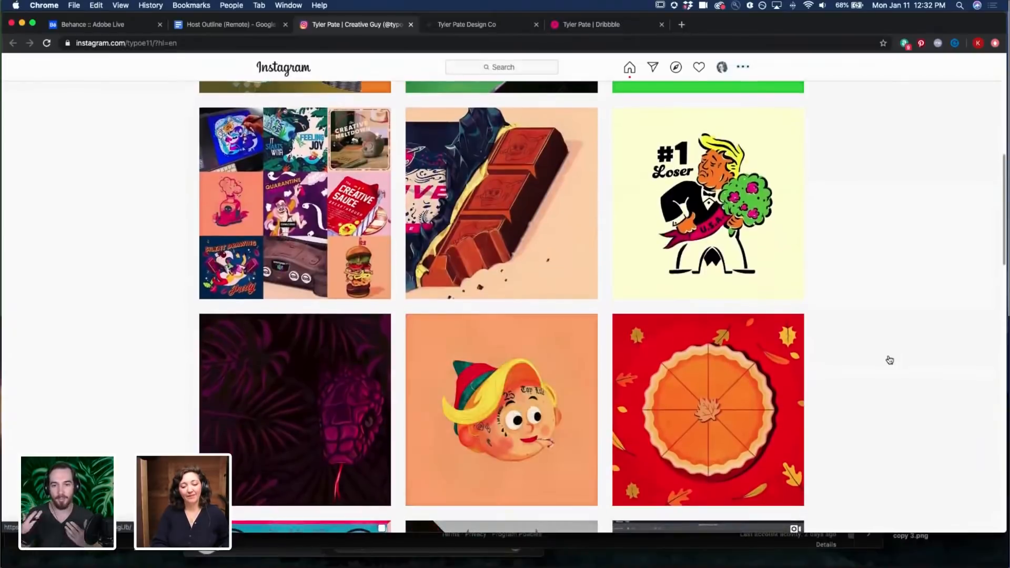
Browse the illustration and branding posts in the Instagram profile's image grid
scroll(889, 359, down, 6)
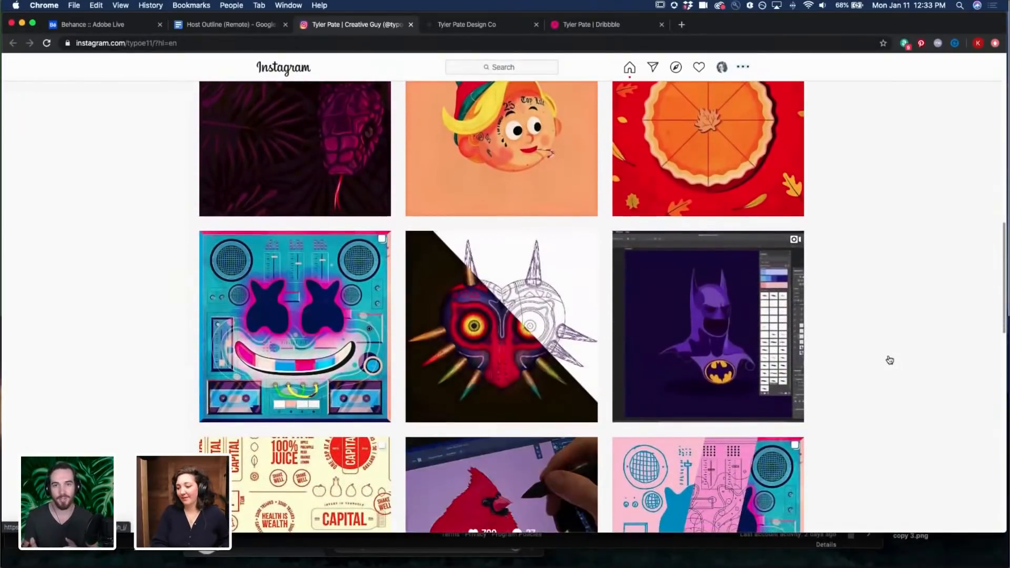
scroll(889, 360, down, 6)
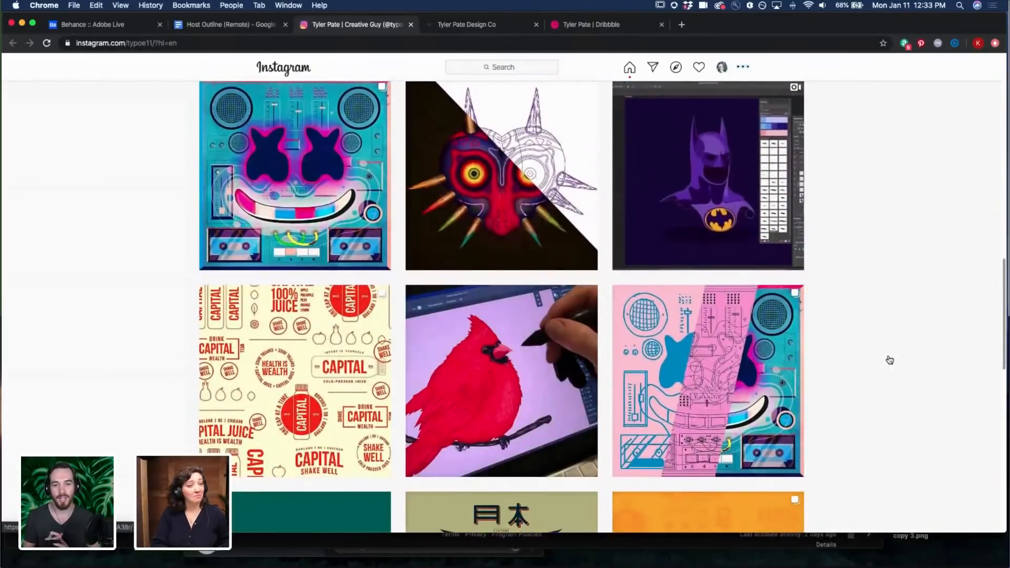
scroll(889, 360, down, 6)
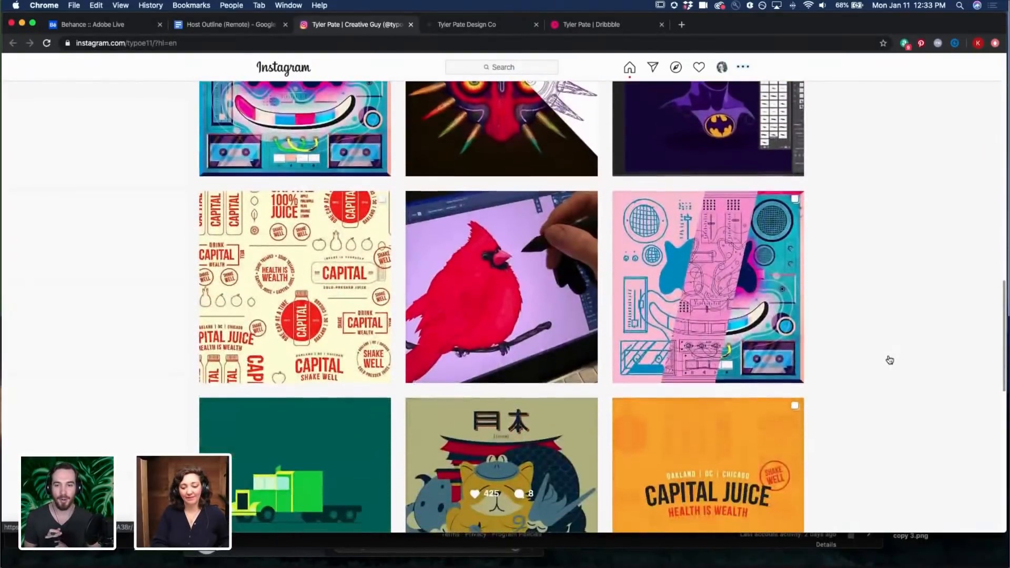
scroll(889, 360, down, 2)
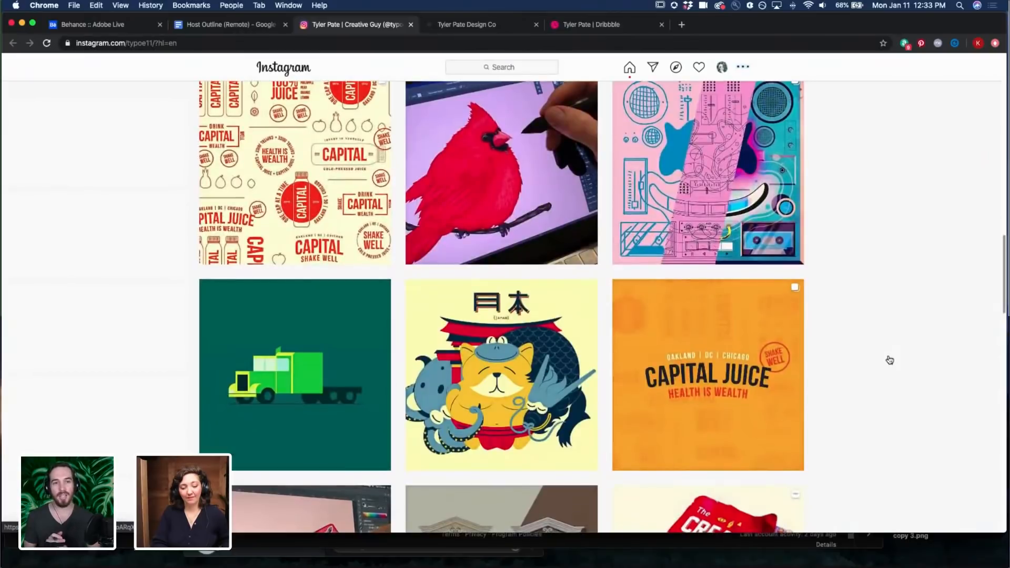
scroll(889, 360, down, 4)
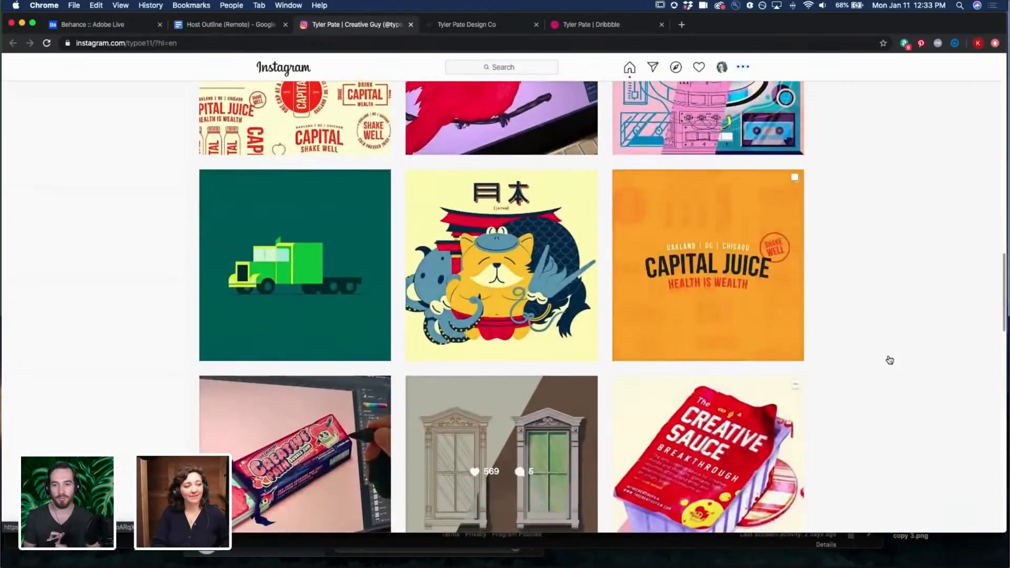
scroll(889, 360, down, 5)
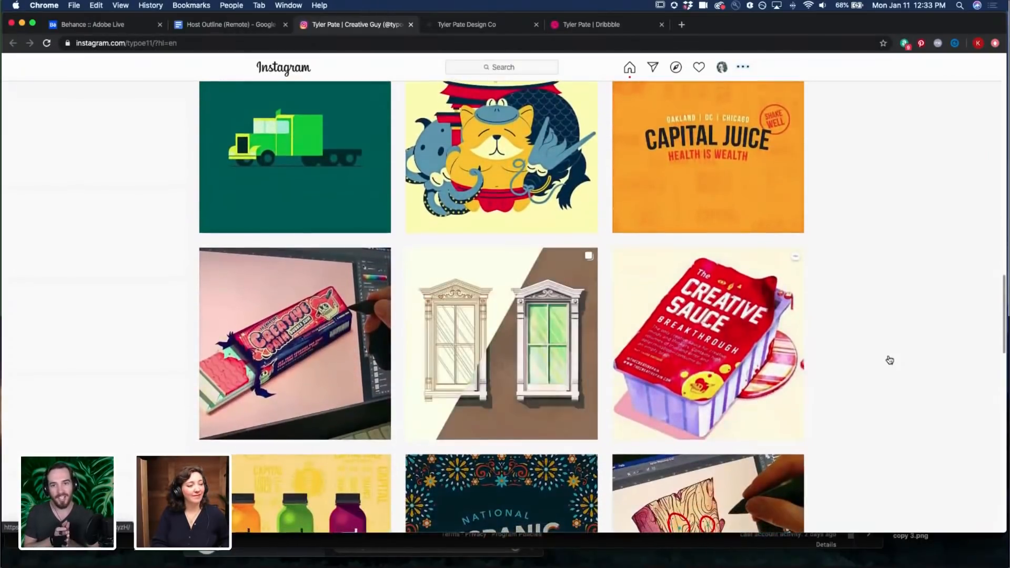
scroll(890, 360, down, 3)
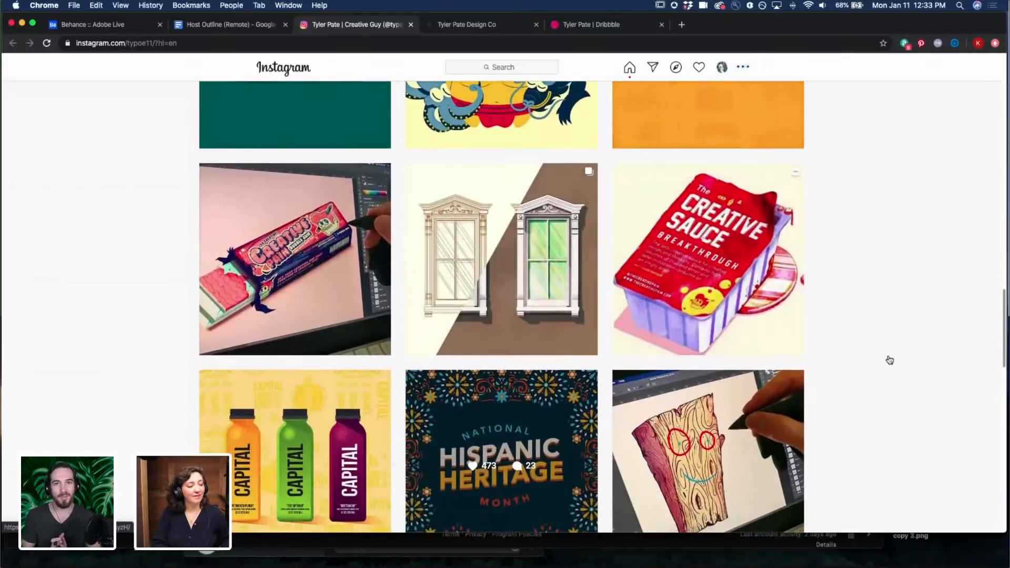
scroll(889, 360, down, 5)
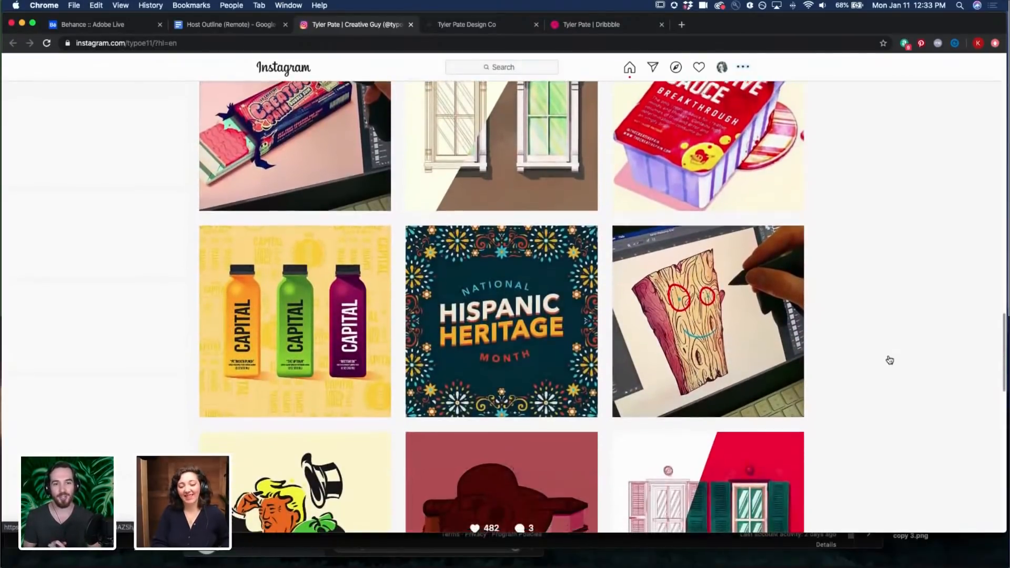
scroll(889, 359, down, 5)
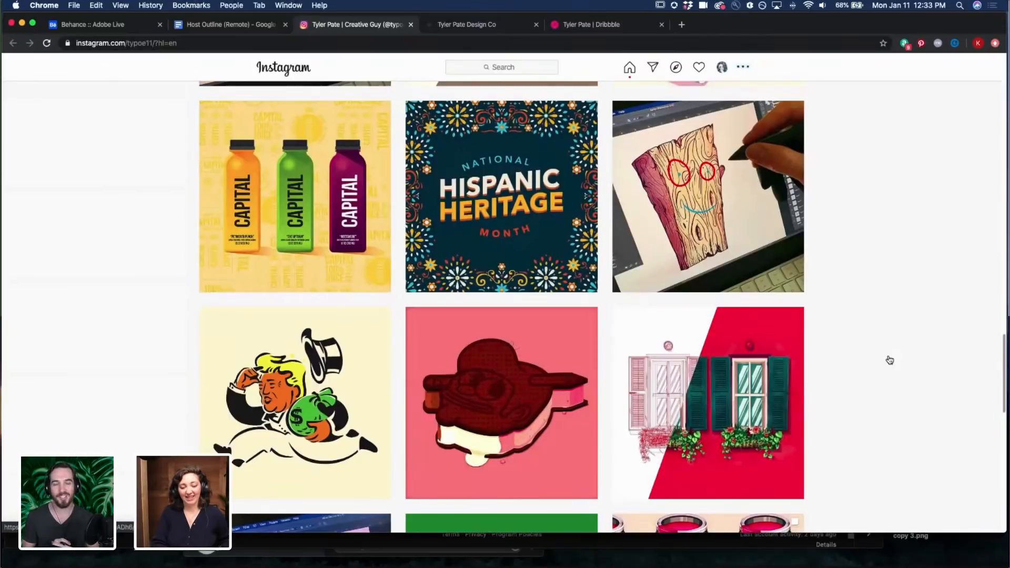
scroll(890, 360, down, 6)
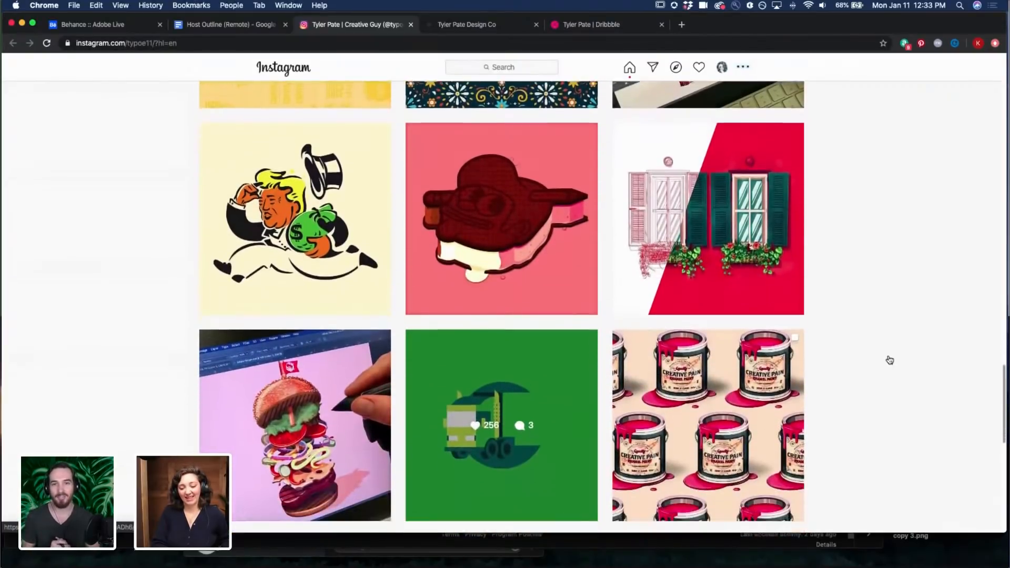
scroll(889, 359, down, 2)
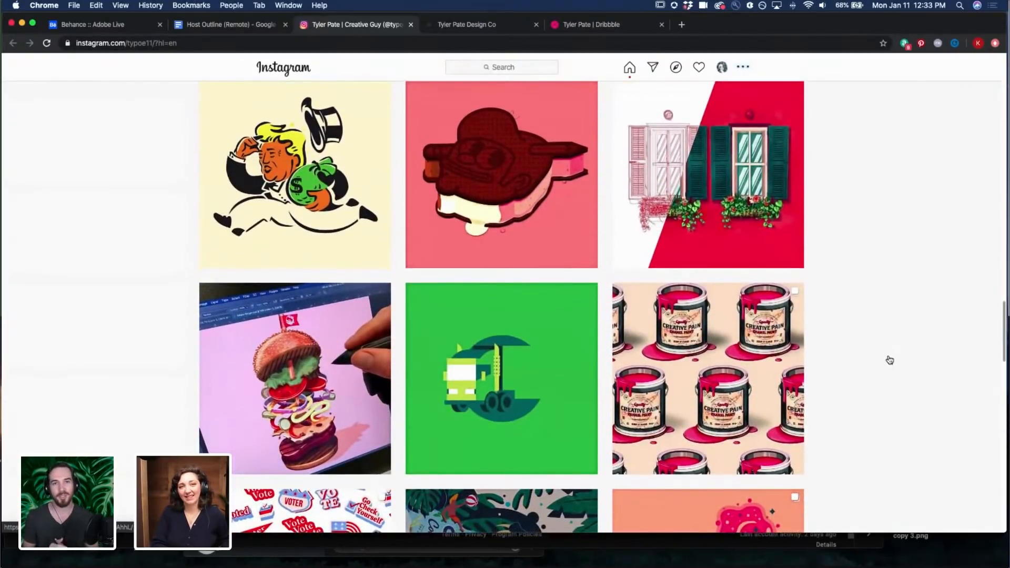
scroll(889, 360, down, 4)
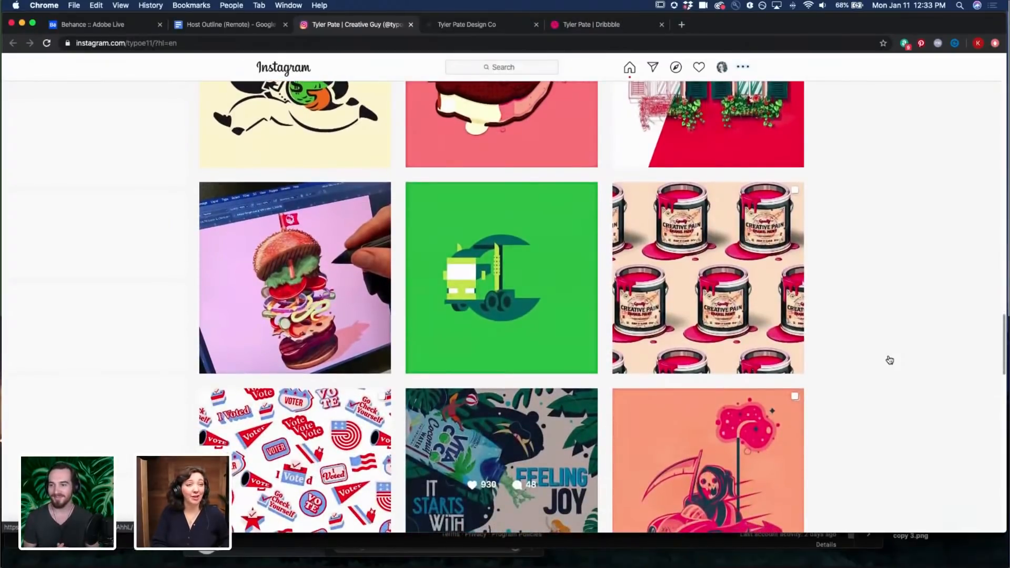
scroll(888, 330, up, 15)
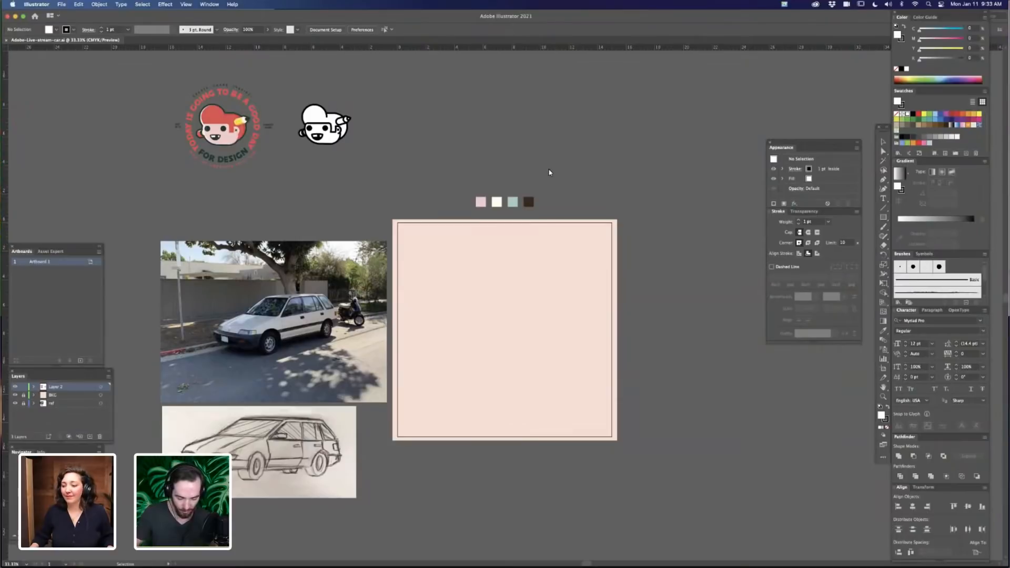
In Illustrator, examine the reference car photo and the pencil sketch of the car beside the artboard
key(super+plus)
key(super+plus)
drag(600, 349, 650, 314)
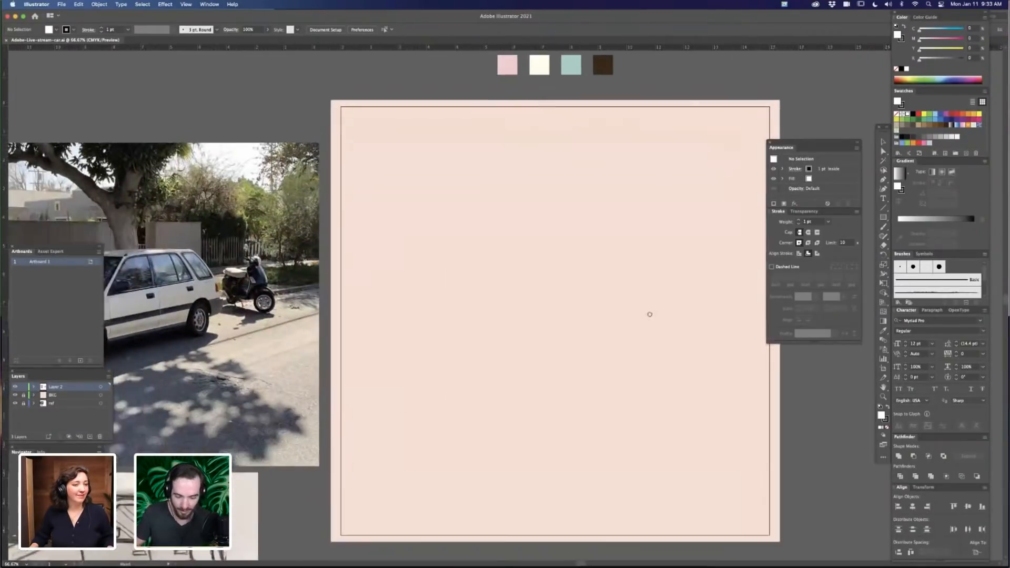
scroll(605, 332, left, 6)
scroll(605, 331, down, 2)
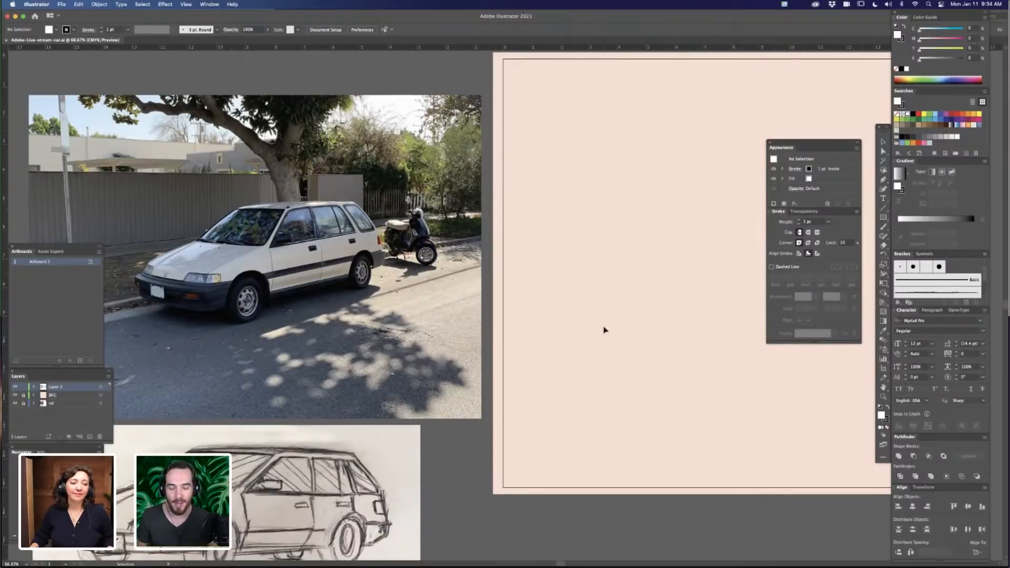
scroll(564, 324, left, 5)
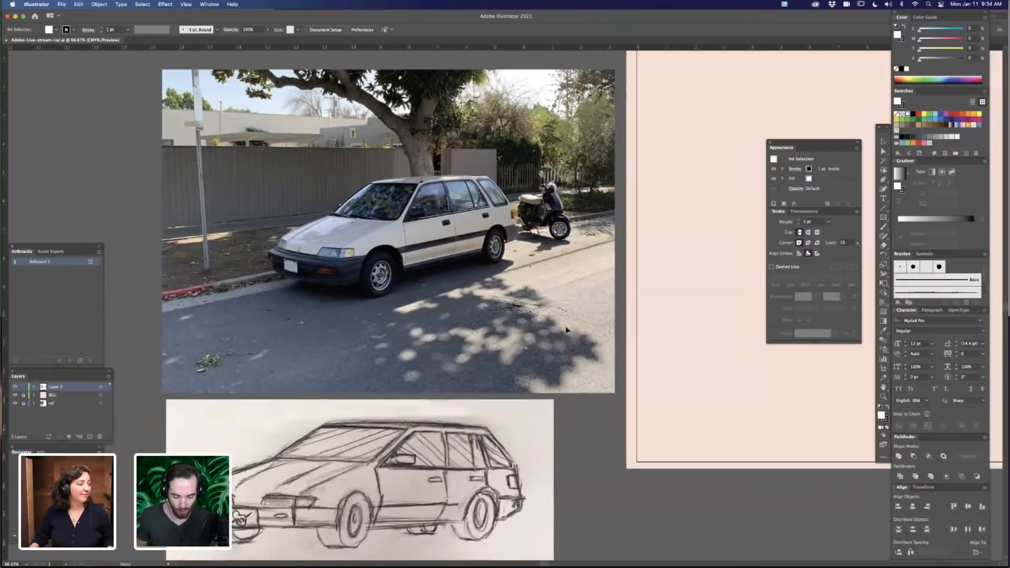
scroll(566, 330, up, 3)
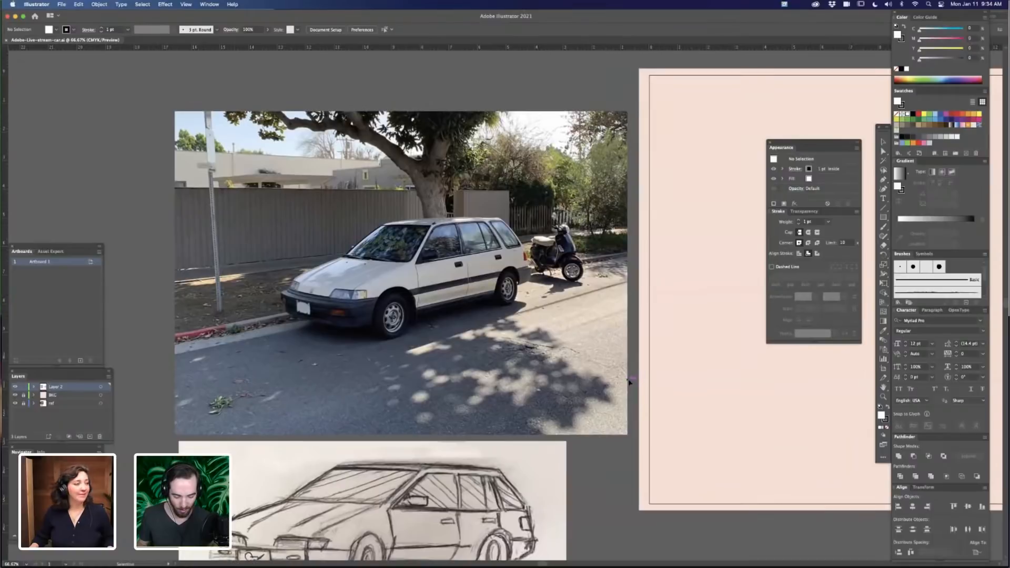
scroll(664, 316, up, 2)
scroll(664, 315, right, 1)
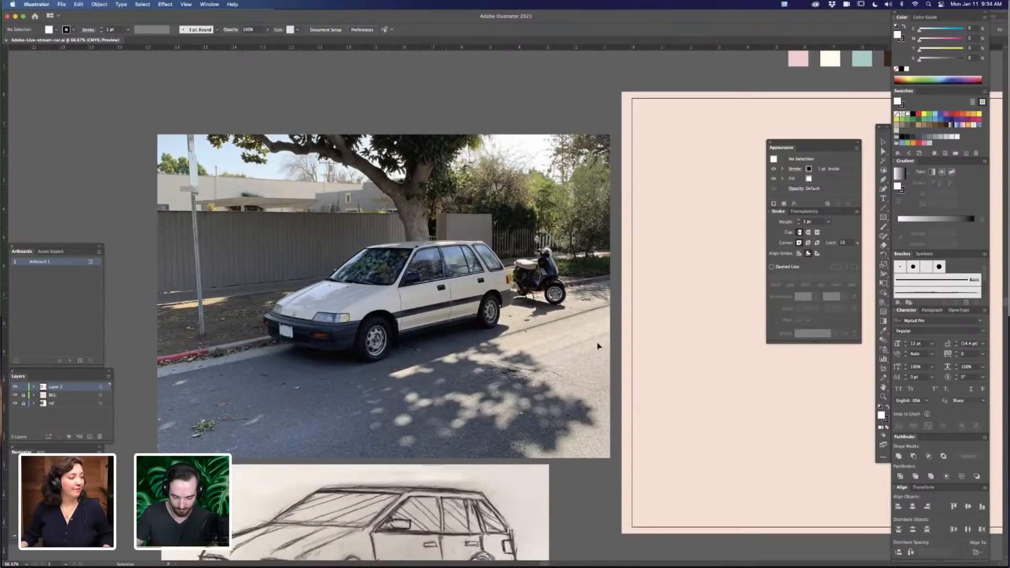
drag(599, 345, 614, 237)
drag(328, 353, 337, 242)
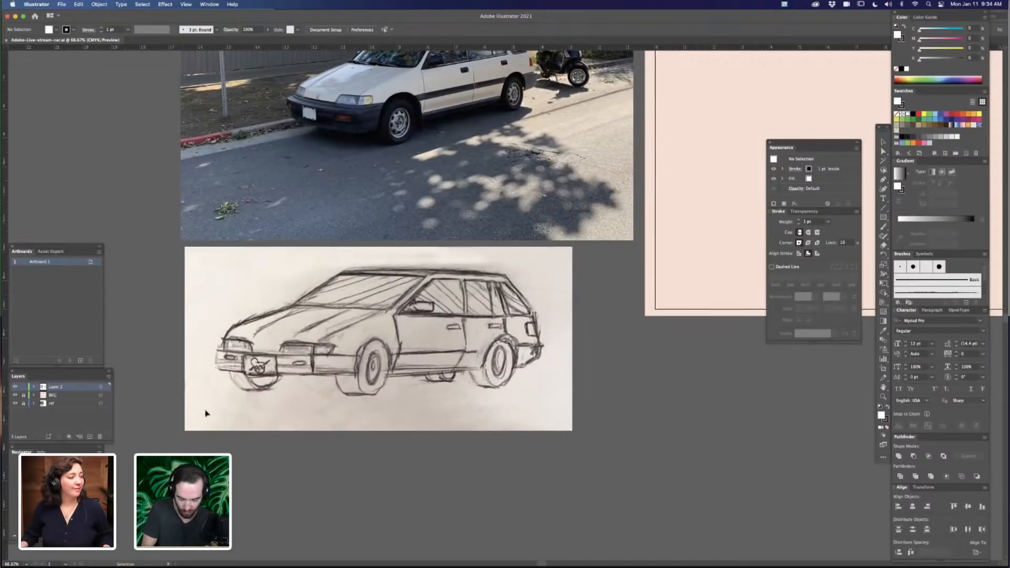
drag(606, 306, 591, 441)
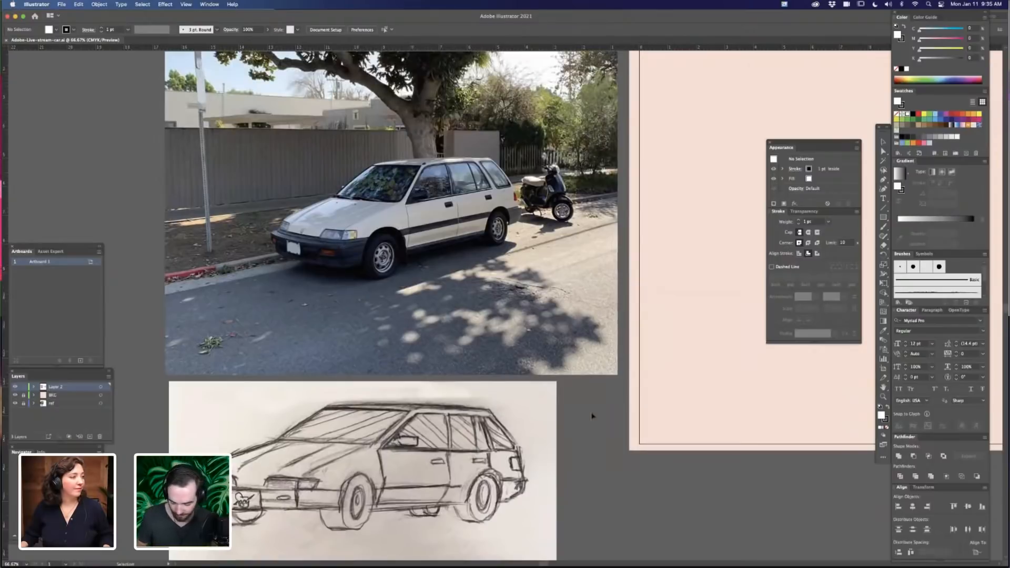
scroll(584, 420, down, 2)
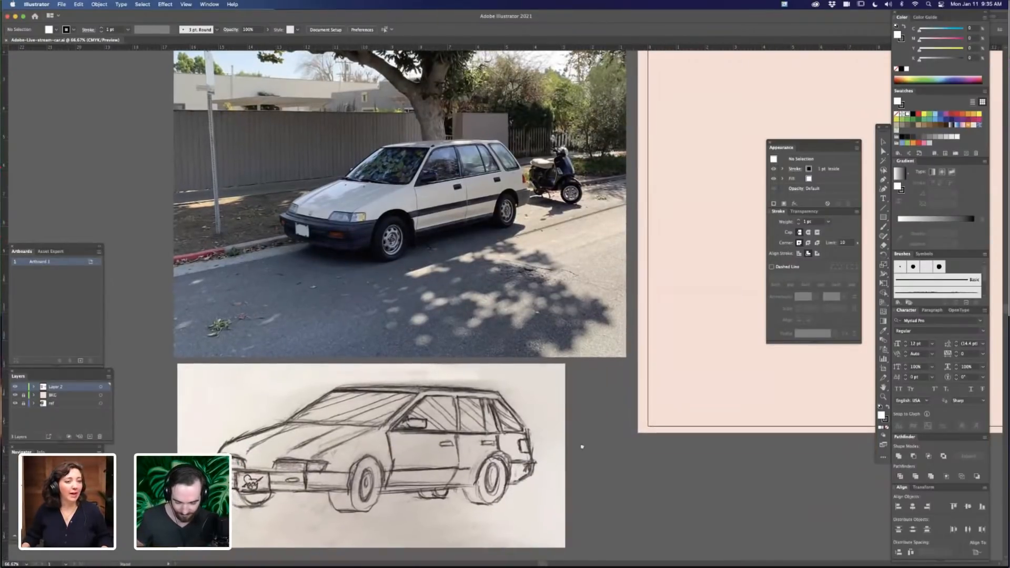
scroll(582, 446, down, 2)
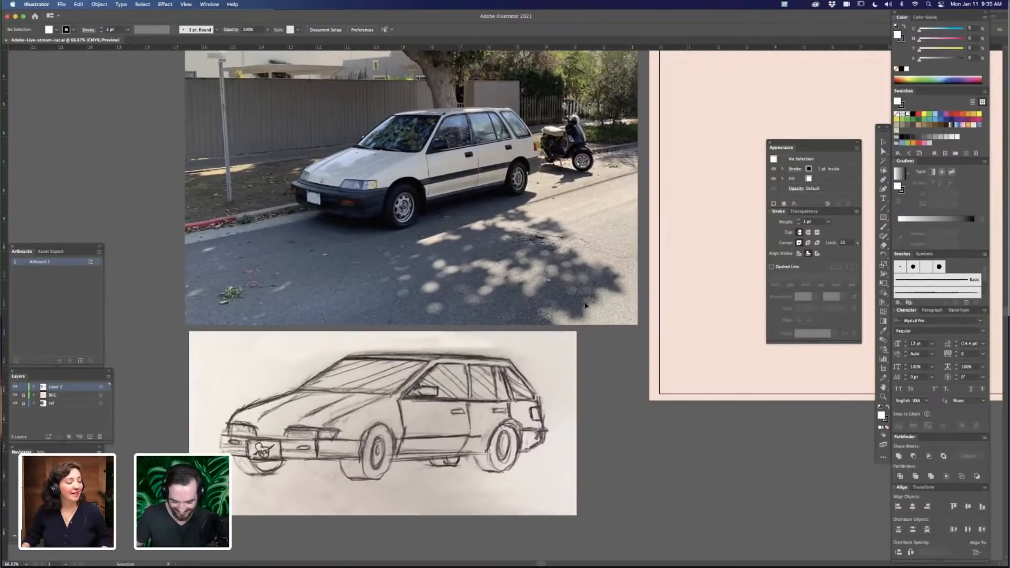
scroll(586, 305, down, 5)
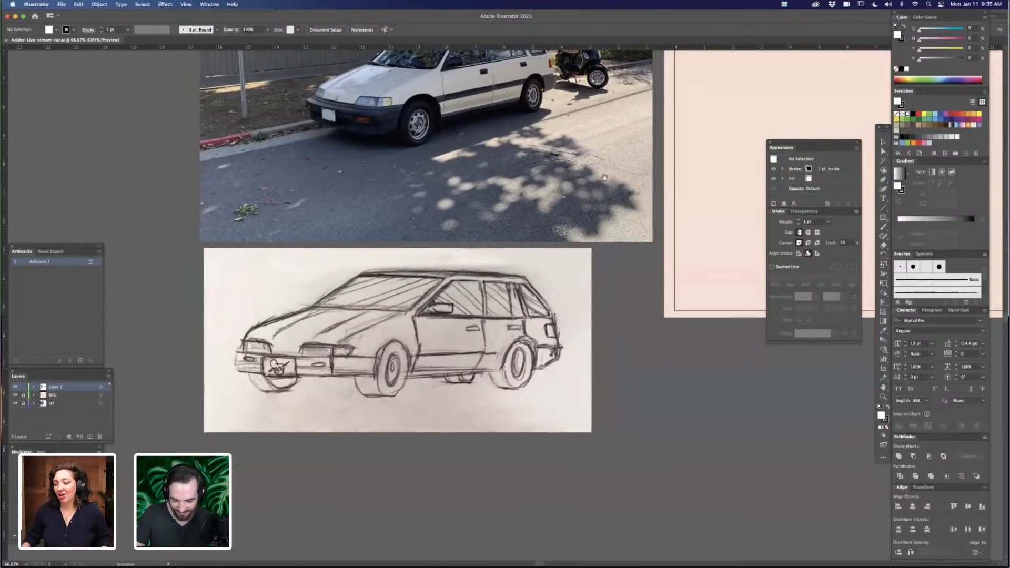
Switch Layer 2 to outline view for tracing over the parked car photo
drag(613, 260, 613, 428)
key(super+equal)
key(super+equal)
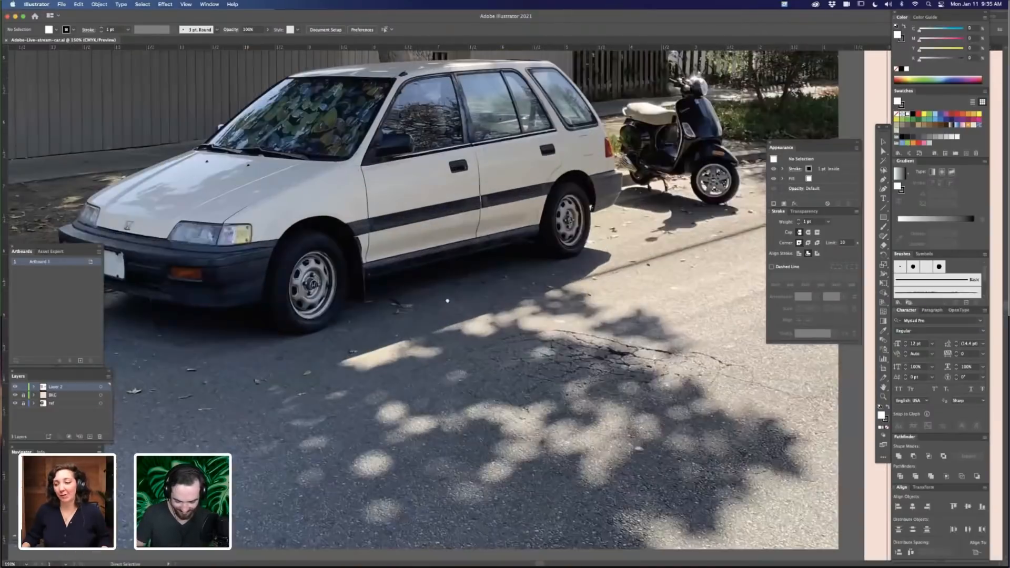
scroll(526, 450, left, 7)
scroll(526, 450, up, 3)
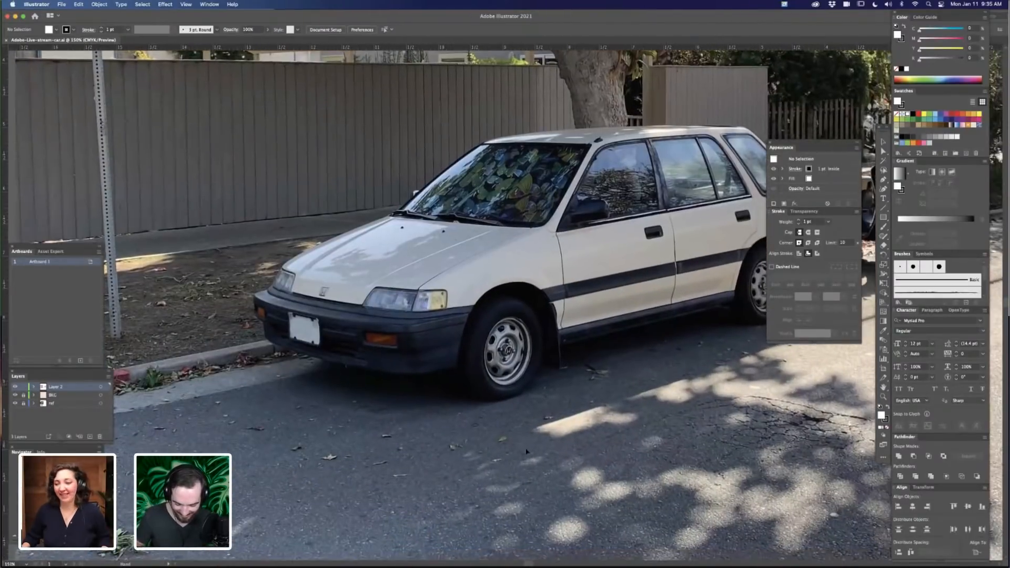
scroll(526, 451, right, 4)
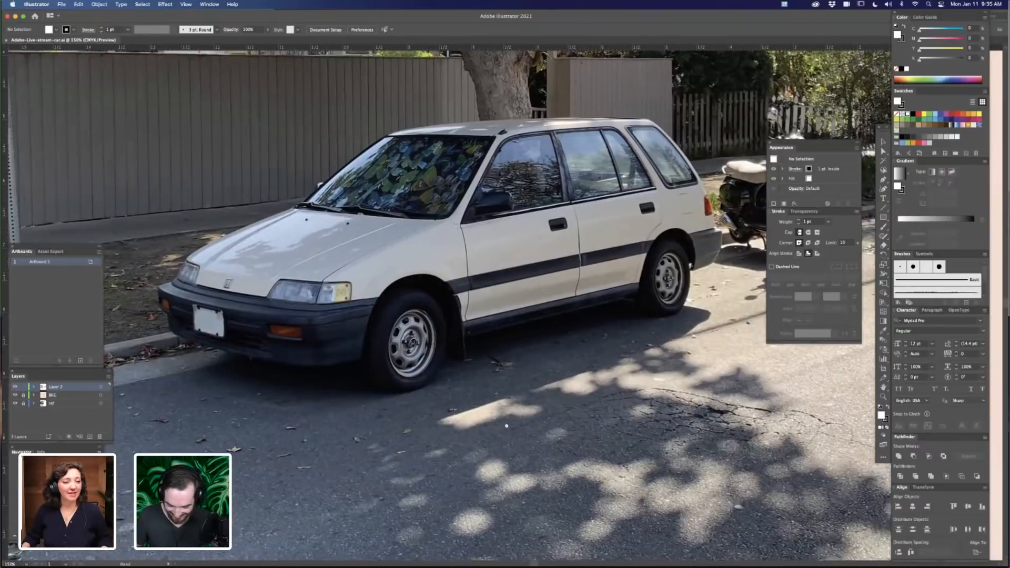
scroll(506, 426, right, 3)
scroll(508, 424, left, 2)
scroll(508, 425, up, 2)
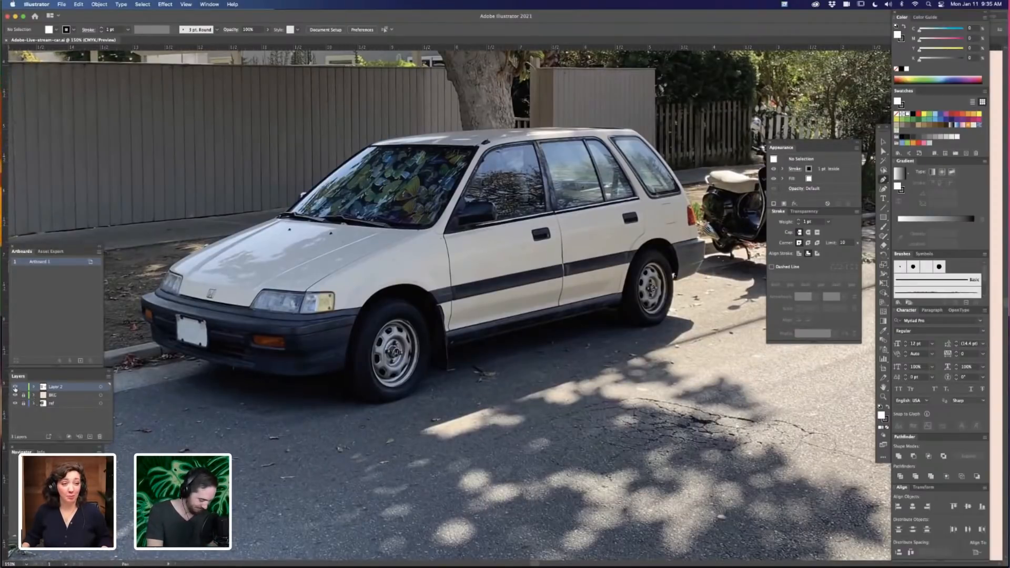
super+click(15, 388)
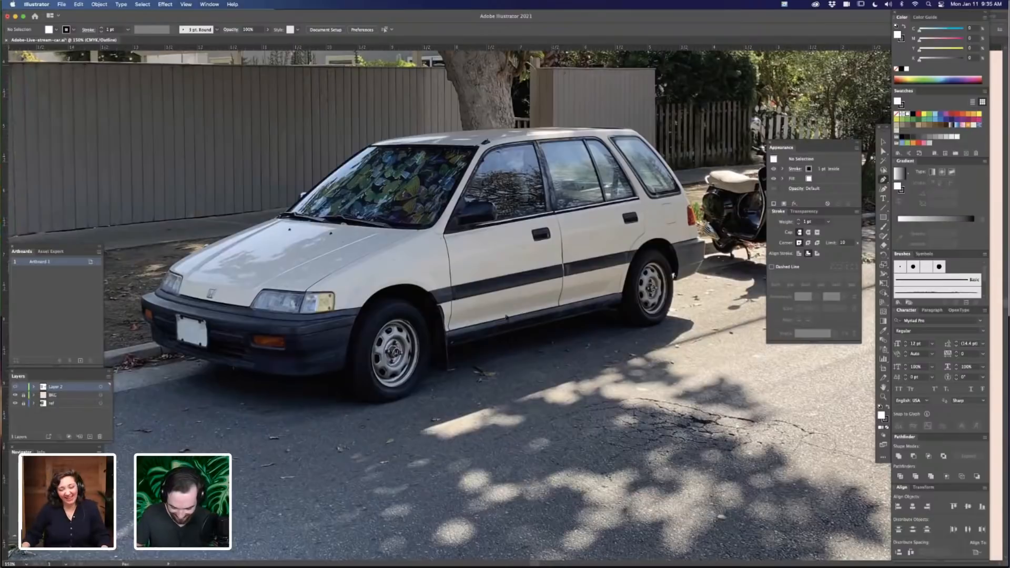
Start a Pen path beside the front wheel and run it along the front bumper's lower edge to the bumper corner
scroll(450, 303, left, 5)
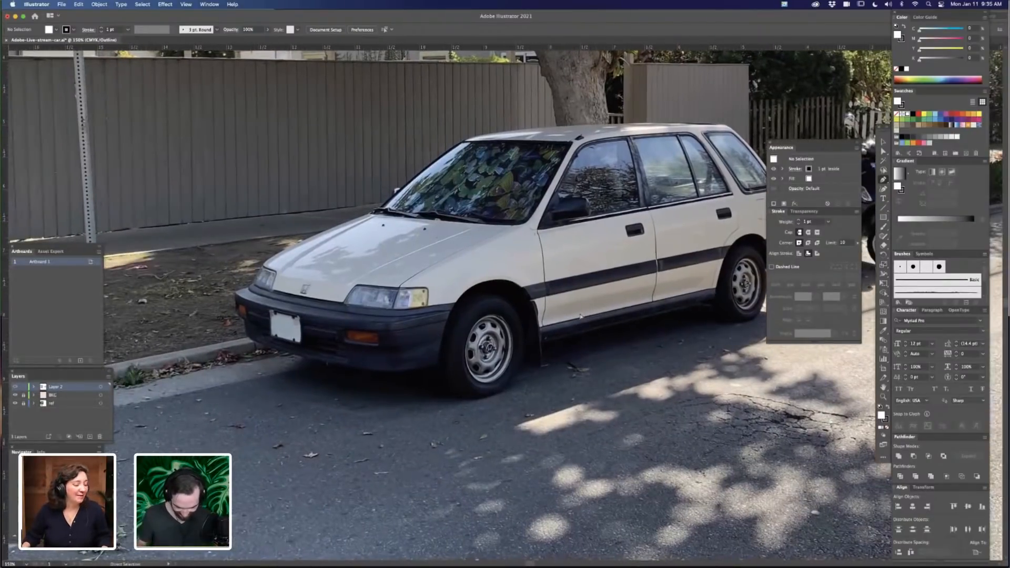
key(super+equal)
key(super+equal)
drag(556, 388, 578, 404)
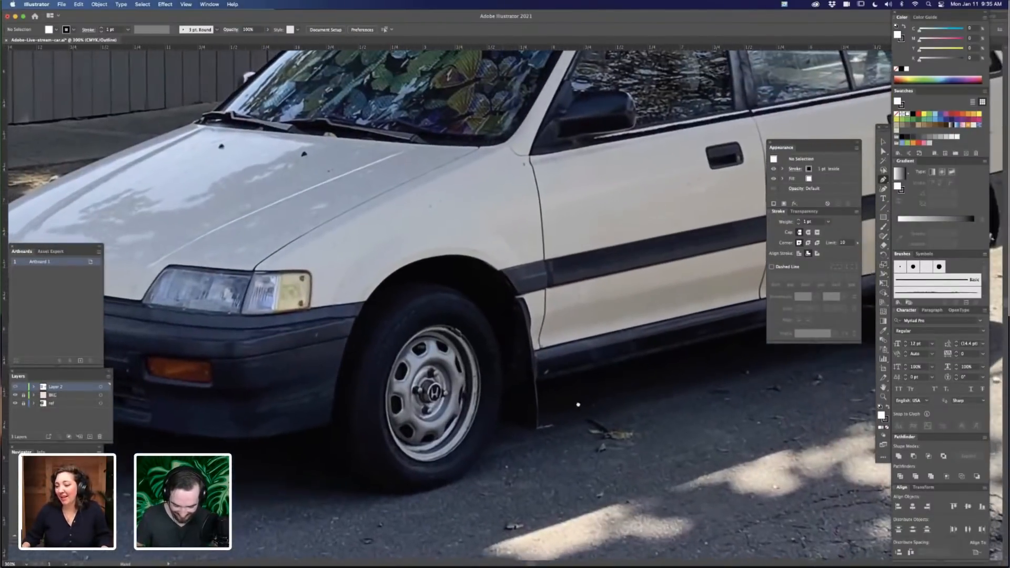
scroll(579, 405, left, 6)
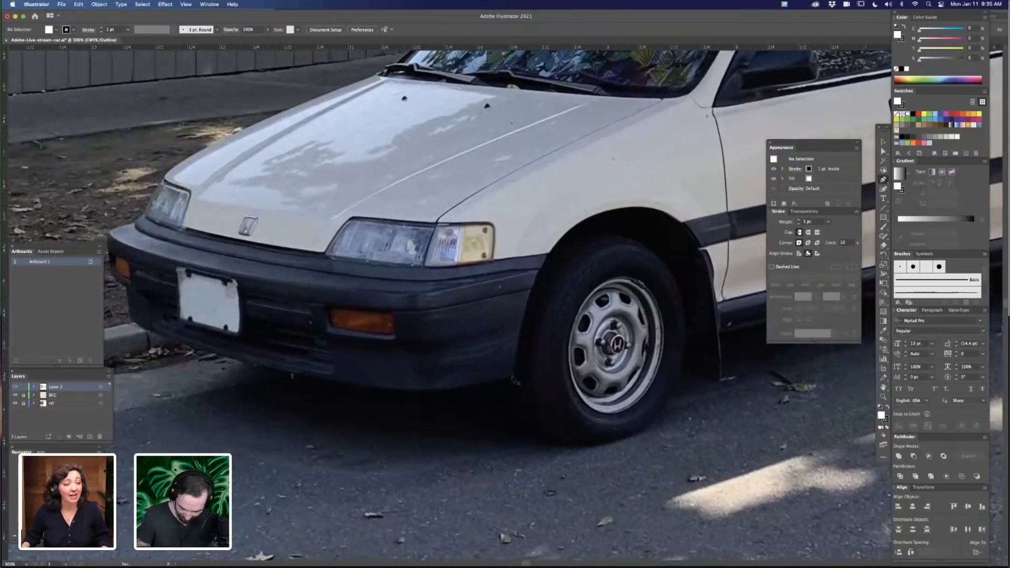
click(513, 379)
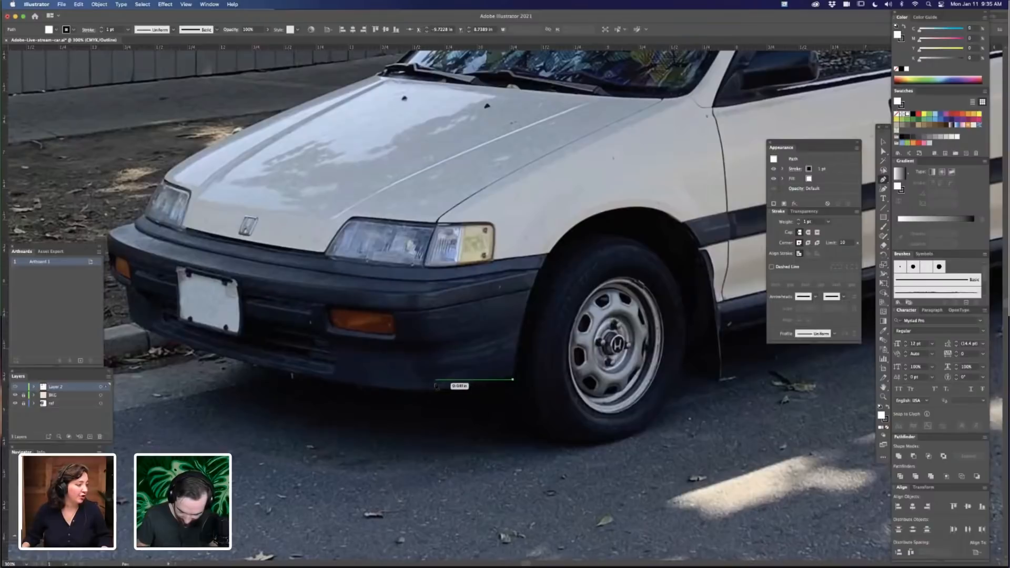
click(434, 379)
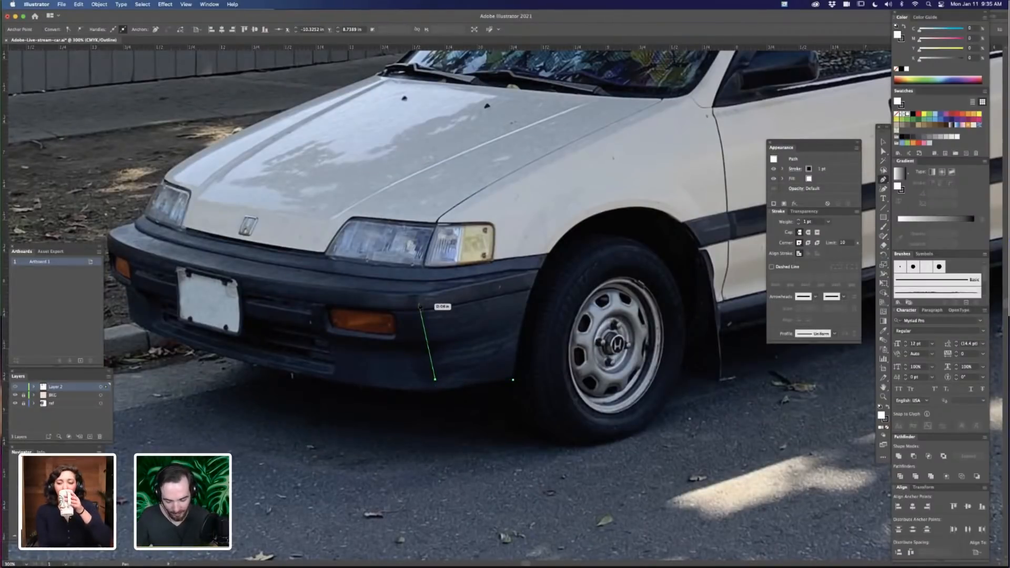
Examine the whole reference photo against the pencil sketch and artboard, and inspect the car's front end up close
scroll(419, 305, down, 5)
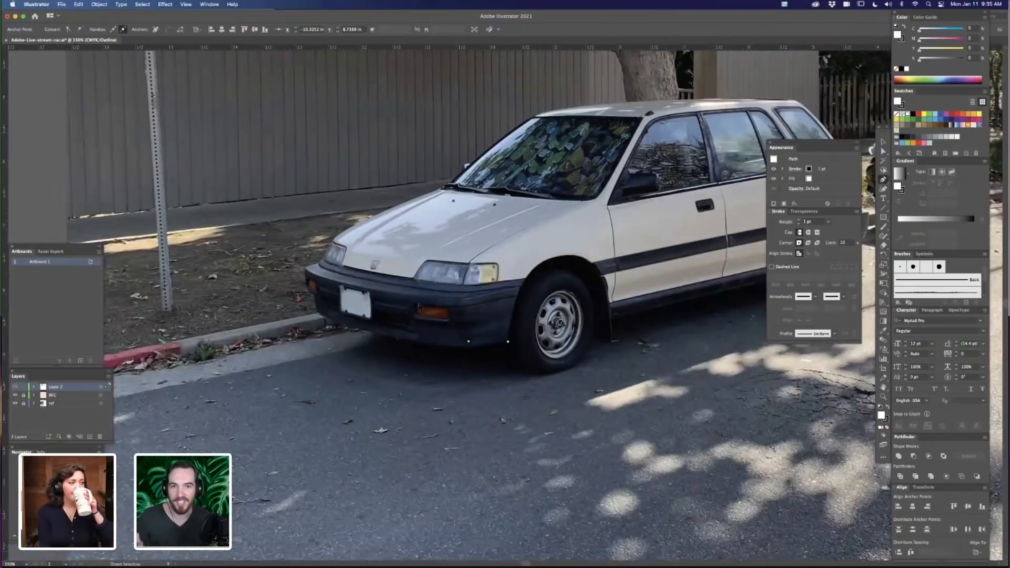
scroll(419, 306, down, 3)
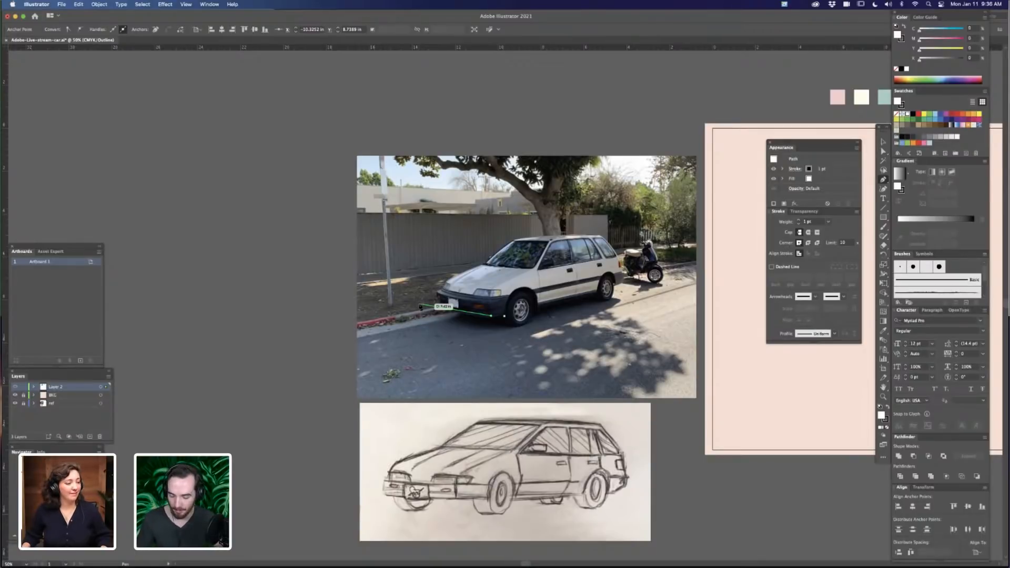
scroll(504, 316, right, 10)
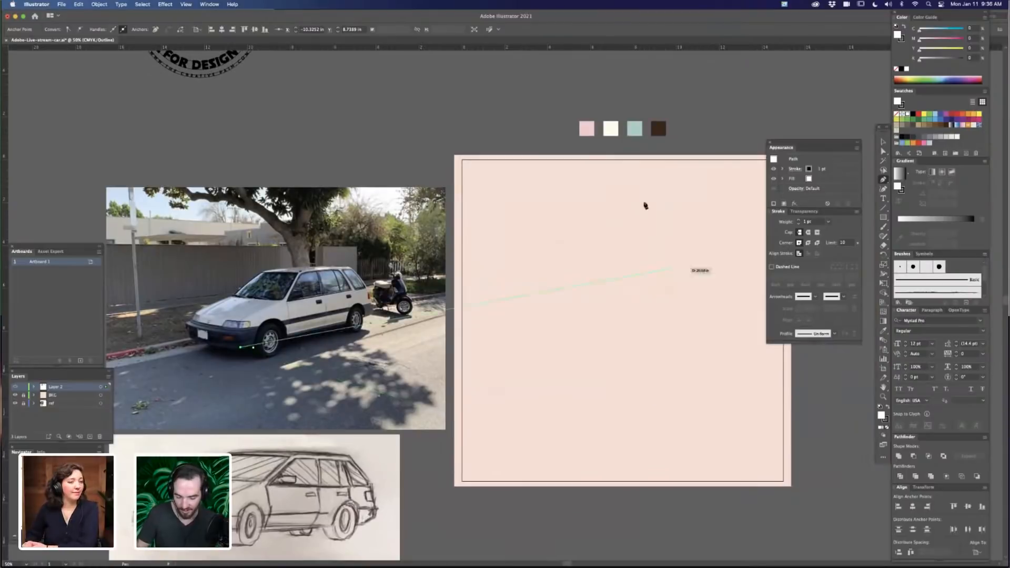
mouse_move(320, 436)
mouse_down()
mouse_move(502, 389)
mouse_move(636, 377)
mouse_up()
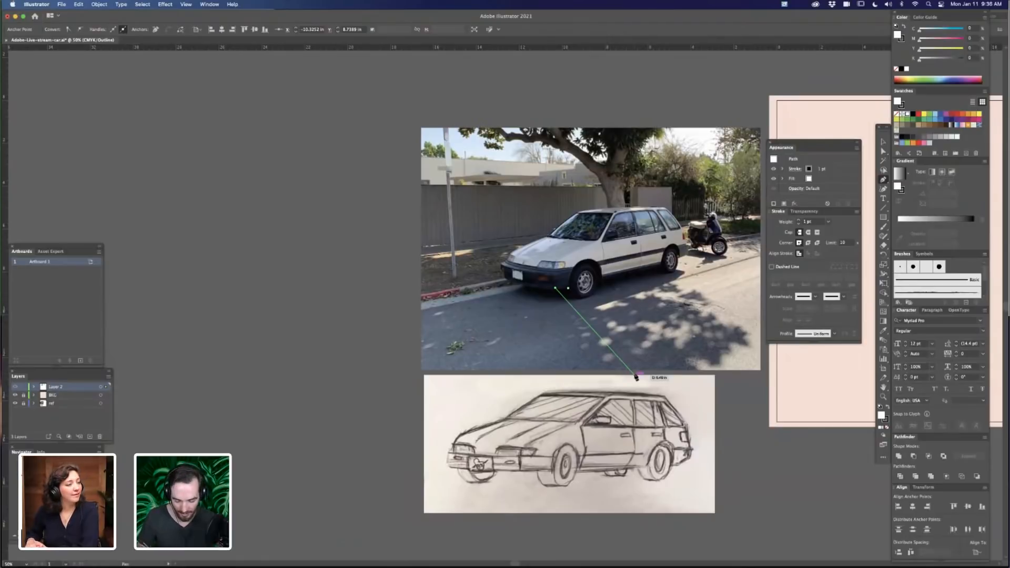
drag(617, 314, 539, 315)
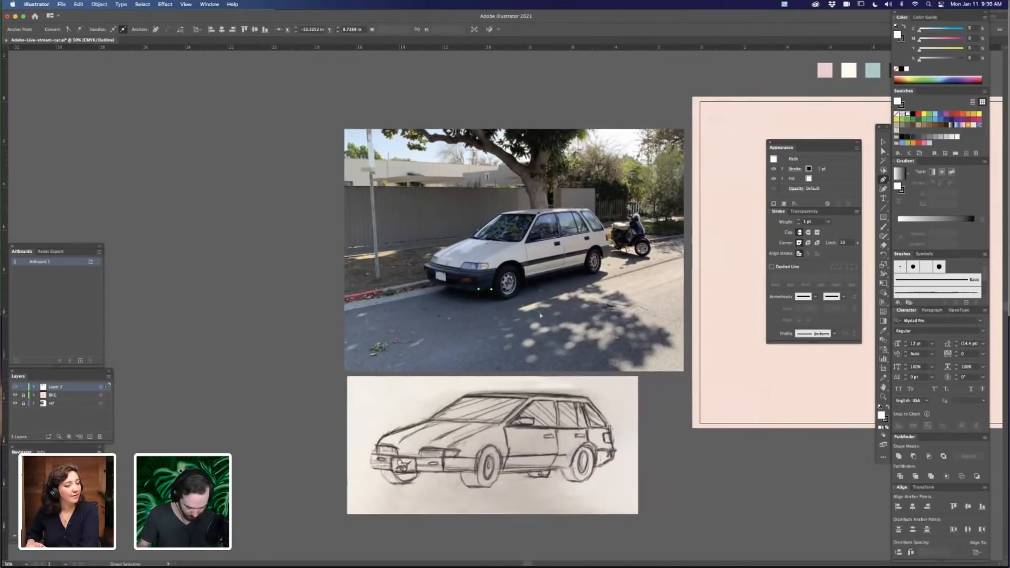
key(super+equal)
key(super+equal)
drag(592, 346, 642, 393)
key(super+equal)
key(super+equal)
drag(474, 400, 439, 468)
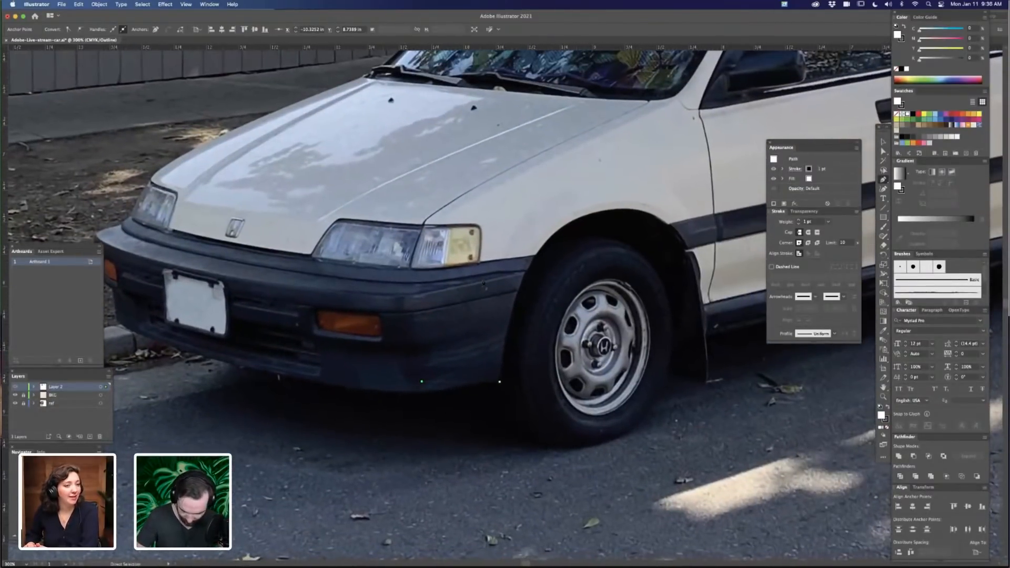
Continue the path up the bumper corner, around its inward step, and up to the top of the headlight, finishing with a corner point
key(super+minus)
key(super+minus)
drag(592, 318, 551, 318)
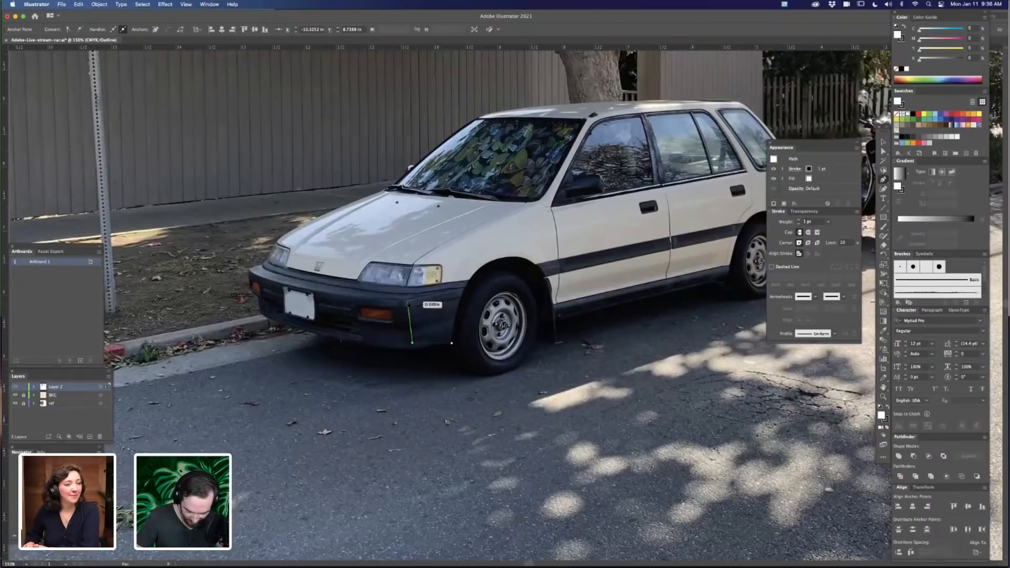
click(407, 300)
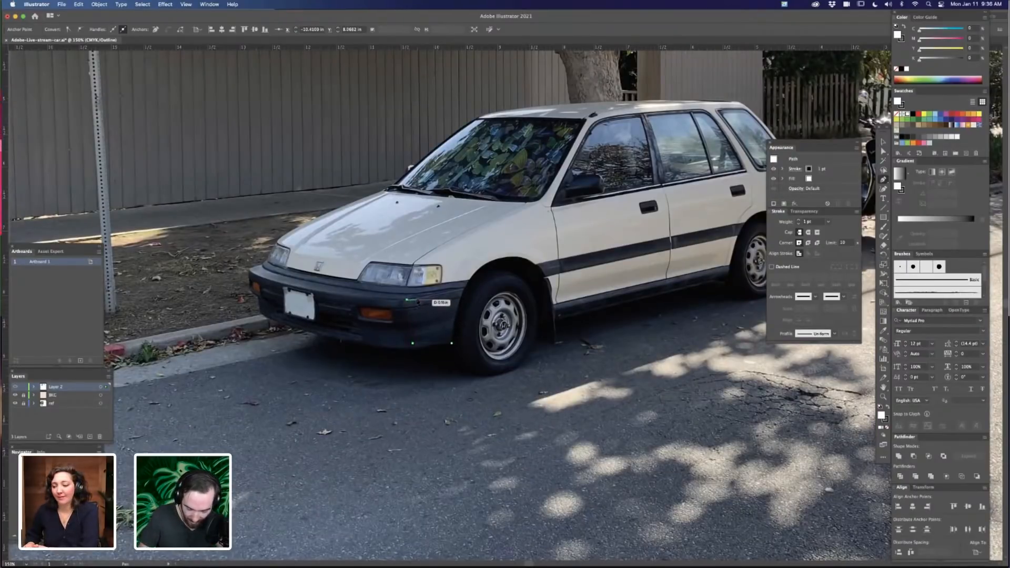
click(415, 300)
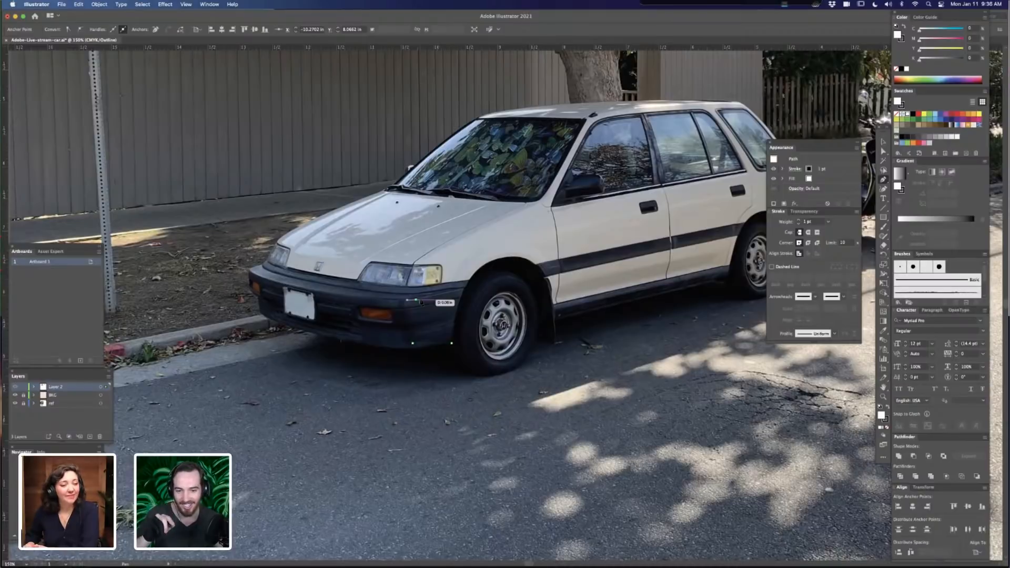
drag(421, 303, 429, 257)
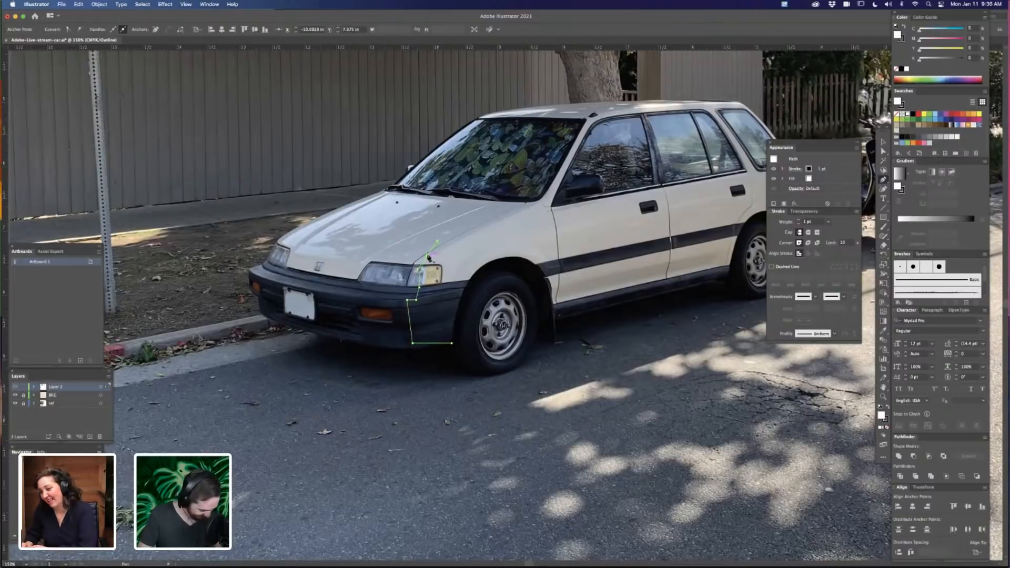
drag(429, 258, 429, 258)
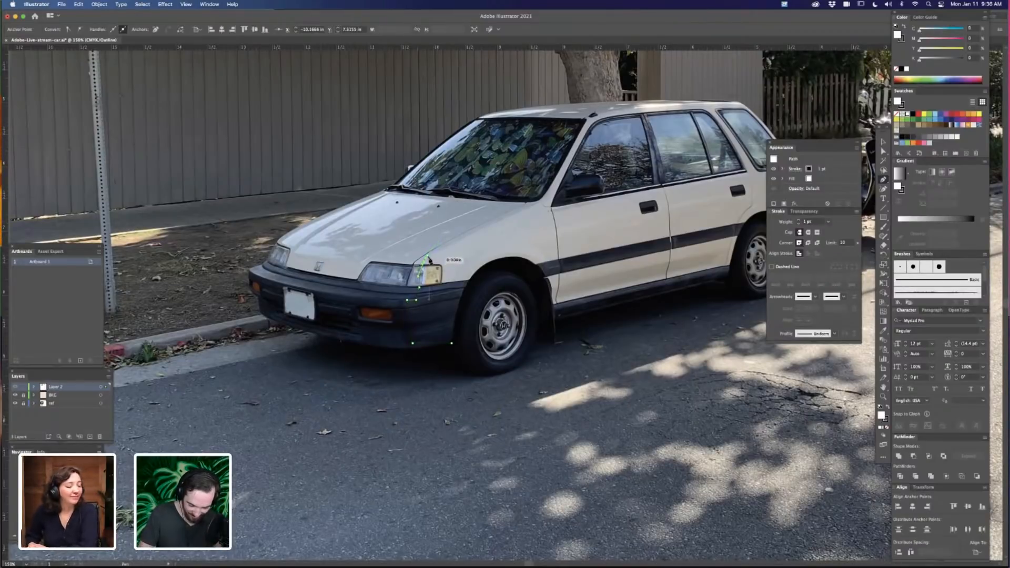
key(-)
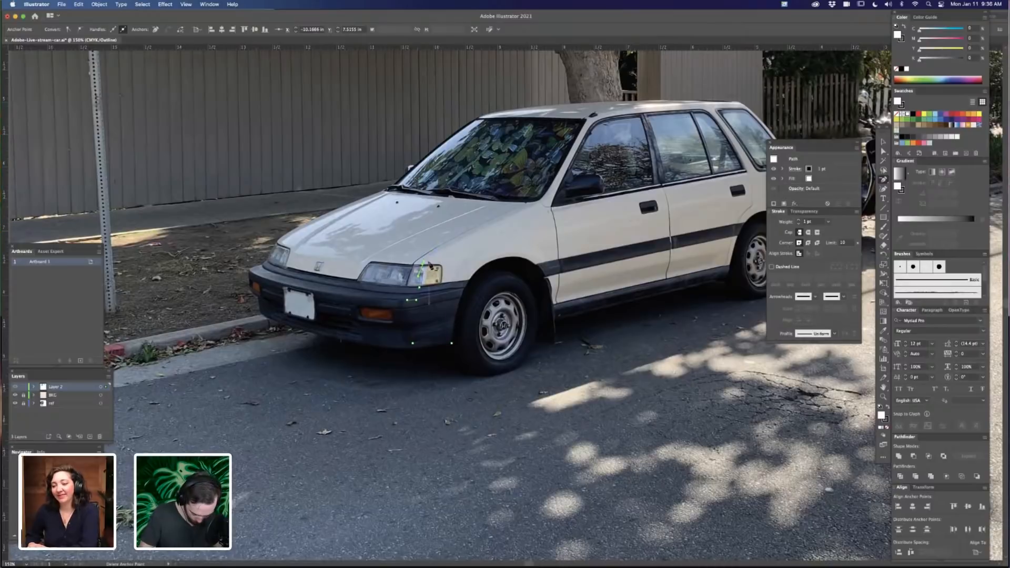
key(p)
click(425, 264)
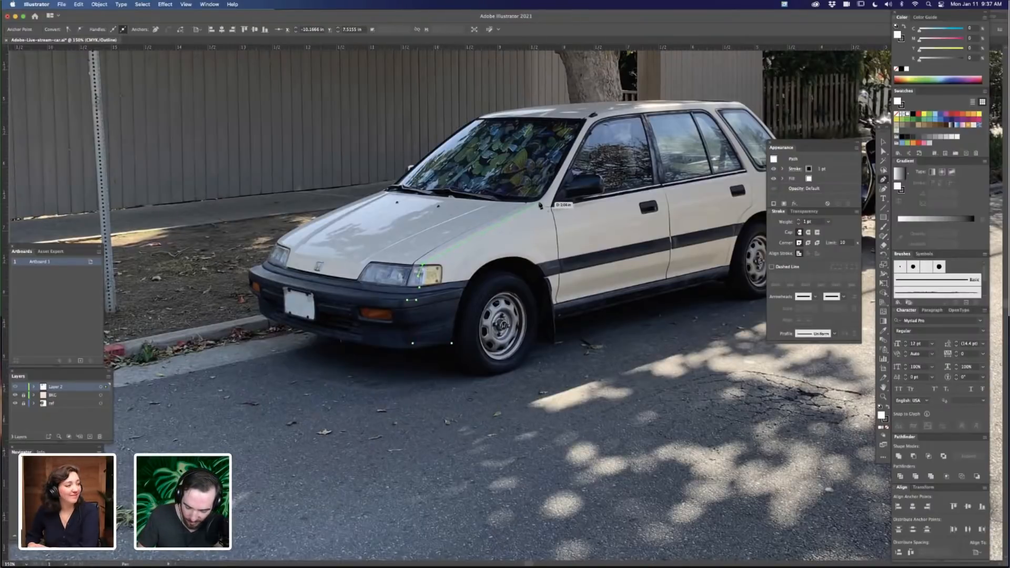
Trace a smooth curve along the hood's side edge from the headlight to the base of the windshield pillar
click(537, 203)
drag(624, 168, 626, 167)
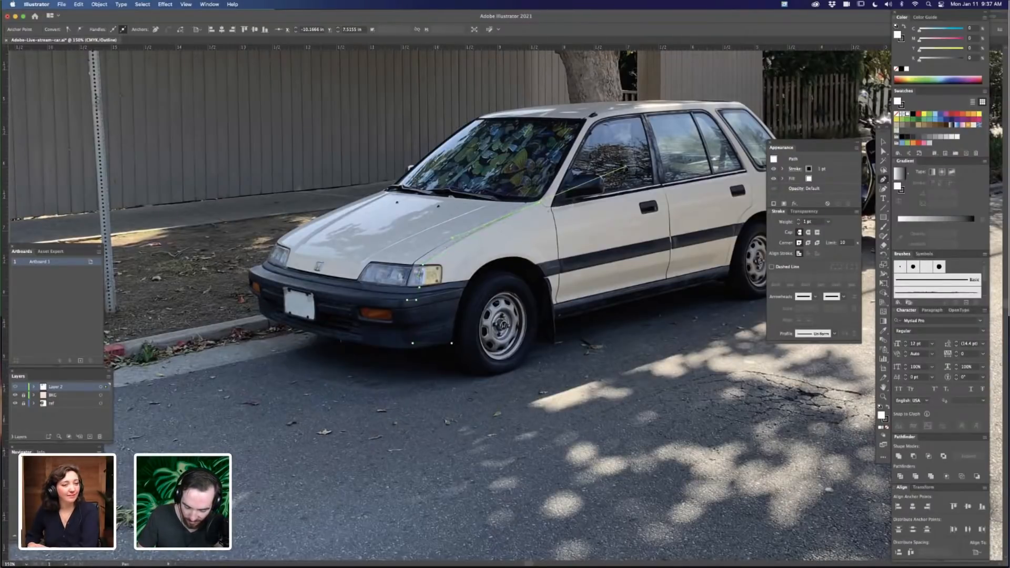
click(538, 203)
key(space)
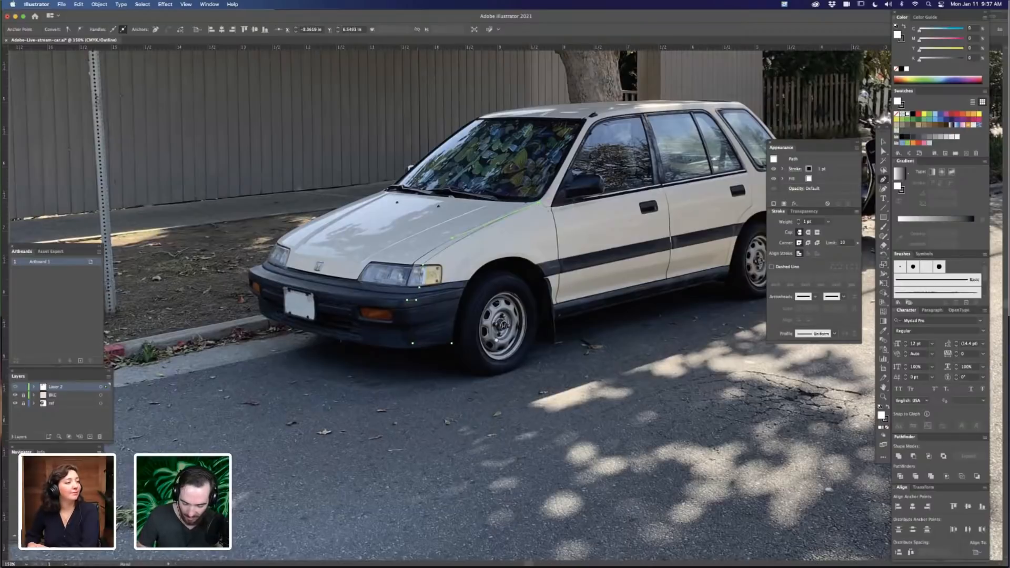
Extend the path up the windshield pillar to the roof and curve it along the car's roofline
drag(628, 267, 627, 268)
scroll(627, 264, left, 5)
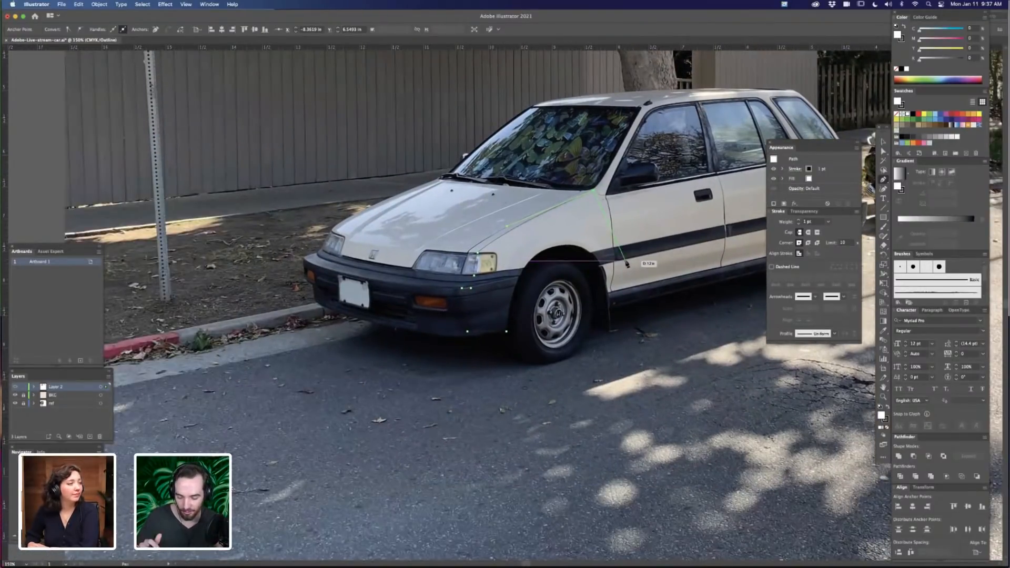
key(space)
scroll(549, 246, right, 7)
scroll(549, 246, up, 4)
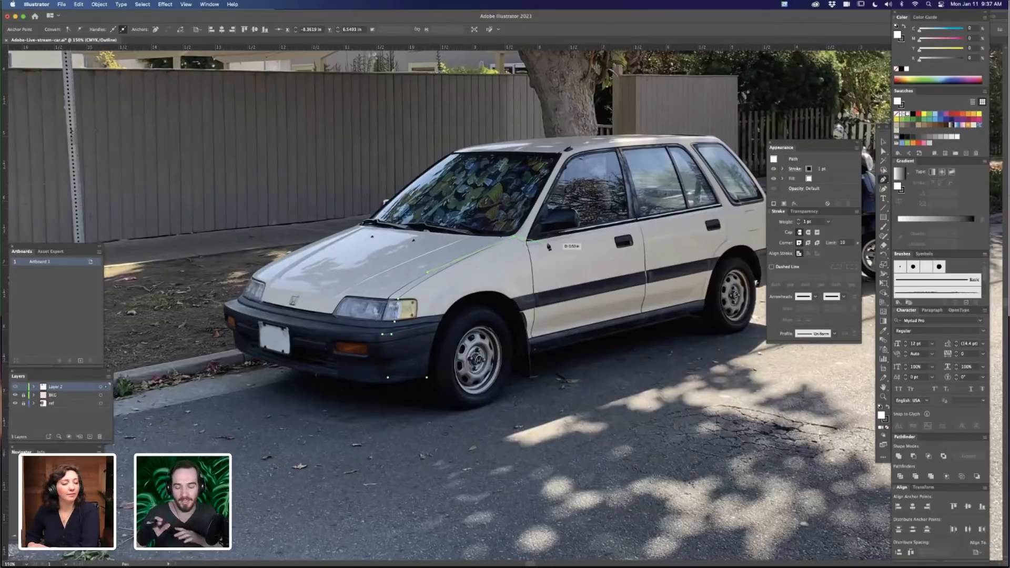
scroll(537, 240, up, 4)
scroll(536, 240, right, 3)
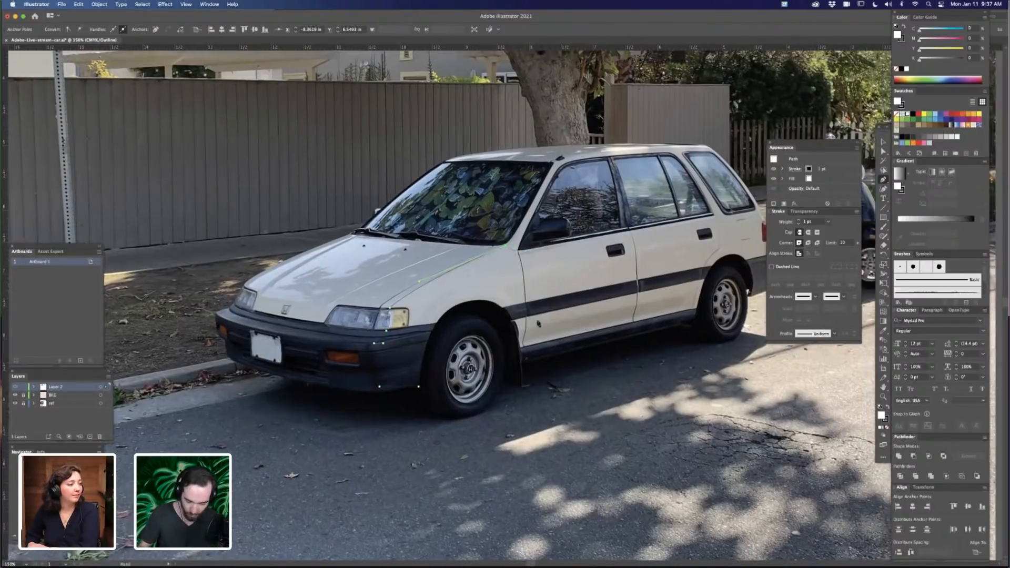
key(super+equal)
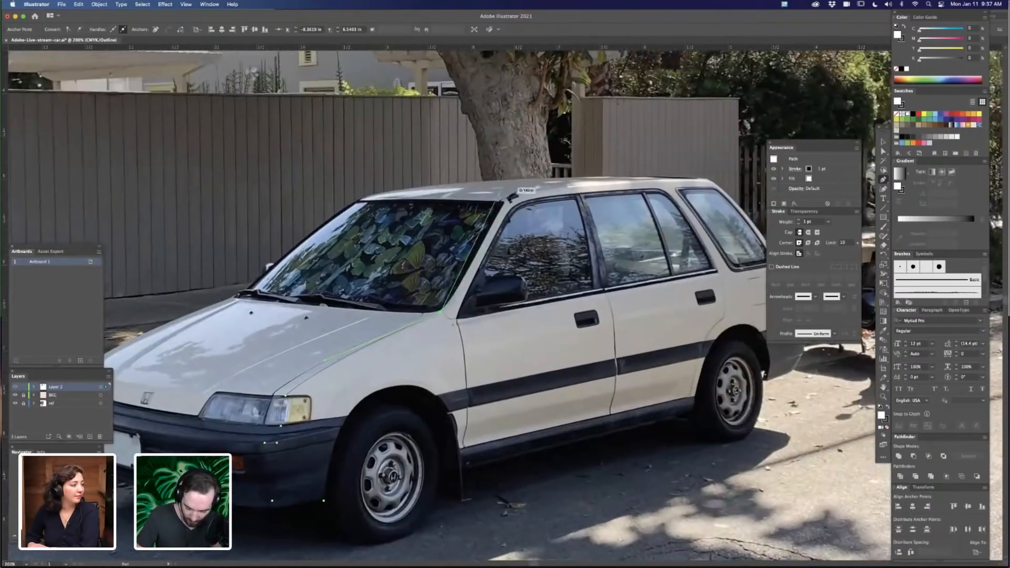
click(510, 199)
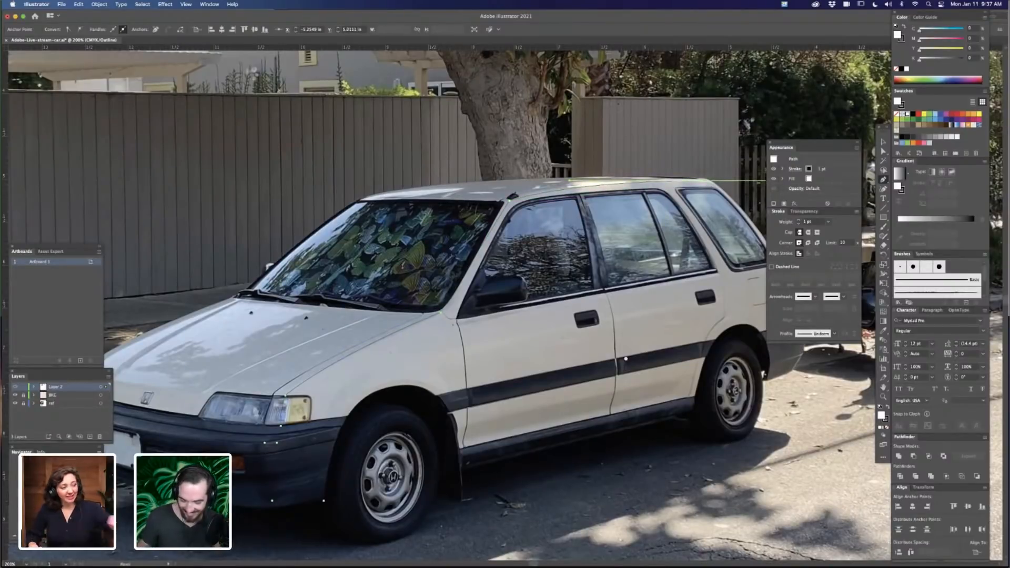
Trace the car's rear with a curve down to the rear bumper and on to the bumper's lower corner
drag(626, 358, 425, 338)
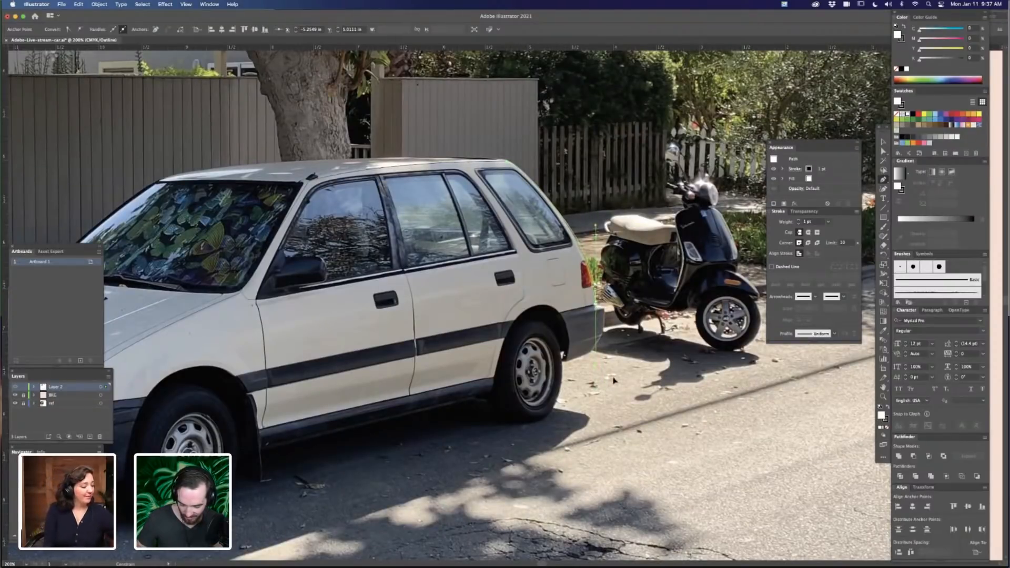
drag(613, 379, 614, 380)
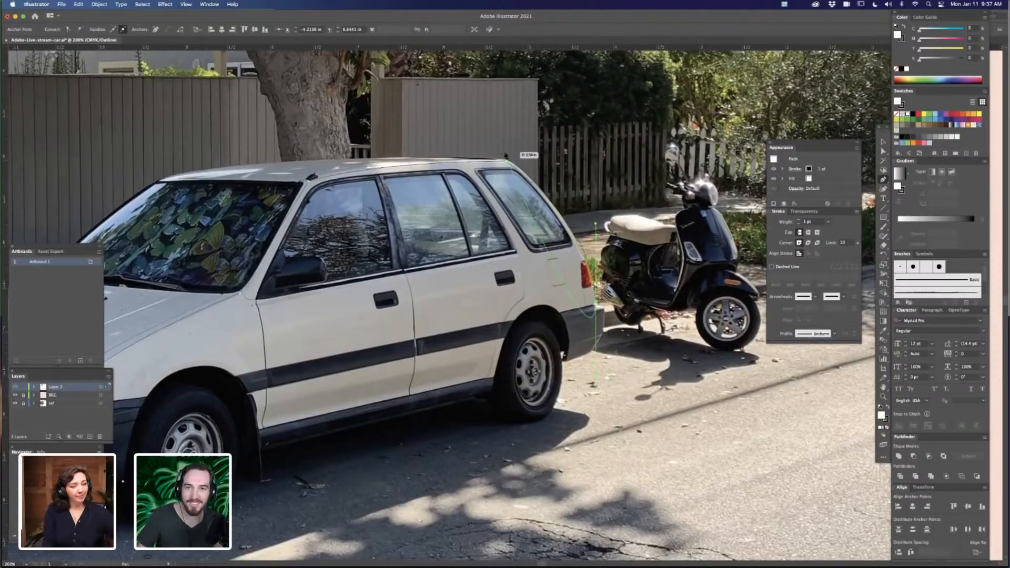
drag(506, 156, 536, 185)
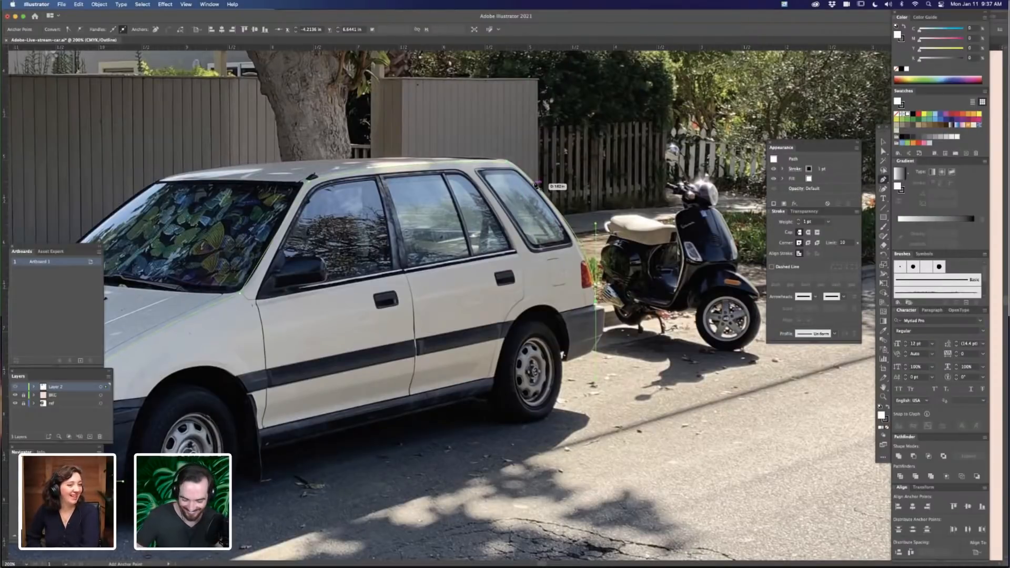
drag(597, 304, 550, 371)
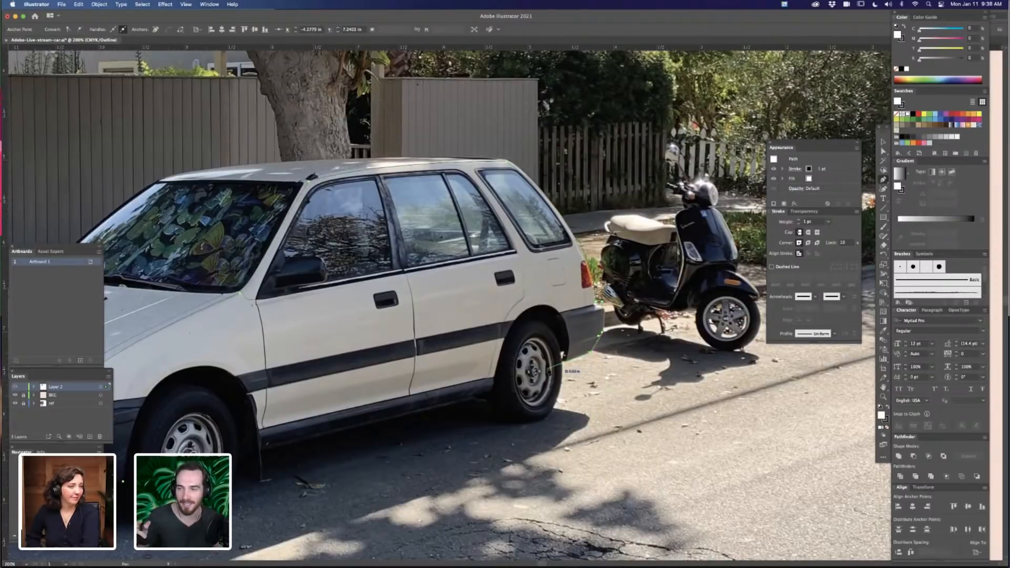
drag(550, 372, 565, 356)
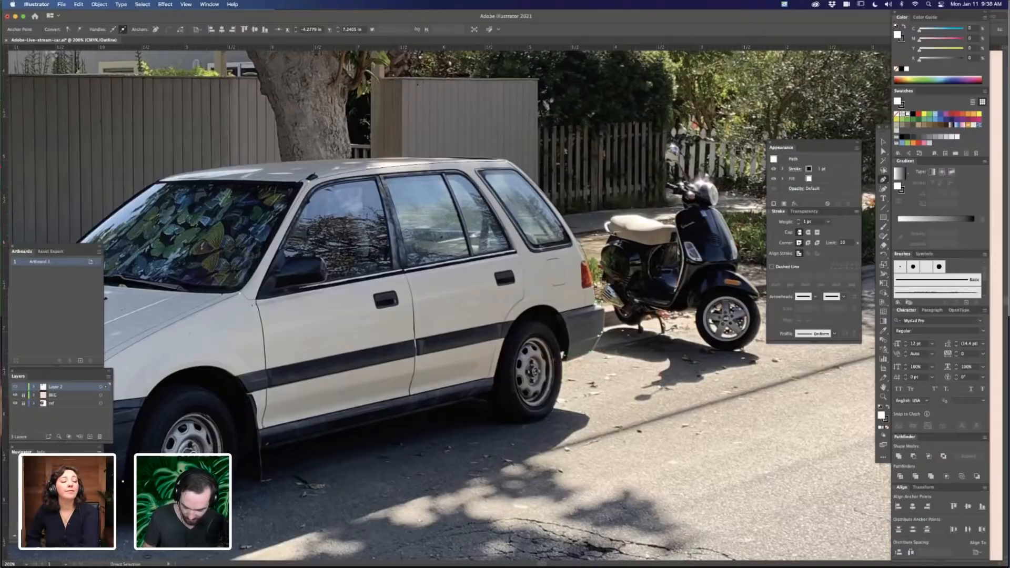
Run the path forward along the lower sill, curve it over the front wheel arch, and close it at the starting point
key(super+minus)
drag(524, 325, 660, 315)
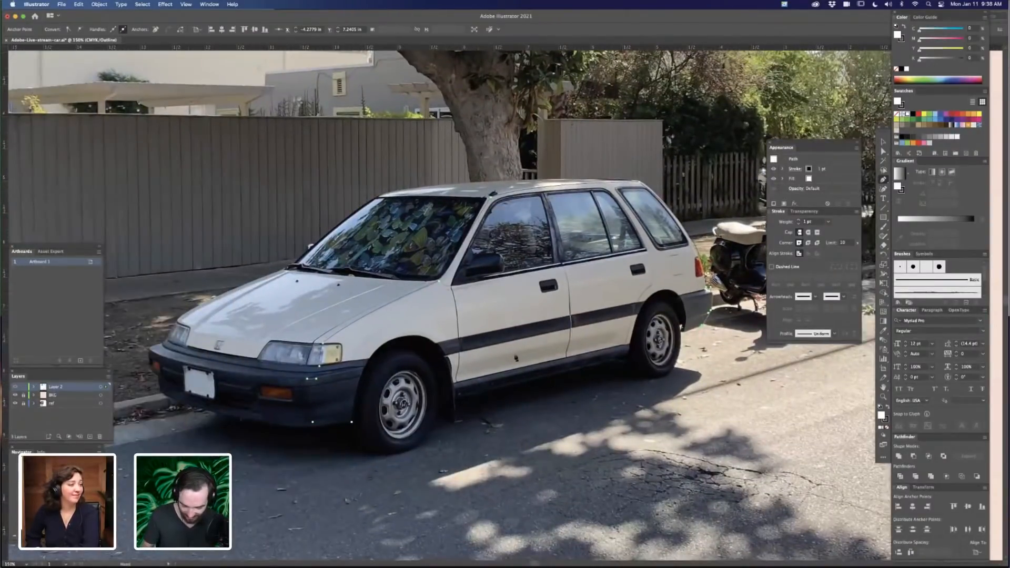
drag(516, 358, 488, 333)
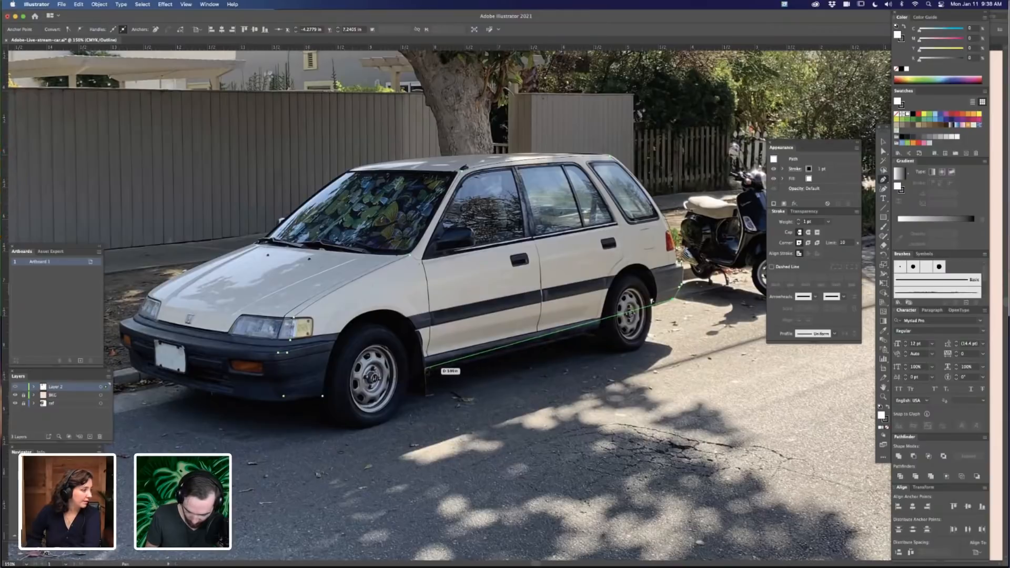
click(425, 368)
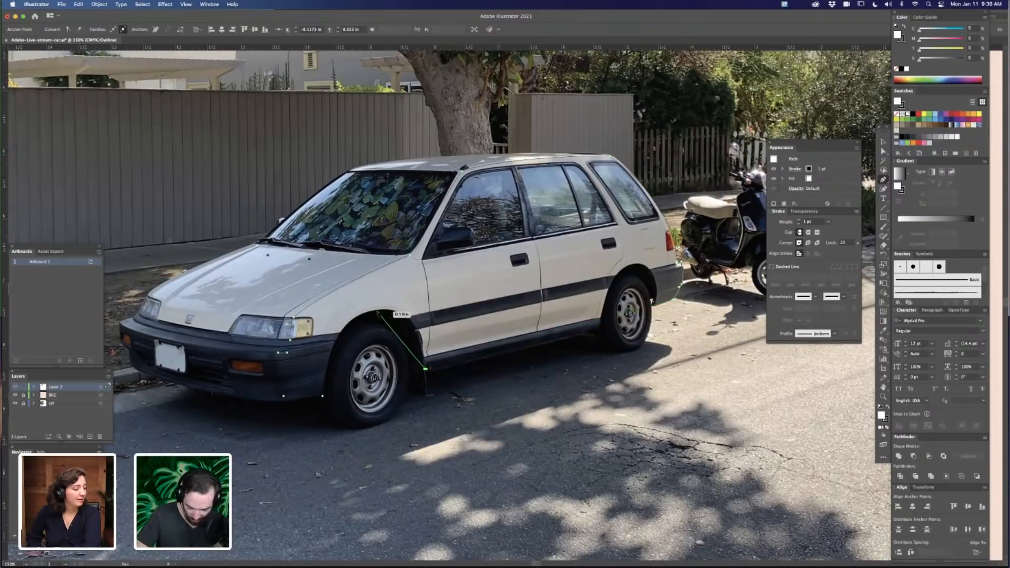
drag(378, 311, 325, 310)
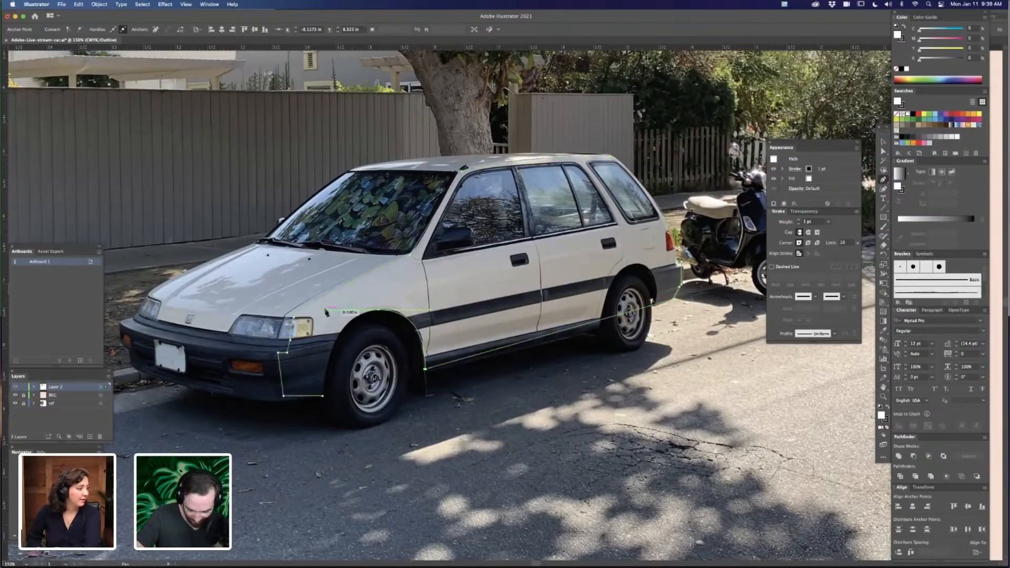
click(323, 395)
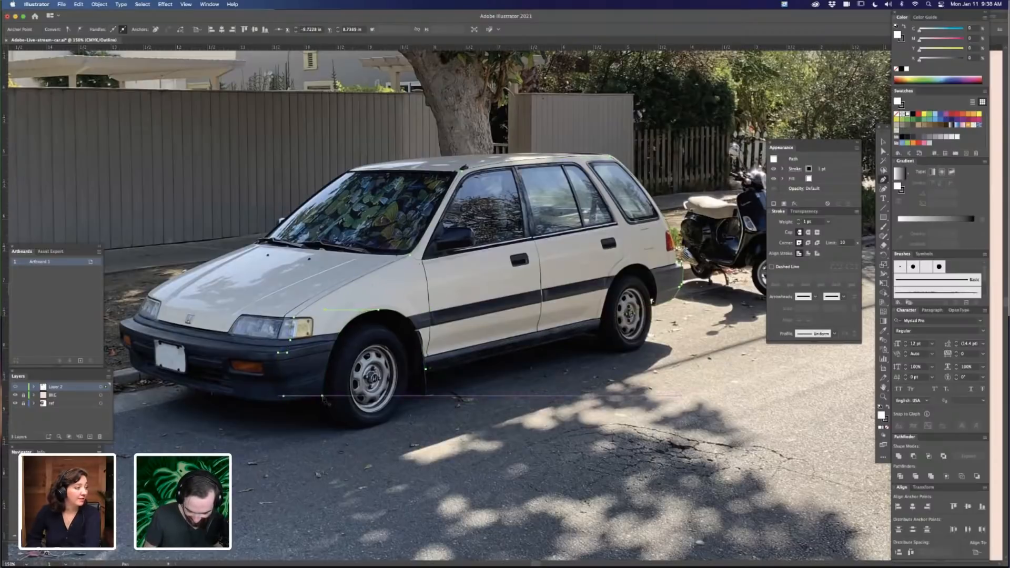
Add anchor points on the body outline's lower edge beside the rear wheel, undoing the last misplaced change
key(a)
scroll(629, 369, right, 5)
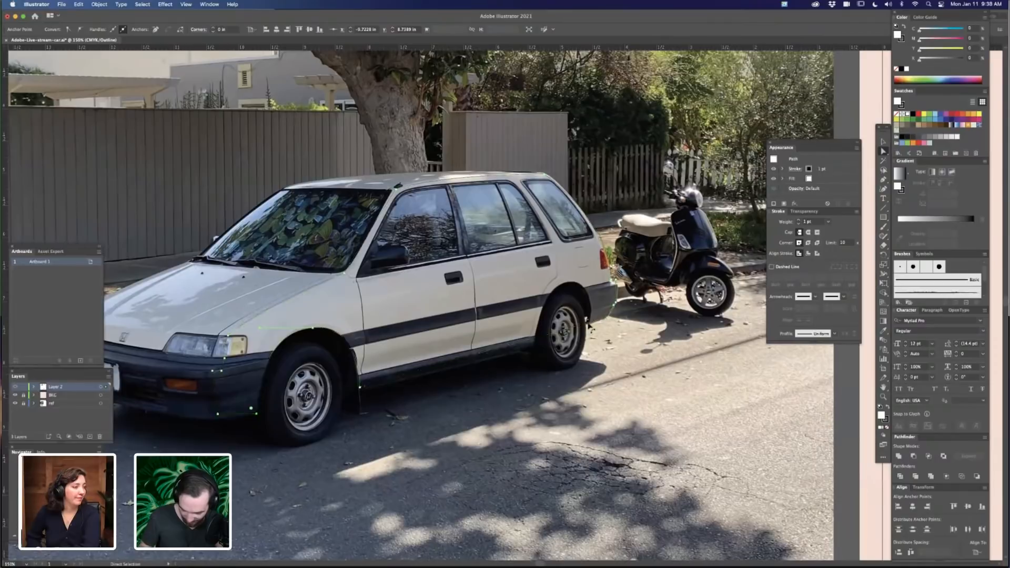
click(588, 325)
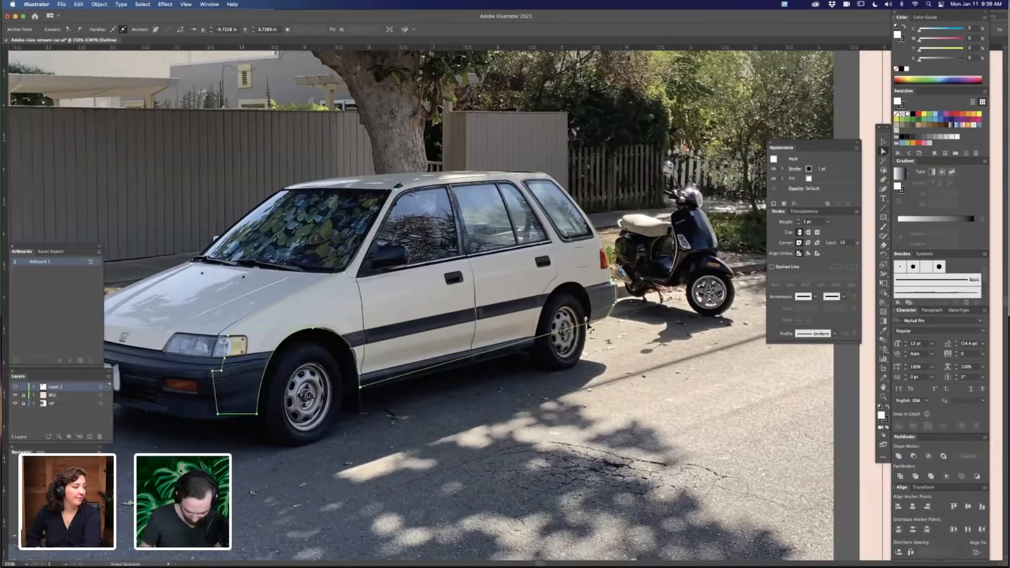
key(plus)
click(588, 323)
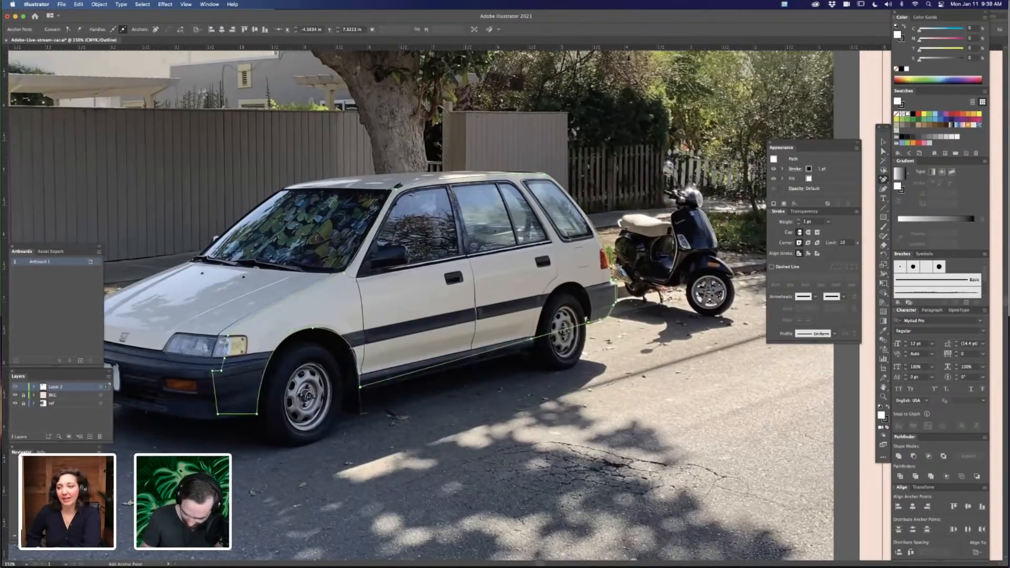
click(534, 338)
key(super+z)
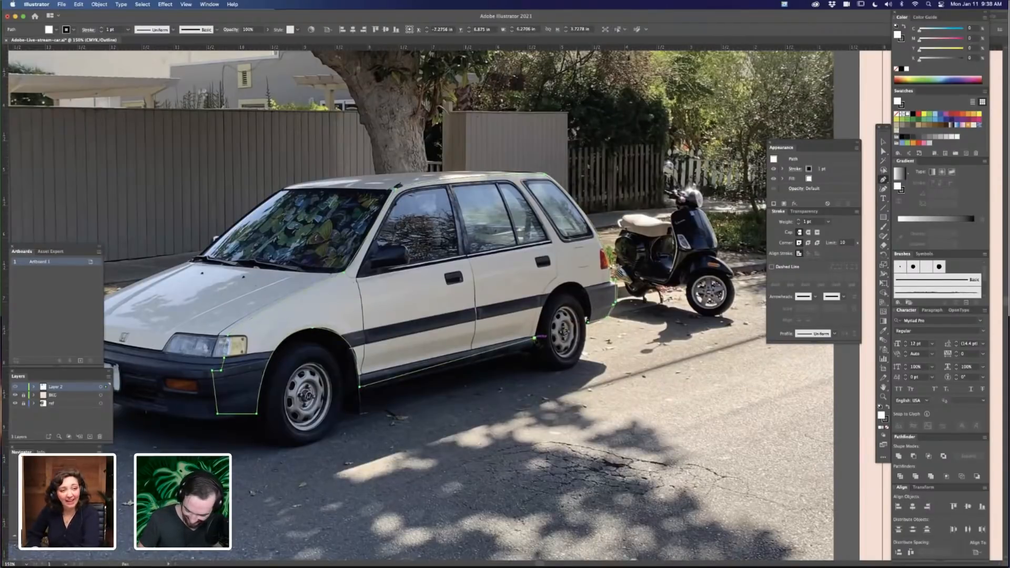
Curve the body outline over the rear wheel arch to the bumper's lower edge and adjust the arch's curve handle
click(534, 338)
drag(567, 282, 589, 327)
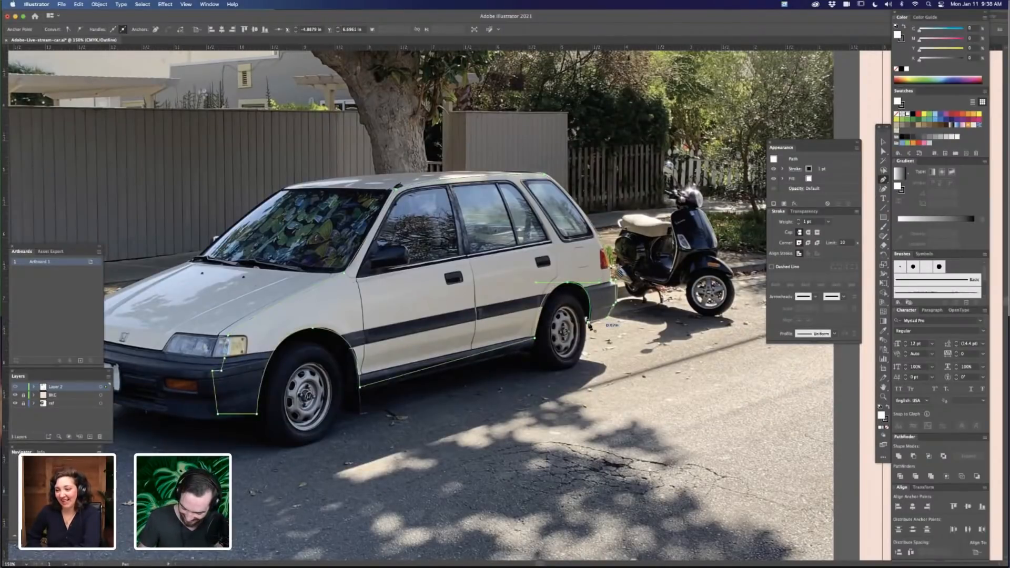
key(a)
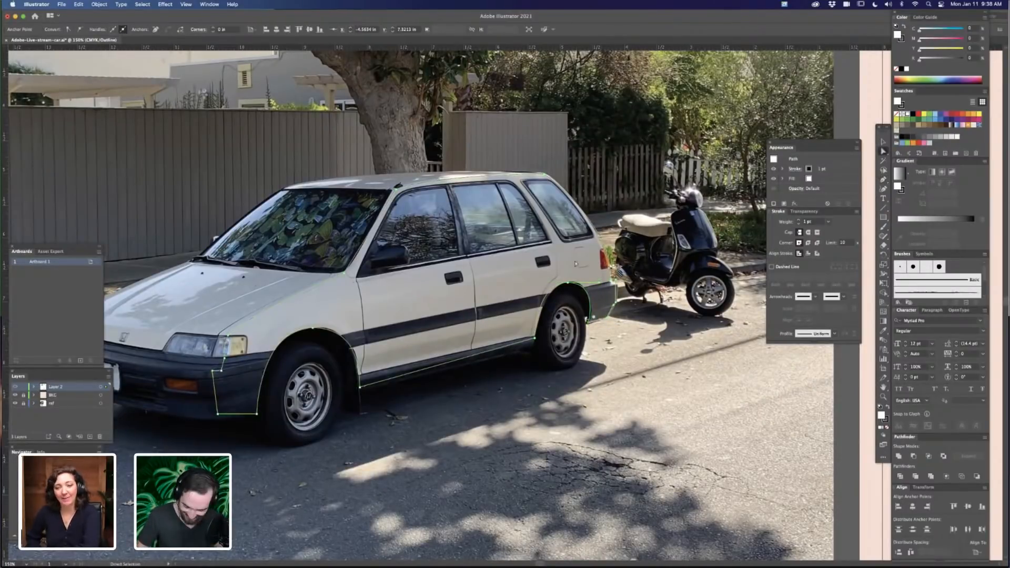
drag(567, 283, 593, 286)
click(632, 353)
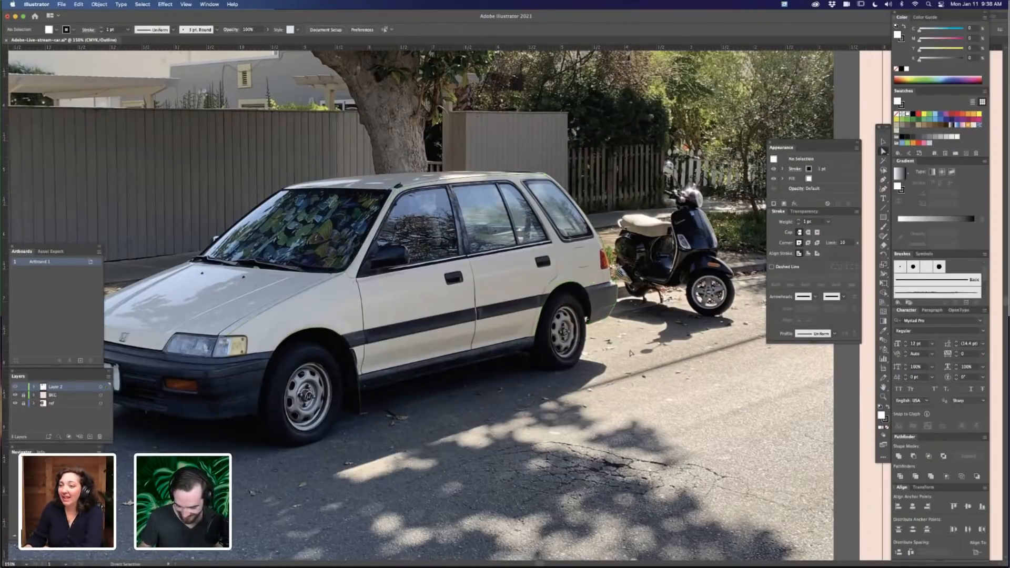
Draw a thin rectangle about 3.12 in wide on the road below the front bumper and reduce its height to about 0.22 in
scroll(572, 376, left, 5)
scroll(572, 376, down, 2)
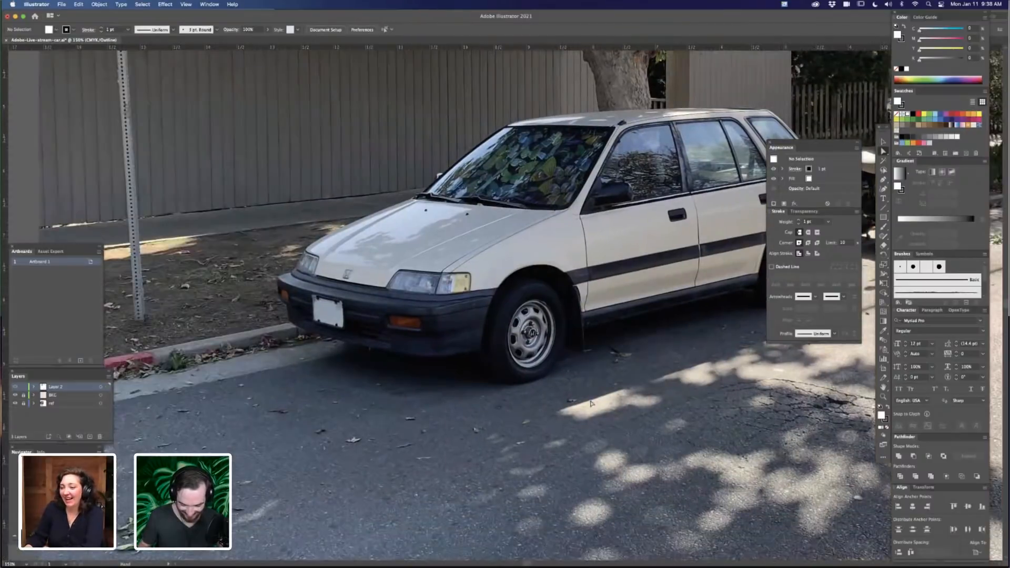
scroll(500, 380, down, 1)
scroll(500, 381, right, 1)
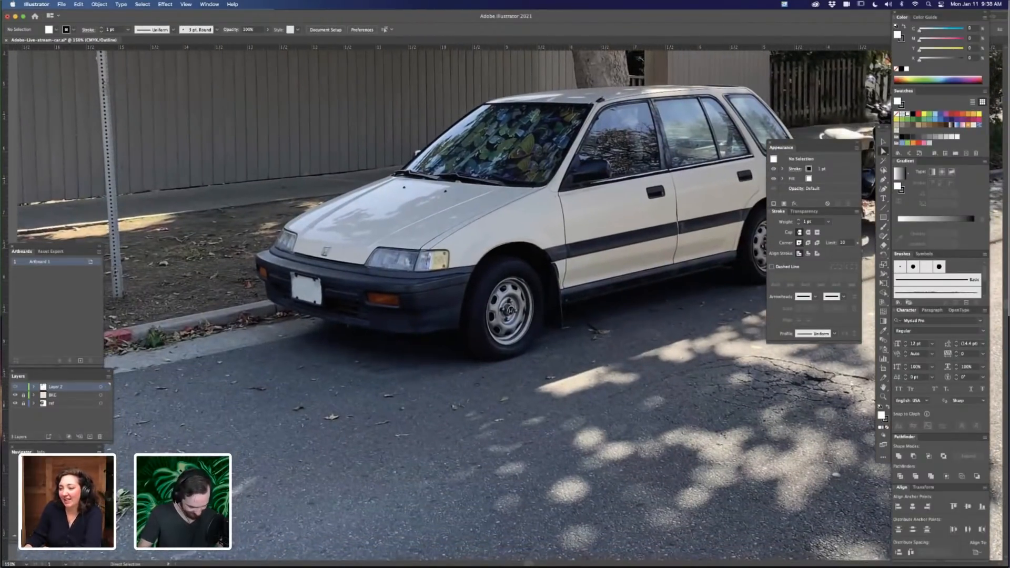
key(m)
drag(301, 374, 503, 385)
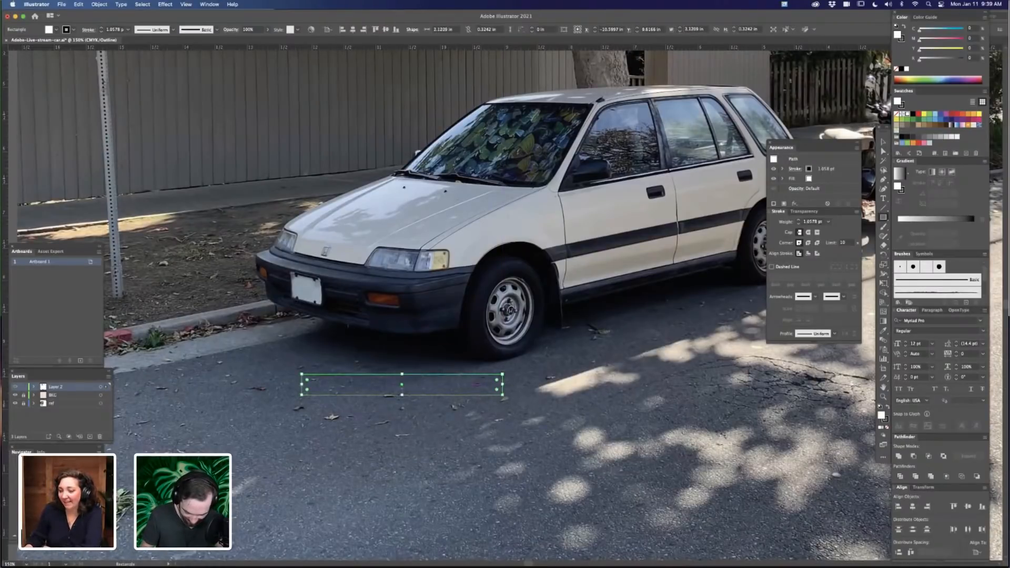
drag(402, 394, 402, 388)
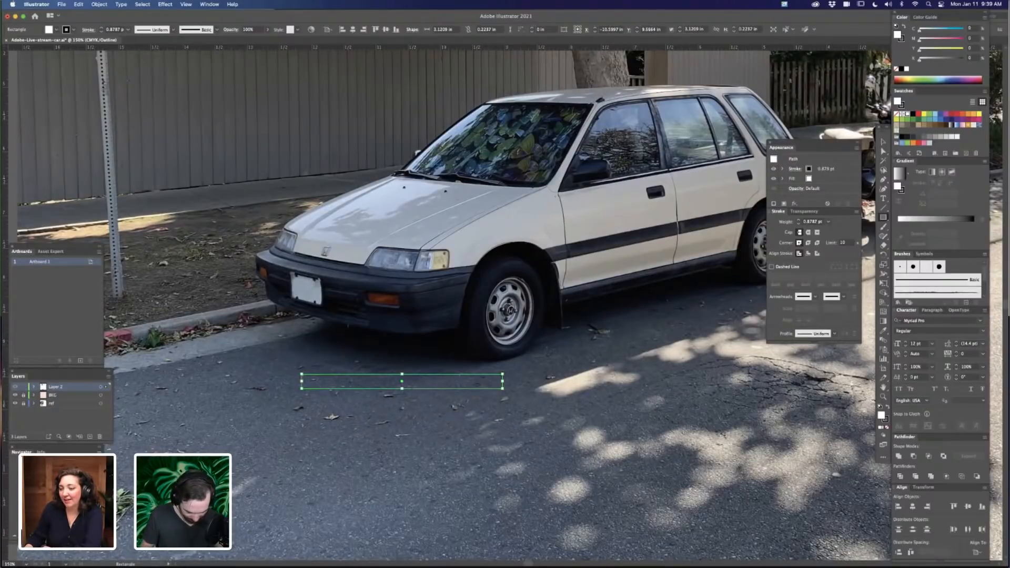
Duplicate the thin rectangle directly below the original
drag(495, 389, 494, 414)
key(super+h)
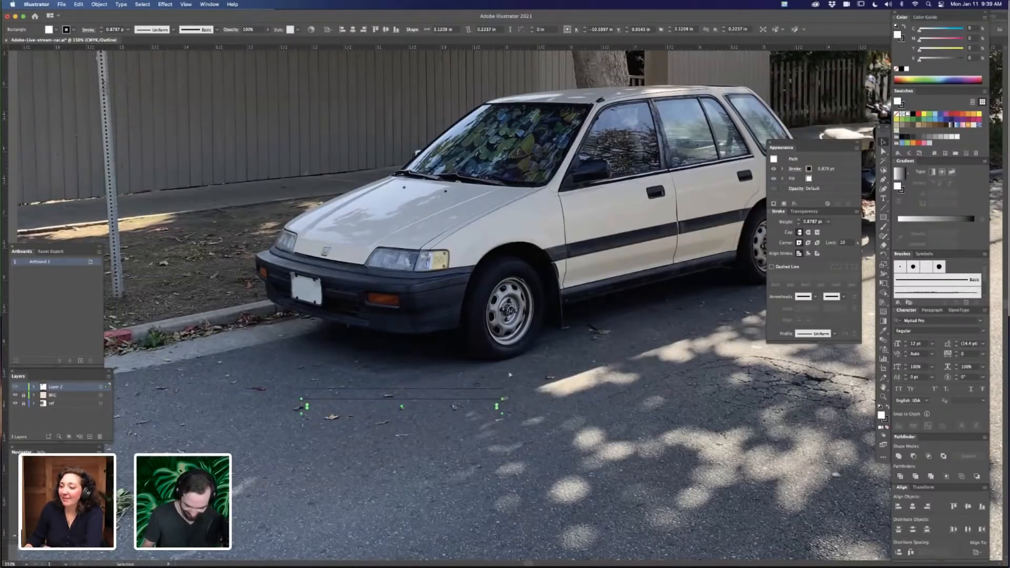
key(super+=)
key(super+=)
drag(493, 415, 491, 380)
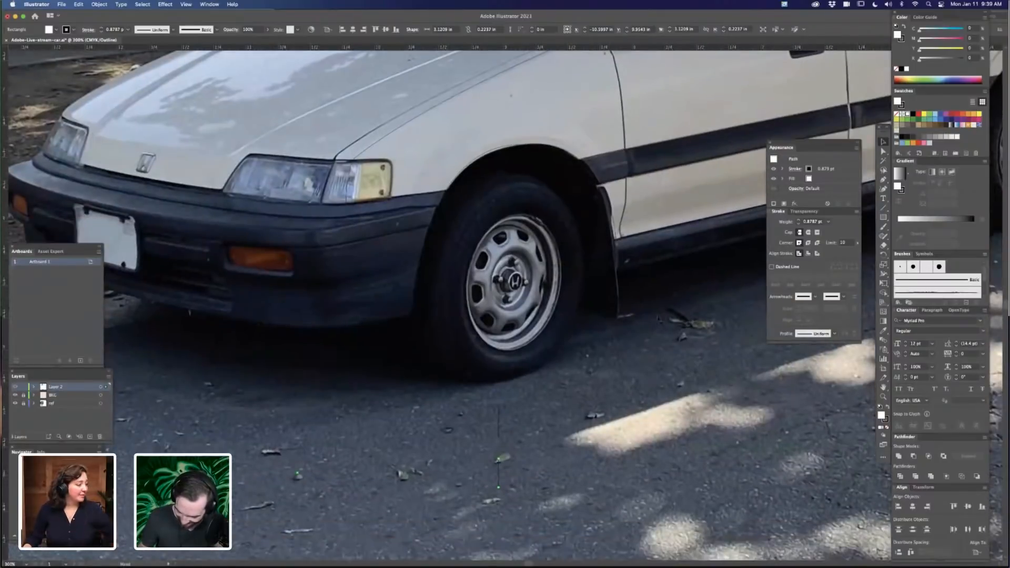
drag(492, 458, 672, 293)
click(398, 407)
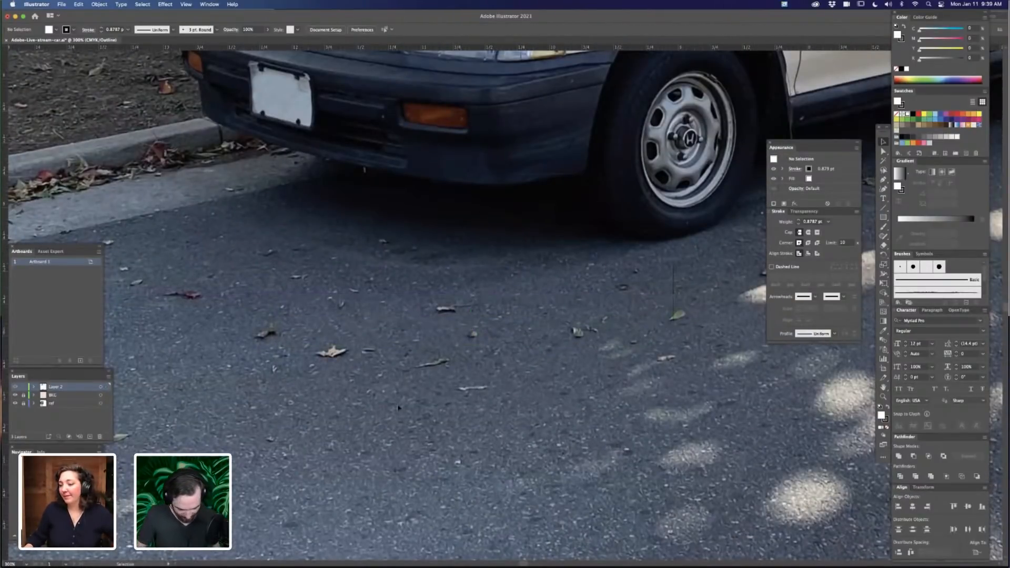
Turn on image dimming for the ref layer
double_click(79, 403)
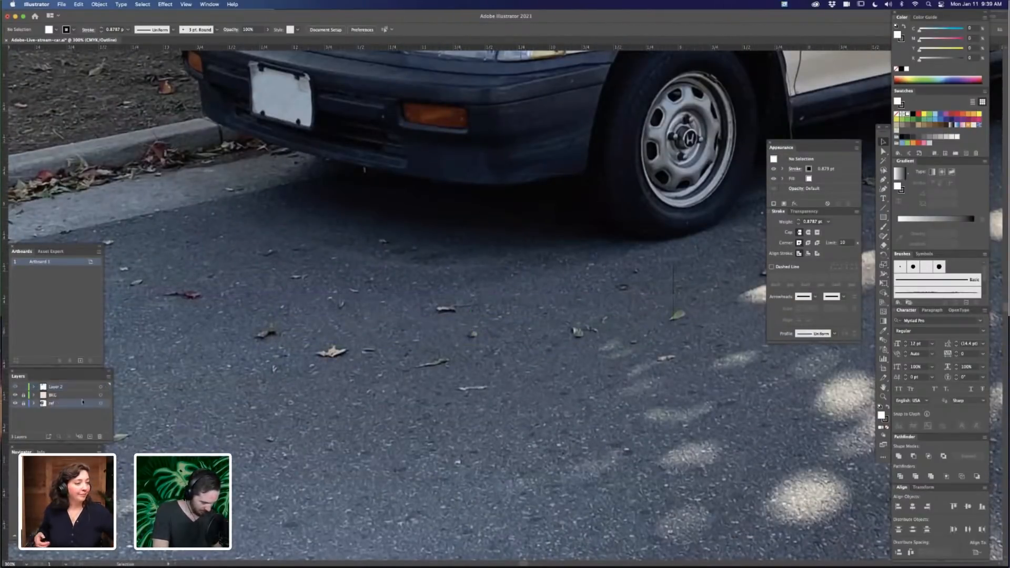
click(496, 308)
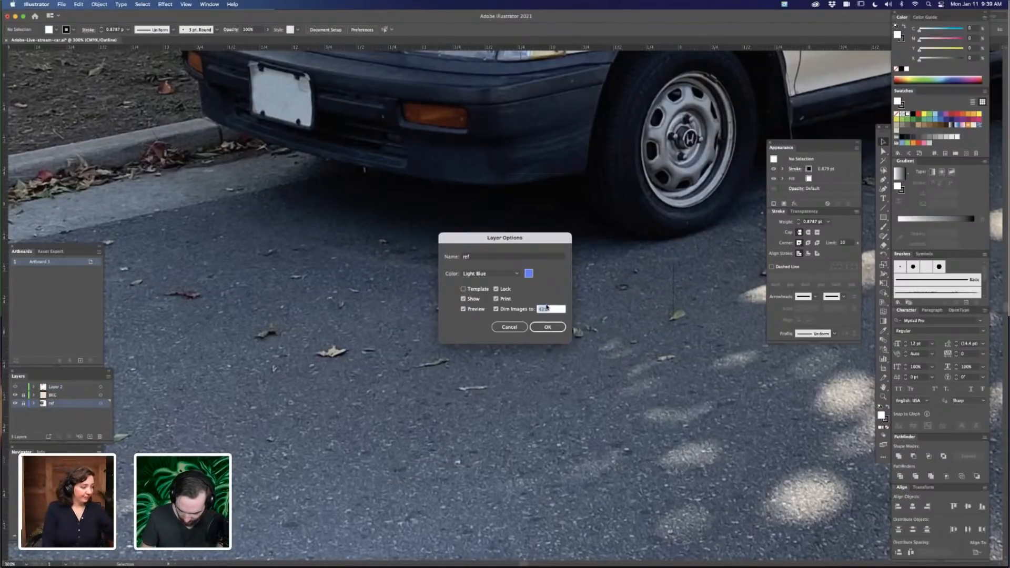
click(551, 327)
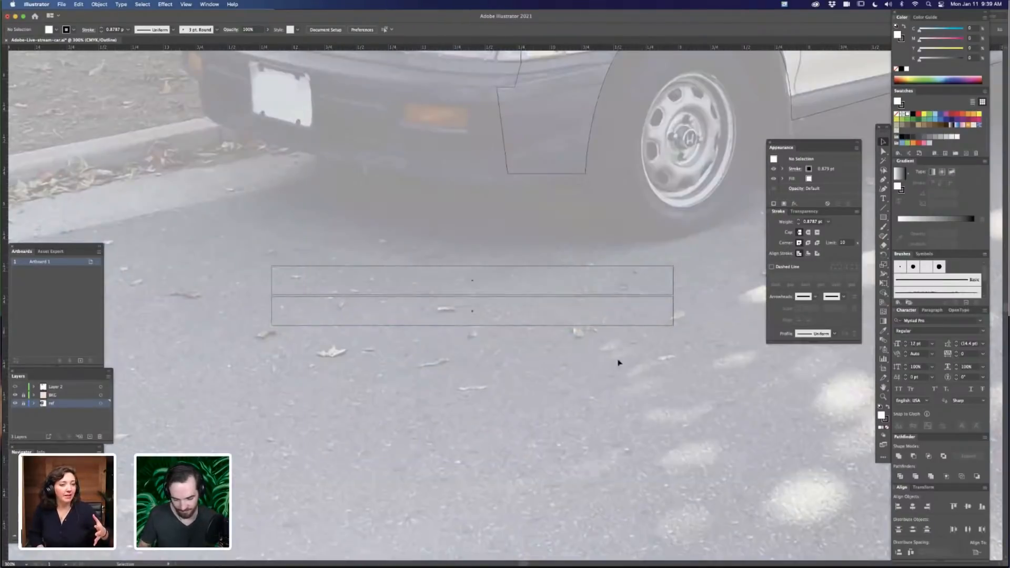
Delete the lower of the two thin rectangles
drag(624, 339, 586, 464)
key(ctrl+minus)
key(ctrl+minus)
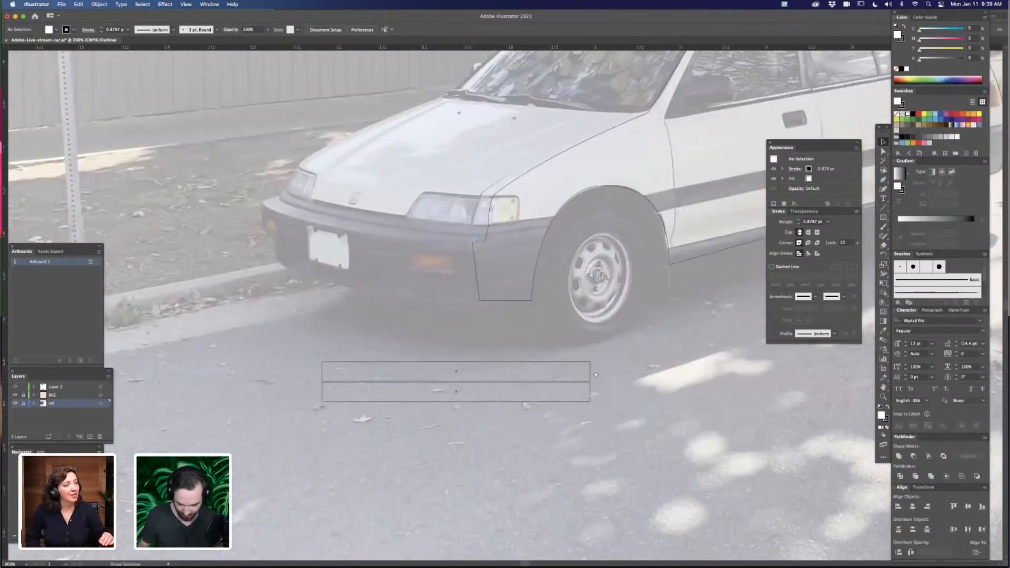
scroll(561, 409, up, 2)
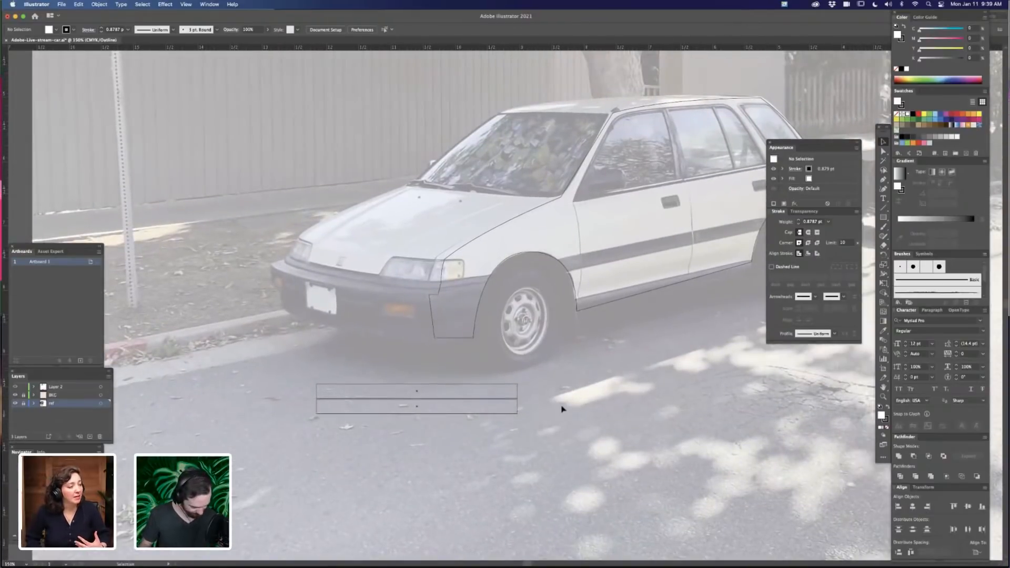
click(502, 415)
key(Delete)
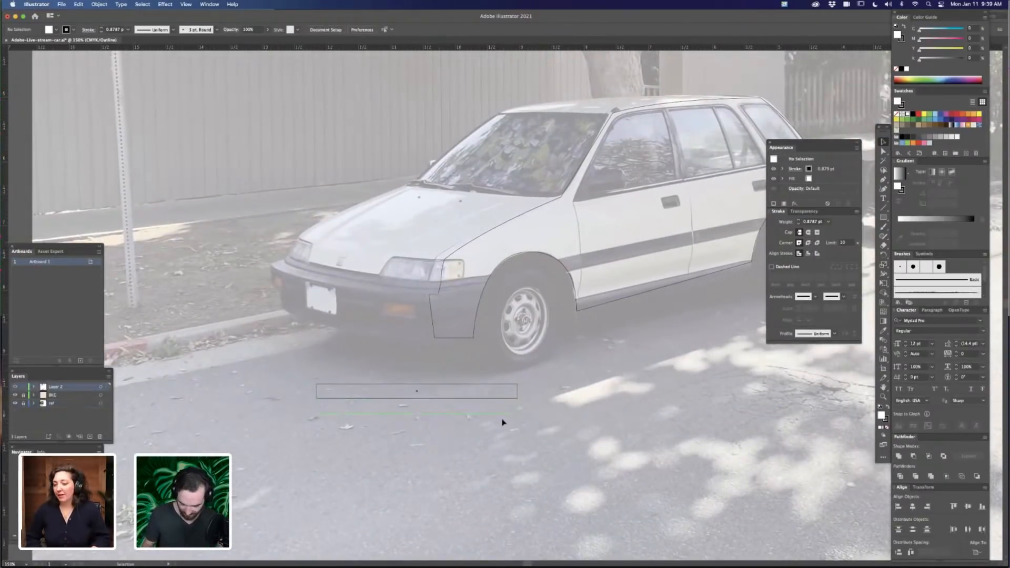
Move the remaining thin rectangle farther left on the road, in front of the car
drag(535, 438, 535, 438)
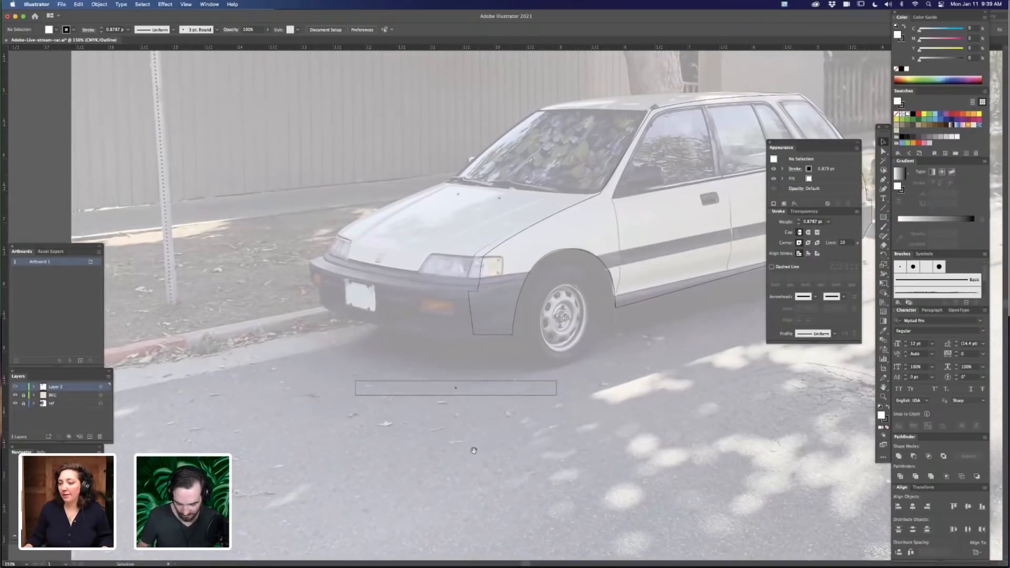
drag(512, 430, 385, 470)
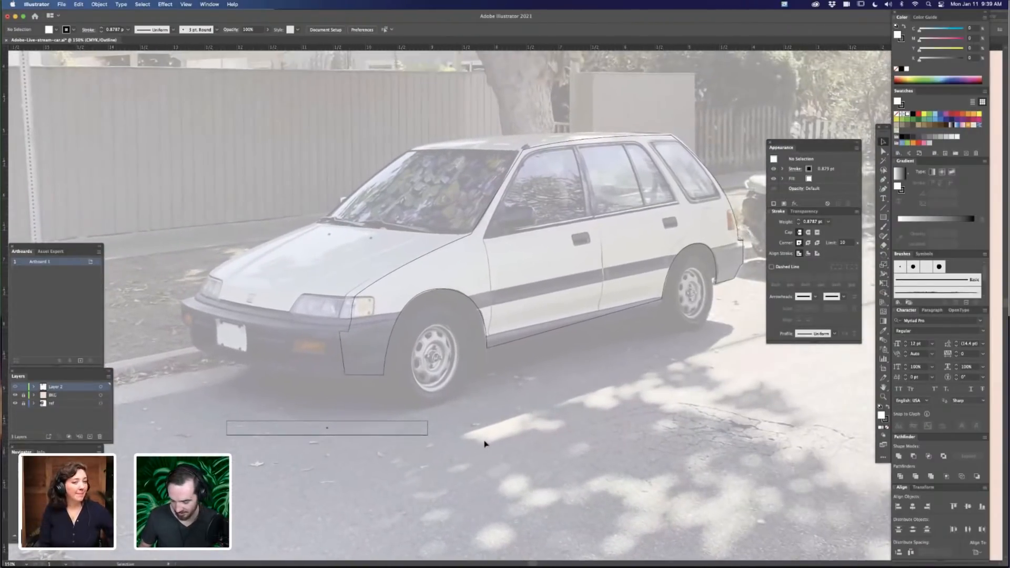
drag(415, 440, 544, 434)
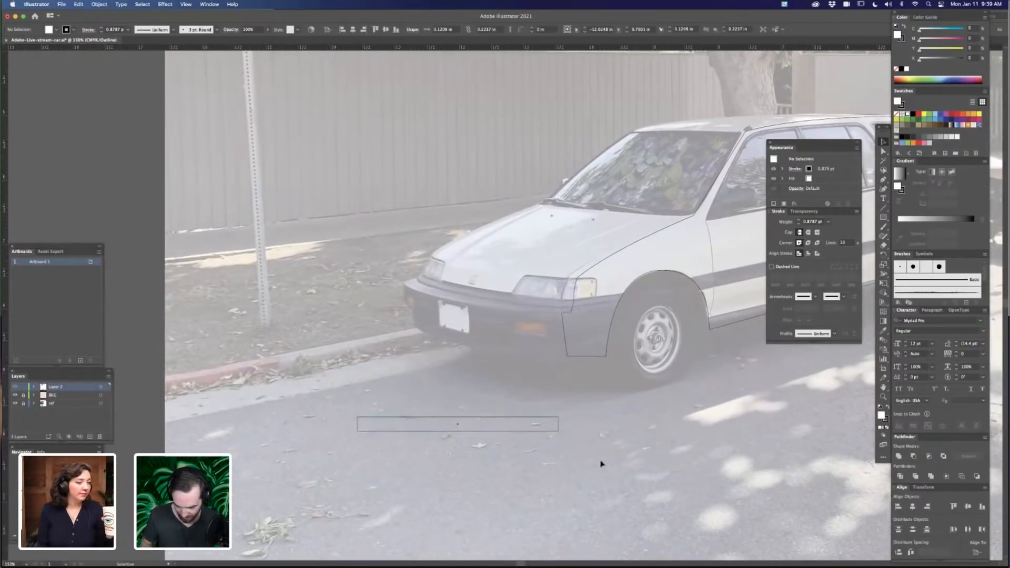
scroll(577, 396, down, 1)
scroll(577, 395, down, 1)
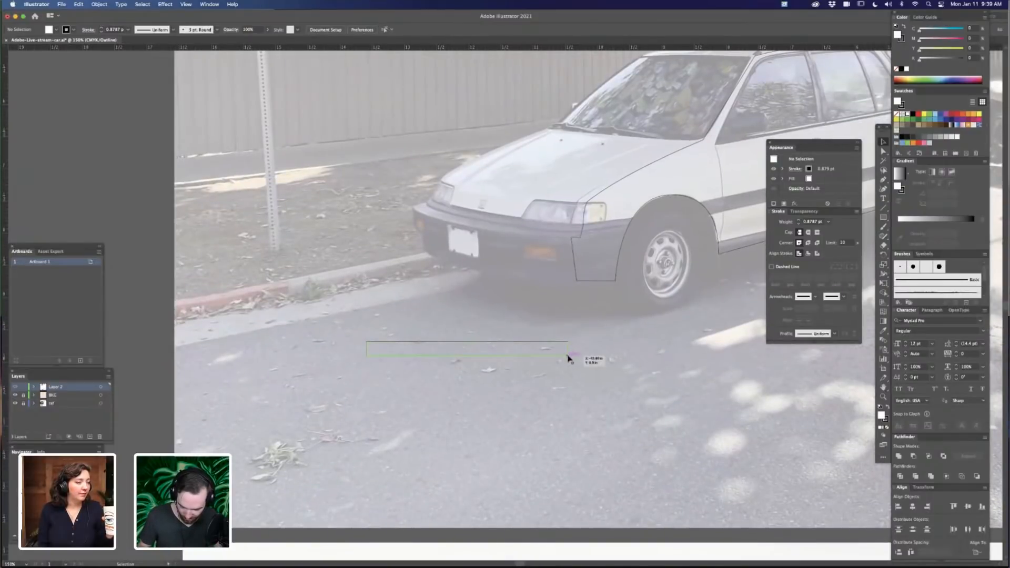
Duplicate the thin rectangle directly below itself and reduce the copy to a shallower bar about 3.01 in wide
alt+drag(565, 358, 566, 371)
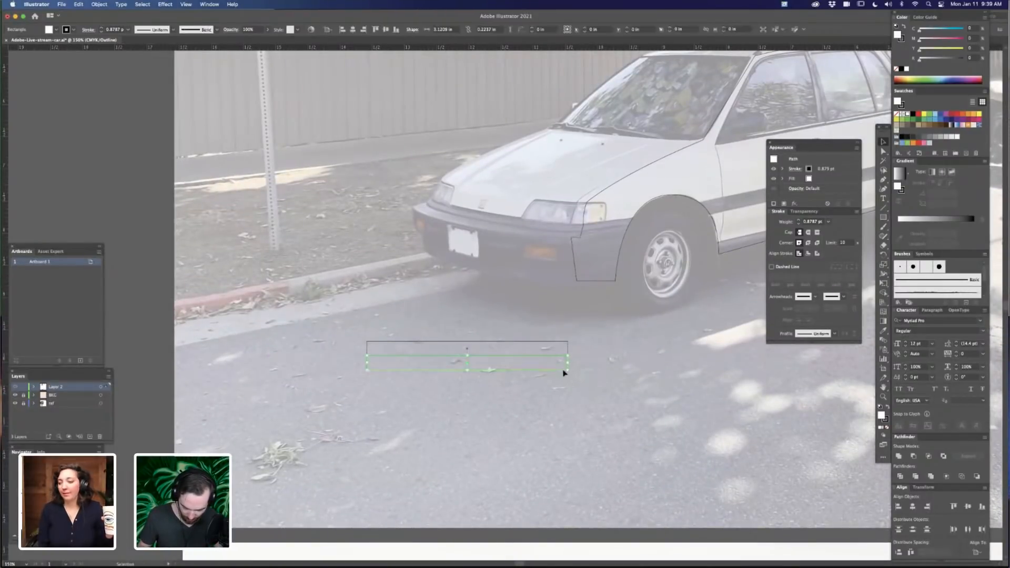
drag(370, 361, 374, 362)
key(super+z)
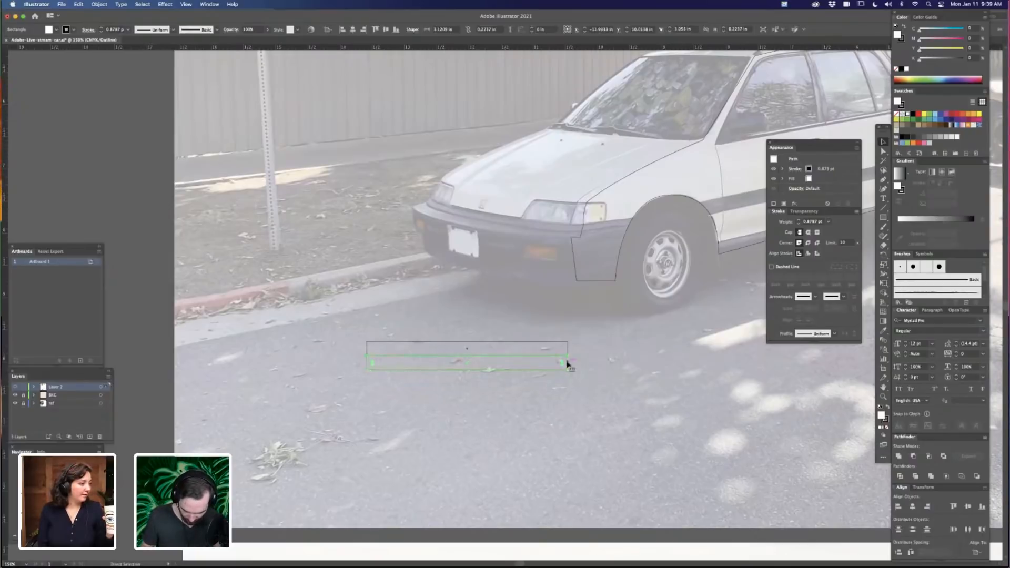
drag(568, 362, 565, 364)
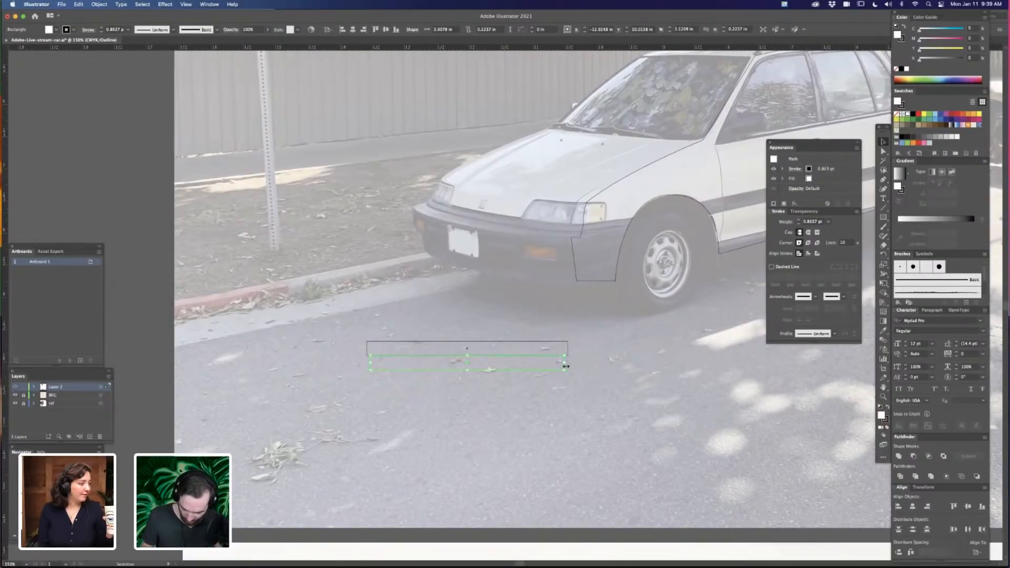
click(464, 377)
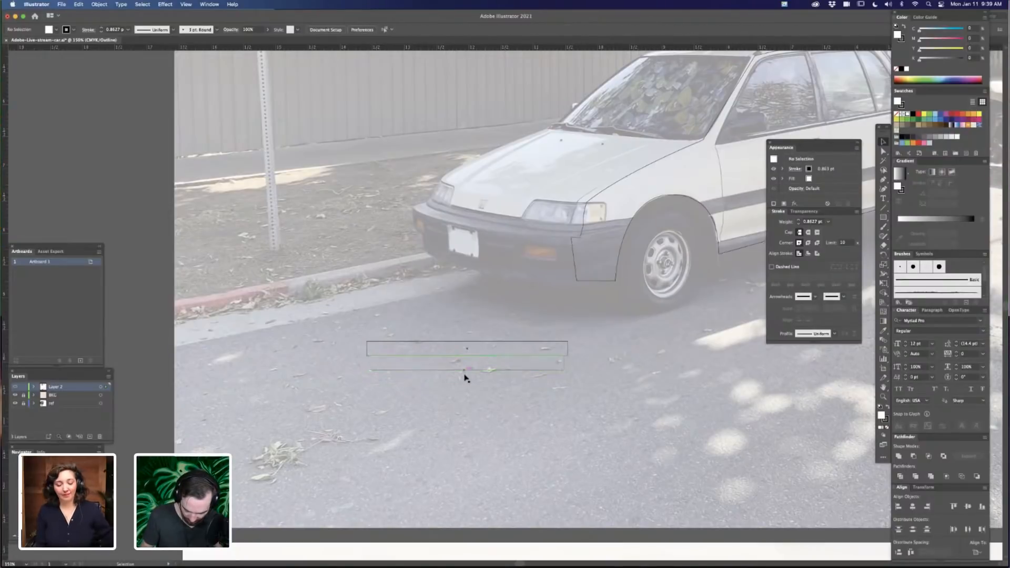
click(468, 369)
drag(469, 370, 470, 368)
click(499, 398)
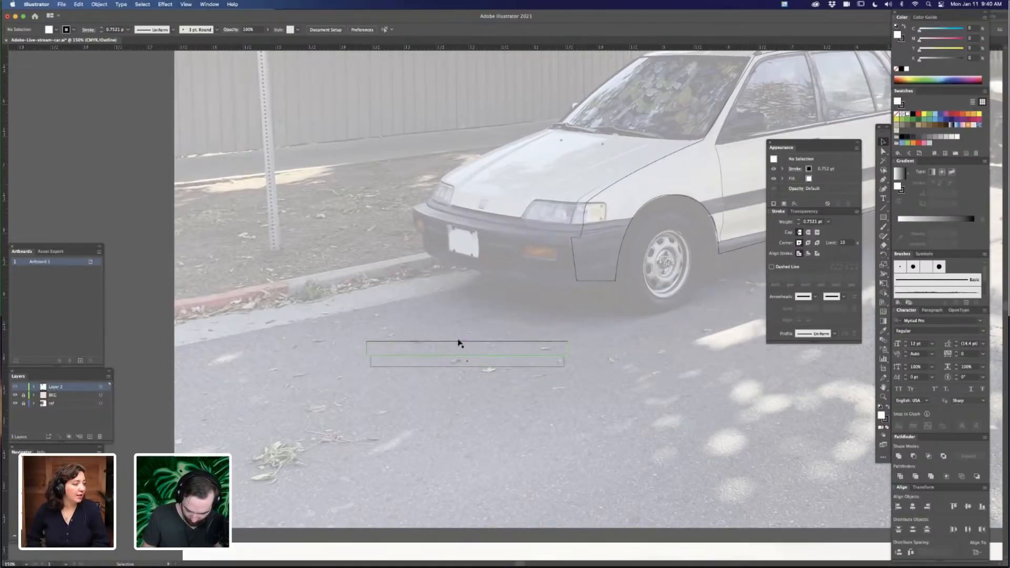
Duplicate the wide rectangle directly above itself and reduce the copy to about 3.01 in wide by 0.14 in high
drag(458, 341, 460, 328)
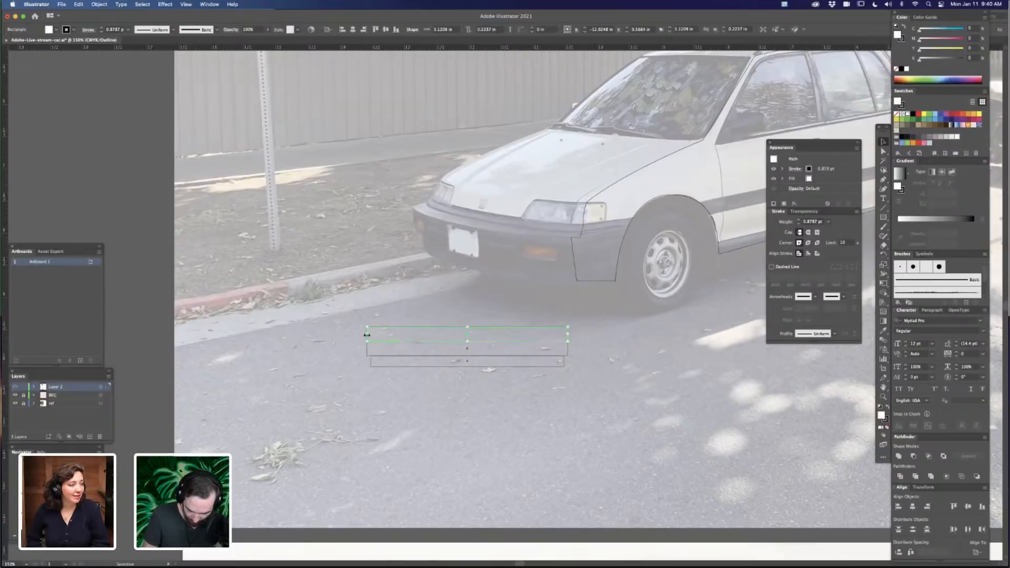
drag(366, 334, 372, 332)
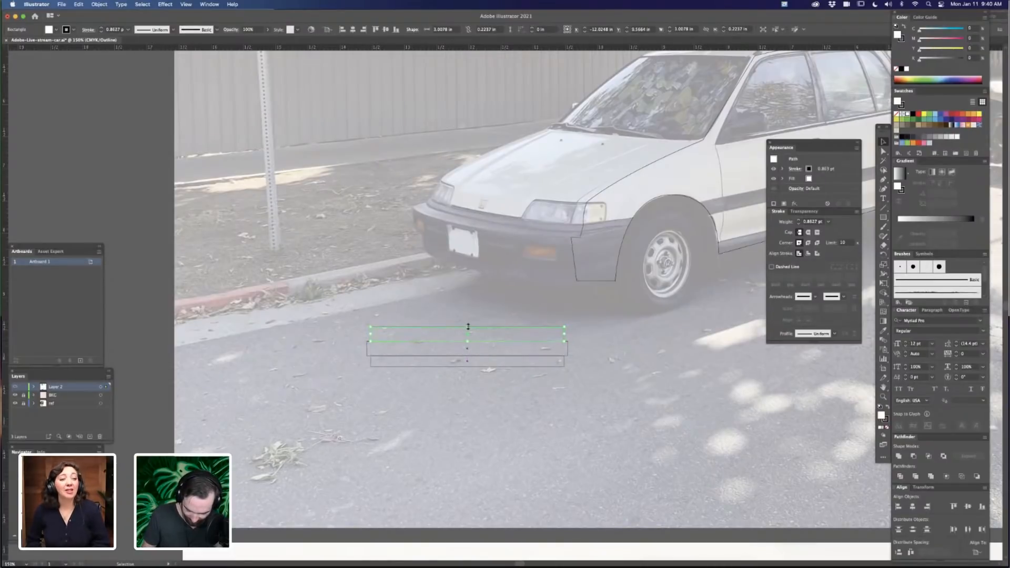
drag(467, 328, 469, 332)
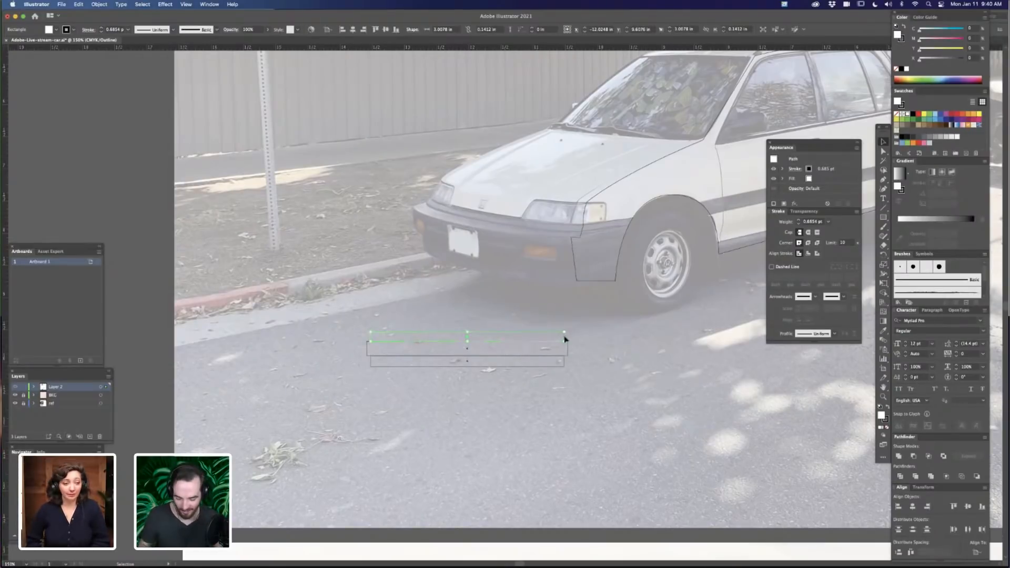
click(589, 343)
Add a tall rectangle on top of the stack, matching the width of the narrow upper bar
drag(482, 402, 533, 357)
click(600, 394)
scroll(555, 373, down, 1)
scroll(555, 373, right, 1)
drag(455, 356, 462, 270)
key(a)
drag(601, 305, 346, 256)
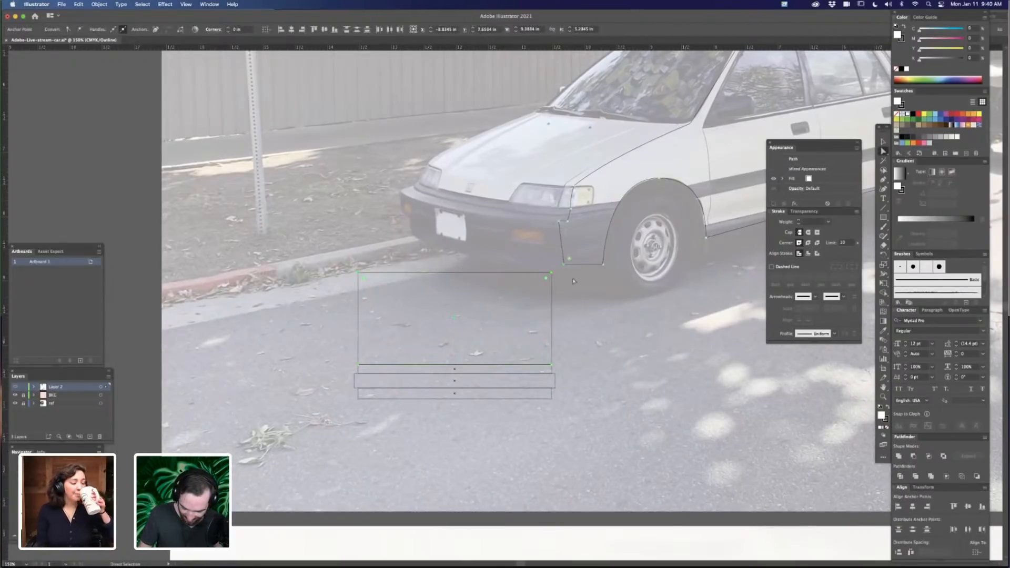
click(573, 281)
Select the whole stack of rectangles and move it down and to the left, away from the car
key(v)
drag(604, 340, 289, 426)
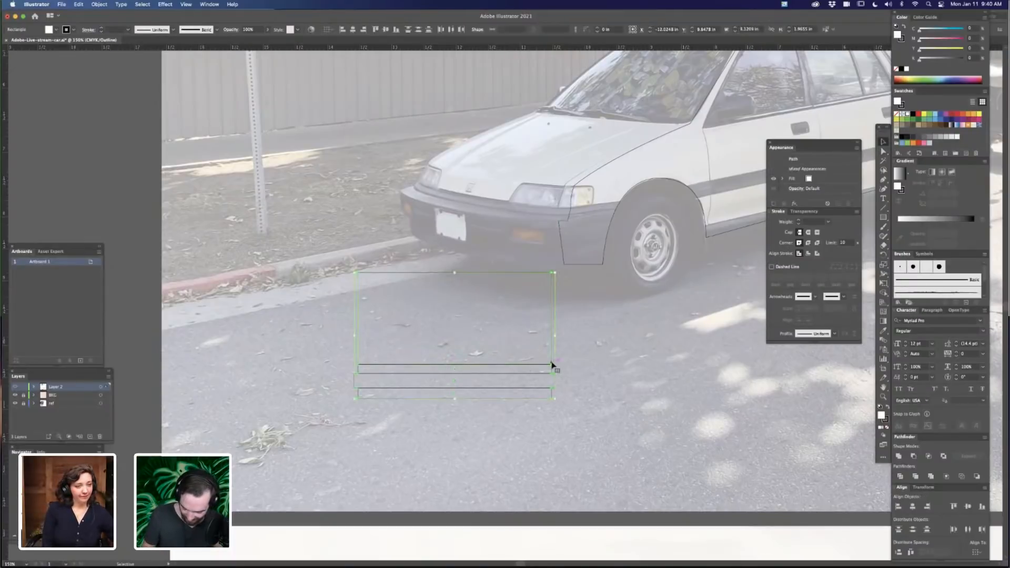
drag(552, 364, 514, 399)
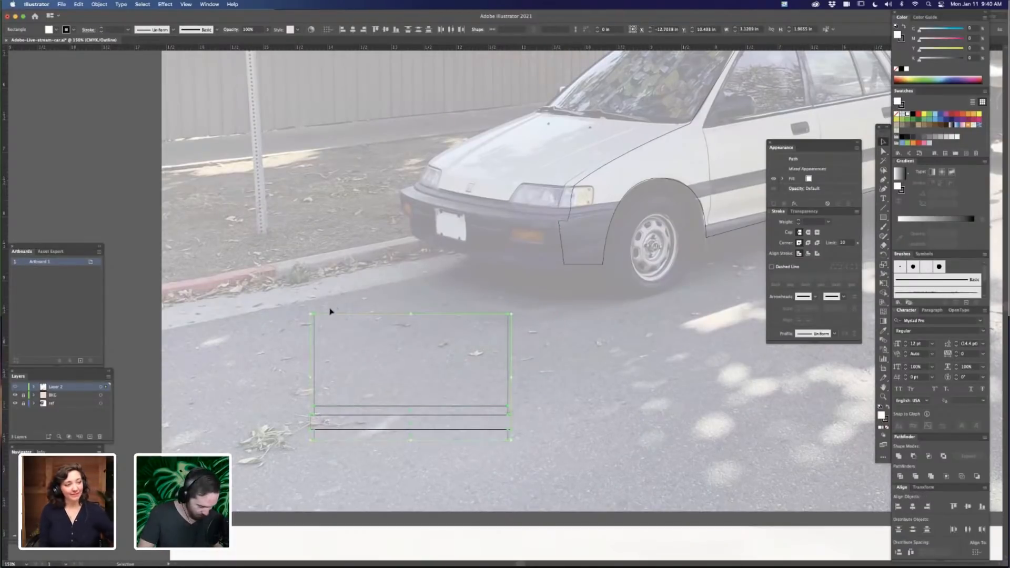
Shift the tall rectangle's top edge to the right, slanting the shape into a hood-like parallelogram
key(a)
drag(511, 315, 614, 323)
click(583, 459)
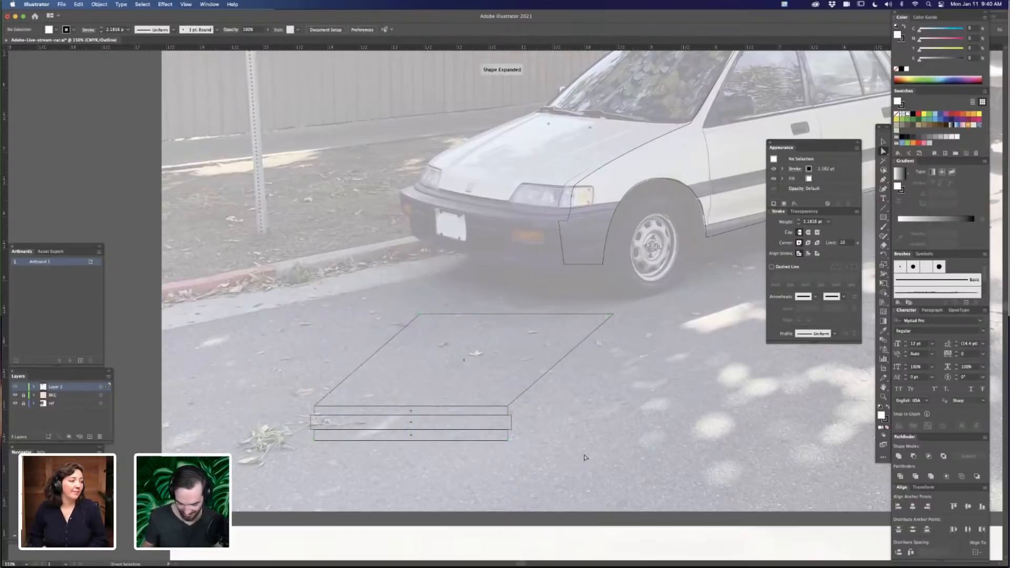
Convert the parallelogram's two upper corners to smooth curves and move its top edge further right
key(shift+c)
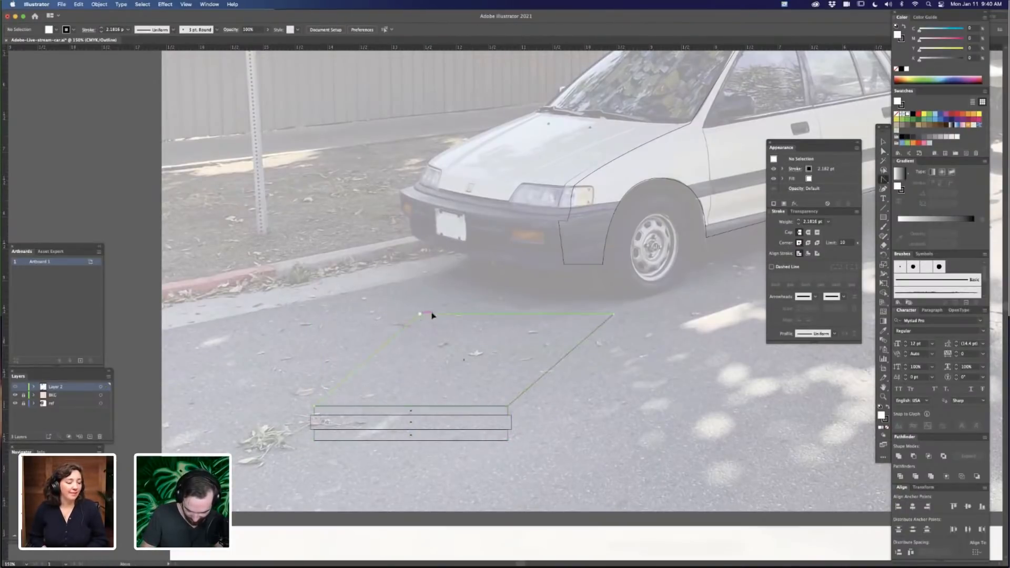
drag(506, 313, 650, 313)
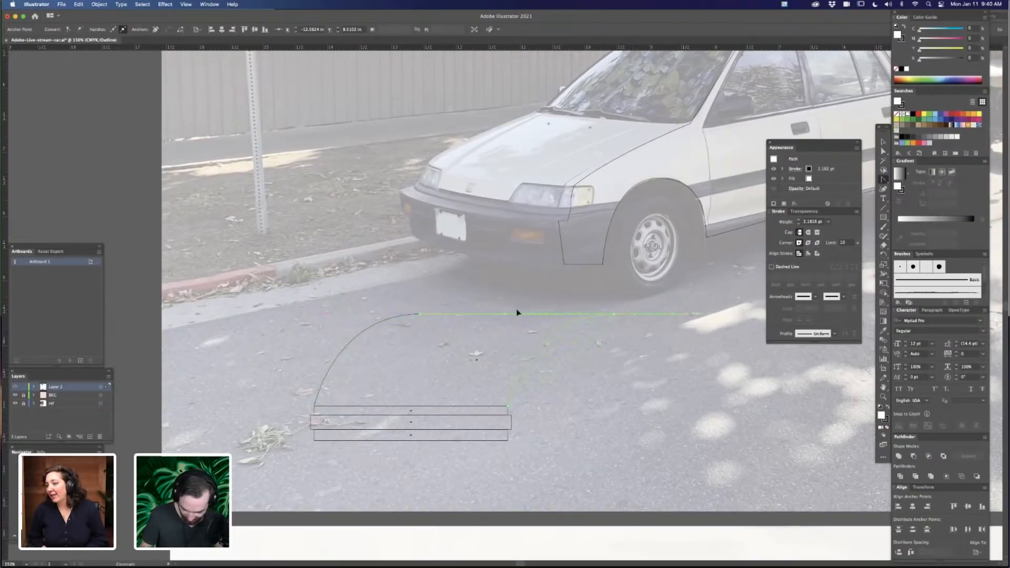
drag(516, 315, 514, 314)
key(a)
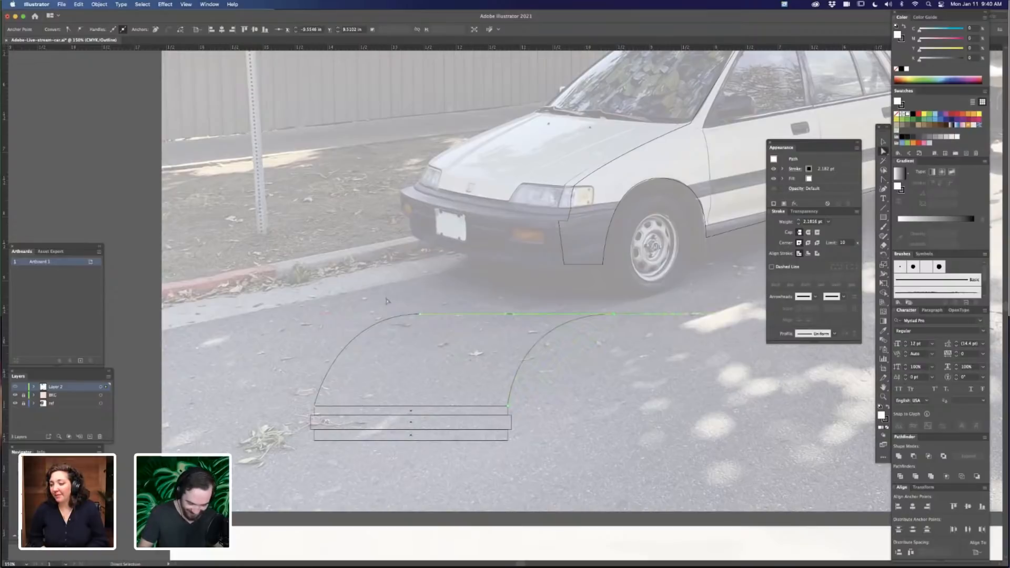
drag(613, 314, 675, 318)
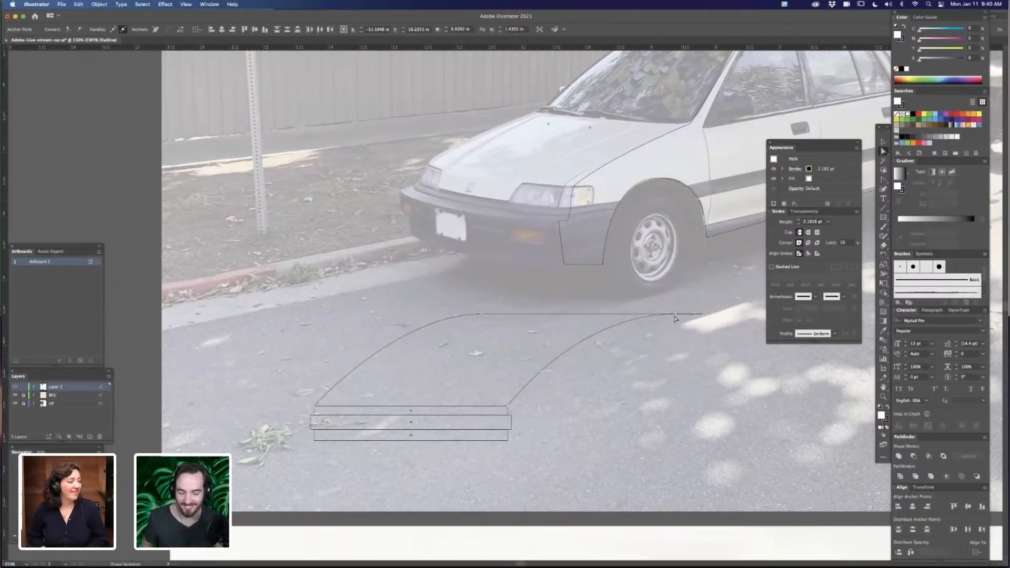
click(587, 399)
key(v)
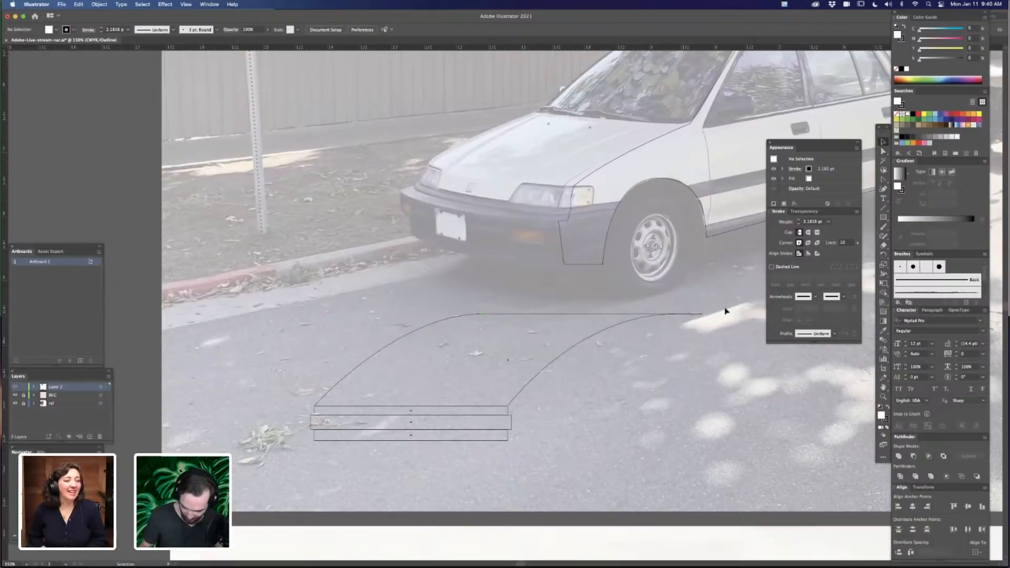
Move the whole stack, including the curved hood shape, further down and to the left
drag(510, 405, 427, 423)
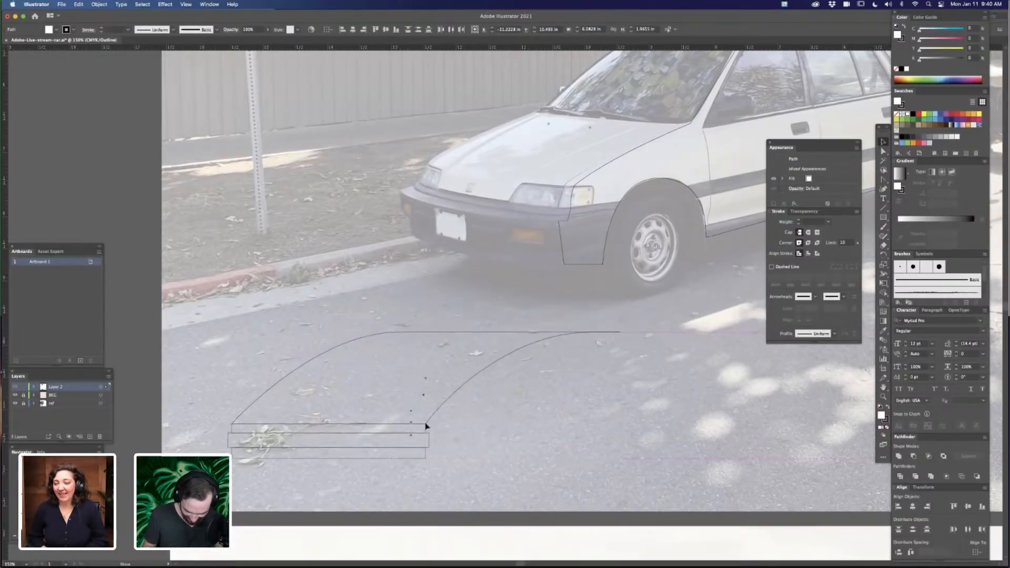
click(646, 392)
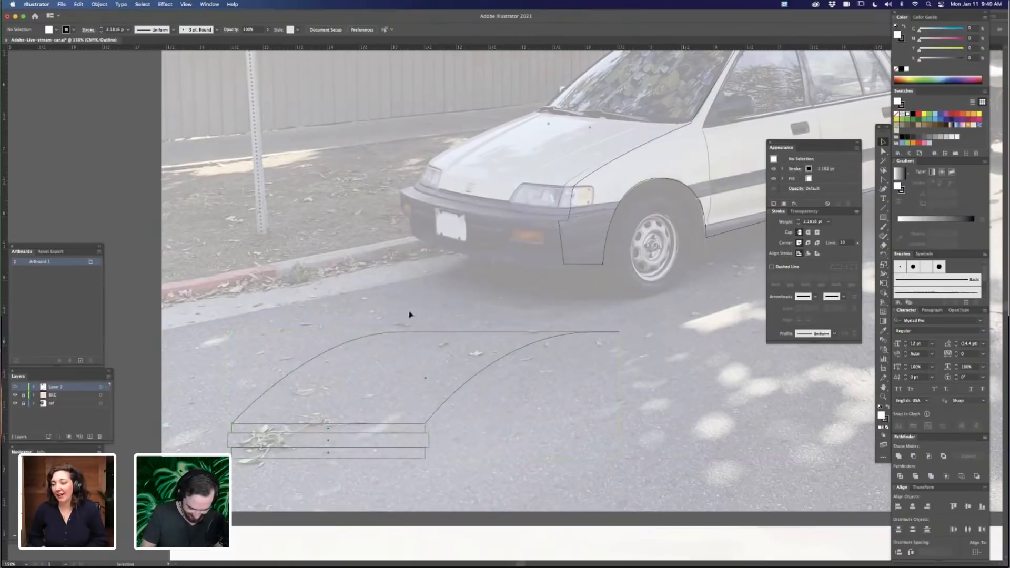
key(a)
drag(656, 342, 642, 340)
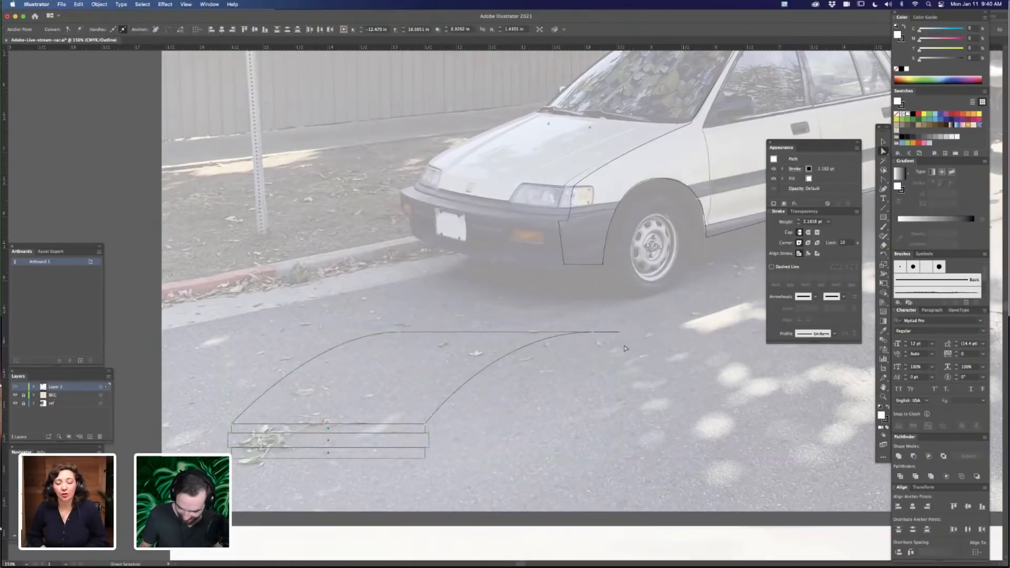
click(608, 362)
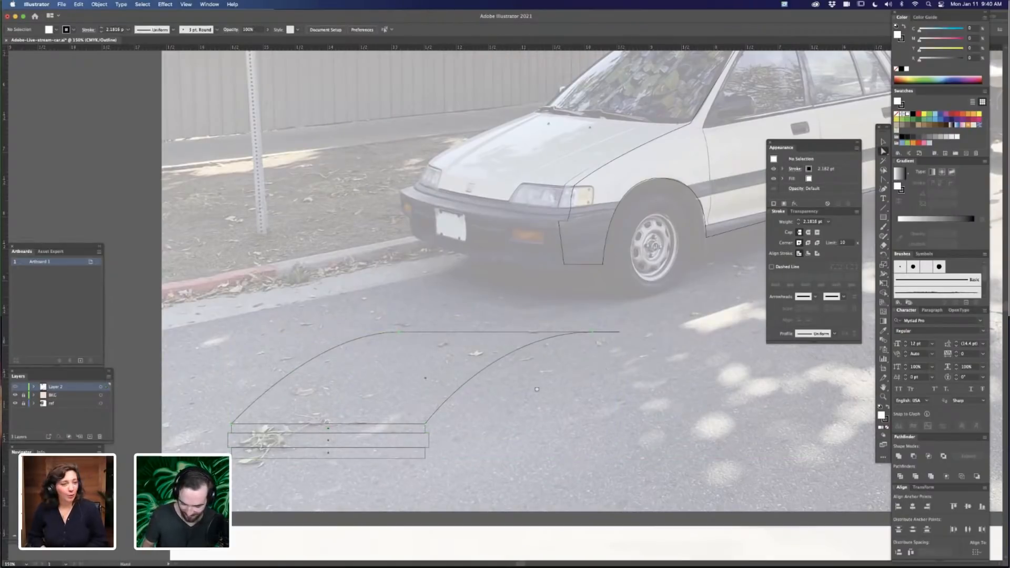
drag(595, 433, 545, 388)
key(super+minus)
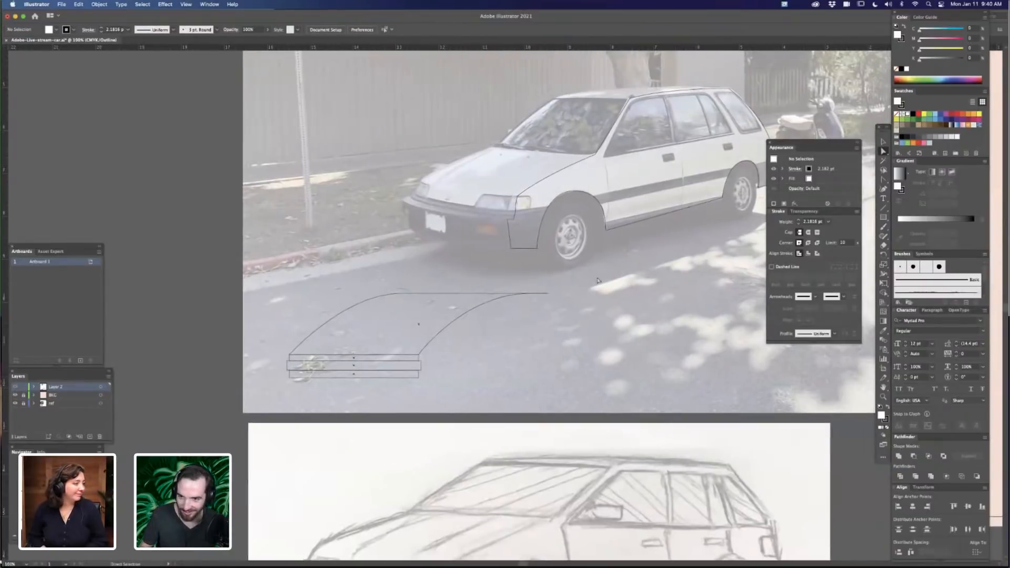
drag(591, 305, 562, 364)
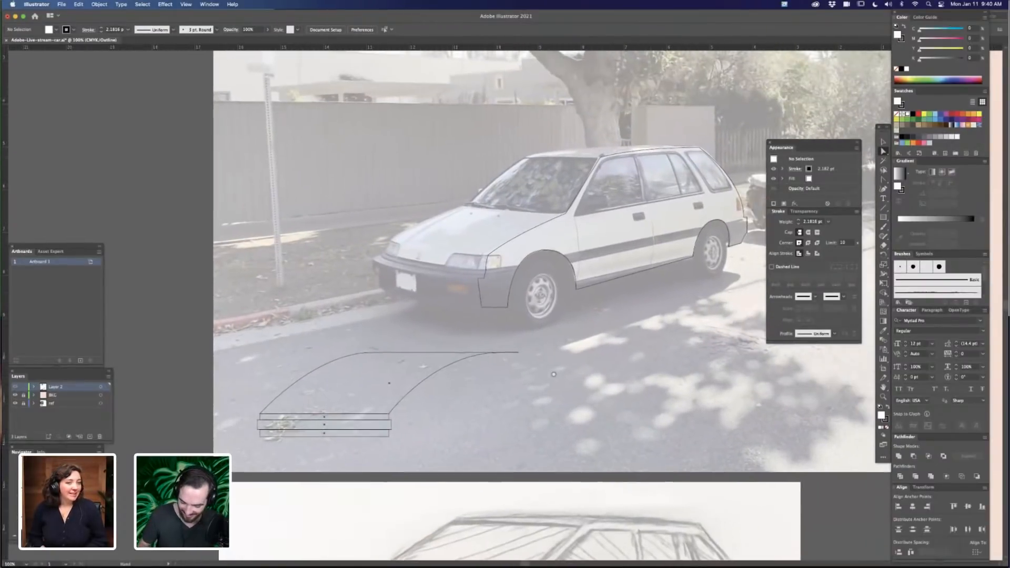
key(b)
key(v)
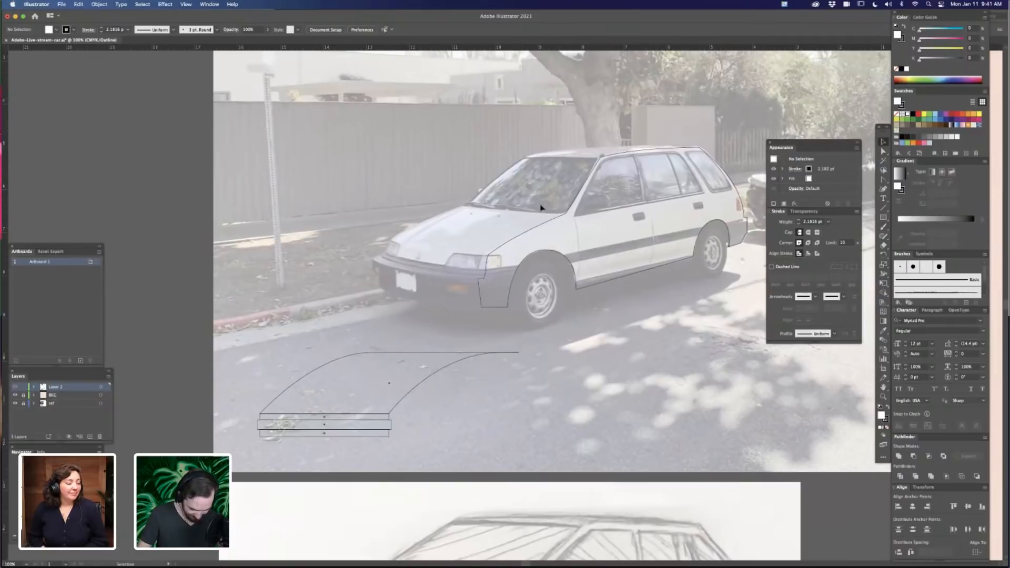
drag(590, 215, 658, 322)
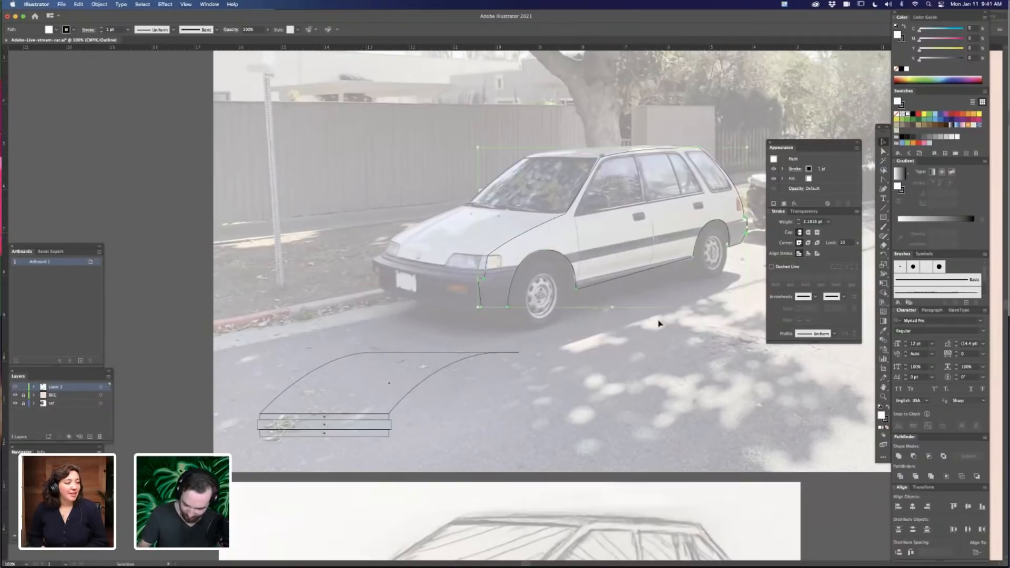
click(643, 371)
scroll(631, 368, left, 2)
scroll(632, 368, down, 1)
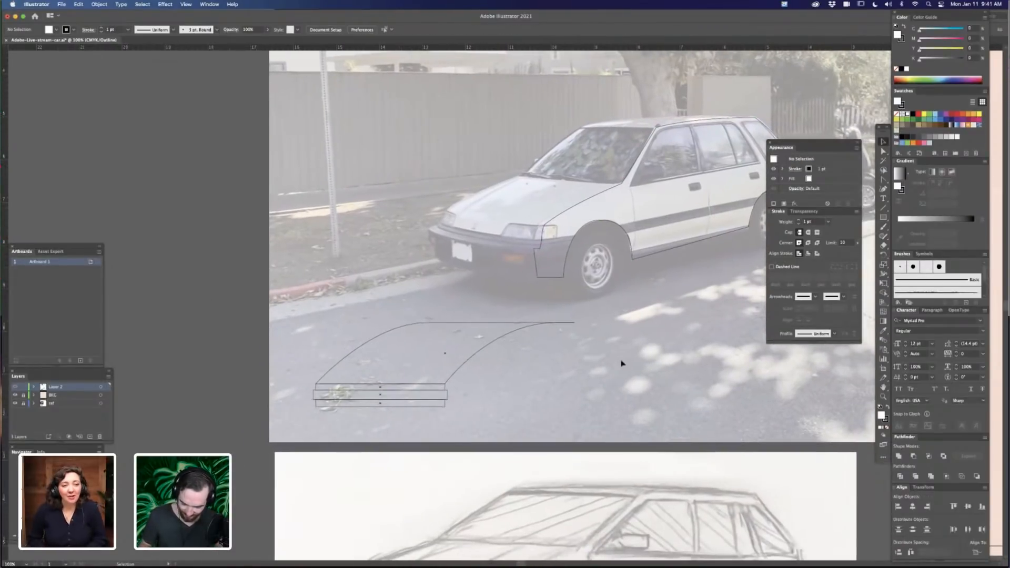
Duplicate the narrow upper bar directly above itself, enlarge the copy to about 0.33 in high, and slant its top edge to the right
key(super+plus)
drag(514, 415, 640, 359)
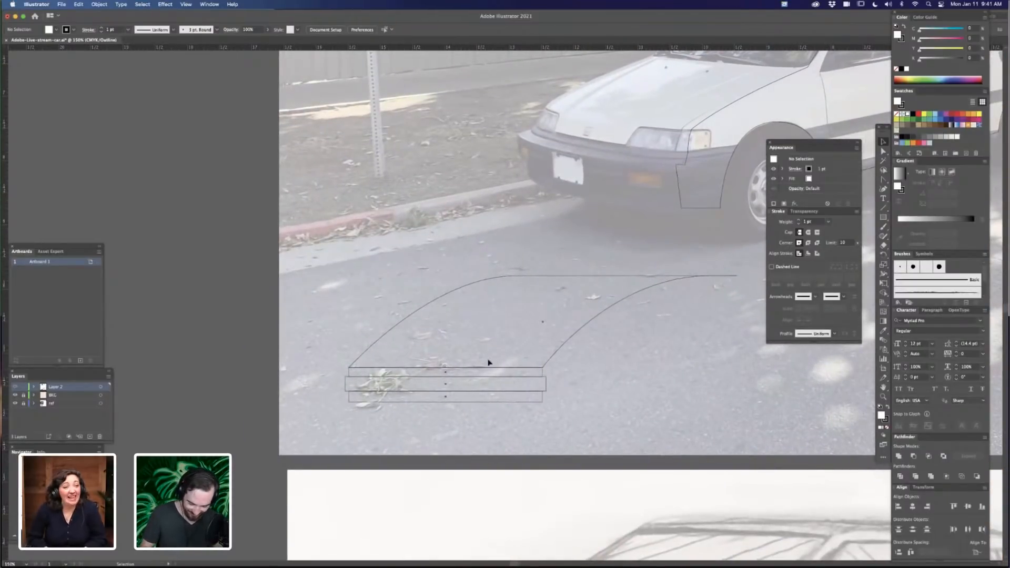
click(542, 373)
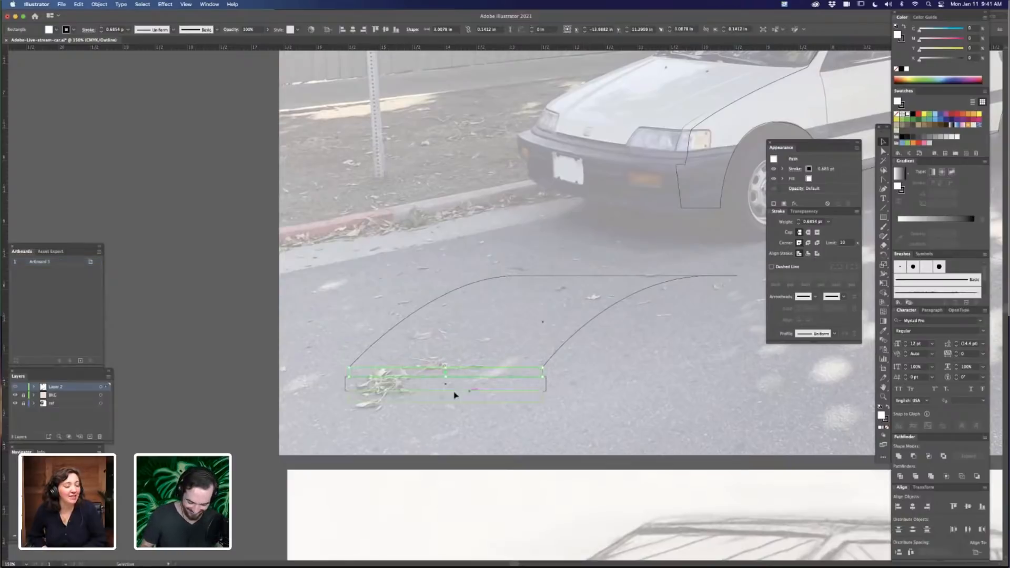
drag(446, 376, 454, 347)
key(a)
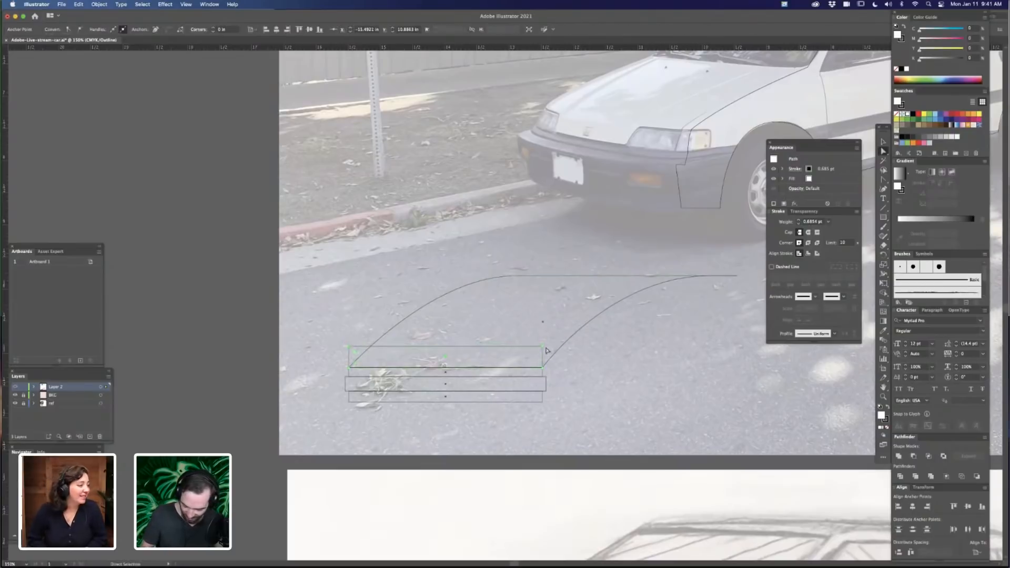
drag(544, 347, 554, 347)
Raise the curved hood shape's two lower corners to meet the upper corners of the slanted bar
click(351, 372)
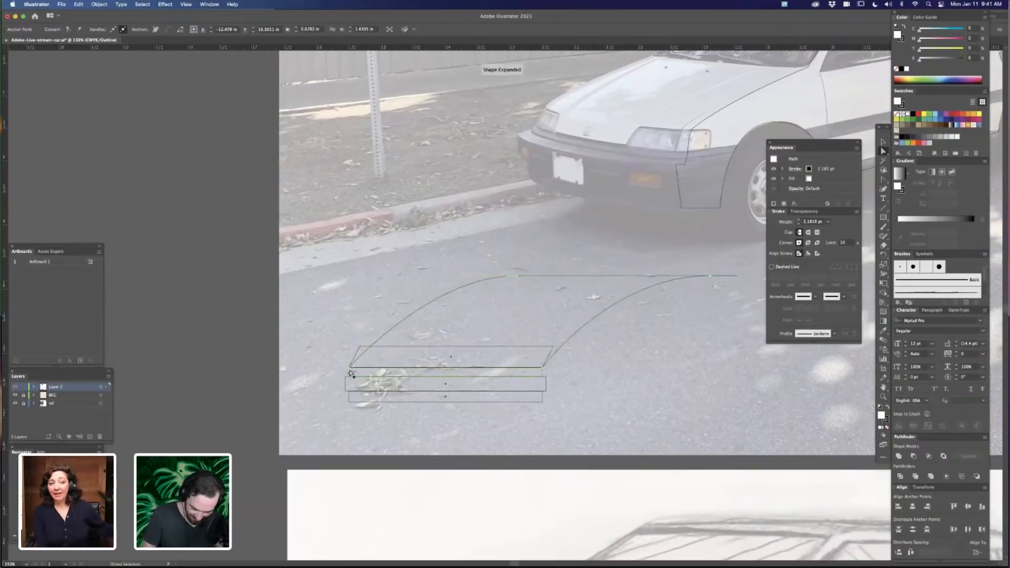
drag(349, 367, 360, 346)
drag(542, 367, 554, 347)
click(626, 368)
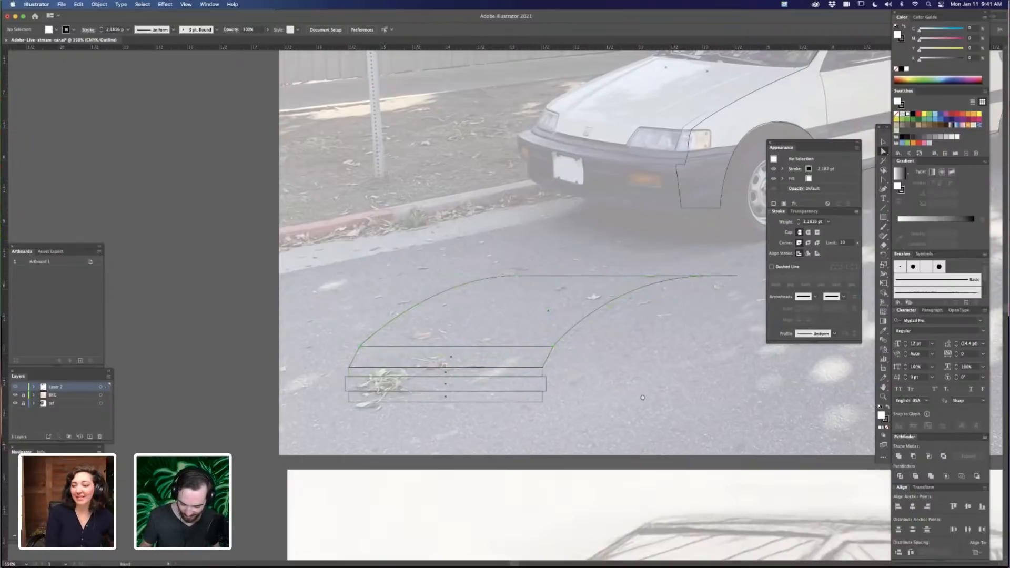
mouse_move(643, 397)
mouse_down()
mouse_move(550, 372)
mouse_move(645, 396)
mouse_up()
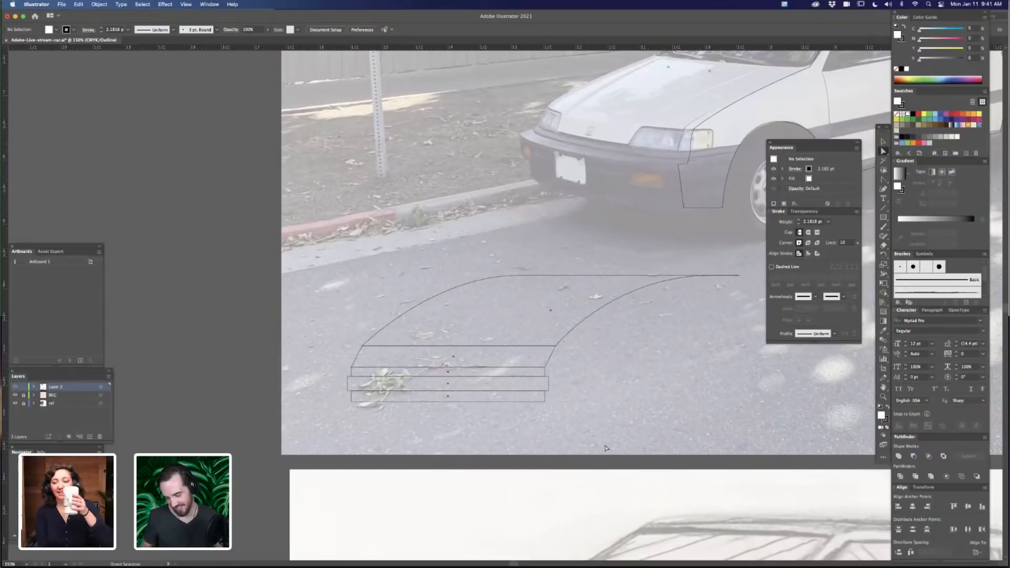
Try to correct the overshooting curve at the hood shape's upper-right corner by adjusting its direction handle
drag(647, 385, 527, 378)
click(600, 280)
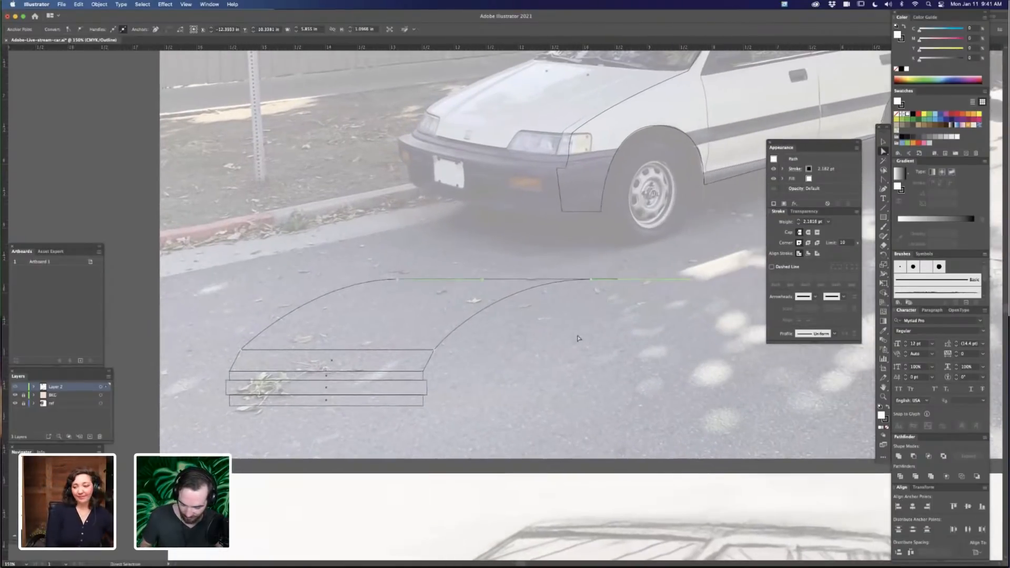
click(592, 280)
drag(691, 279, 591, 280)
click(583, 281)
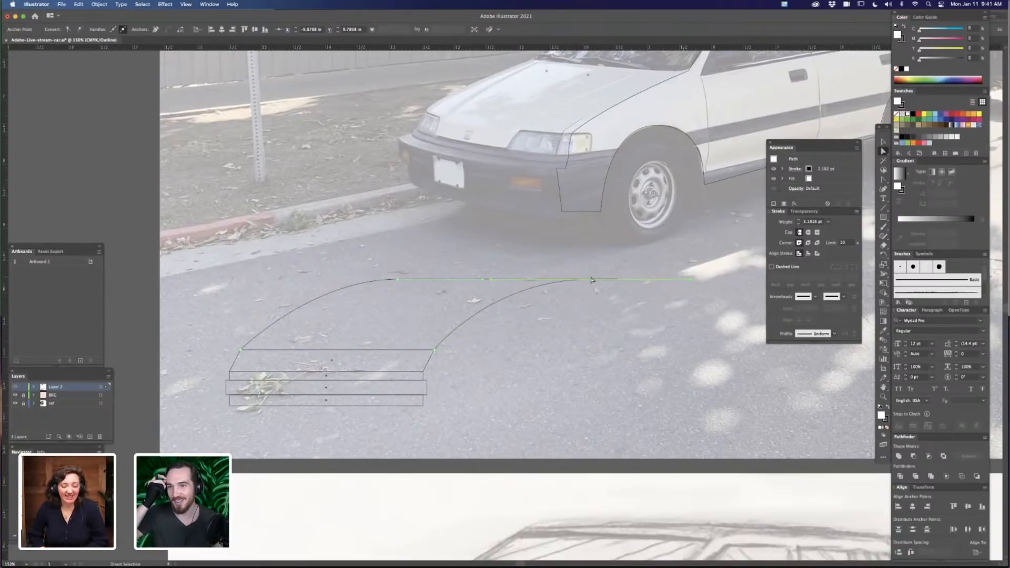
click(579, 319)
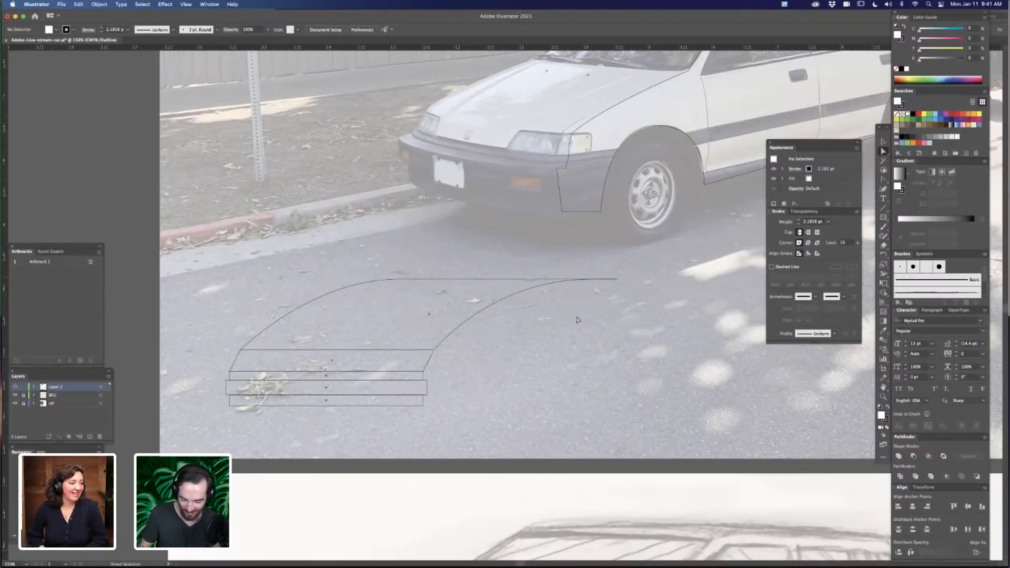
click(585, 279)
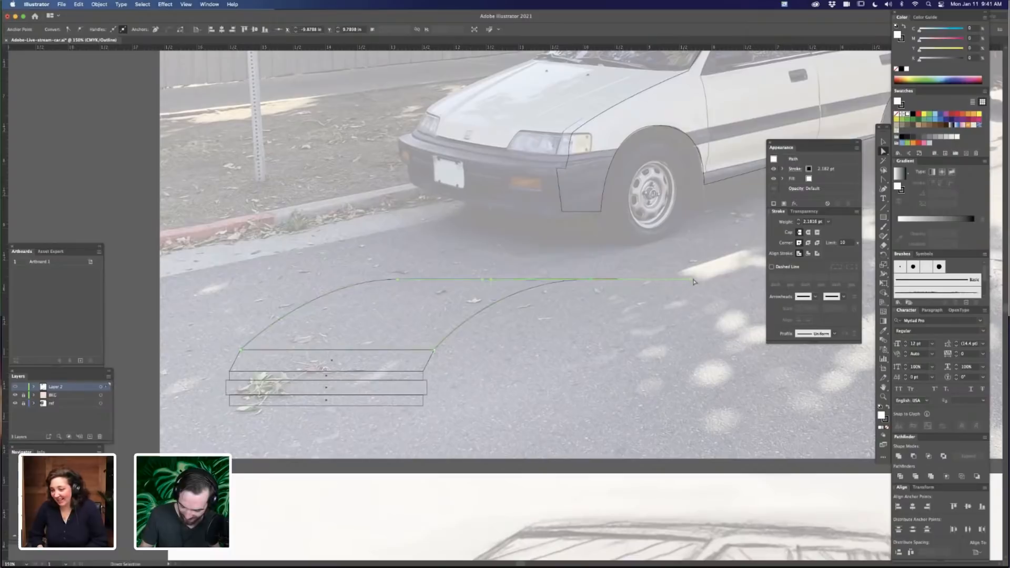
drag(693, 279, 556, 280)
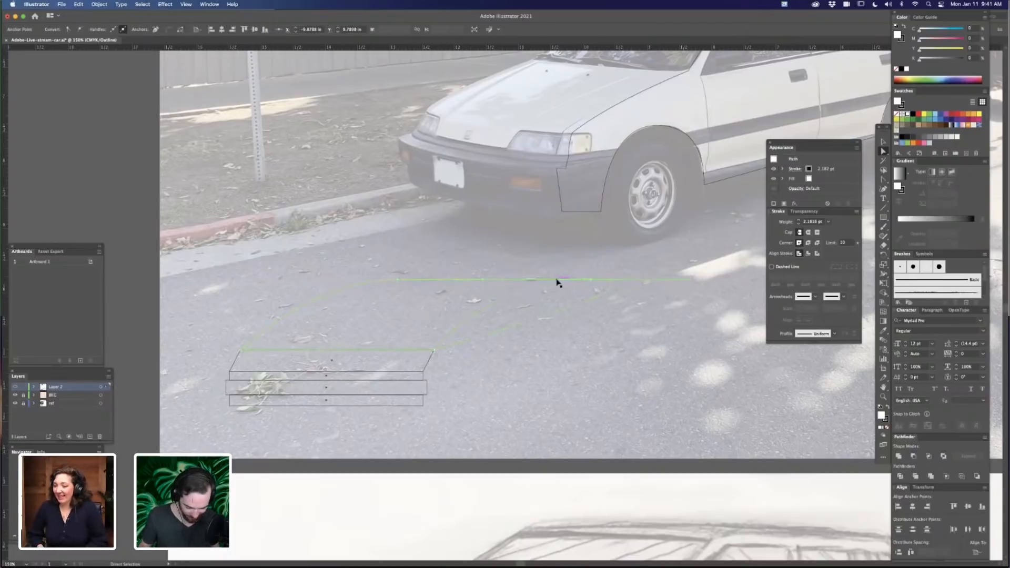
click(594, 354)
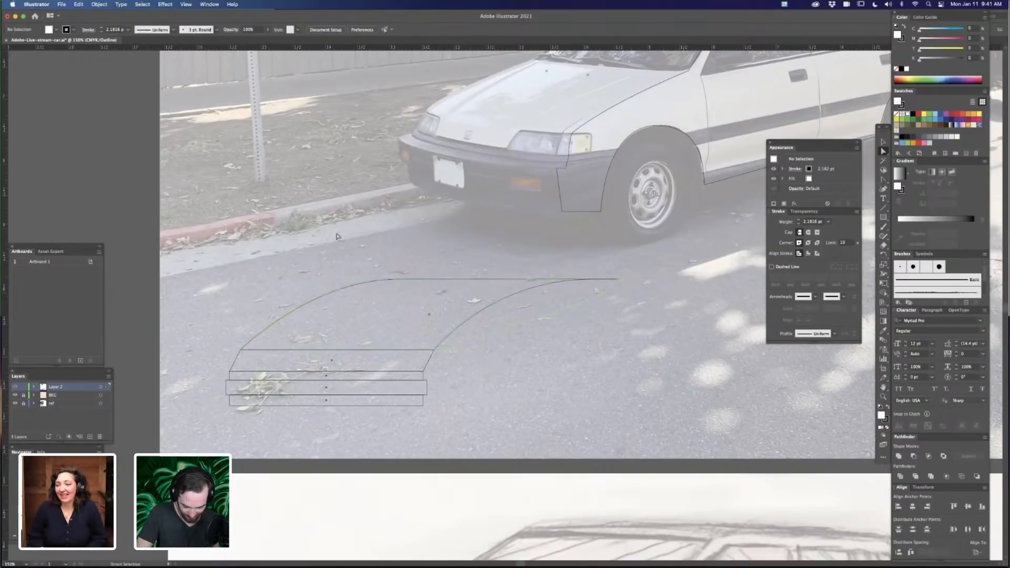
Delete the curved hood shape above the slanted bar
drag(571, 292, 680, 270)
drag(706, 309, 656, 359)
drag(598, 293, 684, 322)
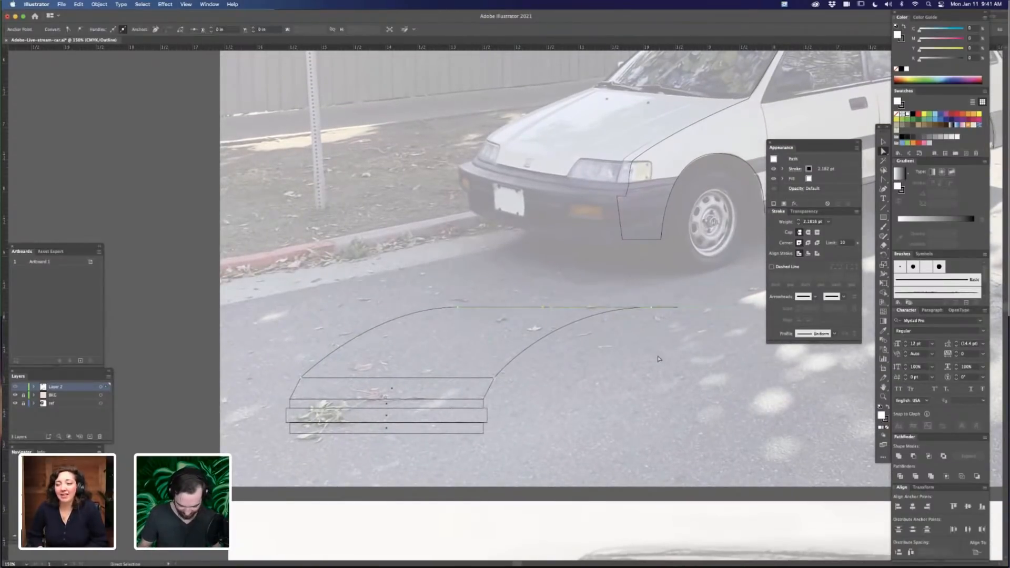
key(Delete)
key(Delete)
Build a straight-sided hood parallelogram on top of the slanted bar from a copy of it, about 4.93 in wide by 1.07 in high
key(v)
click(481, 384)
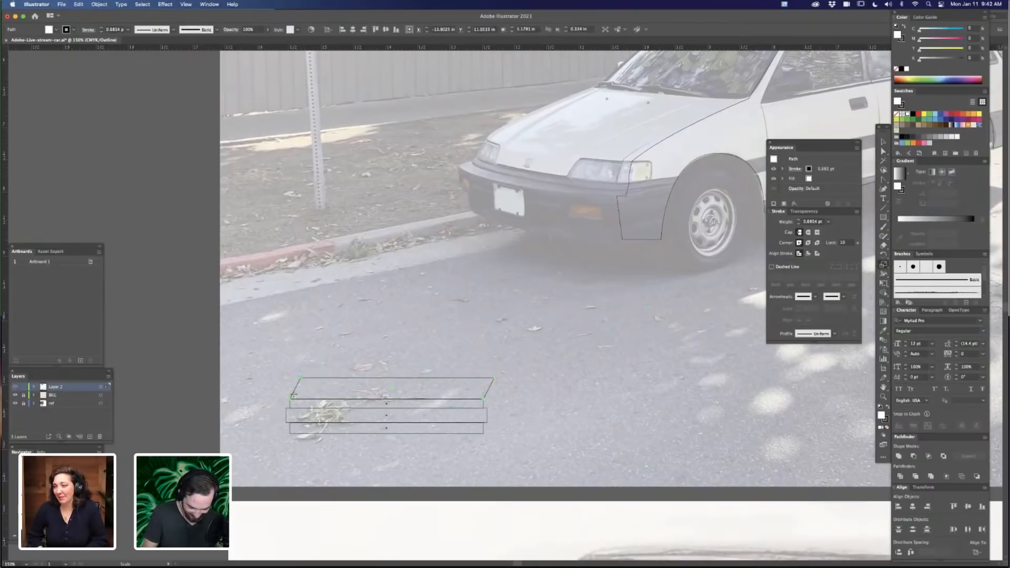
key(a)
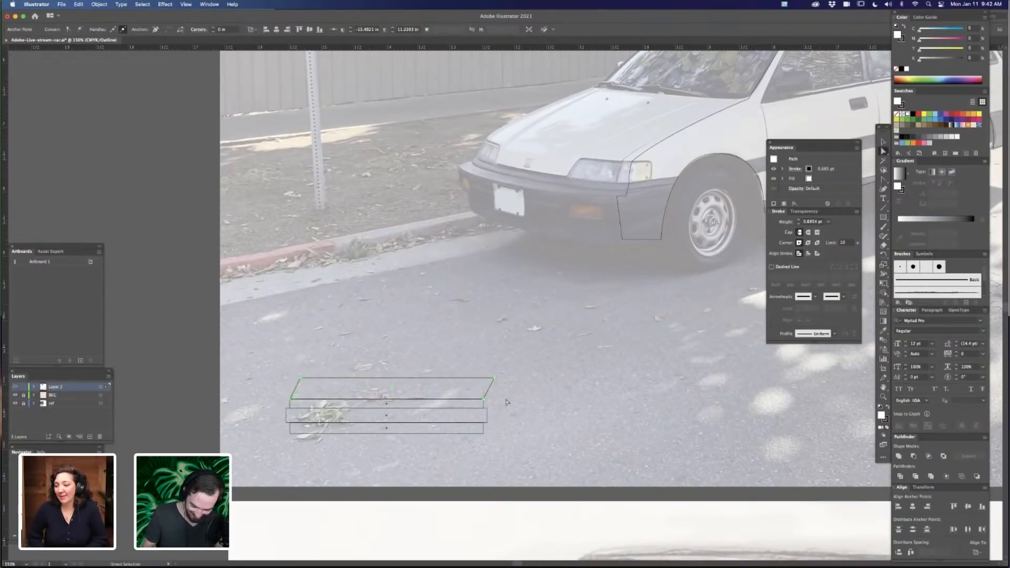
drag(494, 378, 619, 312)
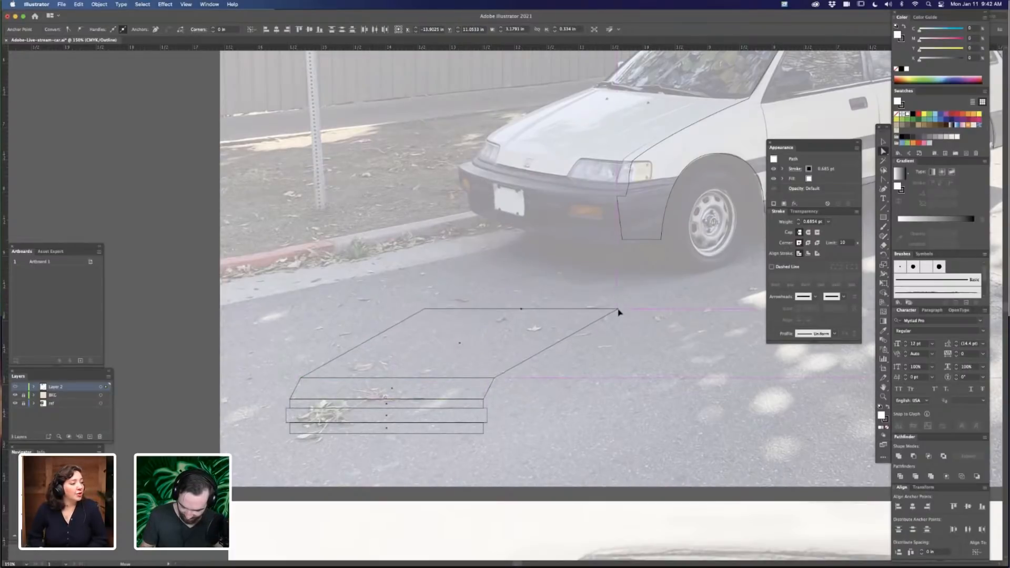
click(623, 367)
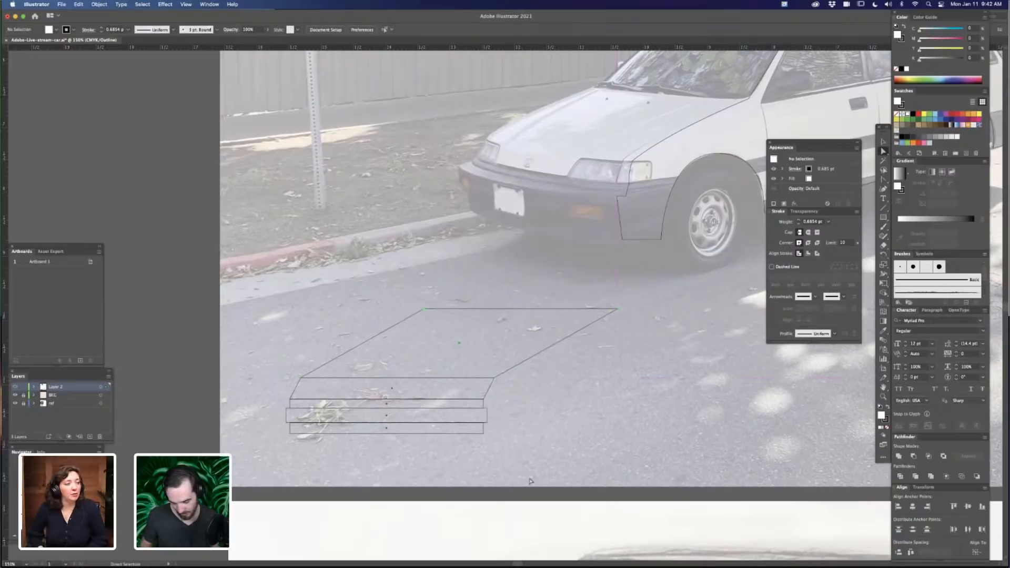
Lower the hood parallelogram's top edge, reducing the shape to about 4.85 in wide by 0.84 in high
drag(561, 400, 579, 380)
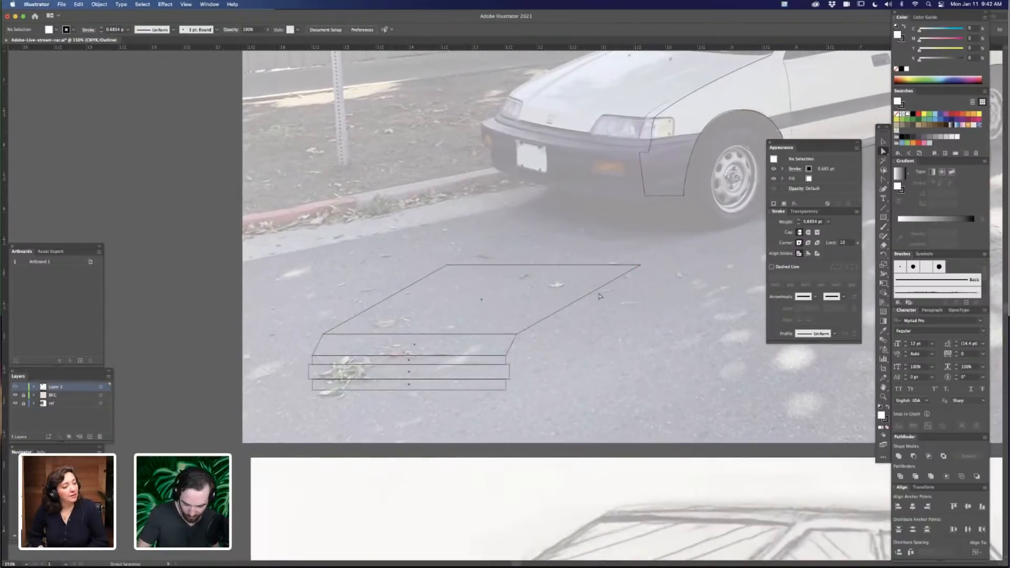
key(super+z)
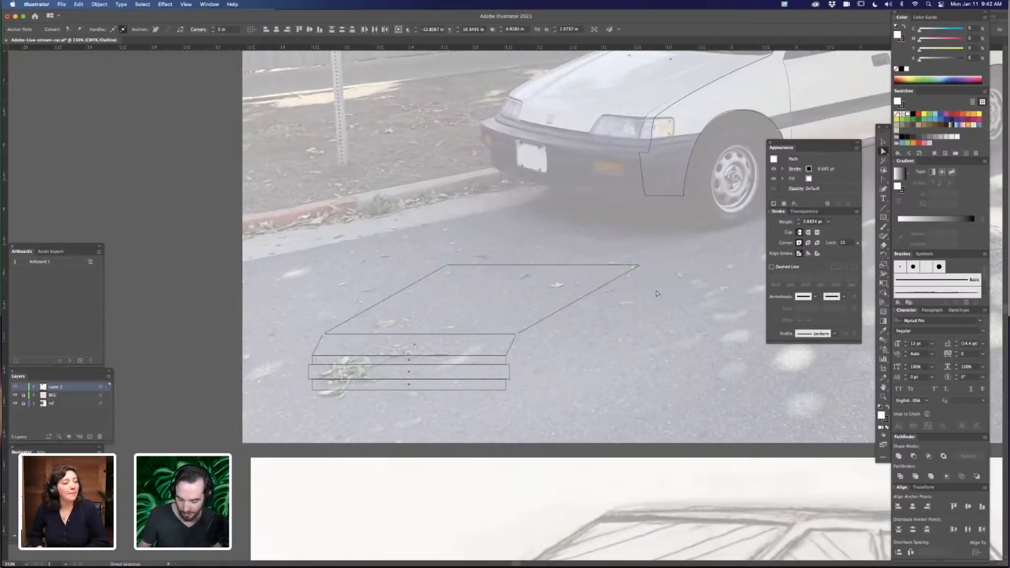
mouse_move(646, 269)
mouse_down()
mouse_move(655, 266)
mouse_move(570, 238)
mouse_move(659, 263)
mouse_move(518, 254)
mouse_move(625, 266)
mouse_move(605, 258)
mouse_move(532, 253)
mouse_move(635, 285)
mouse_up()
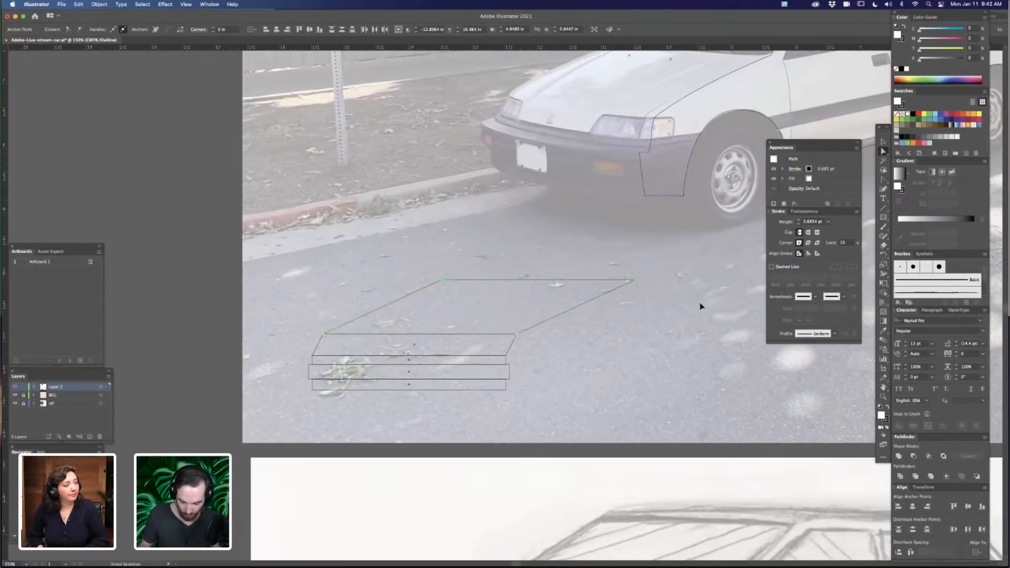
Undo the last change to the hood parallelogram's top edge and shift that edge horizontally to the left to reduce the slant
key(super+z)
drag(640, 267, 609, 266)
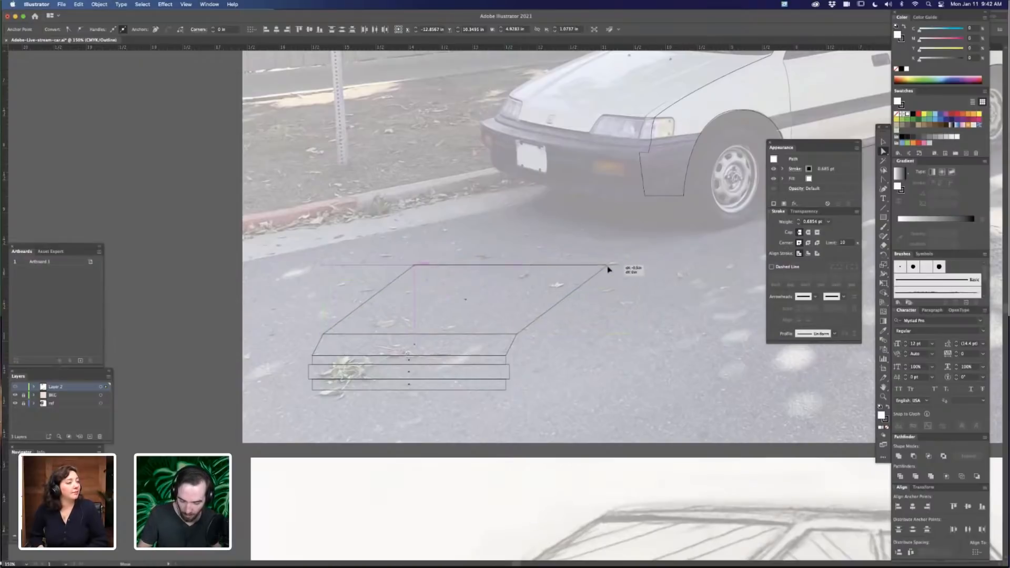
click(637, 343)
Draw a test square about 1.26 in wide beside the hood shape and prepare it for Free Transform
key(m)
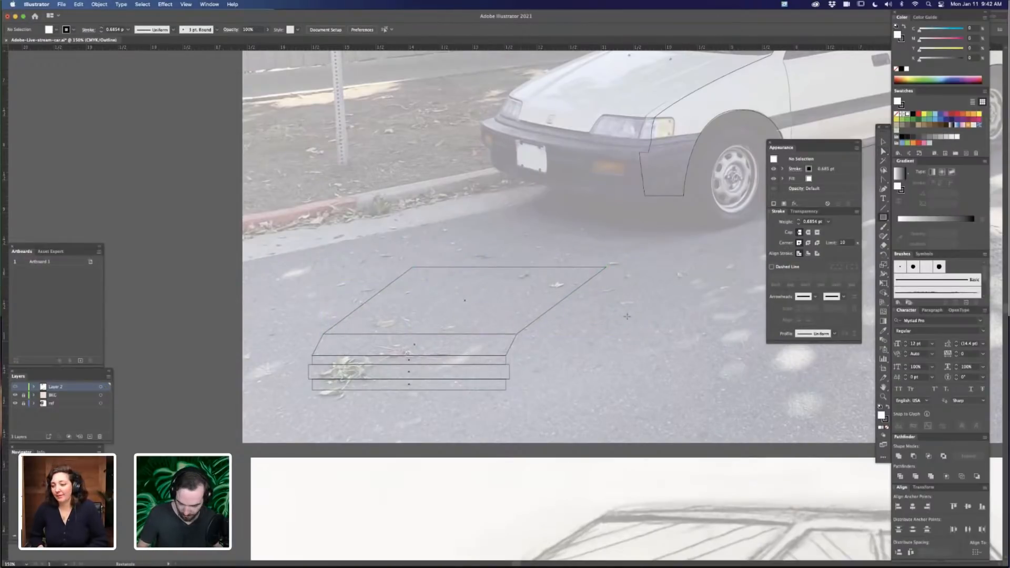
drag(630, 313, 711, 394)
scroll(673, 394, right, 6)
scroll(673, 394, down, 3)
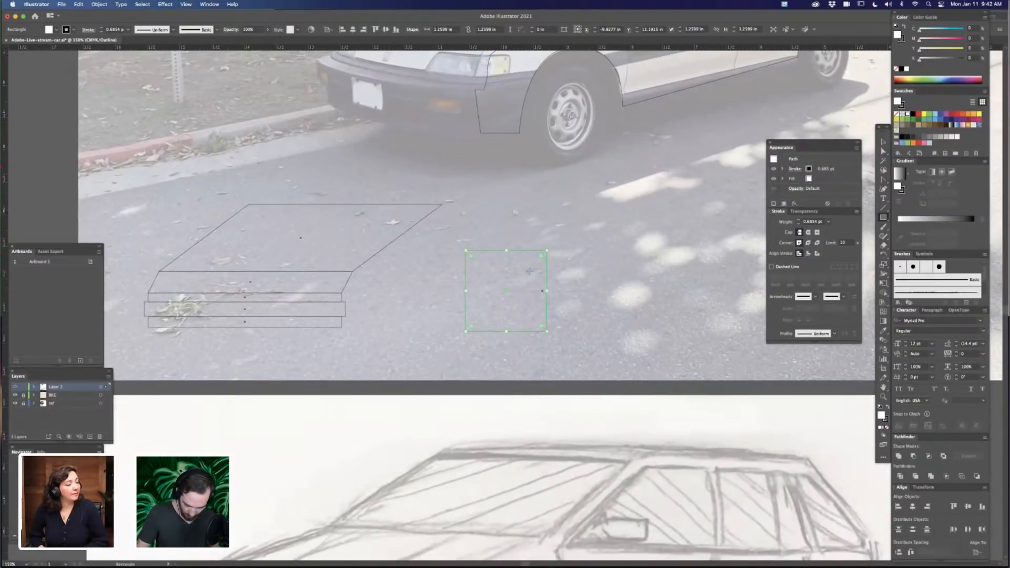
key(e)
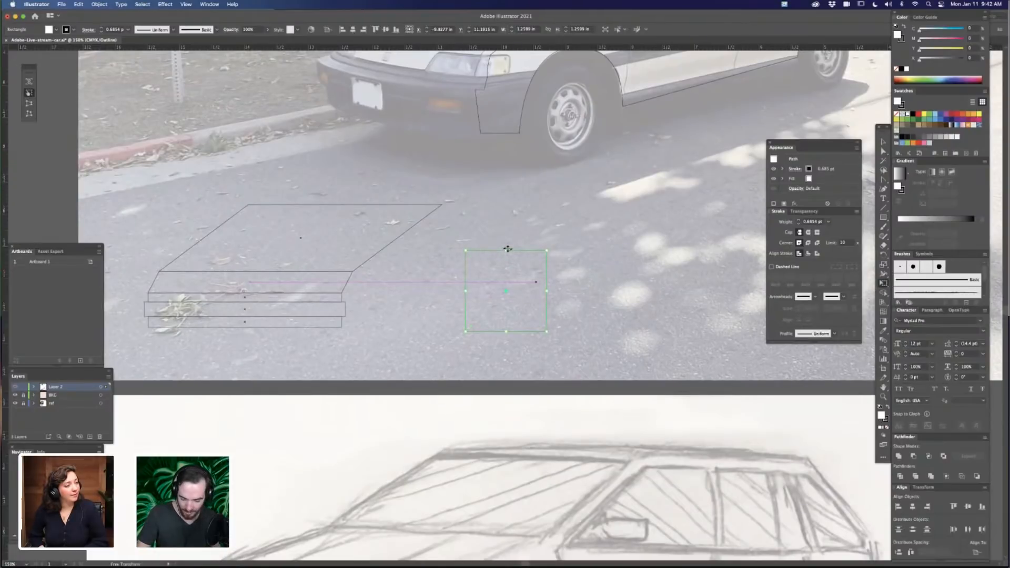
Try shearing the test square sideways and vertically with Free Transform, and delete it
drag(507, 250, 572, 253)
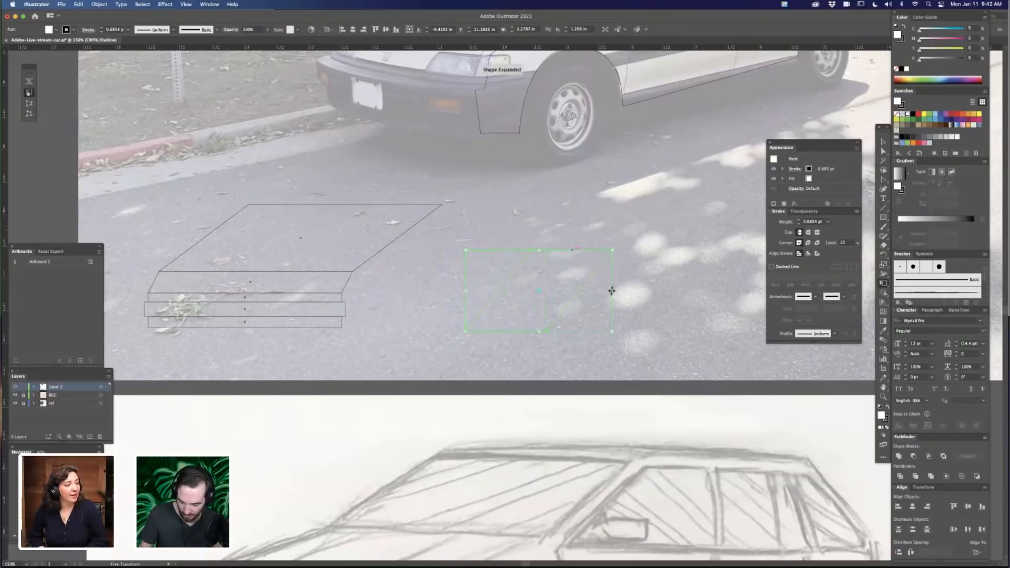
drag(612, 291, 599, 347)
drag(465, 318, 477, 195)
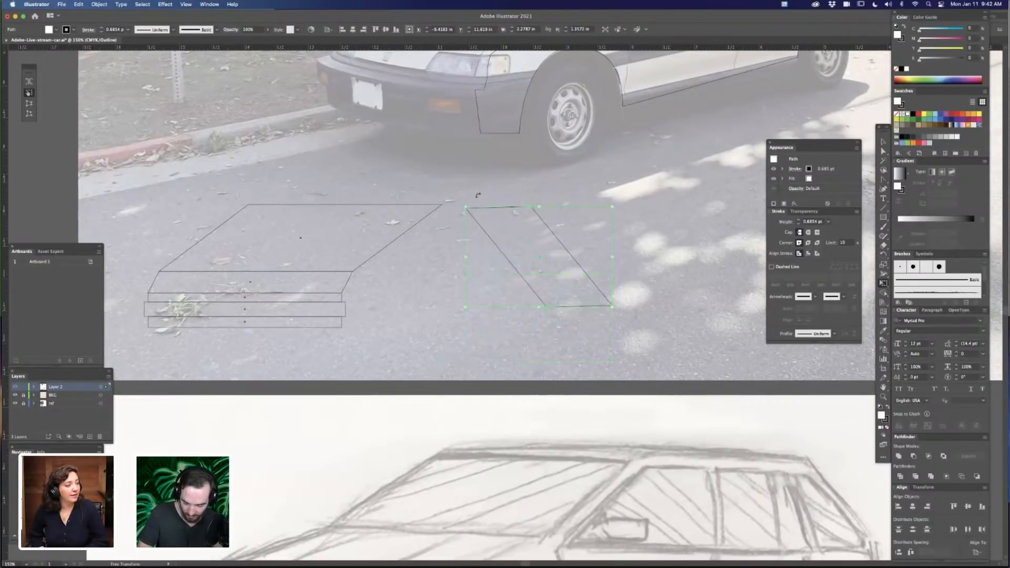
drag(539, 306, 433, 322)
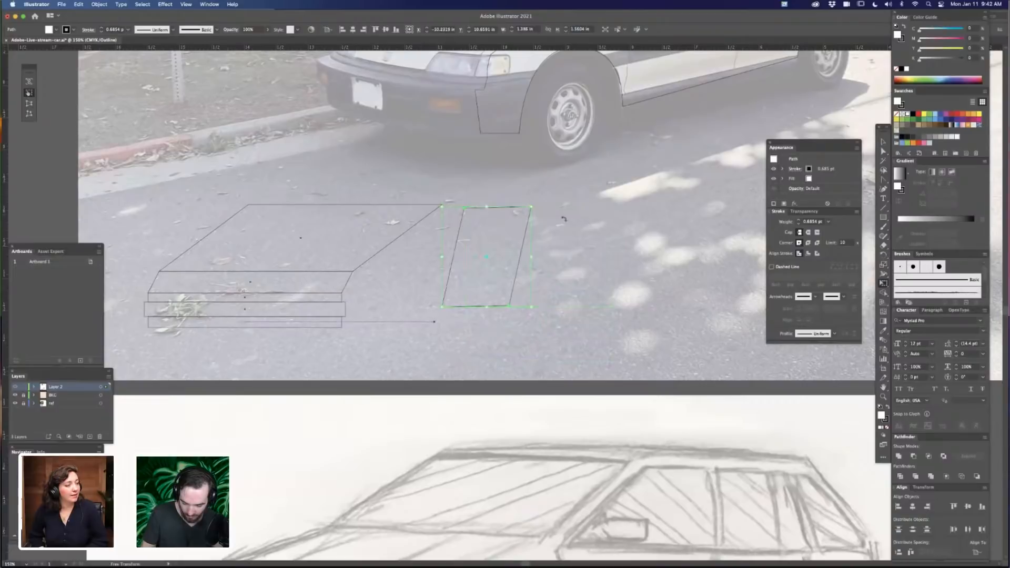
drag(490, 204, 592, 210)
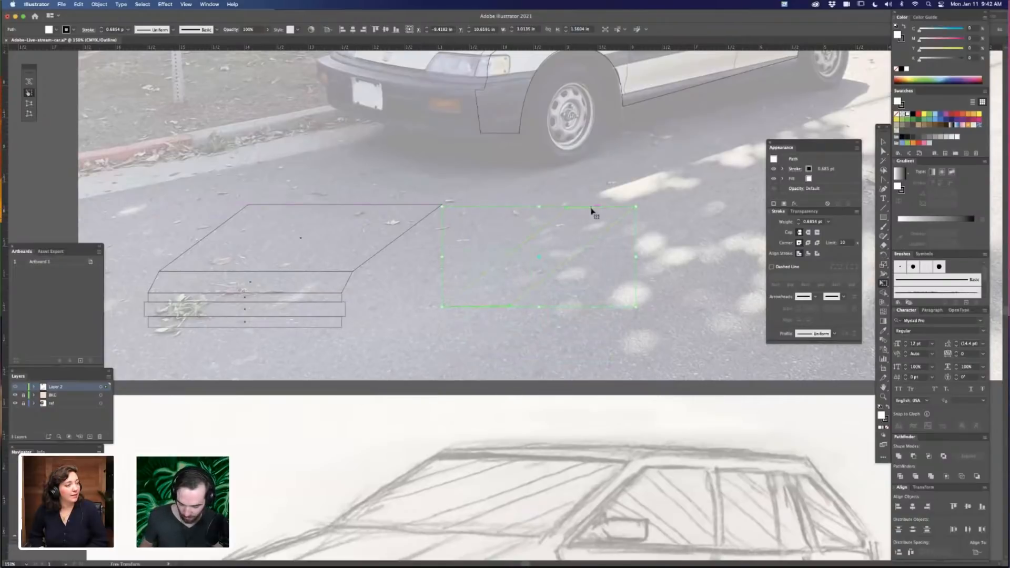
key(Delete)
Build a side block about 0.73 in wide by 0.53 in high at the stacked bars' right end from a copy of the upper thin bar
drag(413, 315, 549, 357)
drag(539, 407, 543, 406)
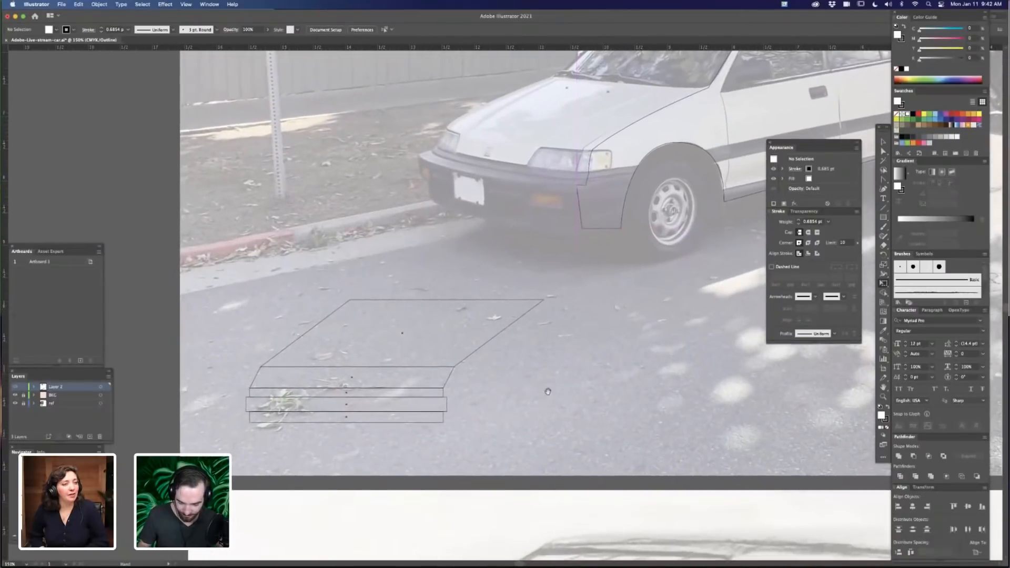
key(v)
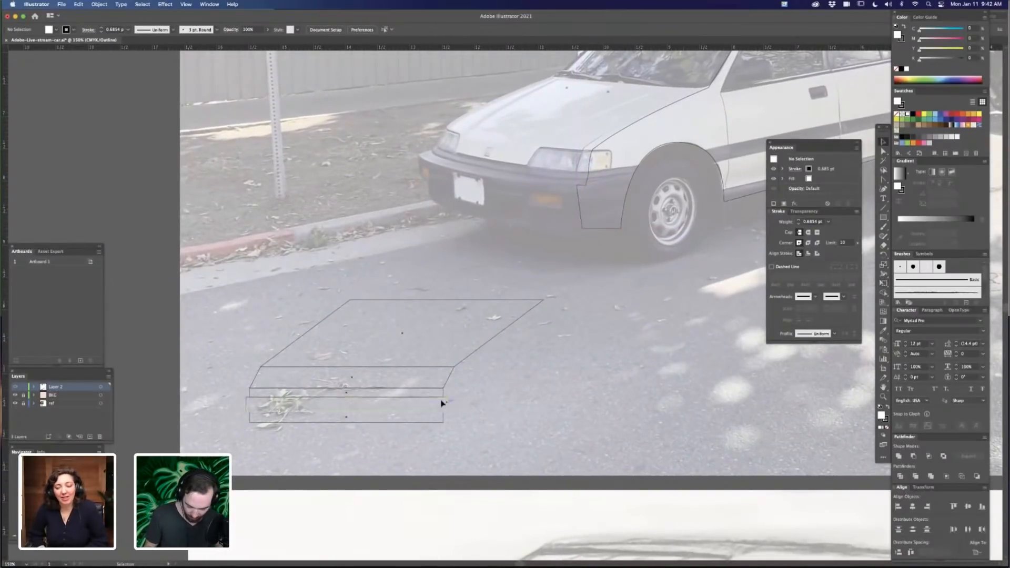
click(446, 404)
click(442, 389)
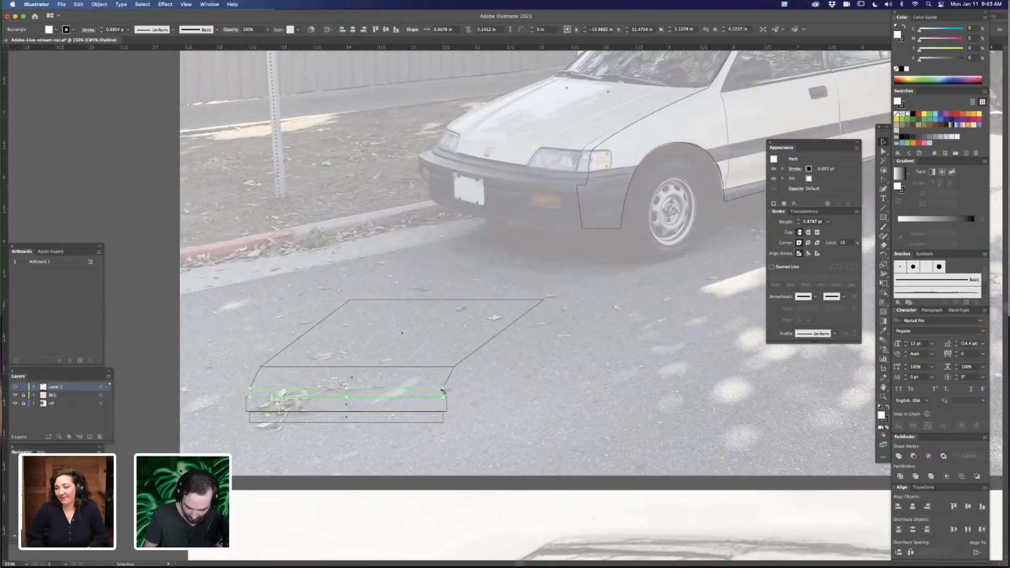
key(a)
key(v)
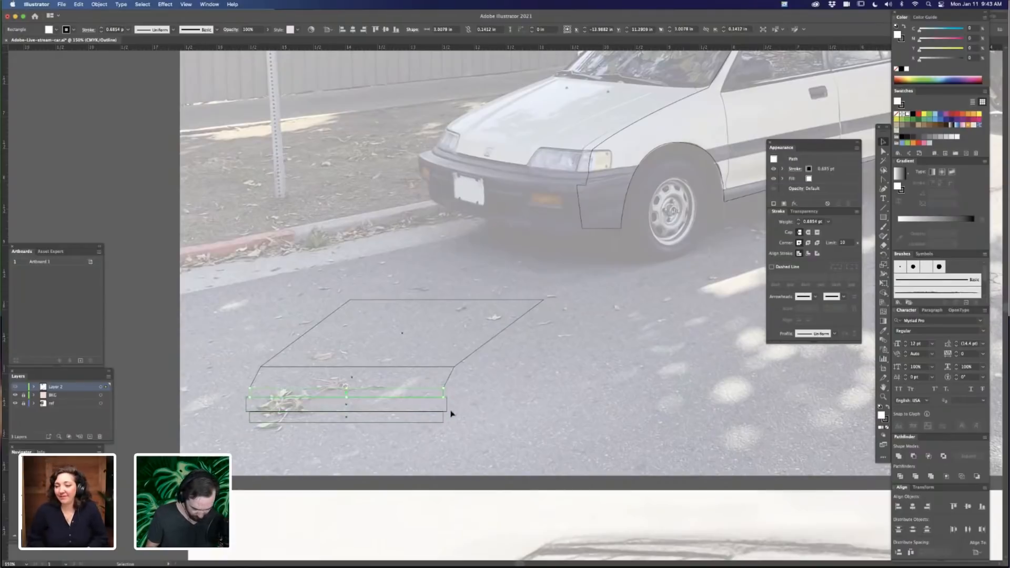
drag(345, 400, 345, 421)
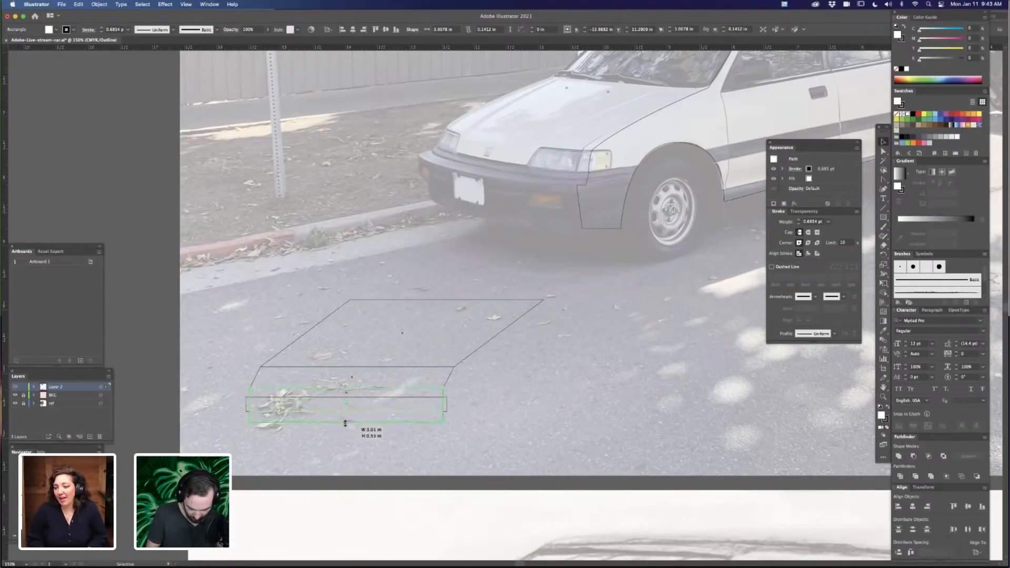
drag(249, 405, 489, 395)
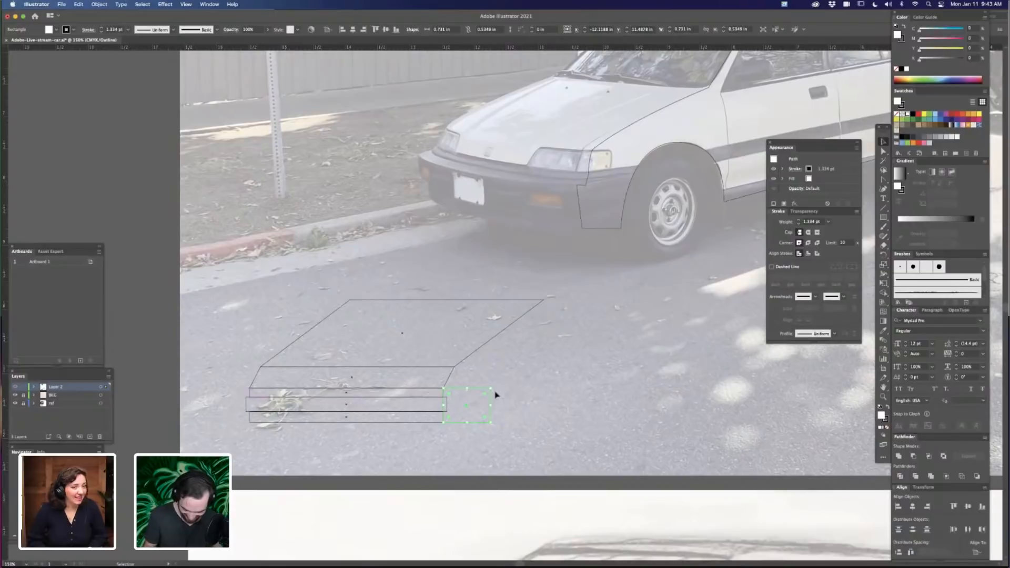
click(516, 398)
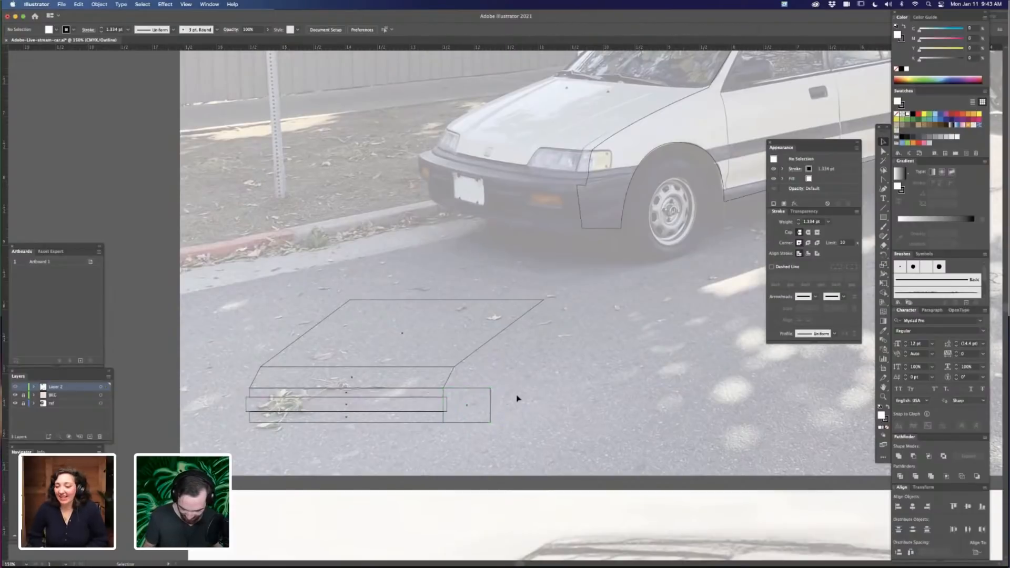
click(448, 405)
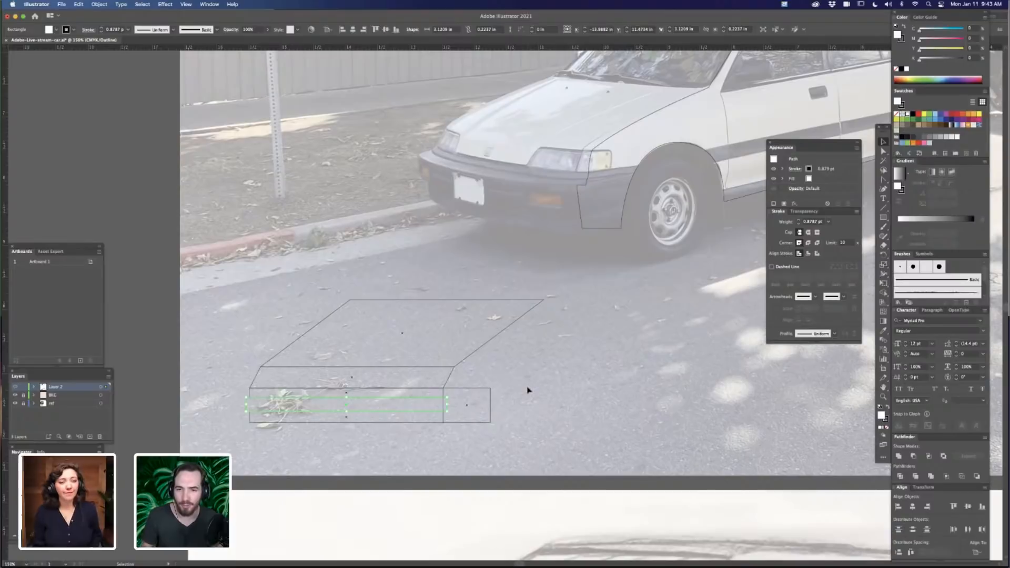
click(532, 370)
scroll(526, 392, down, 5)
scroll(526, 392, left, 5)
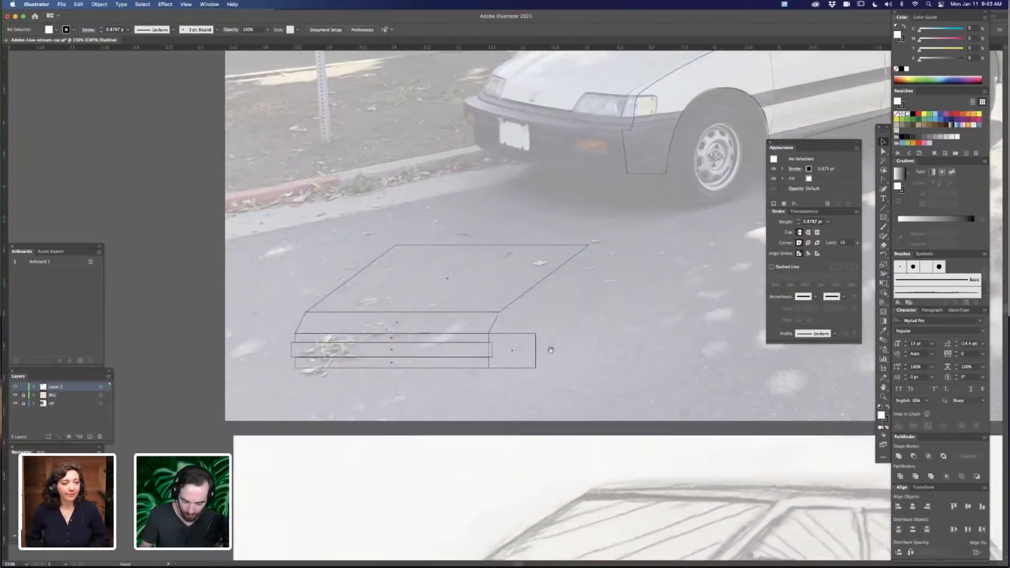
click(507, 345)
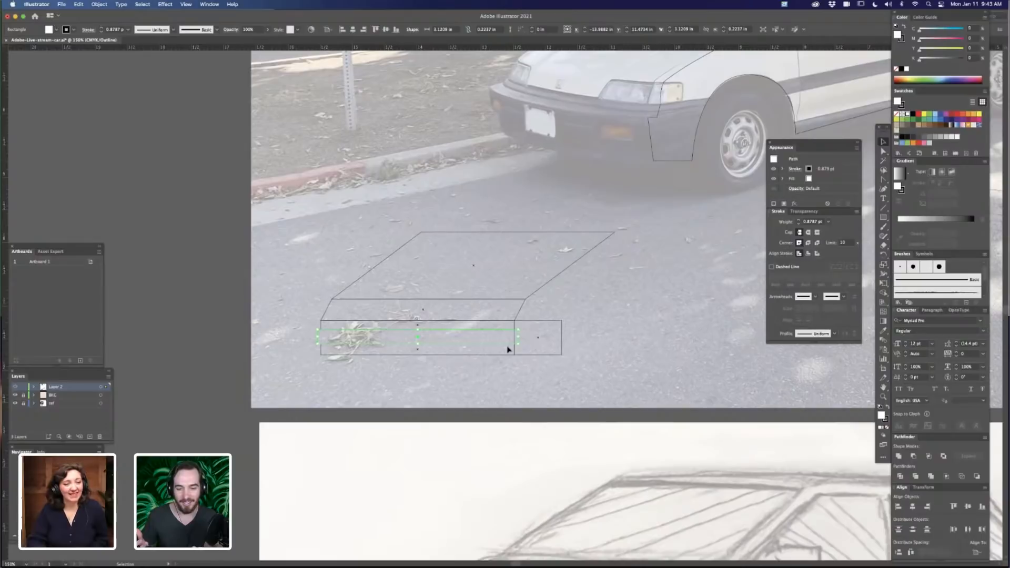
click(581, 315)
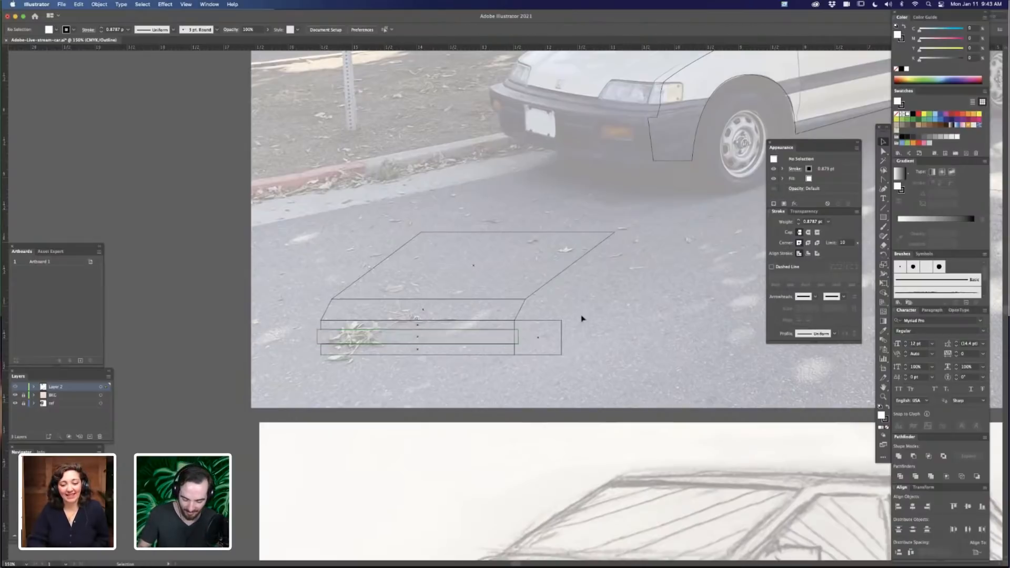
click(463, 331)
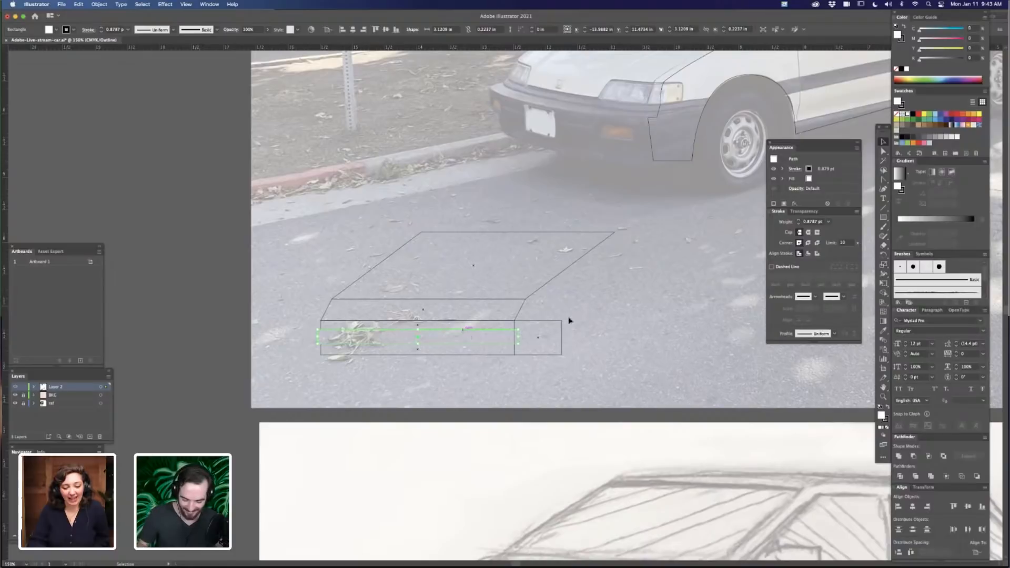
click(581, 337)
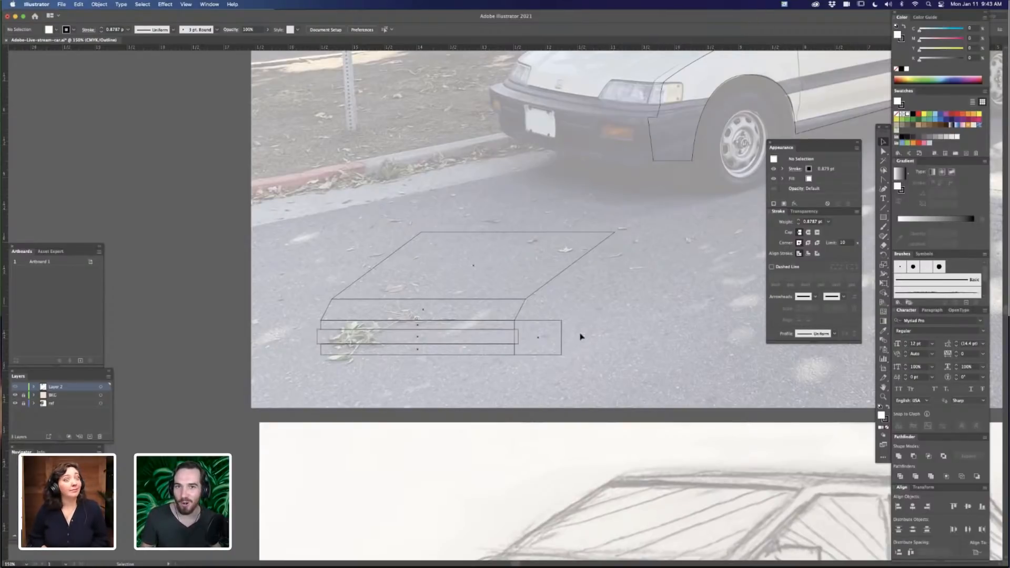
Extend the middle bumper bar across the side block with a shortened copy about 0.67 in wide by 0.22 in high
click(517, 337)
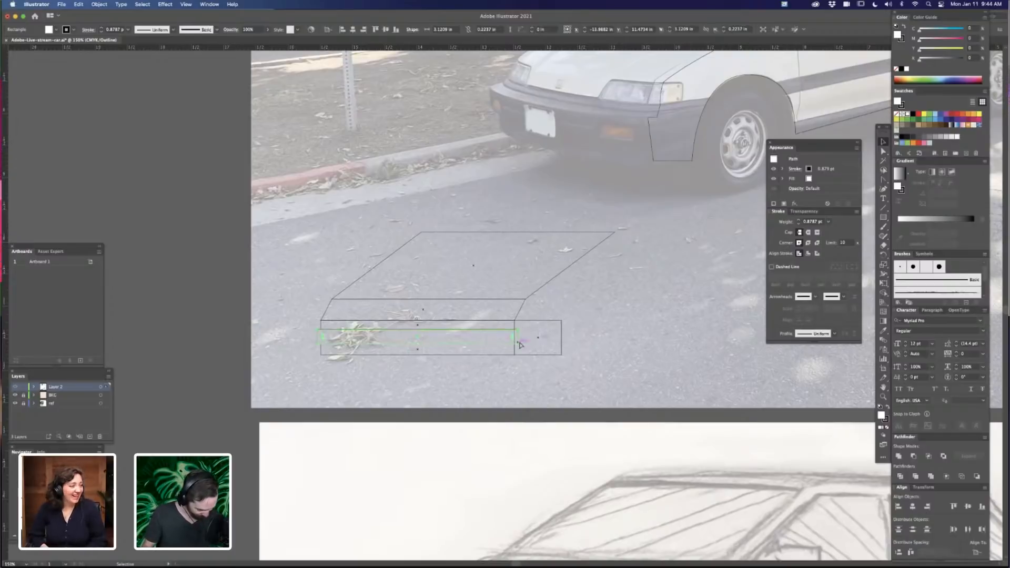
drag(317, 335, 563, 333)
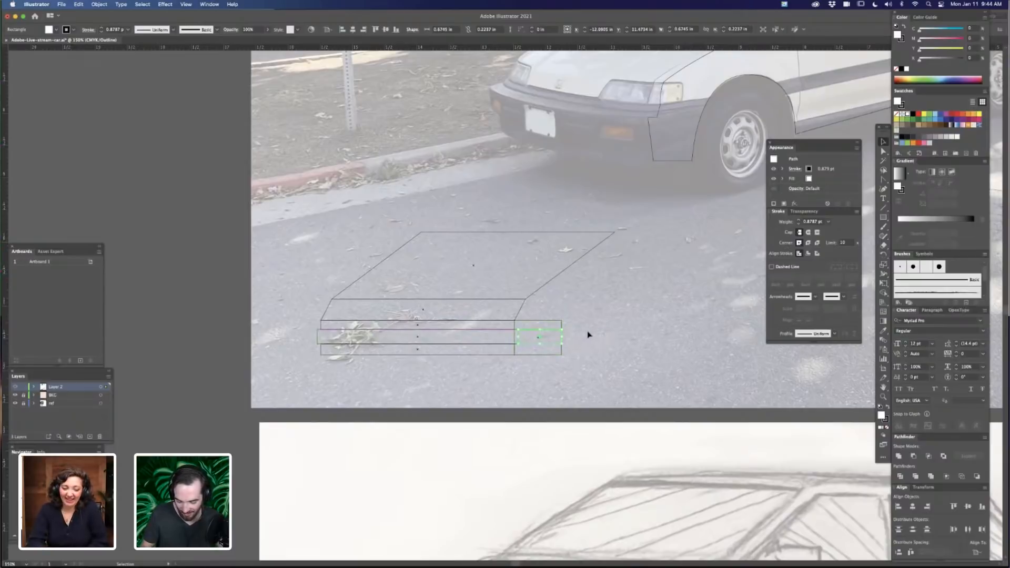
click(587, 335)
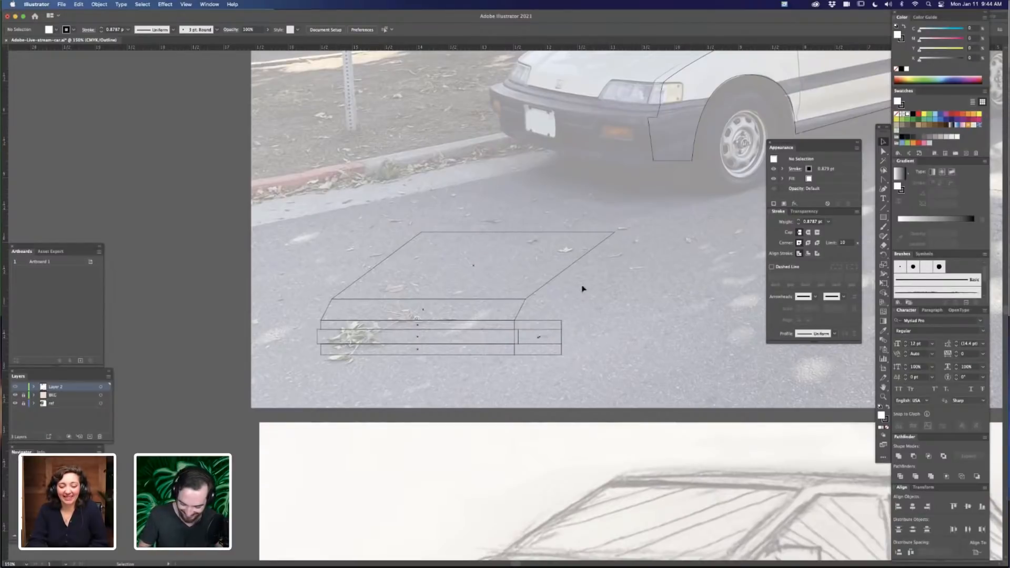
Lower the hood parallelogram's top edge, reducing the shape to about 0.9 in high
drag(621, 325, 534, 411)
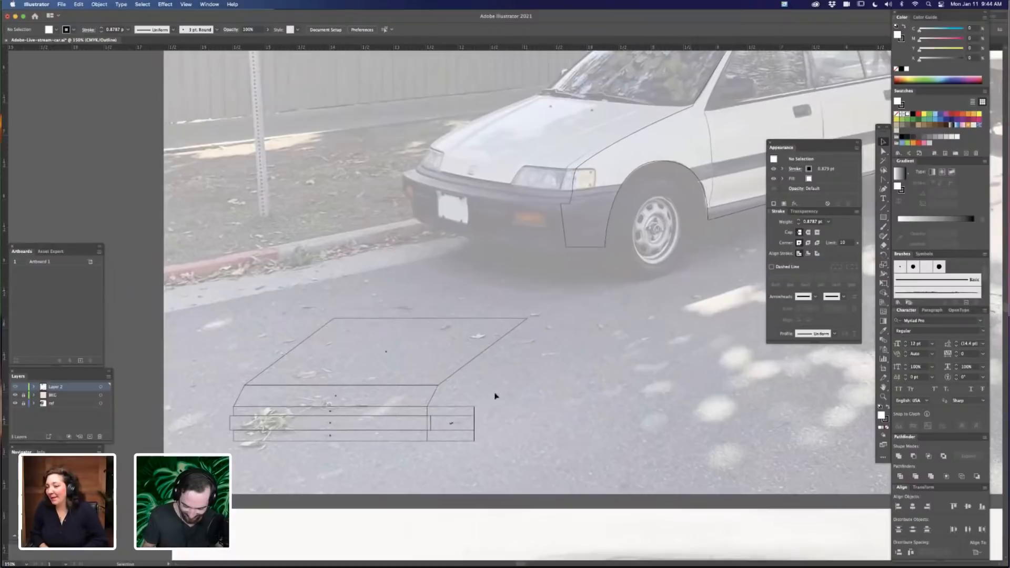
key(a)
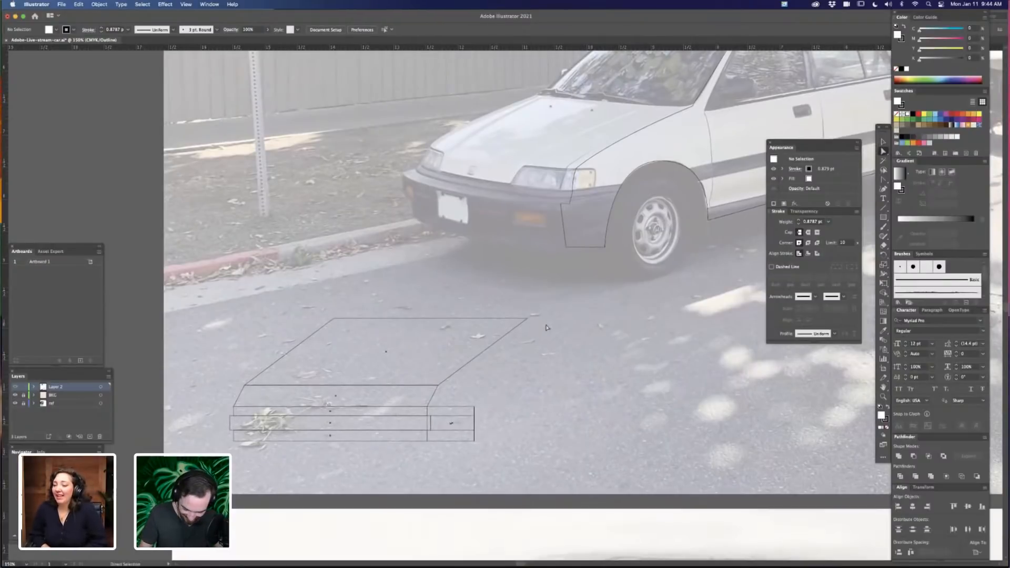
drag(526, 318, 527, 327)
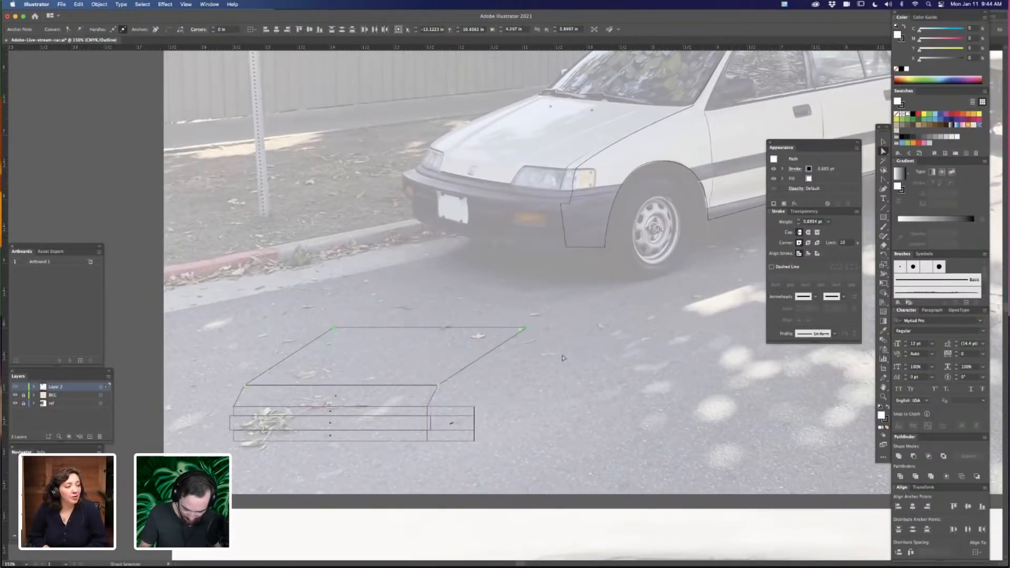
click(563, 358)
scroll(563, 358, down, 2)
scroll(563, 357, left, 6)
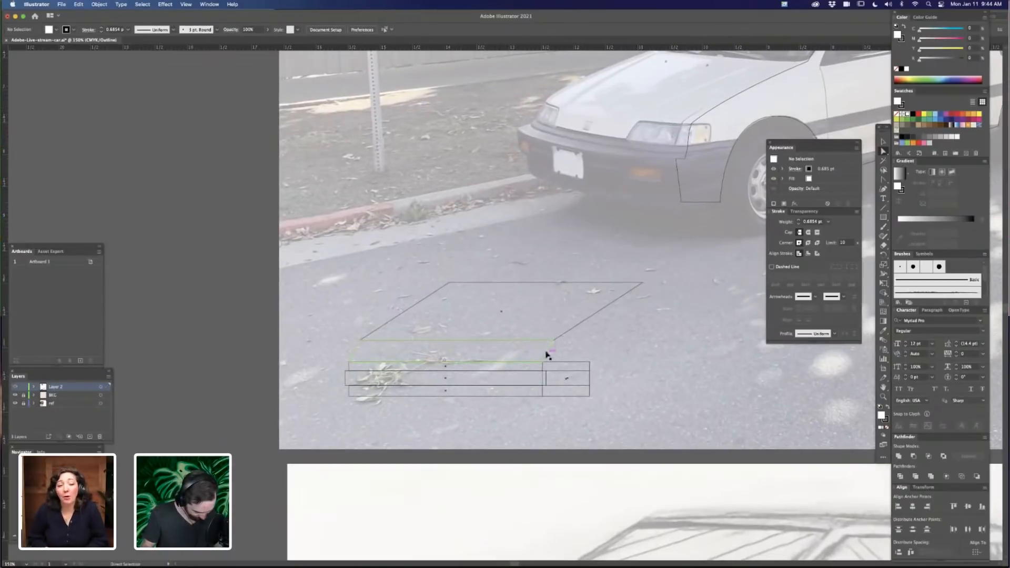
Make a shortened copy of the slanted bar at its left end for a headlight, about 0.73 in wide by 0.33 in high
key(v)
click(547, 356)
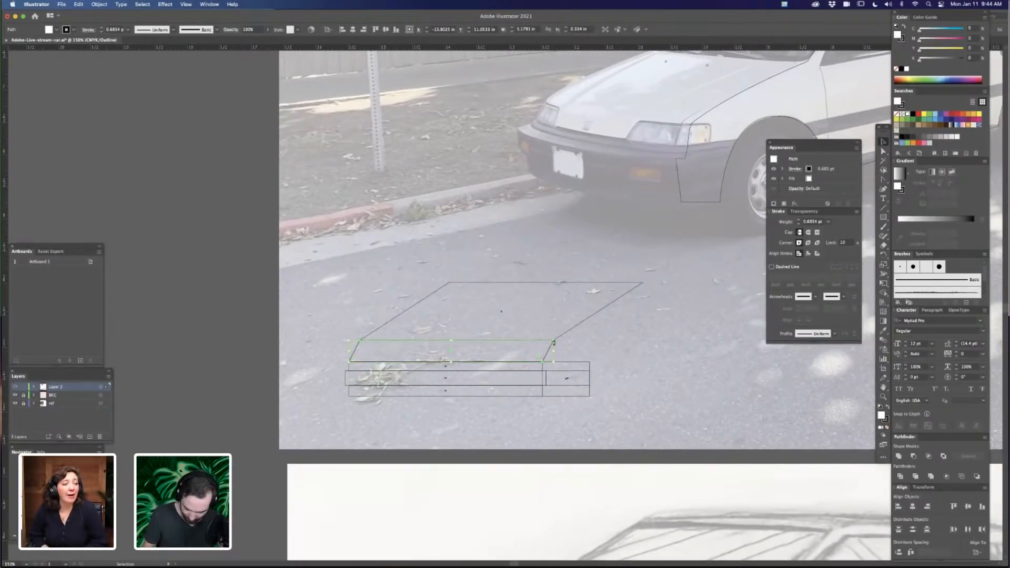
key(a)
click(553, 341)
drag(542, 362, 385, 375)
click(397, 340)
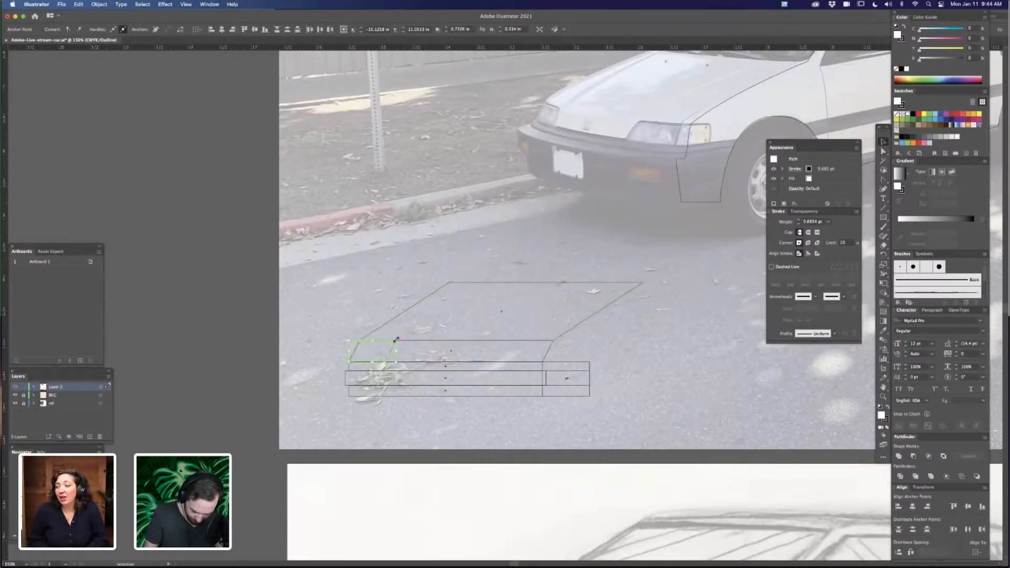
Scale the left headlight down inside the slanted bar and reshape its right edge to be vertical
drag(397, 339, 384, 360)
click(431, 325)
key(a)
click(380, 363)
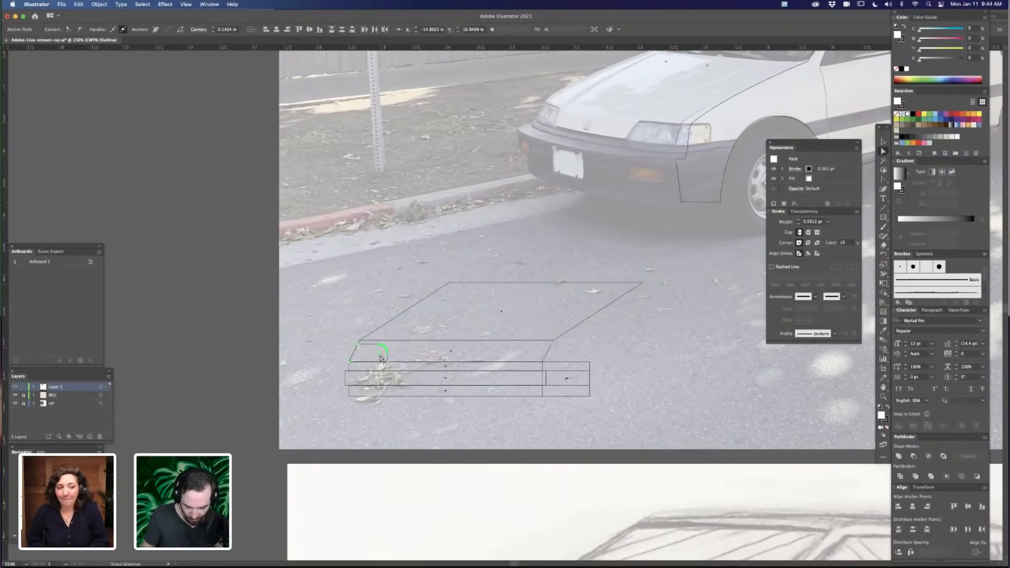
key(v)
click(645, 362)
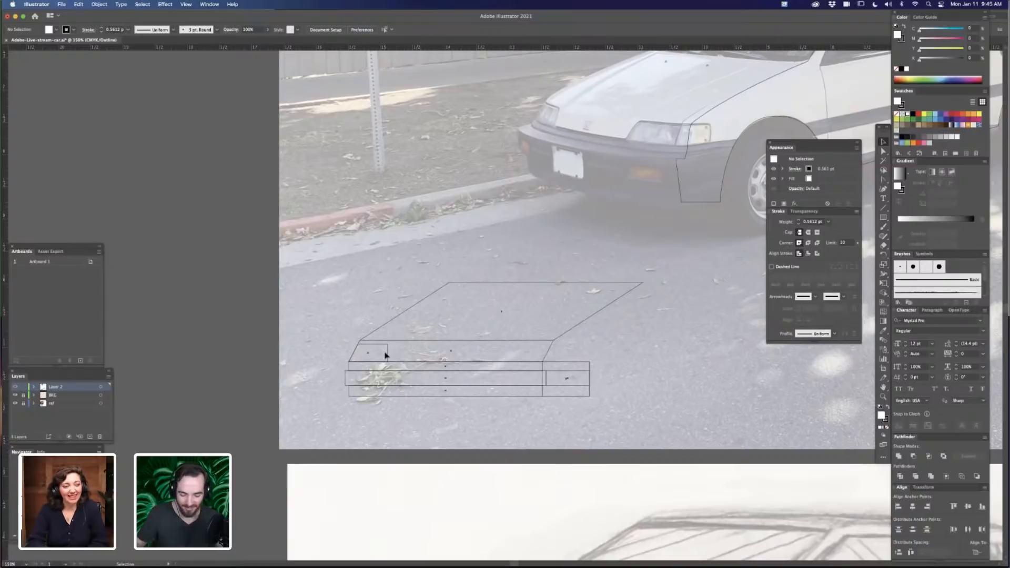
Copy the headlight to the slanted bar's right end and reshape it into a parallelogram with a slanted inner edge
drag(387, 349, 551, 344)
key(a)
click(670, 351)
scroll(647, 358, down, 1)
scroll(647, 358, right, 2)
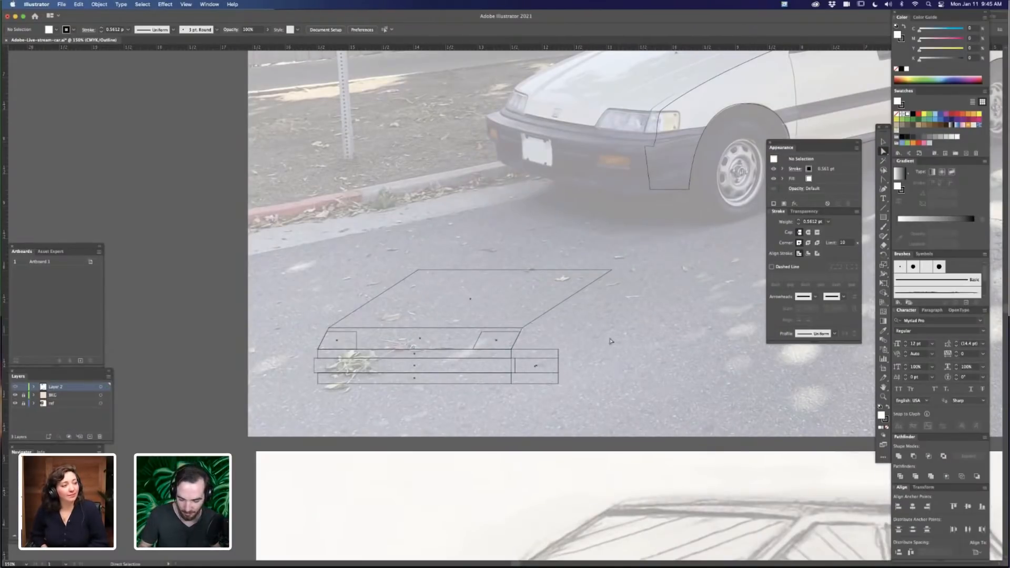
Copy the side bumper rectangle above itself and reshape it into a small corner light, slanted along the headlight with a vertical outer edge
key(v)
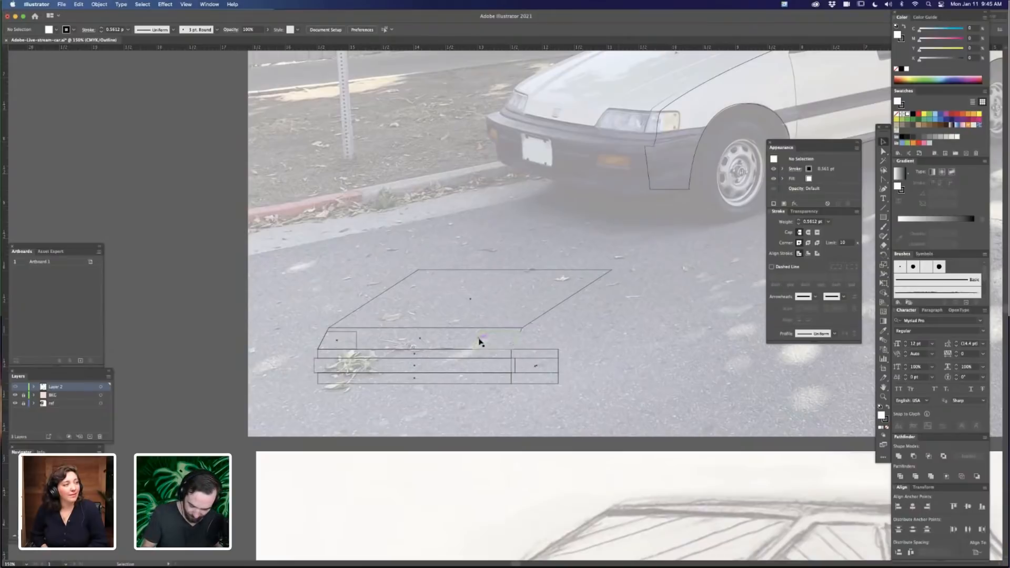
click(554, 351)
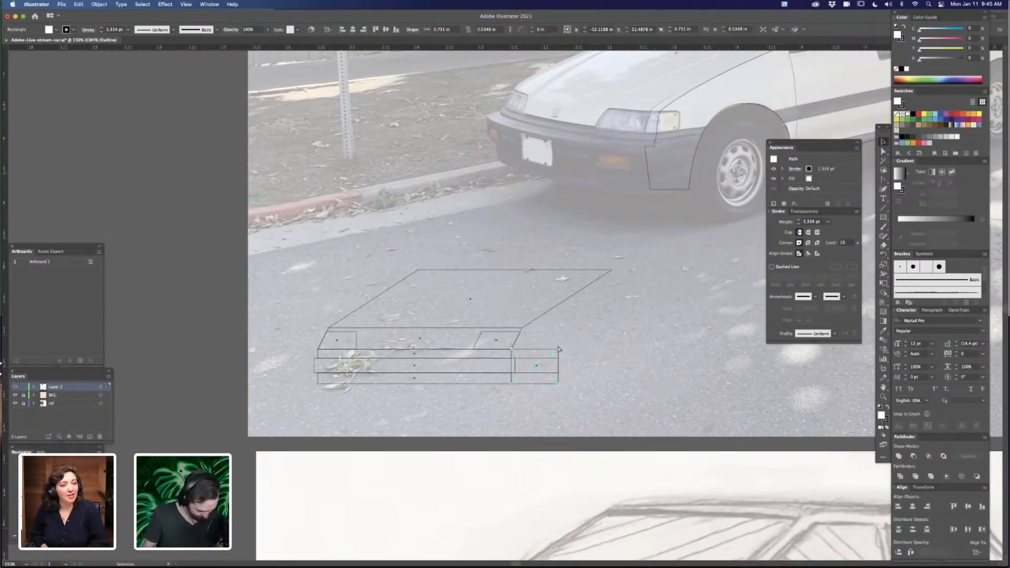
drag(535, 384, 548, 351)
key(a)
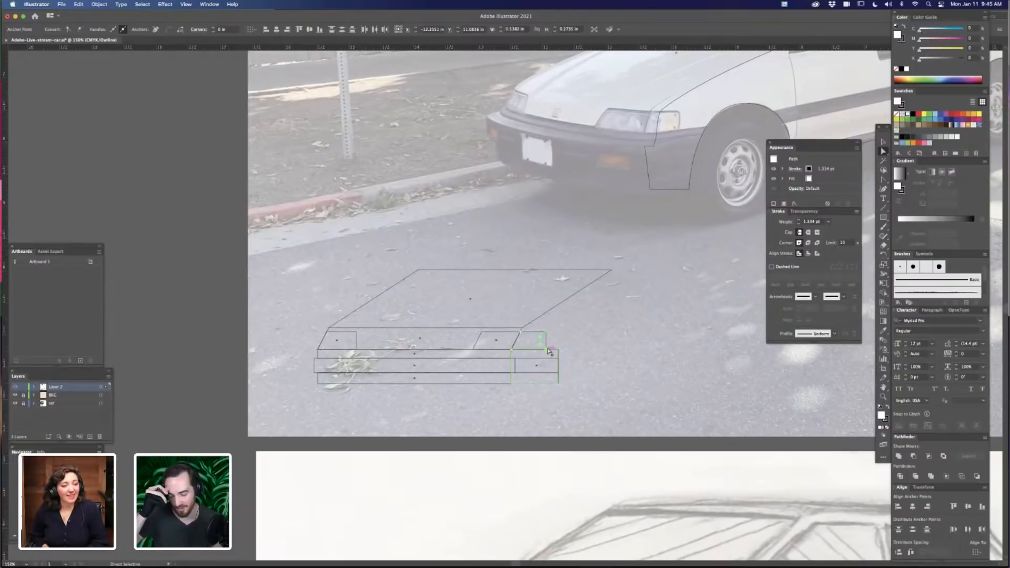
click(545, 333)
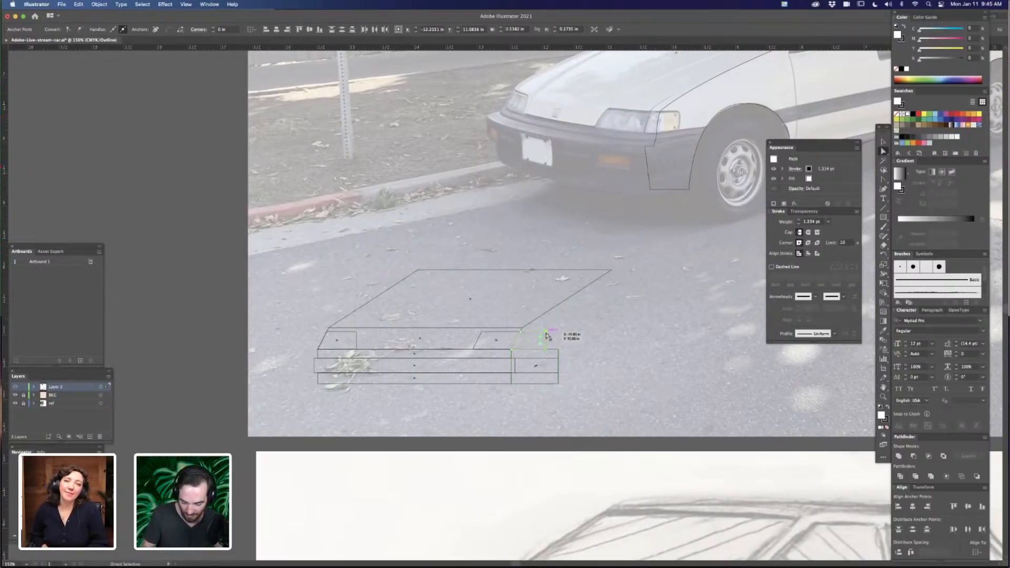
drag(547, 335, 546, 335)
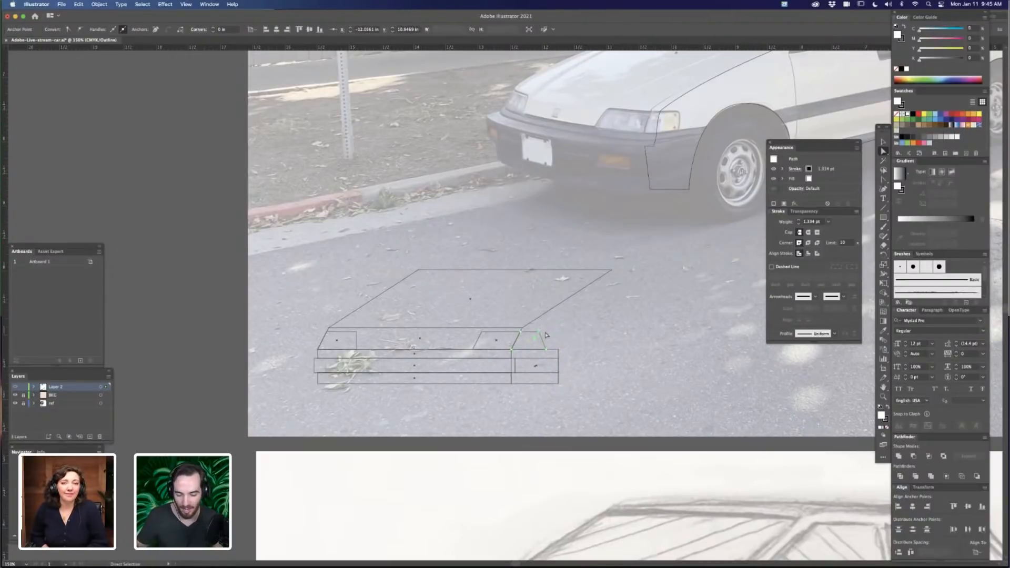
drag(545, 348, 538, 351)
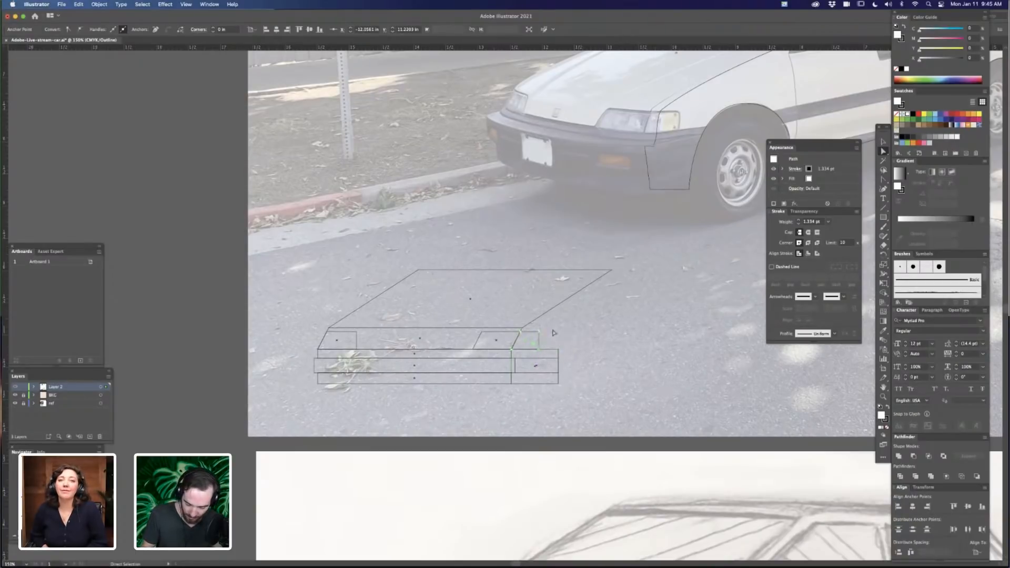
click(554, 331)
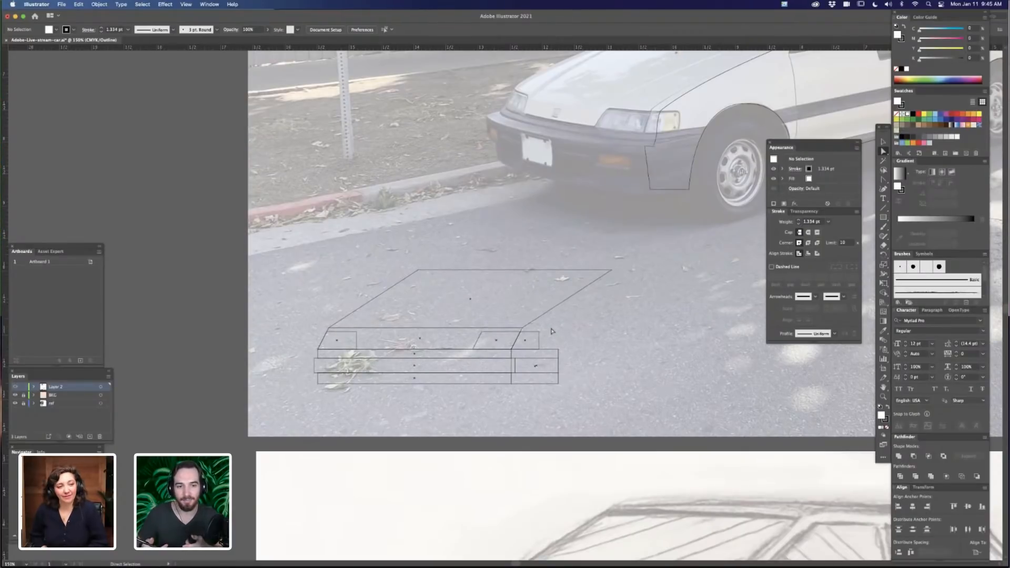
scroll(584, 339, left, 3)
scroll(584, 339, down, 1)
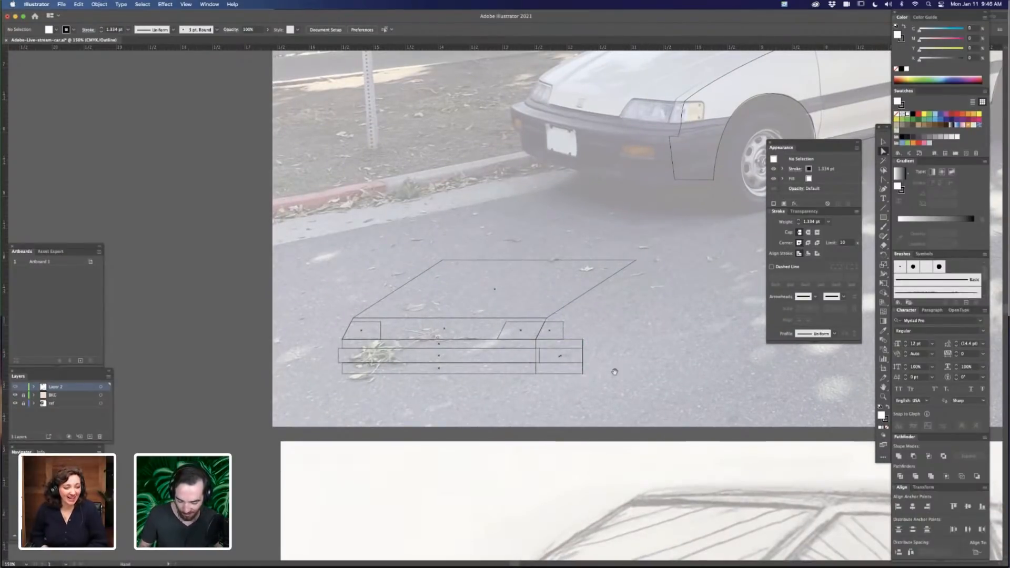
scroll(613, 369, down, 1)
scroll(601, 308, down, 1)
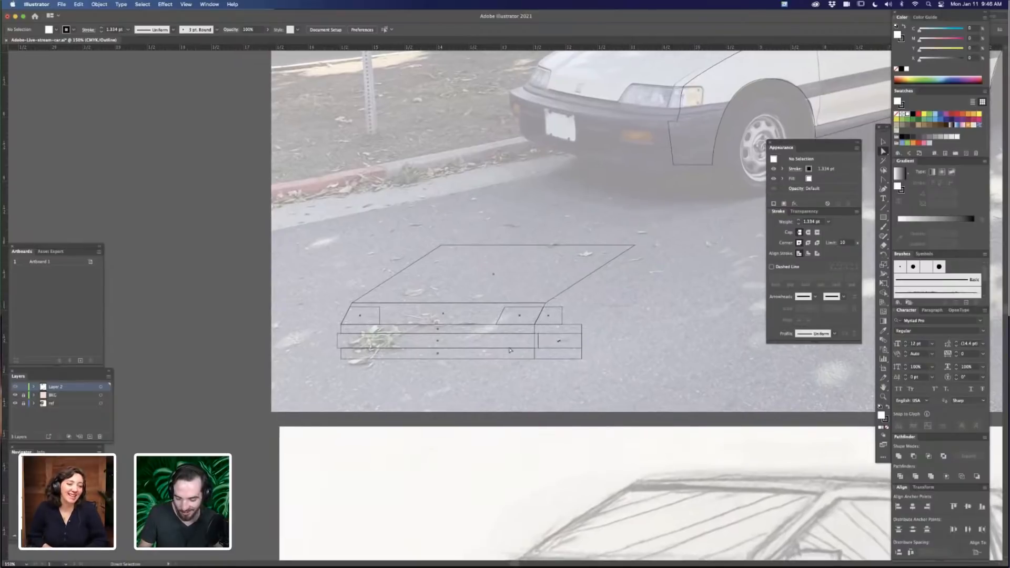
drag(531, 302, 593, 351)
click(630, 328)
scroll(605, 347, up, 2)
scroll(605, 348, right, 3)
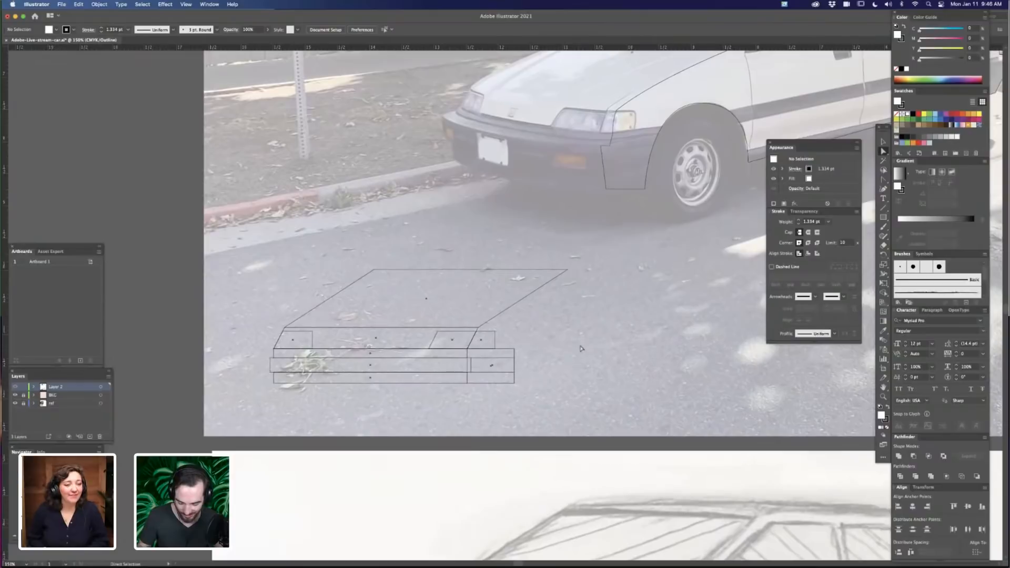
scroll(589, 338, up, 1)
scroll(589, 337, right, 1)
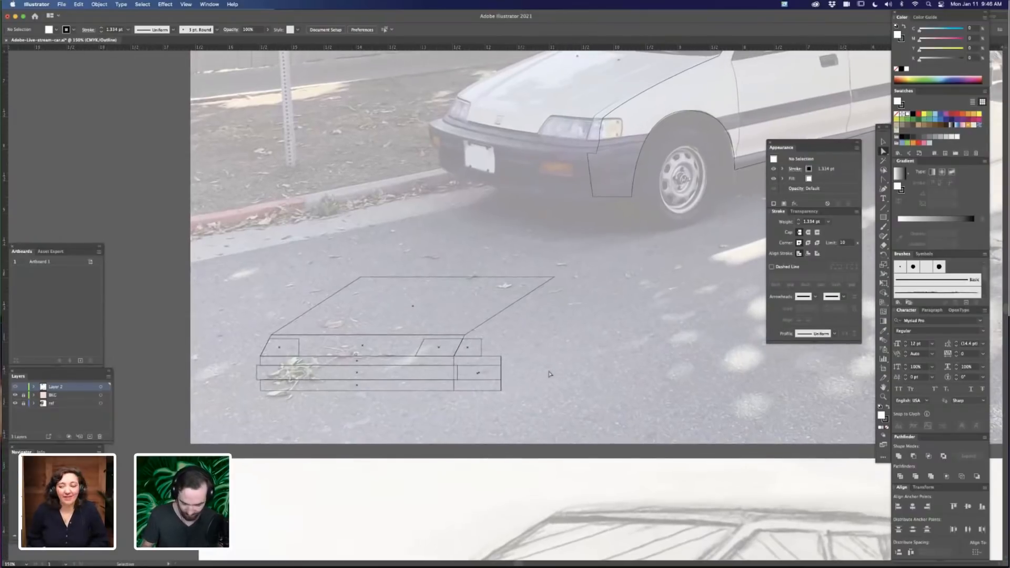
Move all the drawn car-front shapes together slightly lower over the road
key(super+minus)
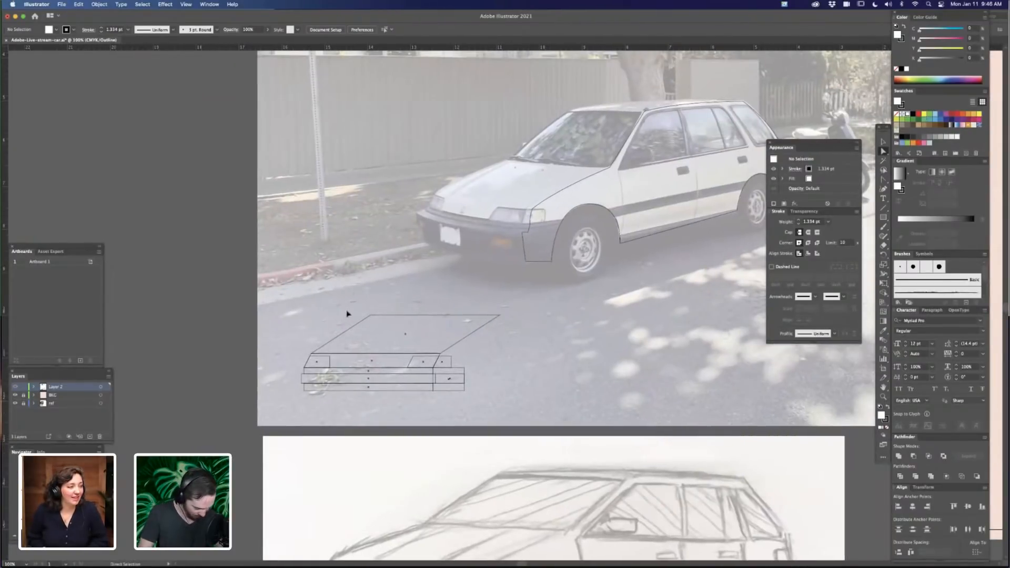
key(v)
drag(311, 299, 538, 421)
drag(463, 373, 464, 379)
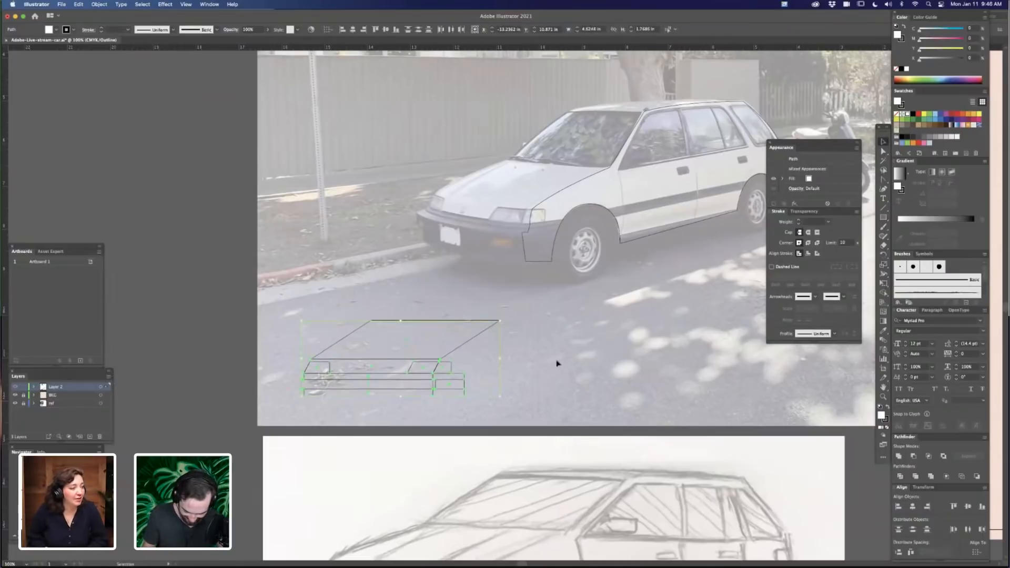
click(559, 363)
Copy the lowest front bumper strip directly beneath itself, shortening its left end to about 2.94 in wide and thinning it to about 0.085 in
drag(534, 387, 550, 361)
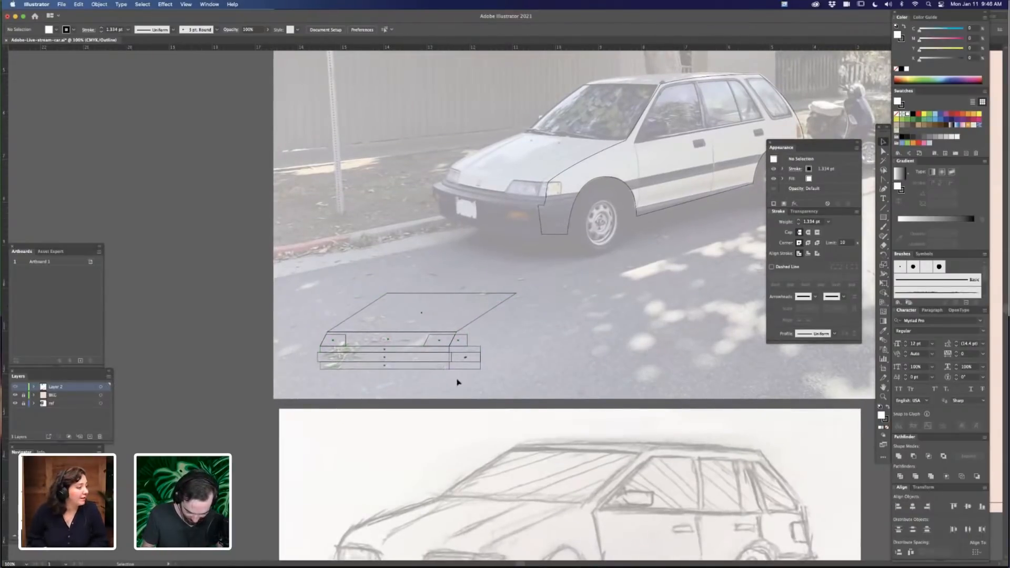
key(super+plus)
key(super+plus)
drag(653, 353, 887, 257)
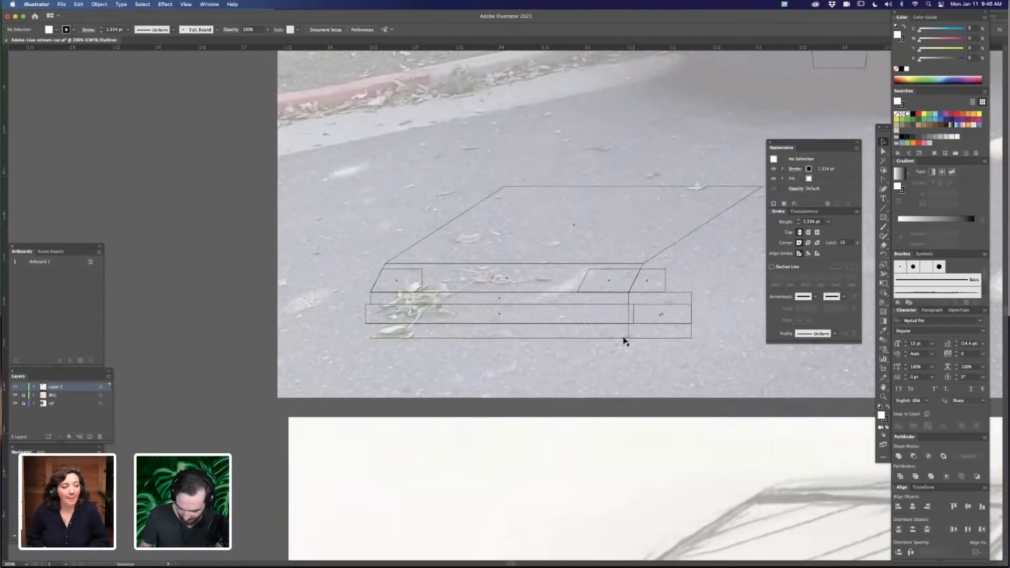
drag(624, 342, 620, 354)
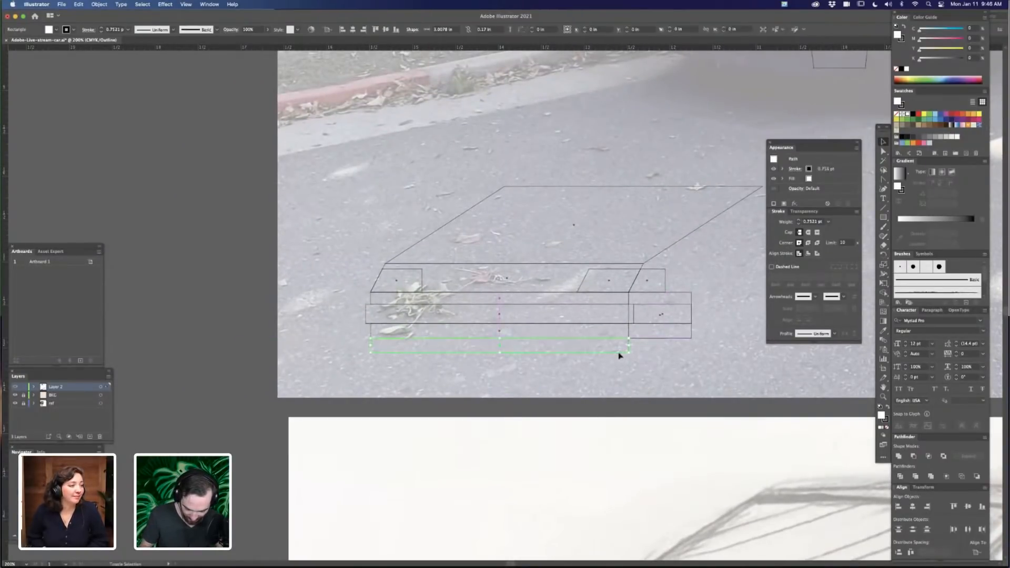
drag(371, 345, 377, 346)
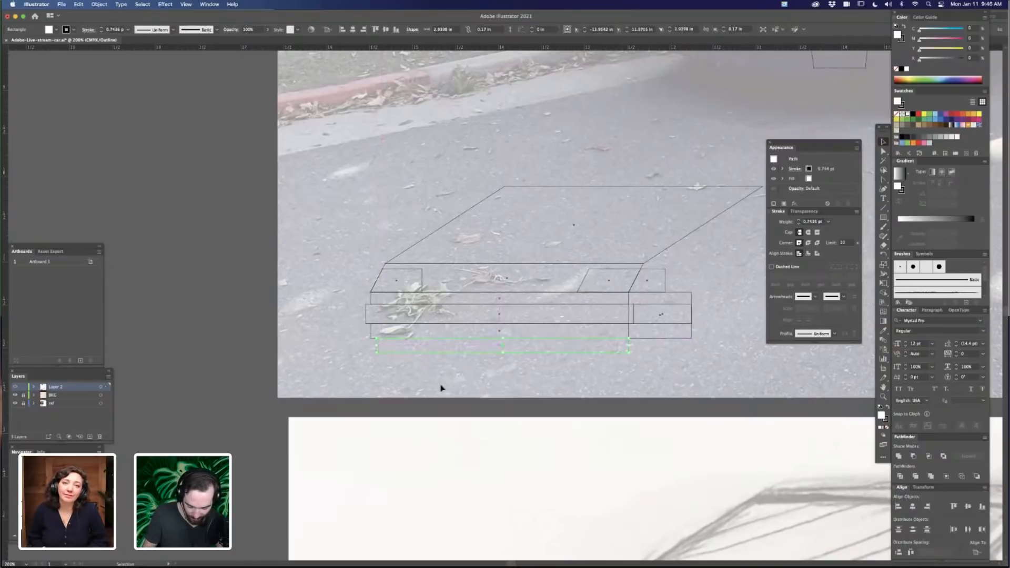
click(447, 385)
click(507, 352)
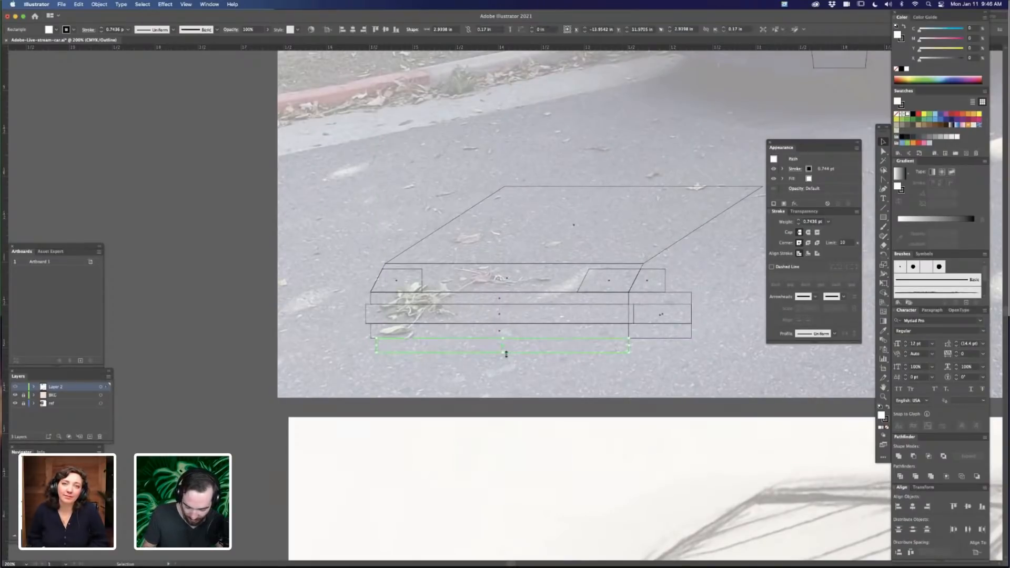
drag(506, 353, 505, 345)
click(516, 367)
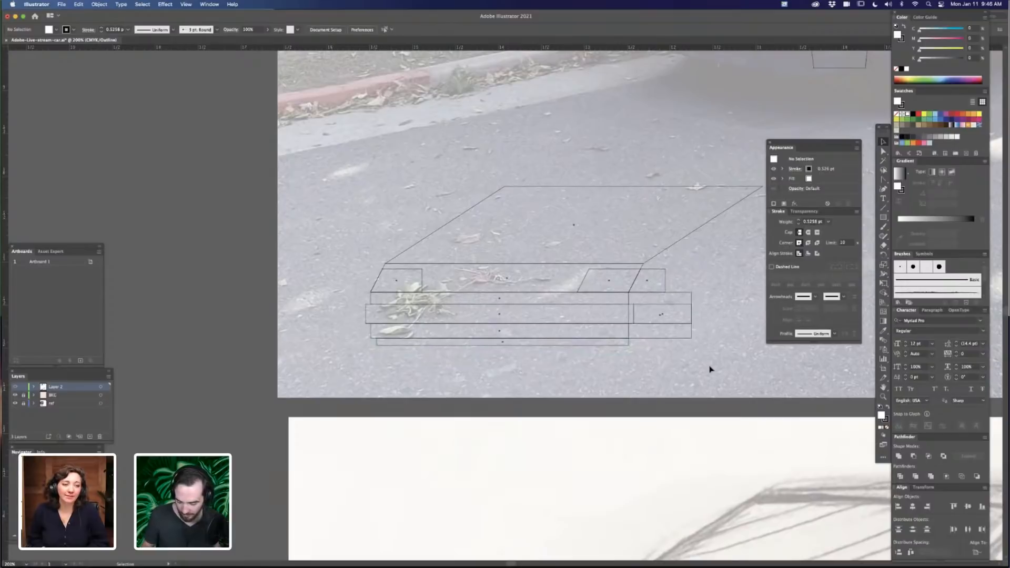
drag(710, 367, 631, 357)
click(551, 336)
click(551, 336)
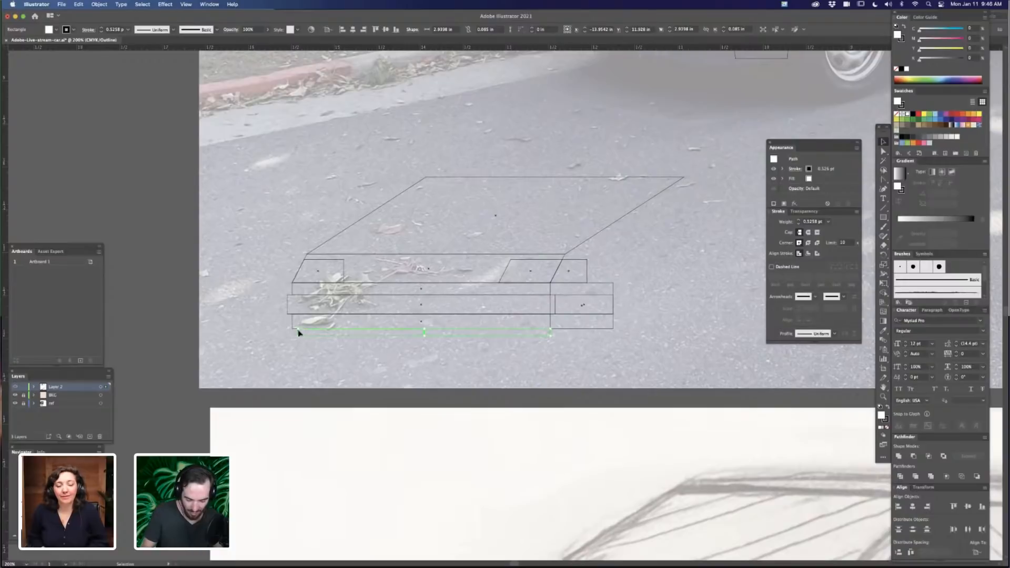
click(297, 340)
click(298, 336)
drag(297, 336, 611, 338)
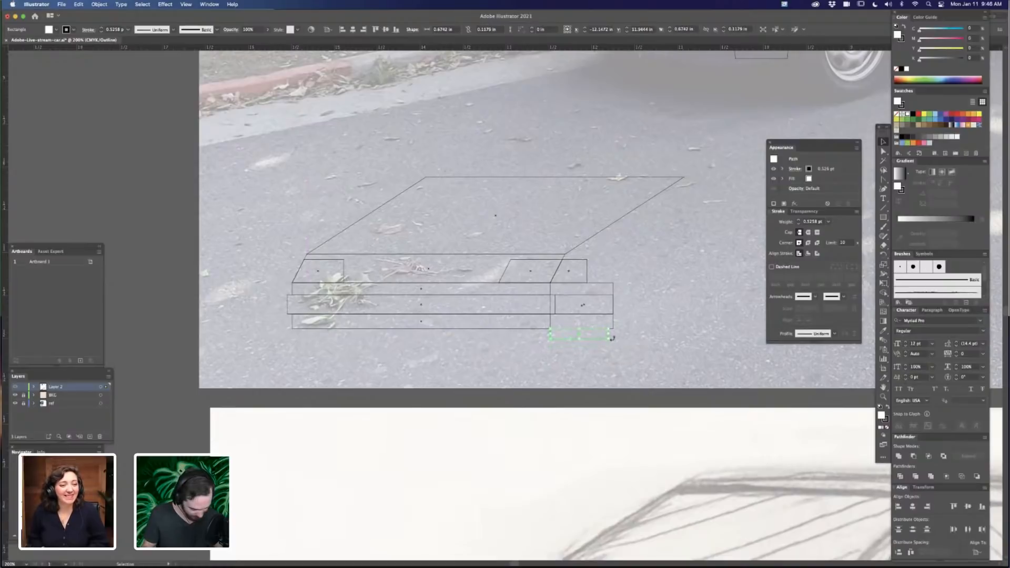
key(super+z)
key(super+z)
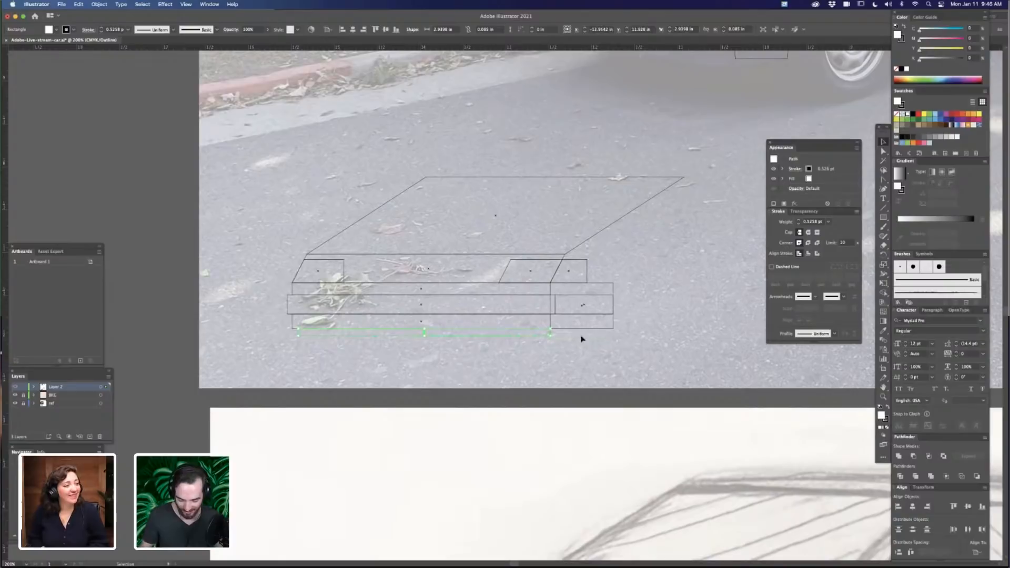
Copy the thin front strip beneath the side bumper and fit it to the side's width, about 0.71 in wide by 0.085 in high
key(a)
click(558, 345)
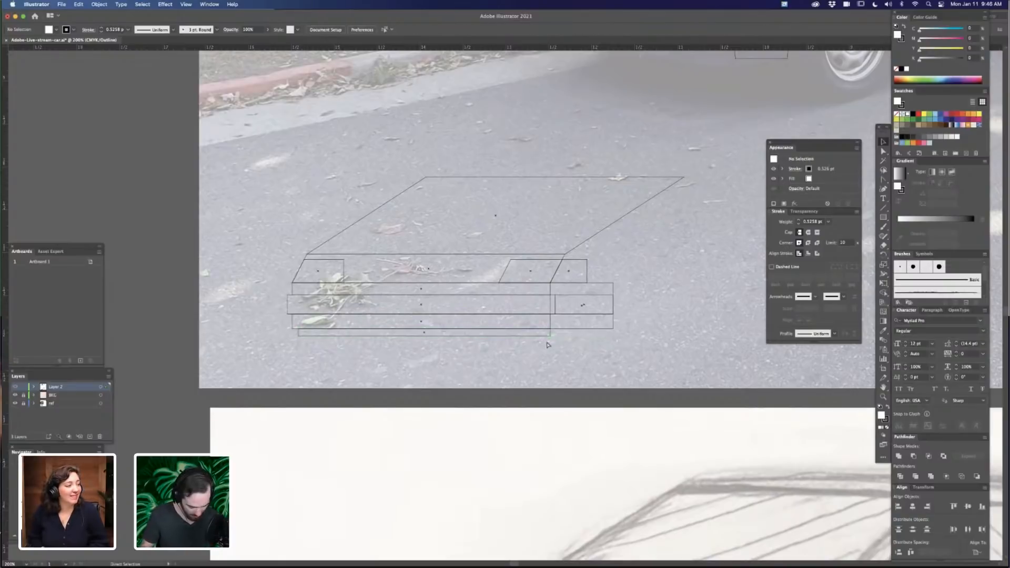
key(super+f)
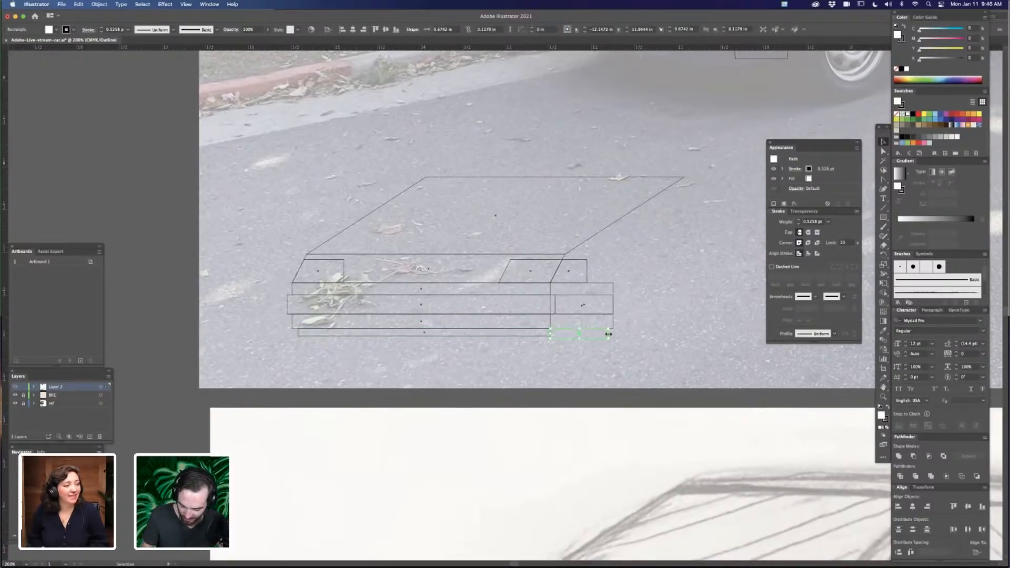
drag(608, 333, 581, 335)
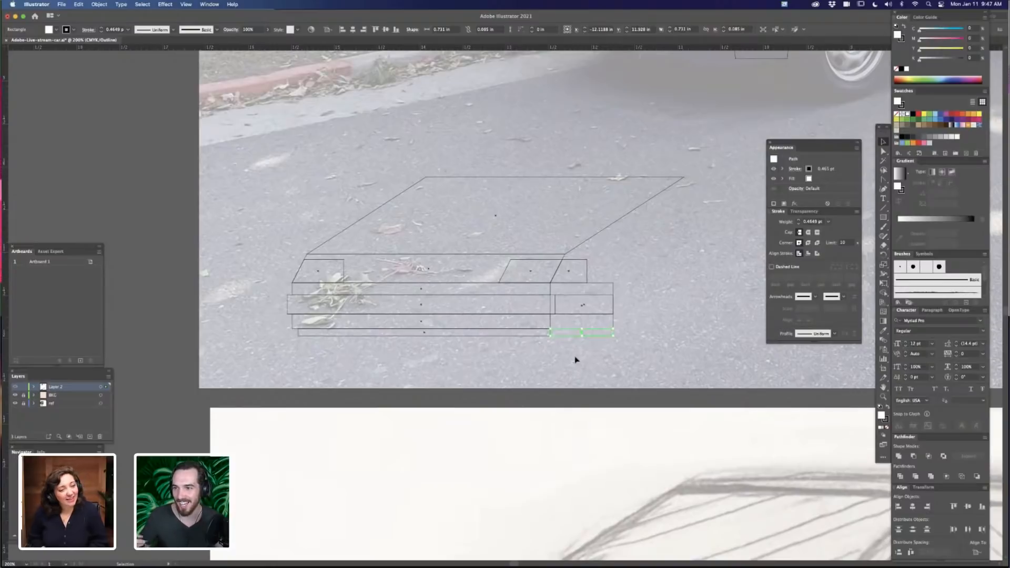
click(650, 331)
mouse_move(650, 327)
mouse_down()
mouse_move(597, 333)
mouse_move(583, 346)
mouse_move(720, 341)
mouse_move(662, 386)
mouse_up()
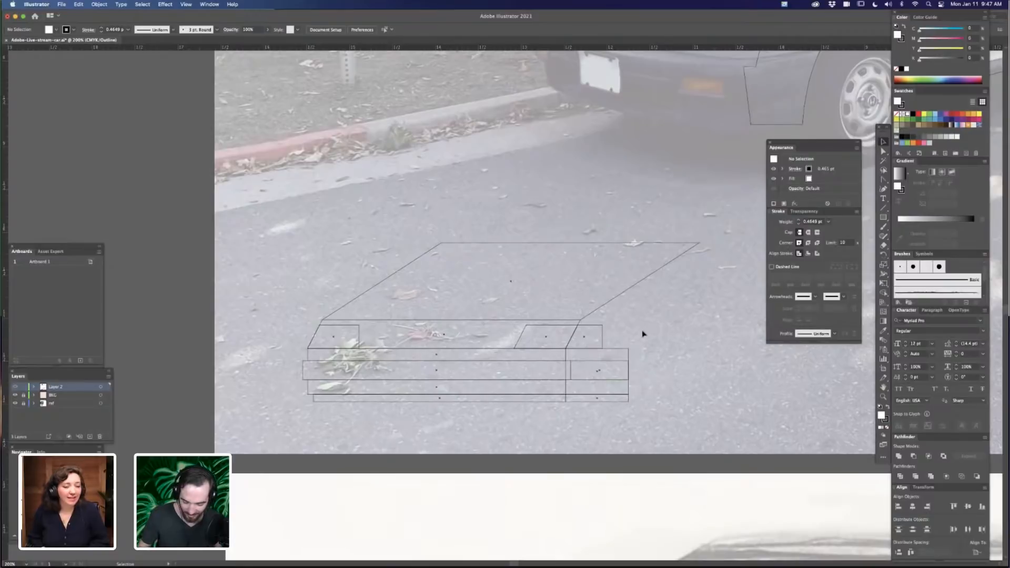
click(603, 334)
click(671, 341)
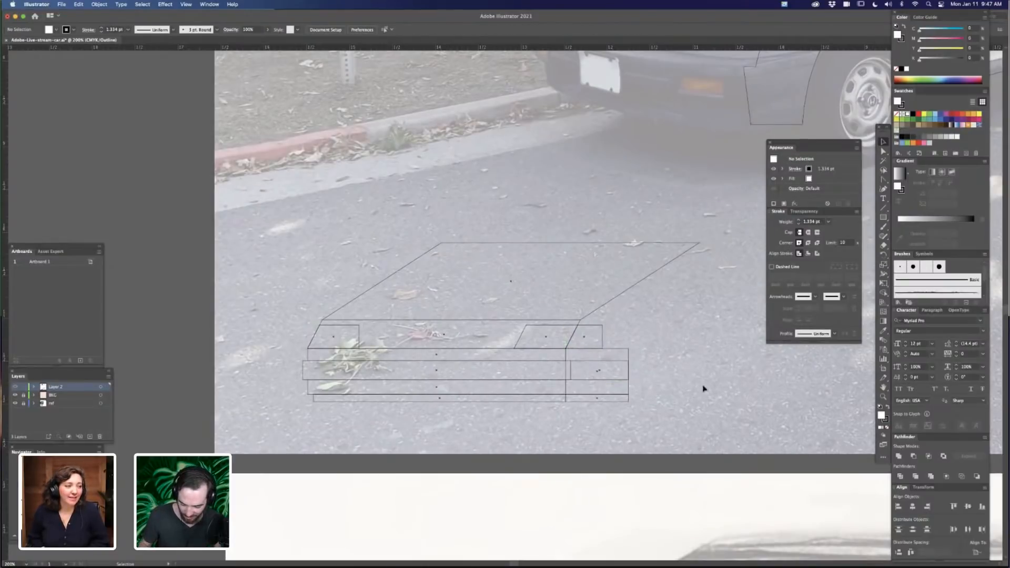
Copy the hood parallelogram onto its top edge and reshape it into a flatter windshield, about 4.39 in wide by 0.6 in high
scroll(703, 388, right, 5)
scroll(702, 388, down, 1)
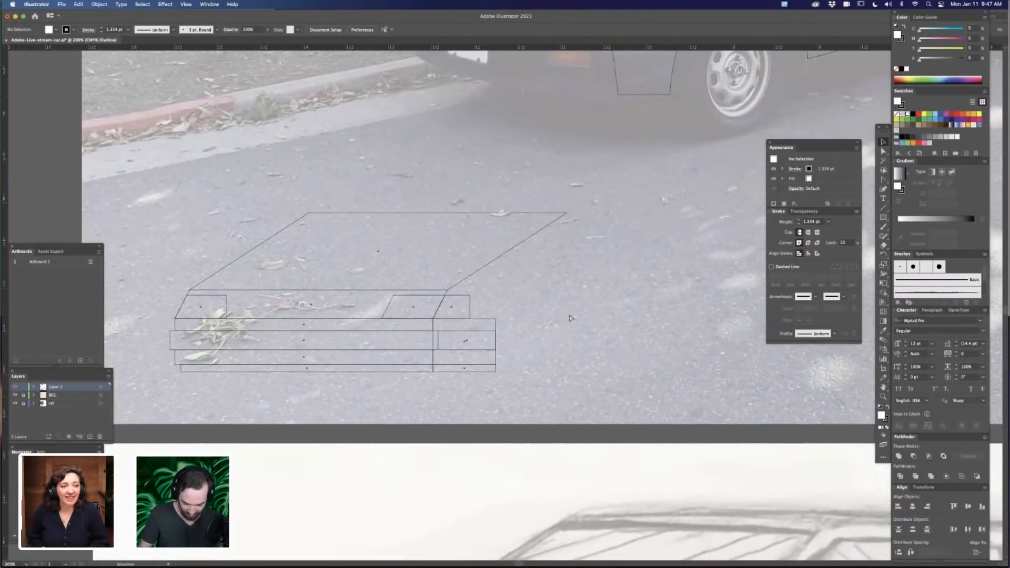
key(super+minus)
drag(563, 293, 632, 313)
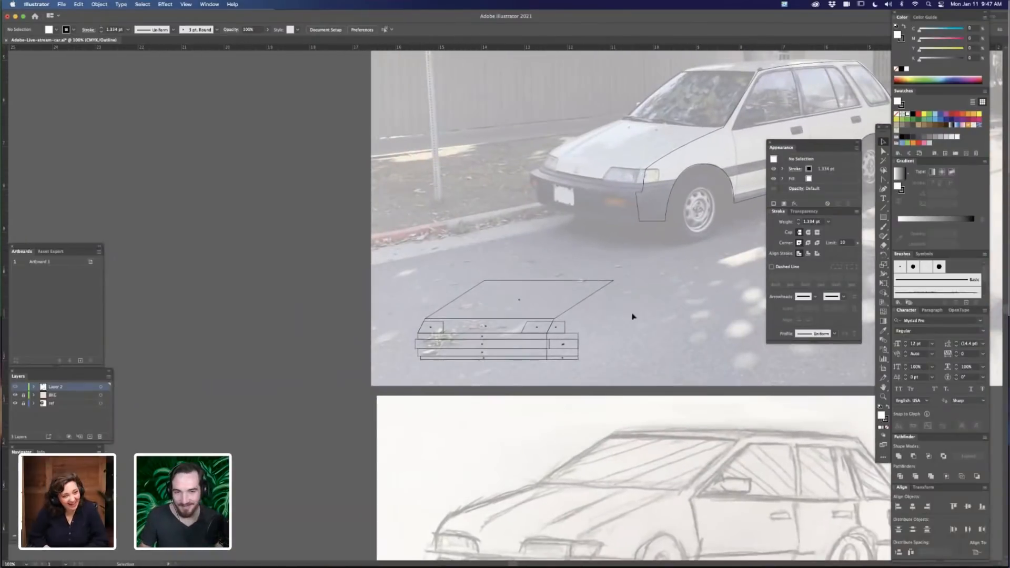
scroll(662, 331, right, 6)
scroll(662, 331, up, 2)
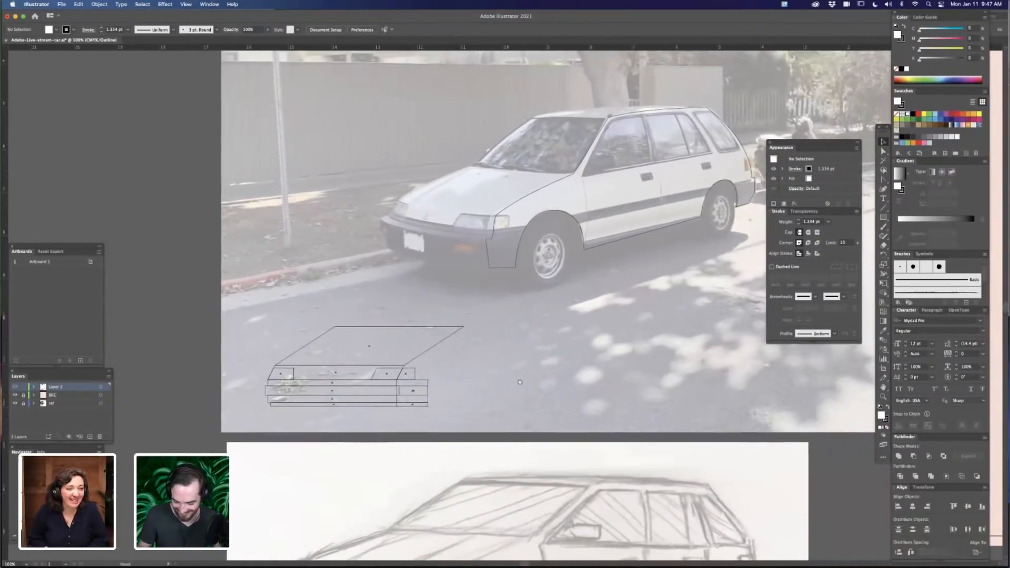
click(466, 330)
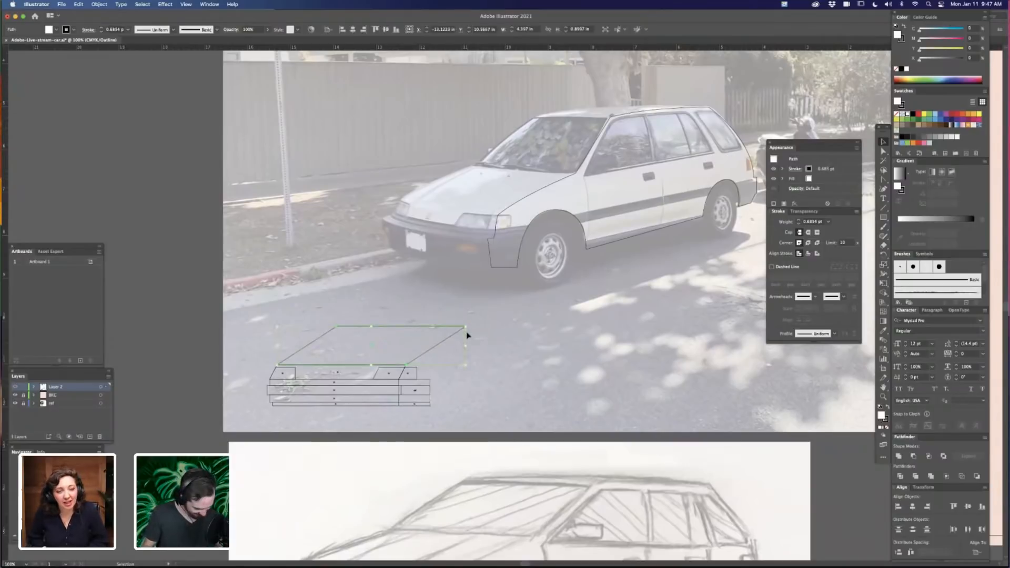
key(a)
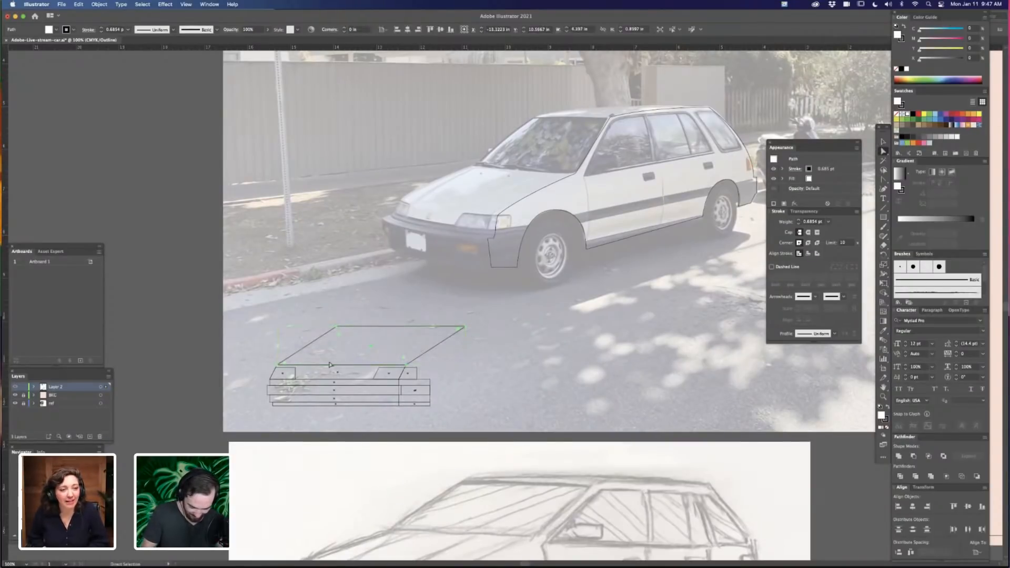
click(279, 365)
drag(417, 370, 528, 300)
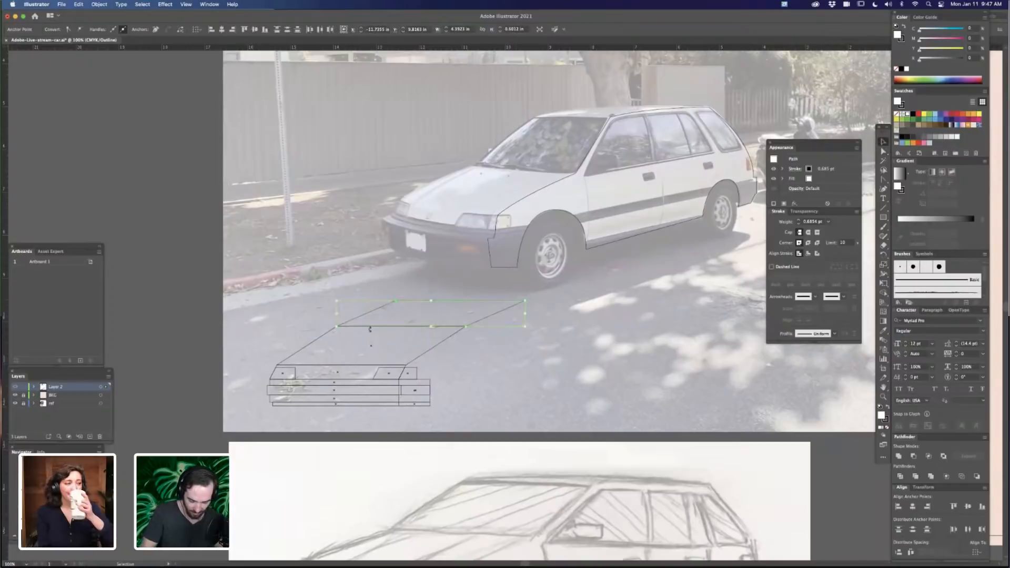
Move the whole car drawing, including the windshield shape, slightly lower over the road
drag(244, 288, 476, 412)
drag(467, 326, 462, 347)
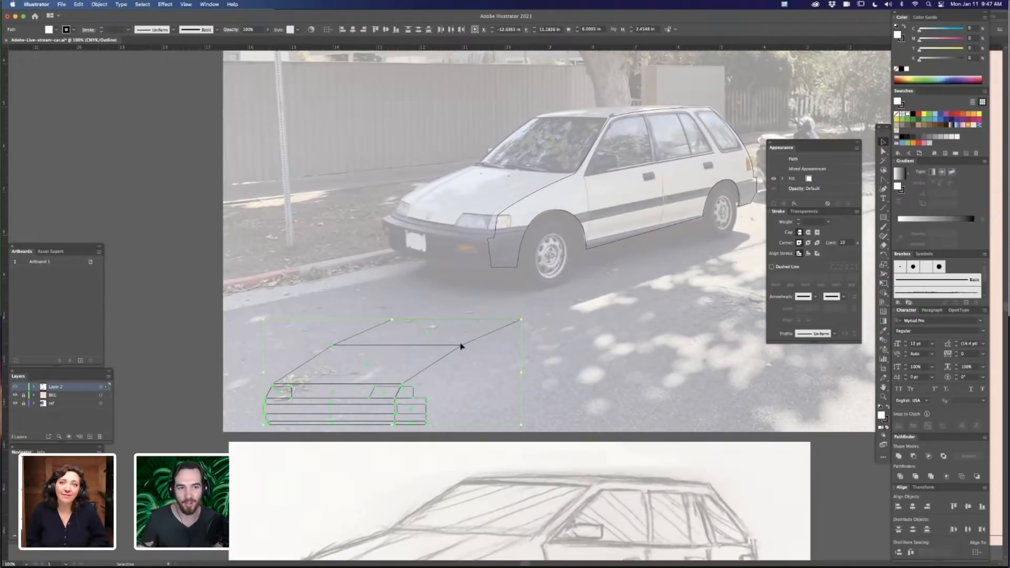
click(532, 330)
key(a)
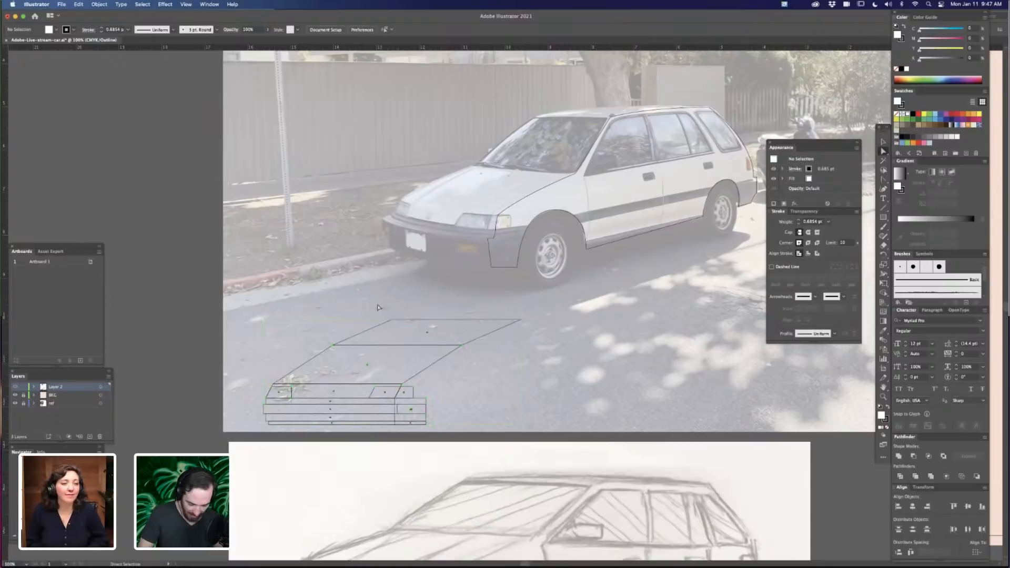
Raise the windshield's upper edge and pull its upper corners inward, making the shape about 3.42 in wide by 1.03 in high
click(518, 319)
drag(518, 319, 503, 308)
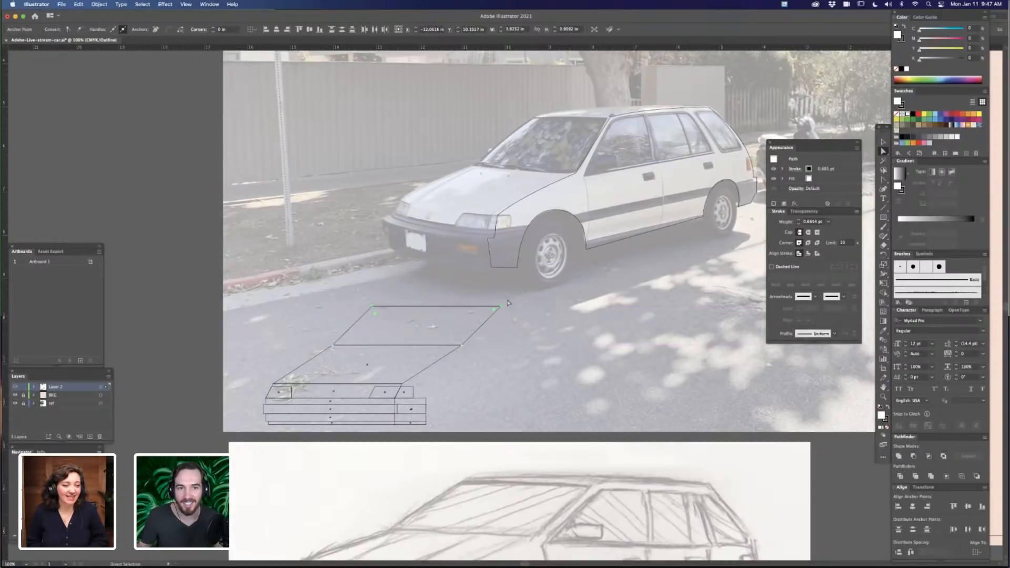
click(375, 295)
click(371, 306)
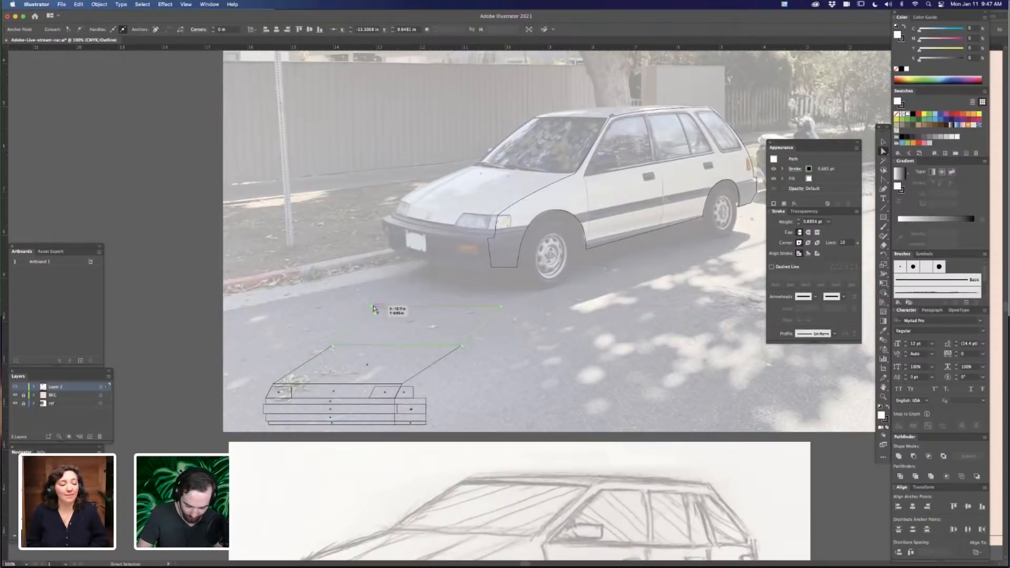
drag(375, 307, 478, 302)
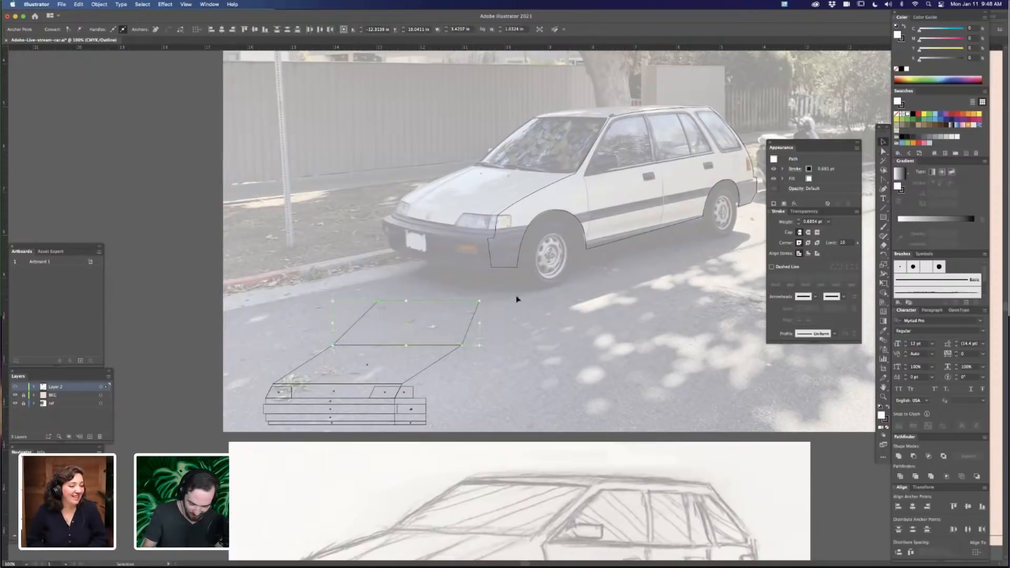
Move the whole car drawing to the right across the road area of the photo
key(v)
click(403, 402)
mouse_move(403, 402)
mouse_down()
mouse_move(500, 383)
mouse_move(600, 386)
mouse_up()
scroll(586, 378, right, 1)
scroll(586, 378, right, 3)
scroll(586, 378, down, 1)
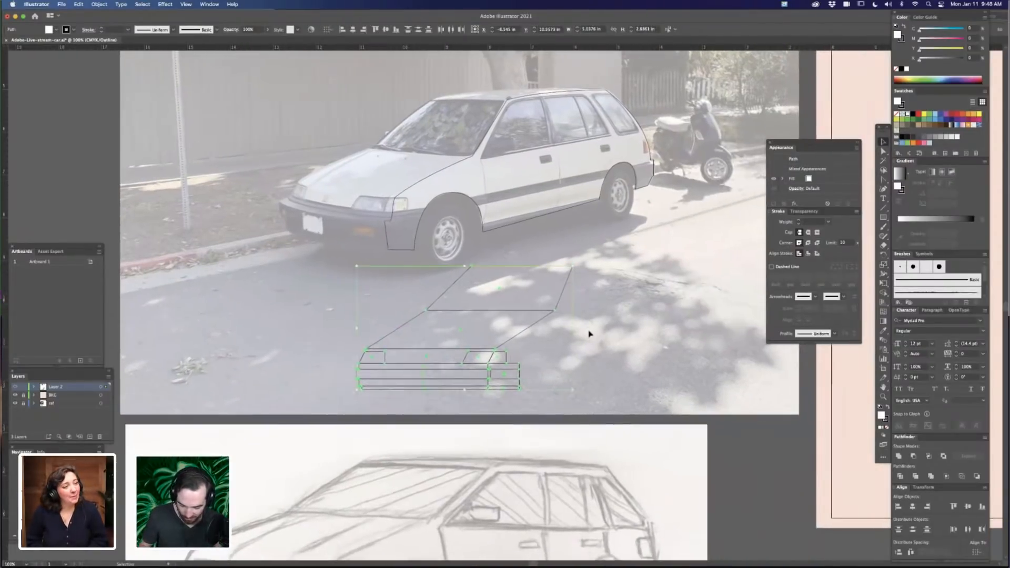
click(602, 301)
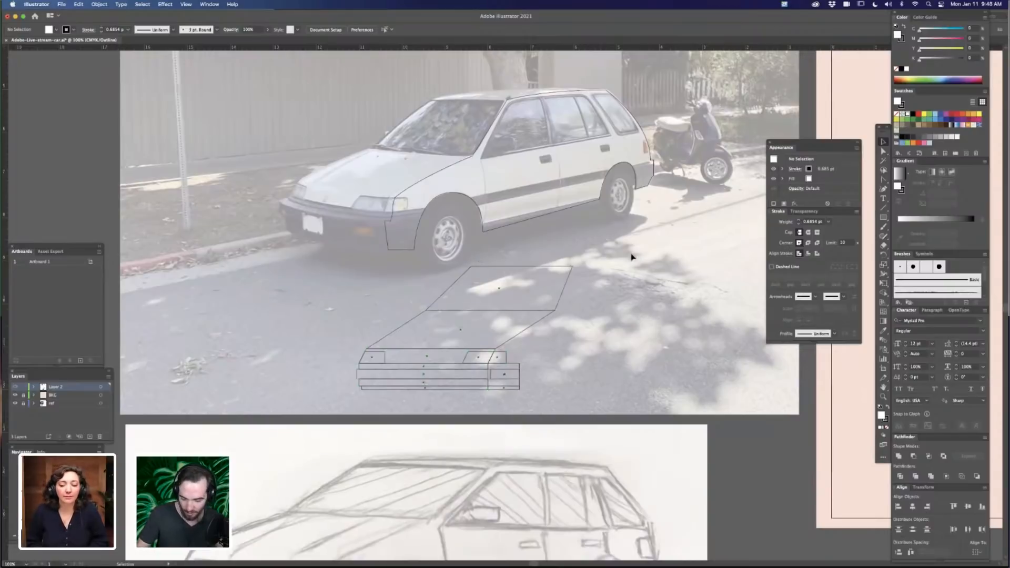
key(a)
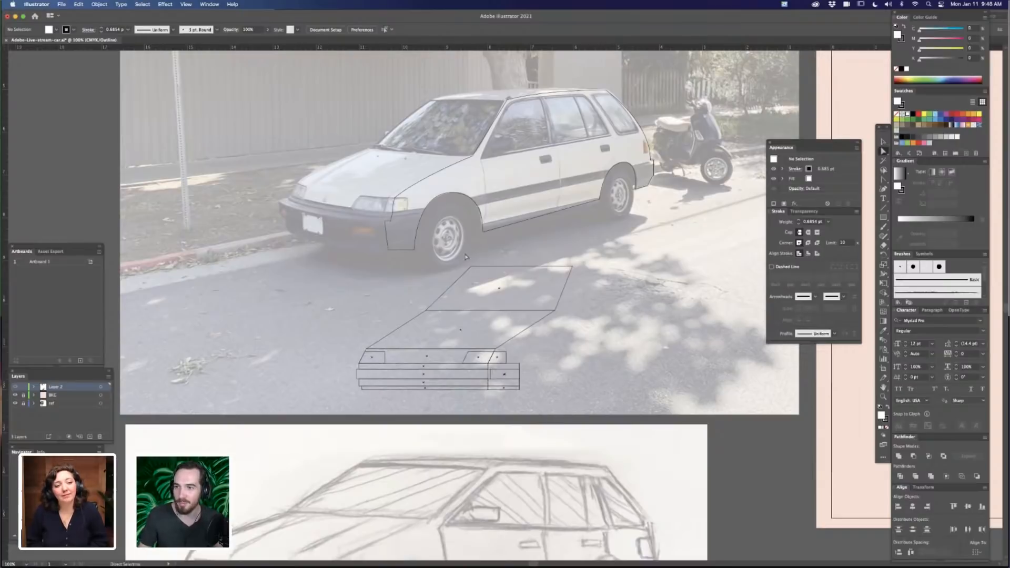
drag(466, 255, 594, 276)
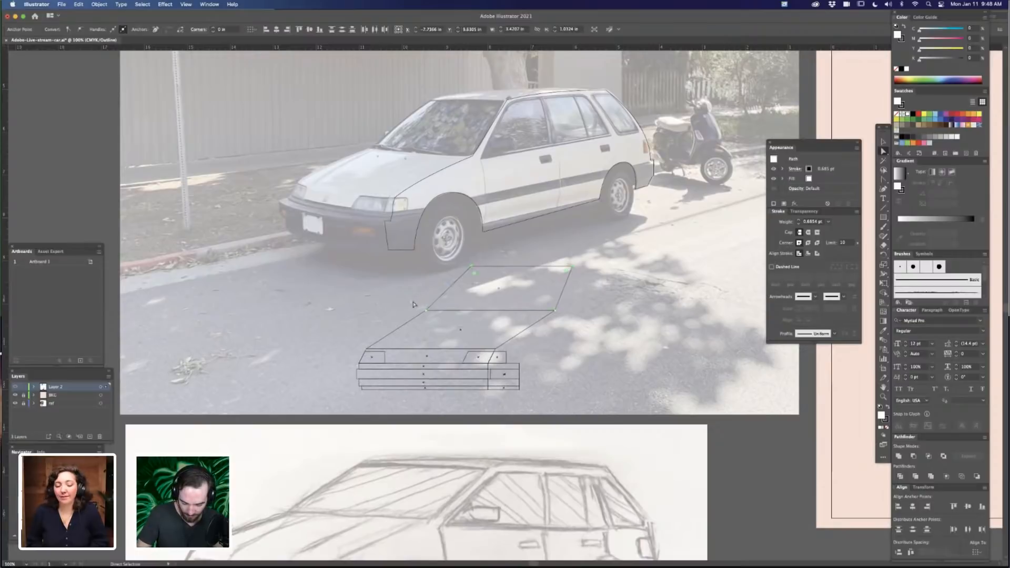
drag(413, 302, 569, 318)
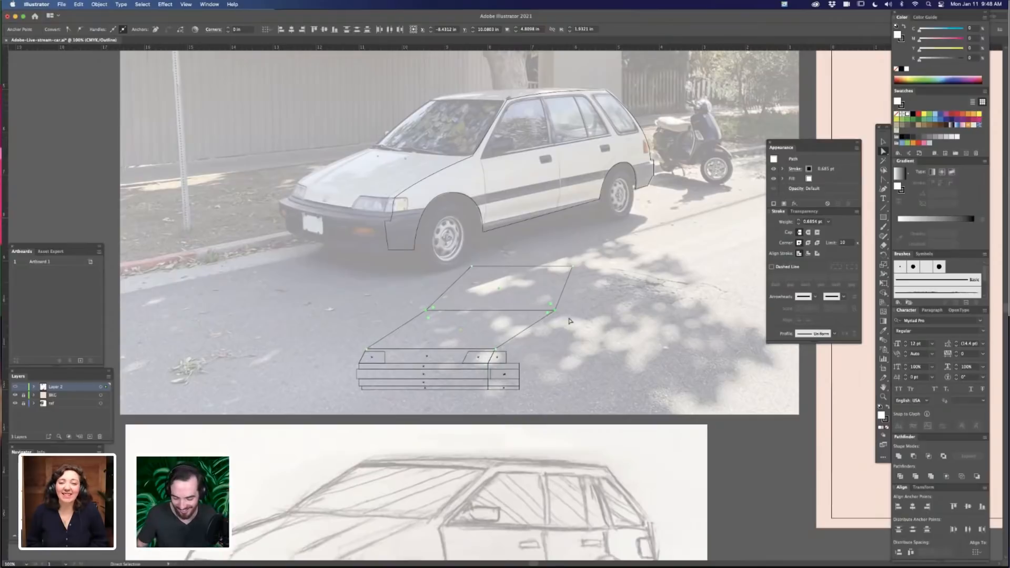
click(584, 299)
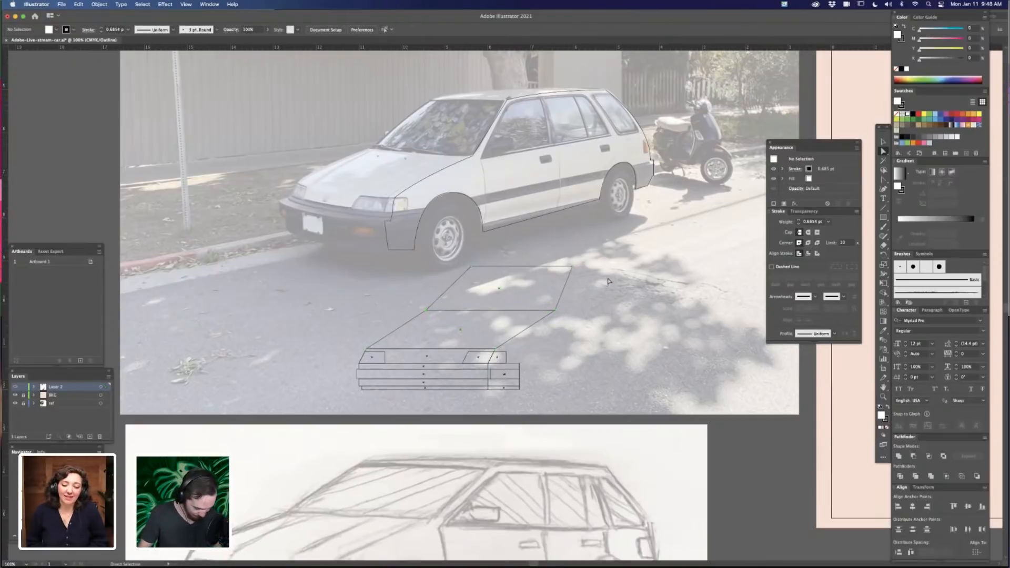
Move the whole car drawing farther right and shift the windshield with the hood's rear edge slightly up and back
key(v)
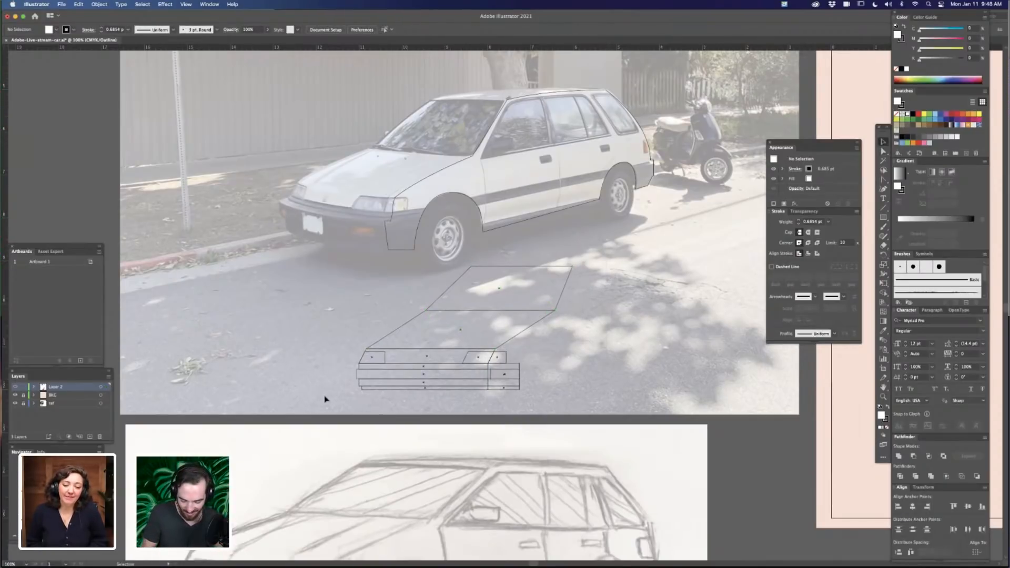
key(super+a)
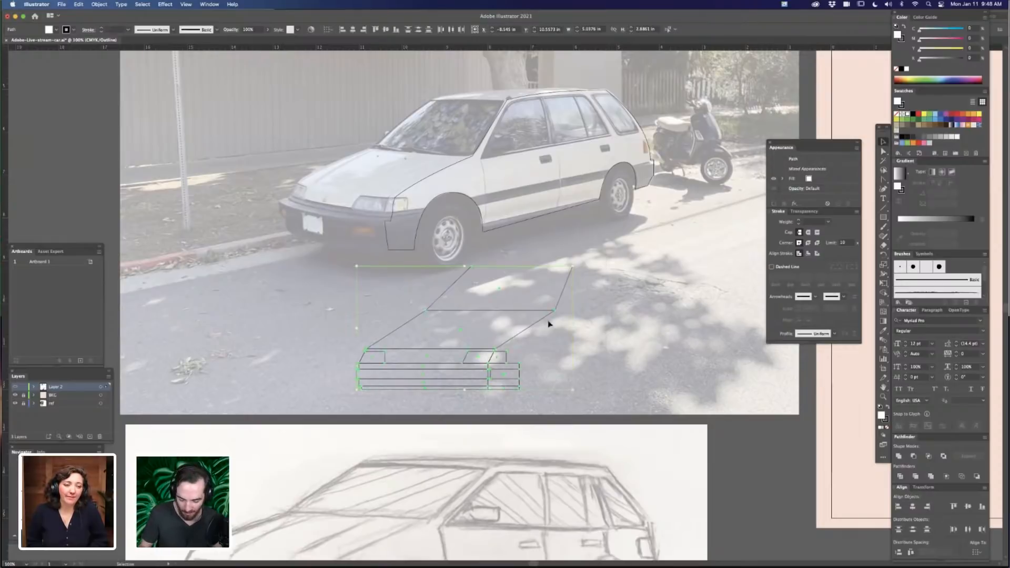
drag(557, 314, 597, 307)
click(653, 311)
key(a)
click(630, 334)
drag(655, 361, 567, 338)
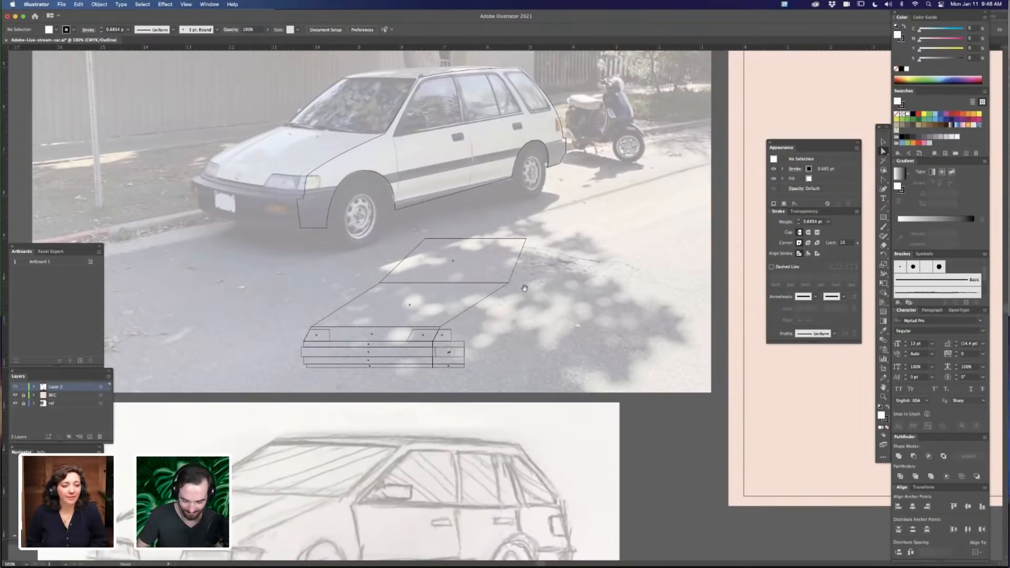
Narrow the side bumper rectangle slightly at its outer end, leaving the thin strip beneath it as it is
mouse_move(530, 294)
mouse_down()
mouse_move(552, 292)
mouse_move(518, 308)
mouse_up()
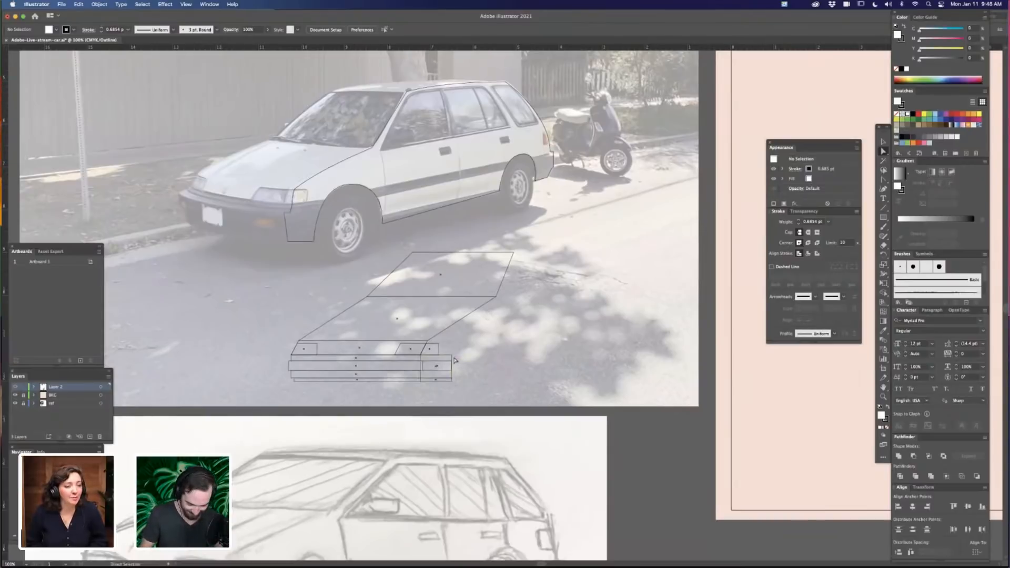
mouse_move(454, 353)
mouse_down()
mouse_move(467, 394)
mouse_move(451, 364)
mouse_up()
key(v)
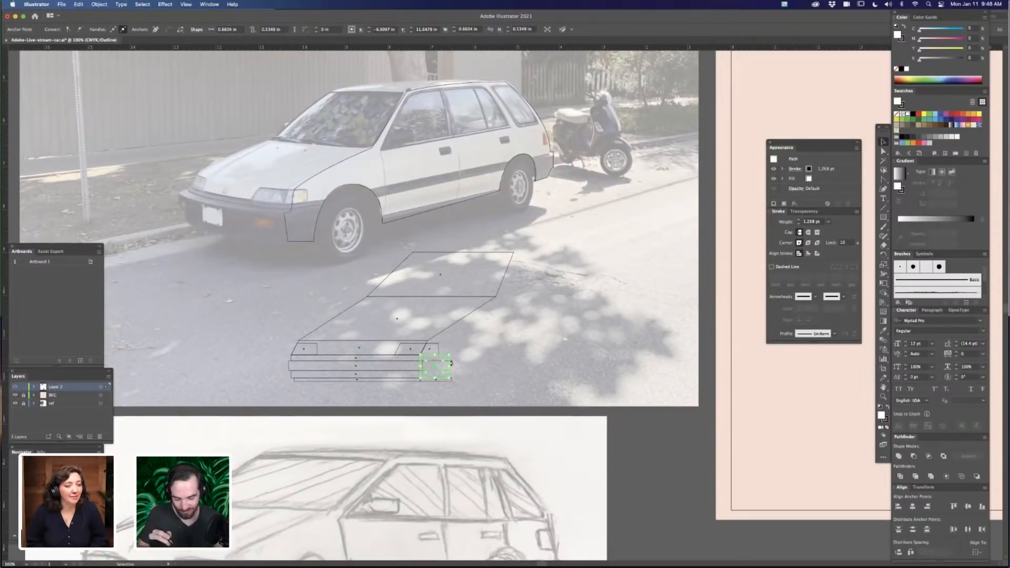
click(480, 358)
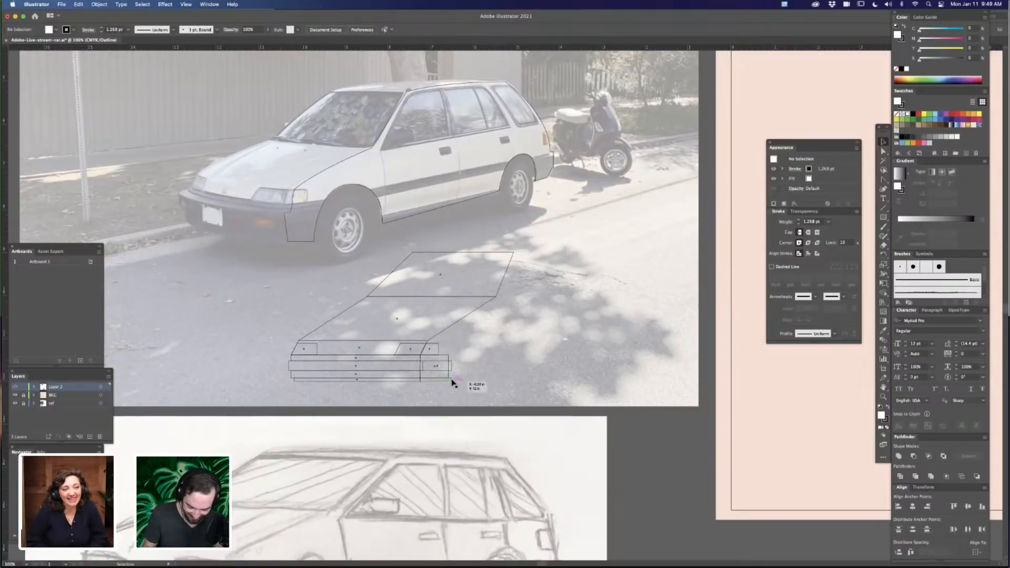
click(452, 380)
click(489, 351)
Copy the windshield shape and reshape it into a long side-window panel joined to the windshield's slanted right edge
drag(504, 351, 550, 370)
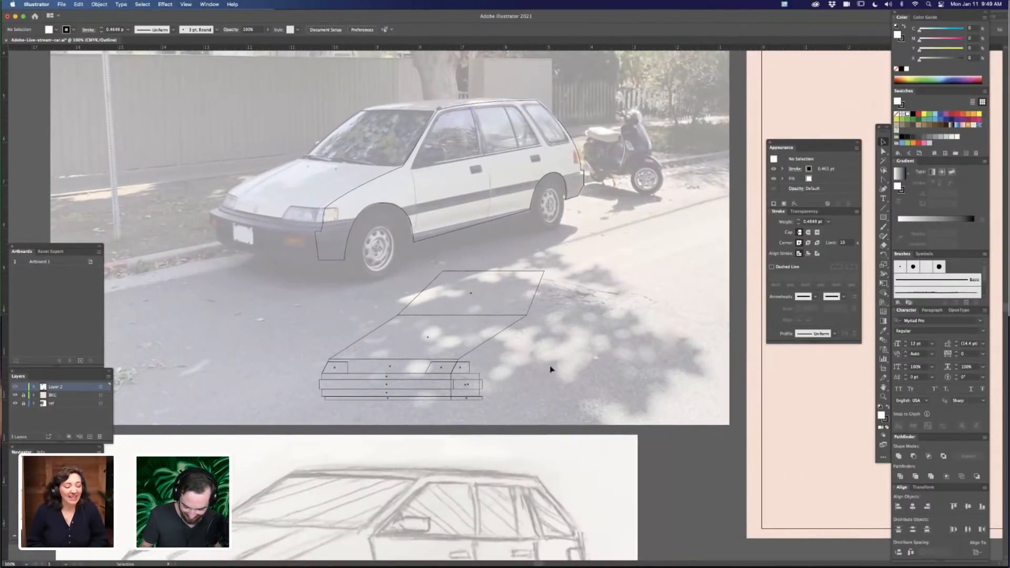
drag(570, 284, 563, 289)
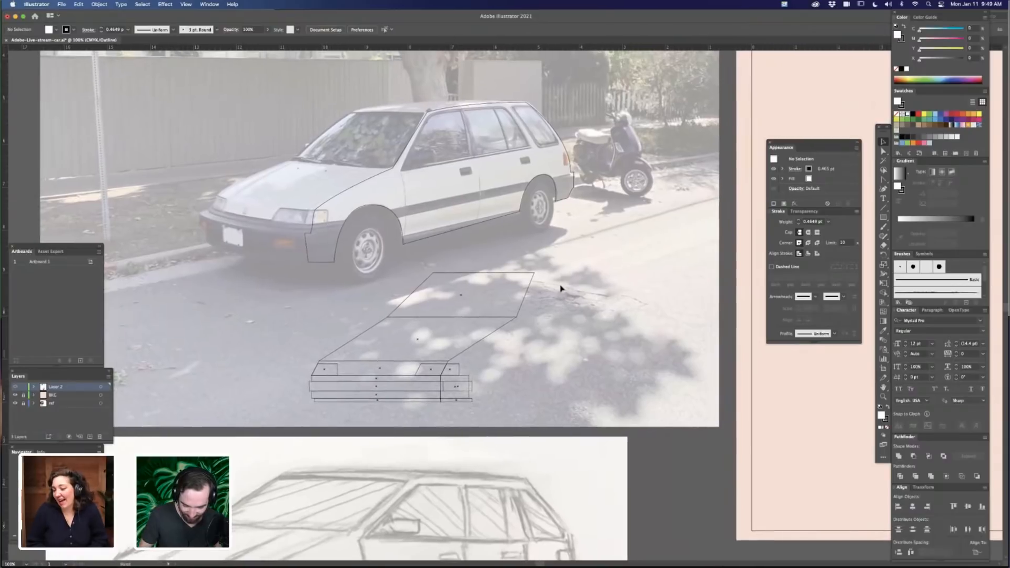
key(a)
click(529, 286)
key(a)
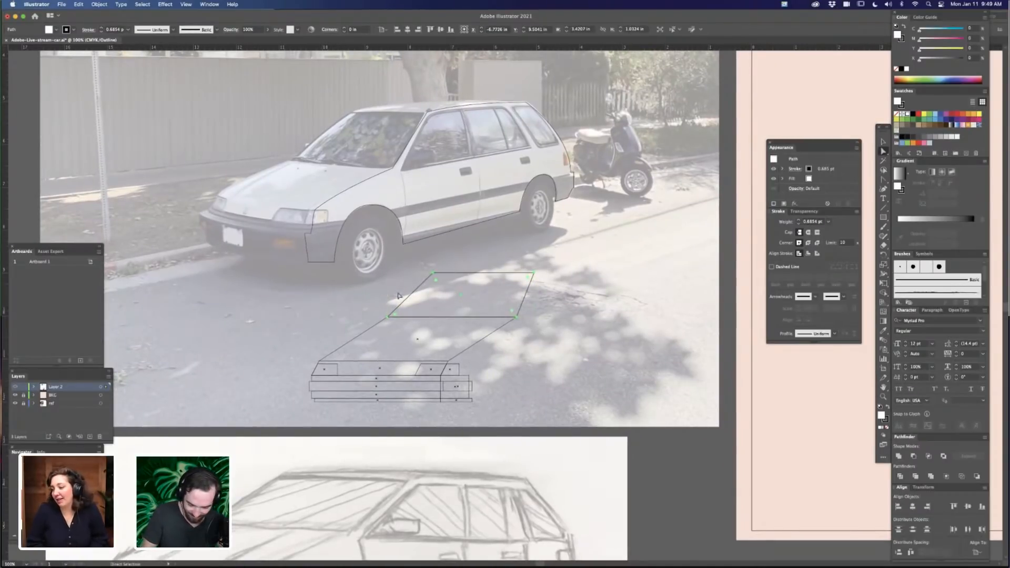
click(388, 317)
drag(446, 273, 635, 271)
drag(572, 317, 554, 304)
click(496, 369)
key(v)
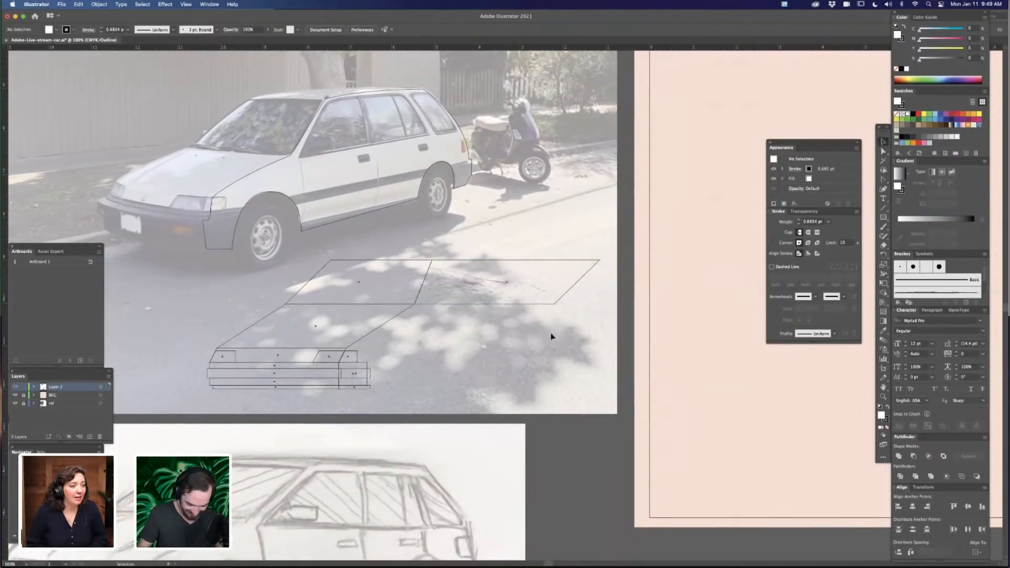
Scale the whole car drawing down proportionally to about 7.1 in wide and nudge it slightly upward
scroll(452, 269, left, 5)
scroll(452, 268, down, 2)
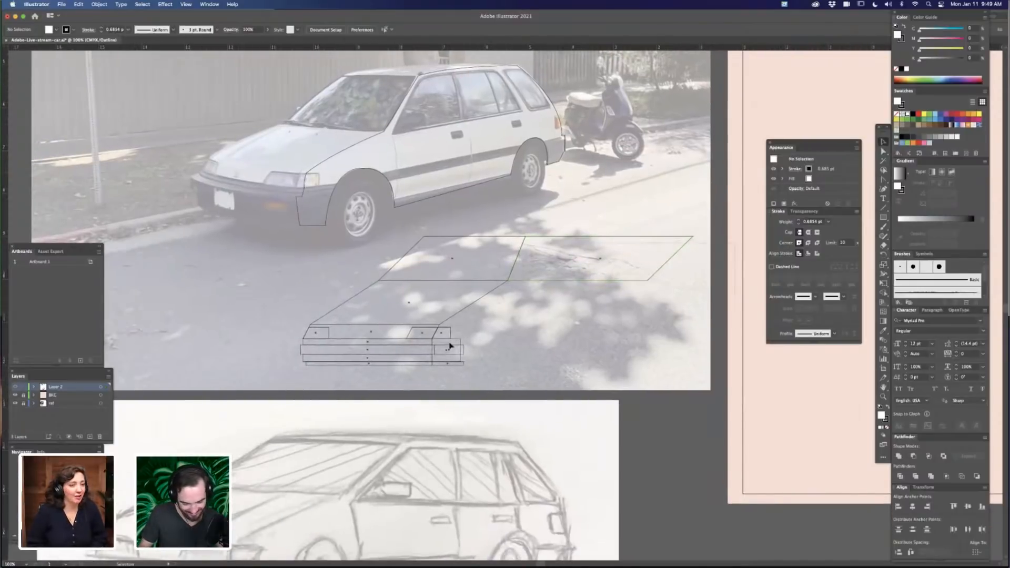
key(super+a)
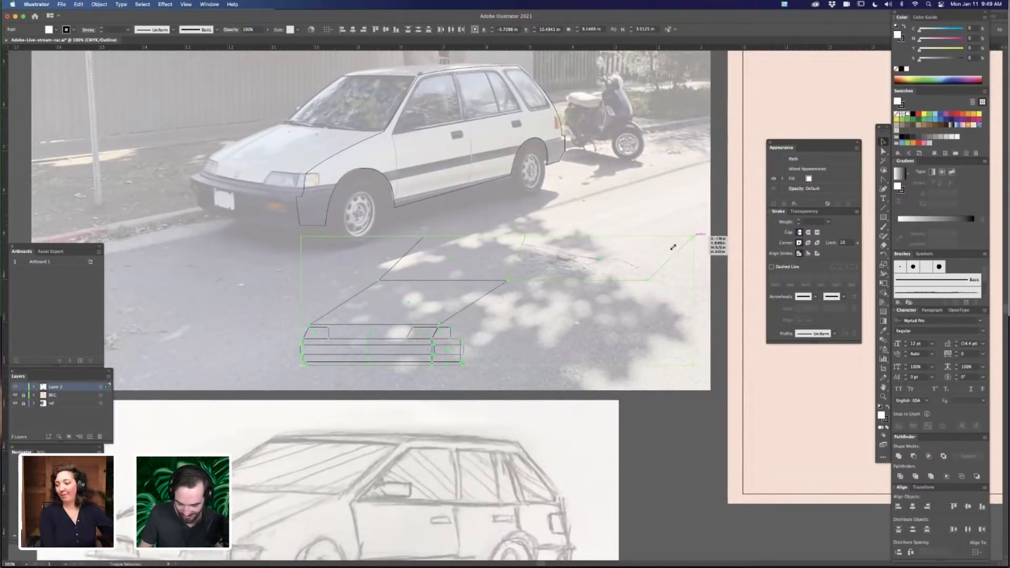
drag(692, 236, 626, 267)
drag(461, 300, 458, 292)
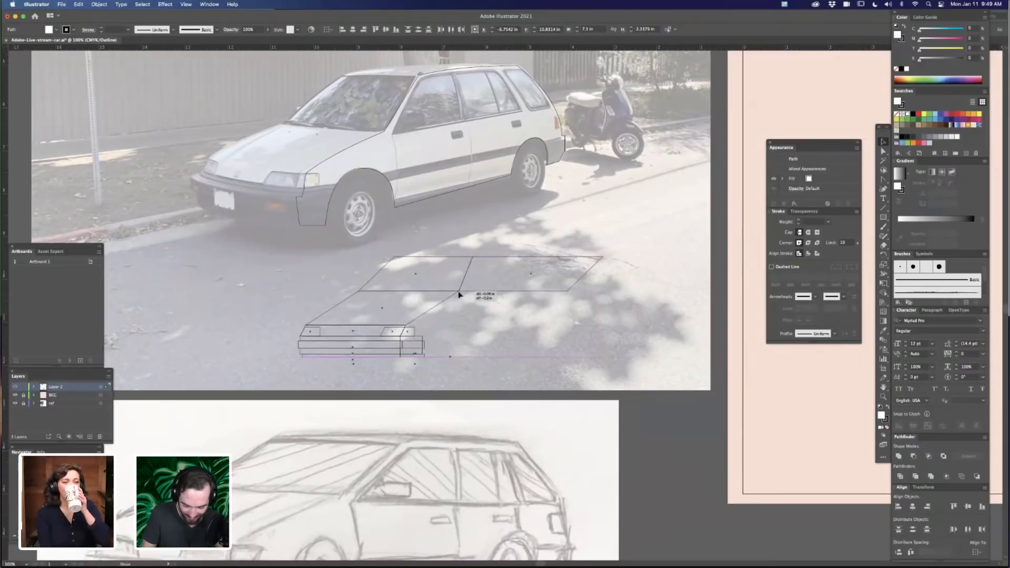
click(639, 298)
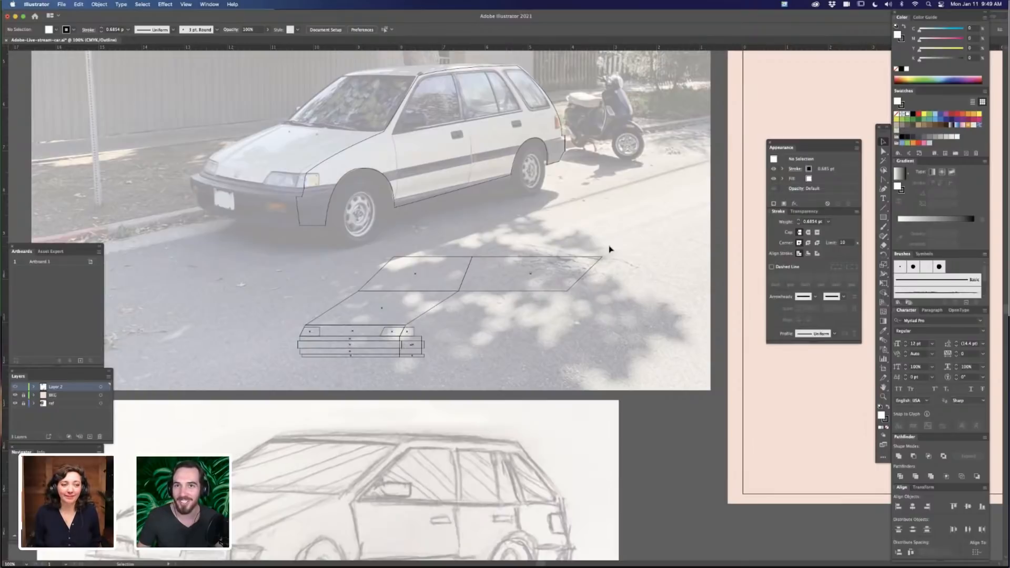
Reshape the side-window panel's rear end, pulling the upper corner forward and the lower corner backward so the edge slopes down toward the rear
key(a)
drag(601, 258, 590, 295)
click(584, 286)
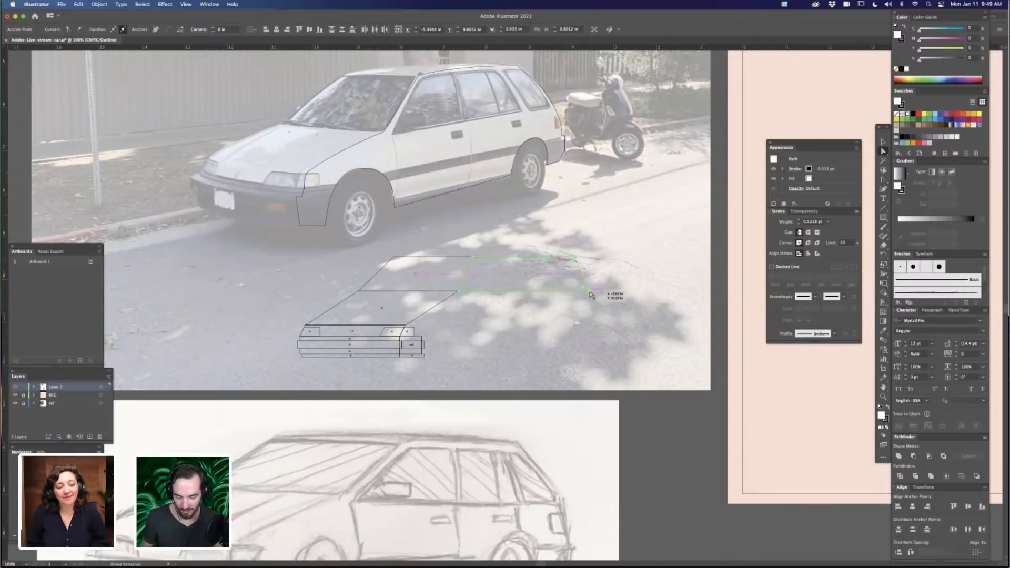
drag(590, 294, 590, 293)
click(595, 336)
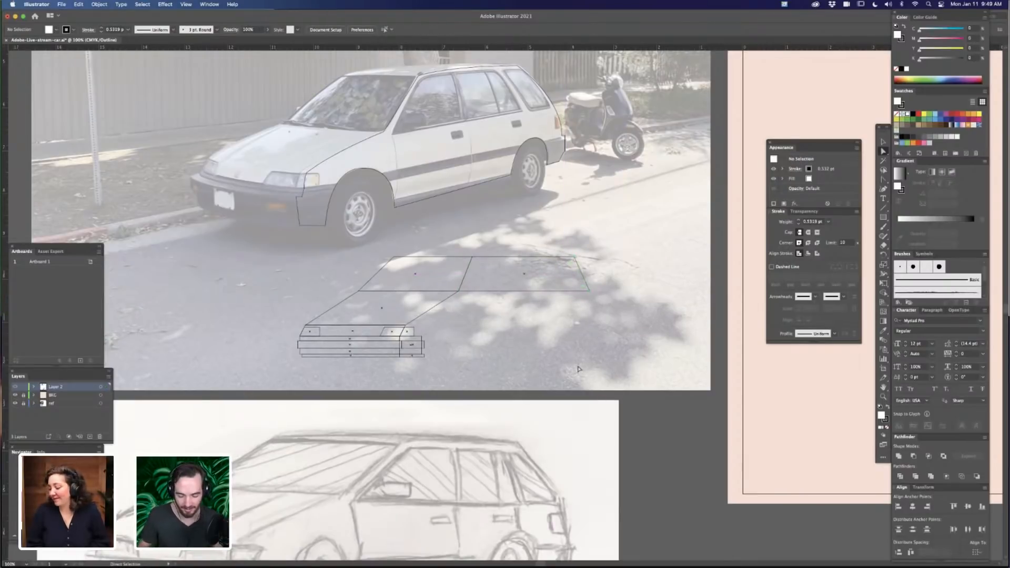
Shift the side-window panel's sloped rear edge slightly forward, making the panel about 2.89 in wide by 0.8 in high
scroll(626, 286, up, 1)
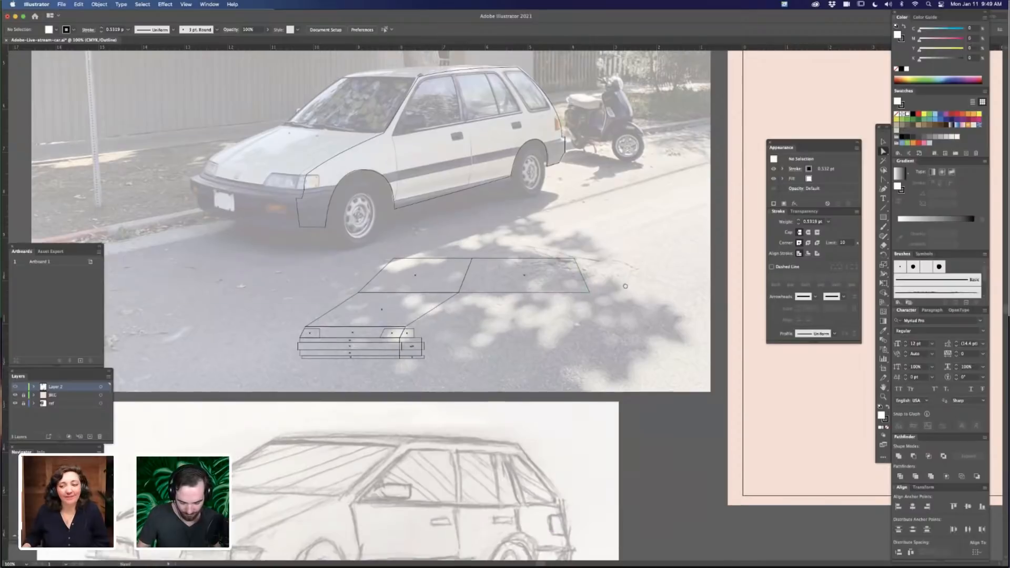
scroll(625, 287, up, 1)
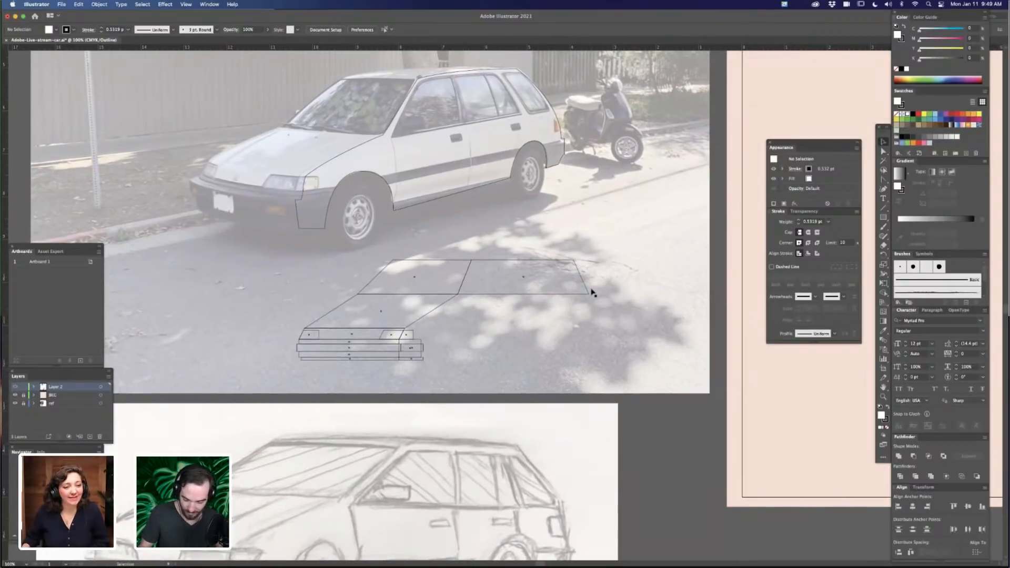
key(a)
drag(588, 293, 568, 262)
click(608, 295)
key(v)
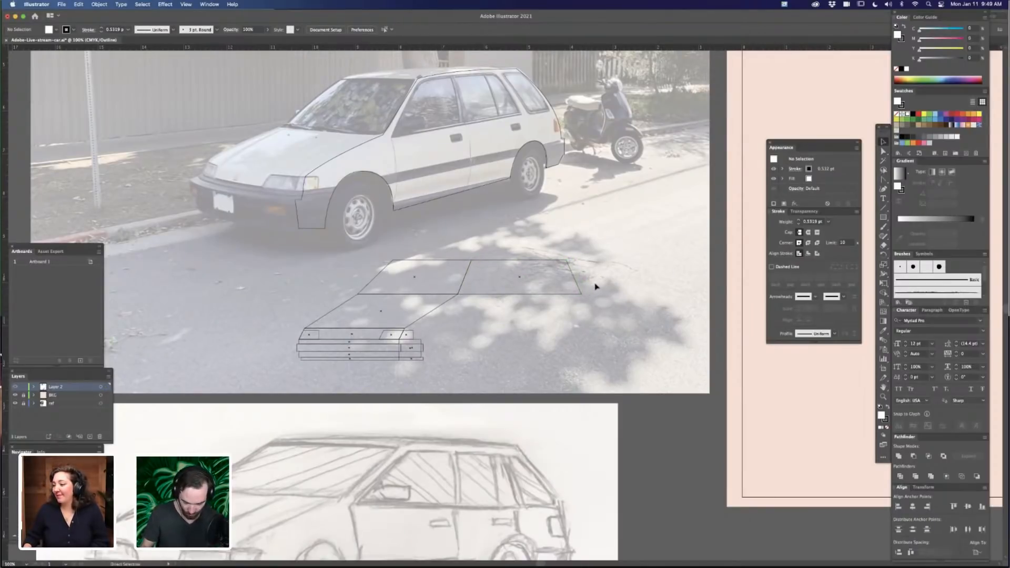
Examine the side-window panel's upper rear corner and sloped rear edge up close
key(super+minus)
key(super+plus)
key(super+plus)
key(super+plus)
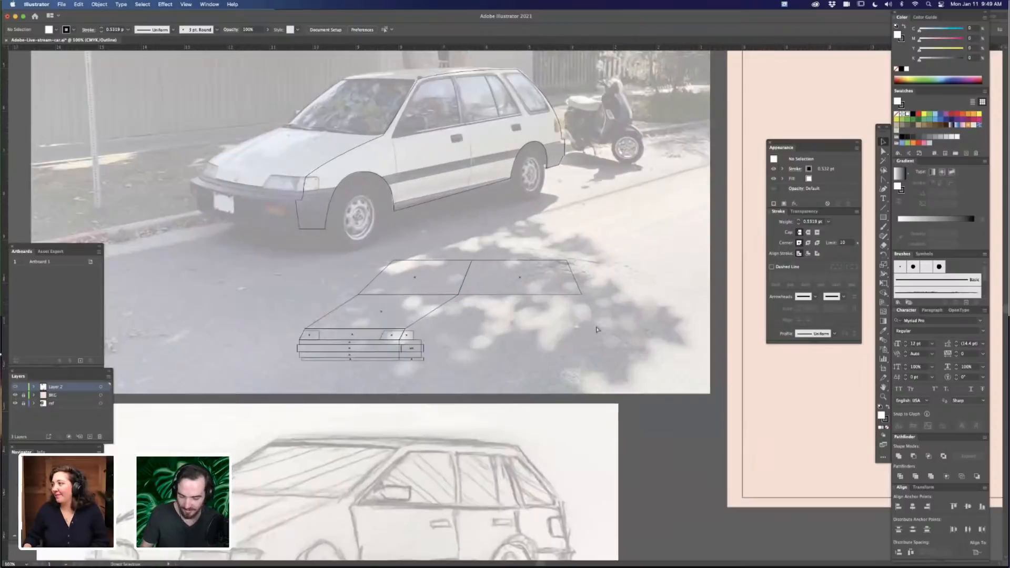
drag(650, 340, 594, 346)
key(a)
click(569, 228)
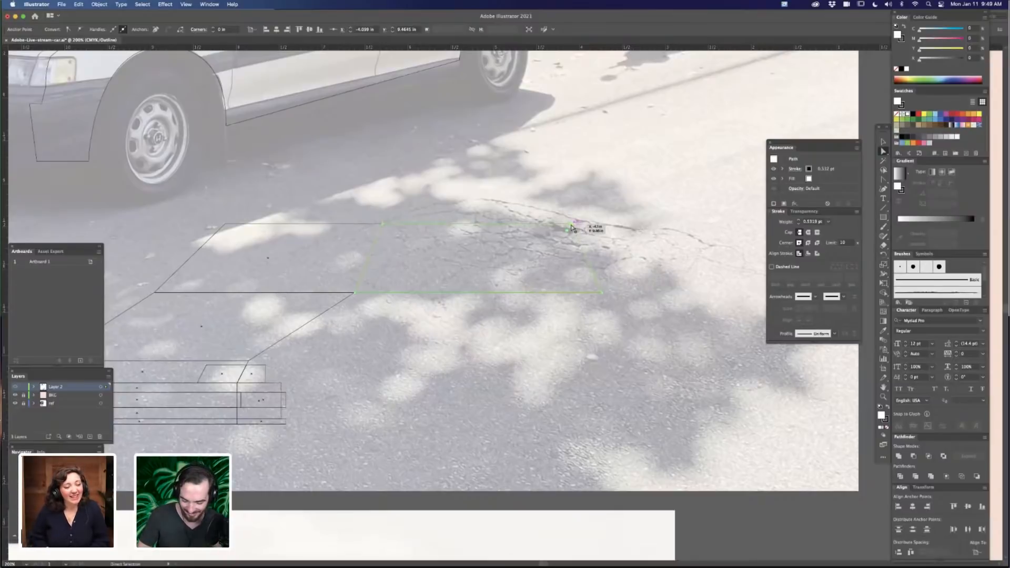
click(611, 244)
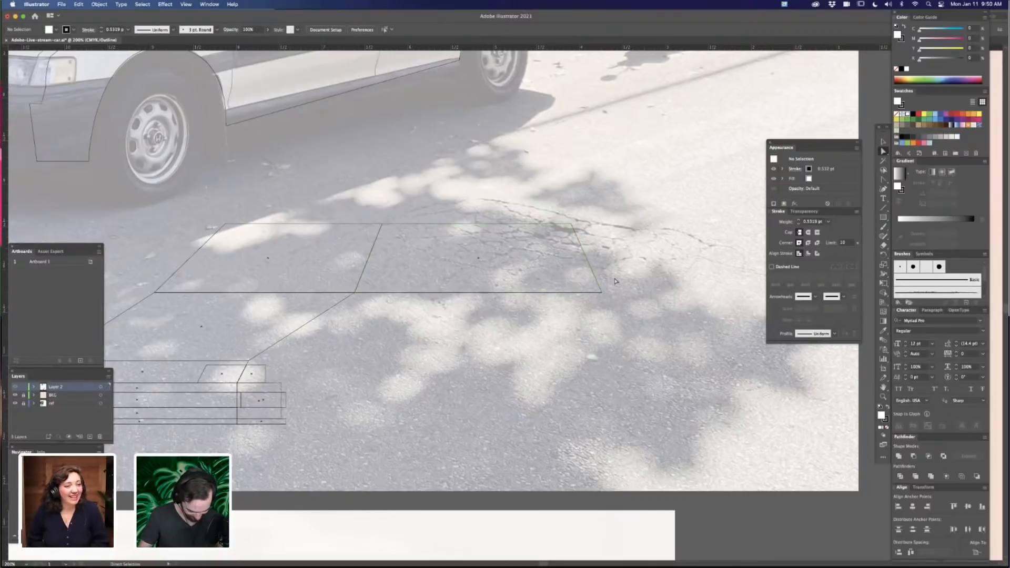
key(super+minus)
key(super+minus)
Copy the side-window panel and collapse it into a narrow slanted panel along its sloped rear edge
key(v)
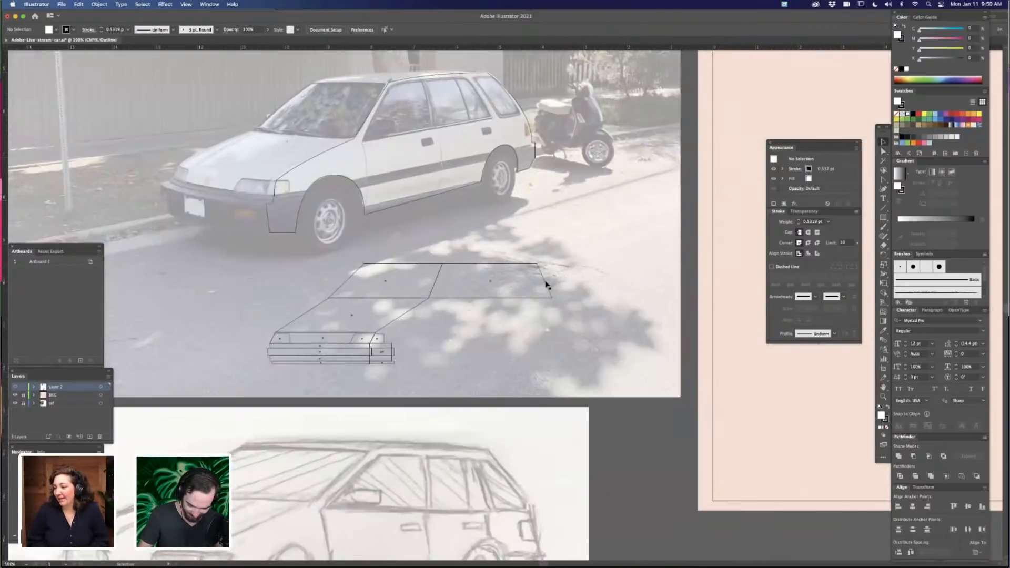
click(547, 284)
key(a)
click(442, 265)
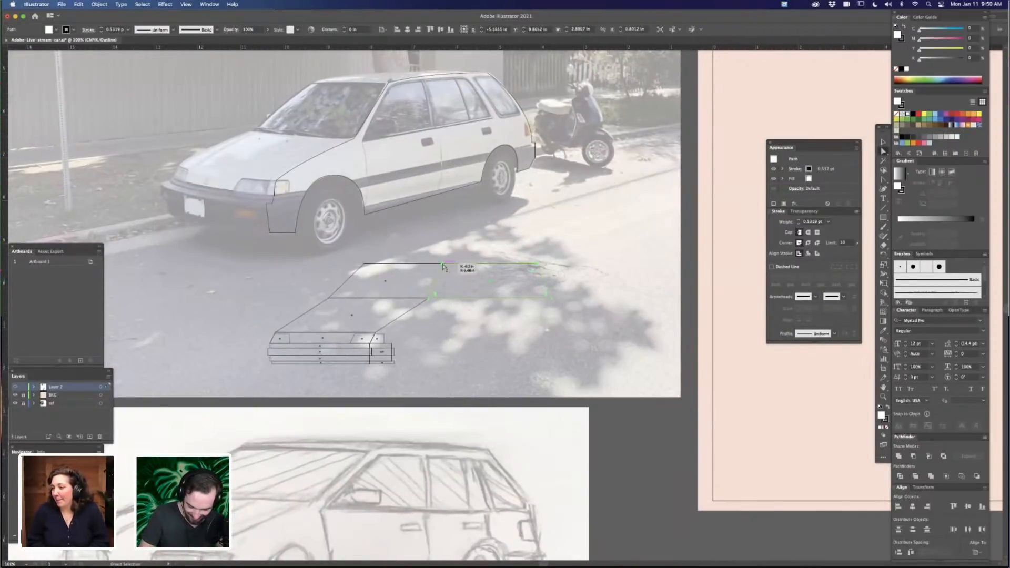
drag(443, 265, 556, 268)
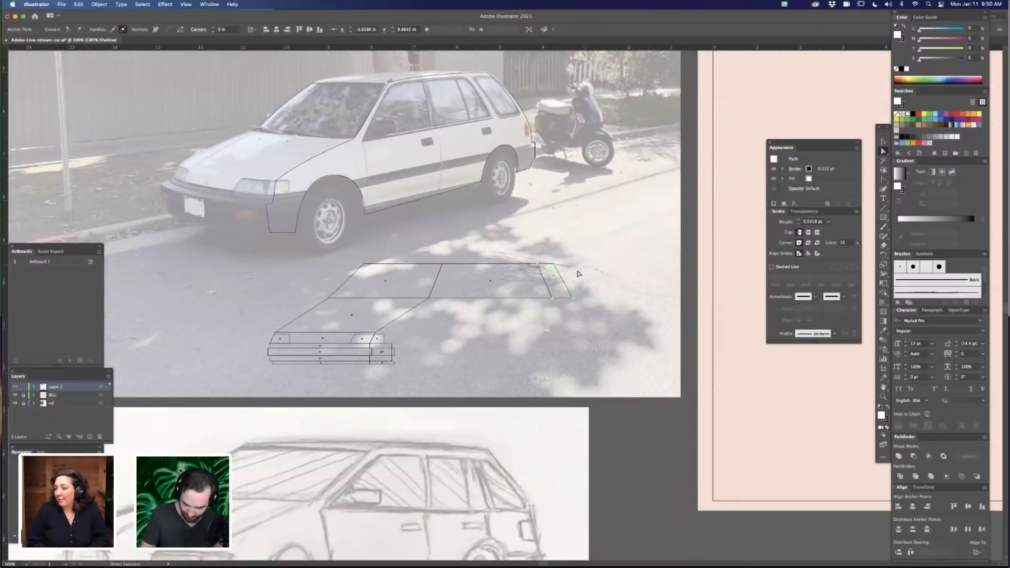
key(v)
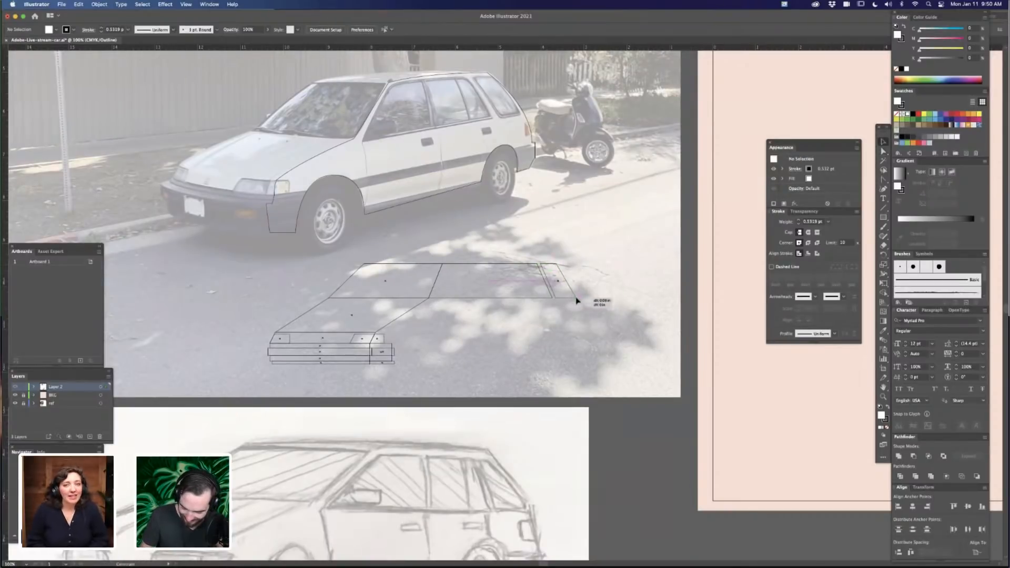
Nudge the narrow slanted rear window panel slightly forward toward the side window's sloped rear edge
click(578, 298)
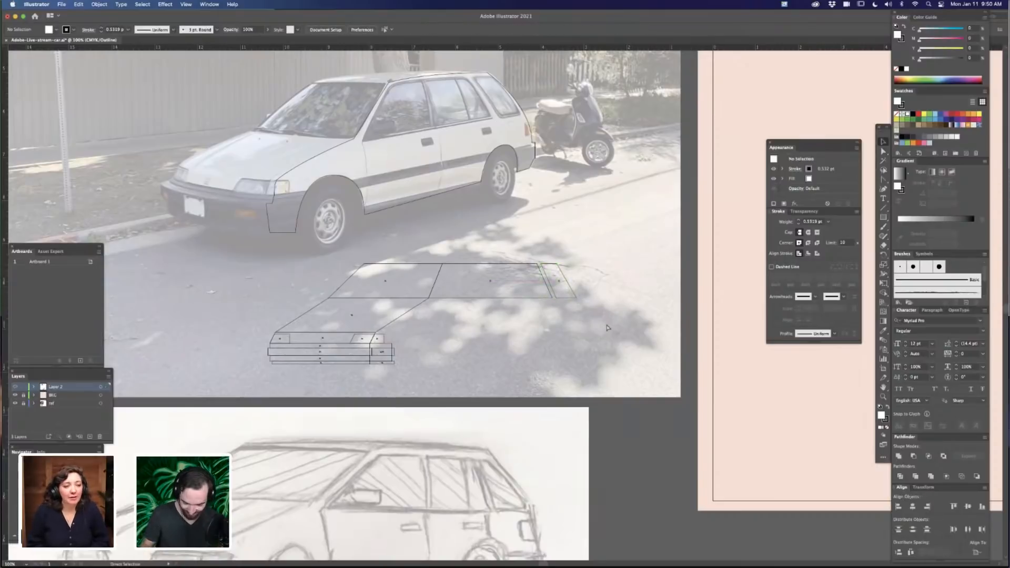
key(super+equal)
drag(628, 369, 602, 387)
drag(638, 305, 611, 325)
key(Left)
key(Left)
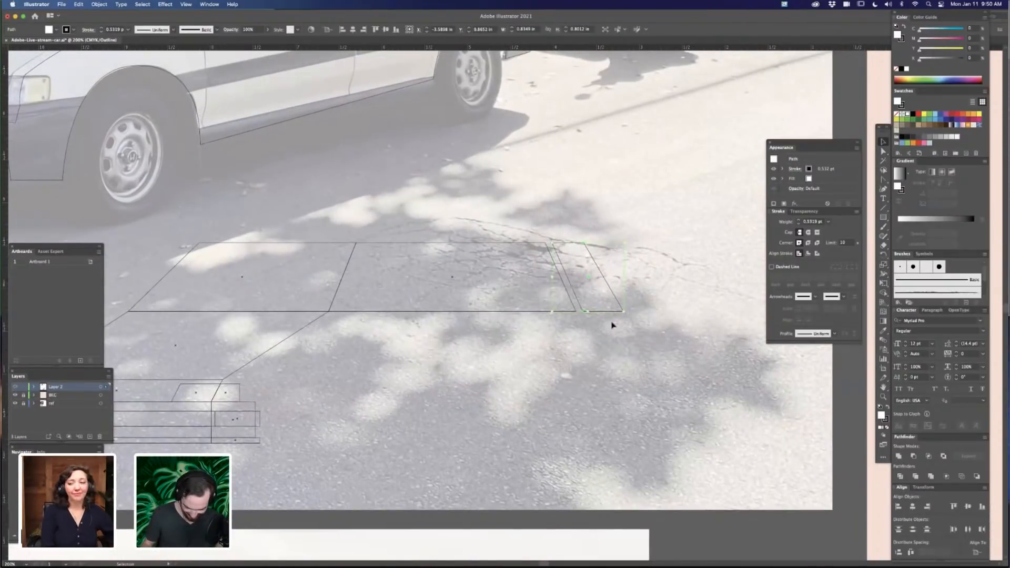
click(617, 361)
key(super+minus)
key(super+minus)
key(super+minus)
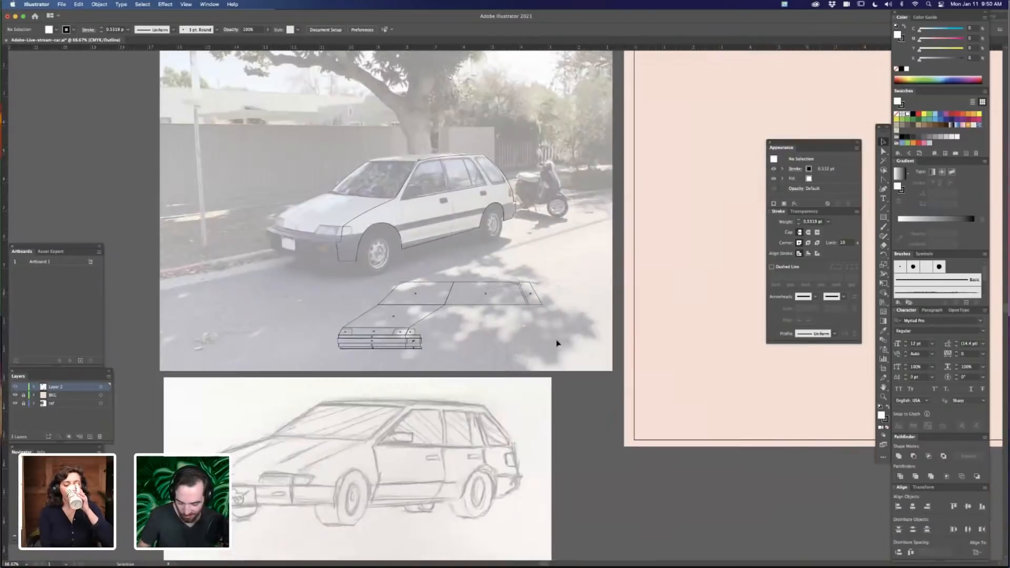
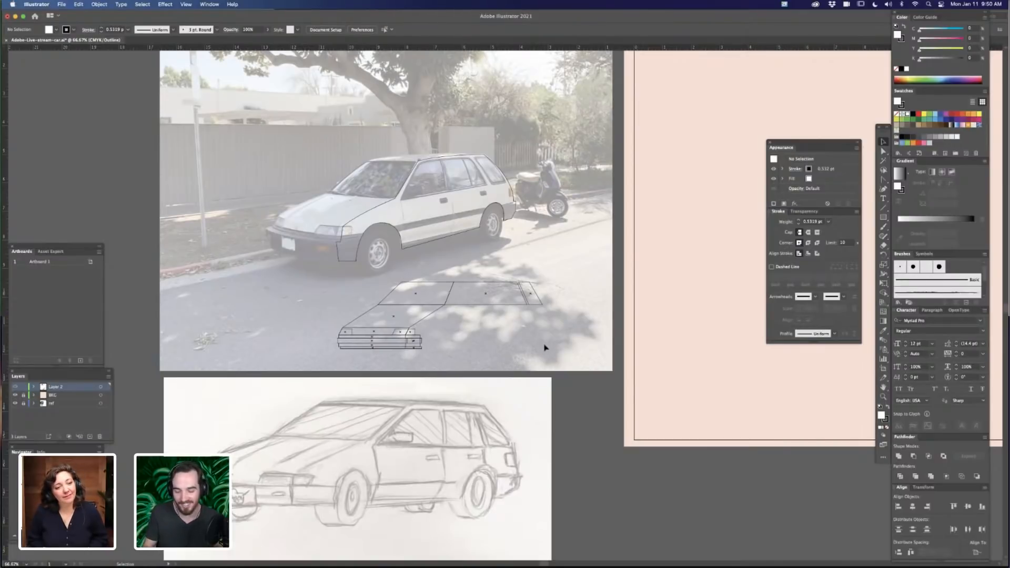
Nudge the side window and the narrow rear panel backward together, leaving a slim gap behind the windshield
key(super+equal)
key(super+equal)
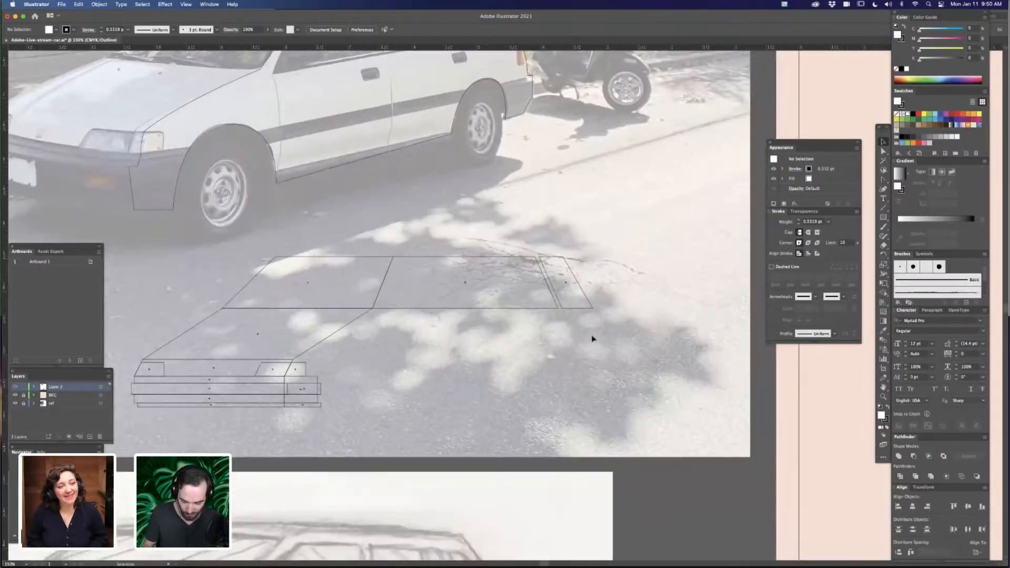
click(540, 321)
key(Right)
key(Right)
key(Right)
key(Right)
key(Right)
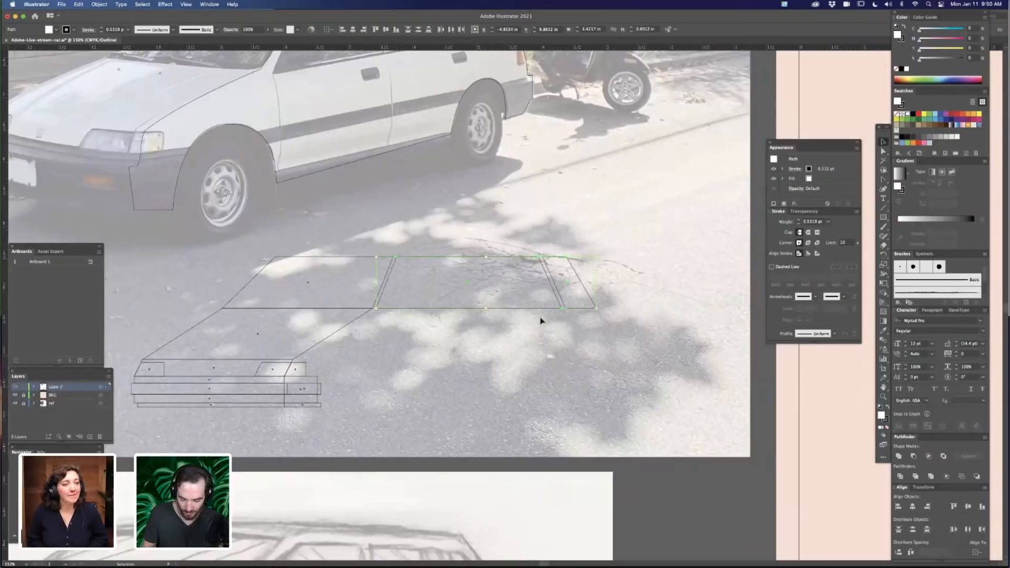
click(542, 357)
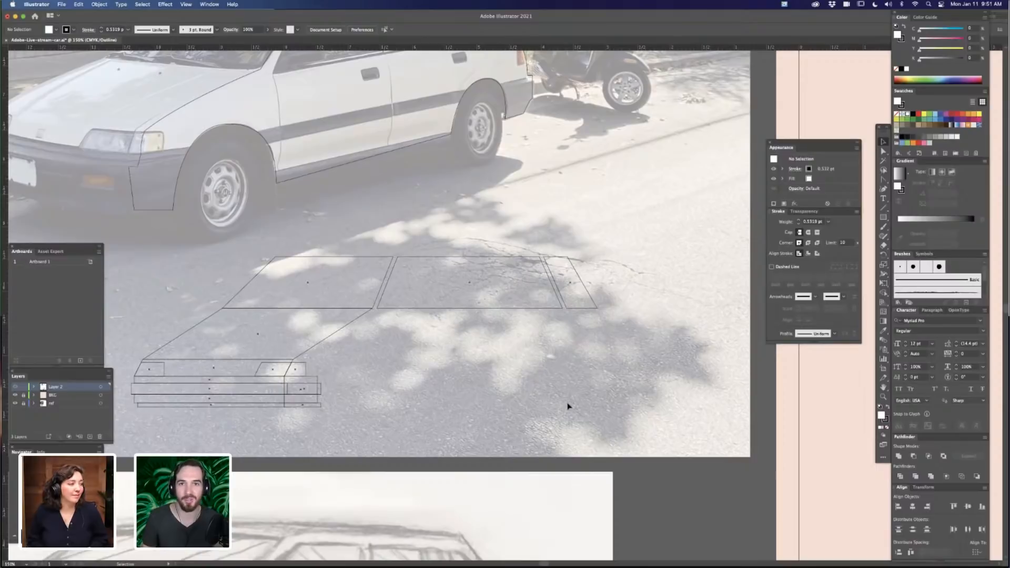
Copy the side window slightly forward and cut the overlapping shapes into a slanted strip about 0.49 in wide along its rear edge
drag(545, 370, 597, 353)
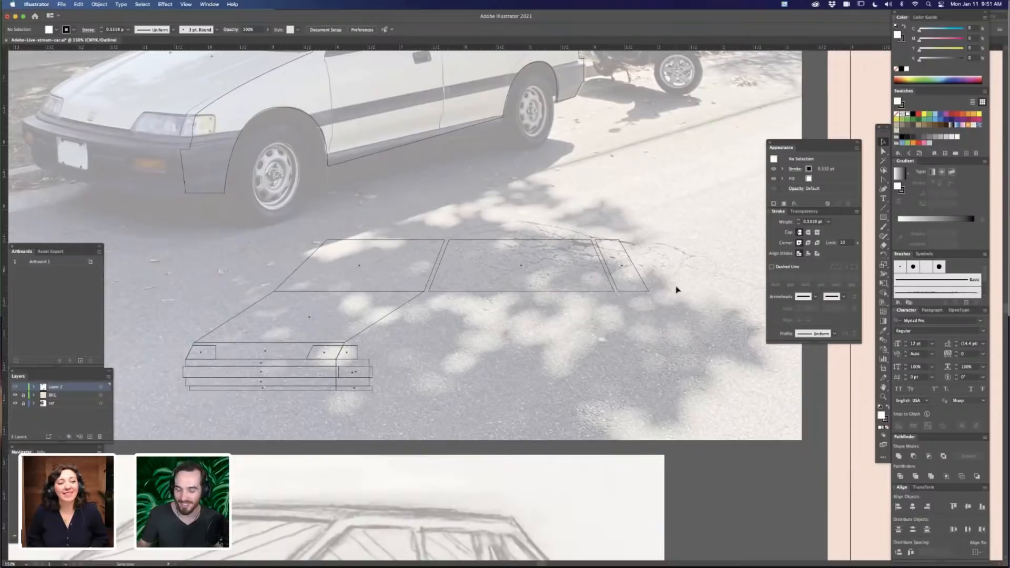
key(space)
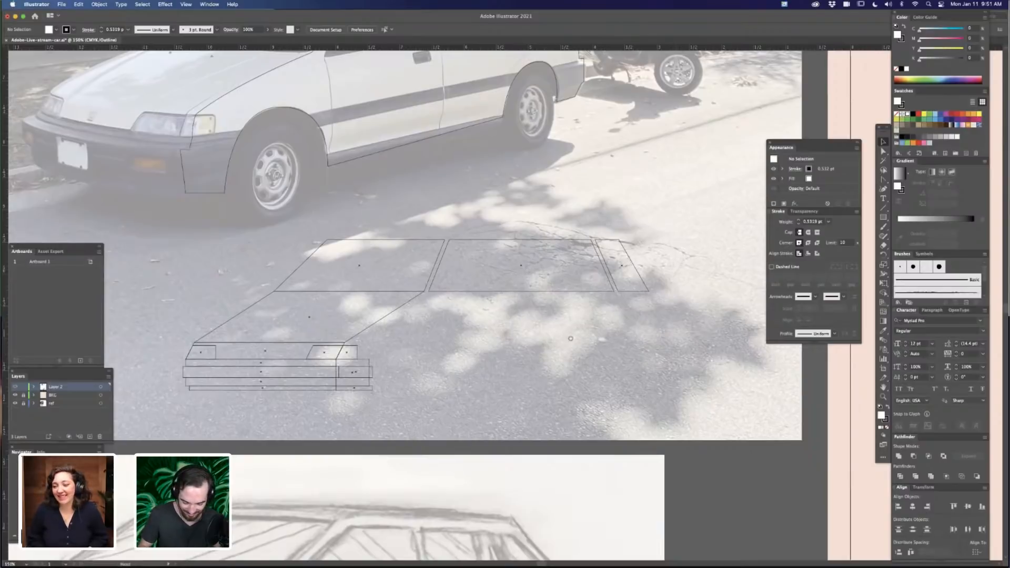
drag(570, 338, 625, 325)
drag(574, 357, 536, 444)
key(super+minus)
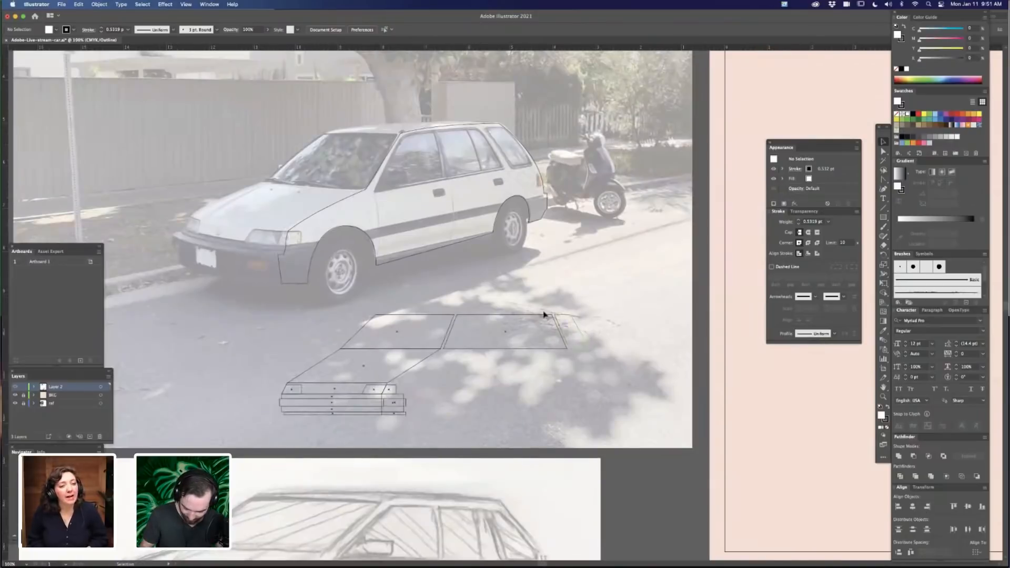
drag(544, 318, 582, 324)
key(z)
shift+click(582, 324)
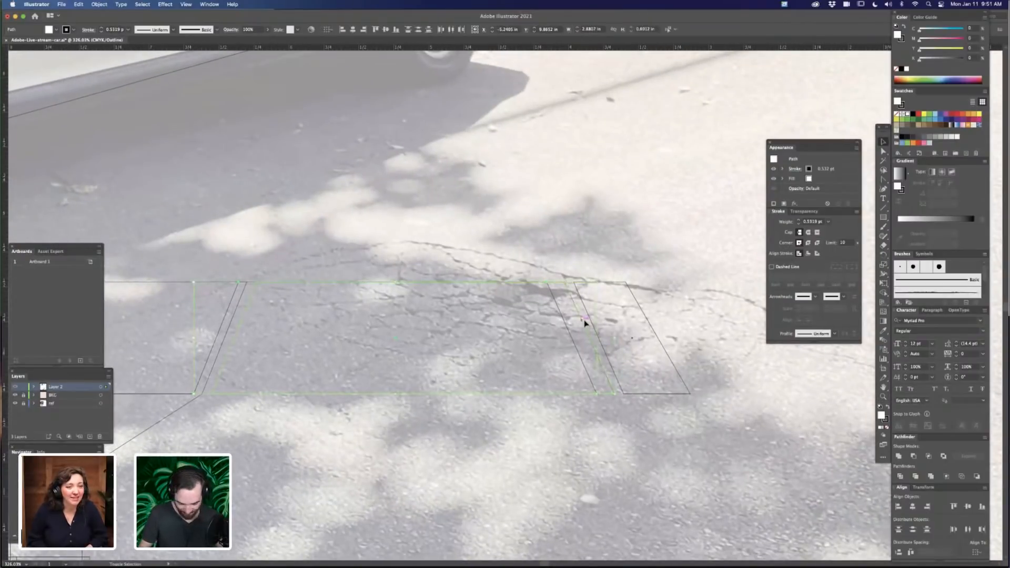
key(shift+m)
key(a)
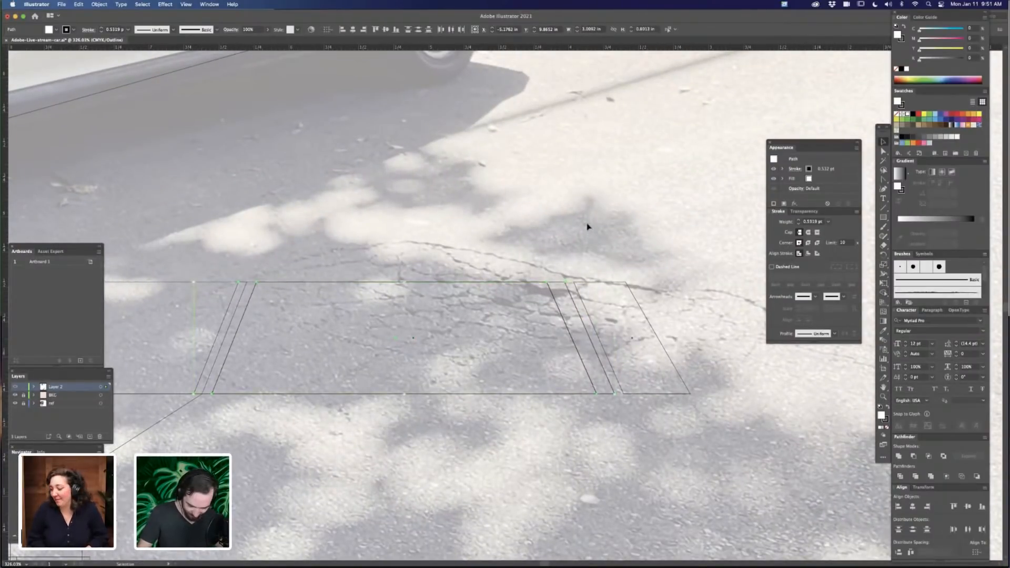
click(570, 291)
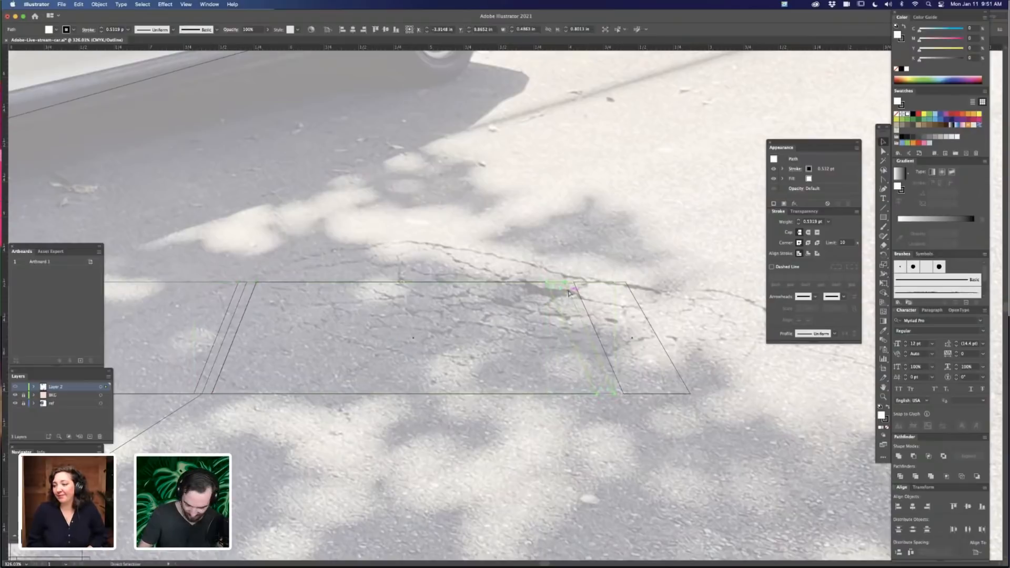
Keep only the slanted strip from the cut shapes and move it forward to the middle of the side window
key(super+z)
click(578, 239)
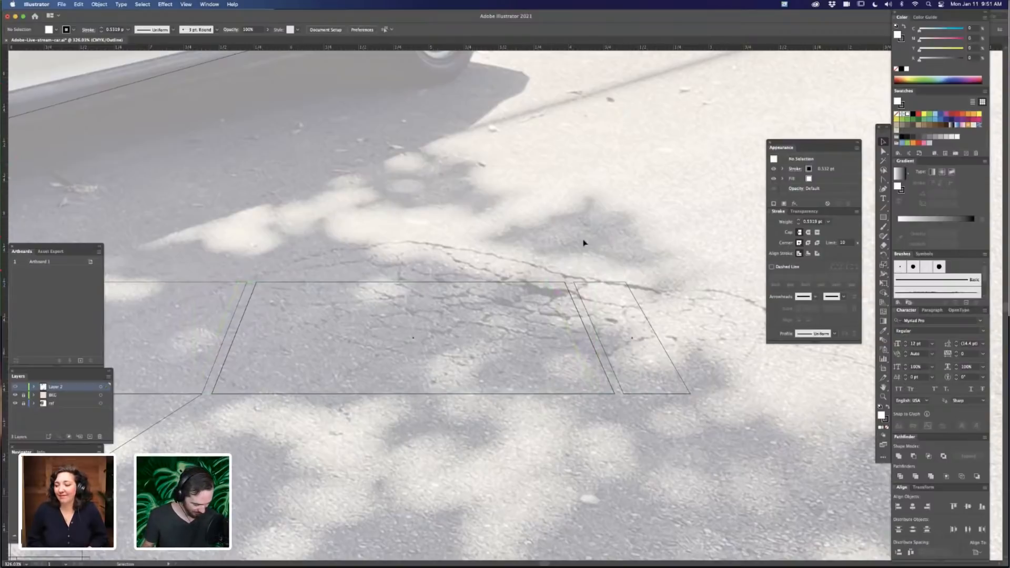
key(super+z)
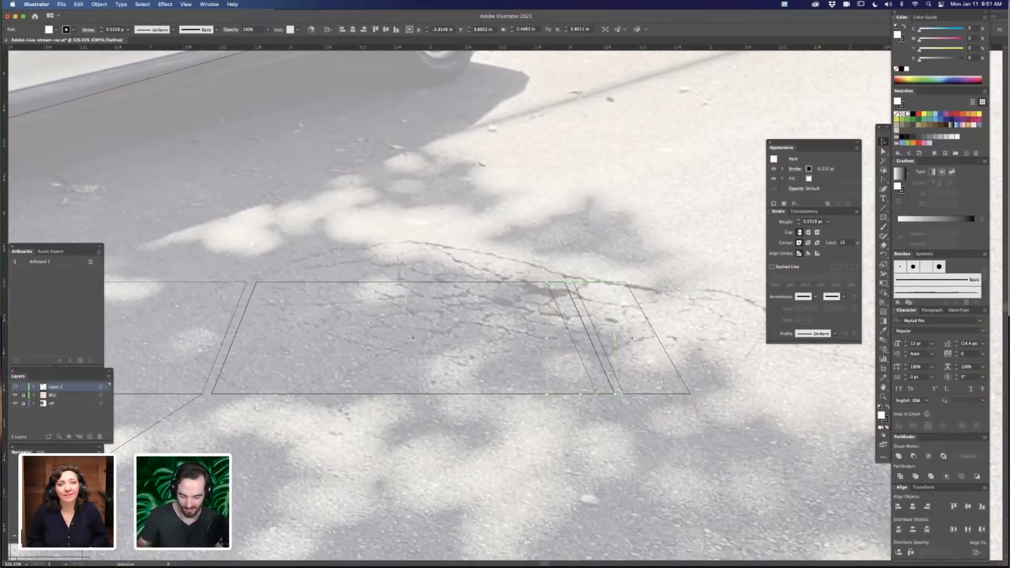
click(544, 234)
key(a)
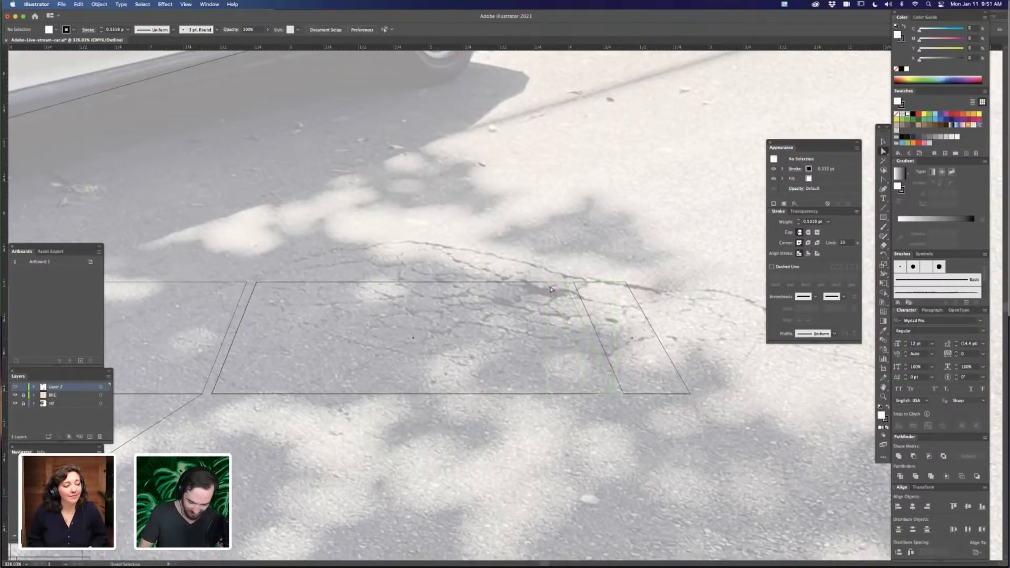
click(549, 285)
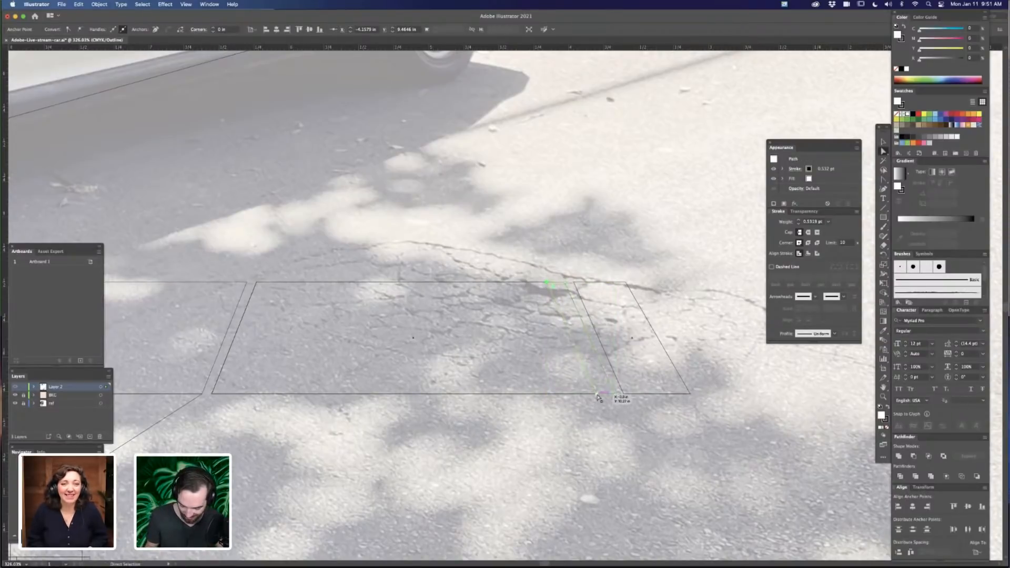
click(589, 428)
key(v)
drag(583, 364, 432, 372)
key(super+minus)
key(super+minus)
key(super+minus)
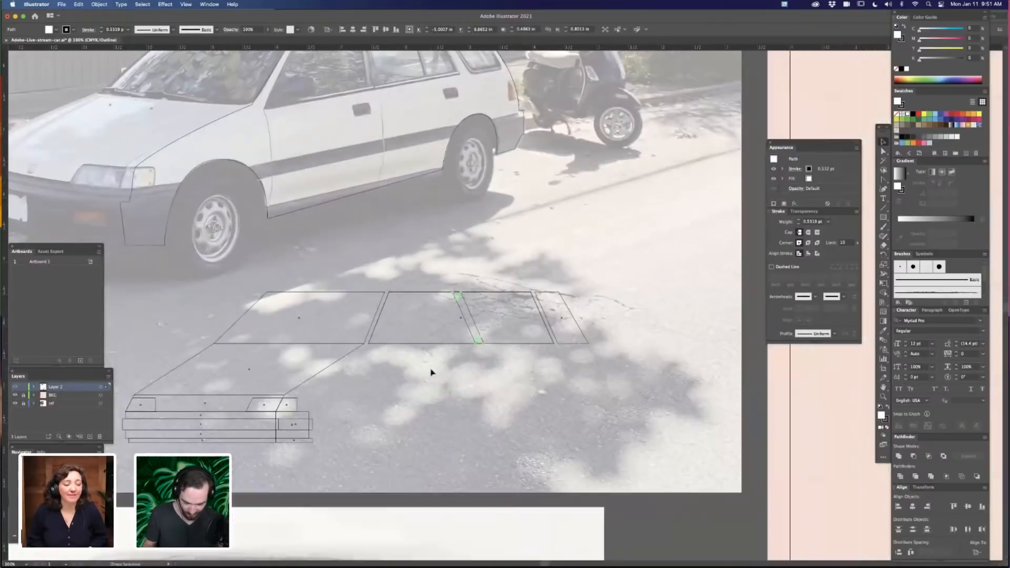
Shift the strip's upper end backward so the divider stands more upright than the window's rear edge
key(a)
drag(459, 292, 476, 294)
click(574, 249)
Examine the side windows and divider strip against the reference photo and the pencil sketch
key(super+minus)
key(super+minus)
key(super+minus)
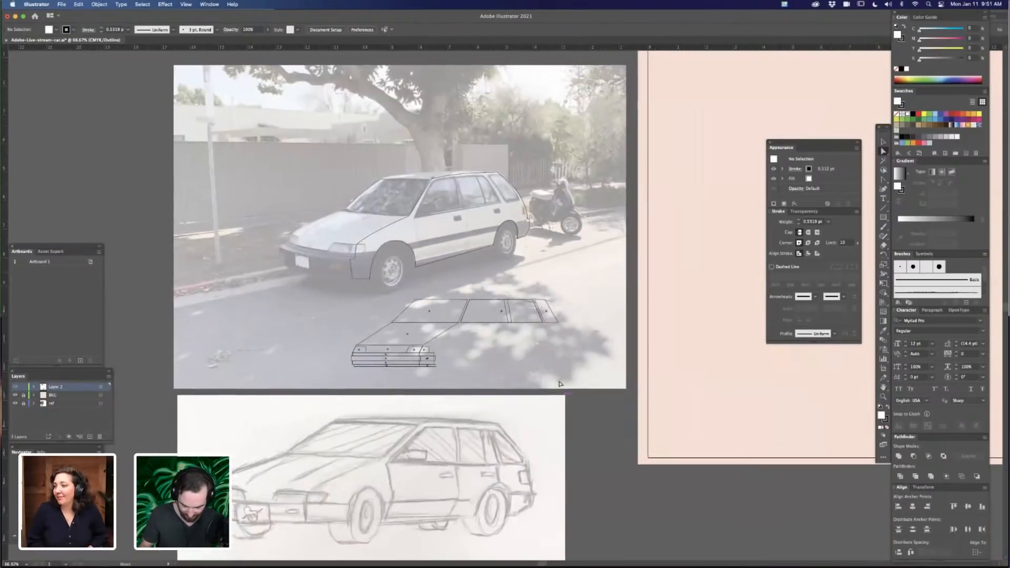
key(super+plus)
drag(539, 390, 589, 396)
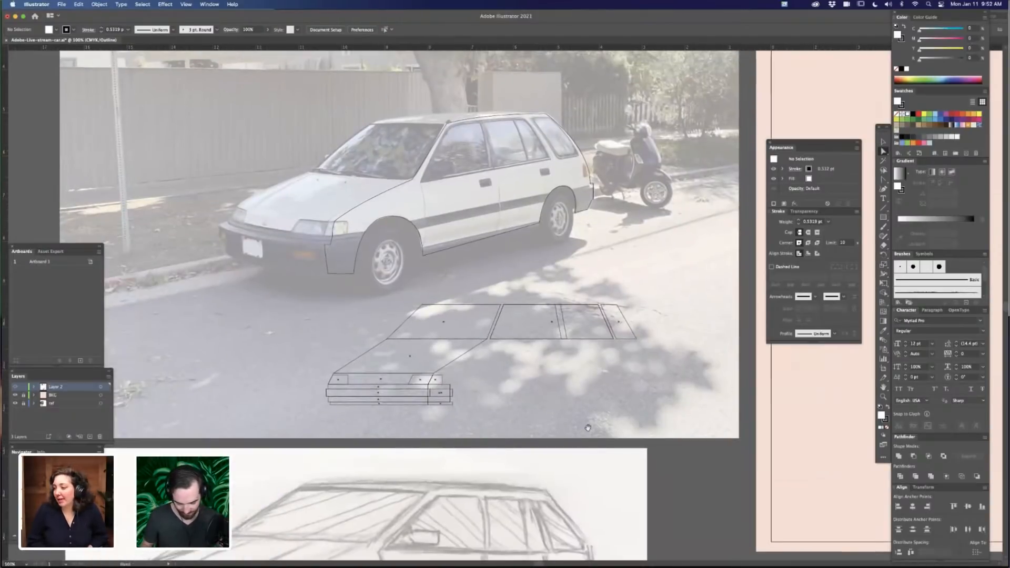
drag(569, 431, 580, 416)
key(v)
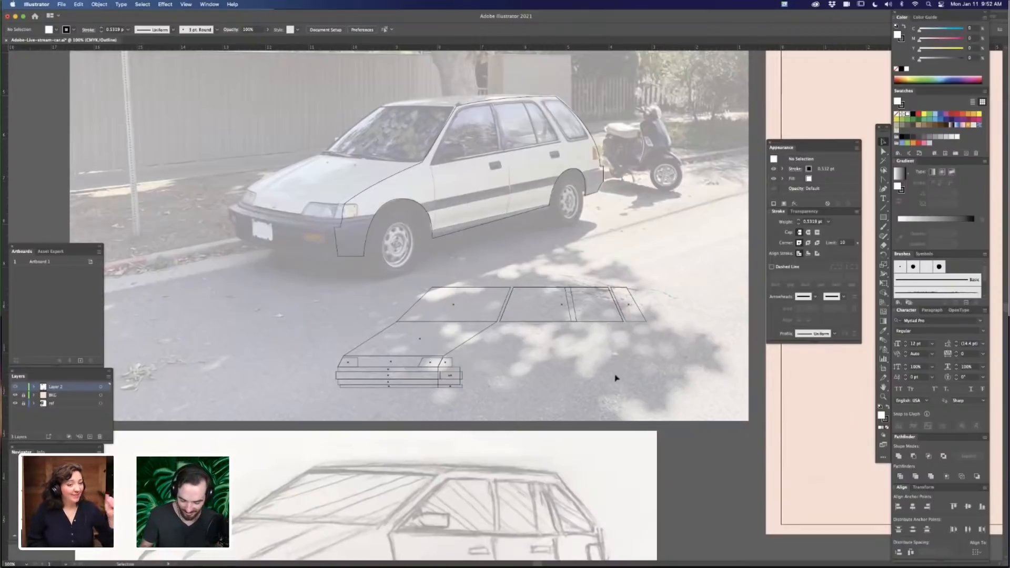
scroll(616, 378, right, 3)
scroll(617, 378, down, 1)
key(super+plus)
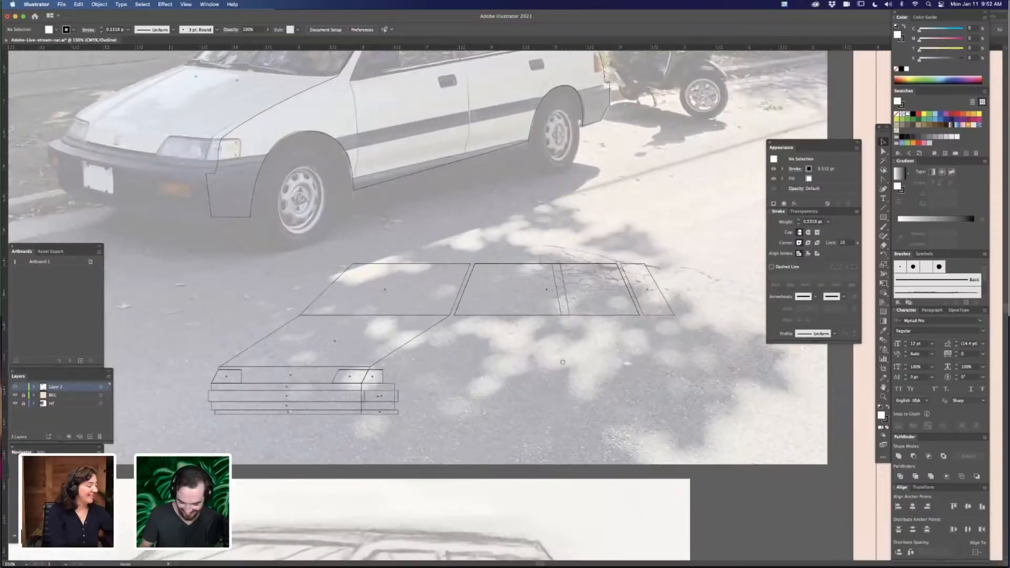
scroll(589, 392, right, 3)
scroll(589, 392, down, 2)
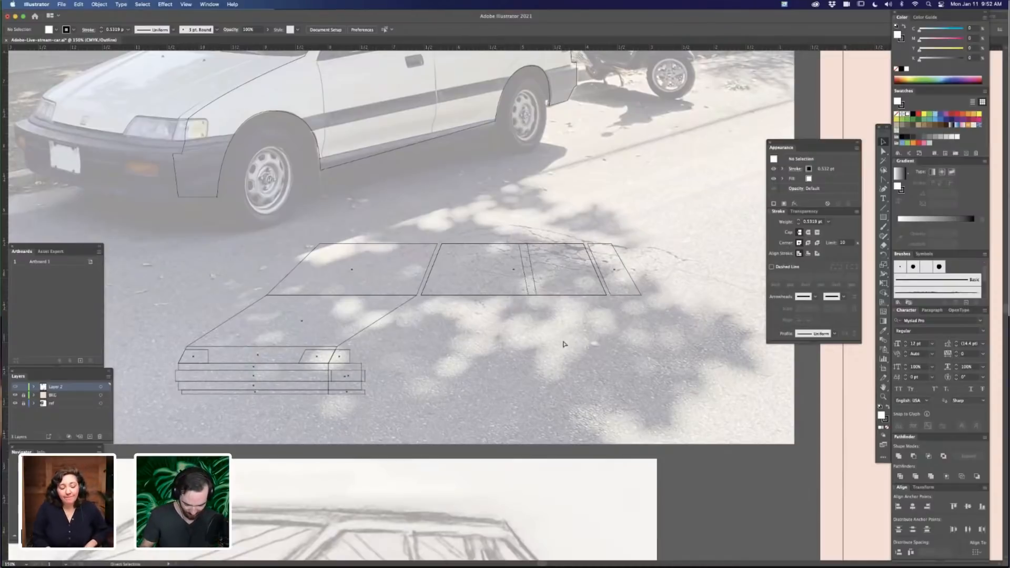
key(super+plus)
drag(485, 374, 630, 369)
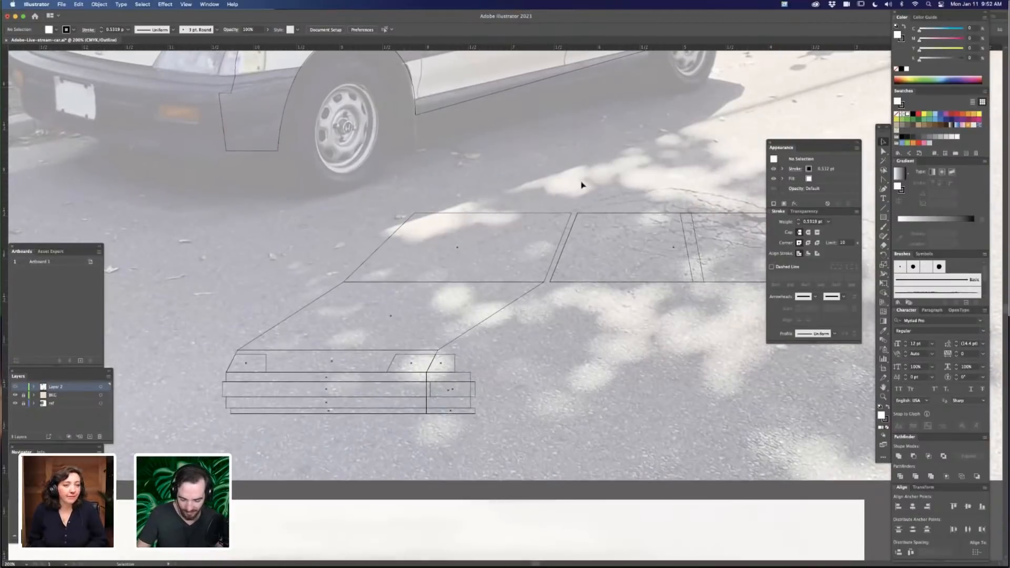
scroll(577, 378, right, 4)
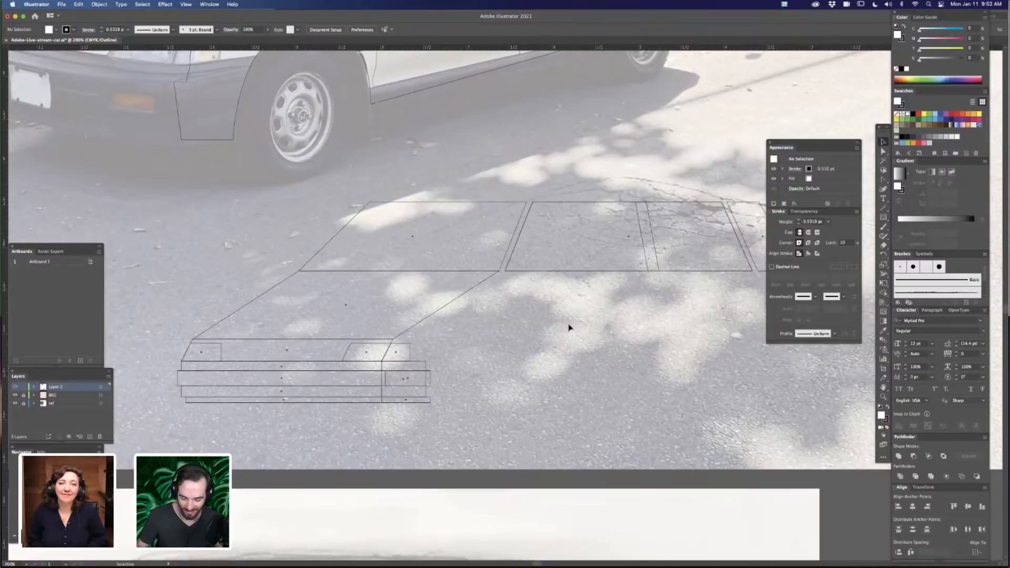
scroll(528, 356, right, 5)
scroll(611, 335, right, 10)
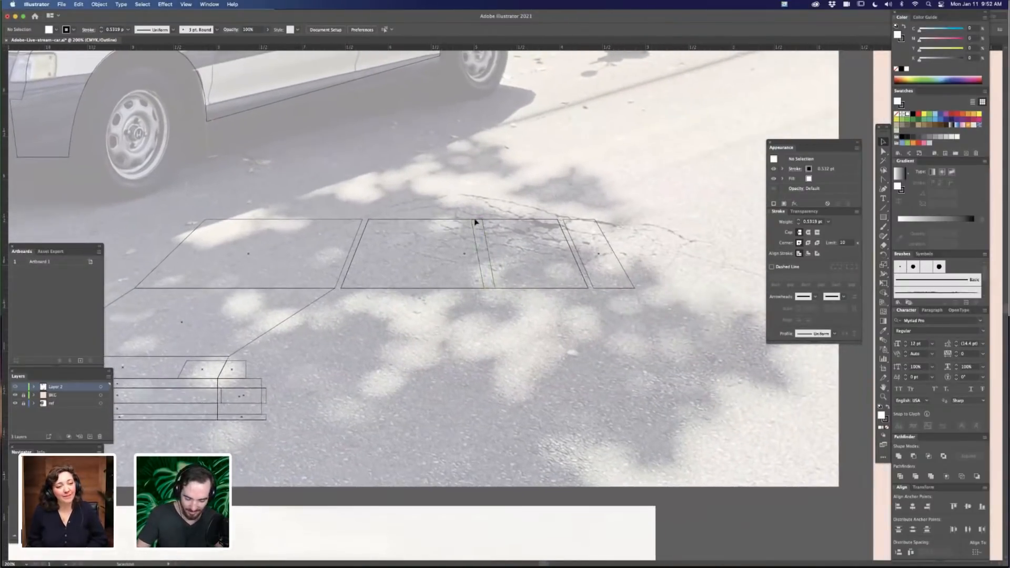
Enlarge the divider strip to about 0.98 in high so it overhangs the side window, and move its front edge backward to narrow it
click(487, 241)
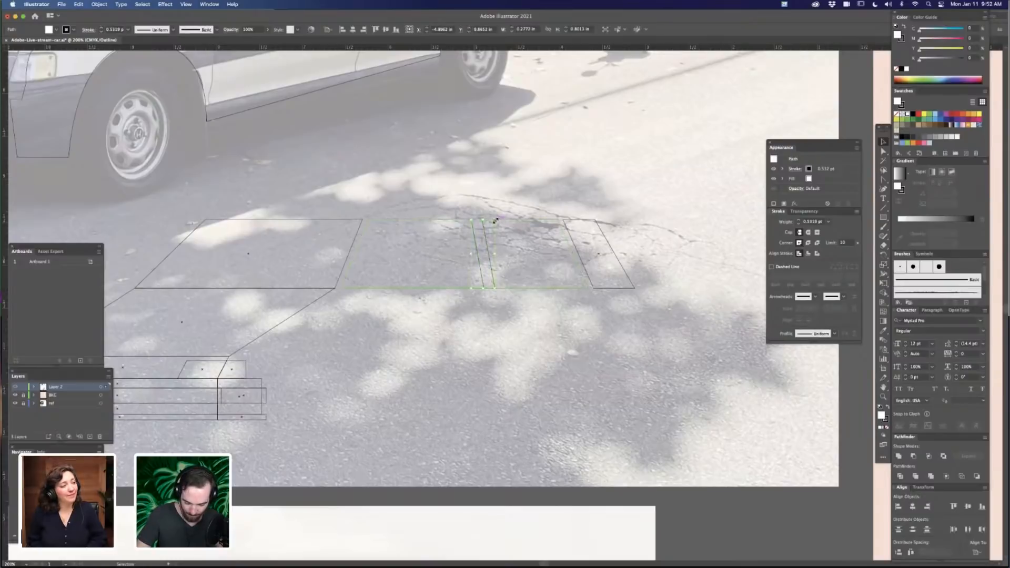
drag(495, 219, 497, 211)
key(a)
click(468, 212)
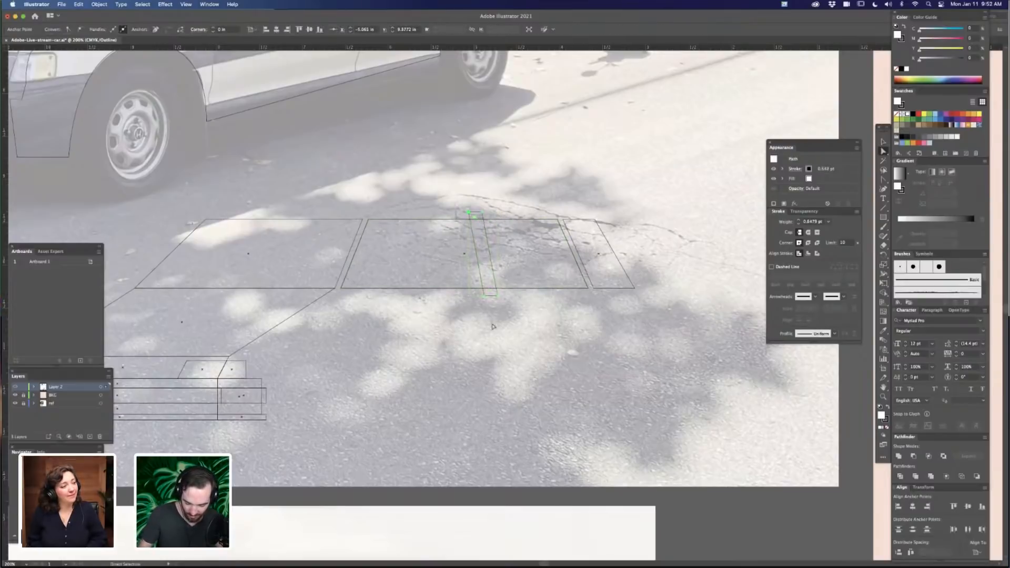
shift+click(485, 297)
key(Right)
key(Right)
key(Right)
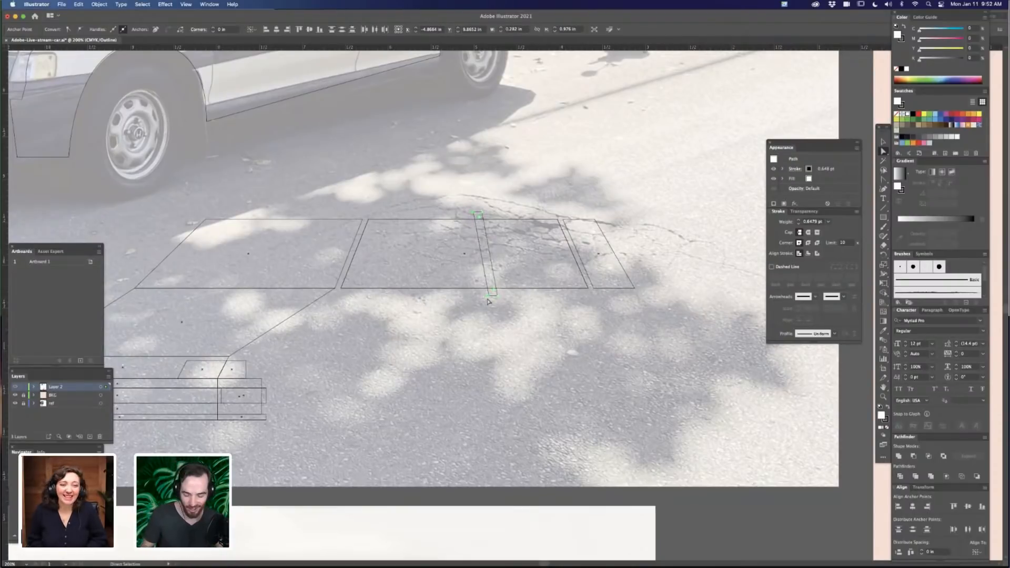
click(509, 318)
key(v)
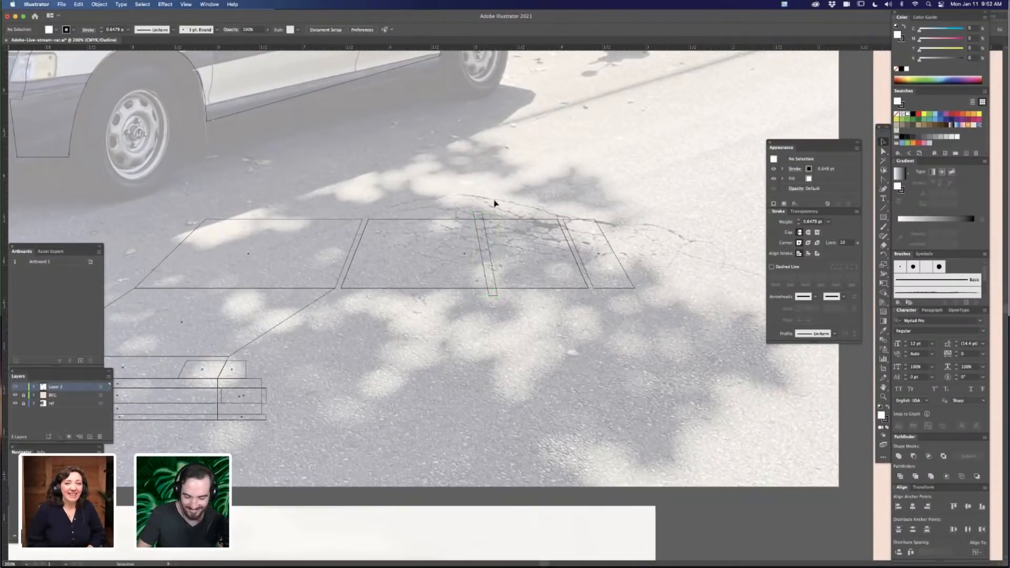
Try to raise the rear points of the side windows and divider strip so the windows slope upward toward the car's rear
drag(474, 408, 581, 392)
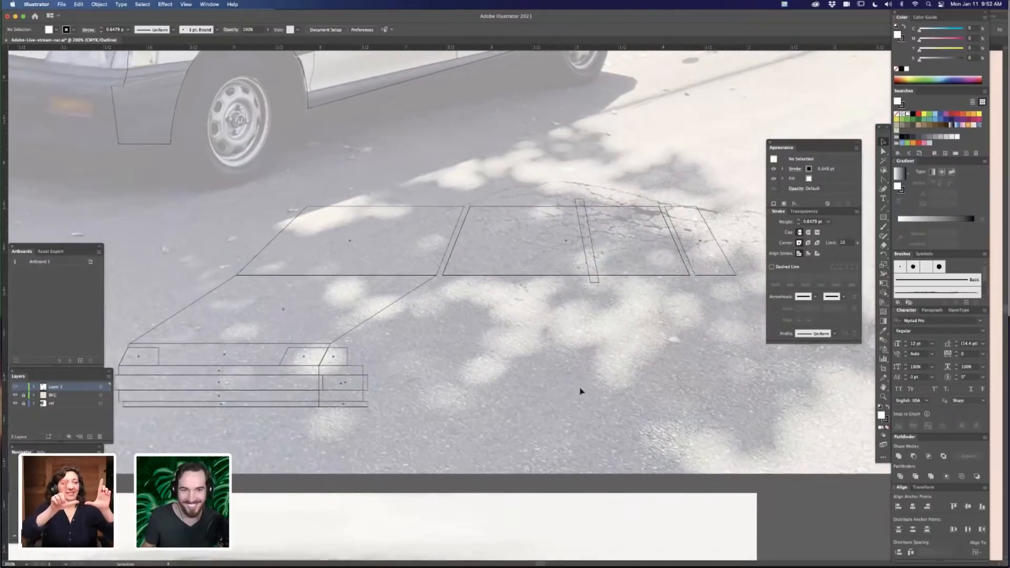
drag(610, 344, 575, 344)
key(super+minus)
key(super+minus)
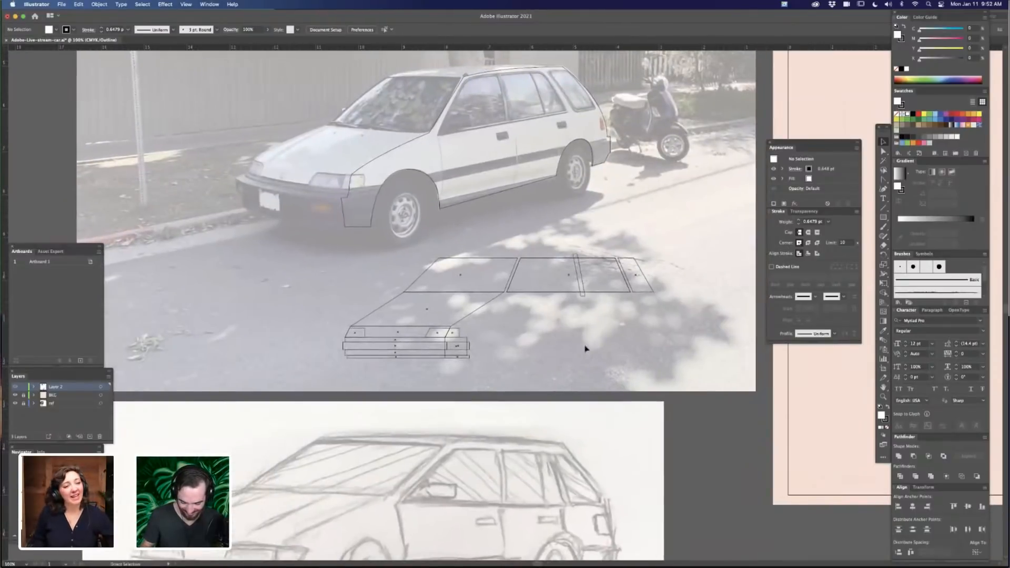
scroll(585, 348, up, 2)
scroll(595, 377, right, 2)
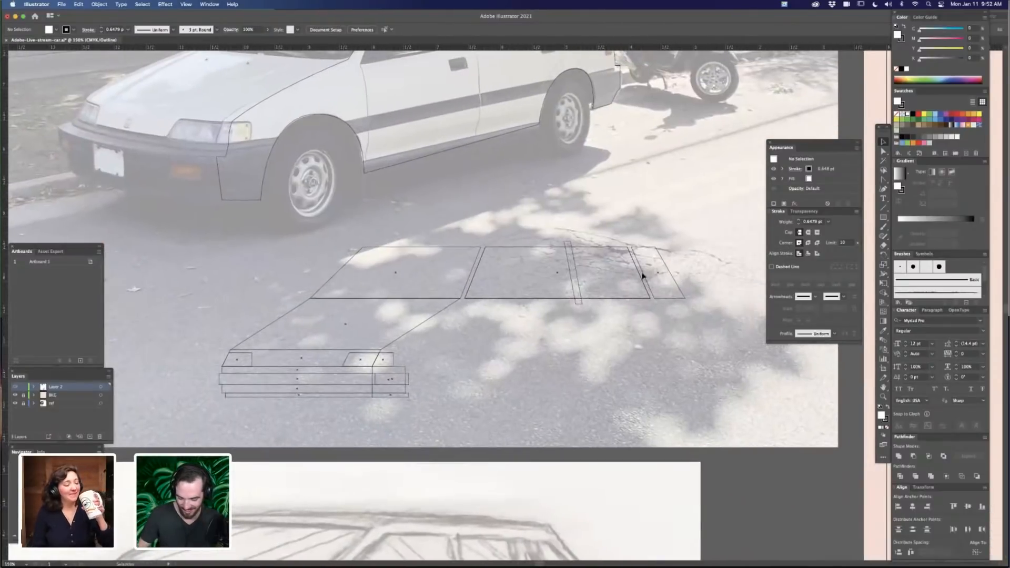
drag(642, 275, 533, 331)
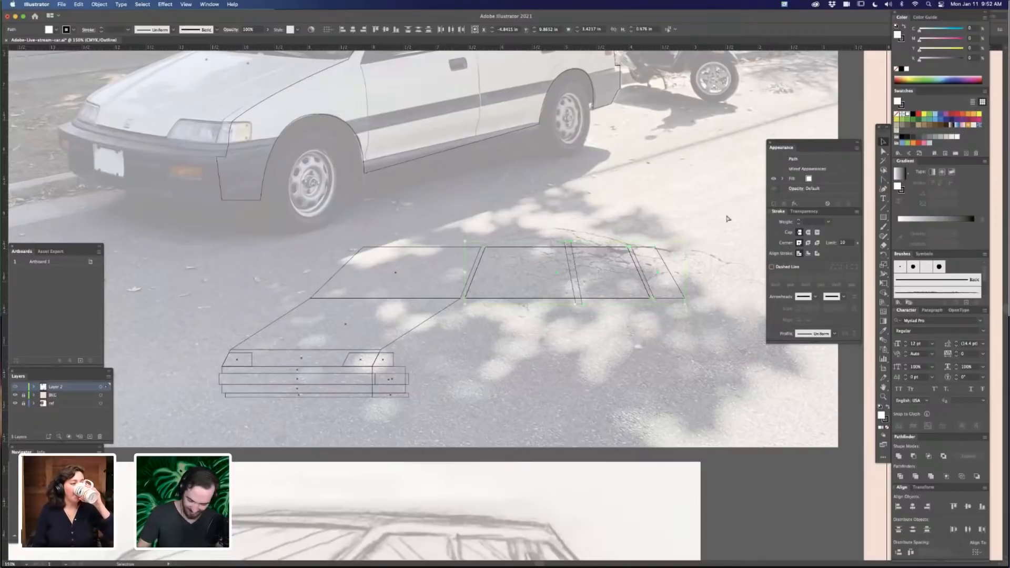
key(a)
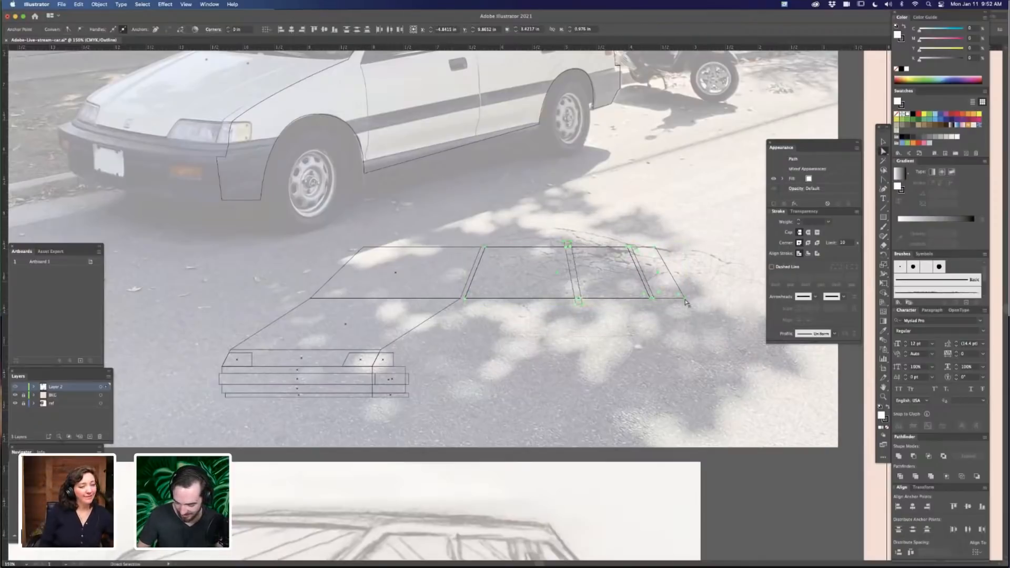
drag(685, 302, 687, 276)
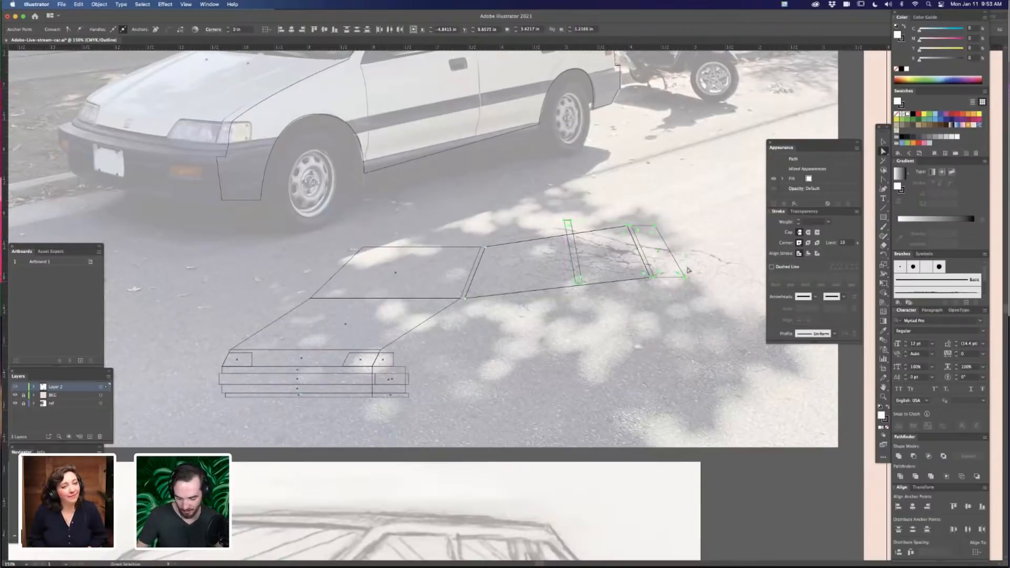
drag(688, 270, 685, 273)
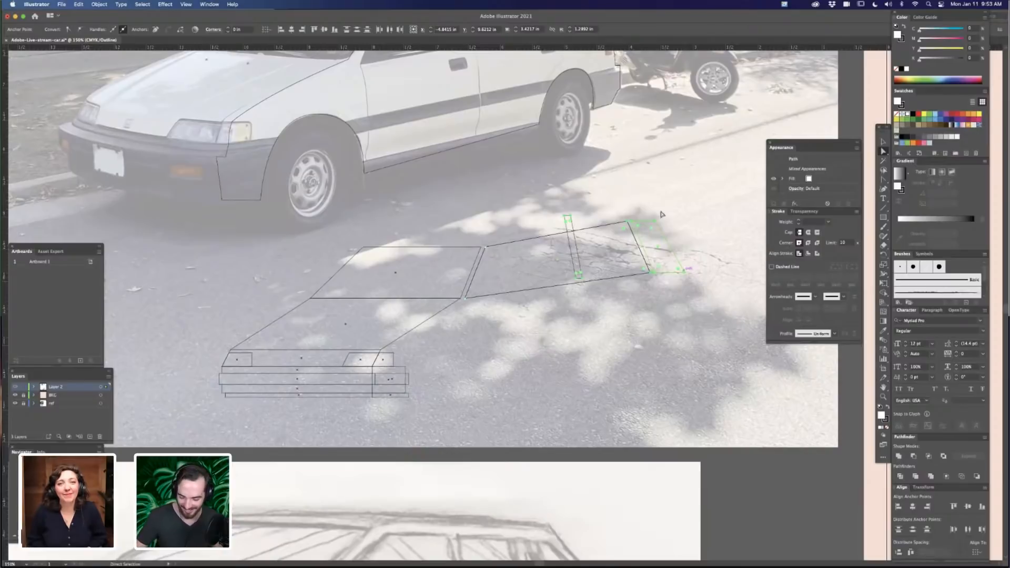
click(665, 351)
key(super+z)
key(super+z)
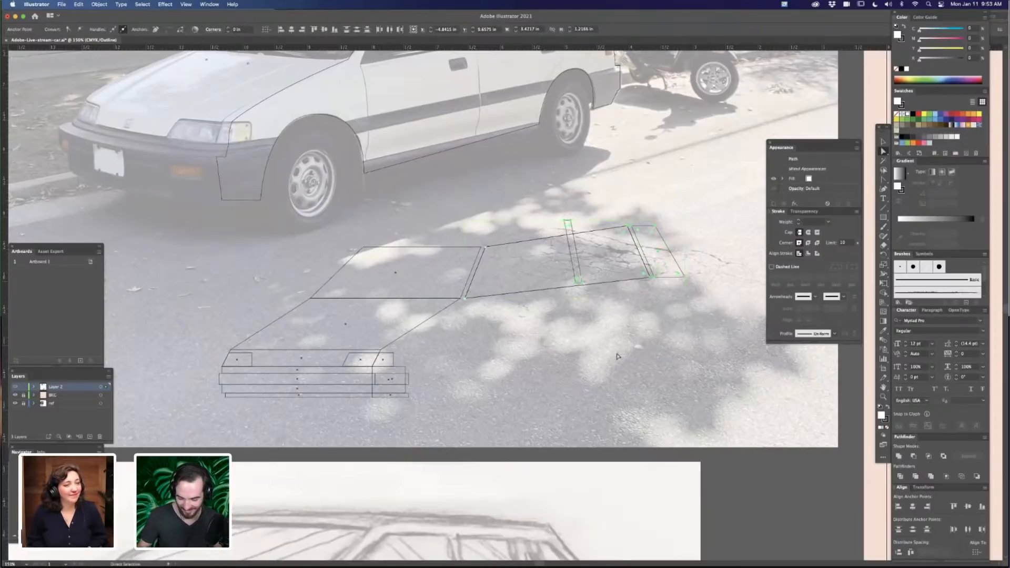
Draw a horizontal ground line about 14.5 in long beneath the car's wheels in the pencil sketch
drag(529, 356, 605, 341)
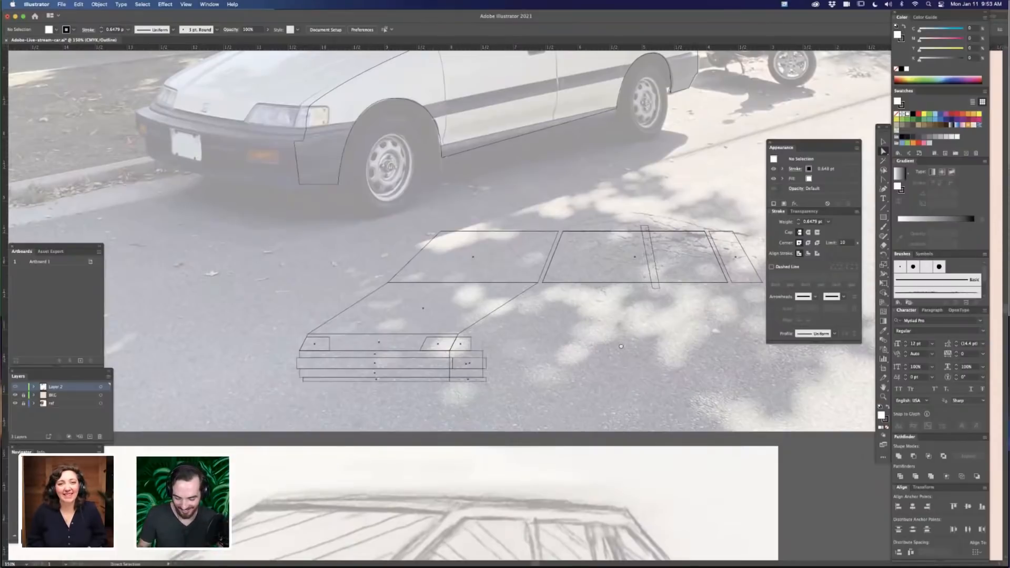
drag(630, 326, 625, 273)
mouse_move(550, 289)
mouse_down()
mouse_move(528, 318)
mouse_move(632, 390)
mouse_move(636, 408)
mouse_move(604, 416)
mouse_move(514, 392)
mouse_up()
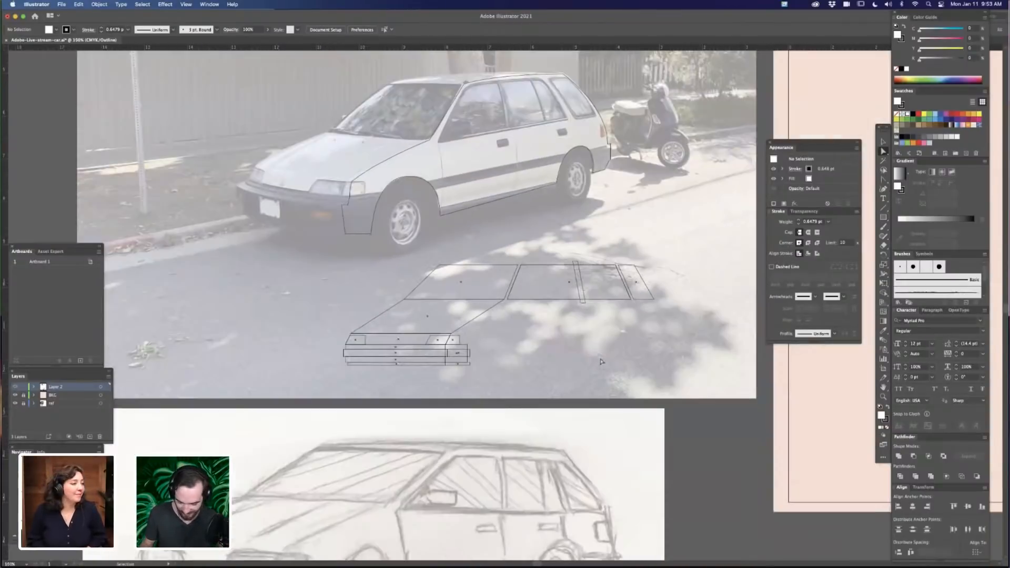
key(super+minus)
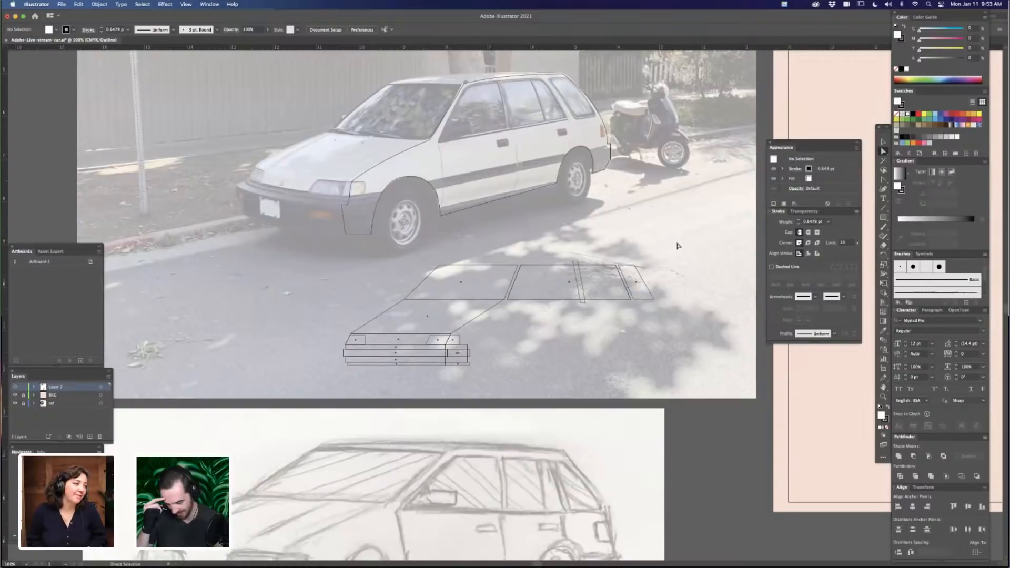
key(super+minus)
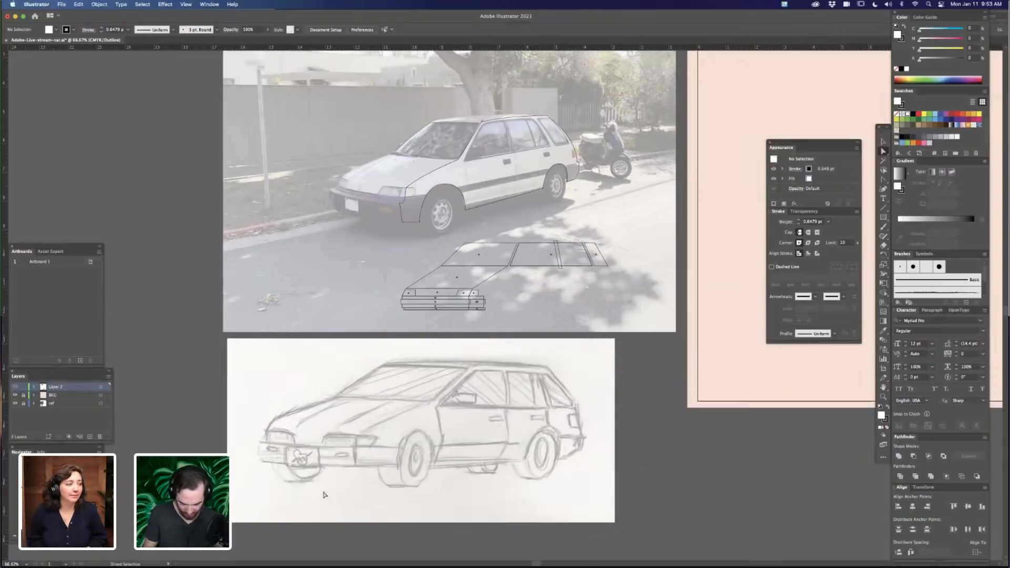
key(backslash)
drag(253, 484, 666, 484)
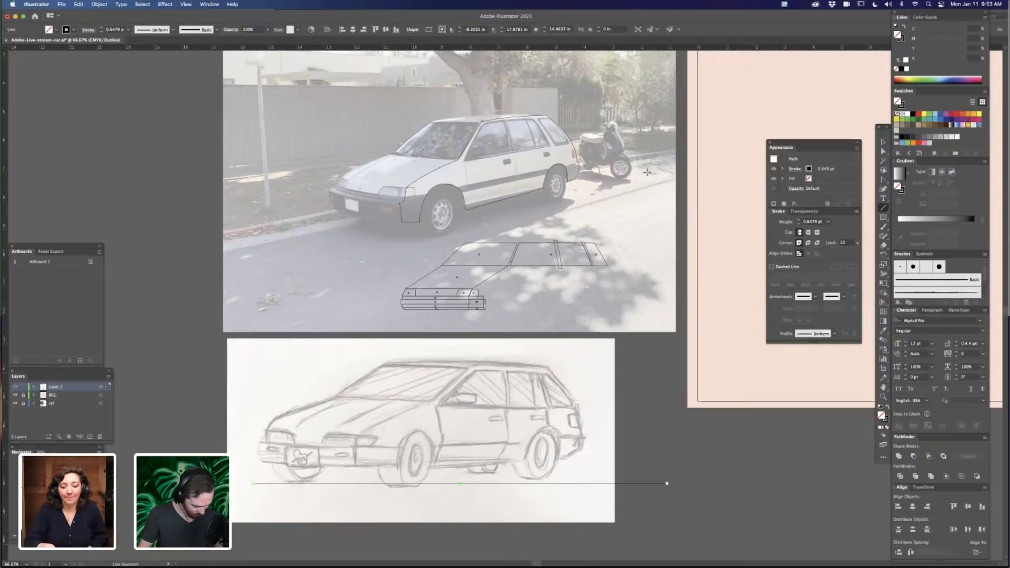
key(v)
click(600, 316)
Move the slanted divider strip out of the side window and place it behind the car's rear
scroll(640, 353, right, 1)
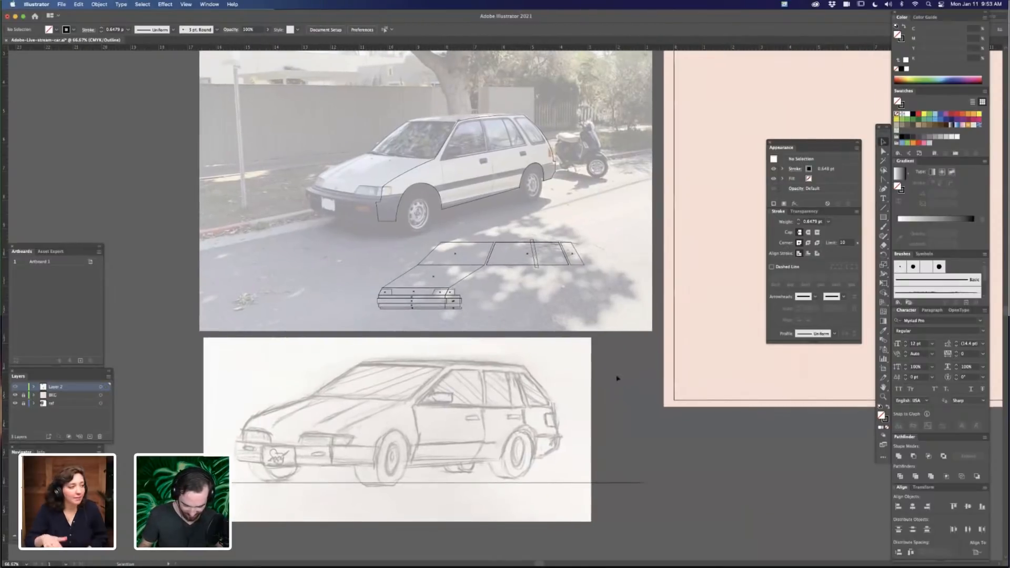
key(super+=)
scroll(593, 338, up, 3)
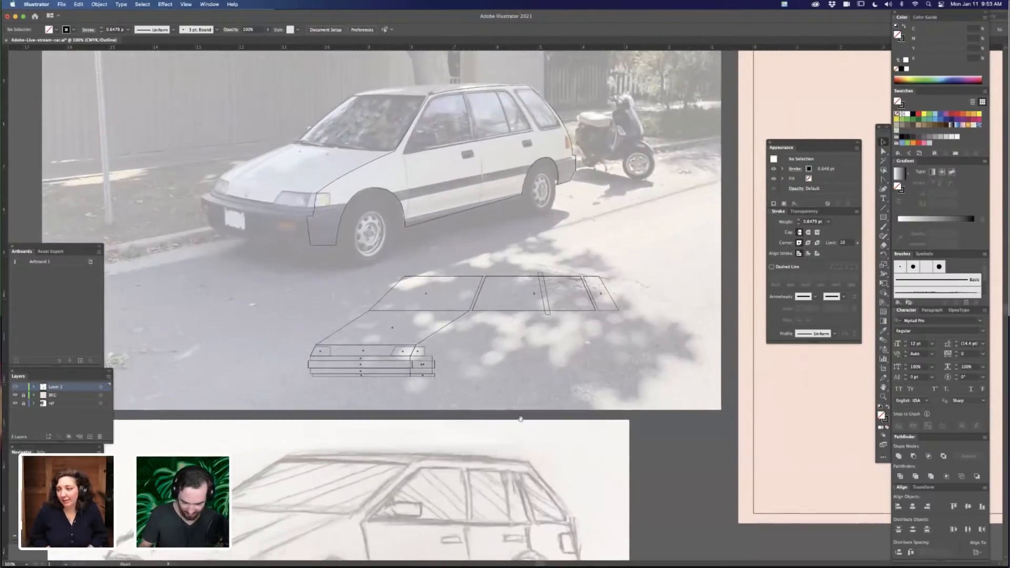
click(552, 290)
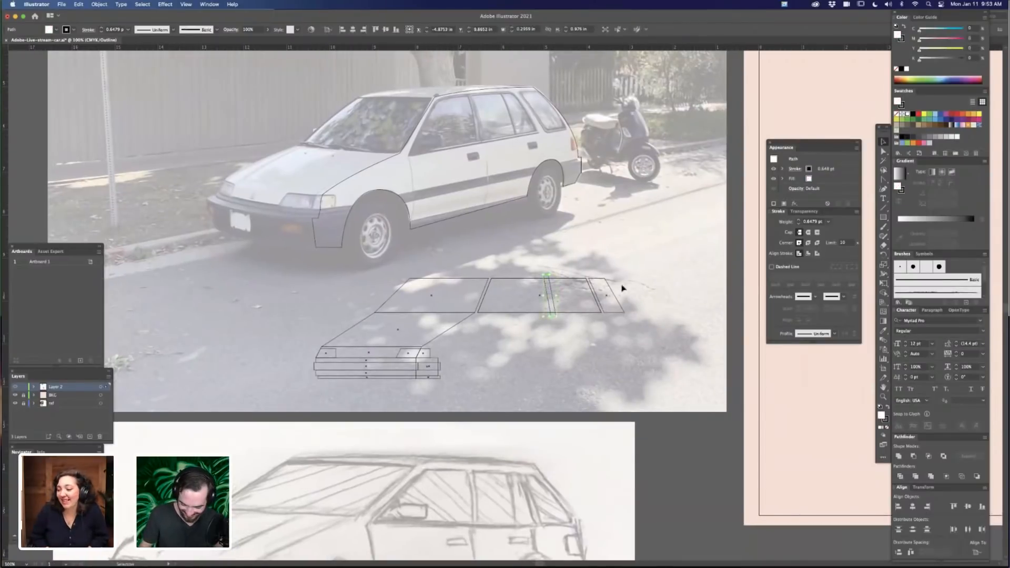
drag(550, 289, 556, 325)
Nudge the main side window and rear window slightly backward to widen the pillar gap behind the windshield
key(Right)
key(Right)
key(Right)
key(Right)
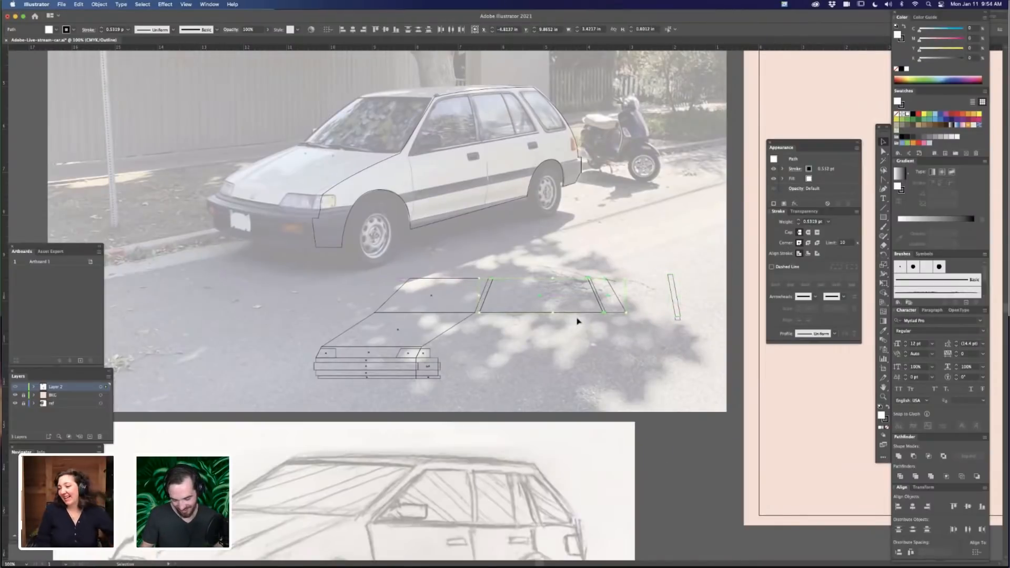
Nudge only the rear quarter window slightly farther back to widen its gap from the main side window
click(592, 344)
key(Right)
key(Right)
key(Right)
key(Right)
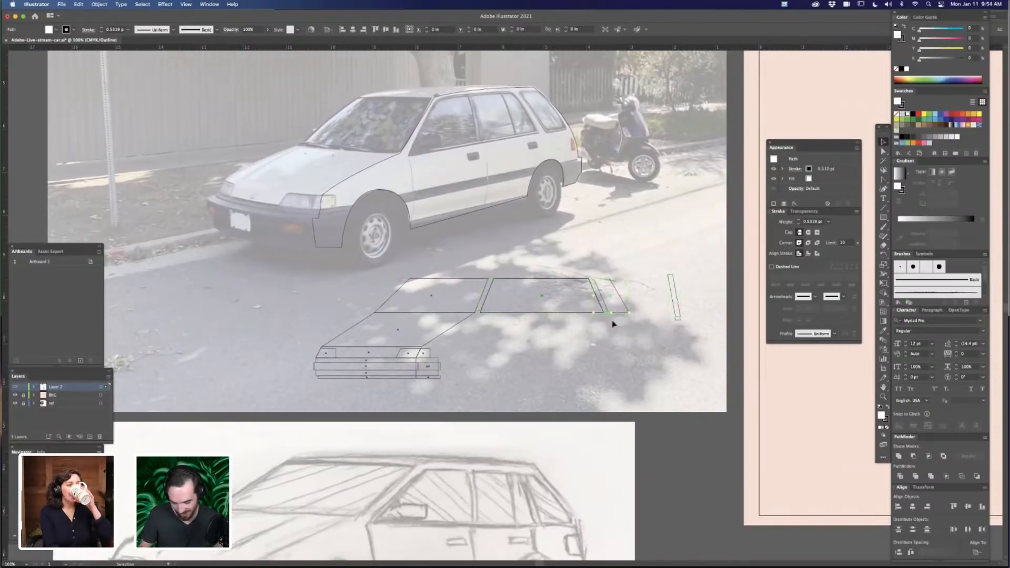
click(614, 357)
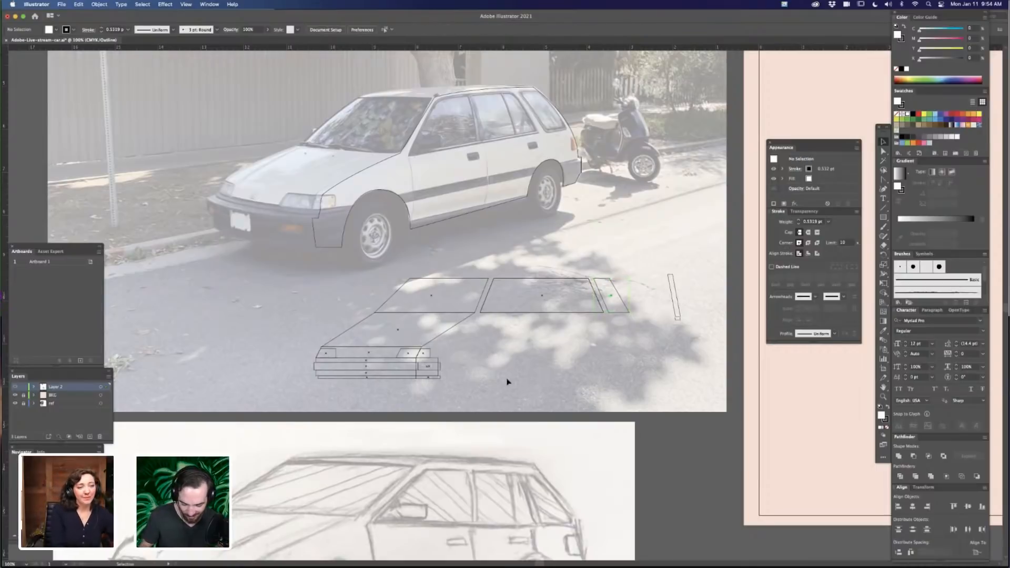
Compare the drawn windows, hood and front with the car in the reference photo and the pencil sketch
scroll(508, 382, left, 3)
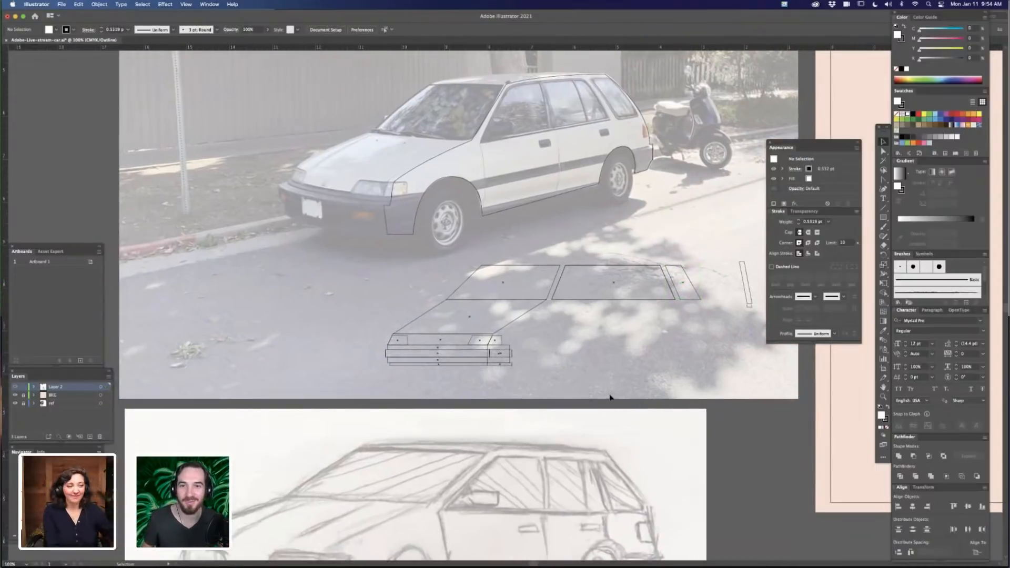
drag(621, 358, 561, 361)
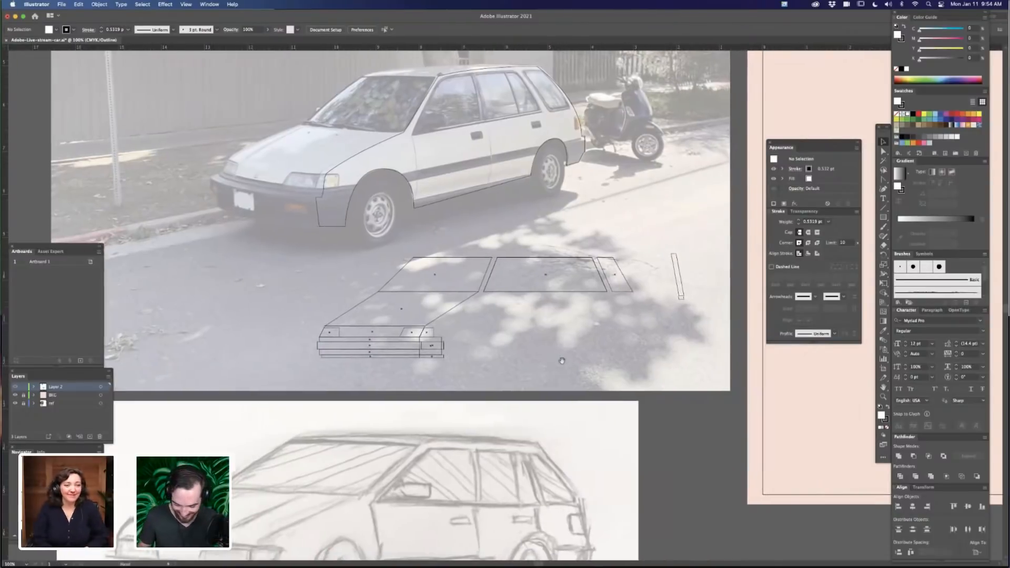
scroll(537, 366, right, 3)
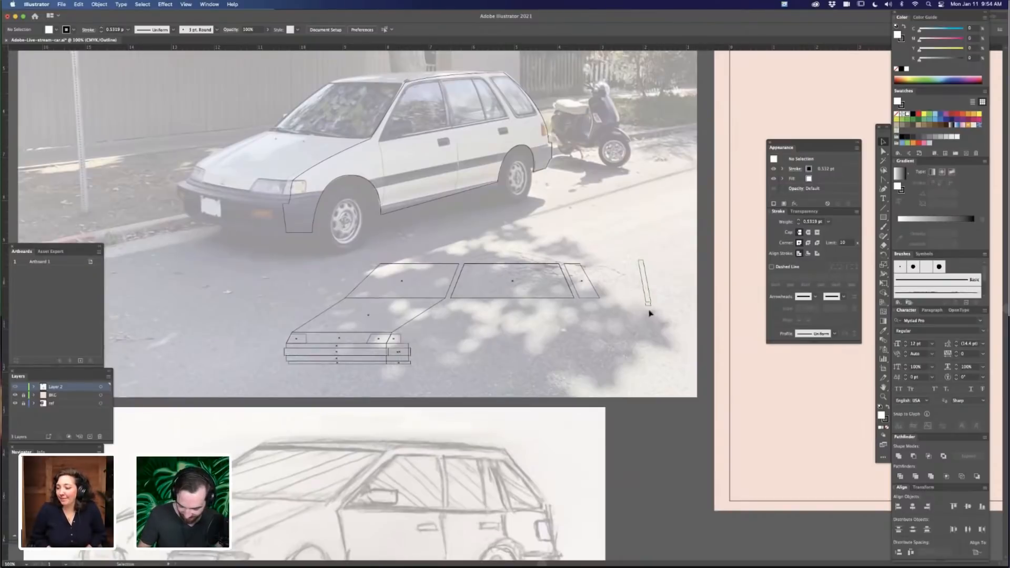
scroll(567, 385, down, 2)
scroll(568, 385, down, 5)
scroll(586, 243, up, 5)
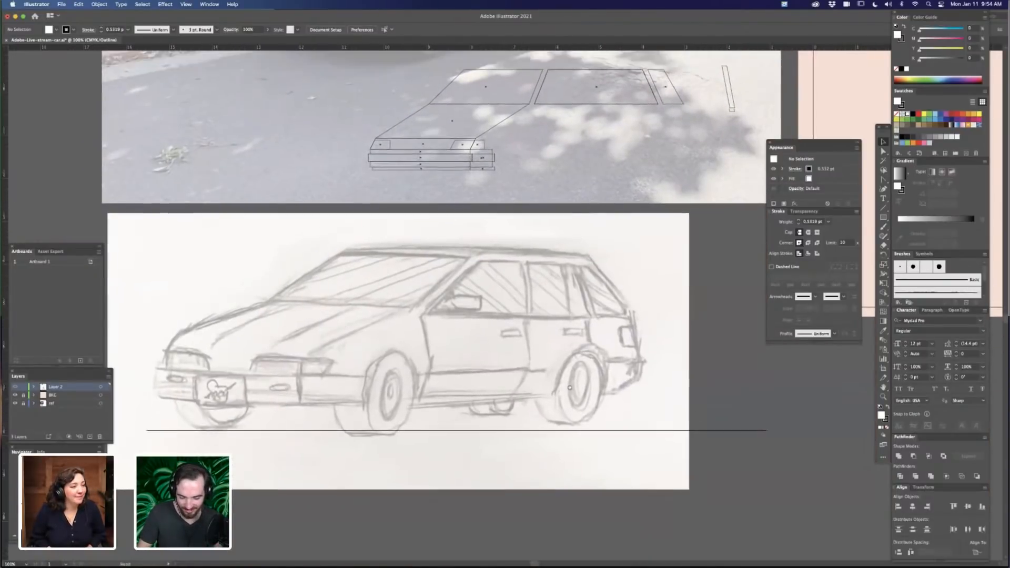
scroll(519, 354, down, 5)
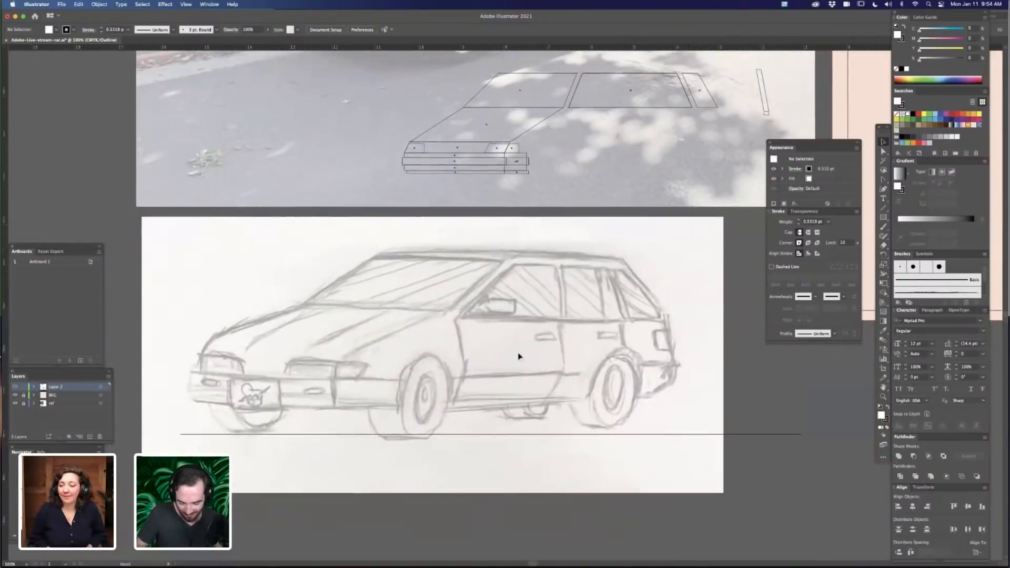
scroll(642, 380, up, 6)
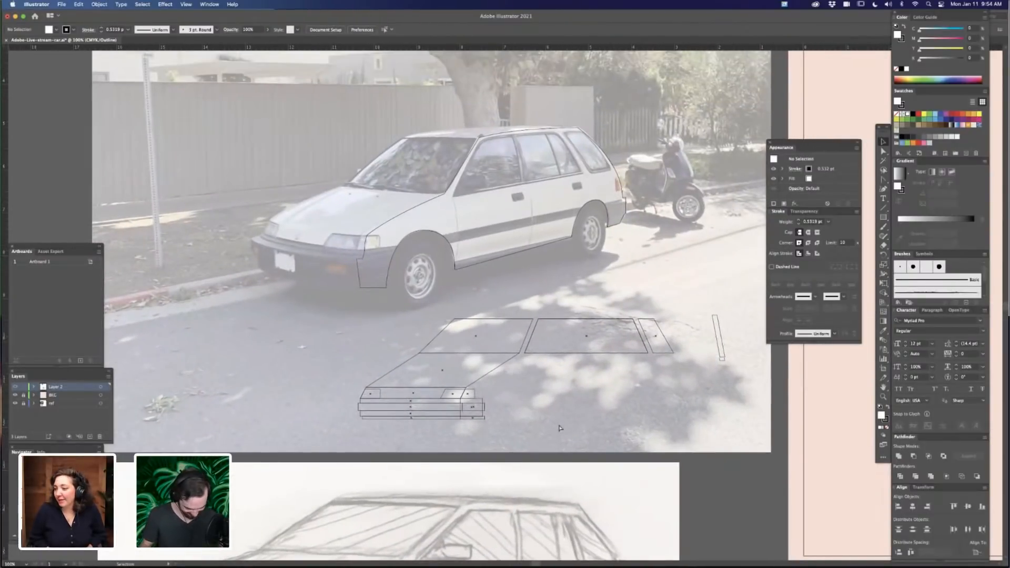
key(super+plus)
key(super+plus)
drag(579, 305, 608, 236)
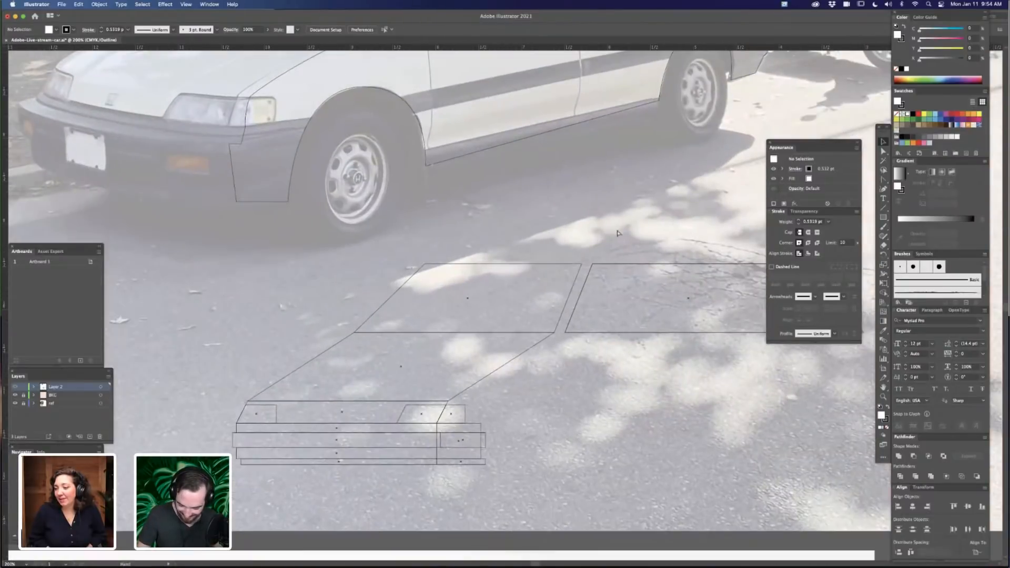
drag(607, 298, 661, 204)
scroll(662, 204, down, 1)
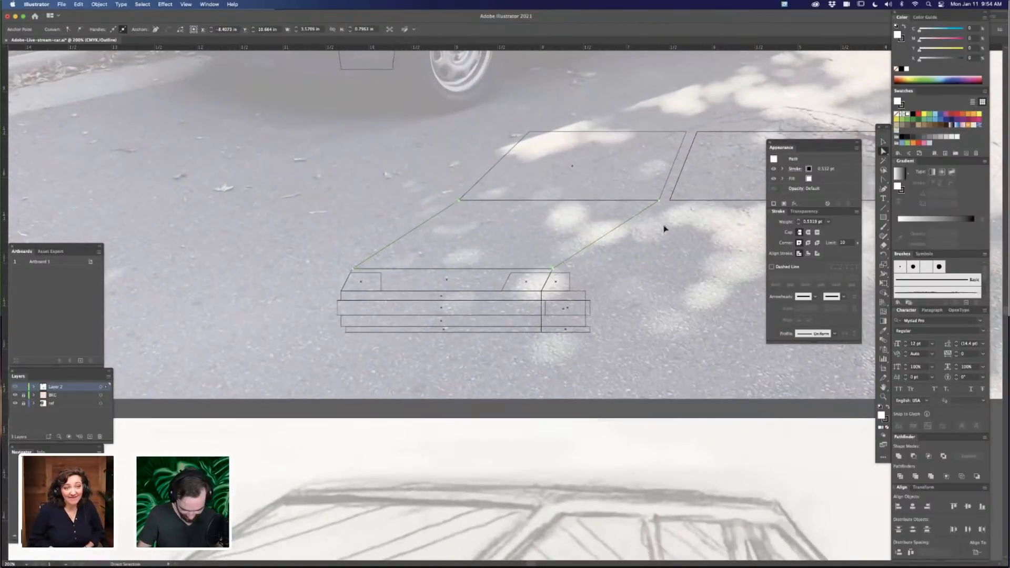
scroll(498, 267, down, 3)
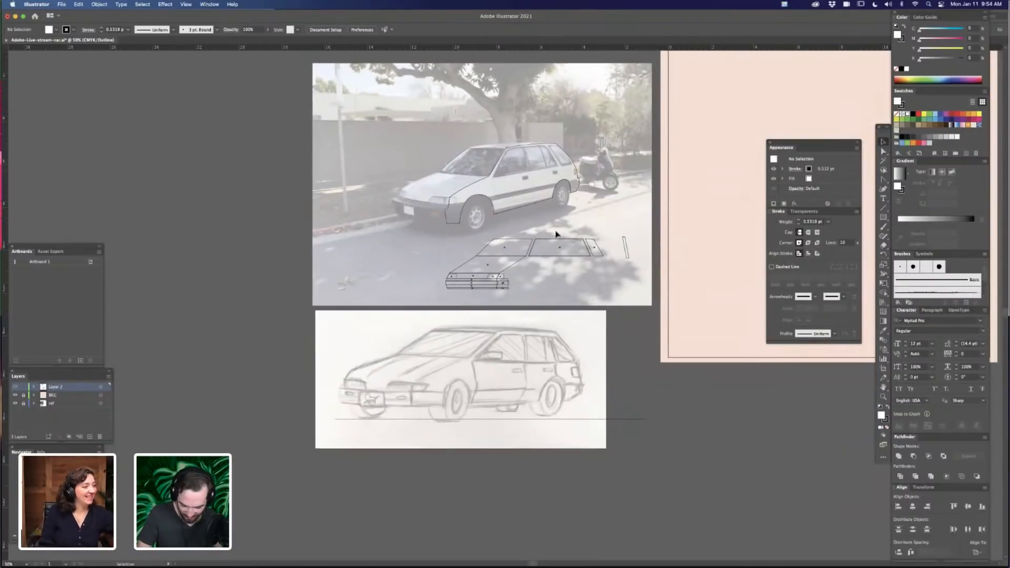
Move the simplified car shapes off the reference photo onto the empty canvas beside it and delete the leftover divider strip
click(459, 287)
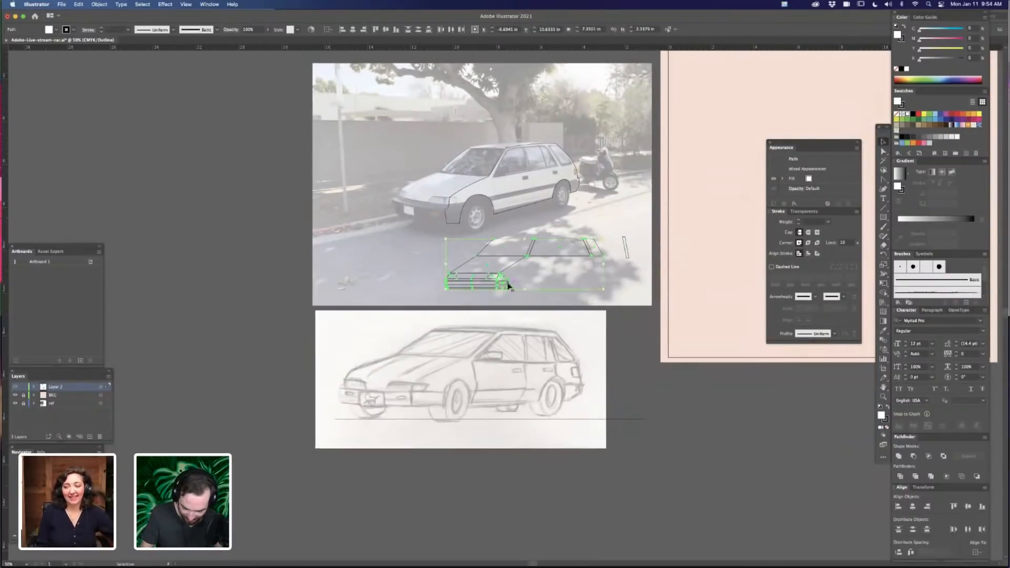
drag(489, 284, 173, 290)
click(610, 263)
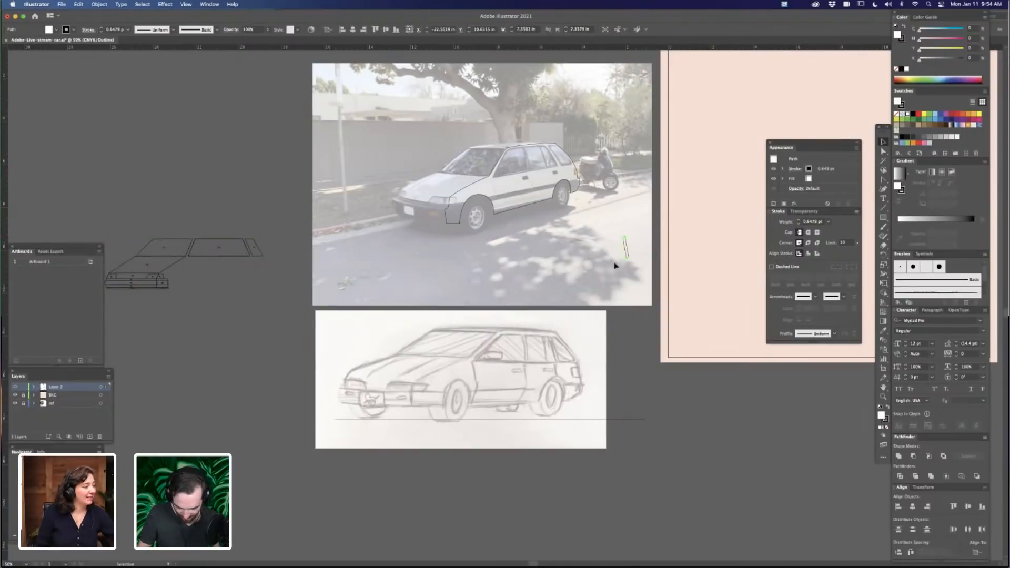
Delete the traced car body outline lying over the car in the reference photo
scroll(568, 264, up, 2)
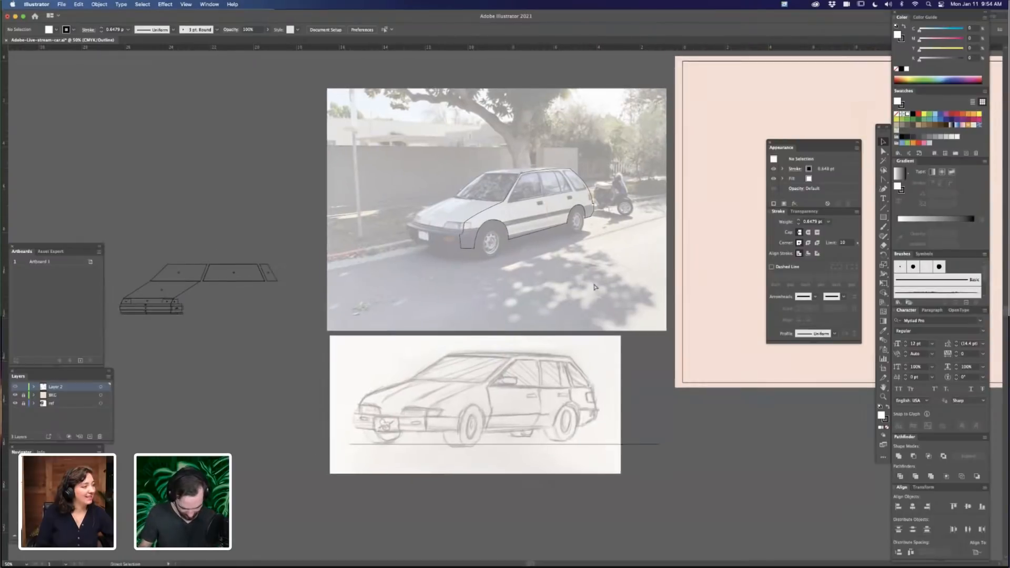
key(super+equal)
key(super+equal)
drag(610, 199, 591, 383)
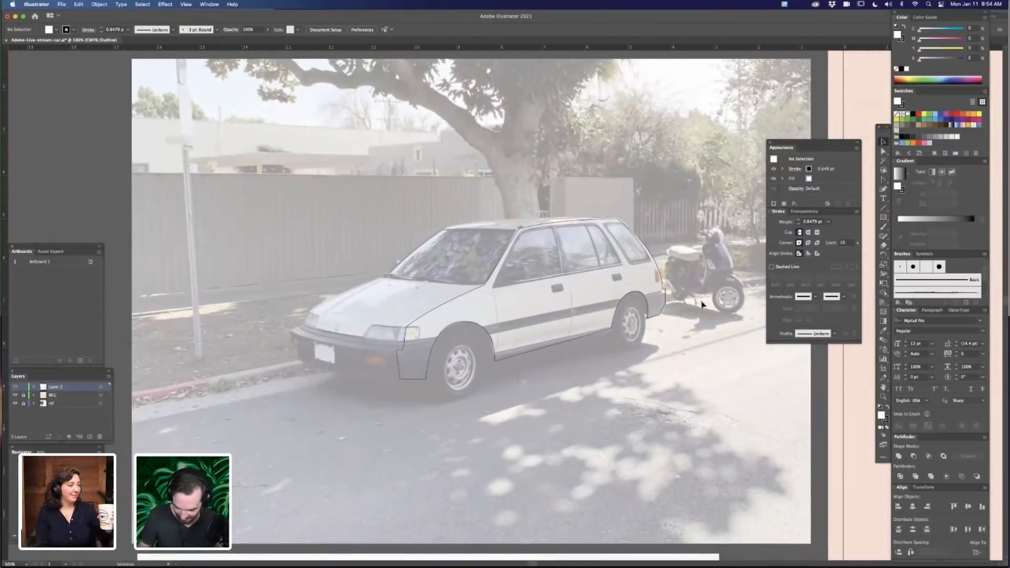
click(656, 315)
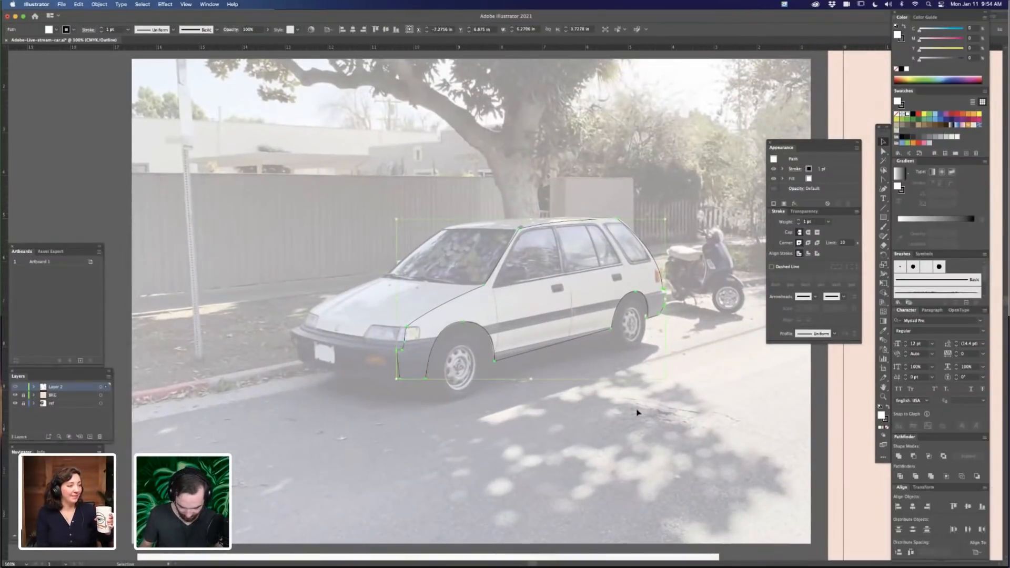
click(561, 425)
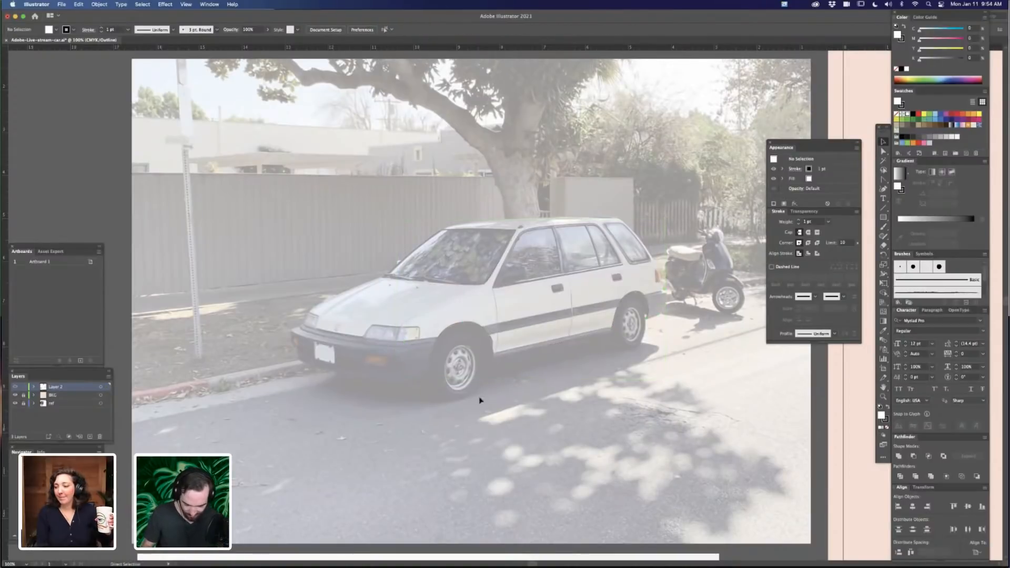
scroll(480, 401, up, 5)
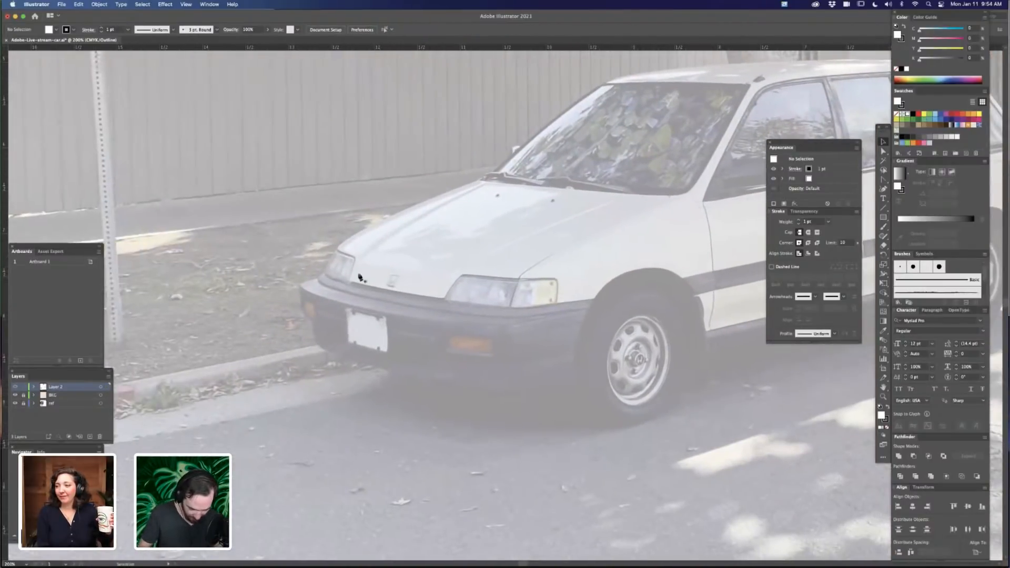
Trace the far side of the front and hood with the Pen tool, from below the far headlight up to the windshield base
key(p)
click(326, 275)
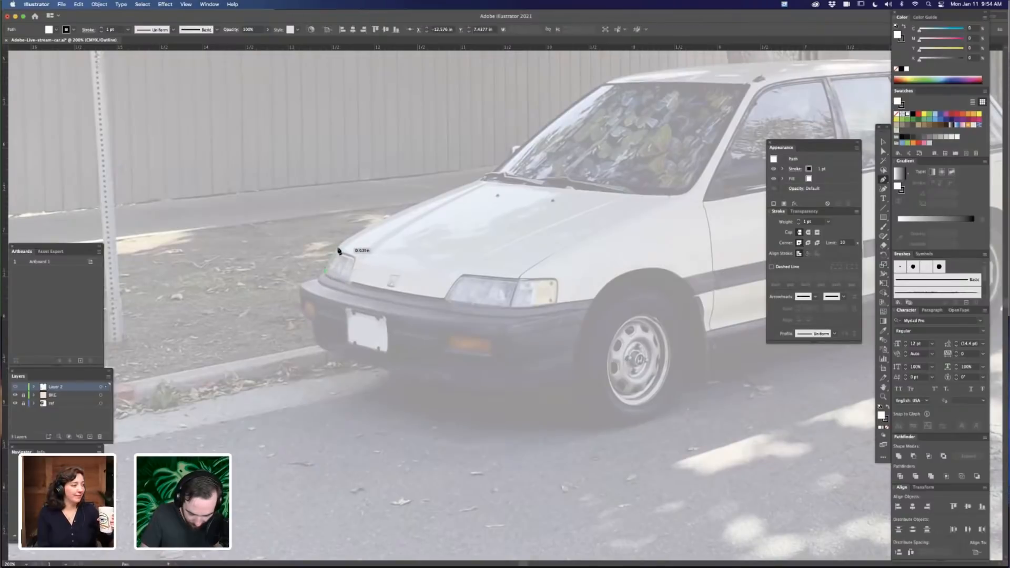
click(339, 248)
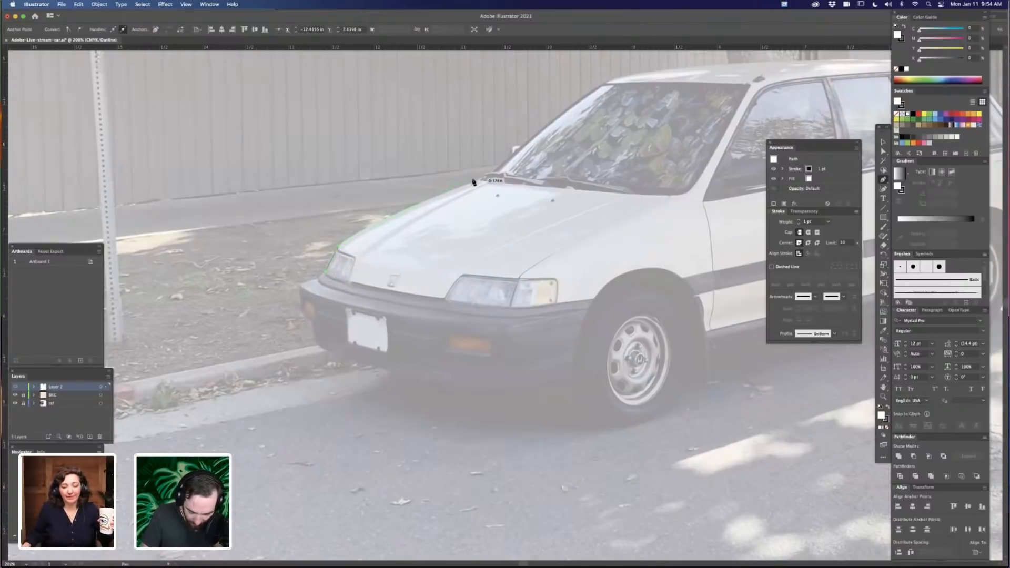
click(479, 182)
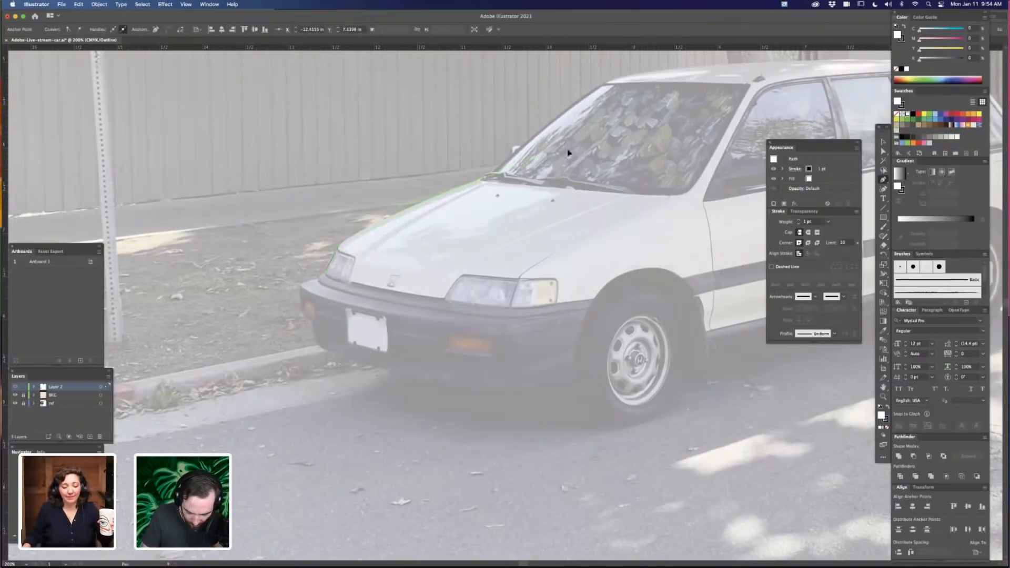
drag(579, 146, 578, 143)
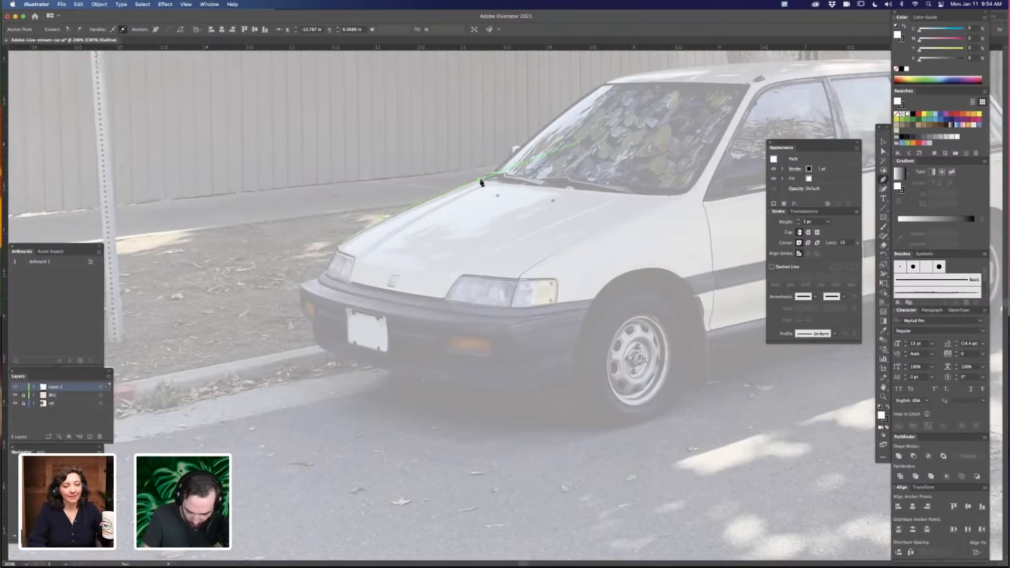
Continue the hood path along the windshield's lower edge with a gentle curve to the near windshield pillar
click(480, 180)
drag(655, 201, 684, 195)
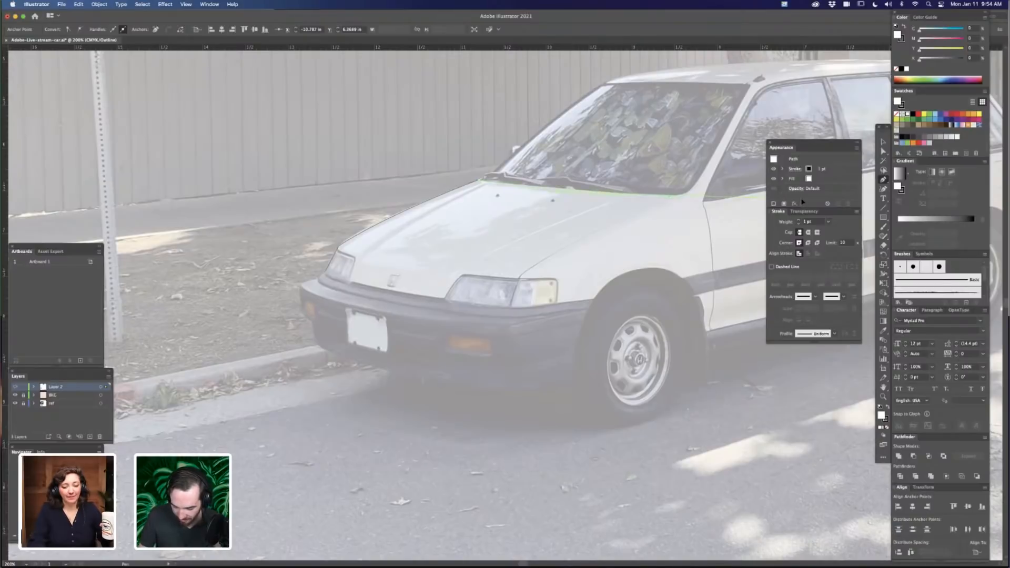
drag(803, 199, 806, 199)
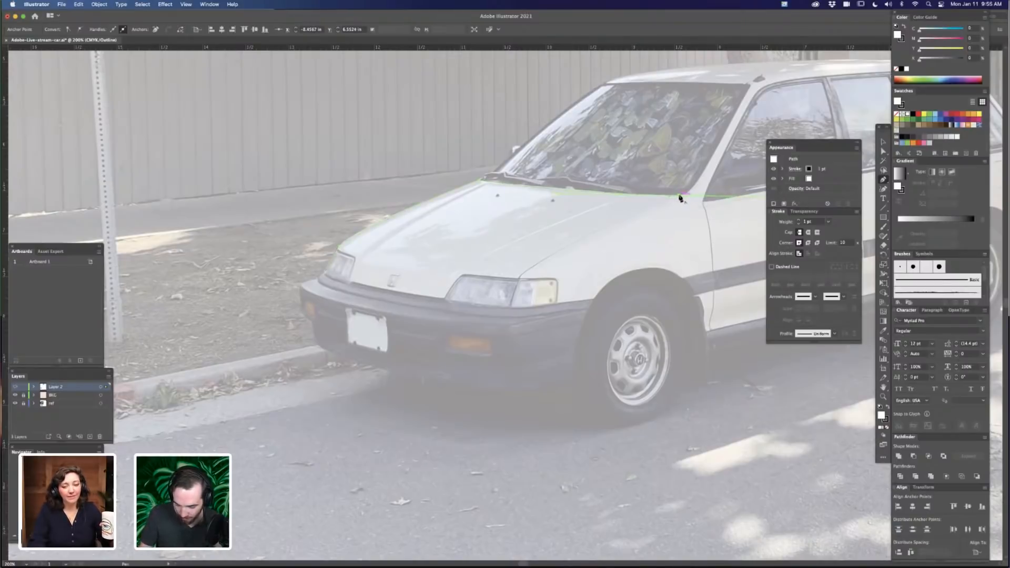
Continue the hood path from the near pillar down the hood's side crease, ending at the near headlight's top edge
drag(678, 197, 679, 198)
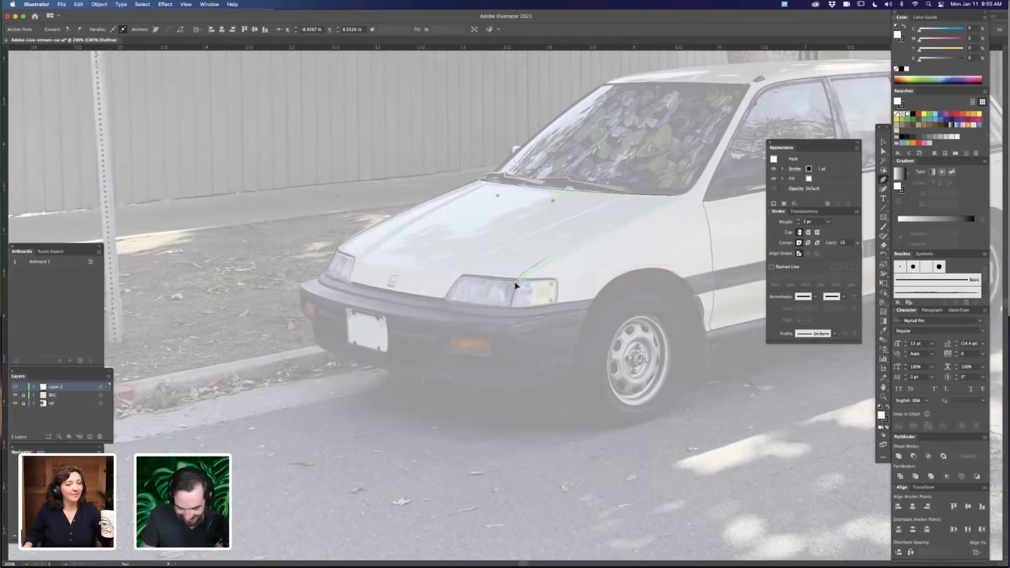
drag(500, 301, 500, 302)
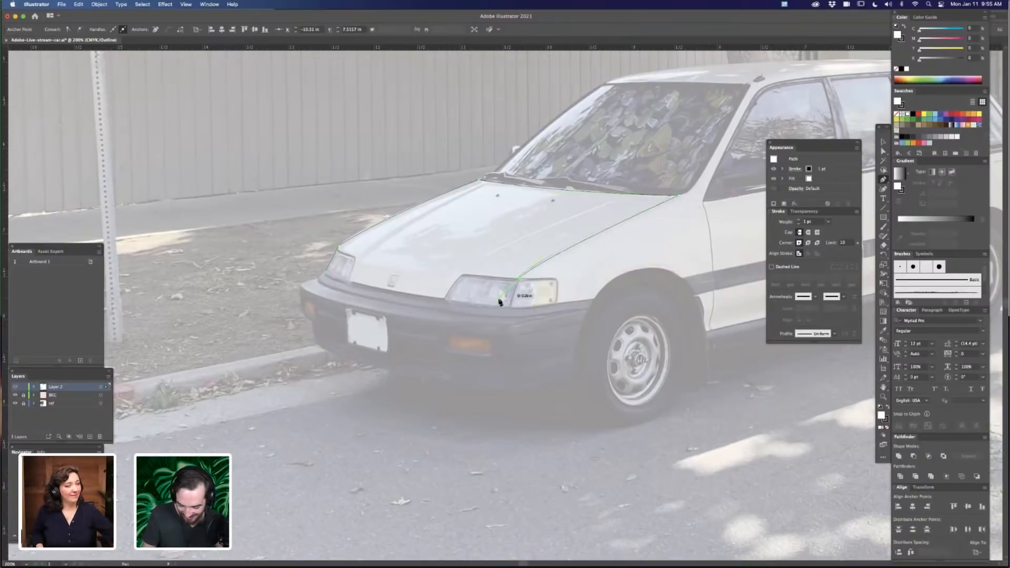
key(super+z)
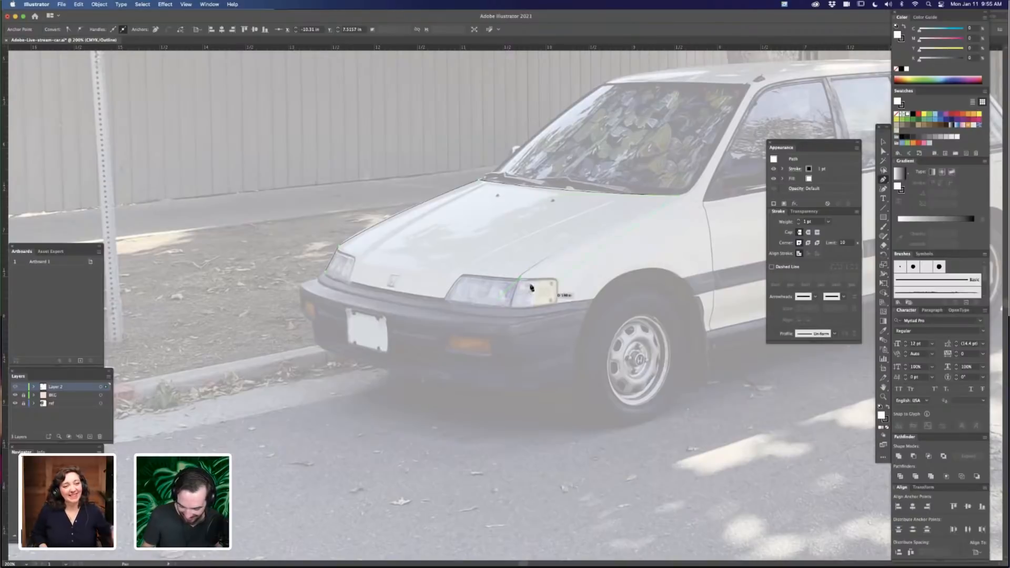
click(520, 281)
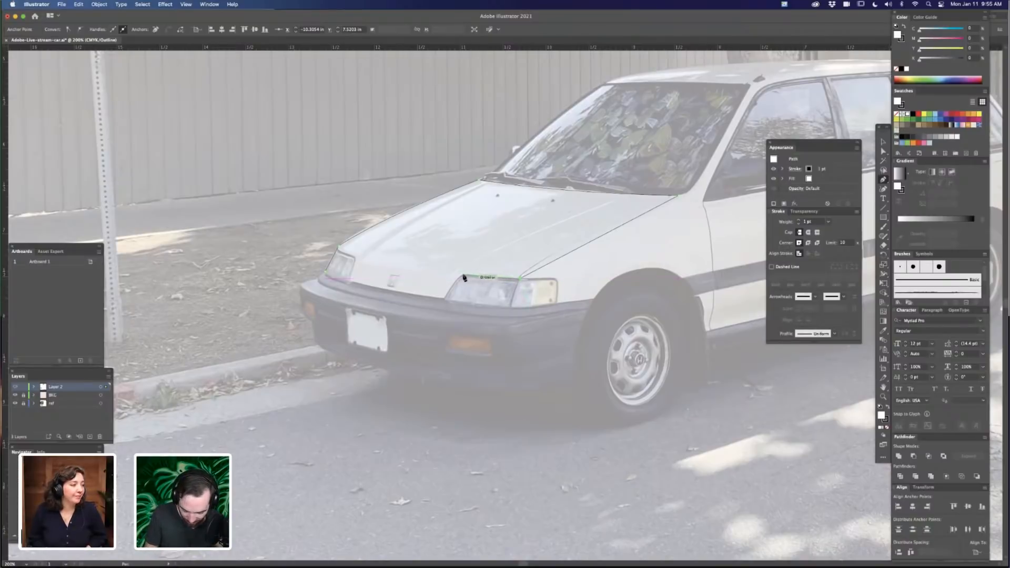
click(463, 277)
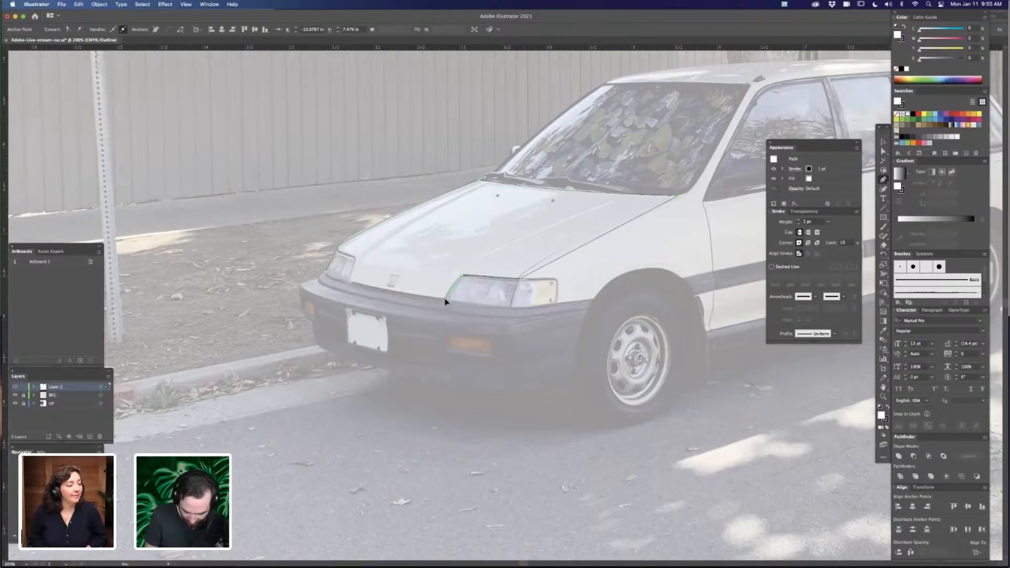
click(445, 298)
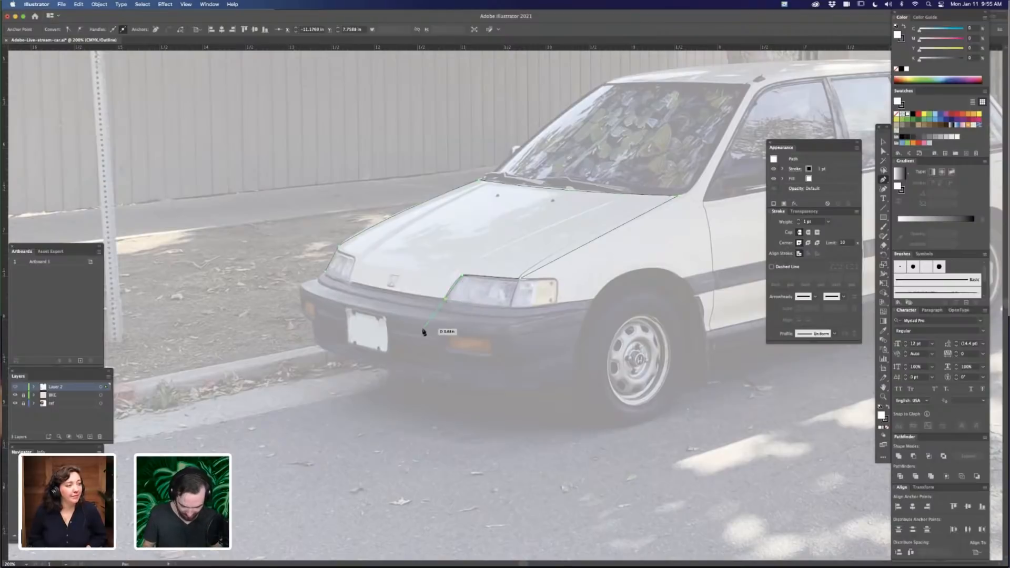
key(a)
key(super+z)
key(super+z)
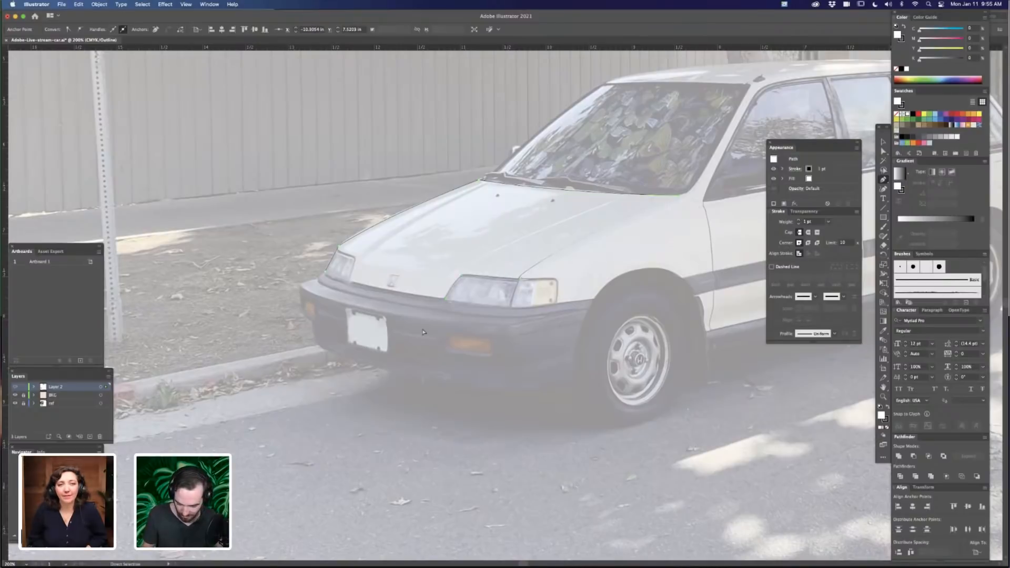
Draw a separate straight line along the front bumper's upper edge, from its far corner to its near corner
key(p)
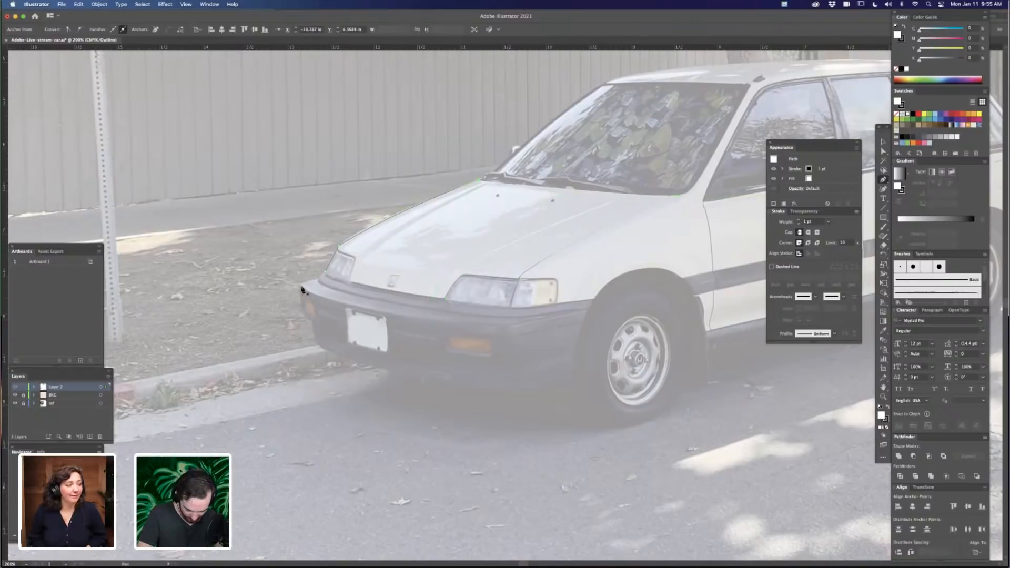
click(303, 290)
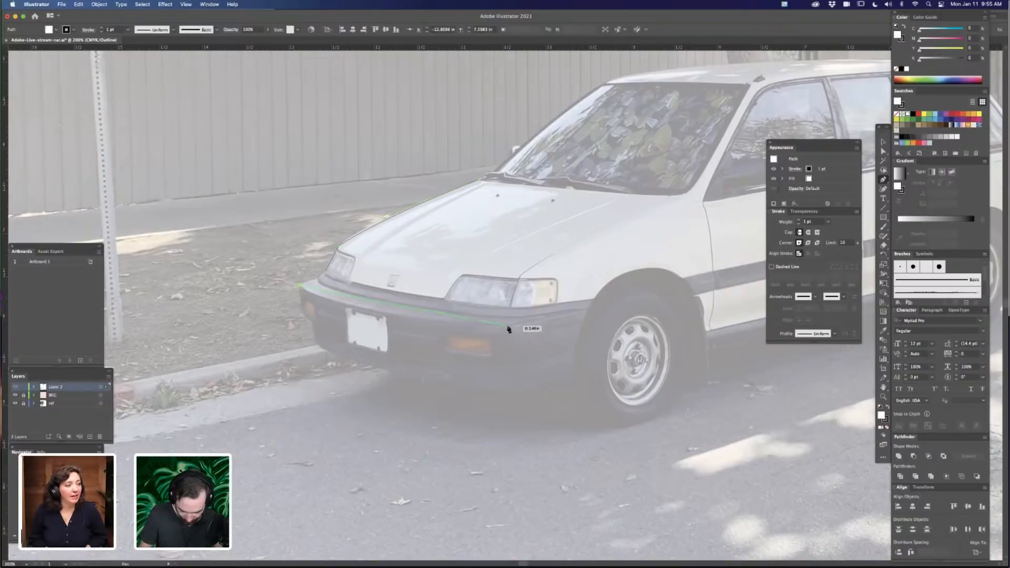
click(510, 327)
Duplicate the bumper line into parallel copies, one above it near the hood's lower edge and two below it across the bumper
key(v)
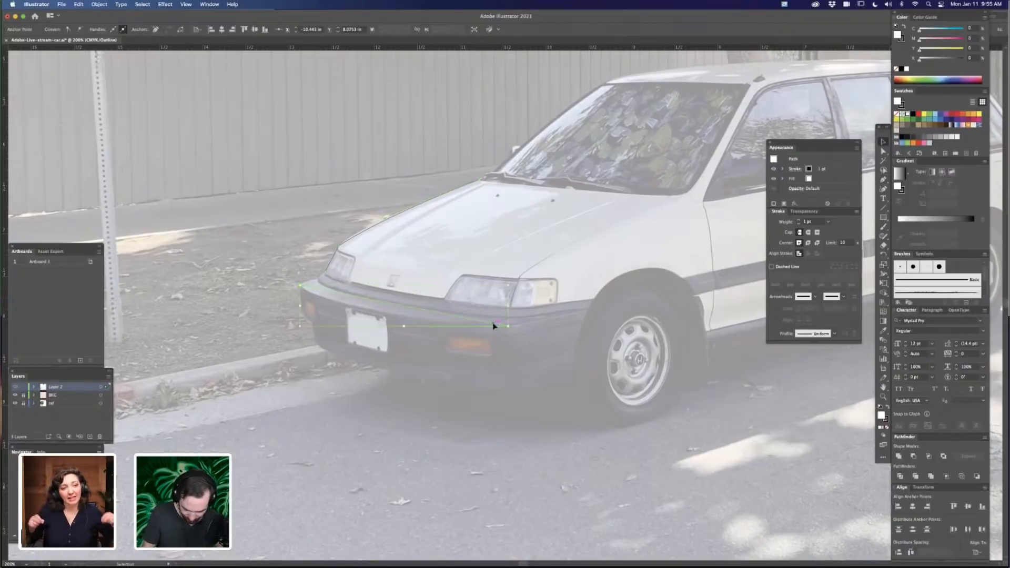
drag(493, 324, 491, 355)
click(495, 327)
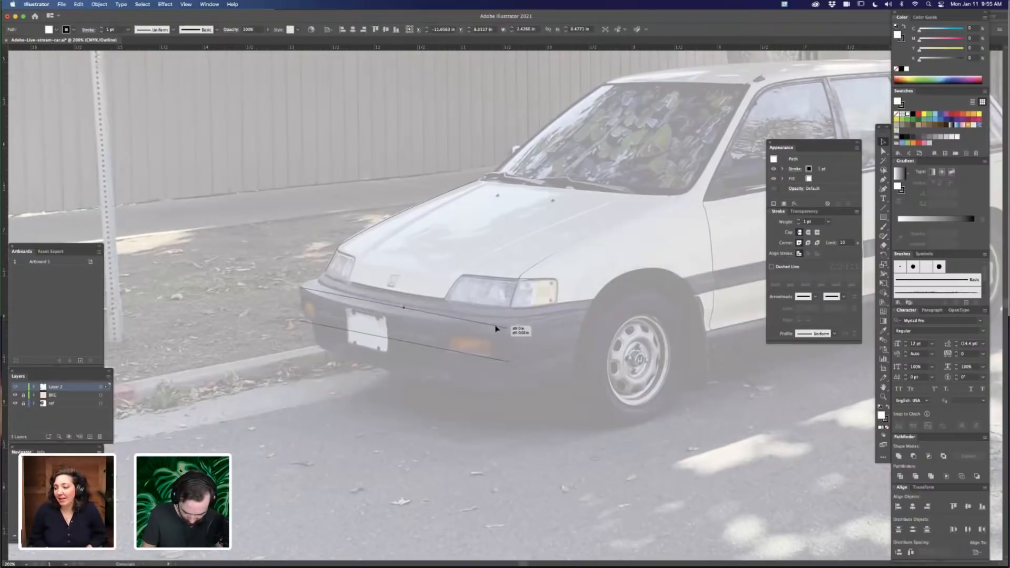
drag(495, 328, 498, 311)
click(610, 429)
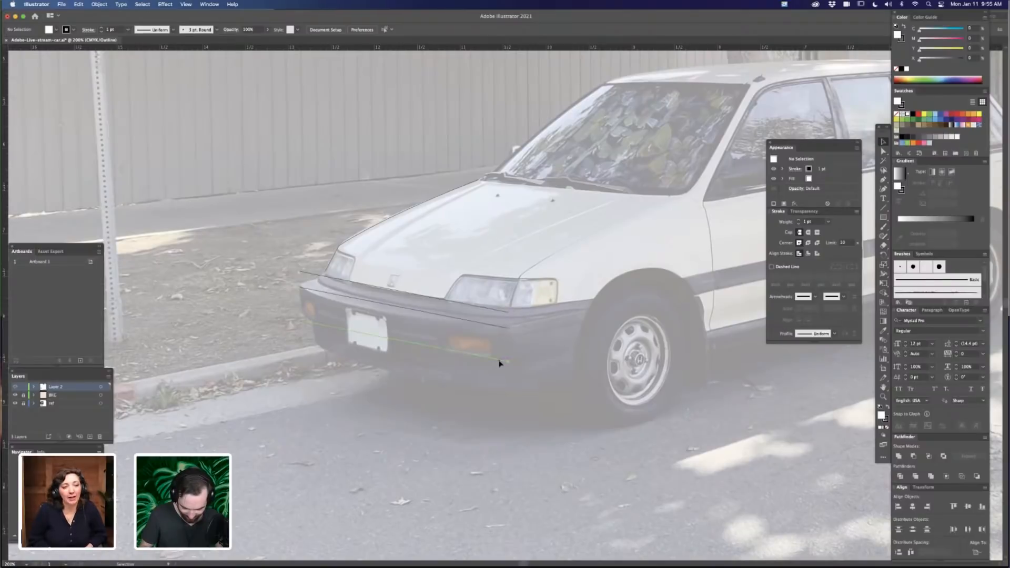
drag(500, 361, 500, 392)
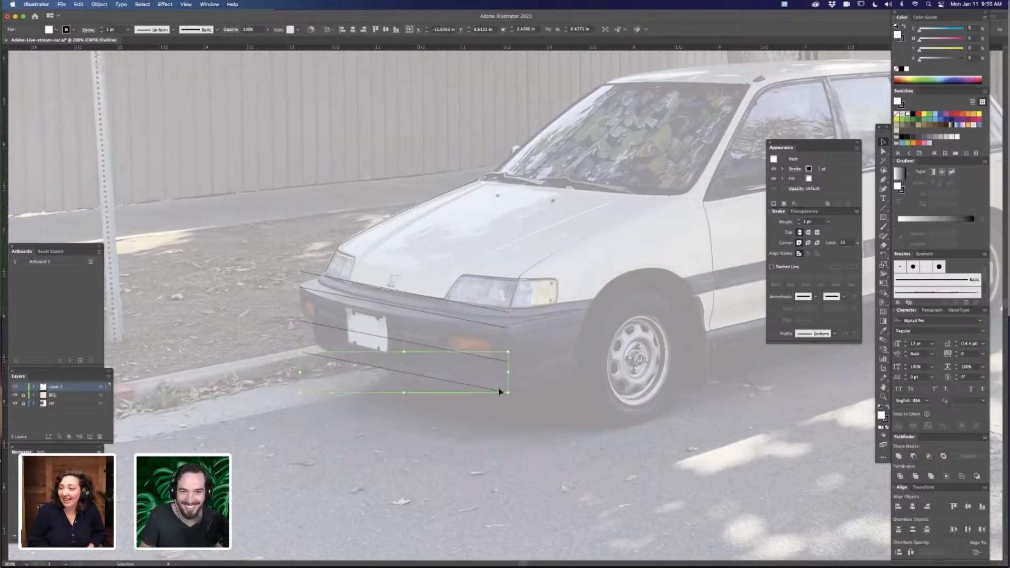
click(495, 436)
Add an anchor point midway on the uppermost parallel line and bend it into a smooth curve along the hood's lower edge
key(super+plus)
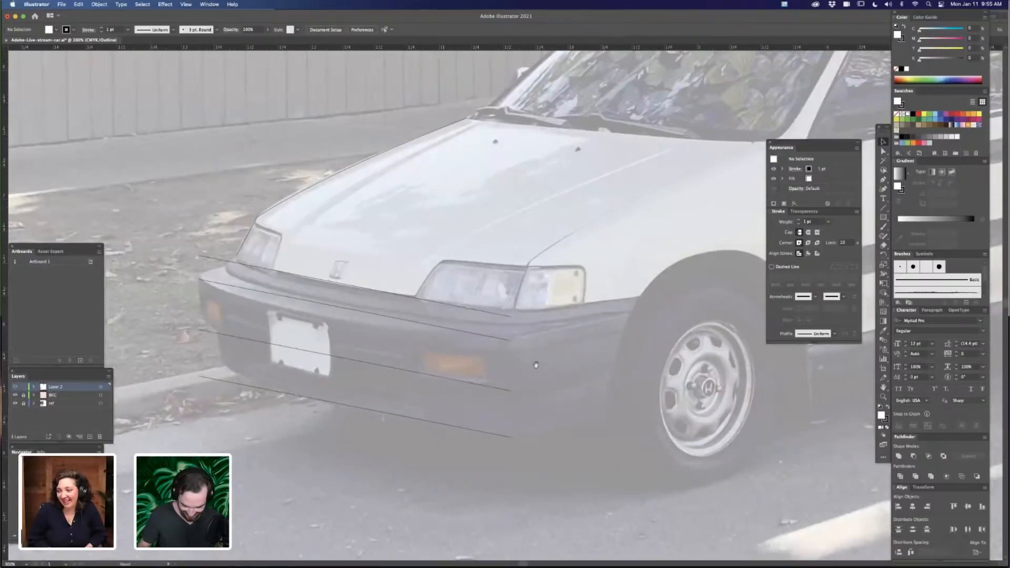
drag(534, 364, 610, 375)
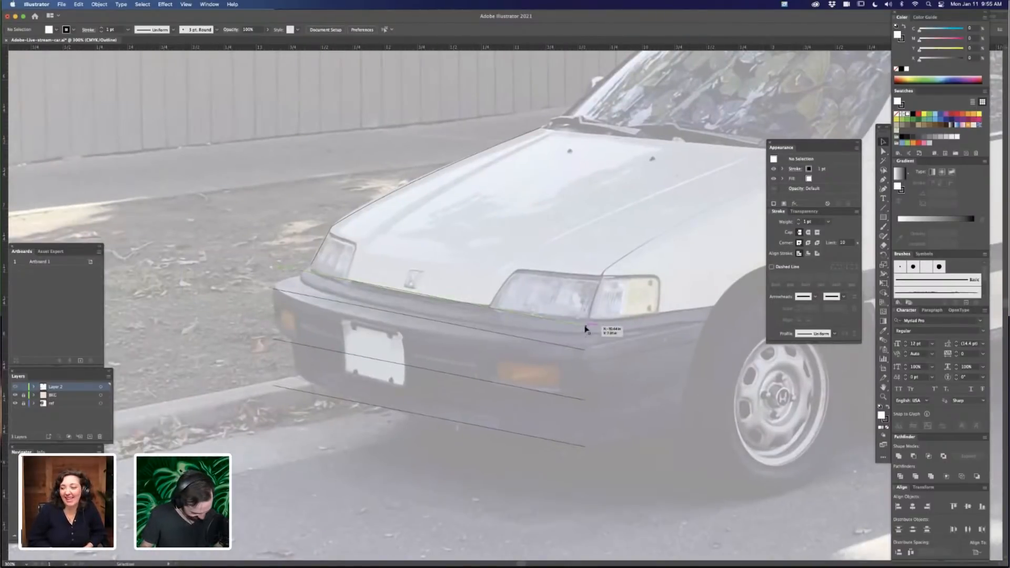
click(411, 292)
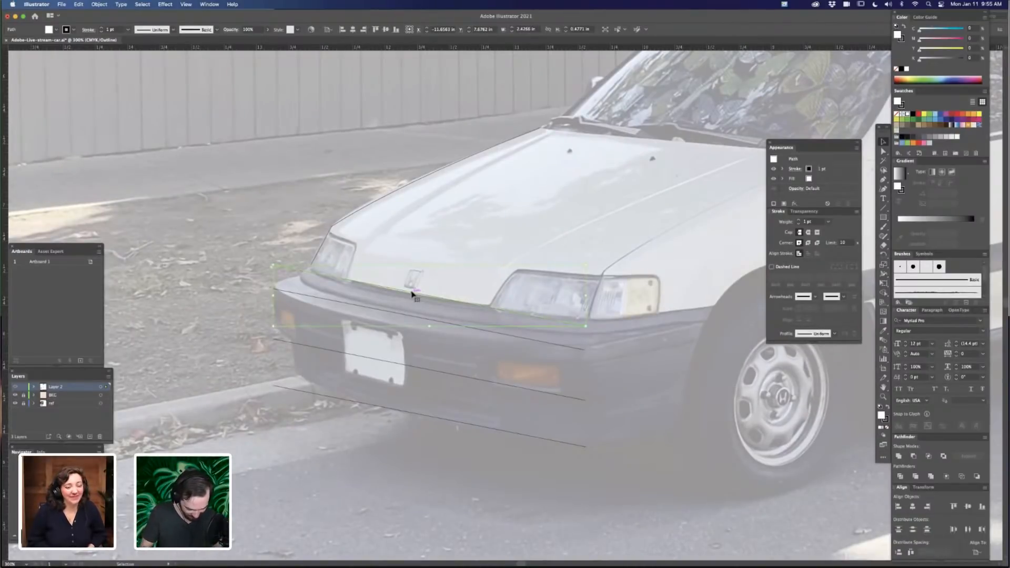
key(plus)
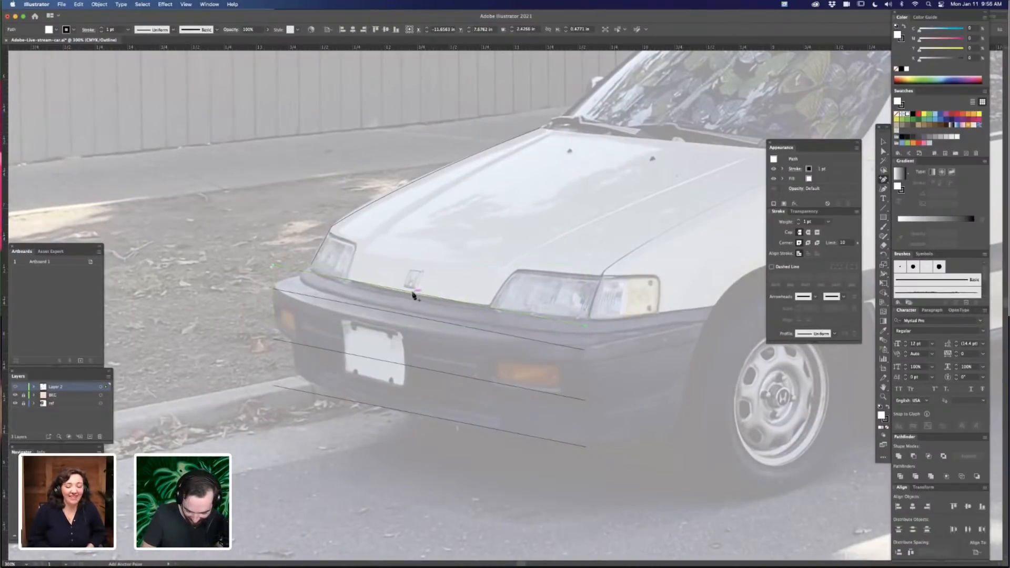
click(413, 293)
key(a)
click(437, 301)
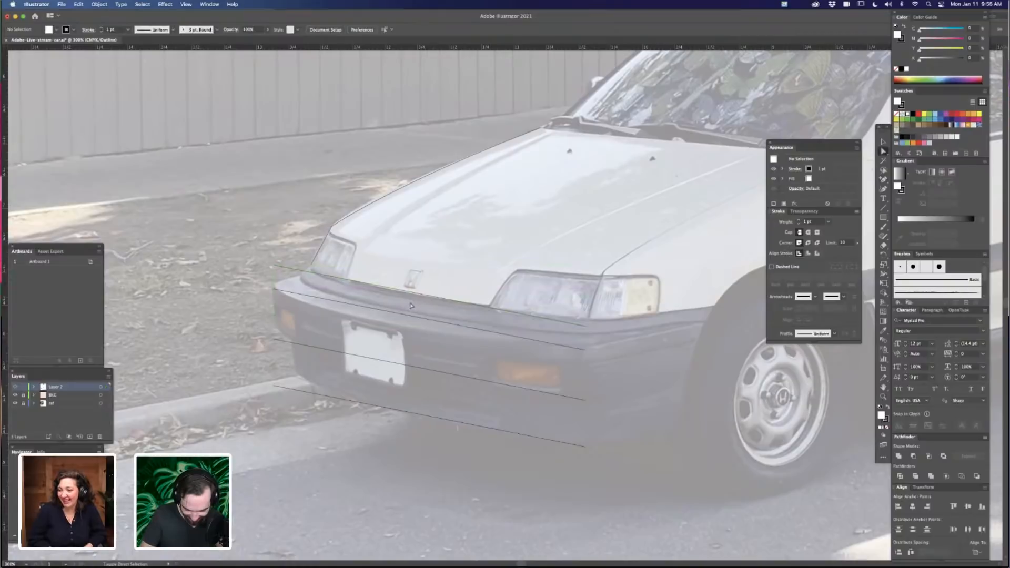
drag(413, 293, 464, 313)
key(shift+c)
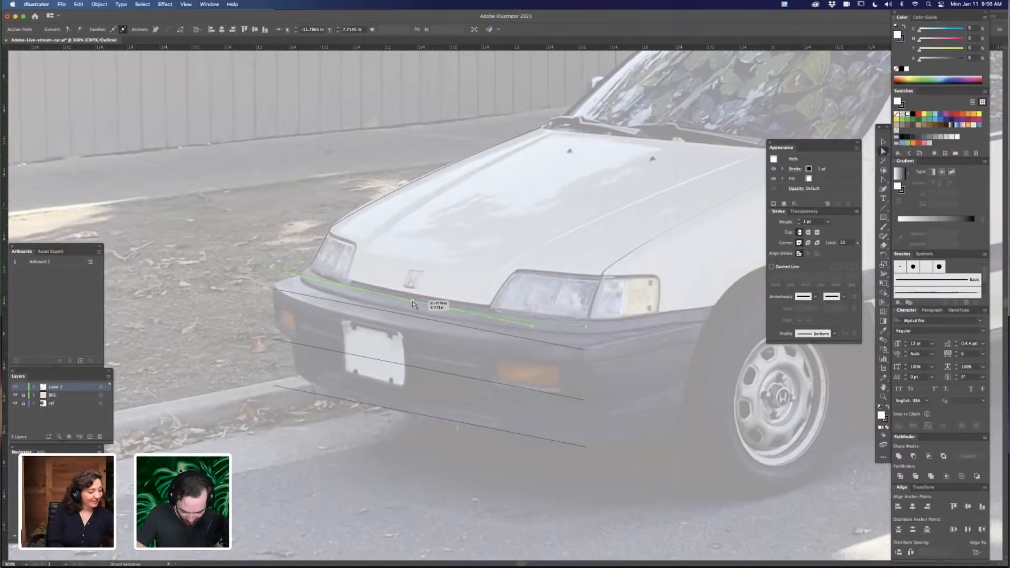
click(600, 344)
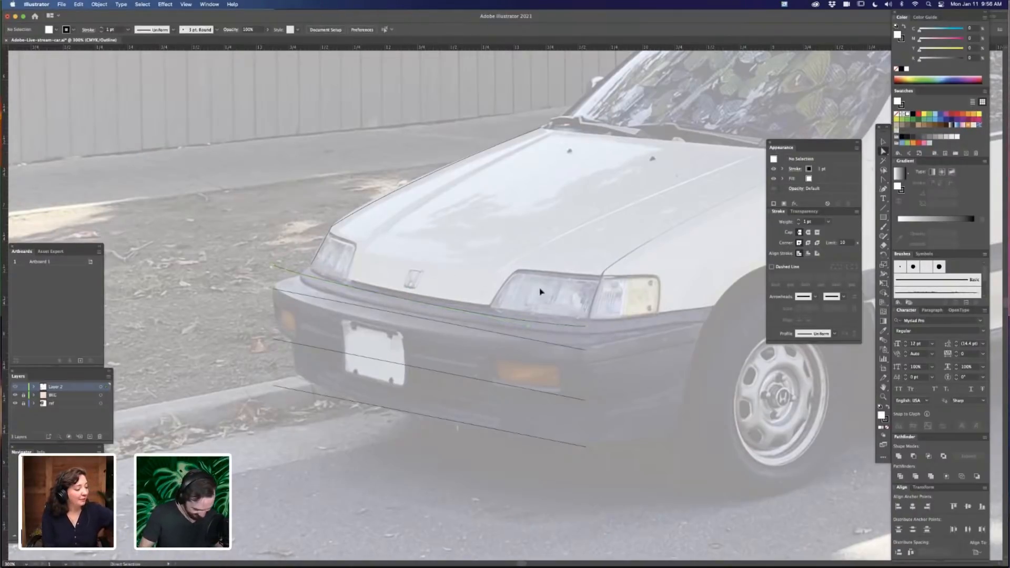
Align the curved line with the hood's front edge and the headlight bottoms, and place a copy just below it on the bumper
key(v)
drag(586, 329, 596, 317)
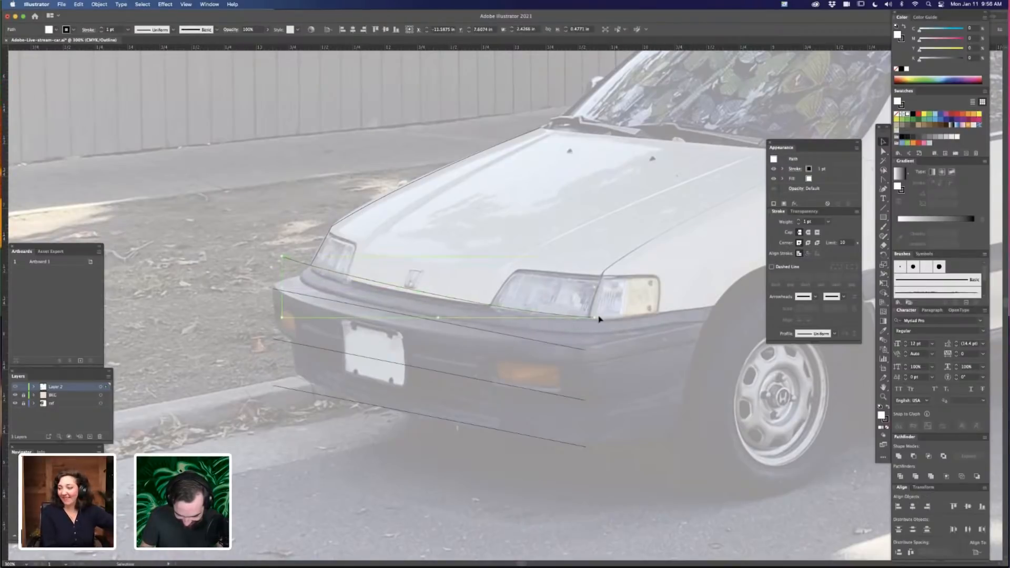
key(a)
drag(419, 294, 425, 296)
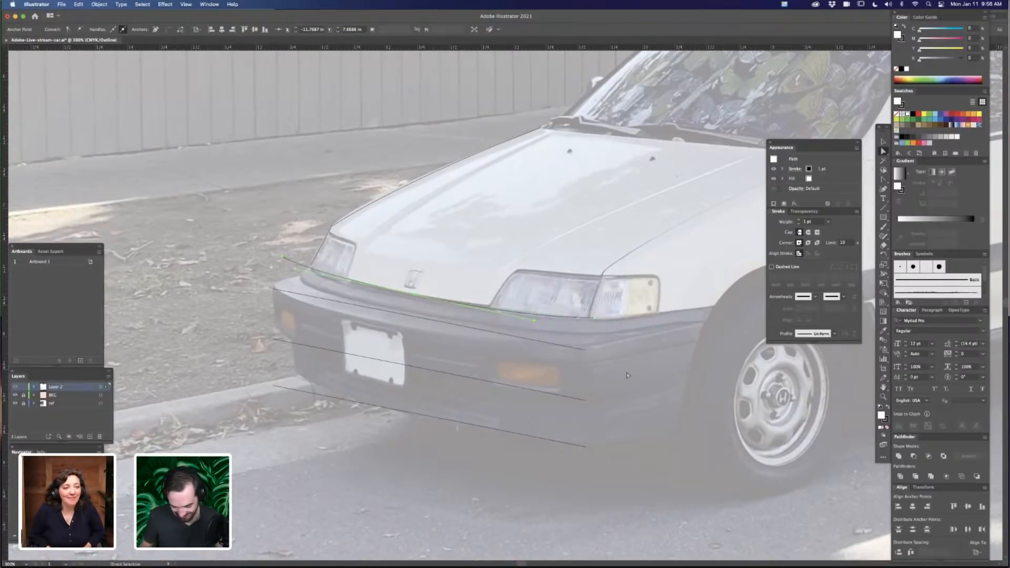
click(620, 338)
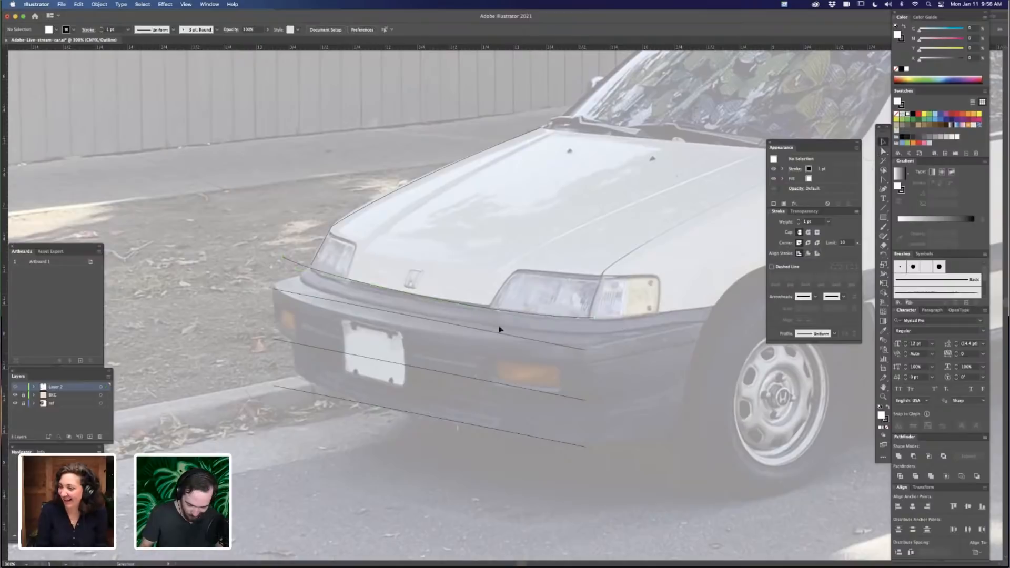
drag(446, 300, 451, 322)
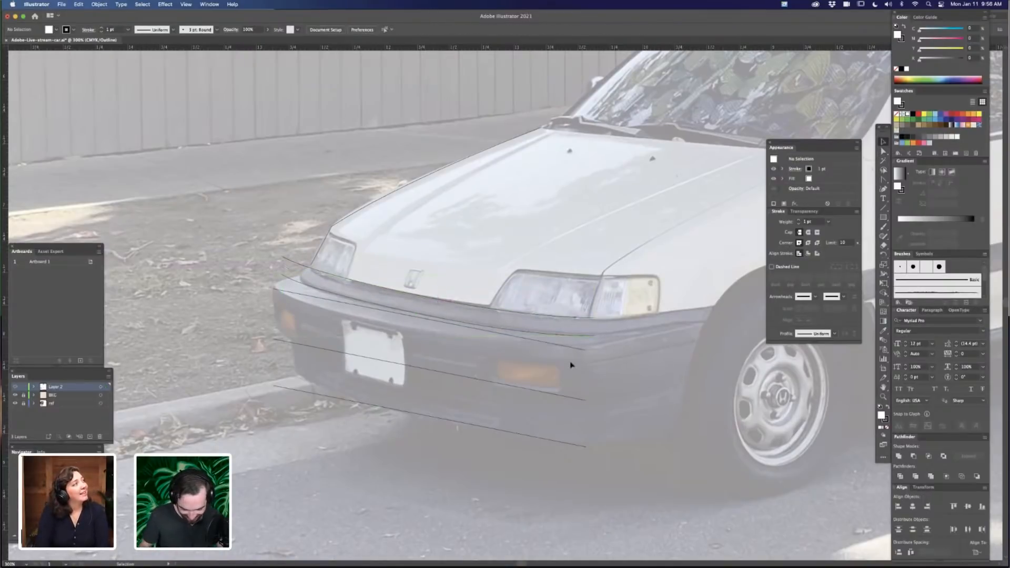
key(p)
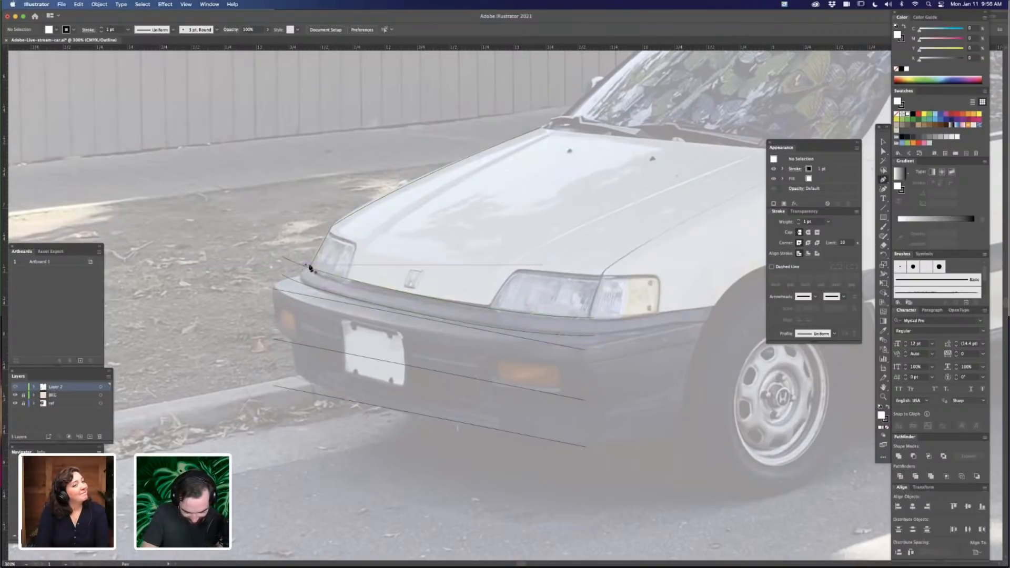
click(310, 269)
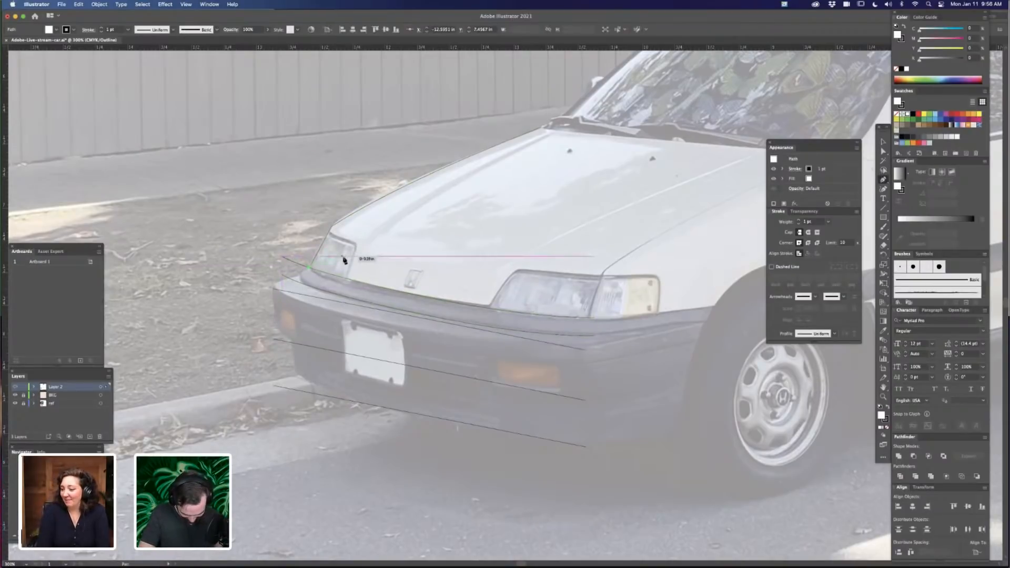
key(super+z)
Add an anchor point where the hood-edge curve meets the far headlight's bottom corner and trim off the end extending past it
key(super+equal)
key(super+equal)
drag(328, 294, 747, 369)
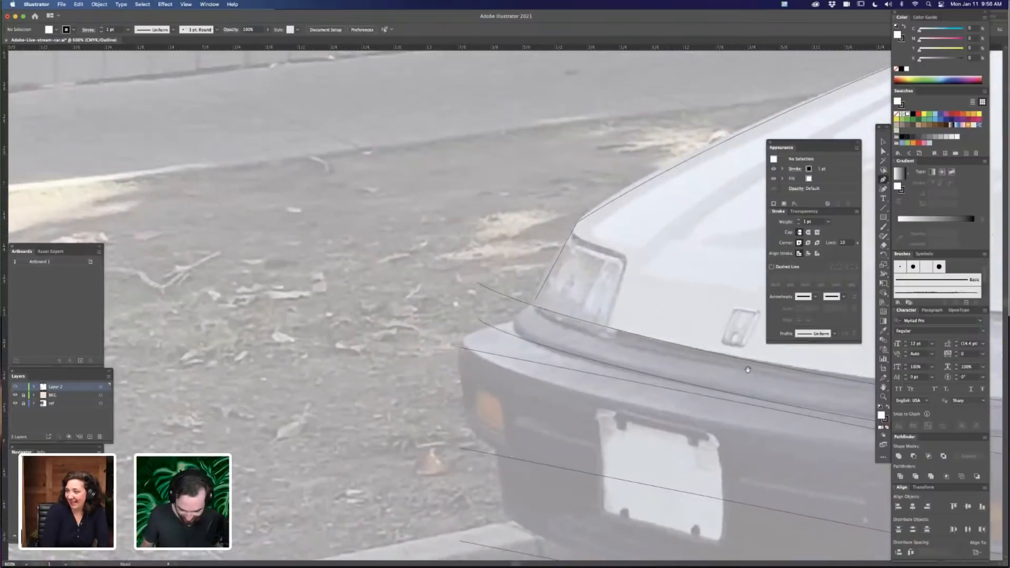
click(534, 308)
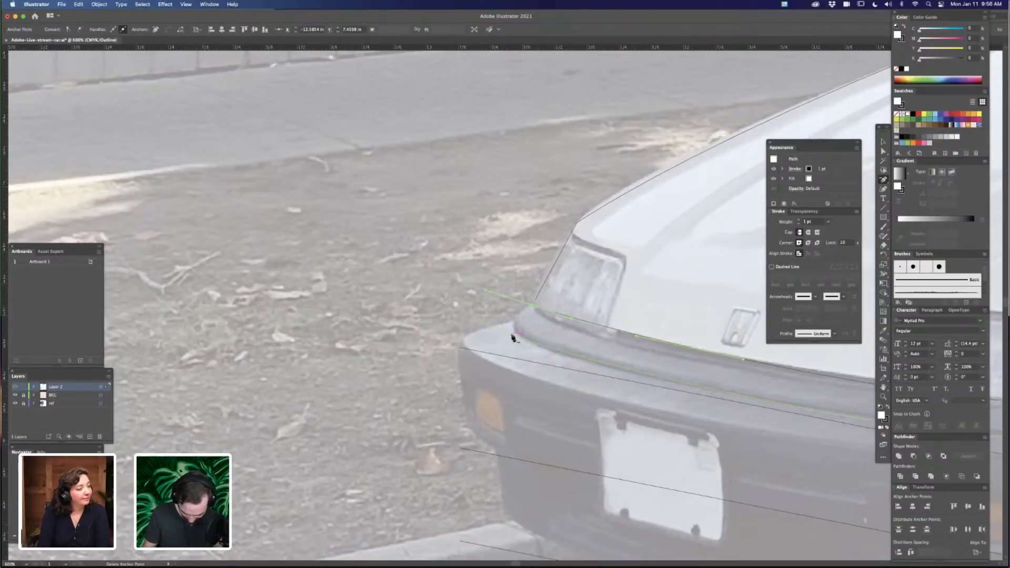
click(534, 309)
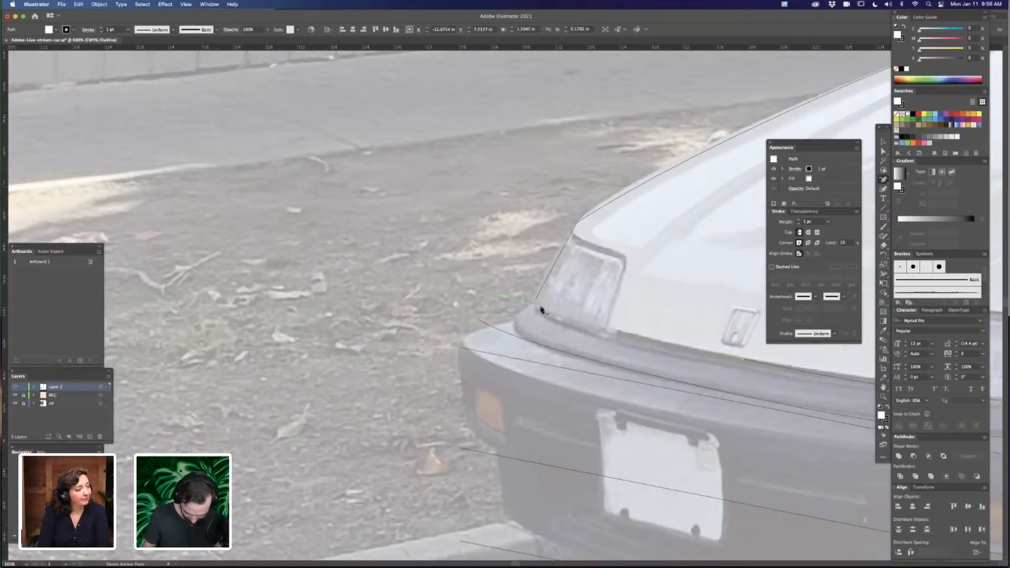
key(super+z)
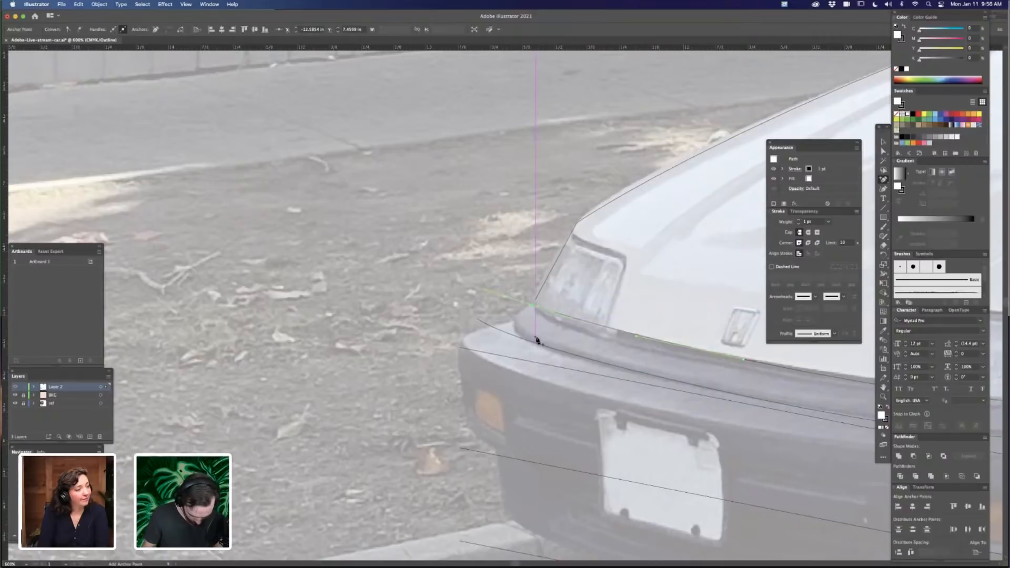
key(p)
click(534, 306)
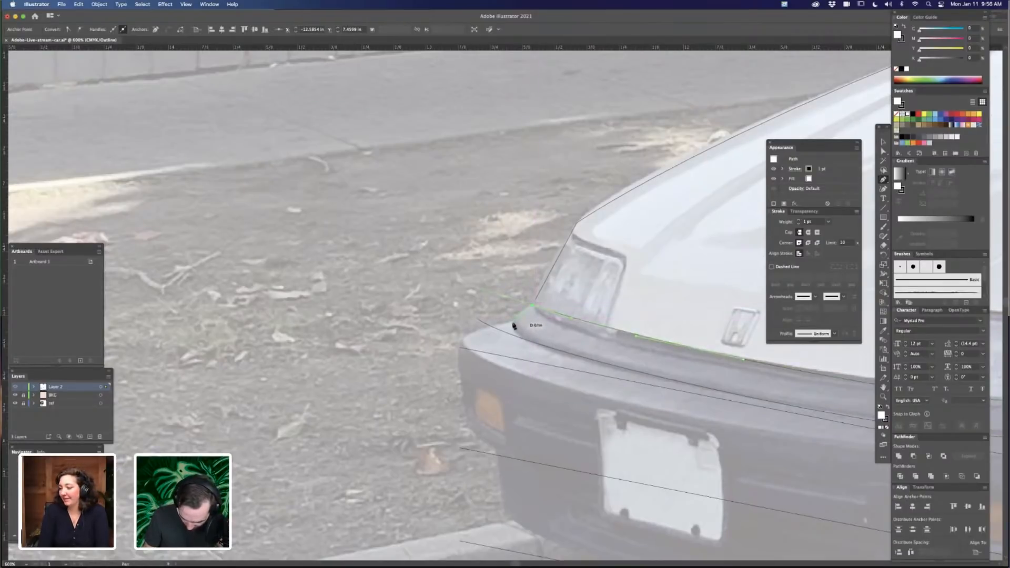
Extend the path around the rounded far end of the bumper's upper strip and join it smoothly to the lower curve
drag(514, 325, 479, 320)
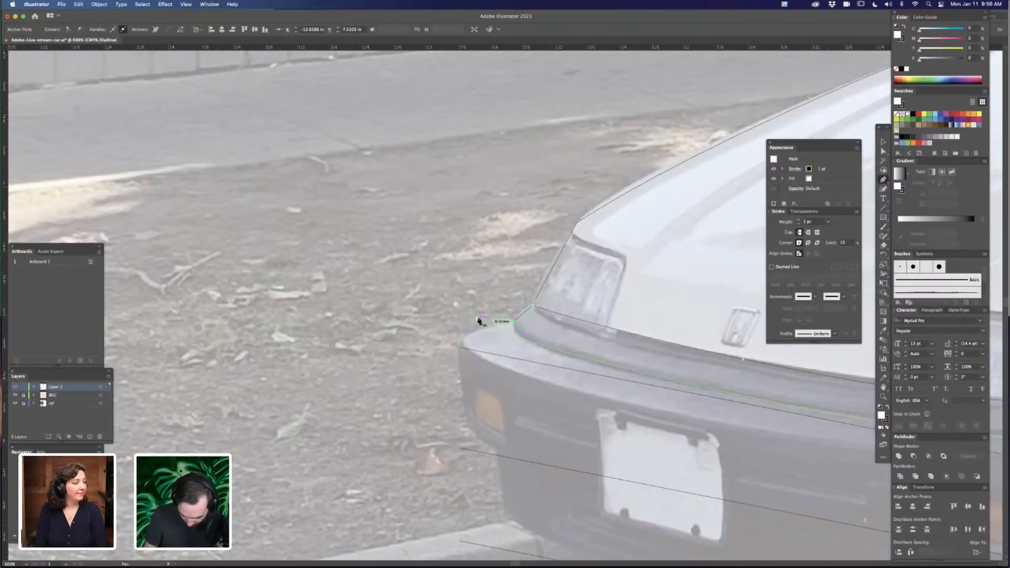
drag(562, 352, 627, 370)
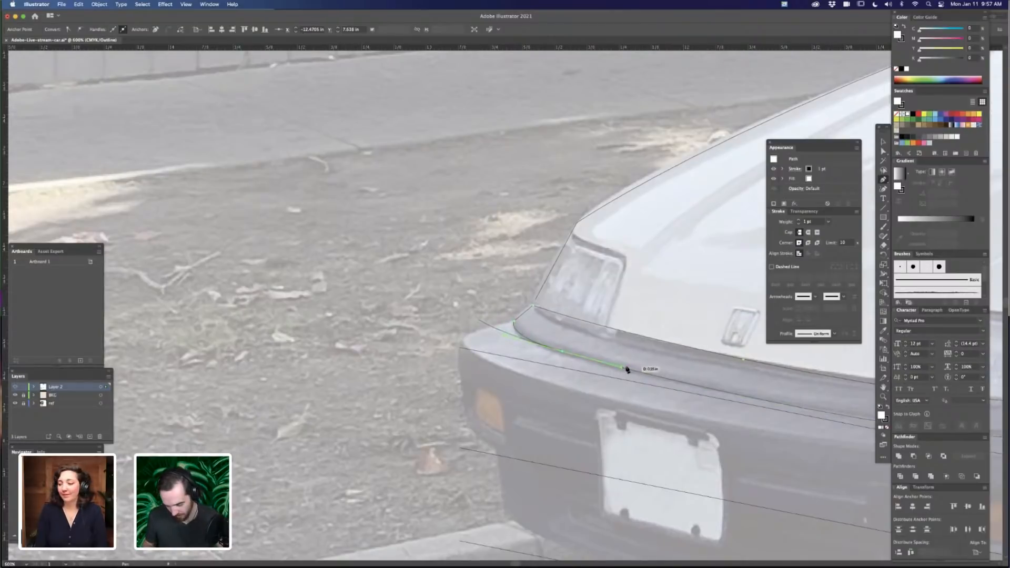
key(a)
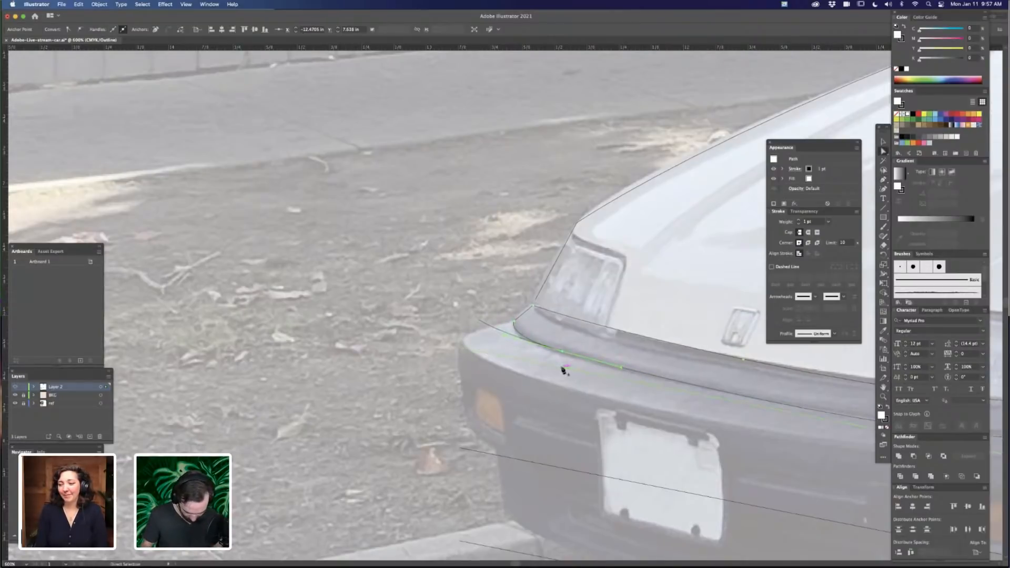
key(p)
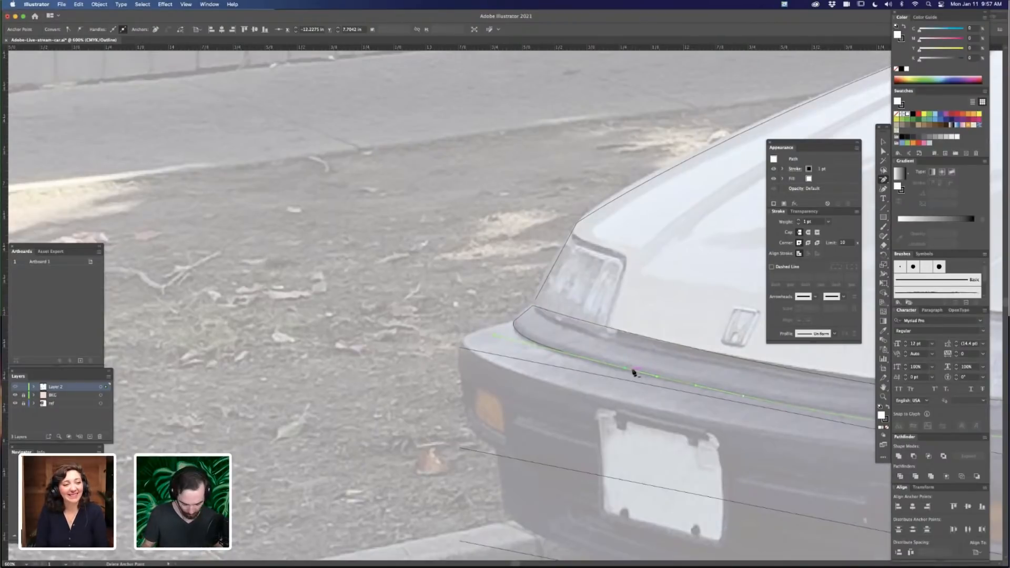
drag(626, 371, 563, 354)
super+click(502, 254)
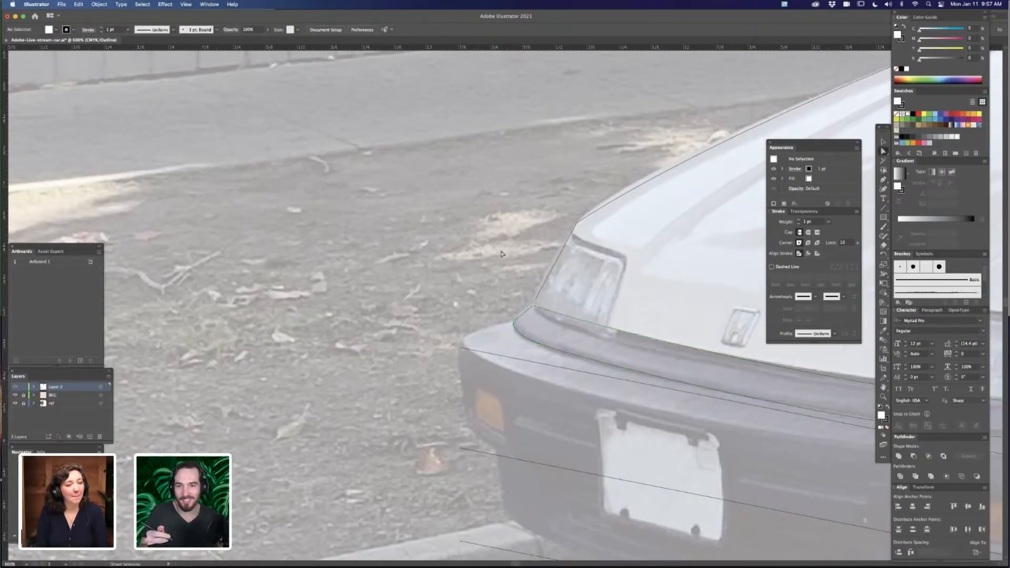
Refine the closed strip's upper curve below the hood by shifting its middle anchor and converting its far-end anchor to a corner
key(super+minus)
key(super+minus)
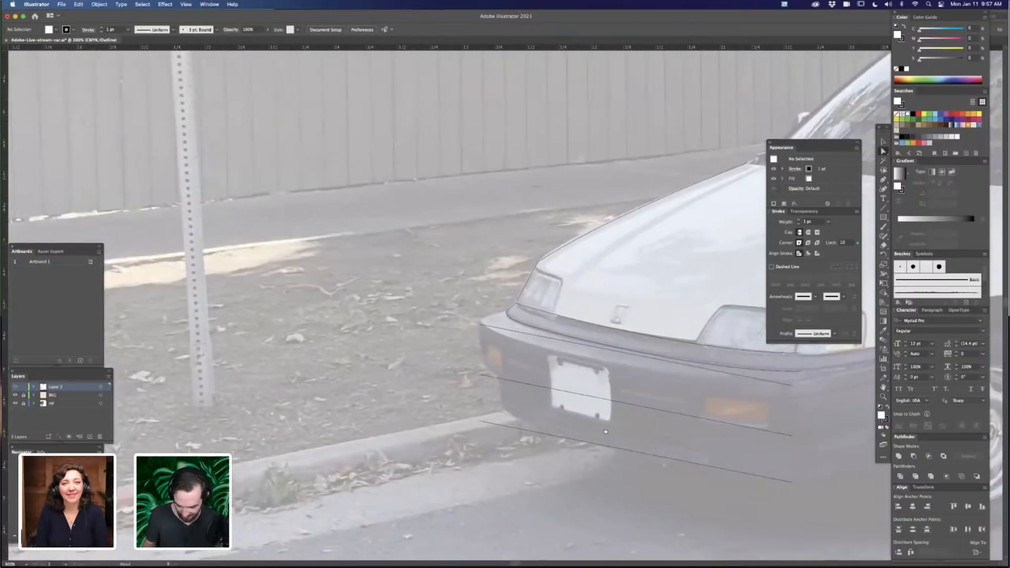
drag(665, 441, 524, 410)
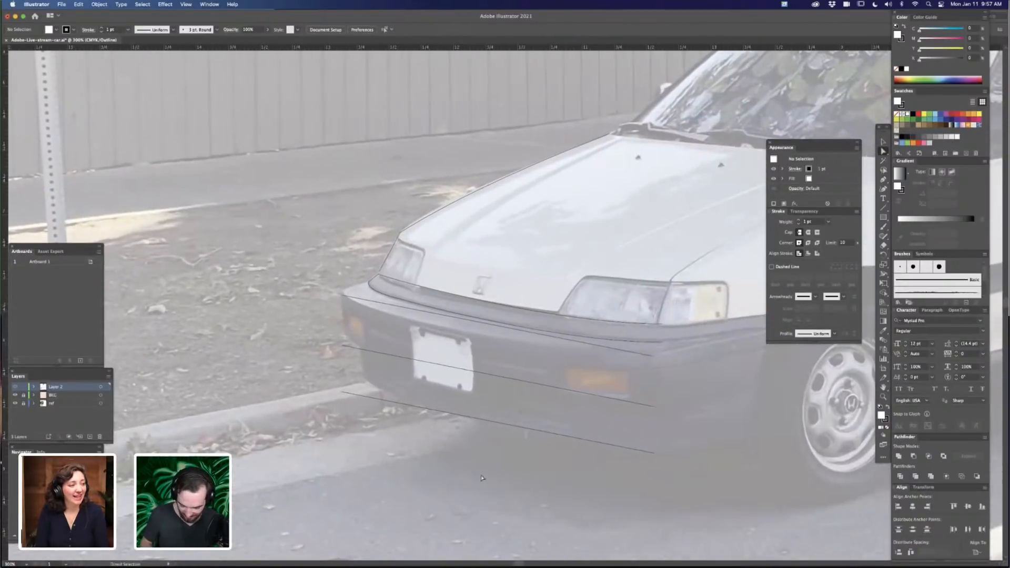
drag(644, 470, 594, 450)
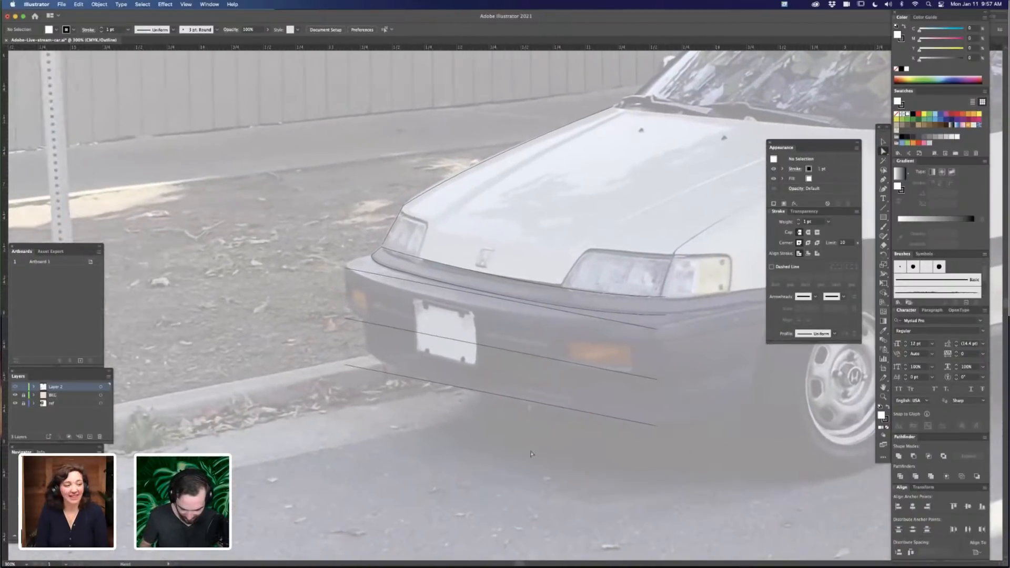
click(485, 274)
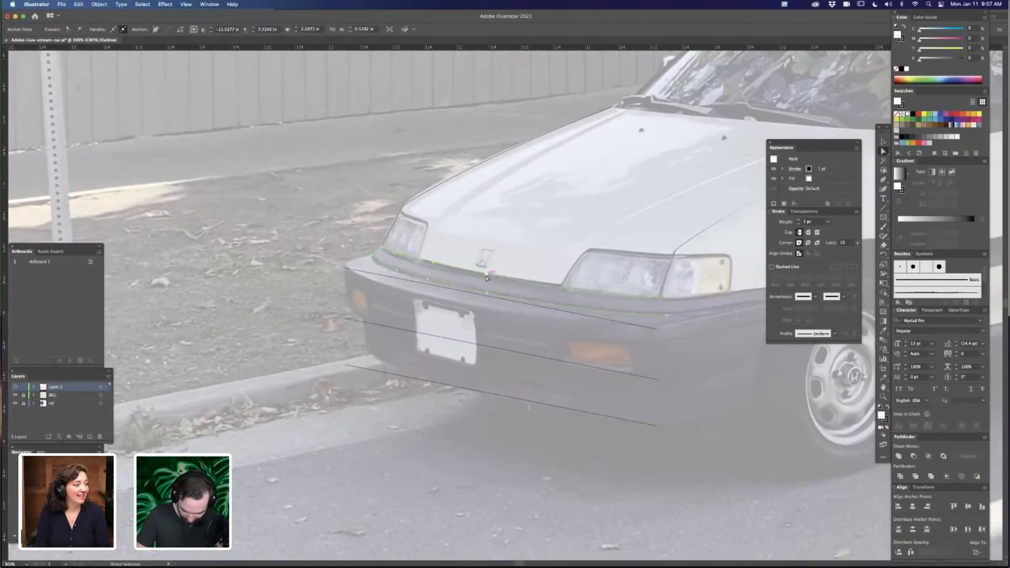
drag(485, 275, 498, 281)
key(shift+c)
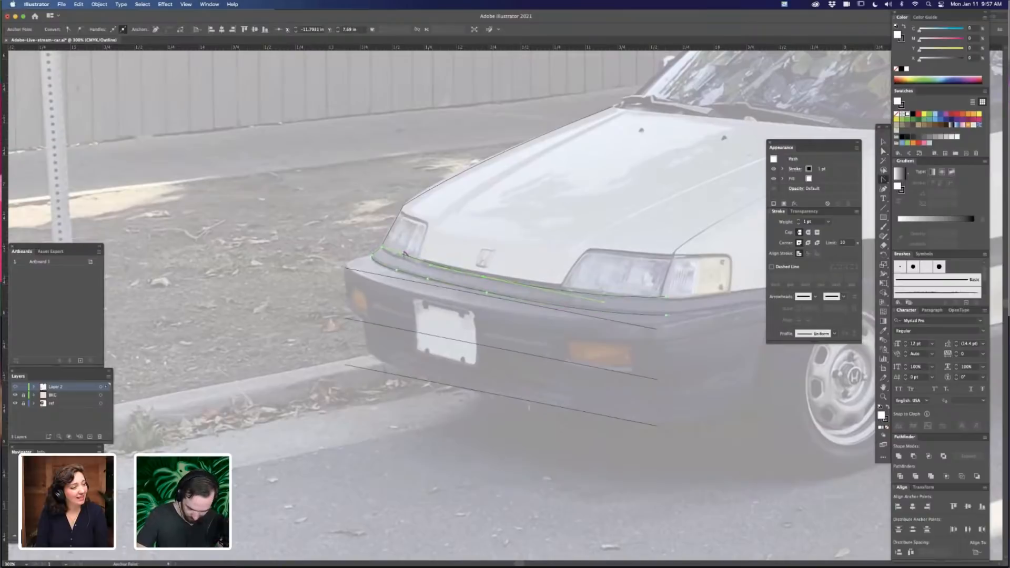
click(382, 247)
key(a)
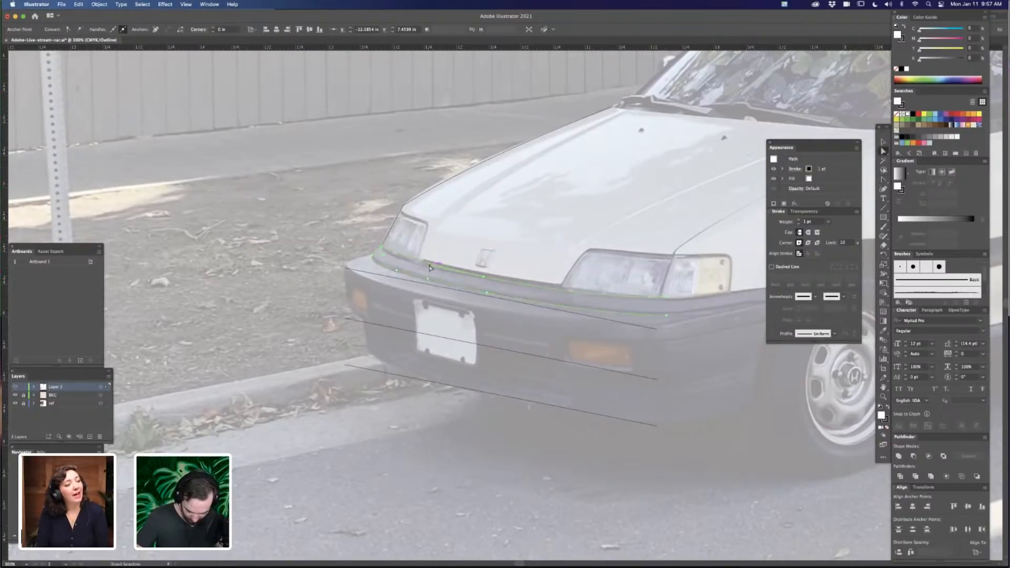
drag(430, 266, 420, 265)
click(414, 265)
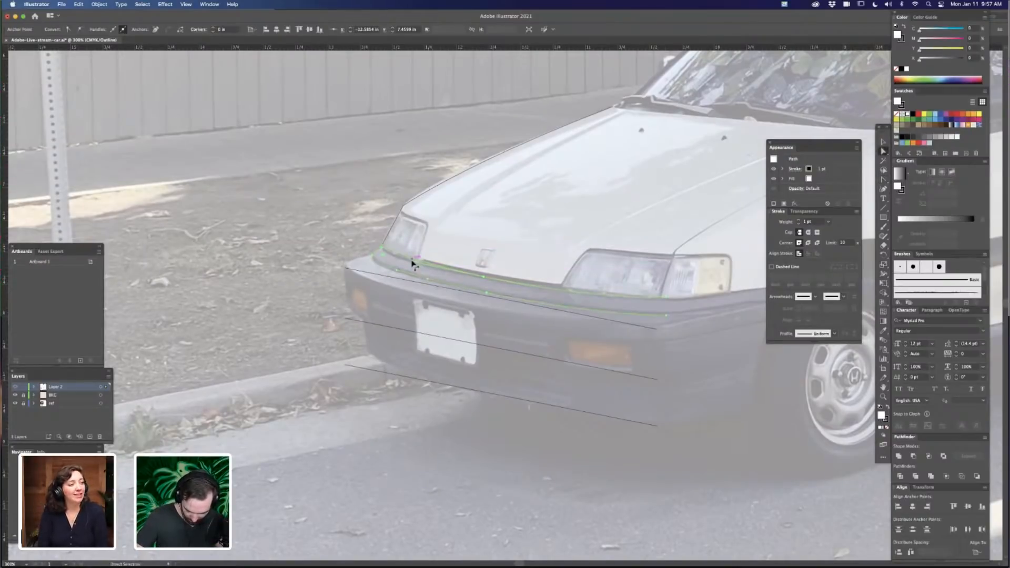
click(570, 458)
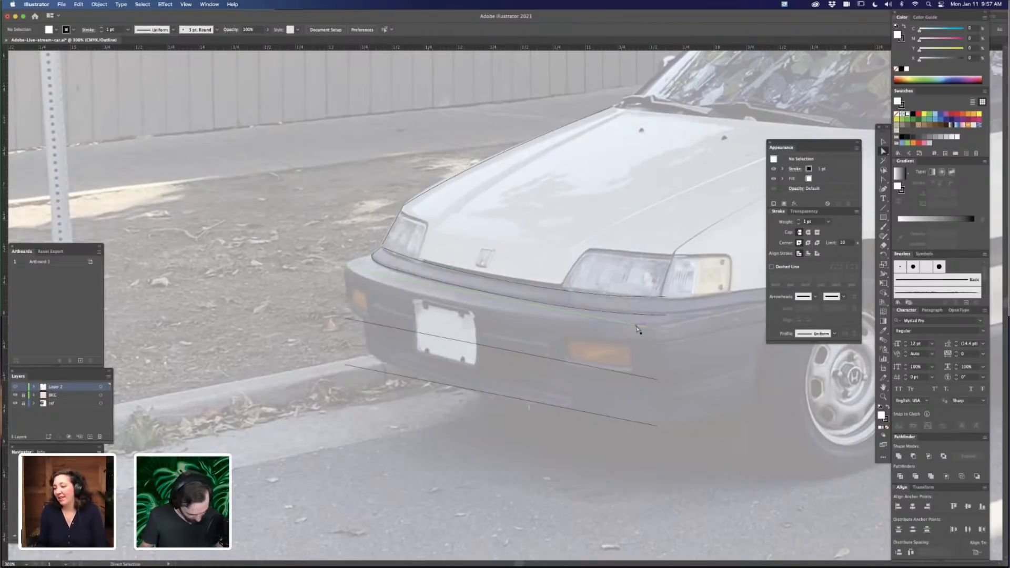
Place a copy of the bumper's upper straight line slightly lower and delete the original line
key(v)
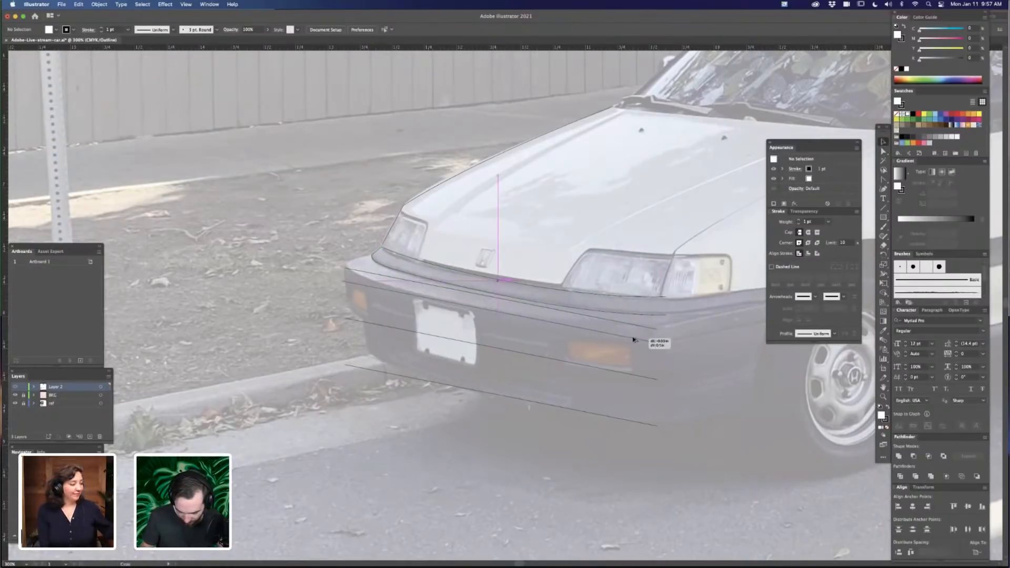
click(637, 336)
click(642, 326)
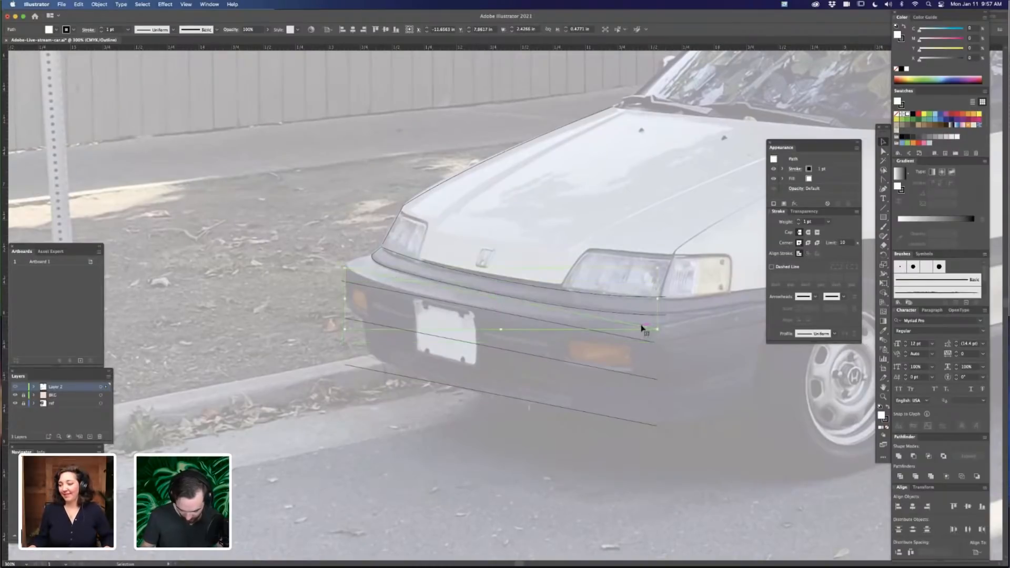
key(Delete)
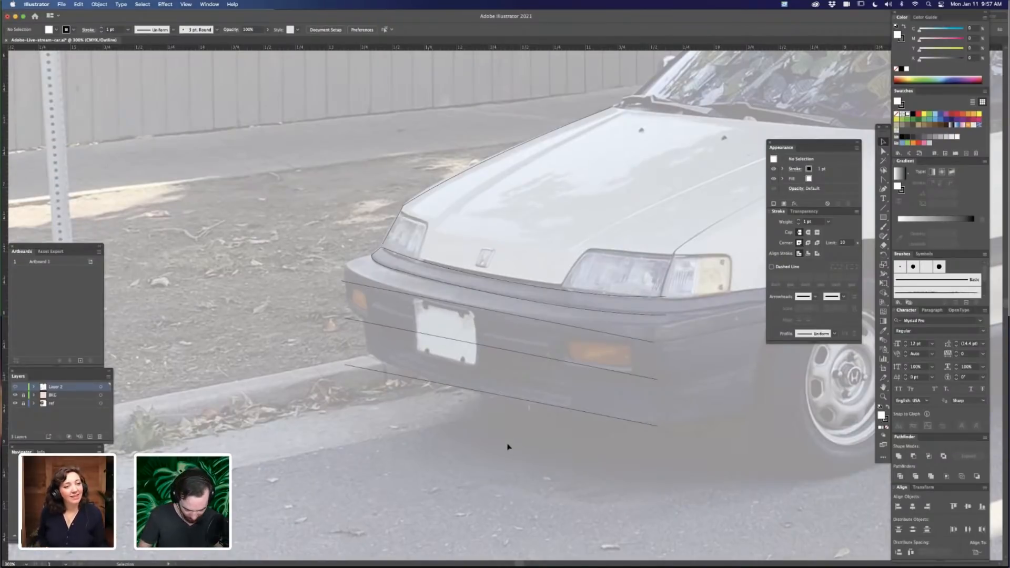
Connect the two upper bumper guide lines at their far and near ends to form a closed four-sided shape
key(p)
click(344, 318)
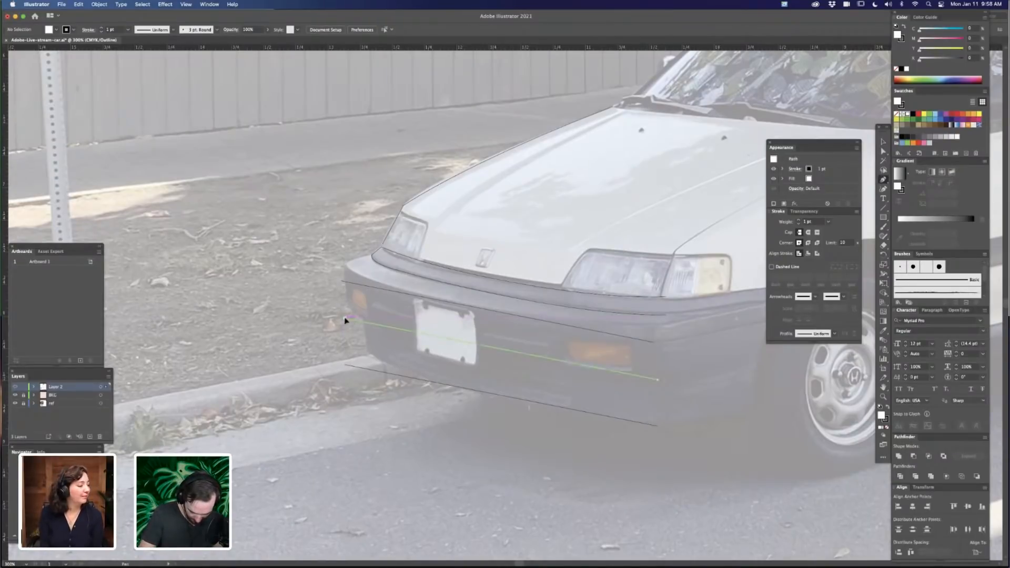
drag(342, 284, 342, 283)
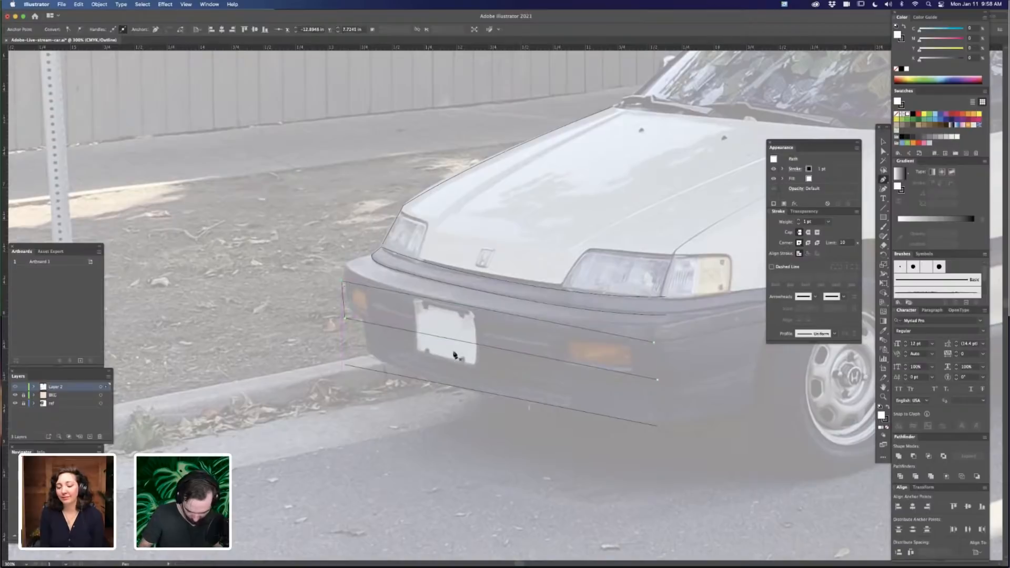
super+click(677, 351)
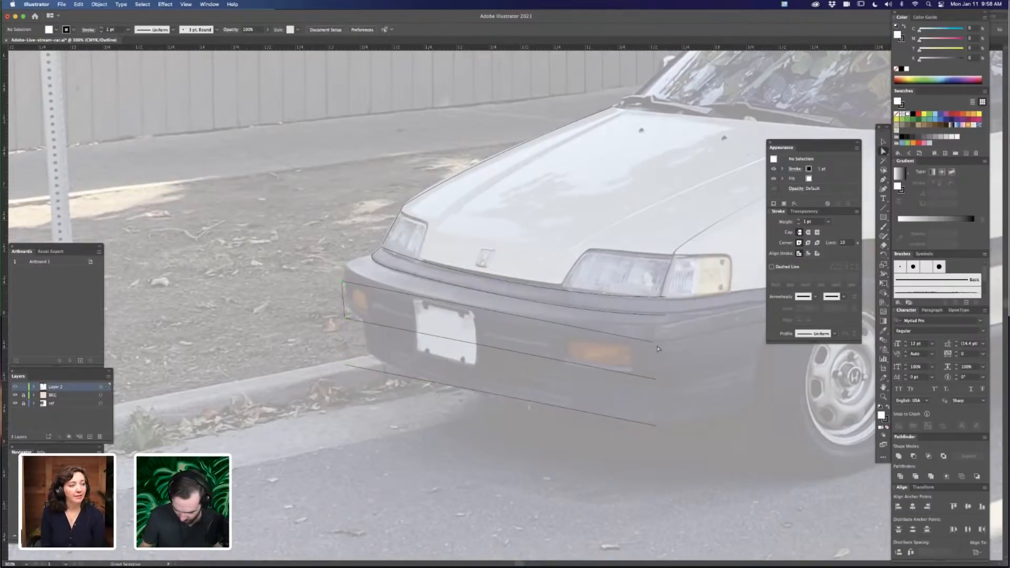
click(654, 342)
click(657, 379)
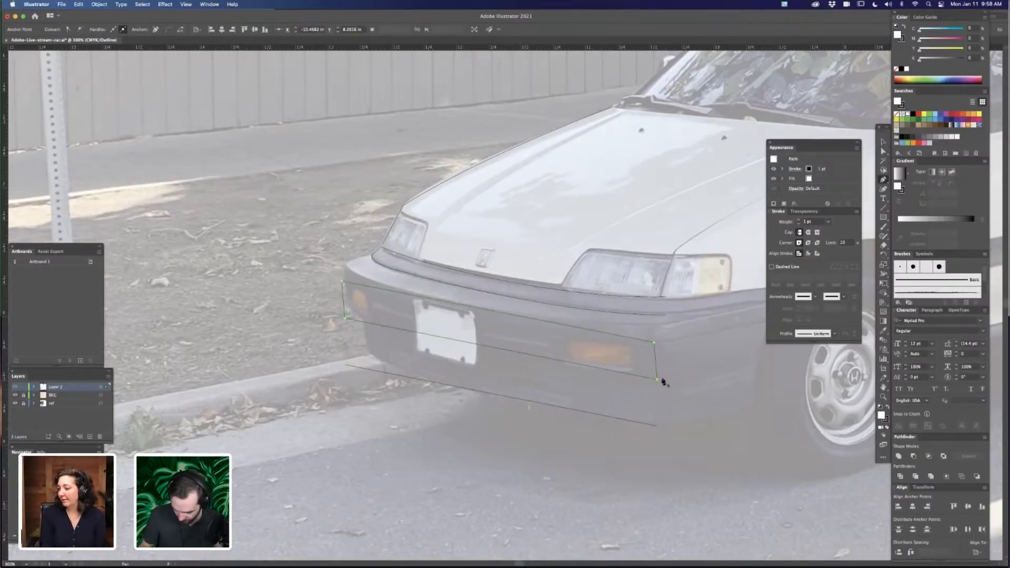
key(a)
click(676, 378)
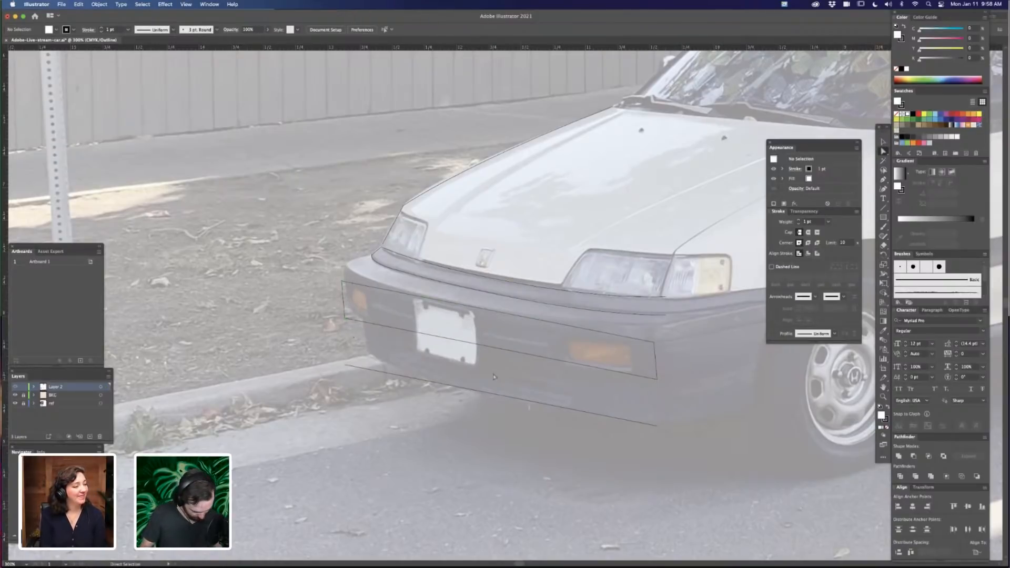
Move the closed four-sided bumper shape slightly upward over the bumper's front face
drag(511, 354, 512, 342)
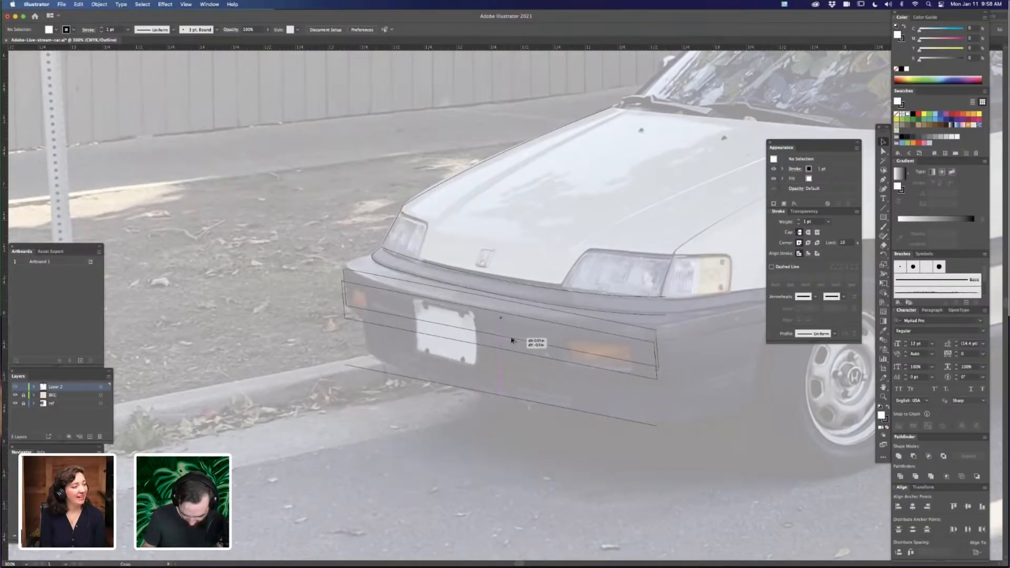
Add an anchor point near the middle of both the upper and lower edges of the front bumper outline
click(570, 365)
key(super+equal)
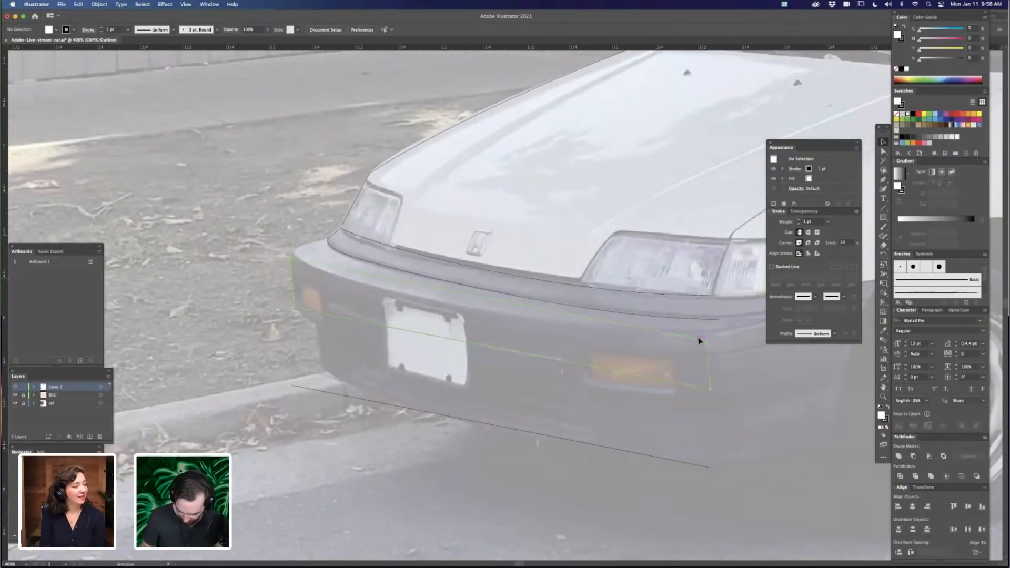
click(694, 356)
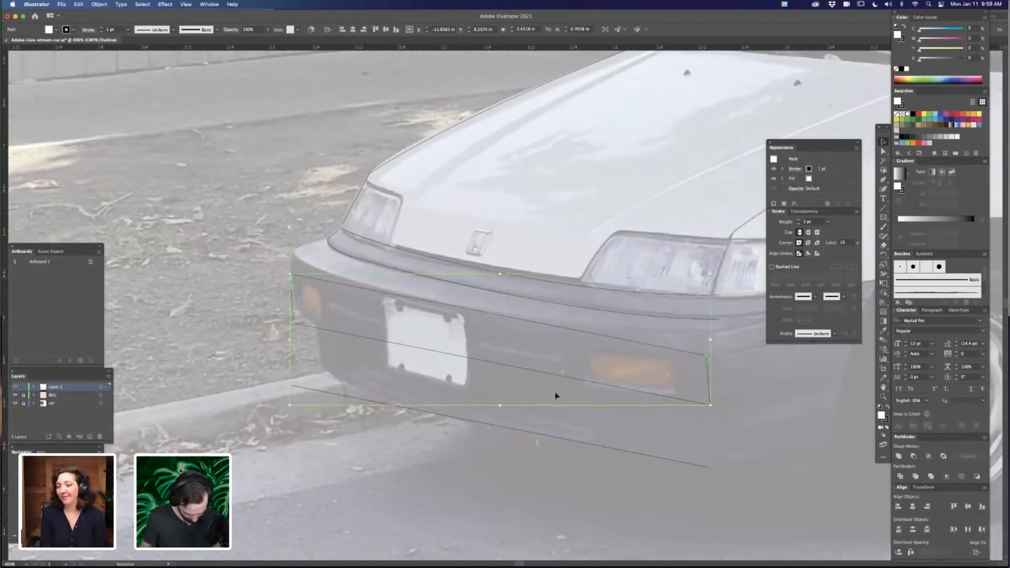
key(plus)
click(457, 306)
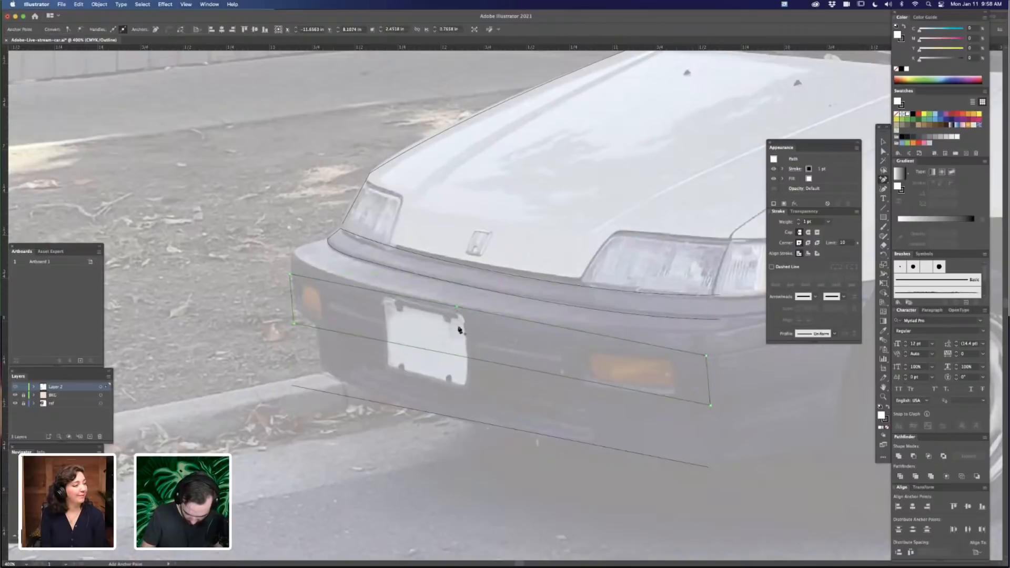
click(453, 355)
Raise the end anchors of the front bumper outline so its long edges bend at the middle points, following the photo
key(a)
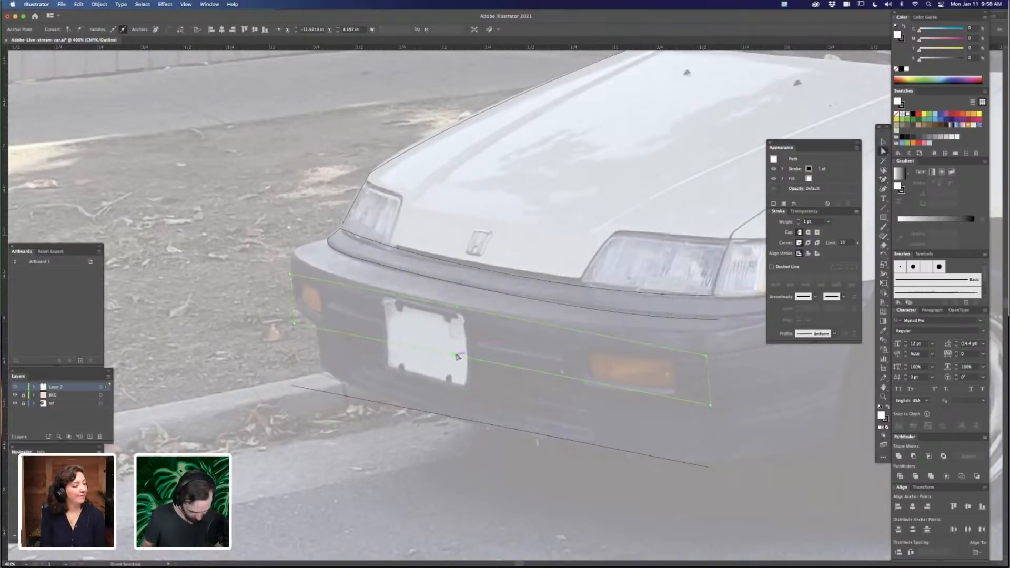
drag(273, 261, 315, 337)
drag(690, 421, 720, 345)
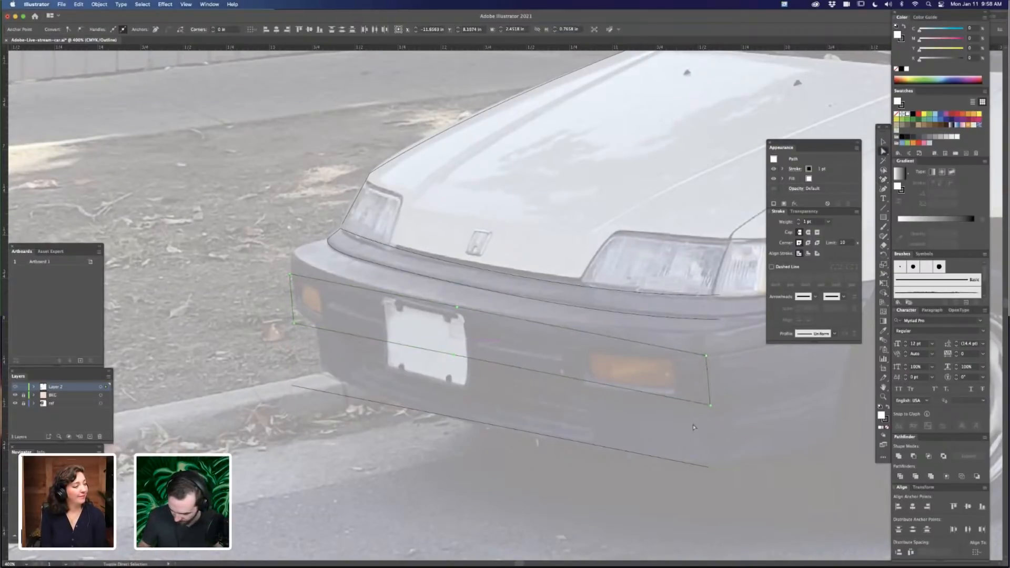
drag(710, 408, 720, 386)
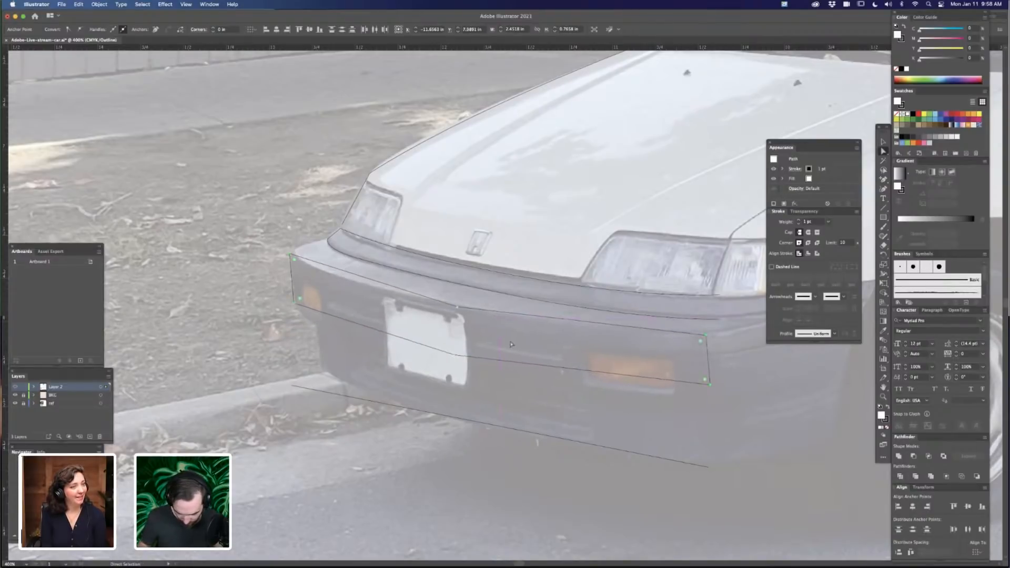
Round the two middle corners of the front bumper outline to a radius of about 10 in, forming smooth curves
drag(463, 309, 559, 37)
key(super+minus)
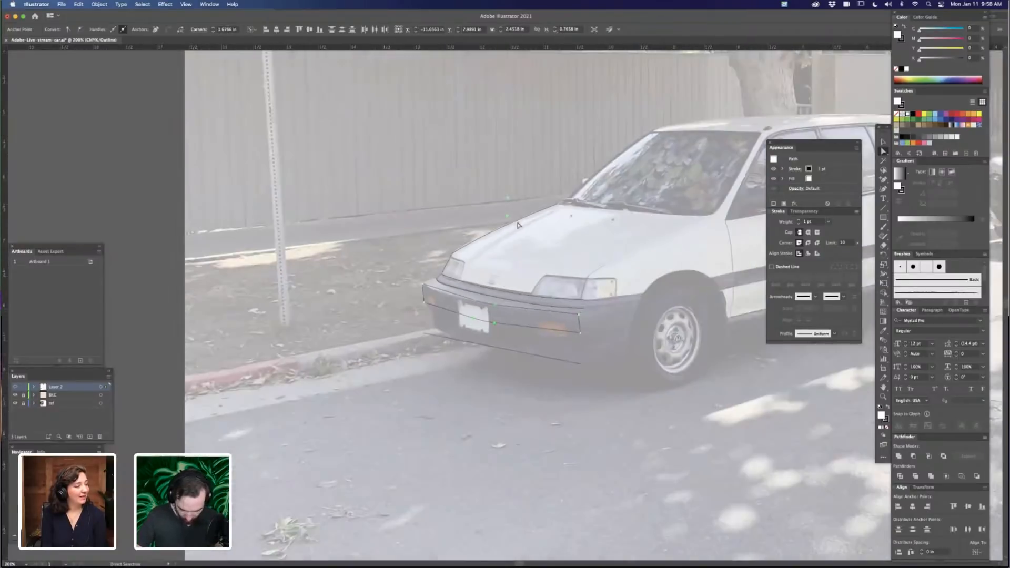
drag(508, 200, 615, 9)
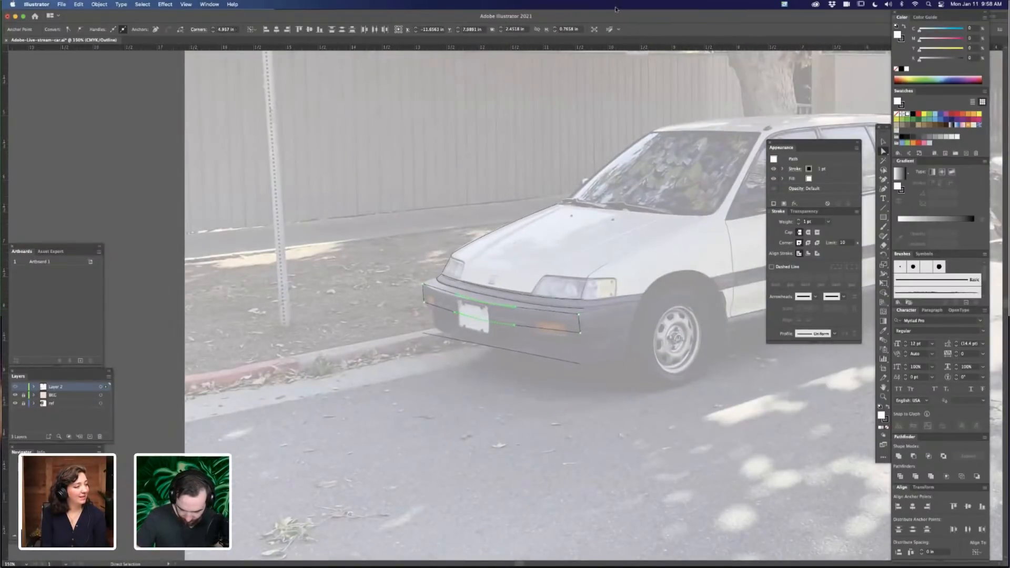
key(super+minus)
key(super+minus)
key(super+minus)
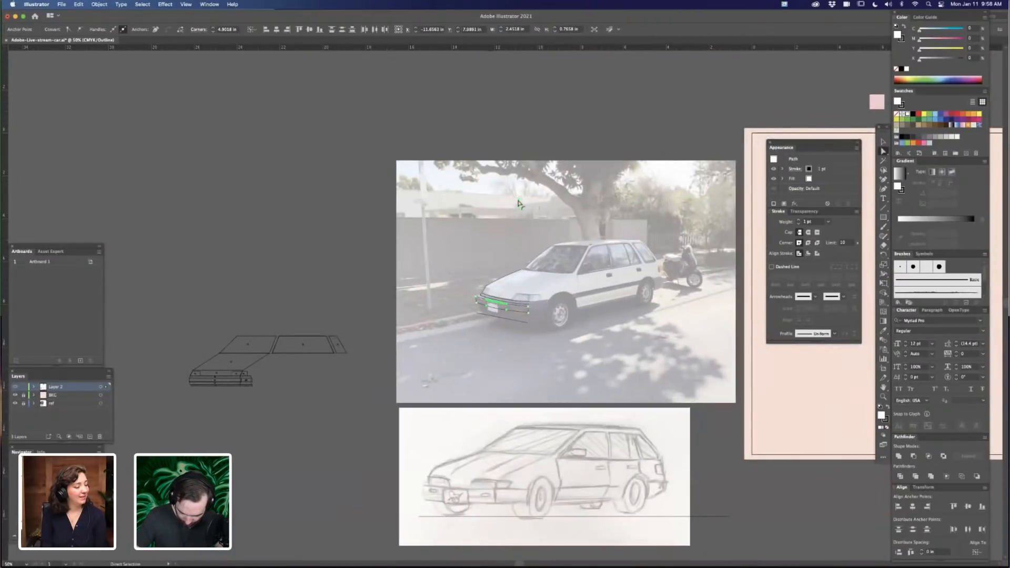
drag(519, 201, 598, 69)
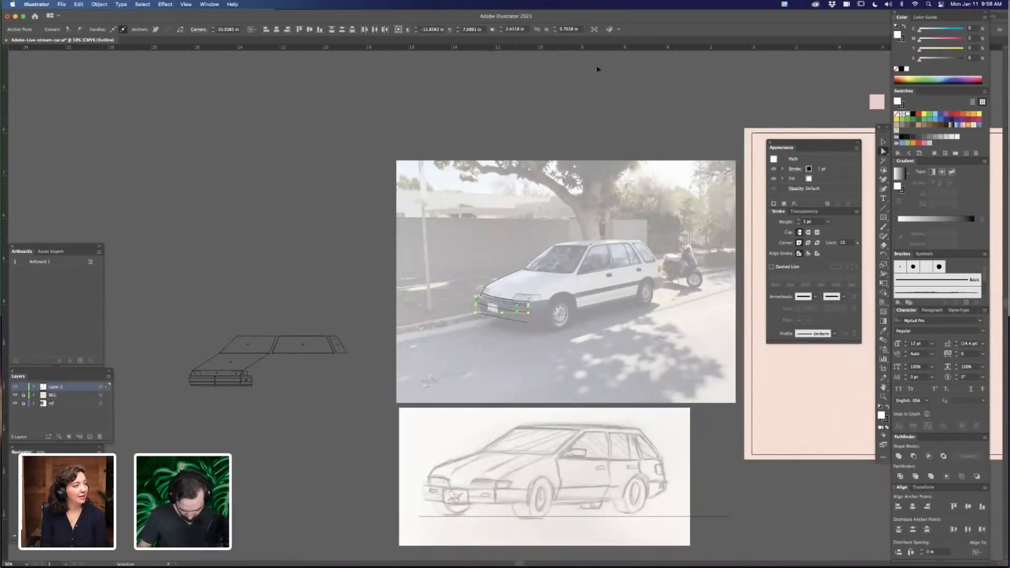
key(super+equal)
key(super+equal)
key(super+equal)
key(super+equal)
click(625, 391)
drag(665, 411, 643, 406)
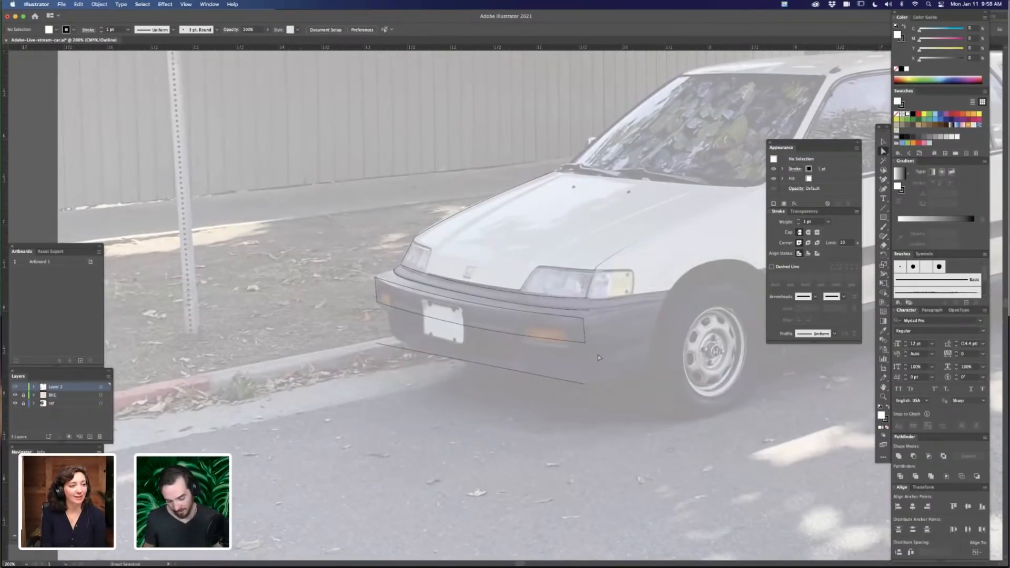
Duplicate the bumper outline's curved lower edge and place the copy below it across the lower bumper
key(v)
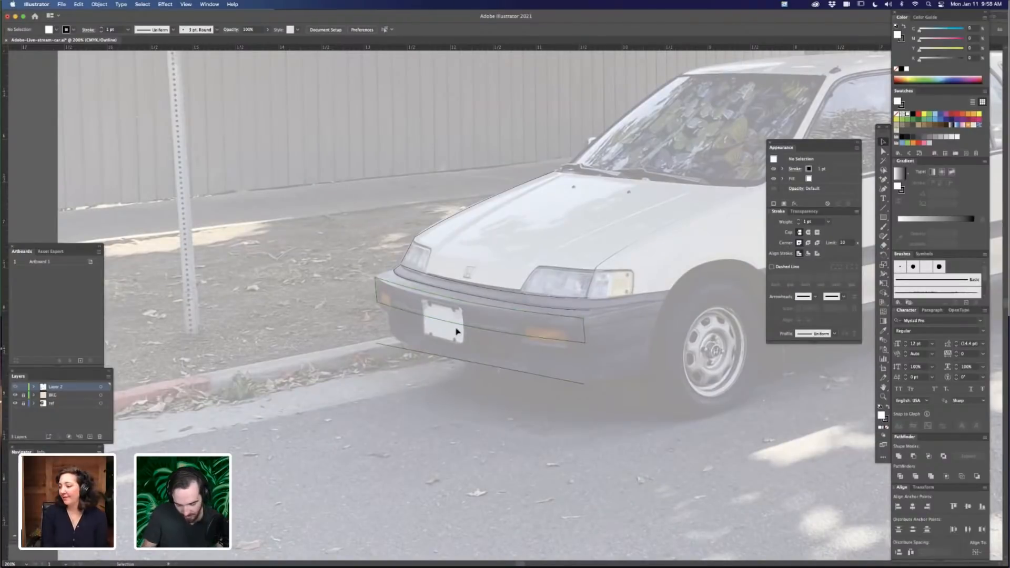
key(a)
click(474, 330)
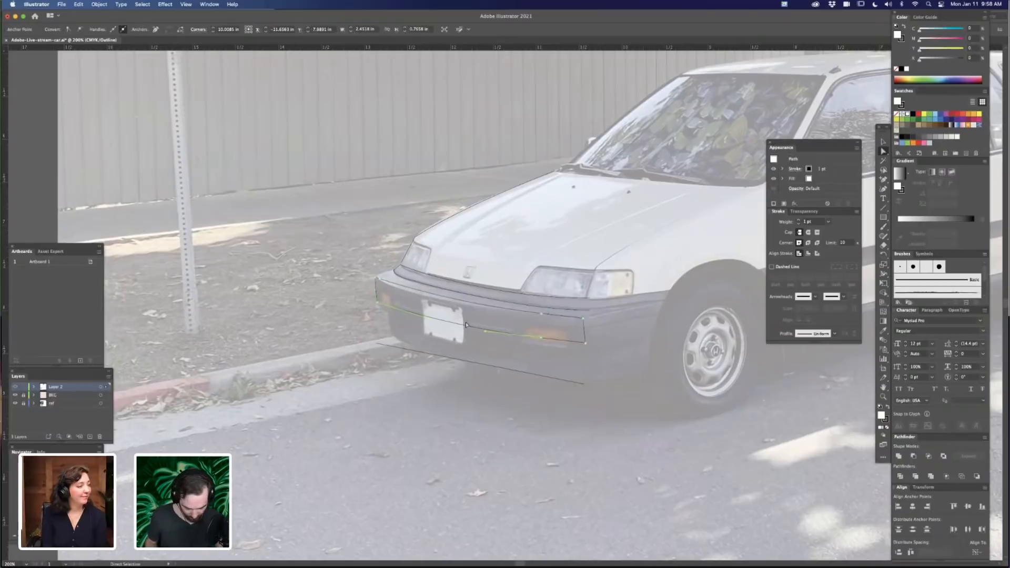
key(v)
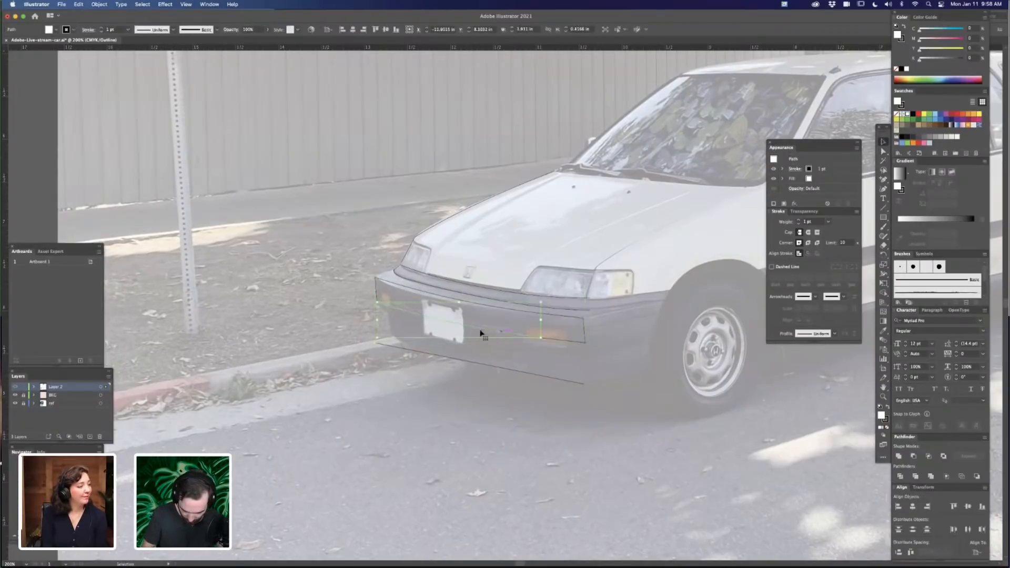
drag(483, 336, 482, 350)
click(610, 433)
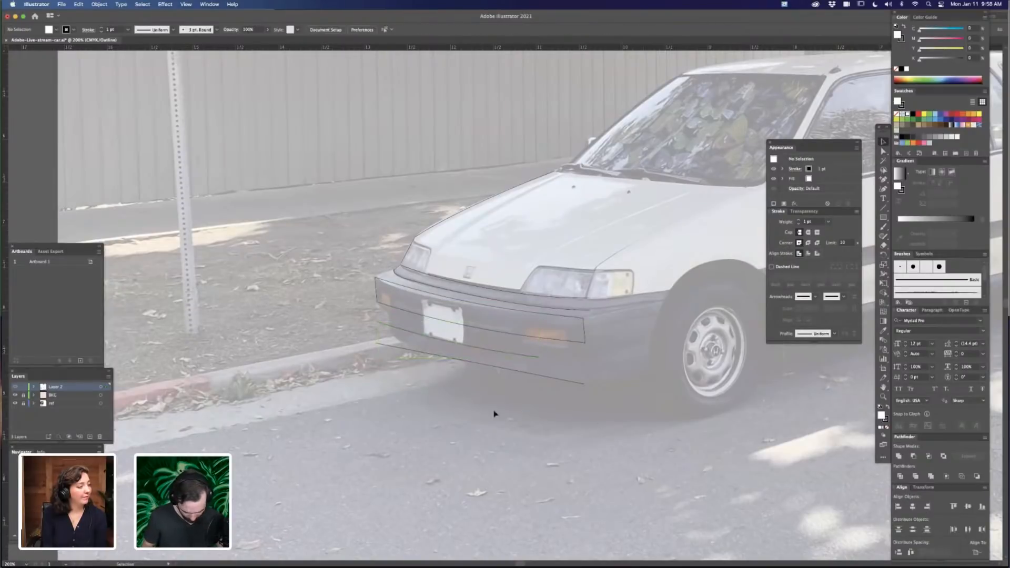
Trim the copied curve's left end to the photo's bumper edge, and draw the lower section's left side and curved top line from it
key(super+equal)
key(super+equal)
drag(423, 449, 568, 403)
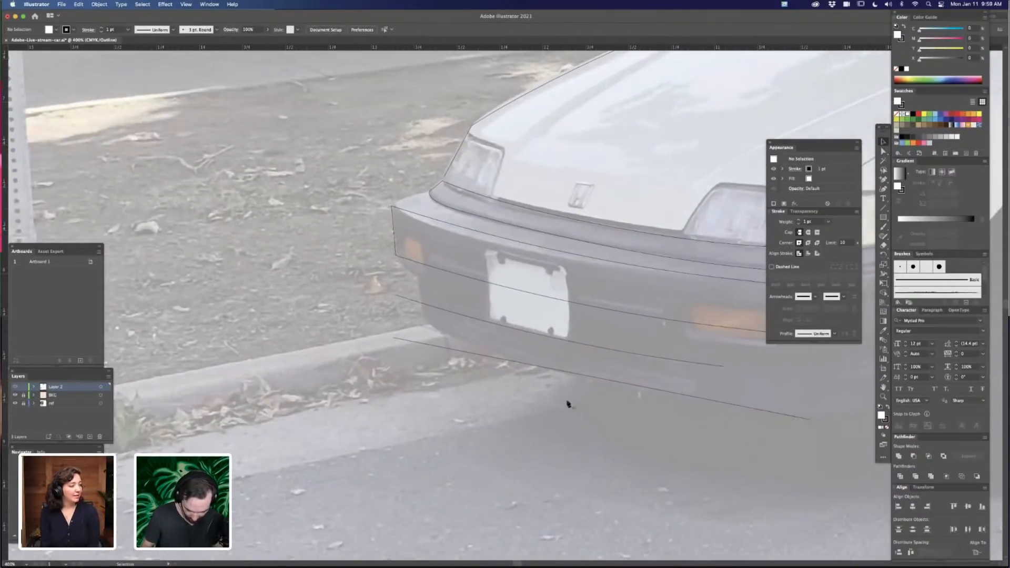
key(plus)
click(425, 306)
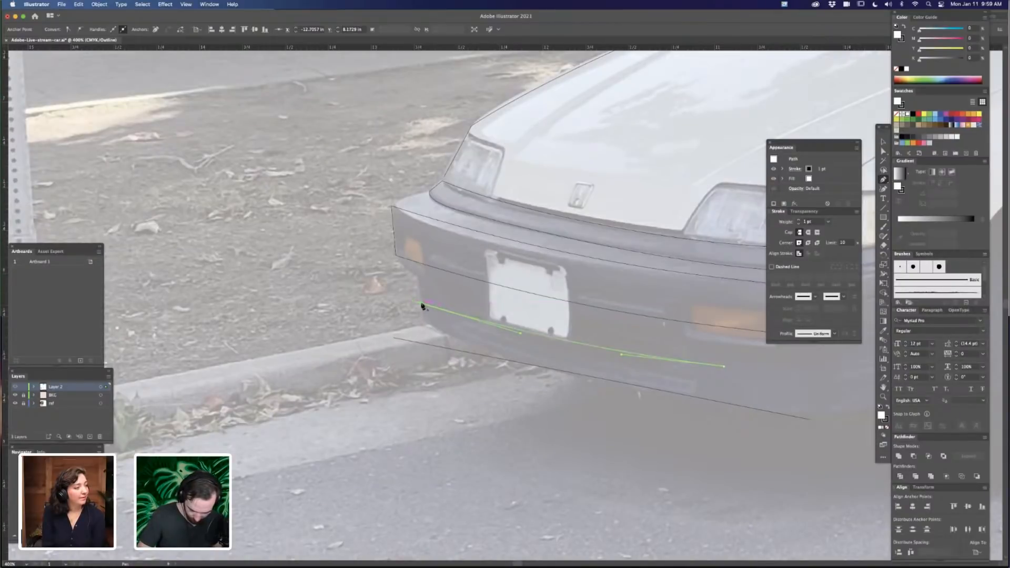
click(421, 303)
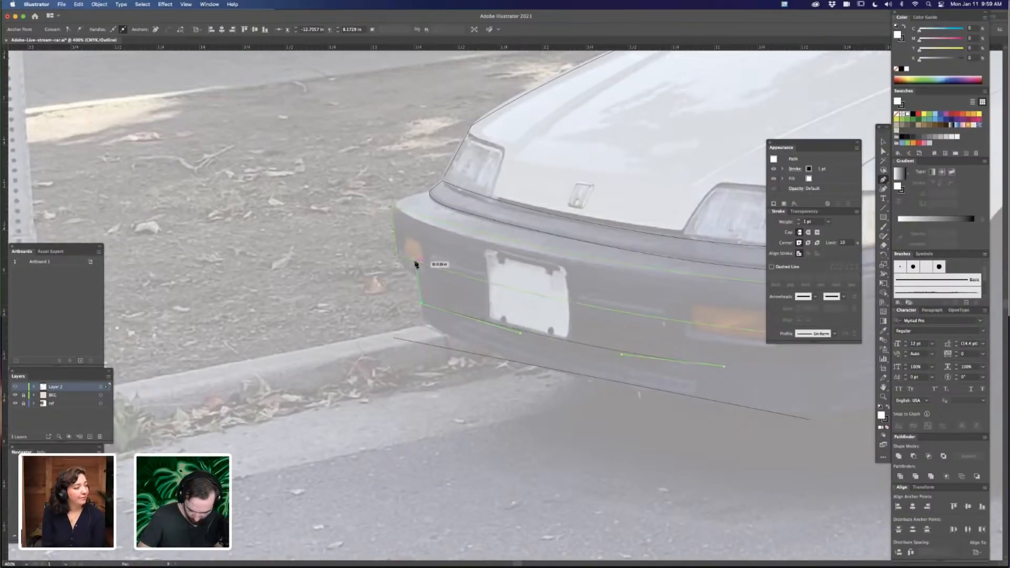
click(415, 262)
key(super+minus)
key(super+minus)
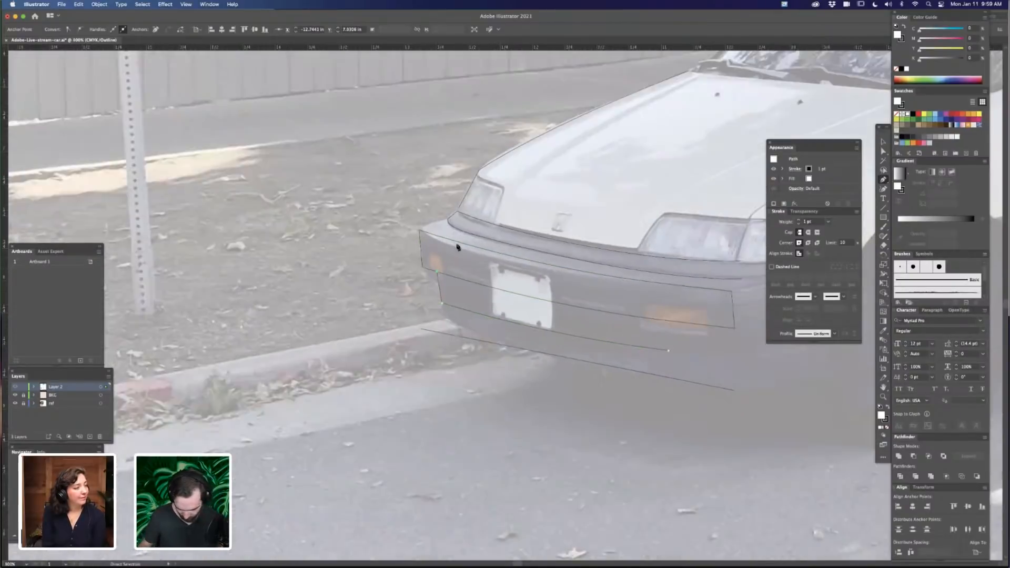
drag(585, 391, 468, 362)
click(520, 283)
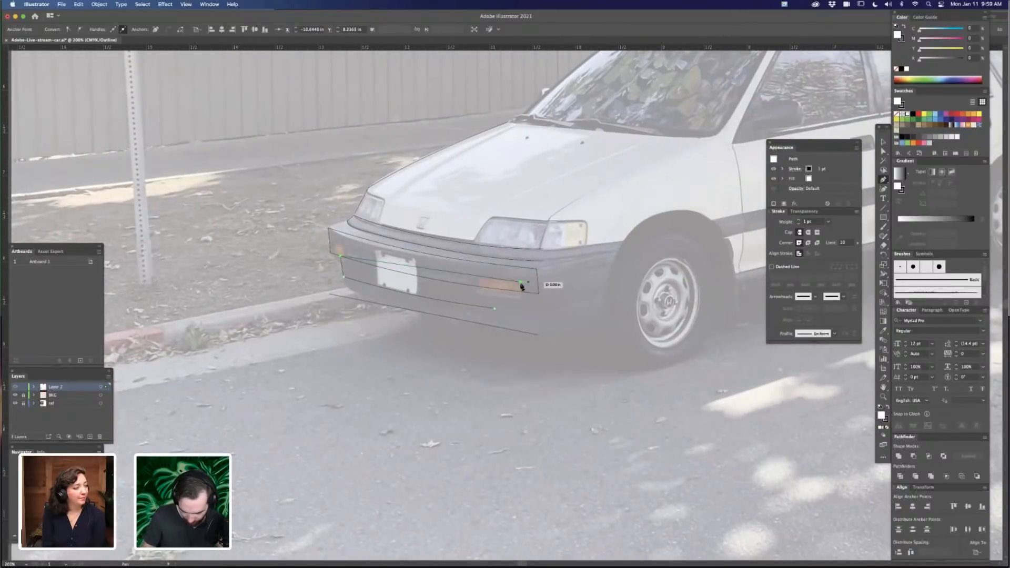
key(a)
click(554, 312)
Extend the right end of the lower bumper curve to the front bumper corner with the Pen tool
key(super+plus)
key(super+plus)
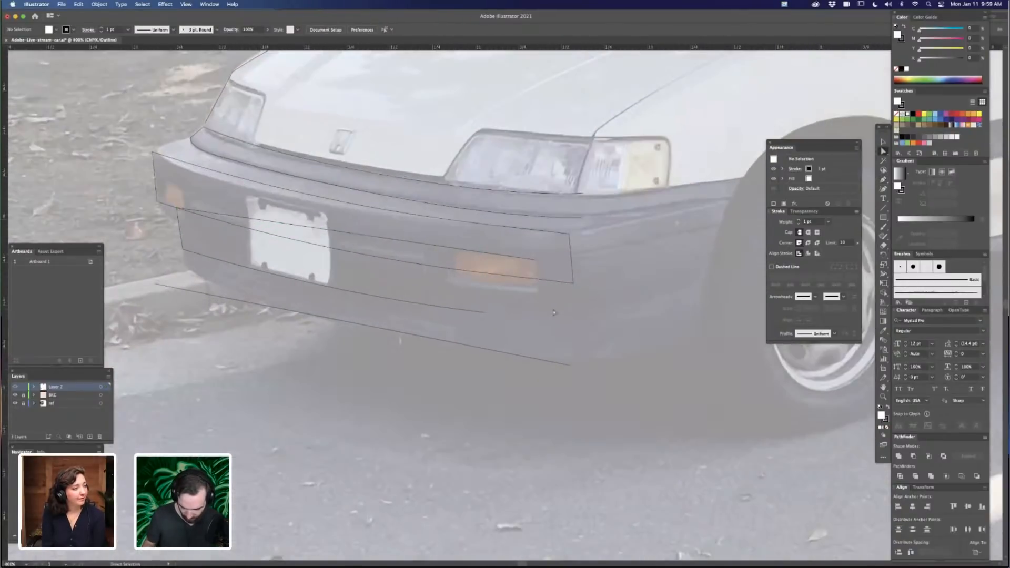
drag(581, 364, 611, 377)
key(p)
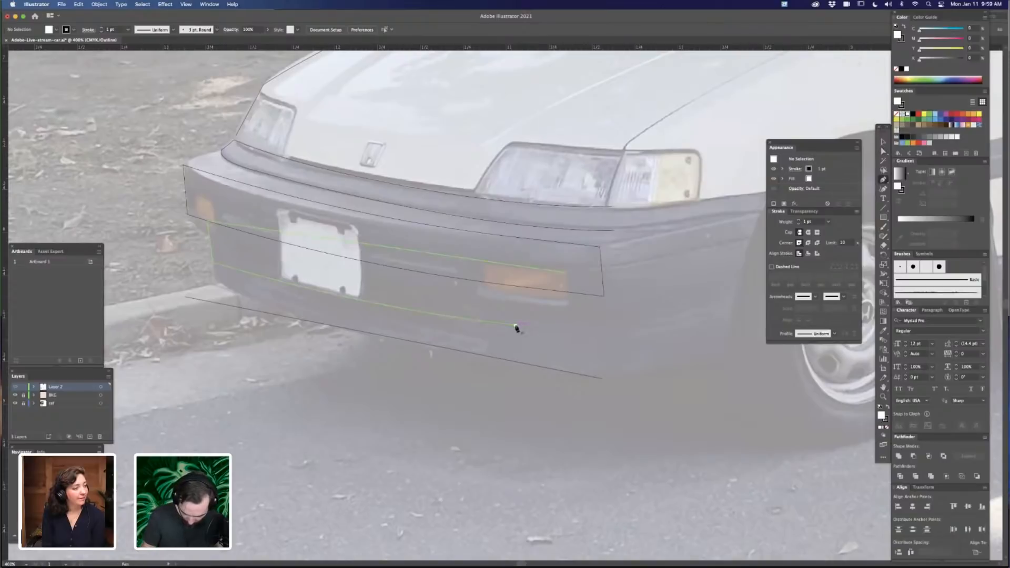
click(516, 327)
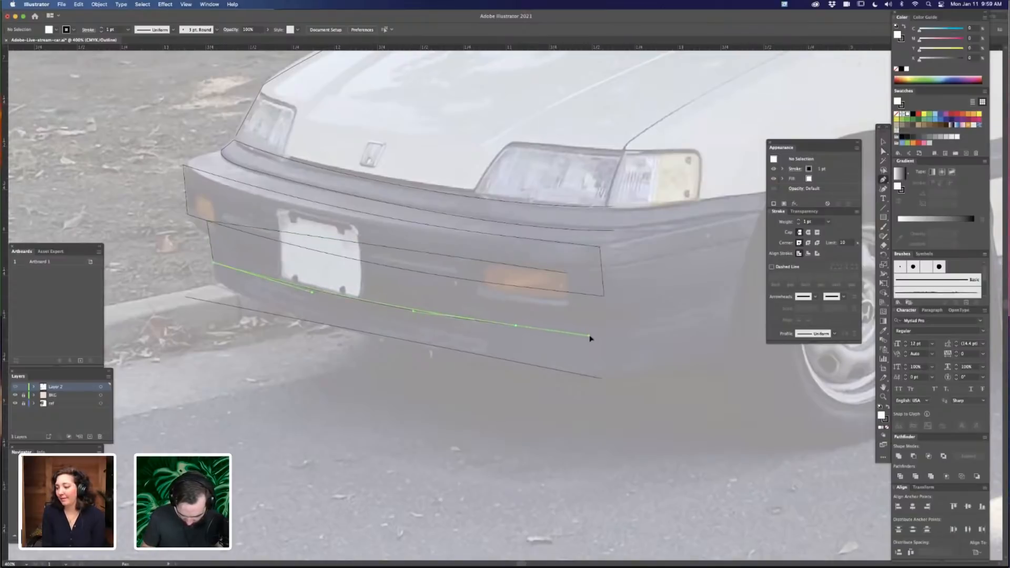
drag(592, 338, 609, 340)
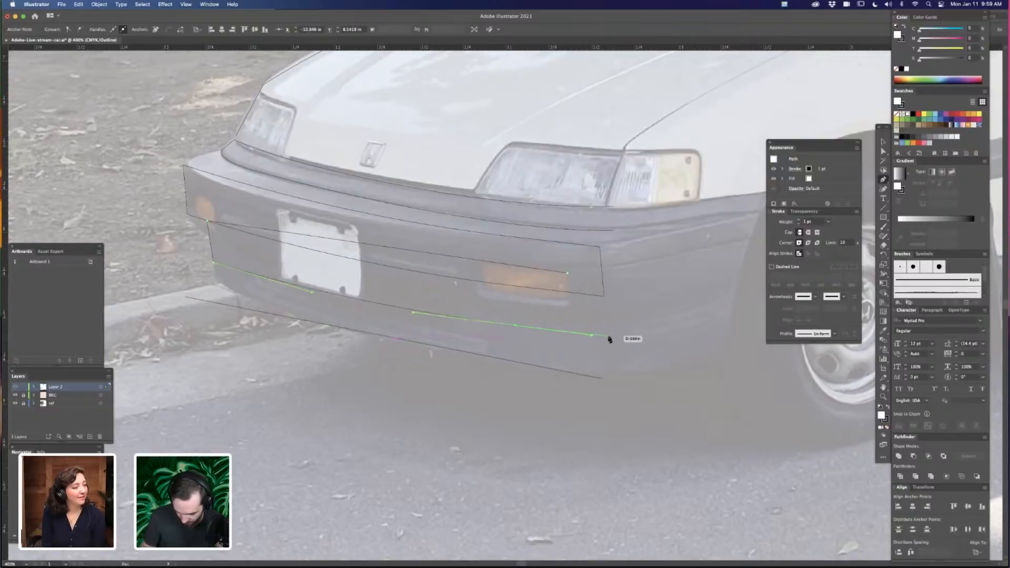
click(608, 336)
key(super+minus)
key(super+minus)
key(super+minus)
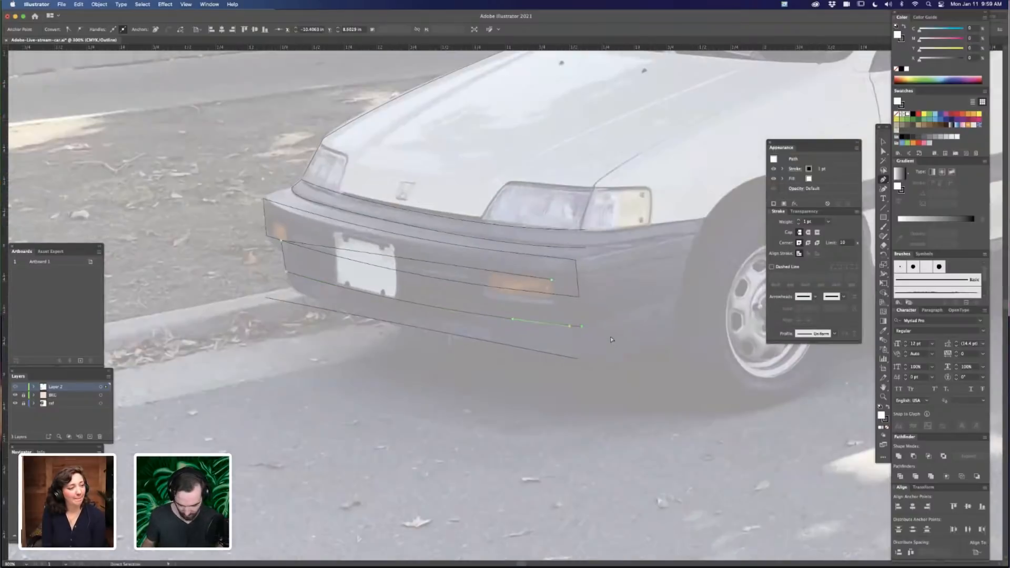
drag(579, 394, 523, 413)
key(a)
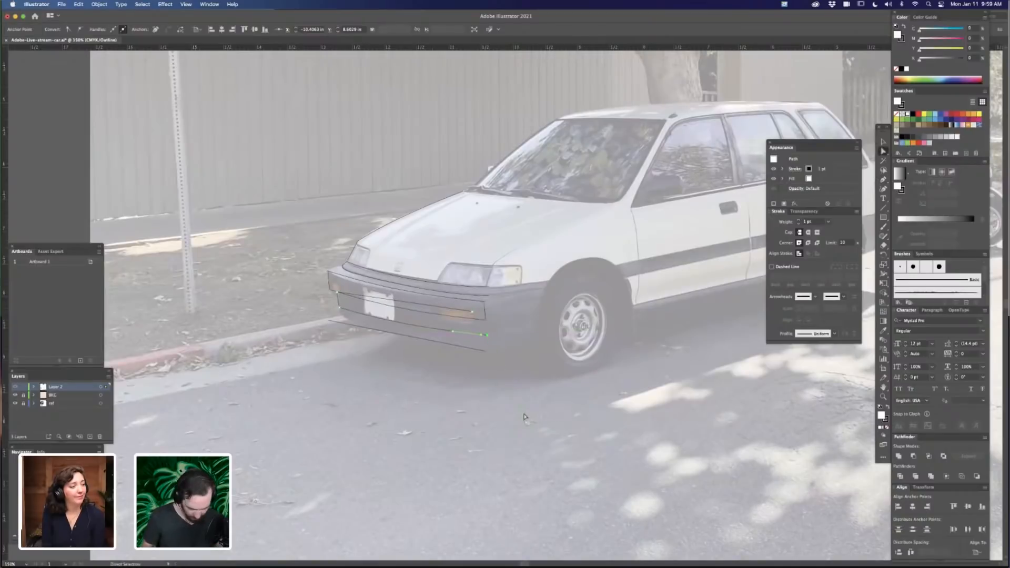
click(550, 376)
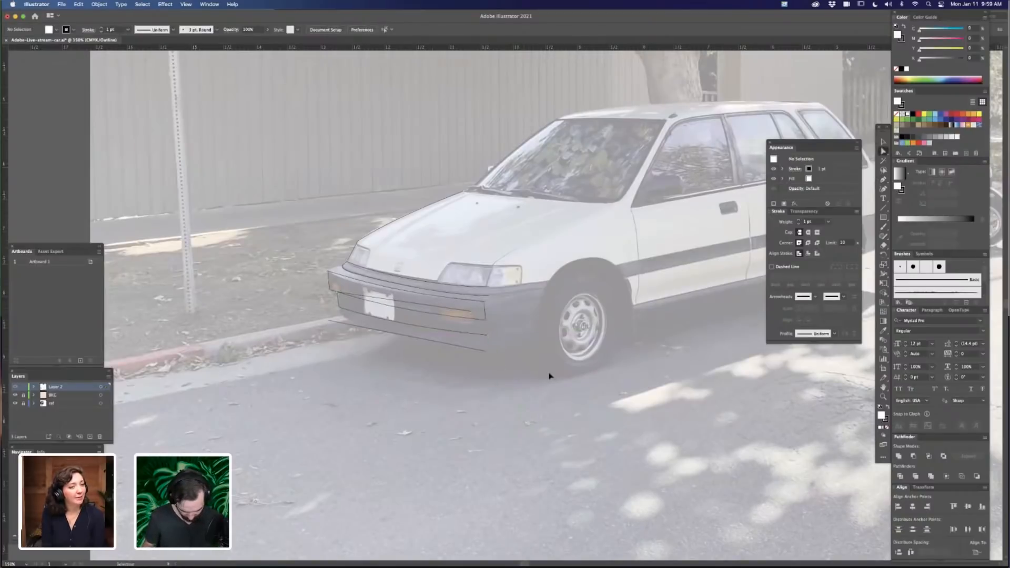
Draw a closed four-point side bumper panel from the front bumper corner to the wheel arch, and lower its upper wheel-side corner slightly
key(super+plus)
key(super+plus)
drag(491, 451, 599, 432)
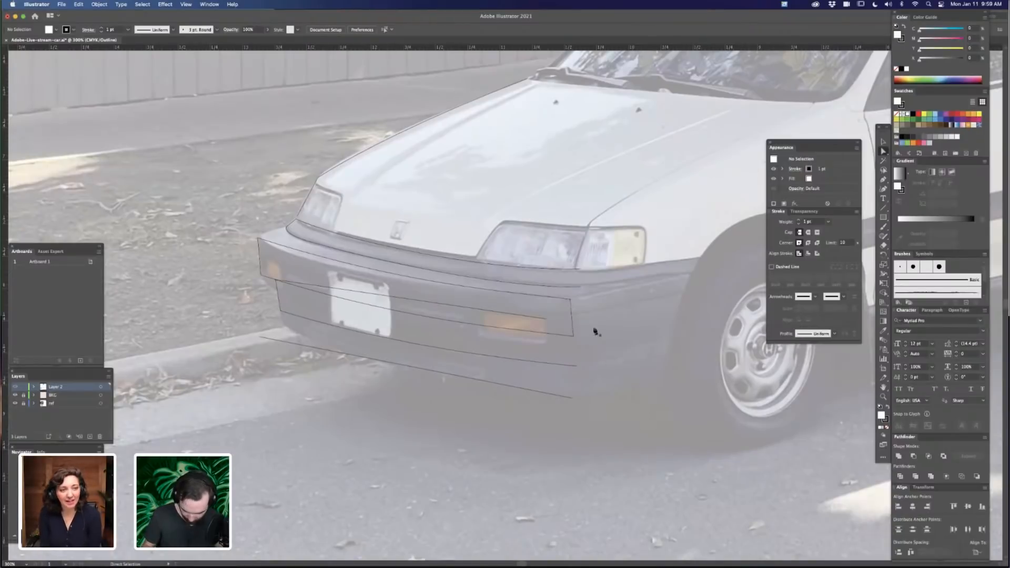
key(p)
super+click(570, 300)
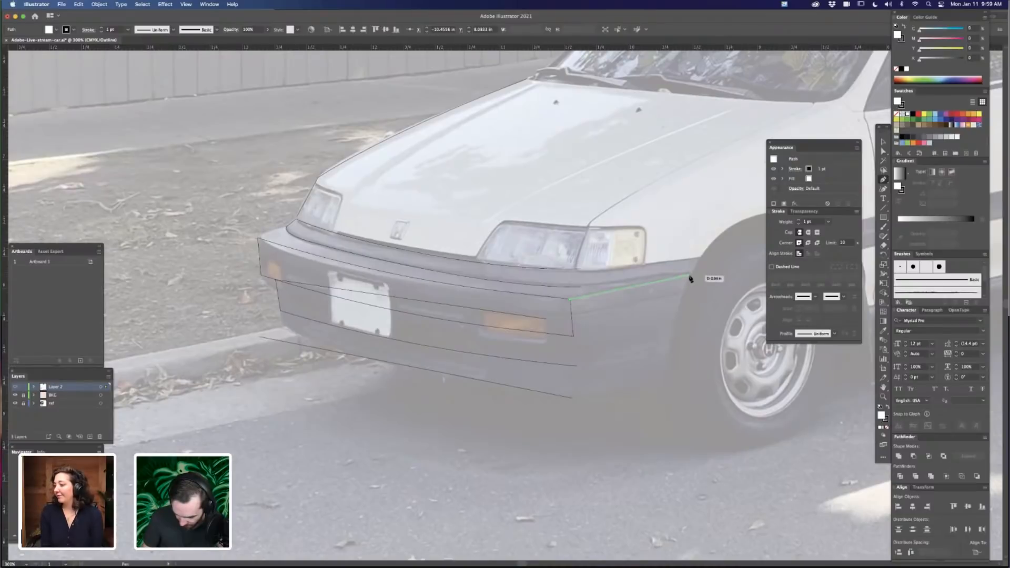
click(689, 276)
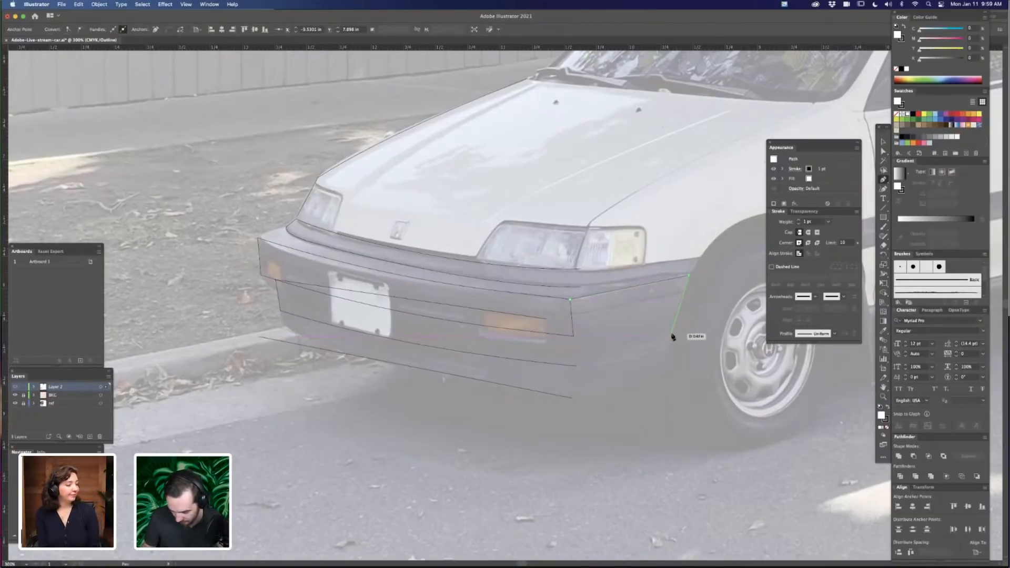
click(672, 333)
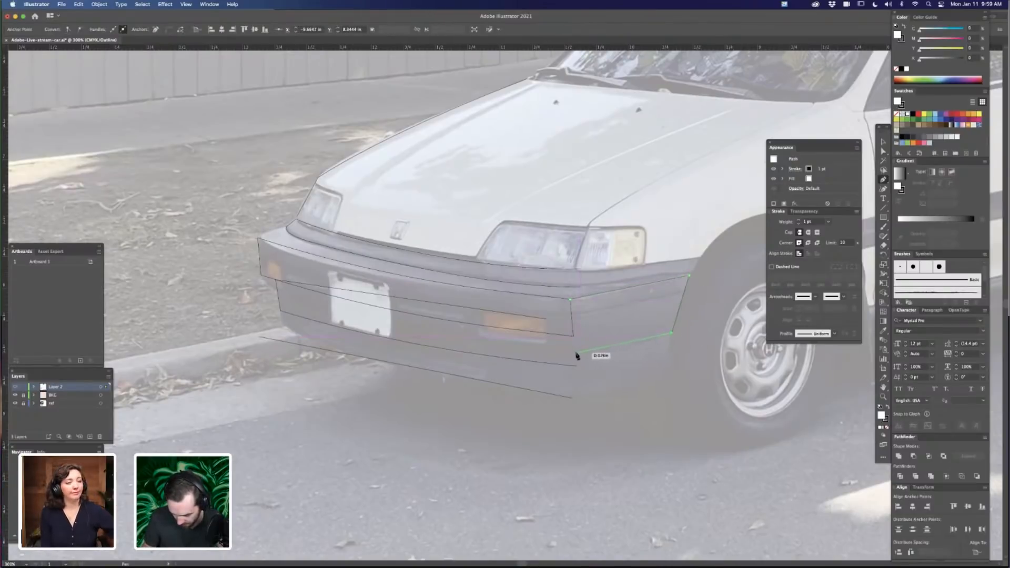
key(super+z)
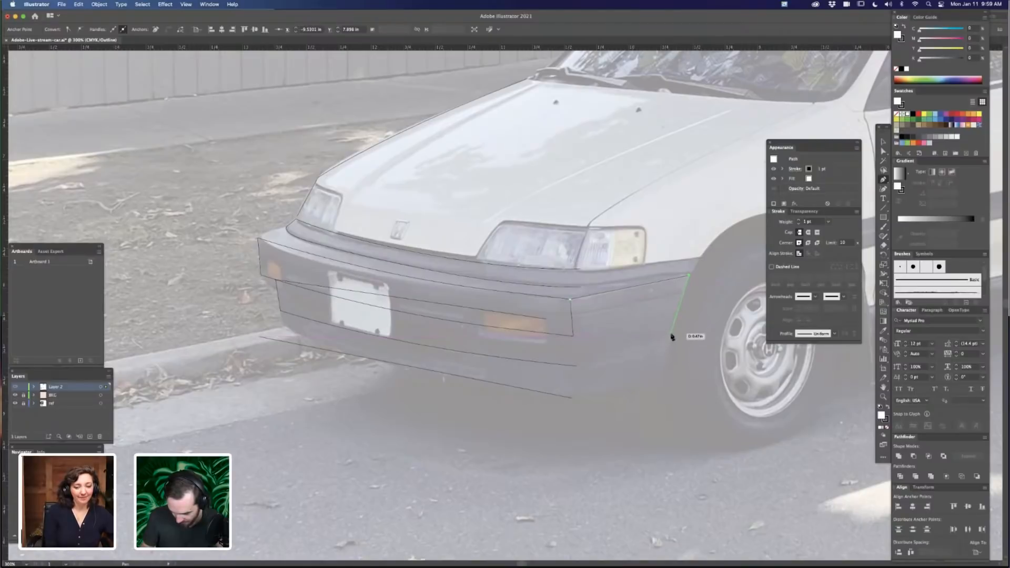
click(671, 334)
click(574, 336)
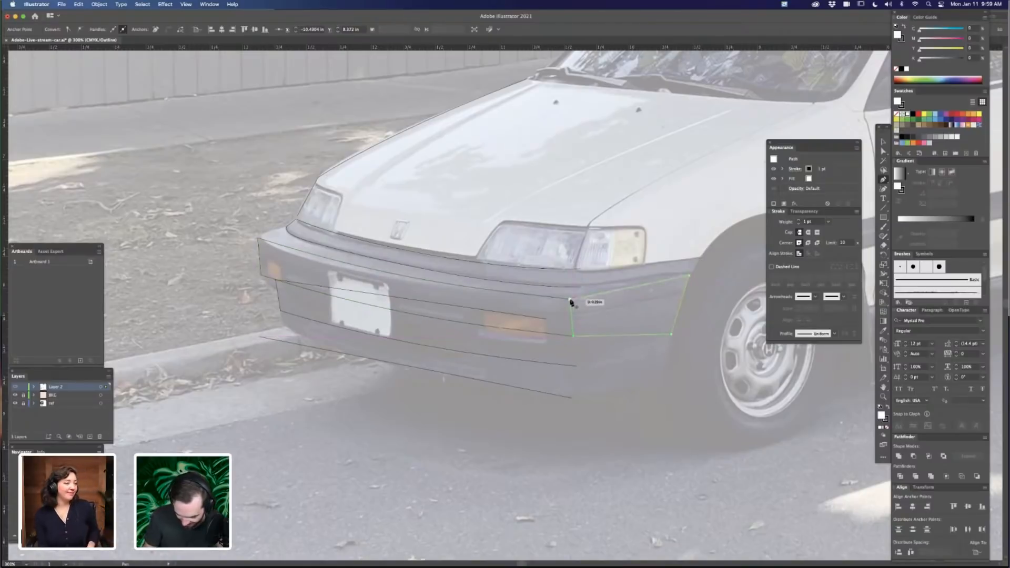
click(570, 299)
key(a)
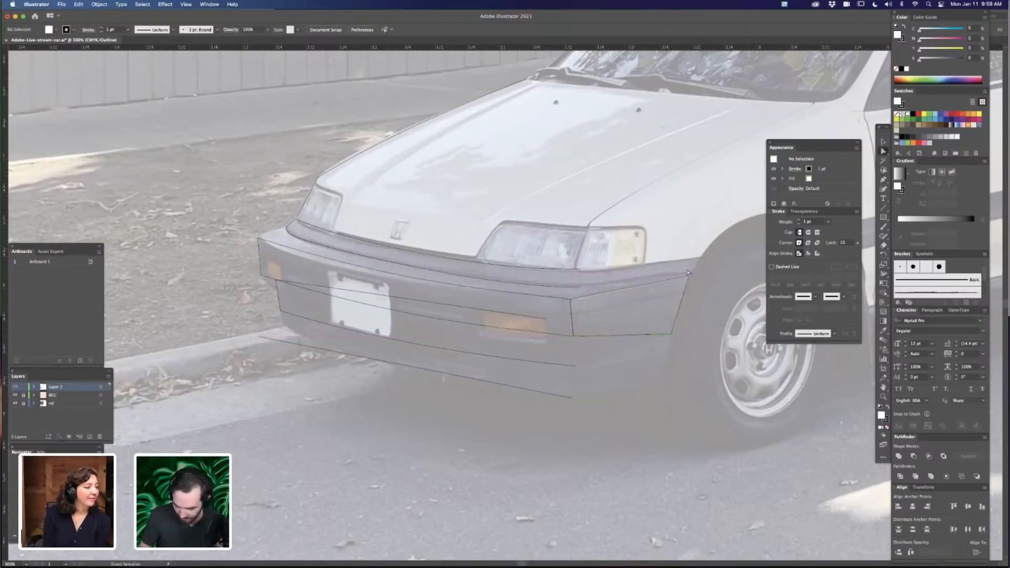
drag(689, 276, 686, 285)
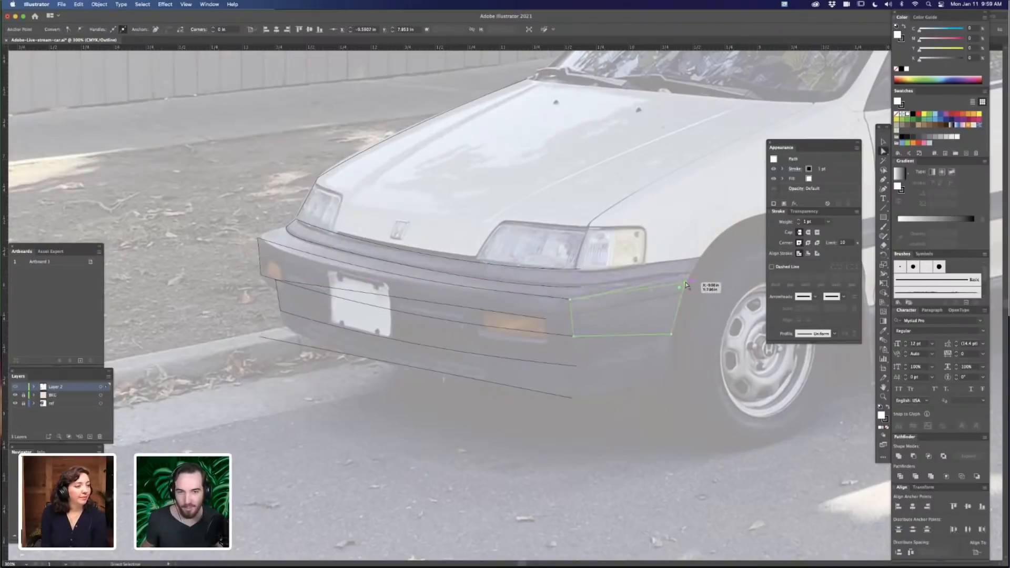
Extend the trim strip's lower line around the front bumper corner to the wheel arch with the Pen tool
click(702, 317)
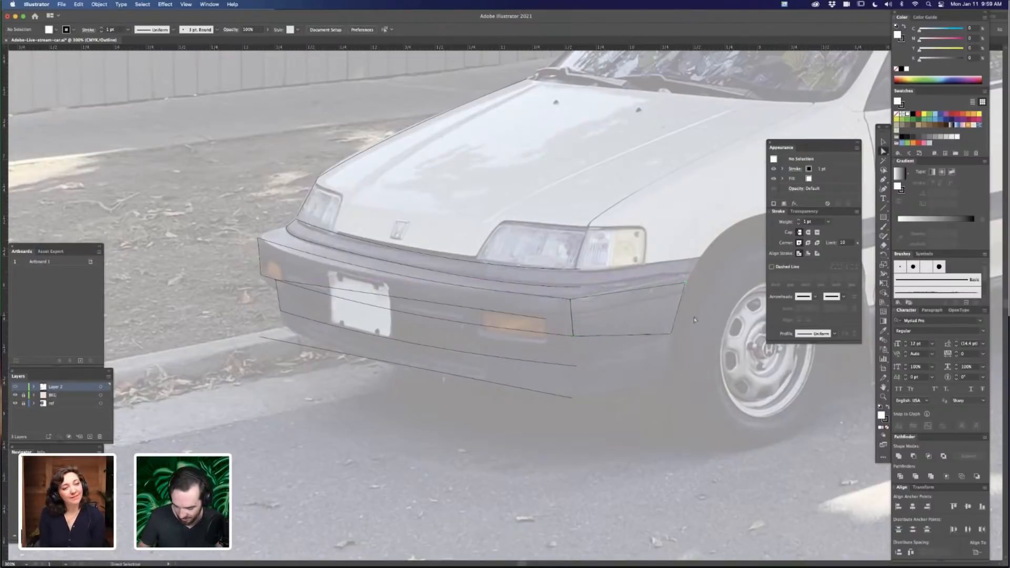
click(686, 282)
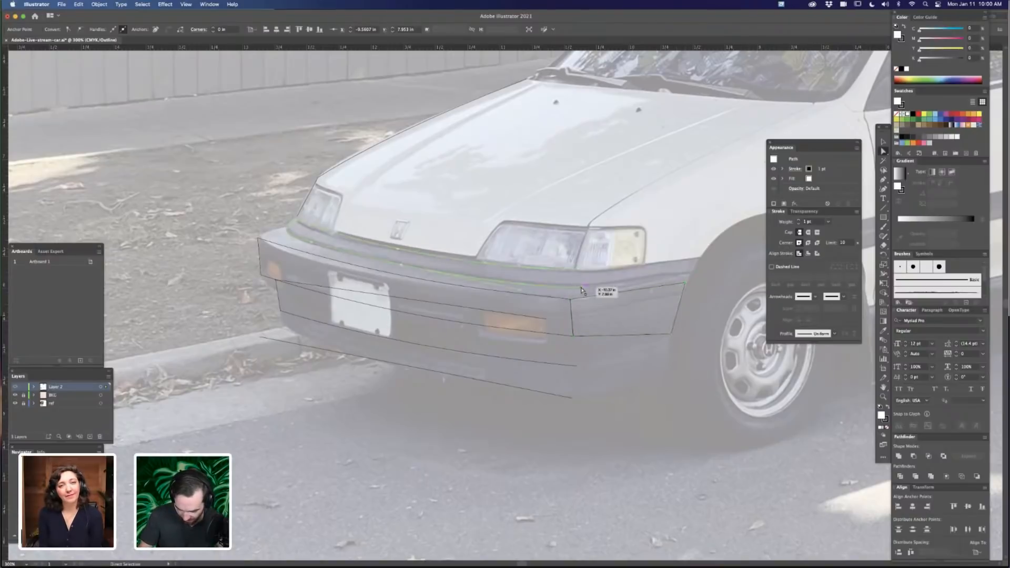
key(p)
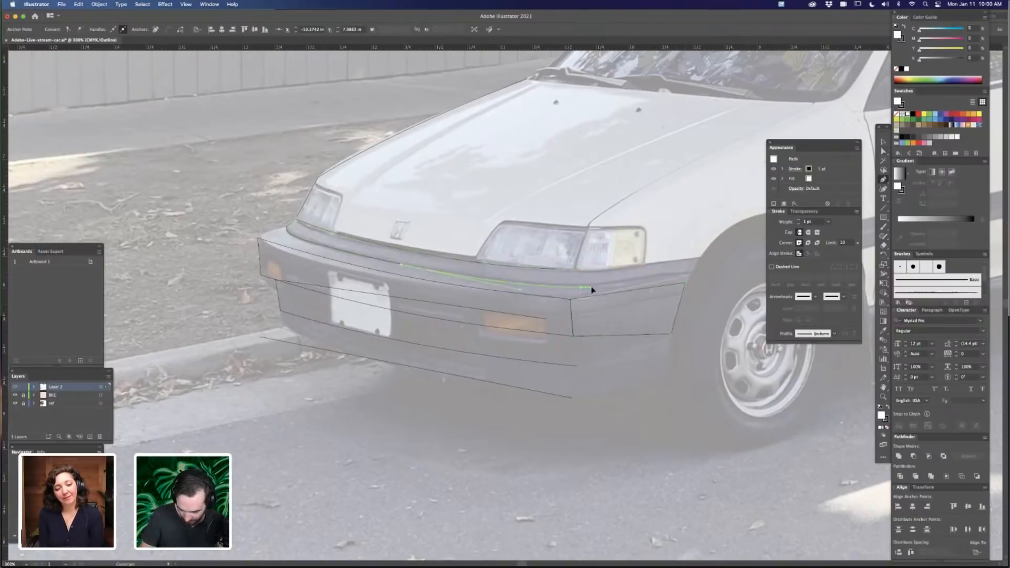
click(602, 289)
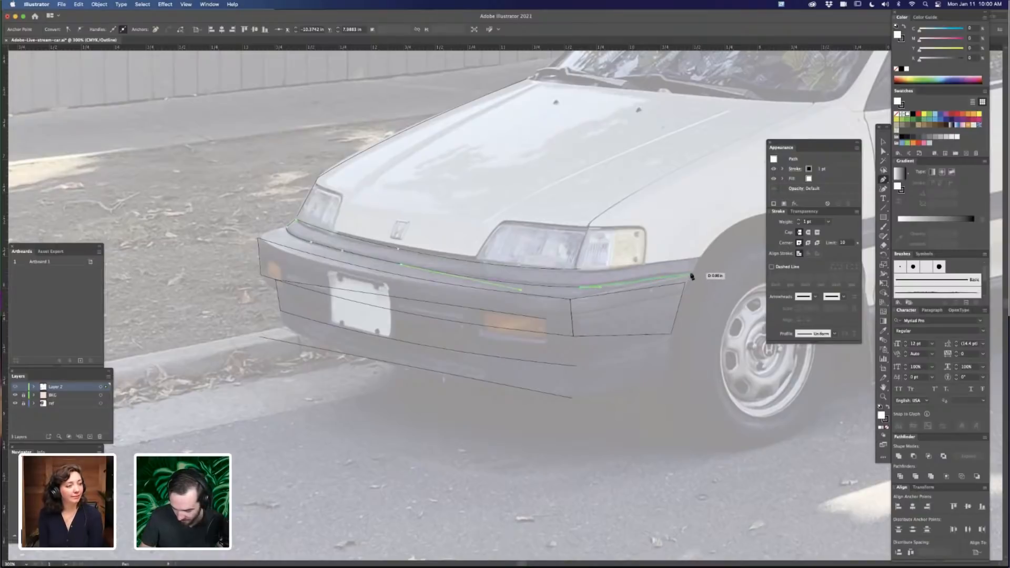
click(691, 274)
click(685, 283)
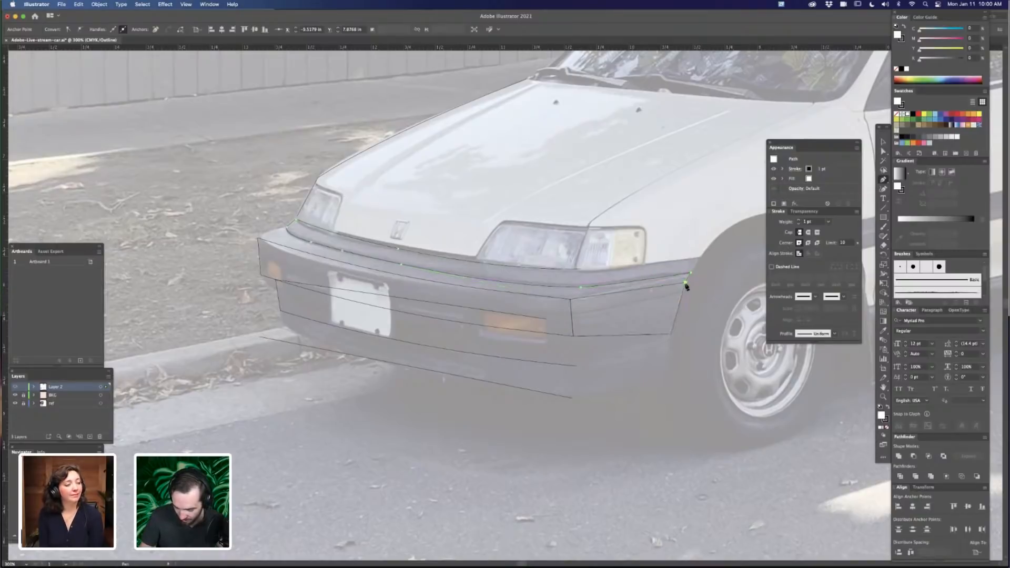
key(a)
click(699, 299)
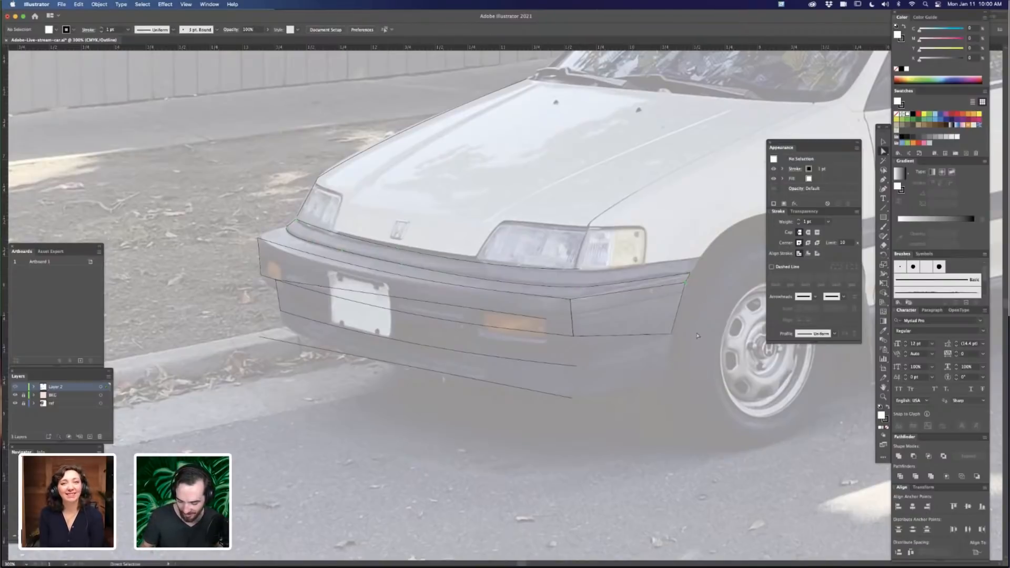
Continue the trim strip's top edge beneath the headlight to the wheel arch, and bring it down to the side panel's upper corner
scroll(702, 308, right, 3)
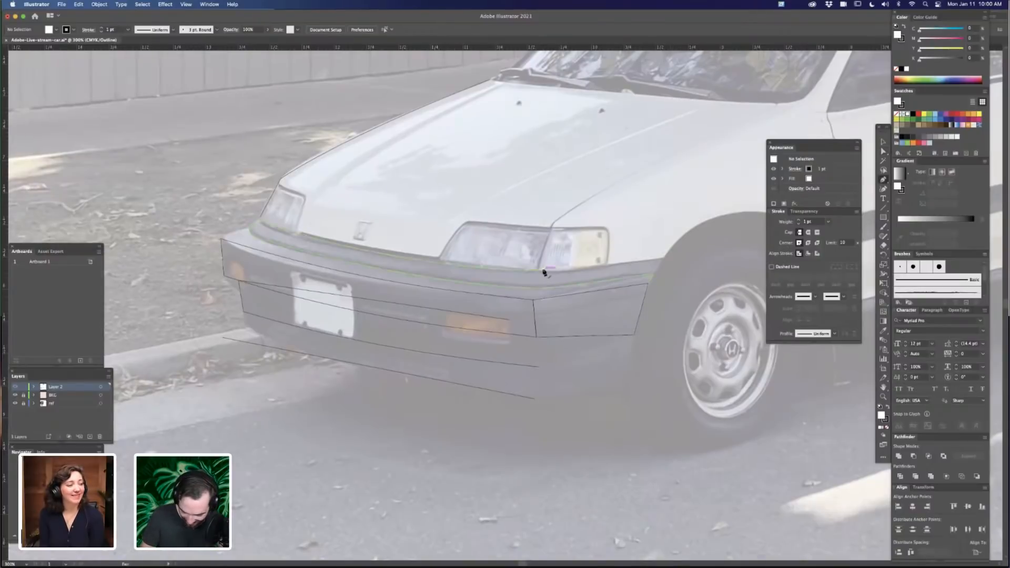
click(595, 263)
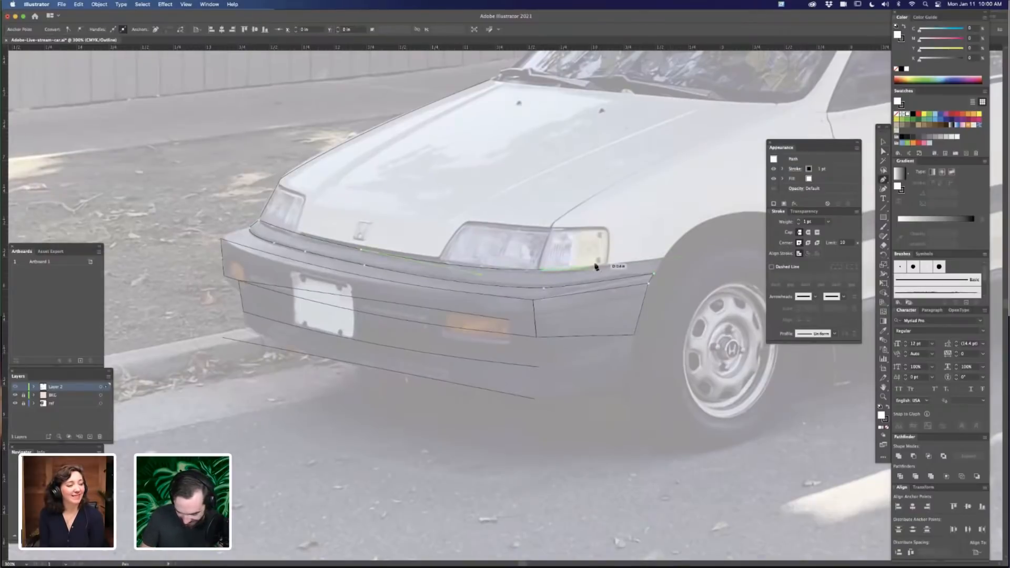
click(662, 259)
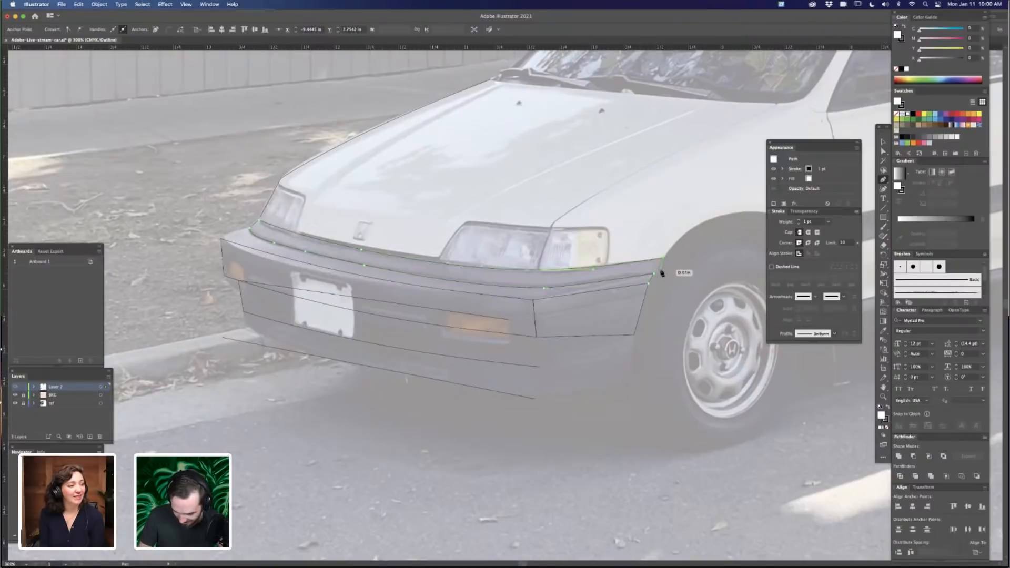
click(661, 273)
click(649, 283)
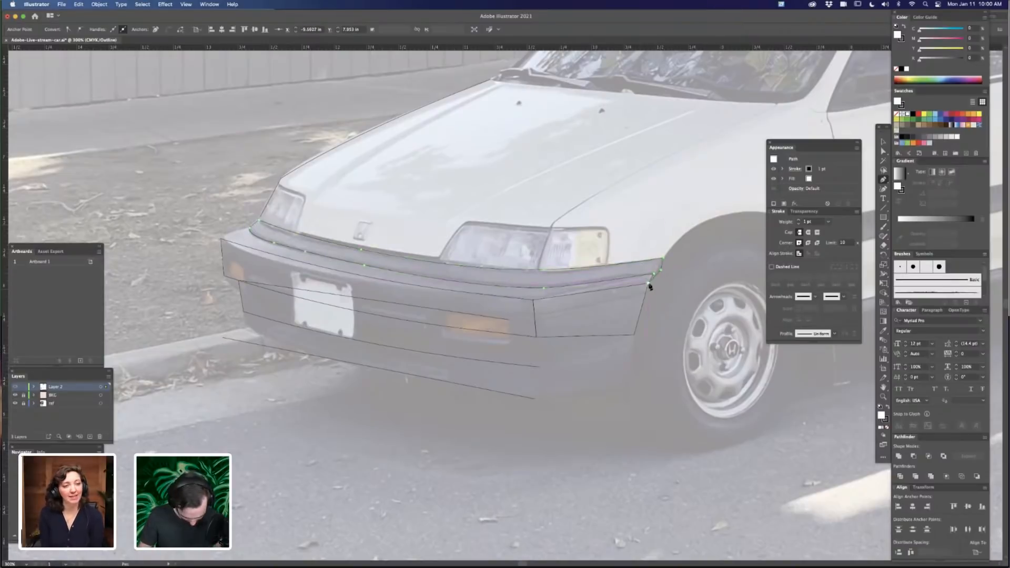
click(649, 285)
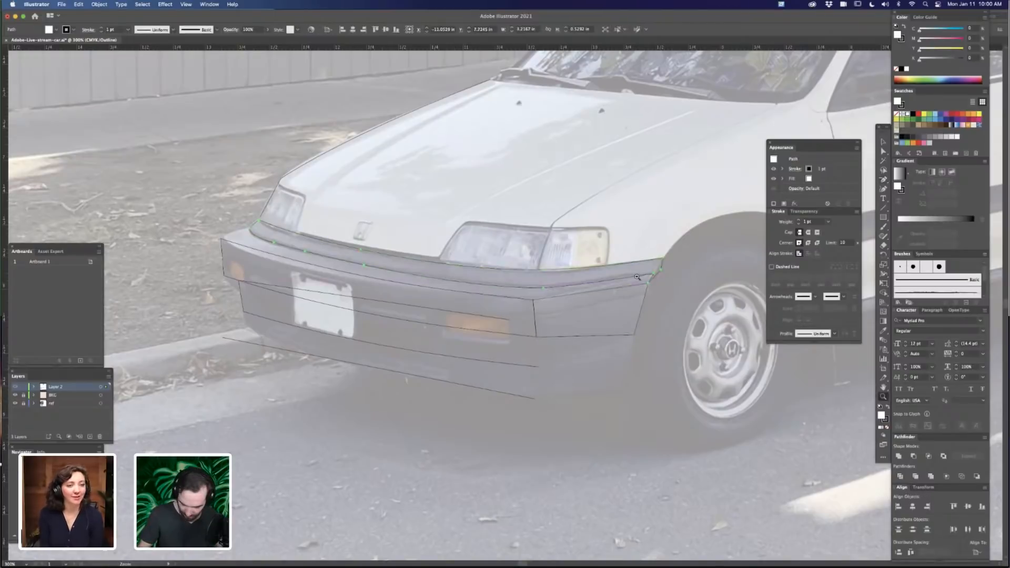
Move the trim strip's end points off the side panel's upper wheel-side corner and join them into one closed outline
scroll(650, 283, up, 6)
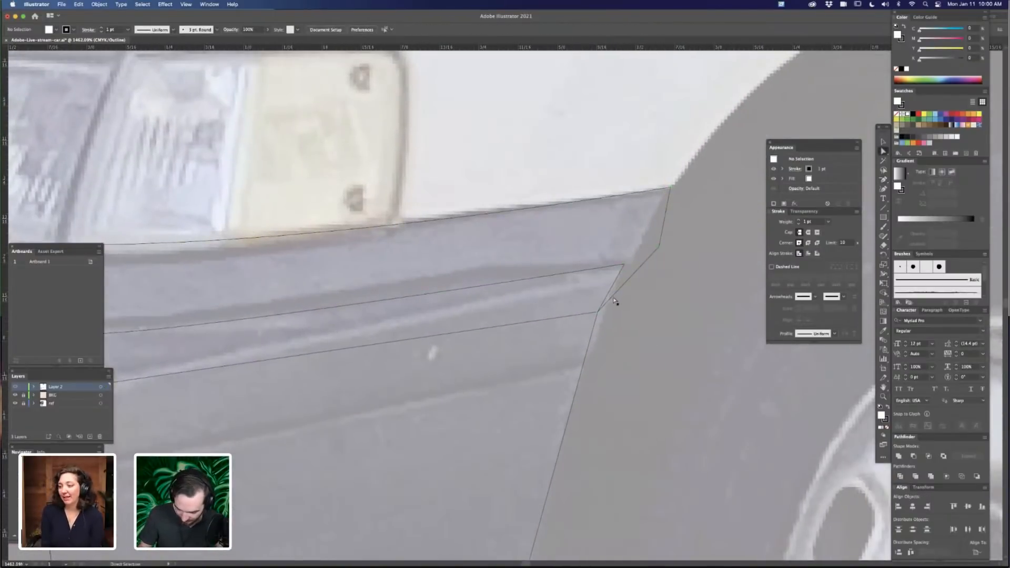
click(598, 313)
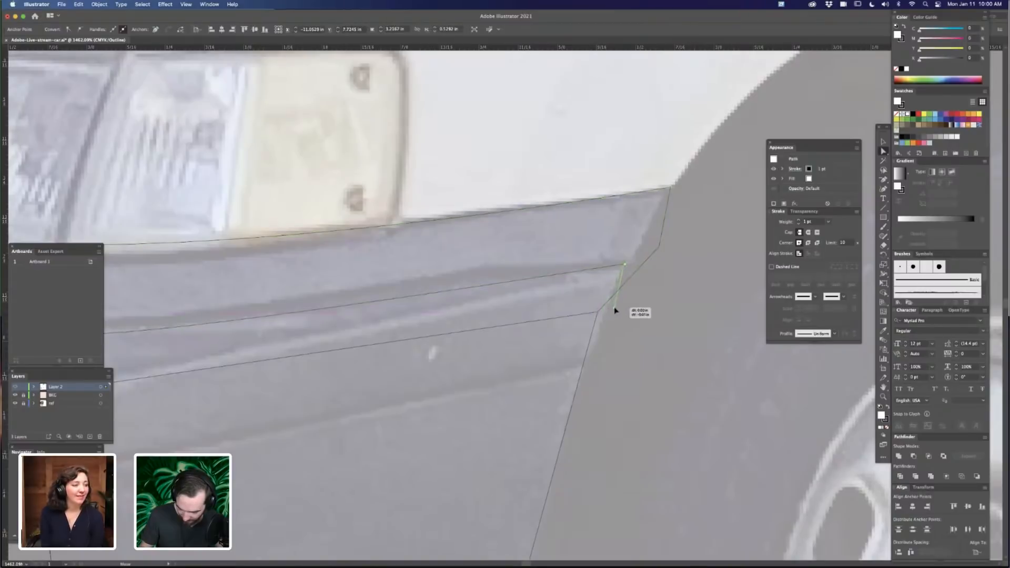
click(598, 314)
click(598, 314)
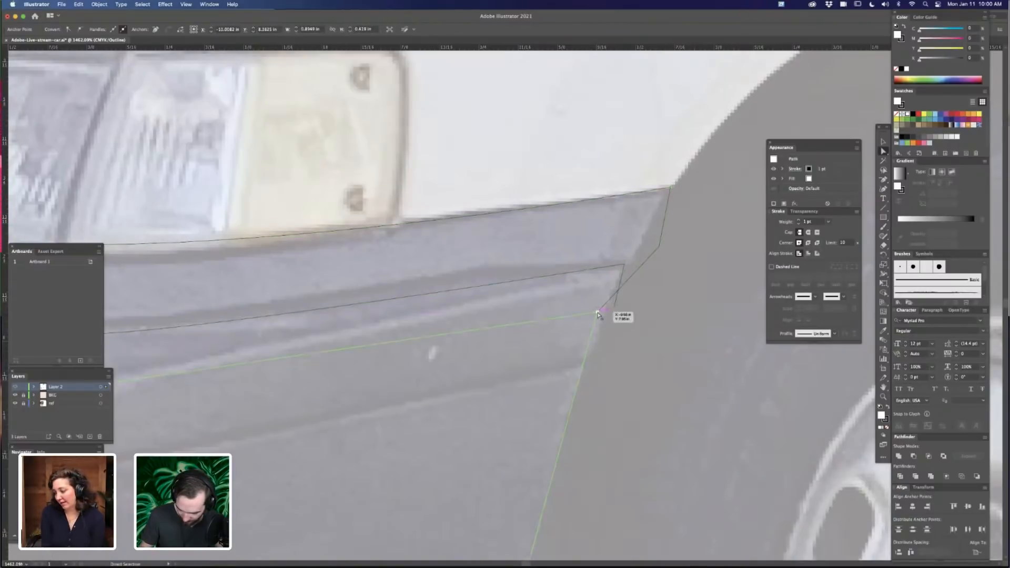
key(super+2)
drag(598, 314, 619, 311)
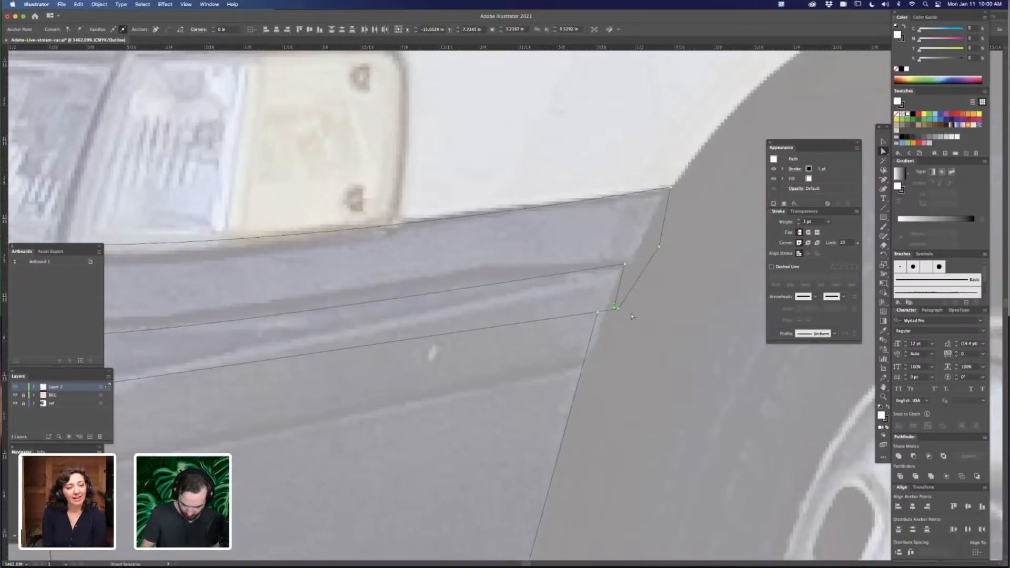
click(629, 315)
click(613, 311)
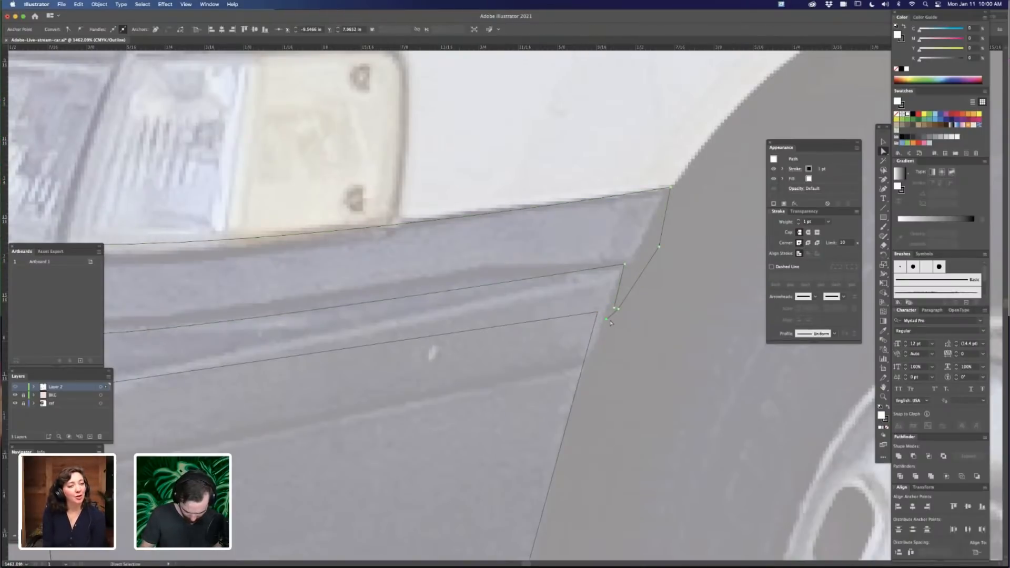
click(614, 313)
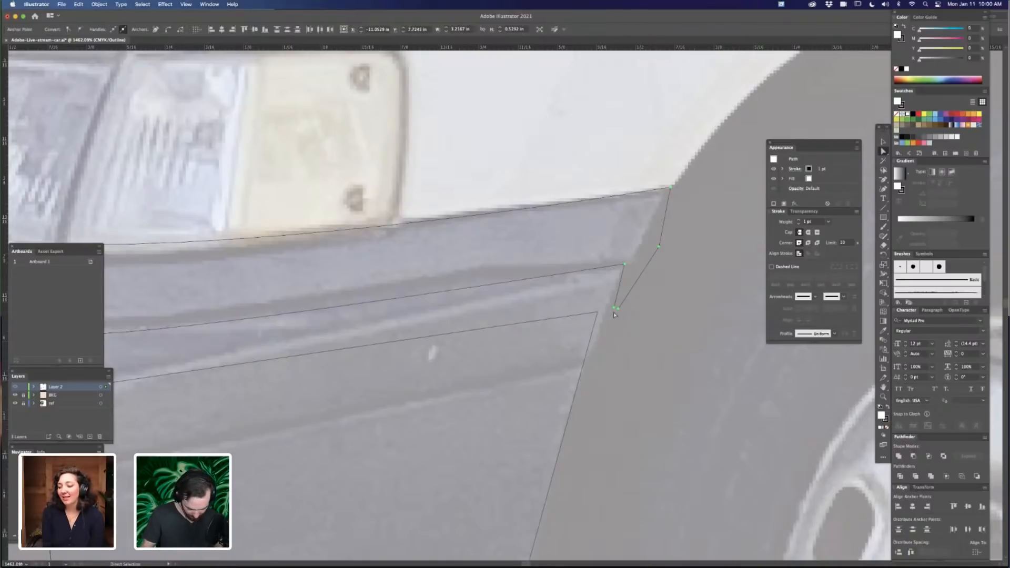
key(super+j)
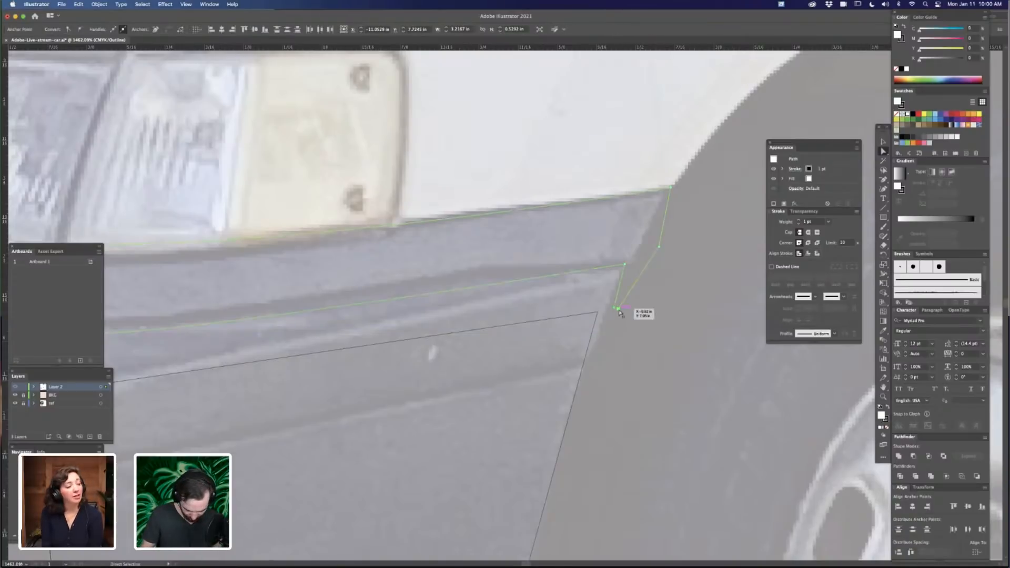
Delete the surplus anchor points at the trim strip's wheel-arch end, leaving one straight edge between its upper and lower corners
key(minus)
click(618, 309)
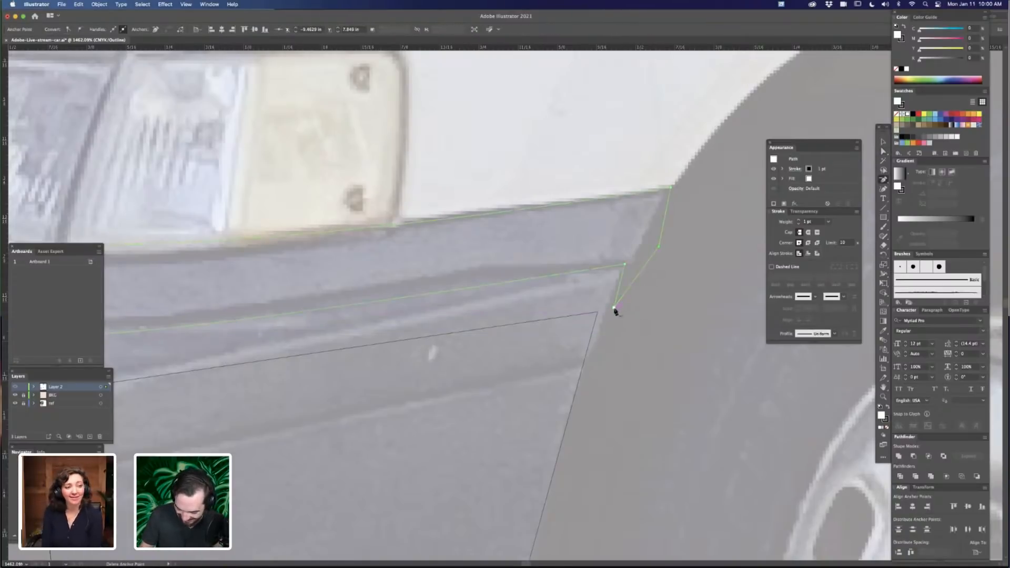
click(614, 311)
click(658, 247)
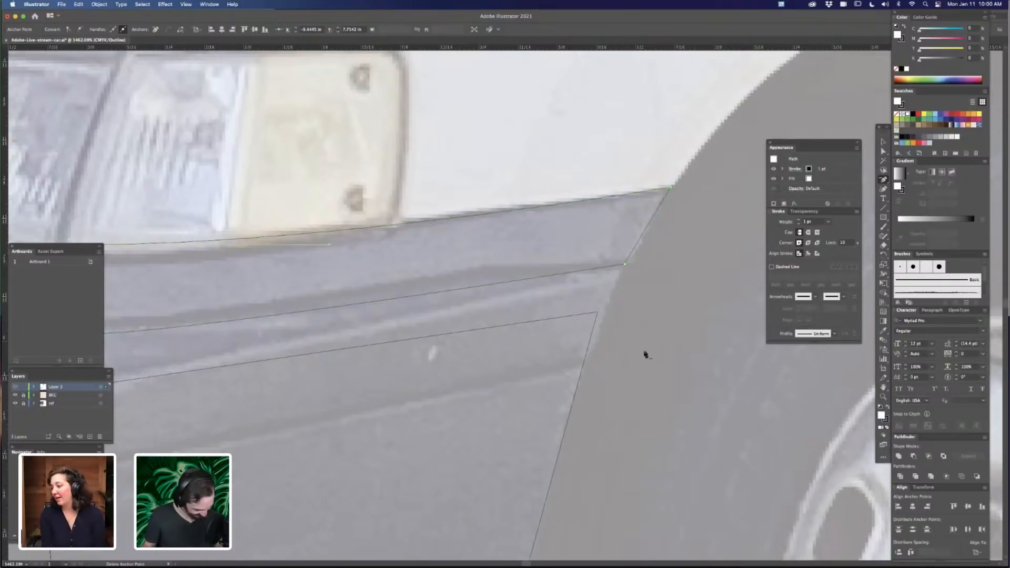
key(a)
click(645, 348)
drag(622, 351, 653, 339)
Raise the side bumper panel's lower wheel-side corner slightly to match the bumper edge in the photo
key(super+minus)
key(super+minus)
key(super+minus)
key(super+minus)
key(super+minus)
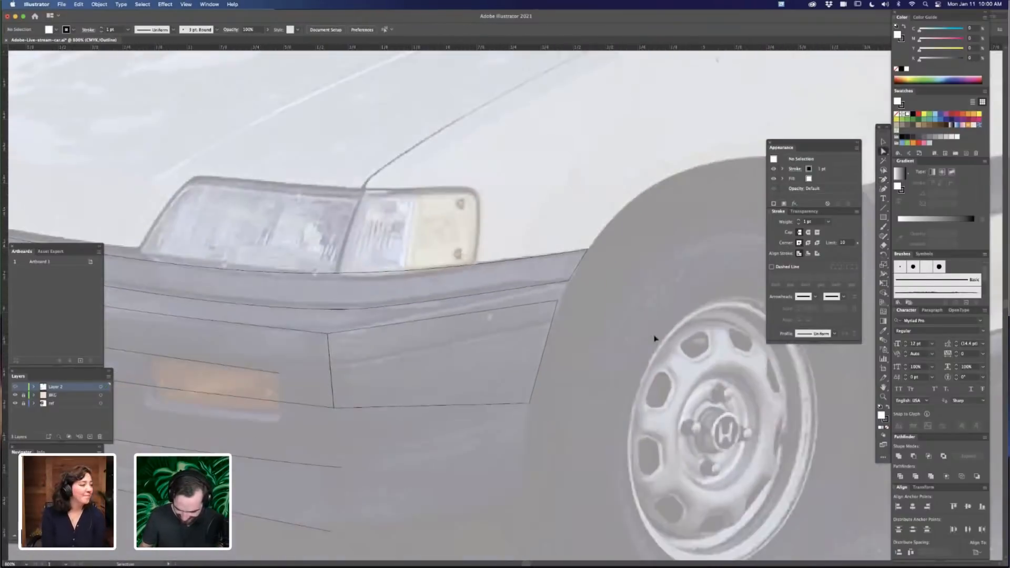
key(super+minus)
key(super+minus)
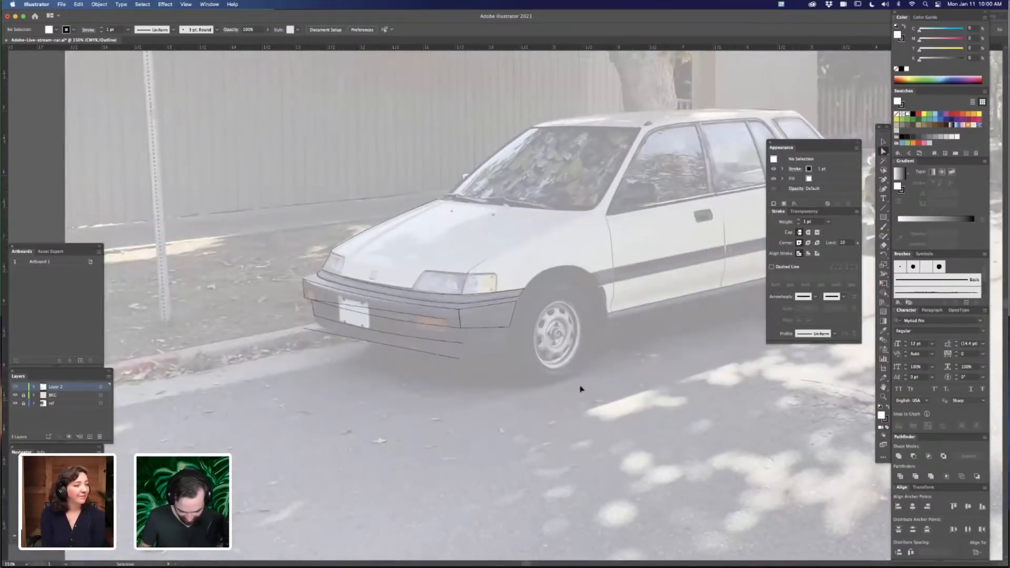
key(super+equal)
key(super+equal)
drag(512, 417, 674, 413)
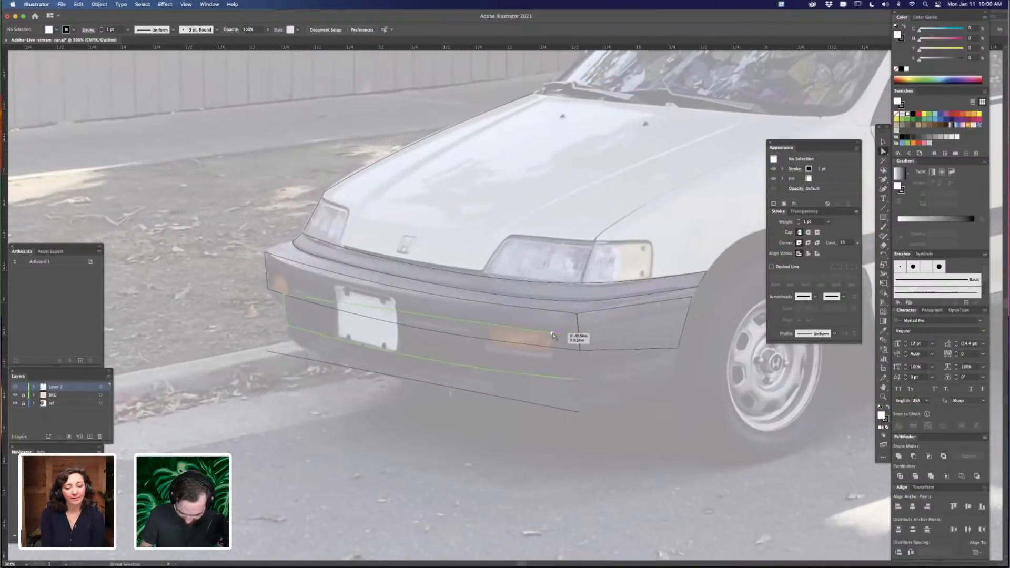
click(687, 345)
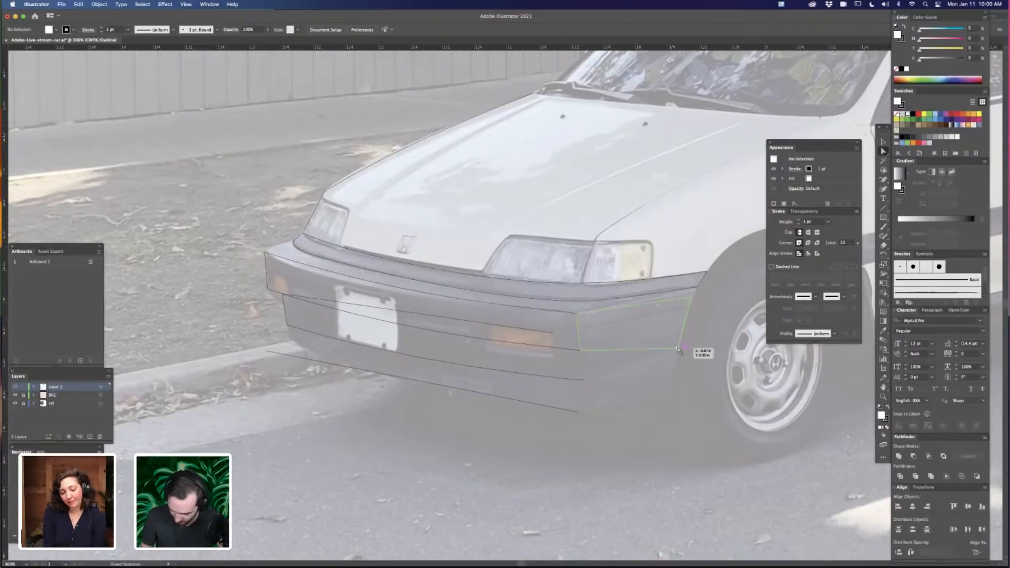
drag(678, 348, 600, 362)
click(707, 351)
Draw a short connecting line from the trim strip's lower wheel-arch corner down to the side panel's upper corner
key(super+equal)
key(super+equal)
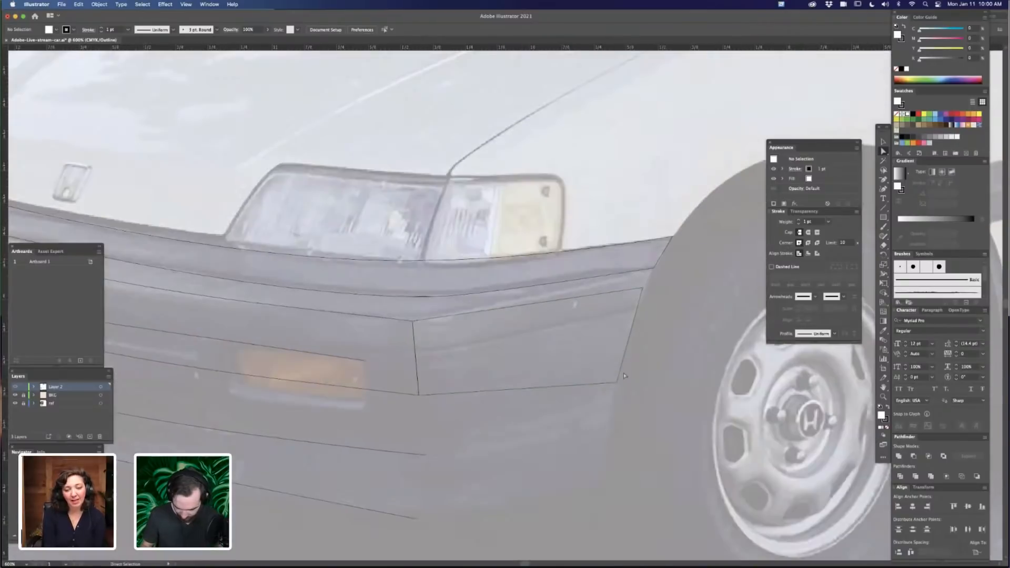
key(p)
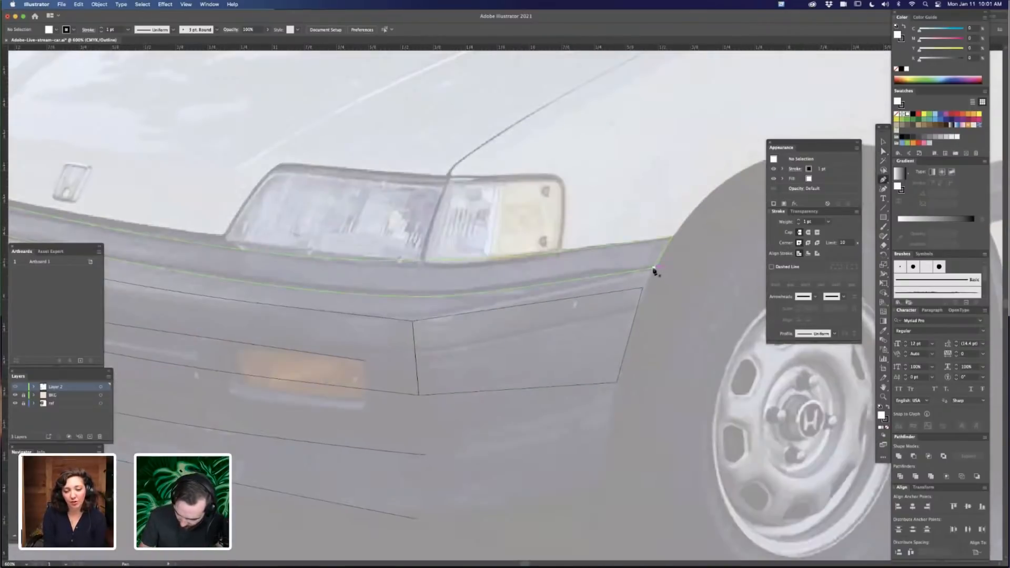
super+click(642, 290)
click(642, 288)
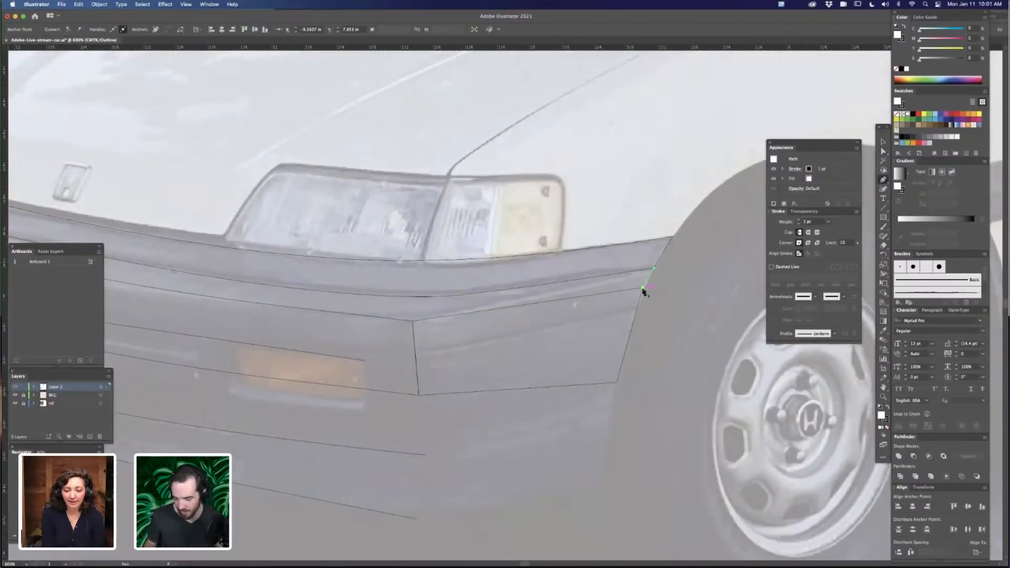
drag(643, 292, 593, 344)
super+click(594, 348)
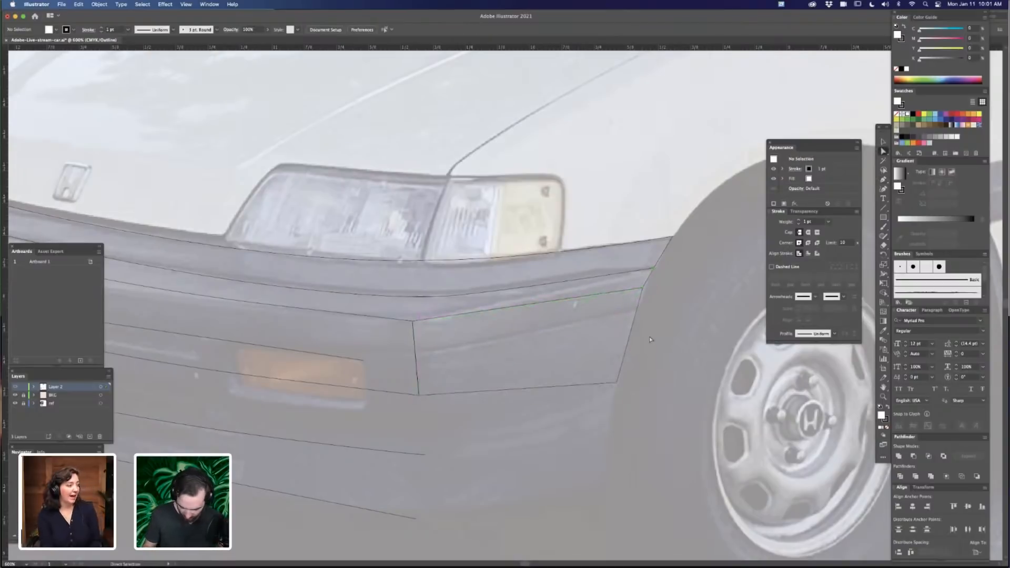
Draw a curved line from the front bumper's far upper corner to the end of the trim strip below the far headlight
key(super+minus)
key(super+minus)
key(super+minus)
key(super+minus)
drag(531, 378, 606, 385)
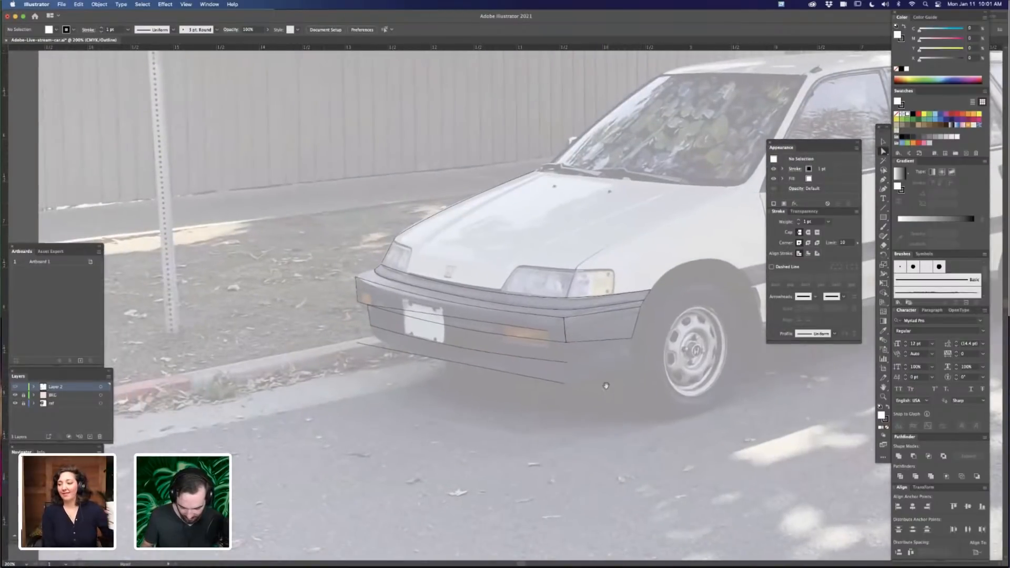
key(super+plus)
key(super+plus)
drag(343, 354, 626, 392)
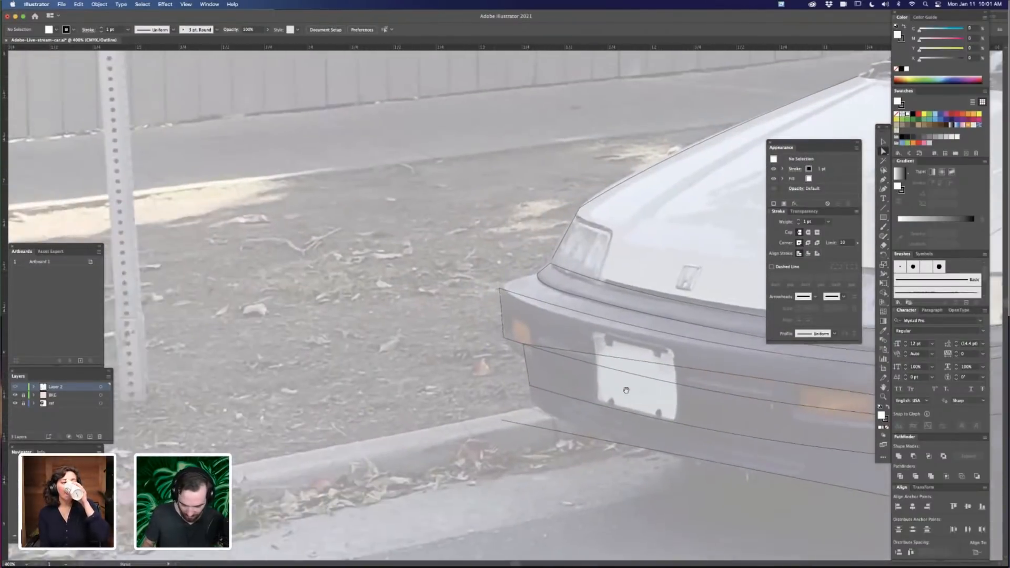
key(p)
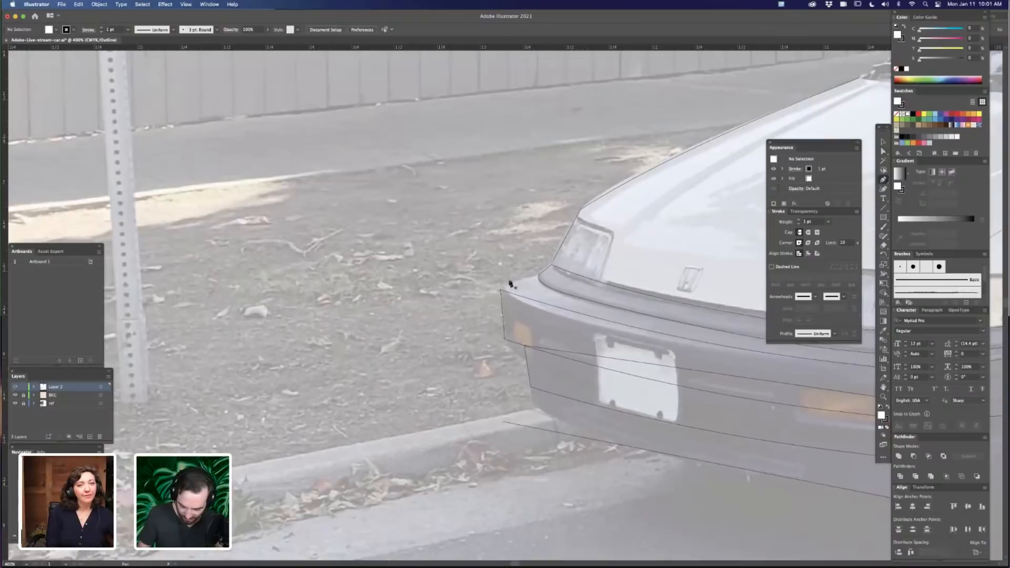
click(500, 290)
click(540, 278)
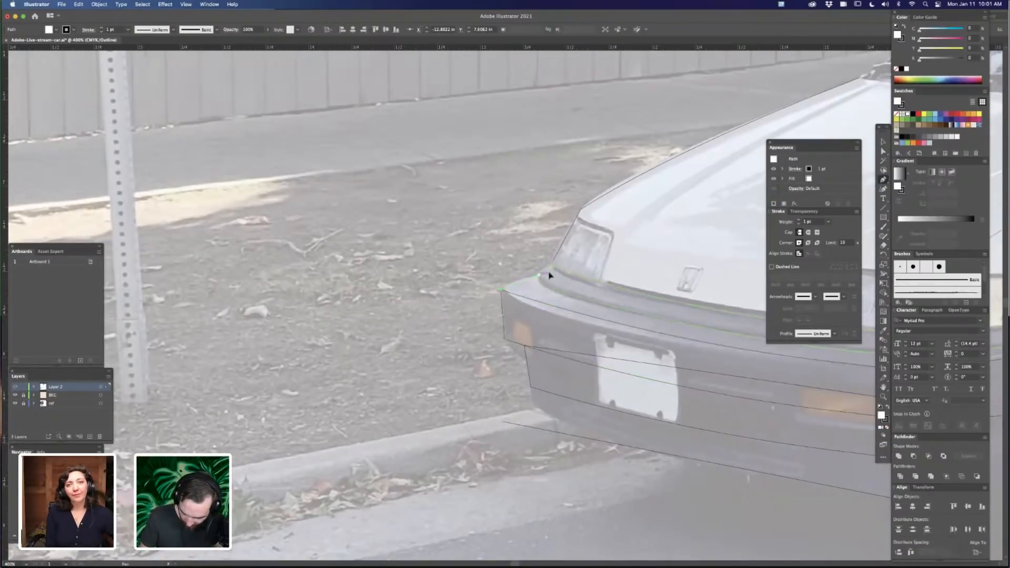
drag(576, 273, 577, 270)
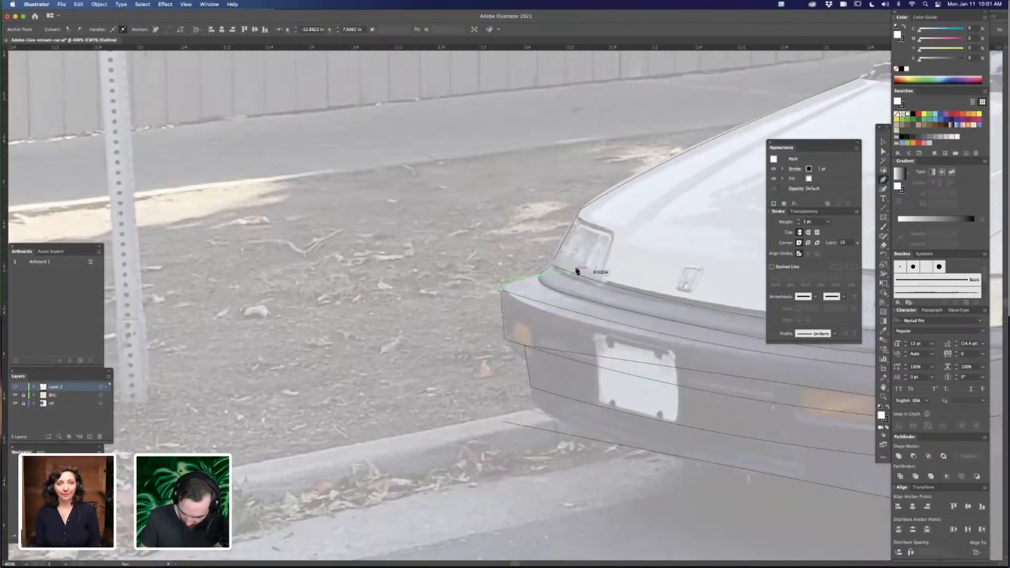
super+click(515, 240)
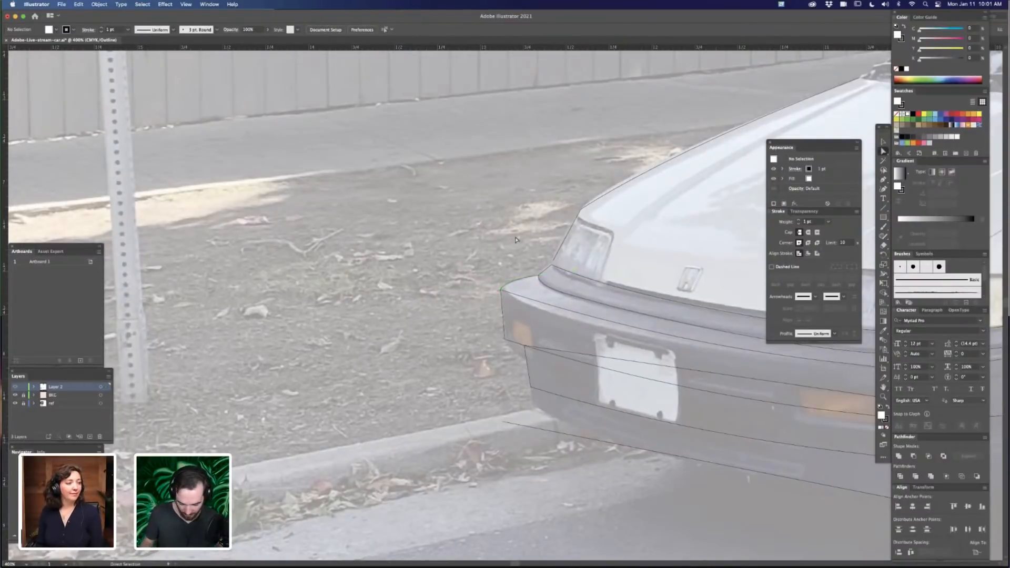
key(super+minus)
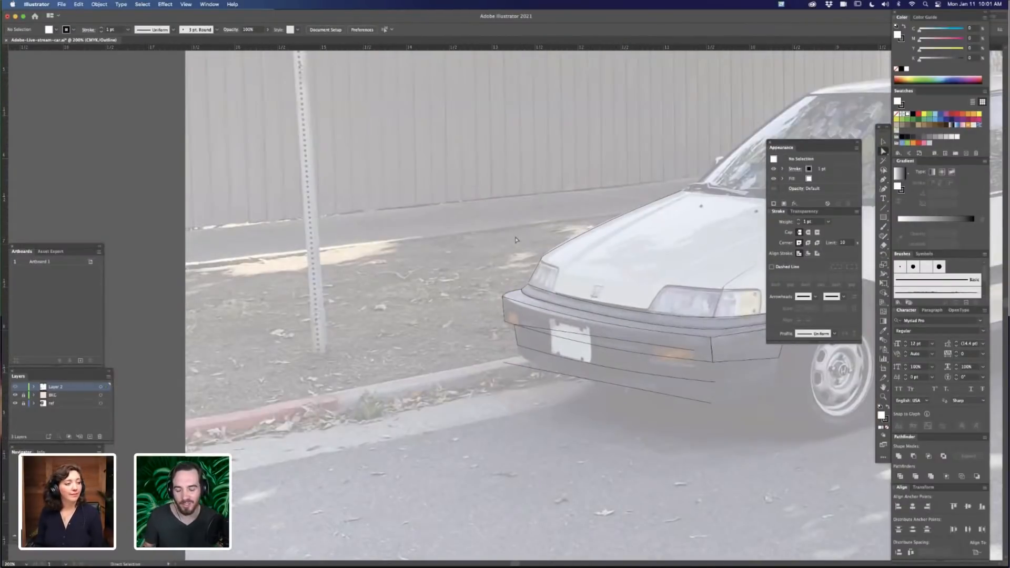
Build a closed shape from the narrow strip above the front bumper face and side panel with the Shape Builder, and check its outline
drag(656, 416, 566, 412)
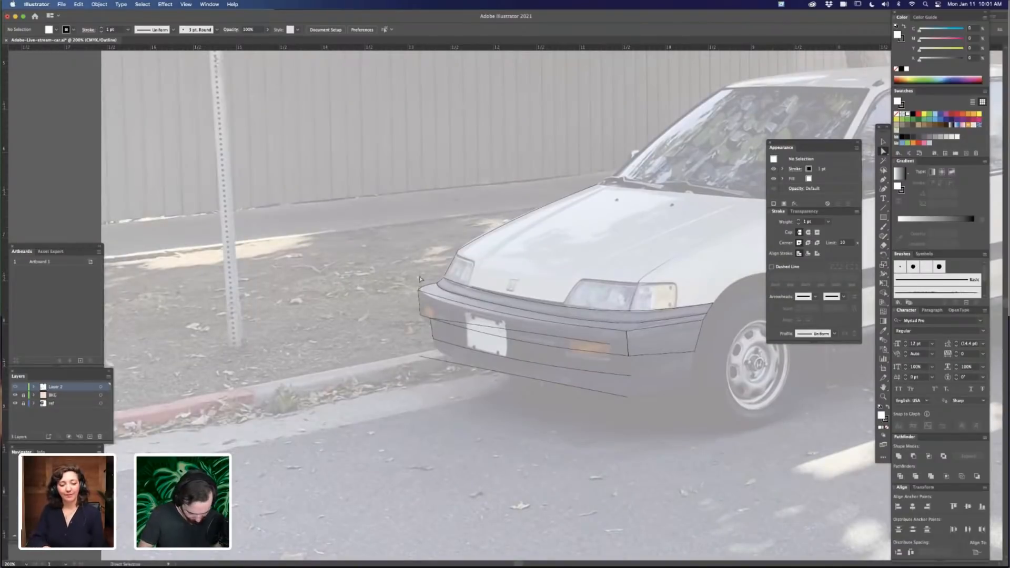
key(v)
click(447, 305)
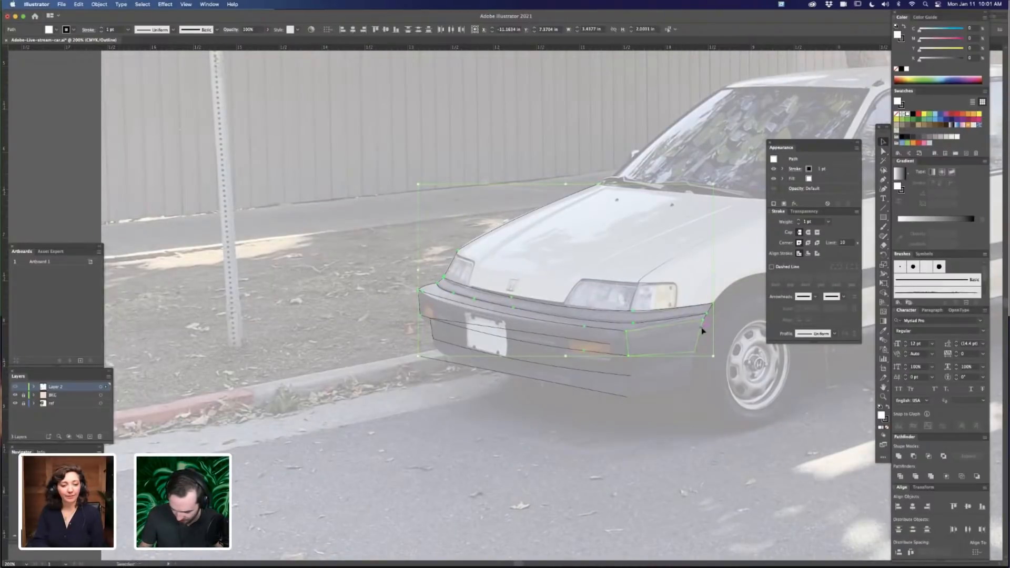
shift+click(625, 339)
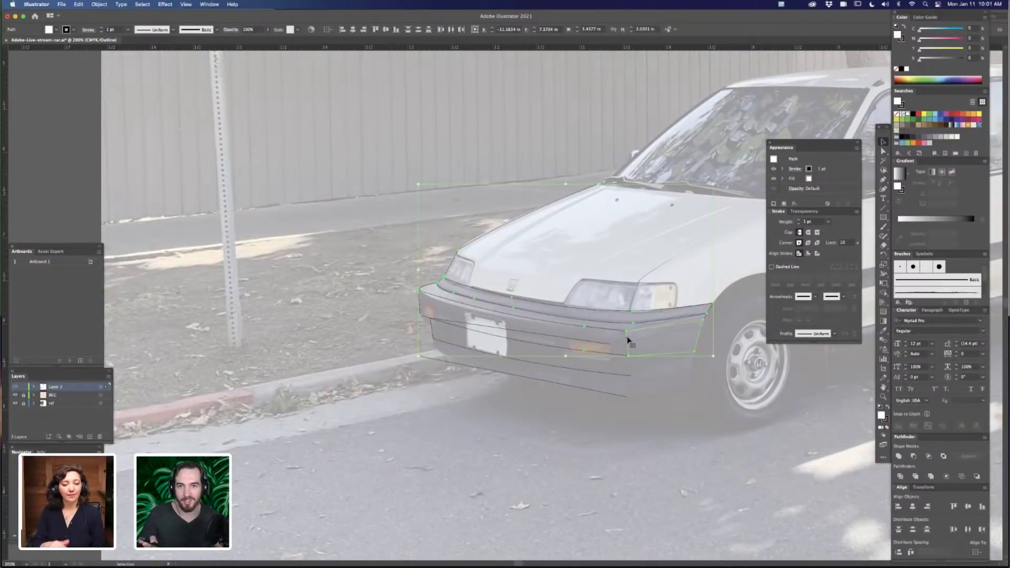
key(super+equal)
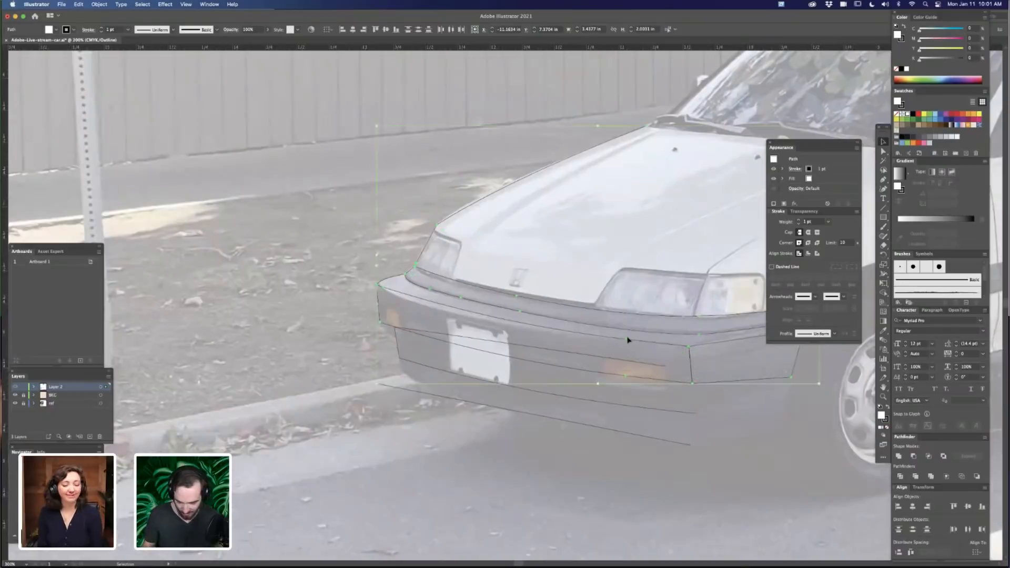
drag(627, 336, 541, 324)
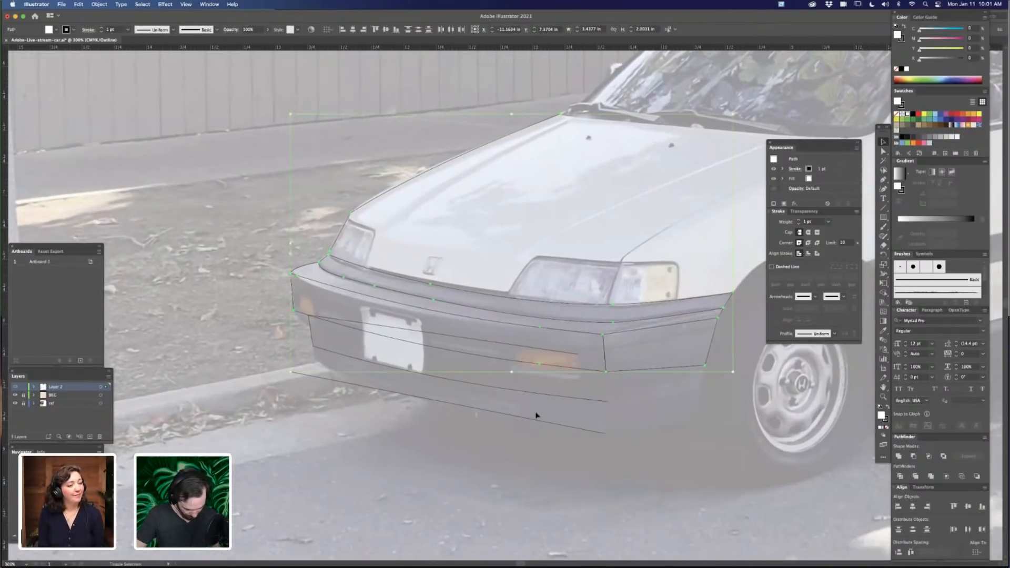
shift+click(536, 415)
key(shift+m)
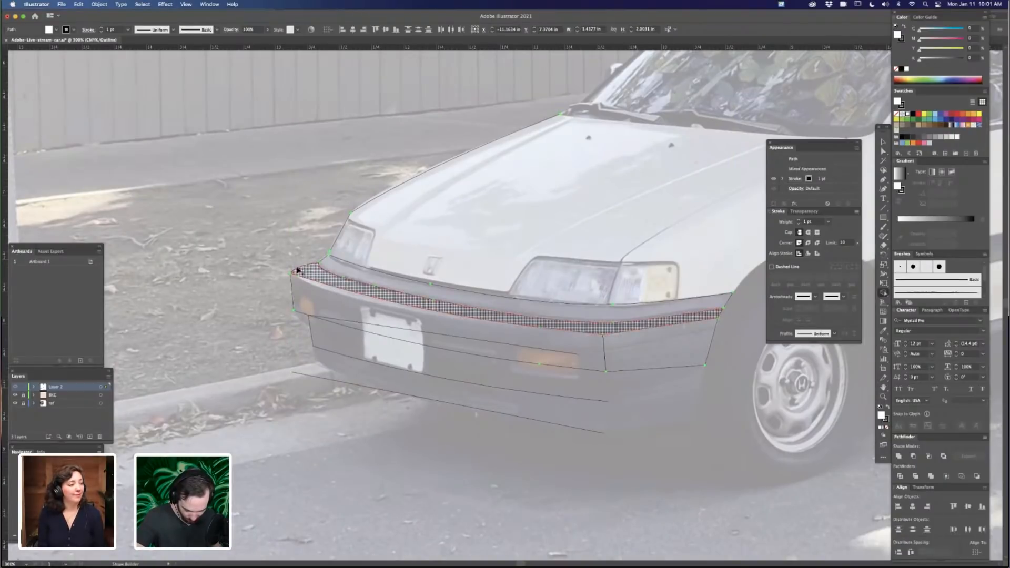
click(334, 282)
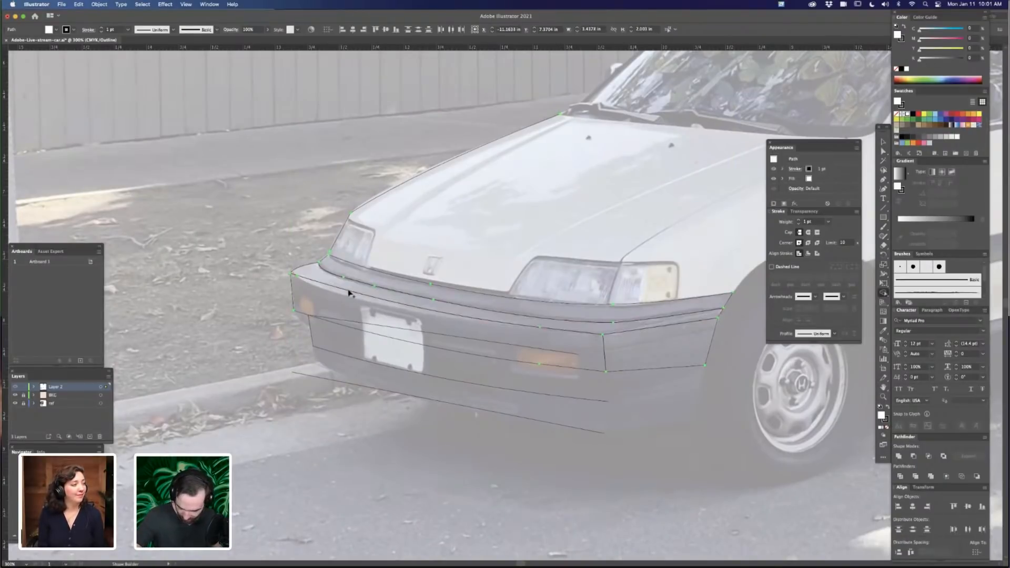
key(v)
click(722, 316)
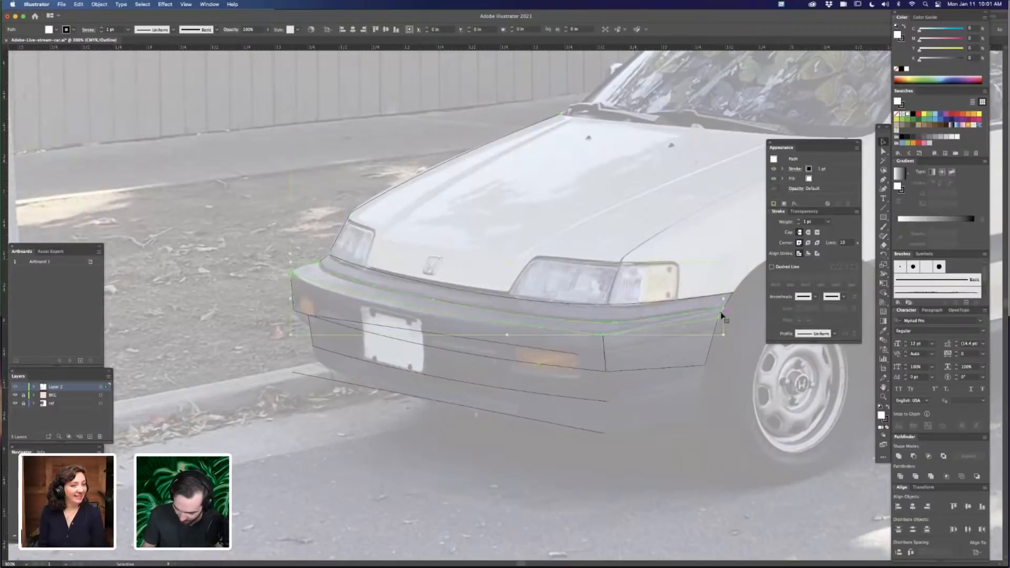
shift+click(721, 314)
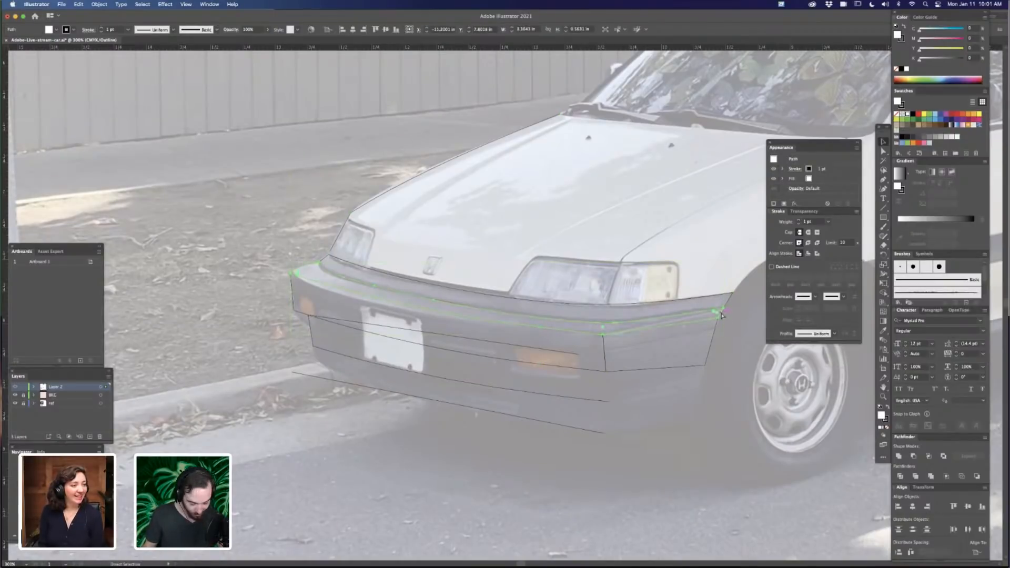
click(734, 356)
click(721, 313)
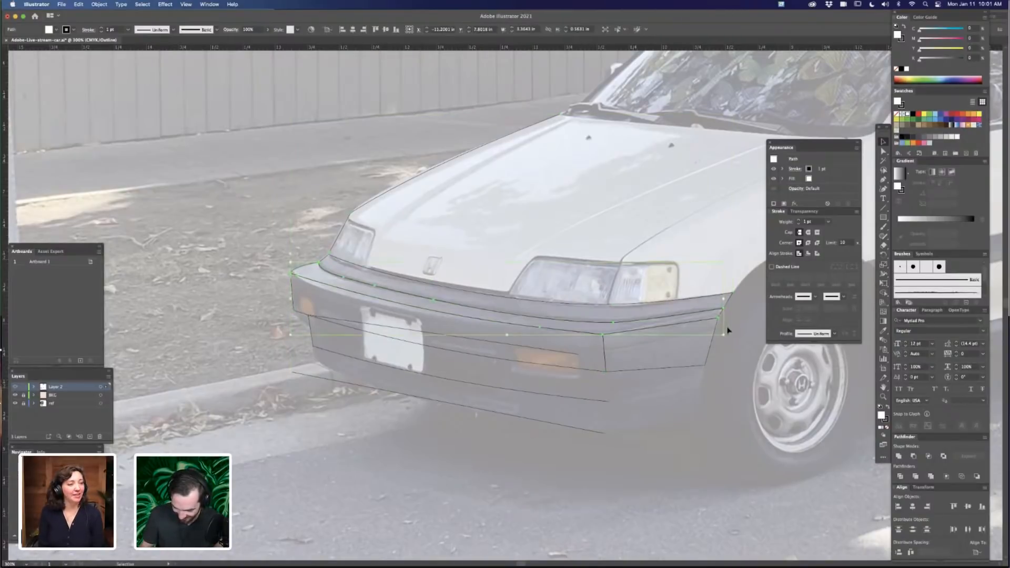
click(727, 329)
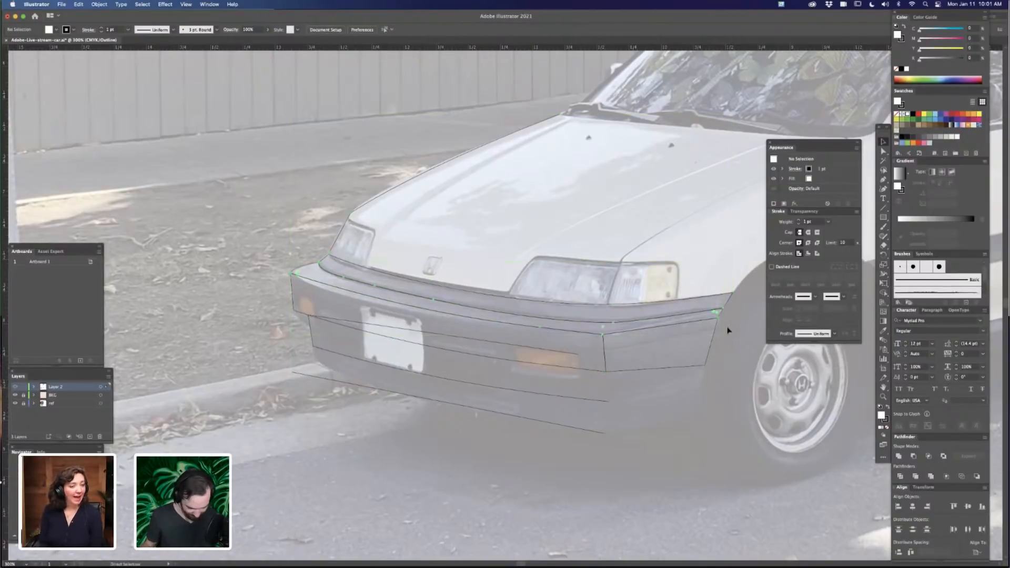
Examine the traced bumper and trim lines against the photo, from the far headlight corner to the front wheel arch
scroll(684, 421, down, 3)
scroll(684, 421, right, 3)
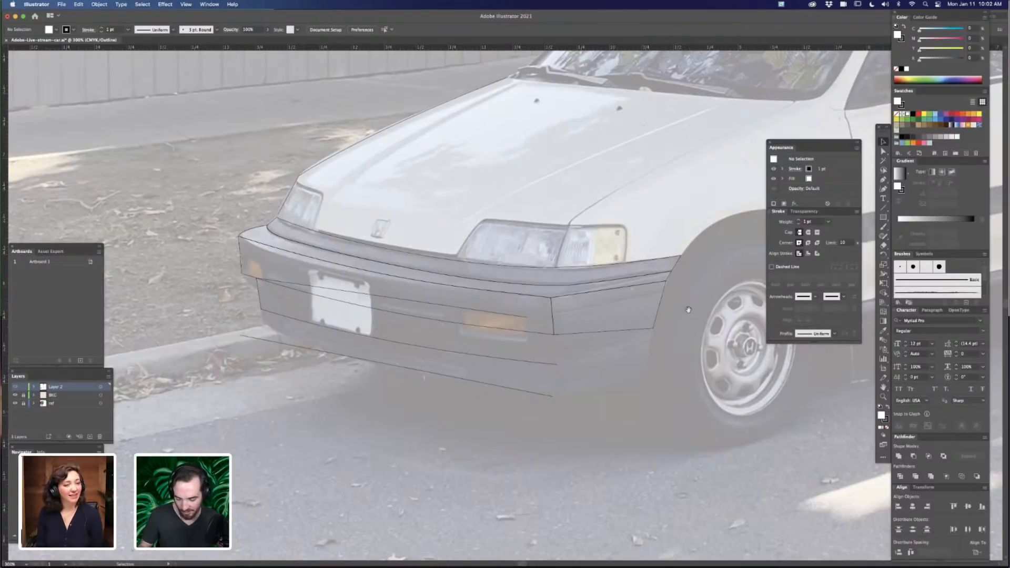
drag(688, 310, 673, 329)
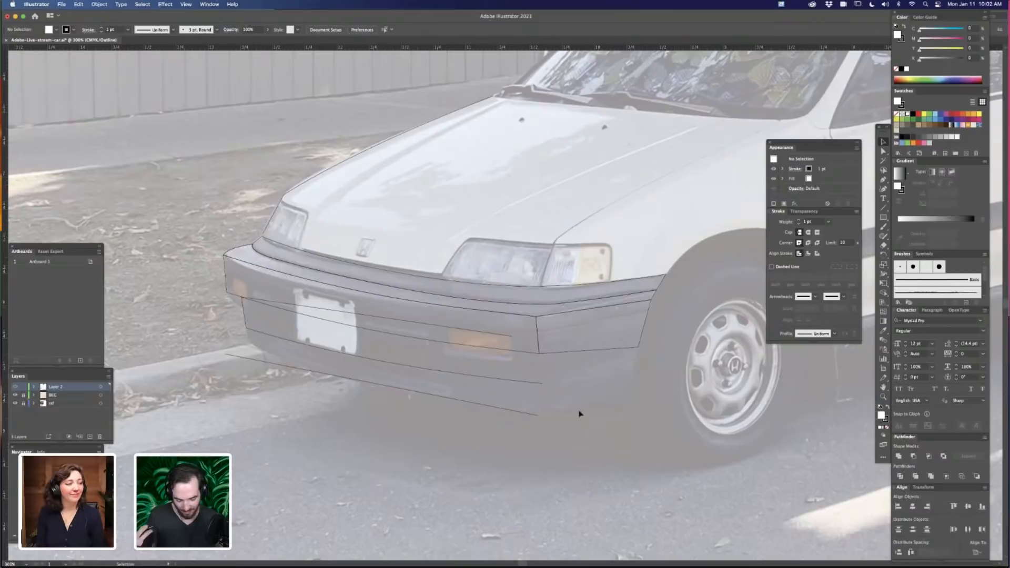
key(super+plus)
key(super+plus)
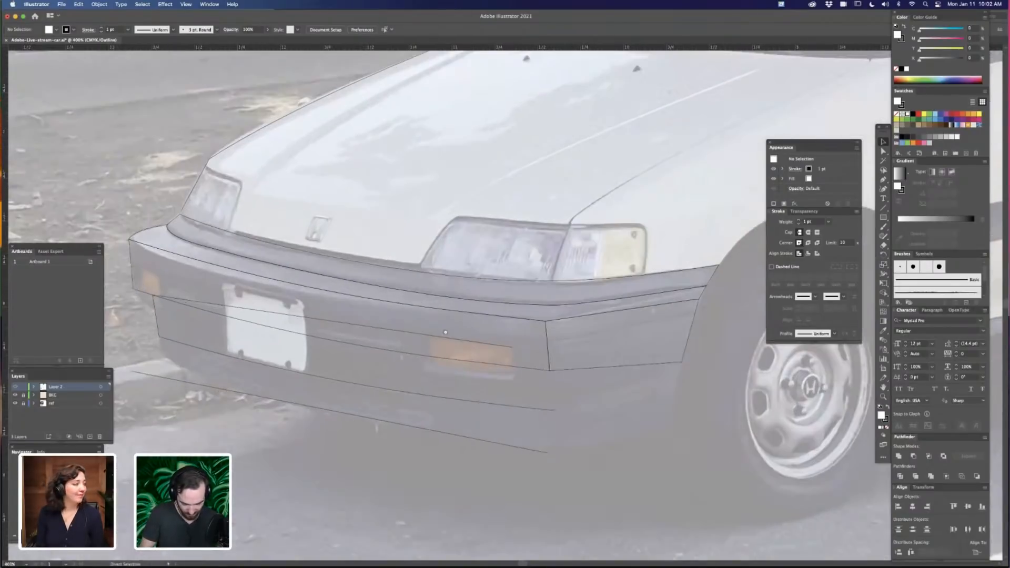
drag(476, 395, 631, 401)
scroll(631, 401, left, 8)
scroll(630, 401, up, 2)
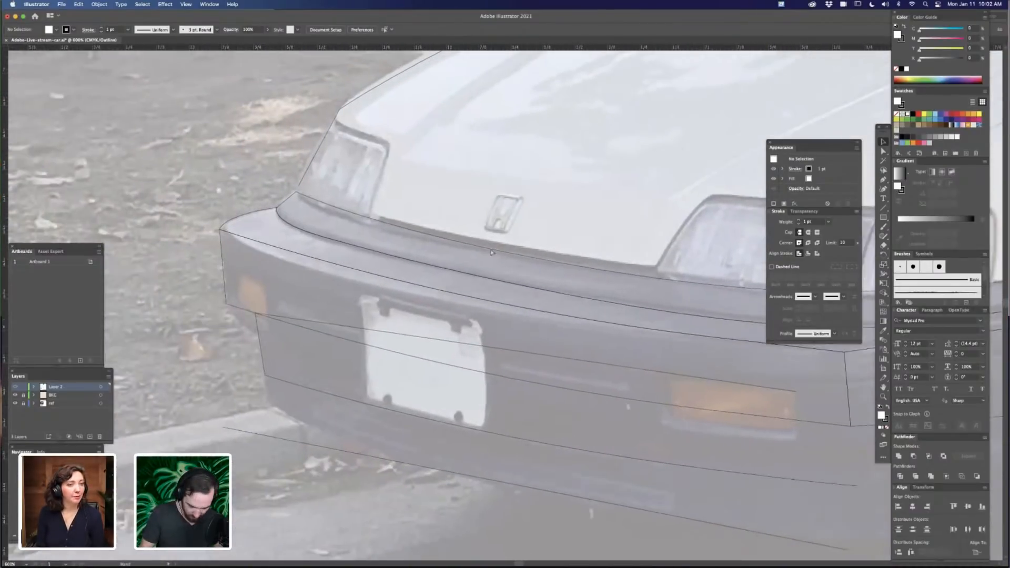
drag(475, 261, 559, 299)
key(a)
click(477, 253)
key(super+shift+a)
key(super+minus)
key(super+minus)
key(super+minus)
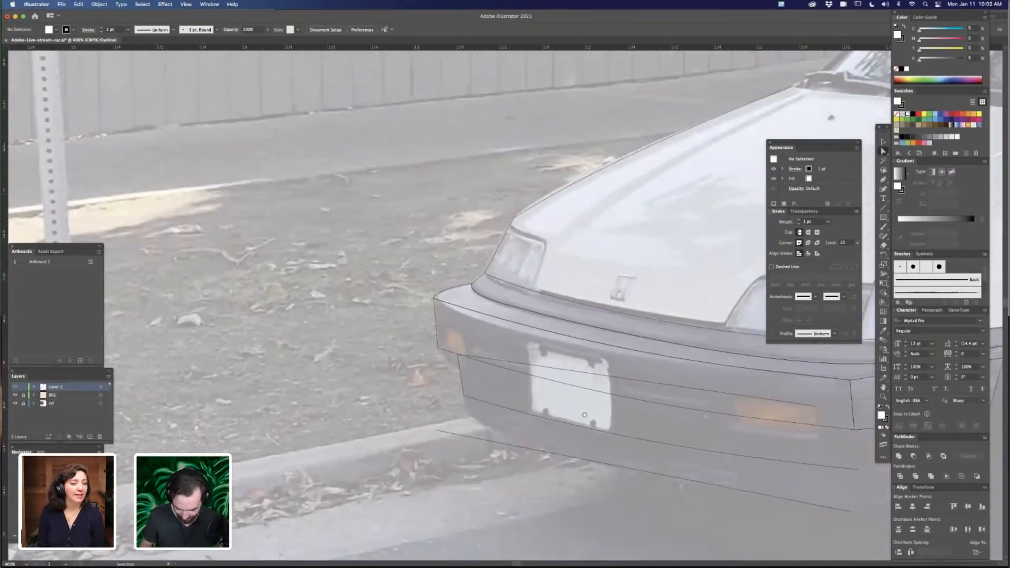
drag(543, 342, 536, 339)
scroll(536, 339, right, 8)
scroll(536, 338, down, 2)
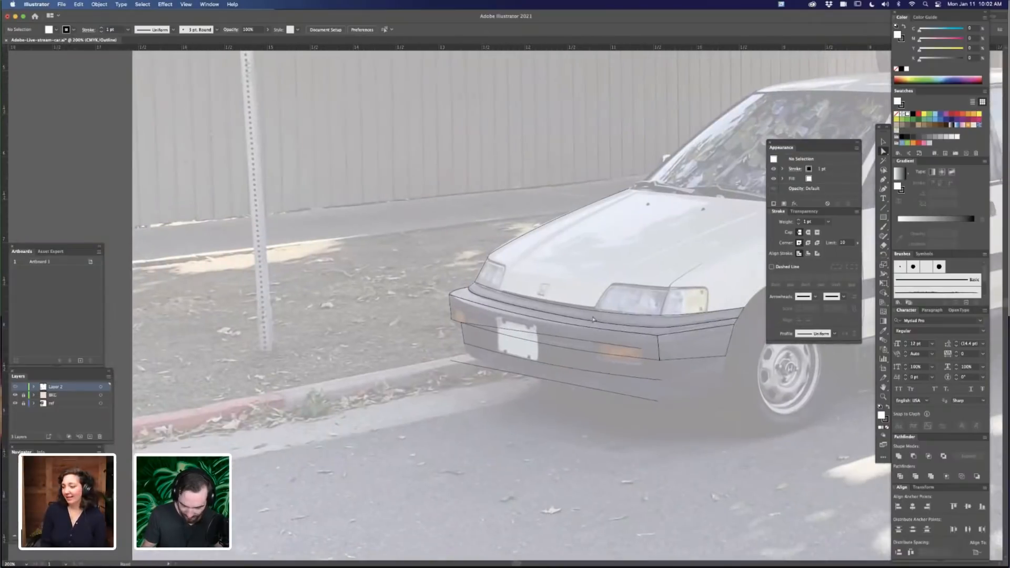
scroll(590, 315, right, 3)
scroll(591, 316, down, 1)
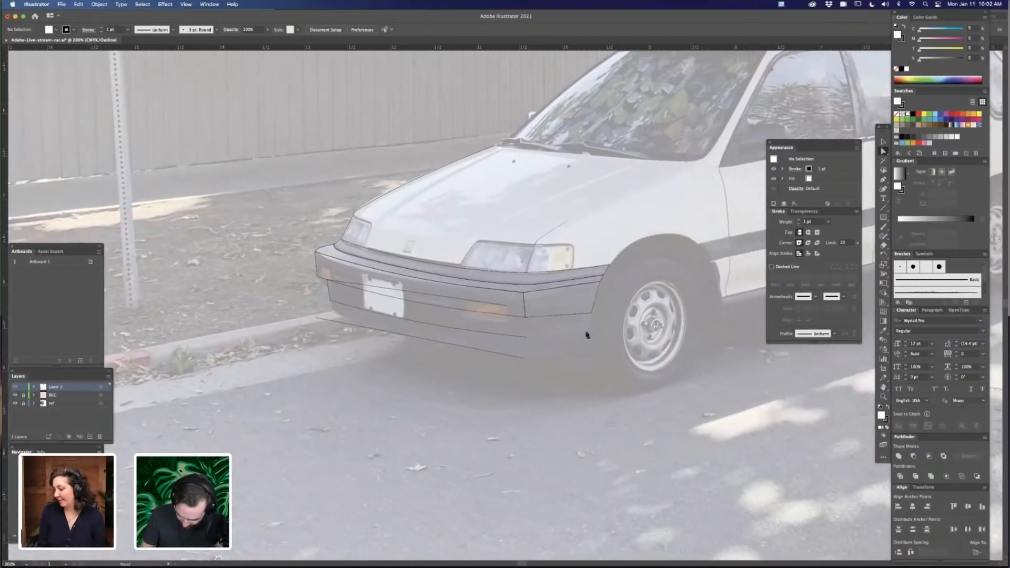
Draw a line from the side panel's lower wheel-side corner down and across to the near end of the second bumper line
key(p)
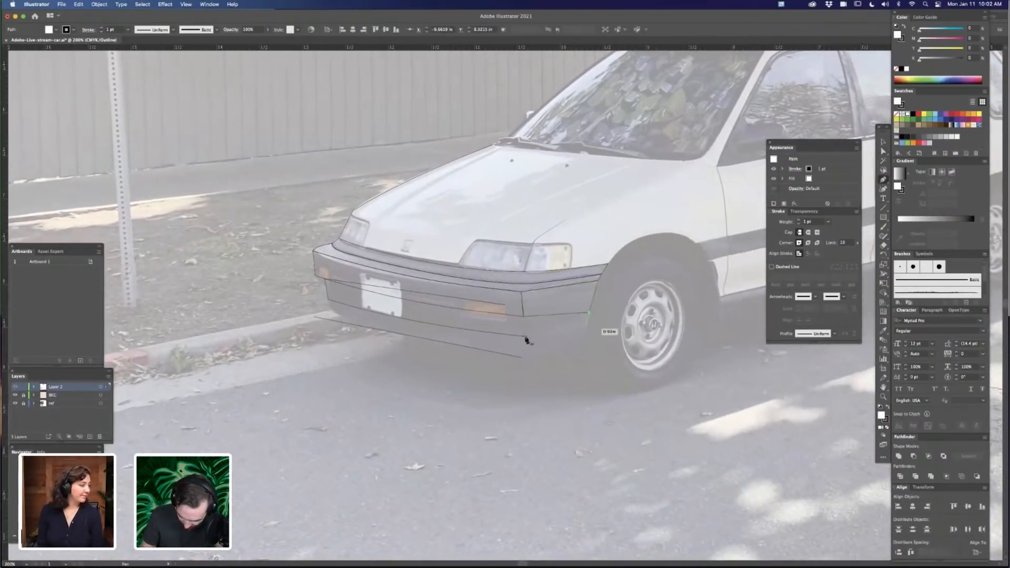
click(526, 336)
click(526, 336)
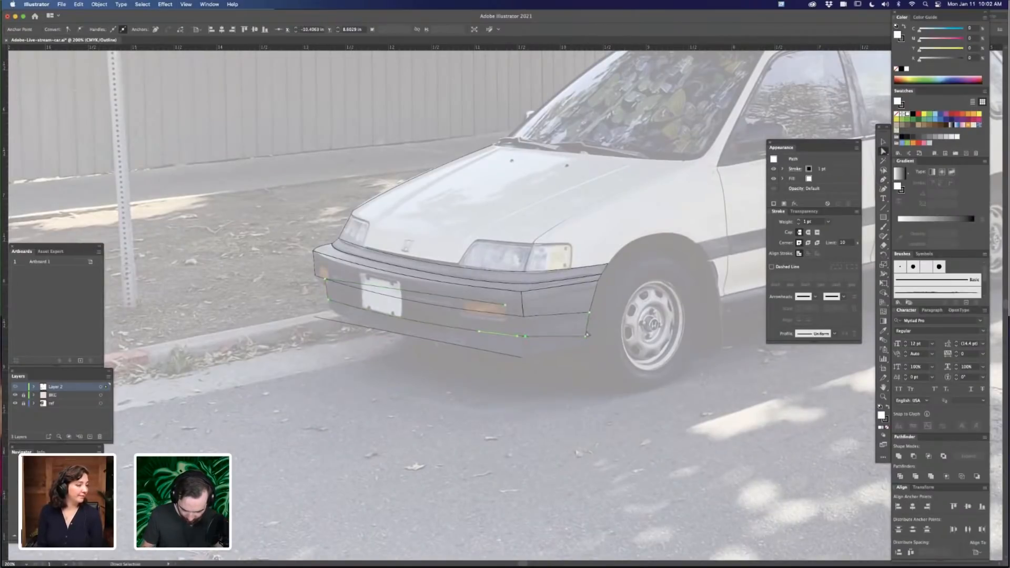
Build the band below the front bumper face and side panel as a closed shape with the Shape Builder
key(v)
key(super+=)
key(super+=)
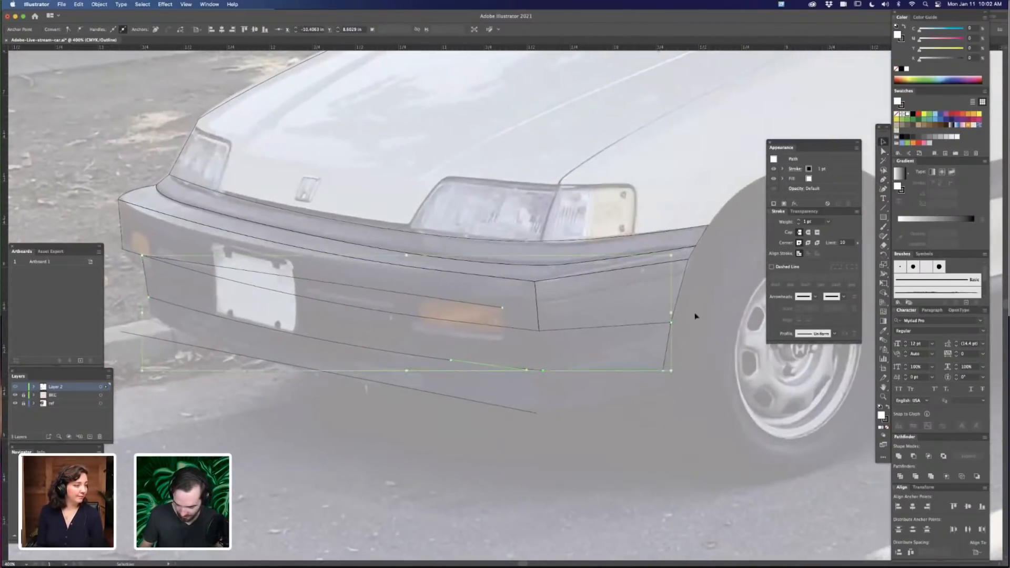
drag(621, 387, 554, 325)
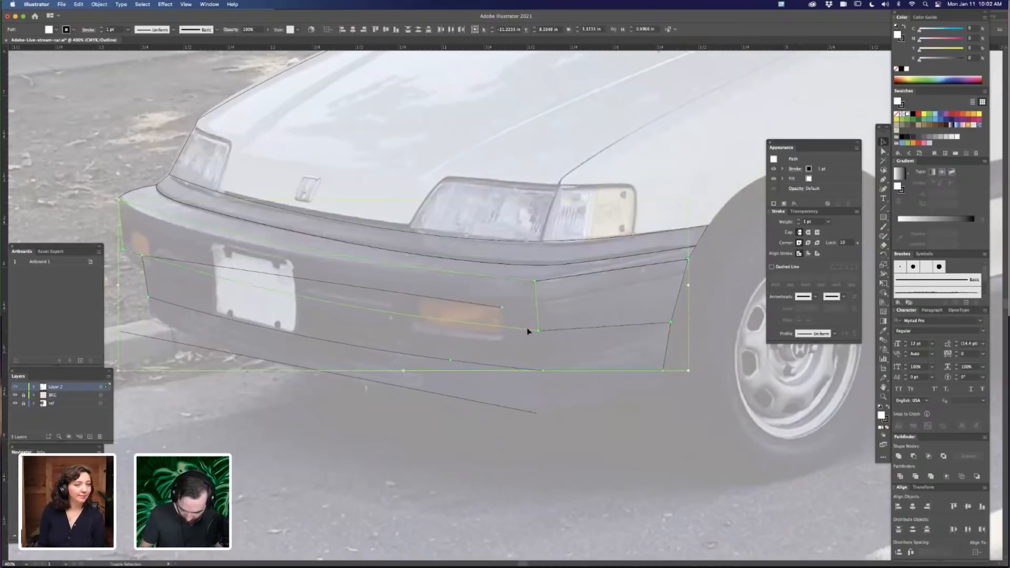
key(shift+m)
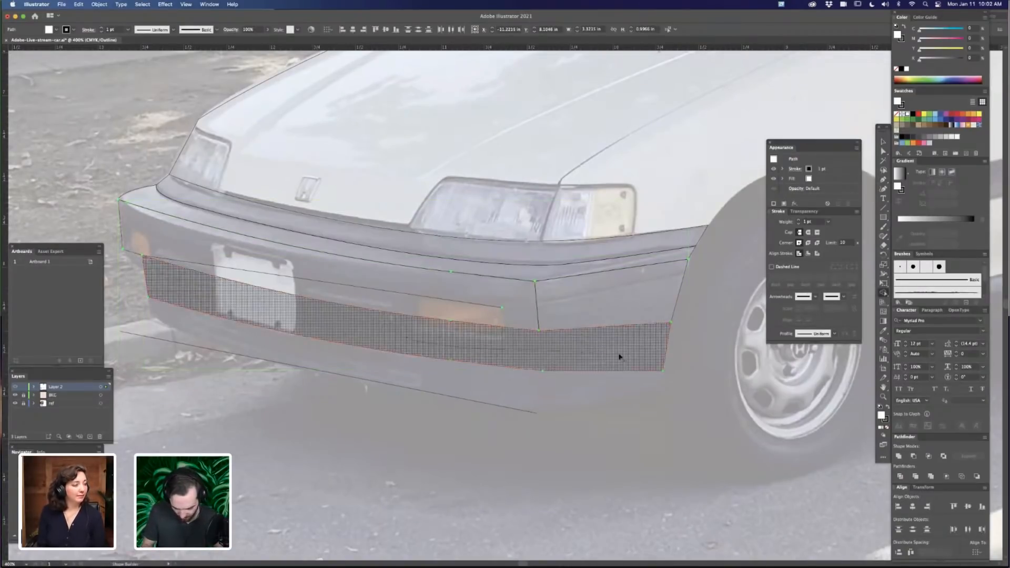
click(462, 351)
key(v)
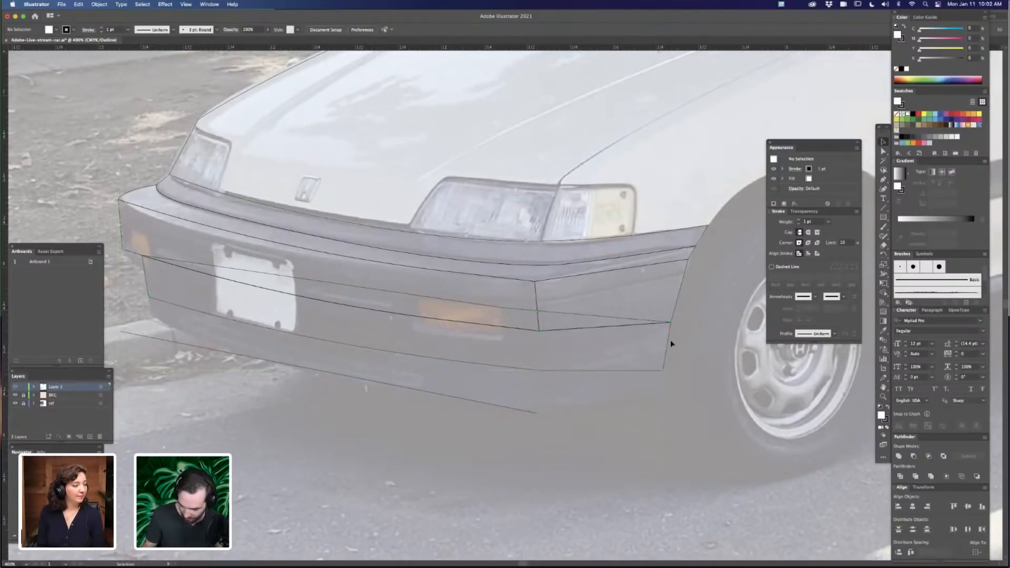
Remove the leftover line crossing the front bumper face while keeping the closed lower band
click(666, 346)
key(a)
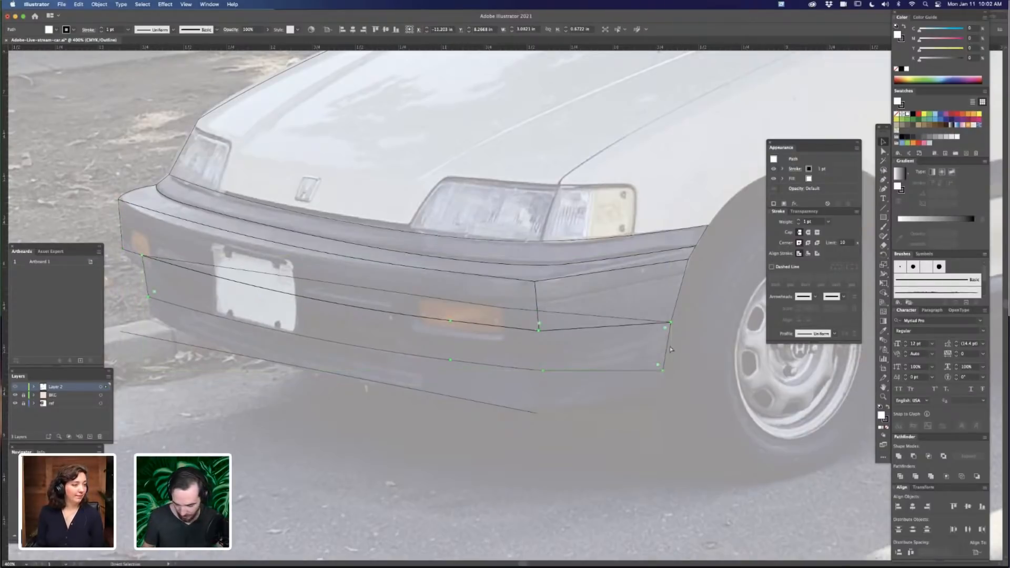
key(v)
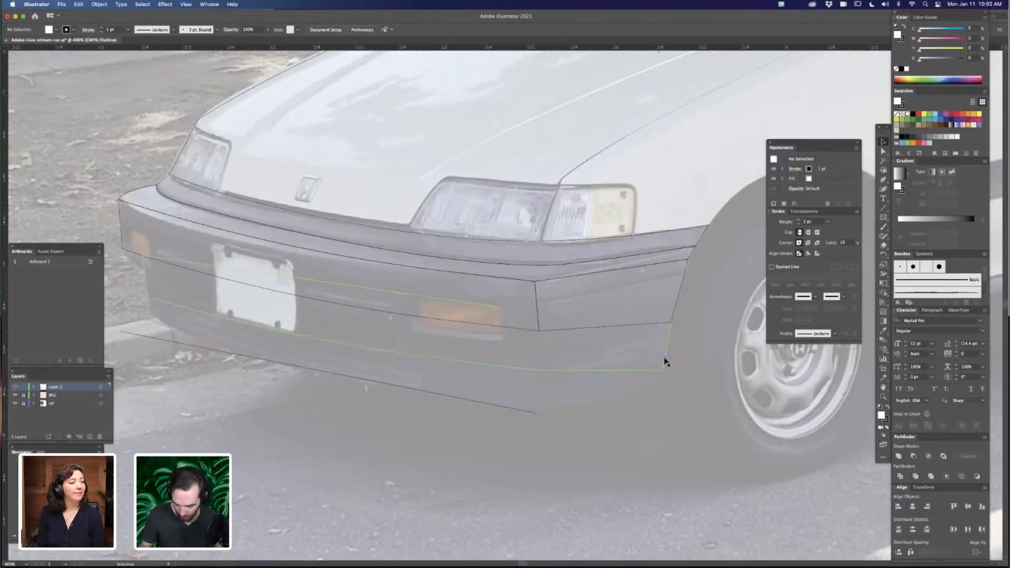
click(664, 360)
key(Delete)
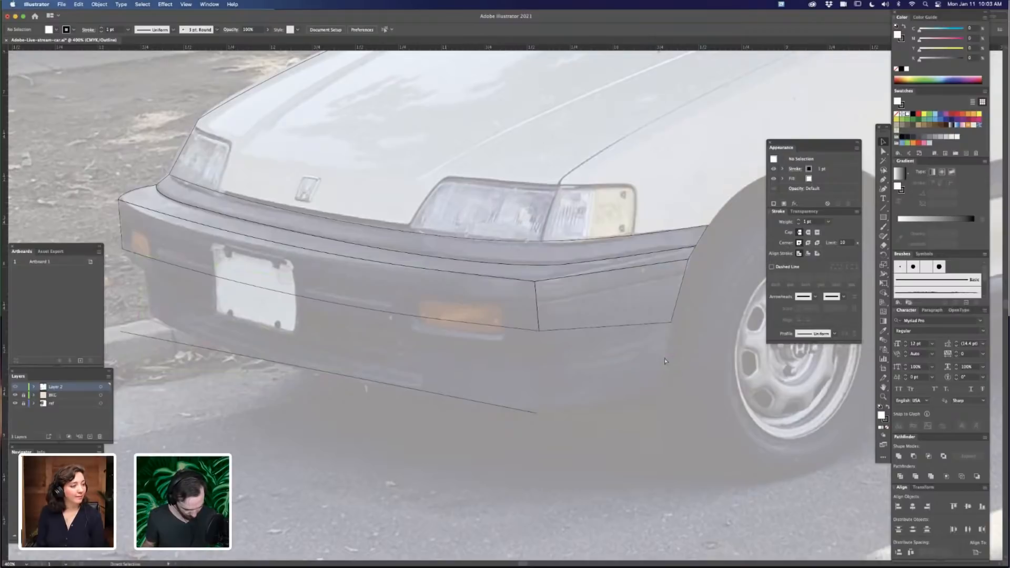
key(super+z)
click(661, 429)
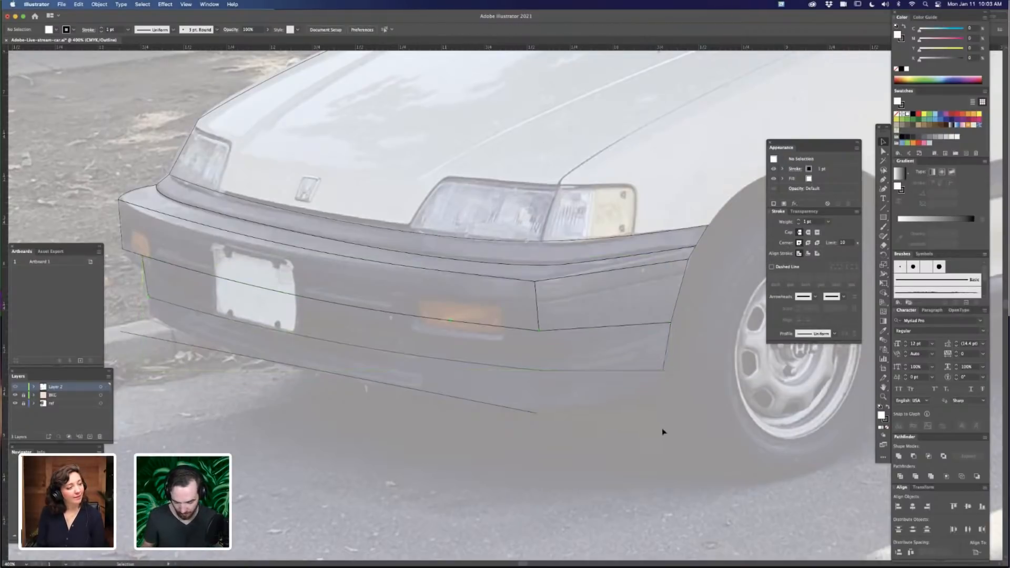
Examine the closed bumper bands and the untraced fender and front wheel arch against the photo
scroll(661, 428, down, 3)
scroll(631, 433, left, 5)
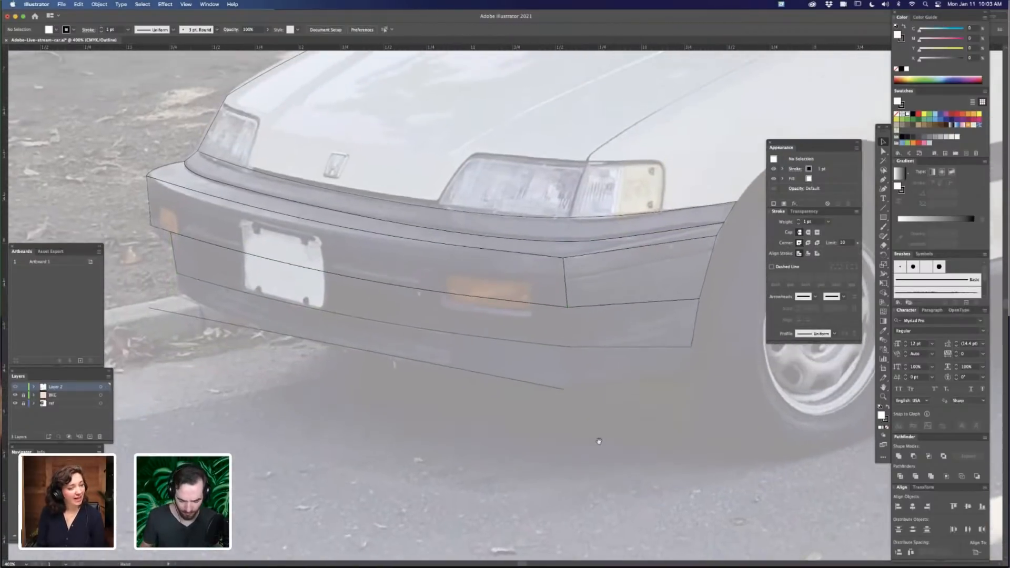
scroll(596, 442, right, 3)
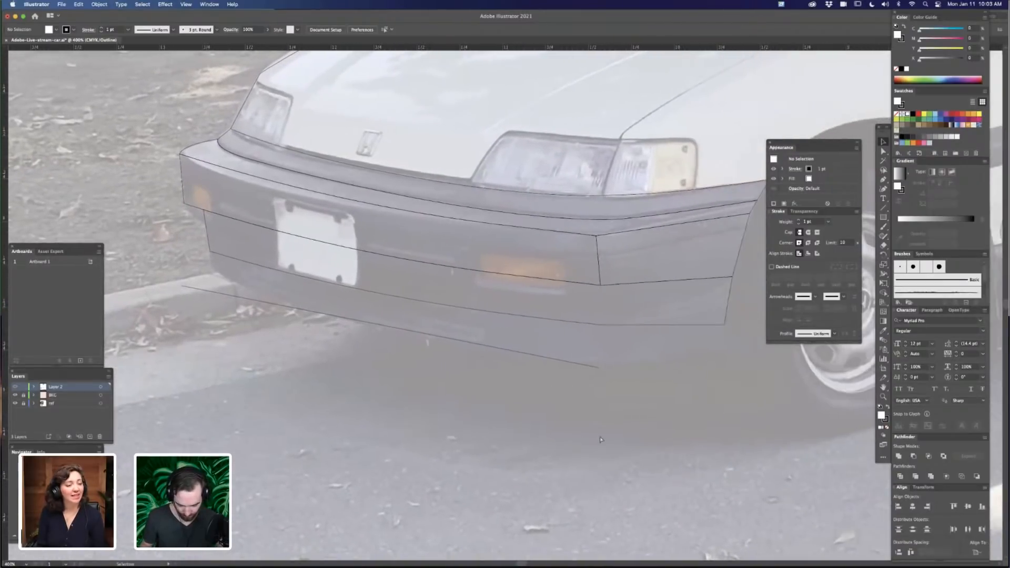
key(super+minus)
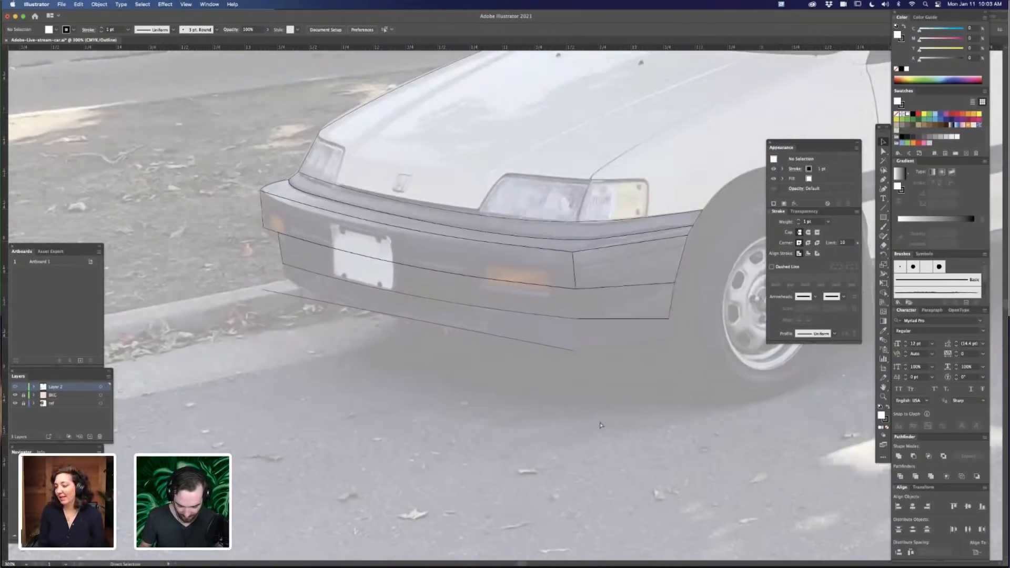
key(super+minus)
key(super+minus)
scroll(604, 415, right, 3)
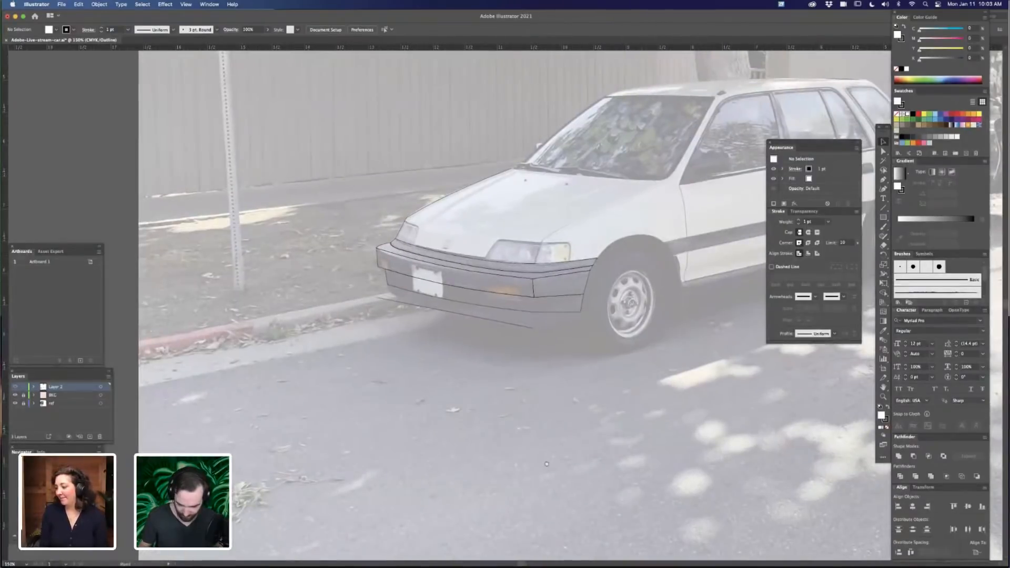
drag(619, 374, 604, 380)
key(super+plus)
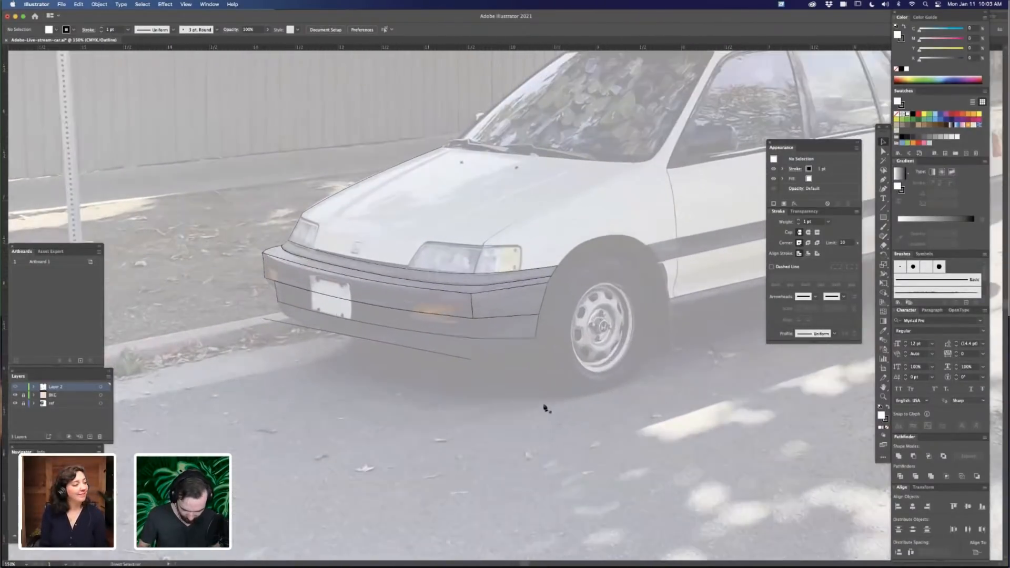
key(super+plus)
key(super+equal)
scroll(601, 454, up, 3)
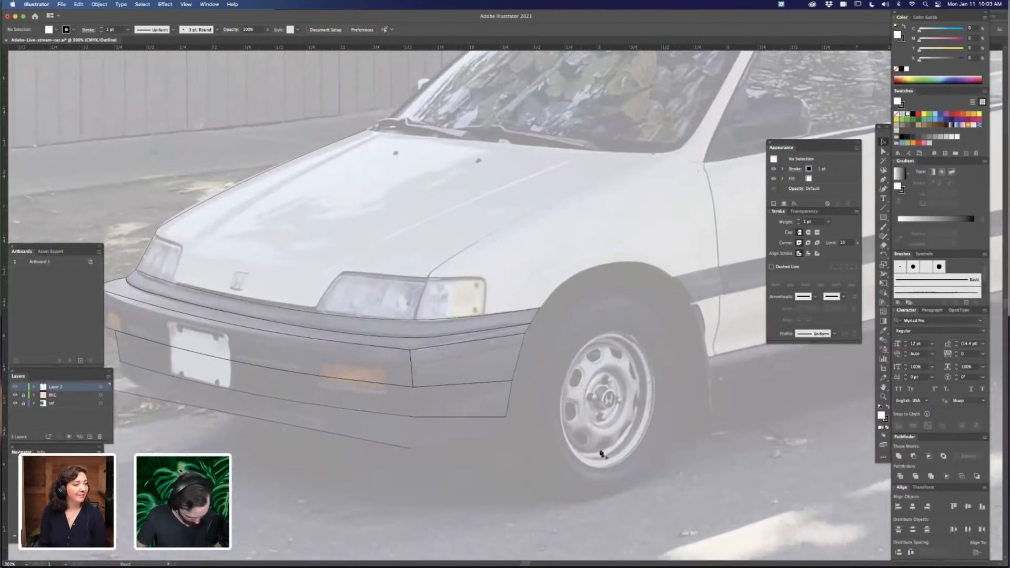
scroll(382, 198, up, 3)
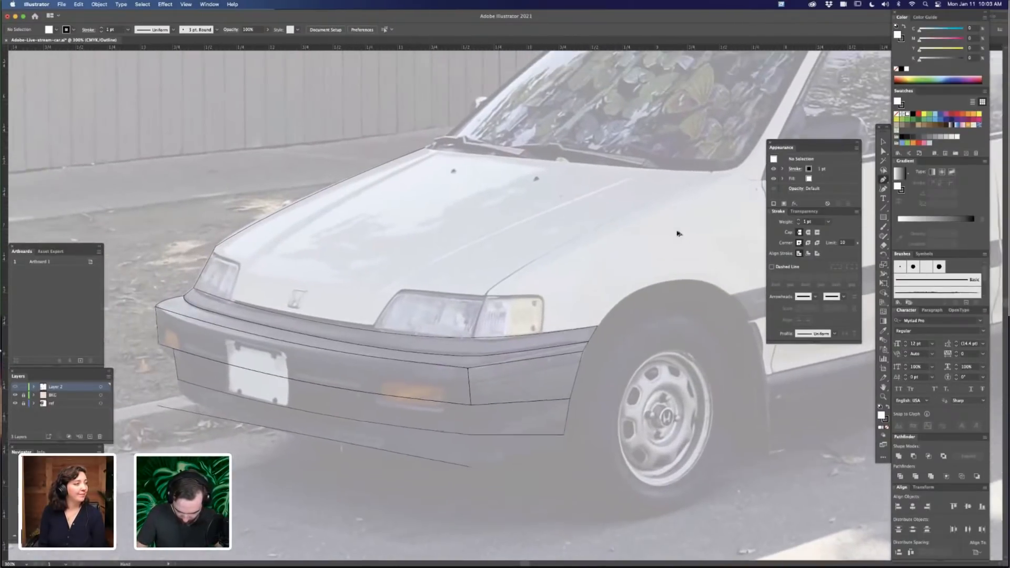
Examine the hood, fender and front wheel arch against the traced bumper lines for the next edge to trace
scroll(660, 235, left, 2)
drag(662, 233, 590, 235)
key(a)
key(v)
click(556, 330)
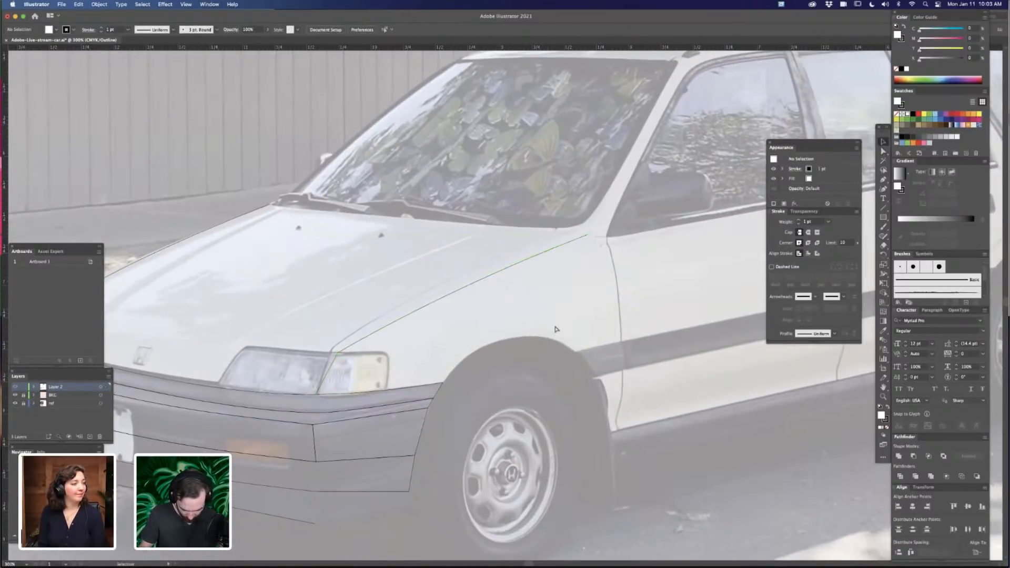
key(super+minus)
key(super+minus)
drag(489, 483, 545, 486)
scroll(552, 480, up, 2)
scroll(522, 476, left, 3)
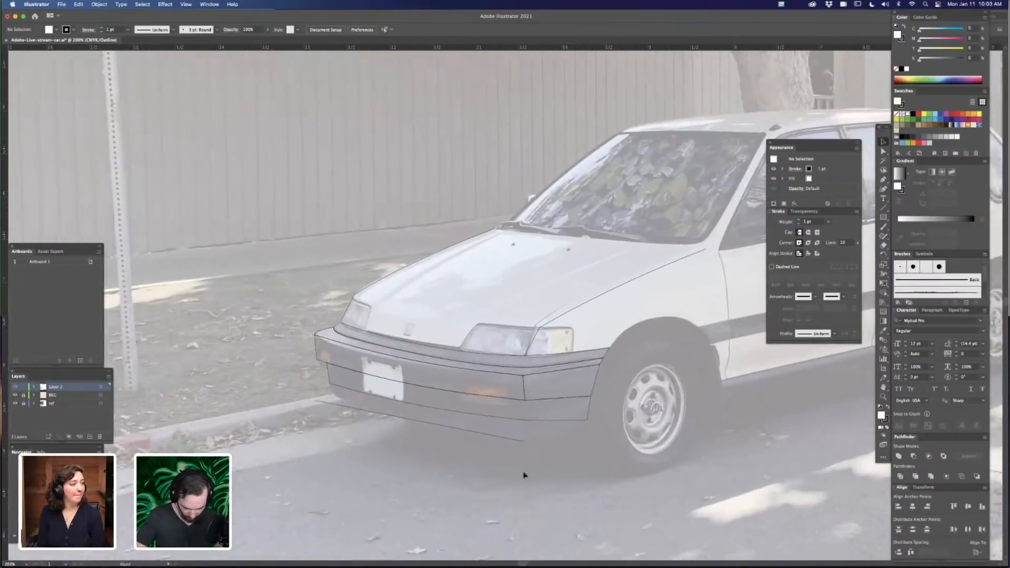
scroll(516, 308, right, 2)
scroll(496, 308, up, 3)
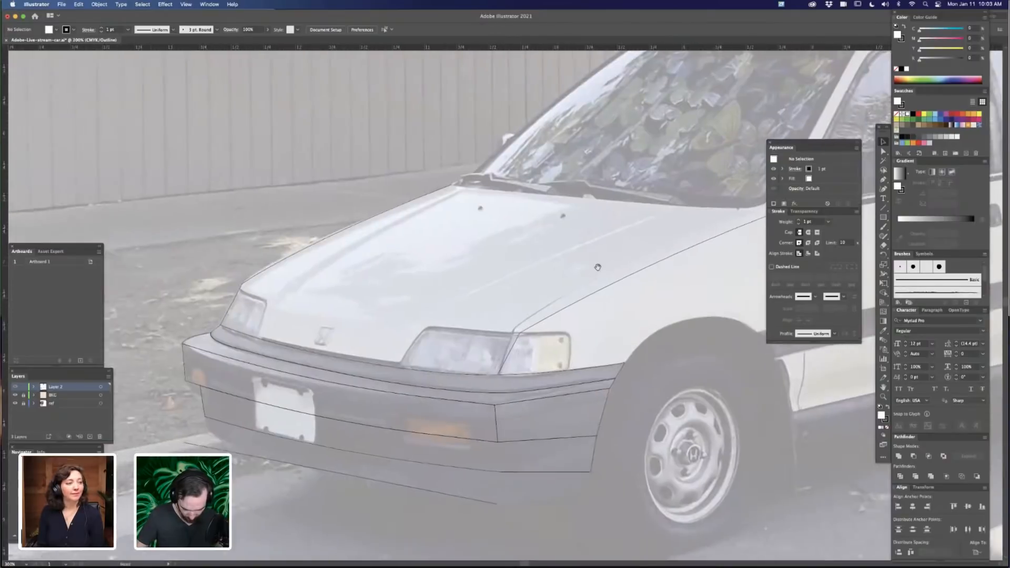
scroll(599, 271, left, 3)
key(p)
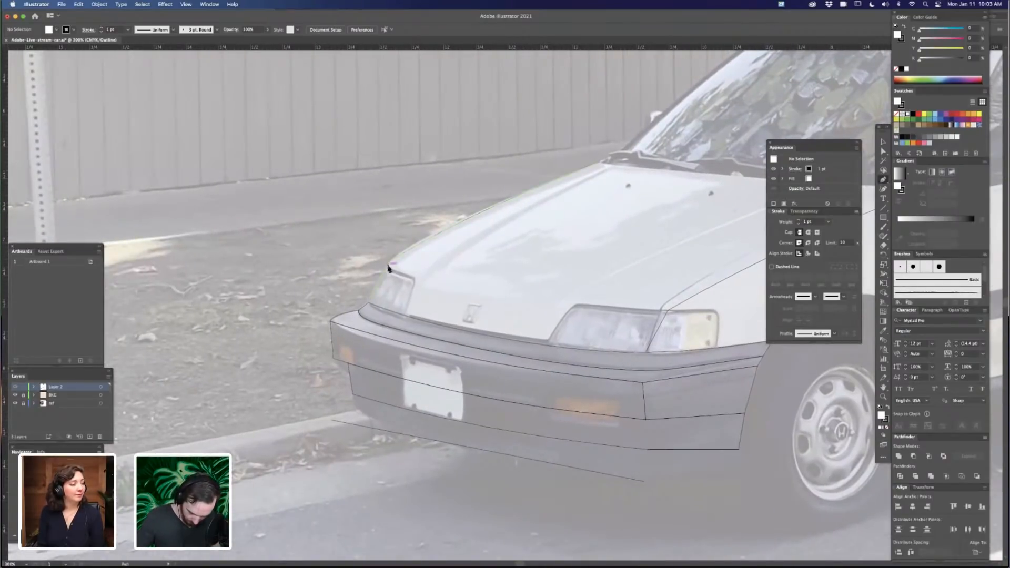
click(388, 269)
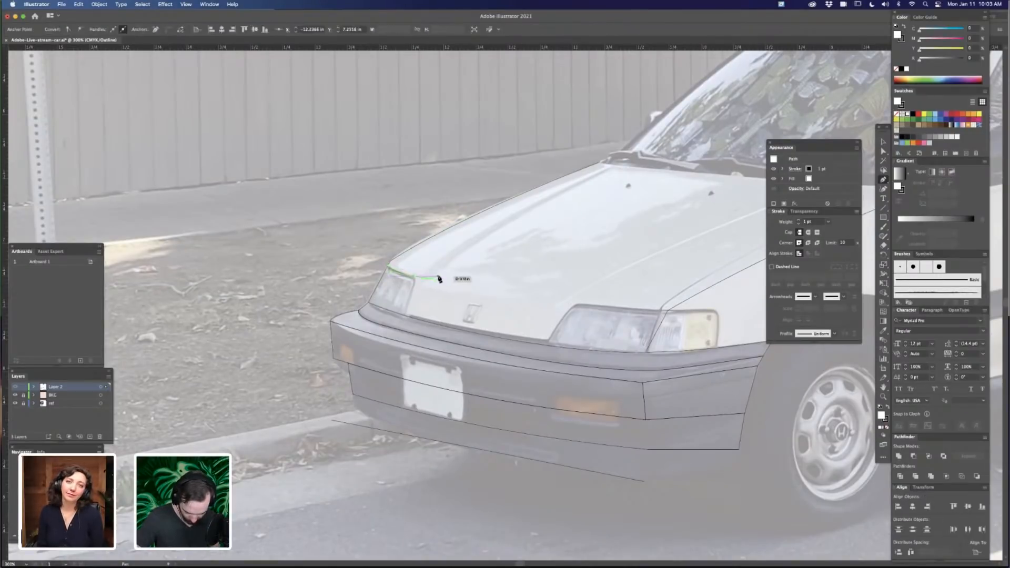
super+click(434, 271)
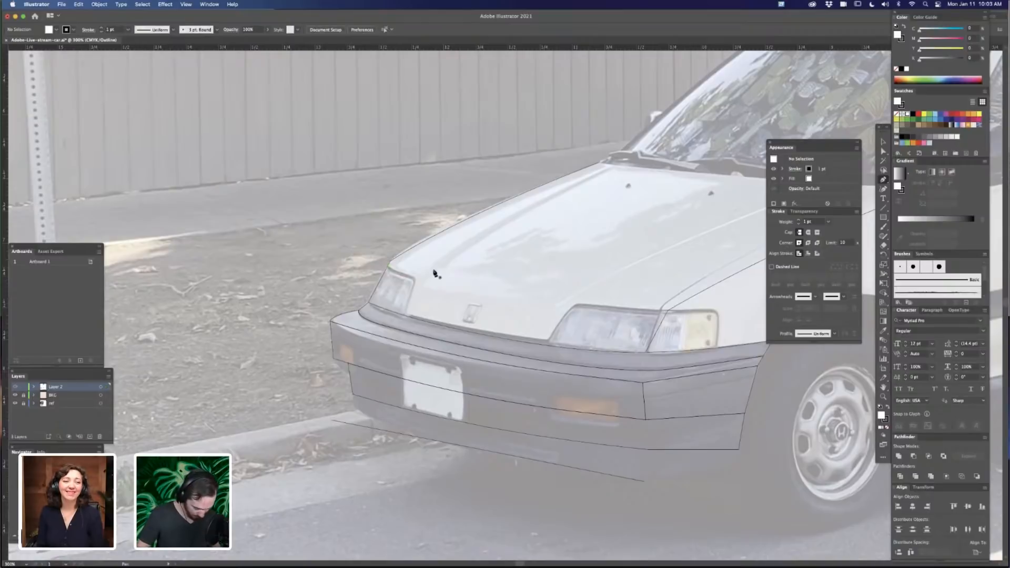
Adjust the anchor points of the upper bumper line so it follows the hood's lower edge in the photo
key(a)
click(433, 328)
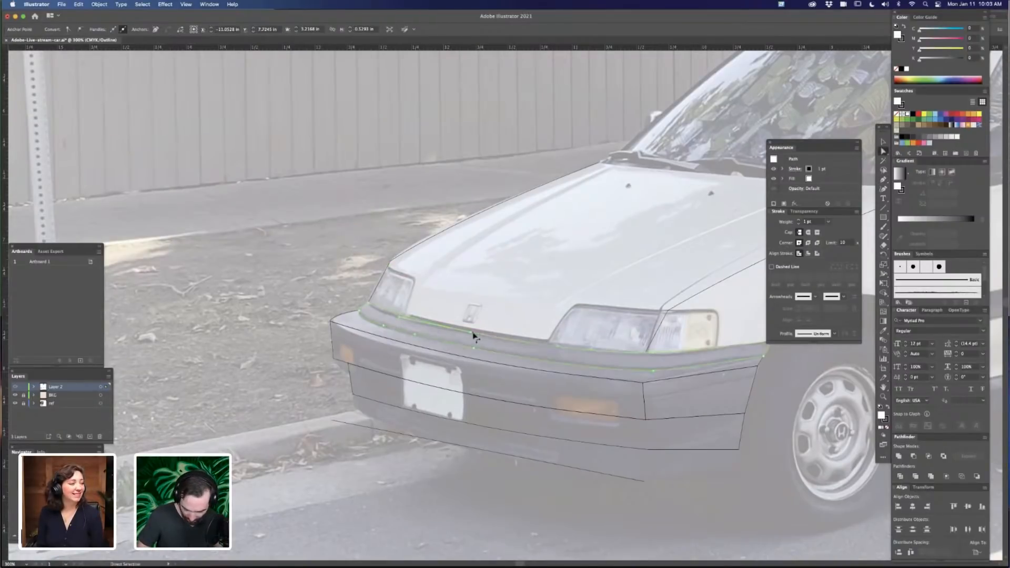
click(472, 333)
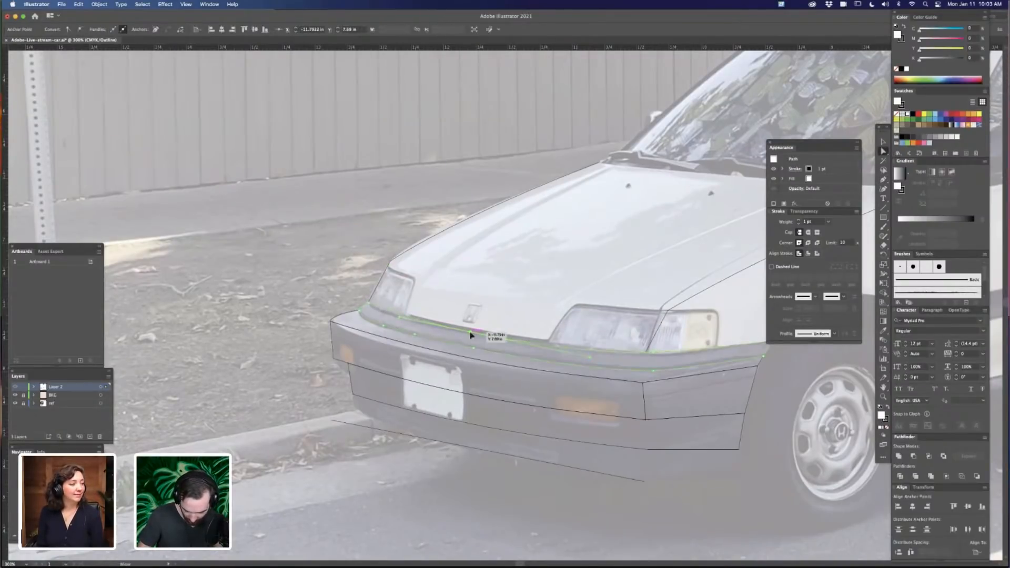
drag(470, 335, 418, 335)
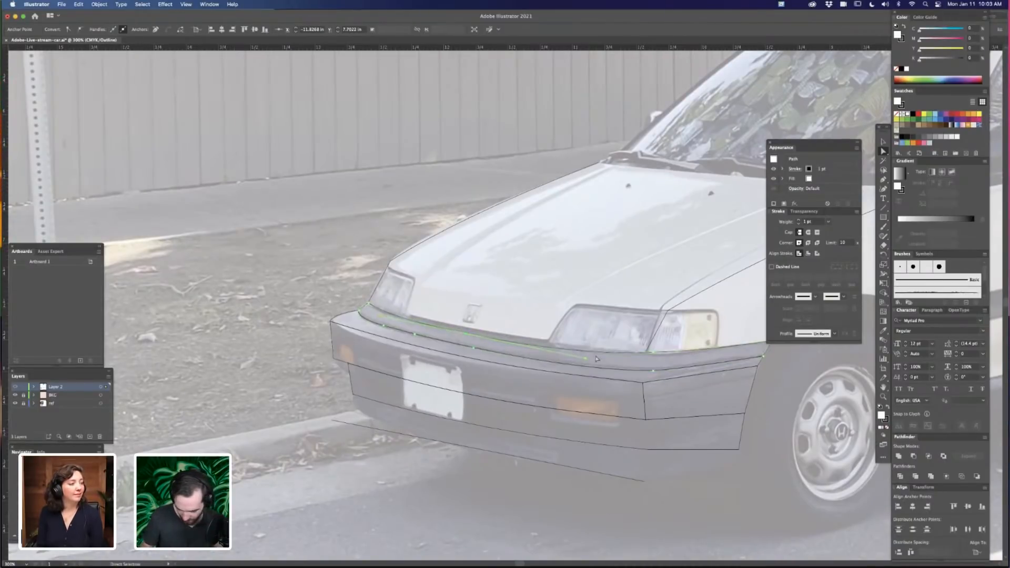
drag(591, 359, 592, 358)
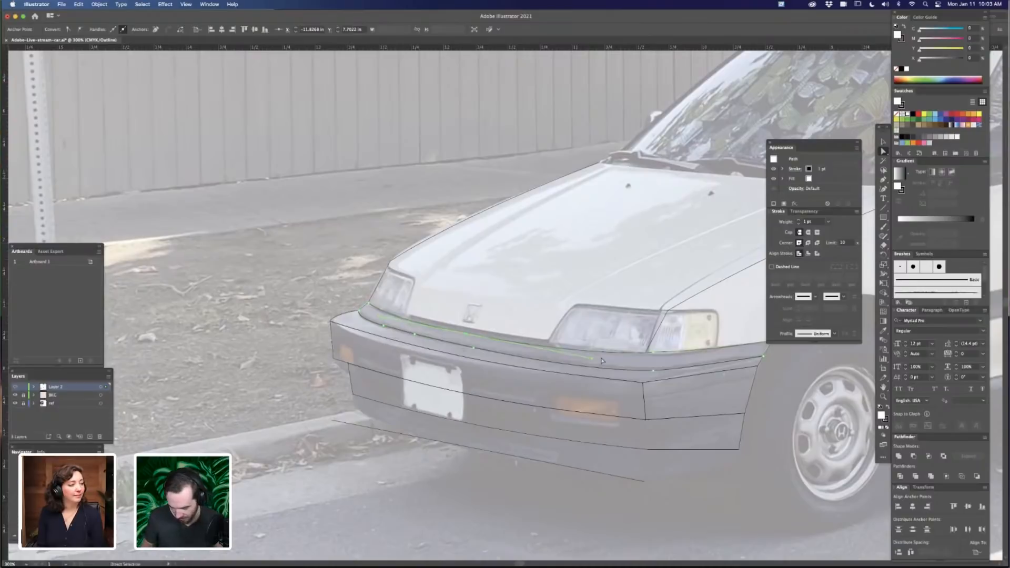
click(562, 493)
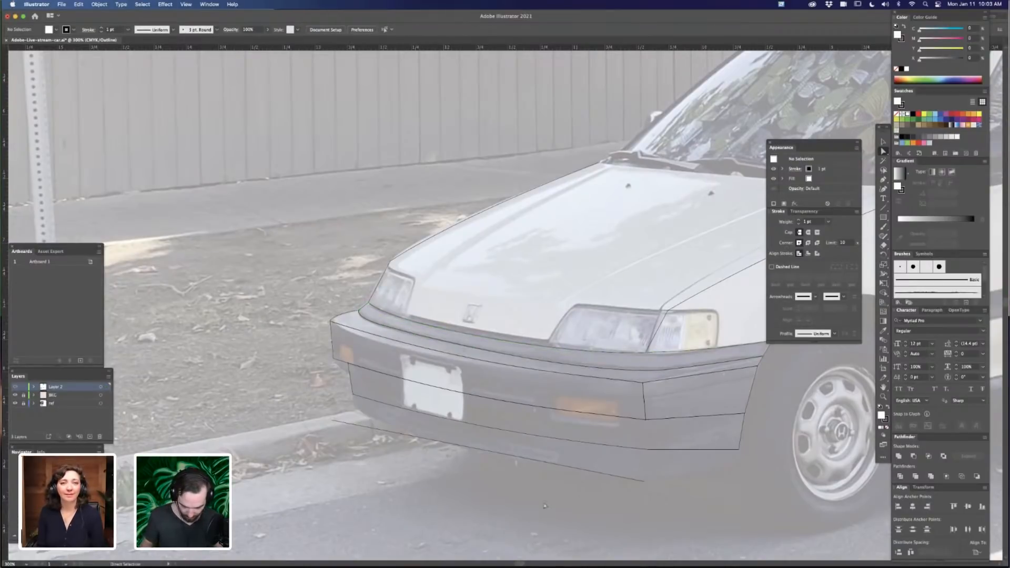
Examine the traced hood and bumper lines around the headlights against the photo
drag(608, 486, 612, 467)
drag(750, 448, 690, 459)
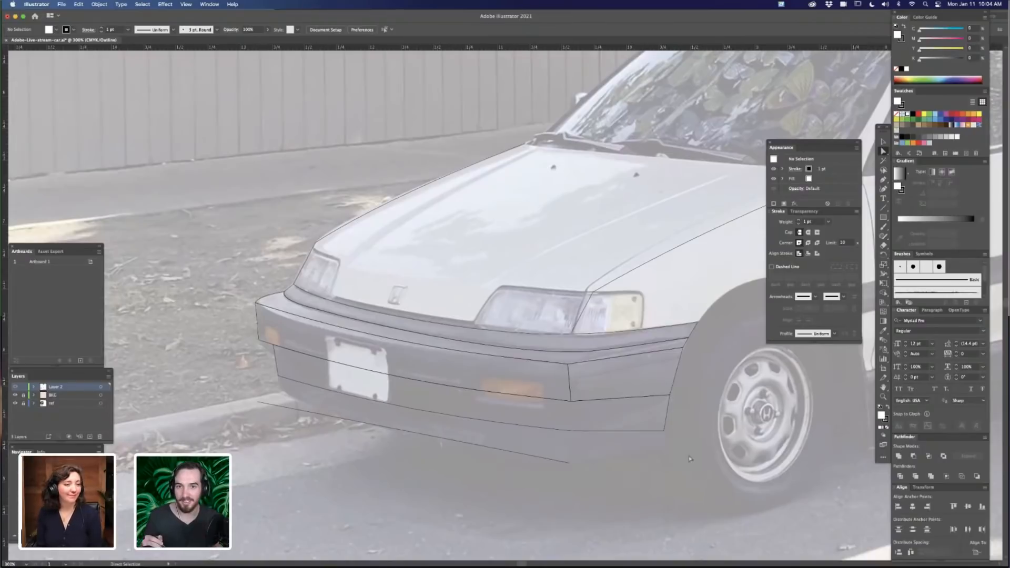
drag(648, 299, 613, 292)
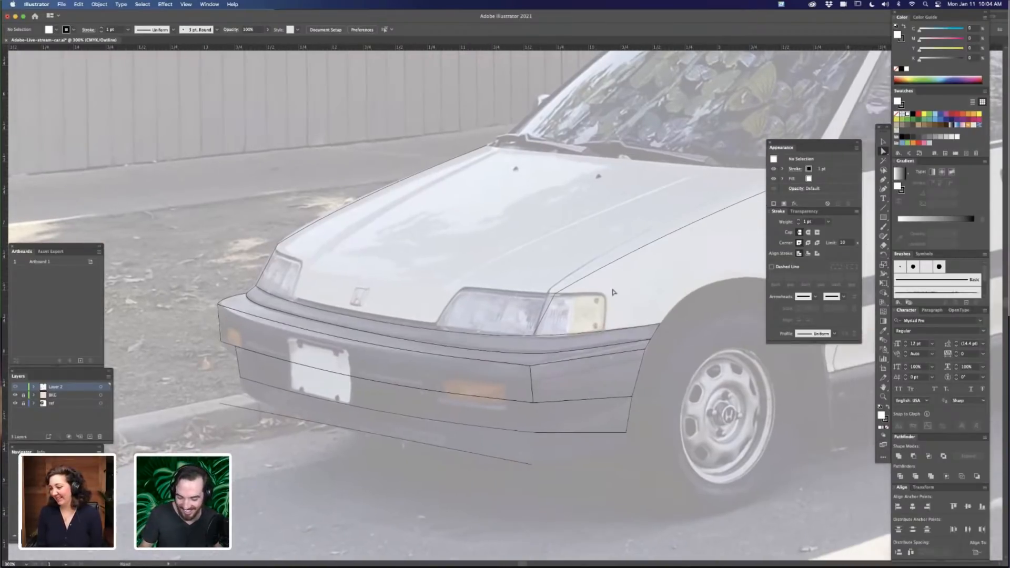
drag(653, 202, 679, 207)
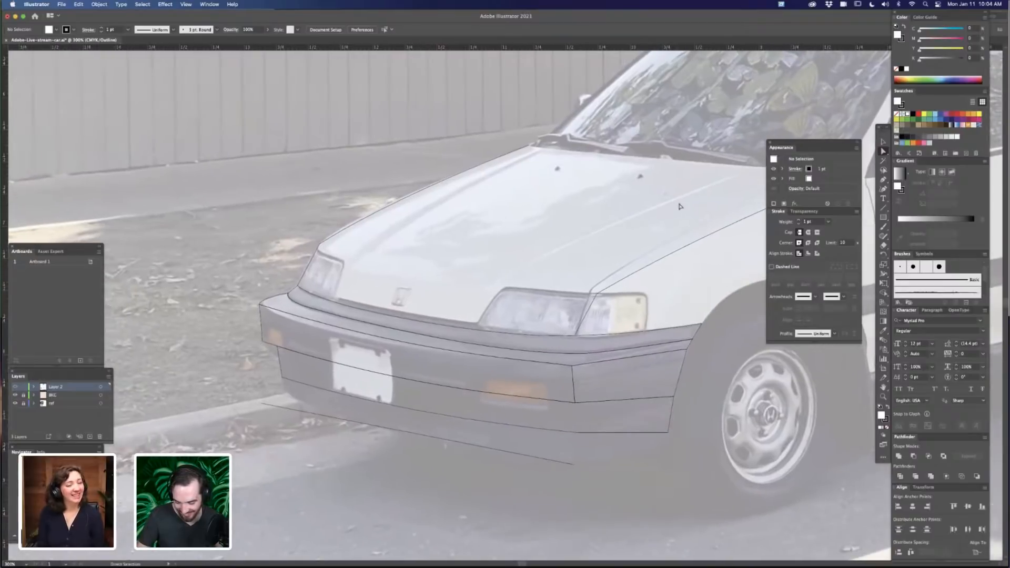
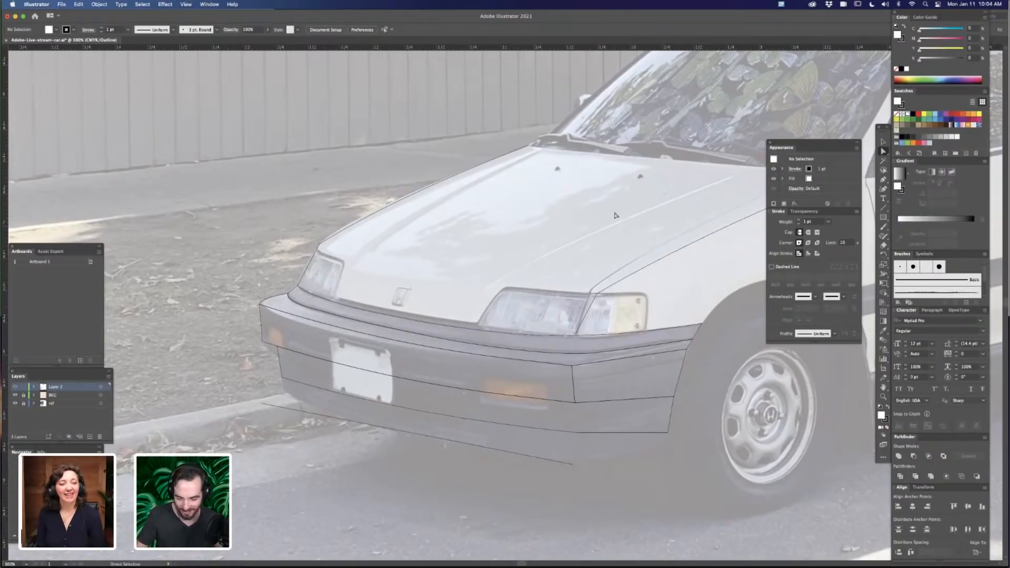
drag(647, 237, 571, 248)
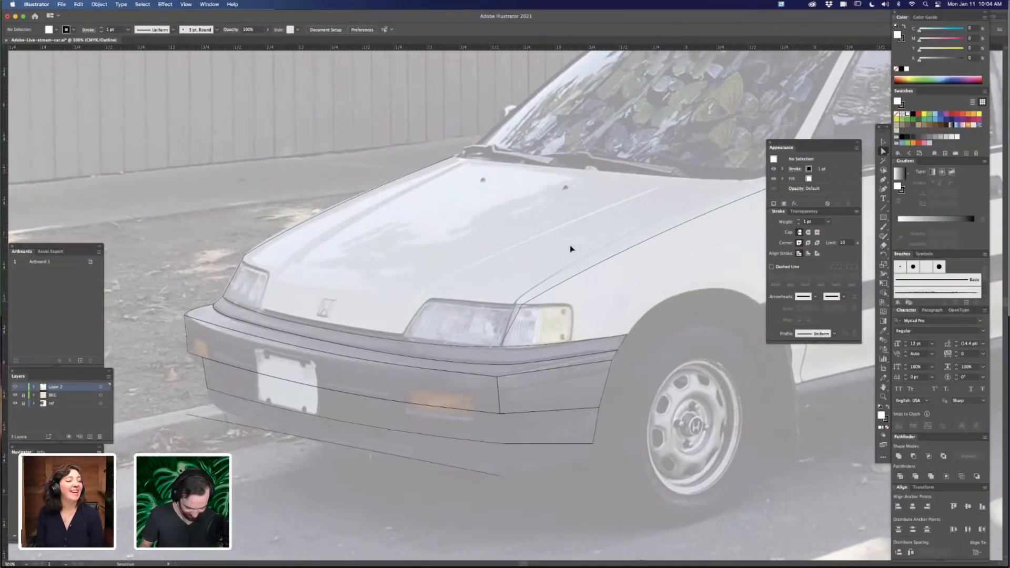
key(super+equal)
drag(420, 481, 569, 469)
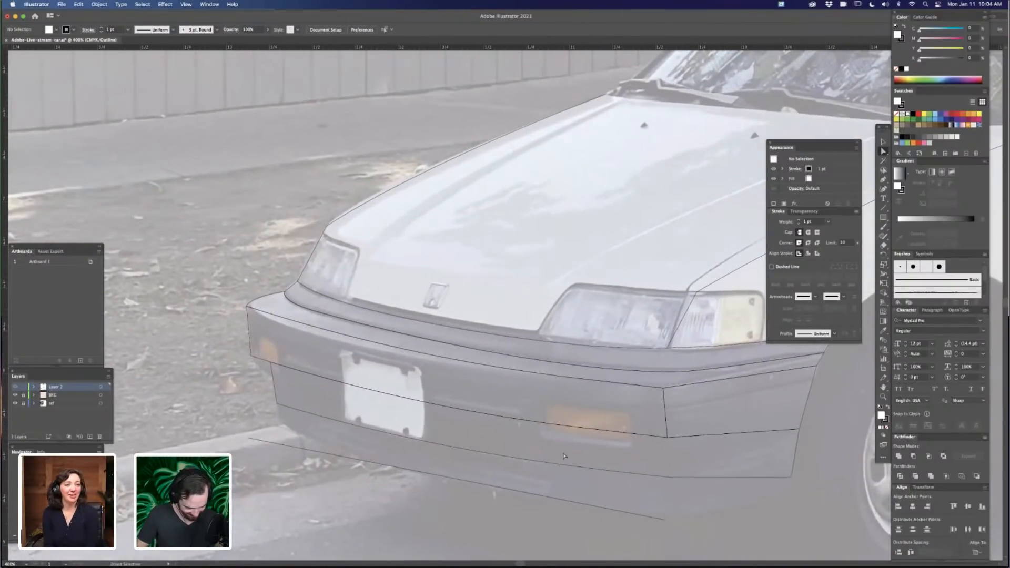
drag(465, 277, 518, 267)
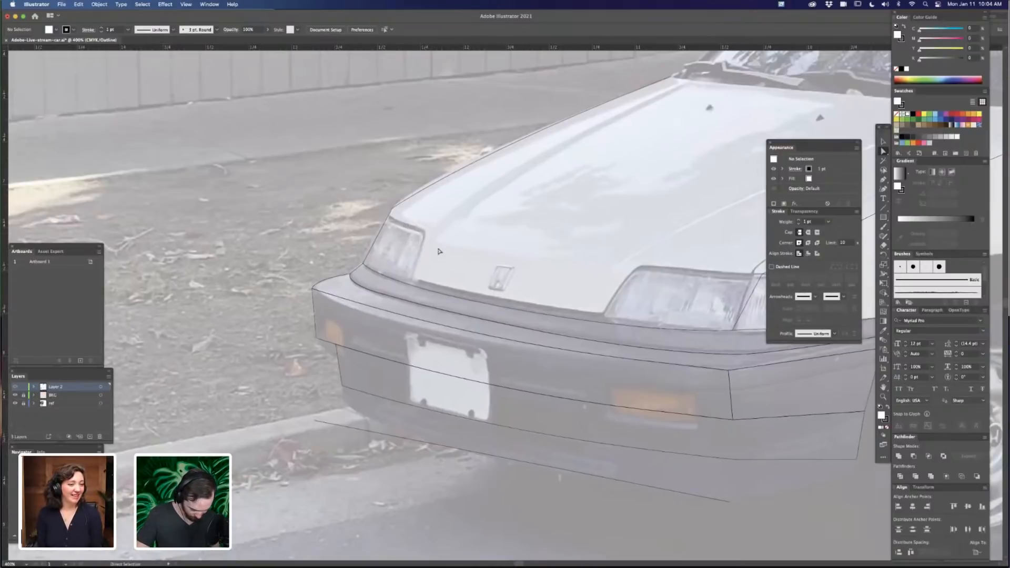
key(p)
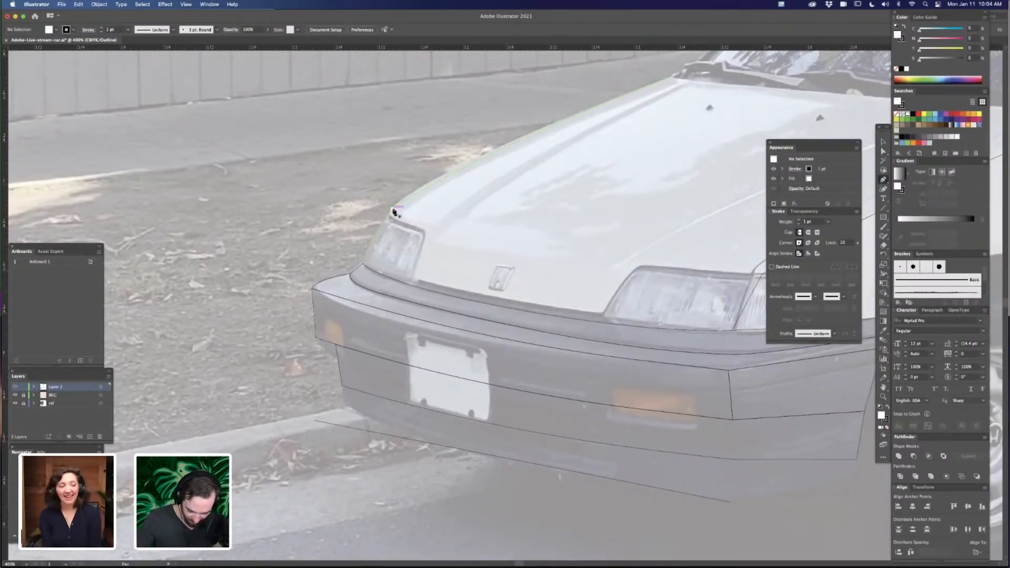
click(394, 212)
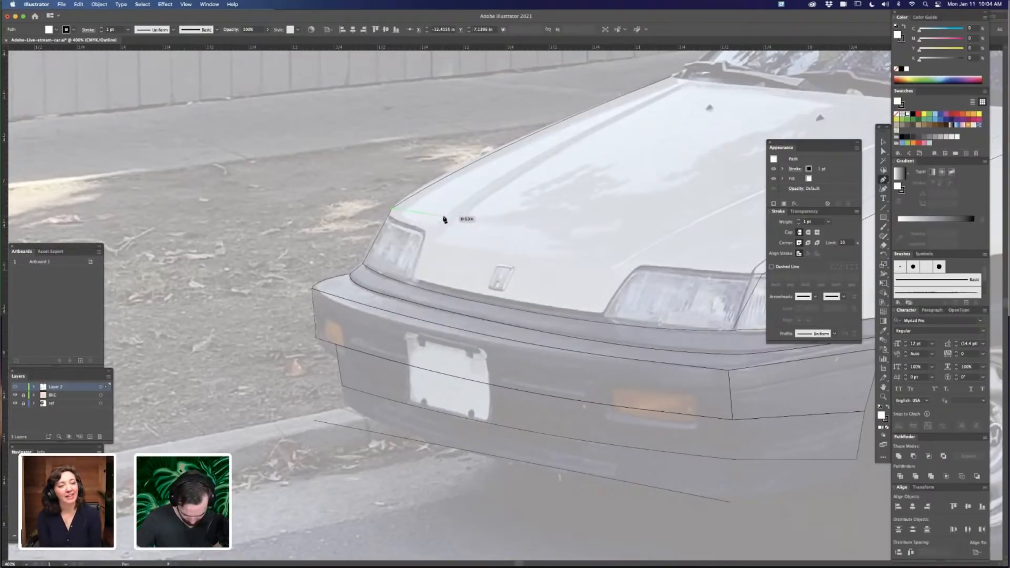
key(Escape)
Duplicate the lower bumper band slightly down and towards the front wheel
key(ctrl+minus)
key(ctrl+minus)
key(ctrl+minus)
key(ctrl+minus)
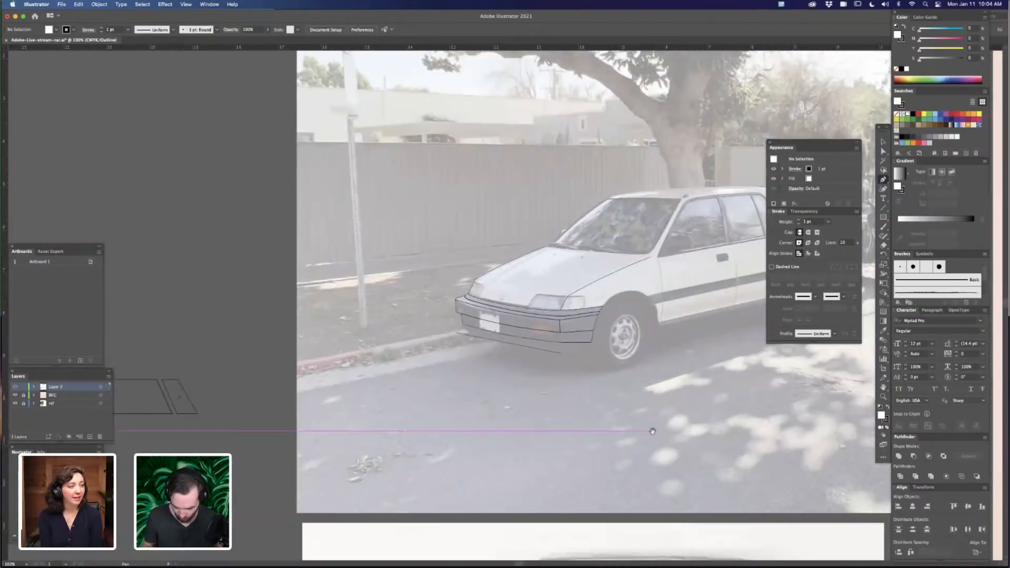
key(ctrl+plus)
key(v)
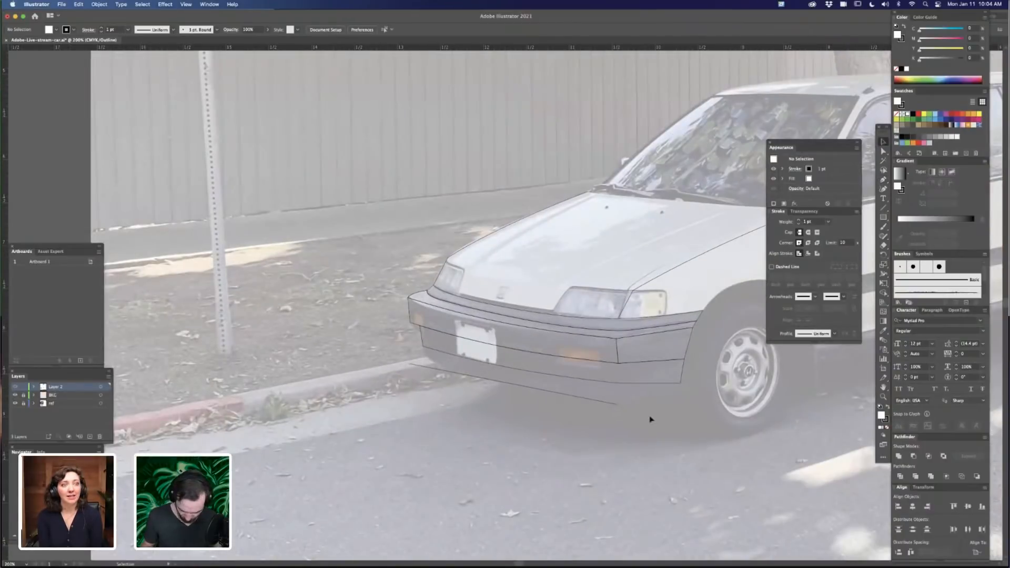
drag(667, 387, 677, 401)
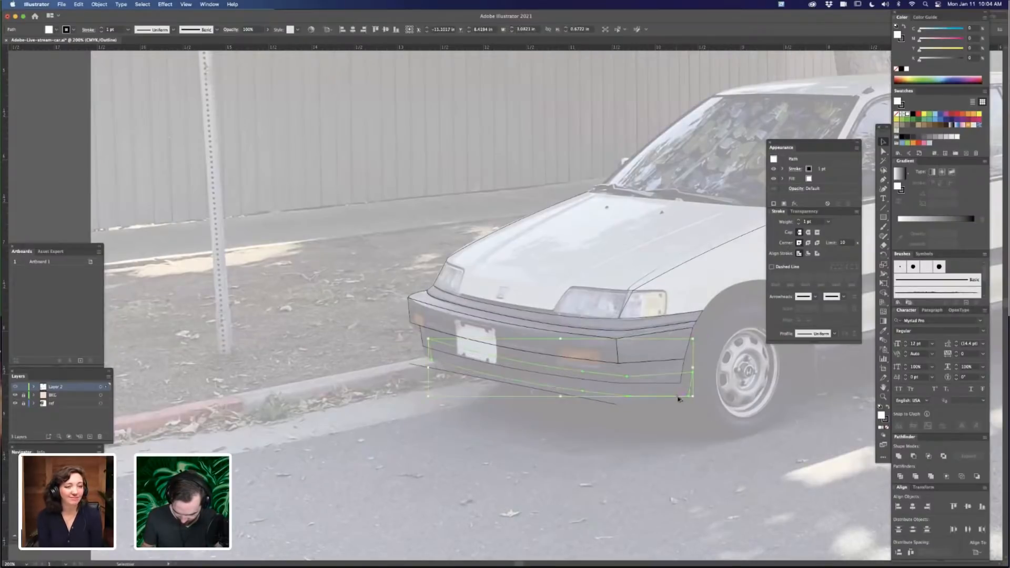
Pull the duplicate band's wheel-side corners in line with the bumper's end and delete the loose line below the bumper
key(a)
click(685, 400)
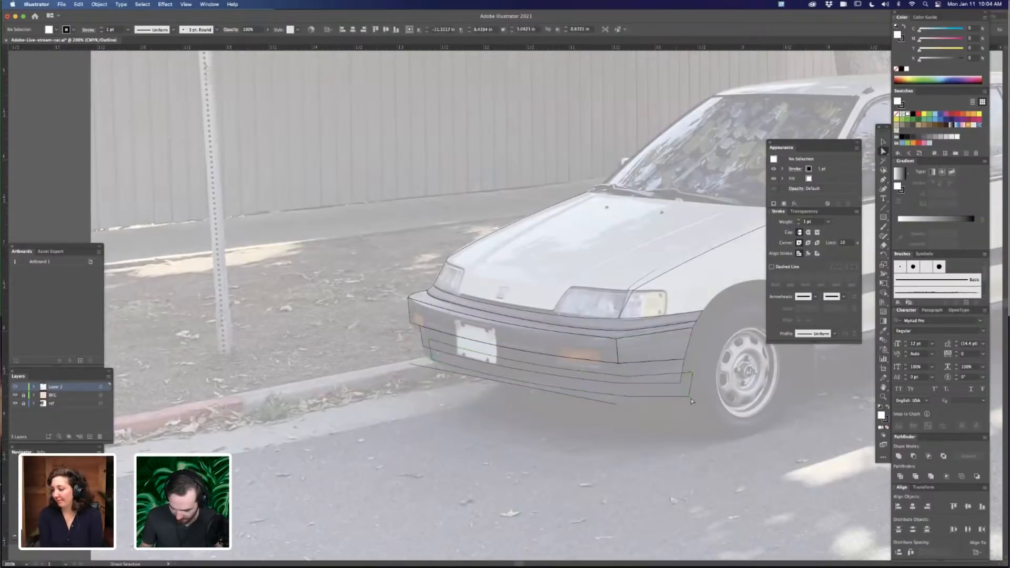
click(689, 396)
mouse_move(689, 397)
mouse_down()
mouse_move(692, 374)
mouse_move(675, 389)
mouse_up()
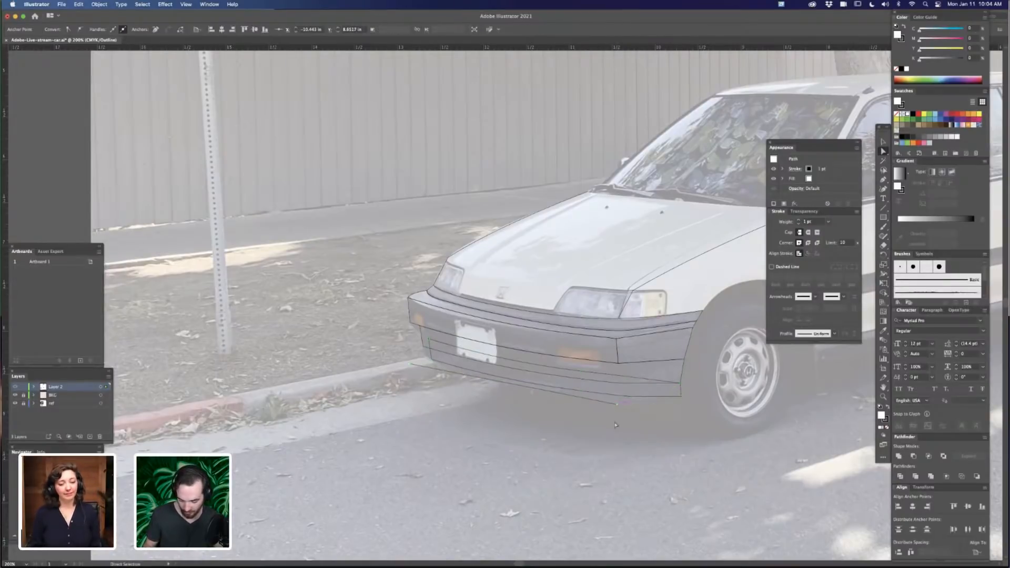
click(613, 465)
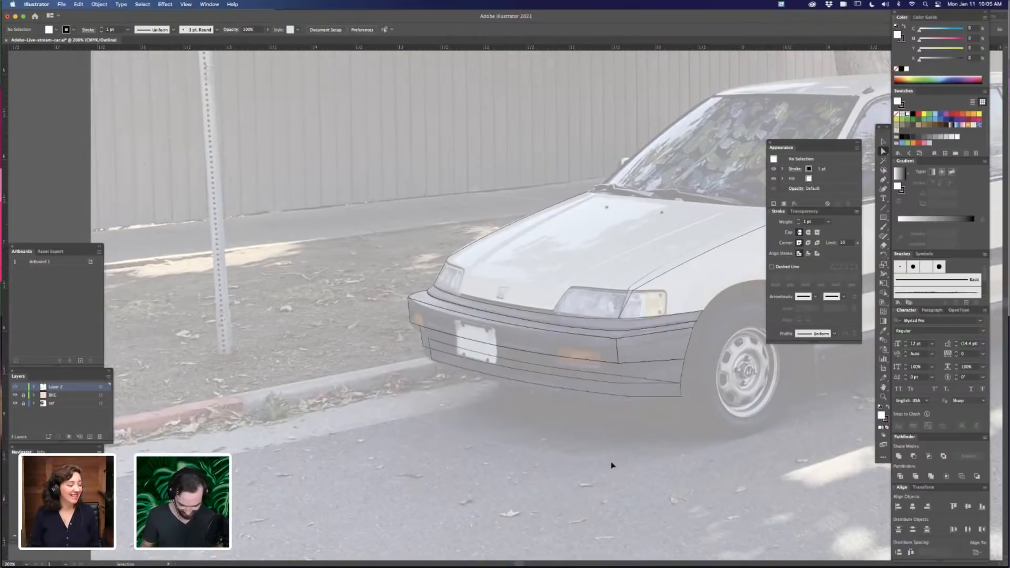
Build the strip below the lower bumper band as a closed shape with the Shape Builder and remove the duplicate's leftover overlap
scroll(612, 465, up, 5)
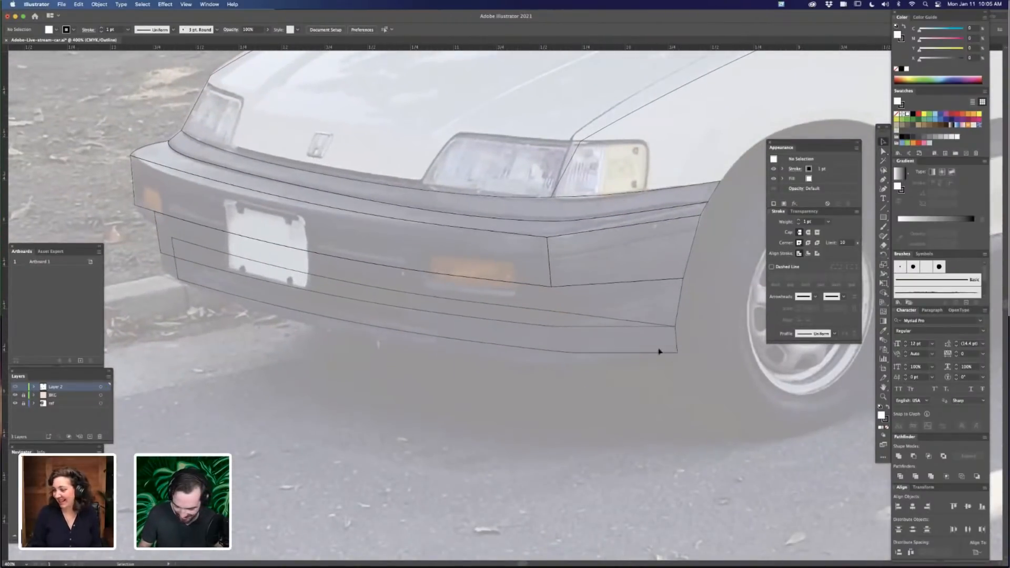
click(659, 352)
key(shift+m)
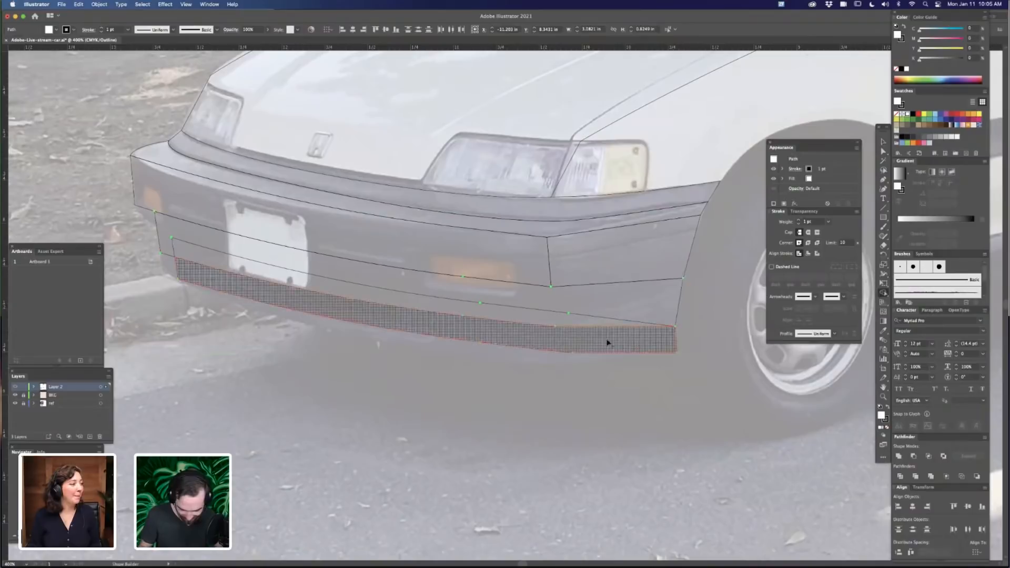
click(660, 342)
key(v)
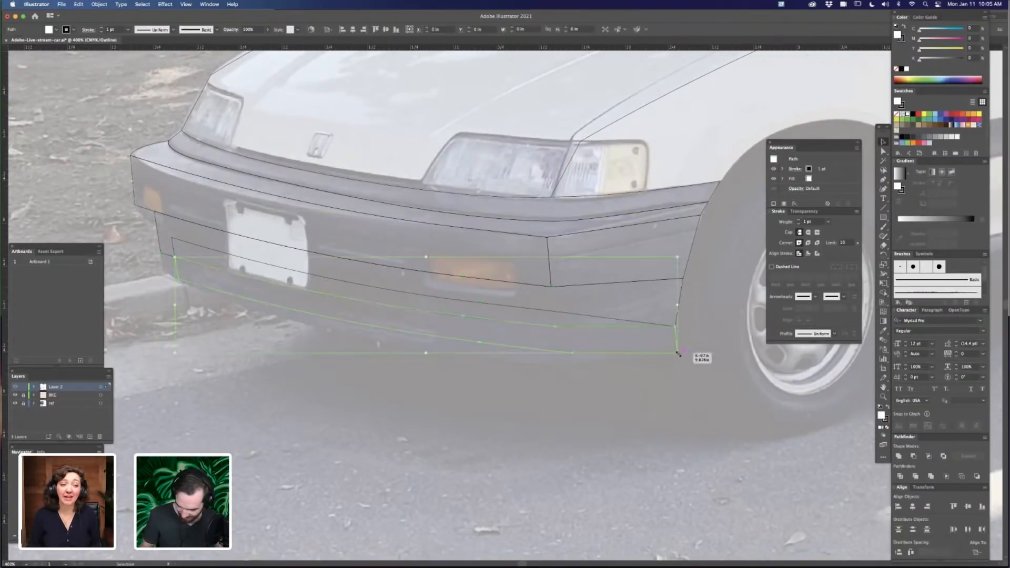
key(a)
key(v)
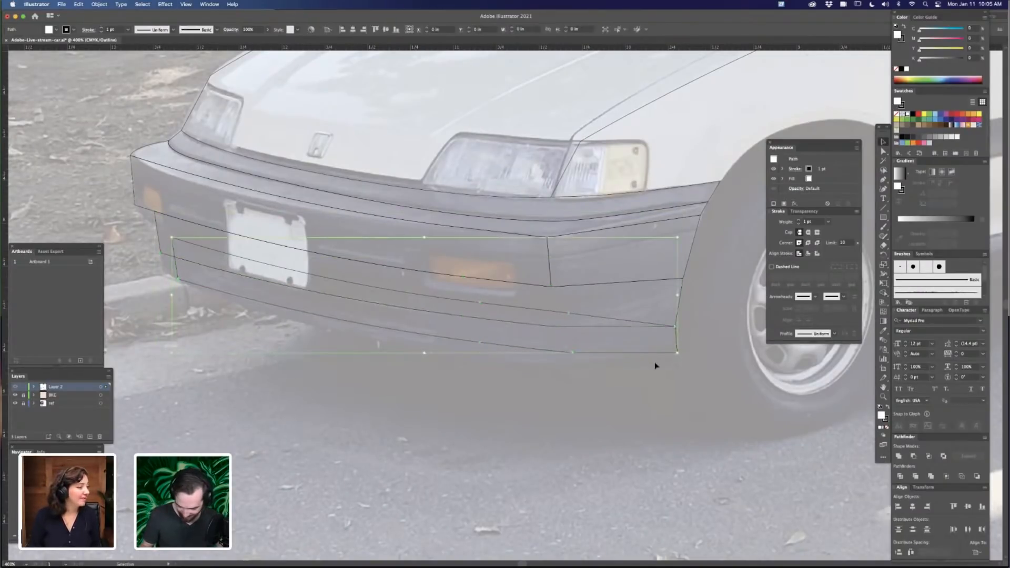
click(656, 365)
key(super+z)
click(635, 428)
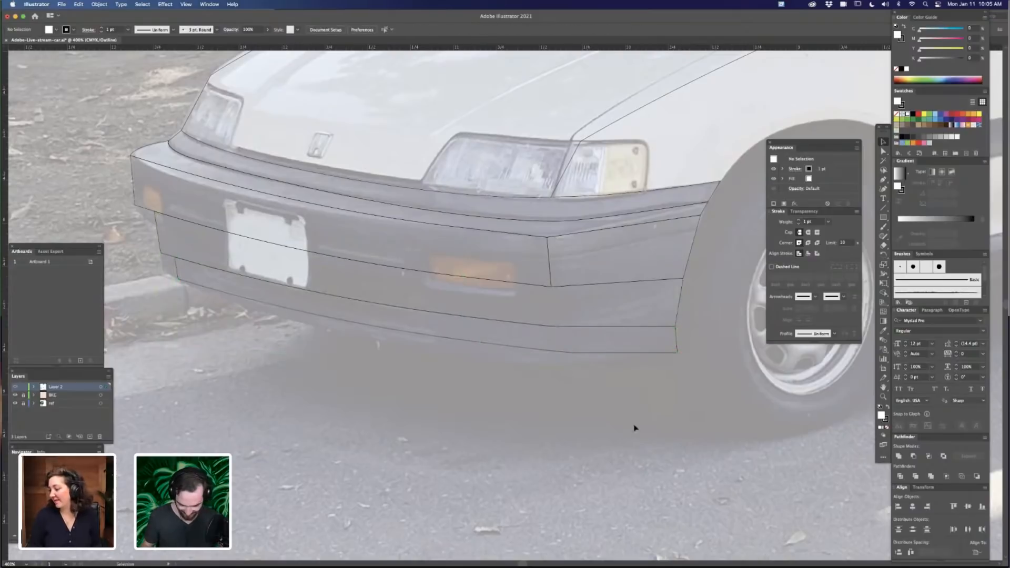
Draw a rectangle about 0.52 by 0.46 in over the licence plate on the front bumper
key(super+minus)
key(super+minus)
key(super+minus)
key(super+minus)
drag(645, 387, 681, 397)
key(super+plus)
key(super+plus)
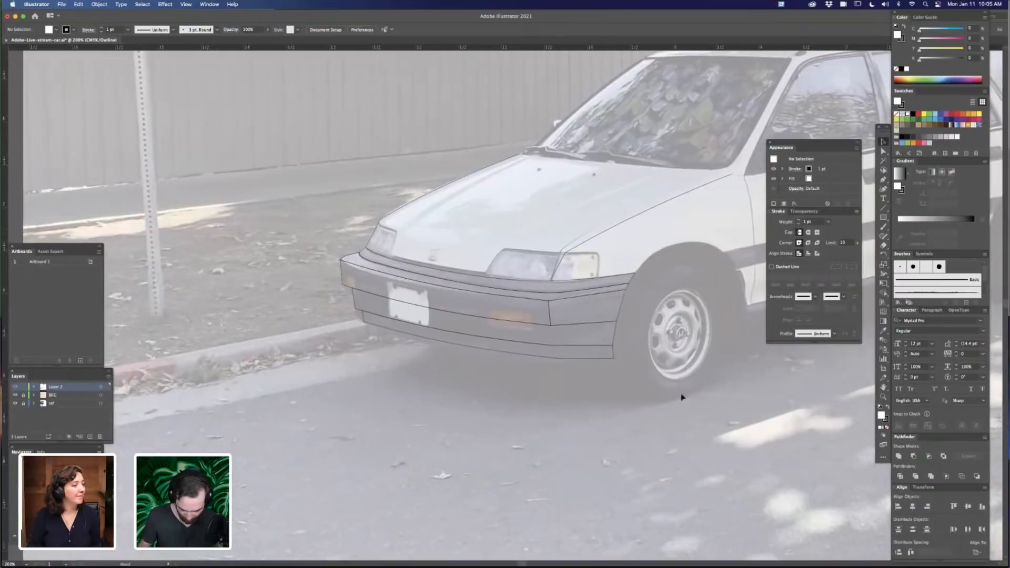
key(super+plus)
key(super+plus)
drag(558, 343, 583, 345)
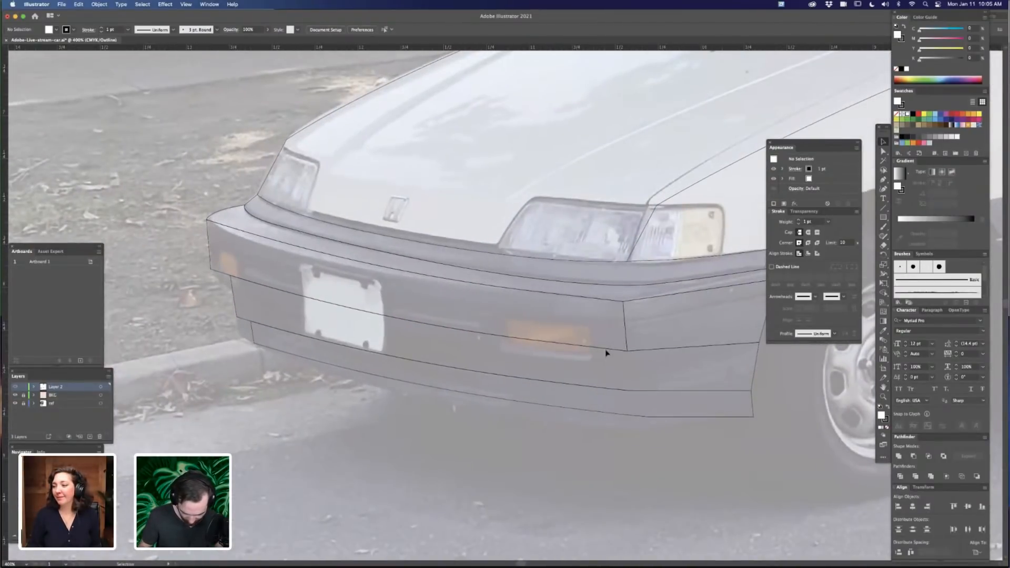
drag(485, 361, 614, 344)
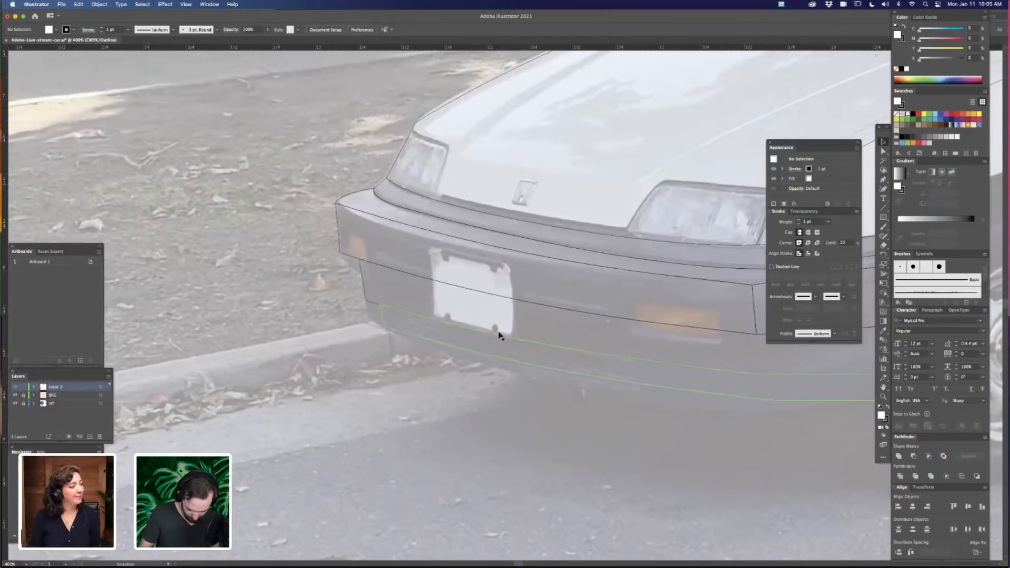
key(m)
drag(433, 267, 523, 344)
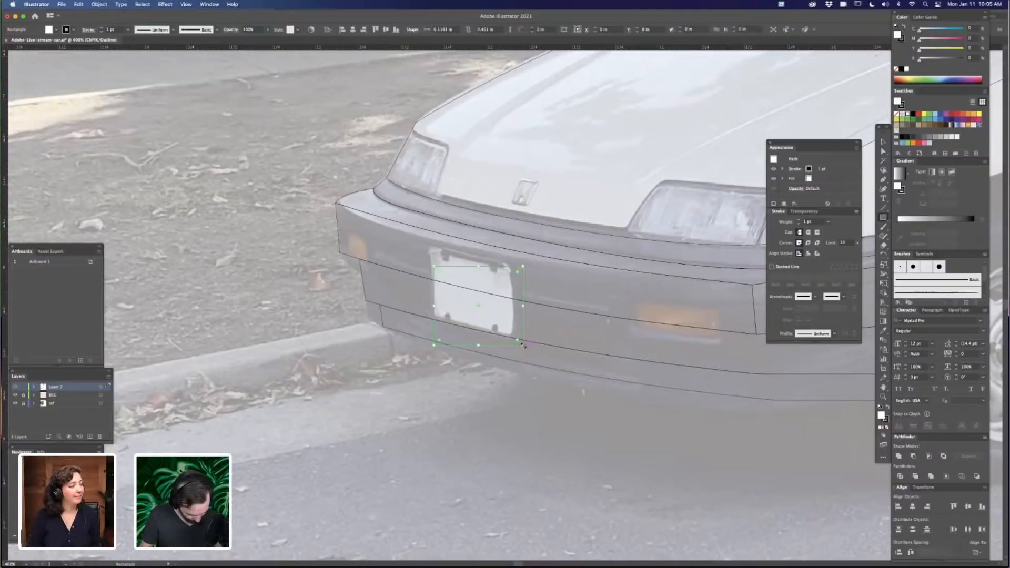
Slant the licence plate rectangle to the plate's perspective and fit it over the plate at about 0.52 by 0.49 in
key(a)
drag(522, 269, 524, 336)
click(433, 345)
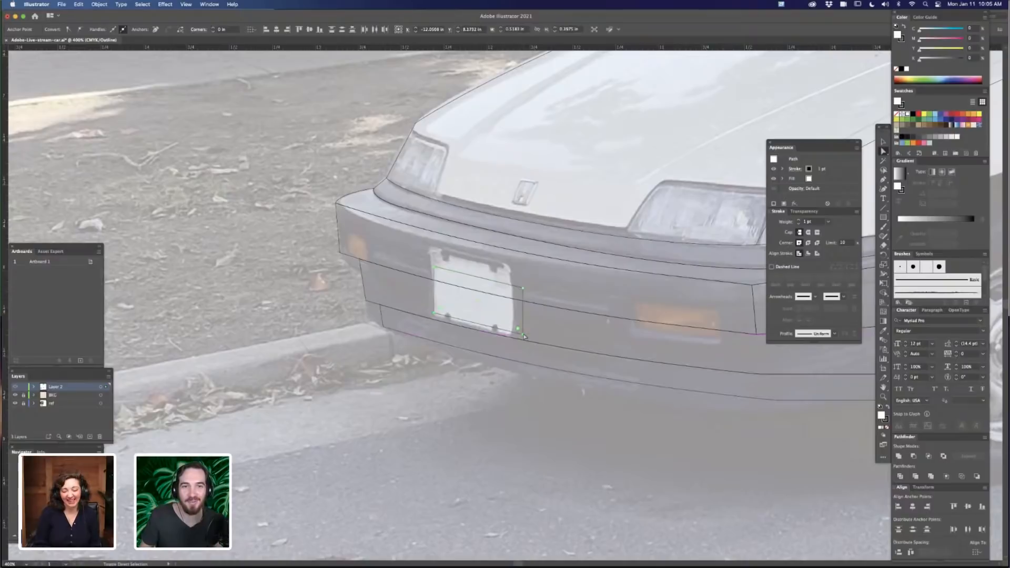
click(527, 412)
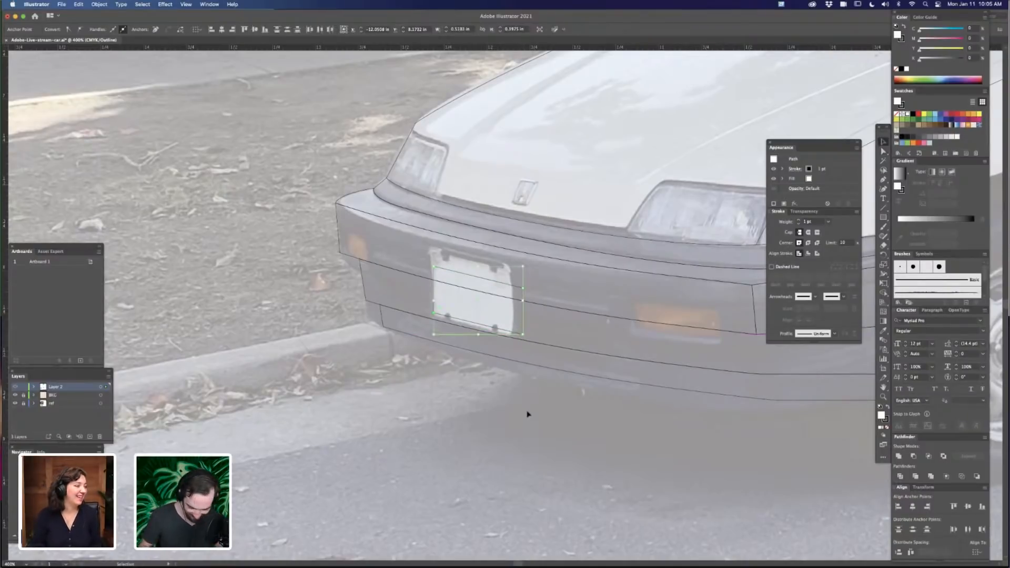
drag(520, 308, 516, 335)
key(a)
click(428, 297)
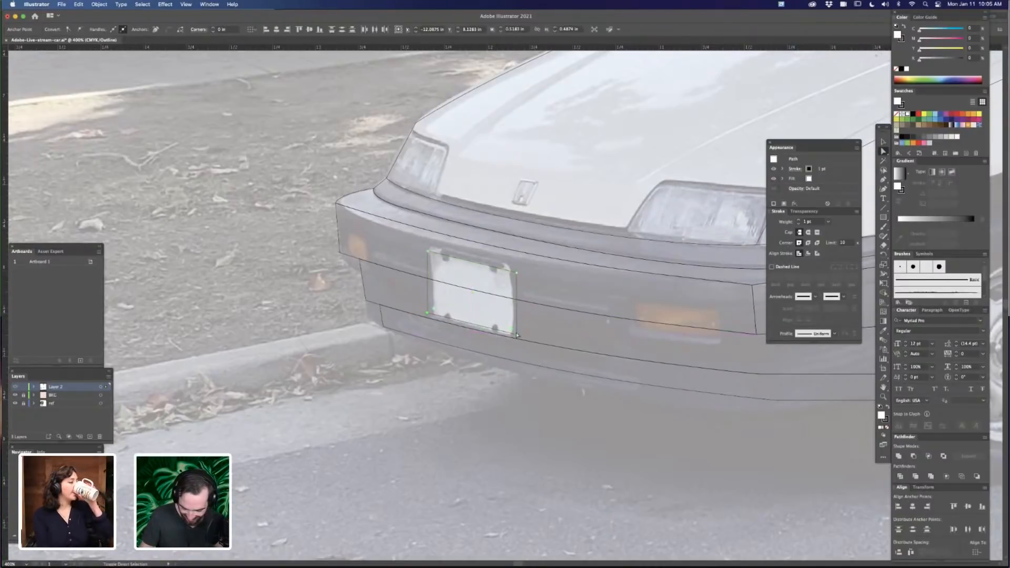
click(515, 435)
key(super+minus)
key(super+minus)
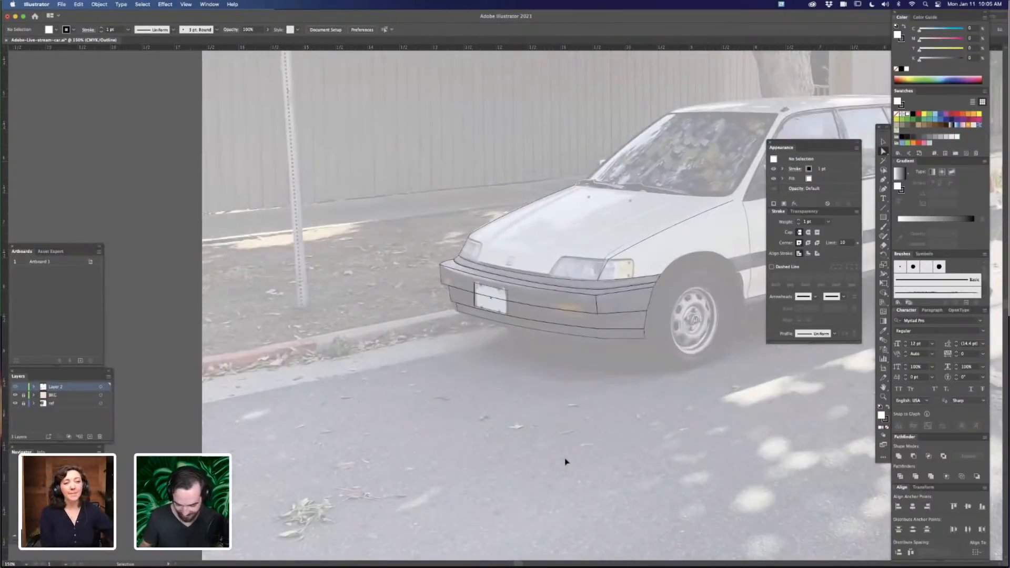
Nudge the licence plate shape's two wheel-side corner points slightly up
key(super+plus)
key(super+plus)
key(super+plus)
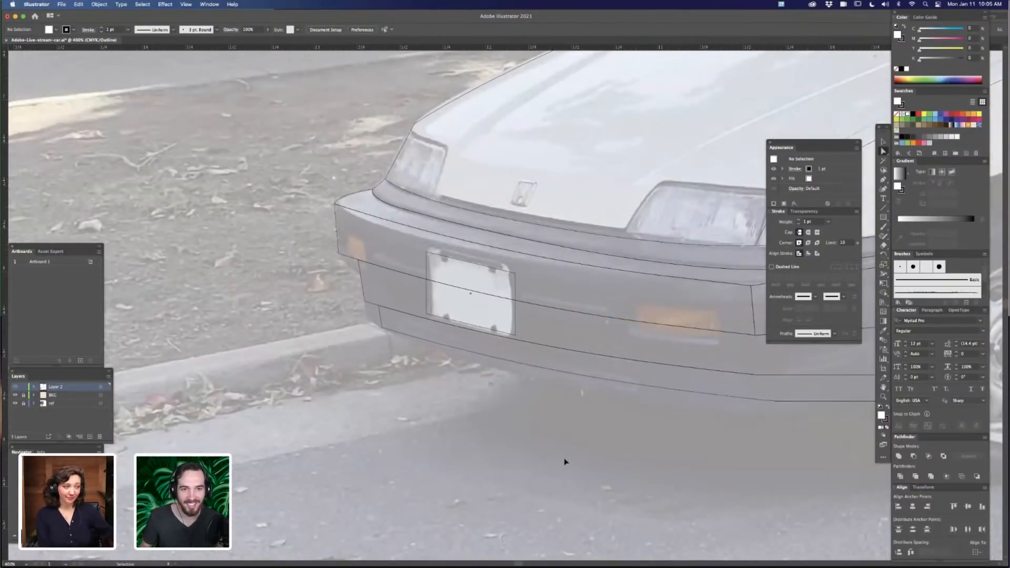
key(super+plus)
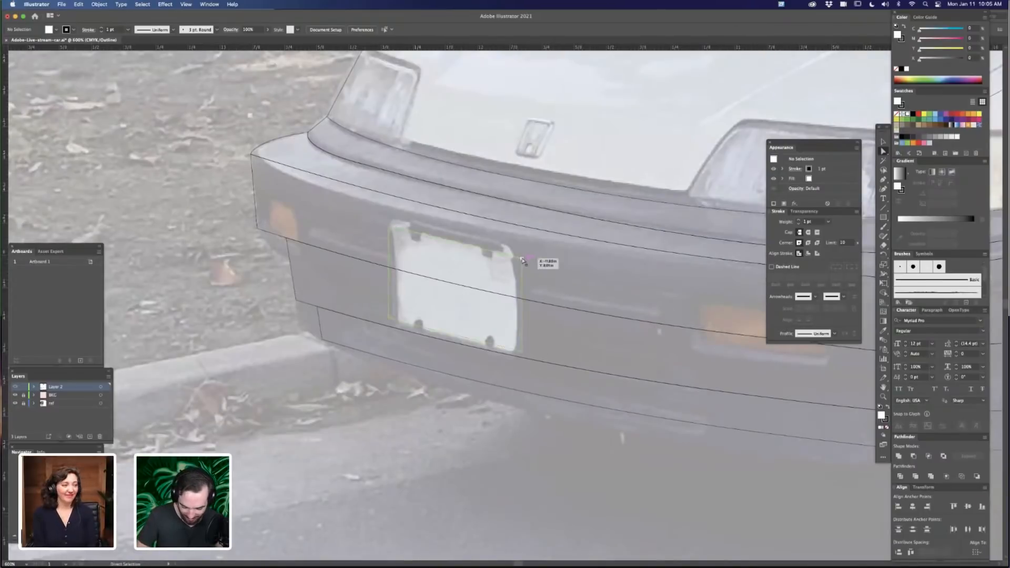
click(521, 258)
shift+click(522, 352)
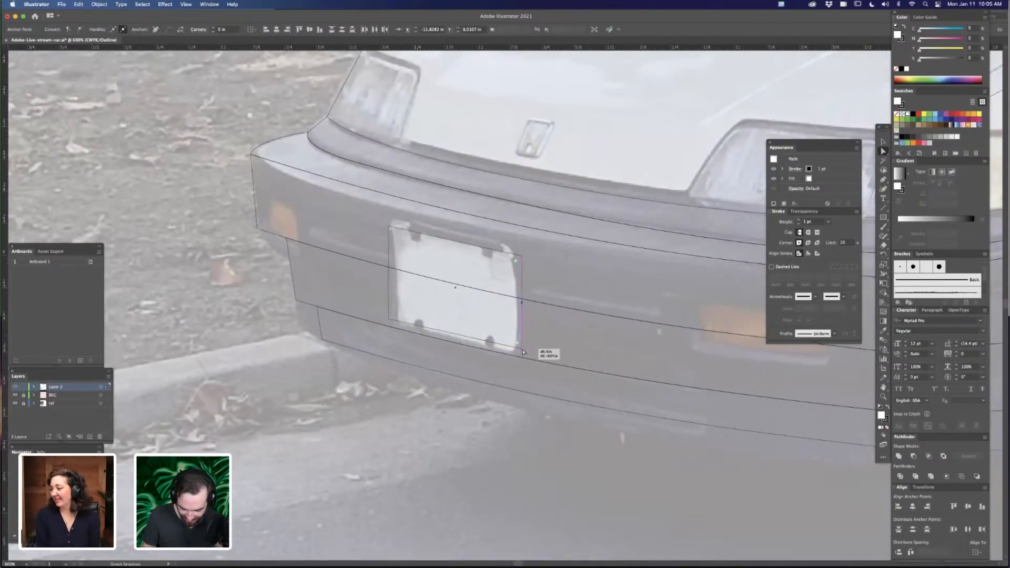
key(Up)
click(526, 437)
key(super+minus)
key(super+minus)
key(super+minus)
key(super+minus)
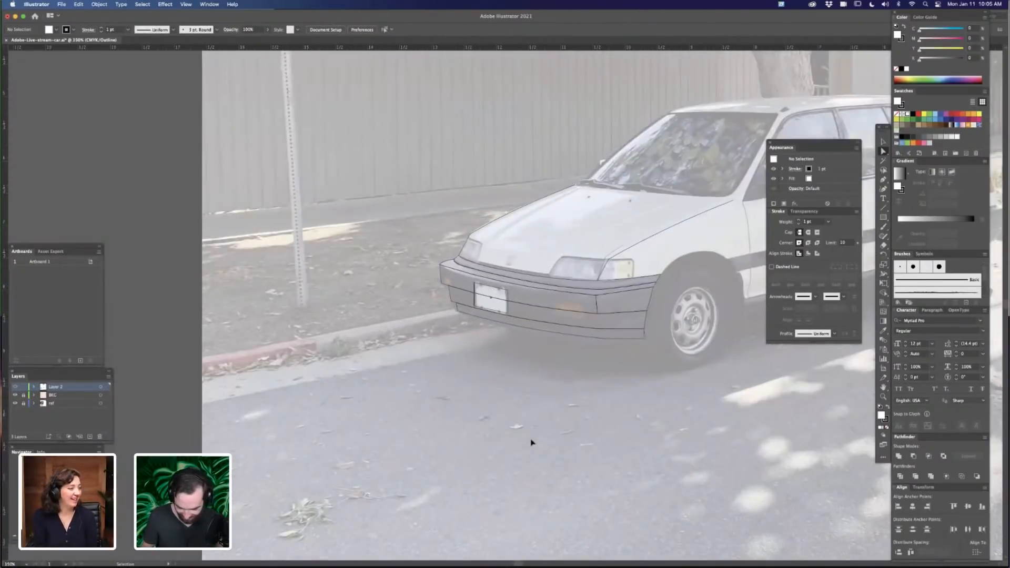
Duplicate the plate shape to the orange turn signal nearer the wheel and shorten it to about 0.21 in high
key(super+plus)
key(super+plus)
key(super+plus)
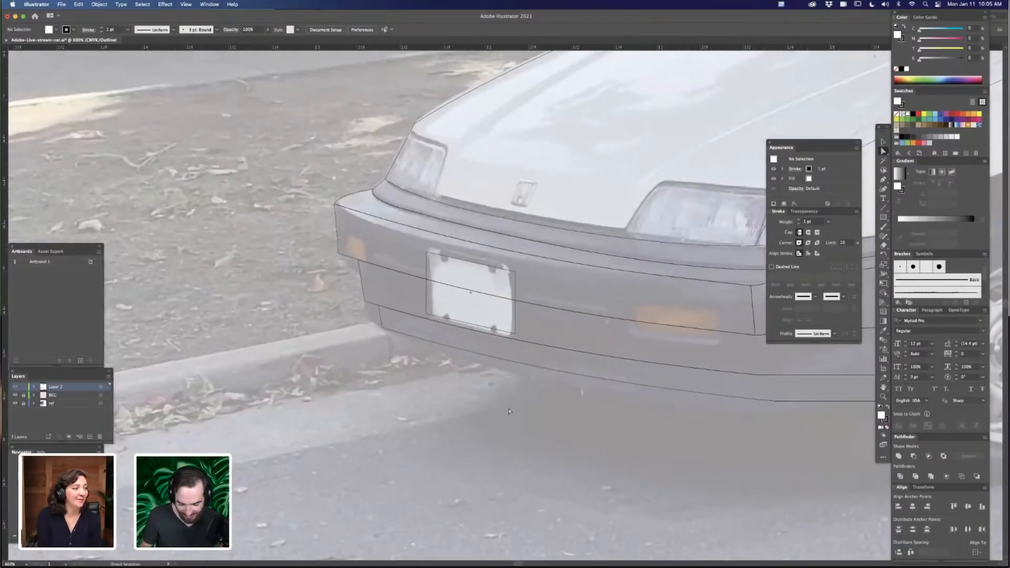
drag(431, 402, 430, 434)
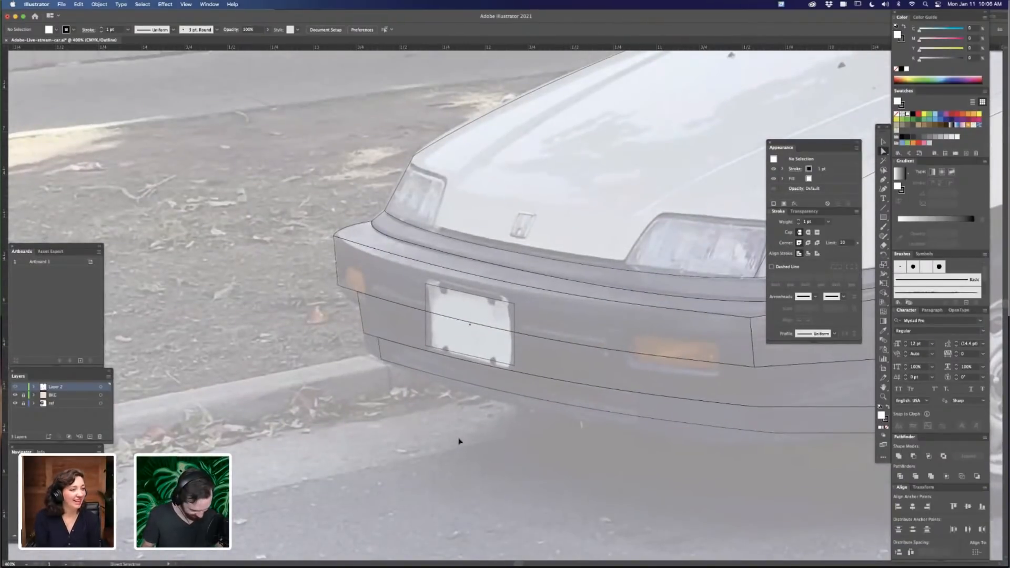
key(v)
scroll(523, 435, right, 3)
click(452, 311)
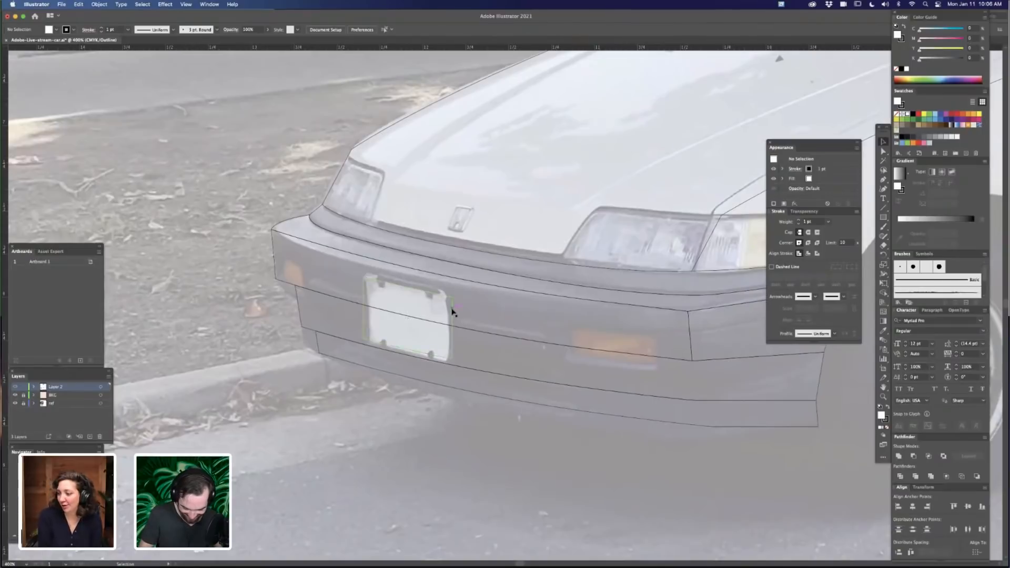
drag(453, 311, 658, 346)
key(a)
click(658, 331)
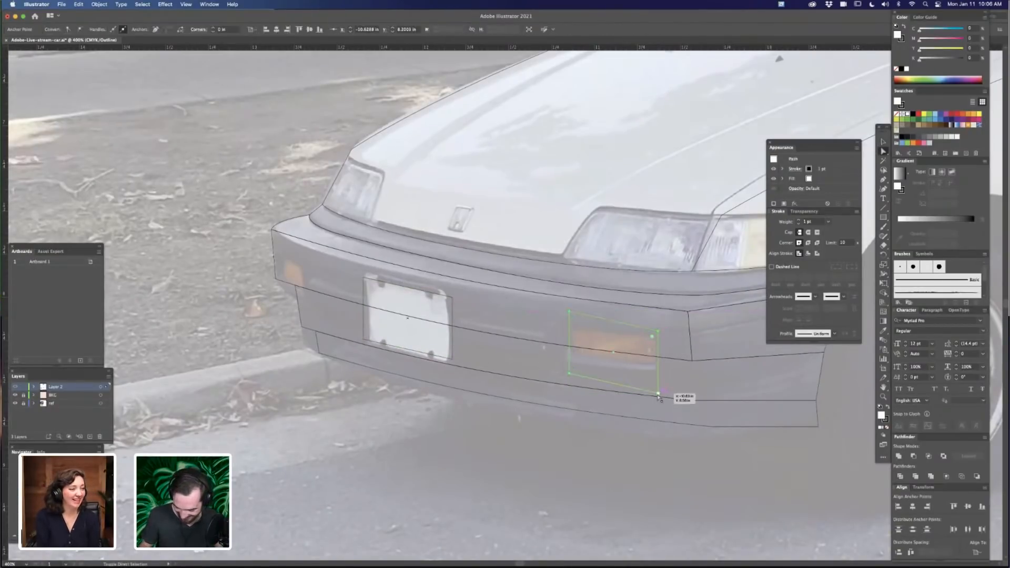
drag(658, 395, 658, 348)
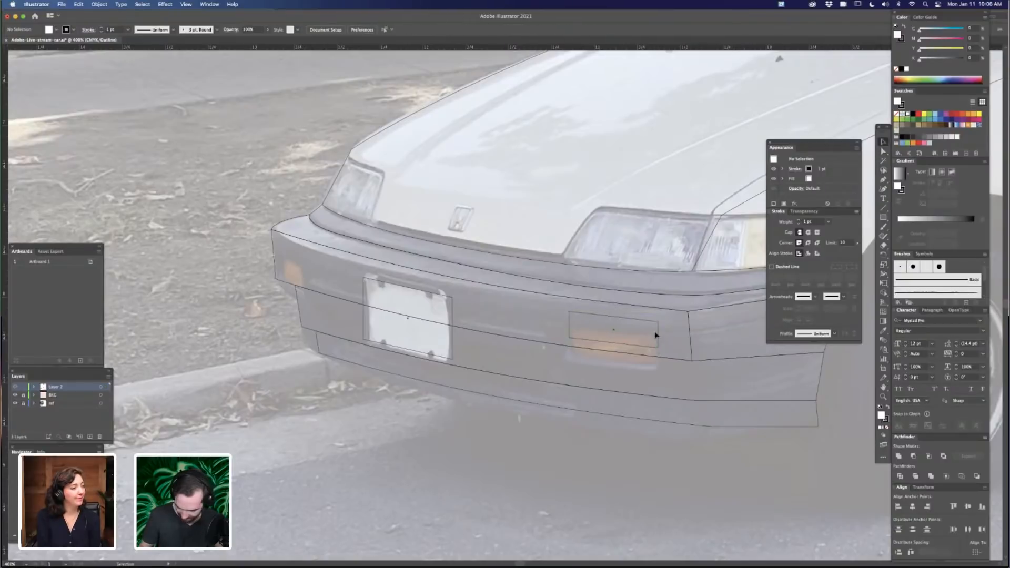
Lower the shortened duplicate onto the orange turn signal nearer the wheel
click(661, 337)
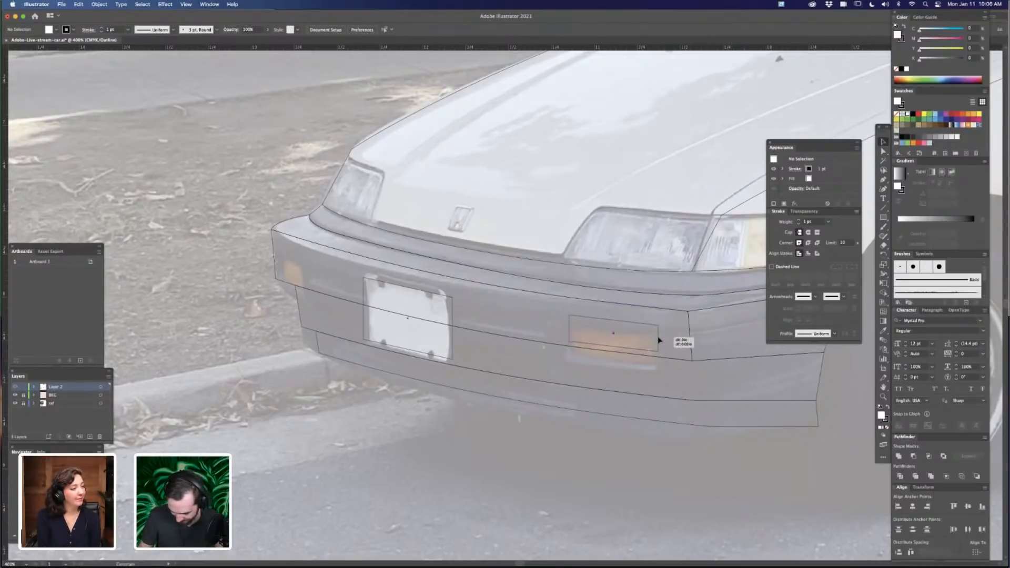
drag(659, 340, 657, 356)
drag(656, 357, 658, 354)
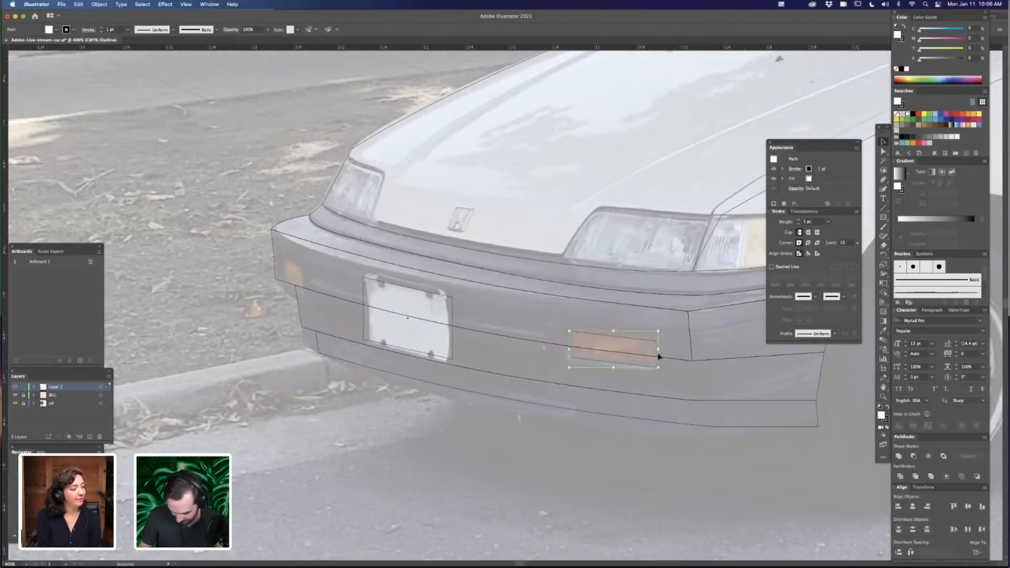
click(572, 478)
drag(604, 476, 624, 444)
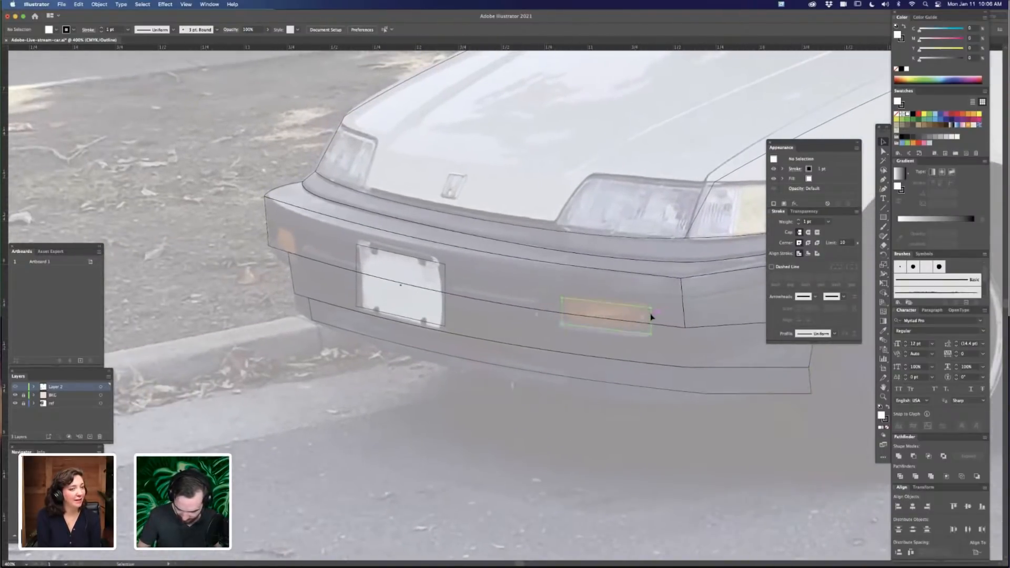
Duplicate the turn signal shape to the bumper's far end and narrow it to about 0.13 in over the small orange signal
drag(652, 317, 295, 255)
key(a)
scroll(457, 379, left, 3)
scroll(457, 378, left, 4)
scroll(457, 379, up, 1)
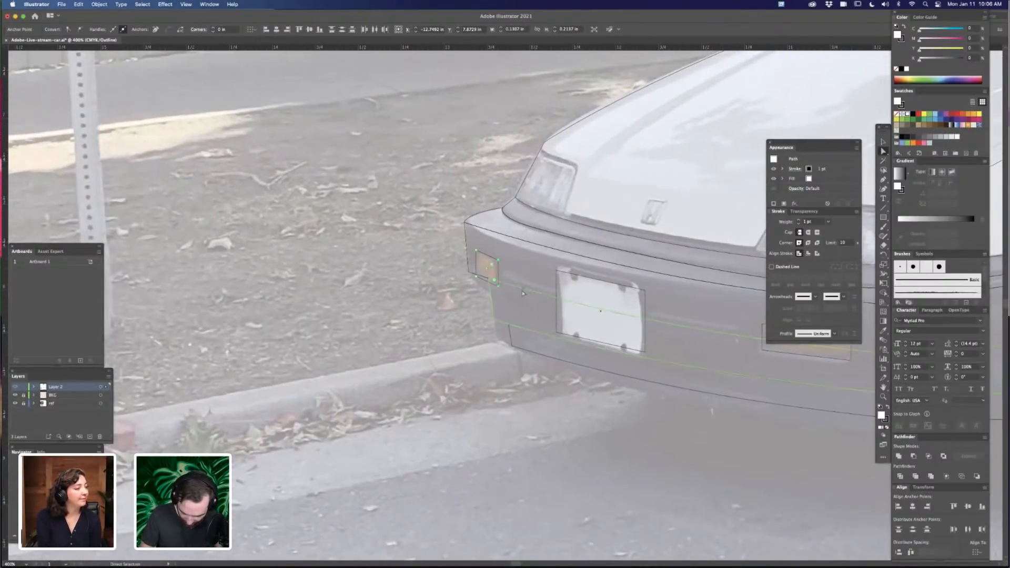
Move the wider turn signal shape slightly up within the upper bumper band
key(space)
scroll(505, 467, right, 6)
scroll(505, 468, down, 1)
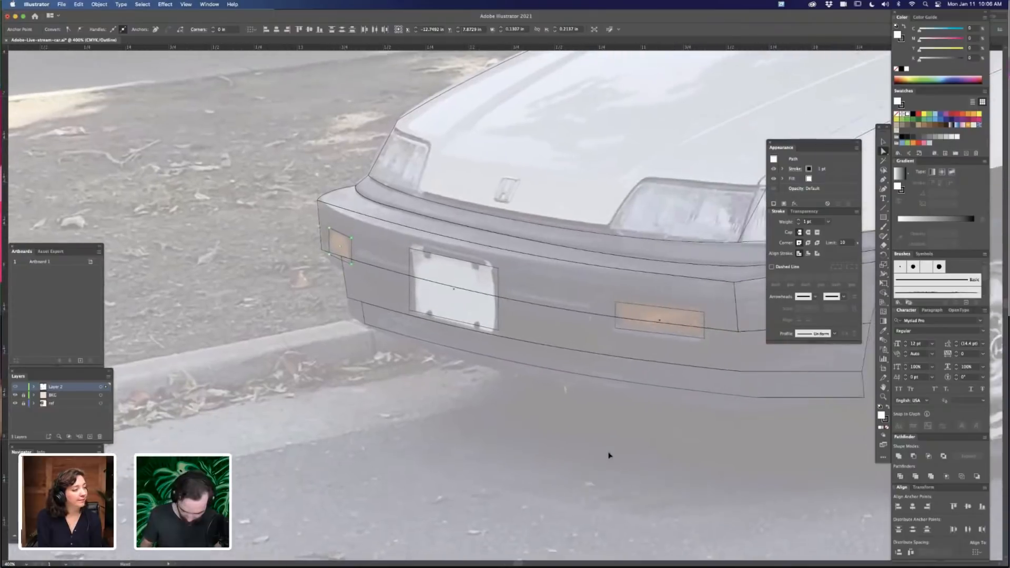
drag(689, 335, 691, 320)
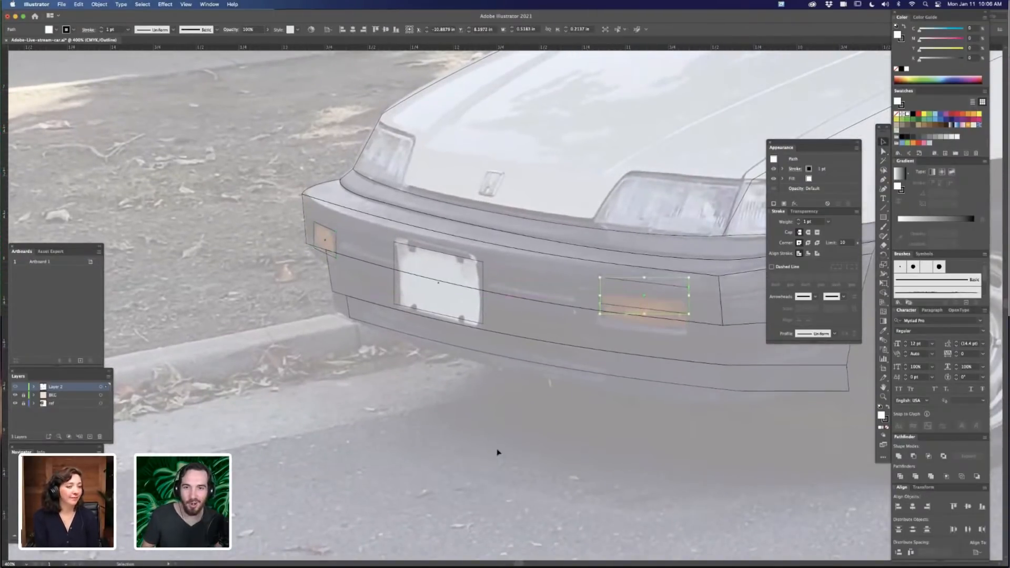
click(403, 440)
drag(398, 405, 411, 413)
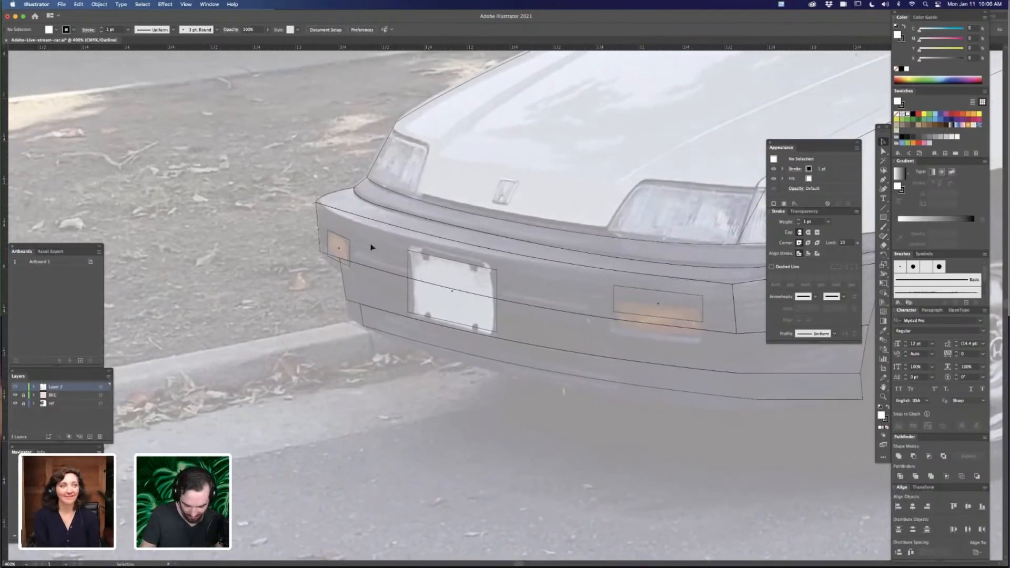
Shorten the small turn signal shape at the bumper's far end to about 0.18 in high
drag(350, 247, 350, 256)
key(a)
click(351, 261)
shift+click(350, 233)
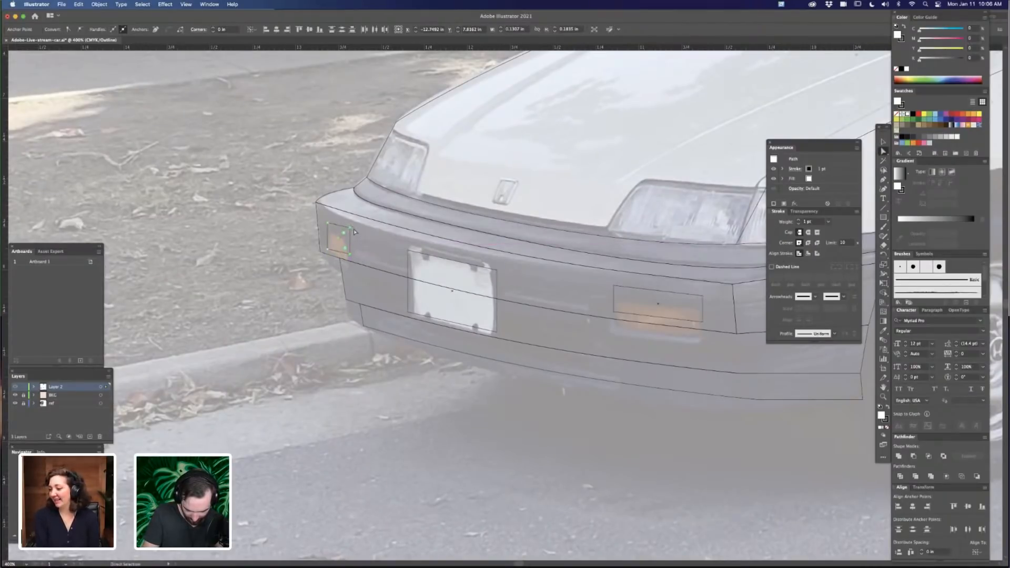
click(354, 231)
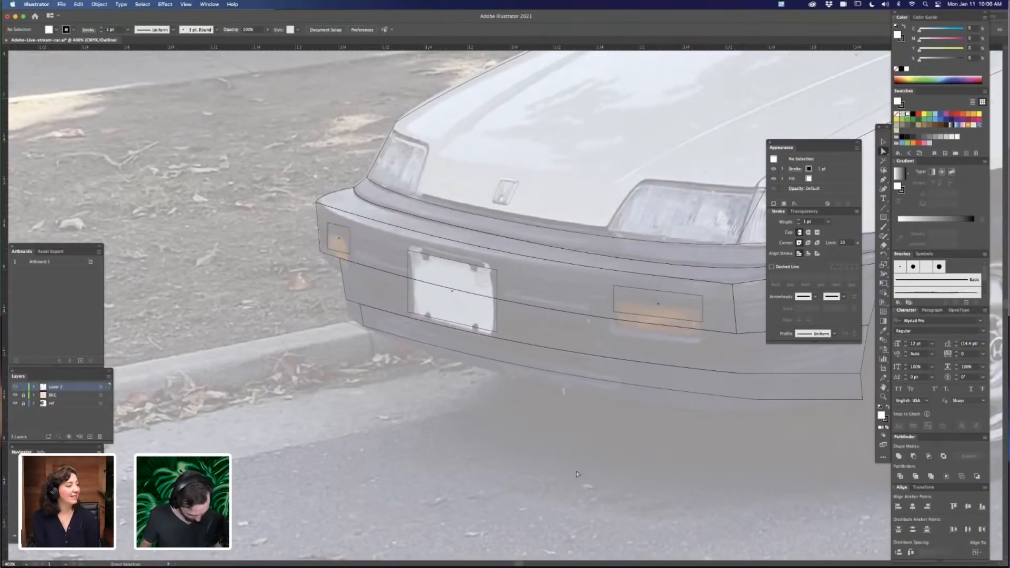
Try to merge the wider turn signal shape with the inner bumper band outline using the Shape Builder
drag(683, 282, 736, 321)
drag(635, 361, 587, 383)
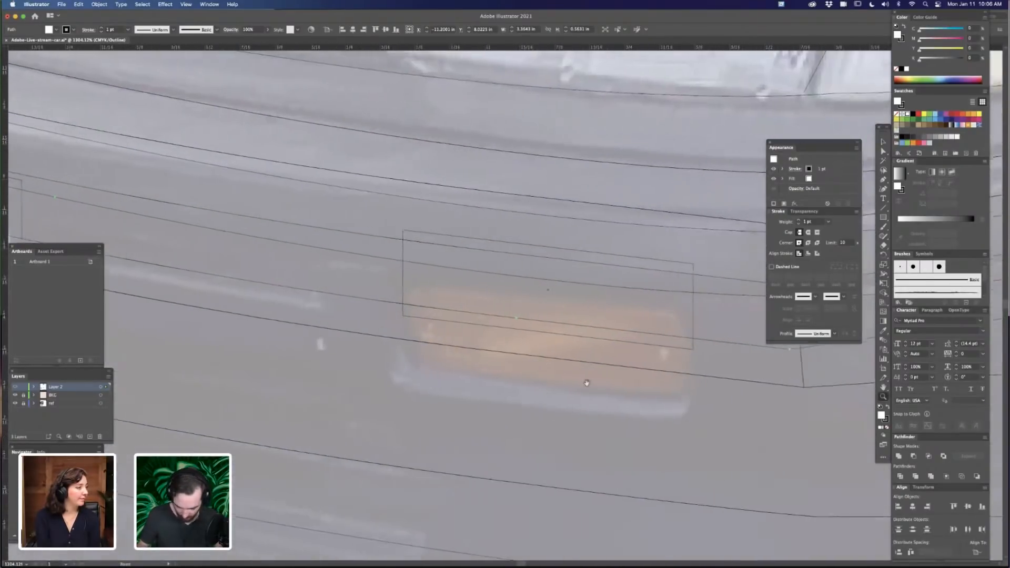
scroll(588, 383, right, 3)
key(v)
click(656, 263)
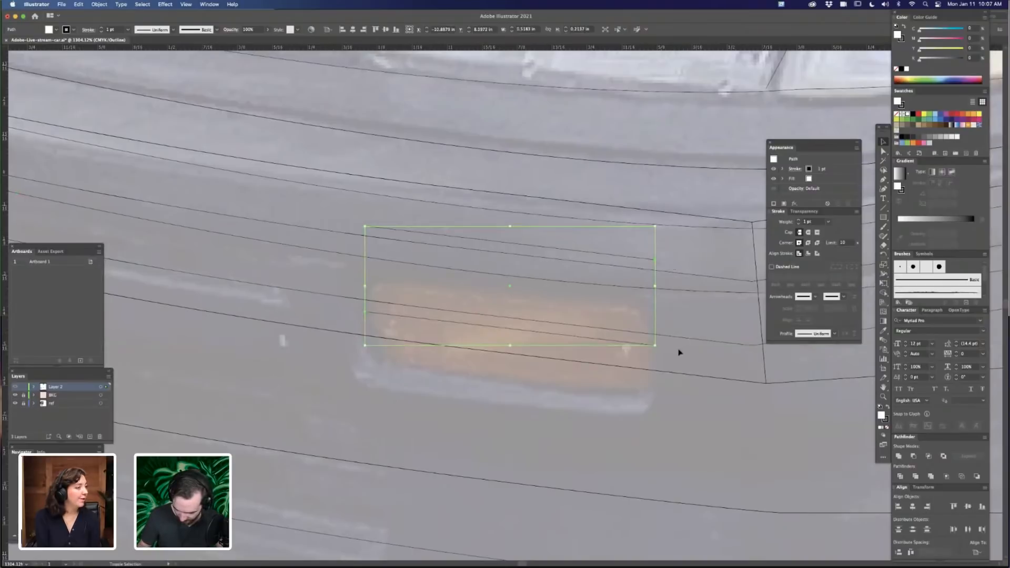
key(a)
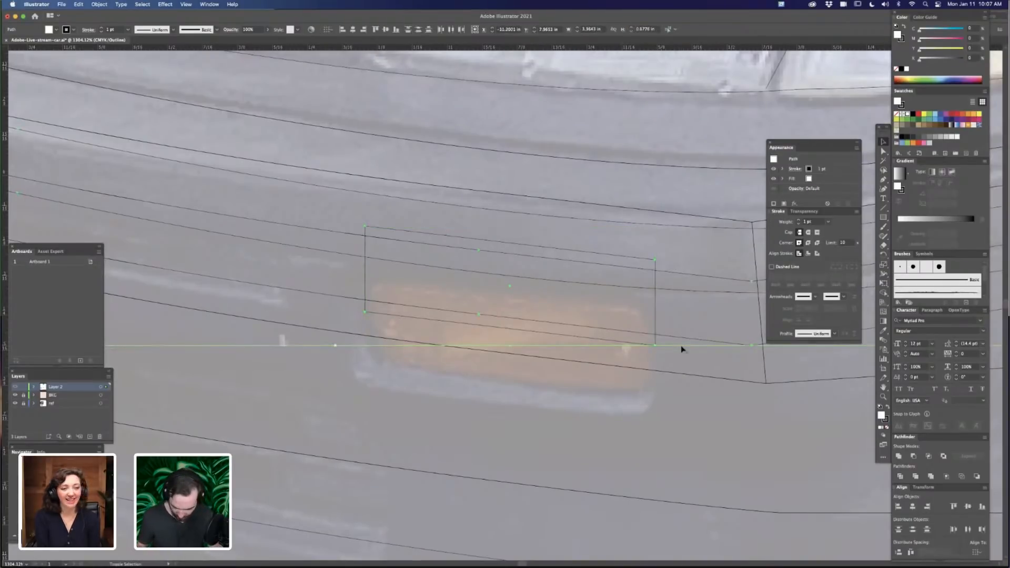
key(shift+m)
drag(637, 281, 633, 318)
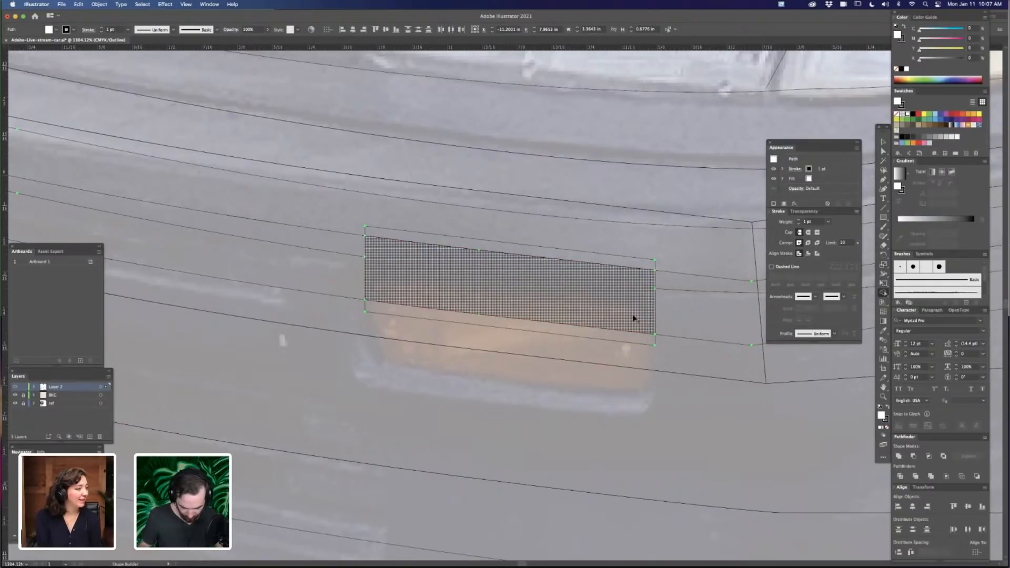
key(v)
click(678, 370)
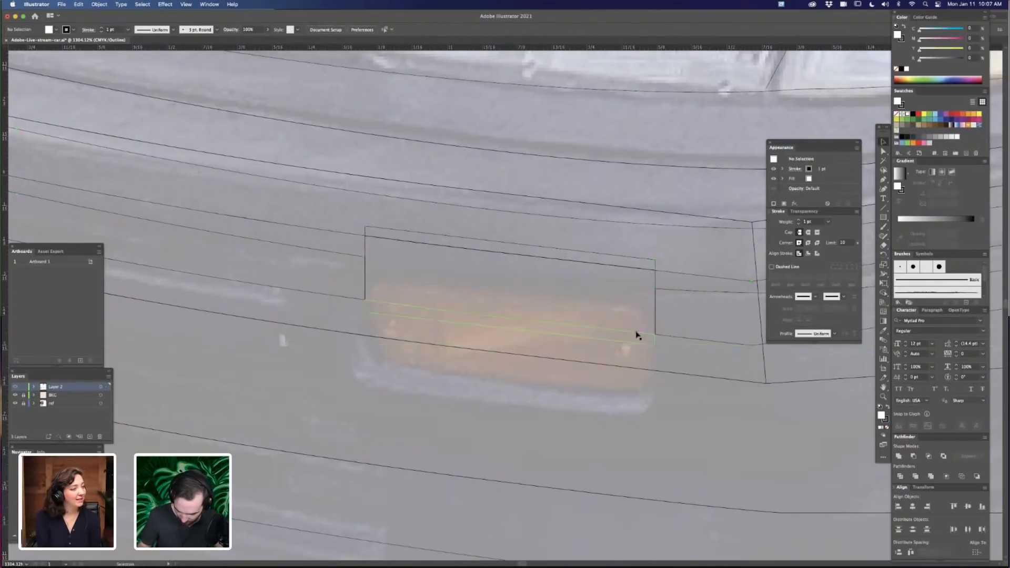
click(636, 335)
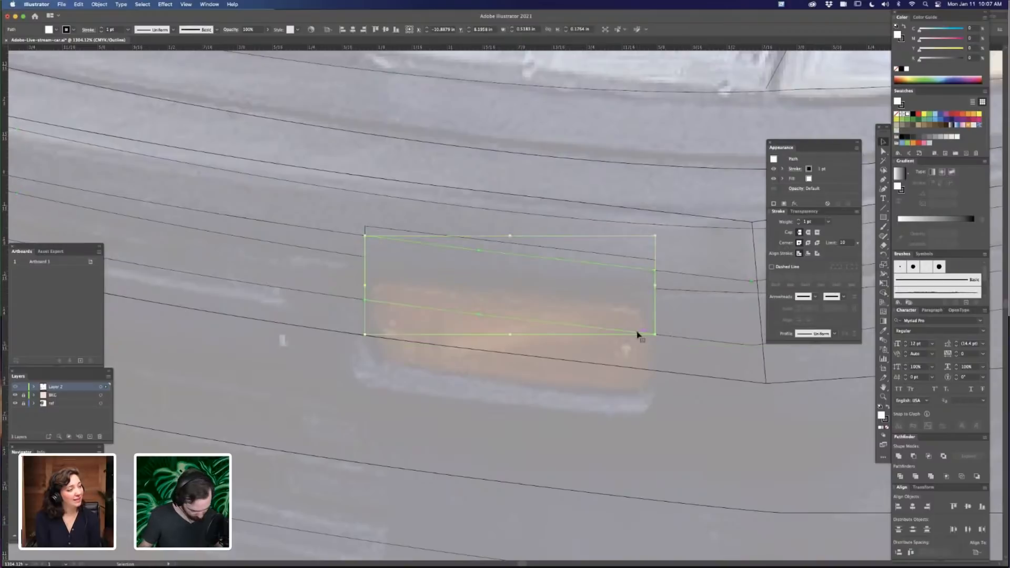
key(a)
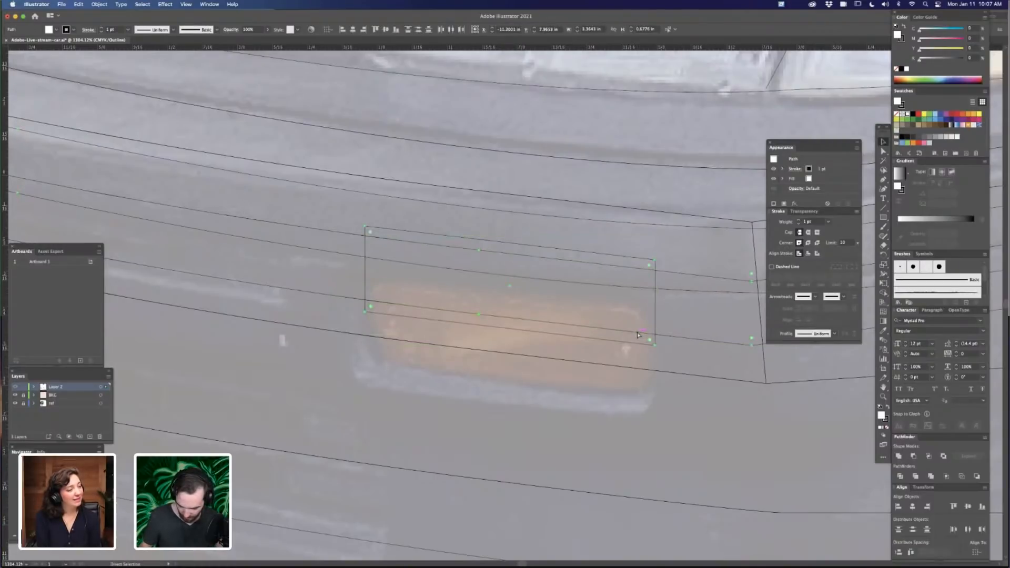
key(super+minus)
key(super+minus)
key(super+minus)
key(super+minus)
key(super+minus)
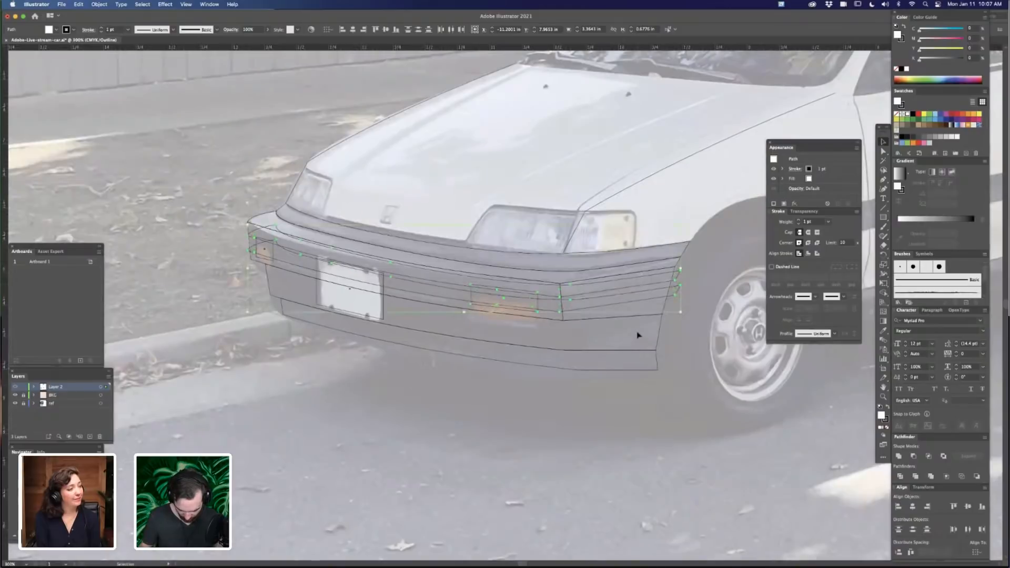
key(super+shift+a)
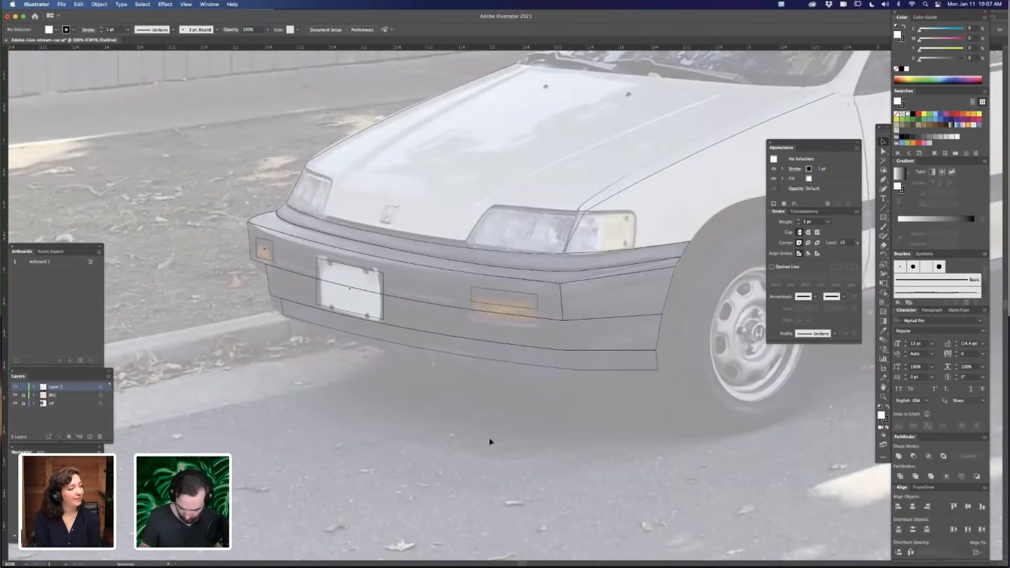
Review the traced bumper against the whole car and examine the front wheel and wheel arch up close
drag(512, 434, 563, 424)
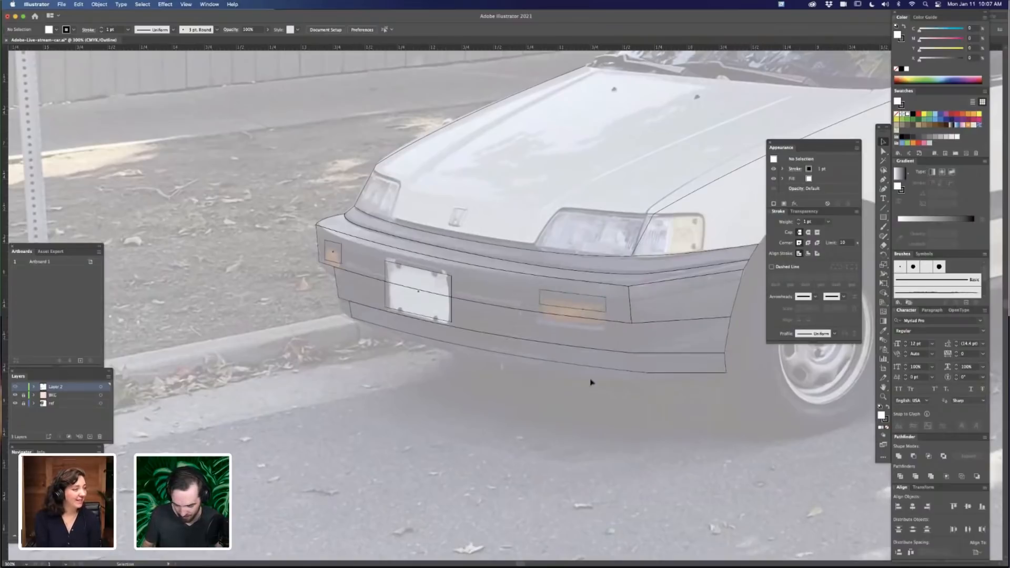
drag(570, 430, 544, 440)
drag(677, 412, 535, 467)
key(super+minus)
key(super+minus)
key(super+minus)
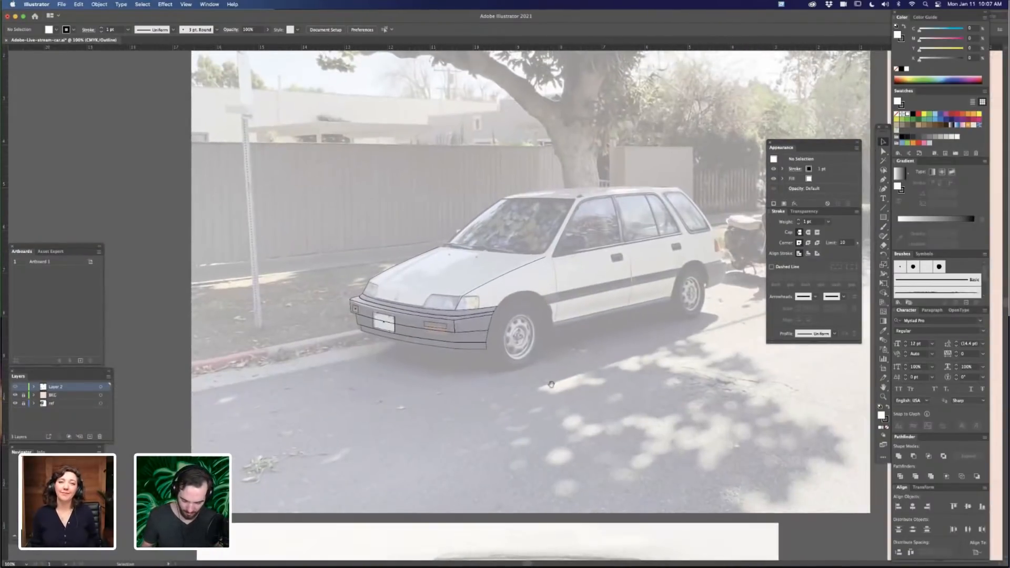
key(super+plus)
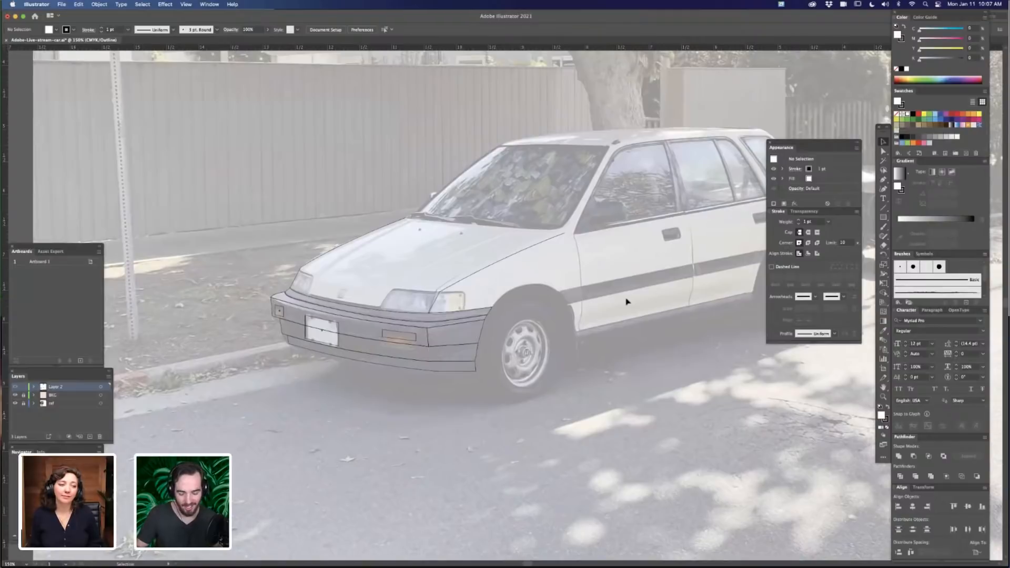
drag(553, 450, 546, 428)
key(super+plus)
key(super+plus)
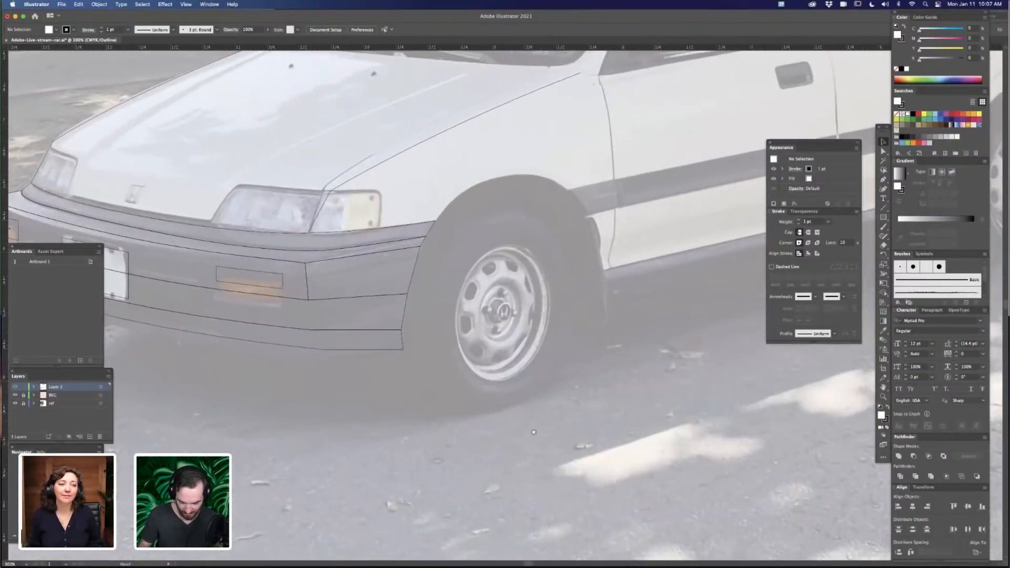
Draw an ellipse about 0.71 by 1.05 in around the front wheel rim and an enlarged concentric copy about 1.05 by 1.57 in for the tyre
key(l)
drag(480, 247, 561, 377)
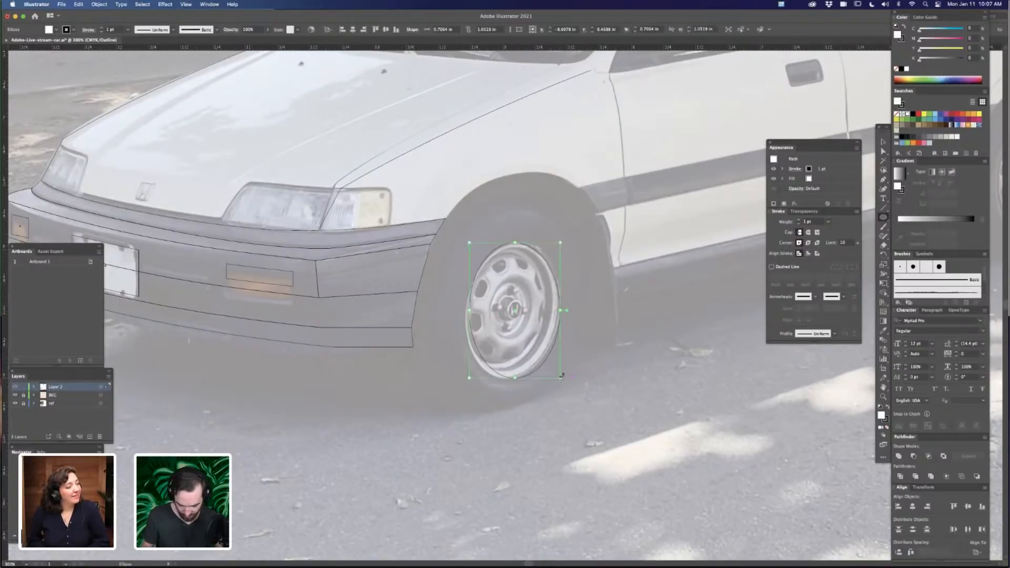
key(v)
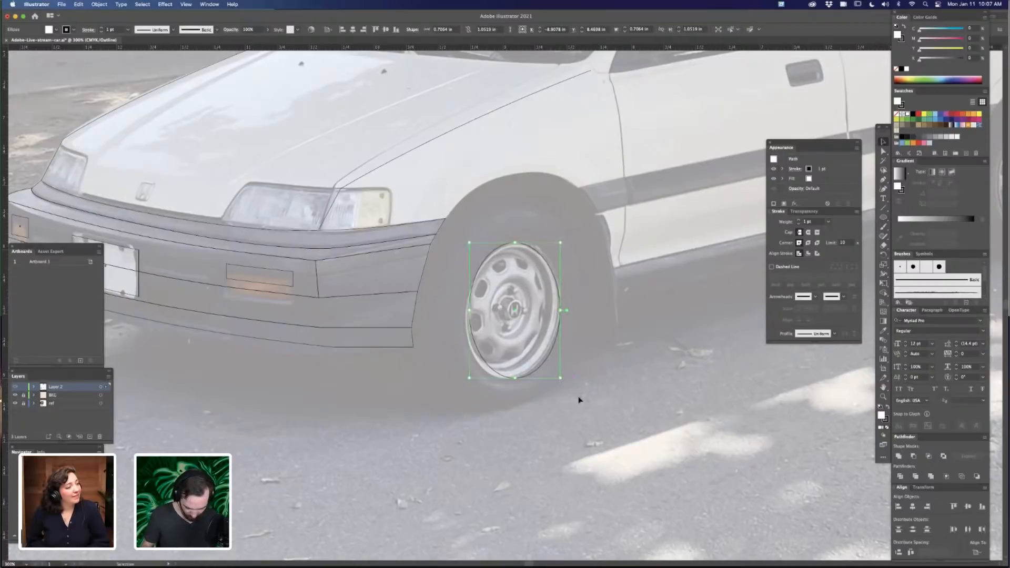
mouse_move(560, 242)
mouse_down()
mouse_move(578, 238)
mouse_move(592, 210)
mouse_up()
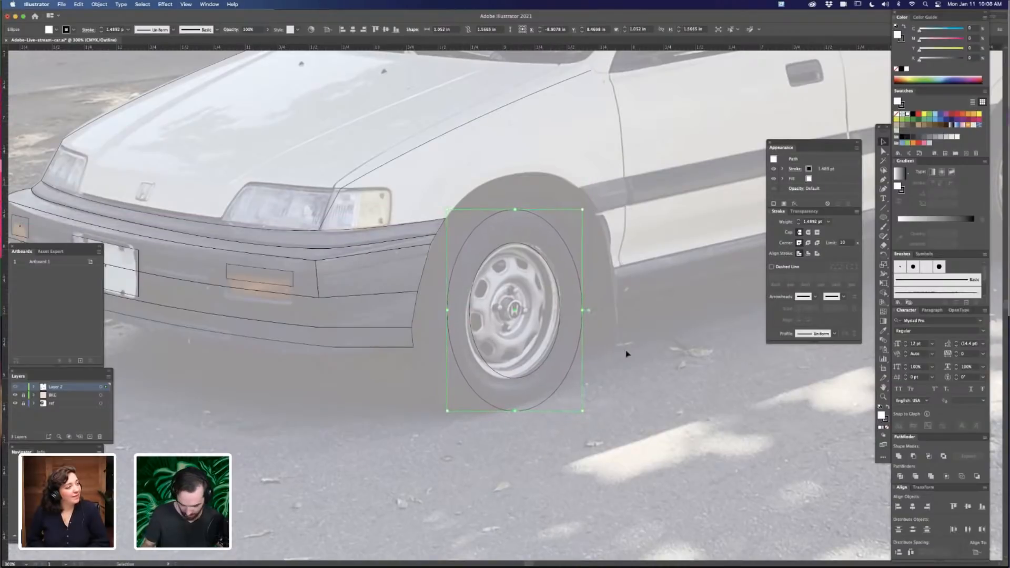
Duplicate the rim ellipse in place and scale the copy down to about 0.66 by 0.99 in for the rim's inner lip
key(super+equal)
click(561, 310)
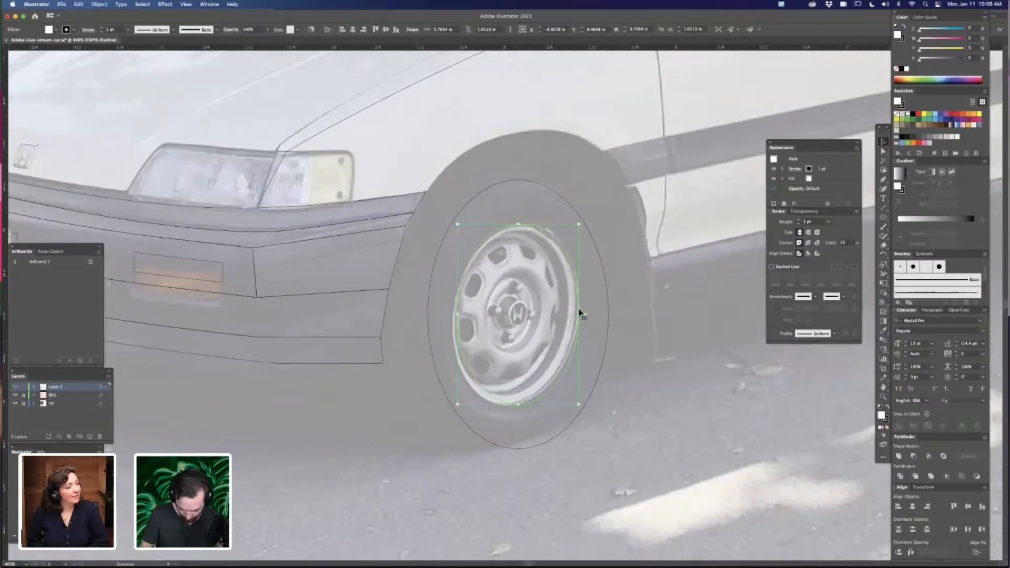
key(super+c)
key(super+f)
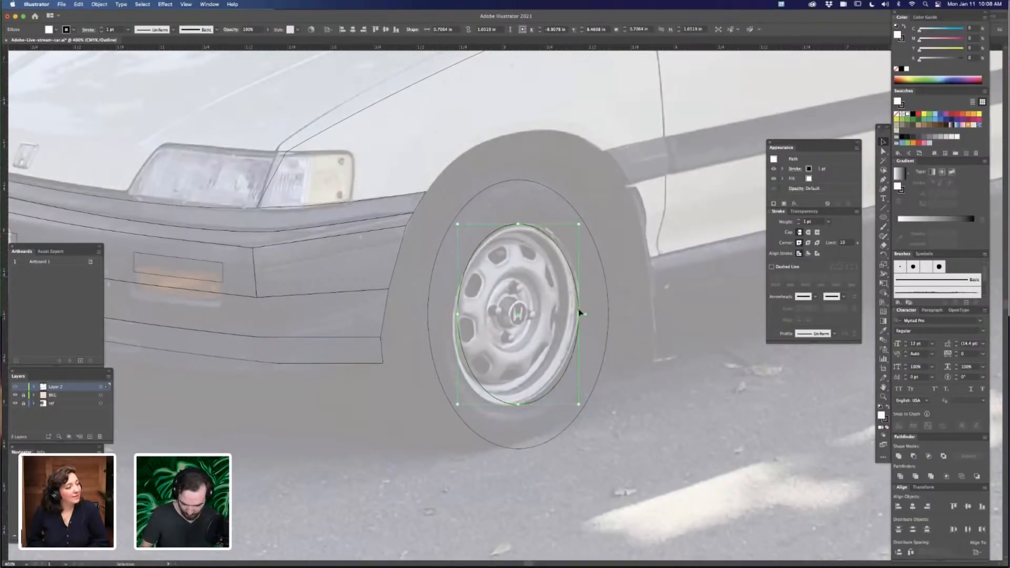
drag(579, 225, 575, 229)
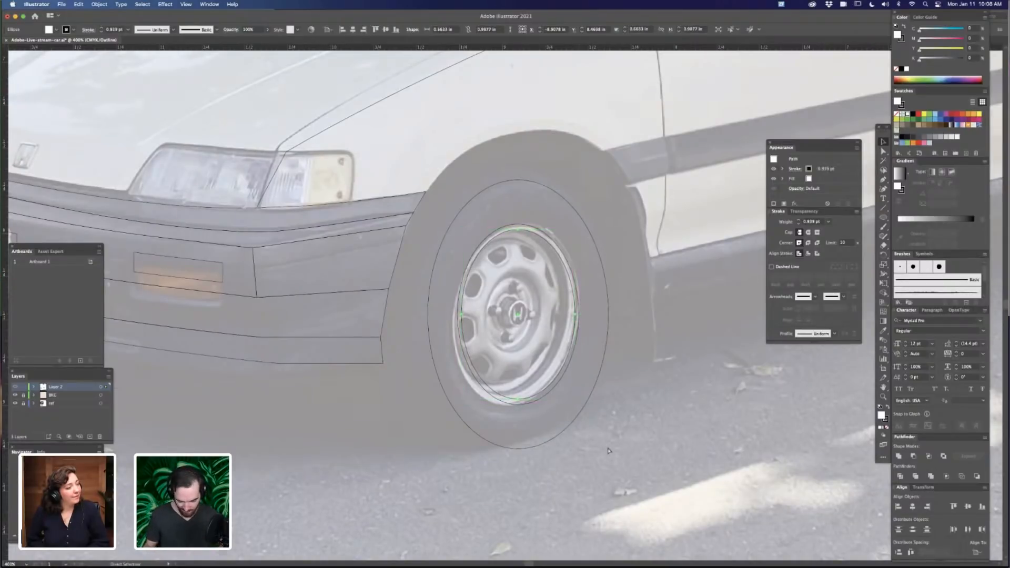
Make a smaller copy of the inner lip ellipse, about 0.58 by 0.87 in, and shift it towards the front bumper onto the wheel face
key(super+plus)
drag(700, 433, 681, 390)
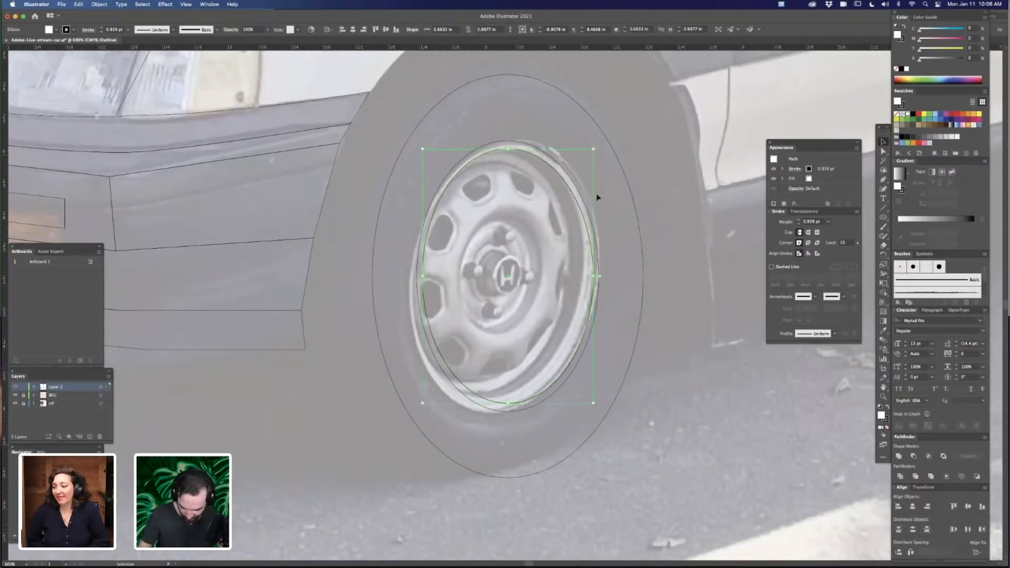
drag(592, 150, 583, 164)
drag(573, 222, 558, 219)
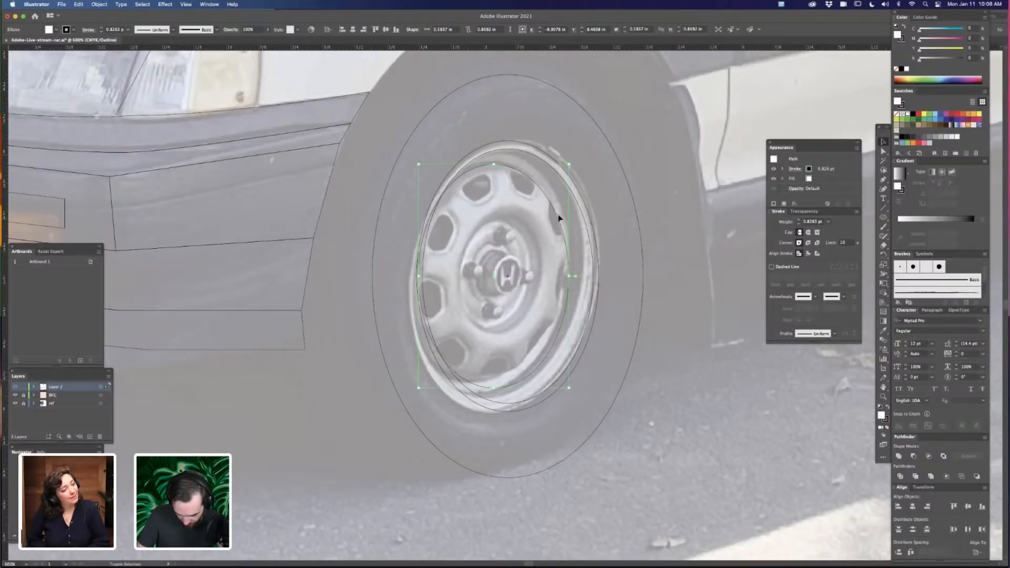
Try to build the crescent between the inner lip and wheel face ellipses with the Shape Builder
shift+click(587, 232)
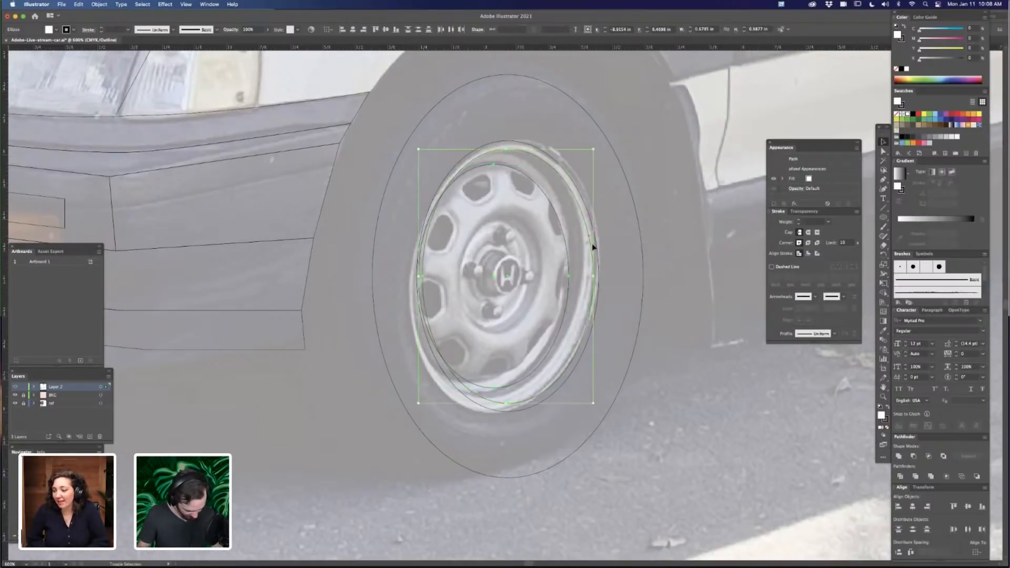
key(shift+m)
click(571, 327)
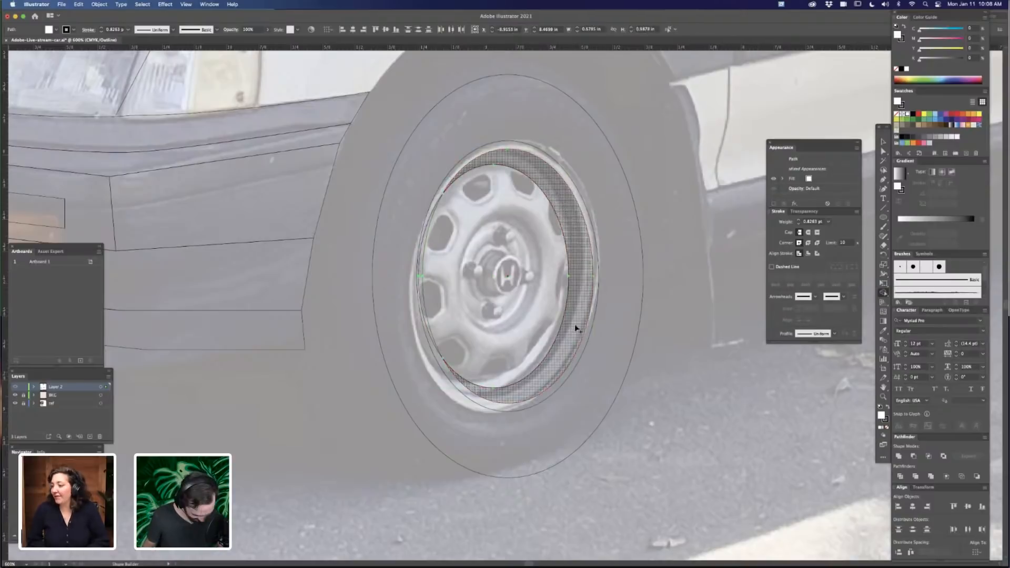
key(v)
click(685, 393)
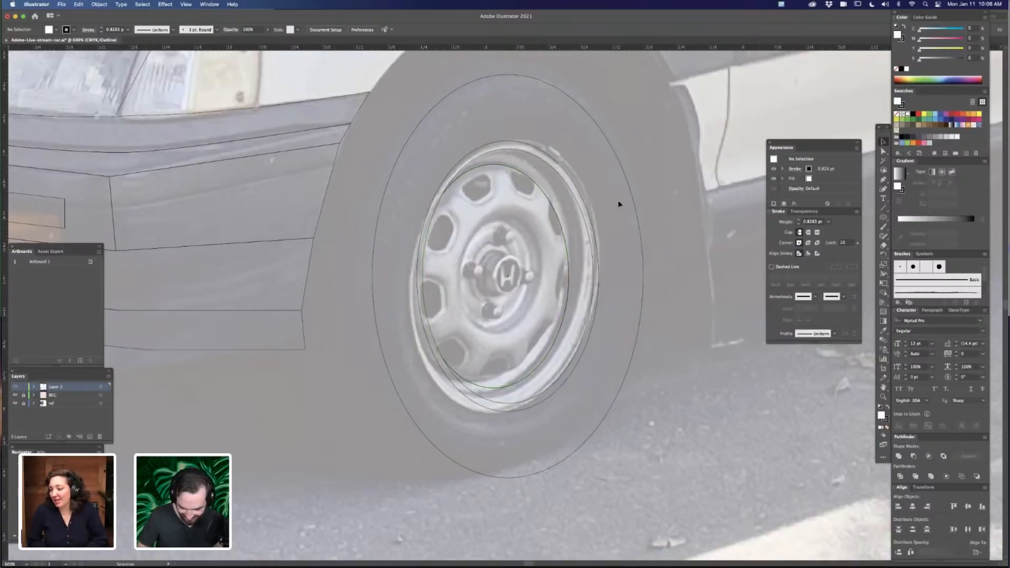
click(570, 280)
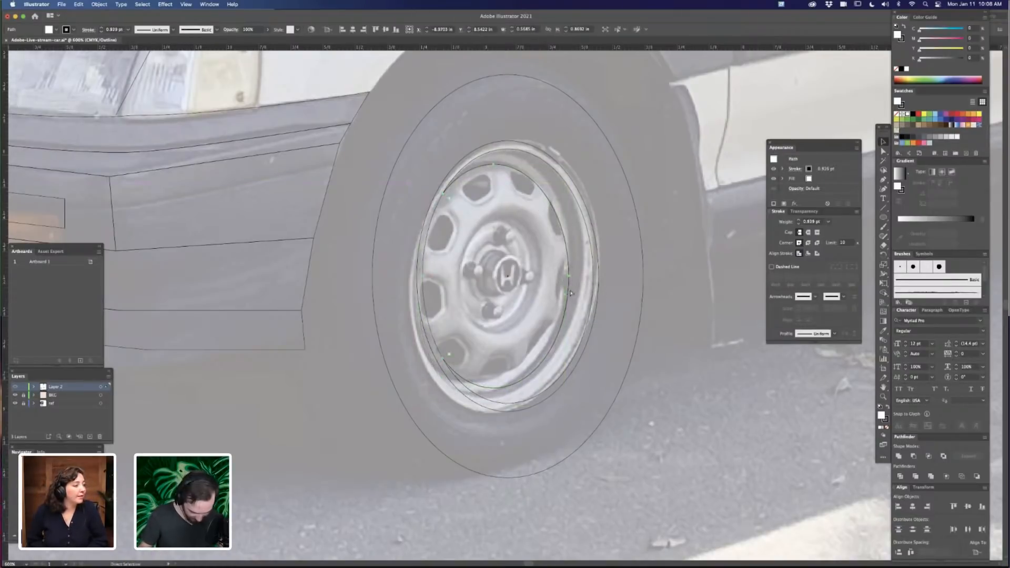
click(691, 422)
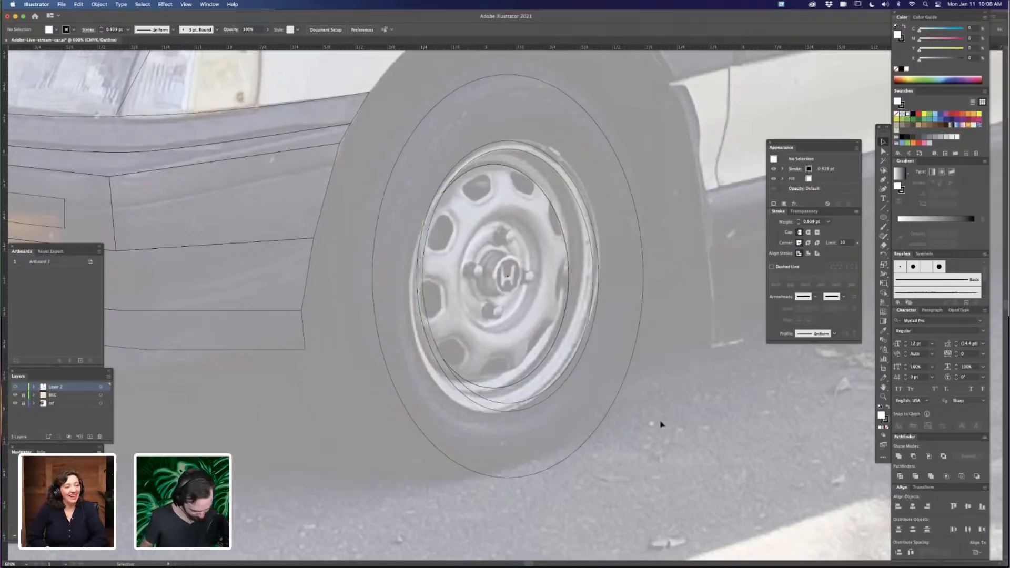
key(super+z)
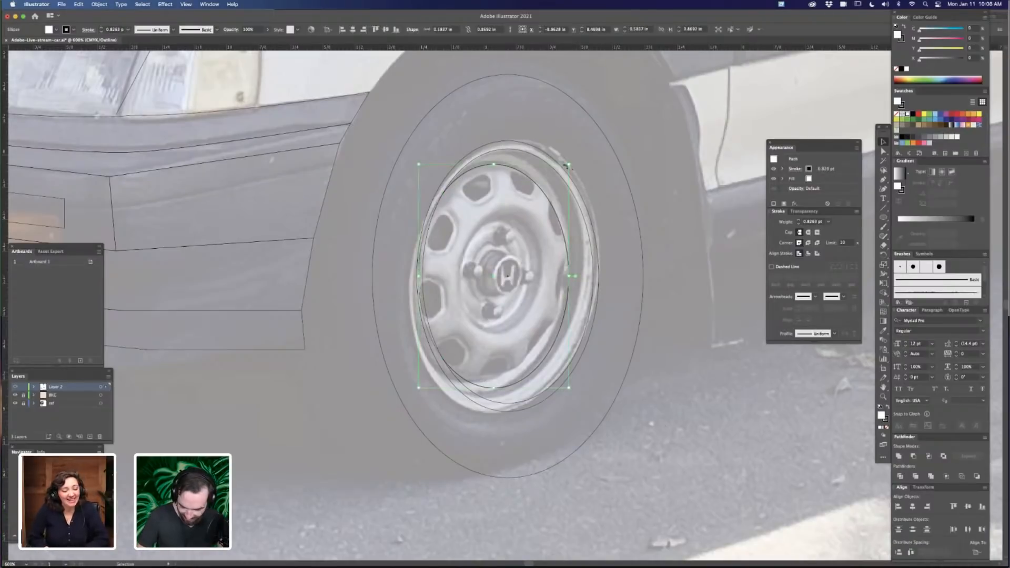
Scale a copy of the wheel face ellipse to about 0.36 by 0.54 in around the hub and offset a duplicate towards the bumper
drag(570, 165, 543, 206)
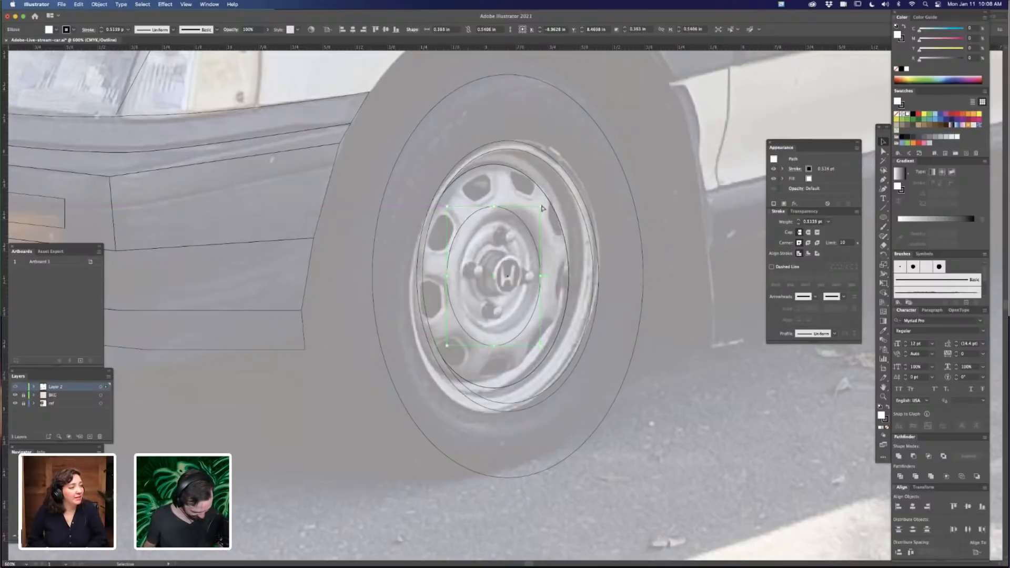
drag(537, 235, 521, 238)
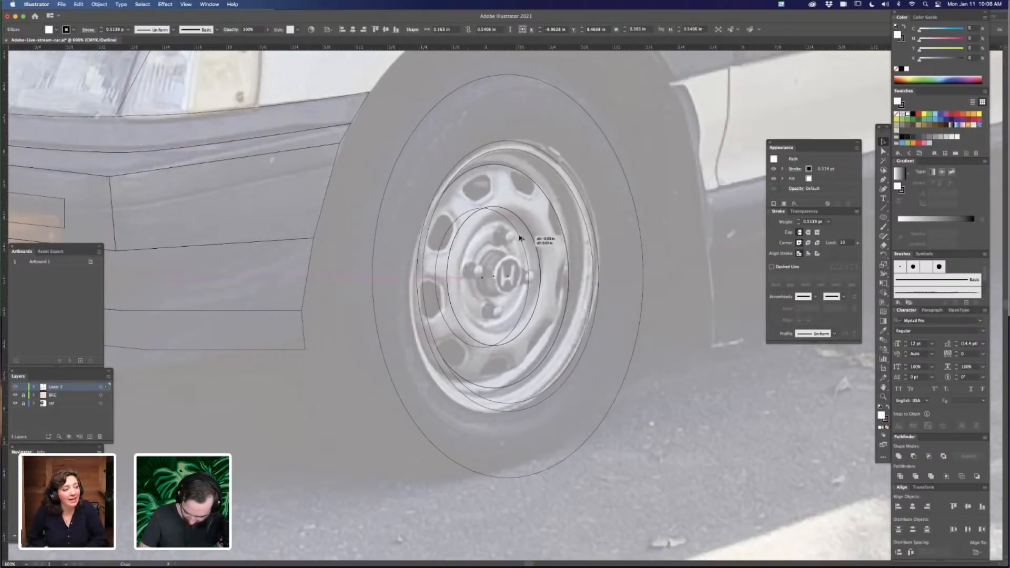
drag(520, 238, 526, 231)
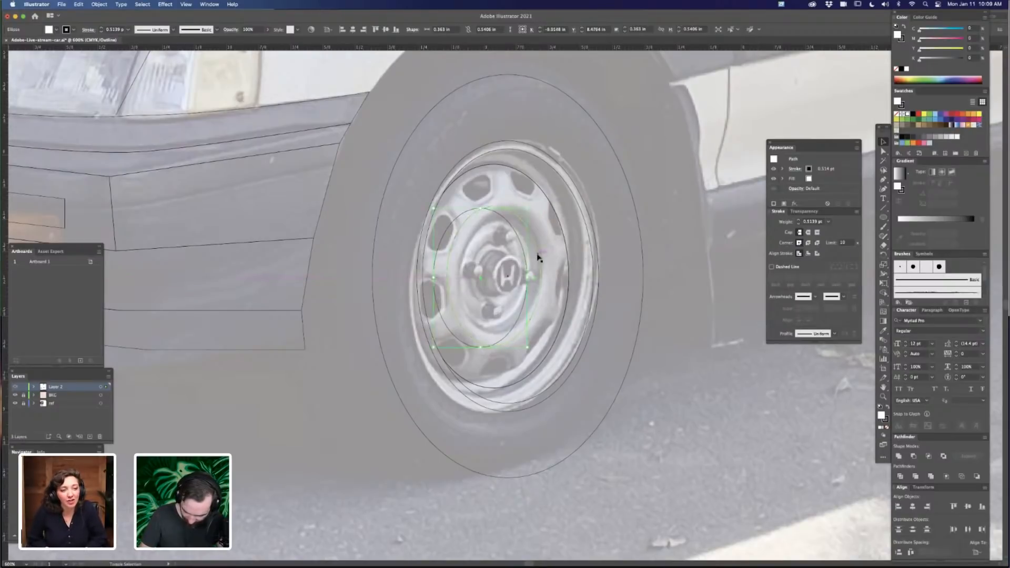
Use the Shape Builder to form the hub's recessed crescent from the two offset hub ellipses
key(shift+m)
click(532, 260)
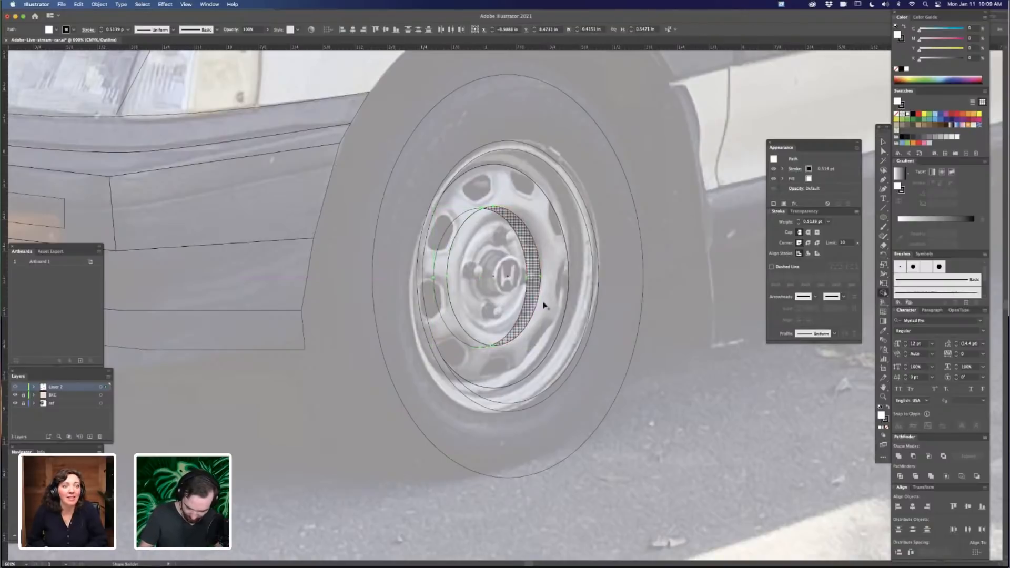
key(v)
click(677, 397)
click(538, 258)
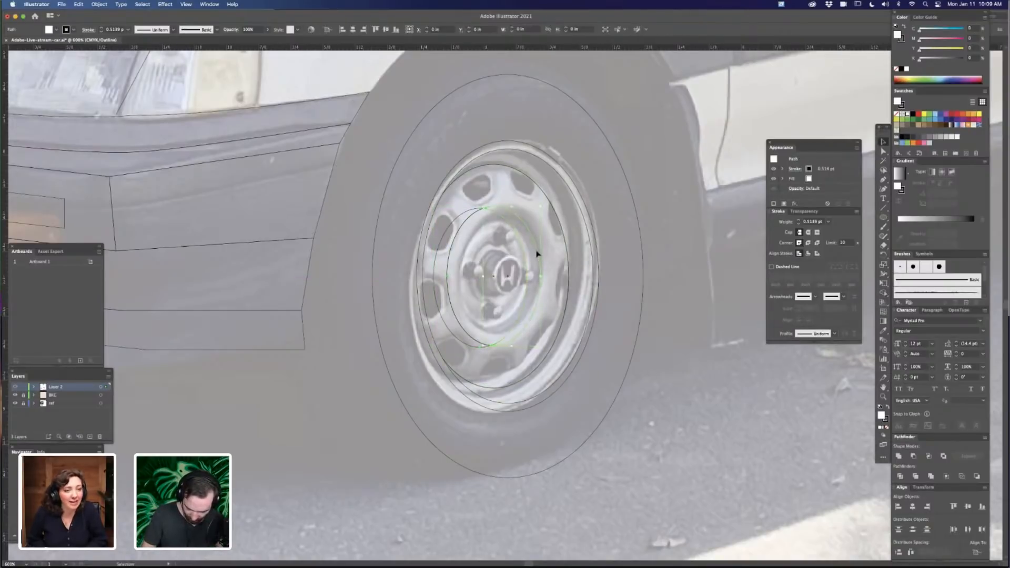
key(super+z)
key(super+z)
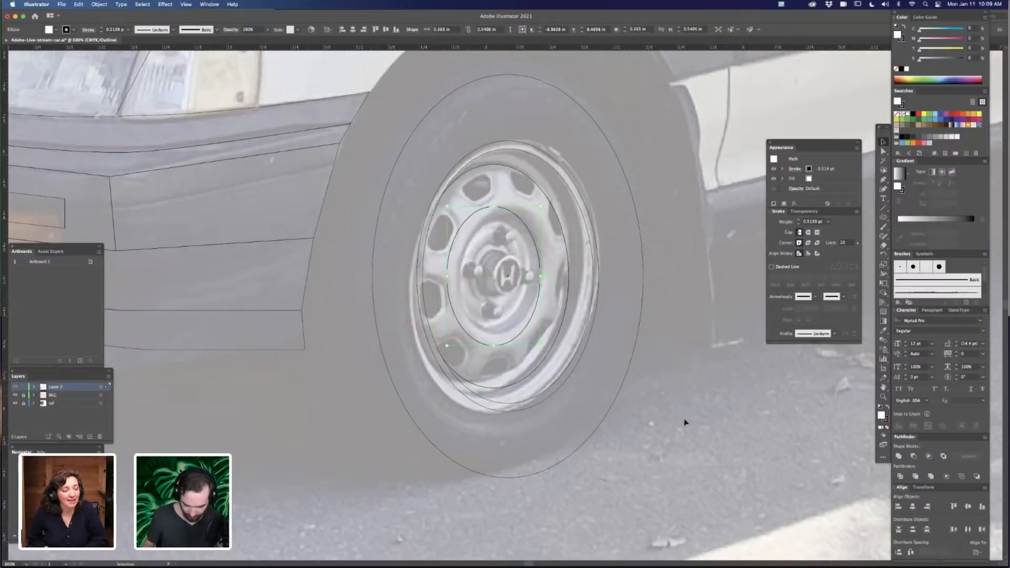
key(super+shift+z)
key(super+shift+z)
click(676, 413)
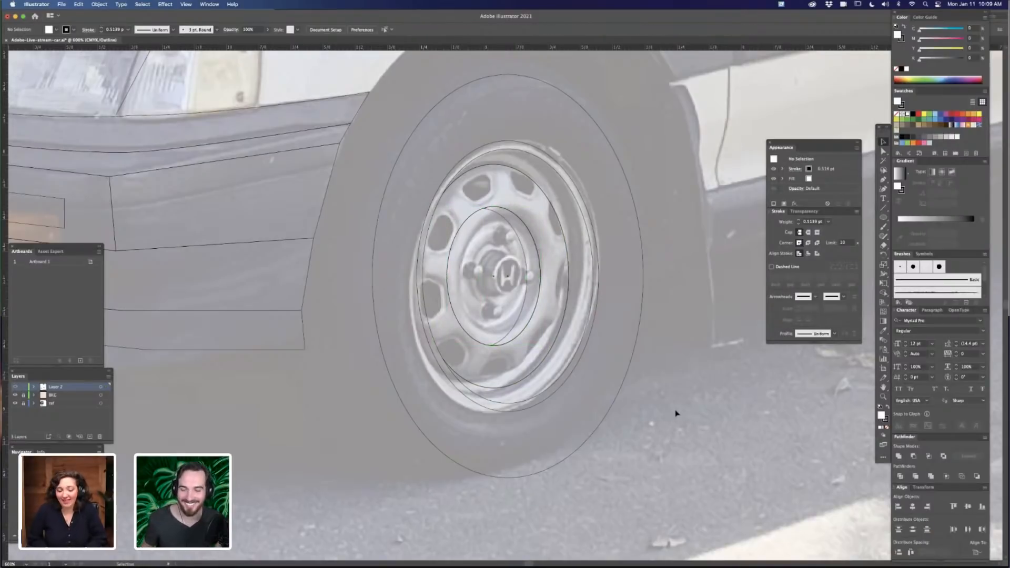
Review the traced front wheel ellipses against the whole front of the car and the wheel up close
drag(656, 452, 683, 431)
key(super+minus)
key(super+minus)
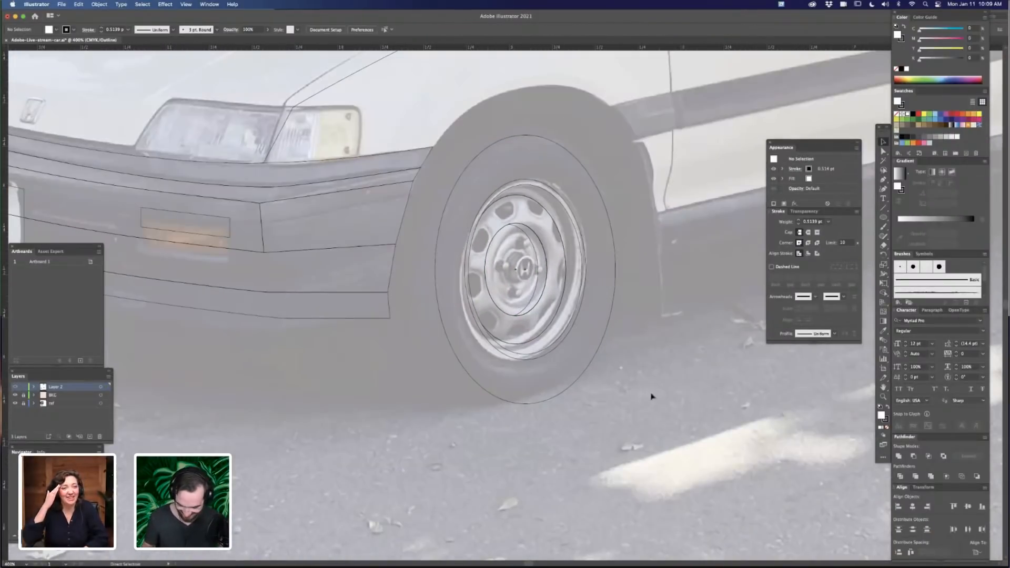
scroll(594, 407, down, 2)
scroll(591, 426, up, 3)
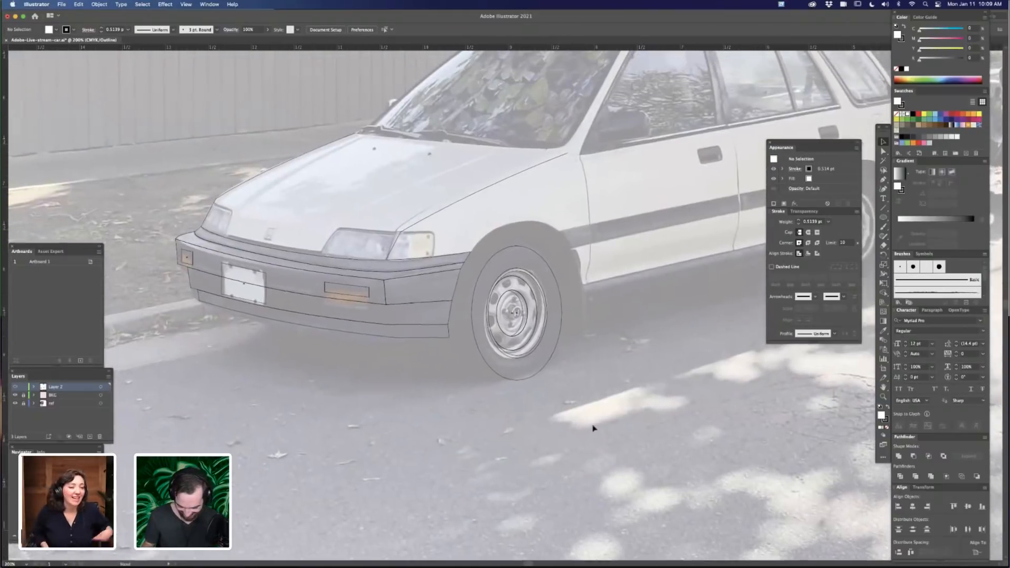
scroll(594, 428, down, 2)
scroll(632, 399, up, 5)
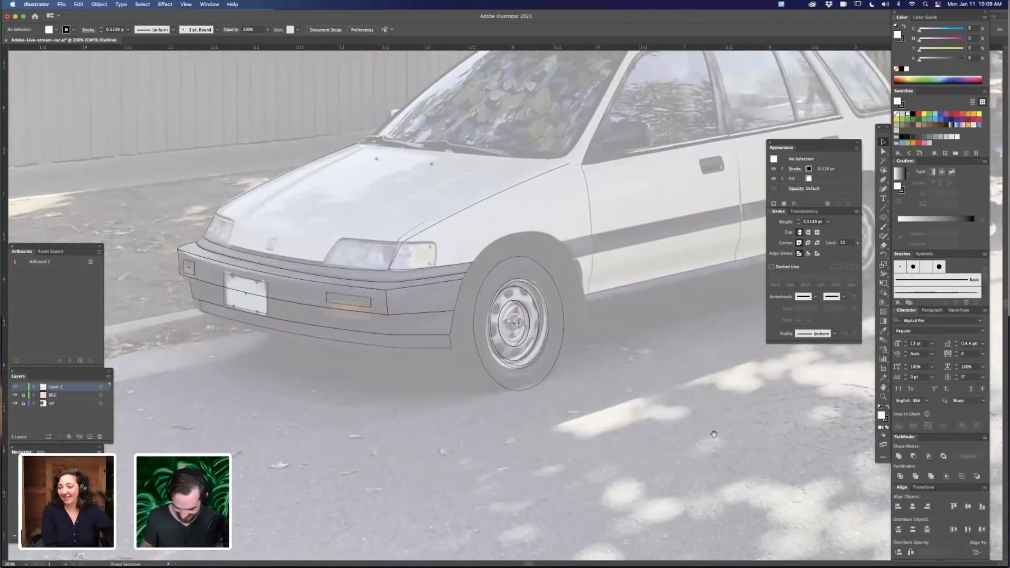
scroll(701, 368, up, 3)
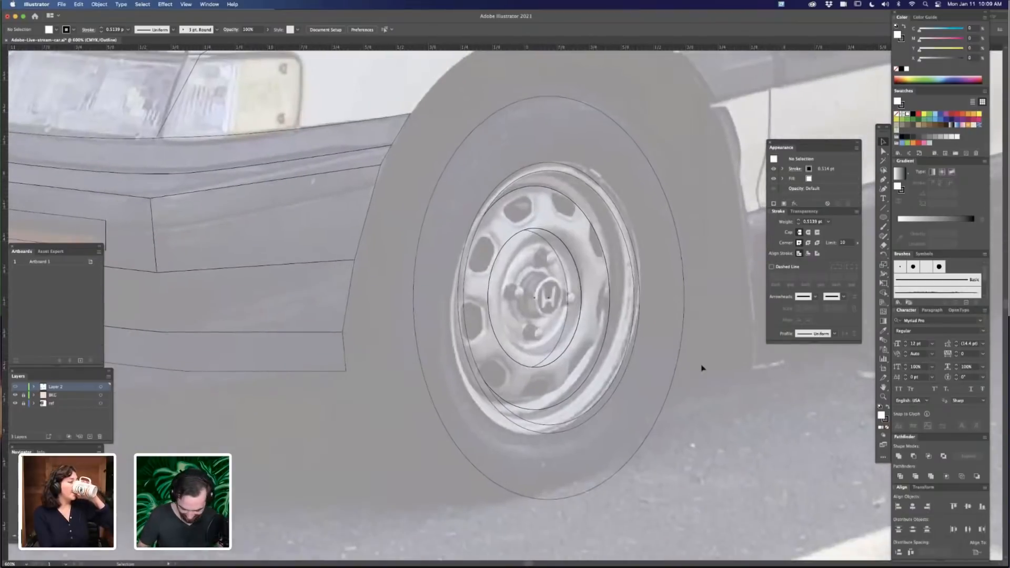
Scale a copy of the hub ellipse to about 0.11 by 0.16 in for the centre cap and place a duplicate over the H badge
click(508, 242)
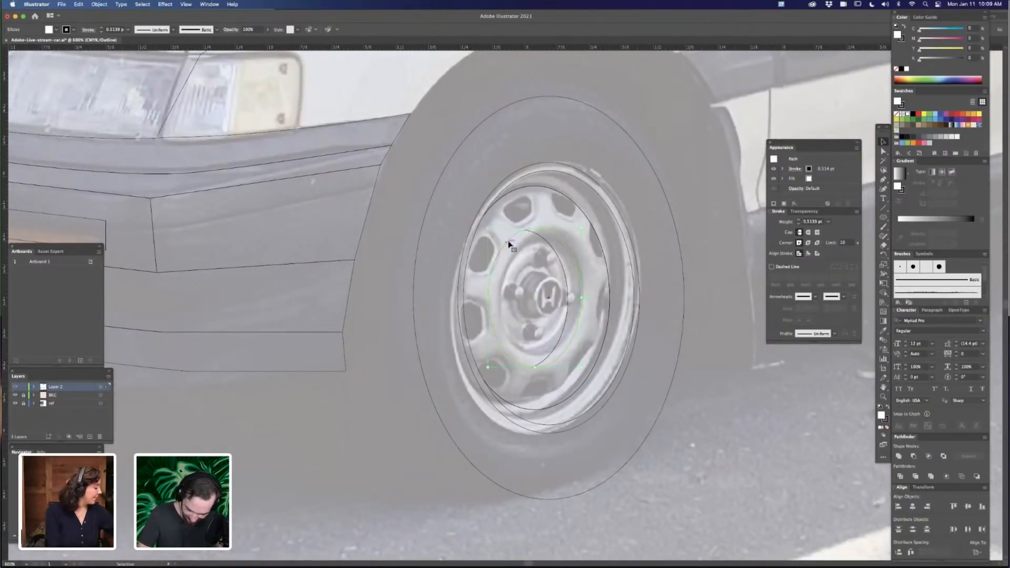
key(v)
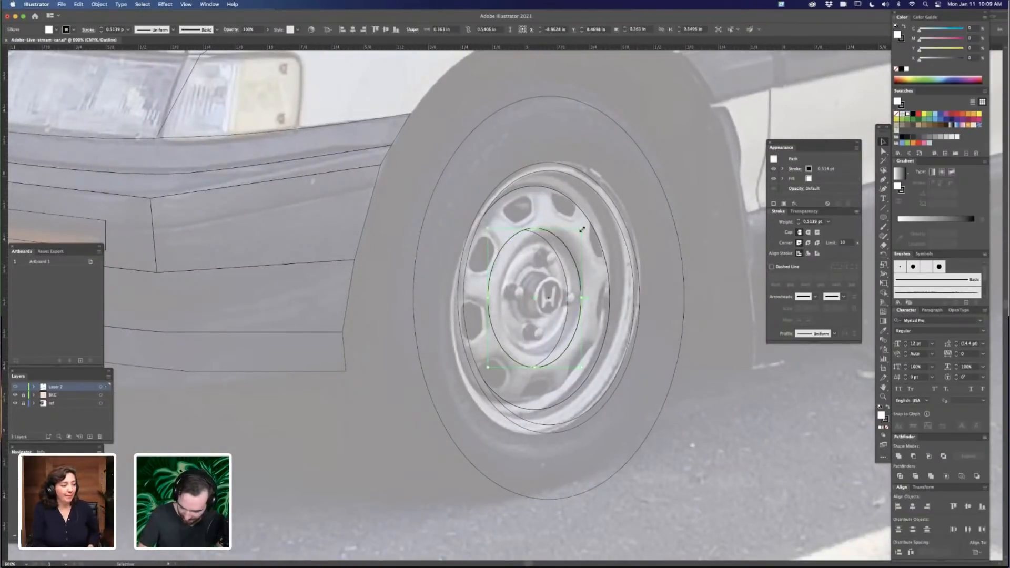
mouse_move(583, 229)
mouse_down()
mouse_move(593, 255)
mouse_move(545, 315)
mouse_up()
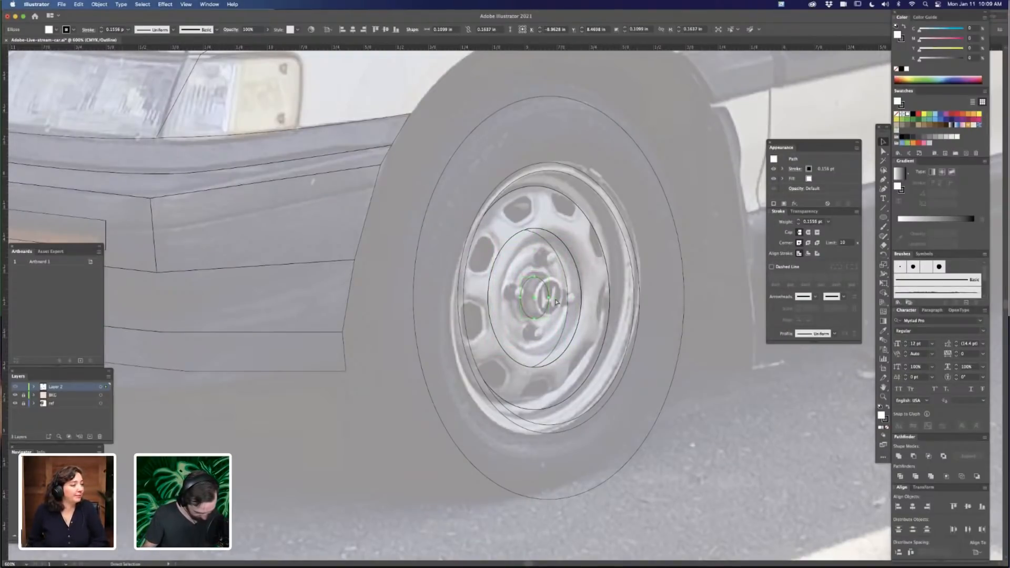
drag(547, 311, 561, 310)
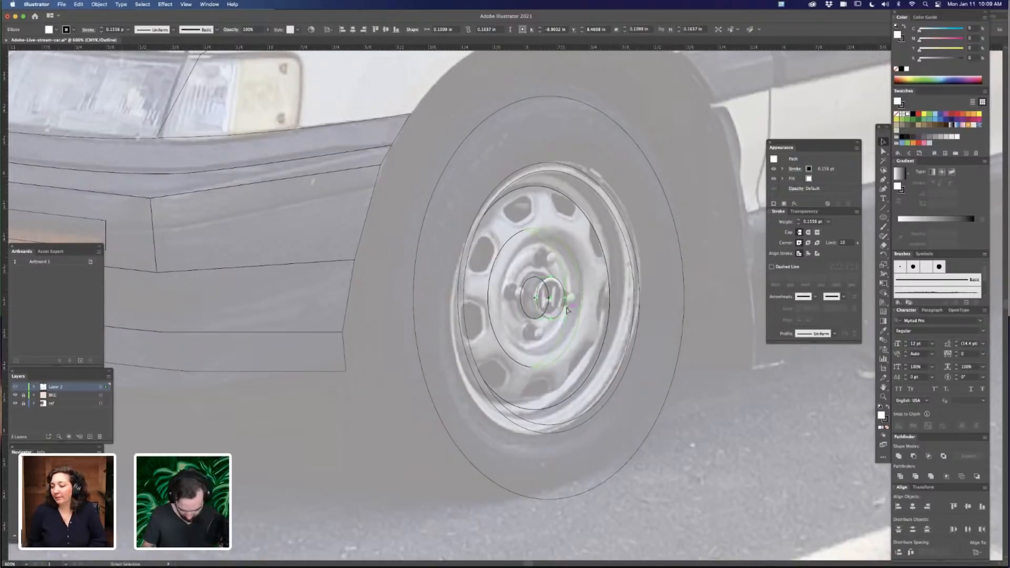
Draw a closed rectangle with the Pen tool joining the upper and lower extremes of the two centre cap ellipses
key(super+plus)
key(super+plus)
key(super+plus)
drag(663, 380, 511, 361)
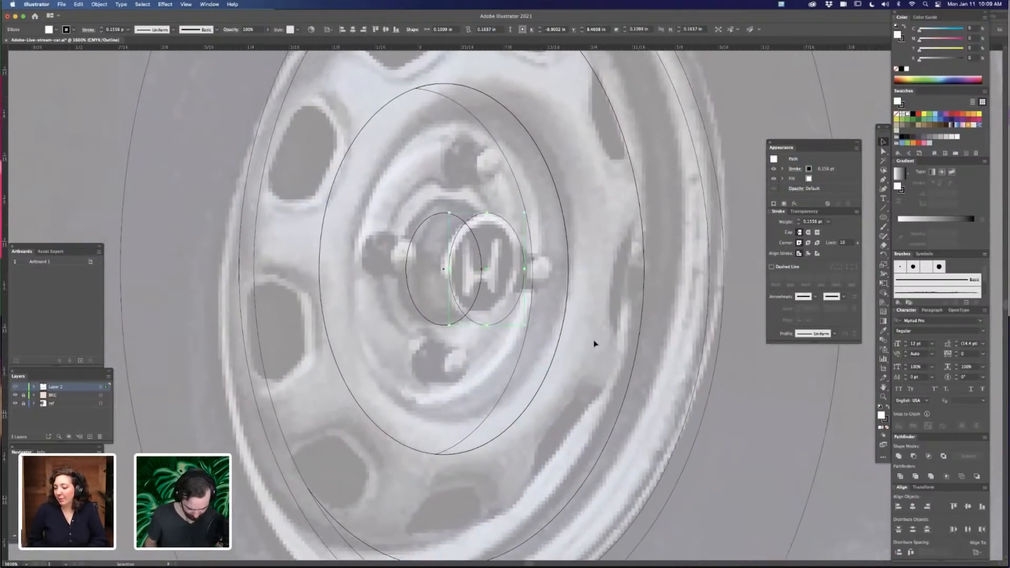
click(595, 343)
key(p)
click(443, 213)
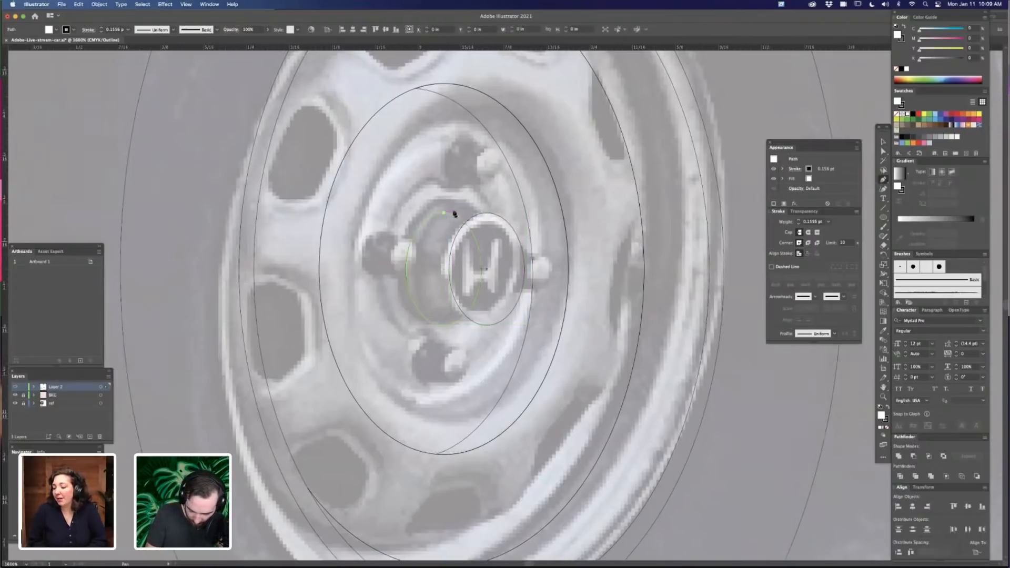
click(488, 216)
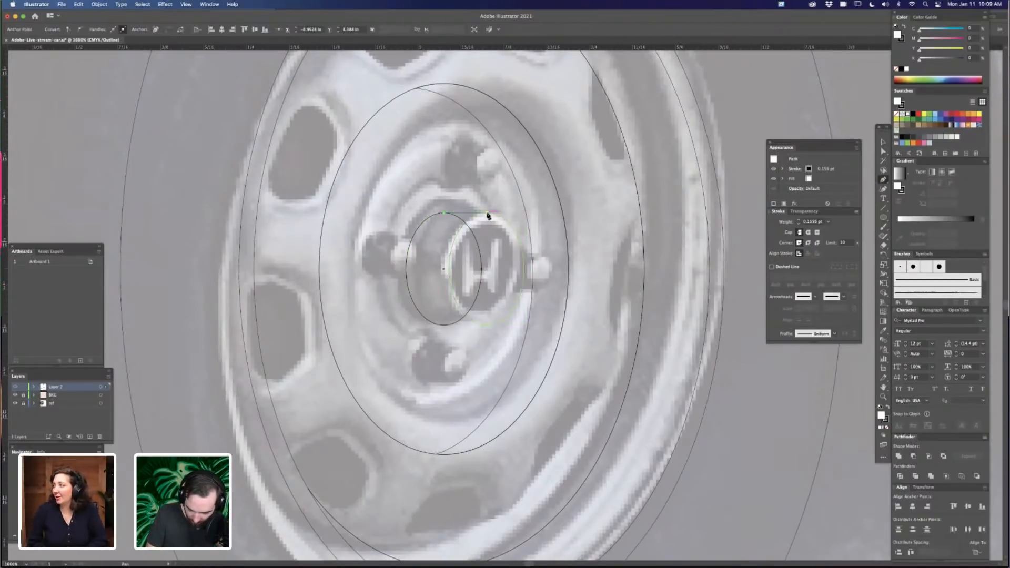
click(487, 325)
drag(444, 329, 444, 330)
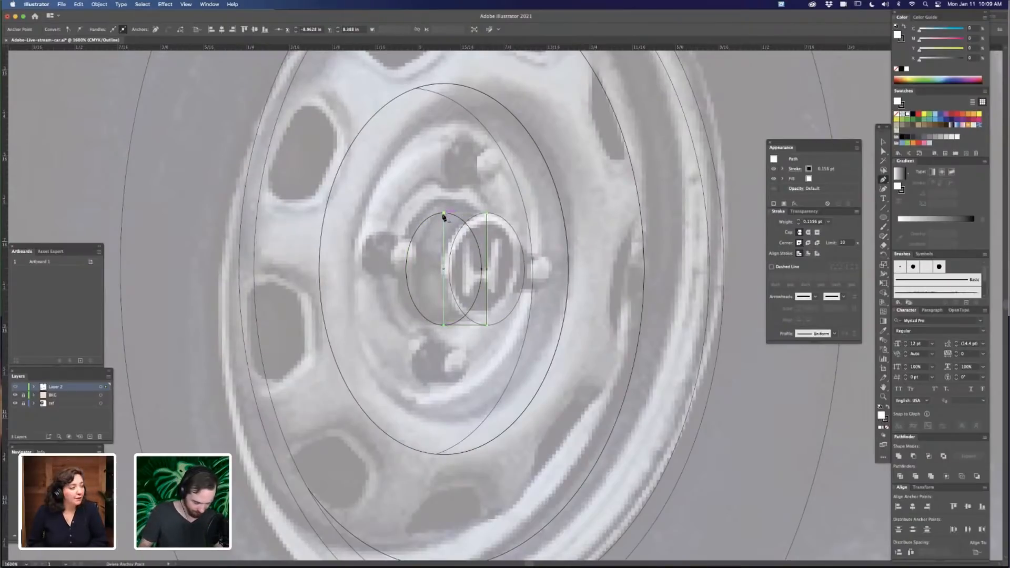
Use the Shape Builder to unite the centre cap's offset ellipses and connecting rectangle into one extruded shape
key(v)
click(508, 227)
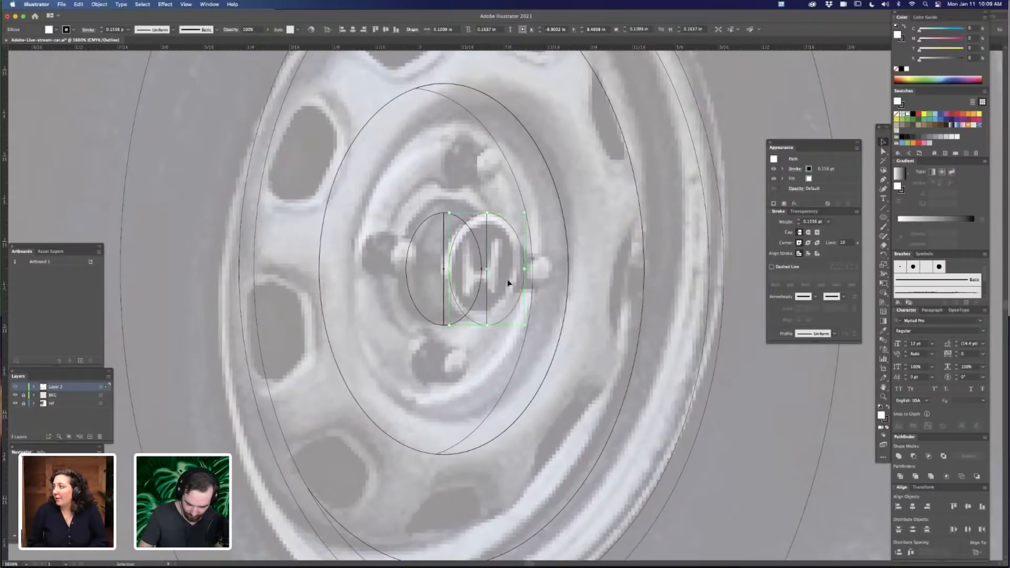
key(super+a)
key(shift+m)
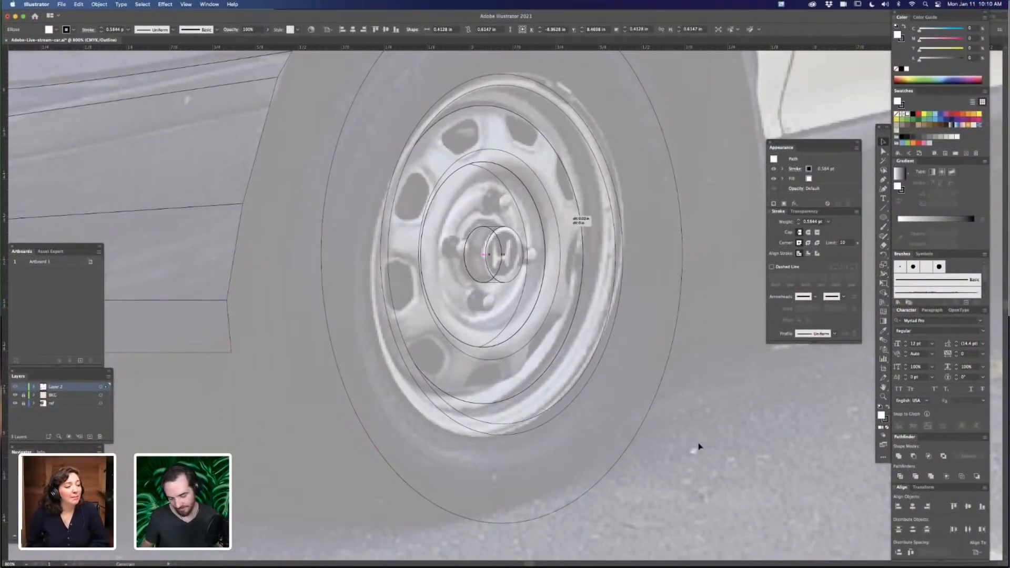
click(697, 443)
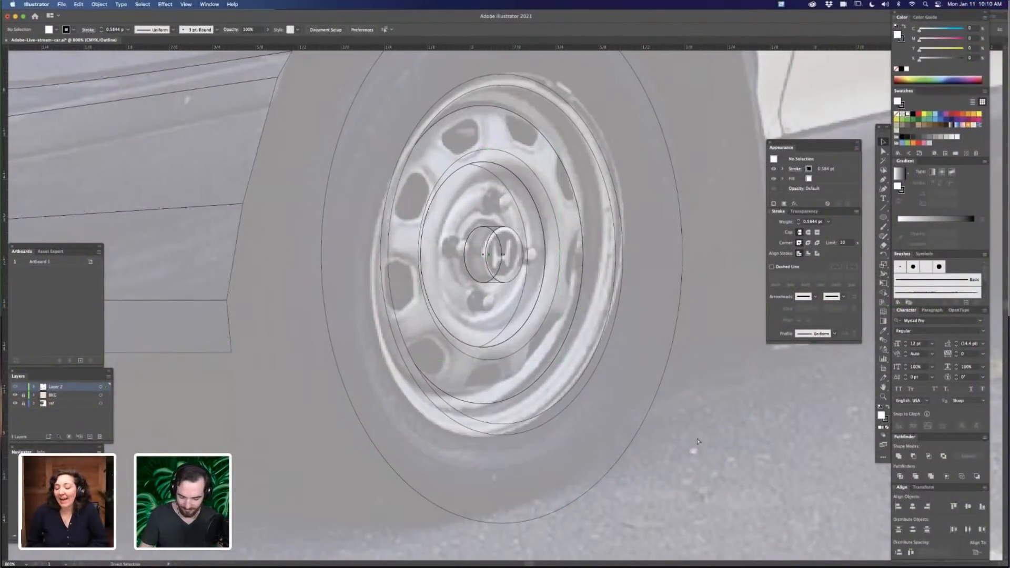
Try rotating all the traced front wheel shapes together slightly clockwise
key(super+minus)
key(super+minus)
key(super+minus)
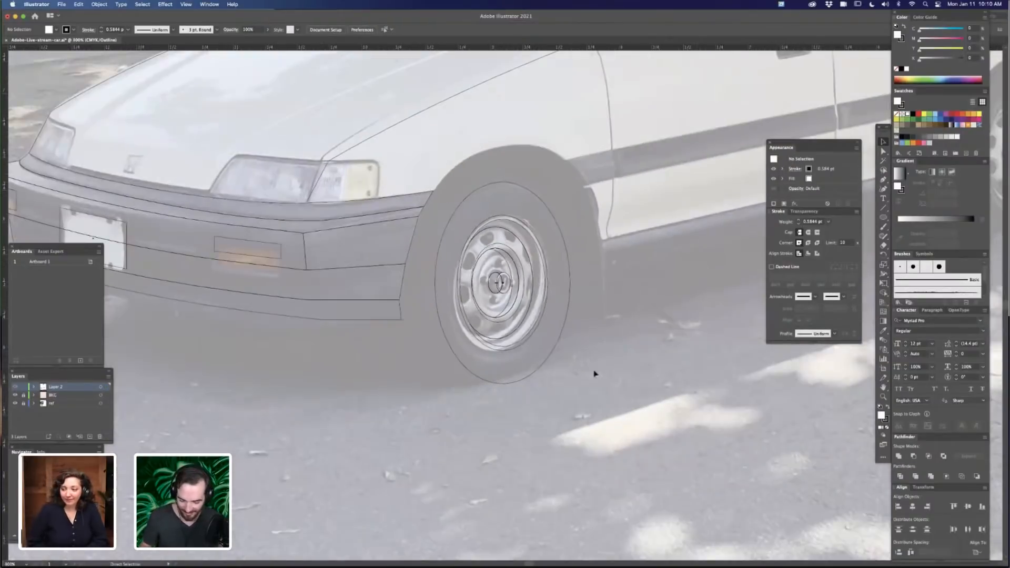
key(super+minus)
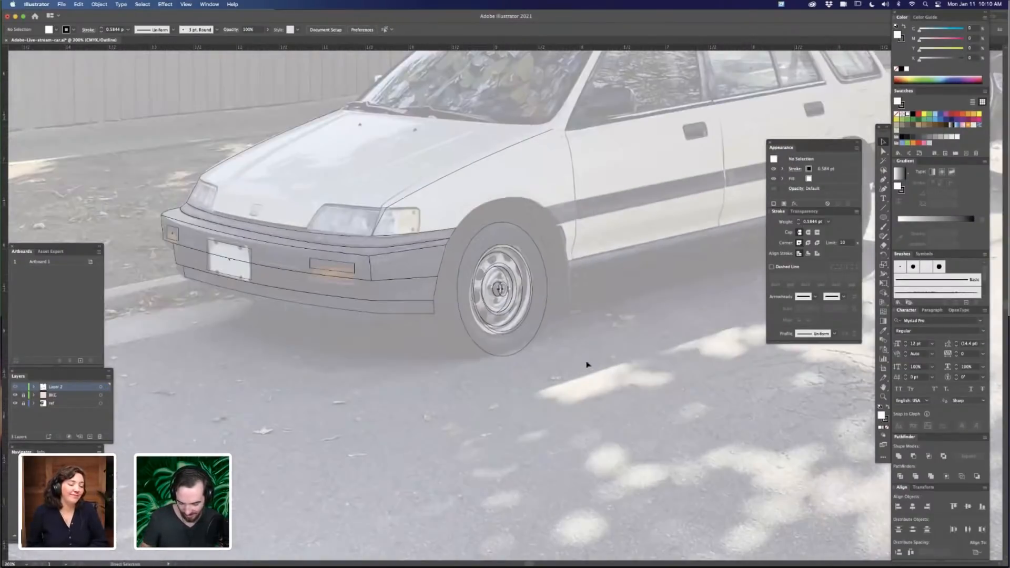
key(super+plus)
scroll(553, 219, up, 2)
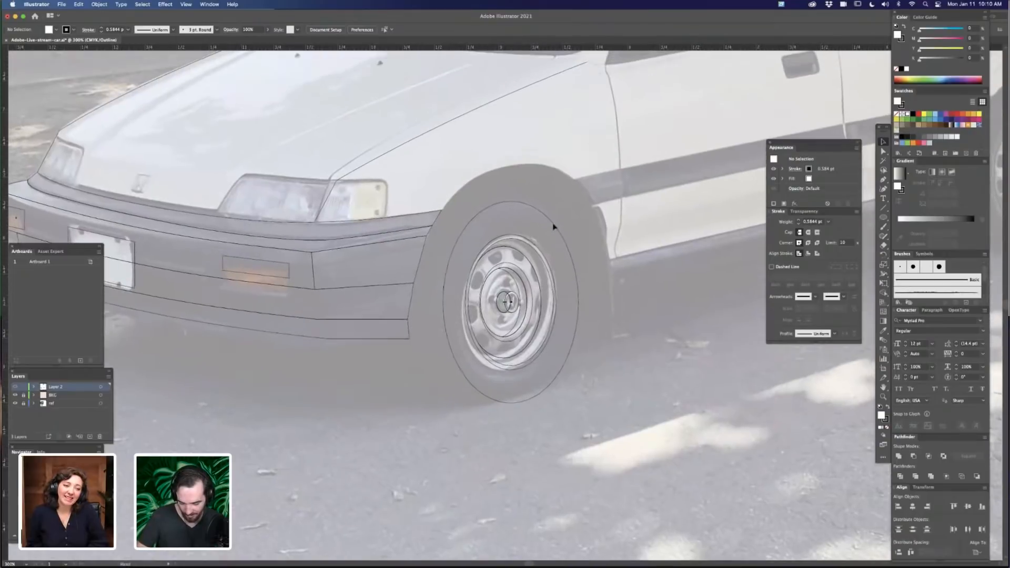
click(557, 230)
click(557, 457)
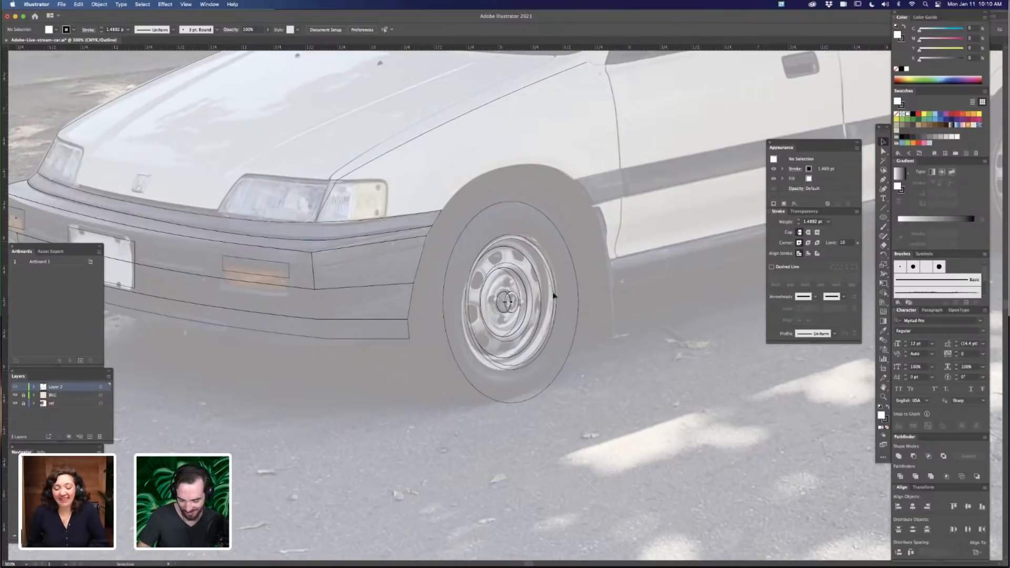
click(449, 399)
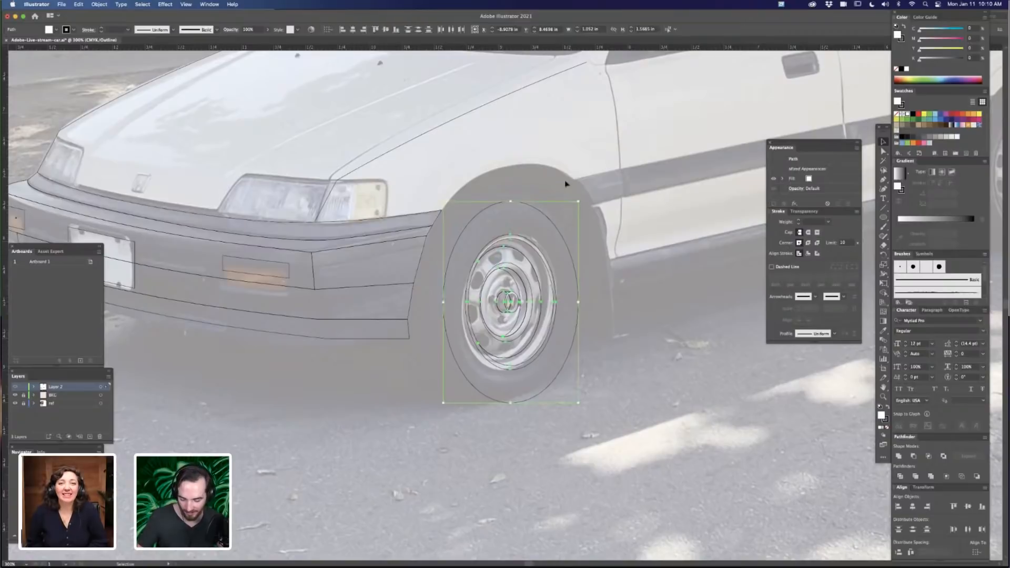
mouse_move(582, 199)
mouse_down()
mouse_move(612, 201)
mouse_move(590, 201)
mouse_up()
key(a)
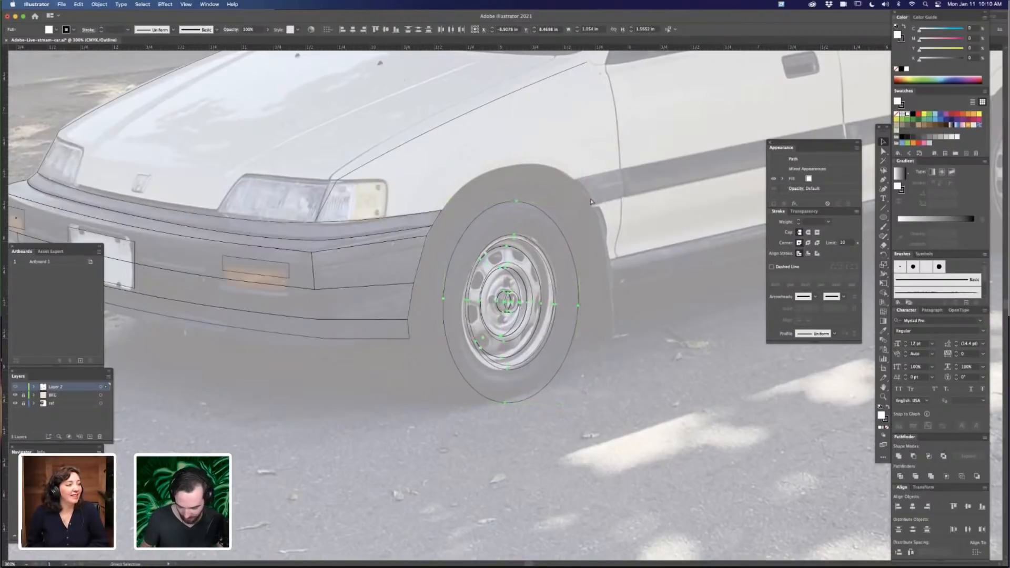
click(617, 400)
Scale a concentric copy of the tyre's outer ellipse to about 1.12 by 1.67 in
key(super+minus)
key(super+minus)
key(super+minus)
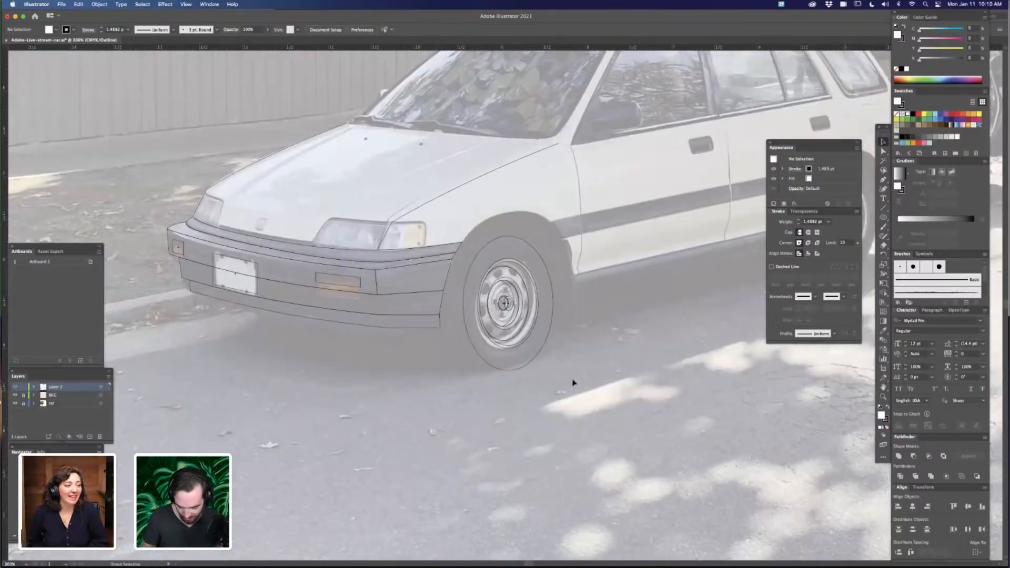
key(super+equal)
key(super+equal)
key(super+equal)
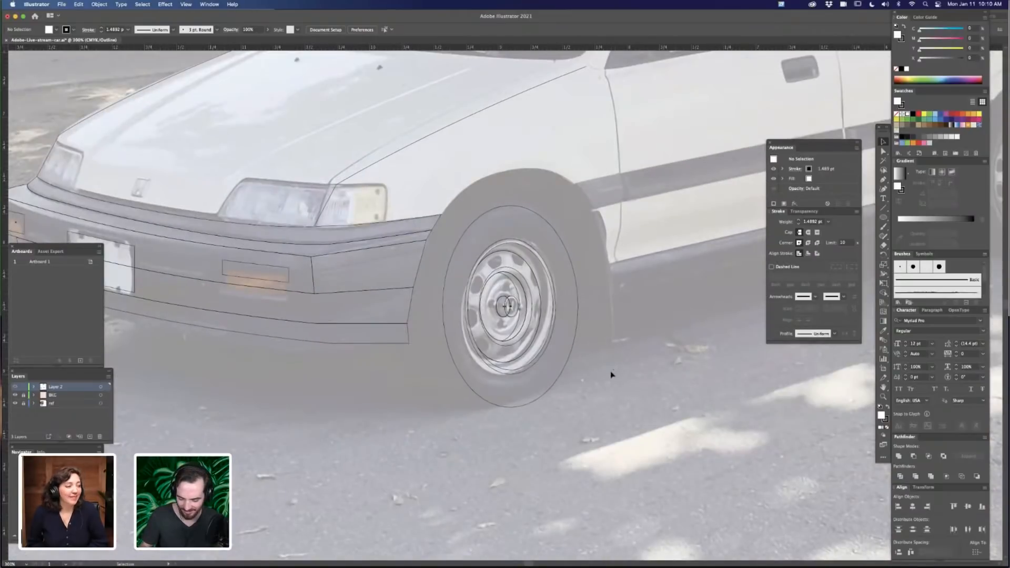
scroll(620, 382, left, 3)
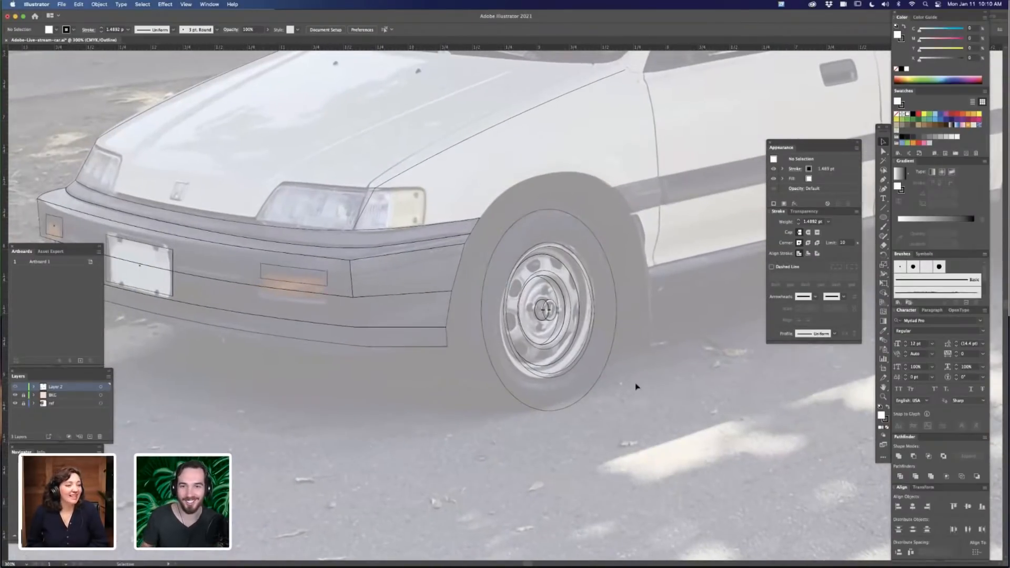
drag(491, 405, 632, 209)
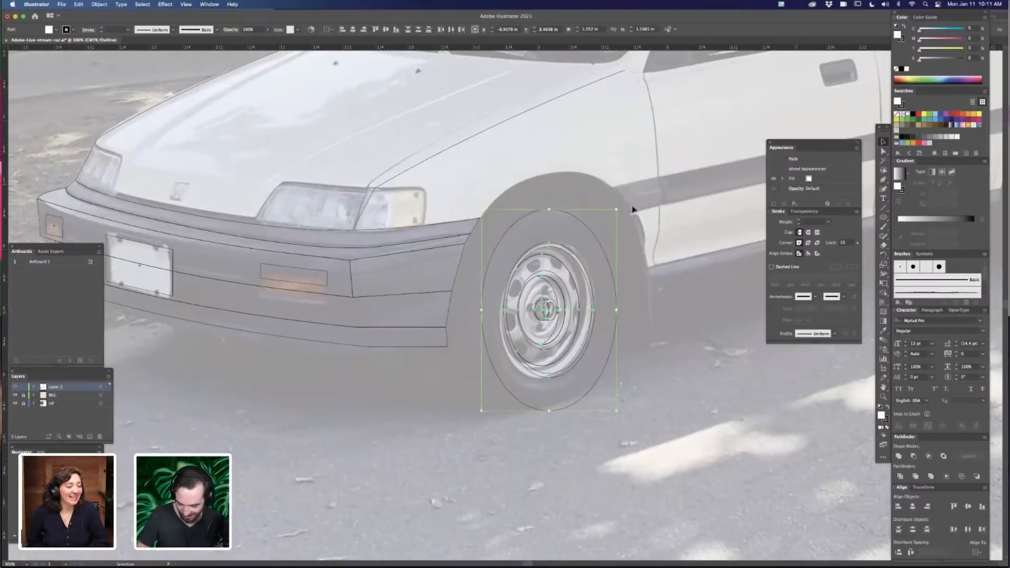
click(591, 241)
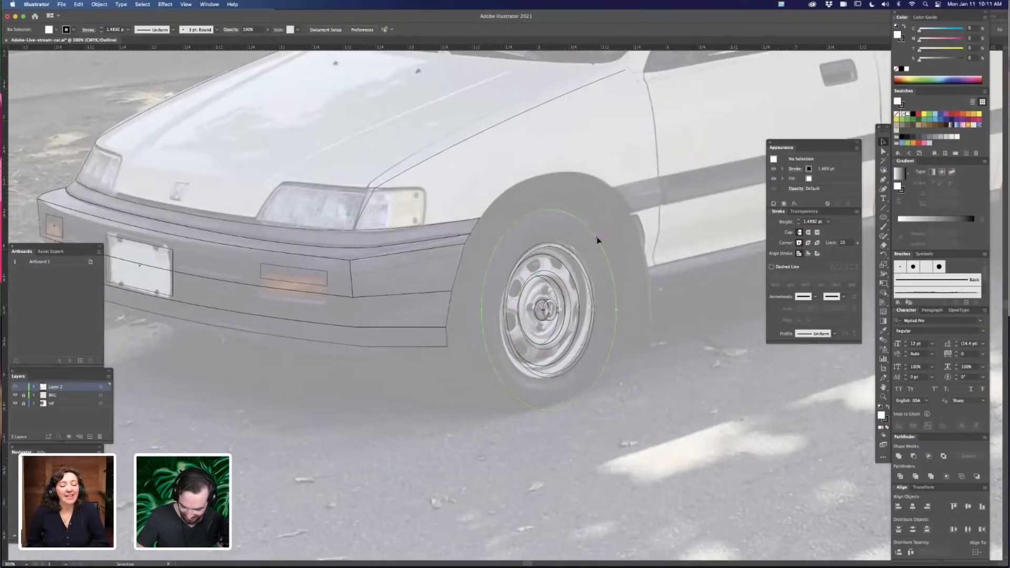
click(597, 239)
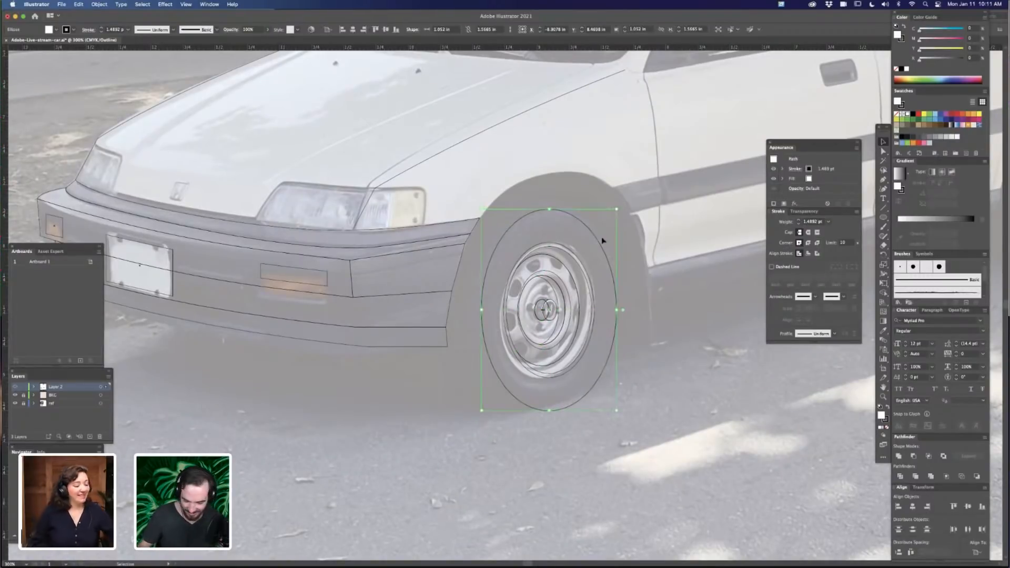
drag(616, 209, 623, 202)
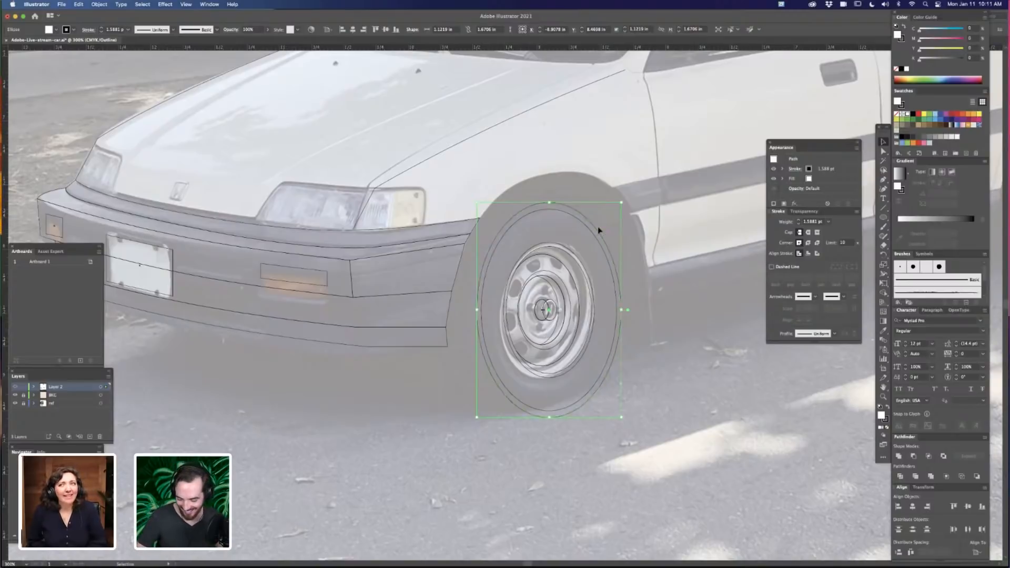
Shift the enlarged tyre ellipse slightly left, then place one copy just beside it and another about 0.47 in further left
drag(598, 235, 605, 231)
click(672, 407)
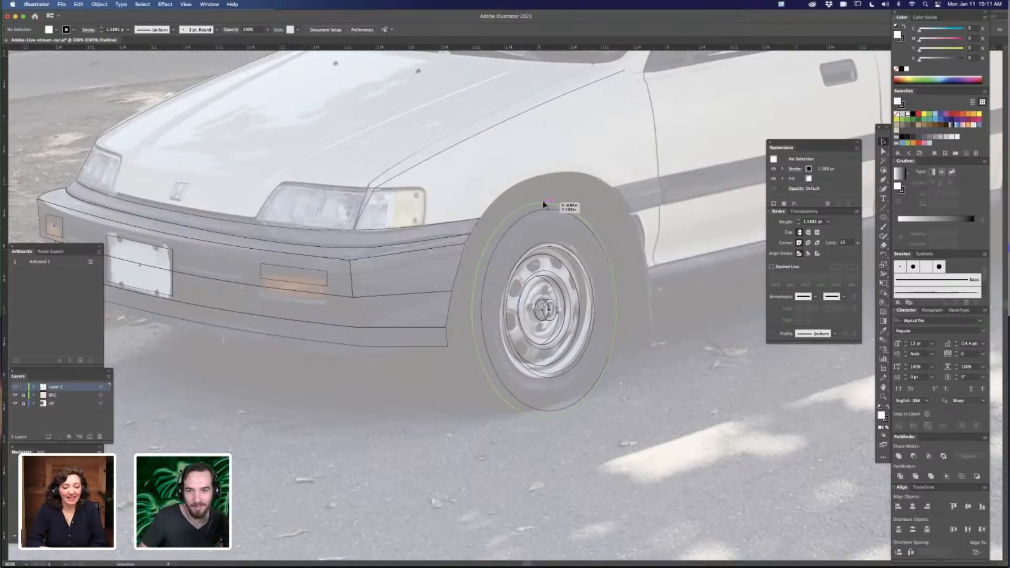
drag(544, 204, 529, 206)
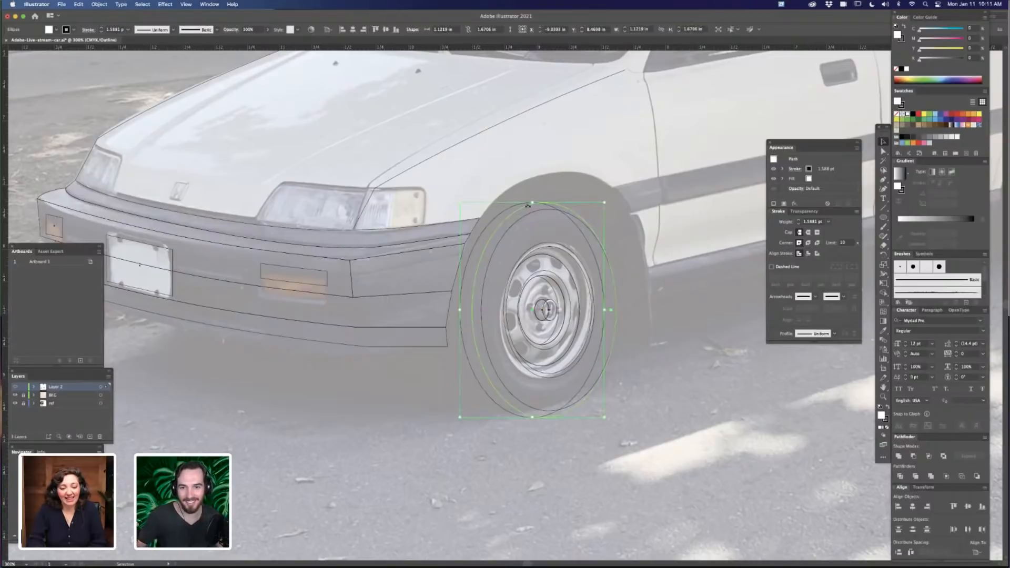
click(629, 306)
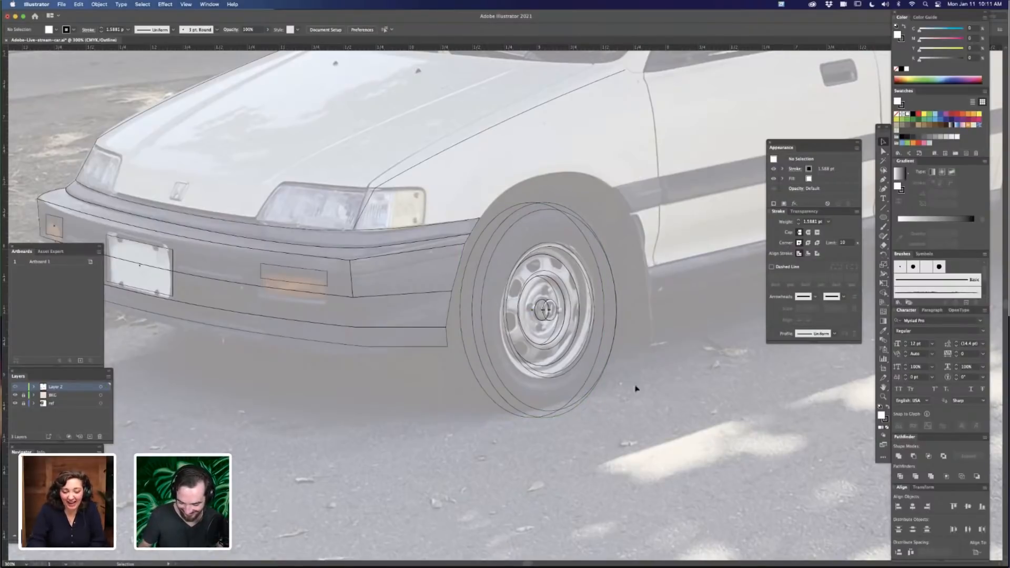
drag(500, 215, 444, 223)
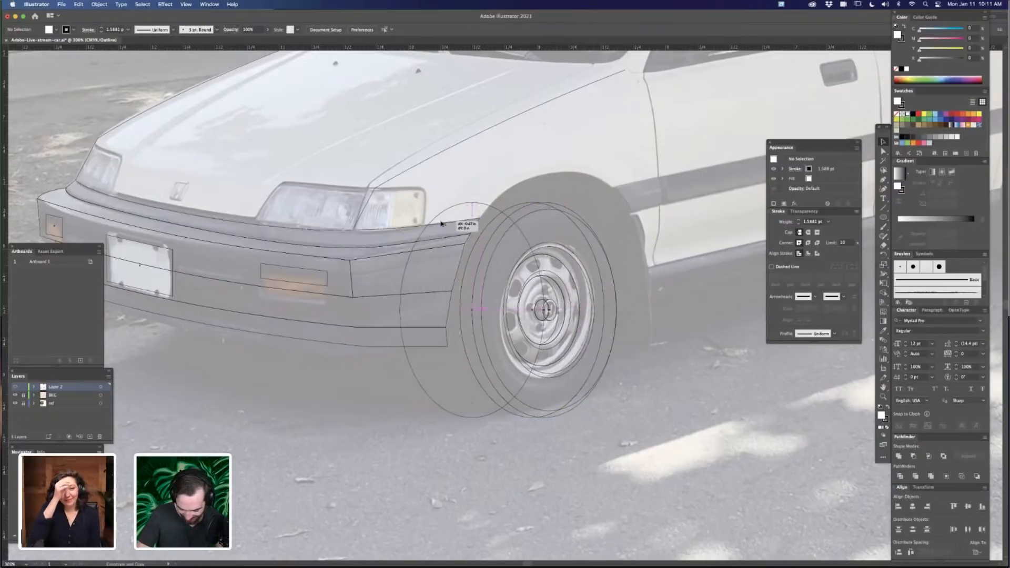
Set up the Pen tool at the lower edge of the offset tyre ellipses to connect them
drag(509, 466, 542, 454)
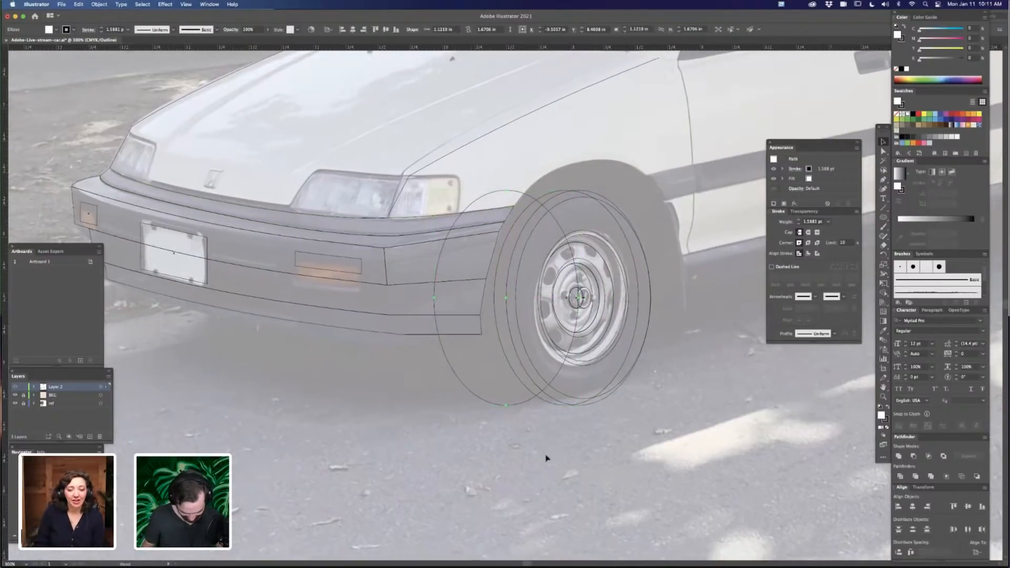
click(544, 455)
key(super+=)
key(super+=)
drag(639, 315, 642, 270)
scroll(535, 286, down, 6)
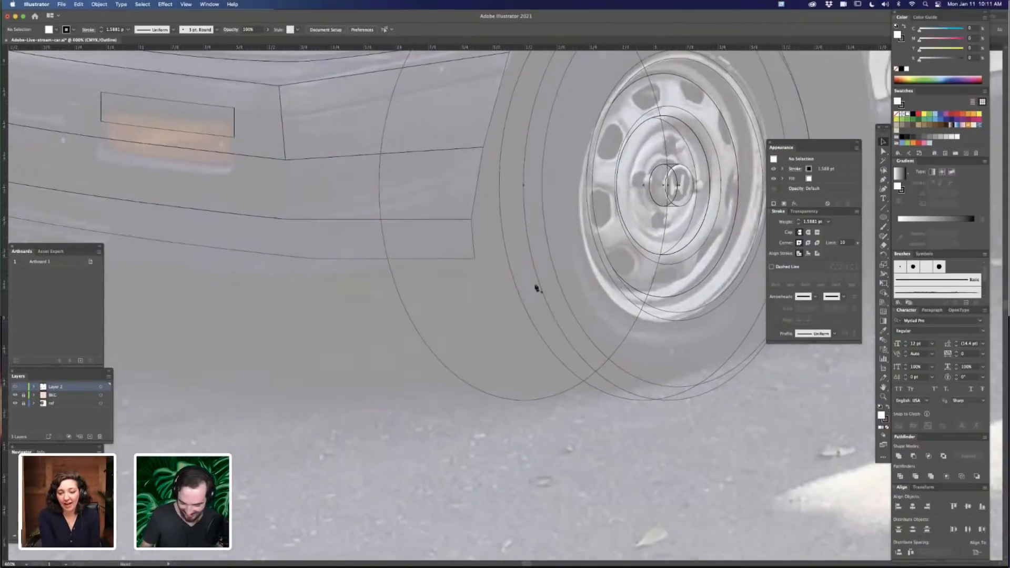
key(p)
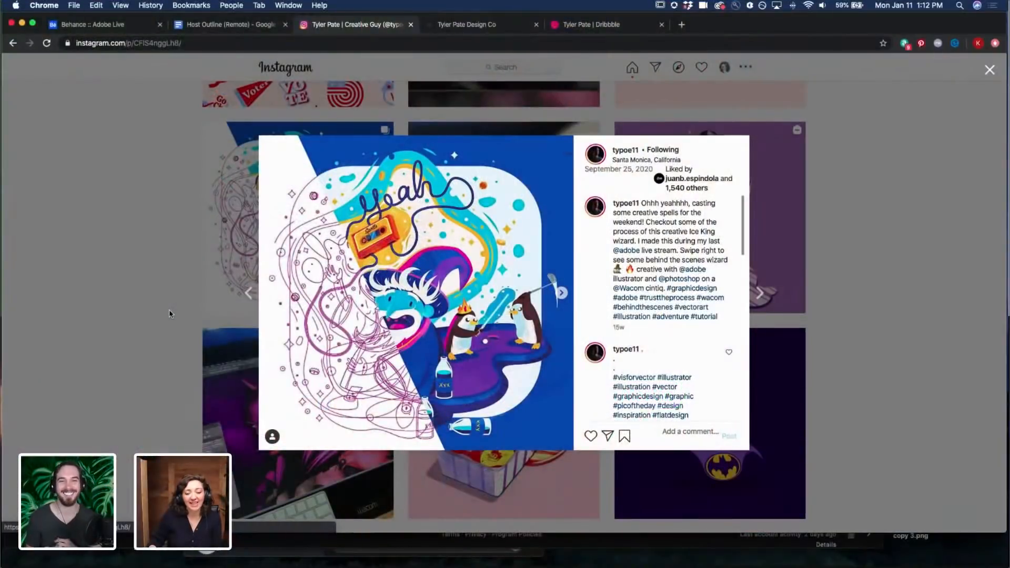
Look through the behind-the-scenes slides of the Ice King wizard illustration post on Instagram
click(562, 293)
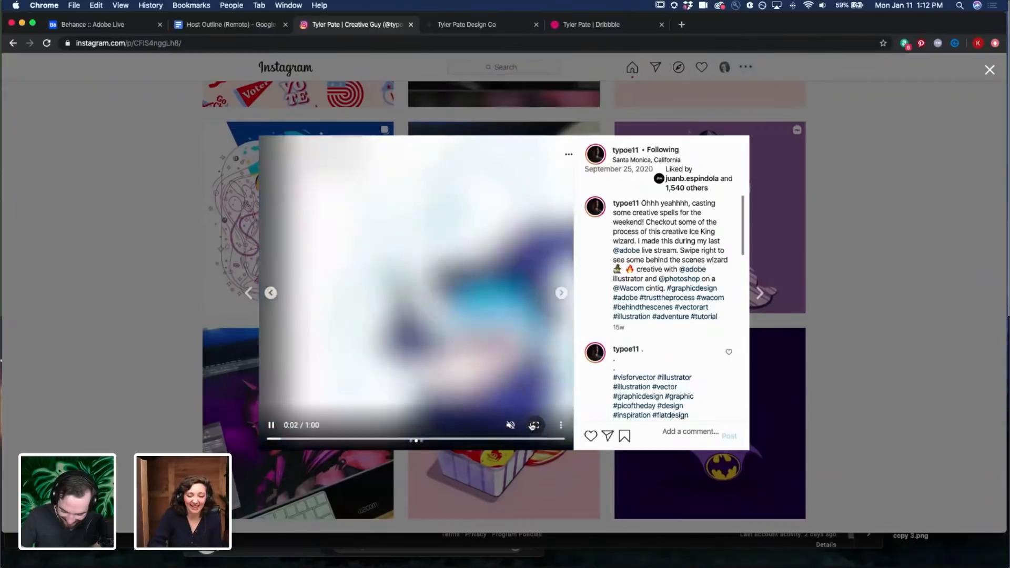
click(562, 293)
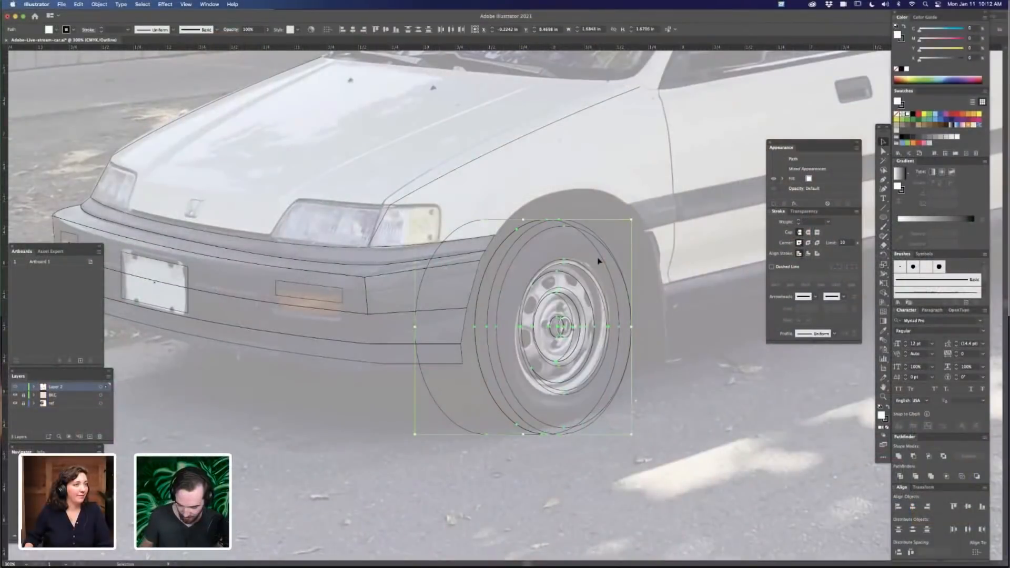
Move all the front wheel shapes together slightly up and to the right over the photographed wheel
click(601, 271)
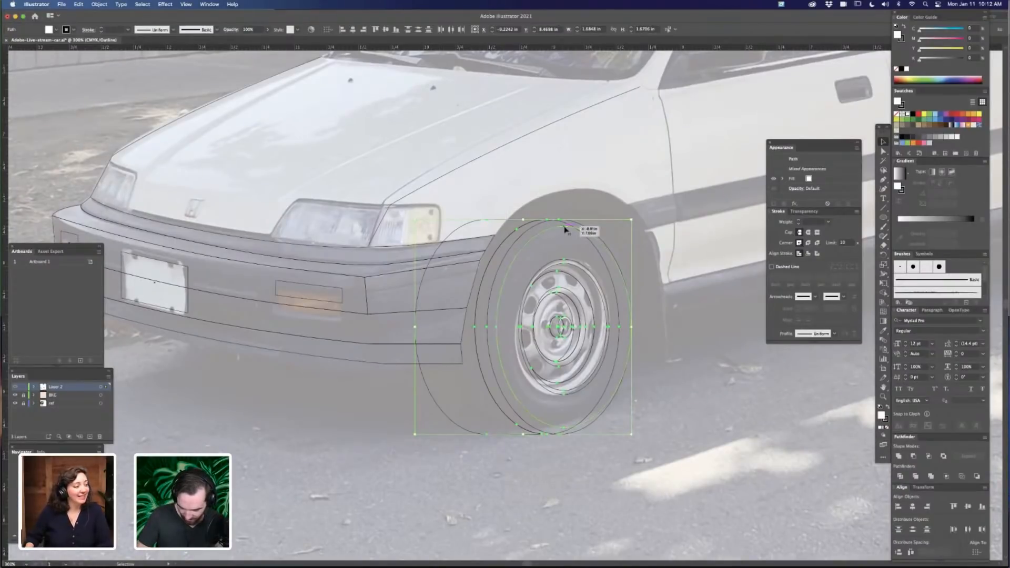
drag(564, 229, 572, 226)
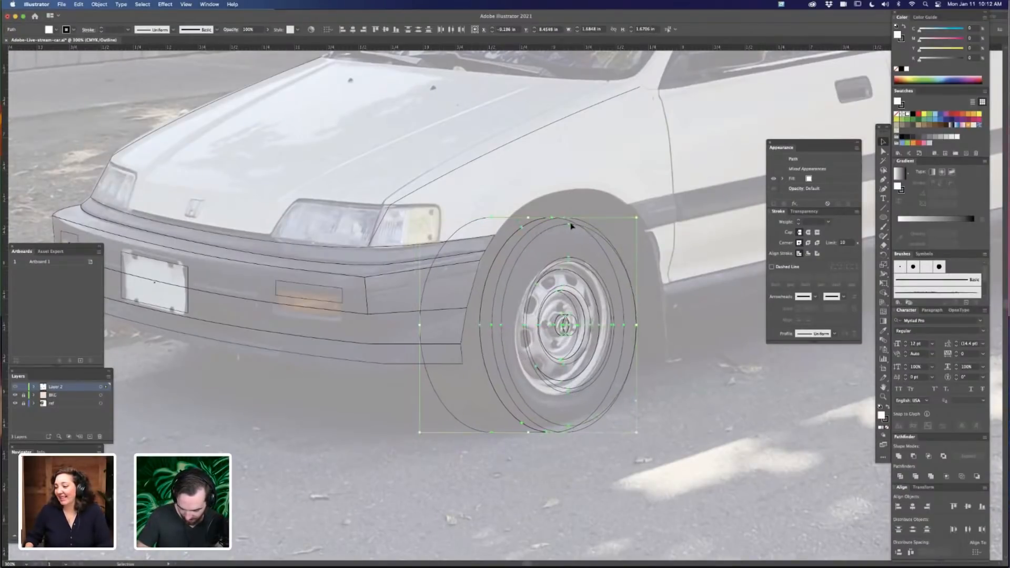
click(635, 480)
Review the repositioned wheel and its extruded tyre against the whole car in the reference photo
key(super+minus)
key(super+minus)
key(super+minus)
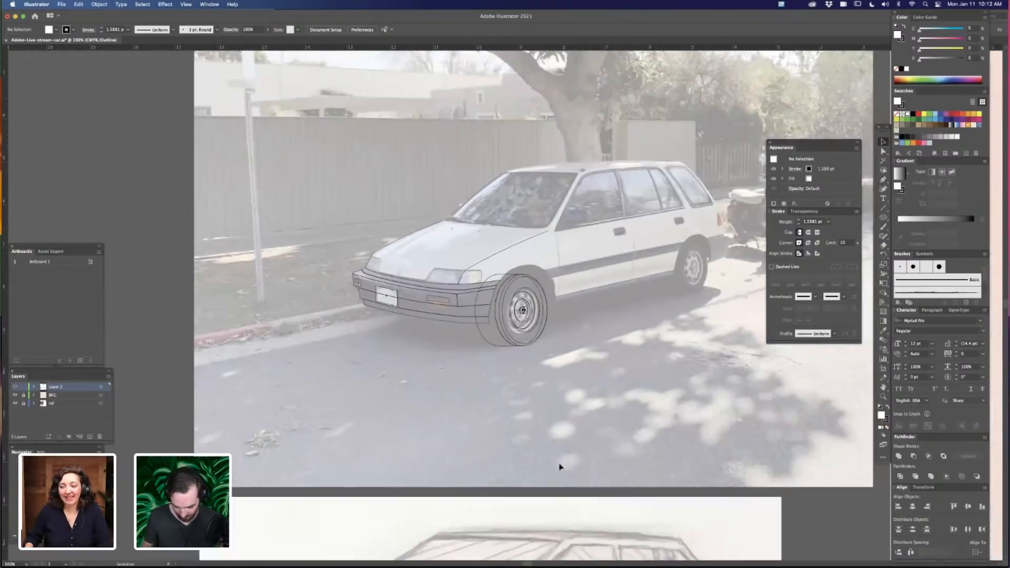
key(super+equal)
key(super+equal)
key(super+minus)
key(super+minus)
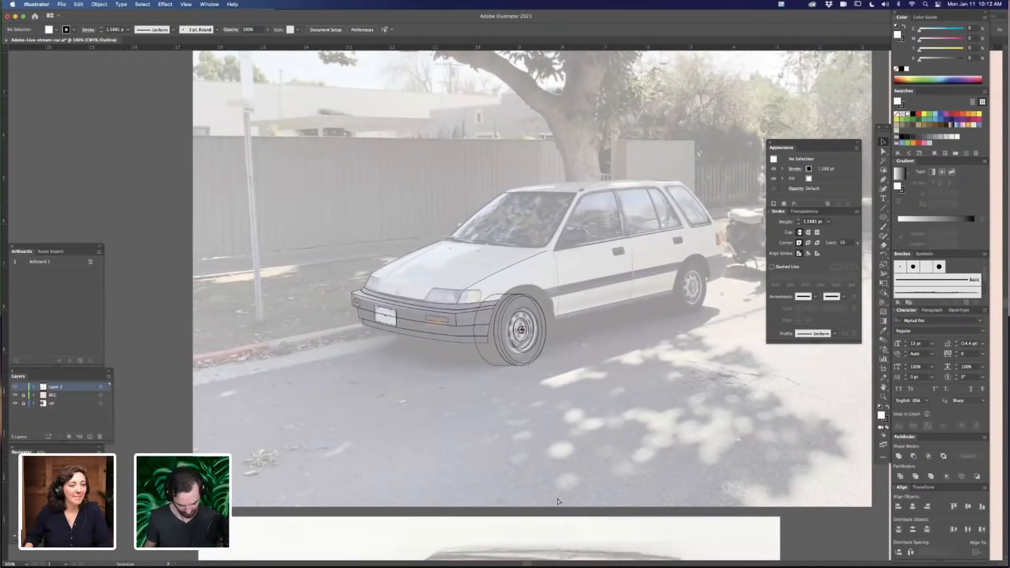
key(super+equal)
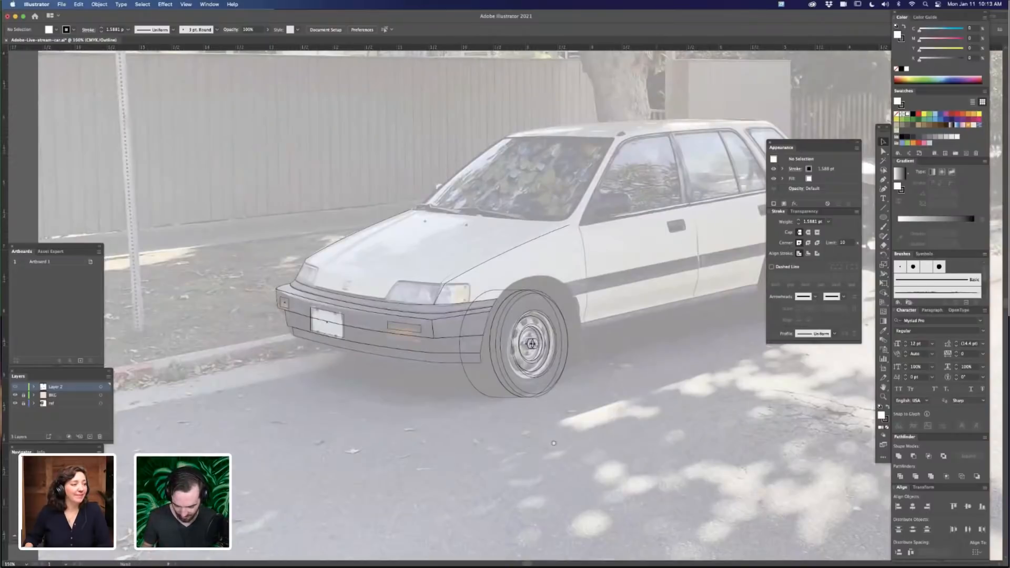
drag(554, 443, 597, 443)
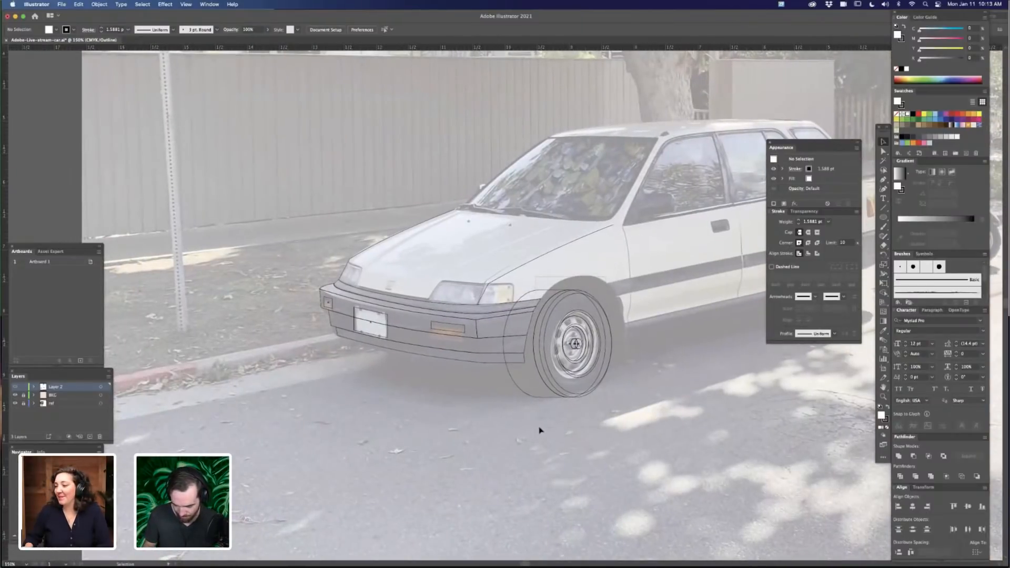
Select all the front wheel shapes and nudge them slightly right to align with the wheel in the photo
key(super+a)
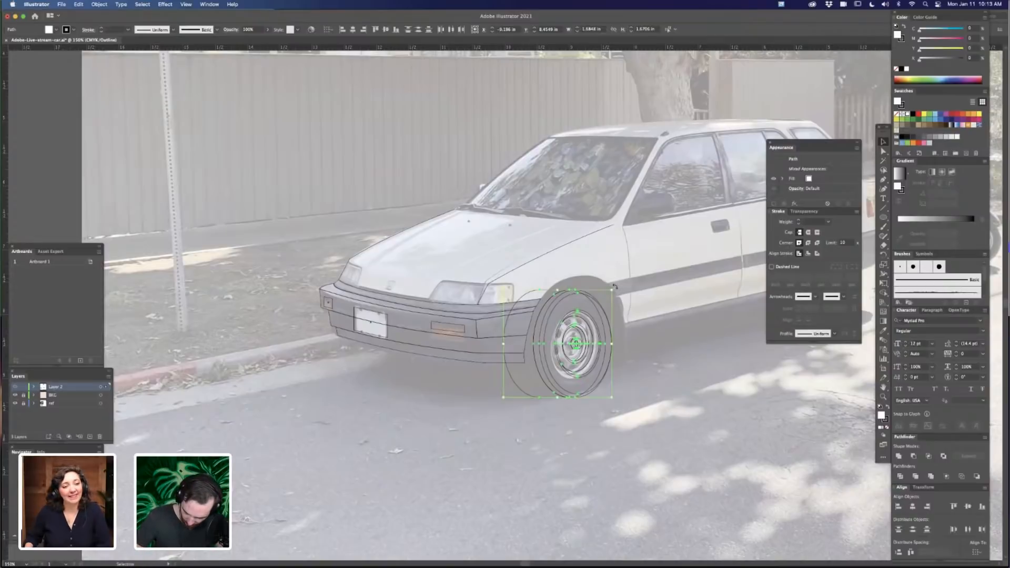
drag(615, 286, 602, 235)
key(super+equal)
key(super+equal)
drag(643, 195, 593, 161)
scroll(531, 373, down, 2)
scroll(530, 373, right, 2)
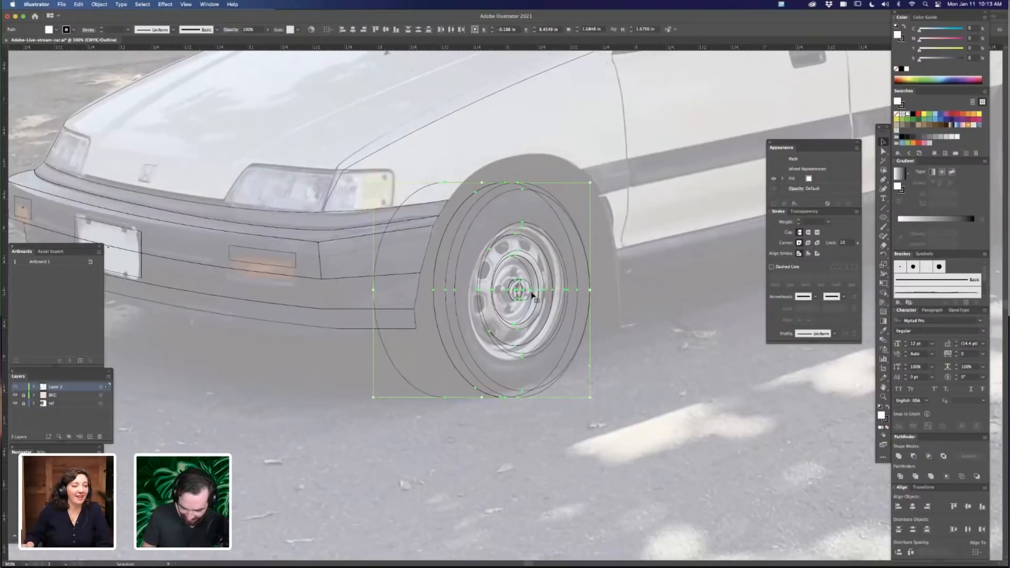
drag(539, 285, 538, 293)
key(super)
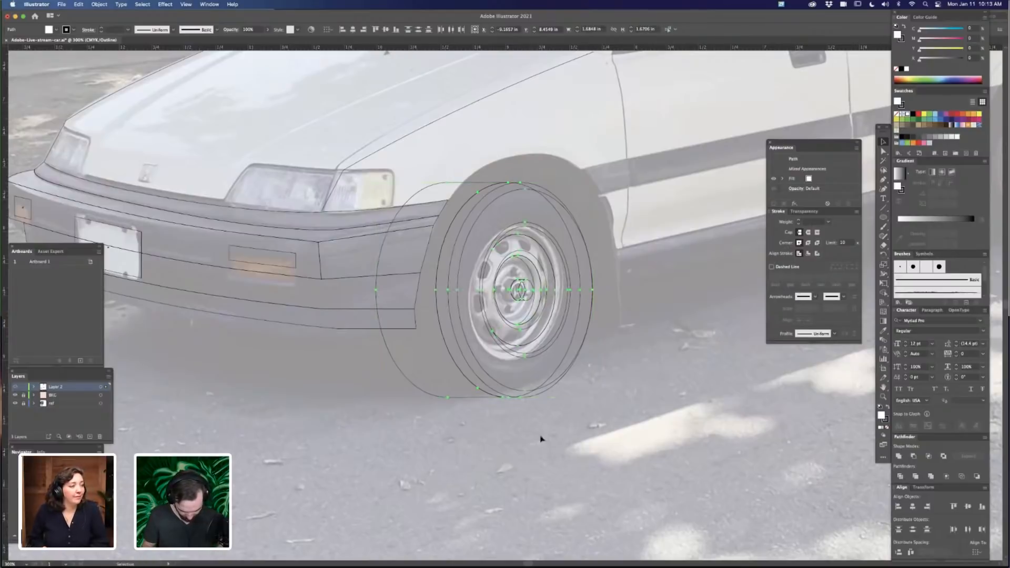
key(super+minus)
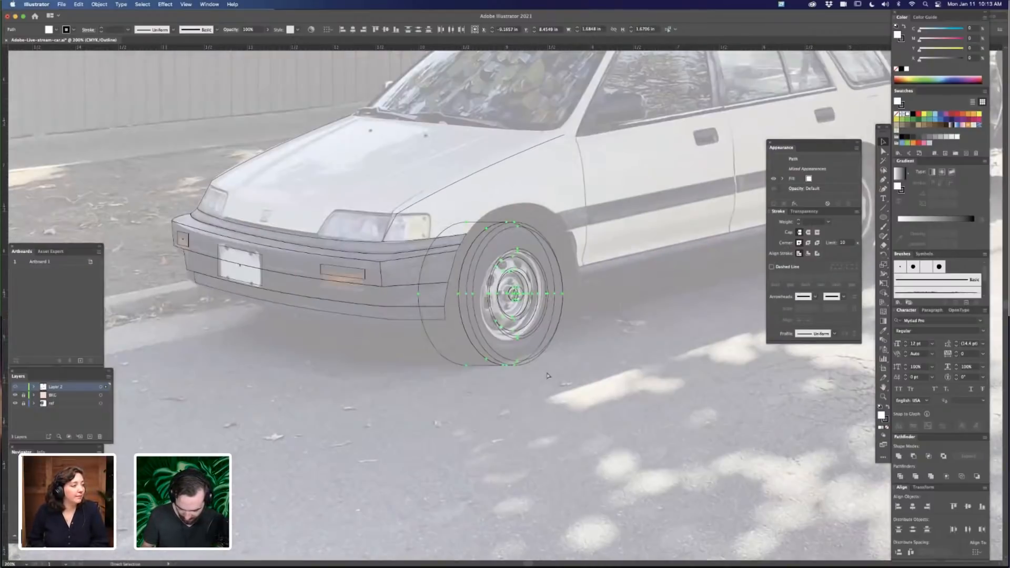
Deselect the wheel shapes and inspect how the front wheel and bumper outlines sit against the photographed car
key(super+minus)
key(super+minus)
key(super+minus)
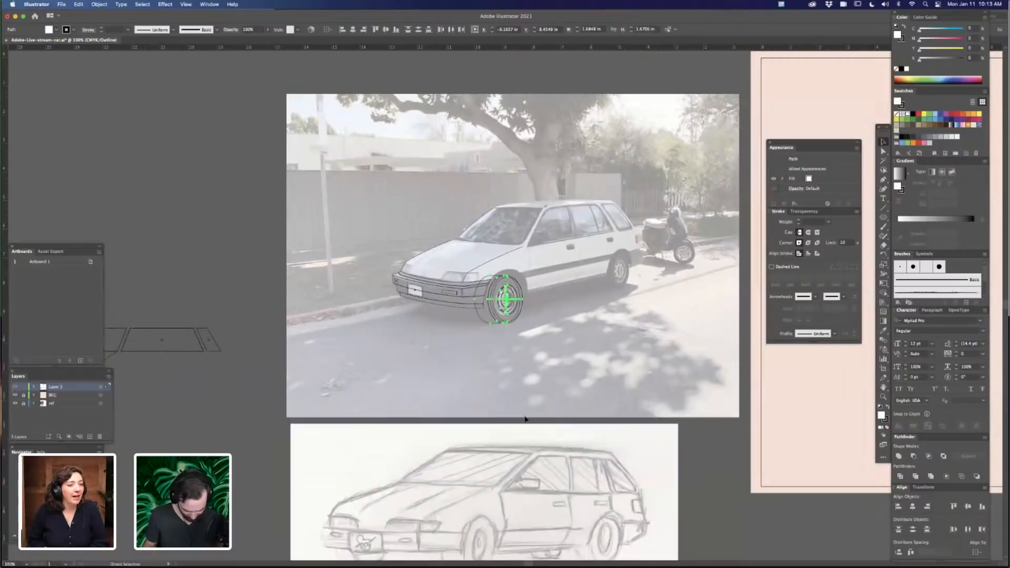
key(super+plus)
click(541, 427)
scroll(542, 427, left, 2)
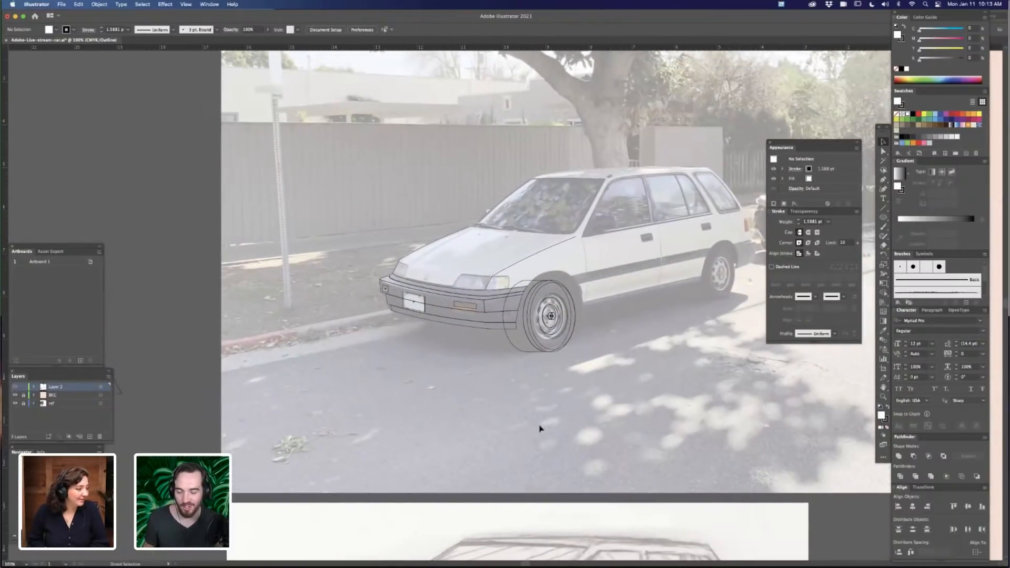
key(super+plus)
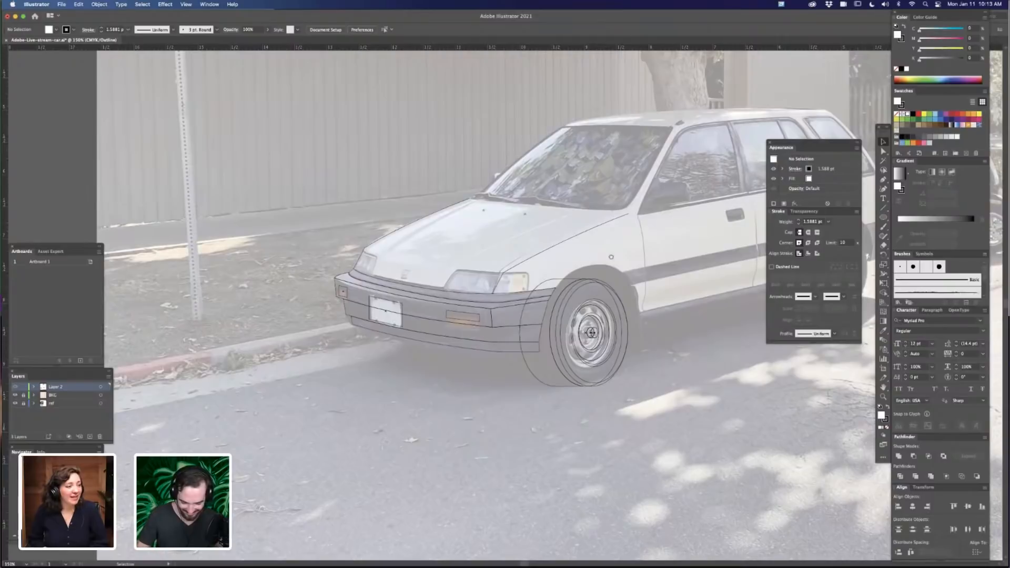
key(super+plus)
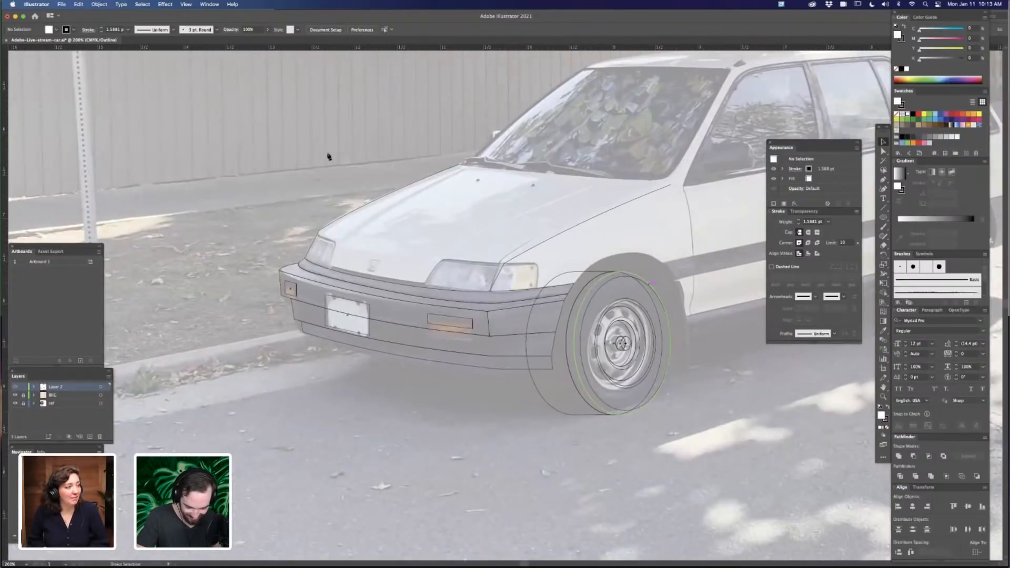
key(super+plus)
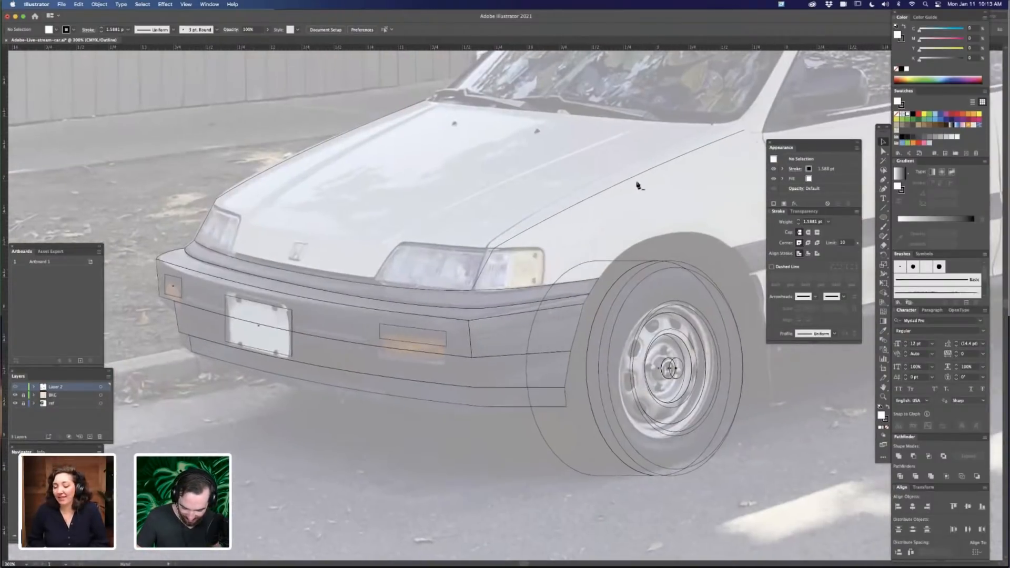
scroll(641, 227, right, 5)
scroll(641, 227, up, 2)
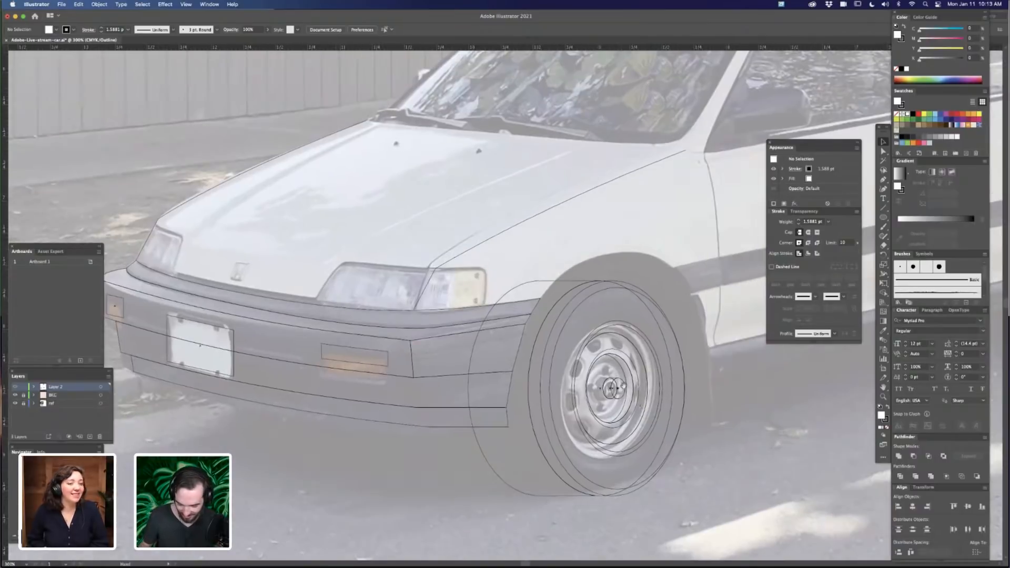
drag(623, 385, 607, 404)
key(a)
key(super+minus)
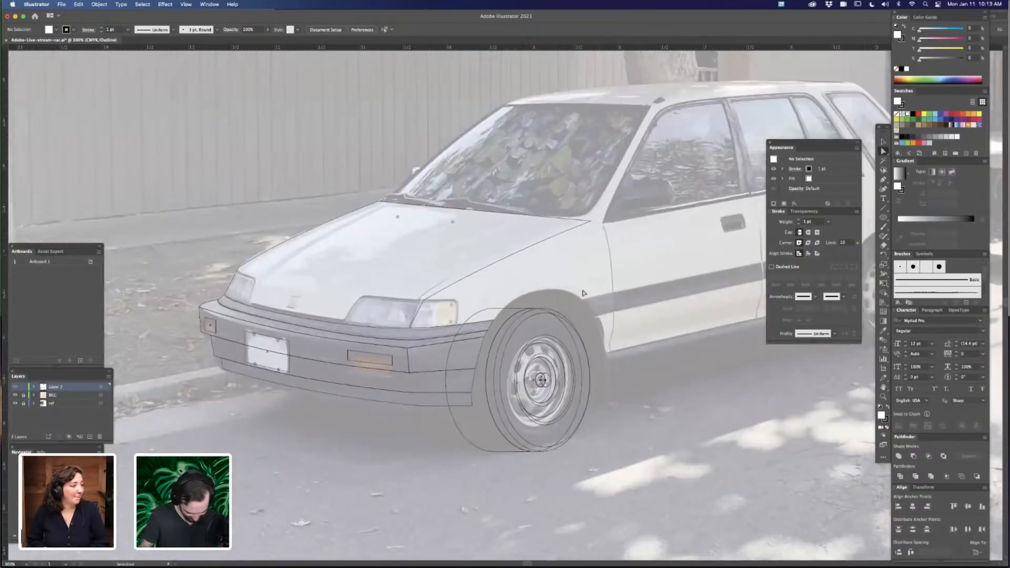
key(super+minus)
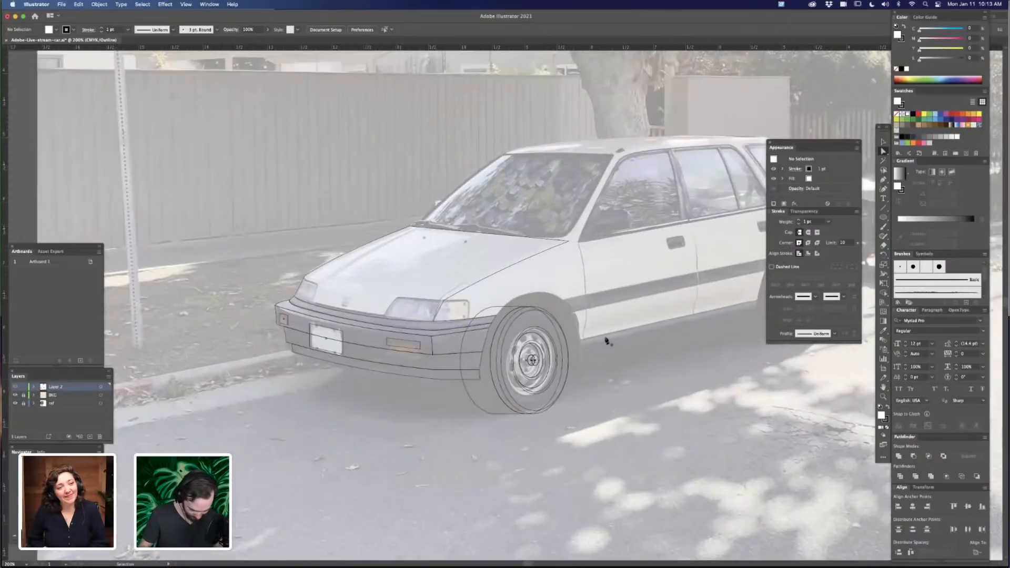
scroll(378, 264, right, 2)
scroll(379, 264, up, 2)
scroll(508, 164, left, 2)
scroll(507, 165, up, 1)
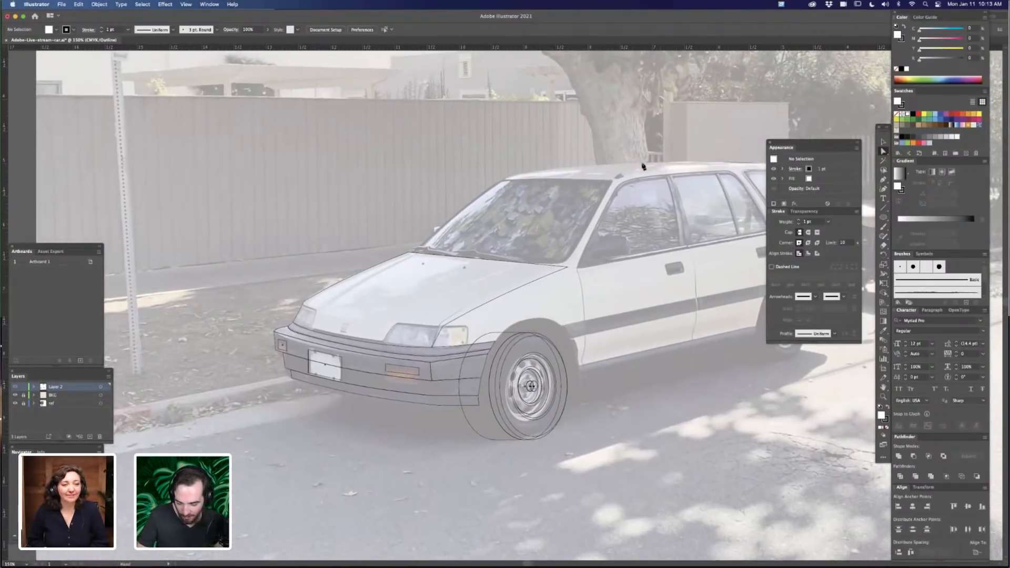
key(super+plus)
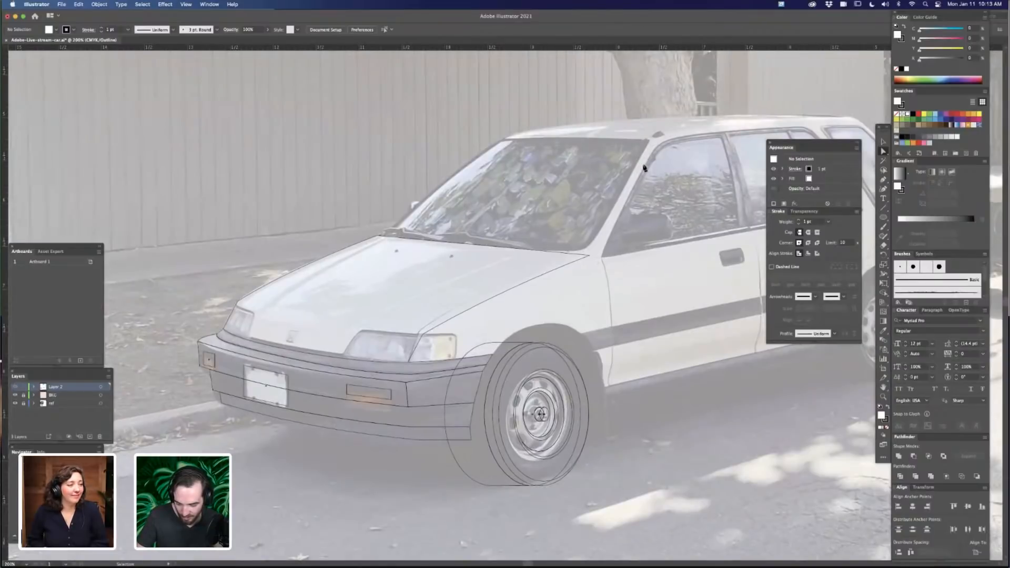
Trace the windshield with the Pen tool as a straight-edged four-cornered outline between the roof edge and the hood
scroll(645, 167, up, 3)
key(p)
click(643, 165)
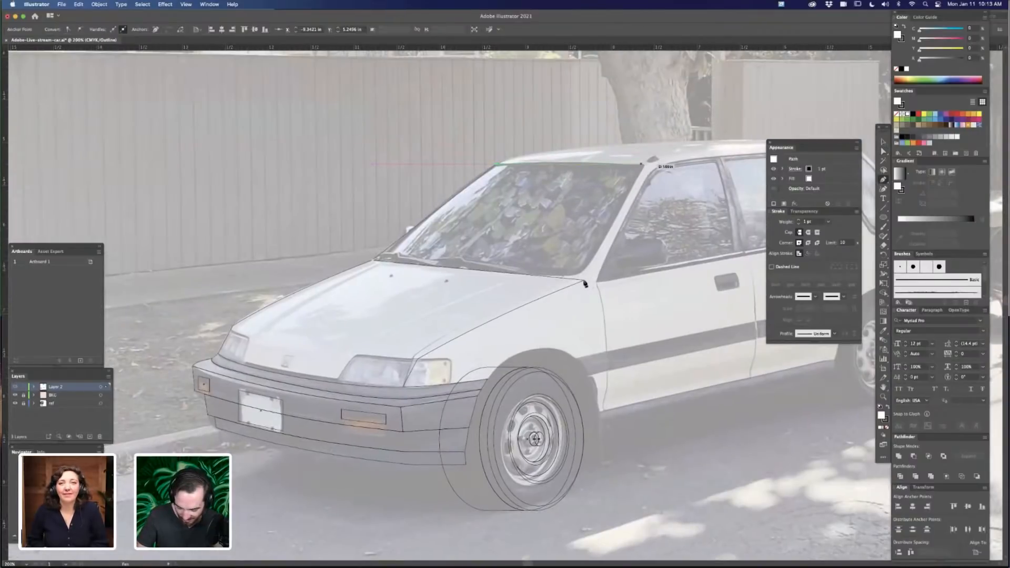
click(586, 284)
click(377, 263)
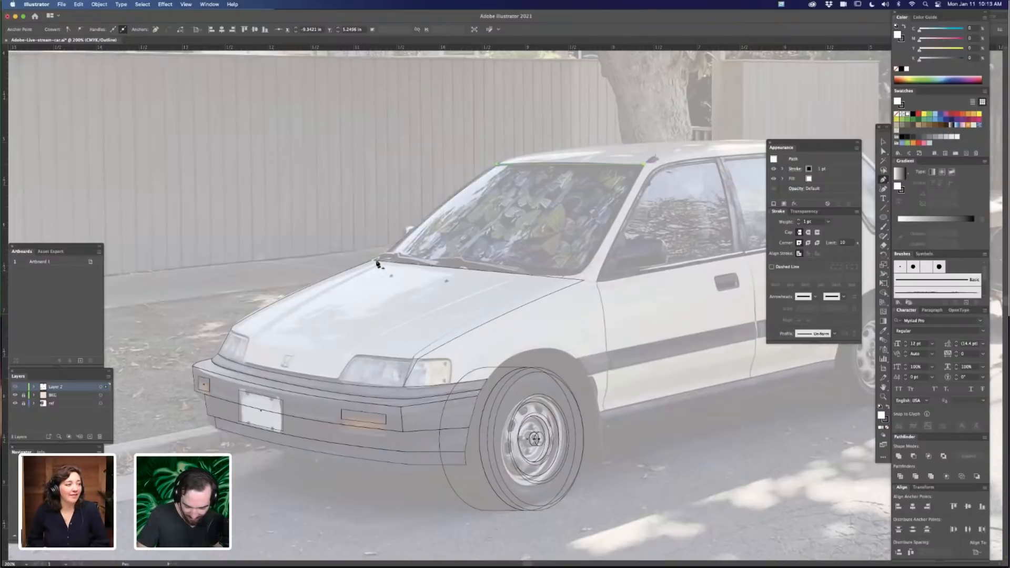
key(a)
click(668, 358)
Examine the windshield outline and the car's roof, side windows and rear in the reference photo
scroll(599, 373, right, 2)
scroll(430, 108, right, 5)
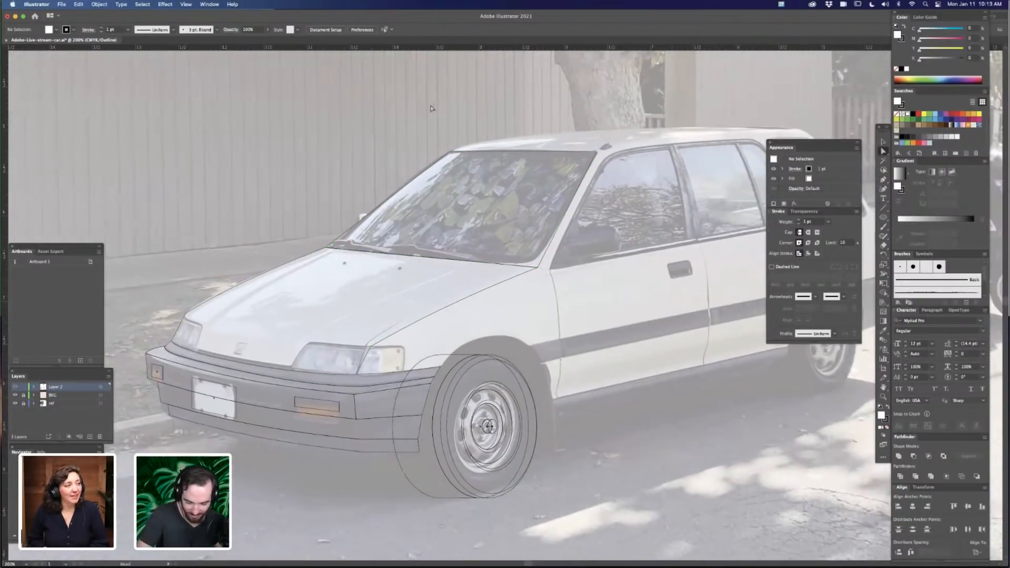
scroll(430, 109, right, 6)
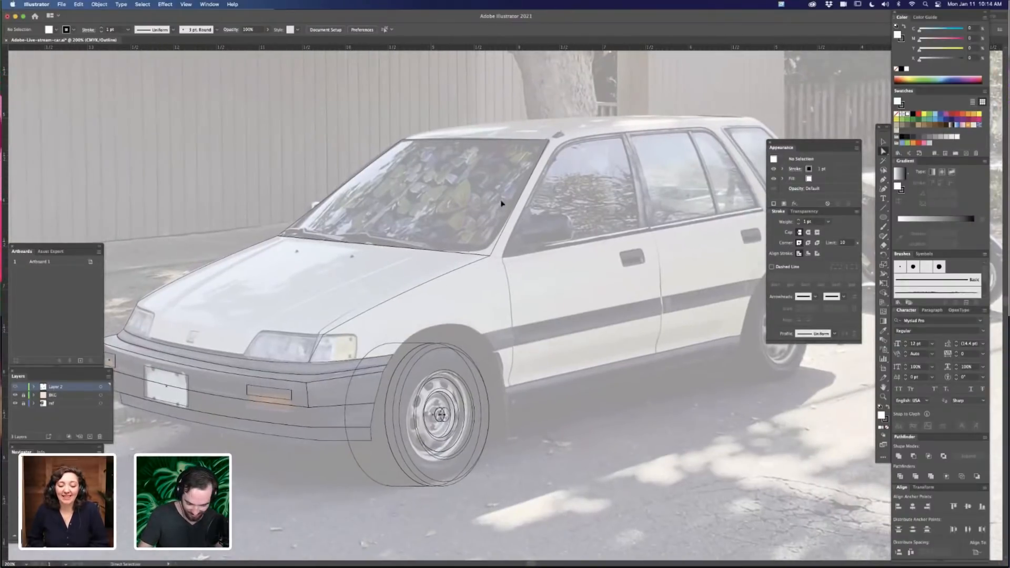
key(v)
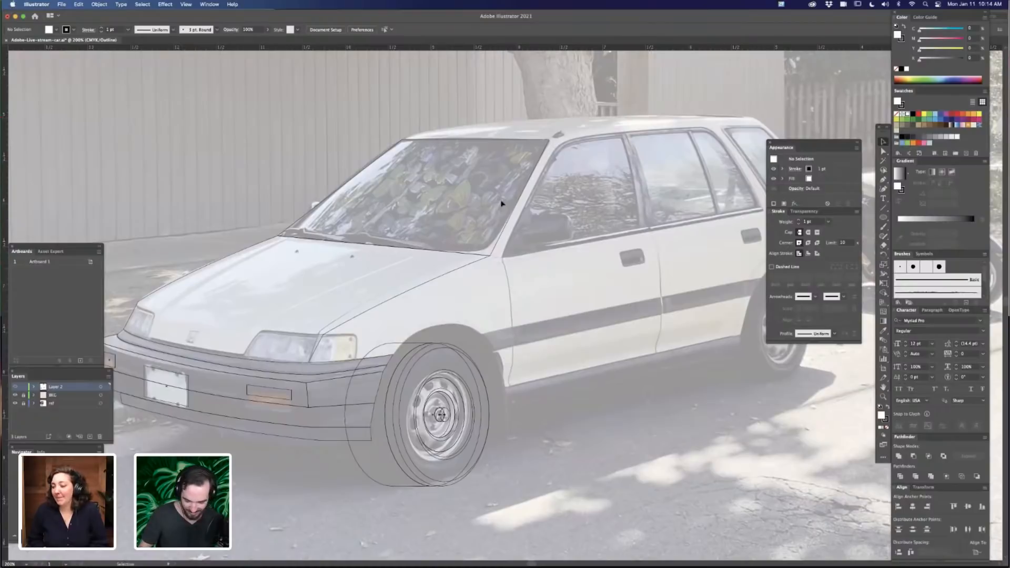
click(501, 203)
click(600, 211)
scroll(602, 318, up, 1)
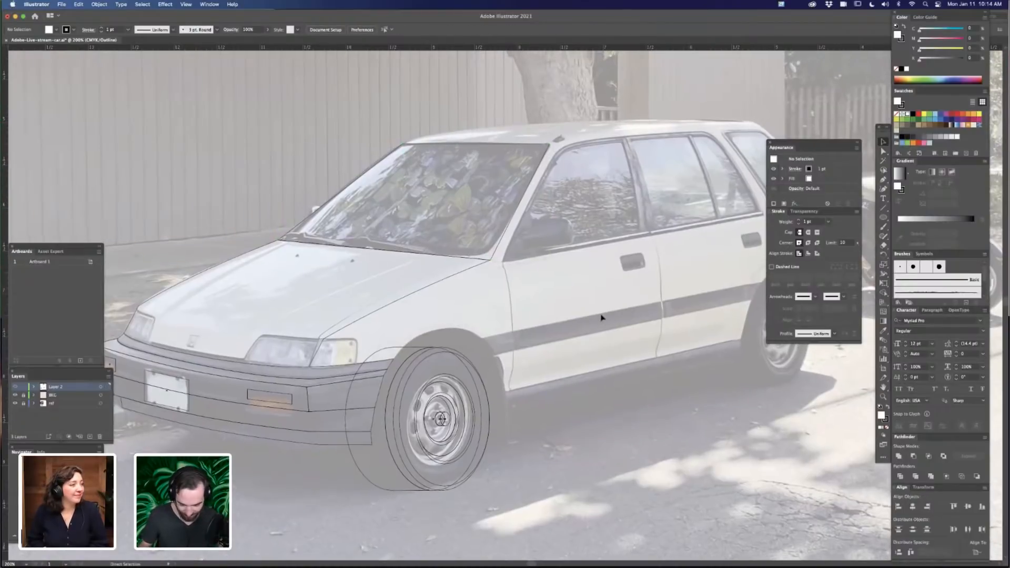
key(super+minus)
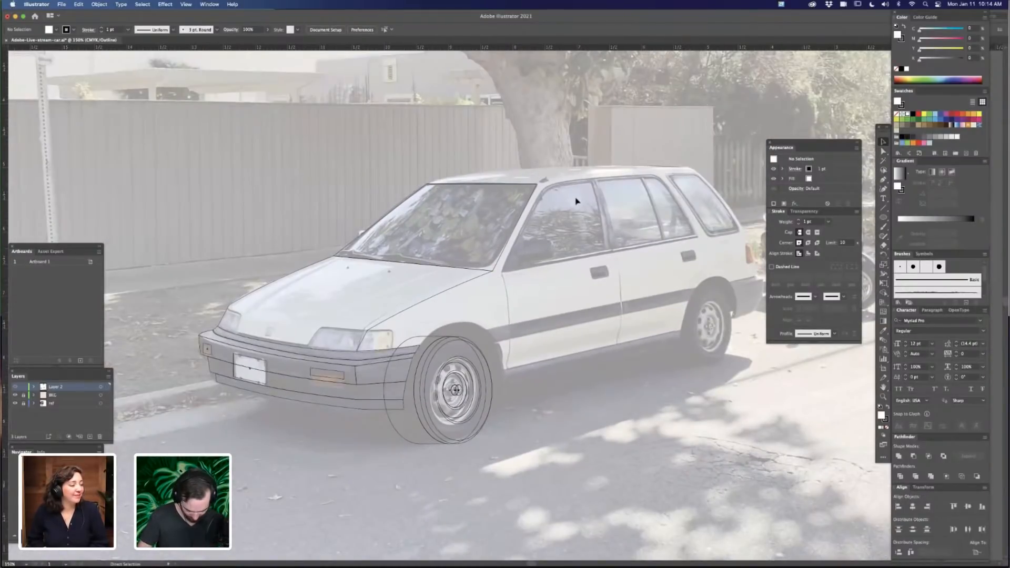
key(super+minus)
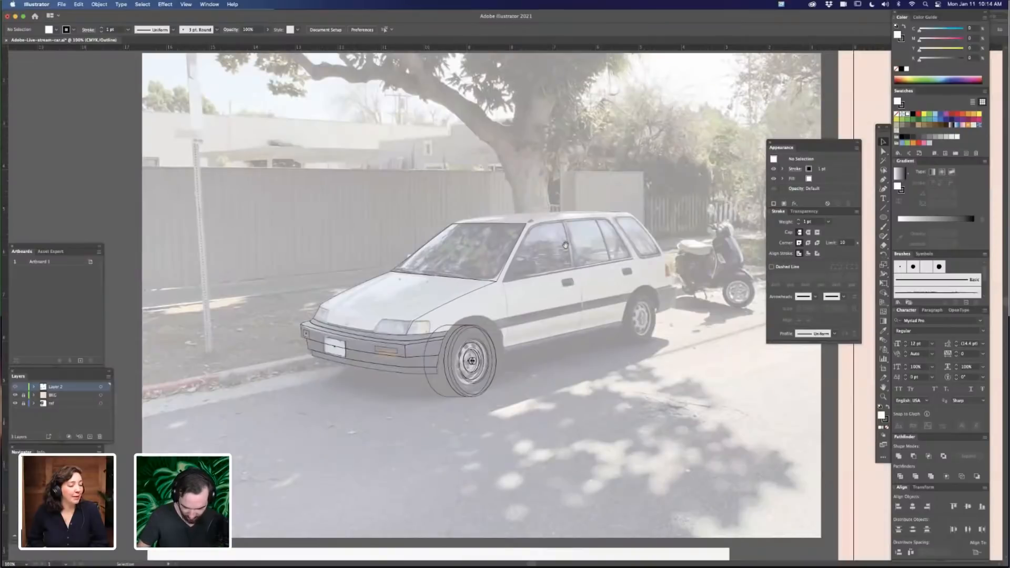
key(super+plus)
scroll(415, 205, up, 2)
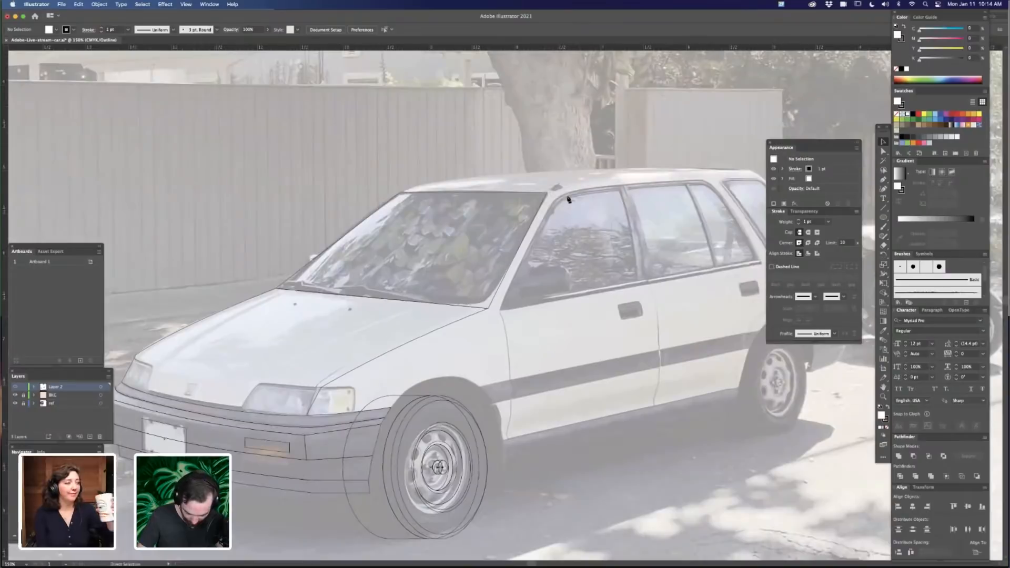
Trace the front strip of the roof above the windshield as a four-point path with the Pen tool
key(super+plus)
scroll(566, 199, up, 2)
key(p)
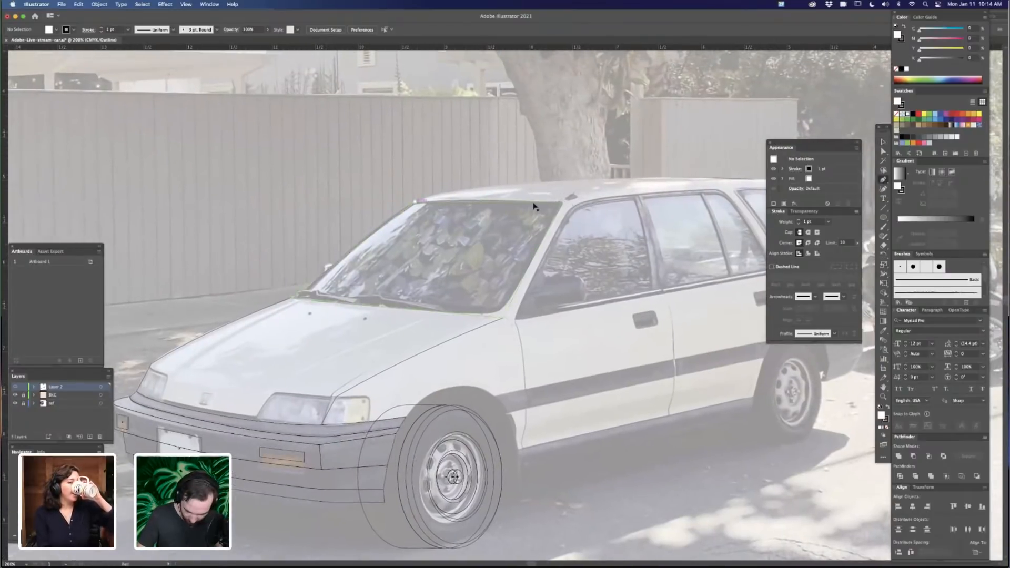
click(566, 201)
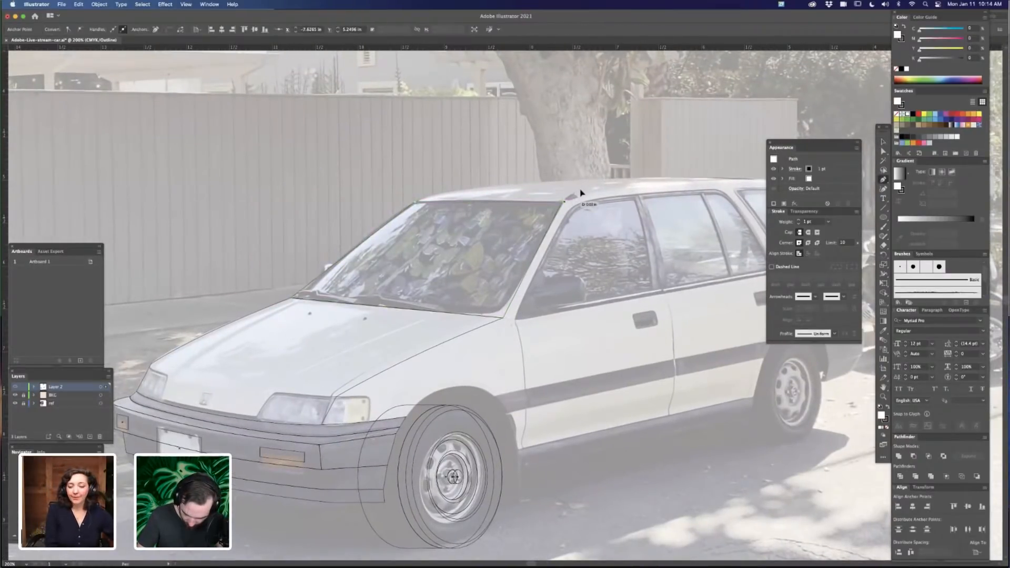
key(super+z)
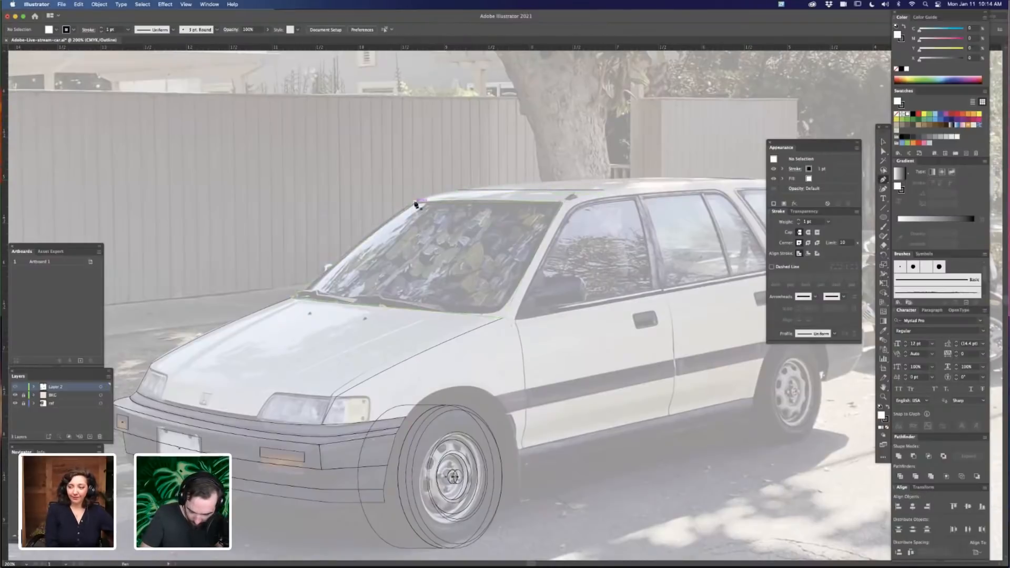
click(415, 202)
click(457, 190)
click(604, 190)
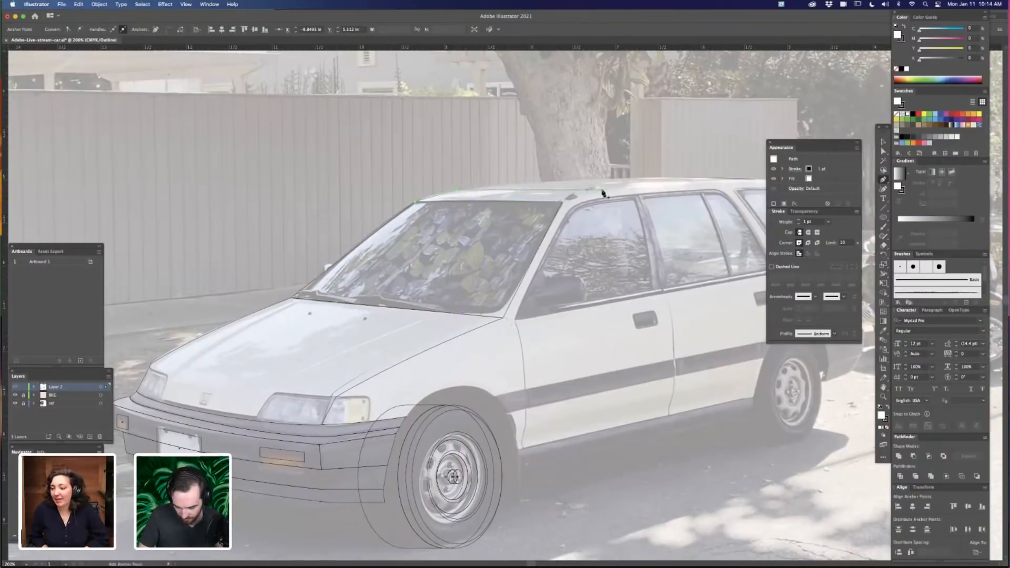
click(564, 205)
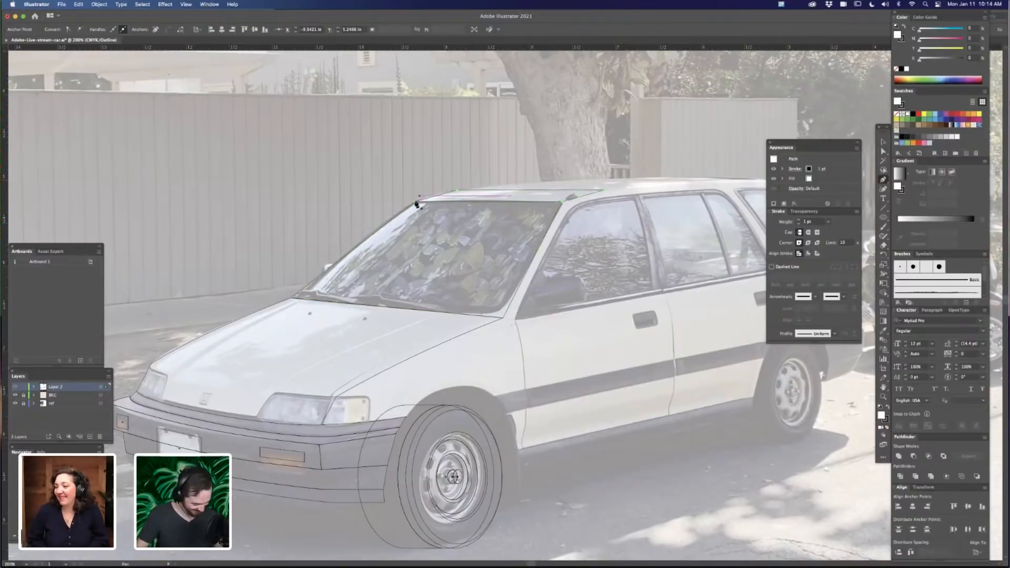
key(a)
click(634, 156)
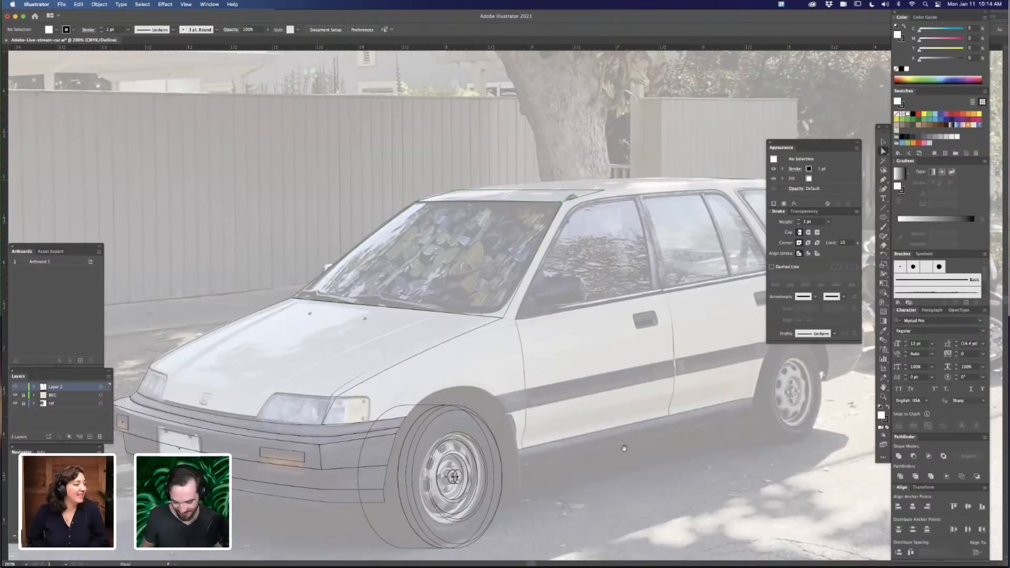
Shift the two upper anchor points of the roof strip slightly left and up to match the photographed roofline
click(463, 192)
click(605, 192)
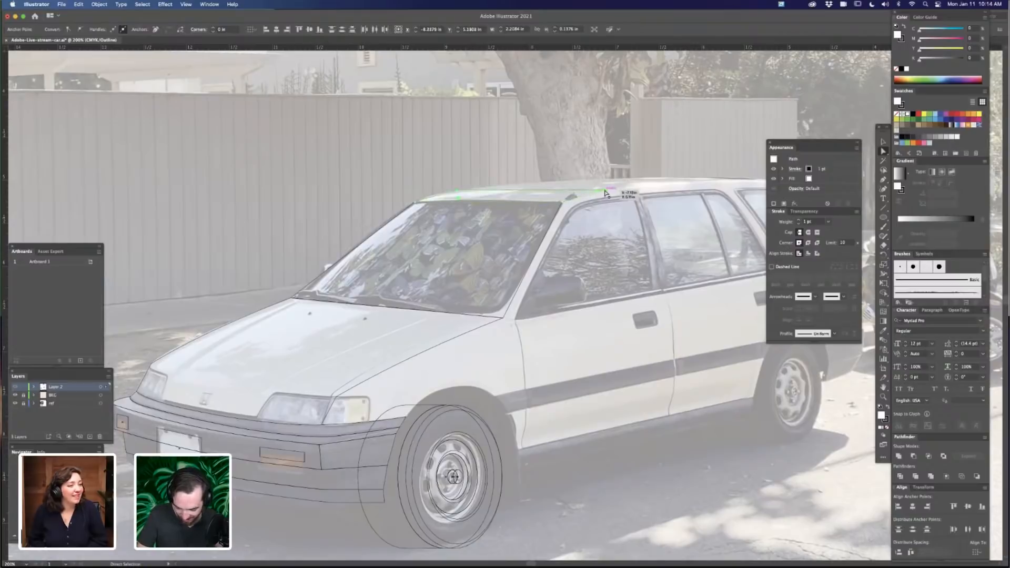
drag(605, 193, 595, 188)
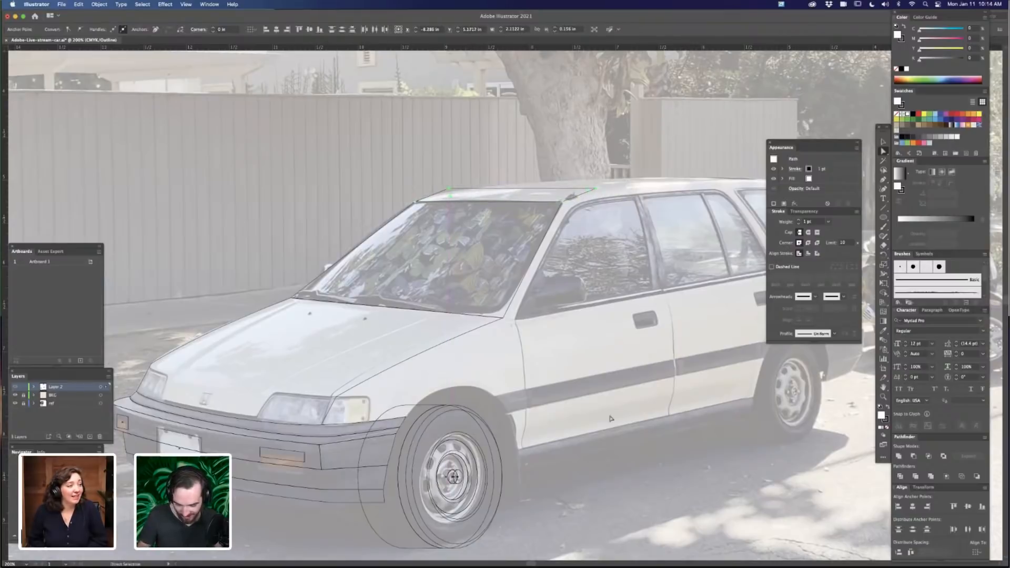
Extend the traced roof shape backwards to the rear edge of the photographed roof and deselect it
scroll(611, 418, right, 5)
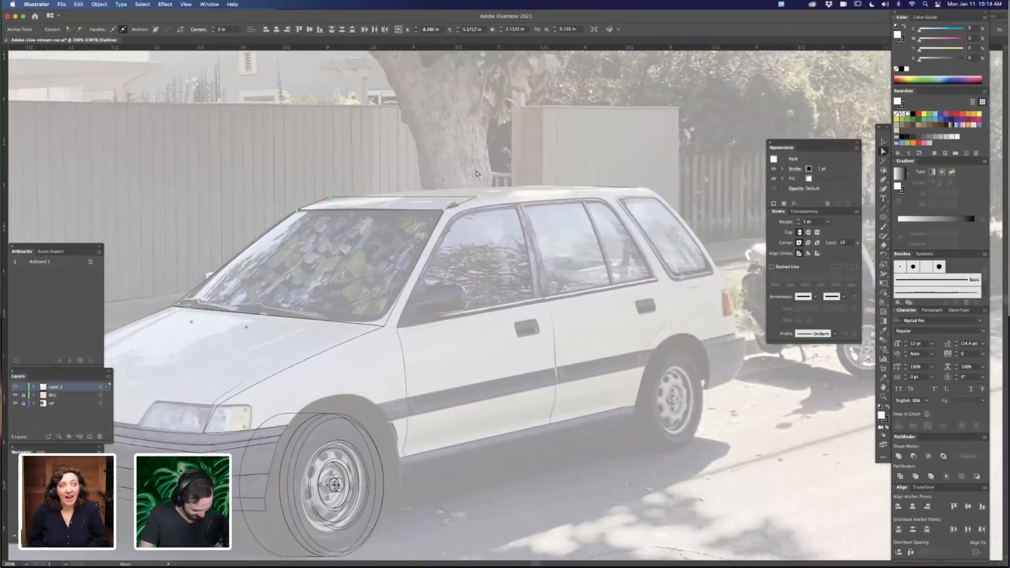
scroll(468, 190, right, 2)
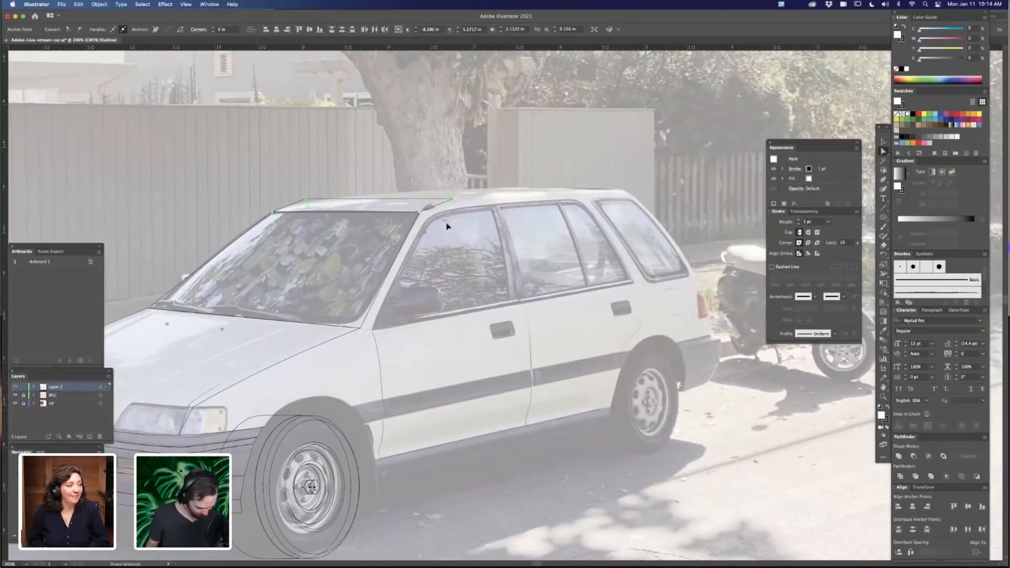
key(v)
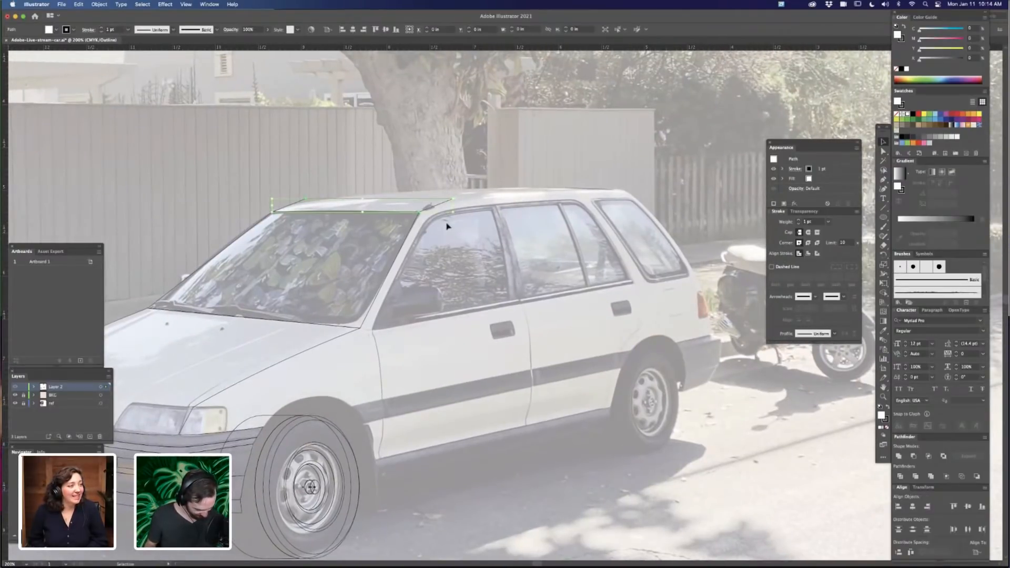
click(271, 216)
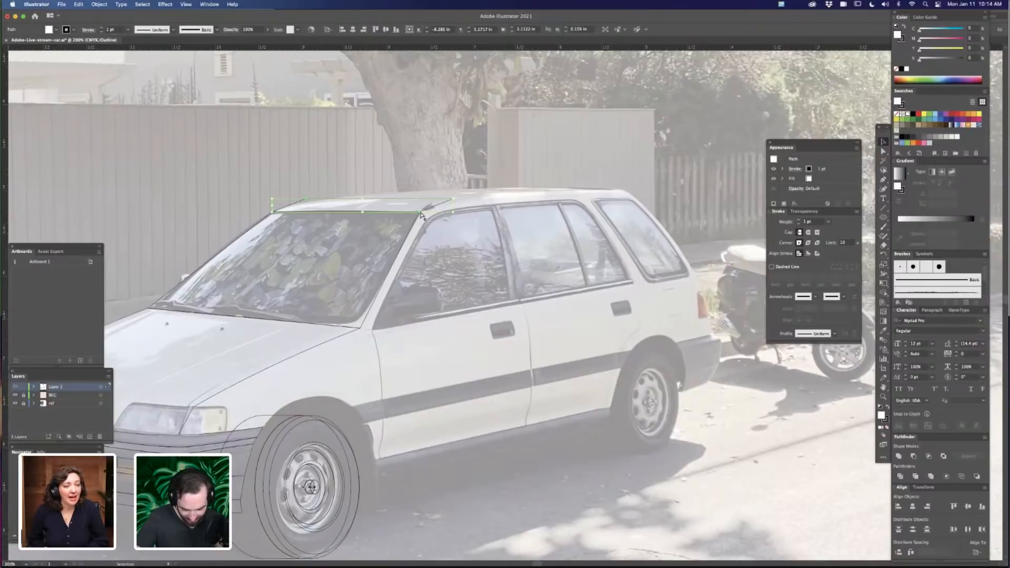
key(a)
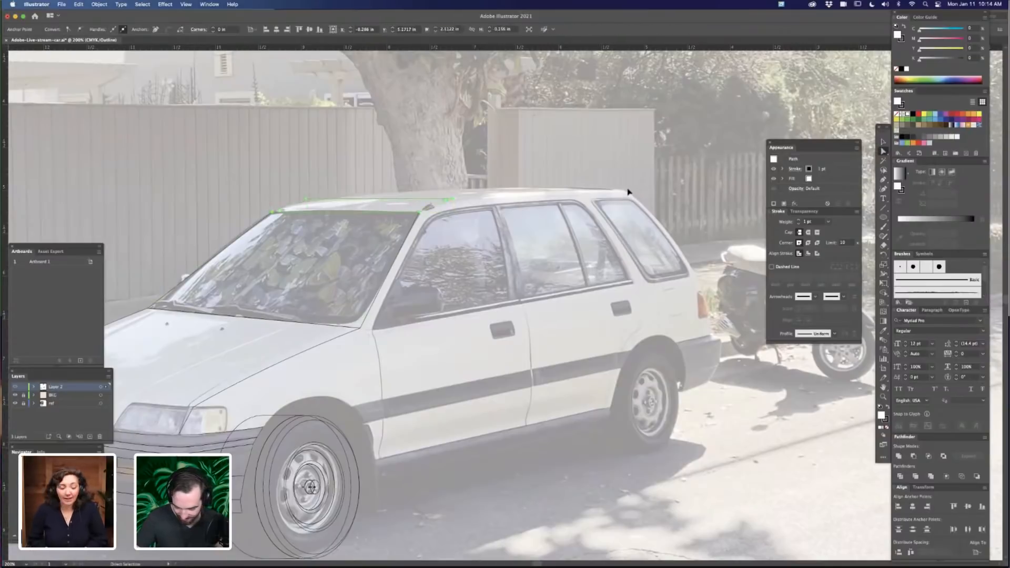
drag(622, 192, 623, 192)
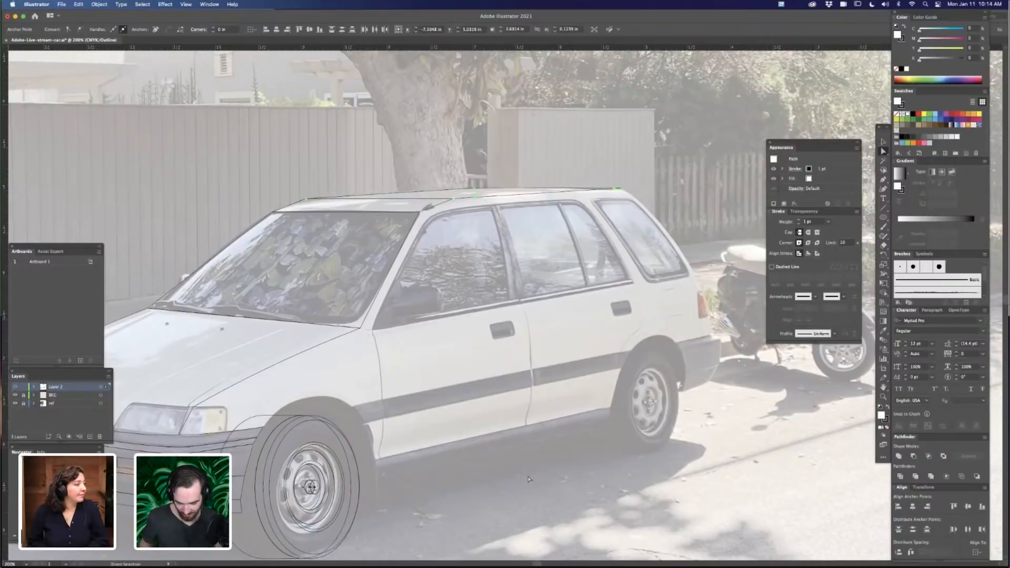
click(528, 479)
drag(578, 413, 583, 408)
drag(426, 423, 444, 411)
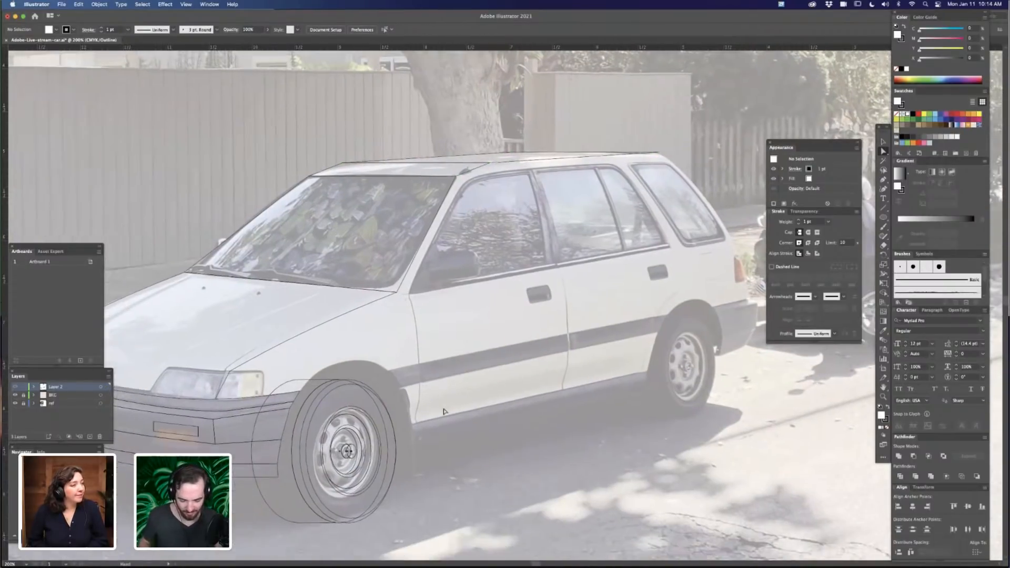
scroll(547, 130, down, 2)
scroll(547, 130, left, 3)
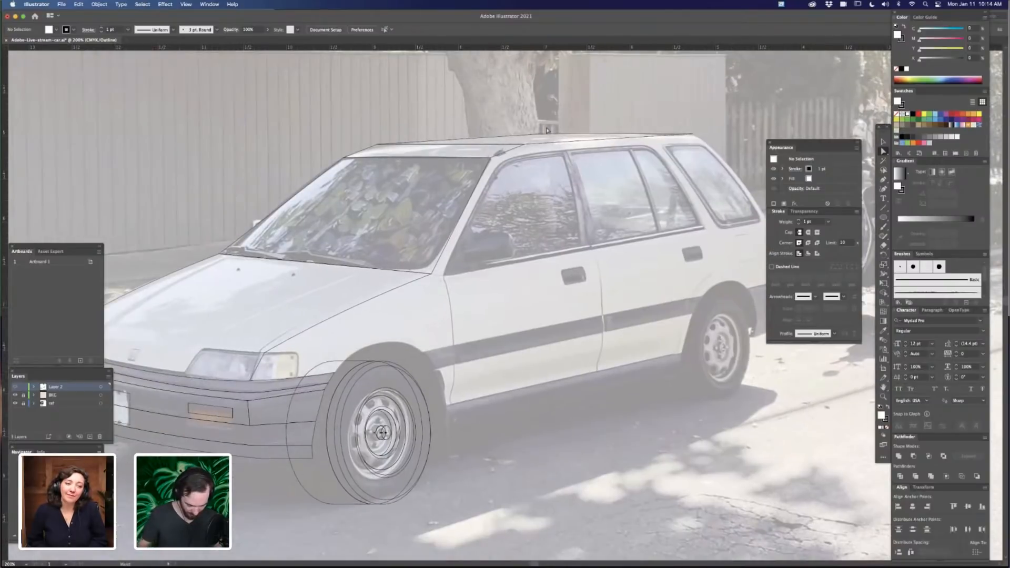
Trace the car's rear edge from the back of the roof down past the taillight with the Pen tool and deselect it
scroll(547, 130, down, 1)
scroll(547, 130, left, 2)
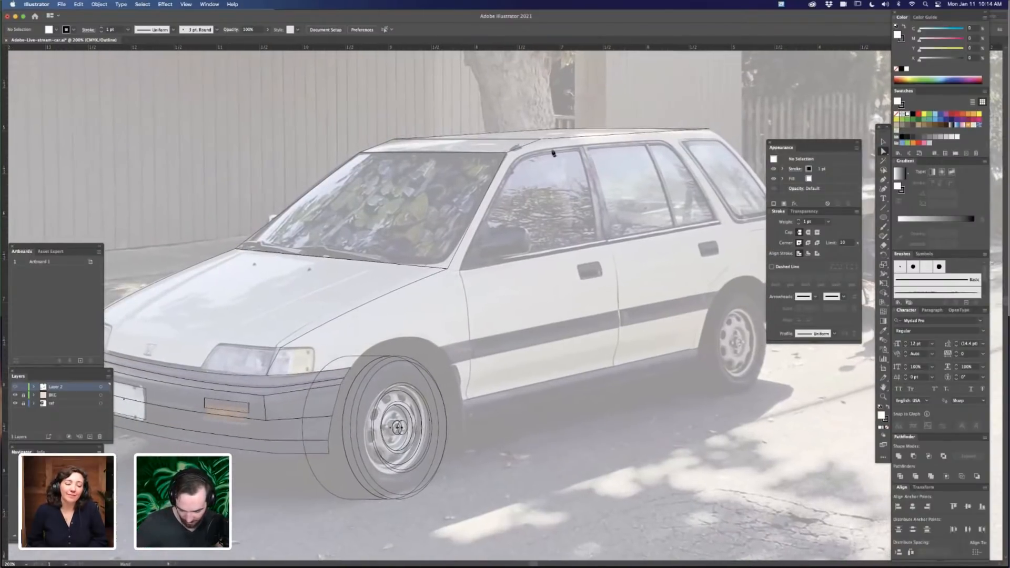
scroll(605, 242, right, 5)
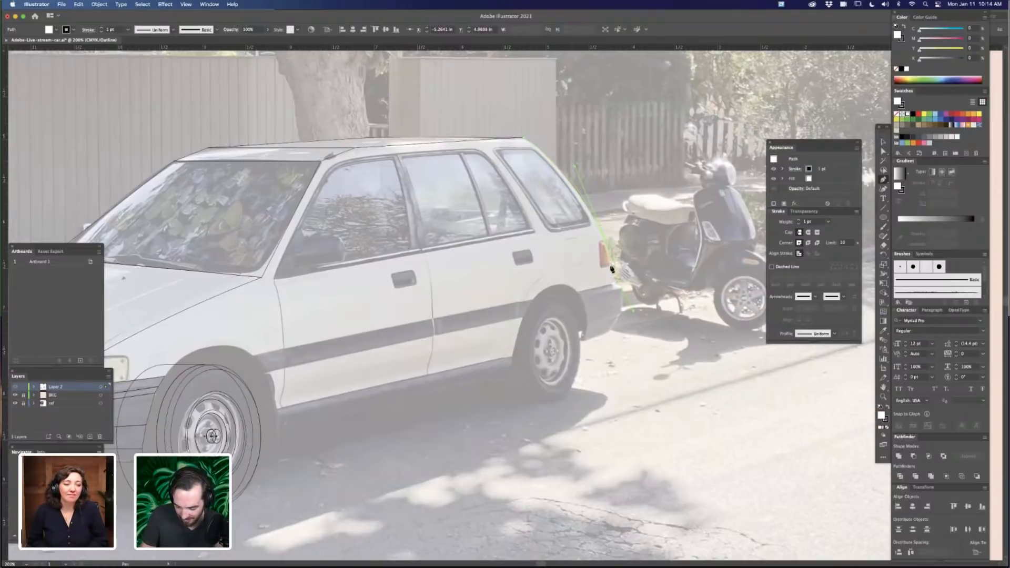
drag(612, 268, 622, 289)
key(a)
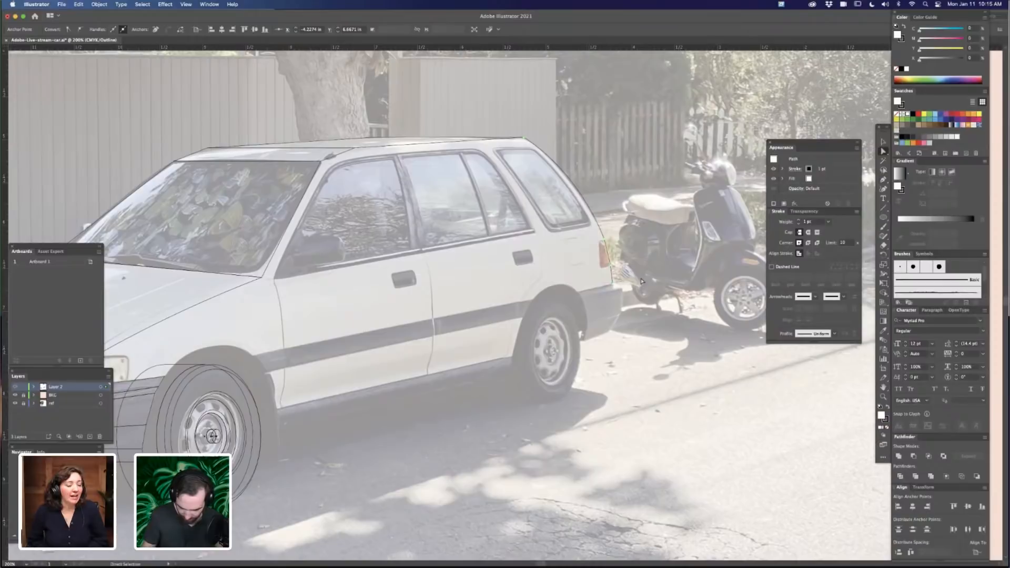
key(super+shift+a)
Switch the artwork from outline to preview mode with the traced front of the car in view
space+drag(528, 406, 578, 397)
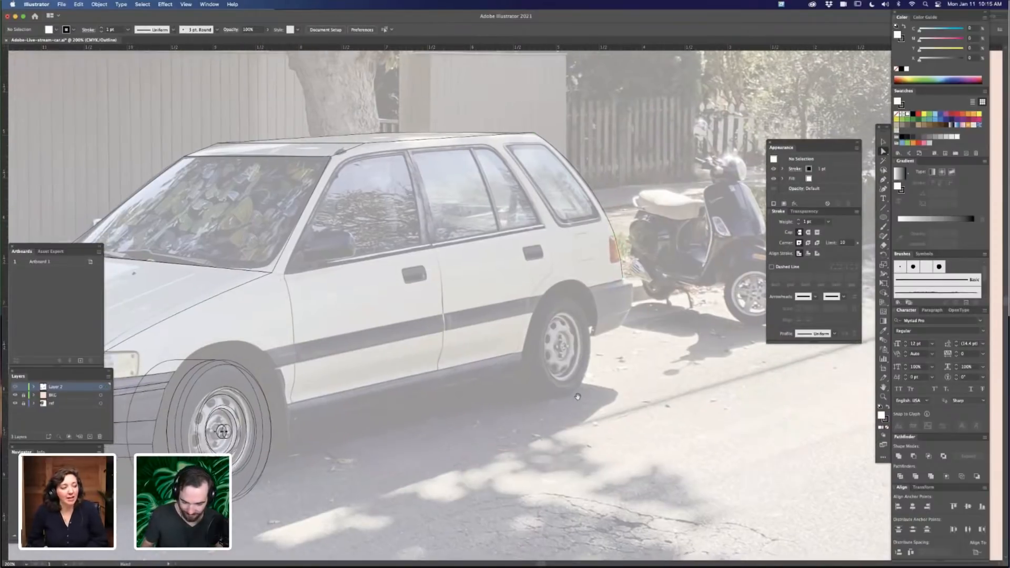
drag(502, 363, 532, 351)
scroll(532, 352, left, 5)
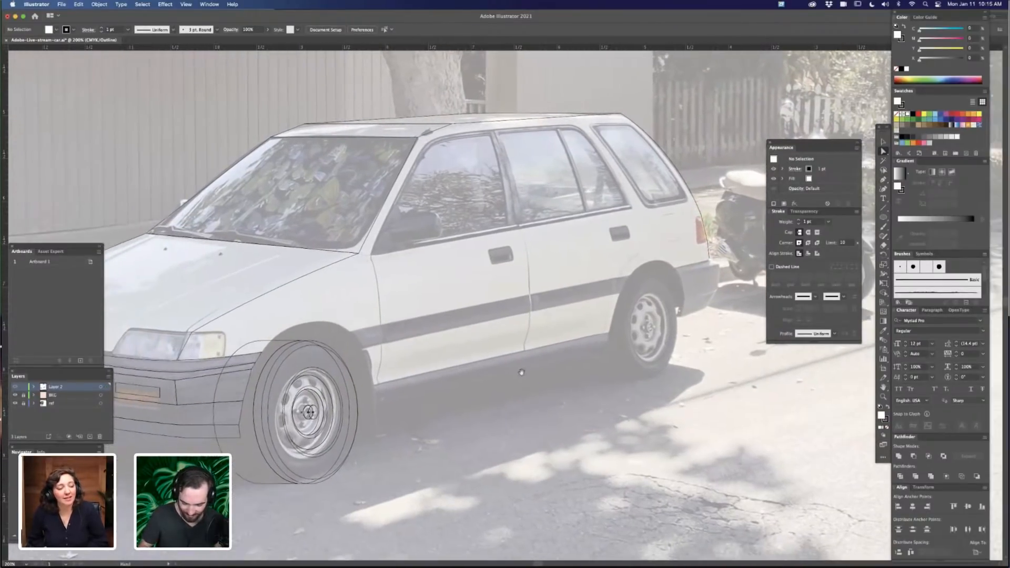
scroll(517, 389, left, 3)
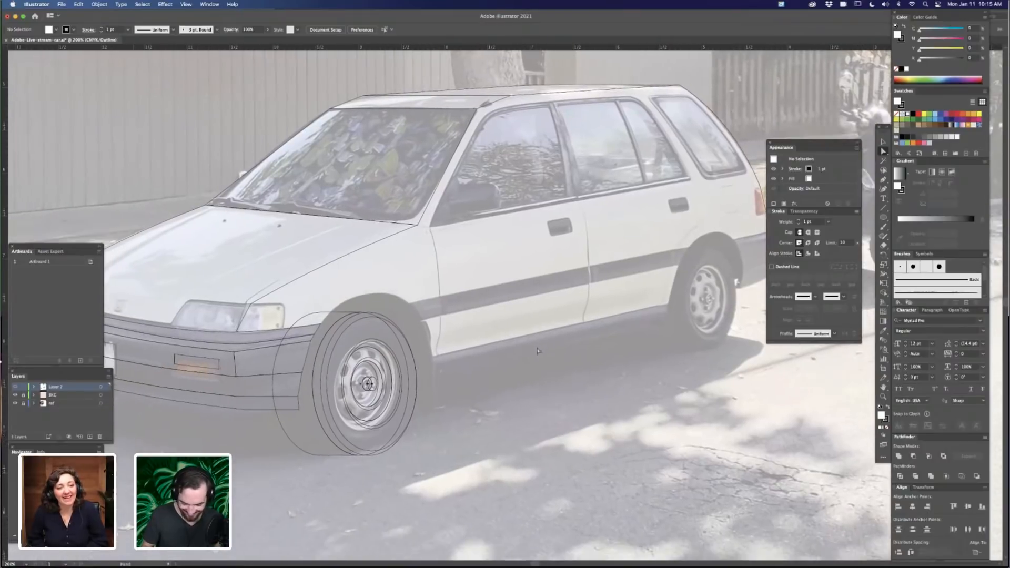
key(super+minus)
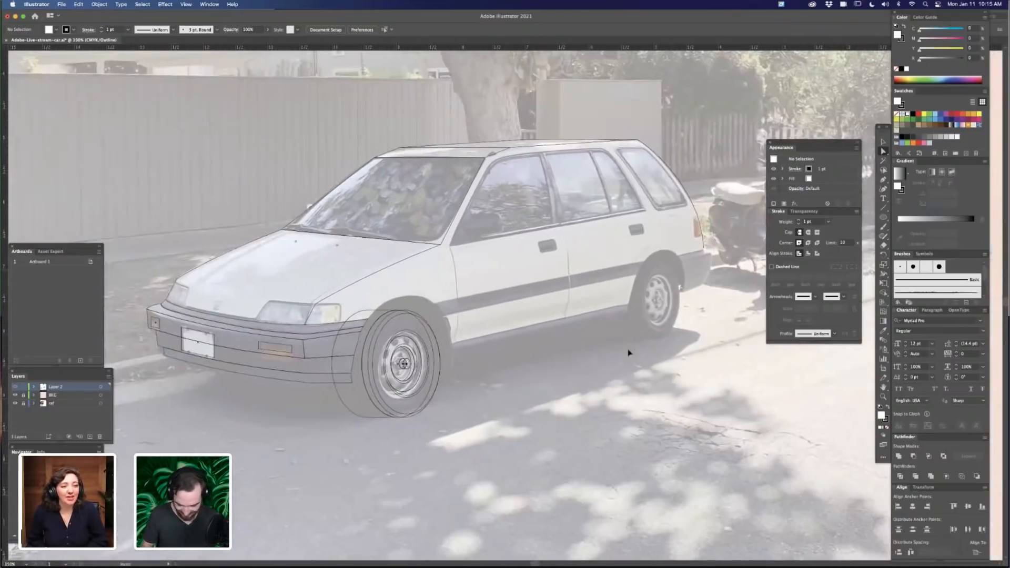
scroll(629, 354, left, 5)
scroll(717, 474, left, 5)
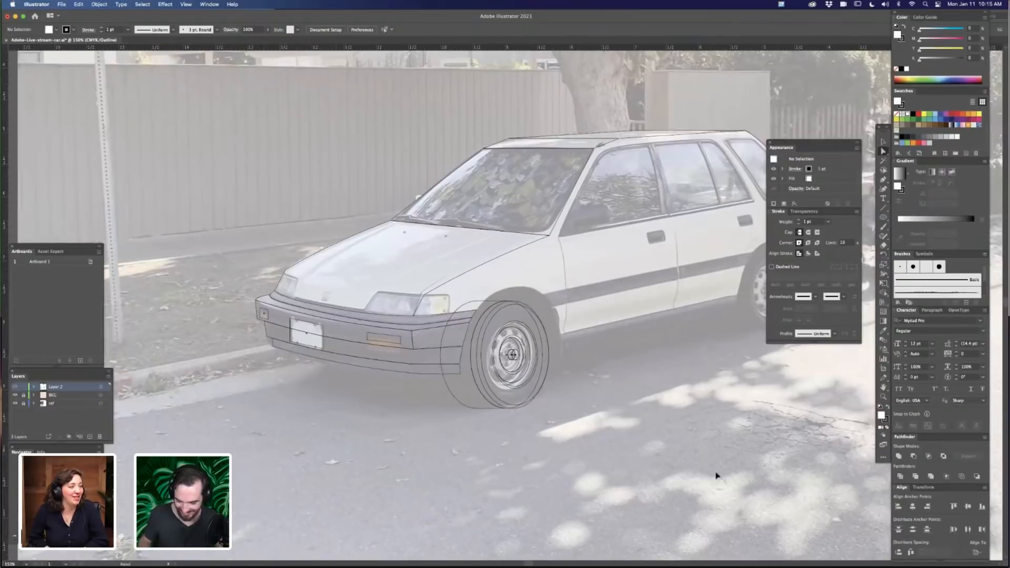
key(super+y)
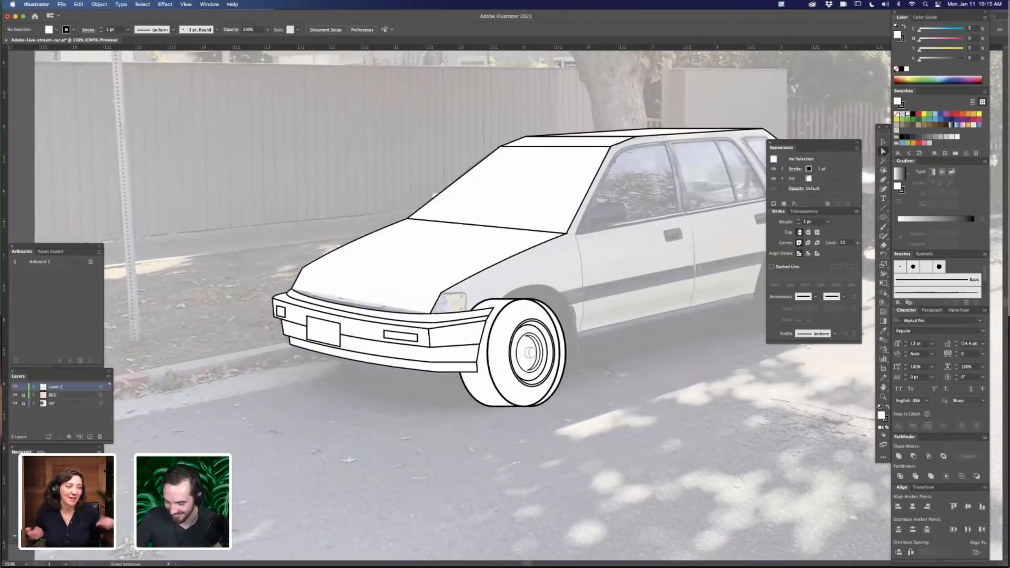
Select all the traced car shapes and remove their strokes, keeping the white fills
key(v)
key(super+a)
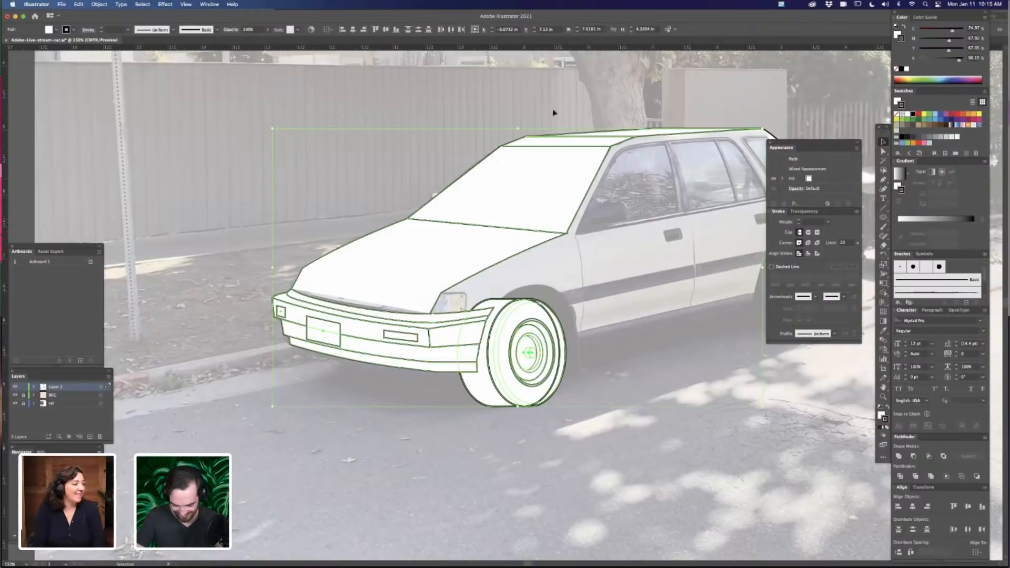
key(slash)
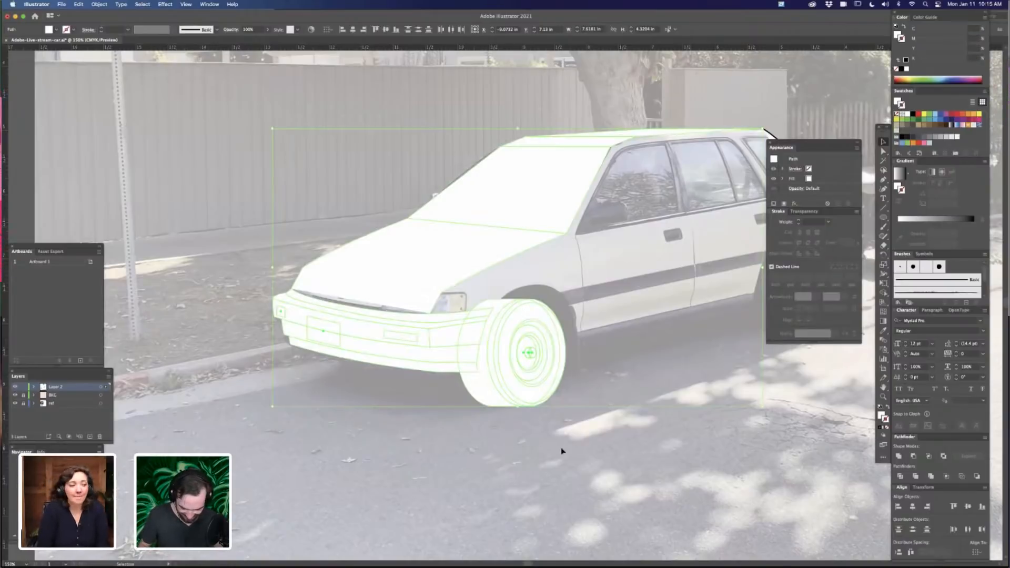
key(a)
click(401, 297)
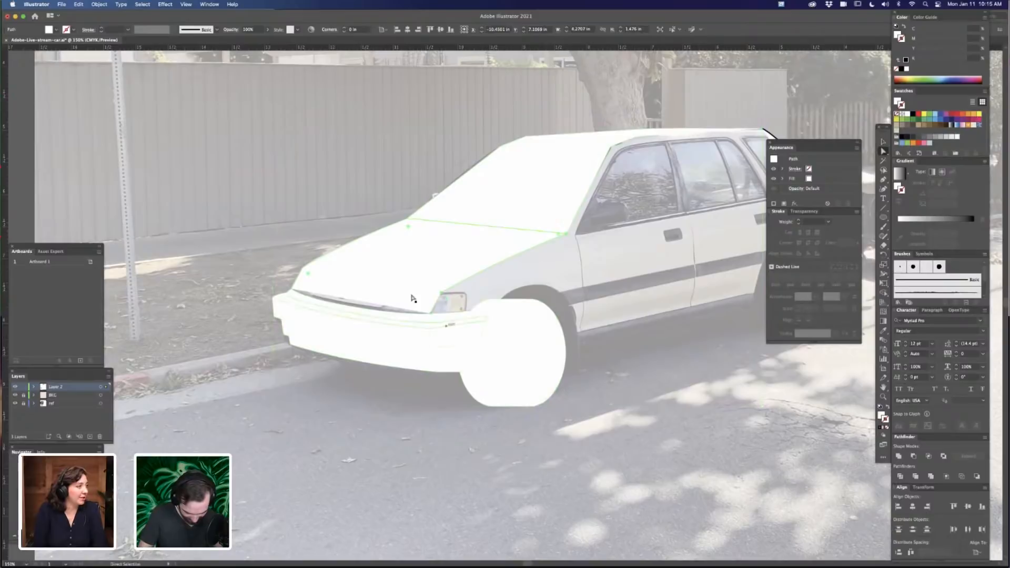
key(v)
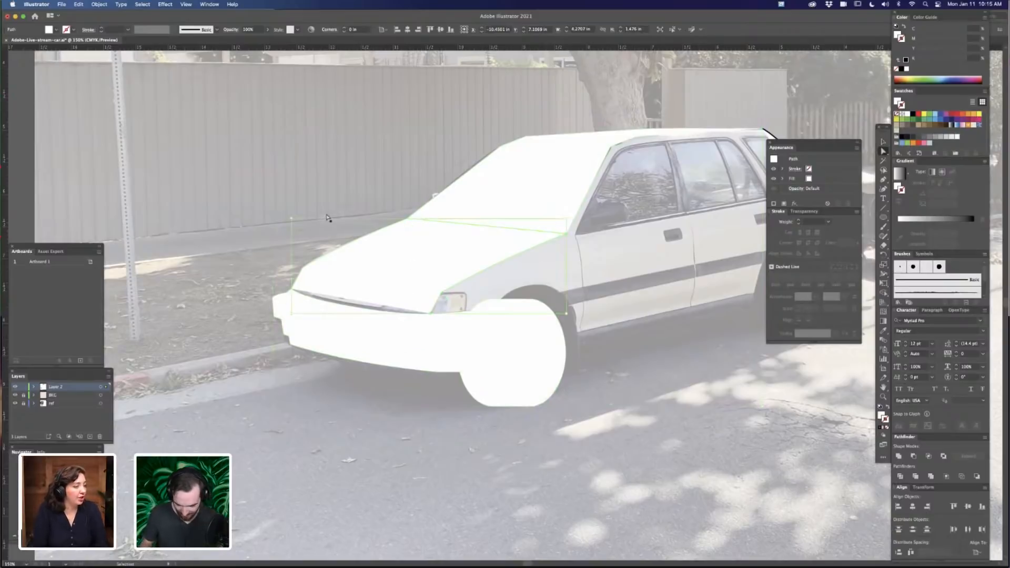
scroll(543, 435, up, 3)
scroll(544, 435, down, 3)
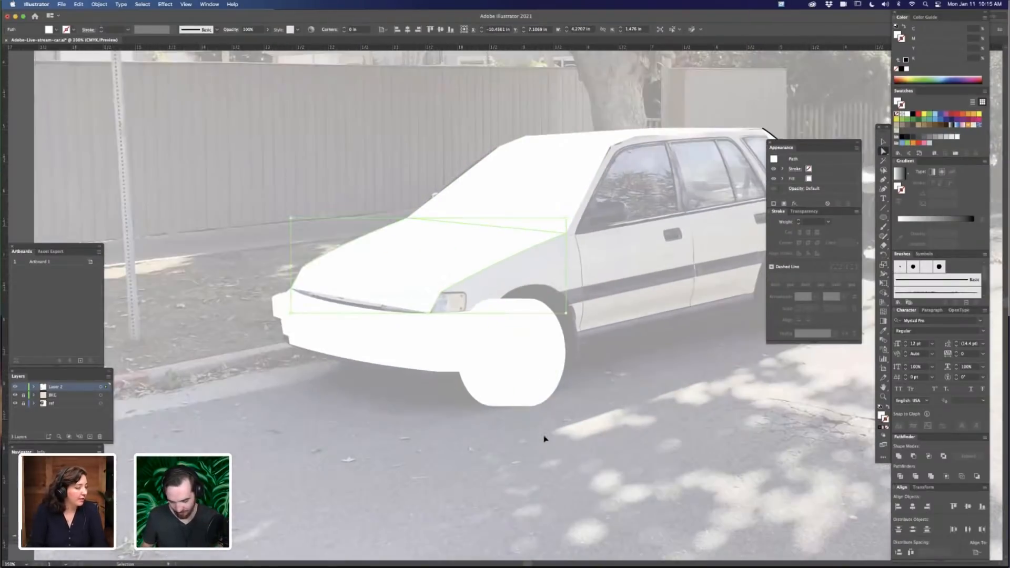
Remove the stroke from the traced line along the car's rear edge and deselect it
scroll(544, 438, down, 2)
key(super+minus)
click(638, 260)
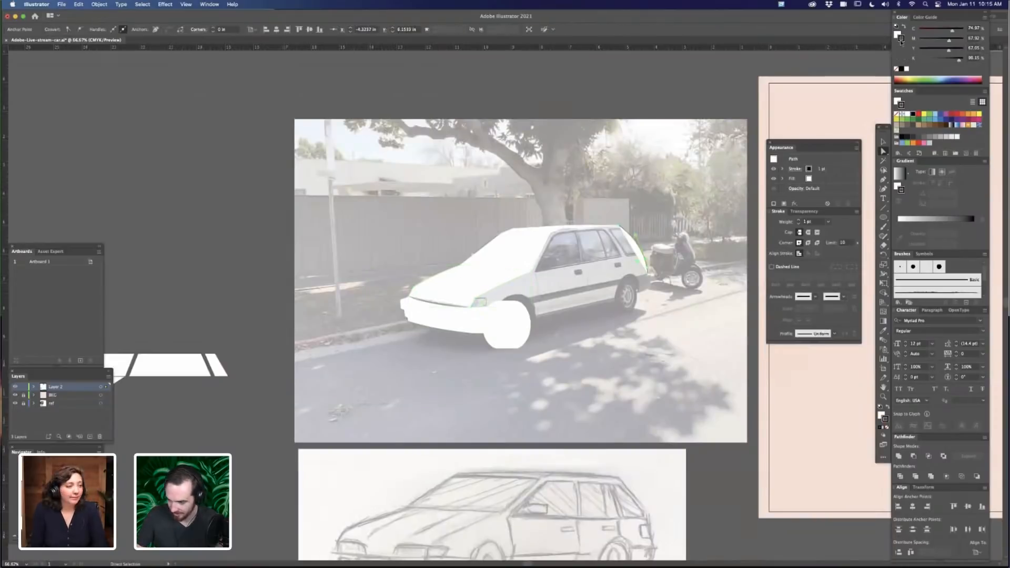
click(895, 69)
click(608, 385)
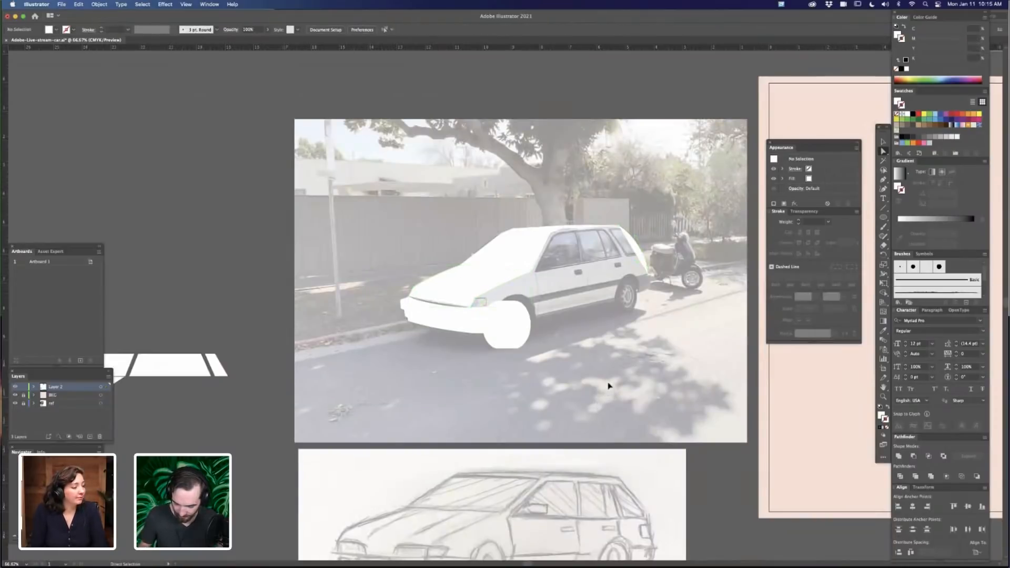
Try to merge the gap between the hood and the bumper's top strip into the hood with the Shape Builder tool
key(super+equal)
key(super+equal)
key(super+equal)
scroll(502, 284, left, 4)
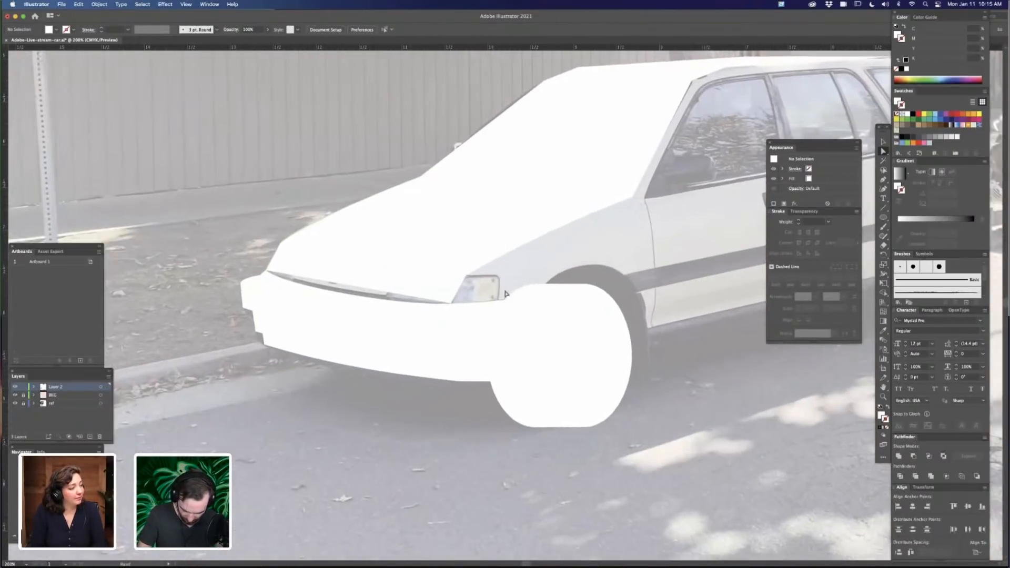
click(509, 300)
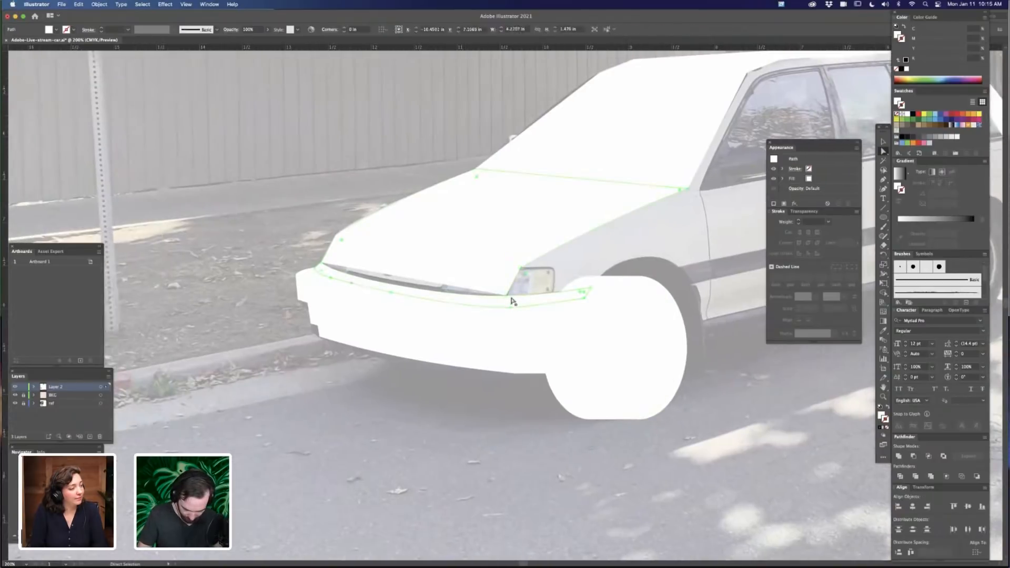
shift+click(510, 304)
key(shift+m)
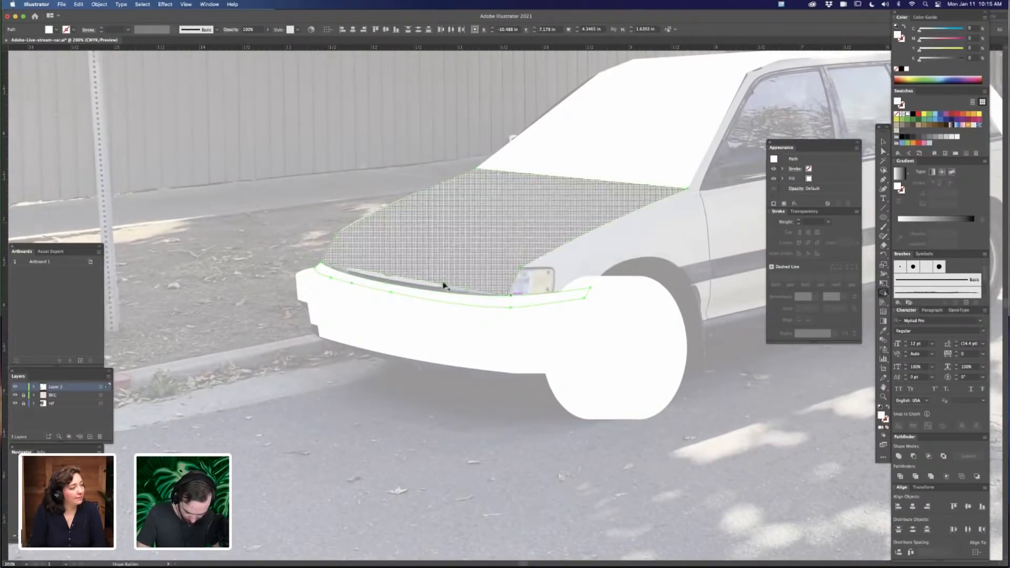
Move the hood's lower corner anchor beside the headlight onto the top edge of the bumper strip
key(z)
drag(487, 289, 572, 320)
key(a)
key(super+shift+a)
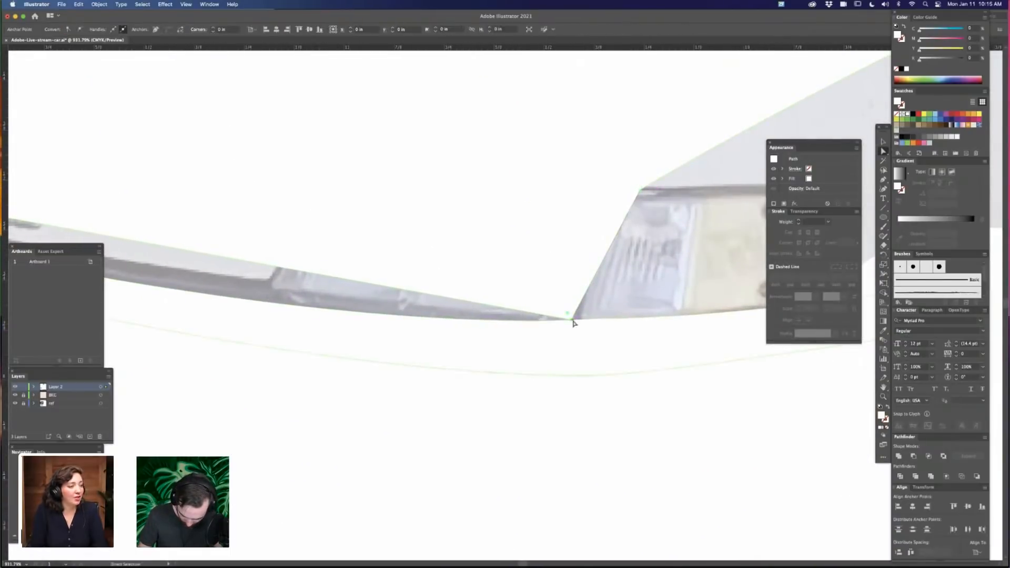
key(super+minus)
key(super+minus)
key(super+minus)
key(super+minus)
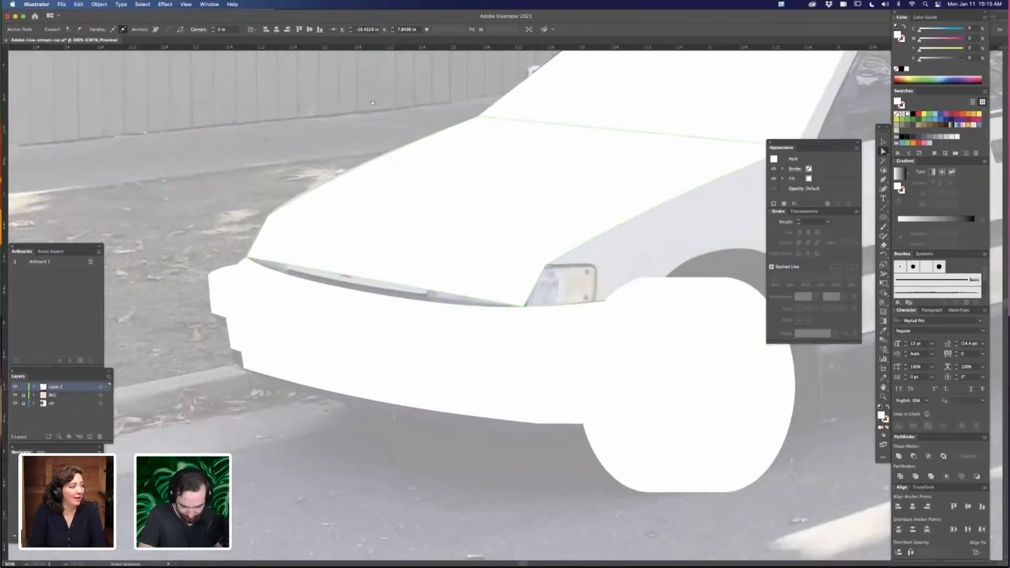
Select the hood and the bumper's top strip and merge the gap between them into the hood with the Shape Builder tool
drag(265, 254, 320, 225)
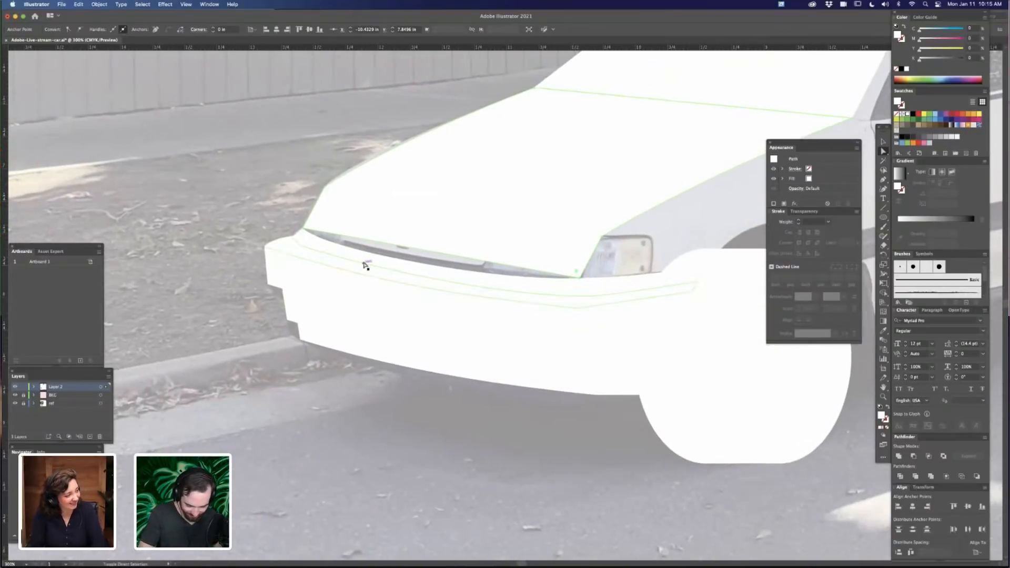
shift+click(367, 262)
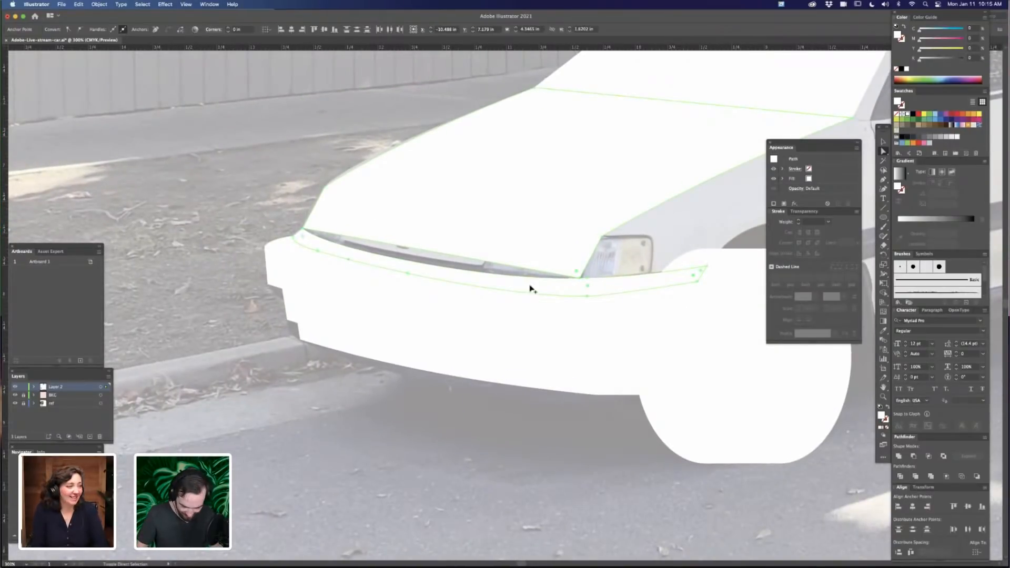
key(shift+m)
drag(542, 255, 545, 251)
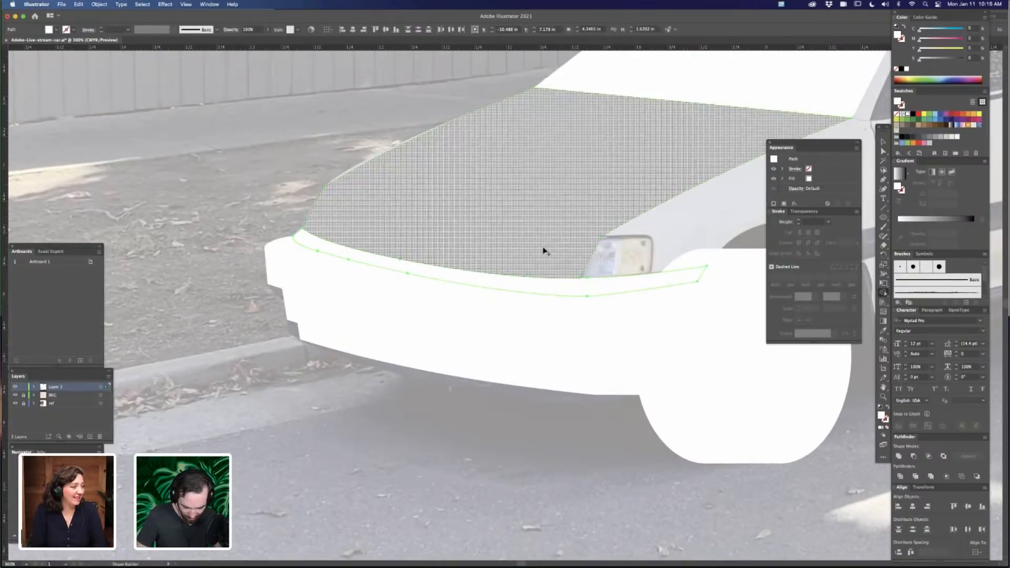
click(544, 251)
key(a)
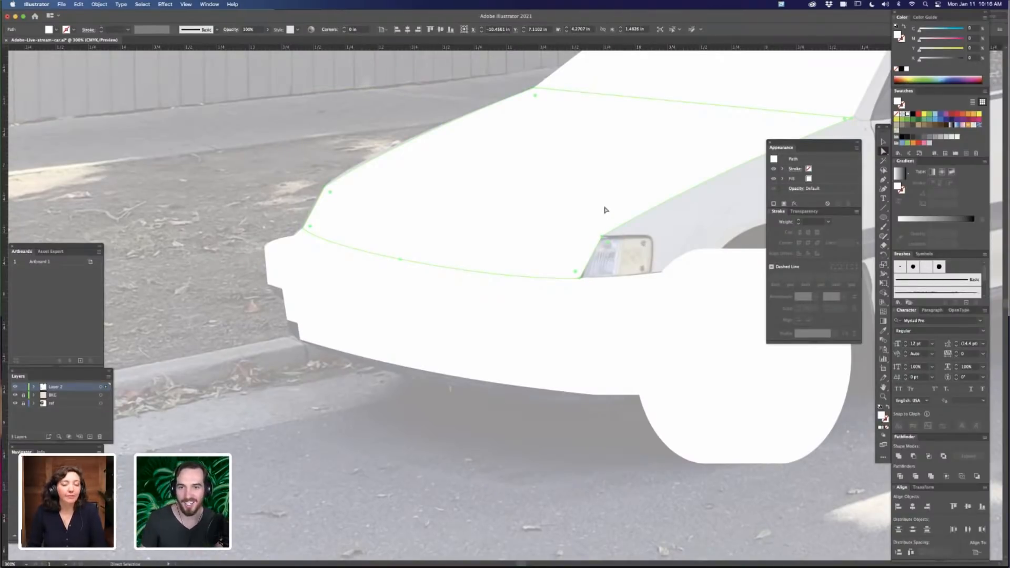
Undo and redo the hood merge to compare the shape before and after, and leave the merged hood deselected
click(631, 245)
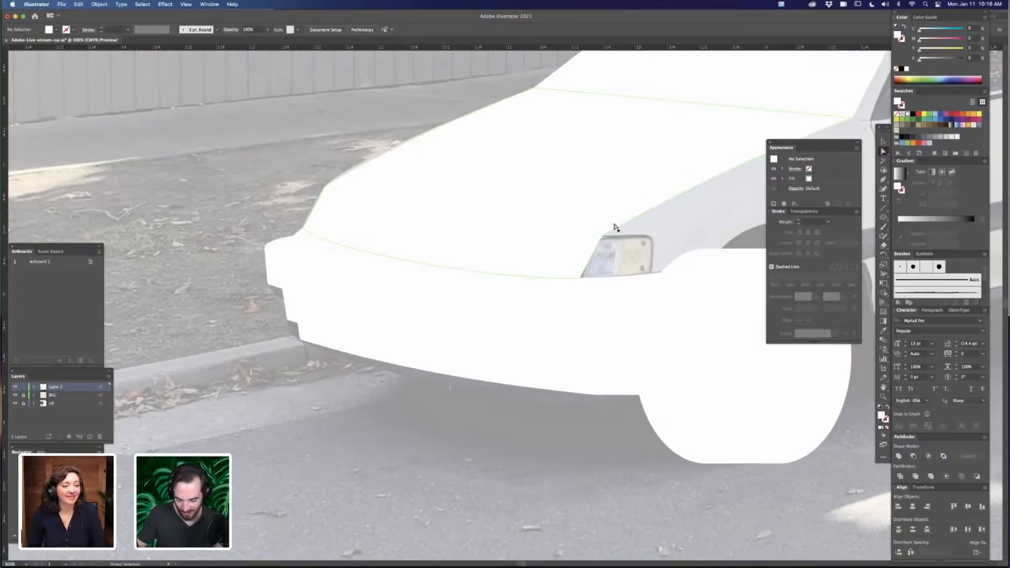
click(640, 192)
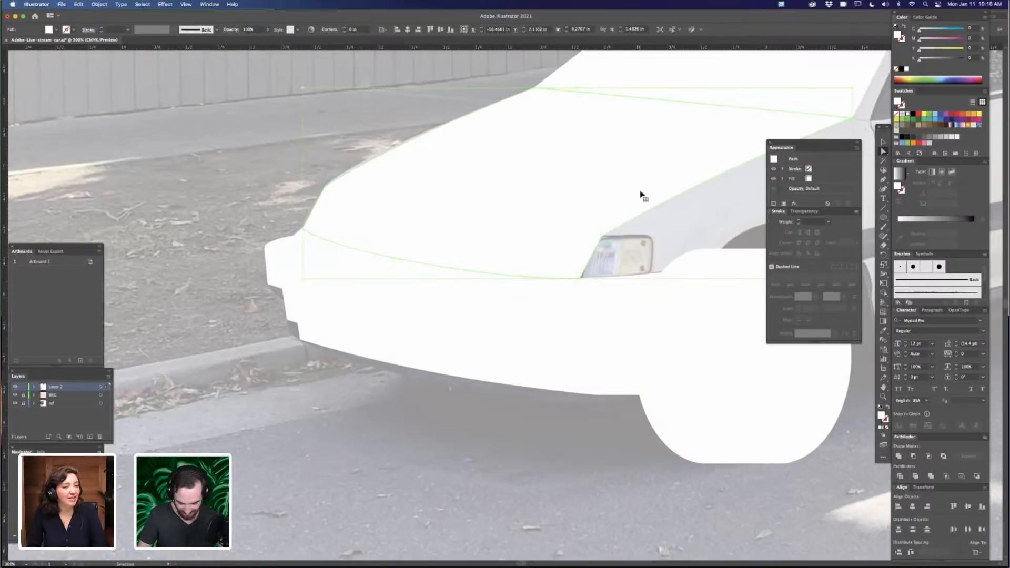
key(super+z)
key(super+z)
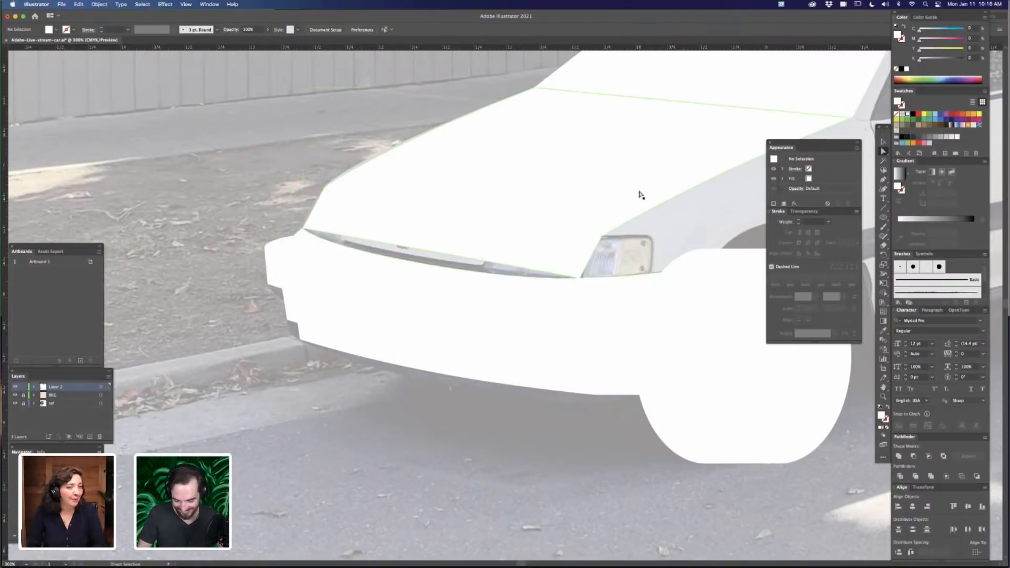
click(641, 199)
key(super+z)
key(super+shift+z)
key(super+shift+z)
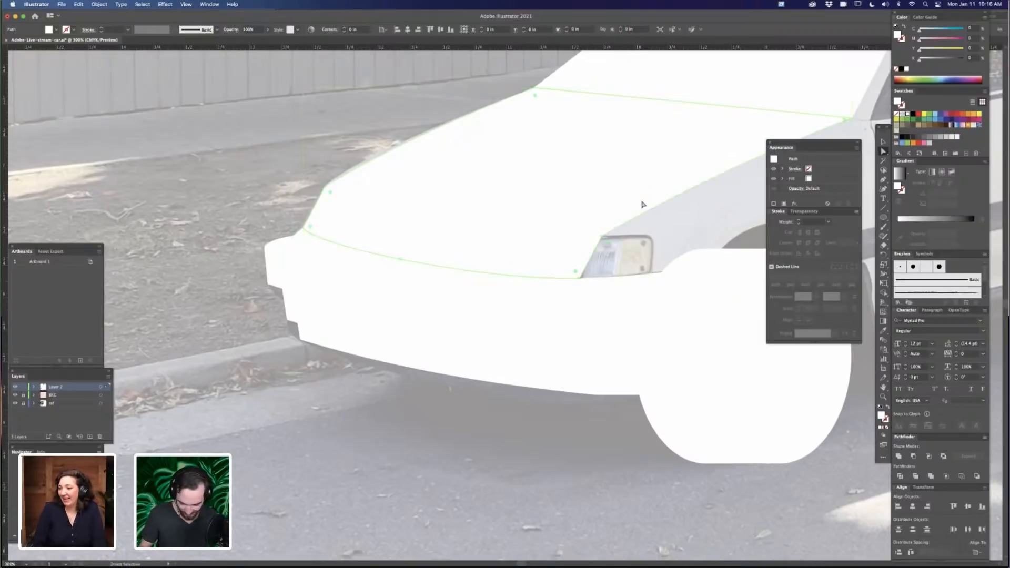
click(682, 238)
Fill the lowest strip of the front bumper with gray of about 33% black
key(super+minus)
key(super+minus)
key(super+minus)
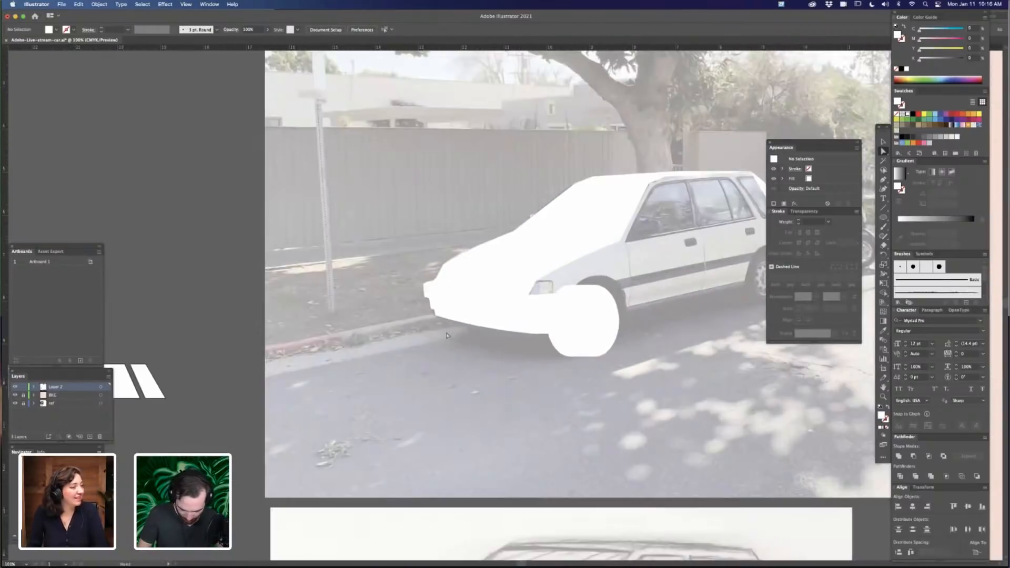
scroll(446, 335, right, 2)
click(430, 322)
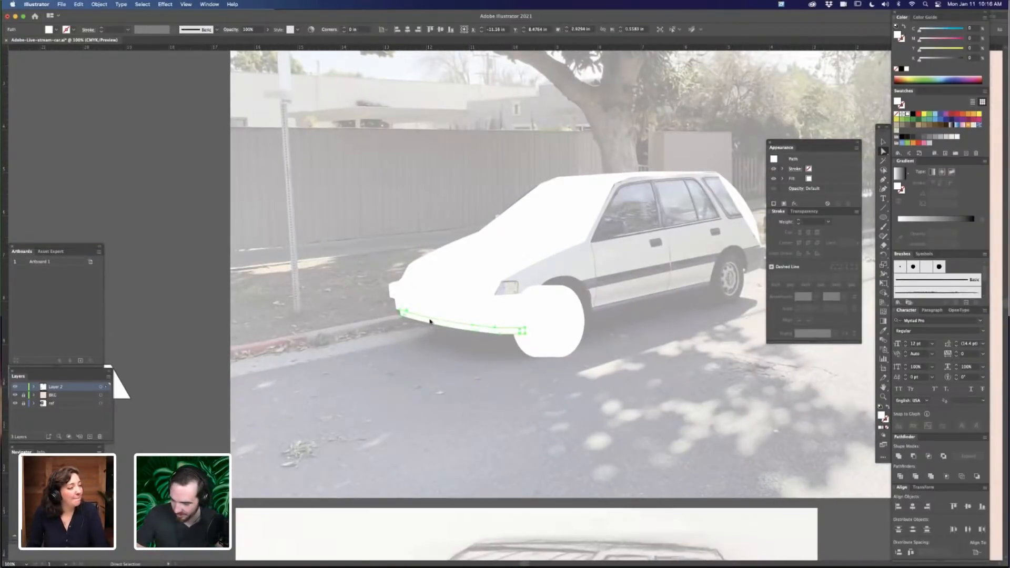
drag(928, 61, 937, 56)
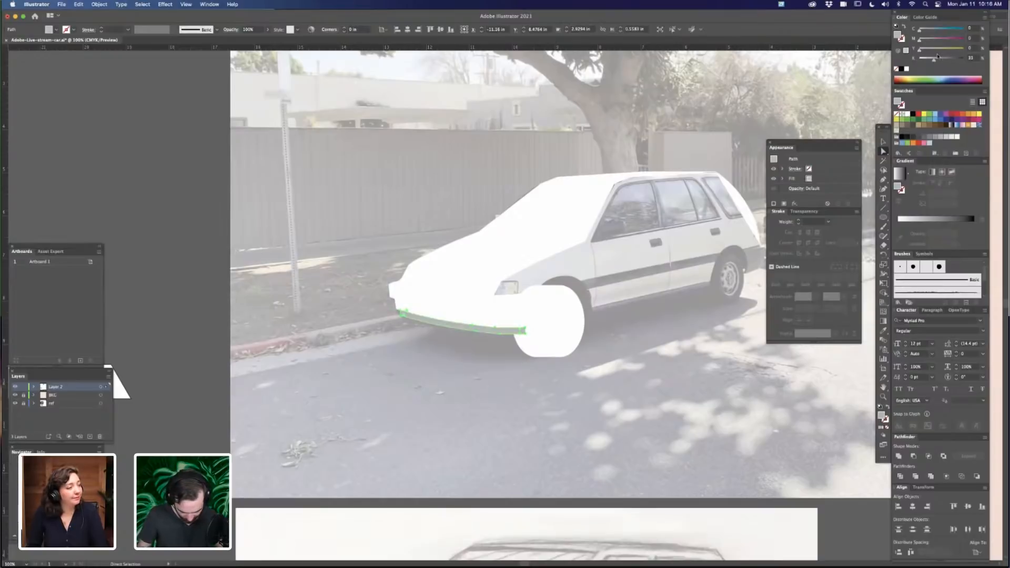
Fill the bumper band directly above the lowest strip with a lighter gray
key(super+plus)
click(504, 336)
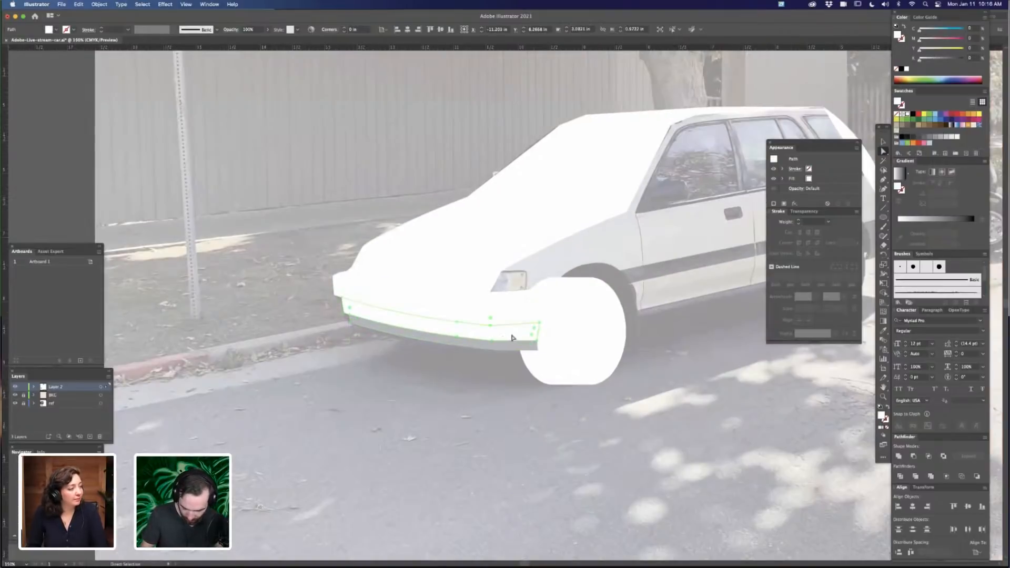
drag(924, 61, 929, 61)
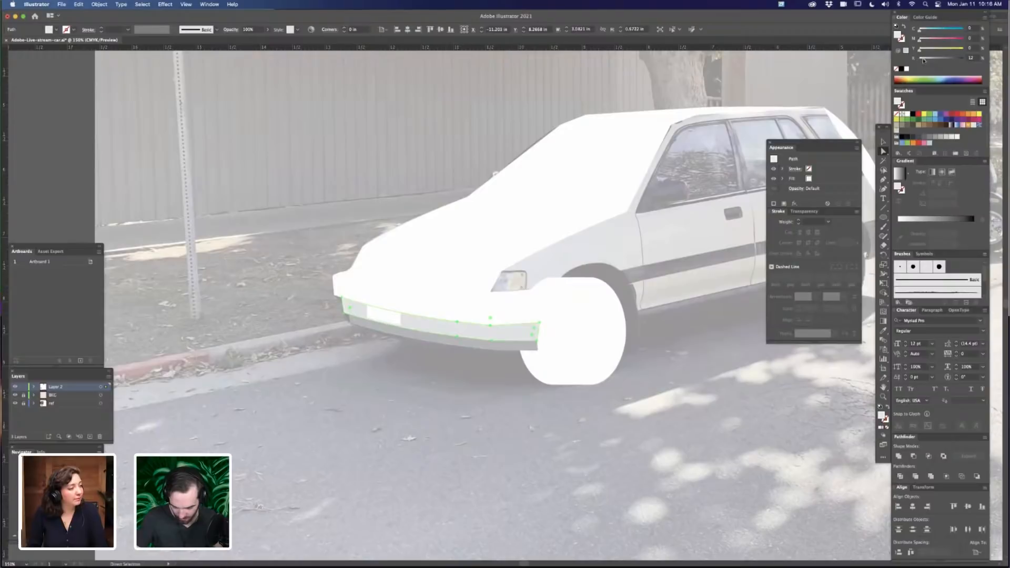
Fill the bumper's wide front band below the thin top strips with the lowest strip's gray of 33% black
click(427, 312)
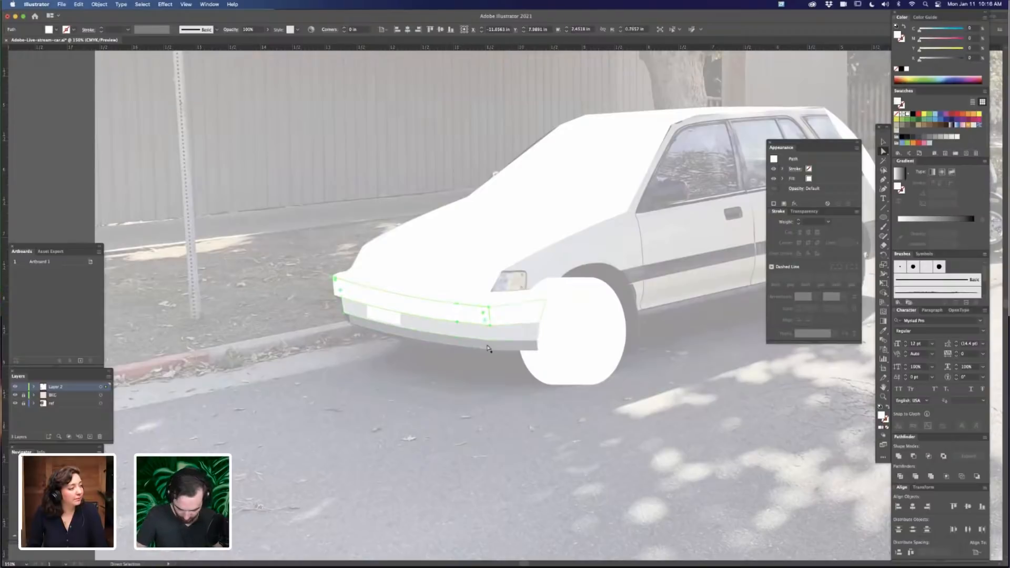
key(i)
click(476, 345)
key(a)
click(474, 385)
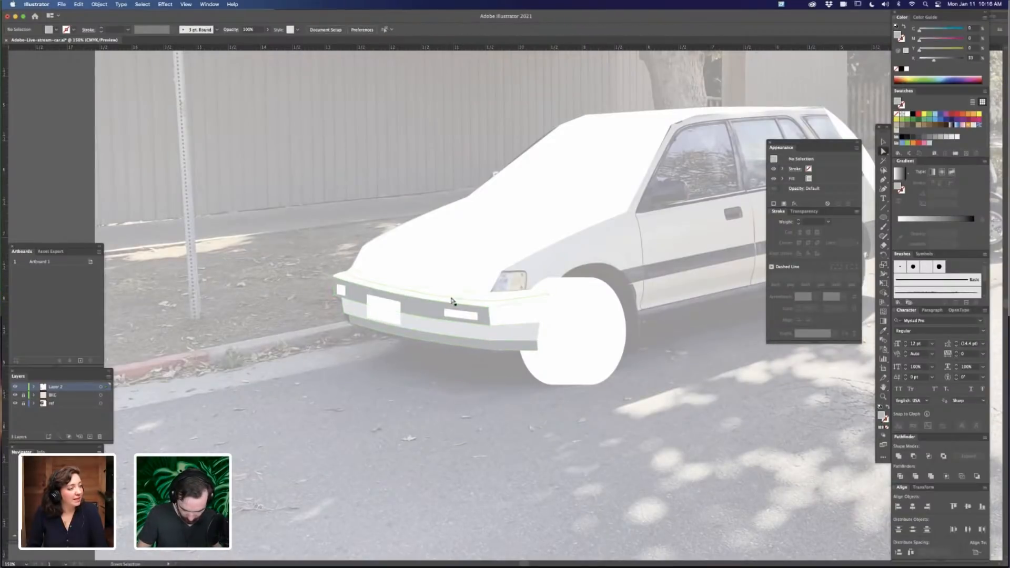
Fill the bumper's side section beside the front wheel with the same gray as the lowest strip
click(519, 320)
key(i)
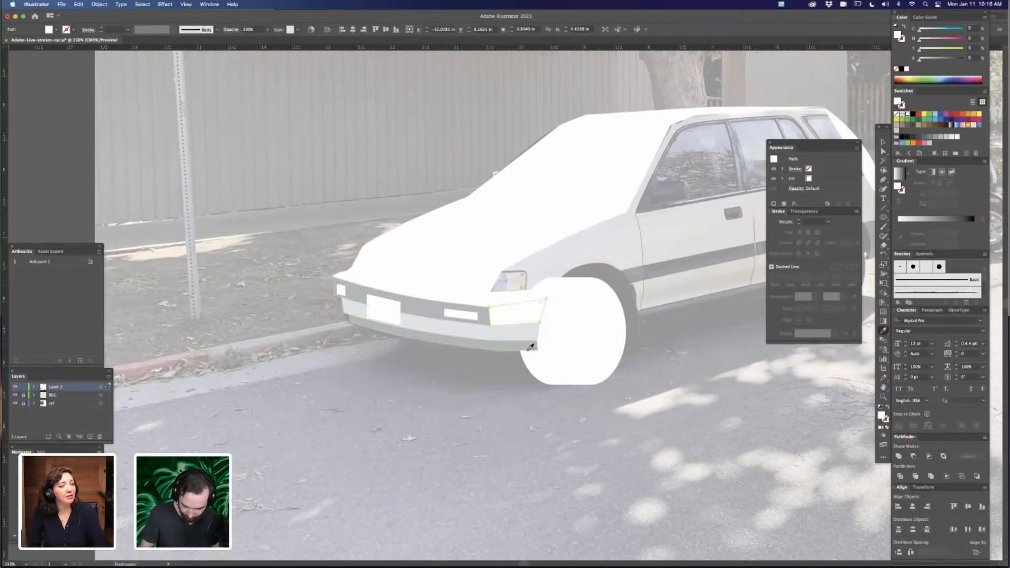
click(530, 343)
key(a)
click(495, 364)
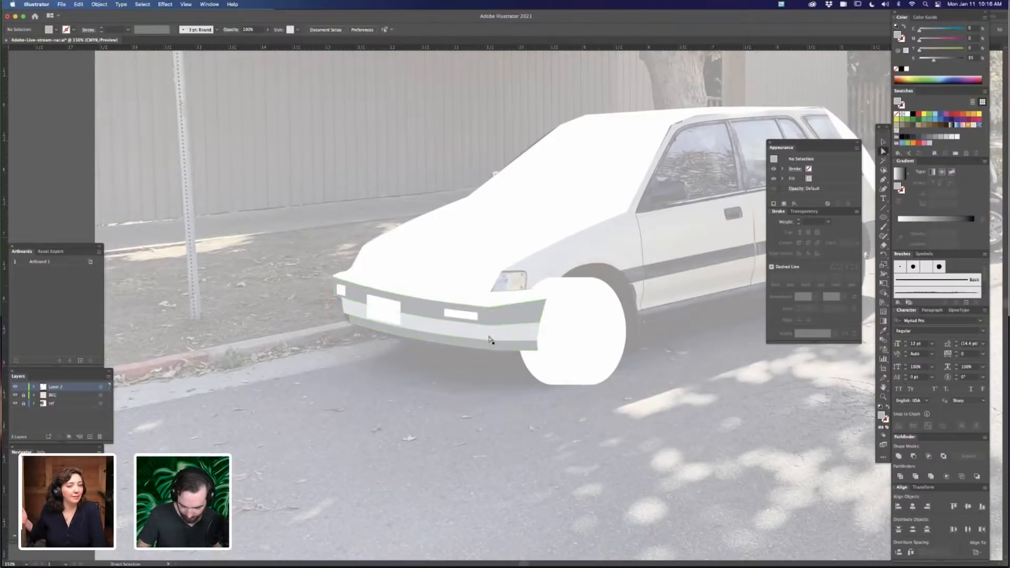
Fill the thin strip directly above the bumper's dark band with the light gray of 12% black from the lighter bumper band
click(492, 305)
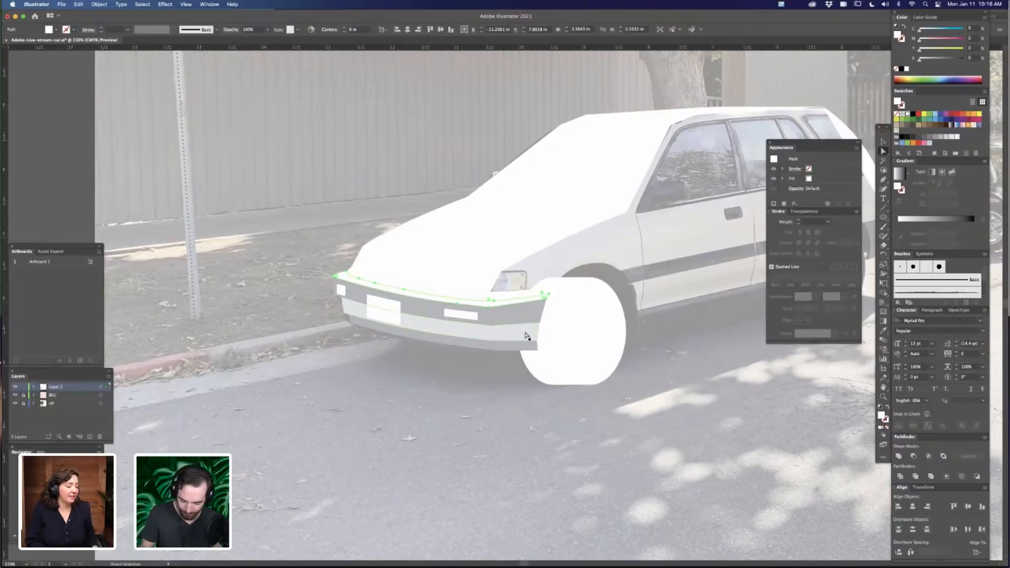
key(i)
click(524, 333)
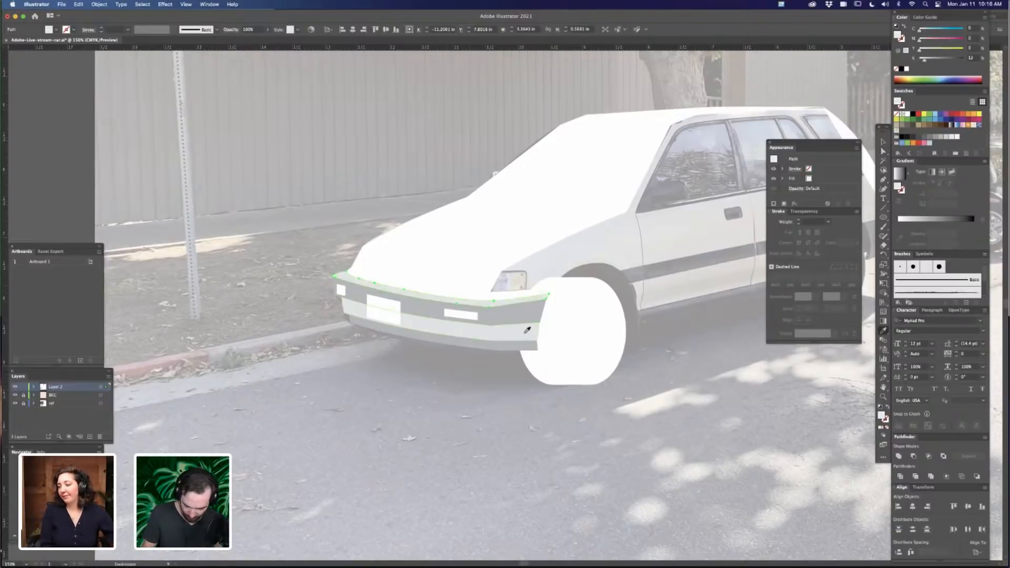
key(a)
Fill the uppermost bumper strip, directly under the hood, with a pale yellow
click(505, 297)
key(i)
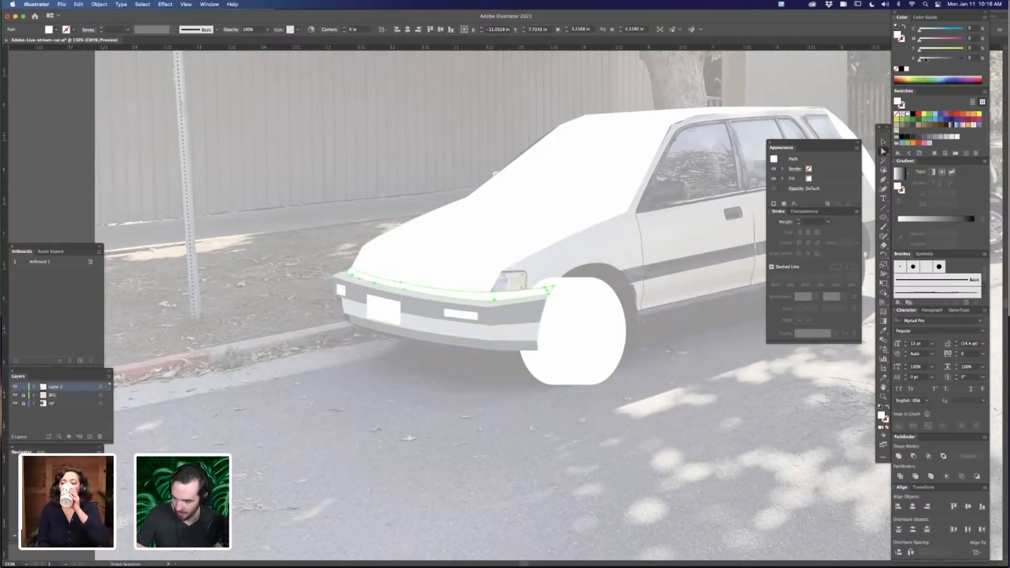
click(925, 51)
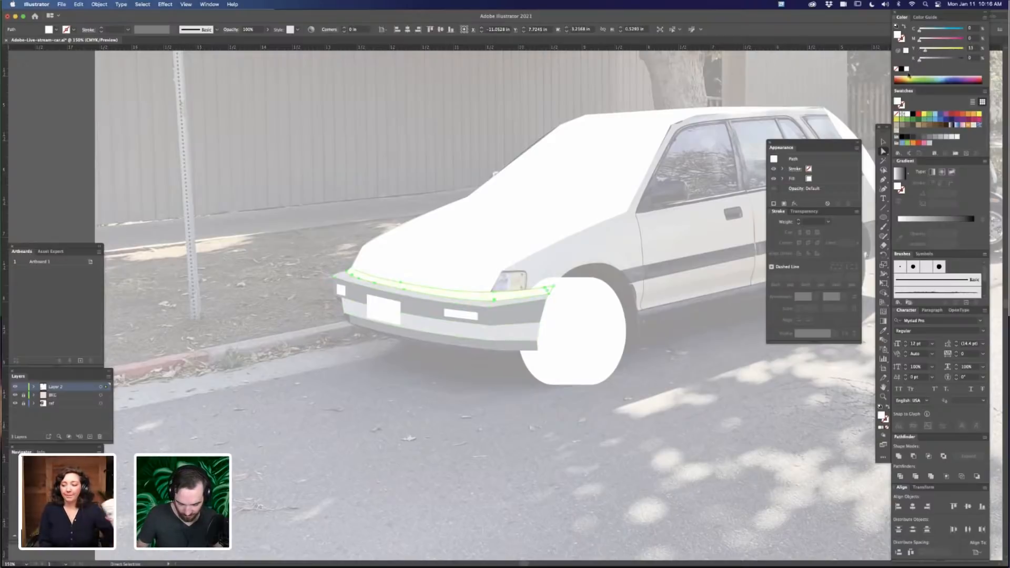
Try to fill the hood with the pale yellow sampled from the strip below it
click(494, 289)
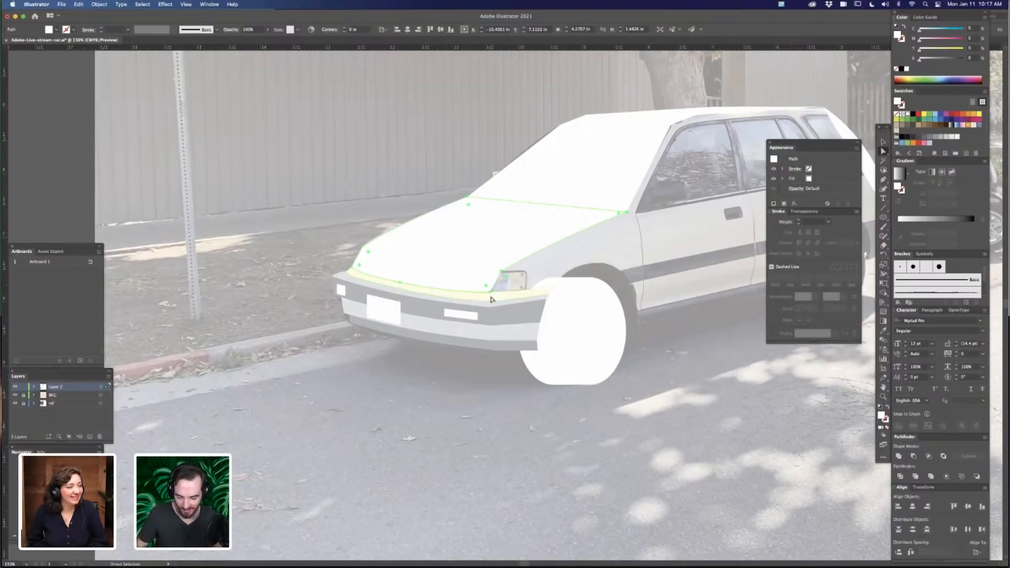
drag(558, 245, 593, 266)
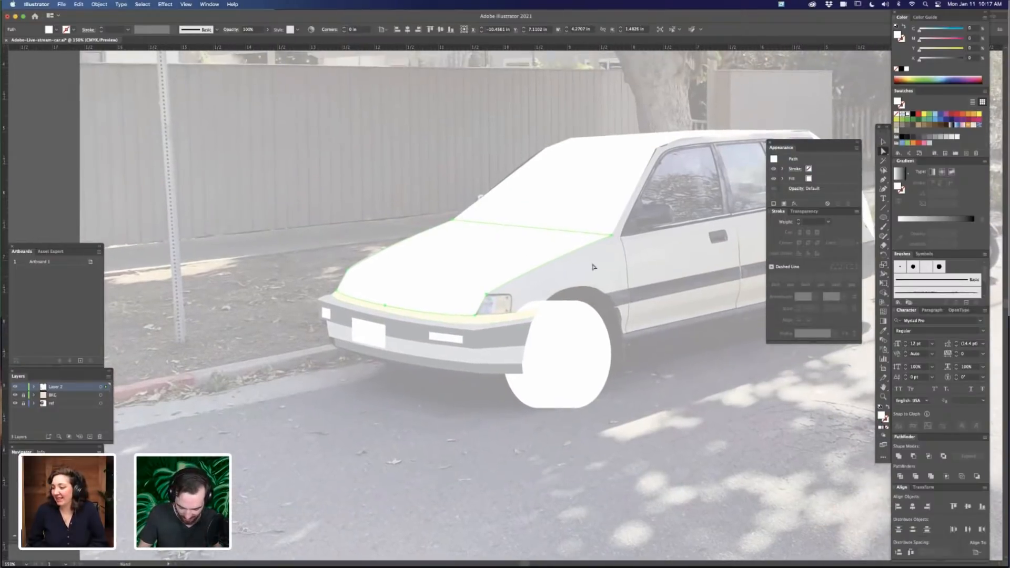
key(super+shift+a)
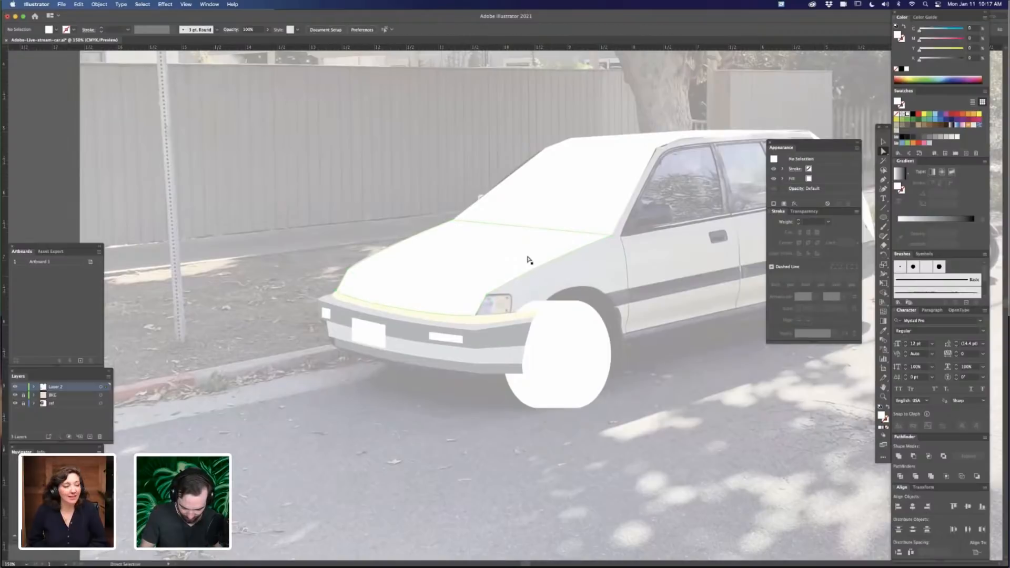
click(528, 260)
key(i)
click(515, 315)
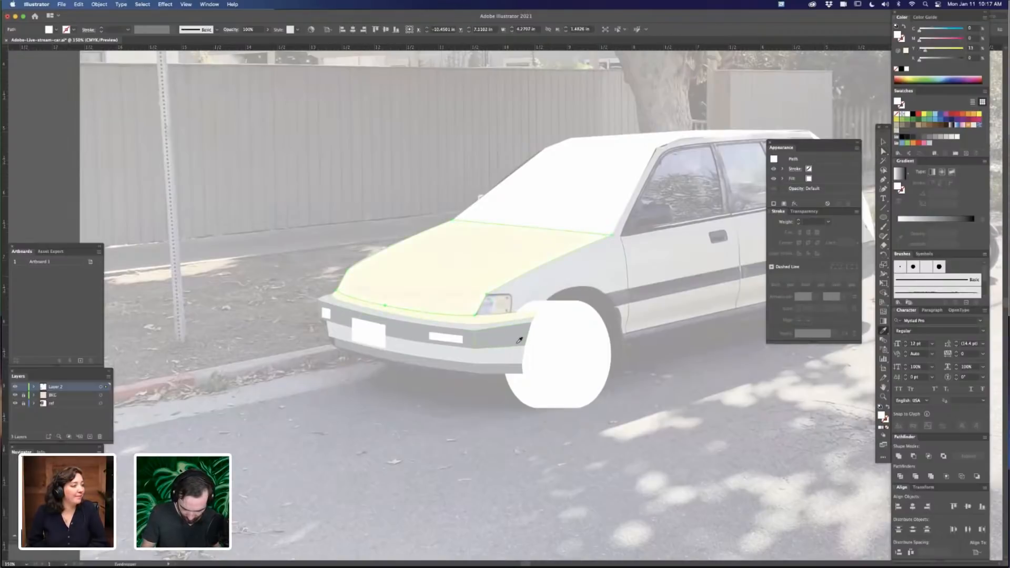
Undo the hood's yellow fill and fill the hood with the bumper's light gray of 12% black instead
key(super+z)
key(super+shift+a)
drag(531, 446, 469, 468)
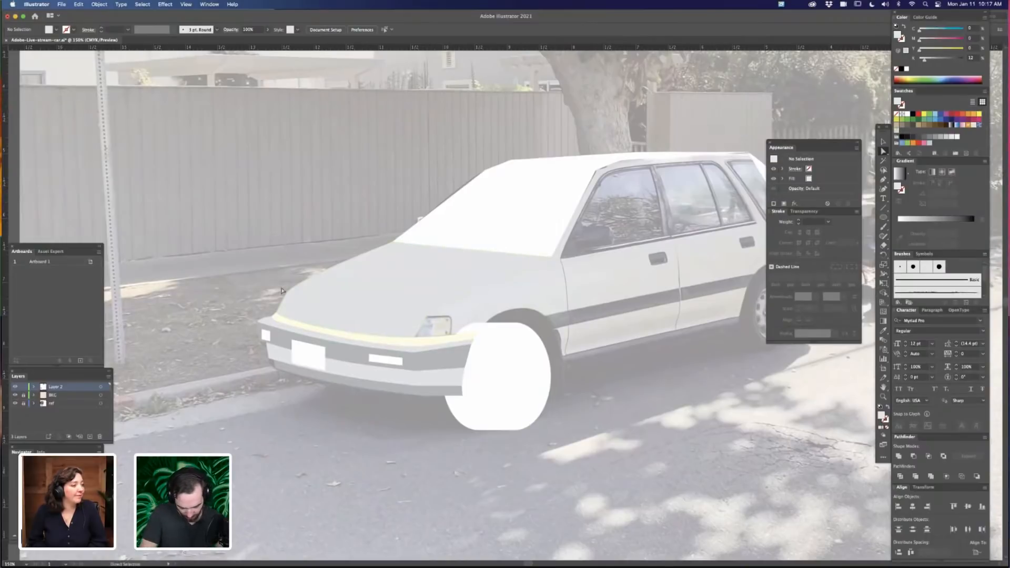
Fill the front tire's rear body shape with a near-black of about 90% black and its outer sidewall ellipse with a medium gray
click(448, 264)
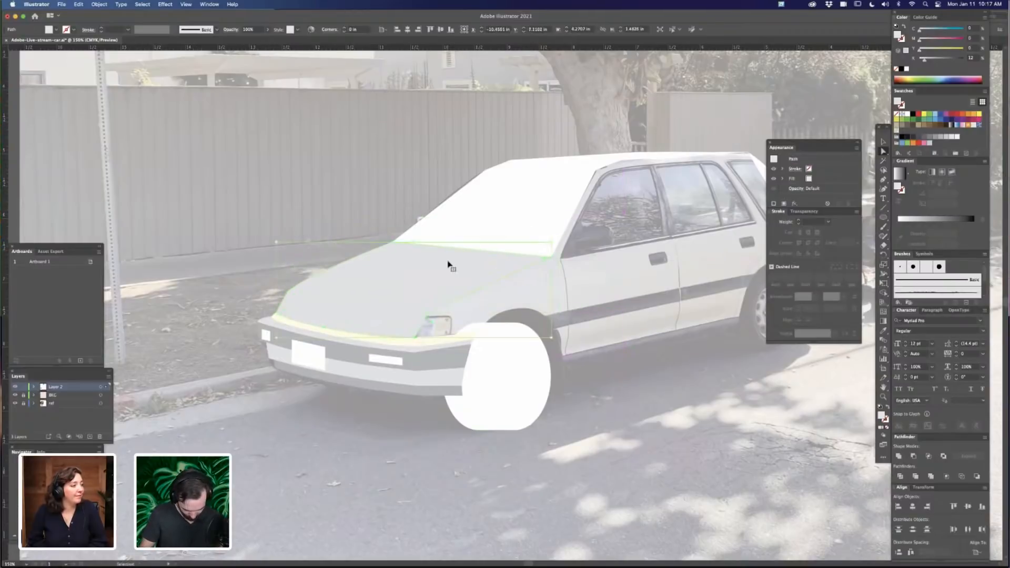
key(super+equal)
key(super+equal)
drag(577, 311, 730, 282)
scroll(424, 318, left, 3)
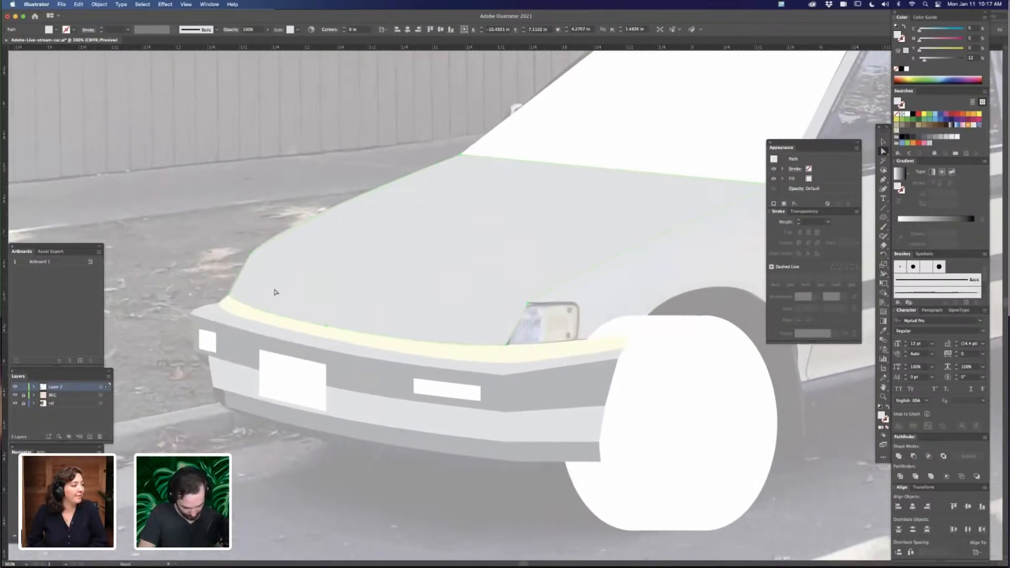
scroll(531, 407, right, 5)
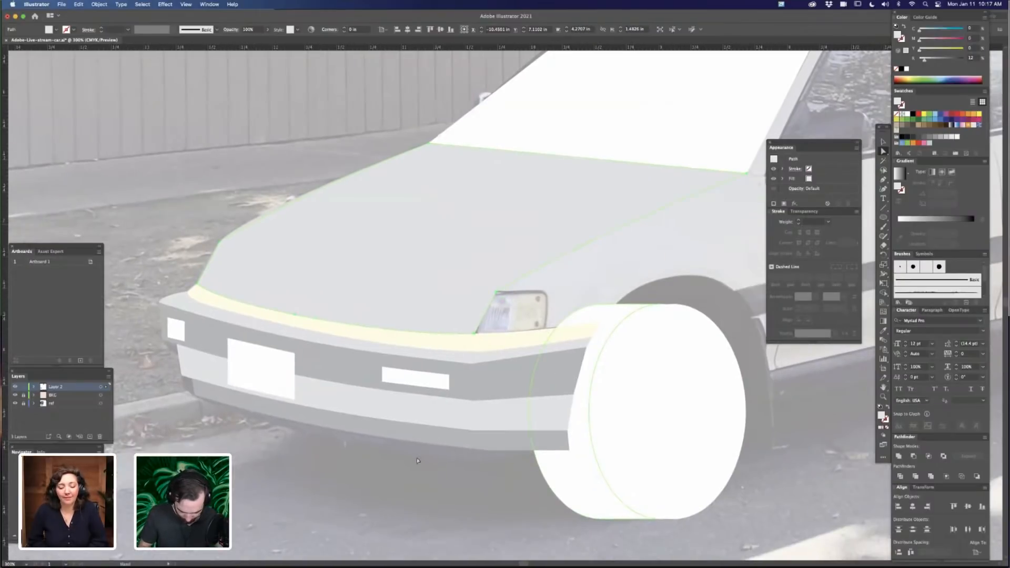
click(958, 60)
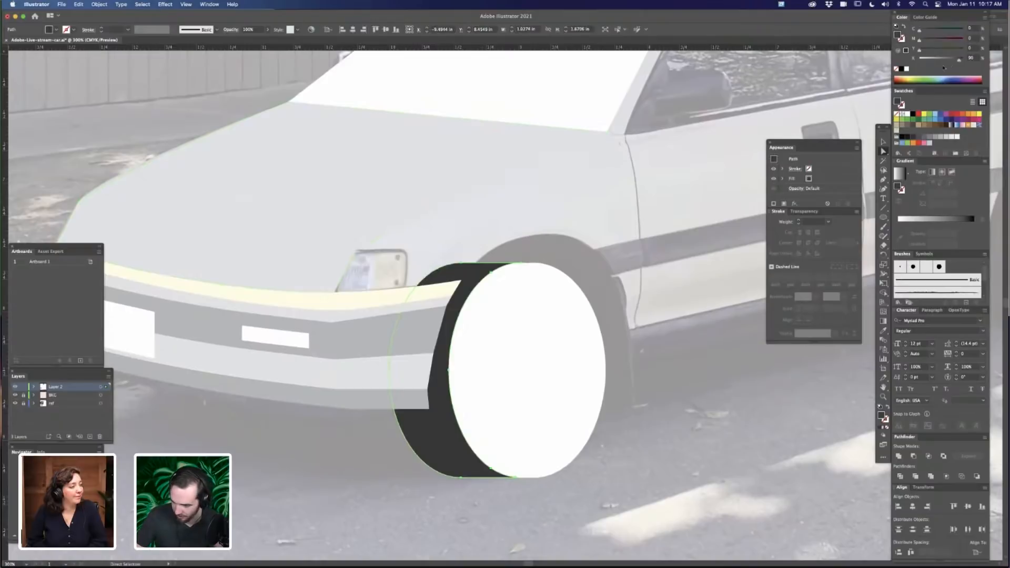
click(510, 362)
click(944, 59)
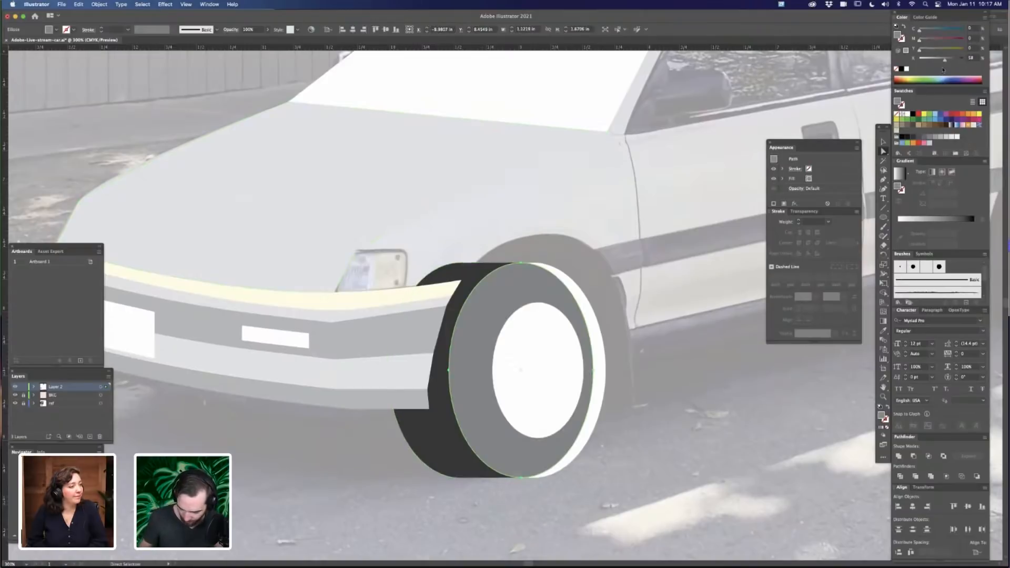
Fill the second sidewall ellipse of the front tire with a lighter gray of about 43% black
click(595, 320)
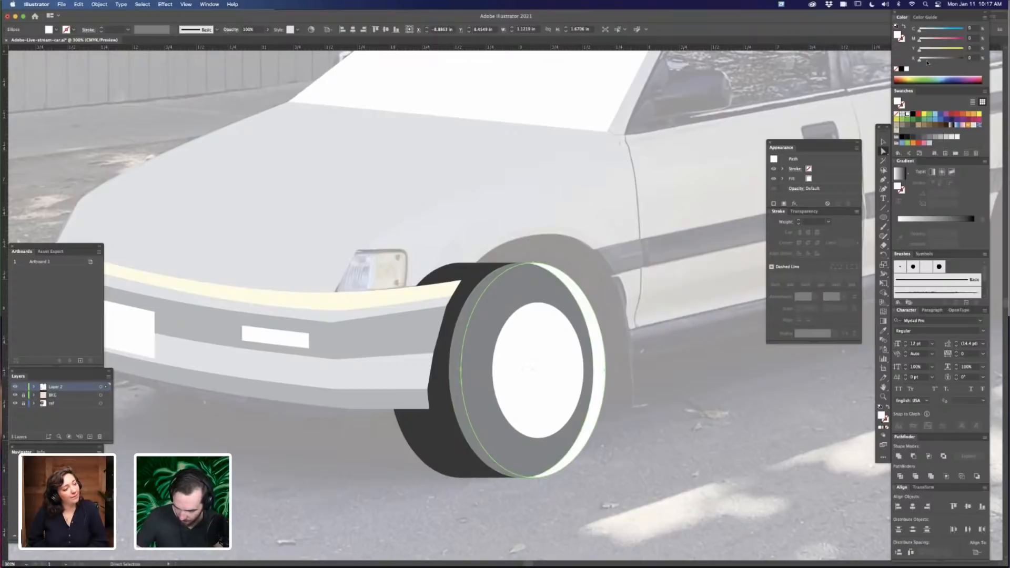
key(i)
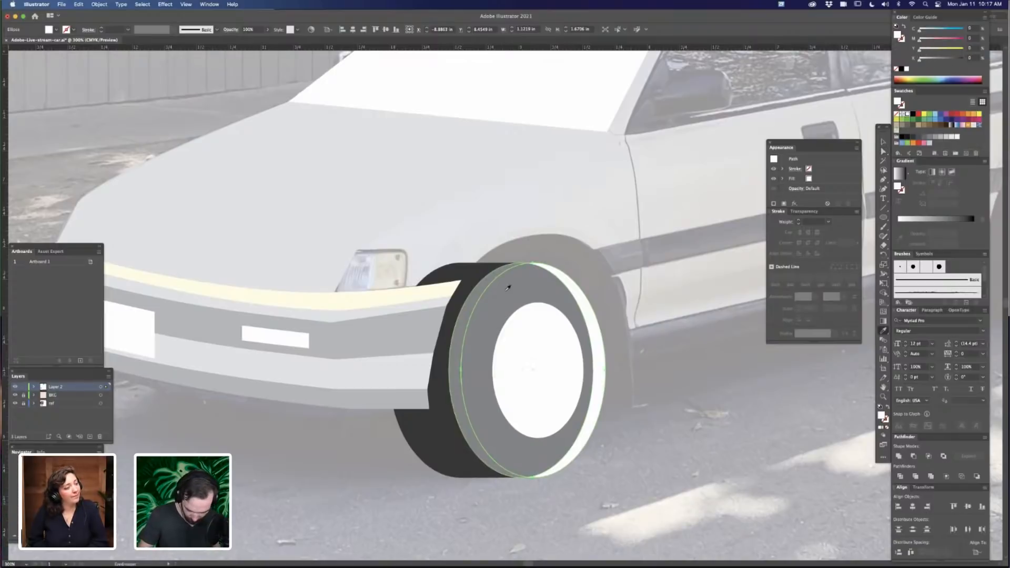
click(507, 295)
key(a)
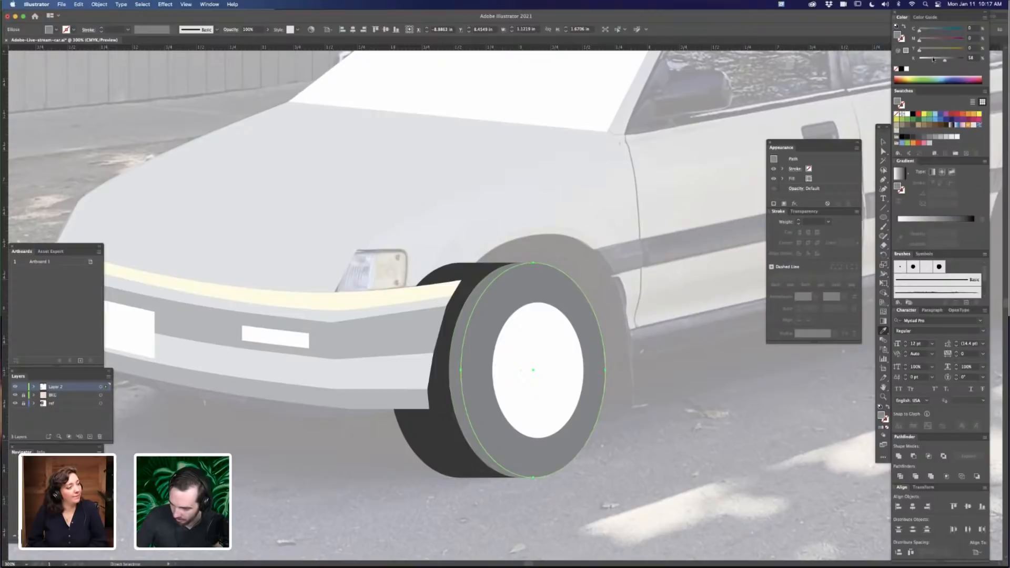
click(940, 60)
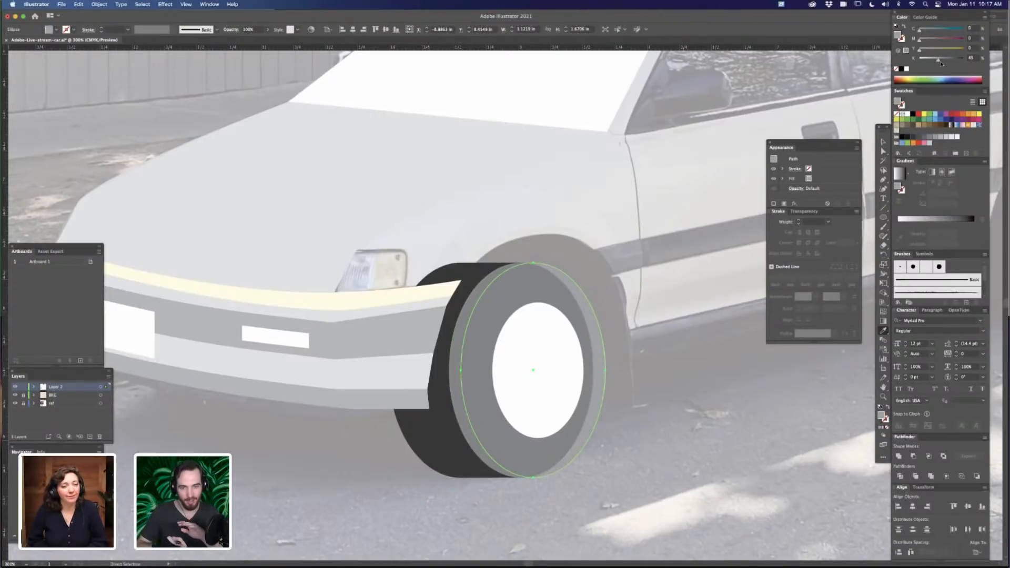
Select the wheel's ellipses without the dark tire body and the outermost sidewall ellipse, and bring them to the front
key(super+y)
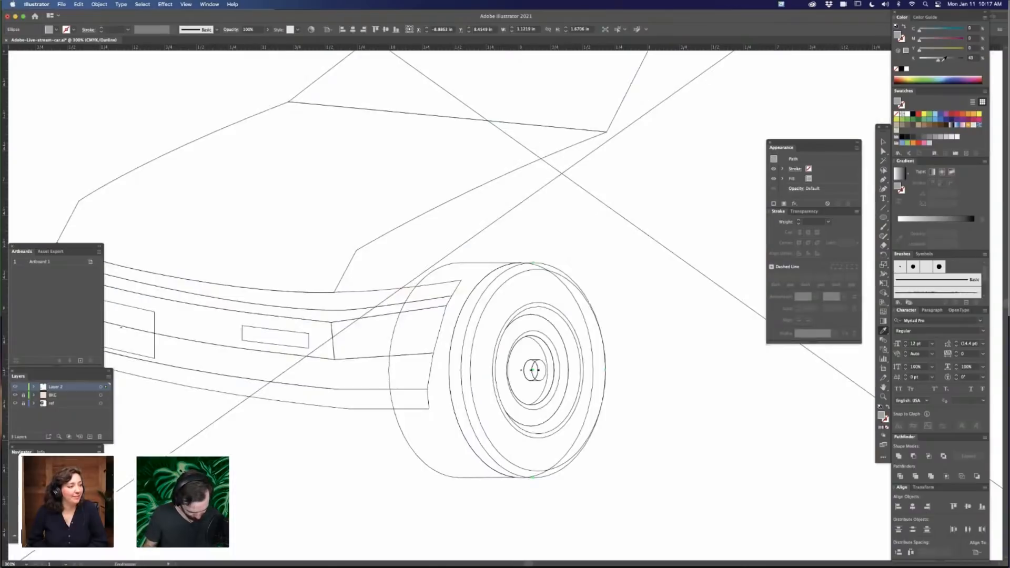
key(v)
drag(507, 398, 512, 390)
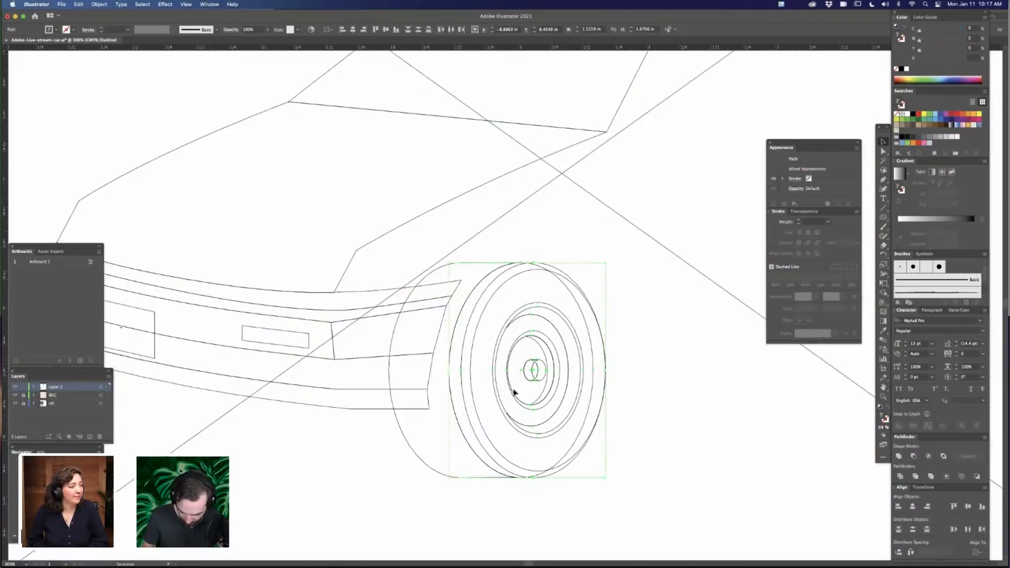
shift+click(477, 264)
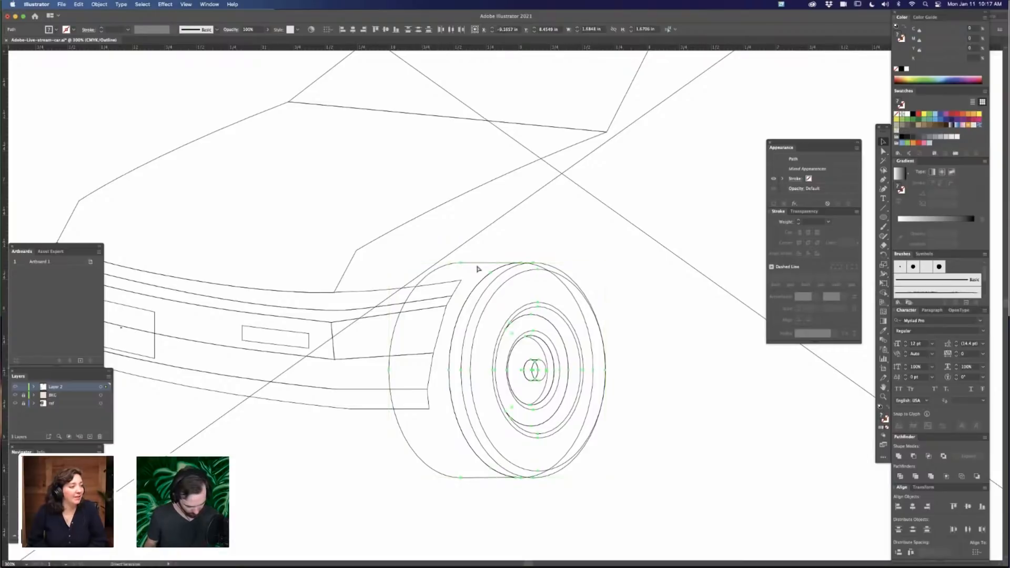
key(super+y)
shift+click(481, 272)
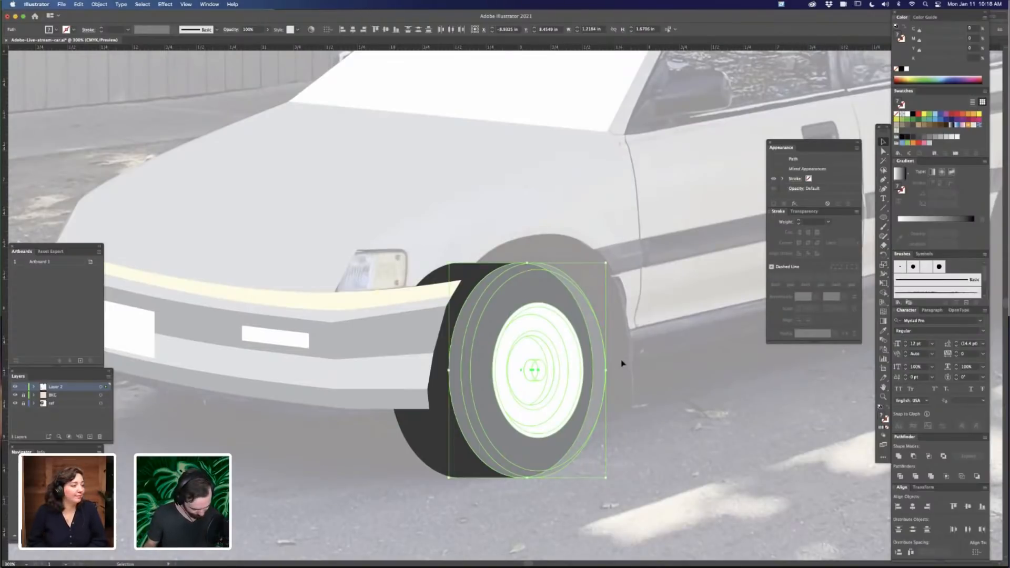
key(a)
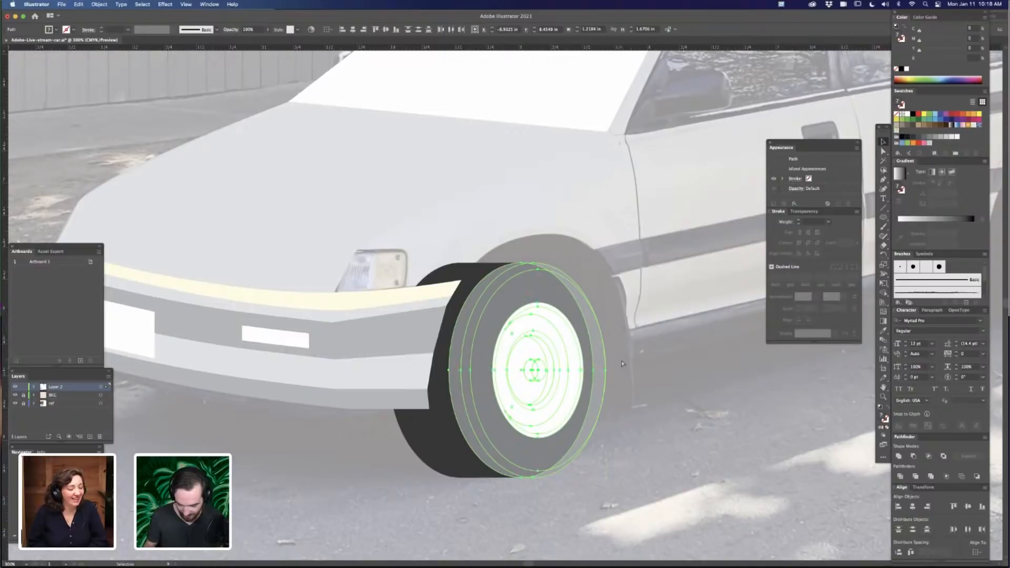
key(v)
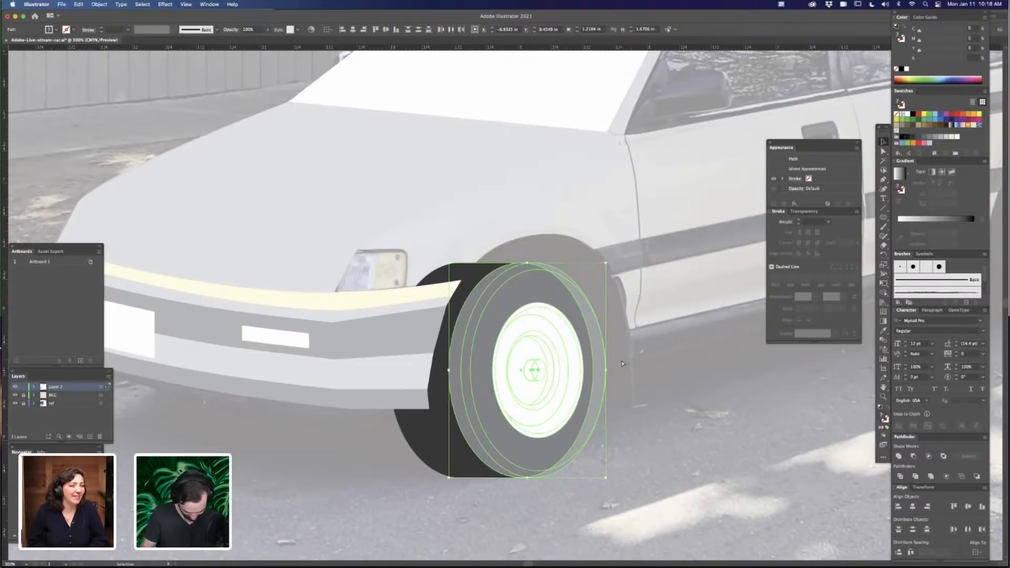
click(628, 347)
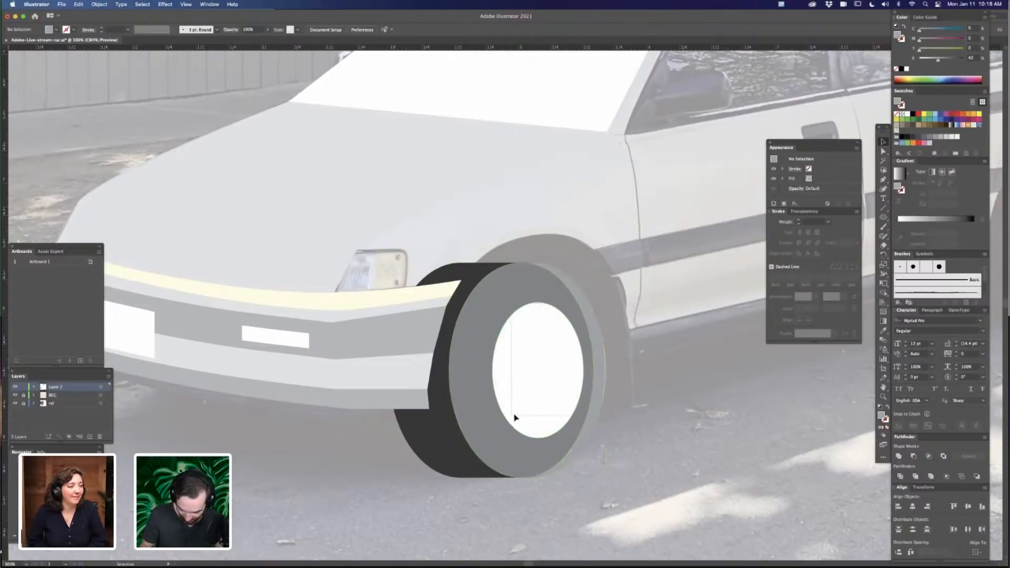
click(521, 368)
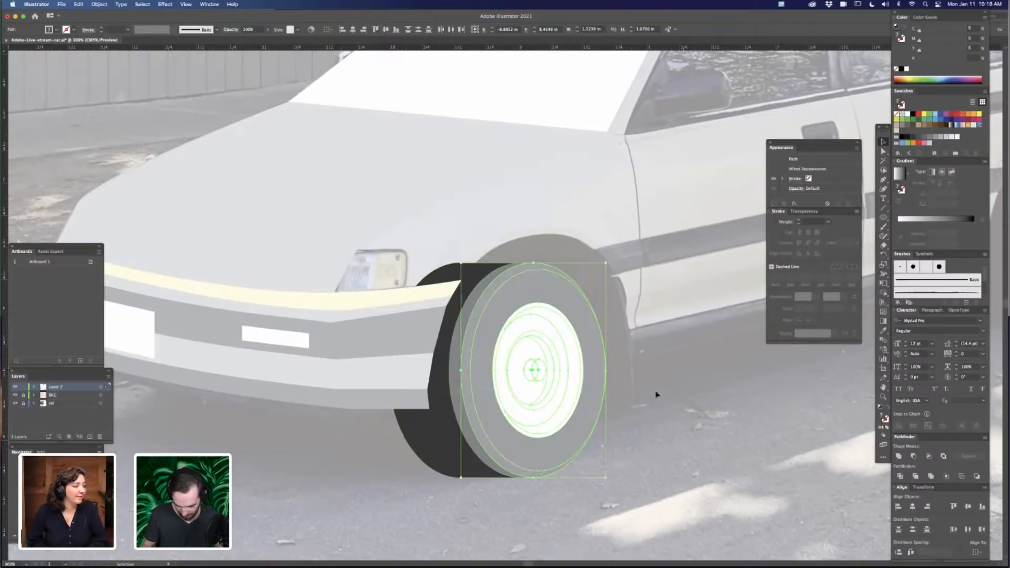
click(660, 391)
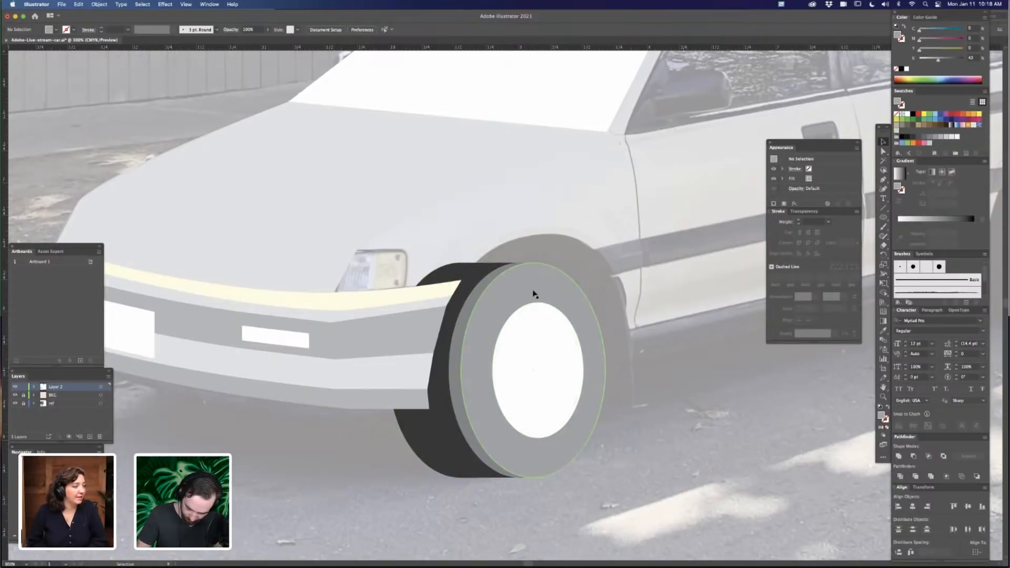
Select the wheel's inner ellipses, excluding the two gray sidewall ellipses, and bring them to the front
click(541, 405)
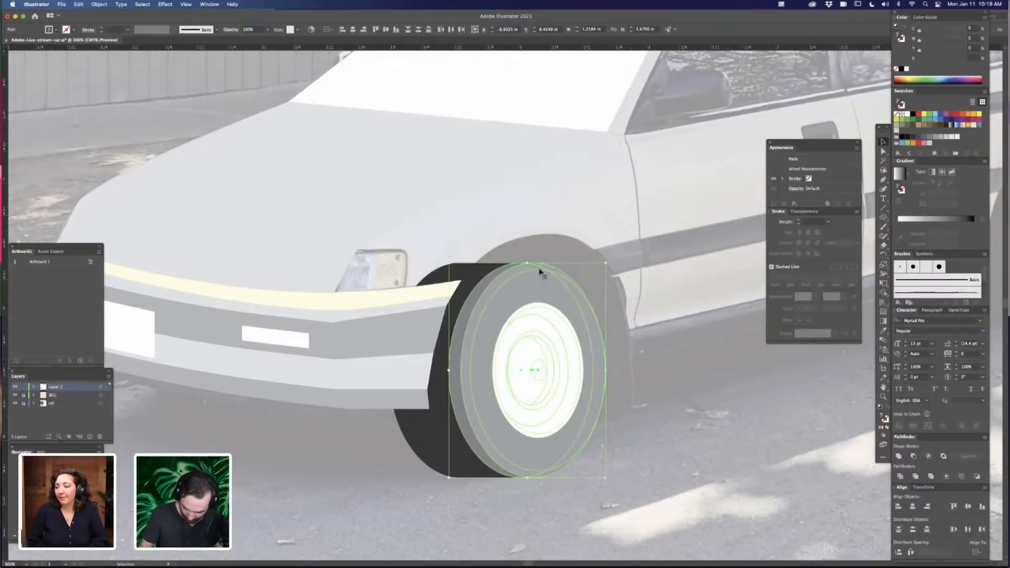
shift+click(498, 270)
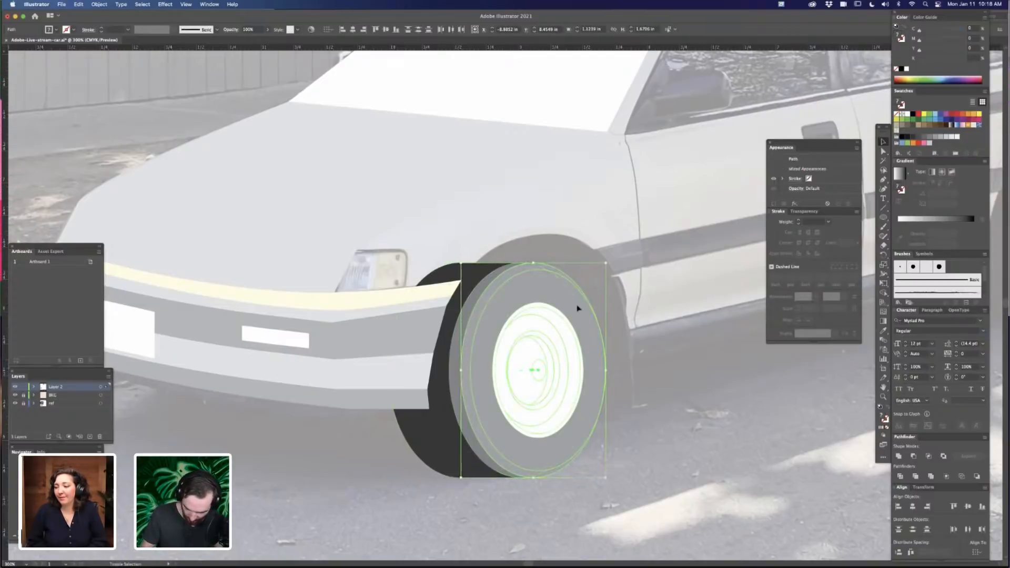
key(super+z)
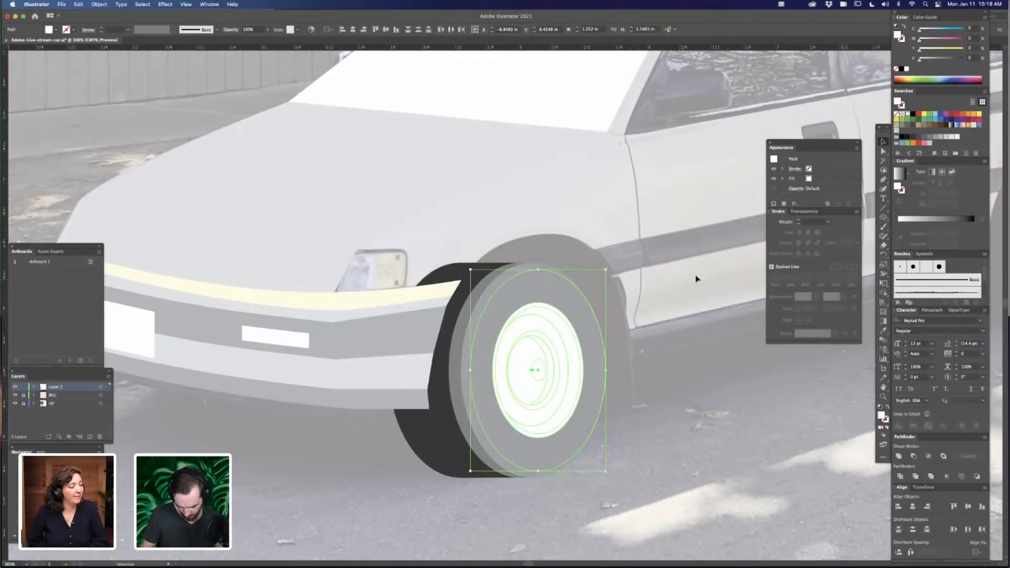
key(shift+super+])
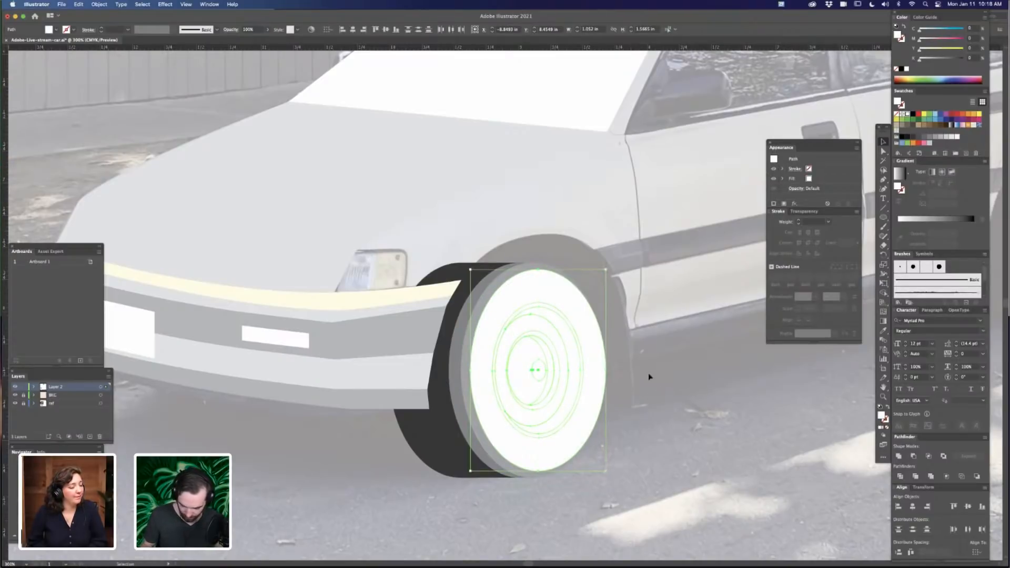
Fill the front tire's large white face ellipse with the neighboring sidewall gray, lightened to 32% black
key(i)
click(517, 270)
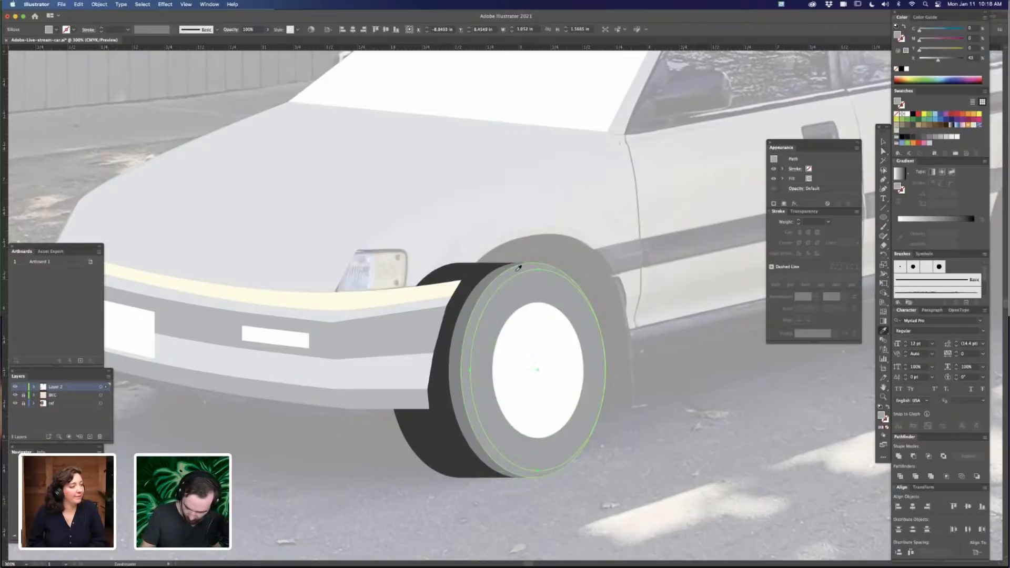
click(932, 60)
key(a)
click(634, 387)
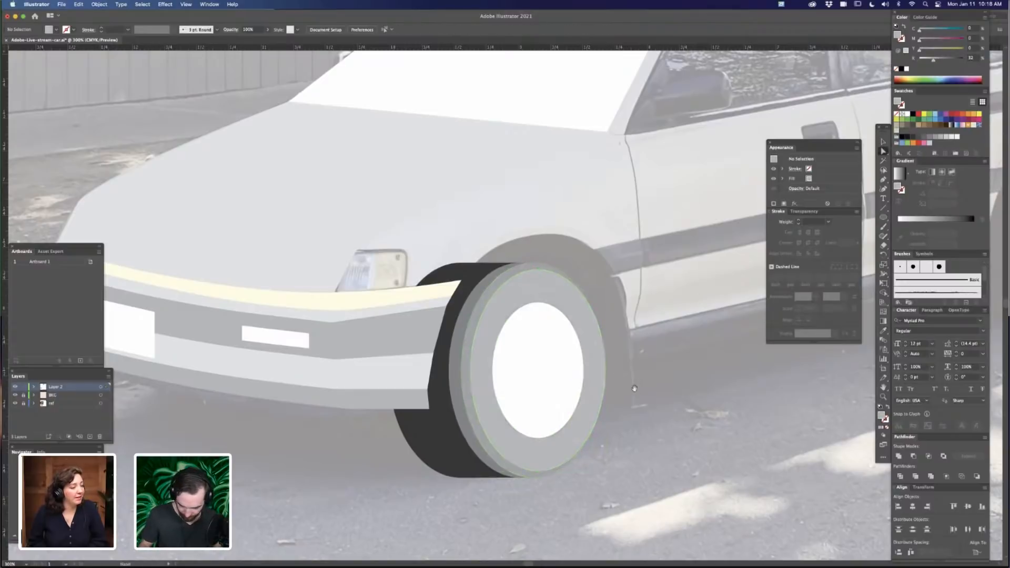
Fill the outermost white rim ellipse inside the tire face with the near-black sampled from the tire's rear body
drag(634, 387, 605, 357)
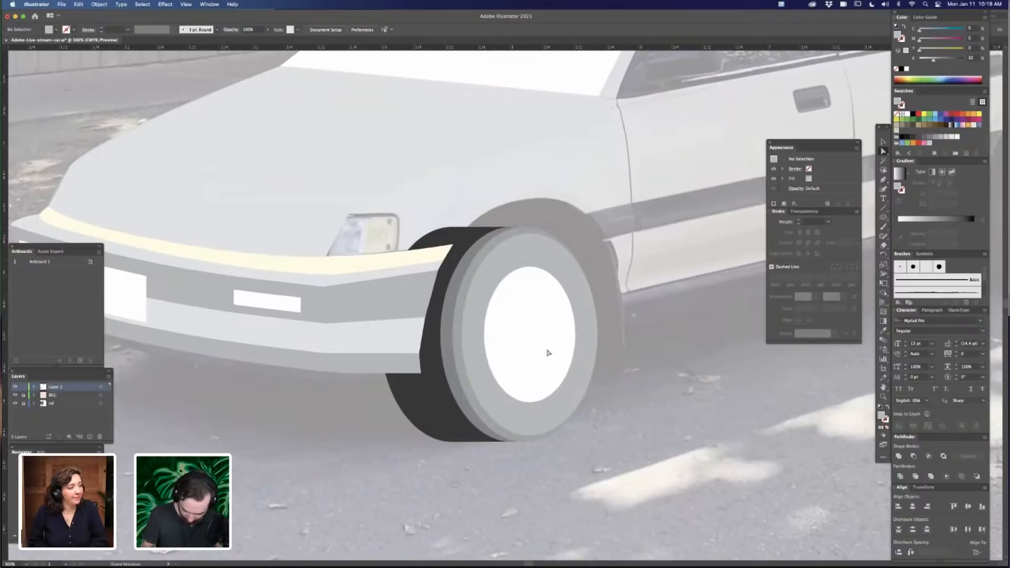
click(545, 362)
click(574, 337)
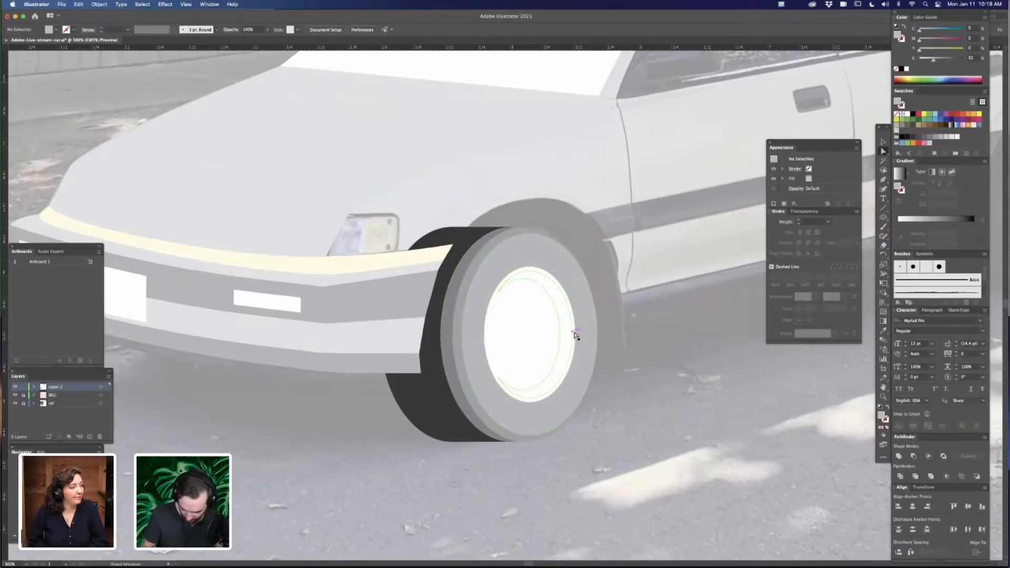
key(i)
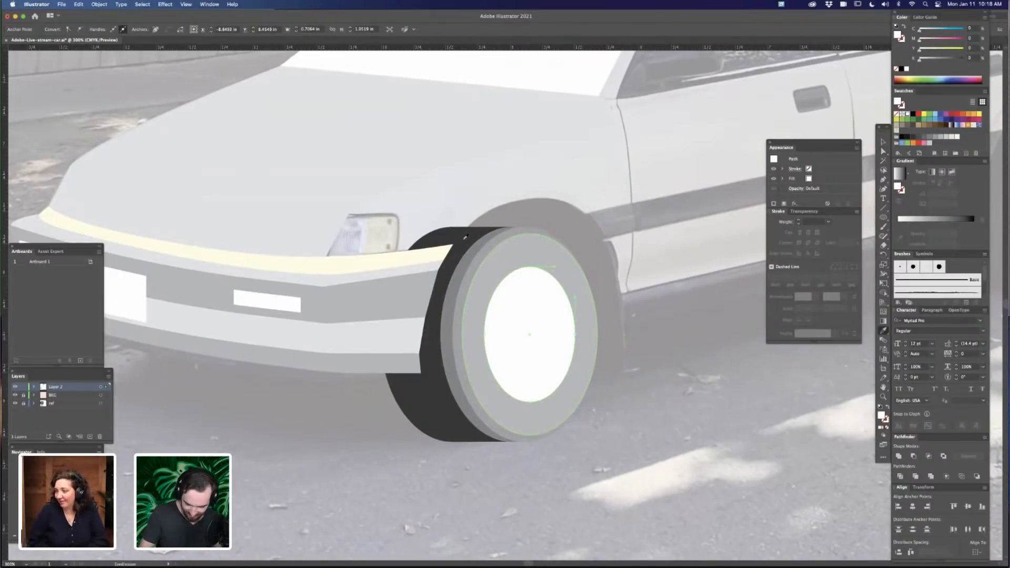
click(466, 243)
key(a)
key(super+shift+a)
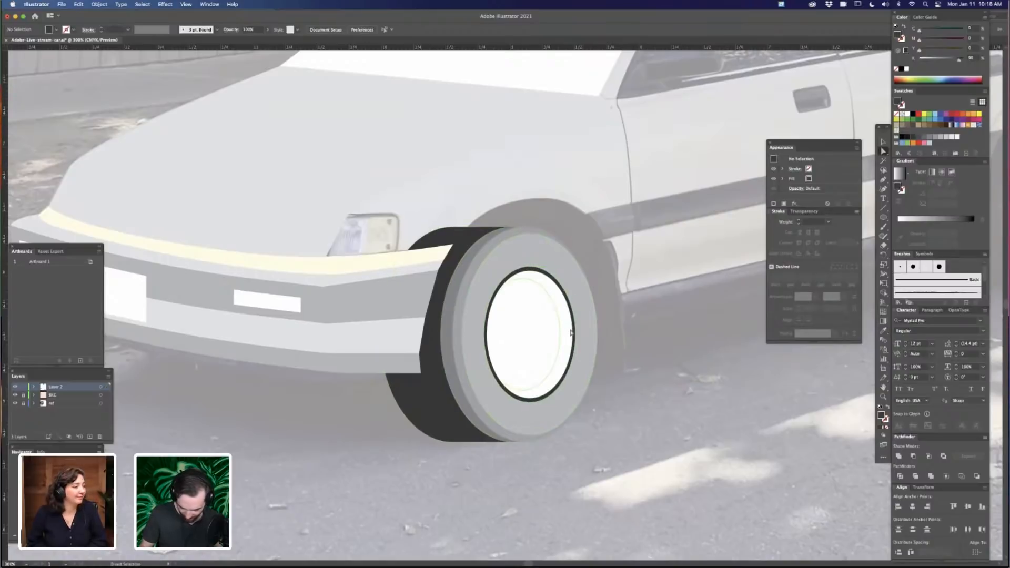
Fill the next ellipse inside the near-black rim with the medium gray sampled from the tire's outer sidewall
click(571, 333)
key(i)
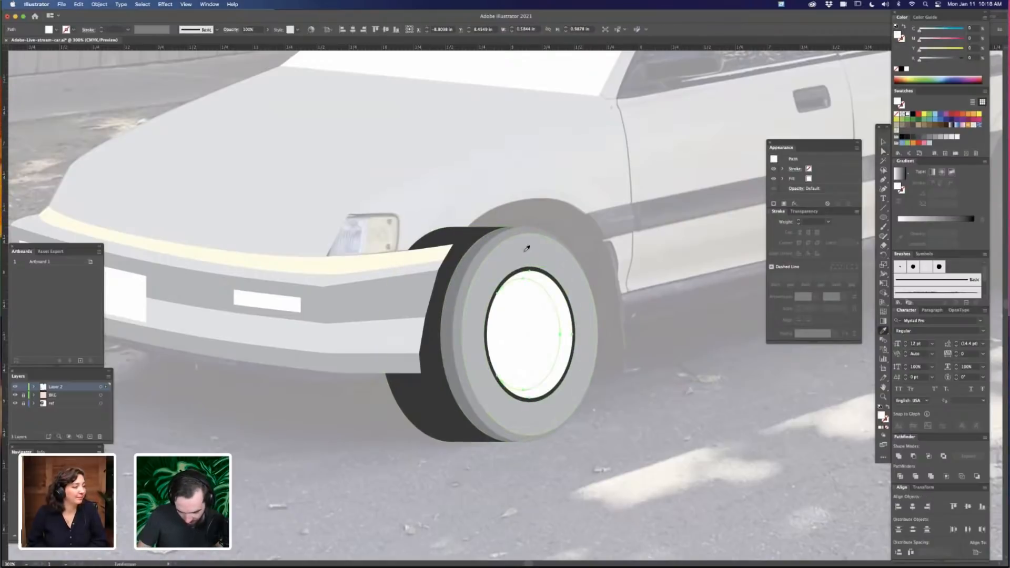
click(497, 230)
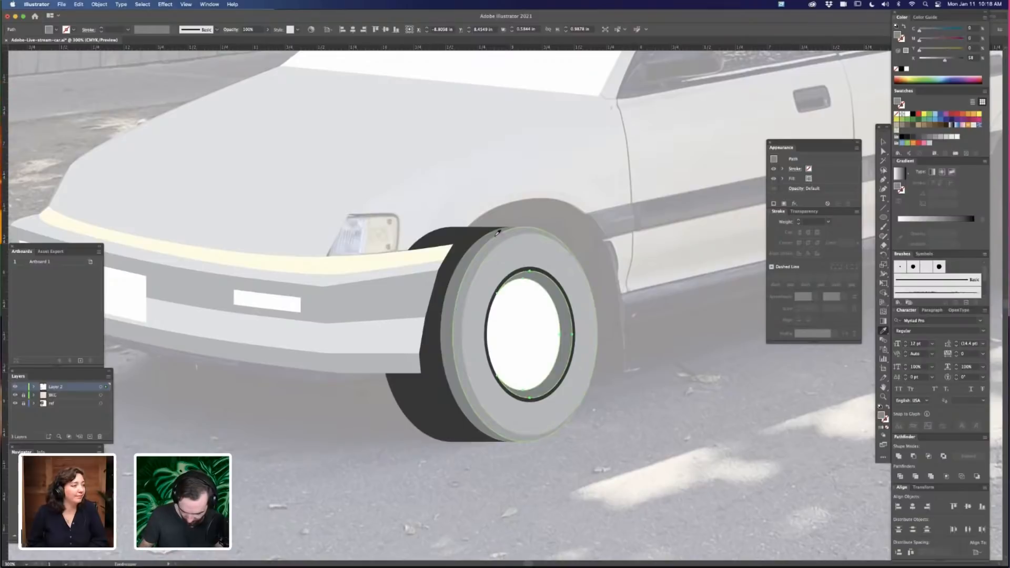
key(a)
Fill the next two white ellipses inward on the rim with the 32% black gray sampled from the tire face
click(556, 328)
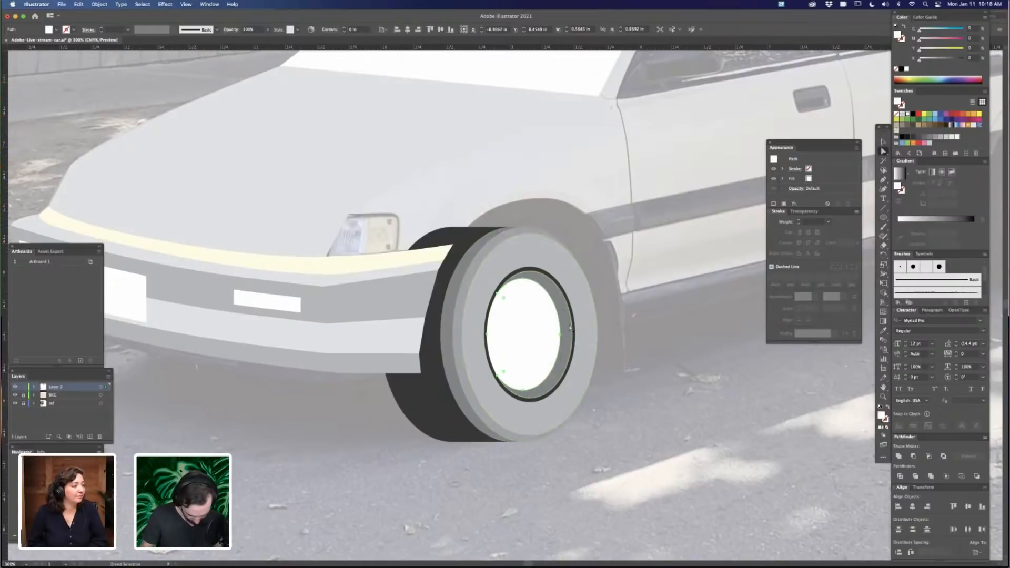
key(i)
click(615, 326)
key(a)
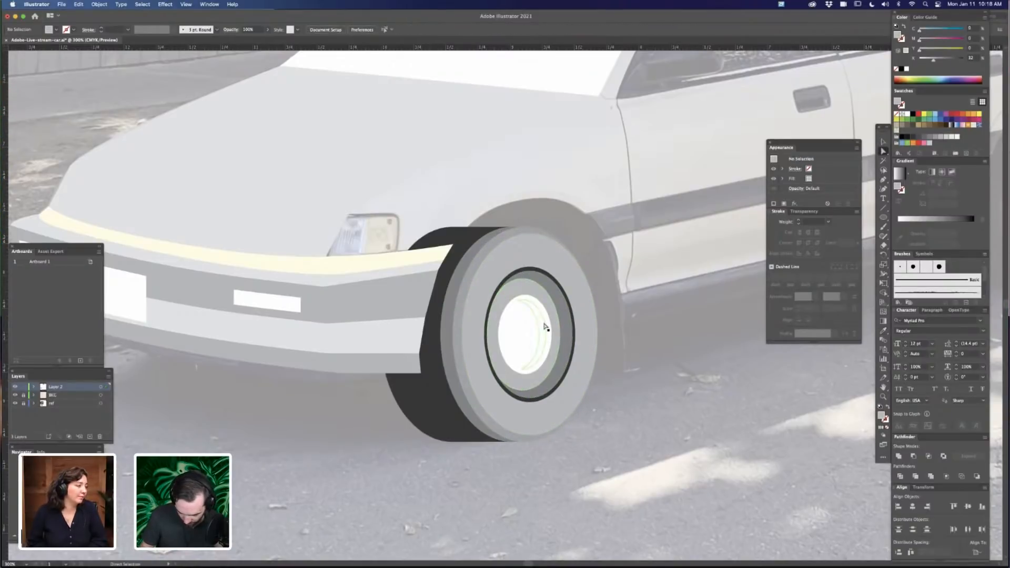
click(550, 328)
key(i)
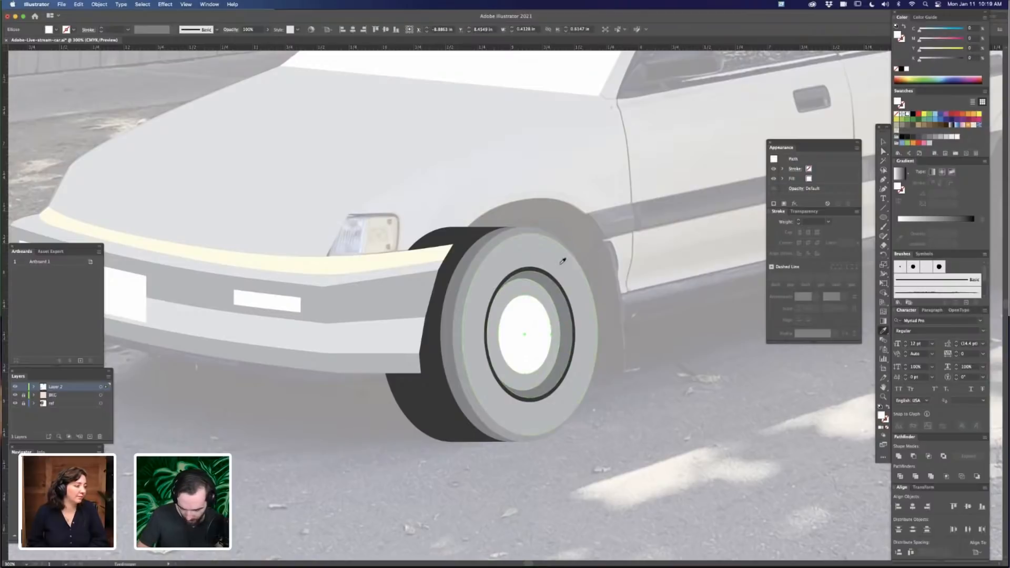
click(563, 261)
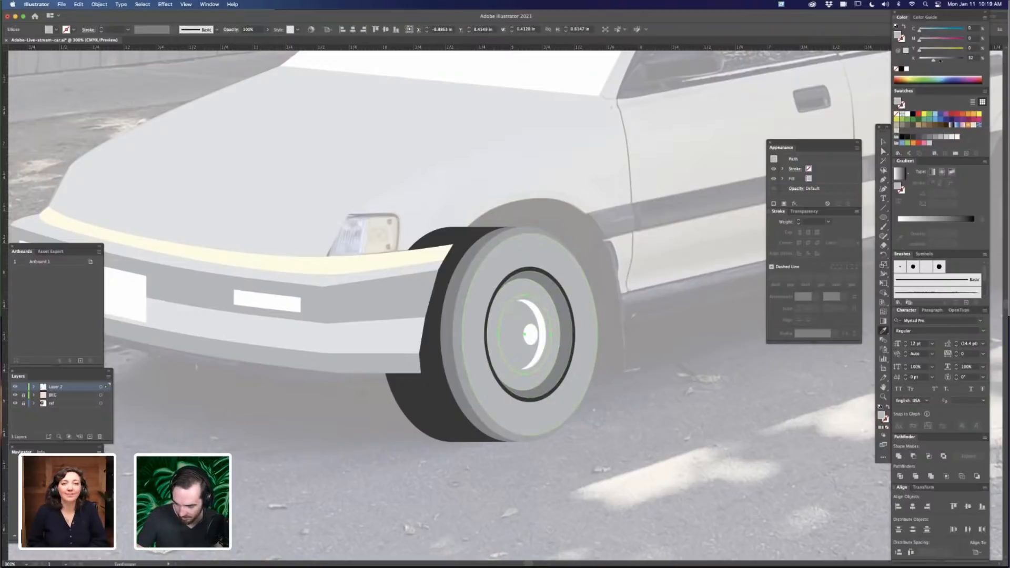
Set the inner hub ellipse's fill to about 48% black and recolor the white hub crescent with the dark gray sampled from the thin rim ring
drag(940, 60, 942, 60)
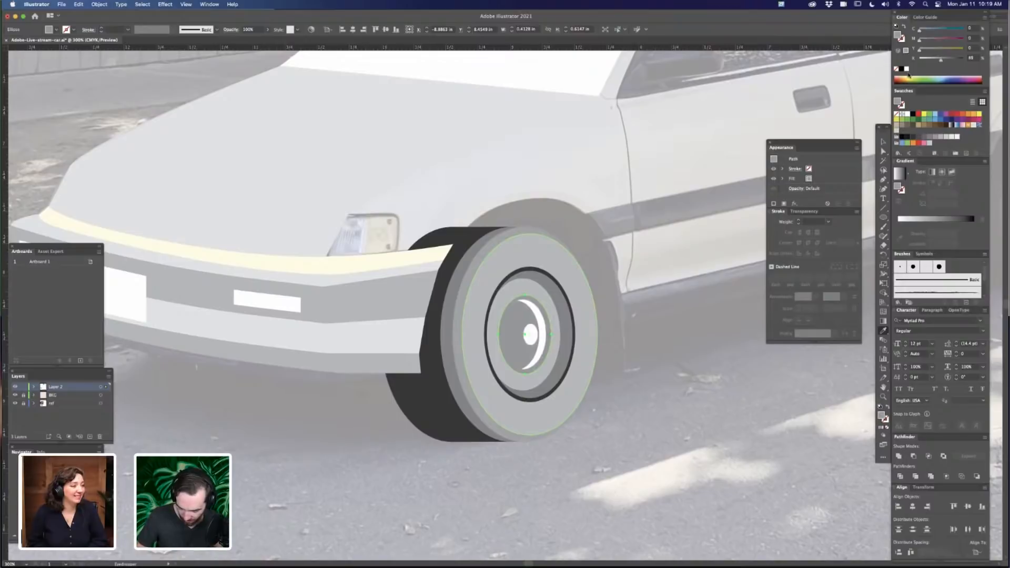
key(a)
click(542, 326)
key(i)
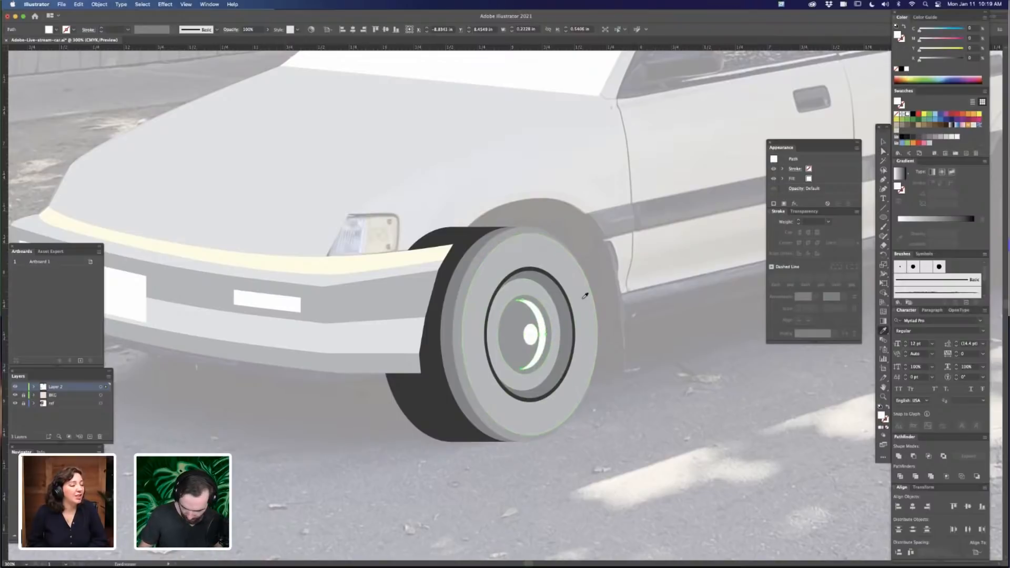
click(572, 299)
key(a)
key(super+shift+a)
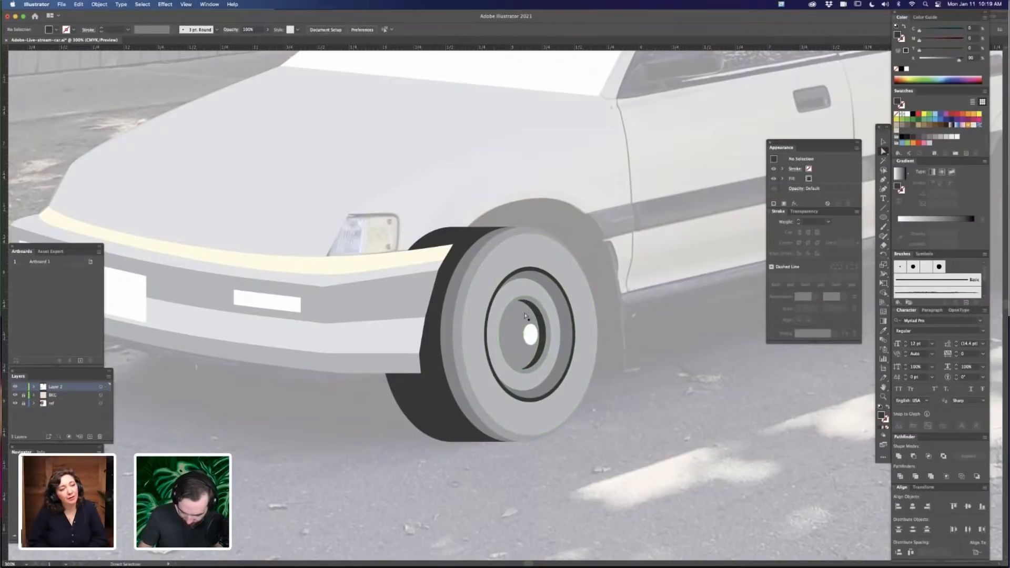
Fill the small white ellipse at the wheel's center with the sampled dark gray of the thin rim ring
click(531, 333)
key(i)
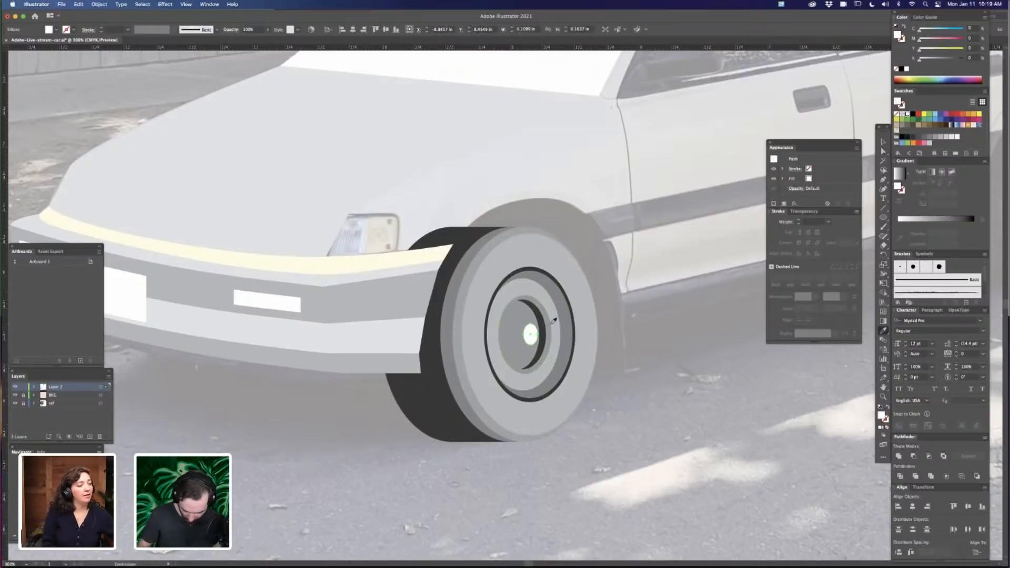
click(545, 268)
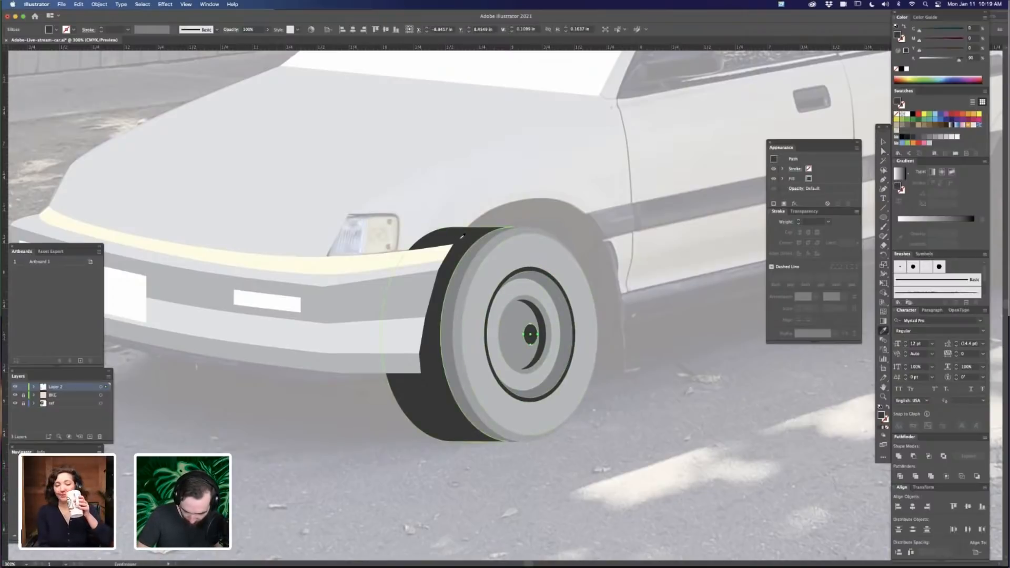
key(super+y)
key(v)
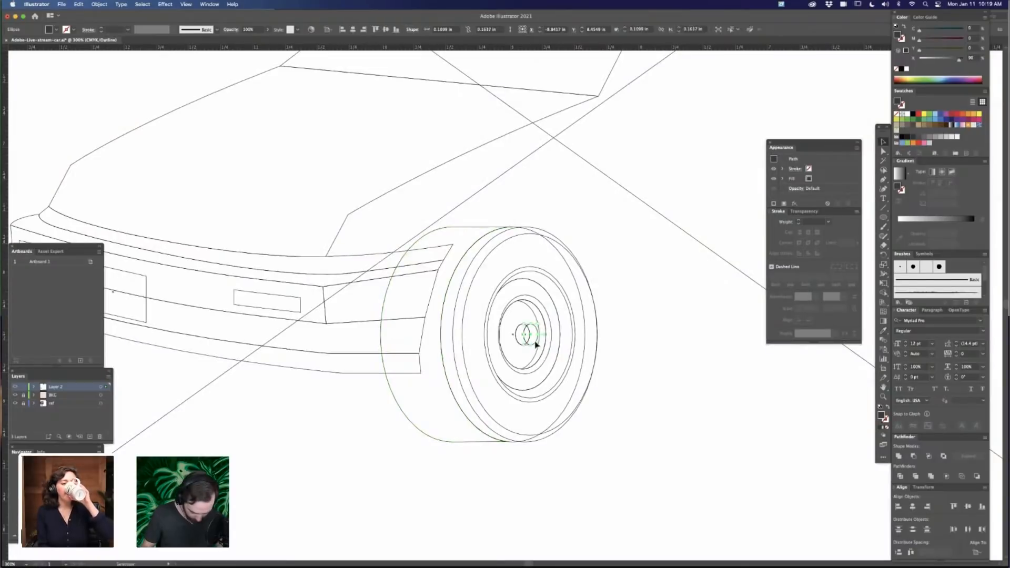
shift+click(531, 358)
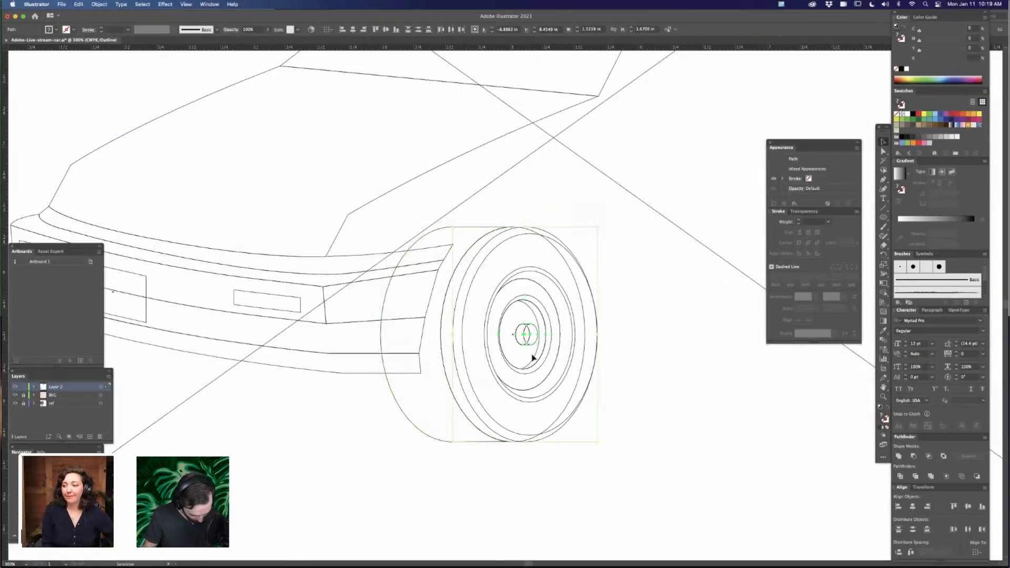
key(super+y)
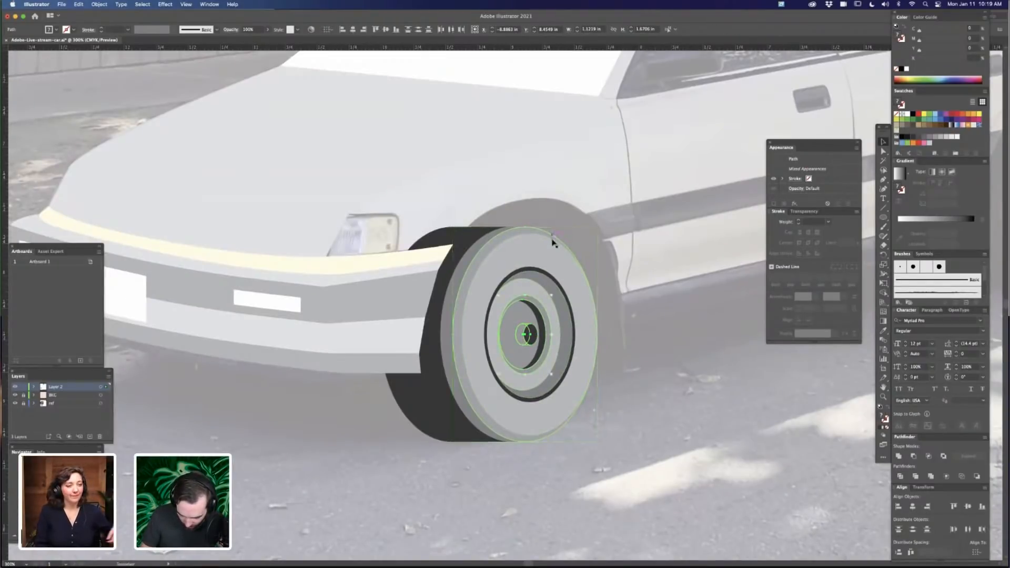
shift+click(552, 243)
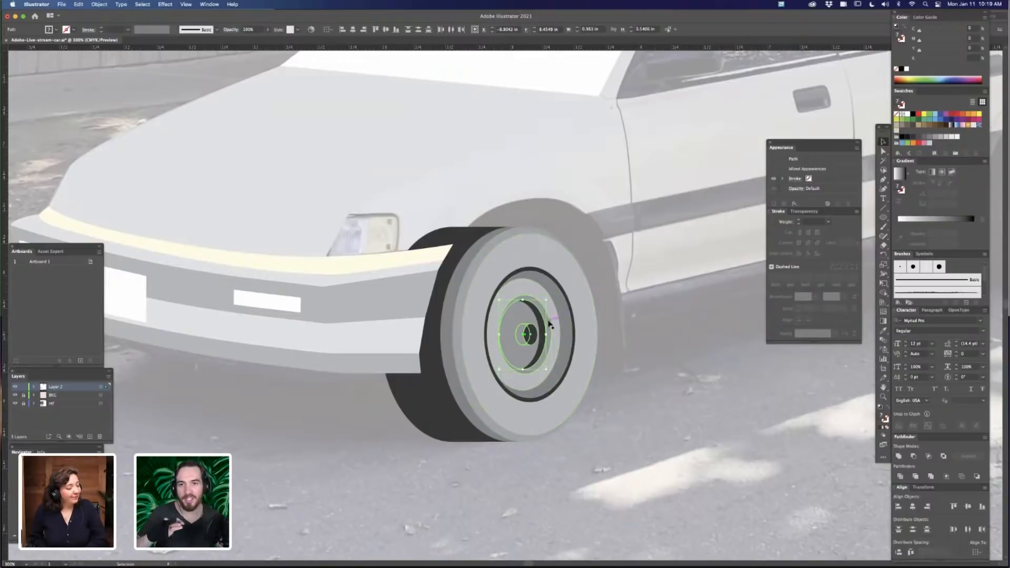
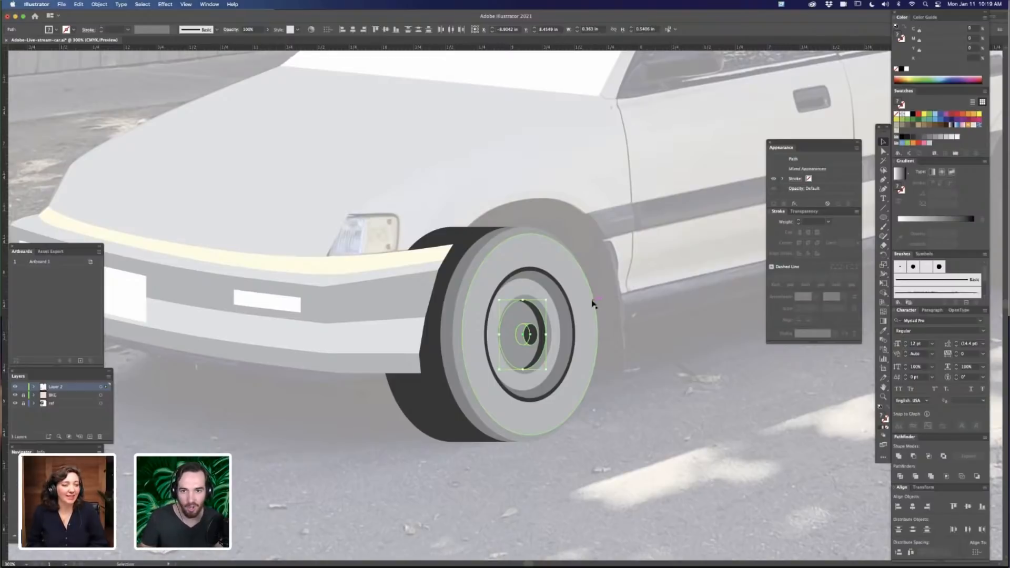
click(613, 324)
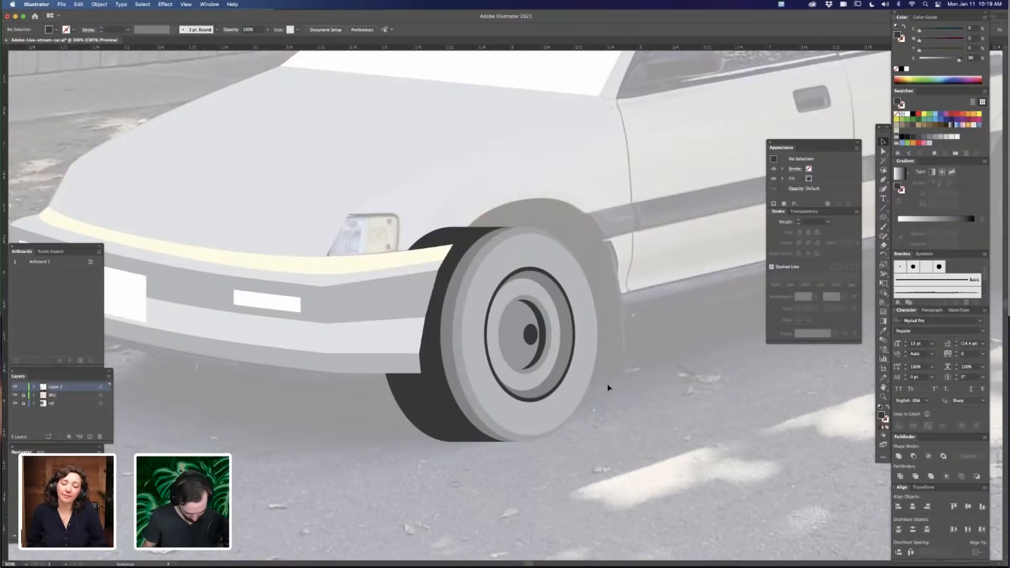
Fill the wide gray crescent inside the thin rim ring with that ring's sampled dark gray
key(super+equal)
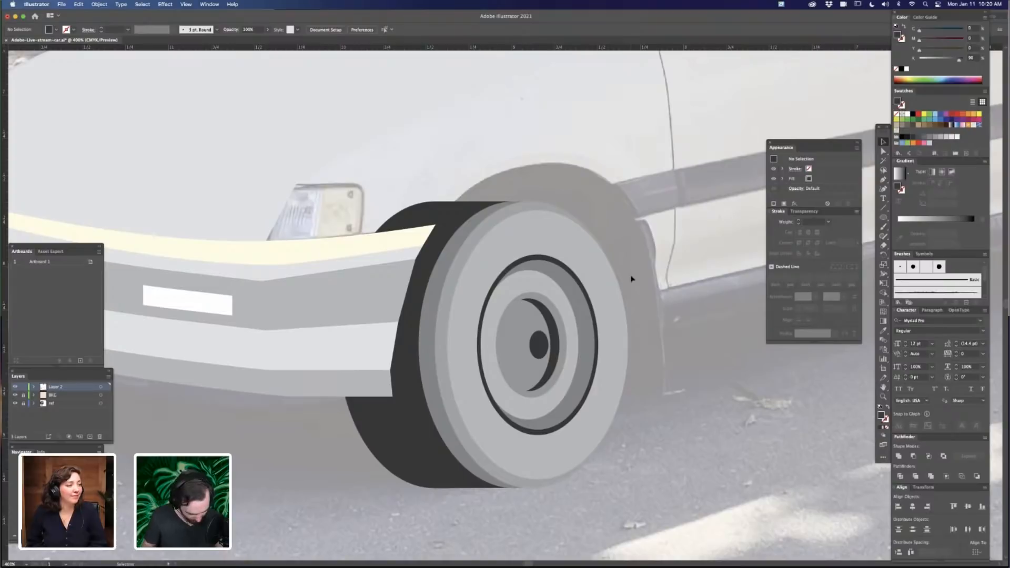
key(a)
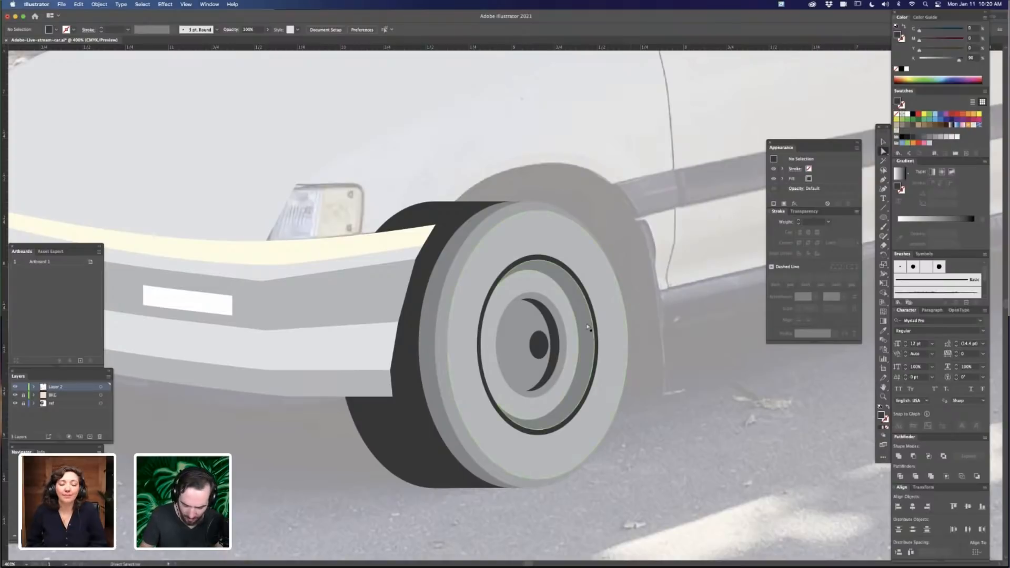
click(589, 327)
key(i)
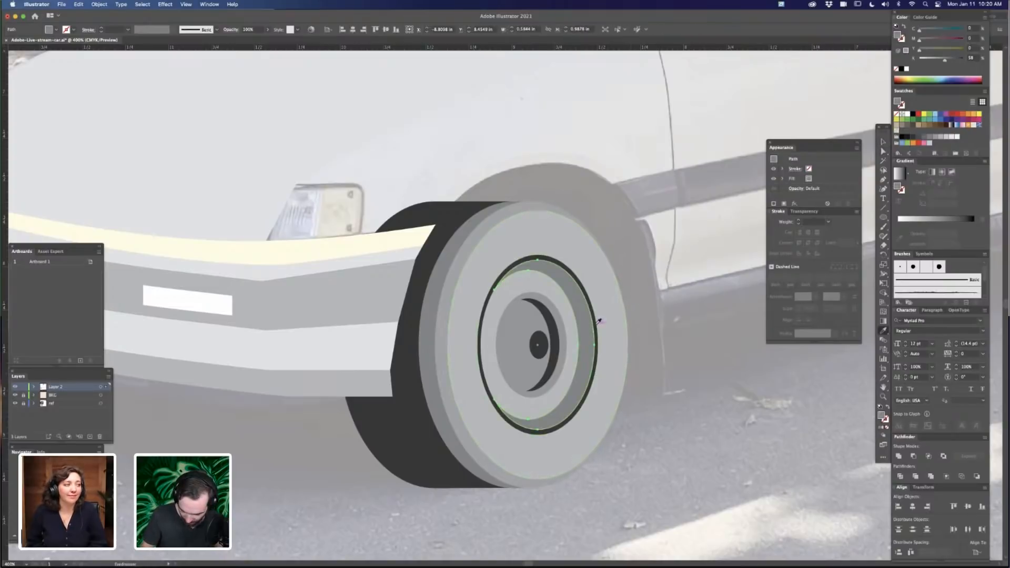
click(599, 321)
key(a)
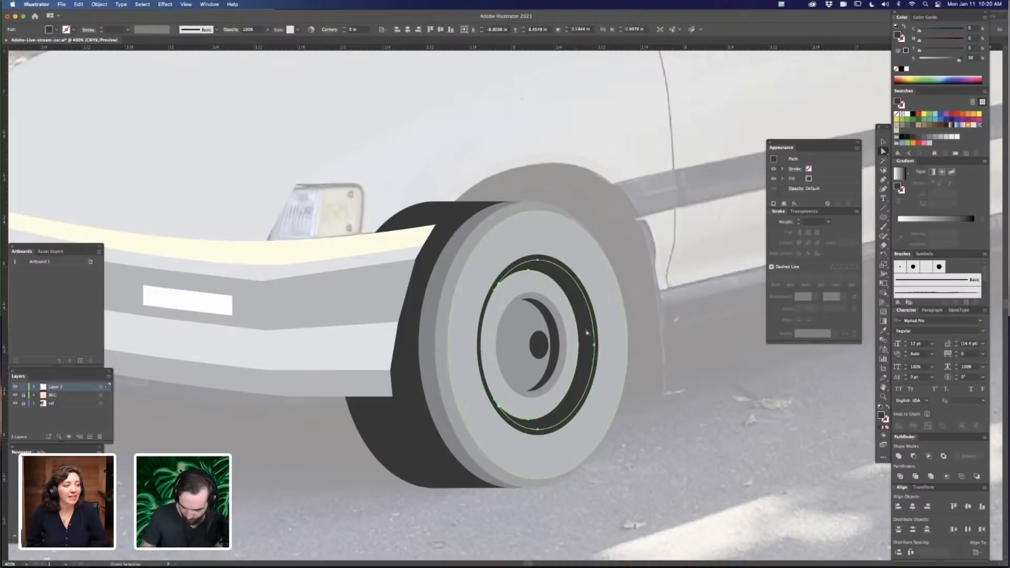
Lighten the thin dark rim ring around the crescent to 73% black and deselect it
click(598, 330)
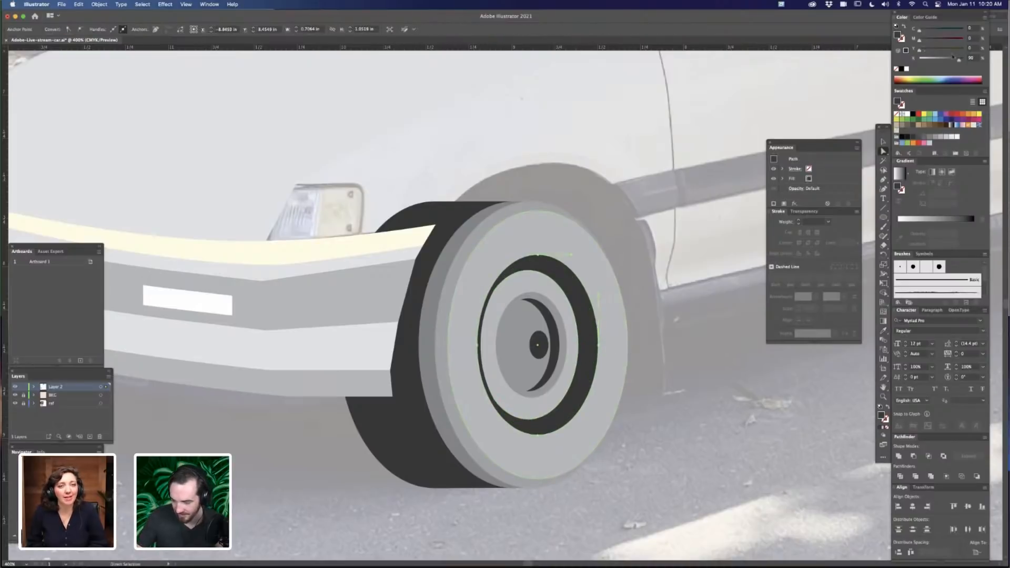
drag(959, 59, 951, 59)
click(652, 306)
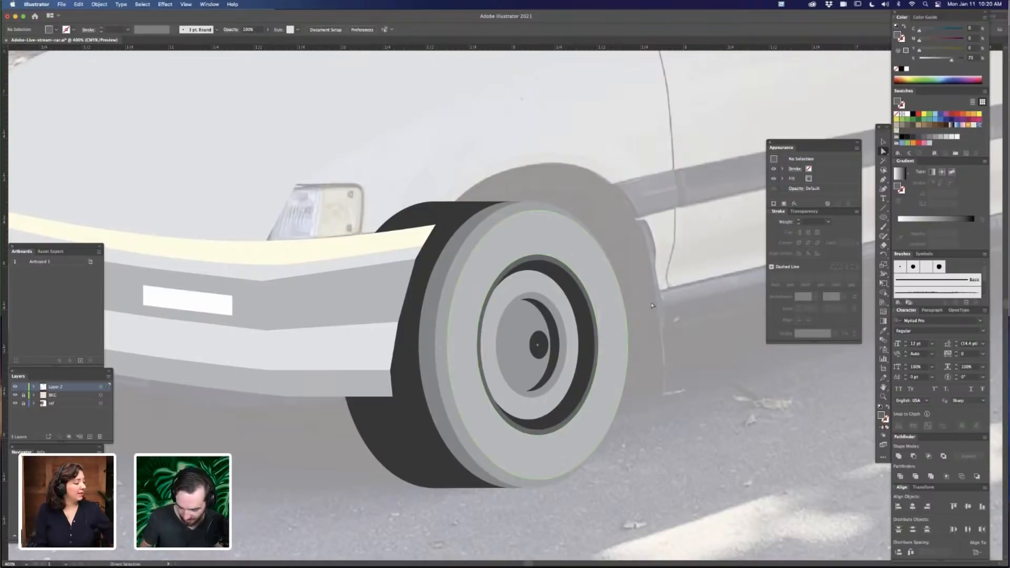
Try a lighter fill of 27% black on the inner hub ellipse and undo the change
click(576, 326)
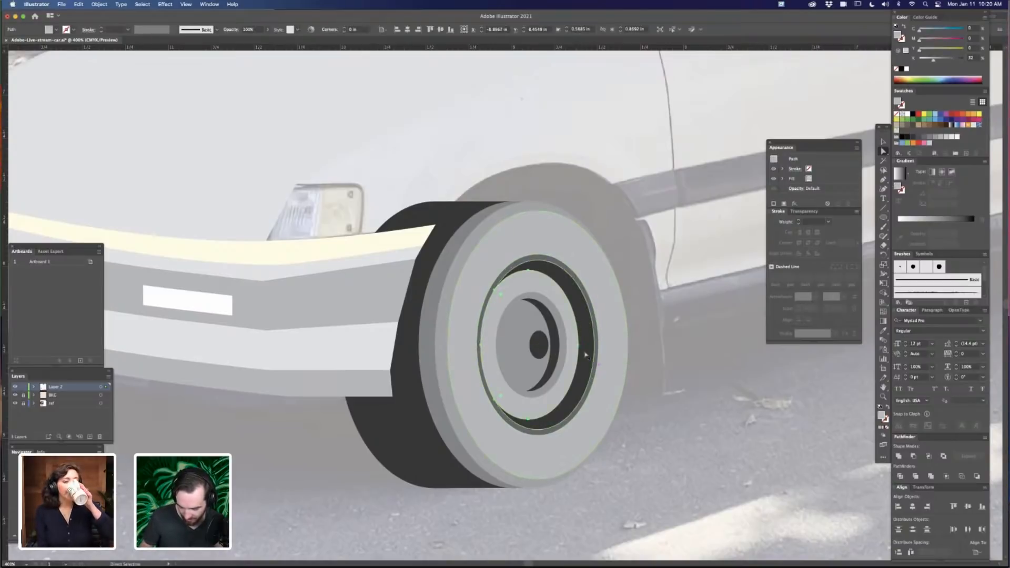
click(557, 340)
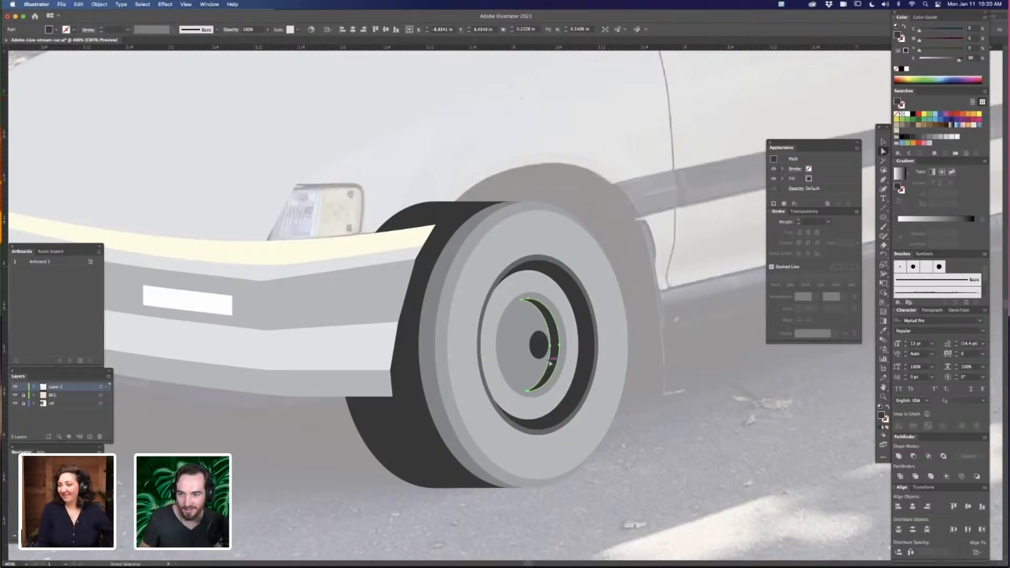
click(560, 315)
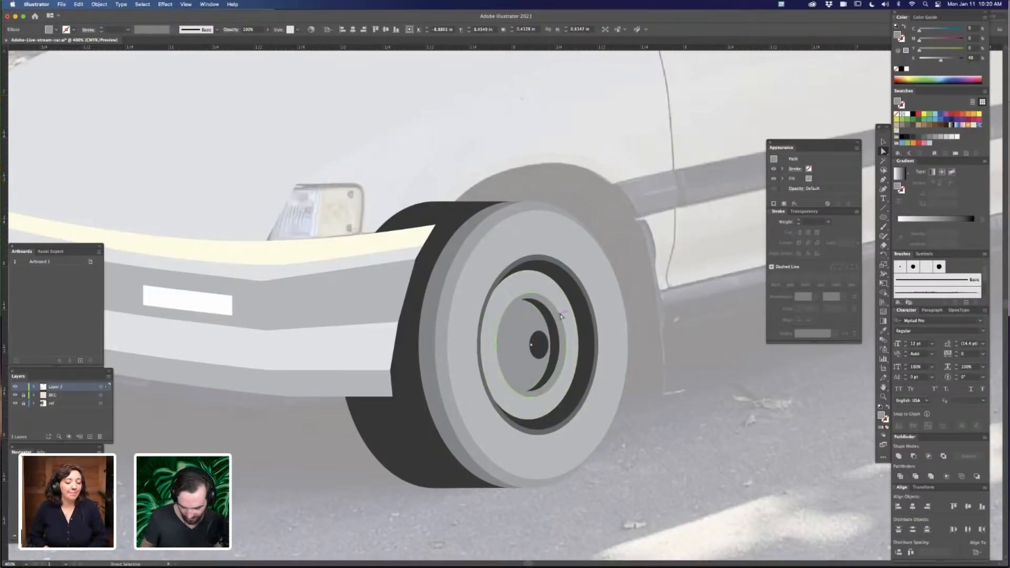
click(555, 295)
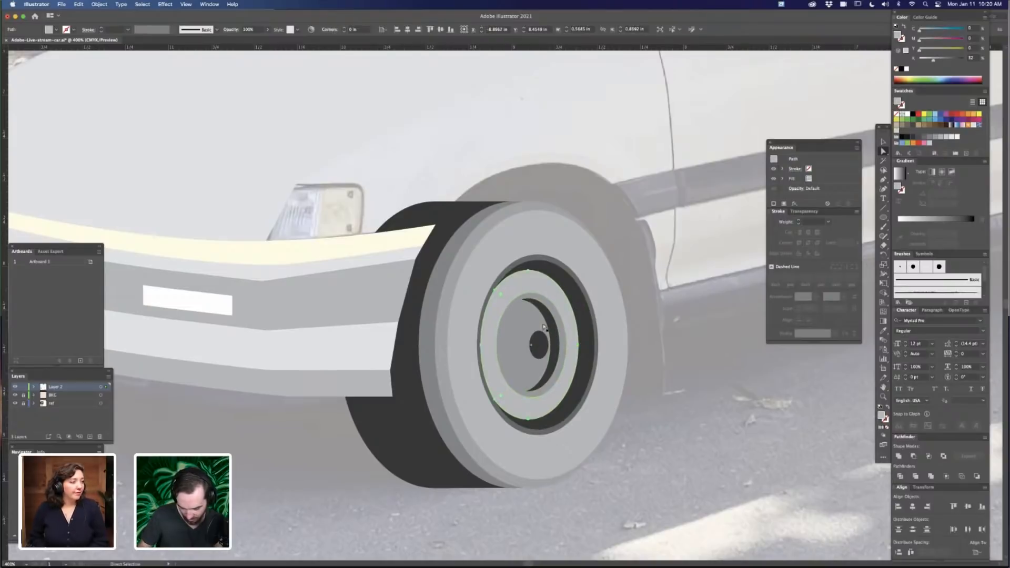
click(545, 329)
key(i)
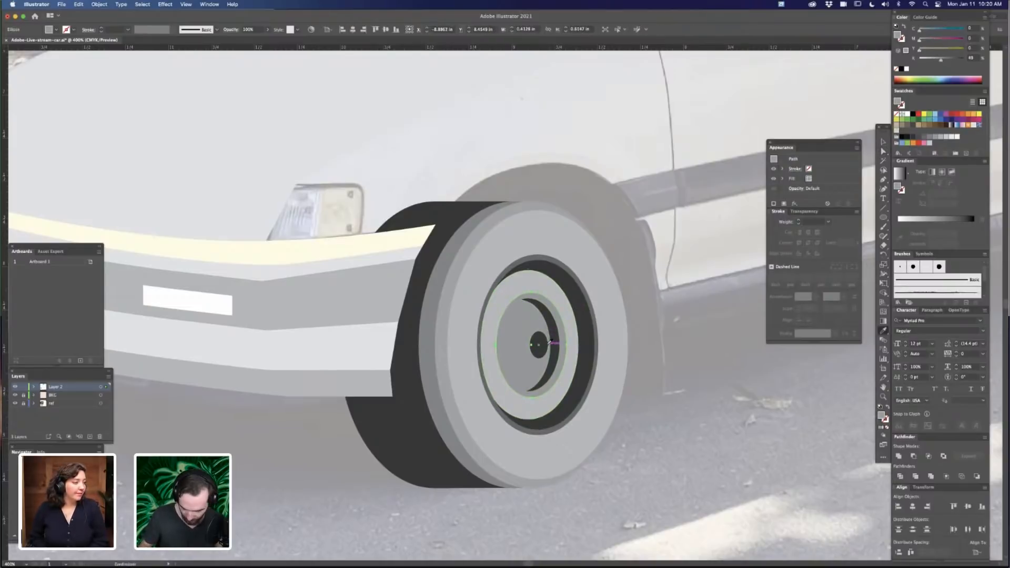
drag(934, 59, 928, 68)
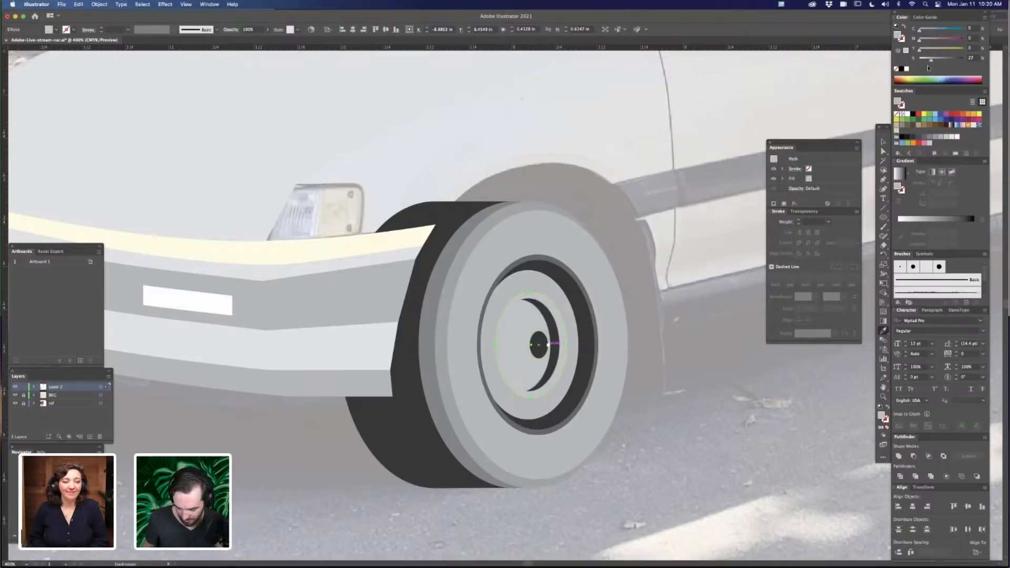
key(super+z)
key(a)
click(644, 353)
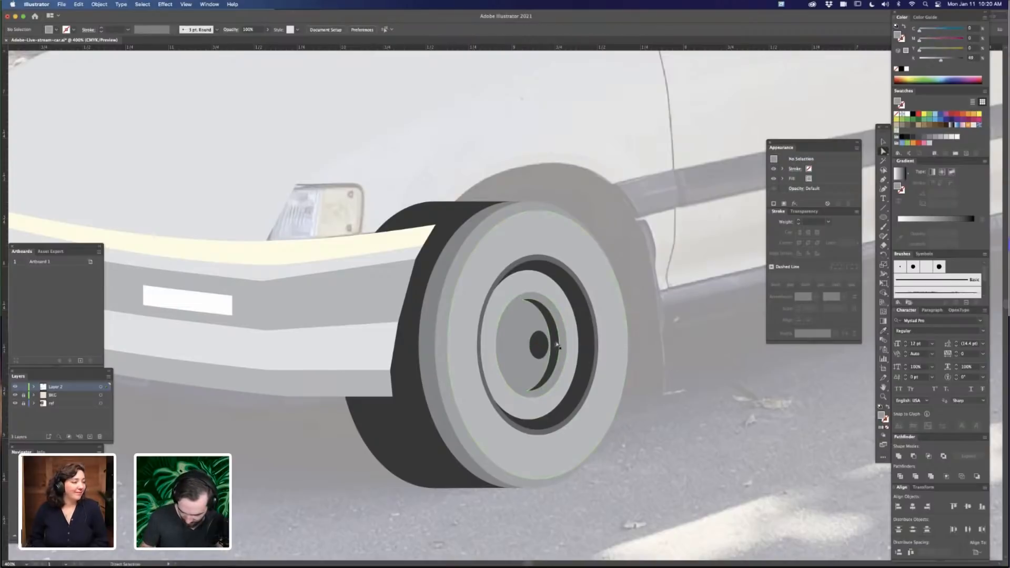
click(556, 346)
key(i)
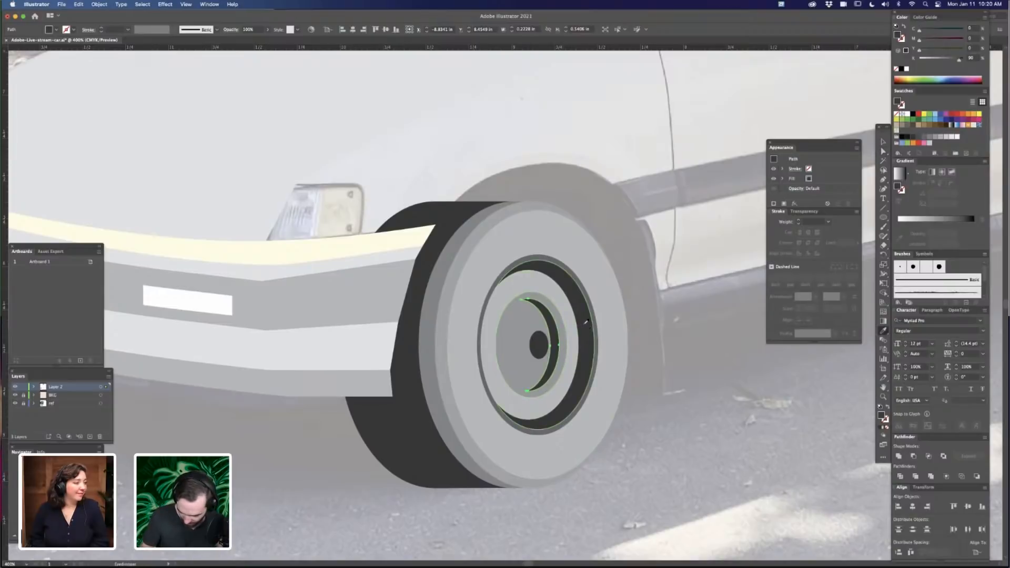
key(a)
click(538, 337)
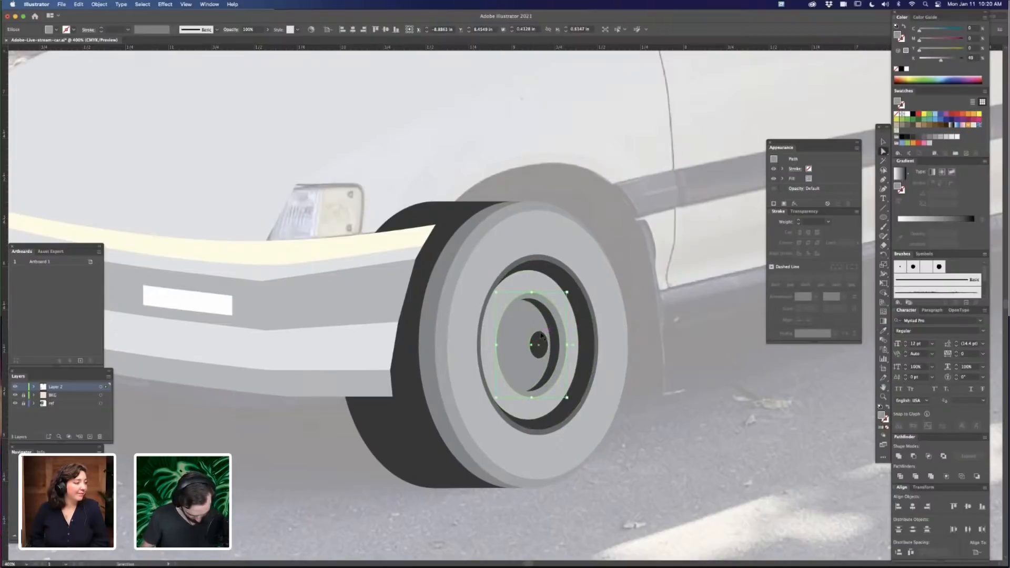
key(super+y)
click(537, 339)
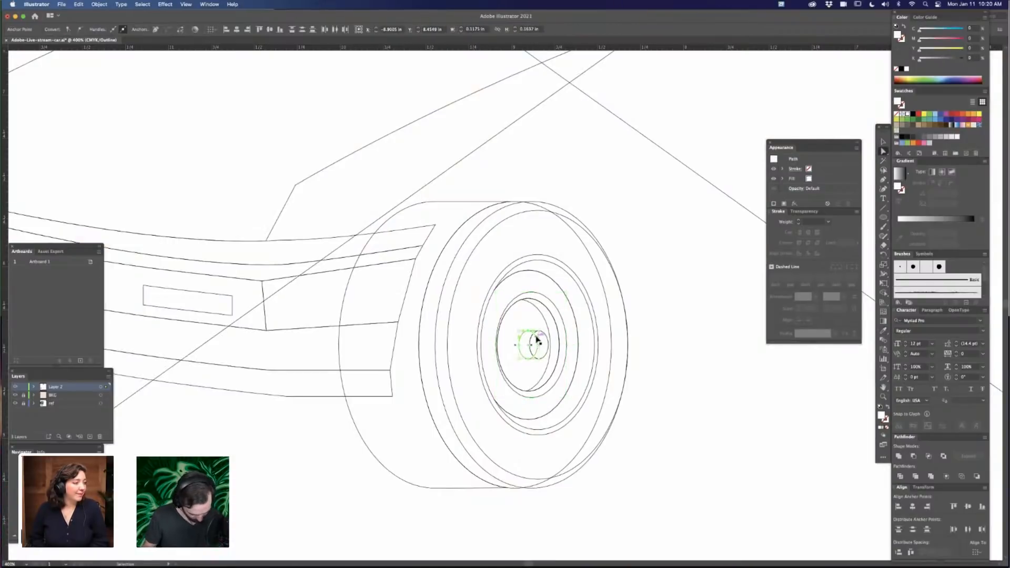
shift+click(543, 368)
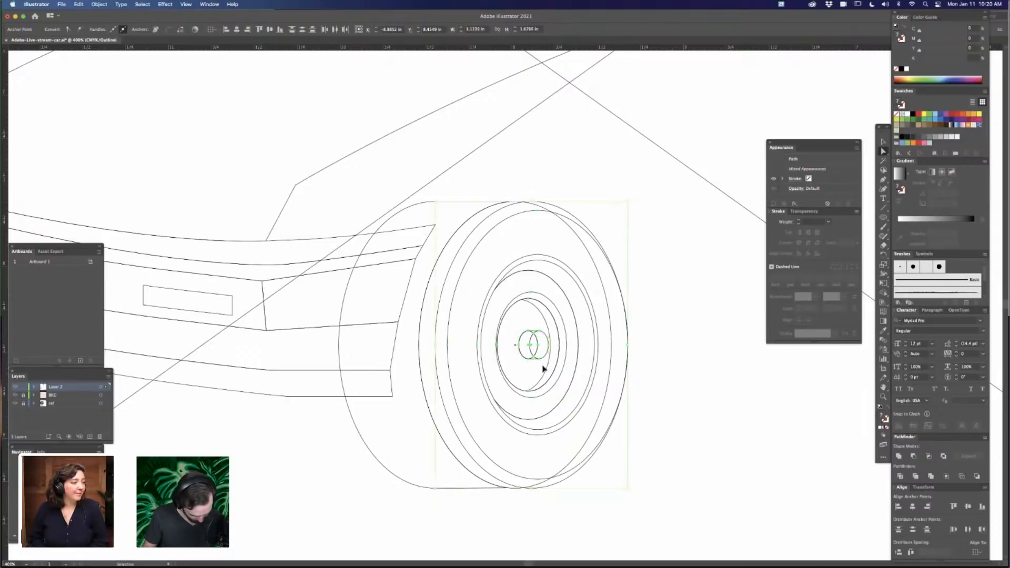
key(super+y)
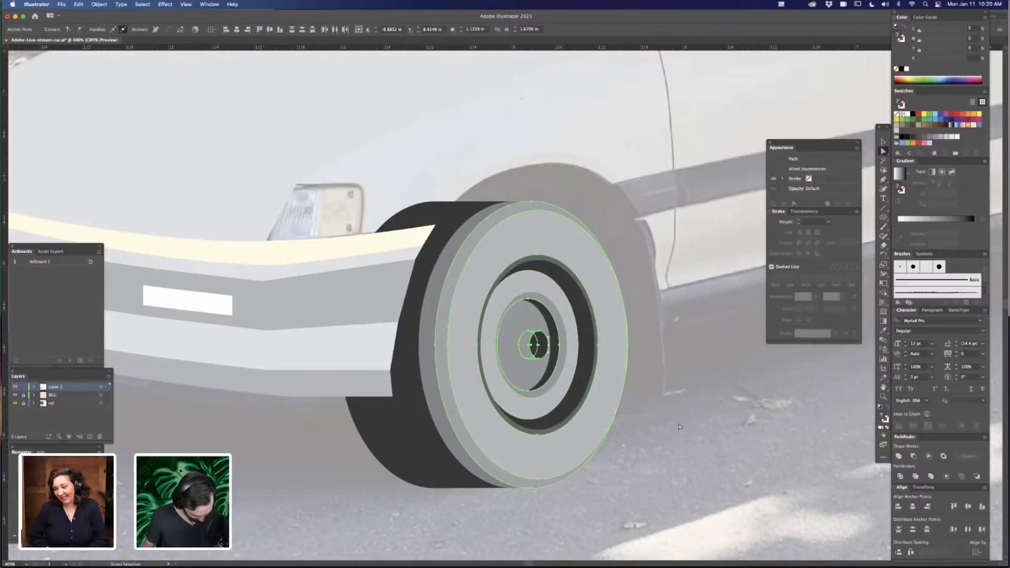
click(626, 401)
Select only the small overlapping center-cap shapes in outline view, excluding the large tire path, and bring them to the front
key(super+y)
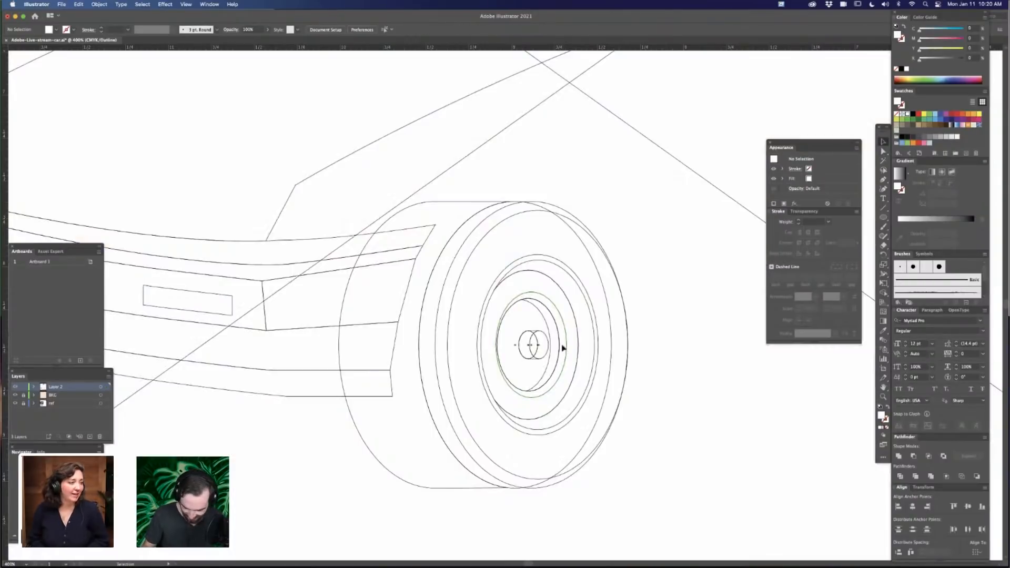
click(536, 363)
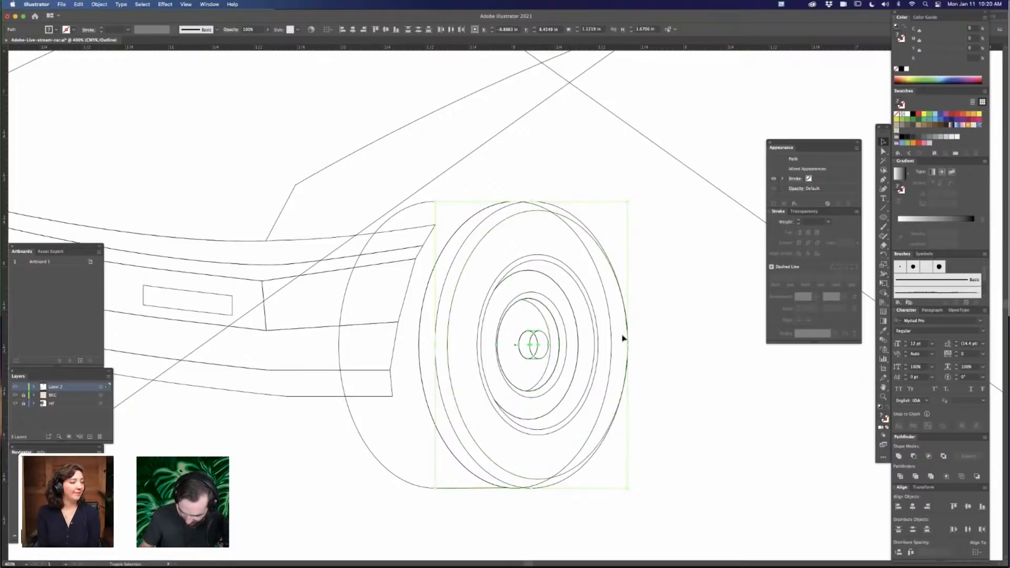
shift+click(542, 203)
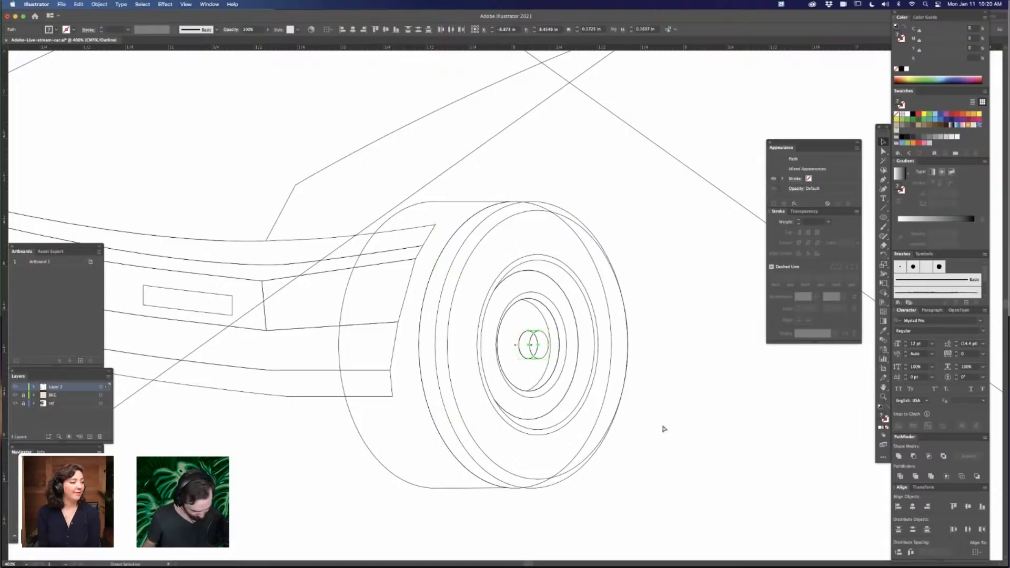
key(super+y)
key(super+shift+bracketright)
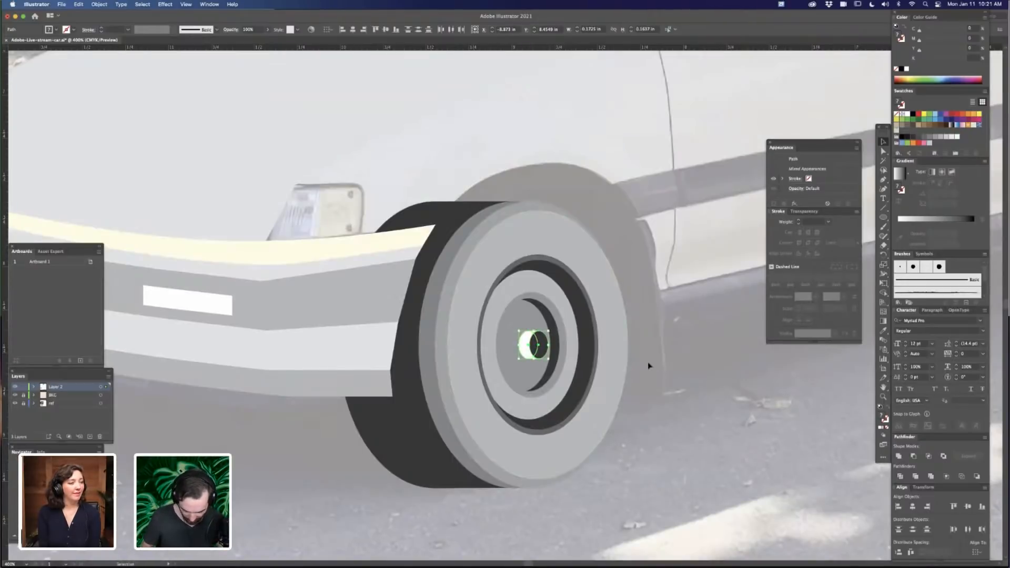
Fill the white center-cap shape with the dark gray sampled from the wide rim crescent
click(527, 345)
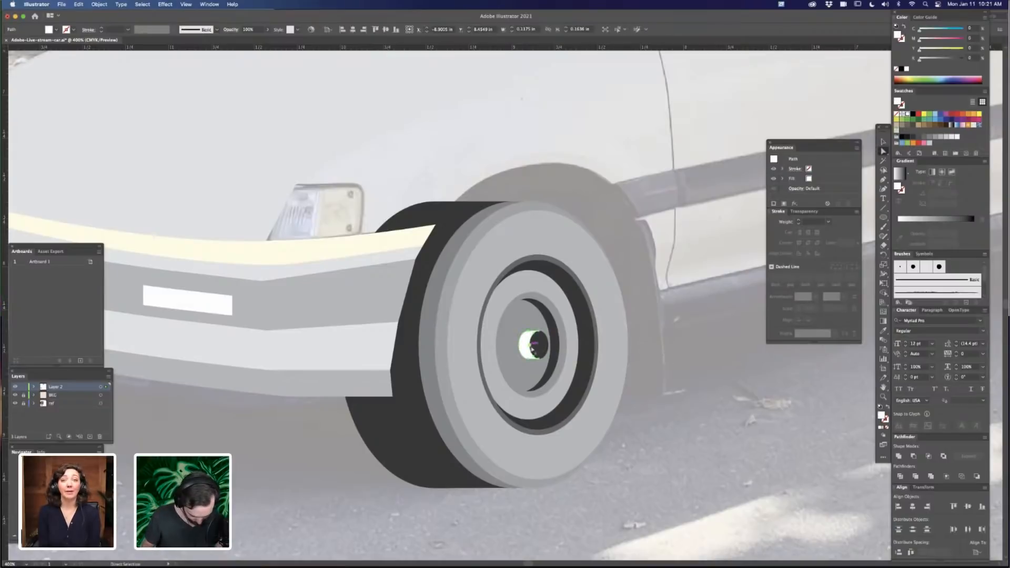
key(i)
click(588, 306)
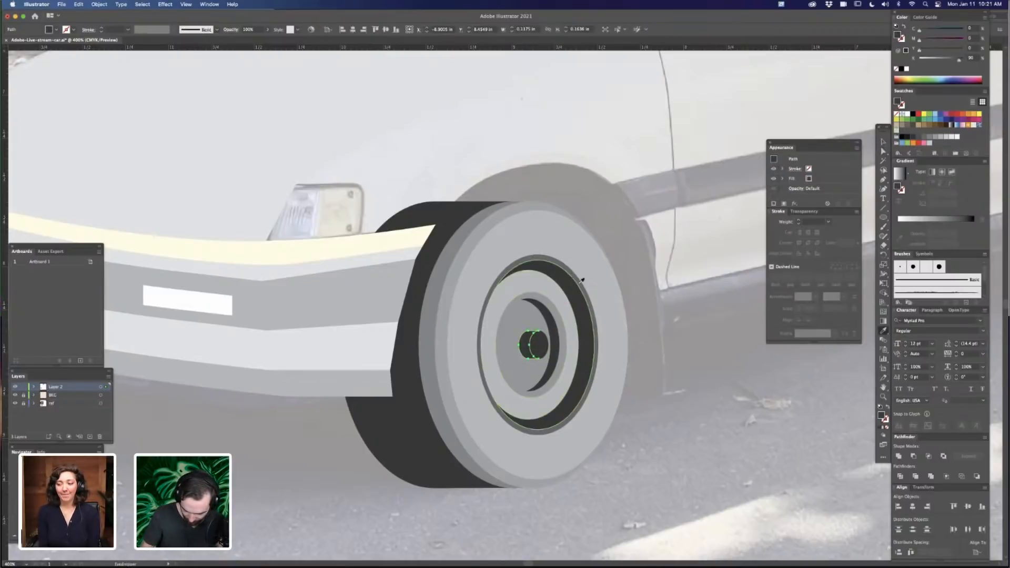
Fill the front ellipse of the wheel's center cap with the light gray sampled from the wheel's broad outer face and deselect it
key(a)
click(544, 345)
key(i)
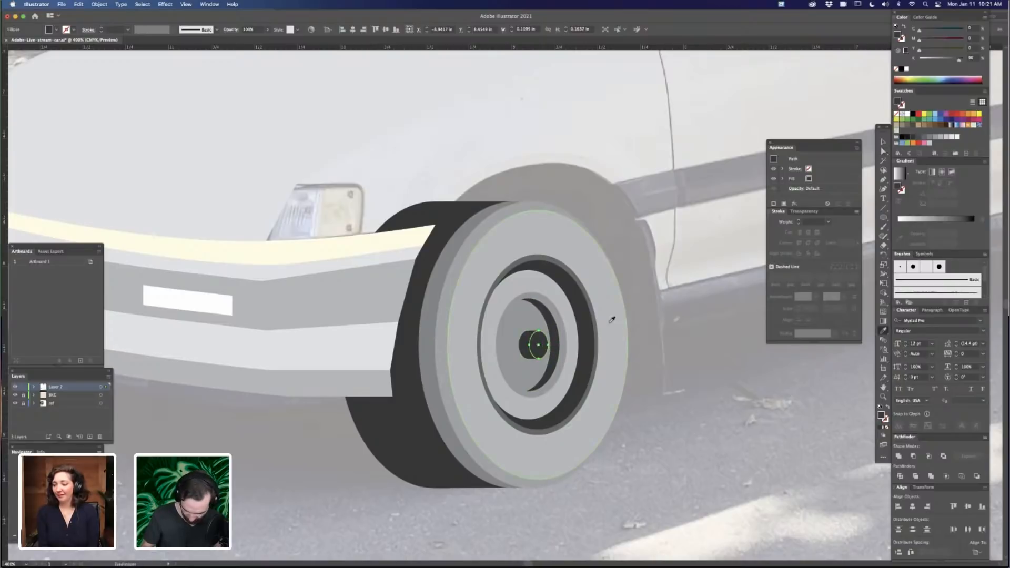
click(609, 320)
key(a)
click(689, 394)
Review the shaded front wheel up close and against the whole car in the reference photo
key(super+minus)
key(super+minus)
key(super+minus)
key(super+minus)
key(super+minus)
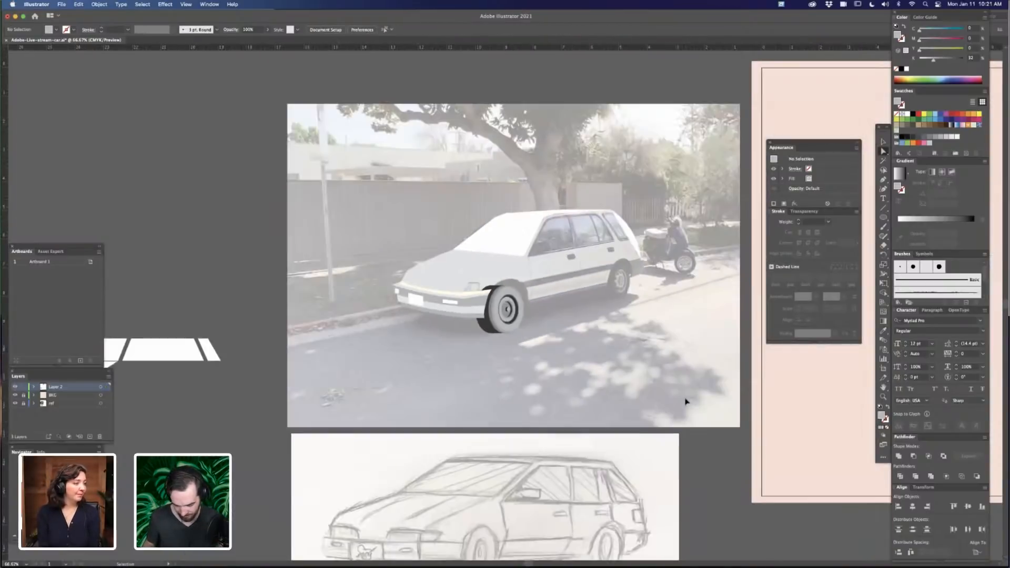
key(super+plus)
key(super+plus)
key(super+plus)
key(super+plus)
drag(614, 420, 566, 415)
drag(579, 225, 571, 252)
key(super+minus)
key(super+minus)
key(super+minus)
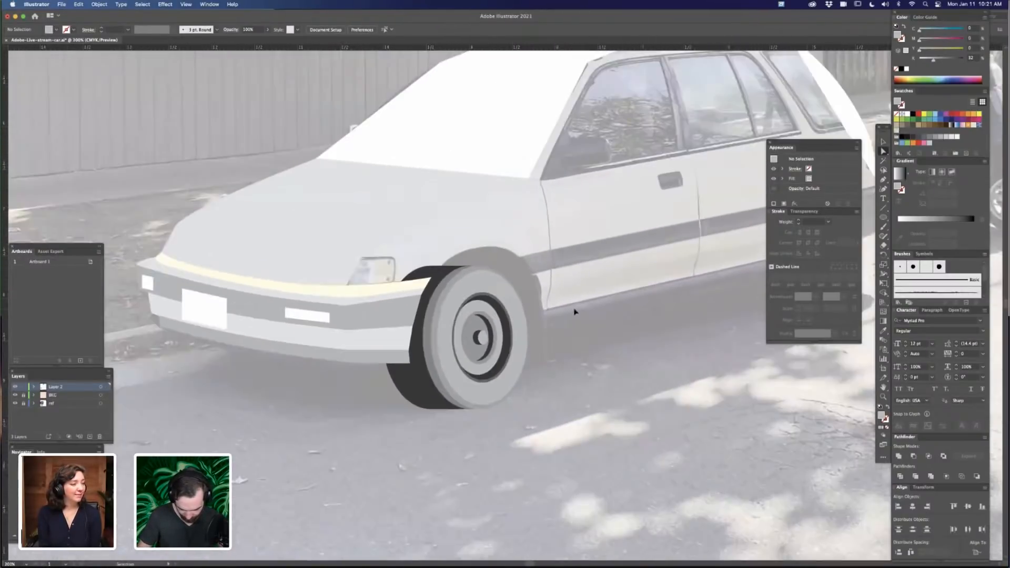
scroll(611, 335, up, 1)
drag(610, 335, 758, 338)
key(super+plus)
key(super+plus)
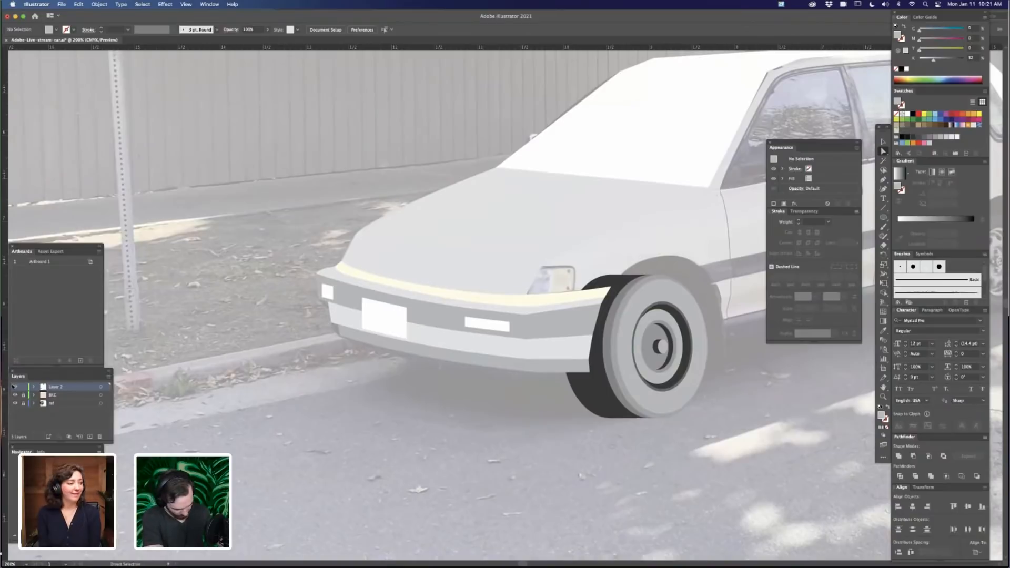
Switch Layer 2 to outline display so the reference photo of the car's side shows through
super+click(15, 387)
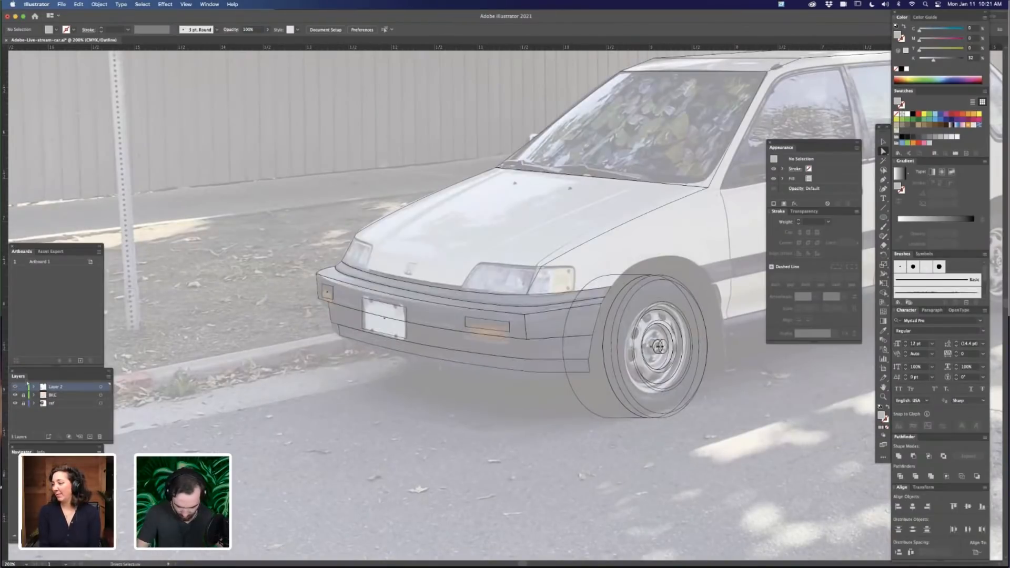
drag(723, 410, 436, 494)
scroll(539, 148, right, 1)
key(p)
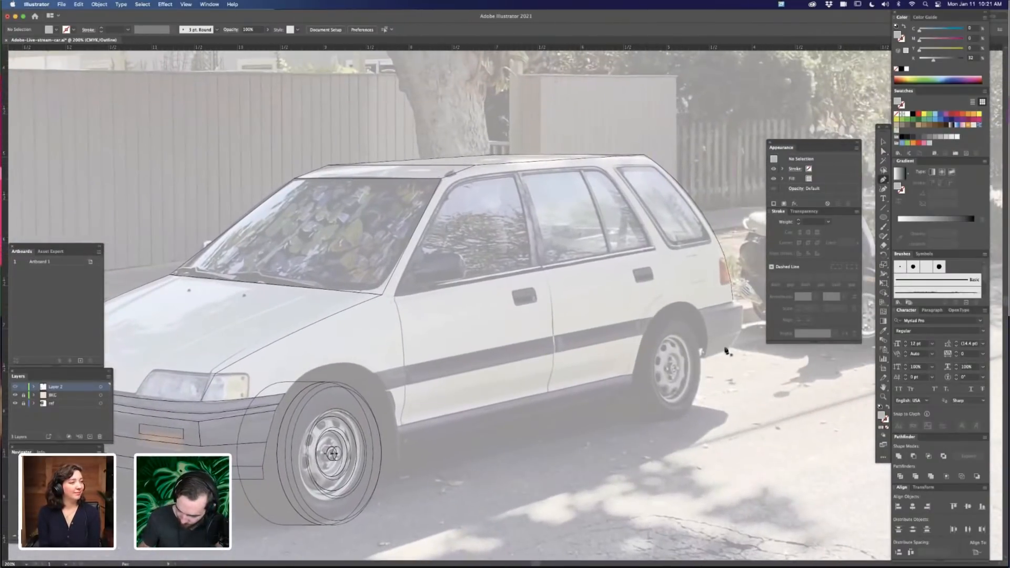
key(a)
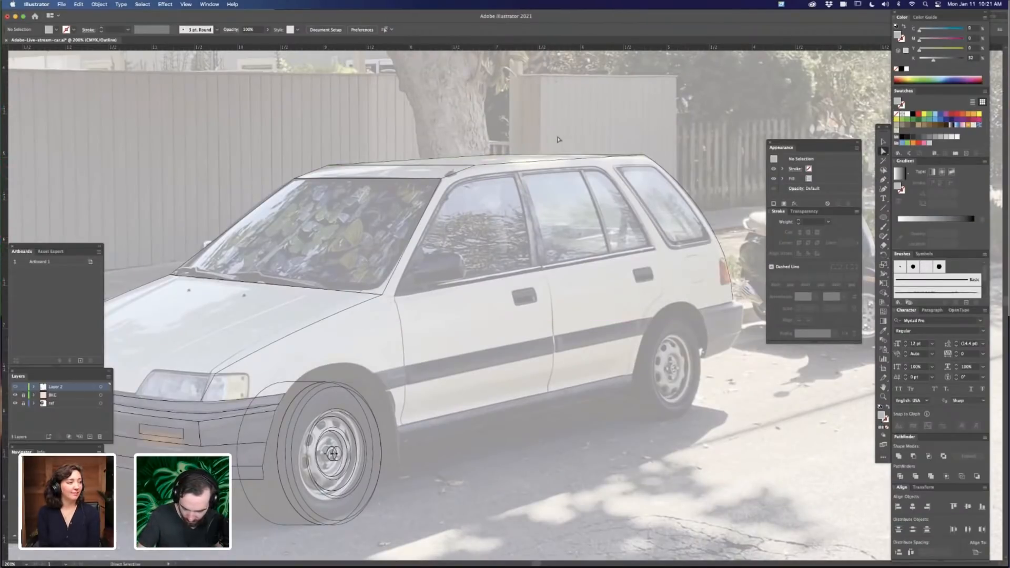
Draw the near-side roof line with the Pen tool from the top of the windshield pillar to the roof's rear corner
click(574, 168)
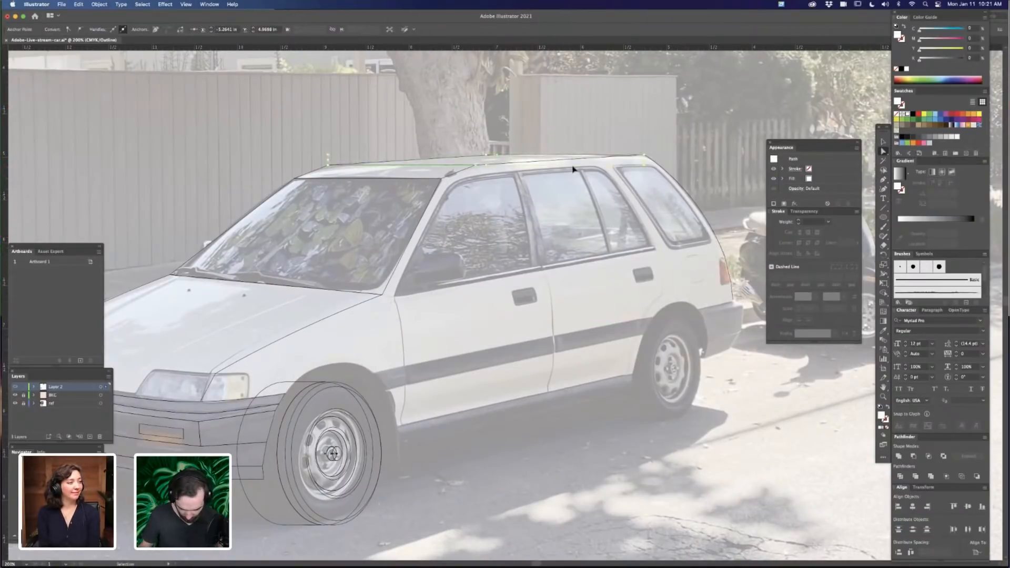
key(super+minus)
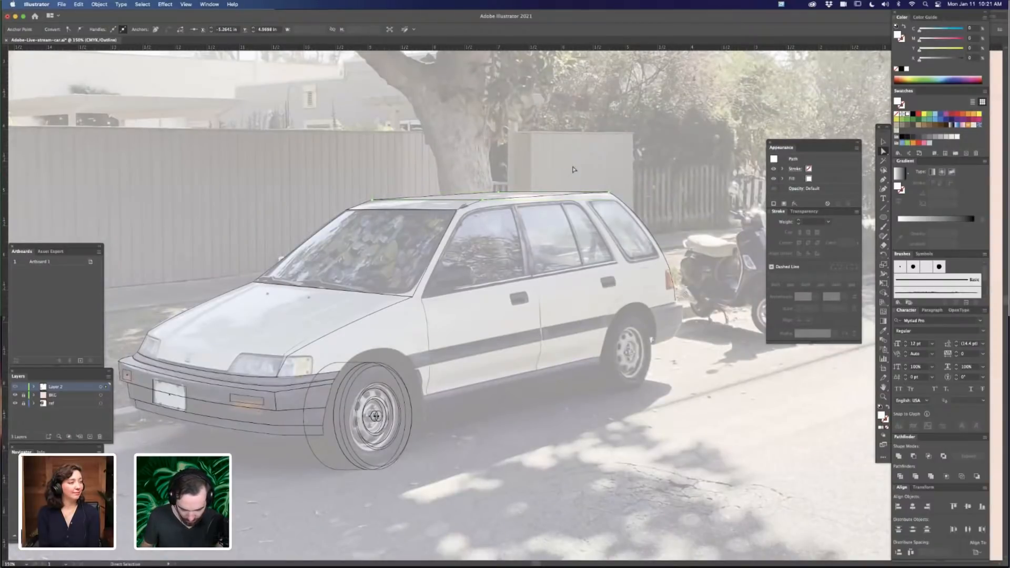
click(574, 168)
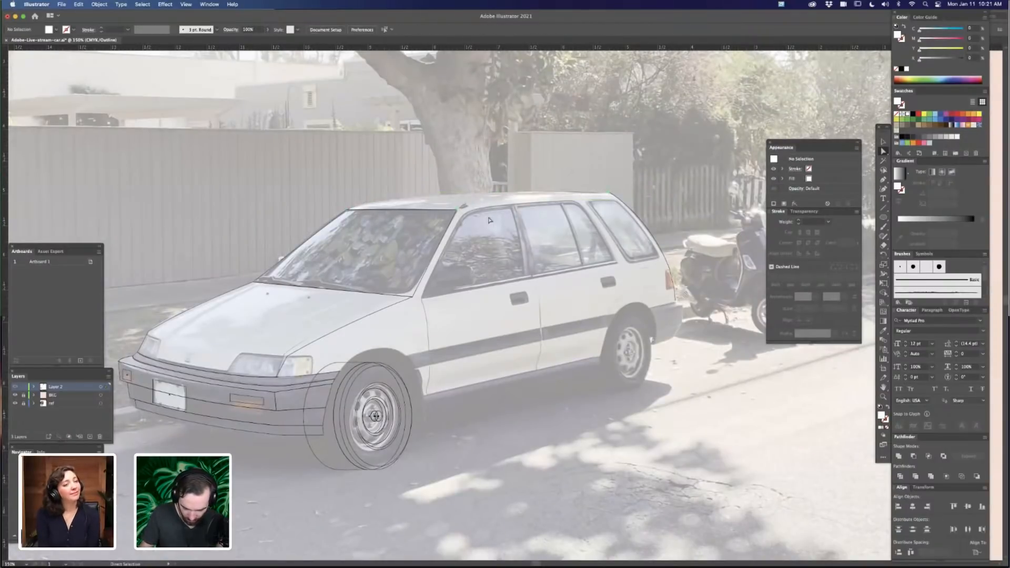
key(super+plus)
drag(520, 264, 563, 259)
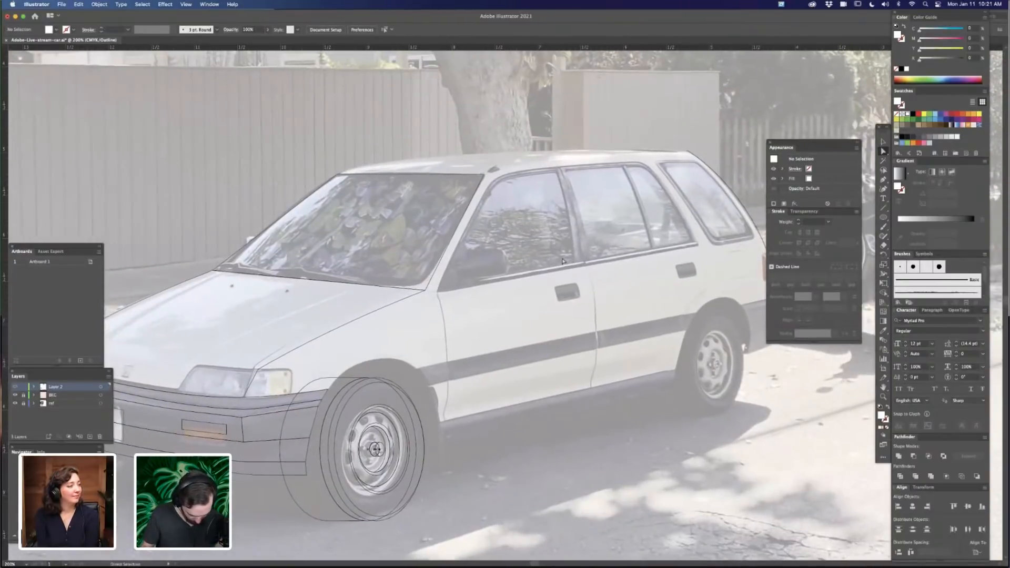
key(p)
click(490, 171)
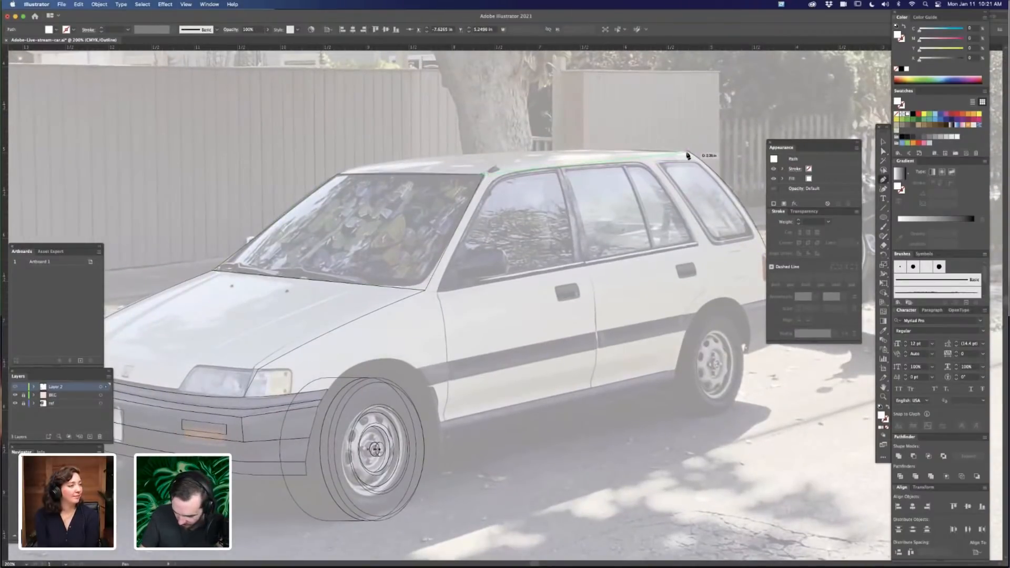
click(688, 155)
key(a)
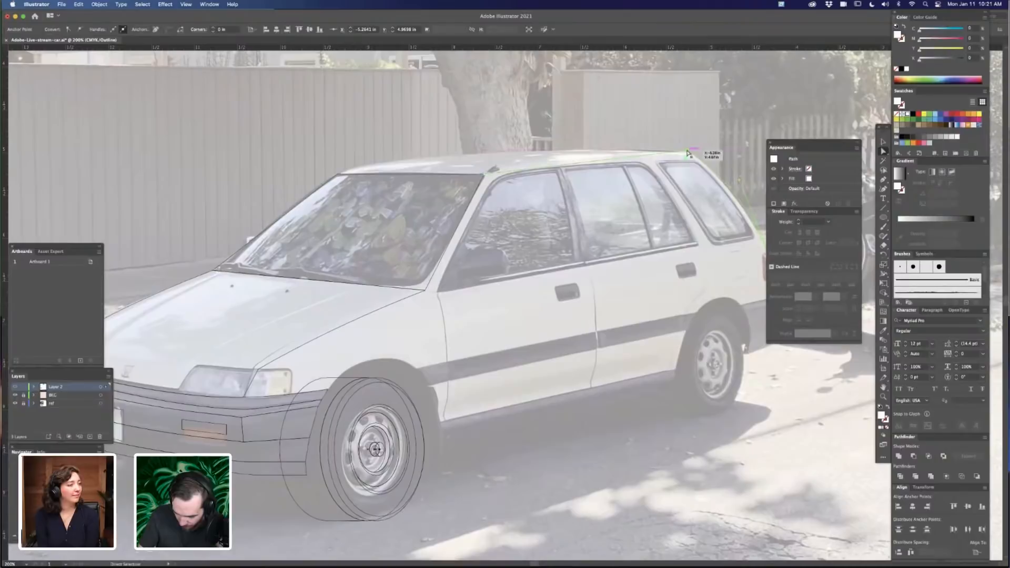
click(755, 174)
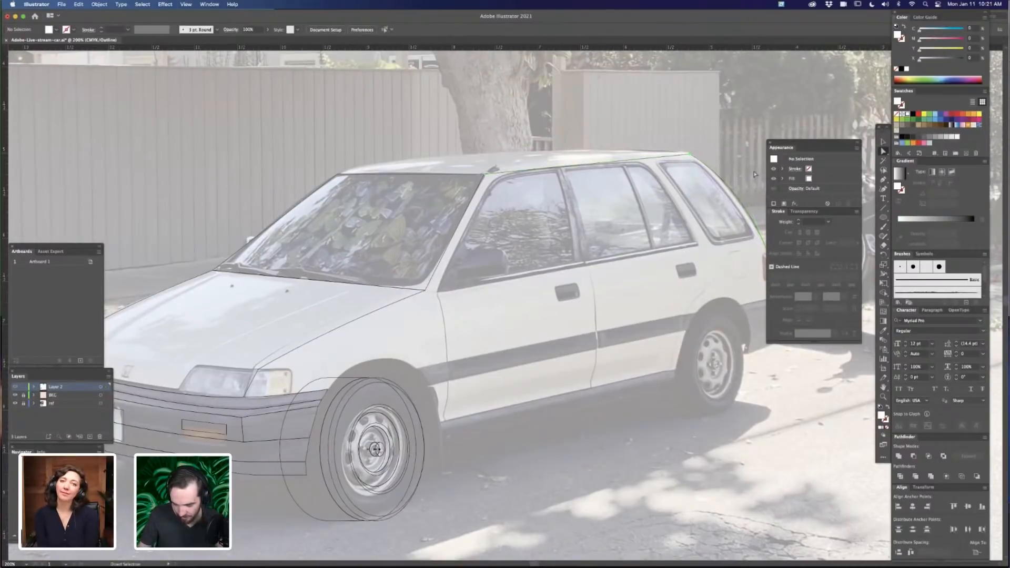
Adjust the anchor point at the roof's rear corner with the Anchor Point tool and clear the selection
click(690, 157)
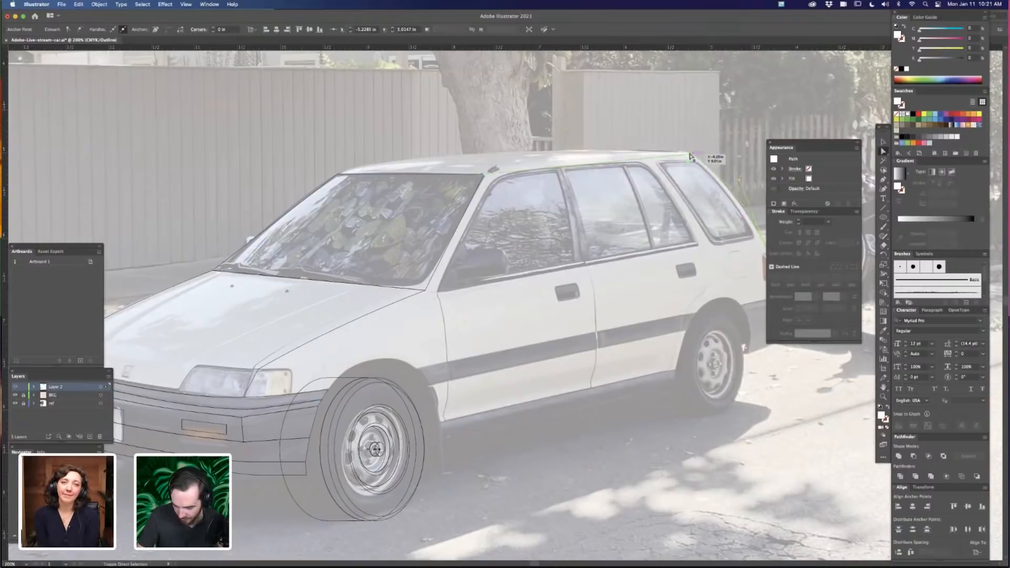
key(shift+c)
key(a)
click(702, 154)
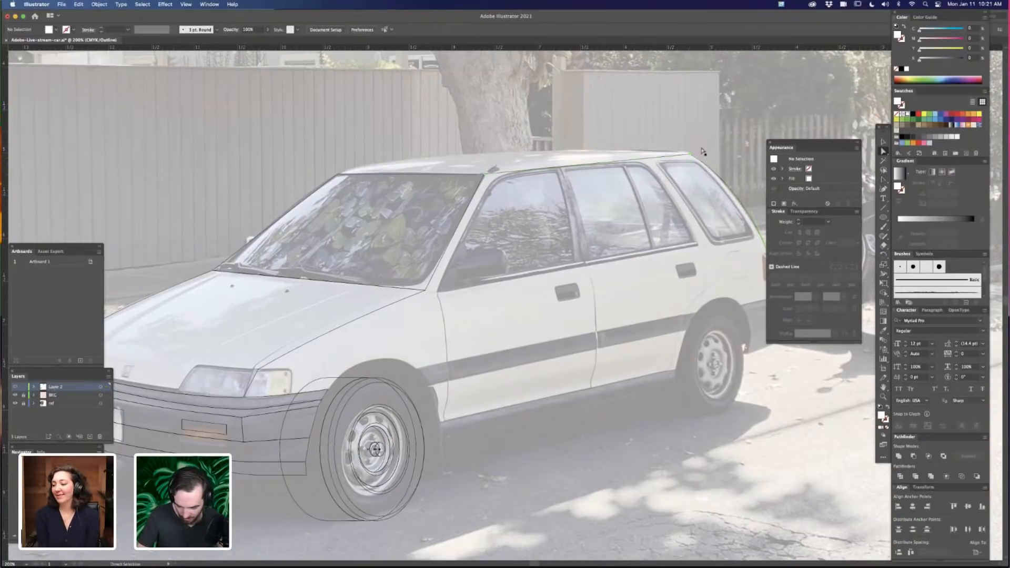
click(653, 158)
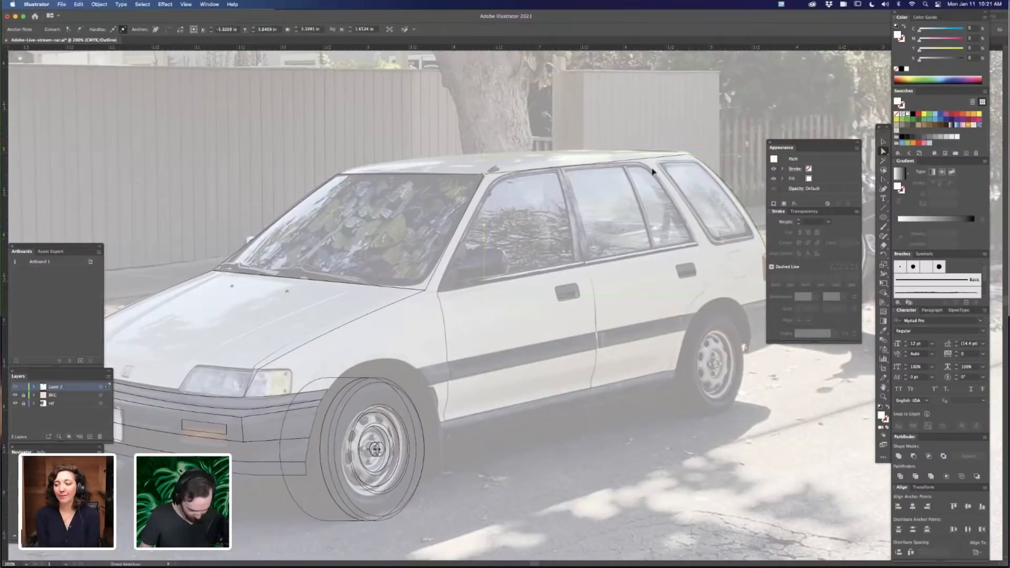
click(638, 235)
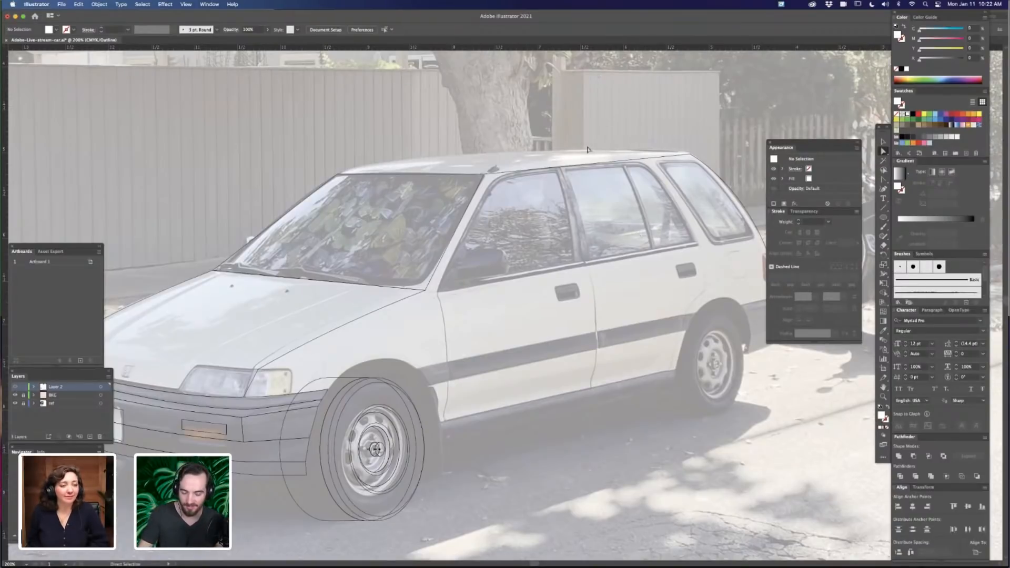
Duplicate the near-side roof line in place and move the copy to the windshield's far upper corner
click(558, 158)
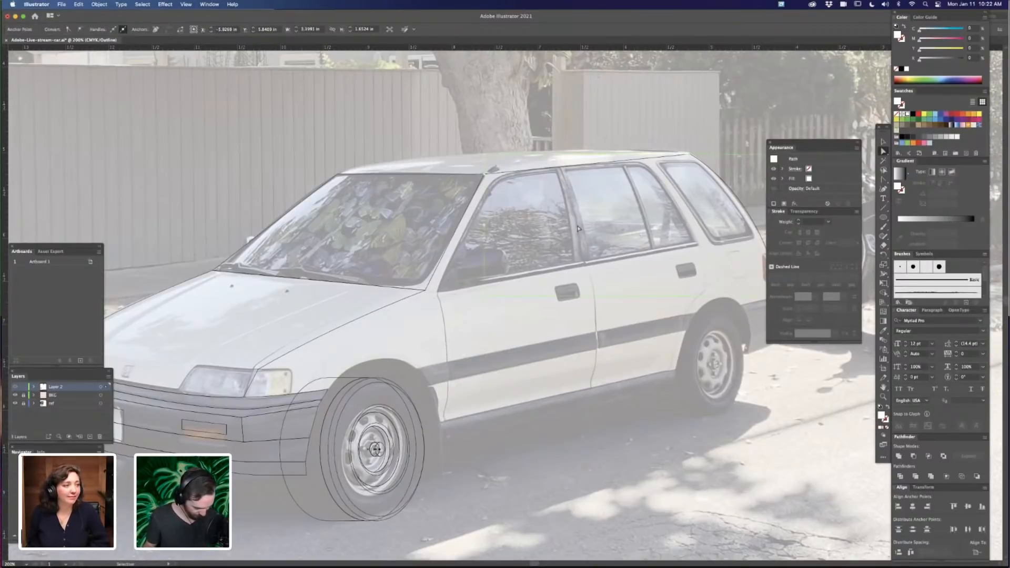
key(super+c)
key(super+f)
drag(631, 159, 489, 160)
Check how the copied roof line meets the windshield's far upper corner against the reference photo
key(z)
drag(308, 157, 549, 153)
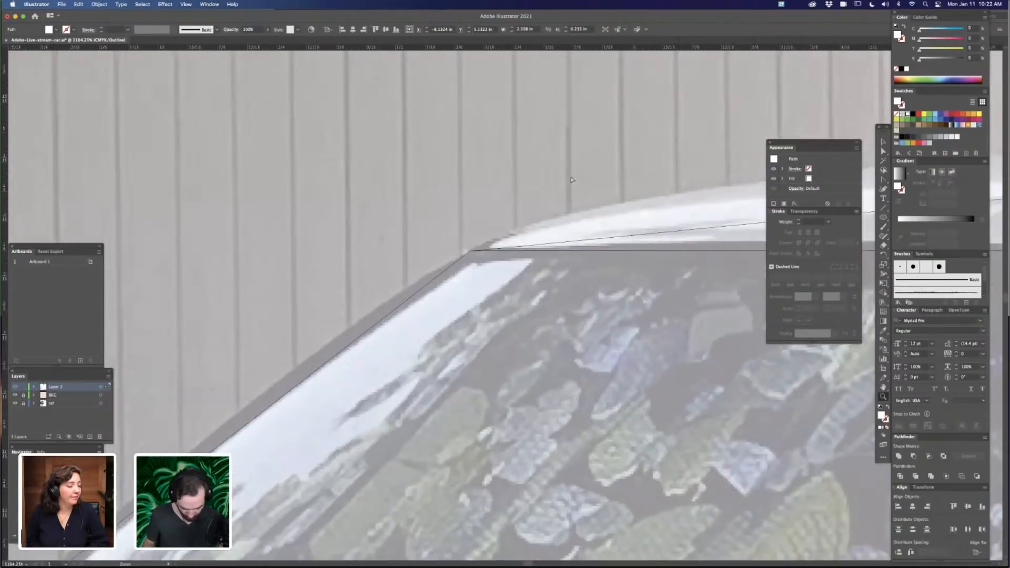
click(572, 179)
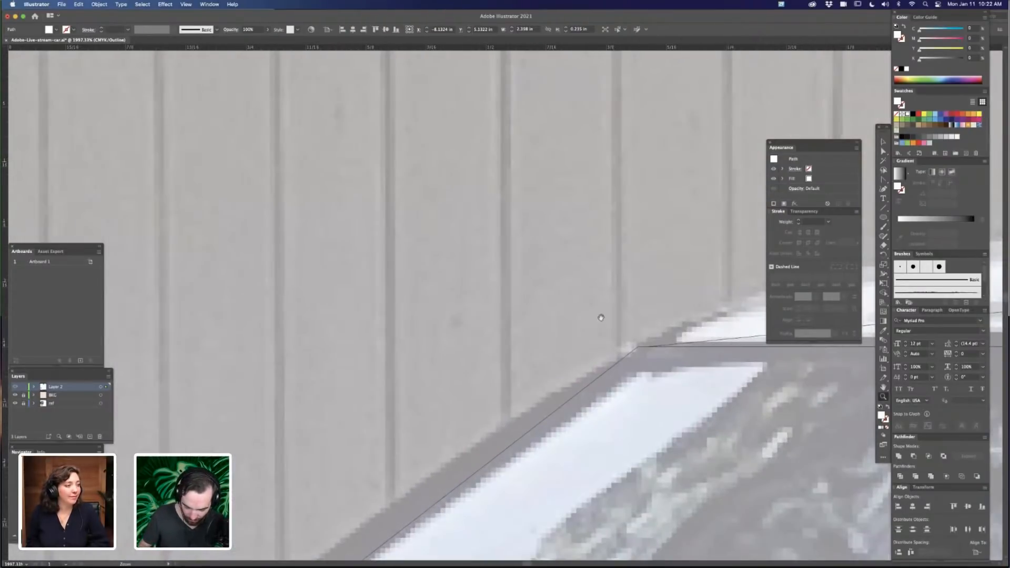
key(super+minus)
key(super+minus)
super+click(429, 200)
key(super+minus)
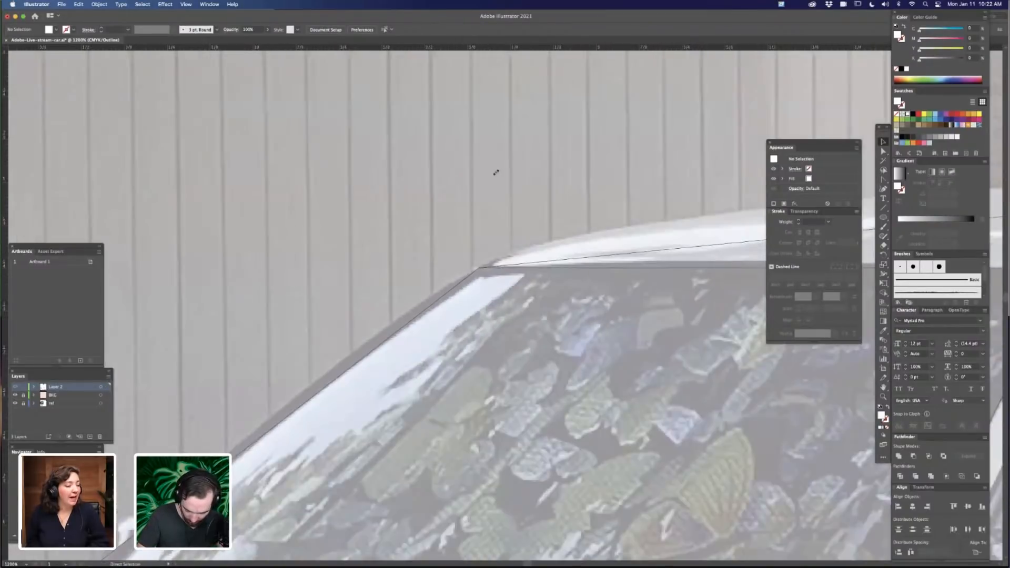
key(super+minus)
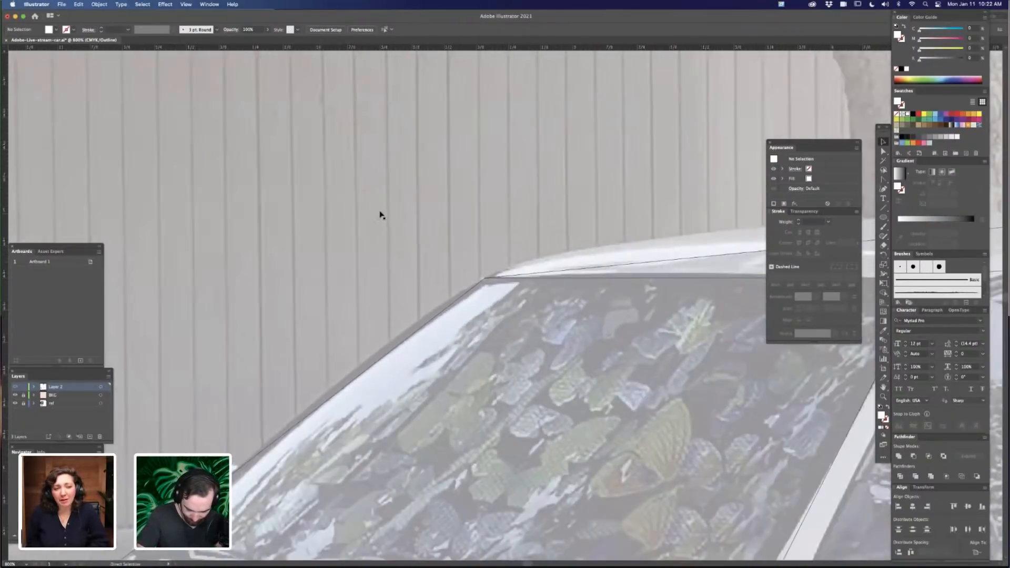
key(super+minus)
key(super+minus)
key(super+minus)
key(super+minus)
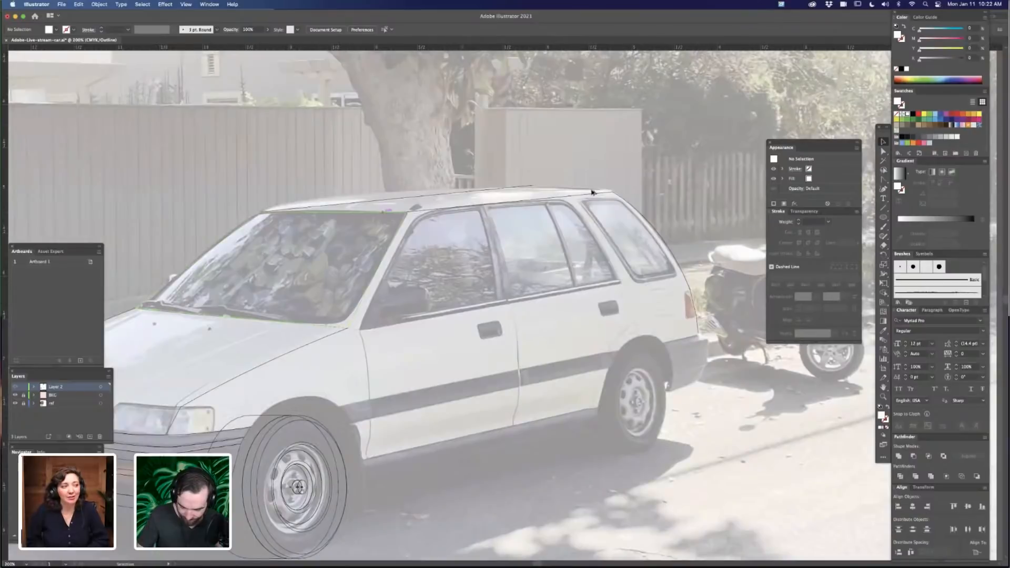
Try placing a copy of the windshield outline over the side windows, with its upper corner at the roof's rear end
drag(415, 220, 735, 293)
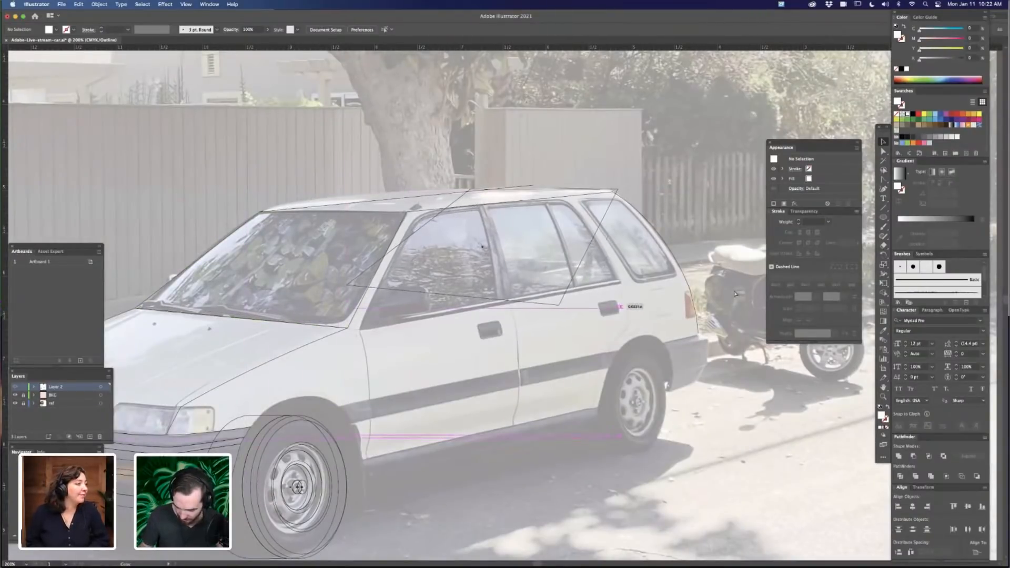
click(634, 201)
click(623, 200)
key(a)
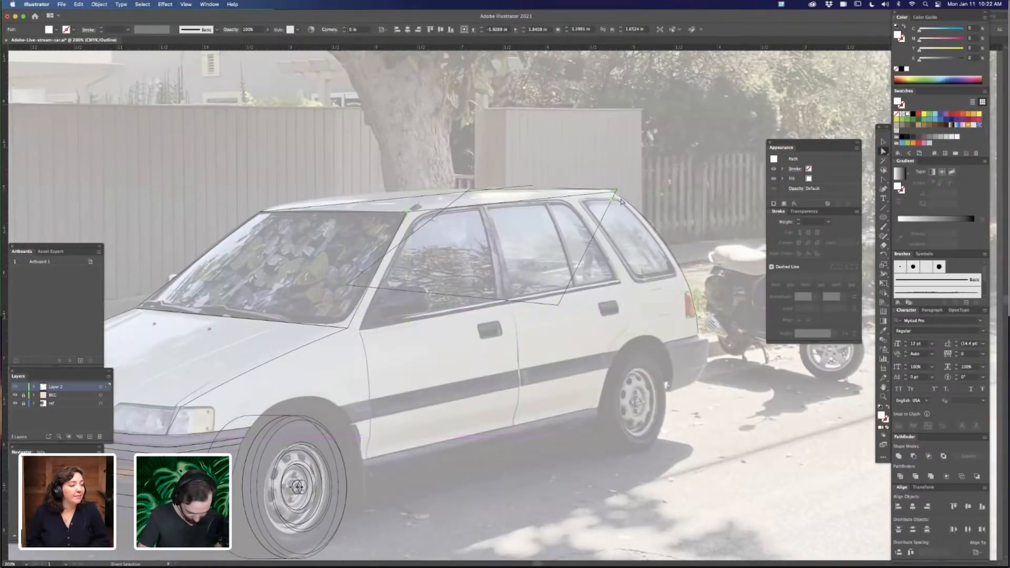
click(622, 185)
key(Delete)
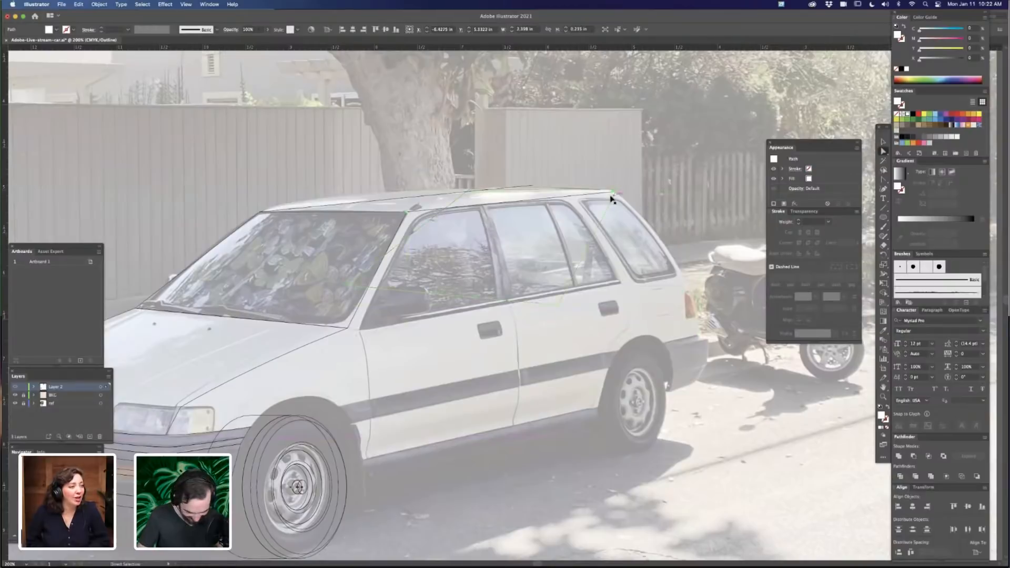
Stretch the near-side roof line toward the rear corner and delete the windshield copy overlapping the side windows
key(v)
drag(615, 200, 668, 188)
key(z)
click(659, 170)
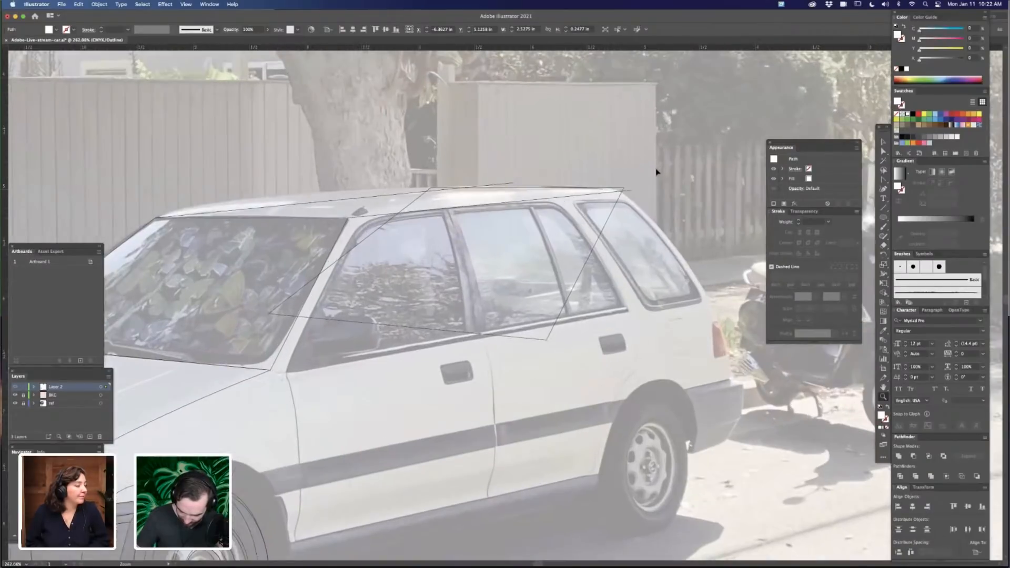
click(612, 190)
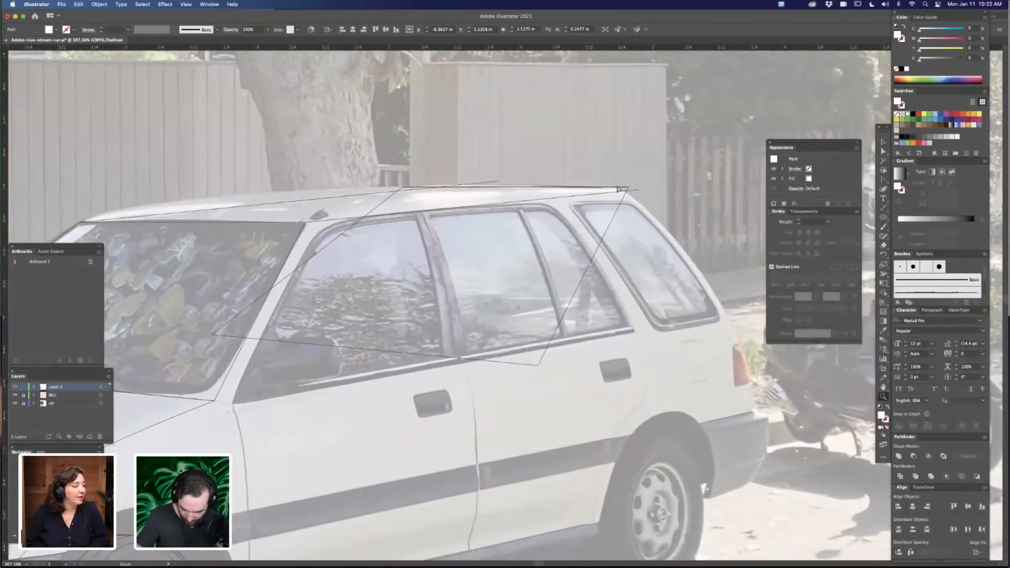
drag(618, 189, 619, 190)
click(618, 189)
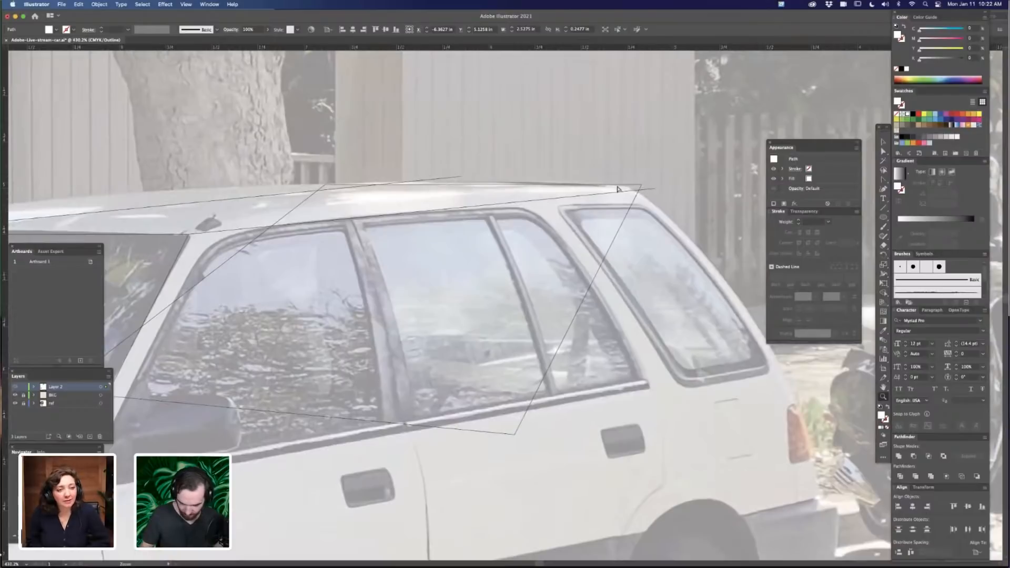
click(619, 189)
key(Delete)
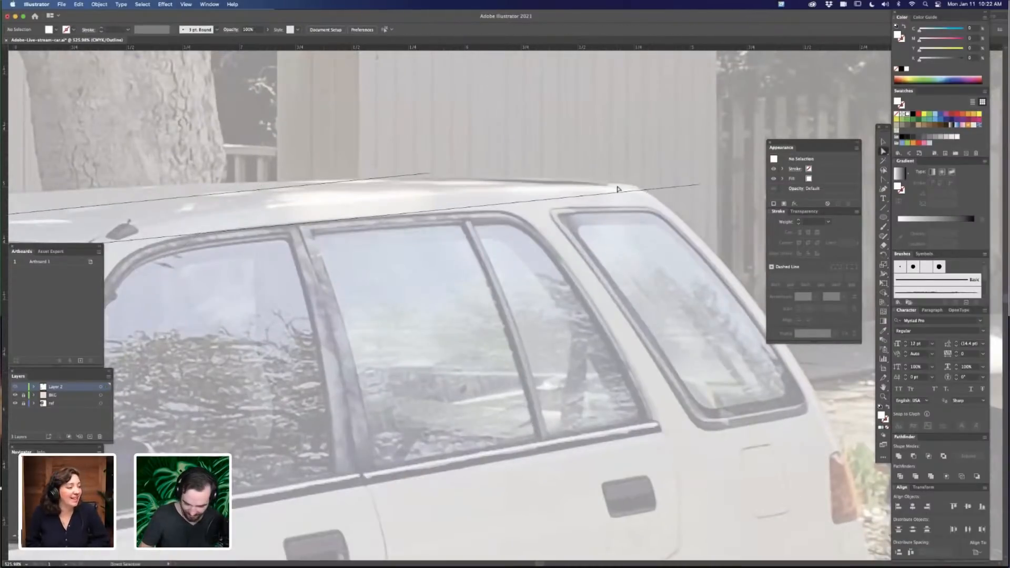
Lengthen the straight horizontal line along the top of the roof so it extends past the rear corner
click(654, 180)
click(653, 179)
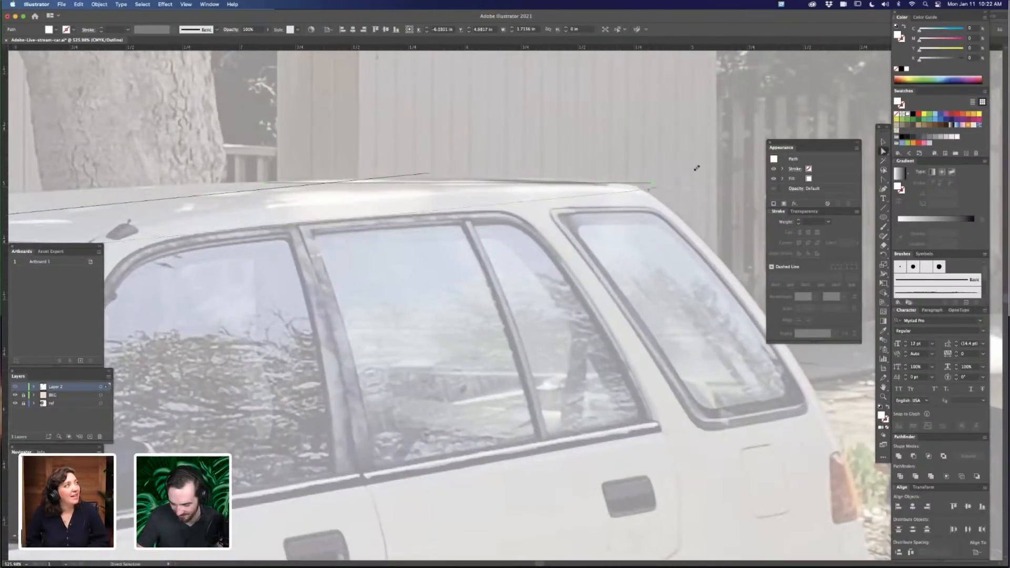
key(v)
drag(747, 158, 748, 158)
key(a)
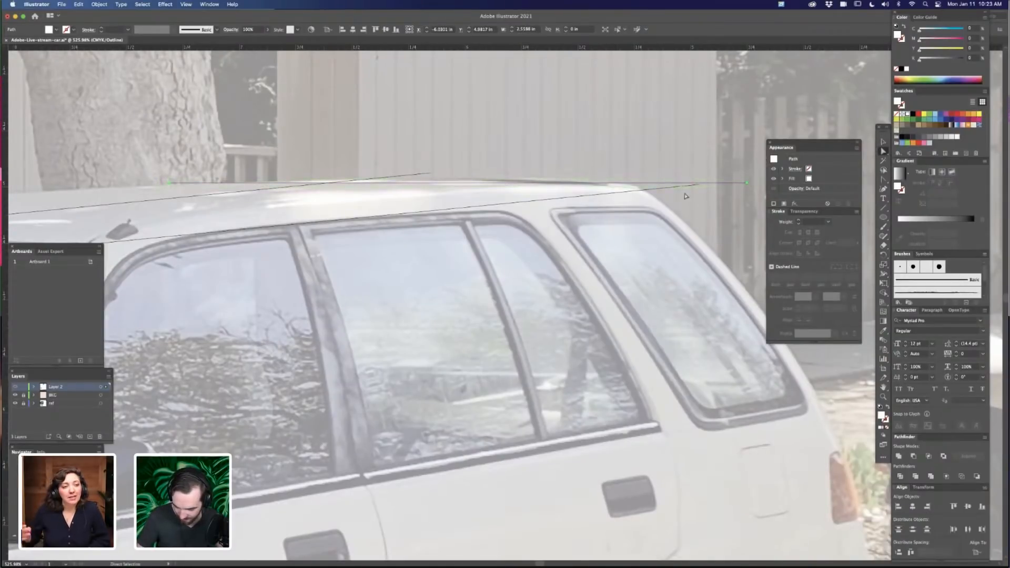
Enlarge the near-side roof line by its upper rear end so it reaches farther past the rear corner
click(678, 188)
key(v)
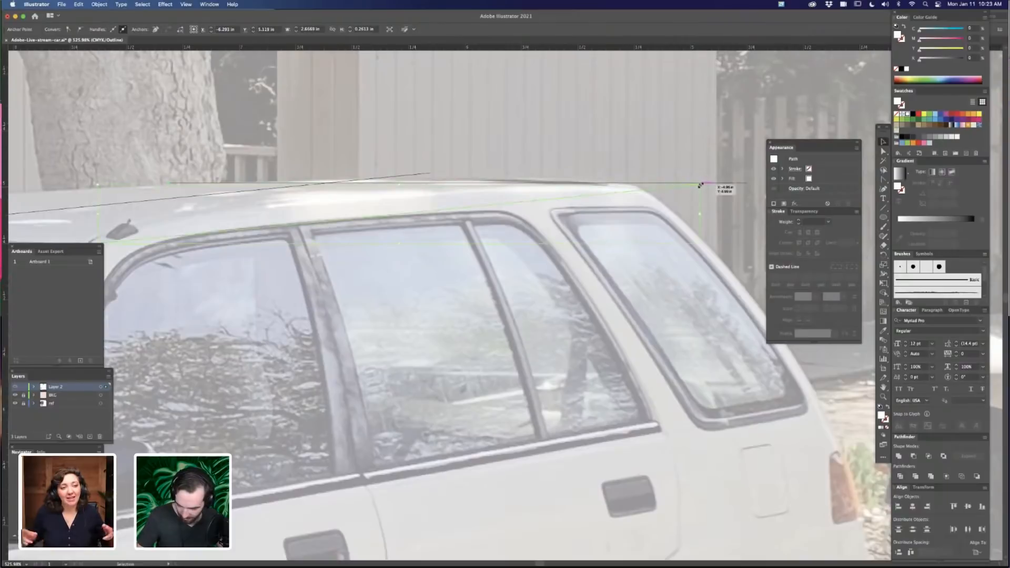
click(703, 185)
drag(703, 184, 741, 169)
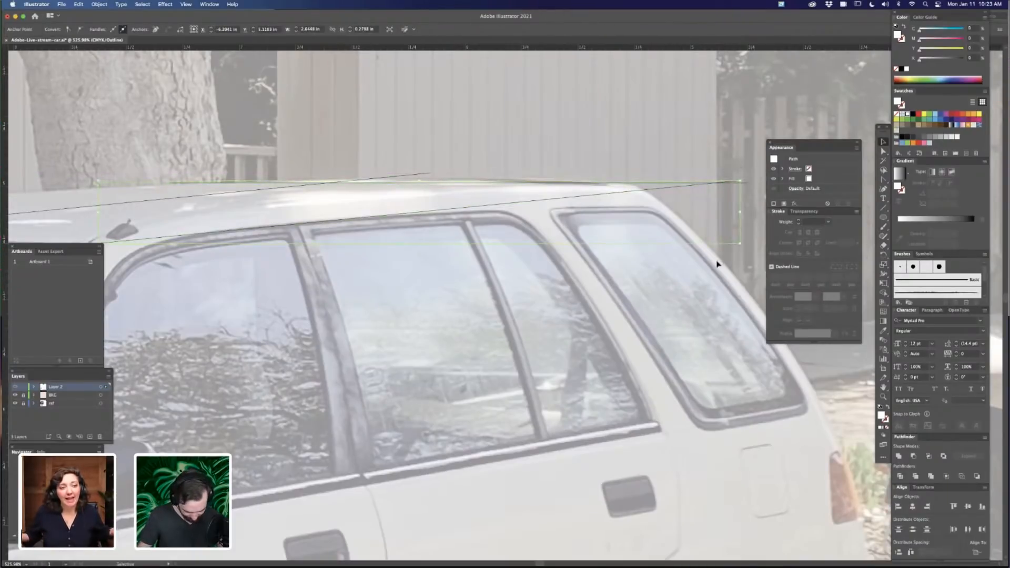
Deselect the roof line and review the whole car outline against the photo, from the rear roof to the front bumper
key(super+minus)
key(super+minus)
key(a)
key(super+minus)
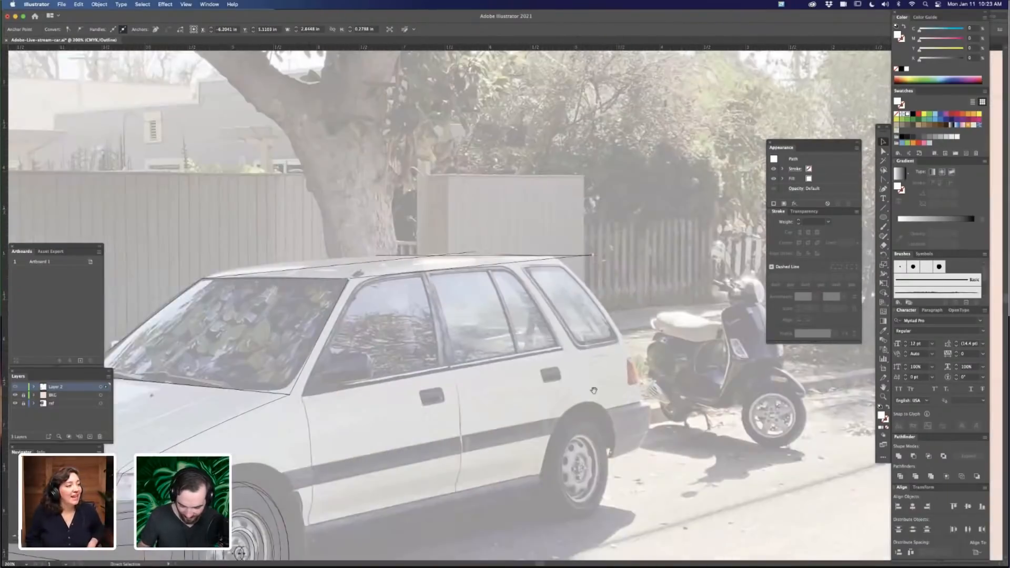
key(super+minus)
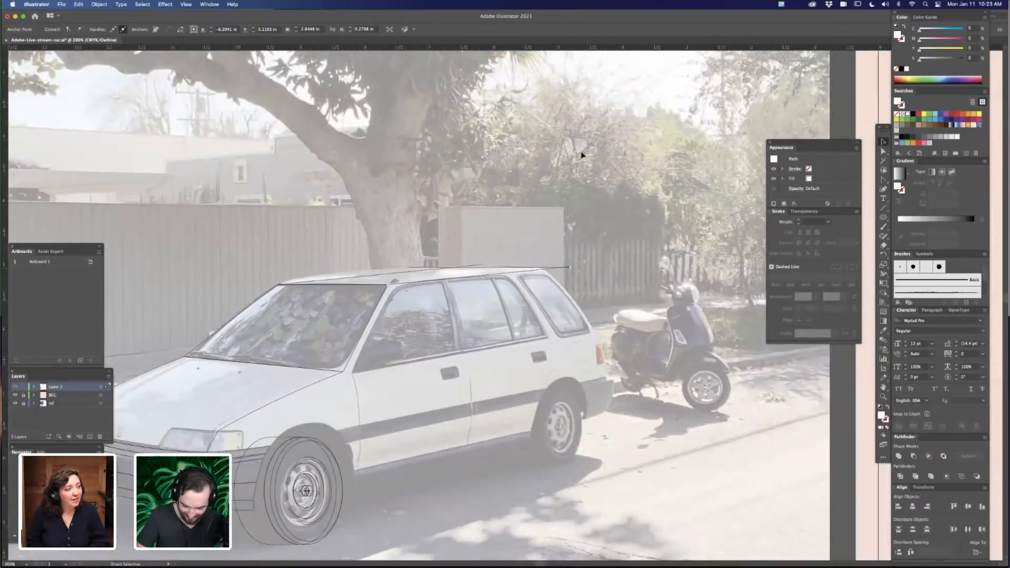
click(583, 152)
drag(646, 154, 655, 145)
scroll(657, 147, down, 3)
scroll(656, 147, left, 3)
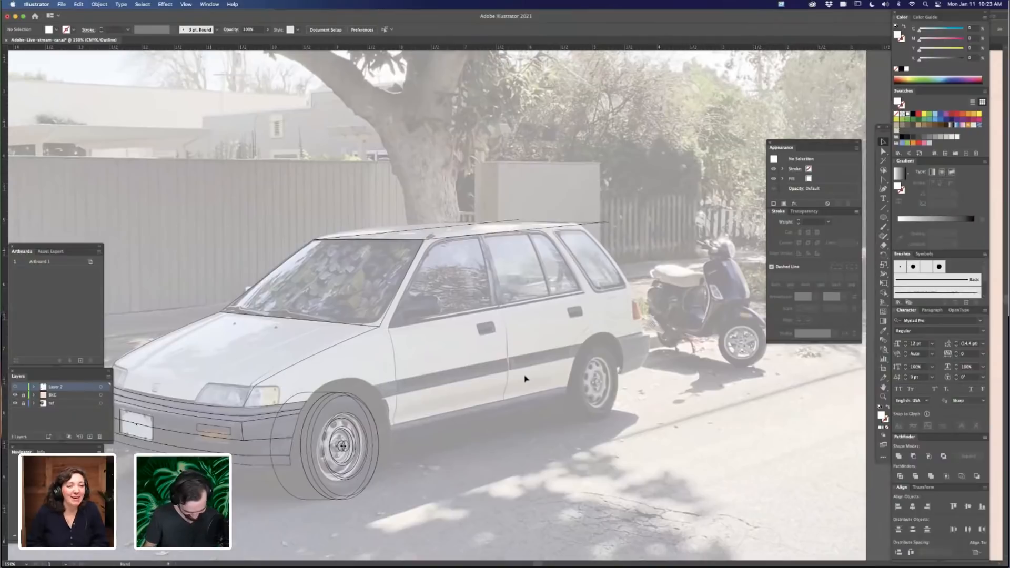
scroll(525, 378, down, 3)
scroll(524, 379, left, 3)
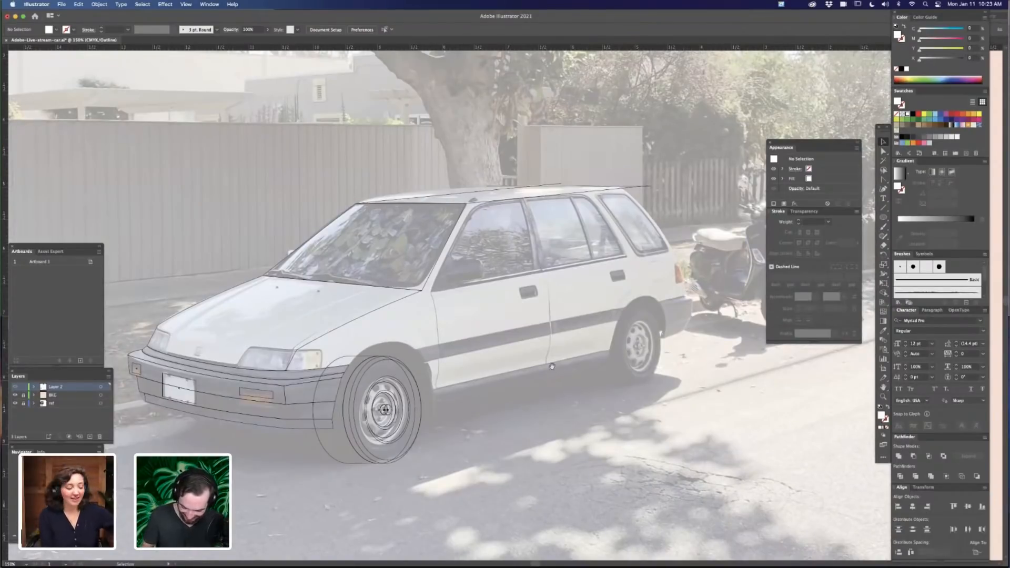
scroll(552, 367, down, 3)
scroll(552, 367, left, 3)
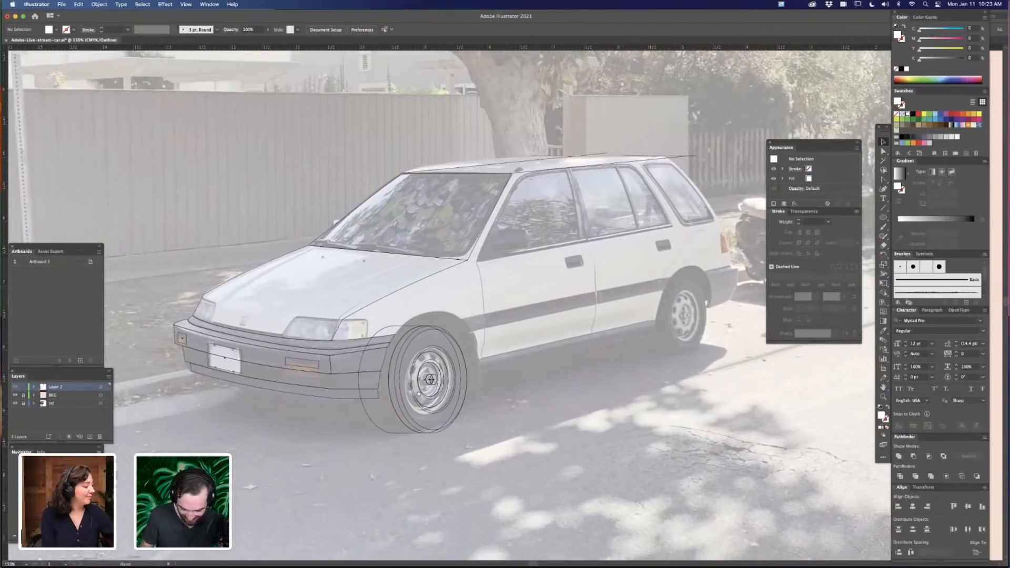
scroll(449, 392, left, 3)
scroll(450, 392, down, 1)
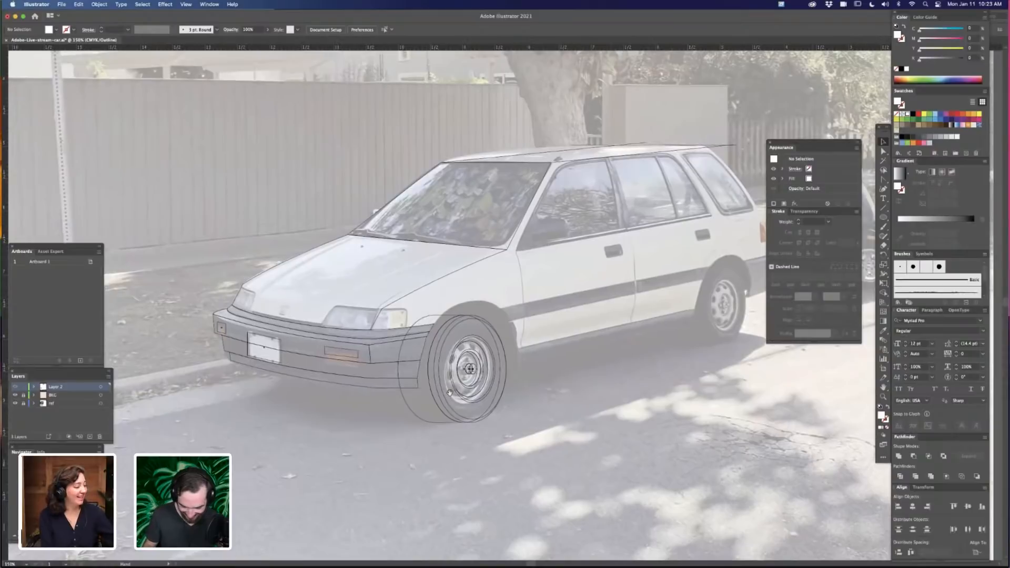
Copy the far edge segment of the hood, place it slightly inward along the hood crease, and adjust its end points
key(super+plus)
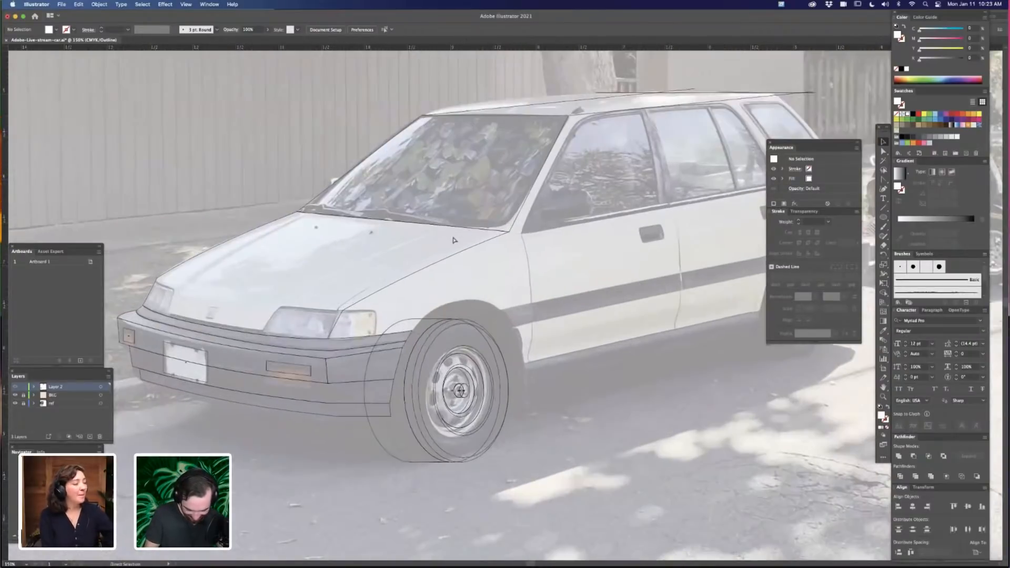
scroll(453, 239, left, 8)
key(super+f)
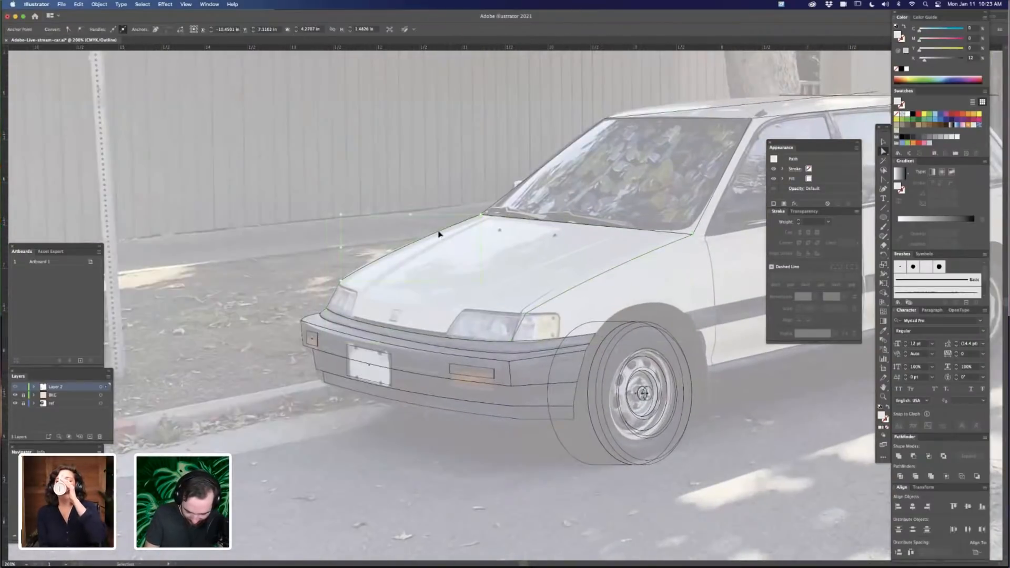
drag(442, 231, 464, 238)
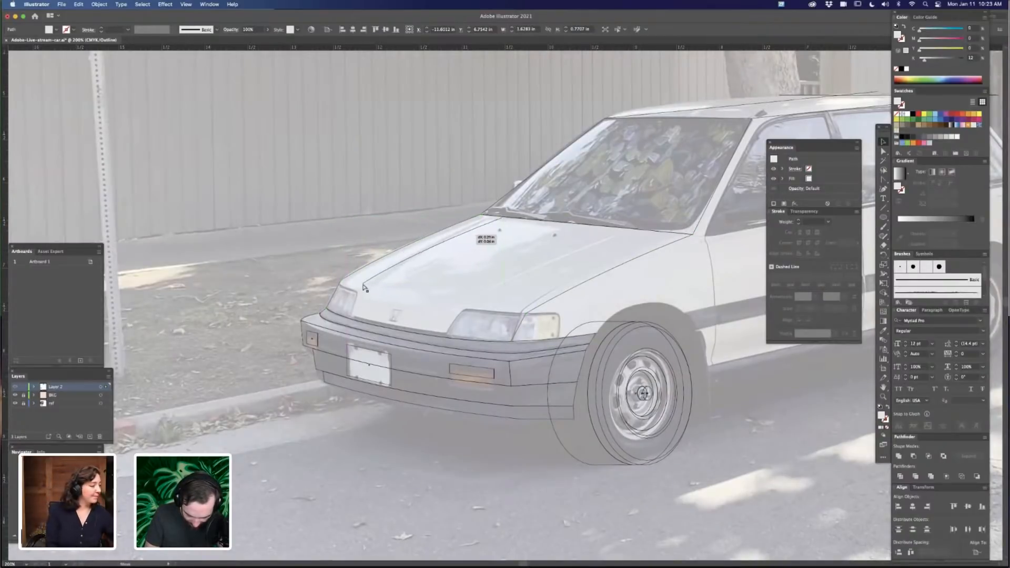
key(a)
drag(362, 285, 367, 288)
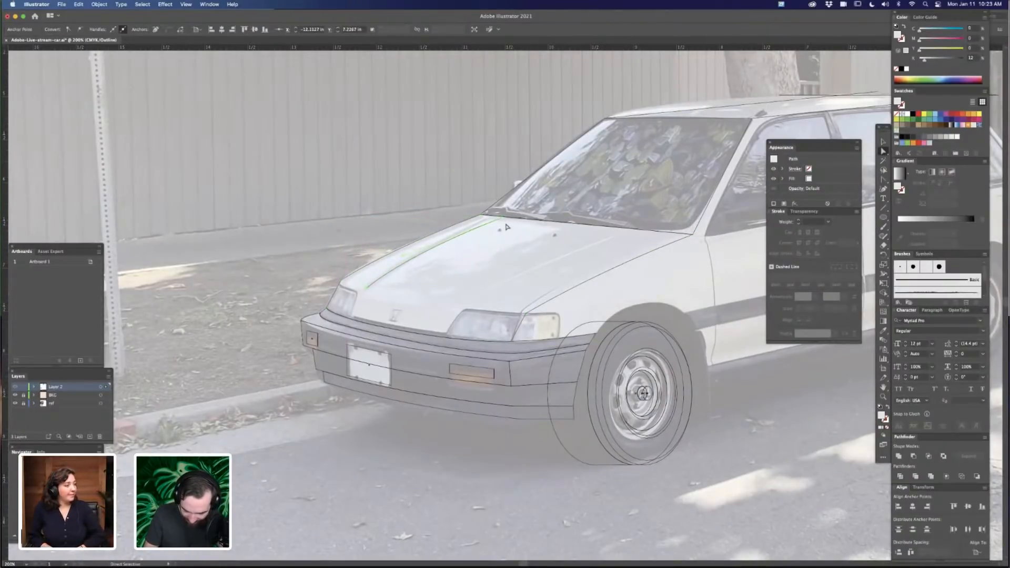
drag(503, 216, 465, 233)
Duplicate the far hood crease line just beside the first and bring the two rear ends together near the windshield
key(v)
click(459, 238)
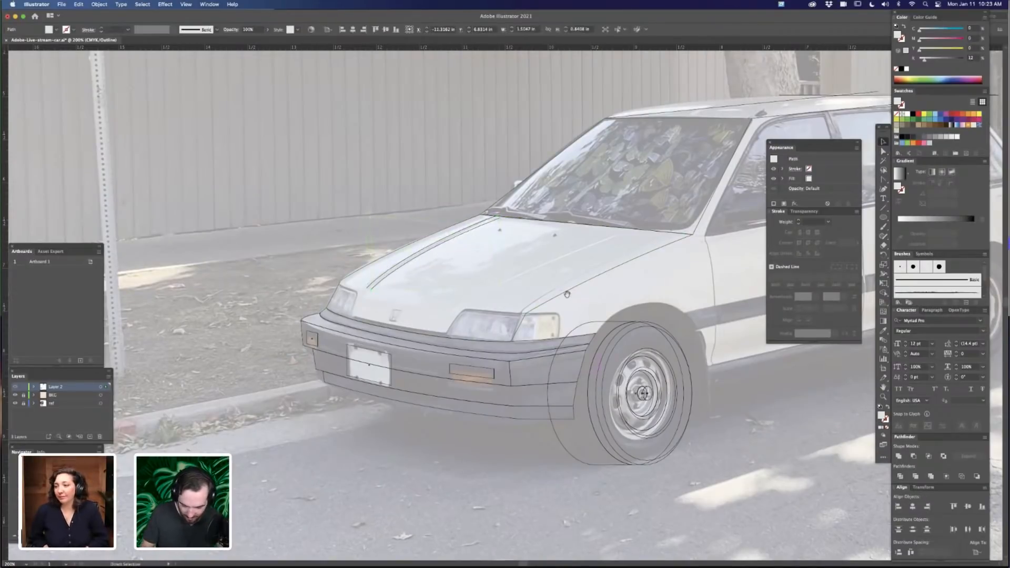
key(super+=)
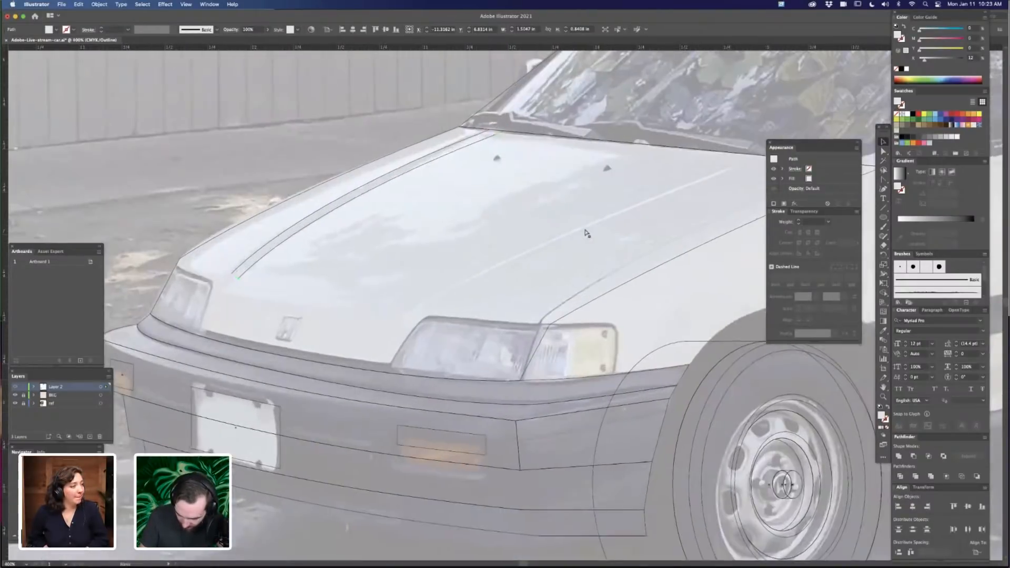
key(super+equal)
scroll(578, 233, up, 2)
scroll(577, 233, left, 2)
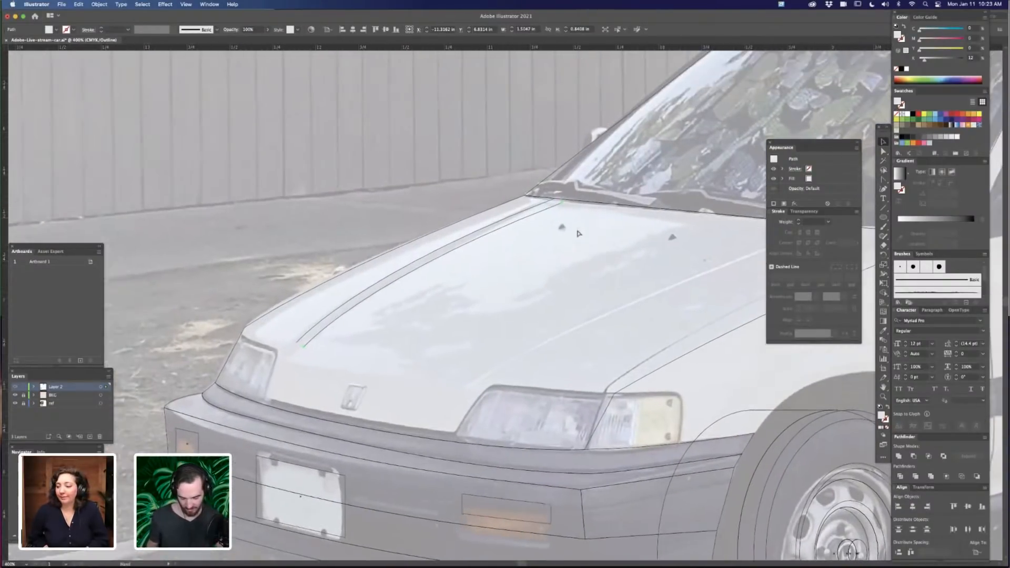
key(a)
drag(584, 228, 578, 226)
drag(387, 301, 404, 294)
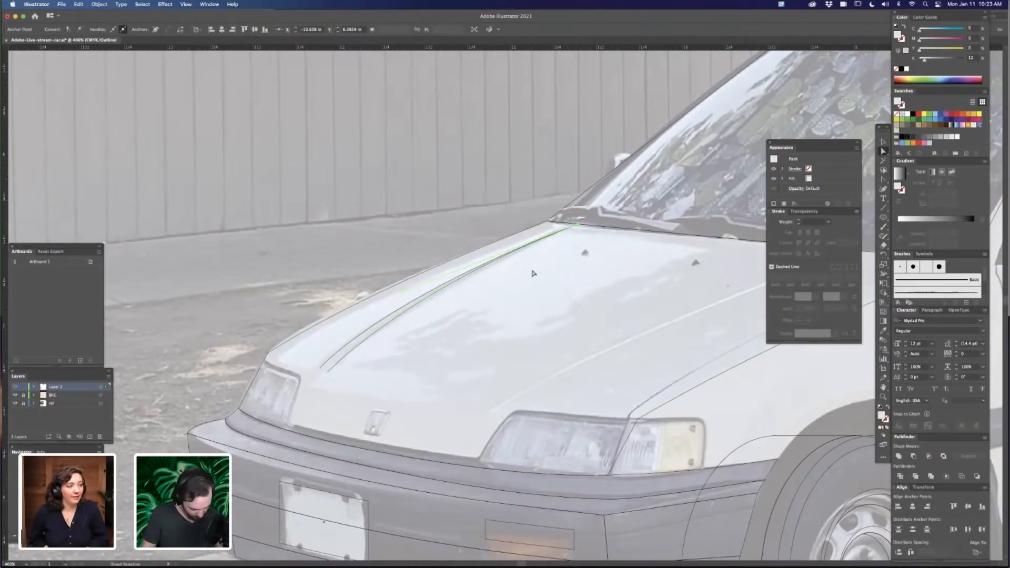
Join the two far crease lines into one closed narrow shape and nudge it onto the crease in the photo
key(v)
shift+click(521, 251)
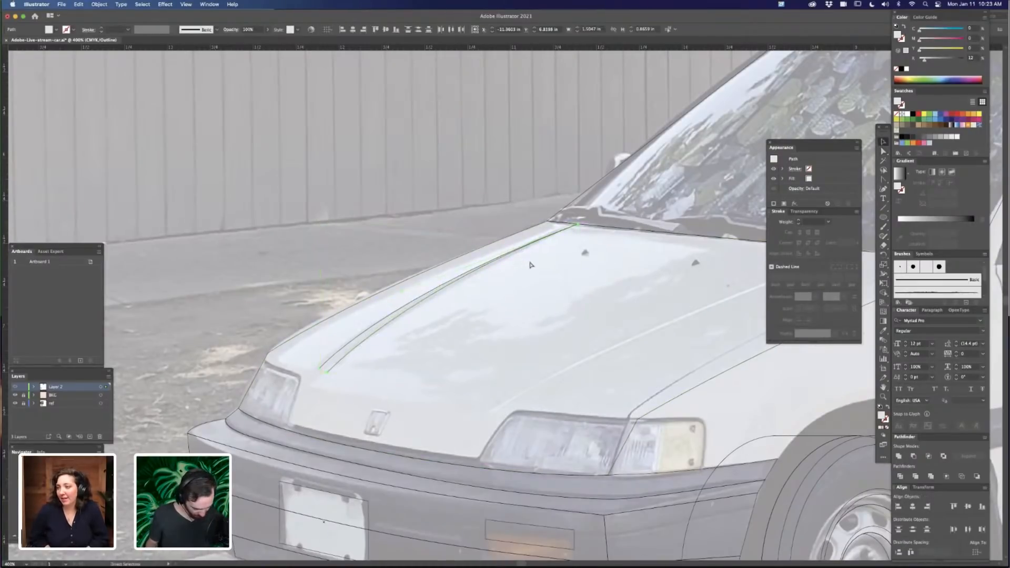
key(super+j)
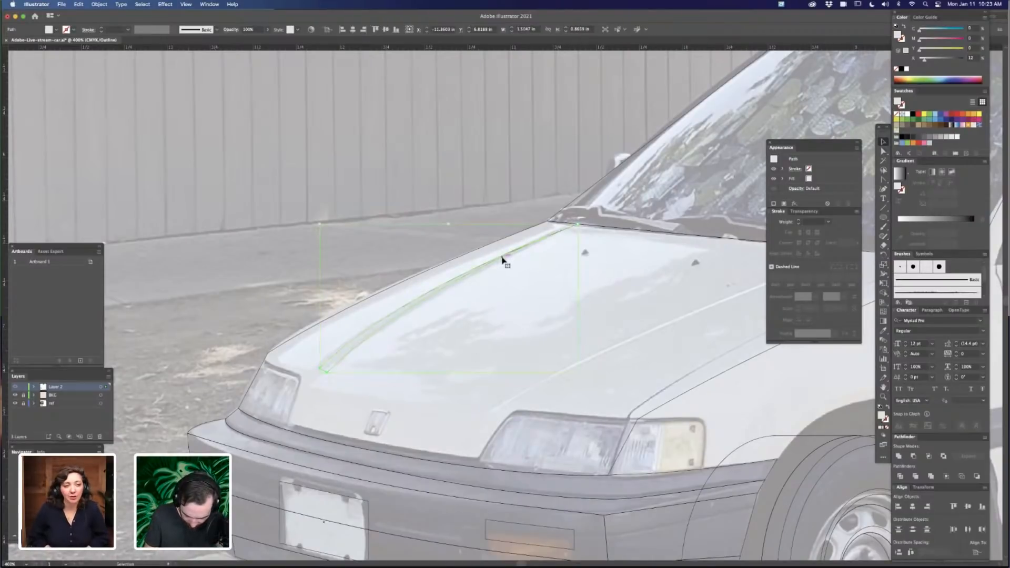
drag(500, 261, 495, 264)
click(507, 298)
Clean up the anchor points at the front tip of the far hood crease shape to give it a neat end
drag(571, 308, 603, 294)
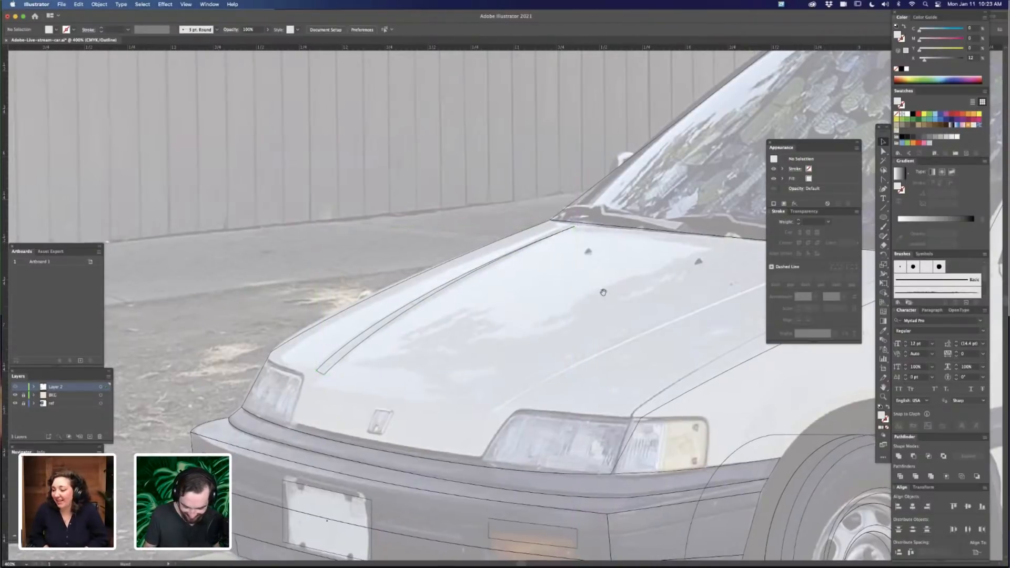
scroll(604, 296, left, 5)
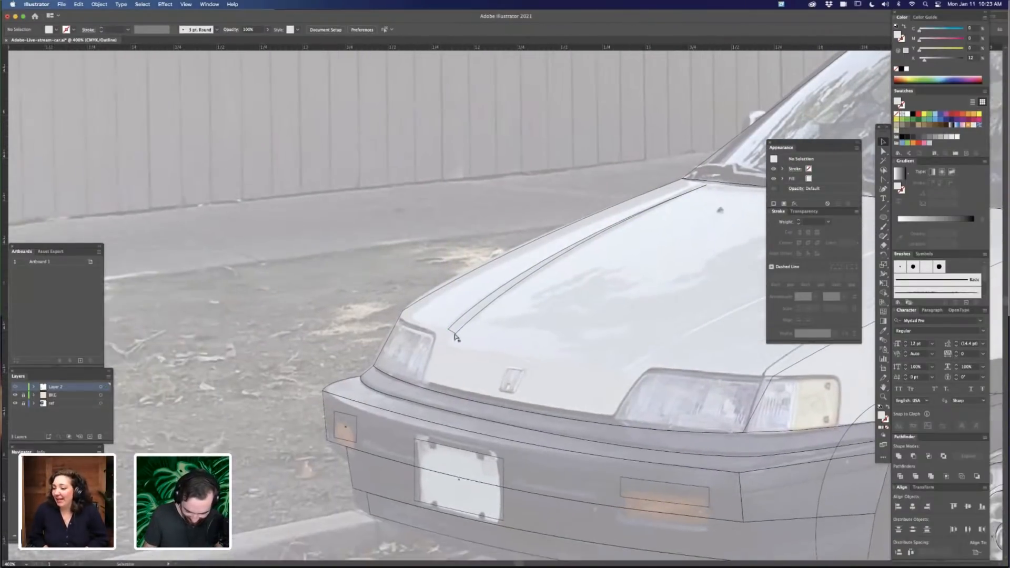
click(456, 334)
key(p)
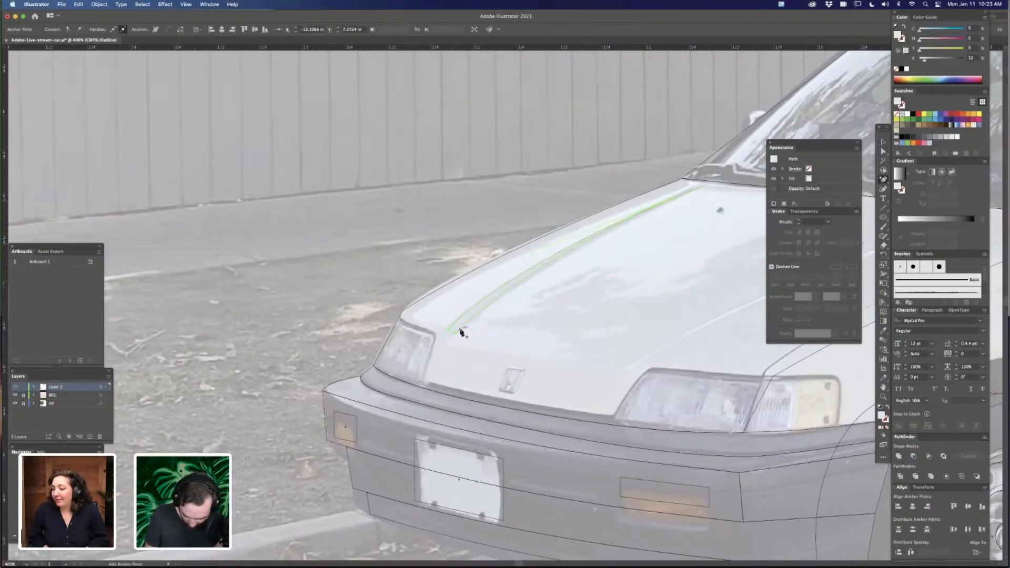
click(458, 332)
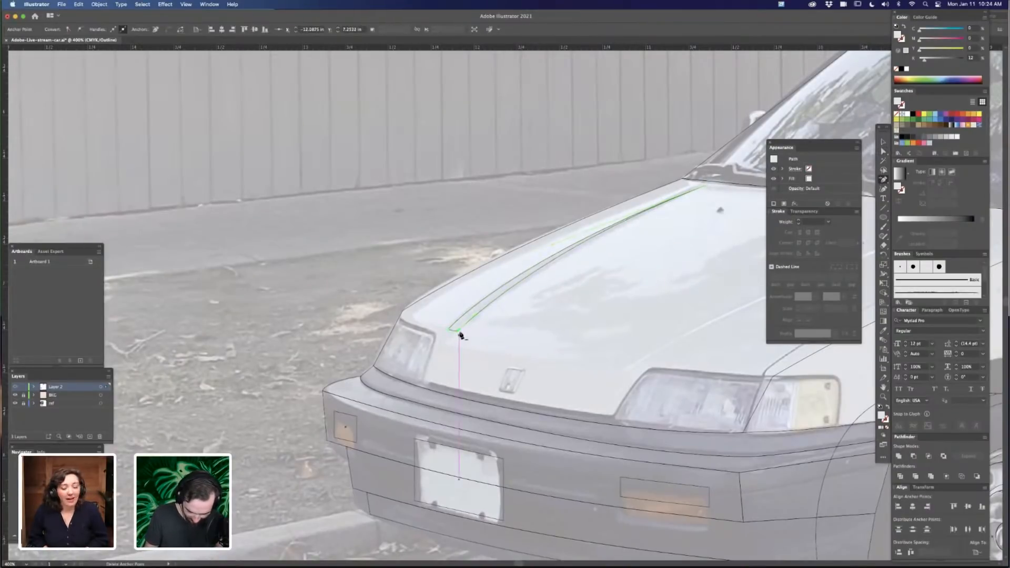
key(a)
click(511, 336)
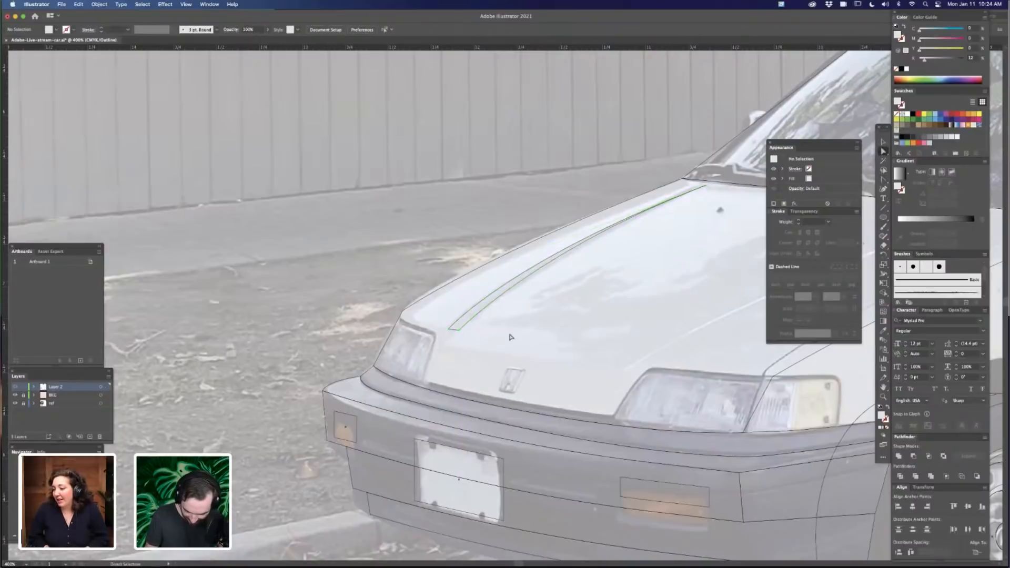
Copy the far crease shape to the near side of the hood and reshape it to follow the crease in the photo
key(super+minus)
key(super+minus)
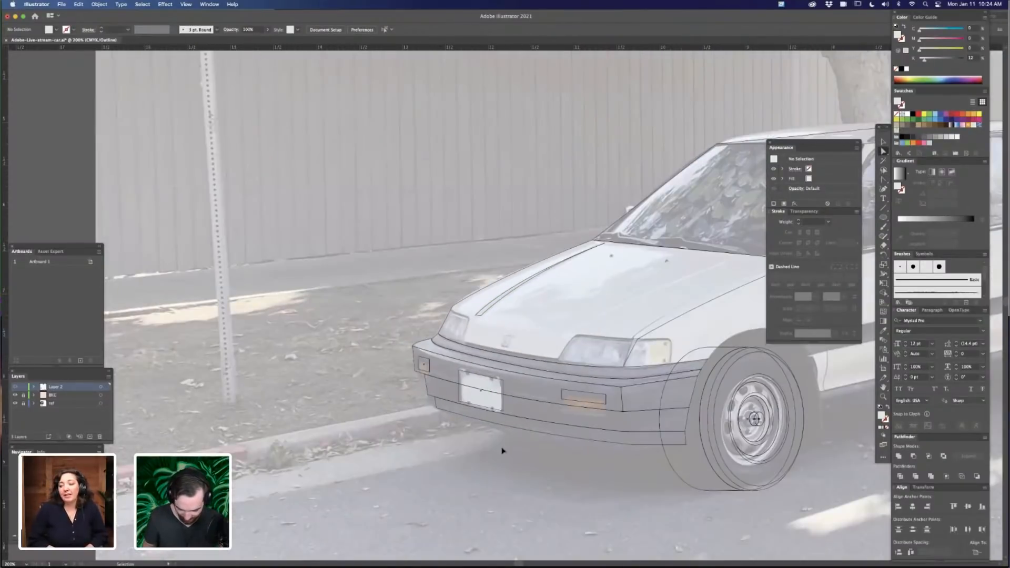
key(super+minus)
drag(600, 347, 562, 343)
drag(506, 256, 653, 229)
key(super+plus)
key(super+plus)
scroll(548, 258, left, 2)
key(v)
key(a)
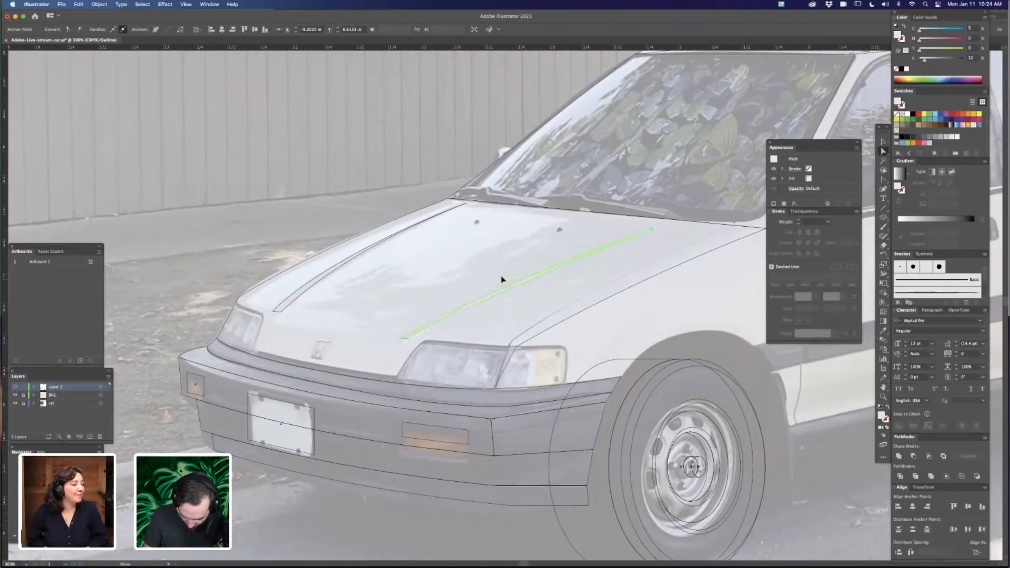
drag(501, 276, 499, 275)
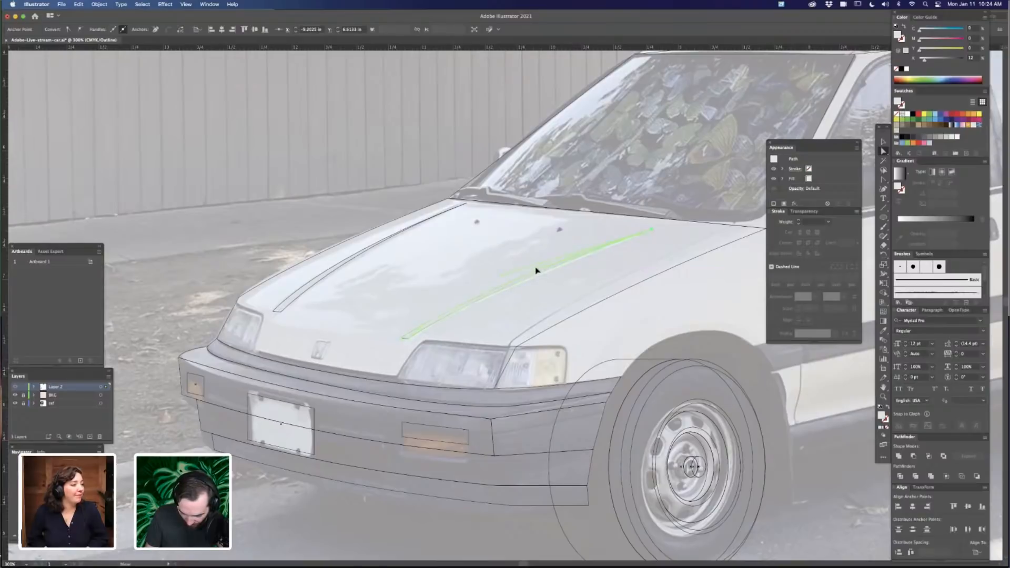
click(562, 294)
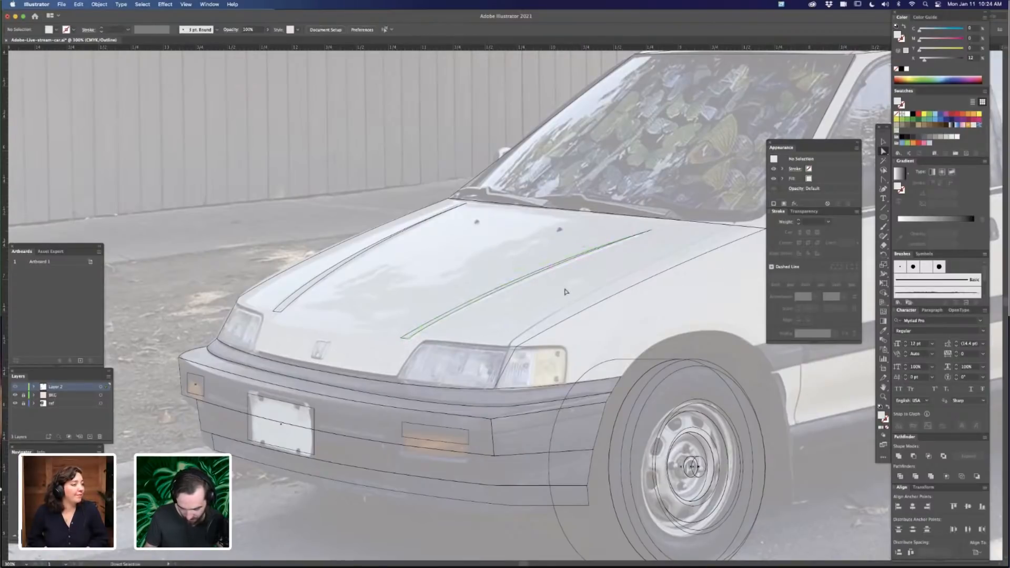
scroll(565, 290, down, 5)
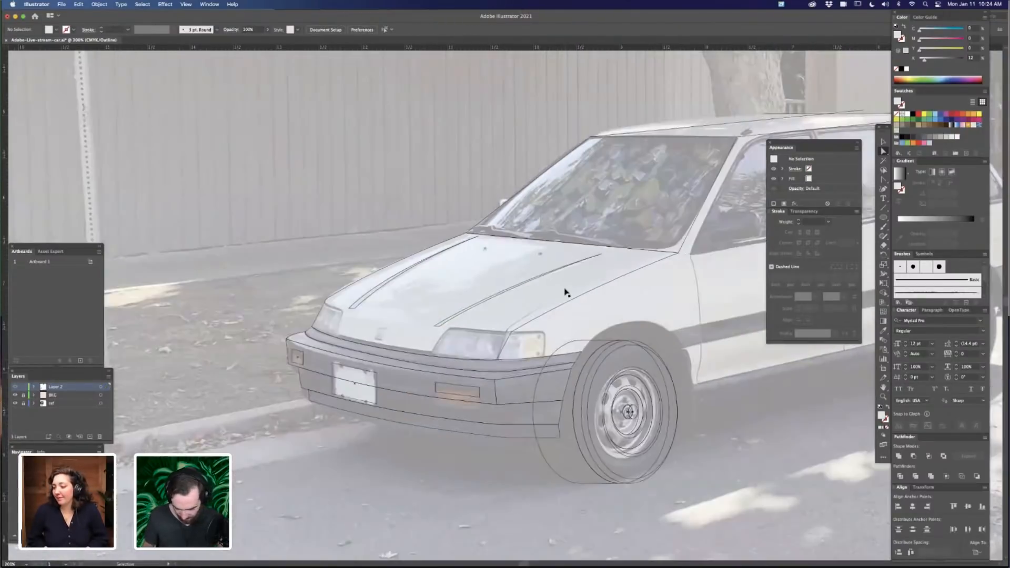
scroll(564, 291, up, 5)
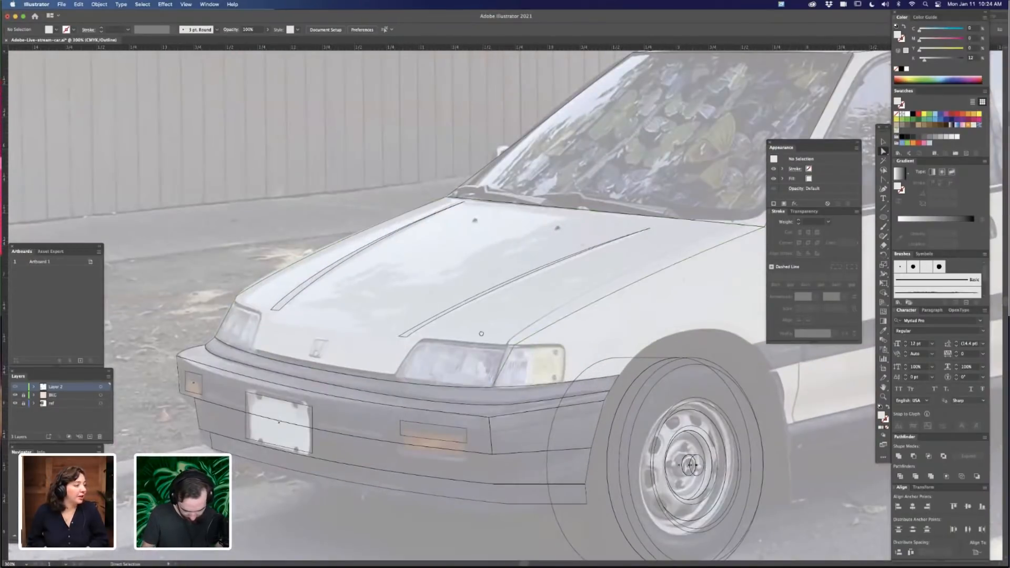
drag(530, 330, 634, 309)
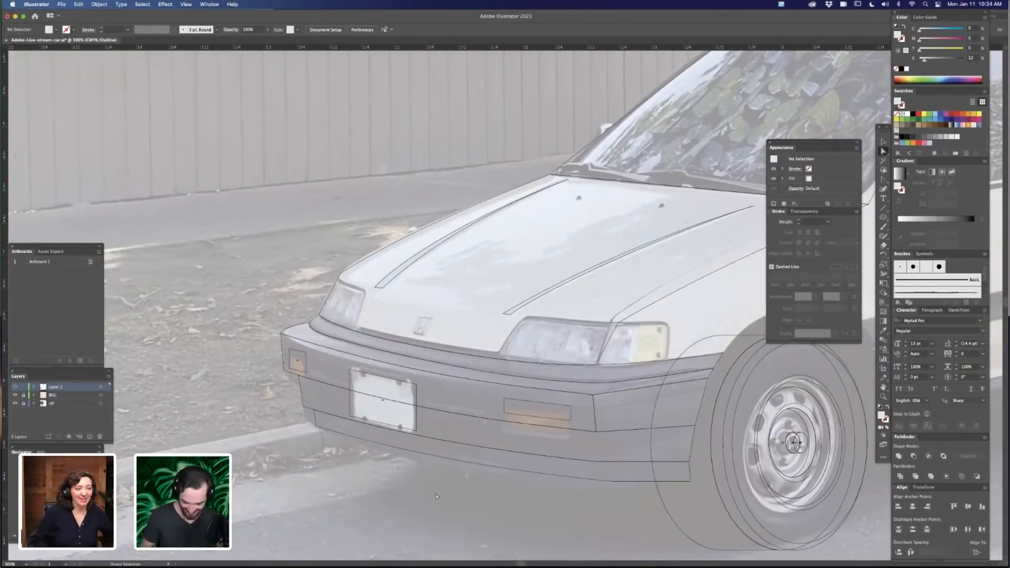
scroll(413, 480, down, 1)
scroll(413, 480, left, 1)
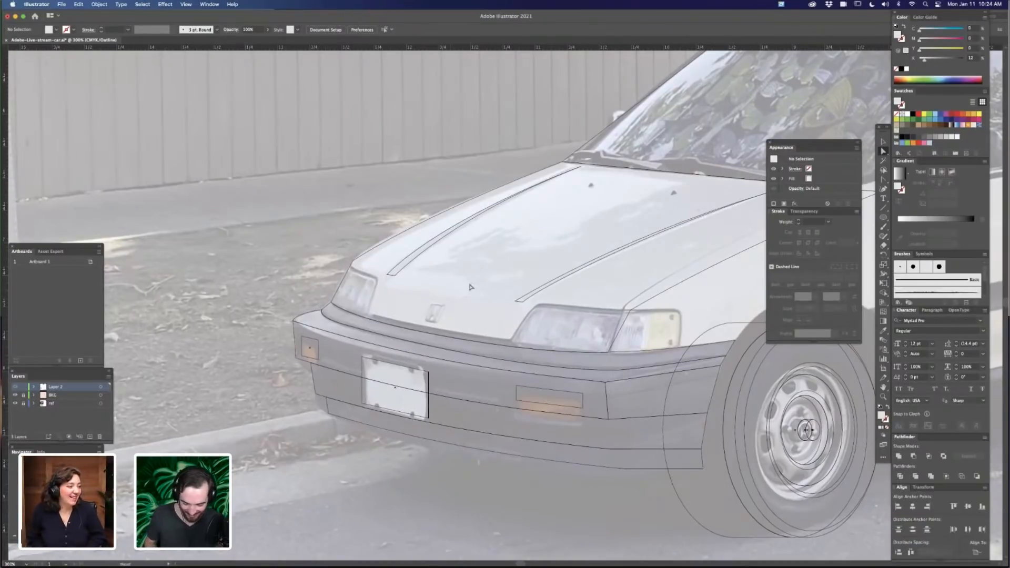
key(super+equal)
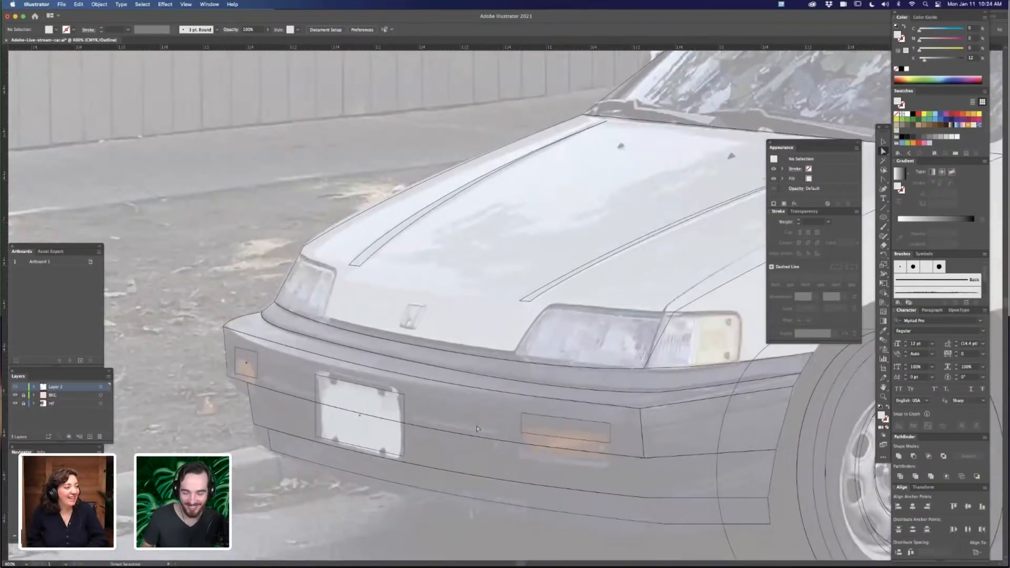
scroll(443, 285, down, 1)
scroll(443, 285, left, 3)
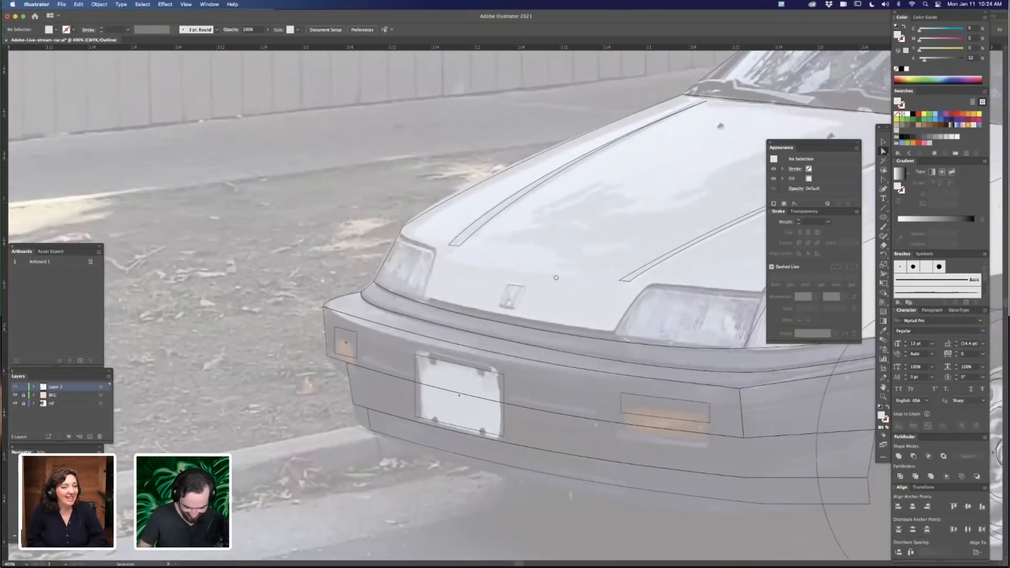
key(super+equal)
scroll(559, 278, up, 1)
scroll(559, 278, left, 1)
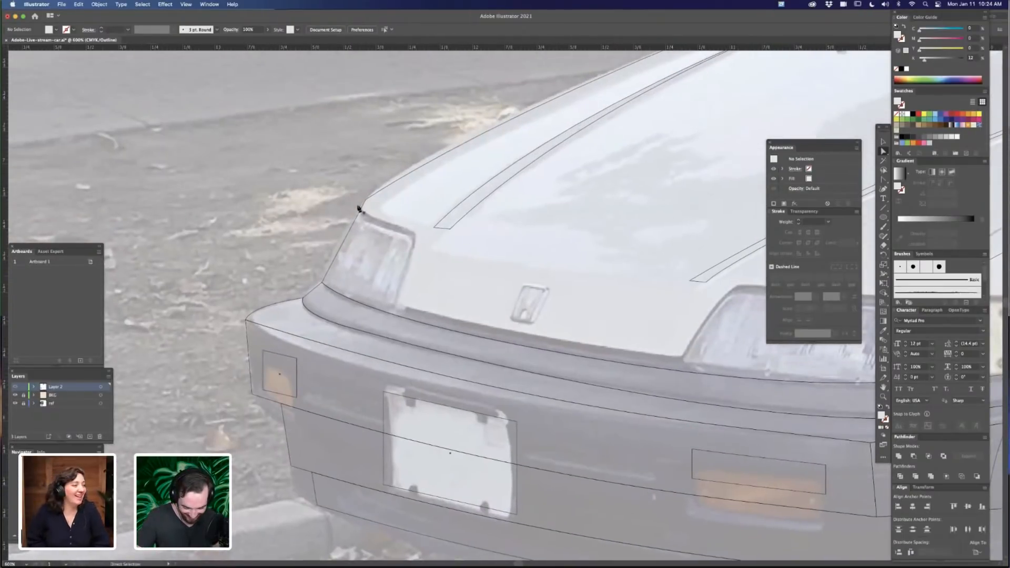
key(p)
click(361, 211)
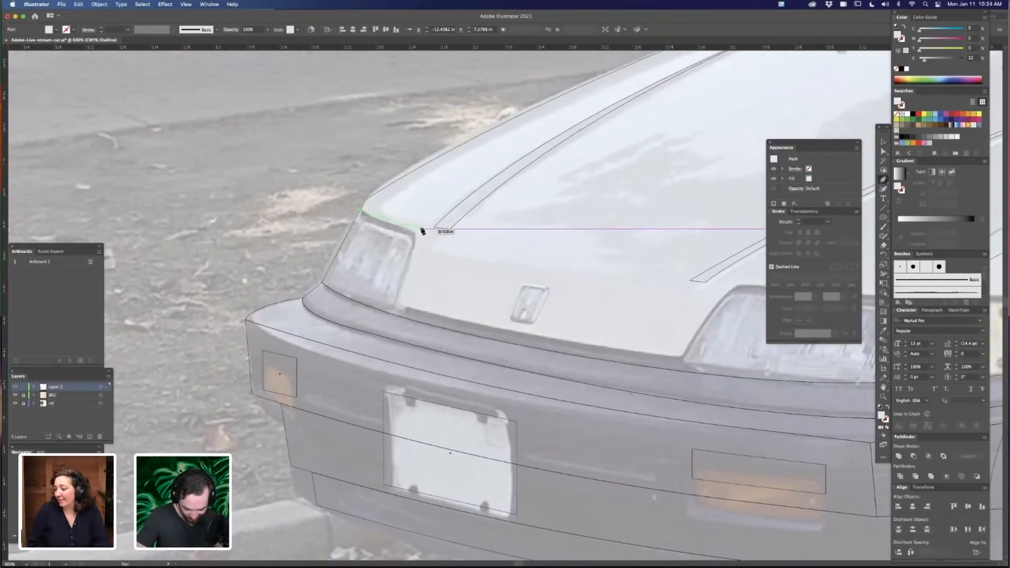
key(ctrl+shift+a)
Place a copy of the hood outline higher up so its front curve starts at the far headlight's upper corner
key(v)
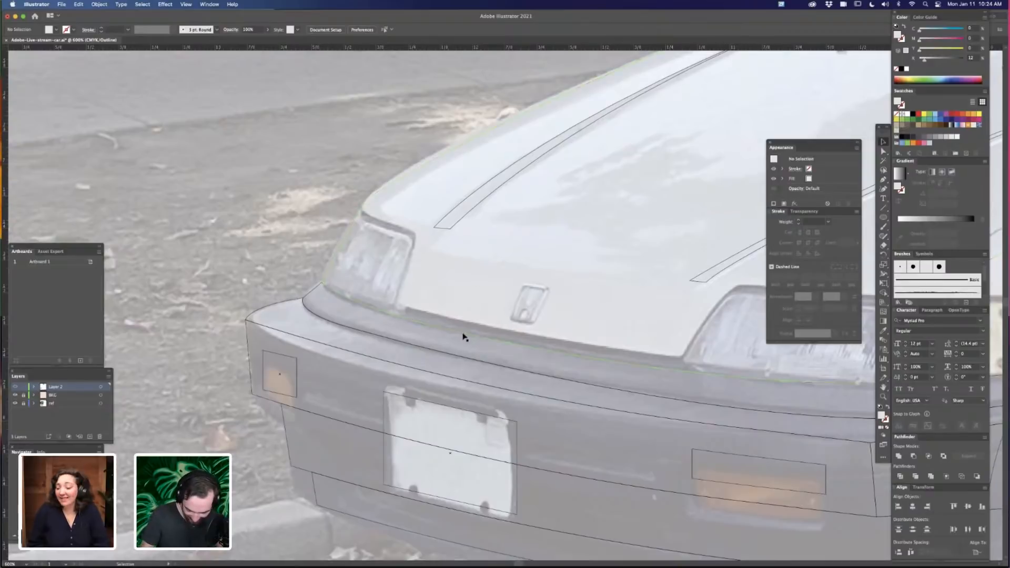
drag(463, 335, 501, 258)
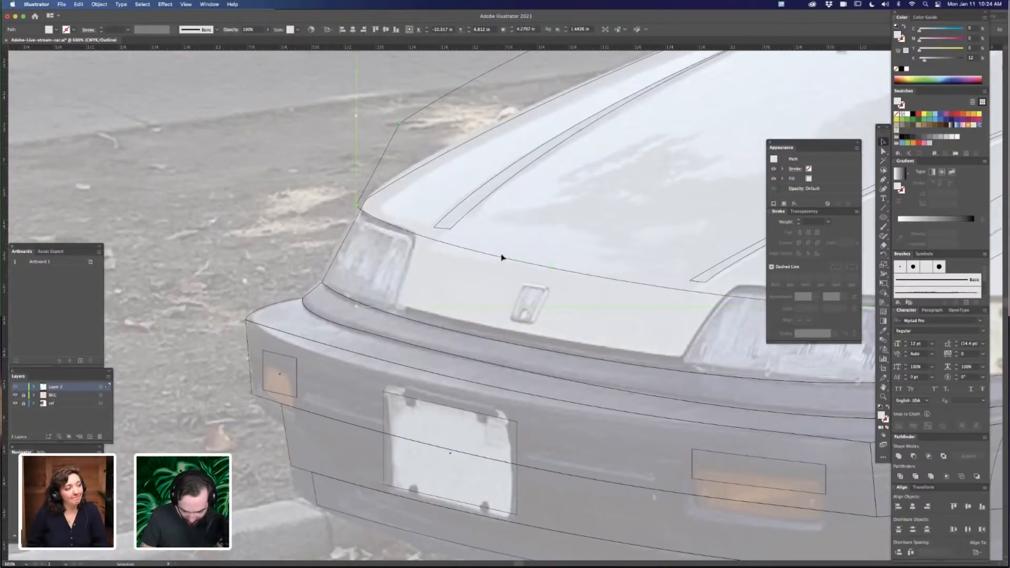
Draw a straight line along the far headlight's inner edge, from its lower corner up to the hood's front curve
click(462, 279)
scroll(482, 284, left, 5)
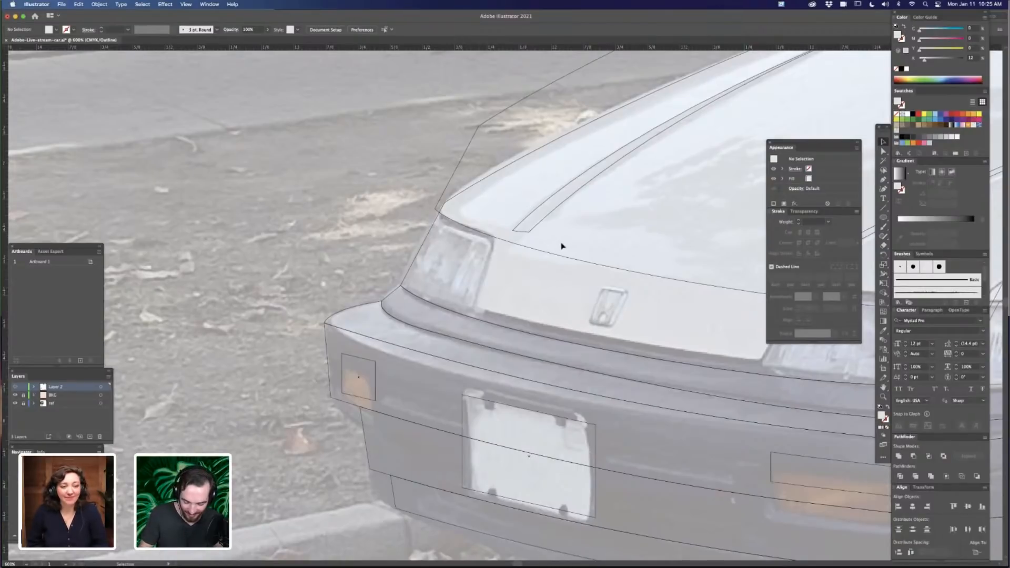
drag(642, 275, 634, 271)
scroll(542, 284, left, 5)
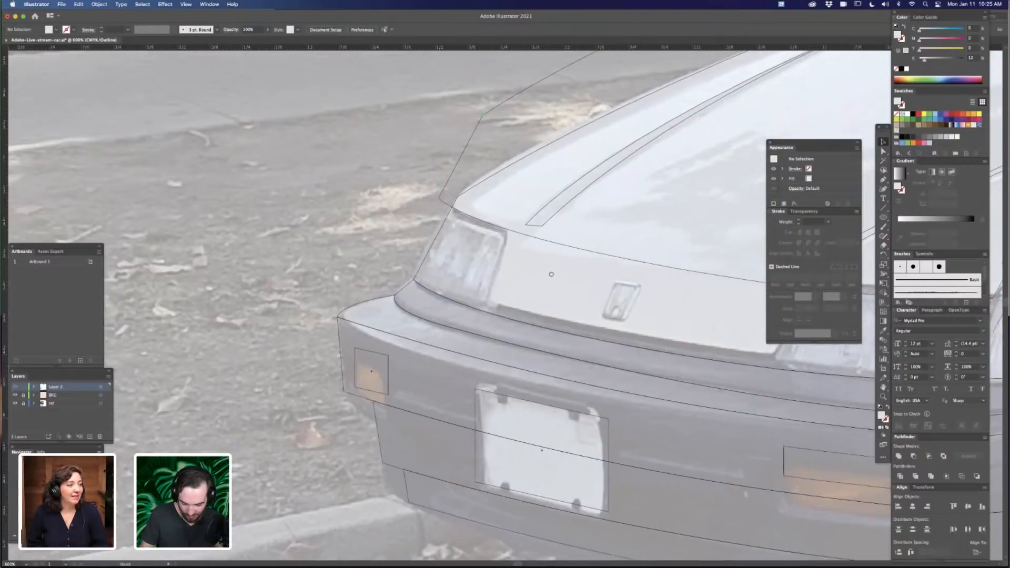
key(p)
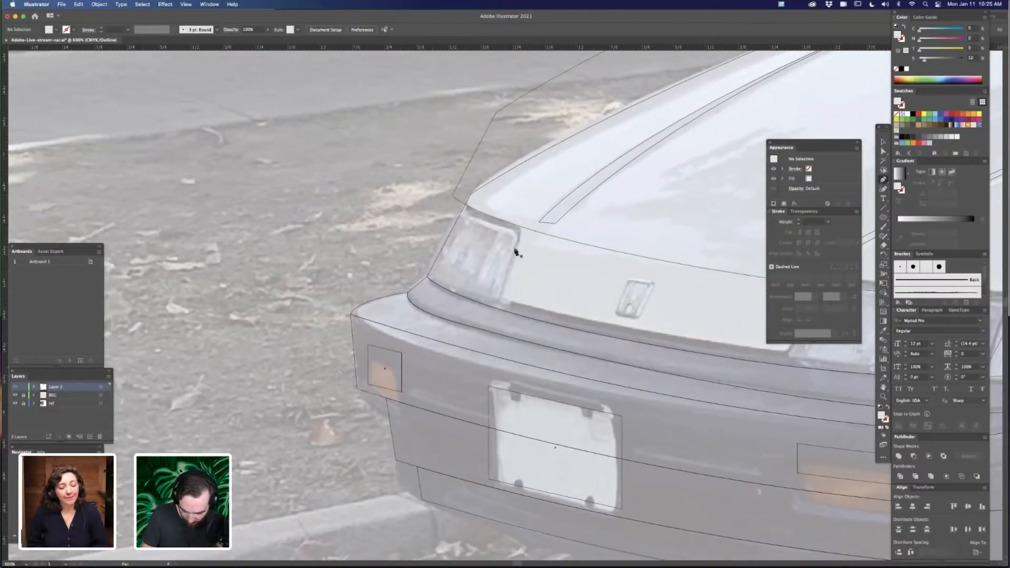
click(501, 309)
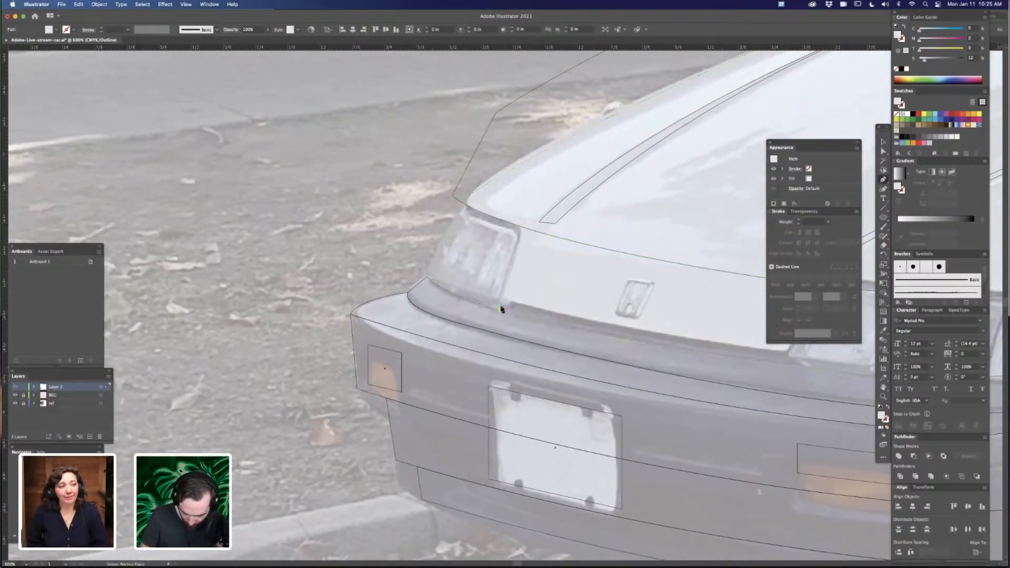
click(521, 230)
key(a)
click(544, 226)
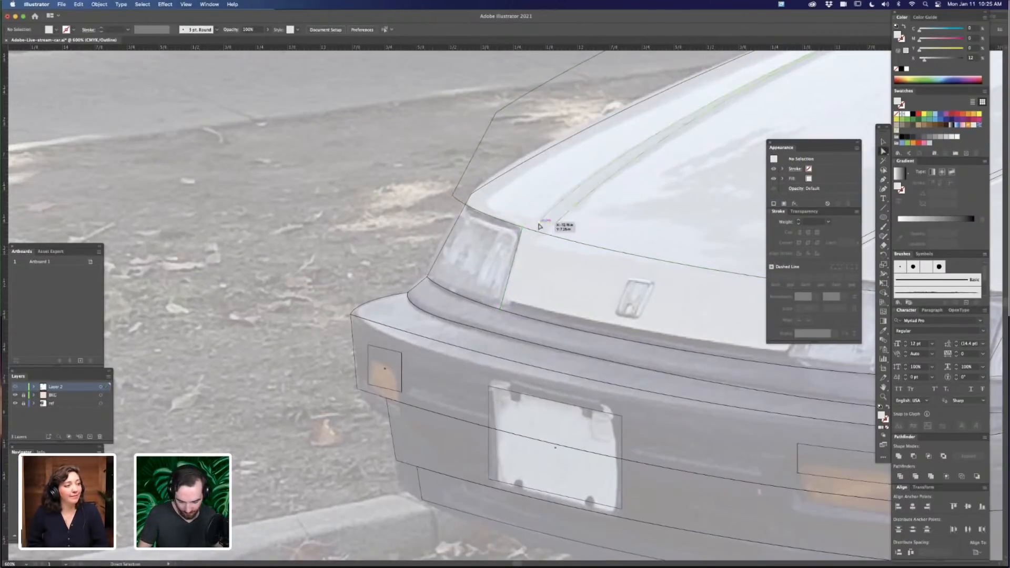
drag(589, 289, 574, 292)
key(v)
click(505, 241)
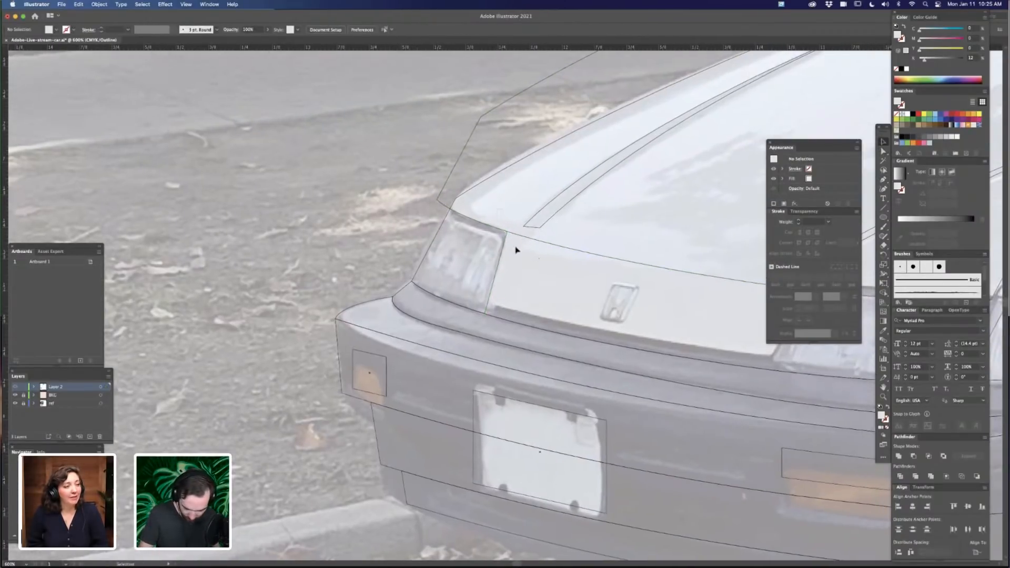
Form the far headlight as a closed shape with the Shape Builder and delete the leftover hood outline copy
key(super+a)
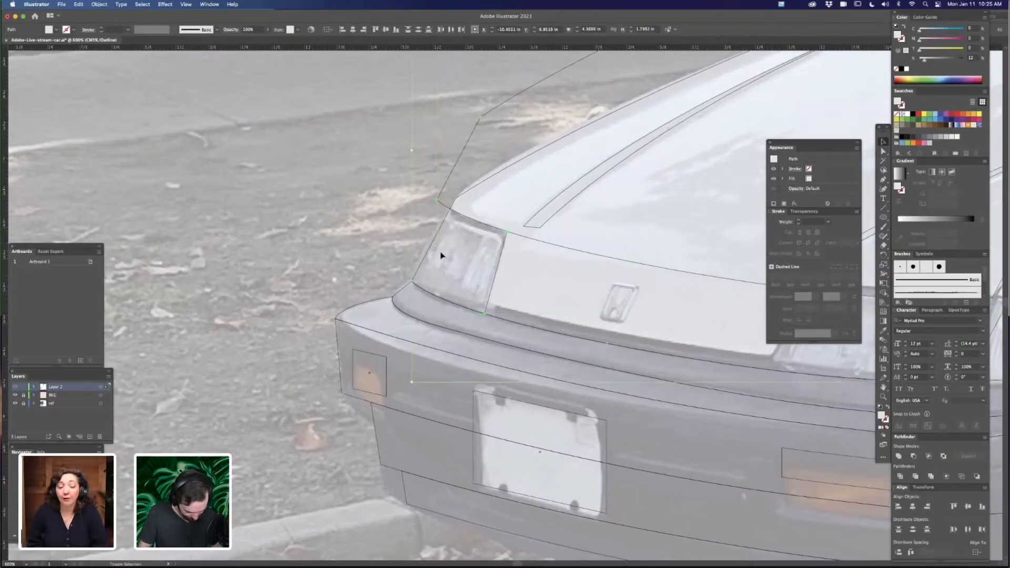
key(shift+m)
click(469, 268)
key(v)
click(379, 199)
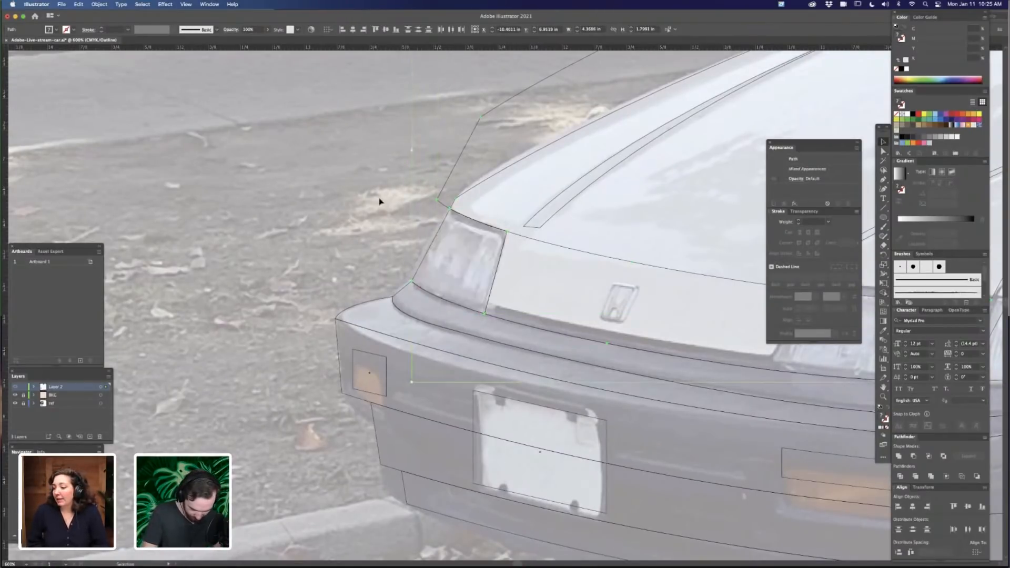
click(499, 269)
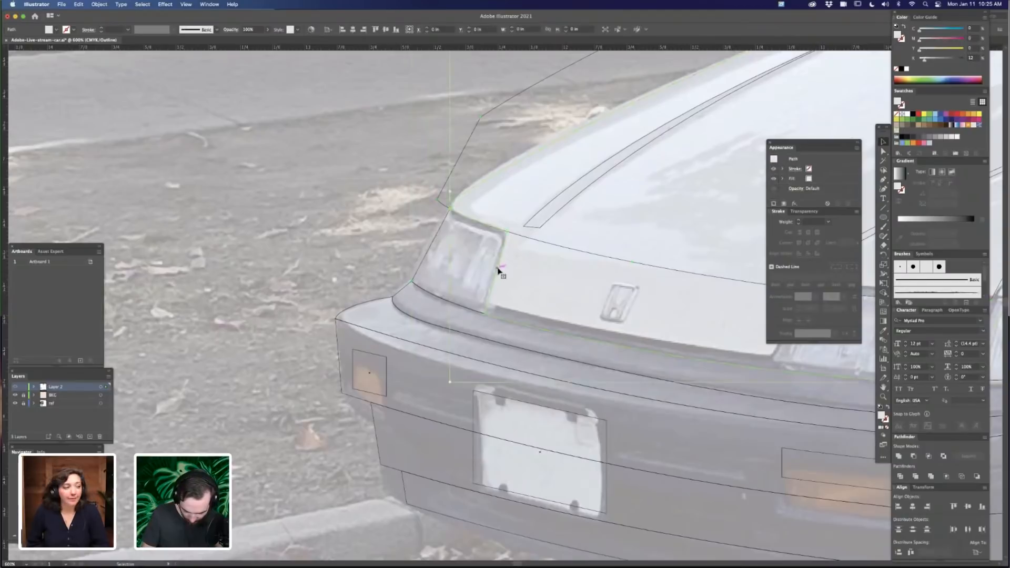
click(444, 240)
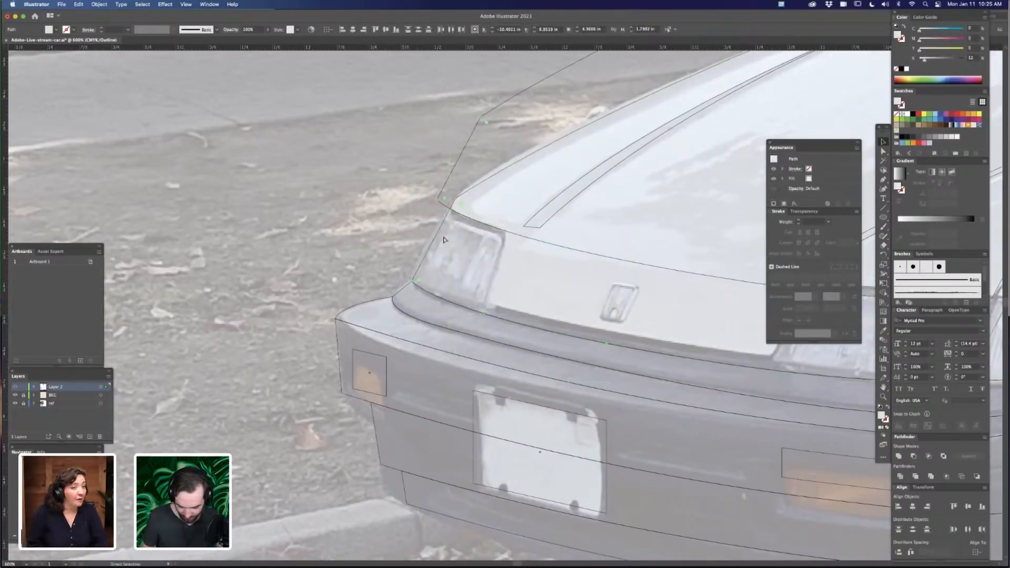
key(super+z)
drag(480, 96, 500, 135)
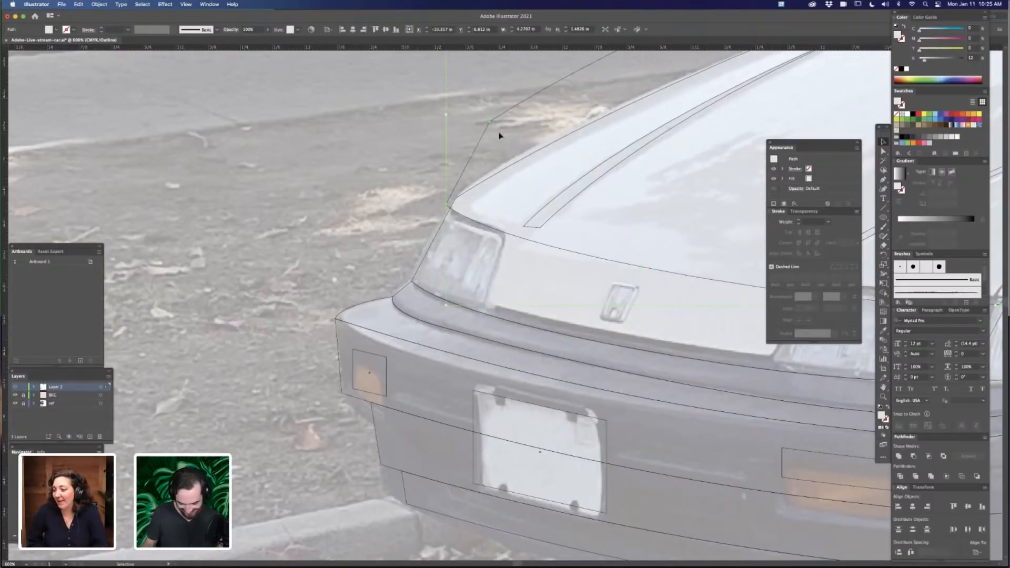
click(499, 136)
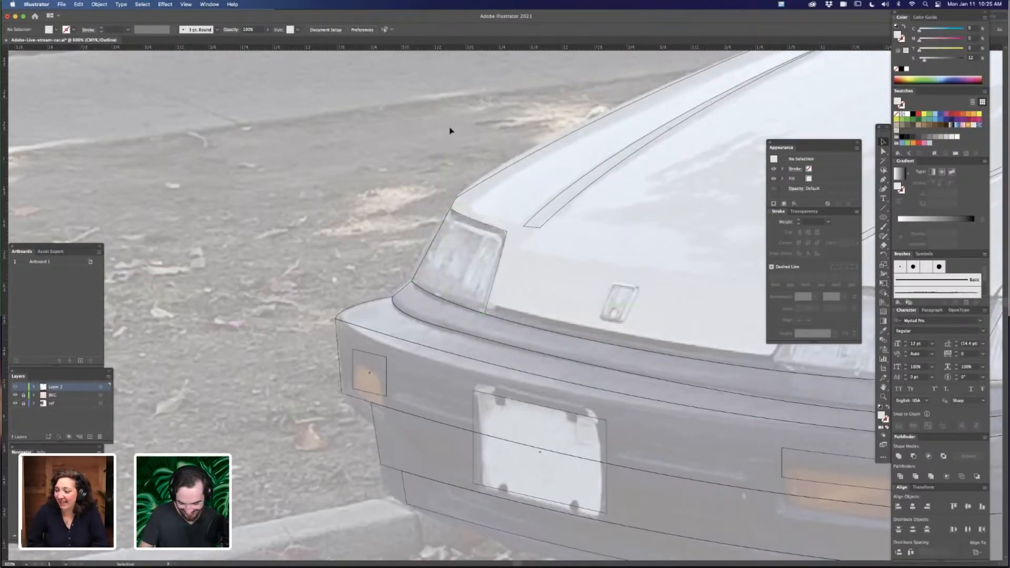
Examine the traced front end, front wheel and whole car against the reference photo
key(super+minus)
key(super+minus)
key(super+minus)
key(super+minus)
drag(645, 455, 534, 431)
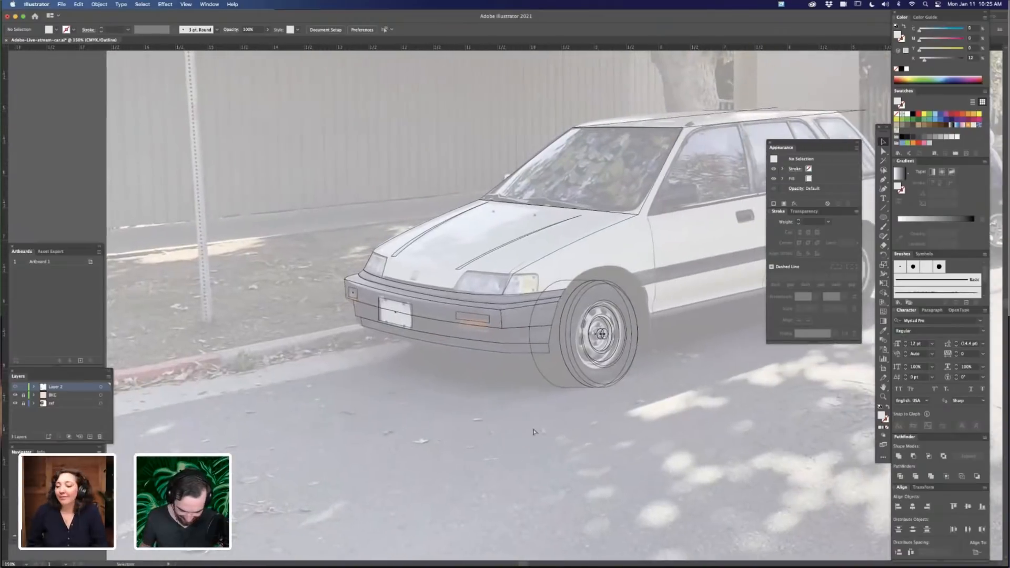
key(super+equal)
key(super+equal)
scroll(510, 468, left, 5)
scroll(510, 468, up, 1)
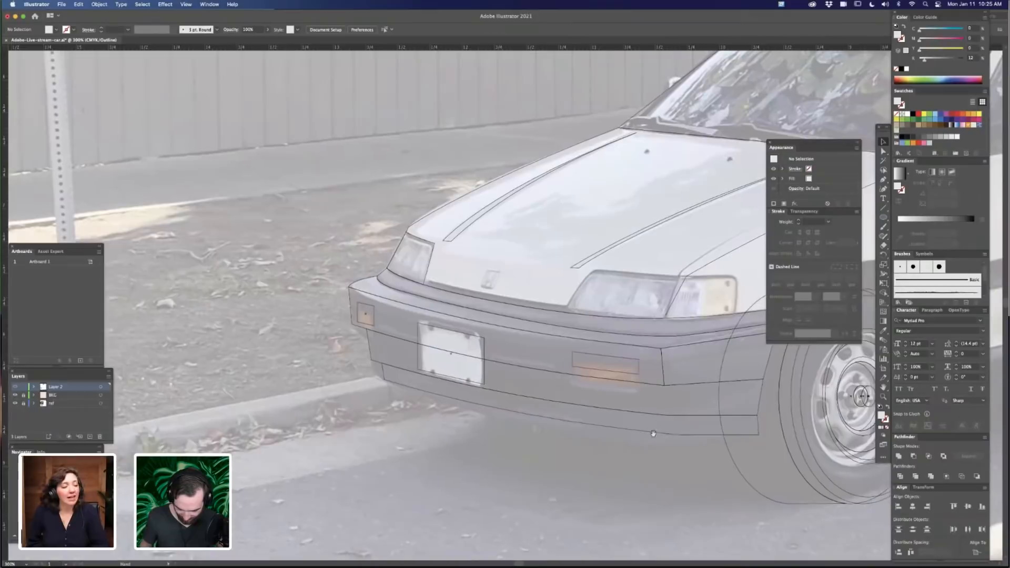
scroll(548, 436, right, 6)
scroll(547, 437, down, 1)
scroll(576, 417, right, 8)
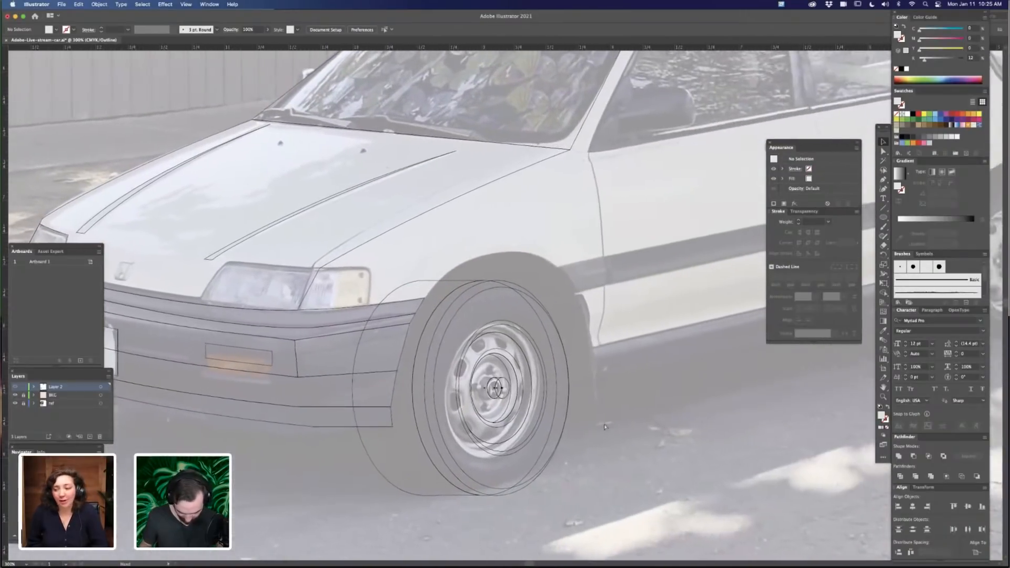
scroll(628, 400, down, 4)
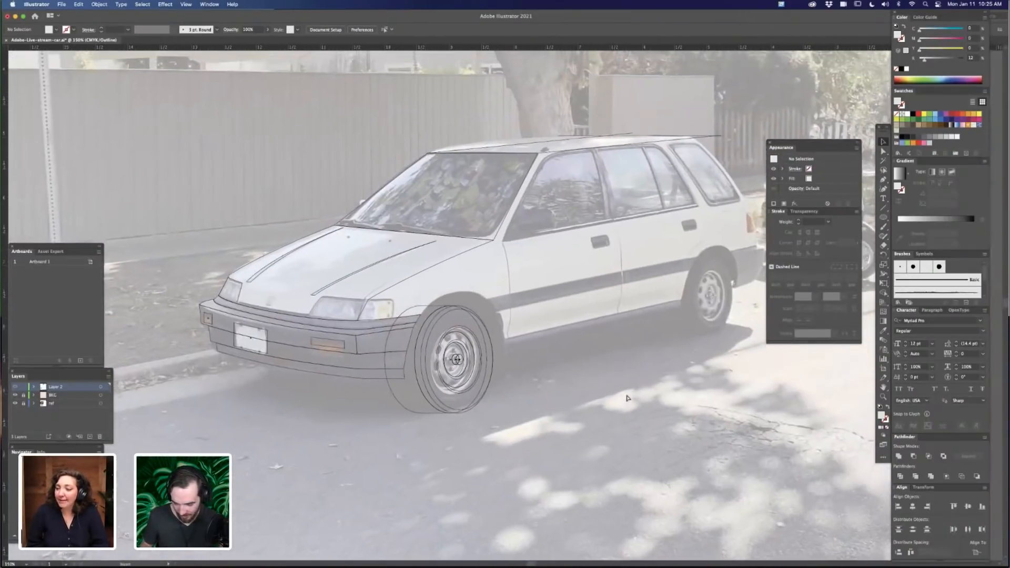
Copy the near-side roof line down to the base of the side windows and enlarge it to span the car's side
scroll(671, 387, up, 3)
scroll(550, 394, right, 3)
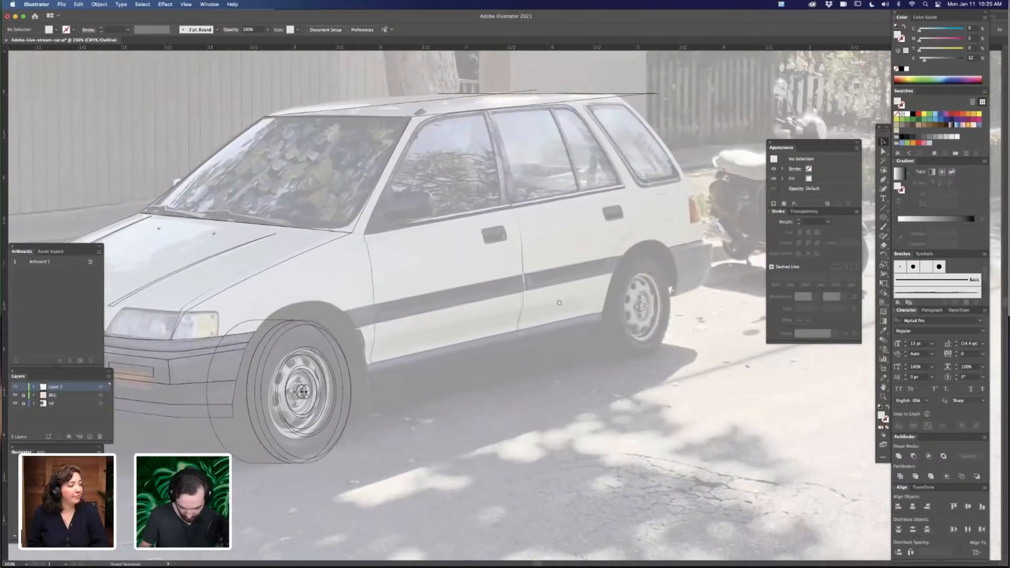
scroll(532, 383, up, 3)
scroll(532, 383, up, 2)
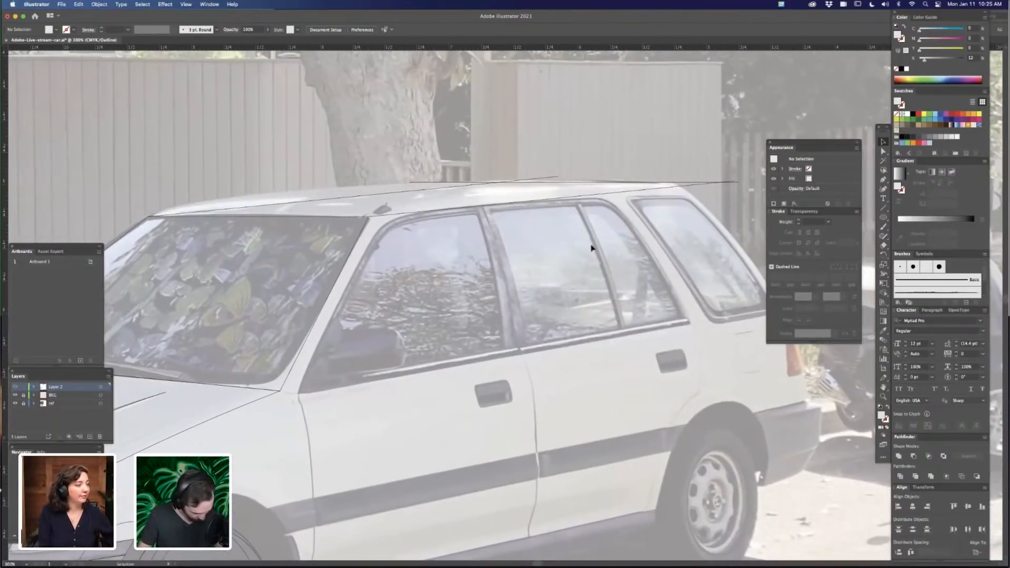
key(a)
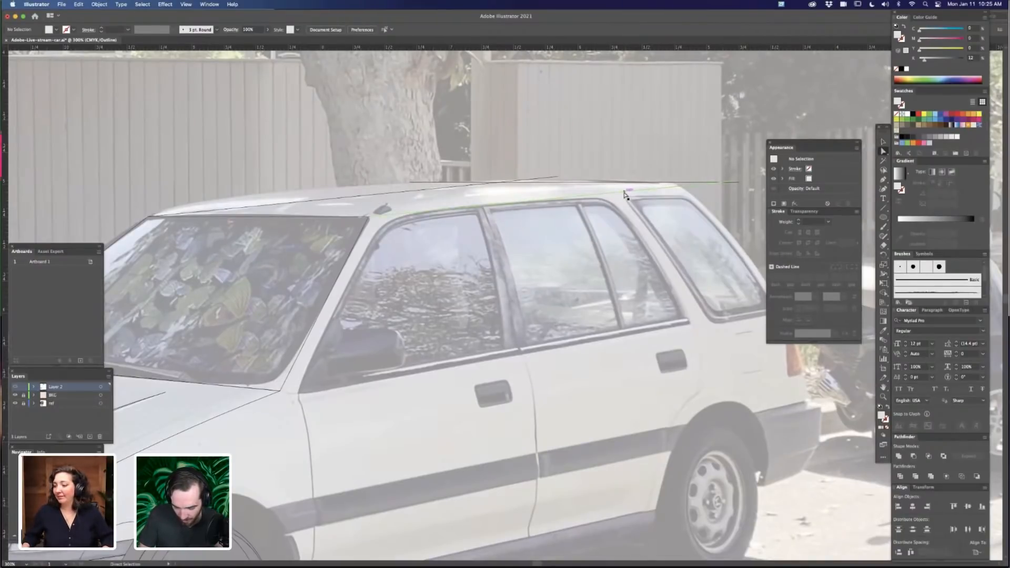
click(626, 198)
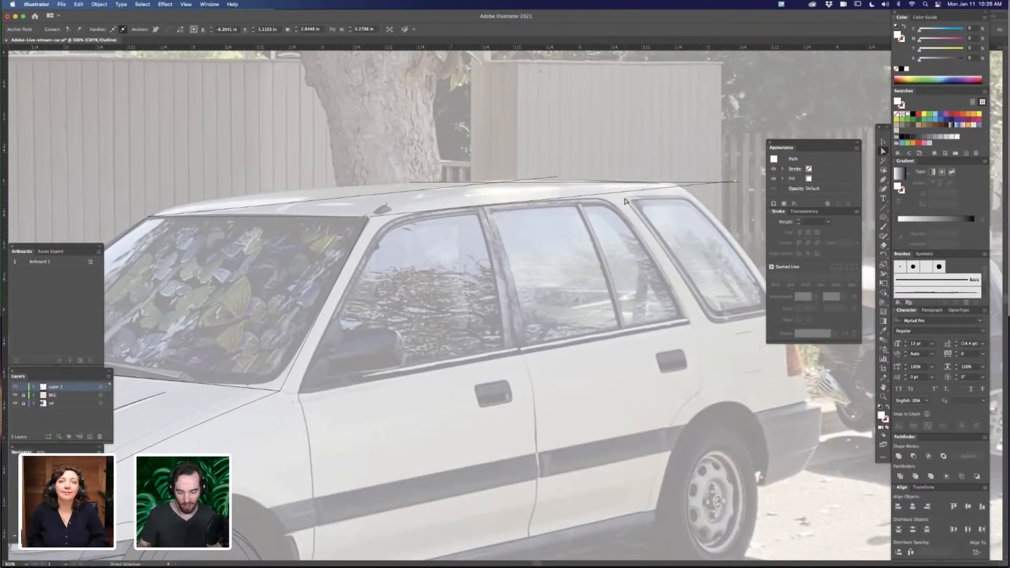
key(v)
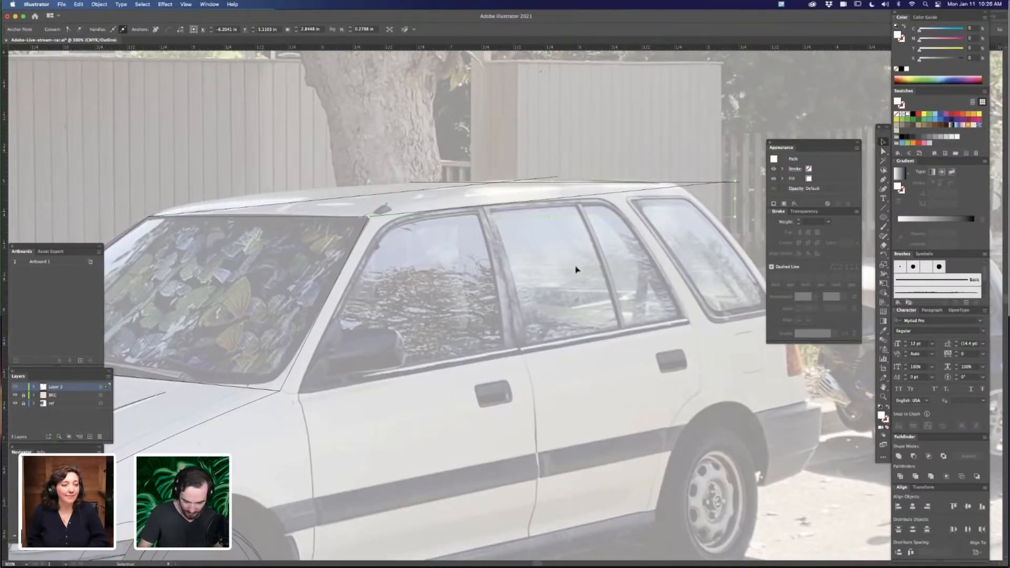
click(678, 275)
click(646, 193)
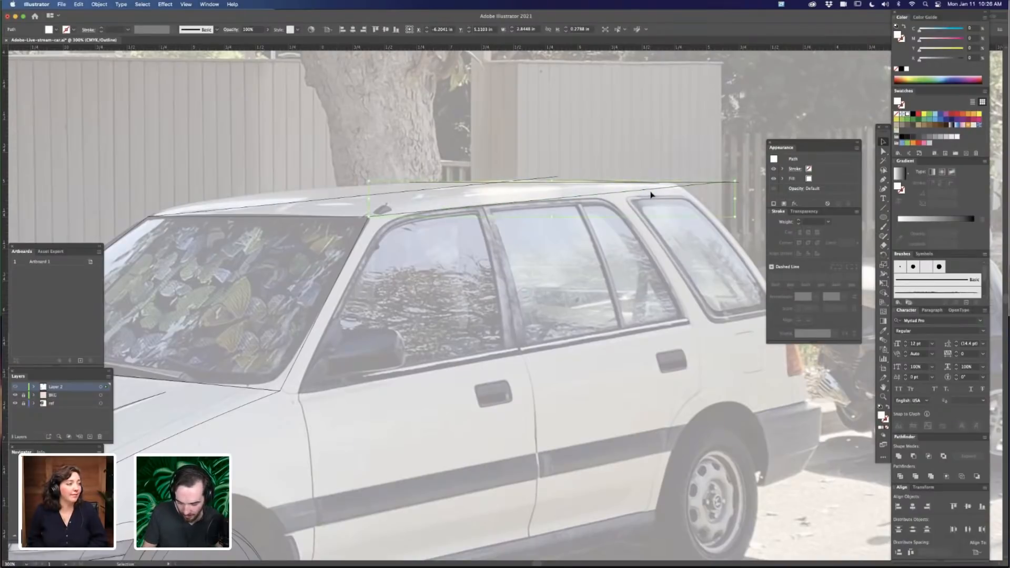
drag(639, 238, 619, 342)
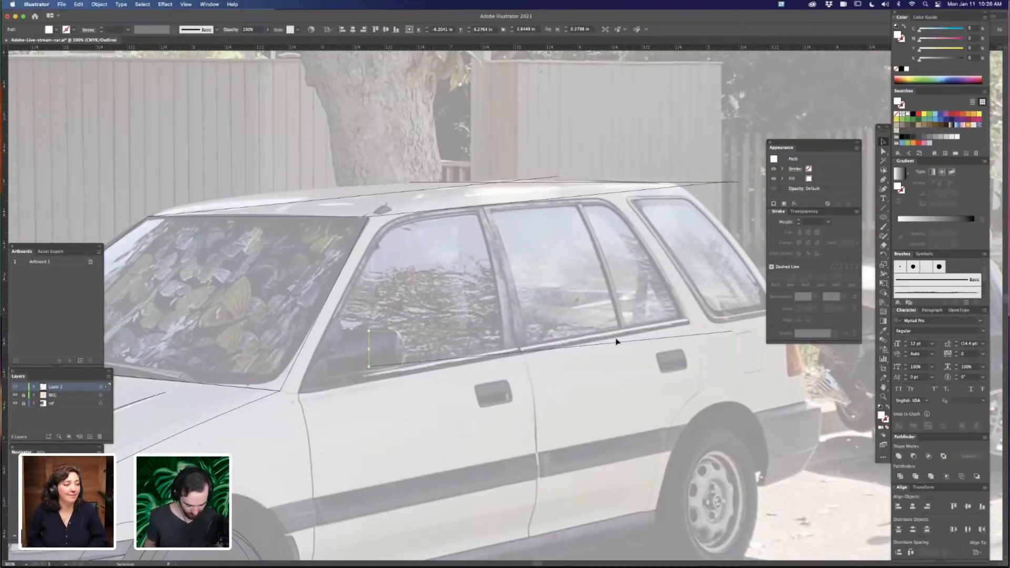
key(super+minus)
key(super+minus)
mouse_move(618, 318)
mouse_down()
mouse_move(688, 291)
mouse_move(621, 327)
mouse_up()
Select all of the car line work and move it off the reference photo onto the pink artboard
key(super+minus)
key(super+minus)
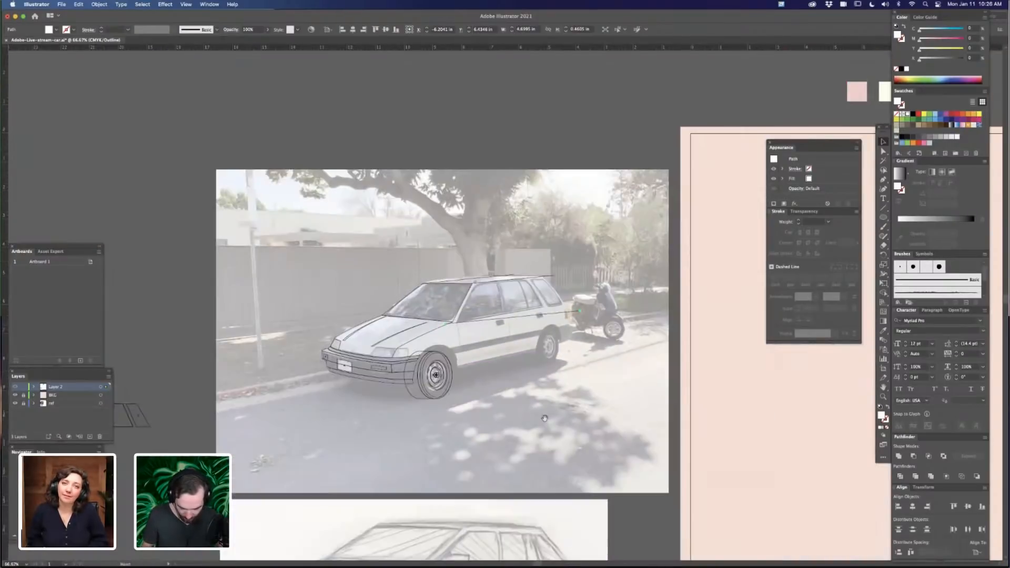
scroll(491, 410, right, 2)
shift+click(384, 371)
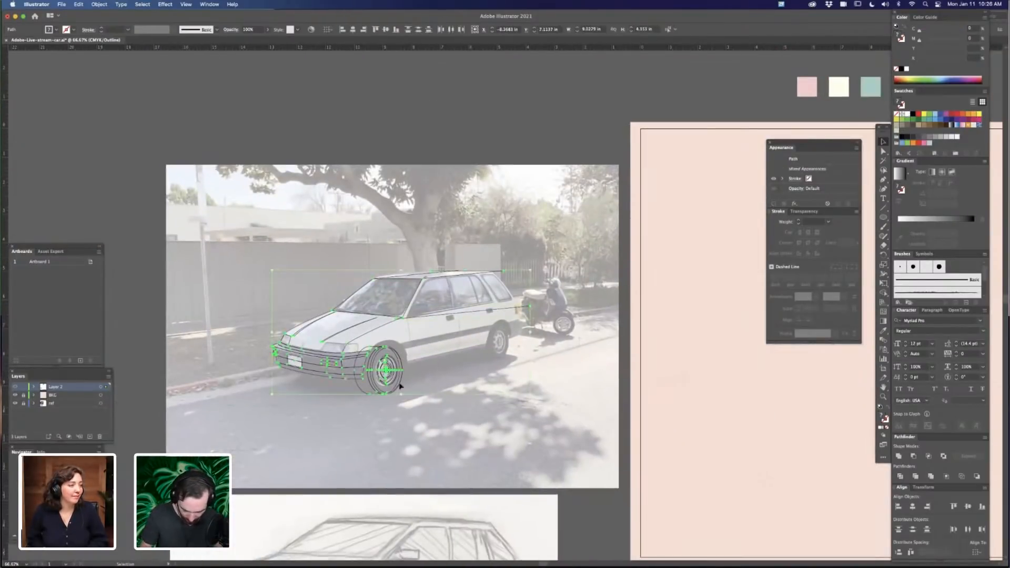
drag(423, 367, 785, 348)
drag(711, 435, 489, 431)
drag(521, 346, 539, 346)
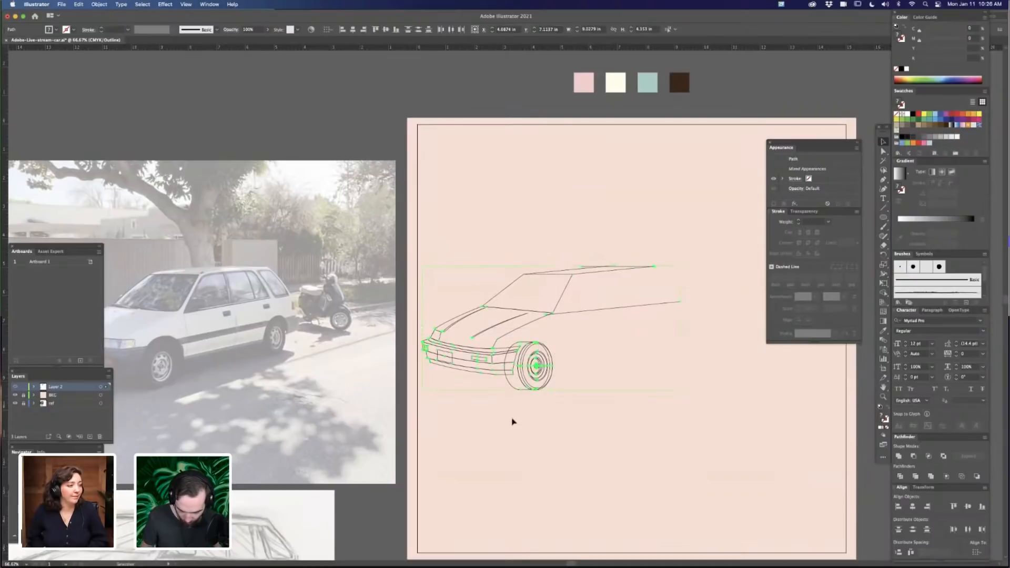
click(514, 420)
scroll(475, 424, left, 4)
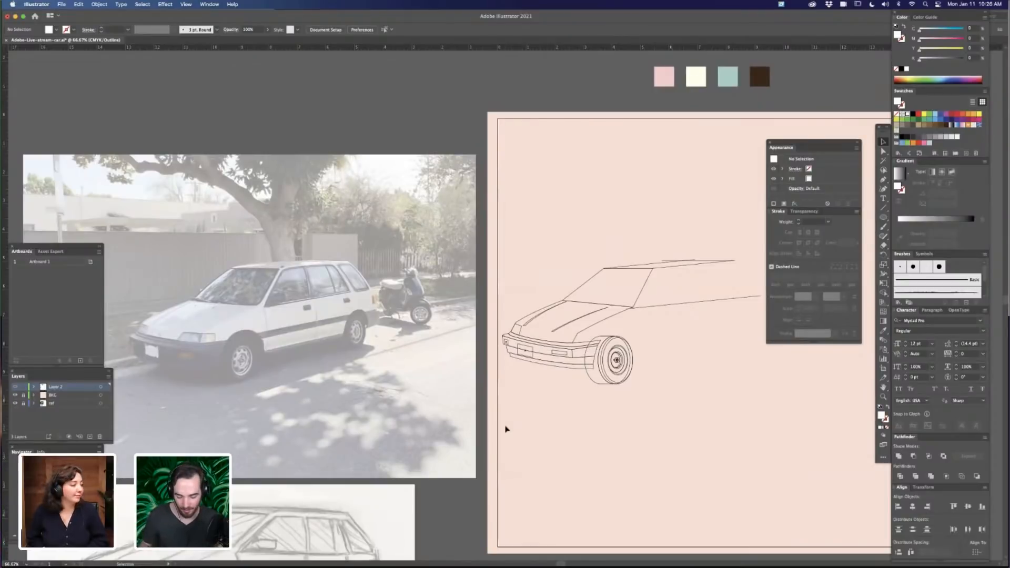
drag(642, 403, 594, 408)
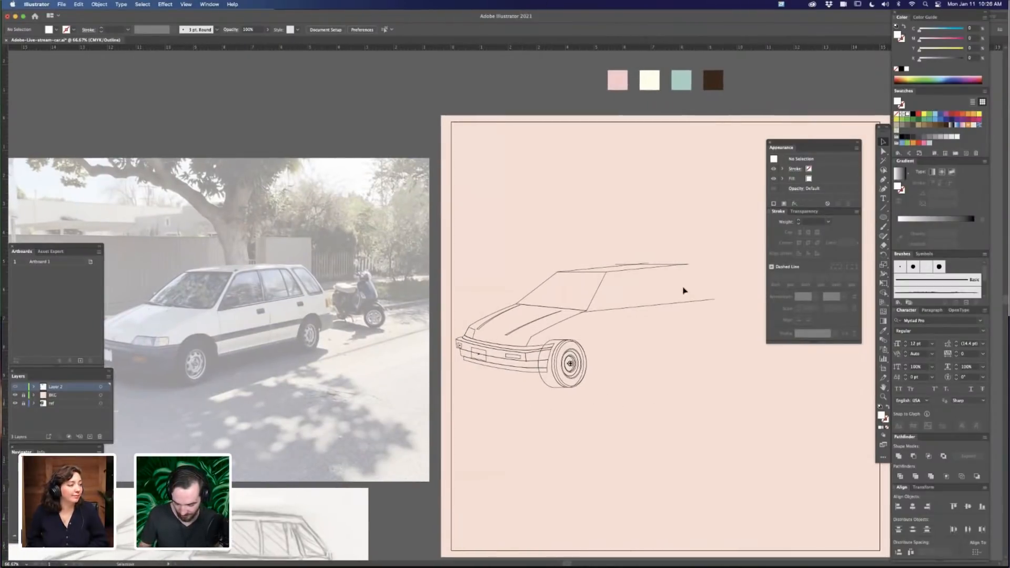
click(689, 302)
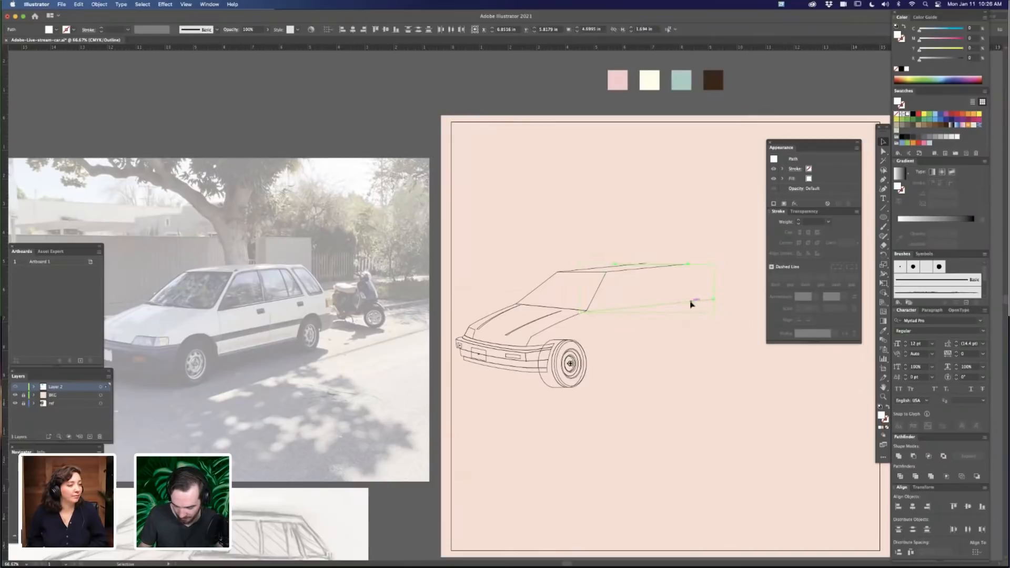
drag(690, 304, 646, 230)
key(super+z)
click(694, 386)
key(space)
drag(694, 386, 638, 371)
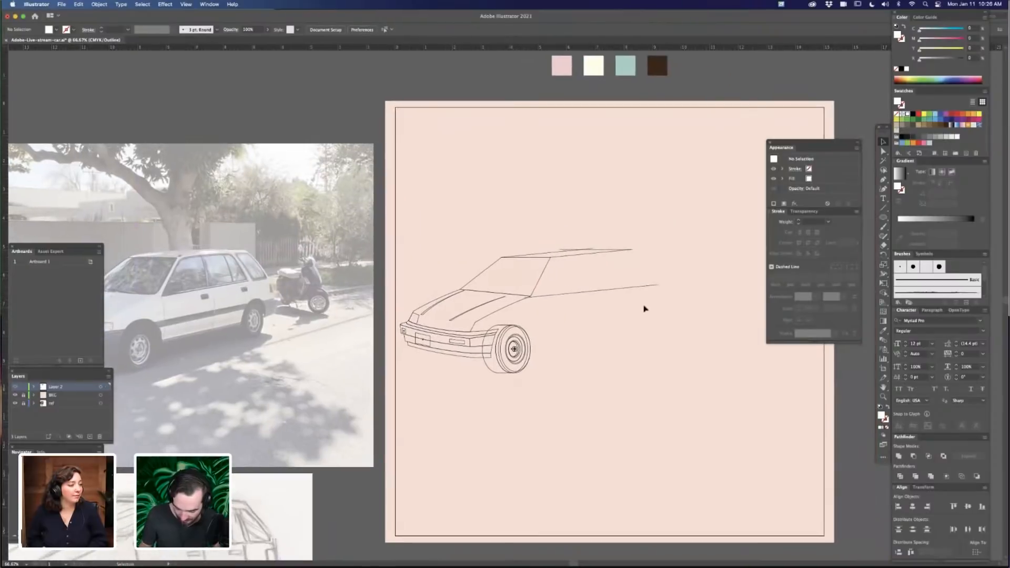
Place two copies of the line below the side windows lower on the car's body, one beneath the other
drag(523, 399, 596, 391)
drag(671, 283, 673, 285)
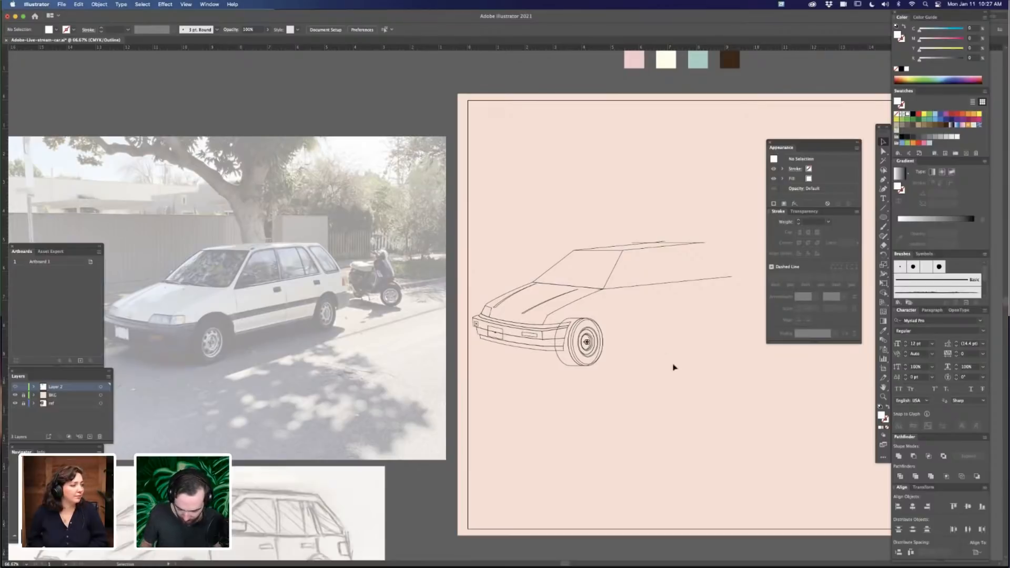
drag(649, 370, 573, 359)
drag(617, 269, 615, 298)
click(579, 370)
Rotate the front wheel group slightly and nudge it up into place at the car's front corner
drag(495, 369, 520, 337)
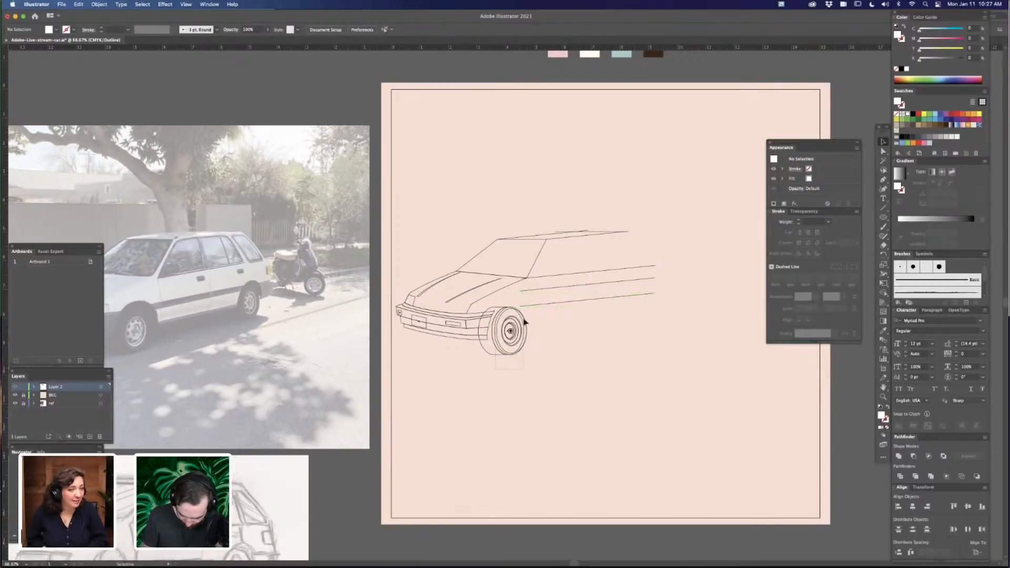
click(525, 322)
key(v)
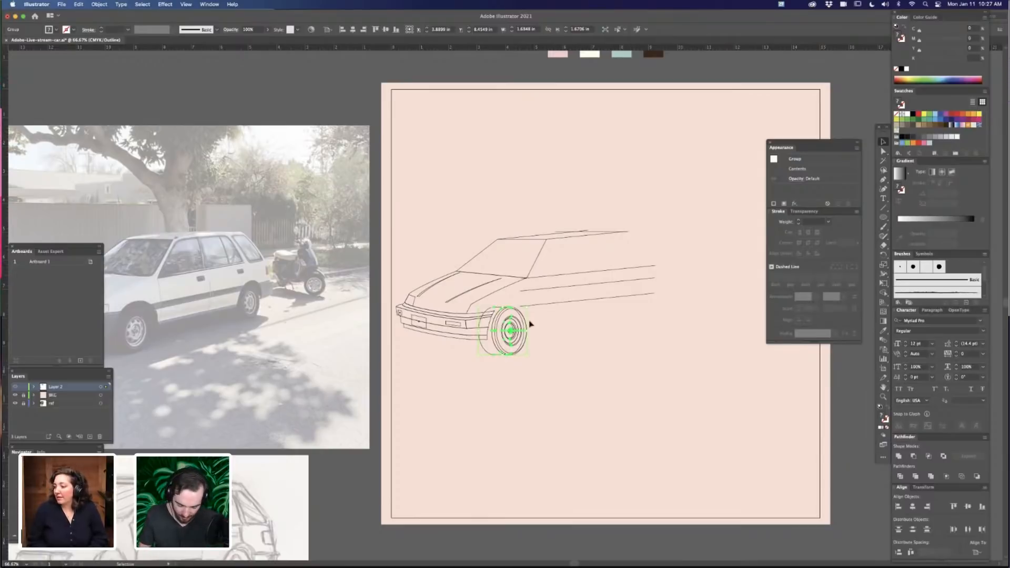
click(557, 327)
key(super+=)
drag(492, 442, 508, 440)
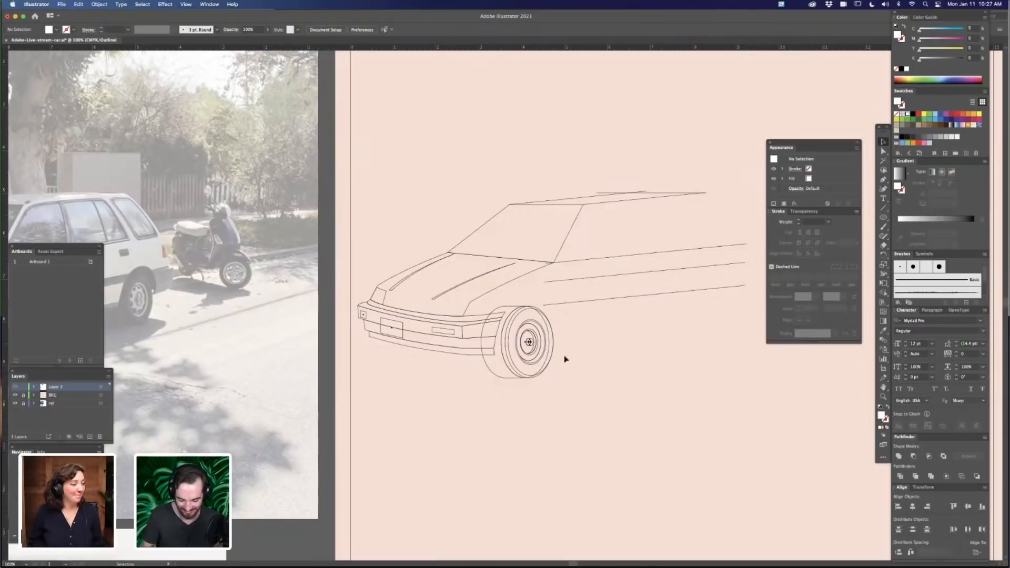
drag(537, 413, 583, 396)
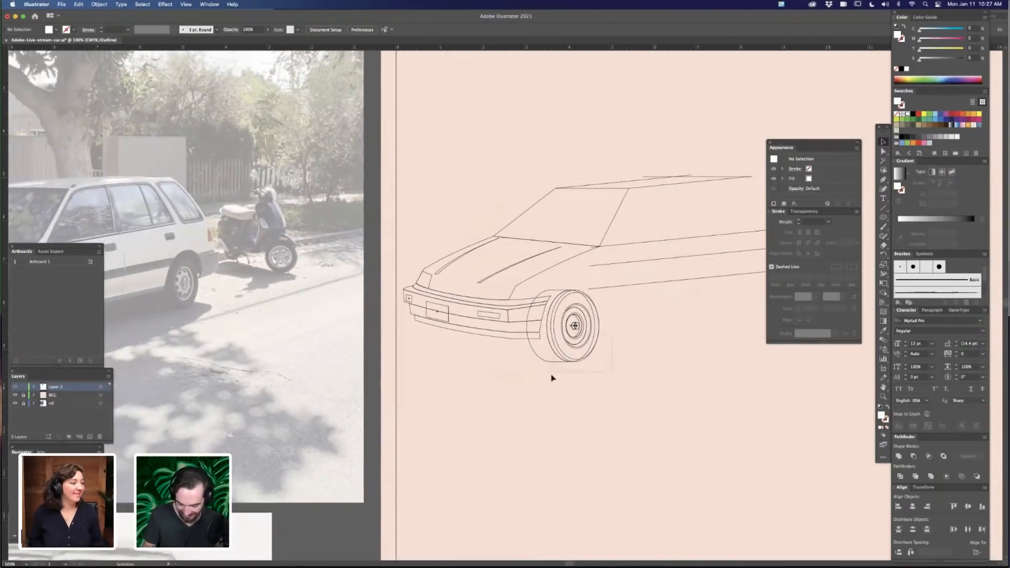
click(558, 376)
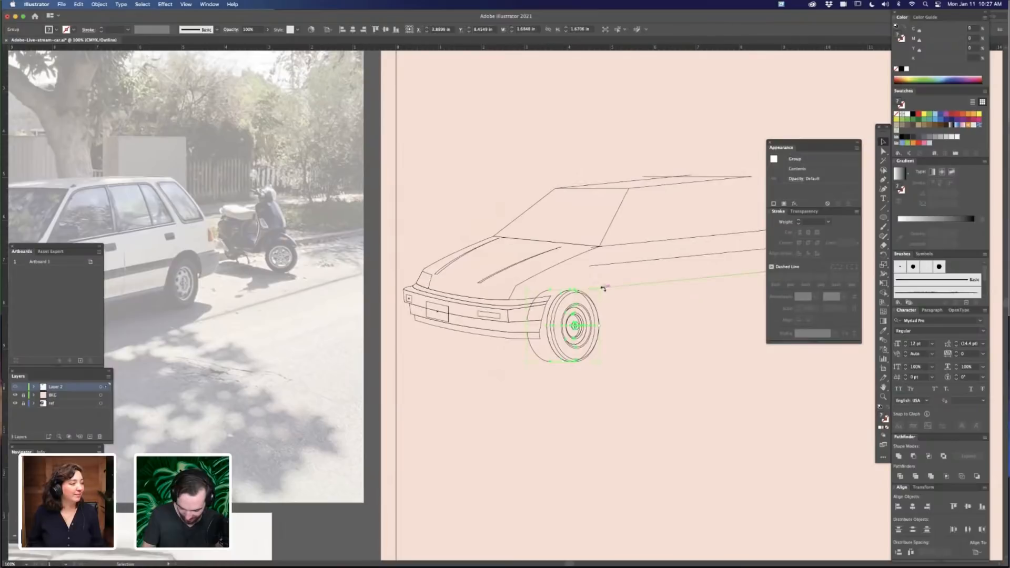
drag(604, 289, 612, 290)
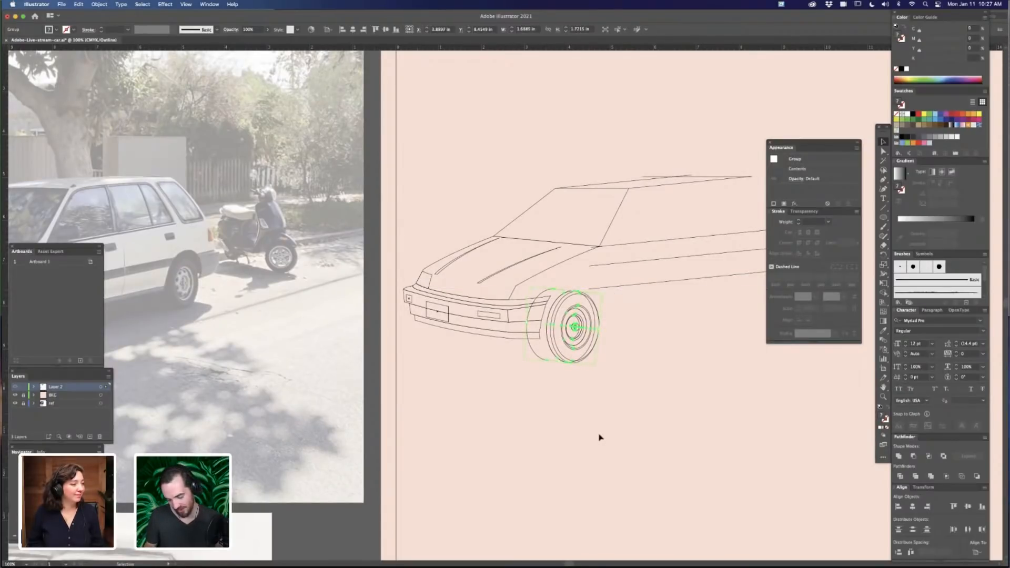
click(602, 440)
drag(555, 369, 577, 327)
click(625, 348)
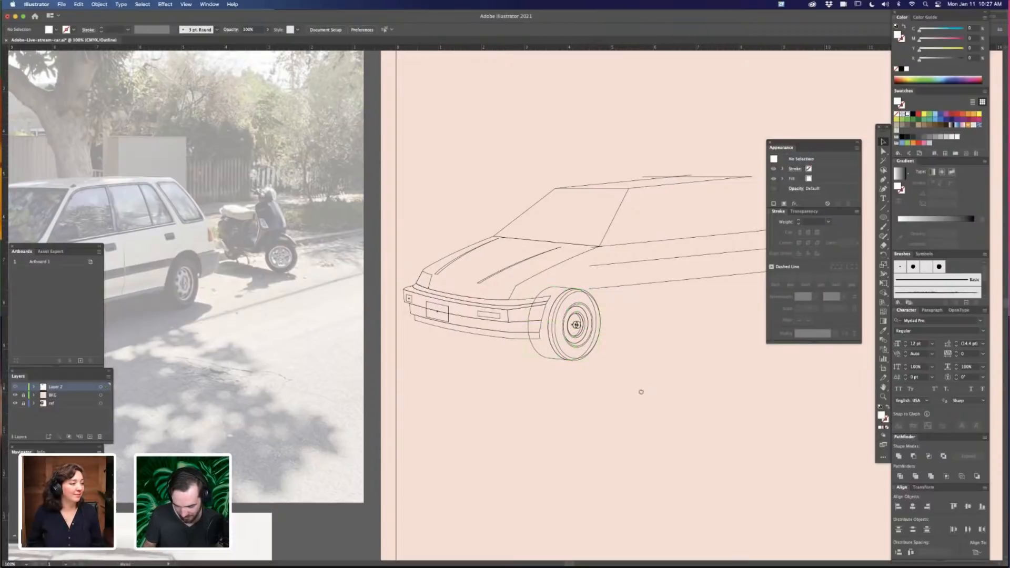
Copy the lowest line on the car's side down to the base of the front wheel and enlarge it past the car's rear
drag(633, 408, 519, 416)
drag(516, 381, 559, 397)
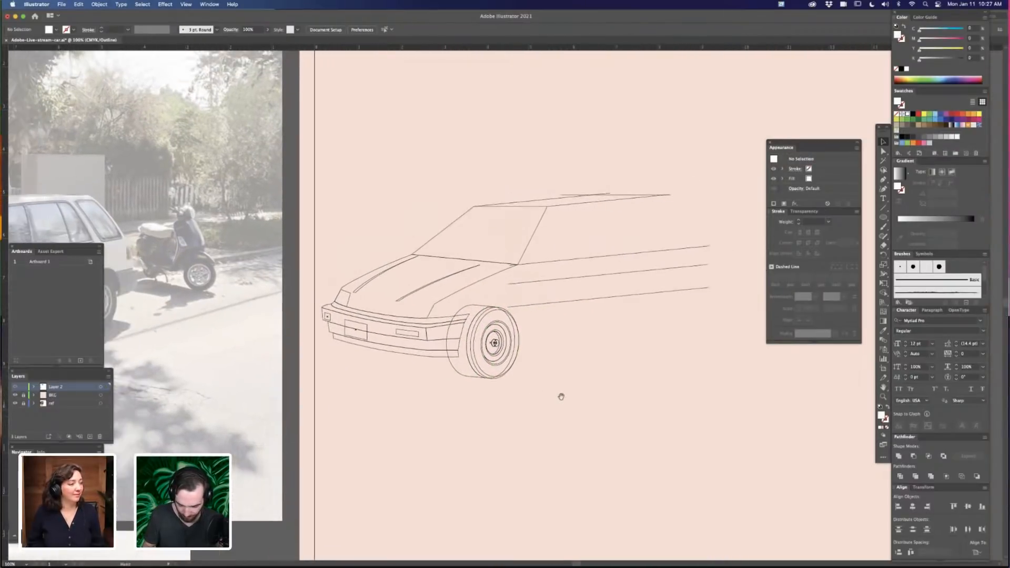
click(644, 301)
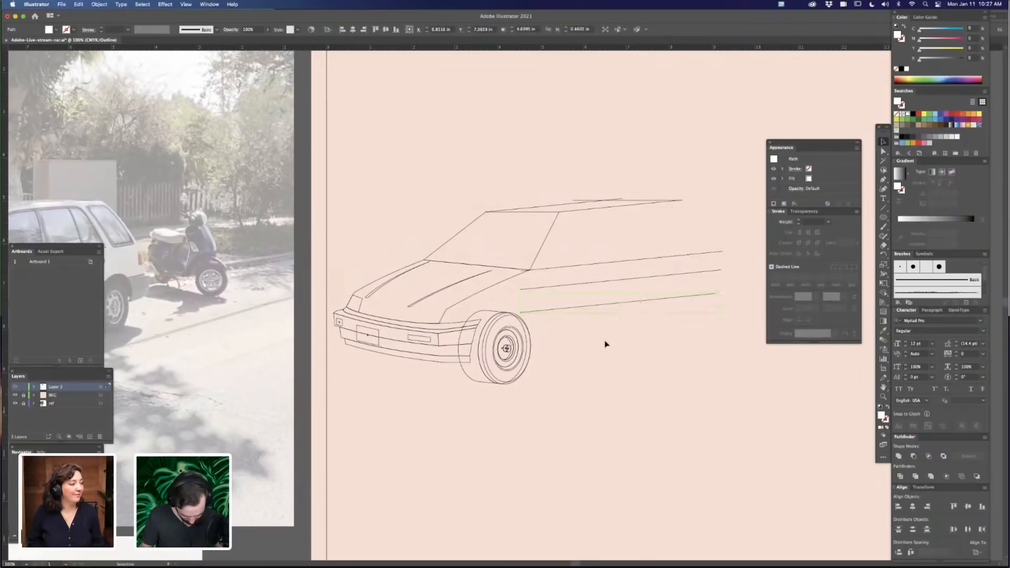
key(super+minus)
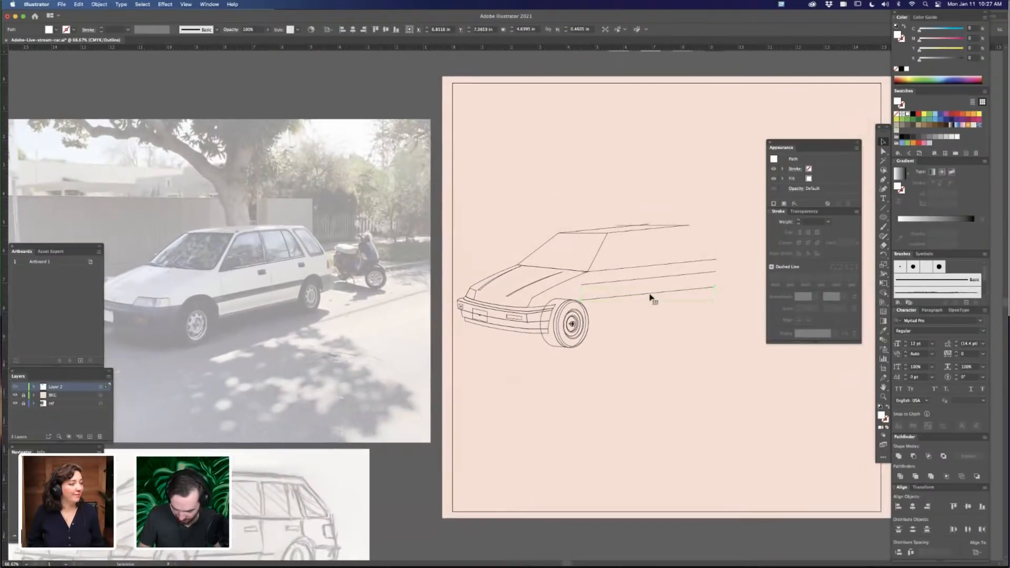
drag(653, 295, 652, 326)
drag(712, 317, 763, 300)
click(685, 390)
drag(687, 391, 629, 398)
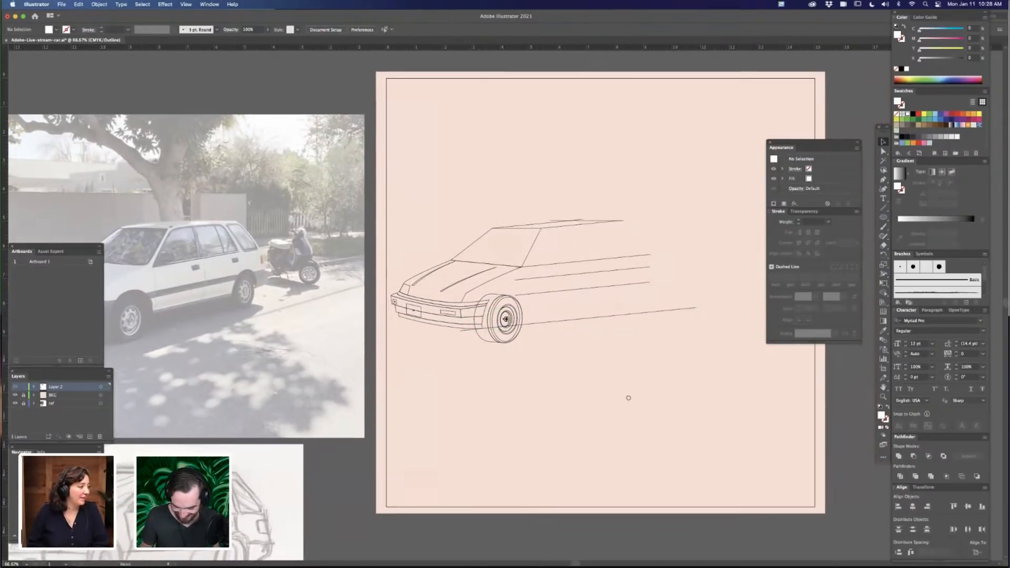
drag(562, 406, 622, 416)
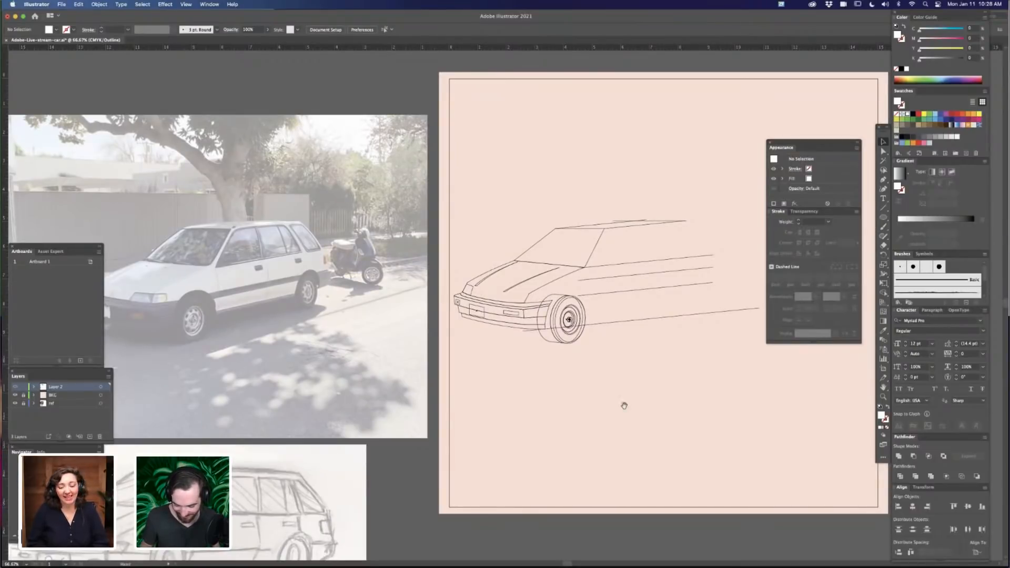
drag(624, 406, 591, 412)
drag(523, 412, 557, 409)
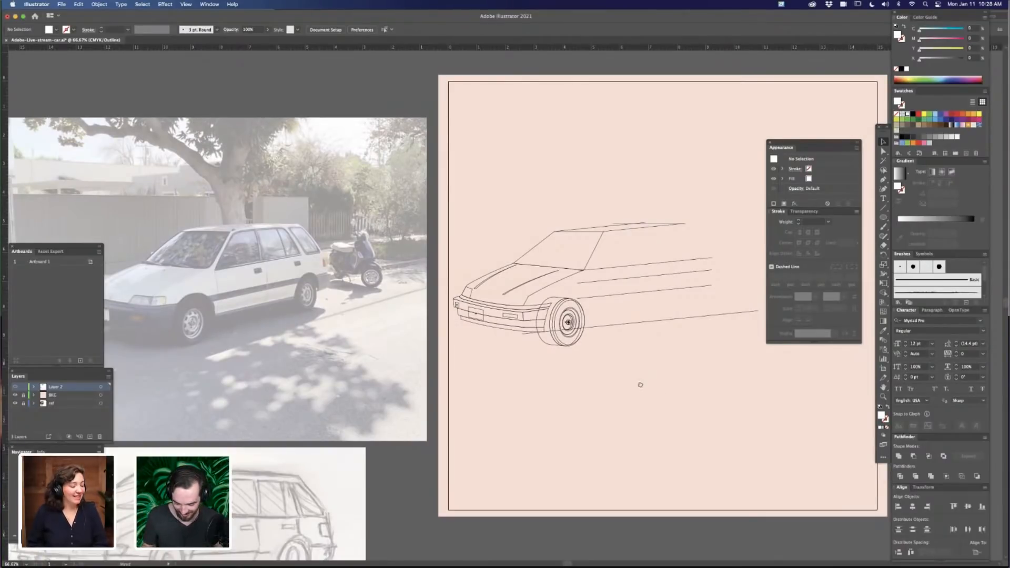
scroll(640, 384, right, 3)
mouse_move(639, 387)
mouse_down()
mouse_move(615, 394)
mouse_move(632, 391)
mouse_up()
scroll(633, 391, right, 1)
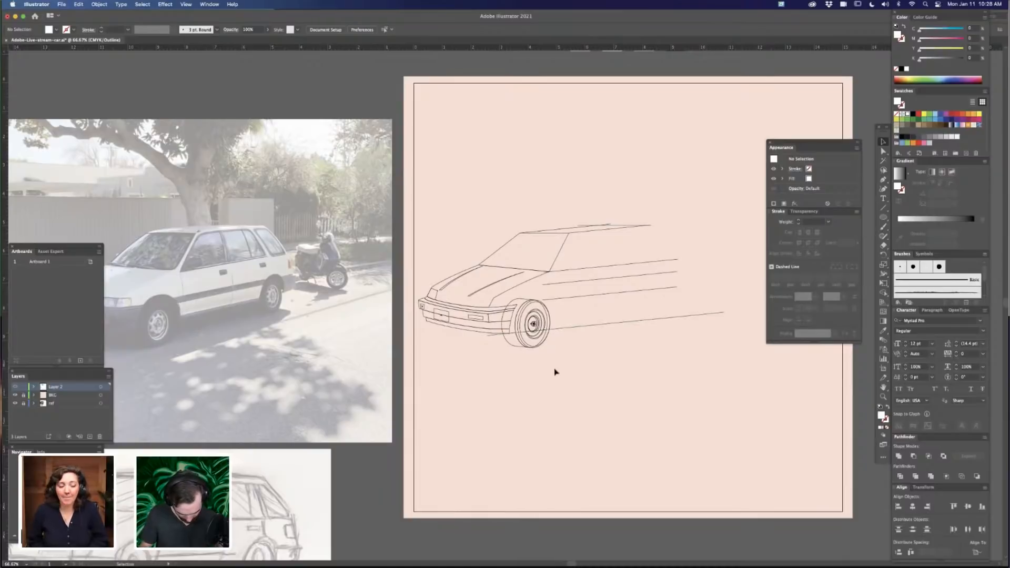
Place a copy of a body side line on the reference photo, aligned with the top edge of the rear bumper
key(super+equal)
key(super+equal)
drag(423, 414, 483, 409)
drag(729, 280, 209, 282)
drag(262, 368, 652, 399)
drag(644, 310, 505, 268)
key(super+equal)
key(super+equal)
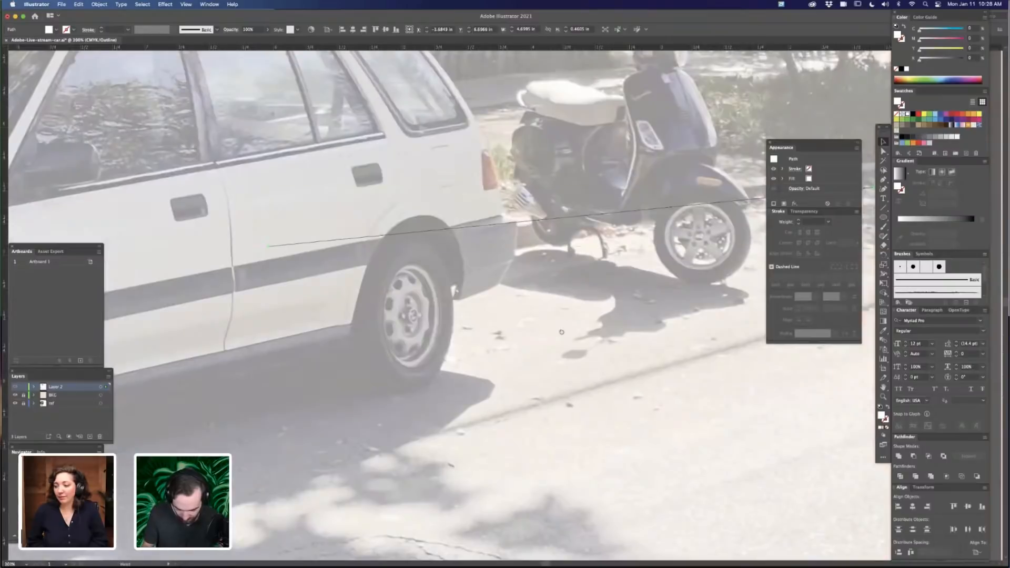
drag(562, 331, 504, 411)
drag(719, 273, 356, 301)
drag(521, 353, 612, 347)
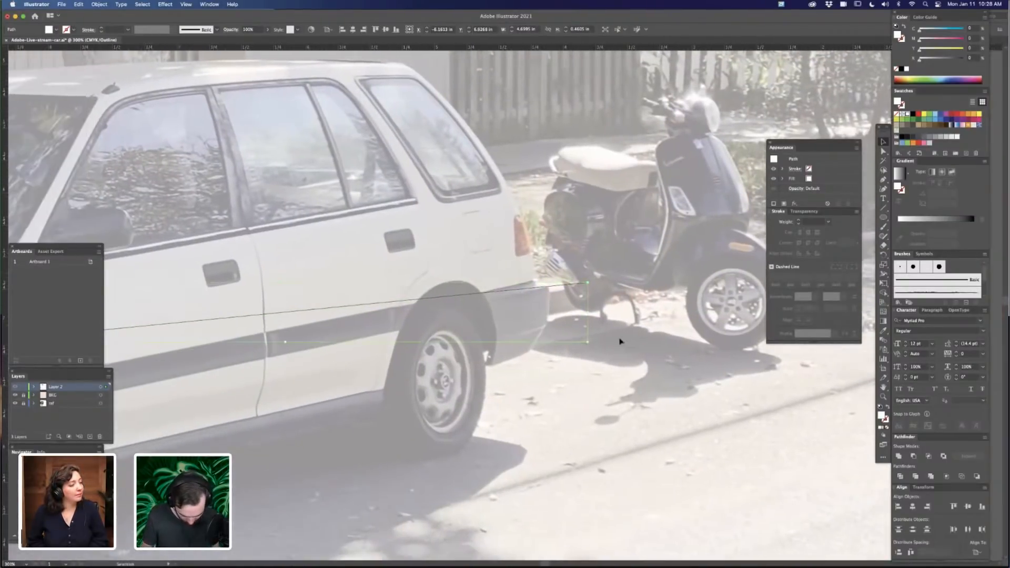
Shorten the copied line to the rear bumper by adding an anchor point behind the wheel arch and removing its forward end point
key(p)
click(484, 294)
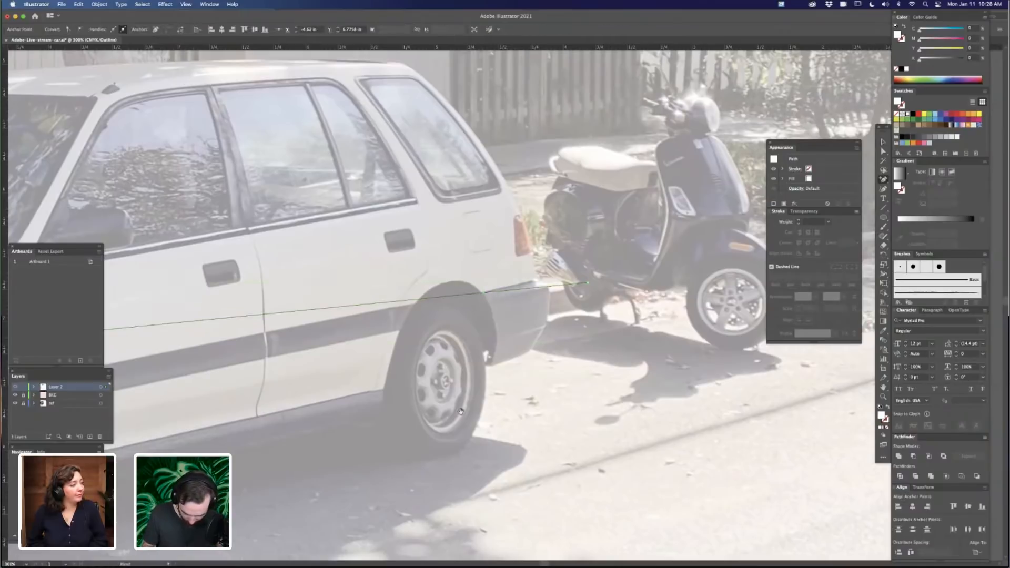
drag(460, 412, 681, 393)
click(161, 325)
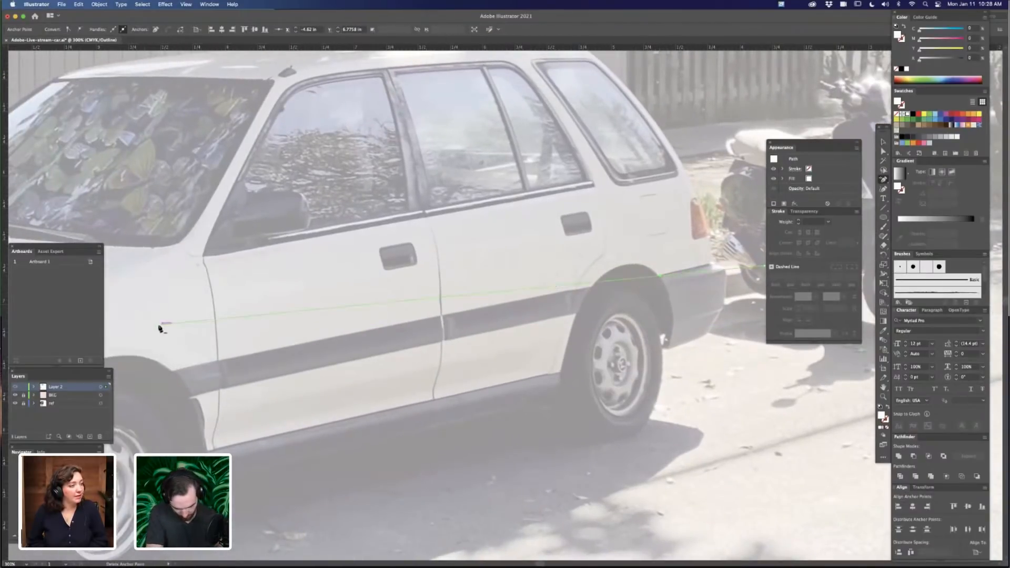
drag(620, 352, 545, 346)
scroll(545, 346, right, 4)
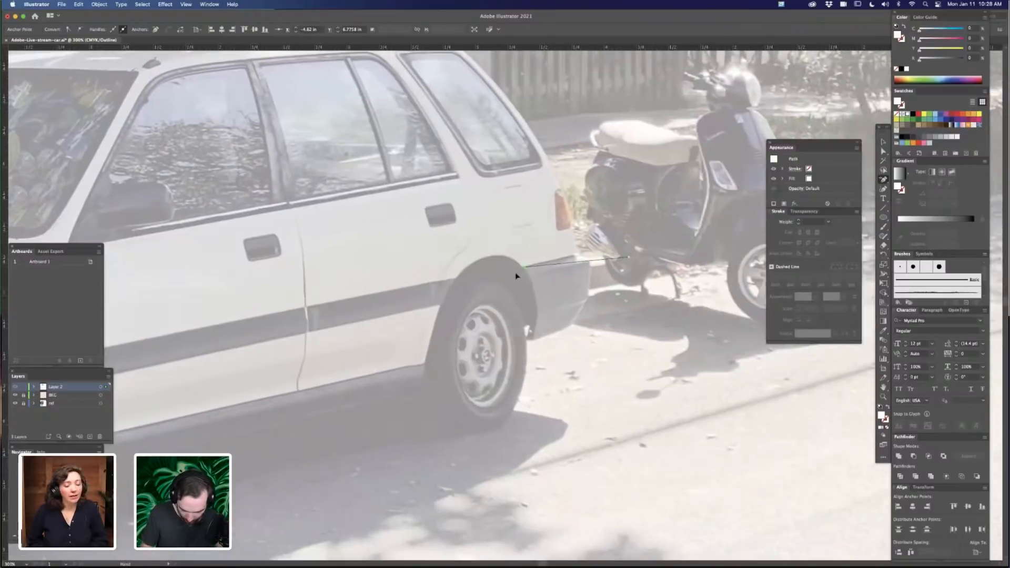
scroll(516, 294, right, 3)
scroll(513, 301, right, 1)
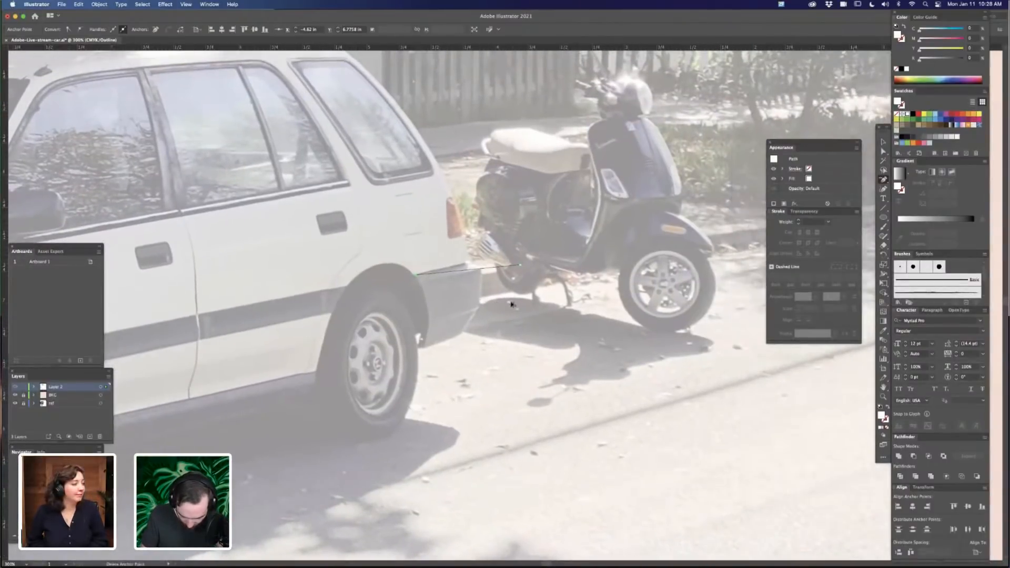
Copy the short bumper line down to the bumper's lower crease and join the rear ends of the two lines
drag(510, 266, 511, 305)
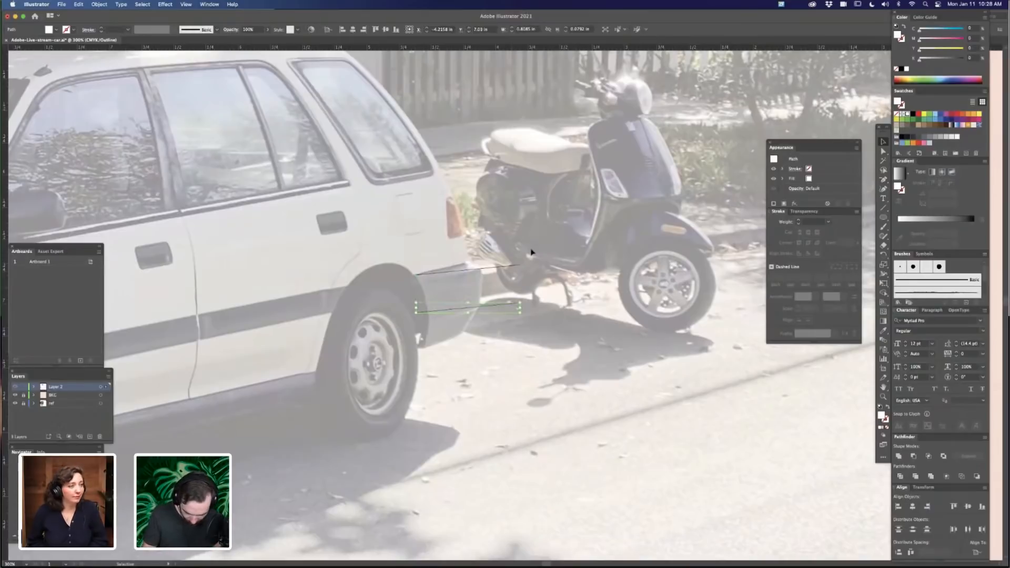
key(a)
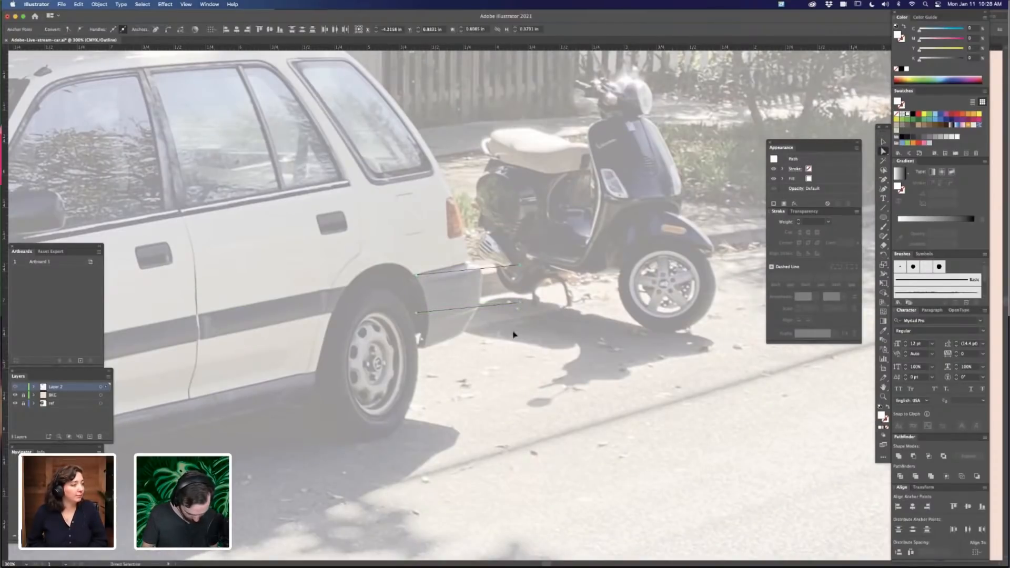
key(super+j)
click(549, 306)
Build the lower rear bumper section from a copied line, tapering its rear end inward and extending the outlines behind the rear wheel
key(v)
drag(519, 304, 472, 327)
key(a)
key(v)
click(489, 334)
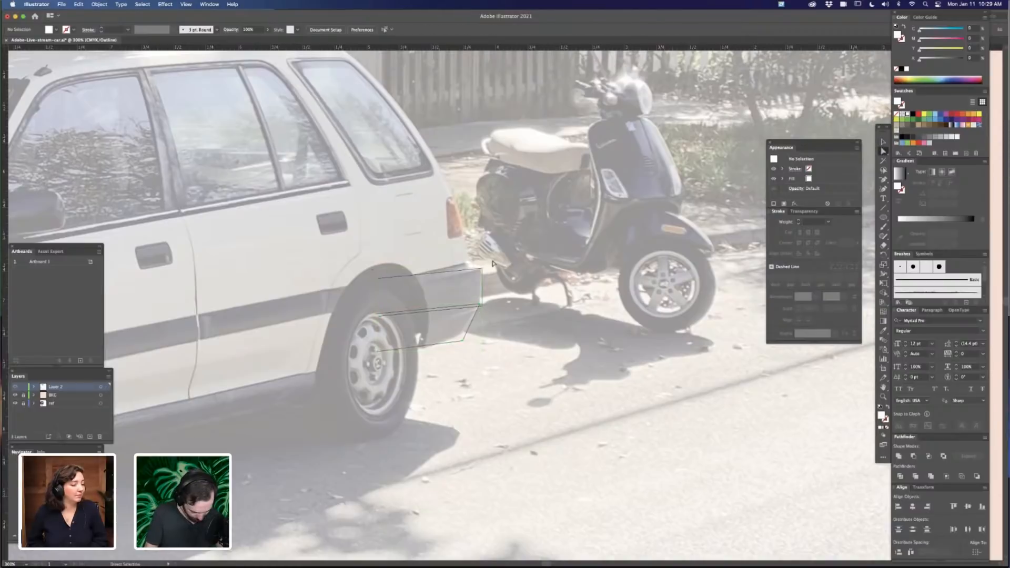
Close the open front ends of the upper and lower rear bumper outlines
click(477, 273)
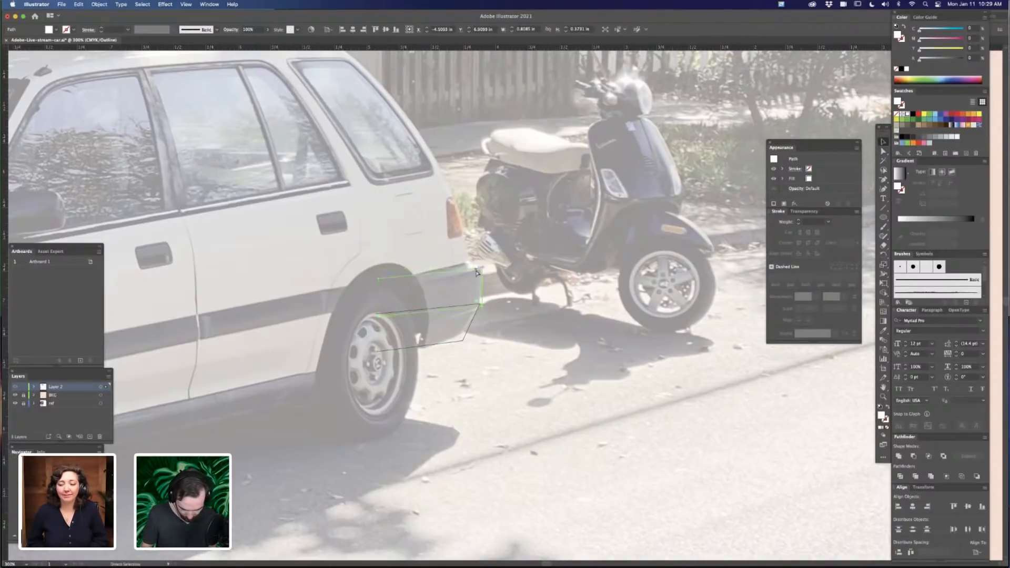
click(463, 341)
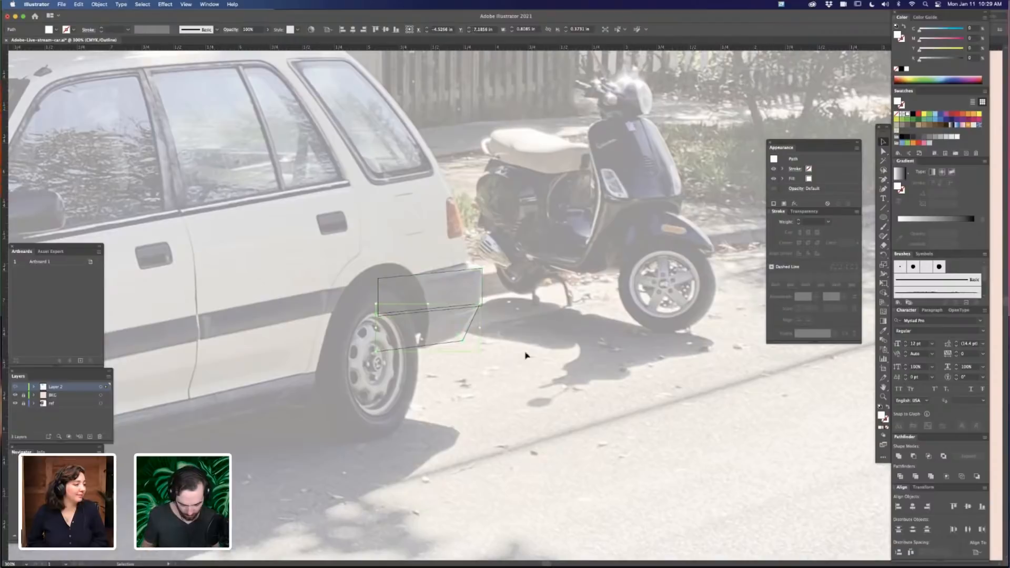
click(509, 279)
Clean up the overlap where the upper and lower rear bumper outlines meet, using the Shape Builder tool
drag(447, 360, 448, 360)
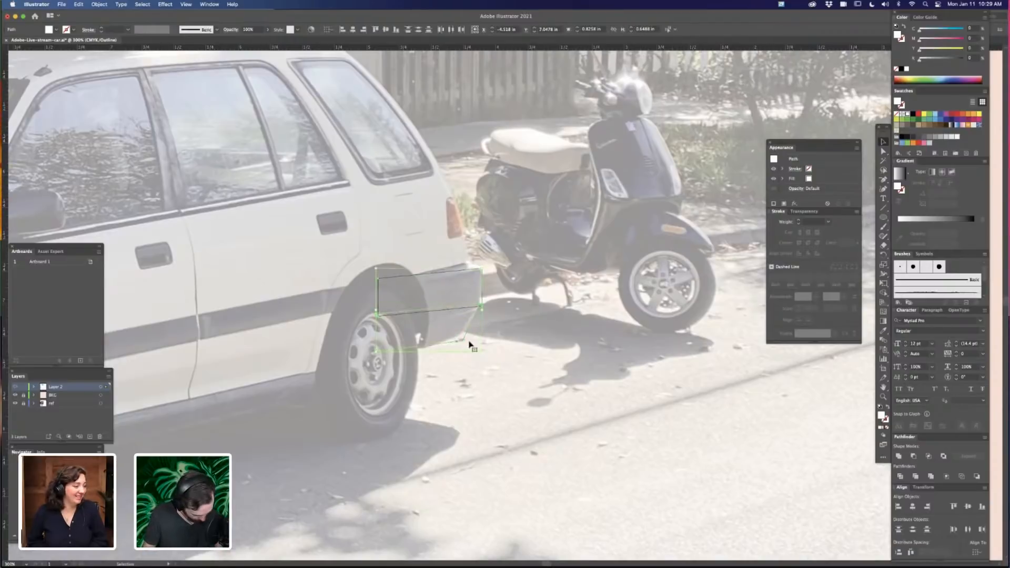
key(z)
drag(357, 313, 424, 325)
scroll(500, 343, up, 1)
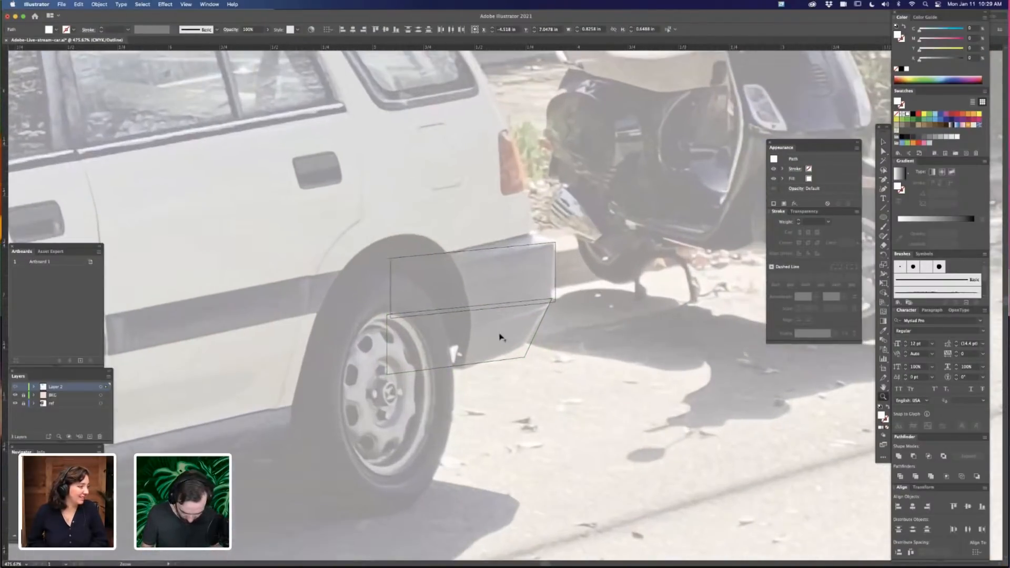
scroll(514, 339, up, 1)
key(a)
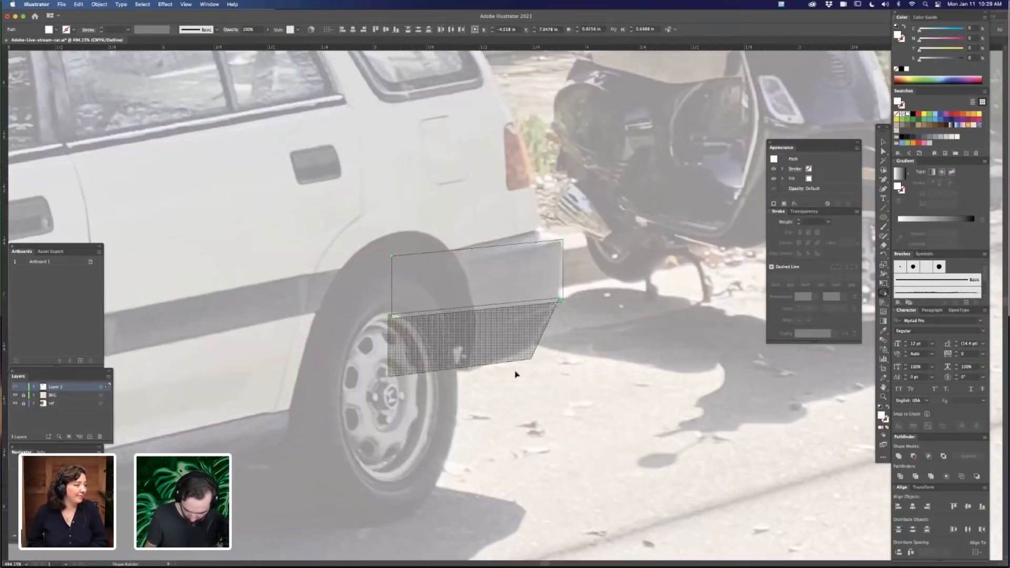
key(v)
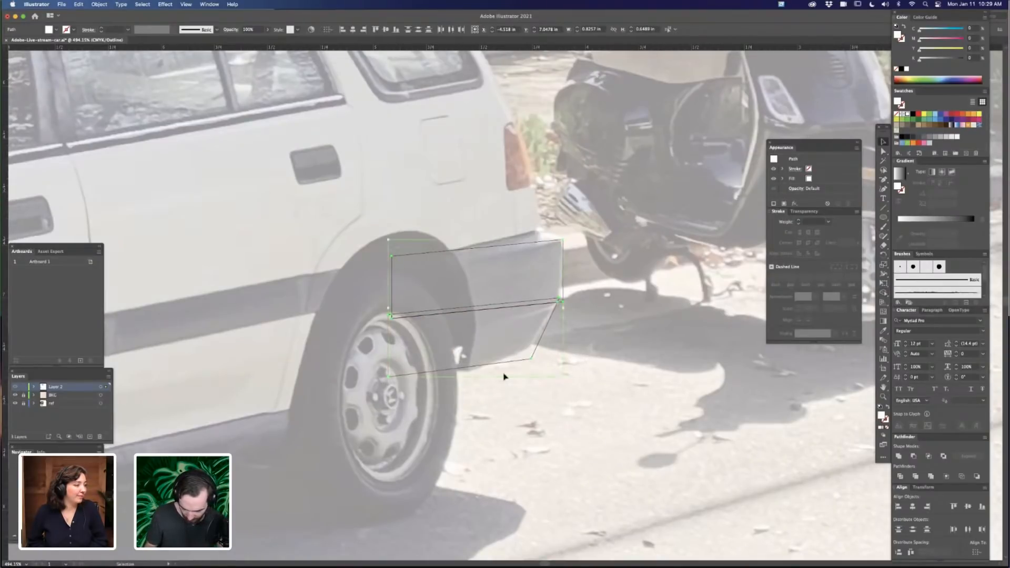
key(super+z)
click(621, 388)
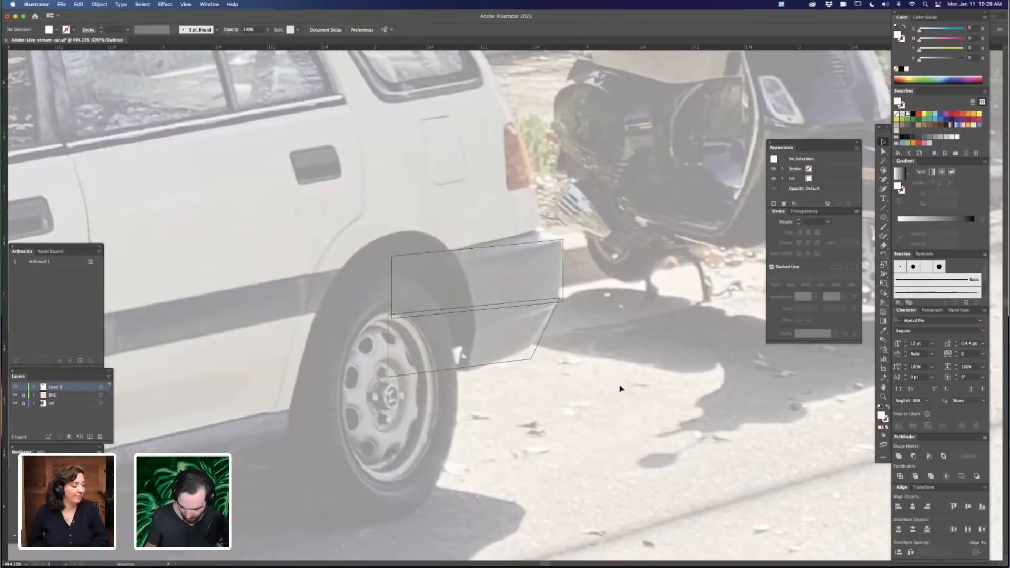
key(super+z)
drag(553, 438, 560, 430)
drag(593, 302, 601, 296)
Duplicate the upper rear bumper outline and narrow the copy into a trim band by lowering its top edge and raising its bottom edge
drag(577, 237, 578, 273)
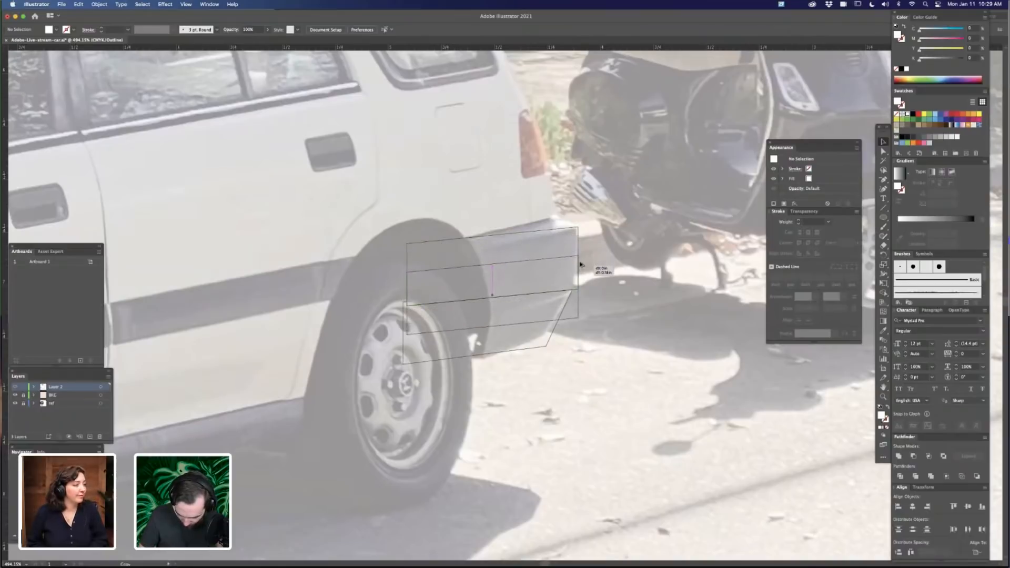
drag(580, 264, 582, 264)
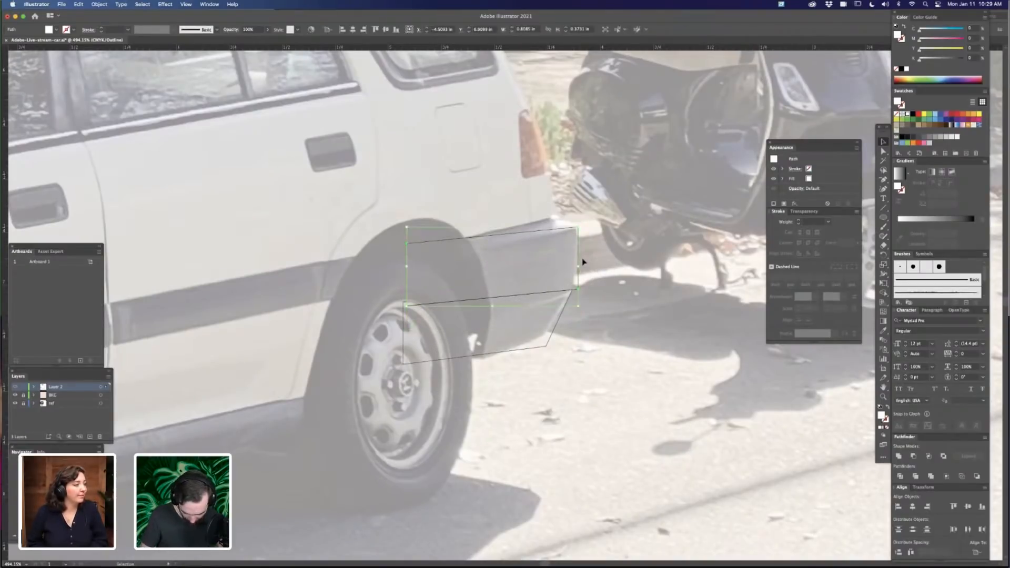
key(a)
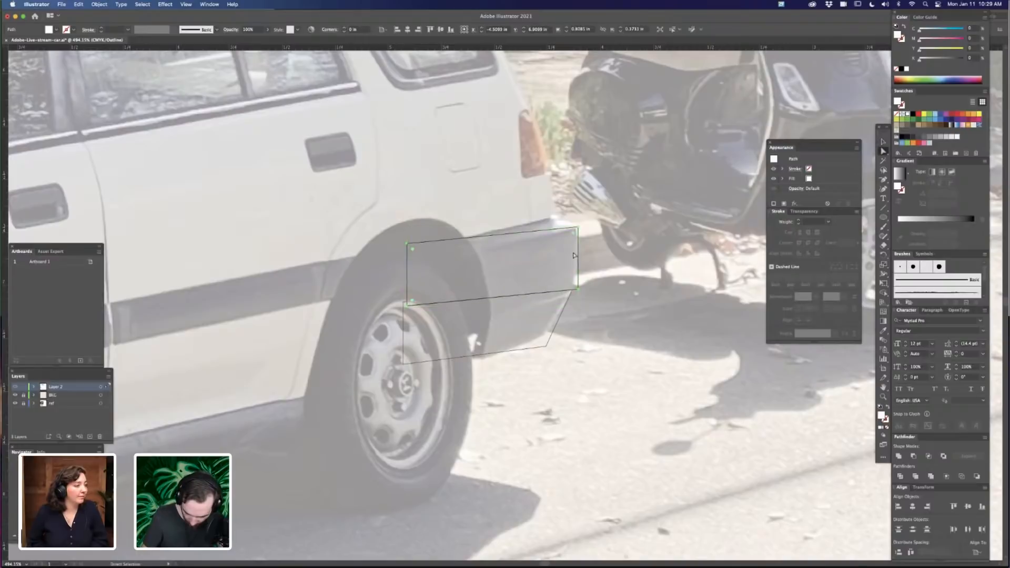
click(577, 229)
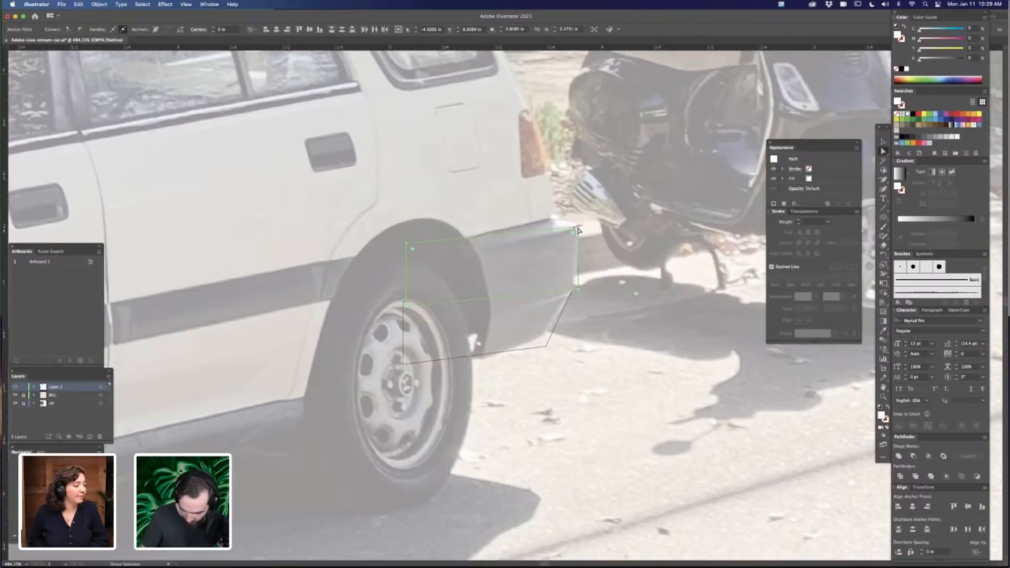
drag(577, 230, 577, 255)
click(578, 291)
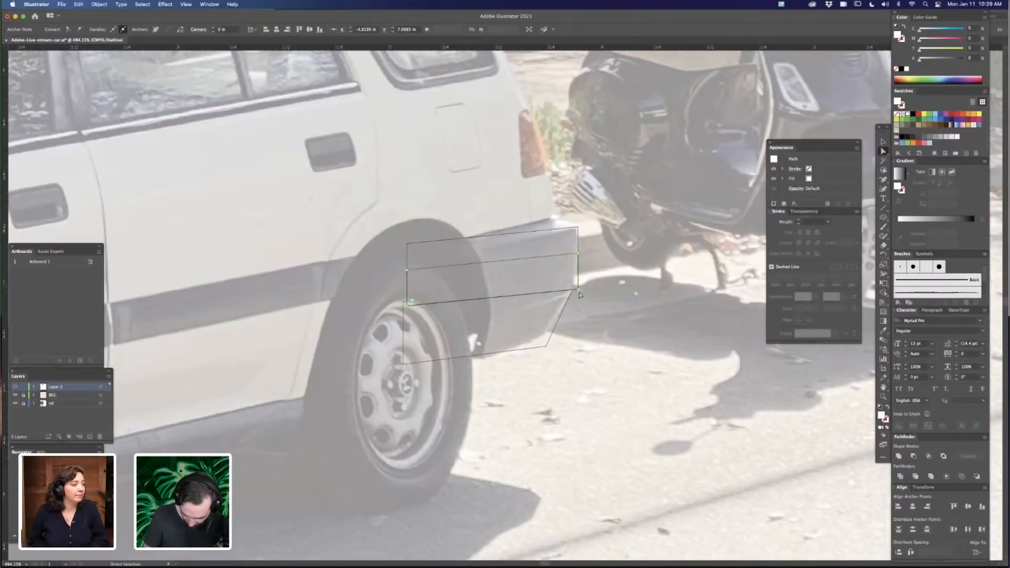
drag(580, 292, 579, 286)
Extend the trim band's rear end slightly outward beyond the bumper's rear edge
click(591, 268)
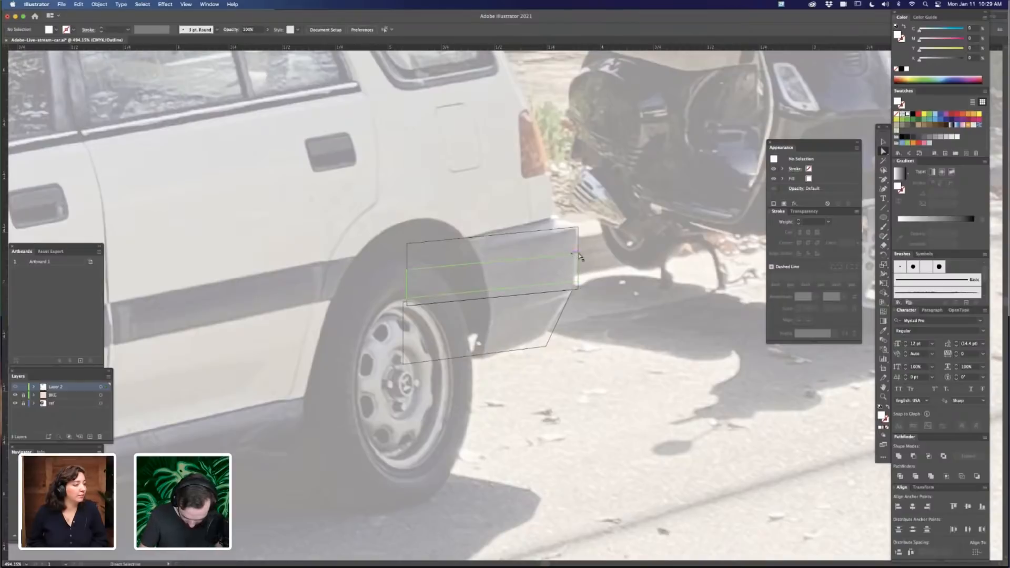
click(577, 258)
drag(579, 284, 582, 284)
click(625, 347)
drag(629, 354, 575, 396)
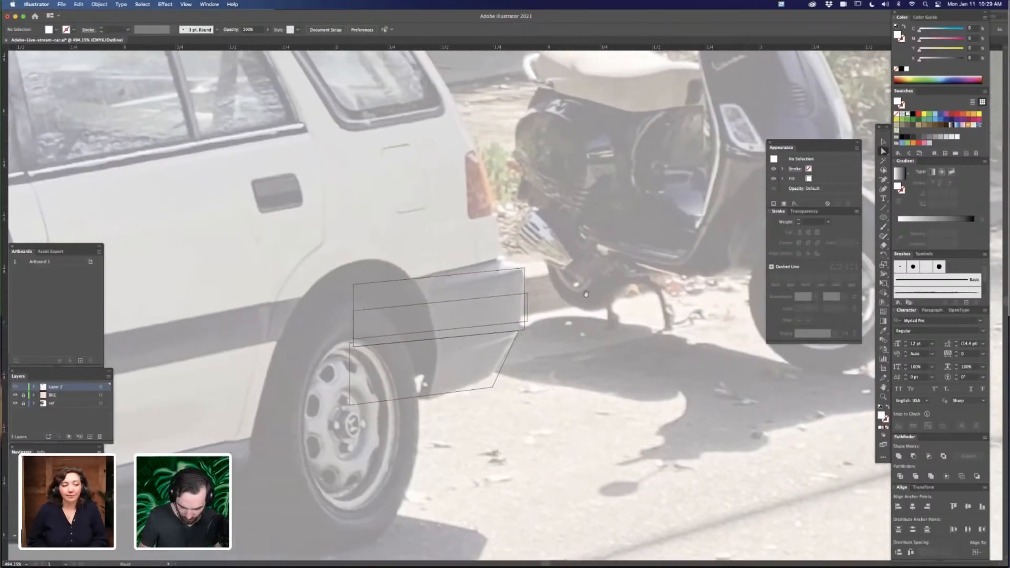
Copy the upper bumper outline and reshape it into a thin top ledge that follows the bumper's highlighted upper surface
click(524, 282)
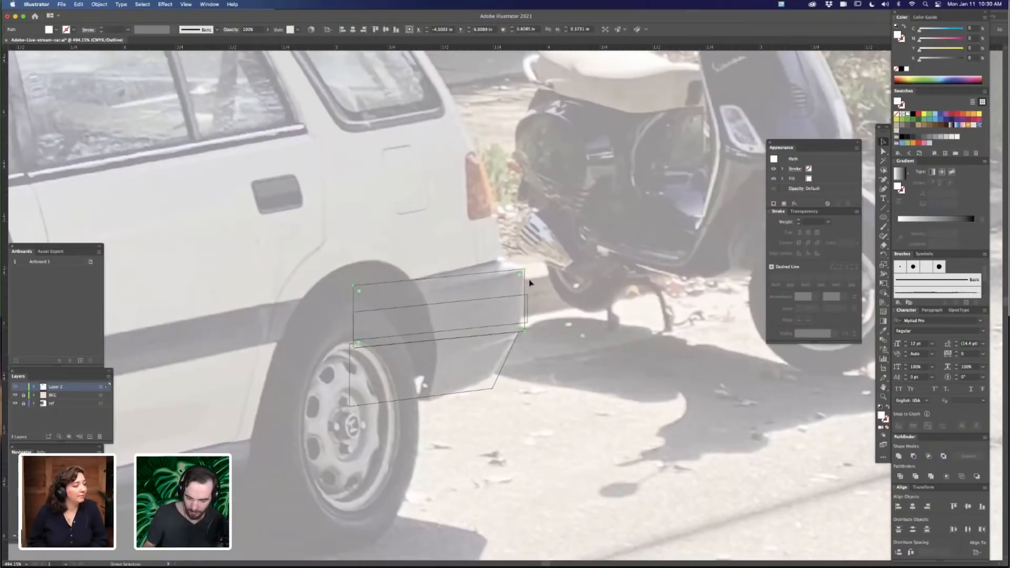
drag(526, 334, 506, 257)
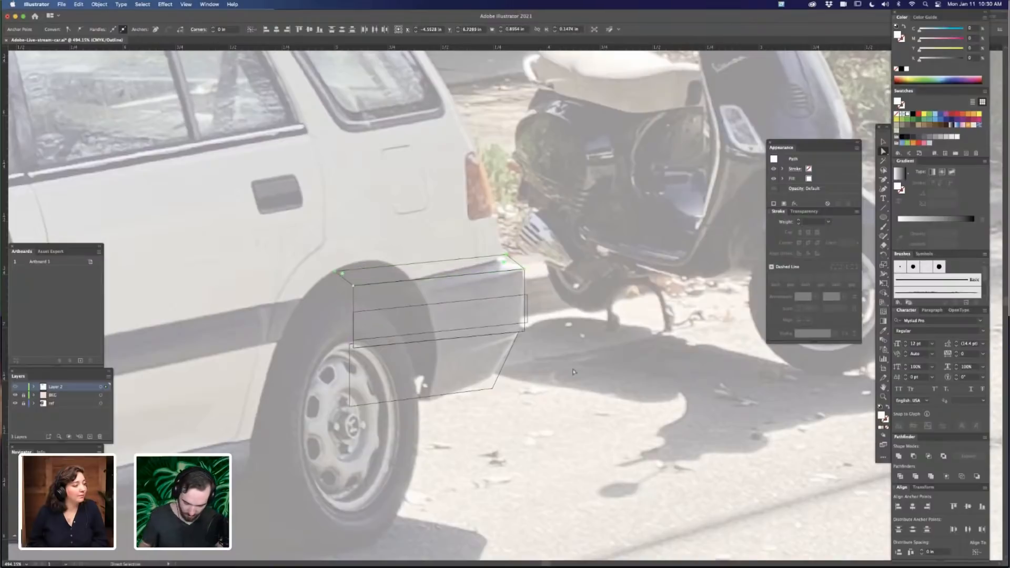
click(528, 233)
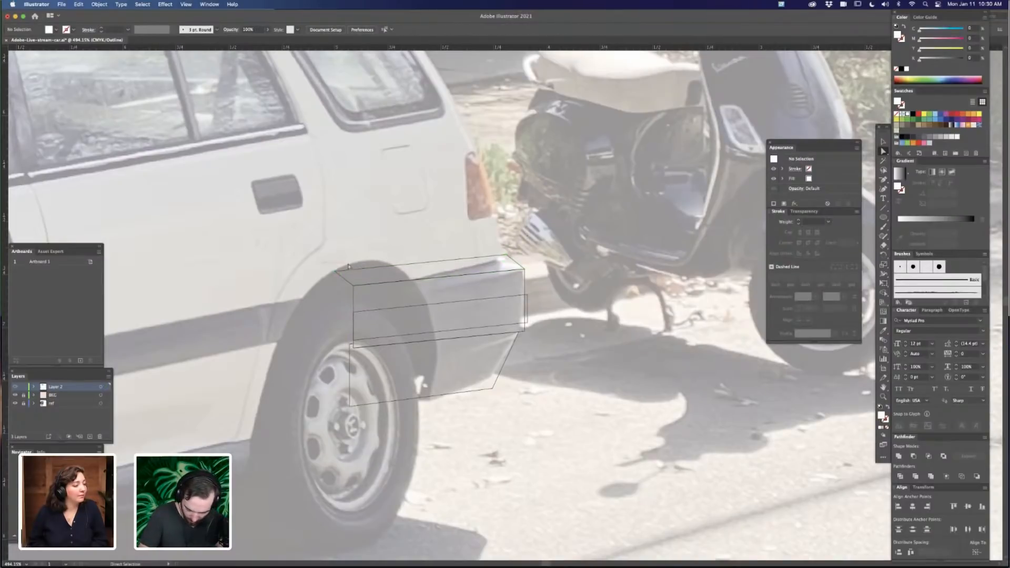
drag(540, 258, 510, 261)
click(565, 418)
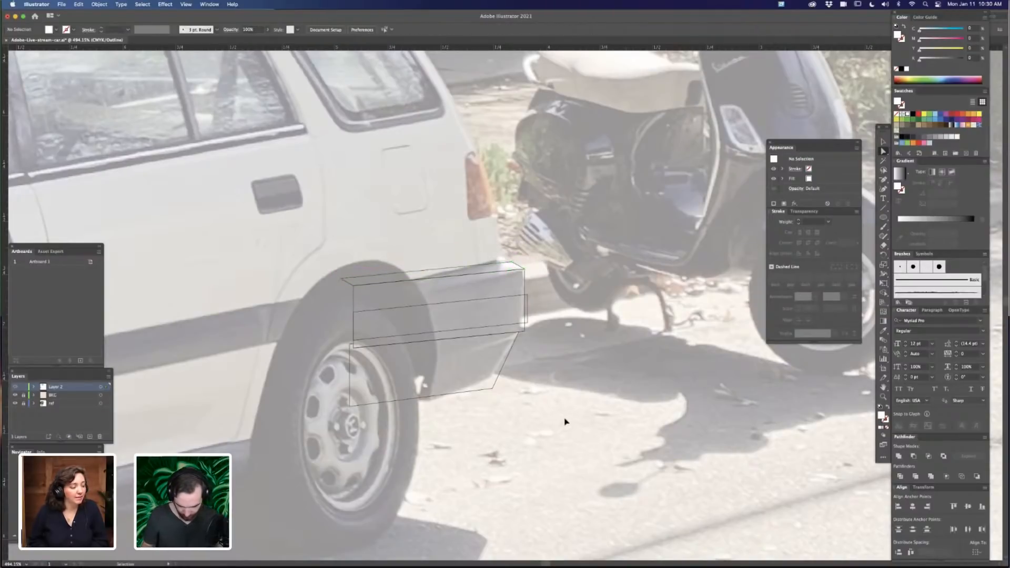
Move all the rear bumper shapes clear of the photographed car and place a copy on the artboard at the end of the lower side line
key(super+minus)
key(super+minus)
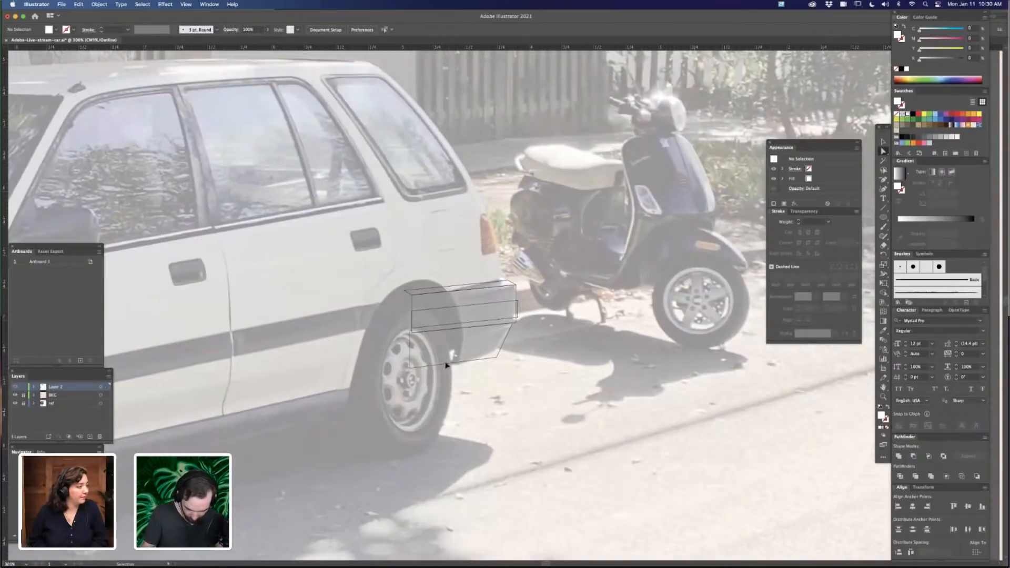
key(super+minus)
key(v)
key(super+a)
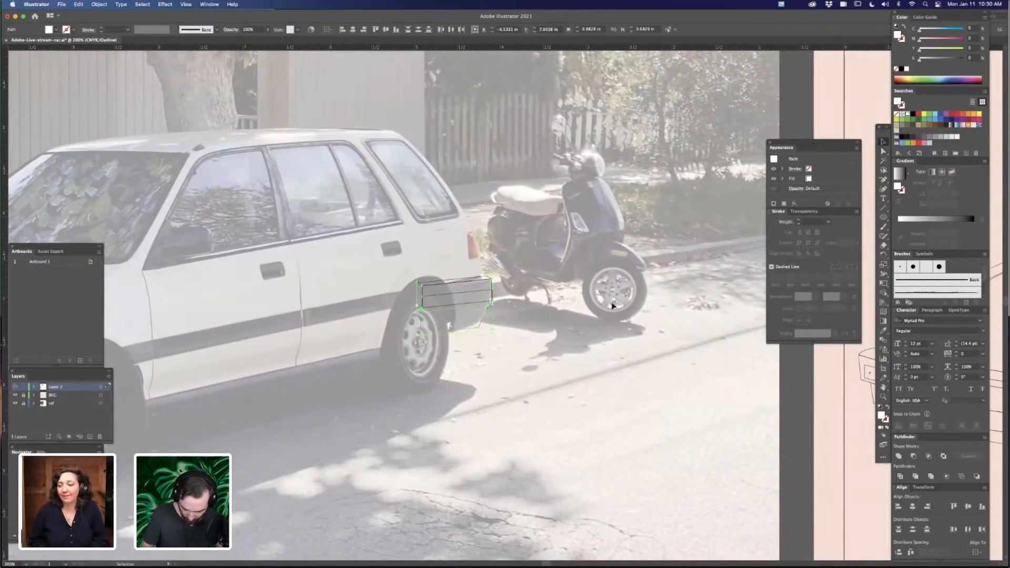
drag(492, 303, 608, 302)
drag(616, 383, 602, 384)
drag(703, 375, 494, 375)
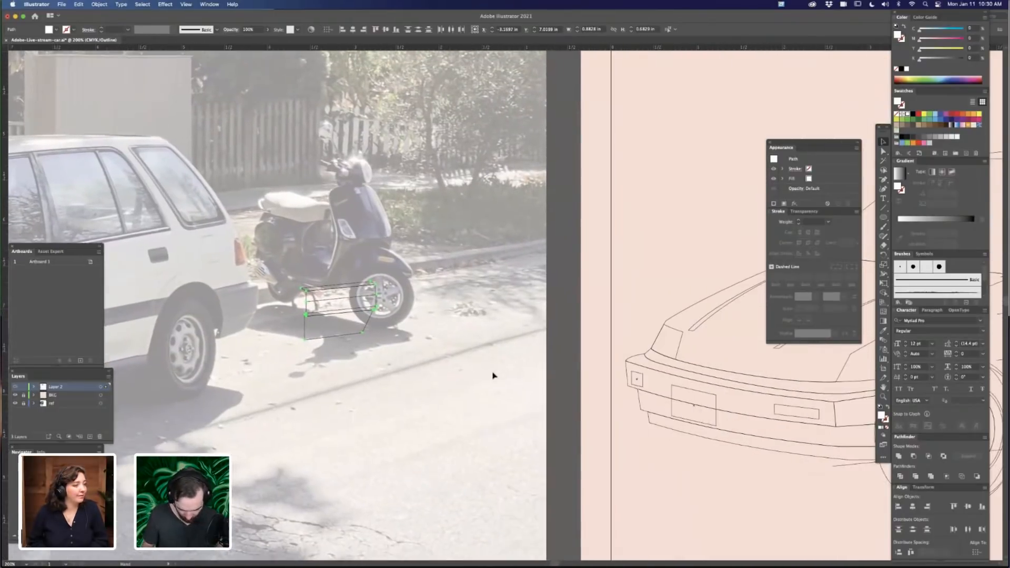
scroll(621, 375, right, 5)
mouse_move(675, 323)
mouse_down()
mouse_move(523, 310)
mouse_move(658, 321)
mouse_up()
key(super+minus)
key(super+minus)
scroll(658, 316, right, 1)
key(super+v)
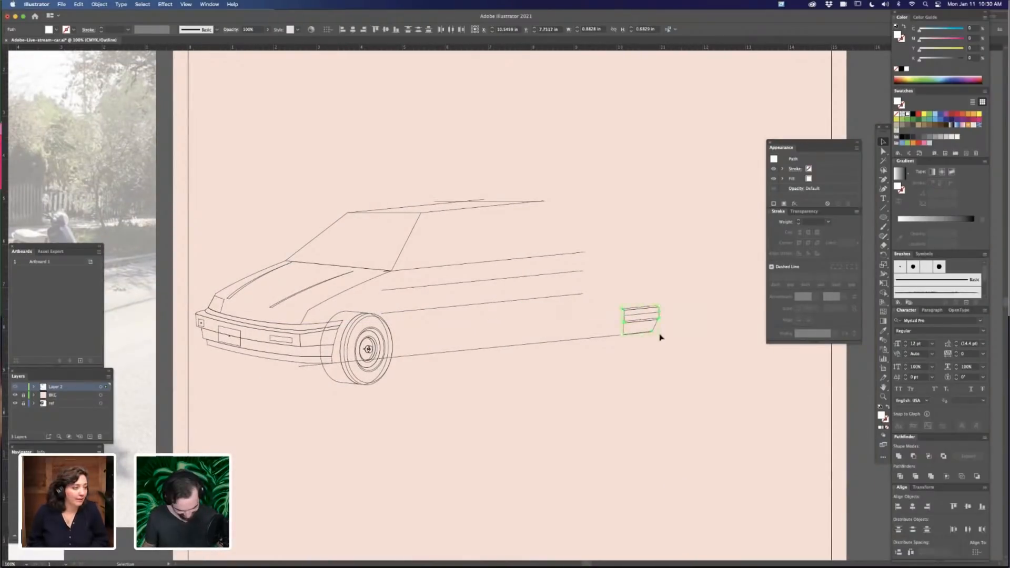
Group the copied rear bumper shapes and shift the group forward along the lower side line to shorten the car
key(super+minus)
key(super+minus)
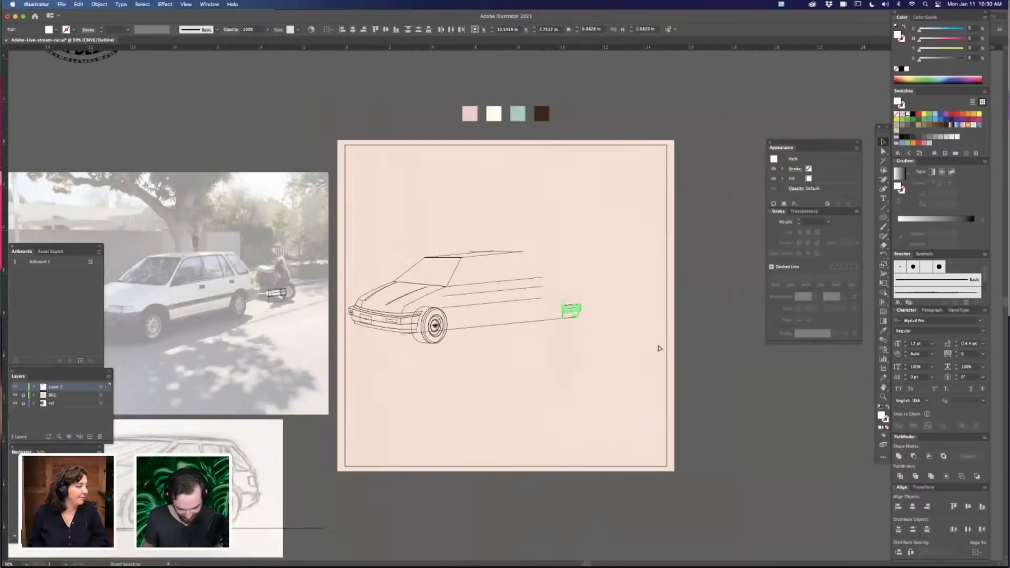
key(super+plus)
key(super+plus)
key(super+plus)
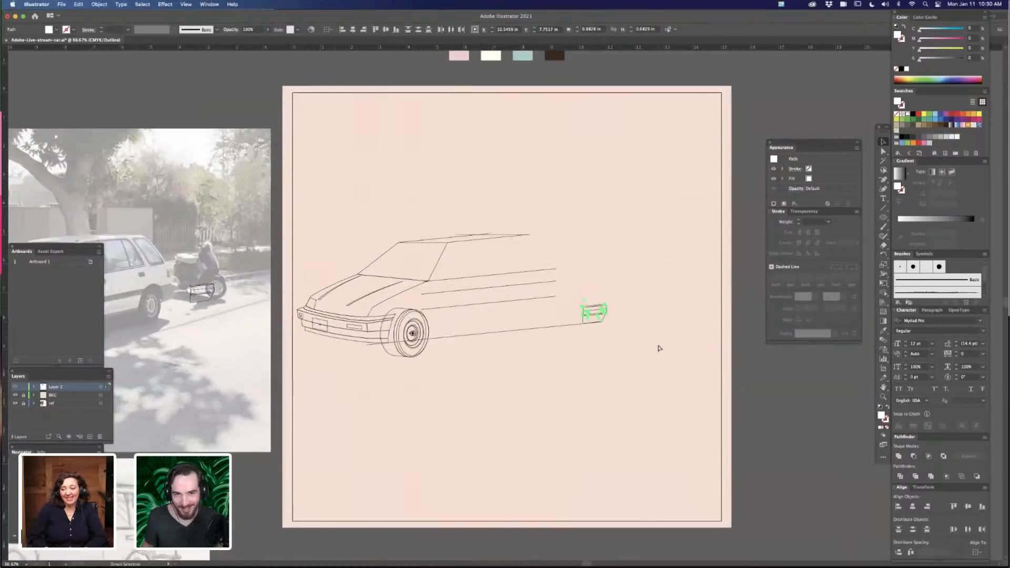
drag(560, 404, 523, 402)
scroll(523, 402, right, 5)
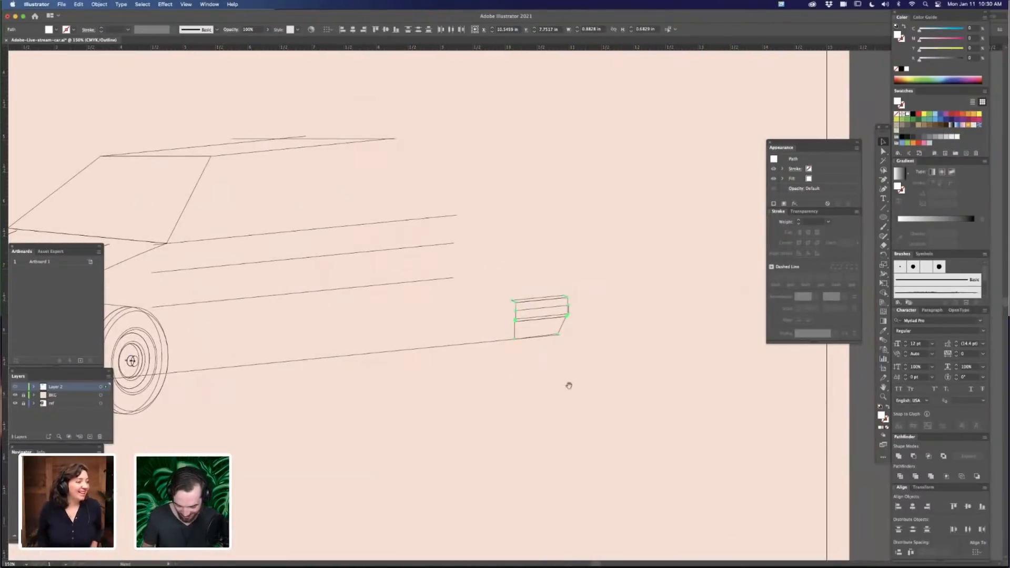
key(super+equal)
scroll(609, 408, right, 1)
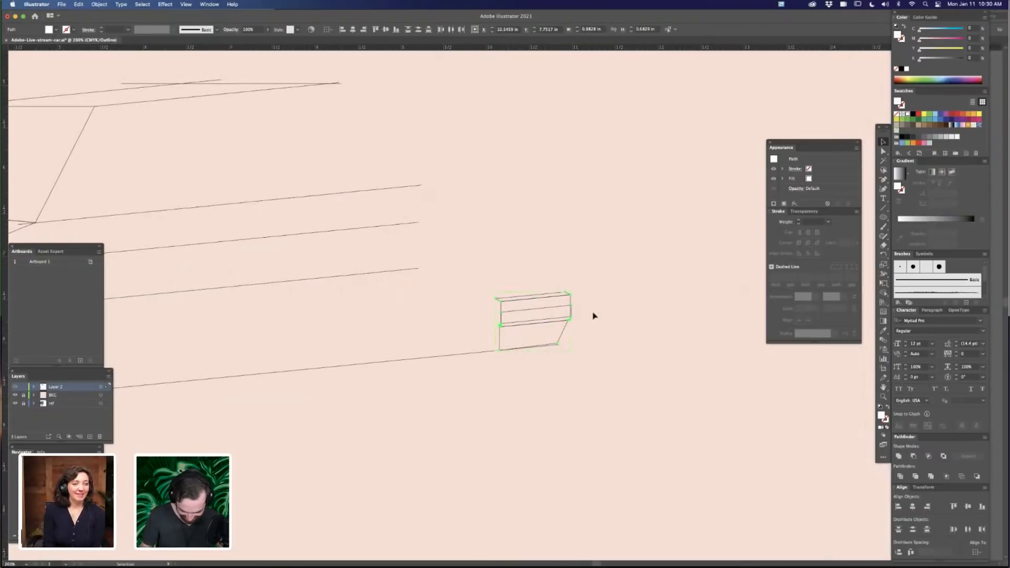
scroll(594, 318, down, 5)
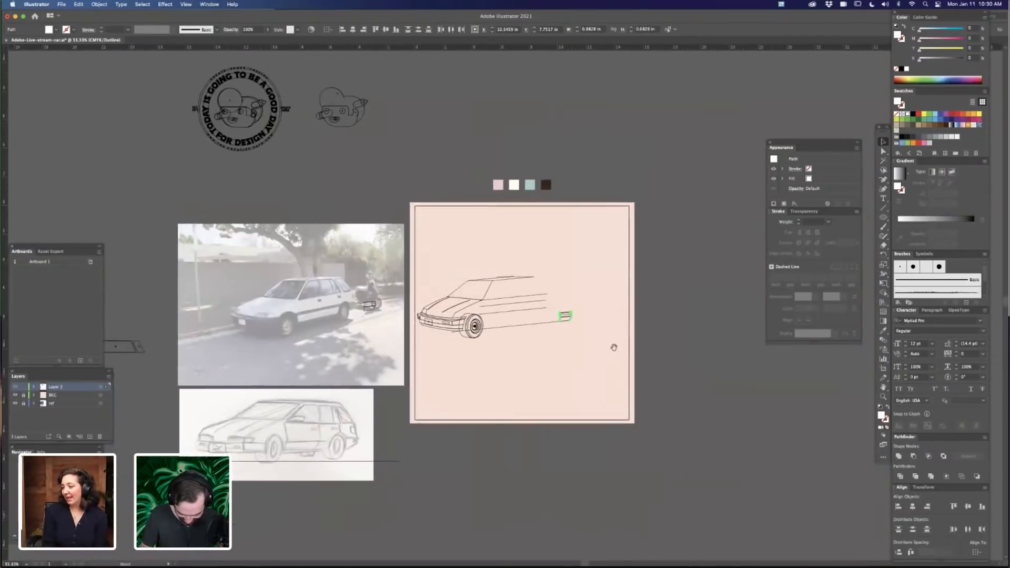
scroll(614, 350, up, 3)
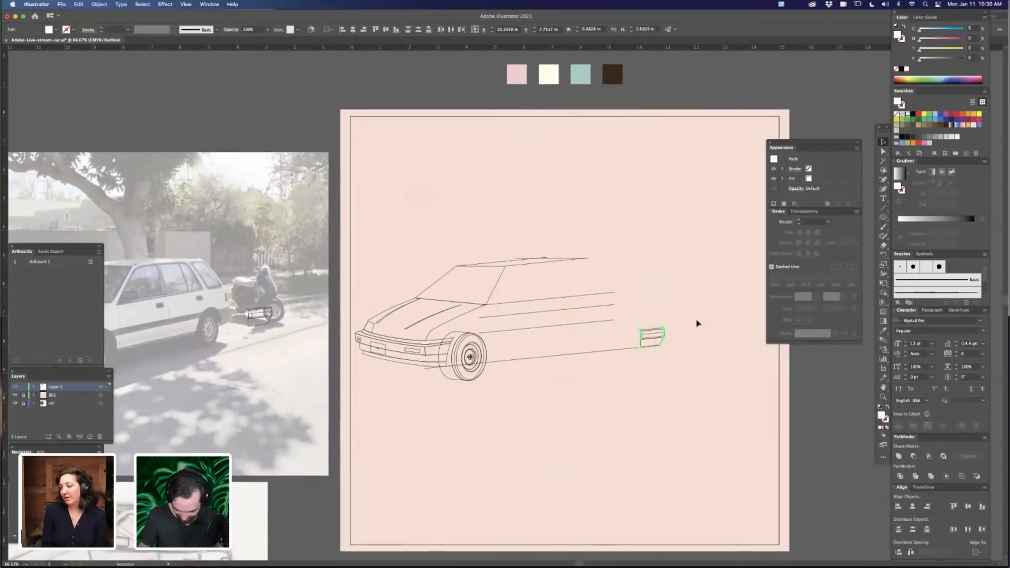
click(690, 318)
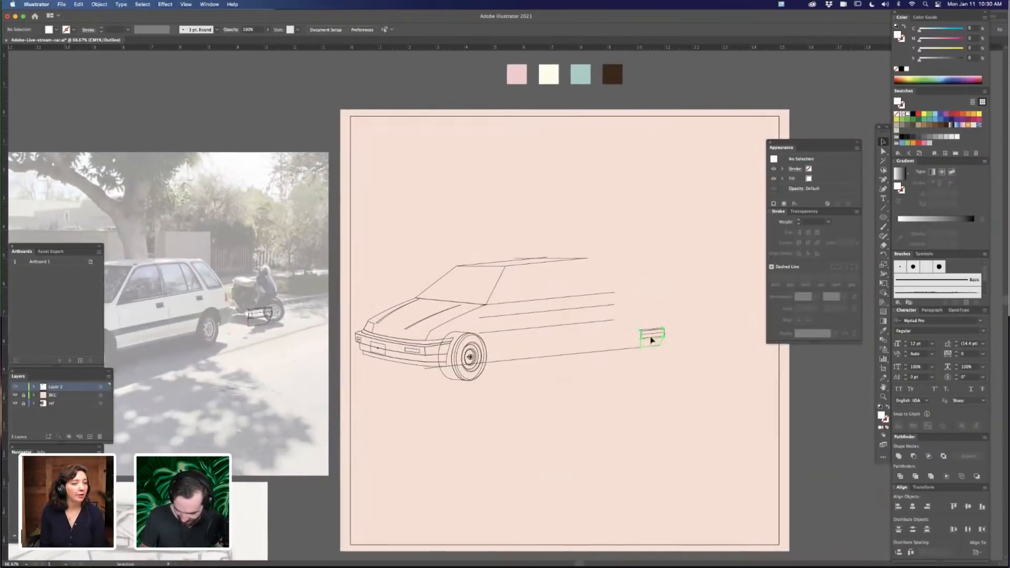
drag(657, 338, 644, 341)
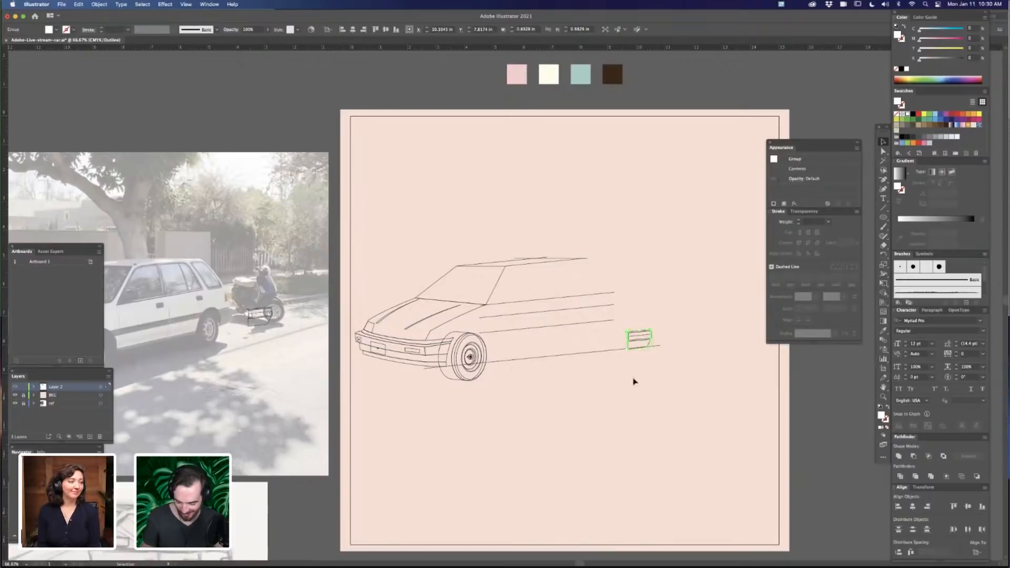
click(603, 455)
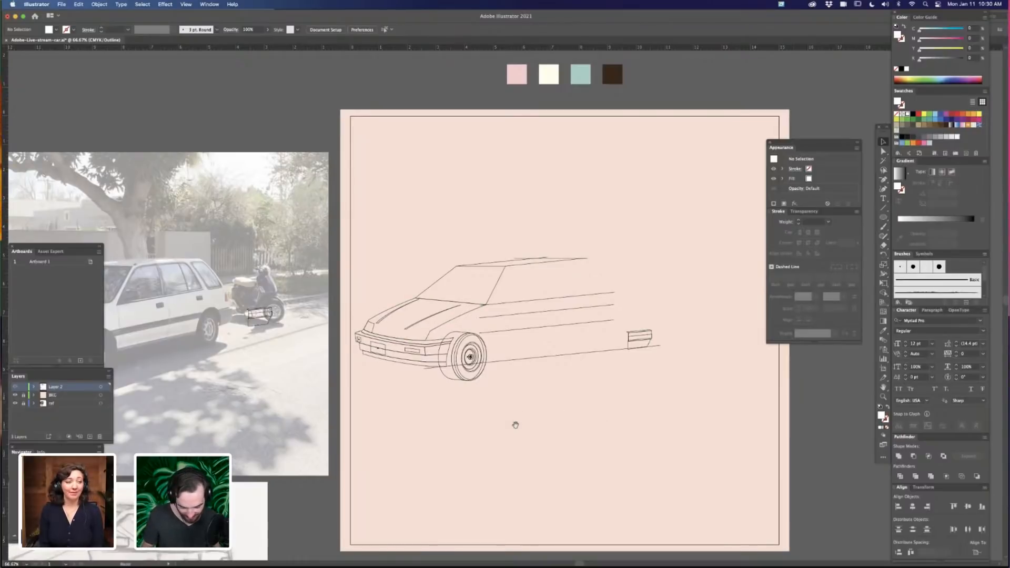
drag(521, 431, 540, 442)
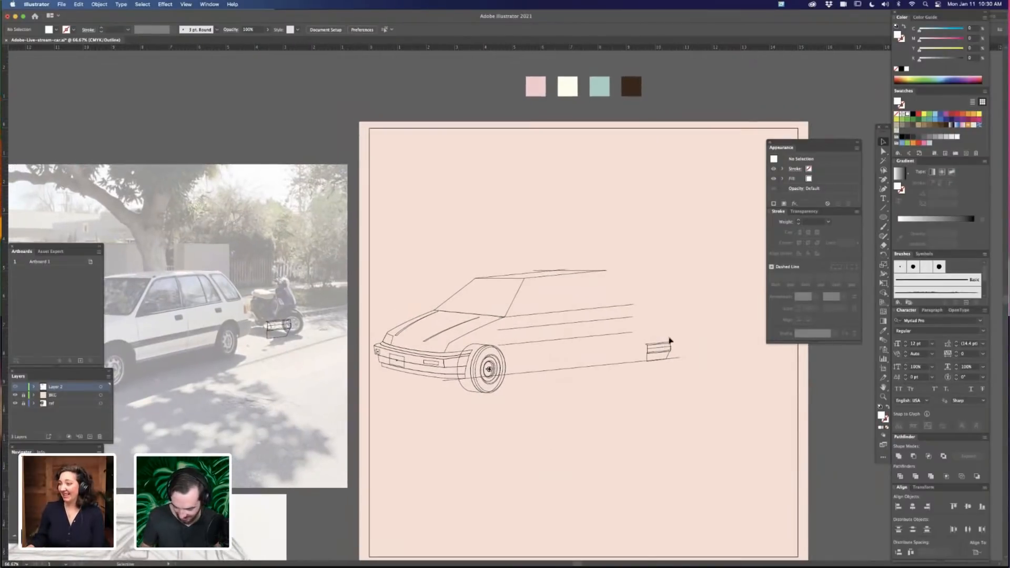
drag(669, 345, 667, 357)
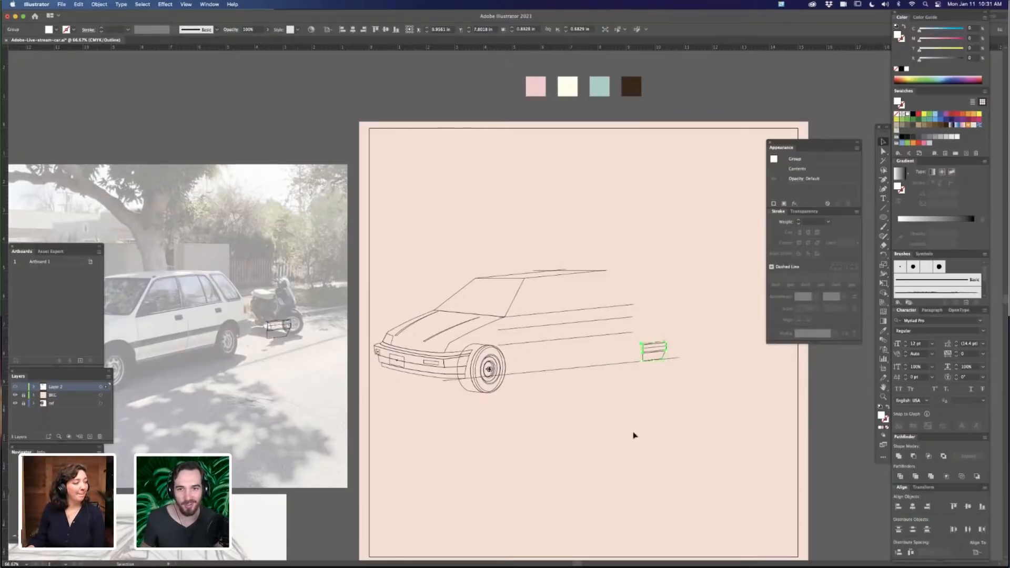
click(598, 415)
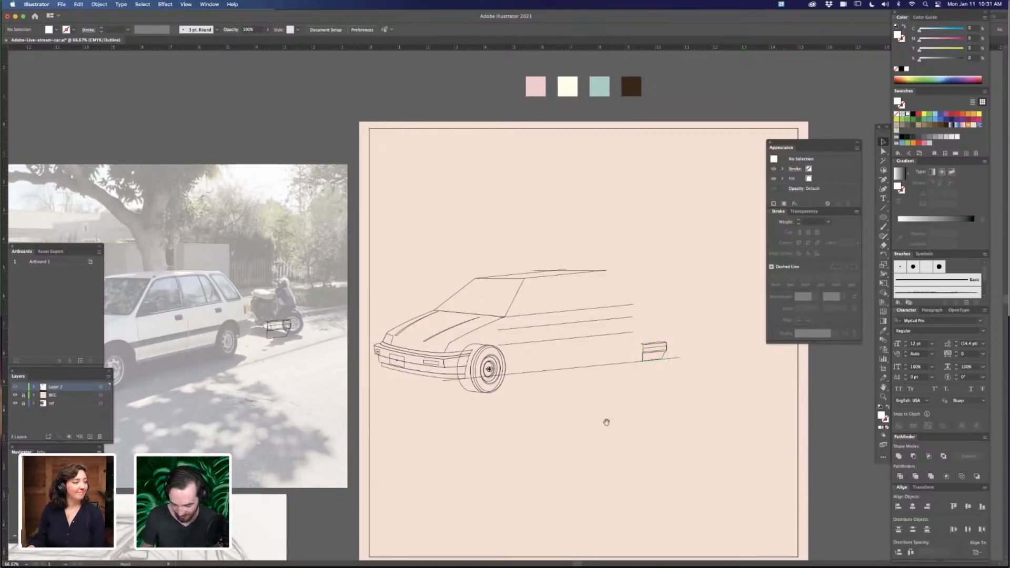
Isolate the rear bumper group for editing and switch the drawing to the filled preview view
scroll(598, 418, left, 3)
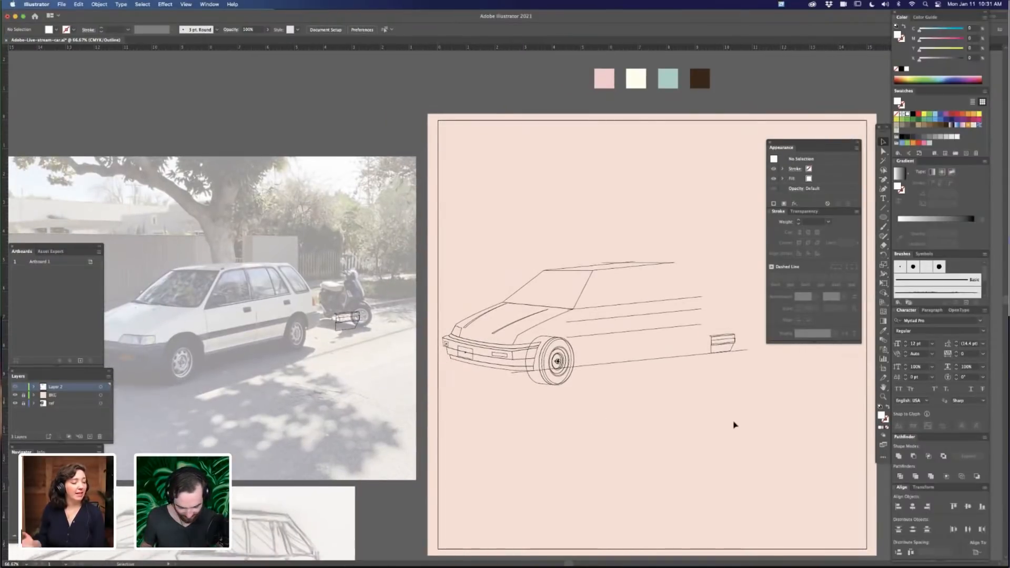
scroll(656, 417, right, 5)
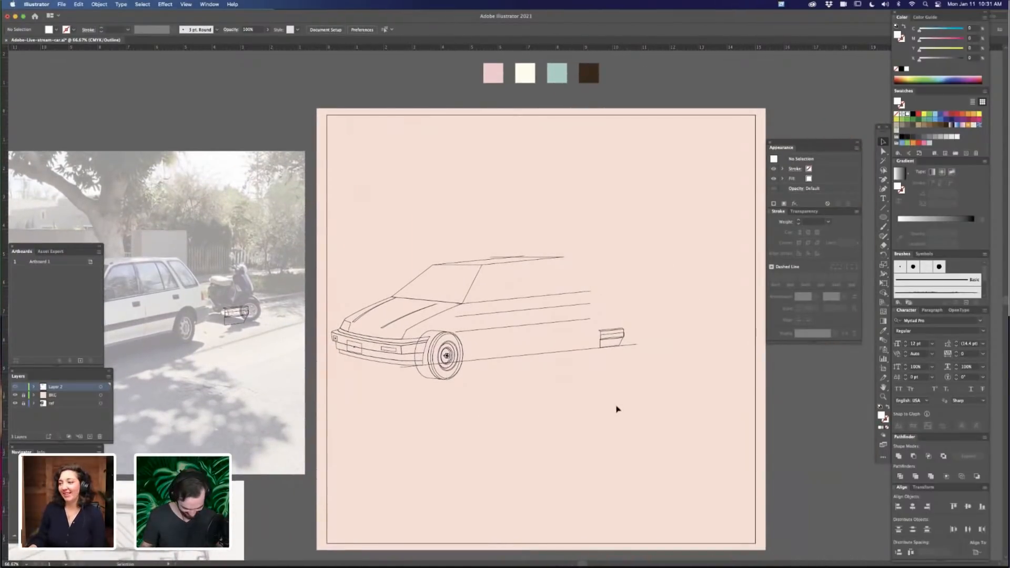
key(super+equal)
drag(674, 415, 823, 406)
scroll(683, 406, right, 6)
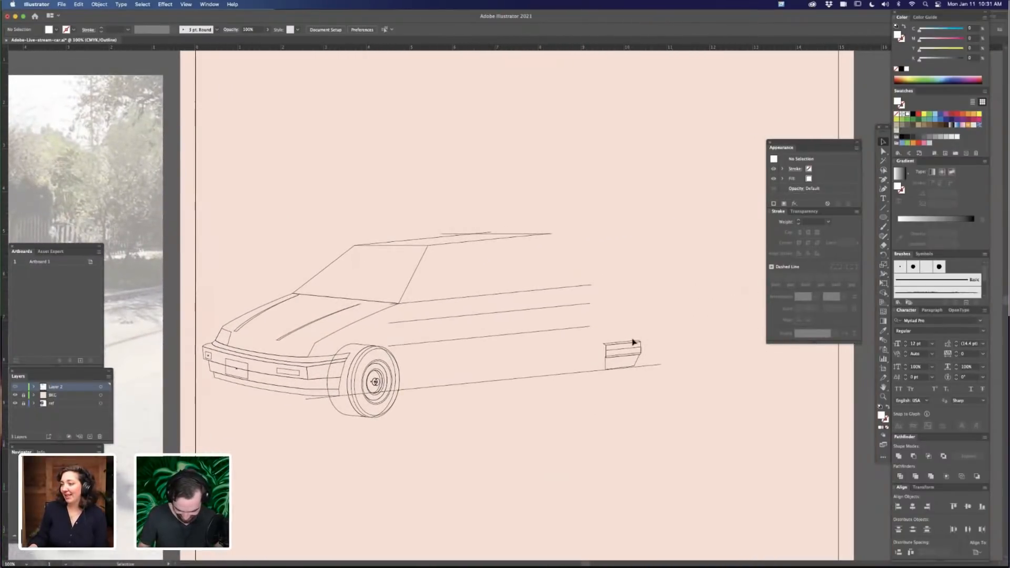
key(a)
scroll(631, 343, up, 4)
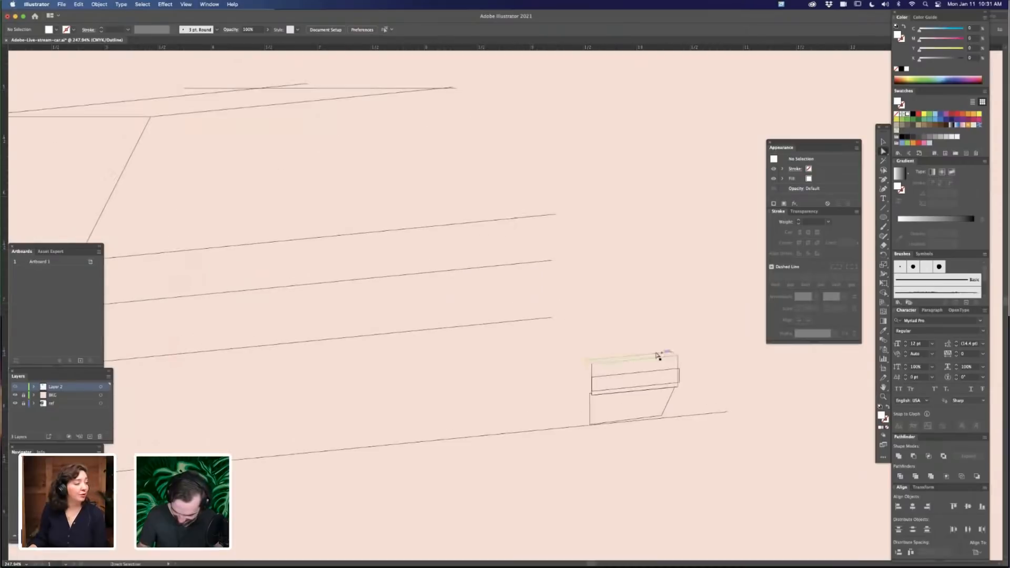
key(v)
click(652, 356)
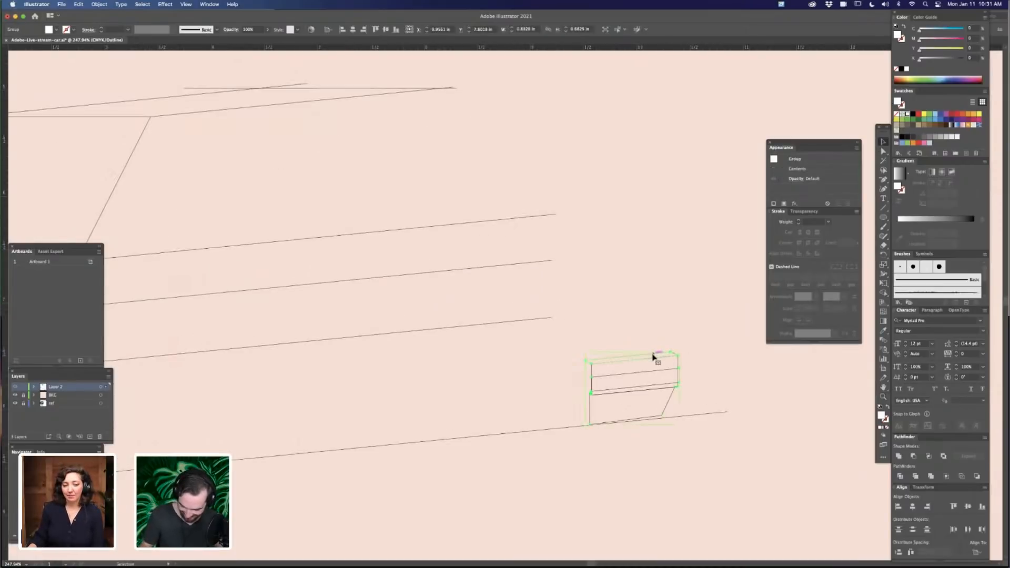
double_click(653, 356)
key(super+y)
Copy the bumper's top ledge and move the copy's lower edge above the ledge to form a narrow, slightly forward-leaning panel
click(635, 360)
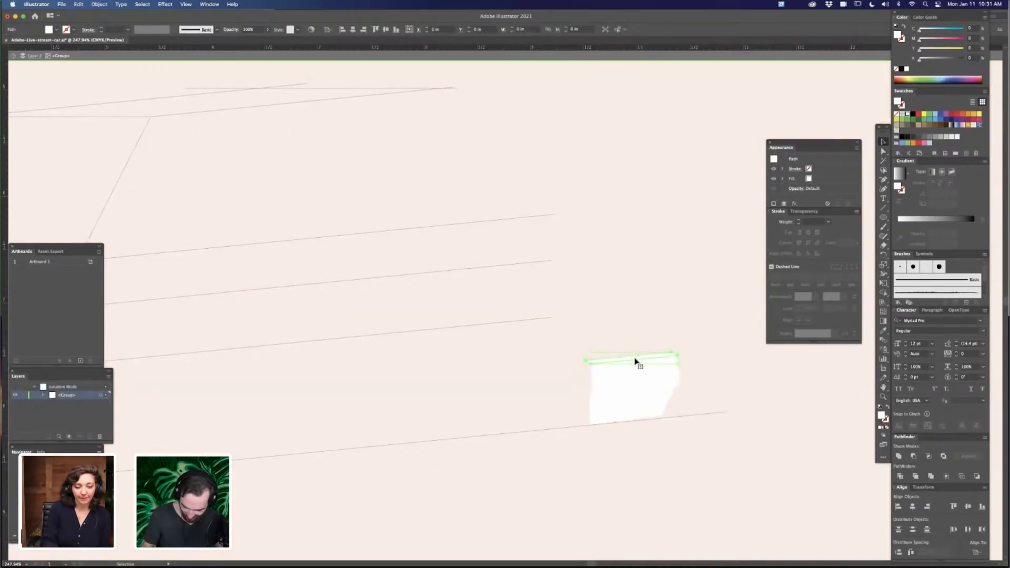
key(a)
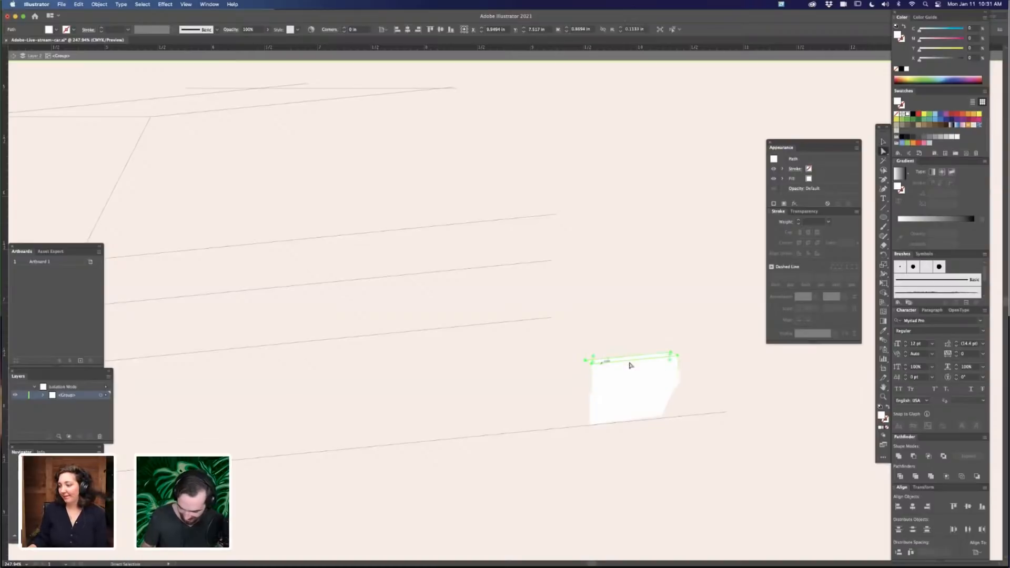
click(591, 363)
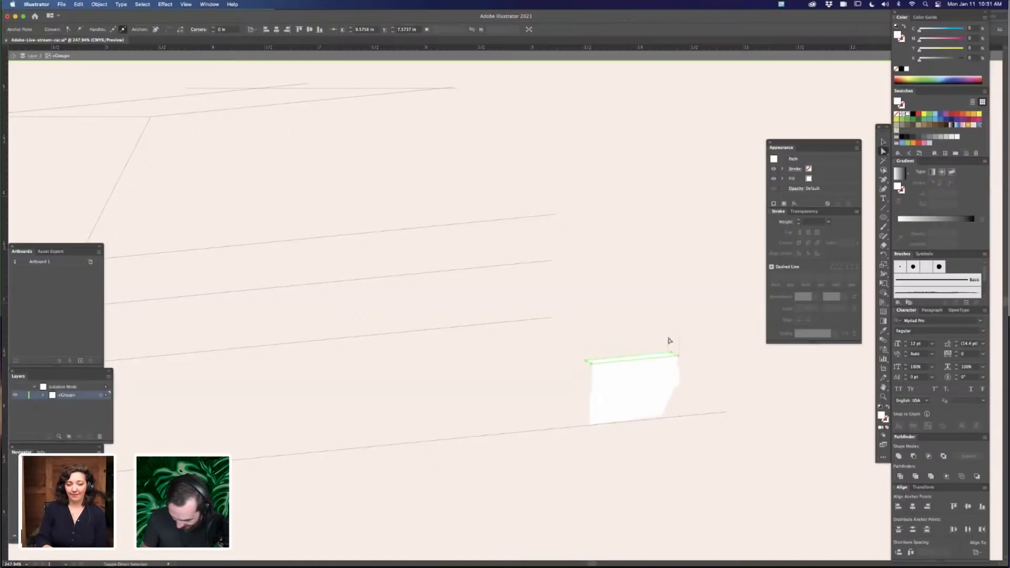
click(691, 339)
click(678, 356)
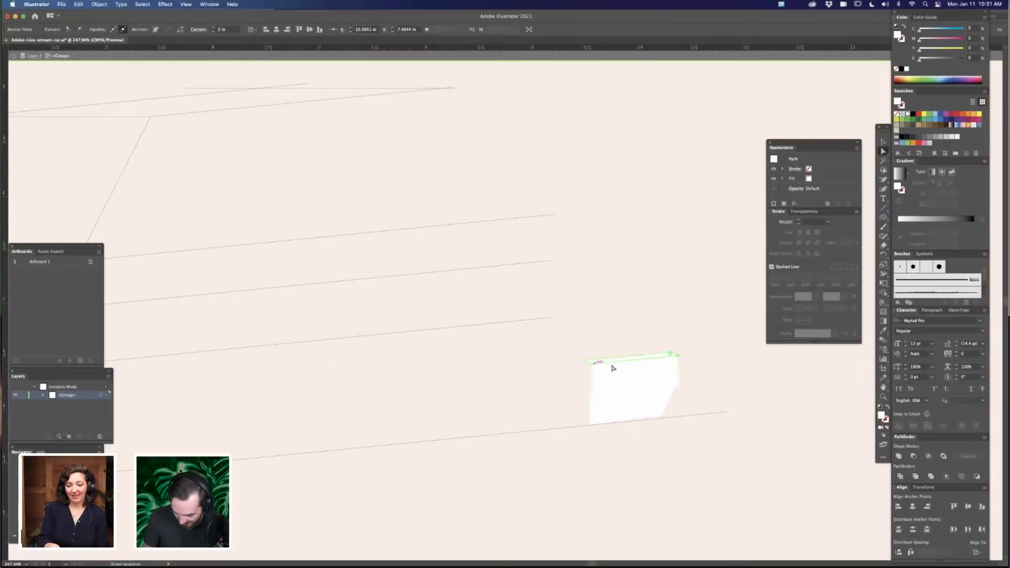
shift+click(592, 364)
drag(677, 355, 668, 337)
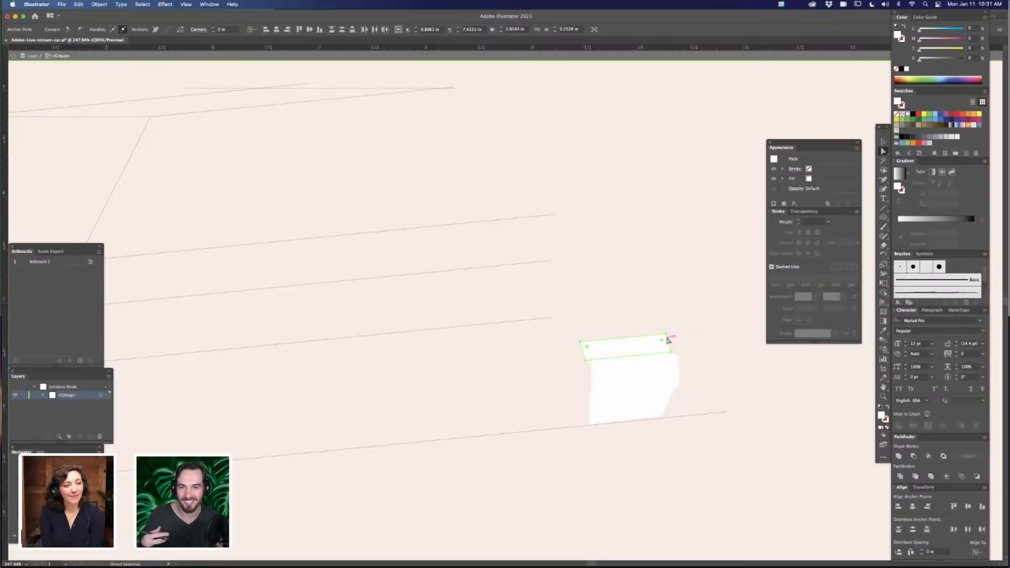
Exit the bumper group's isolation and return the drawing to outline view
key(super+0)
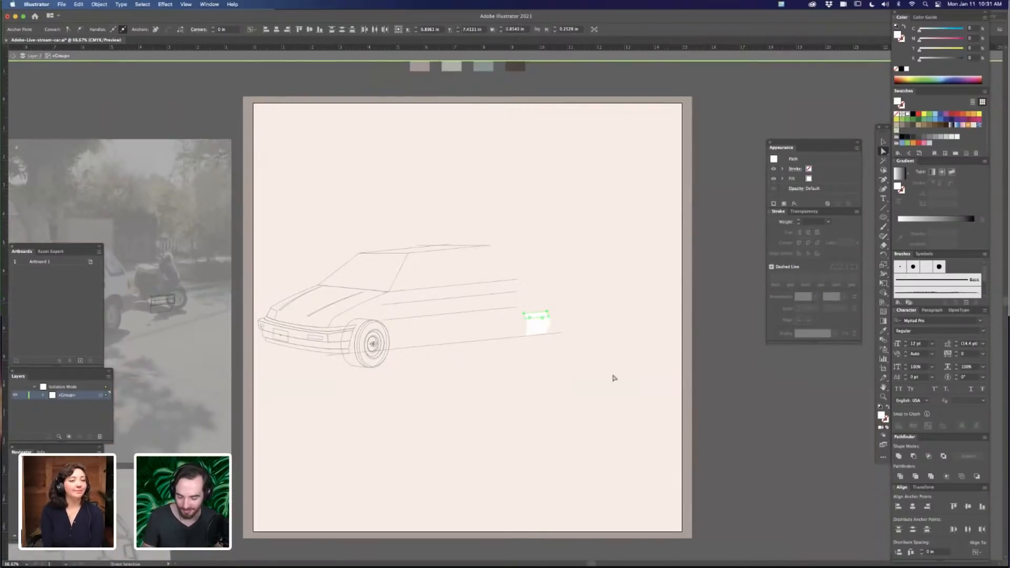
drag(561, 363, 609, 395)
drag(611, 341, 665, 338)
drag(550, 424, 565, 434)
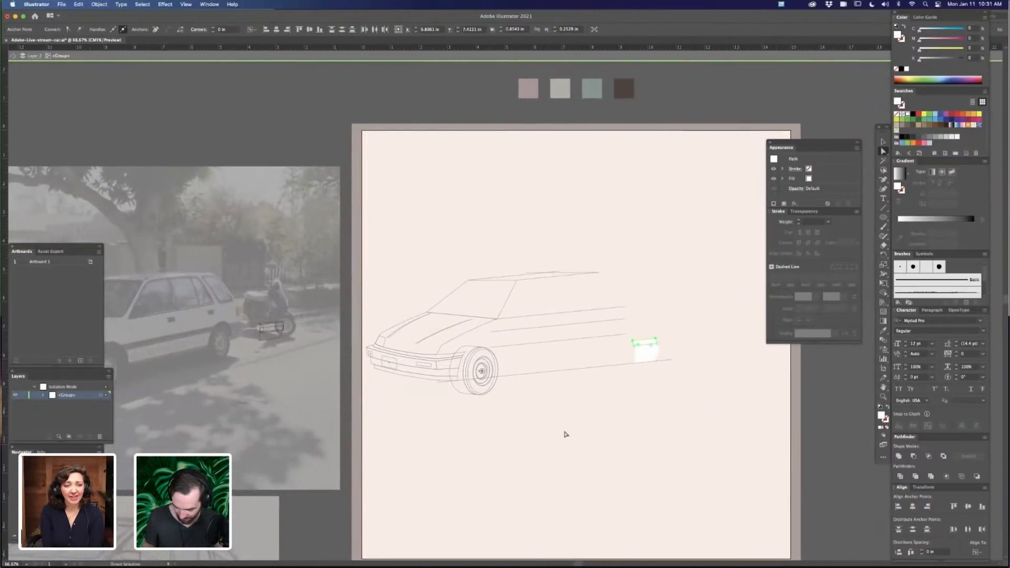
key(Escape)
drag(627, 424, 548, 404)
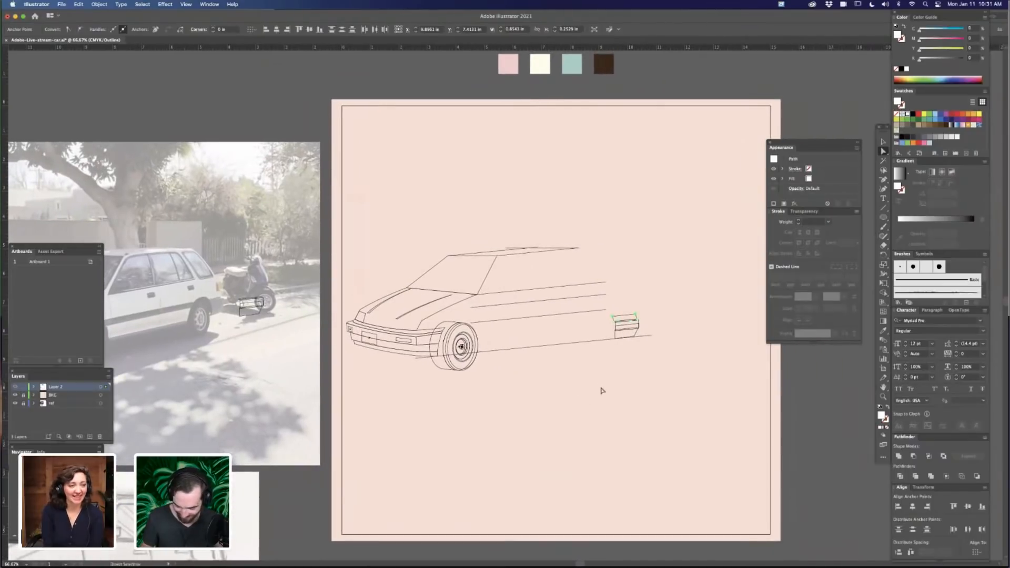
key(super+=)
key(super+=)
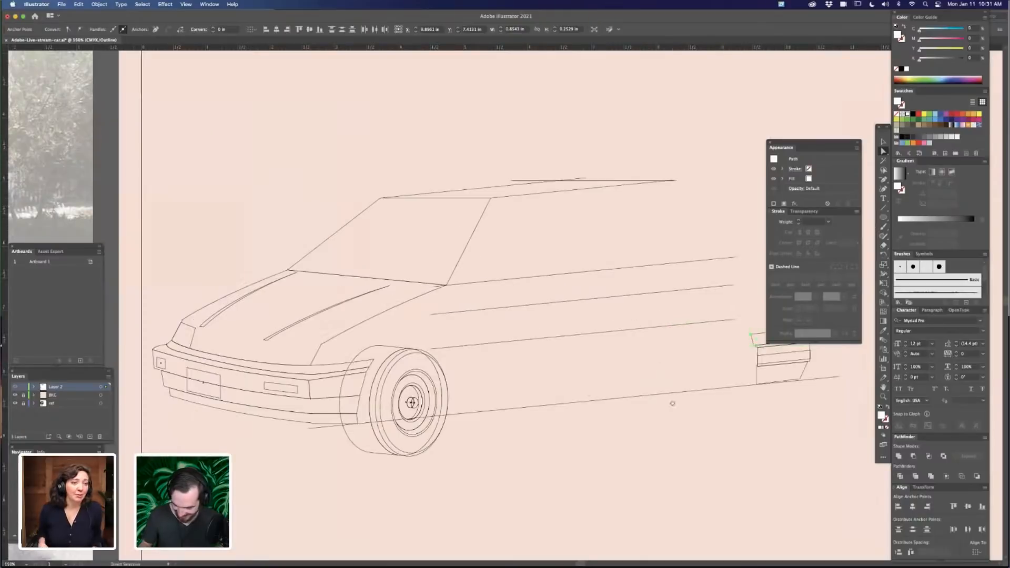
Ungroup the rear bumper shapes on the artboard
drag(762, 347, 564, 259)
key(super+z)
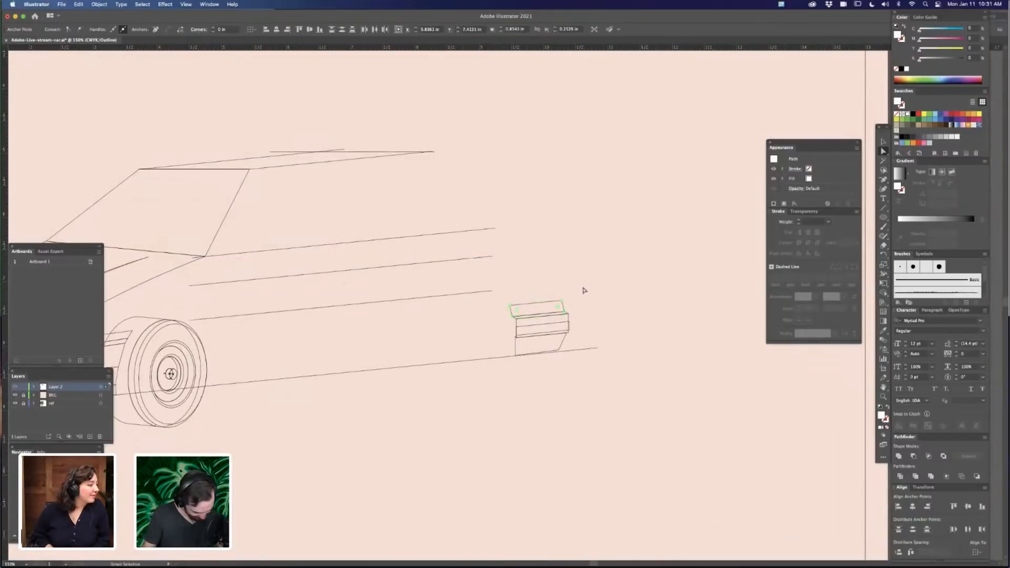
key(v)
click(559, 308)
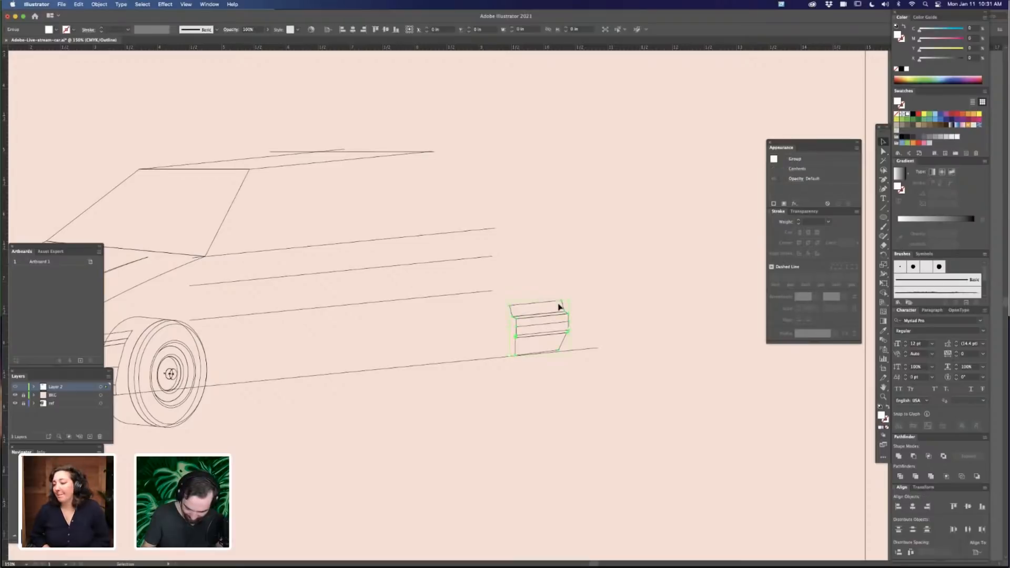
click(591, 315)
Copy the narrow panel and reshape it into a taller body panel above it, leaning its upper edge slightly forward
click(558, 304)
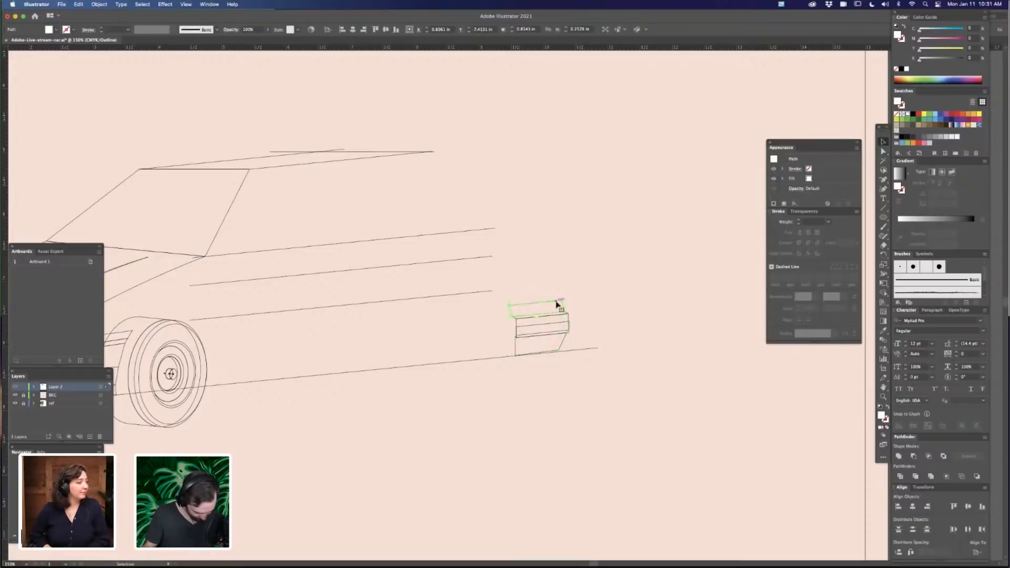
key(a)
click(512, 317)
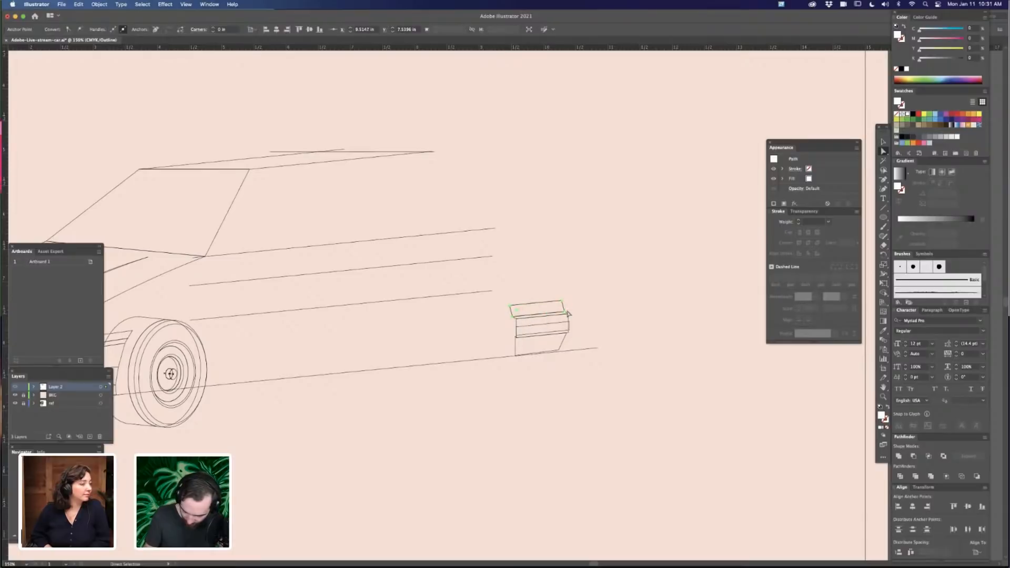
drag(569, 314, 550, 240)
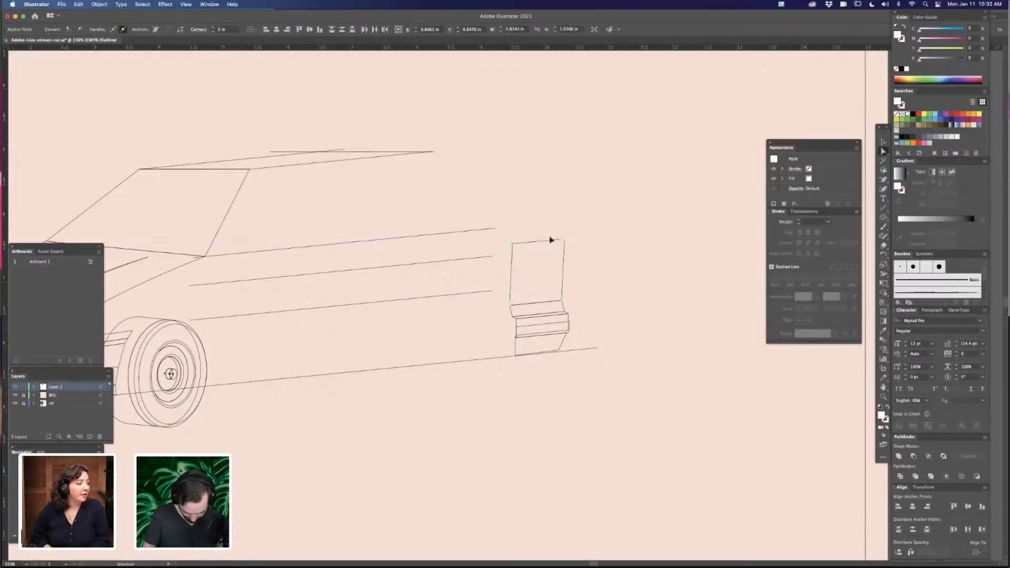
scroll(550, 240, down, 3)
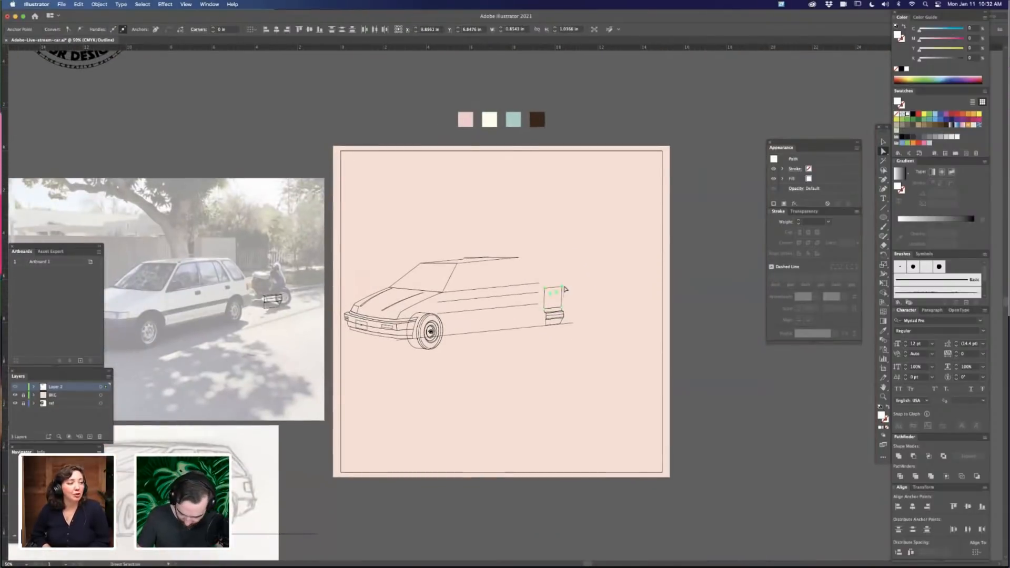
mouse_move(565, 289)
mouse_down()
mouse_move(548, 270)
mouse_move(561, 270)
mouse_move(559, 291)
mouse_up()
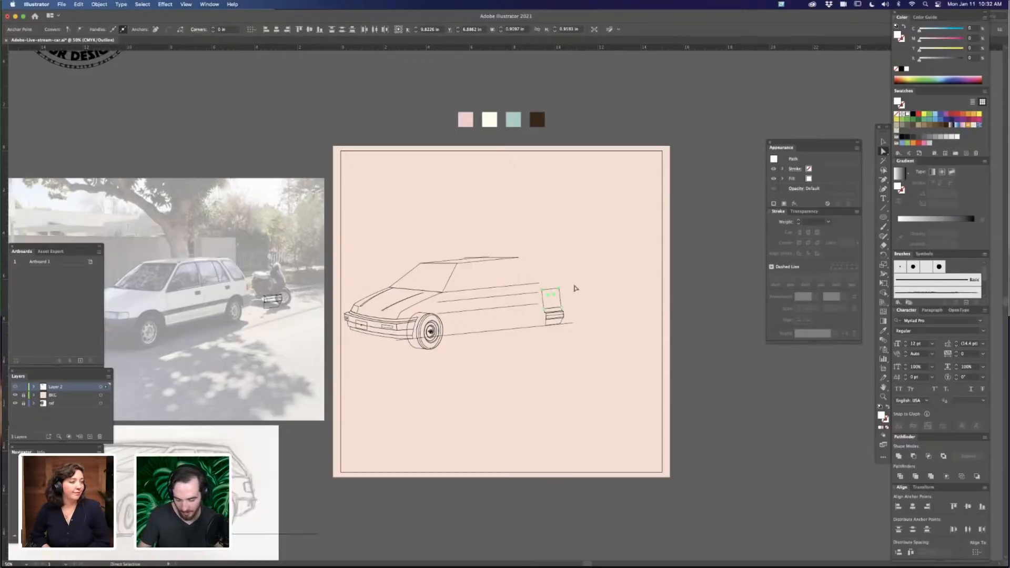
key(v)
click(575, 286)
Copy the tall rear panel and reshape it into a slanted rear window panel running up to the end of the roof line
key(super+equal)
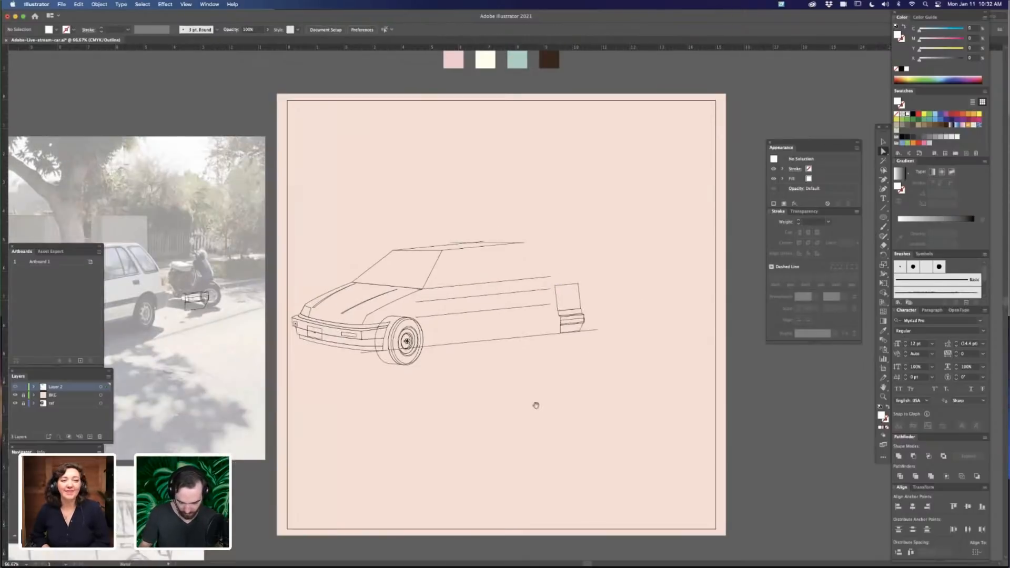
drag(536, 405, 611, 397)
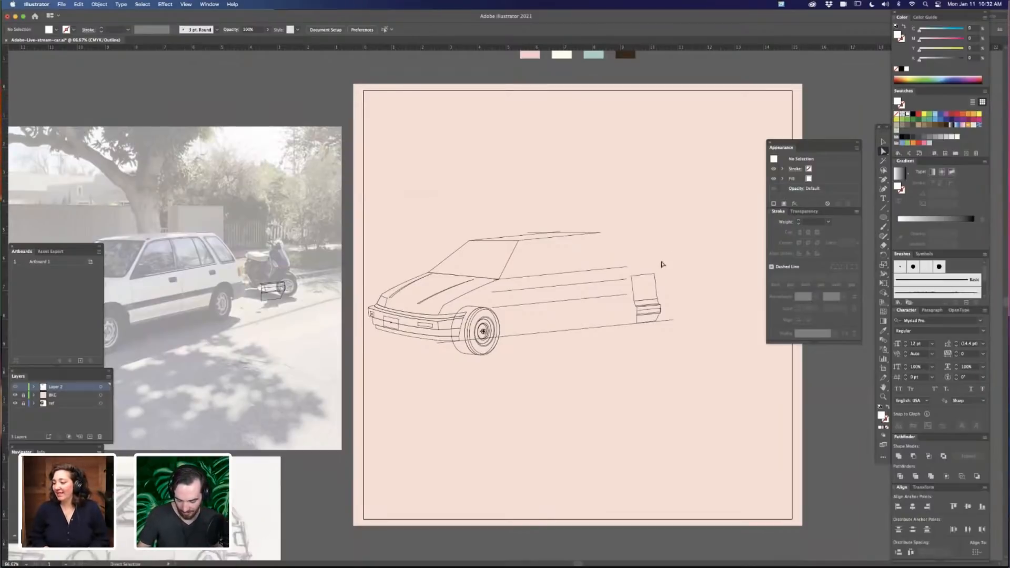
key(v)
click(652, 282)
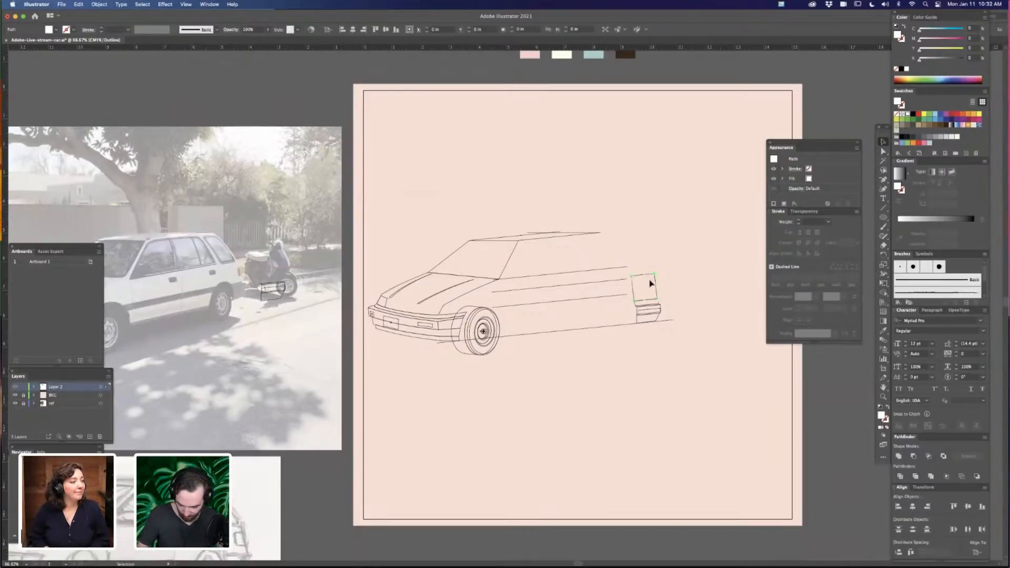
key(a)
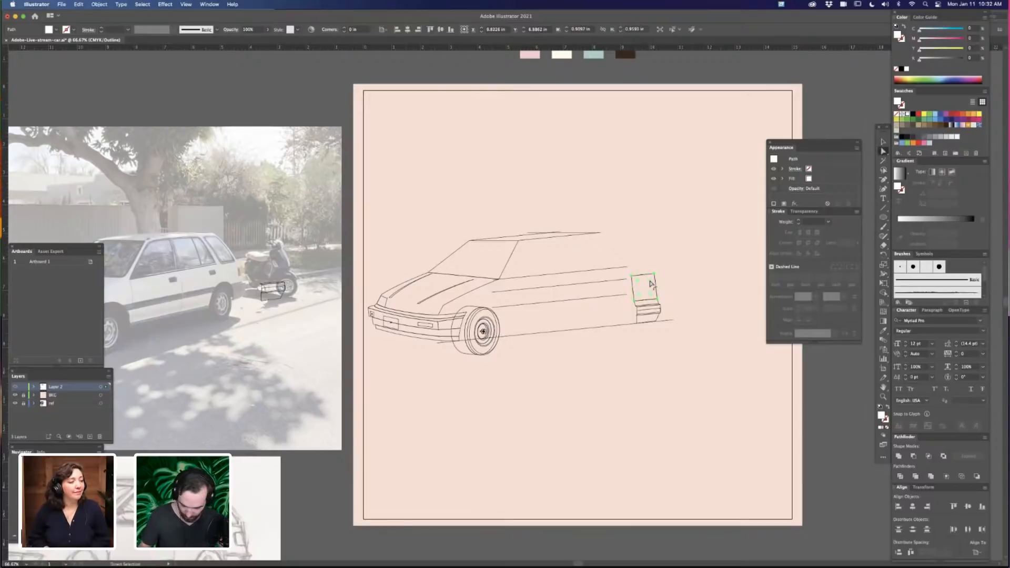
drag(656, 300, 626, 233)
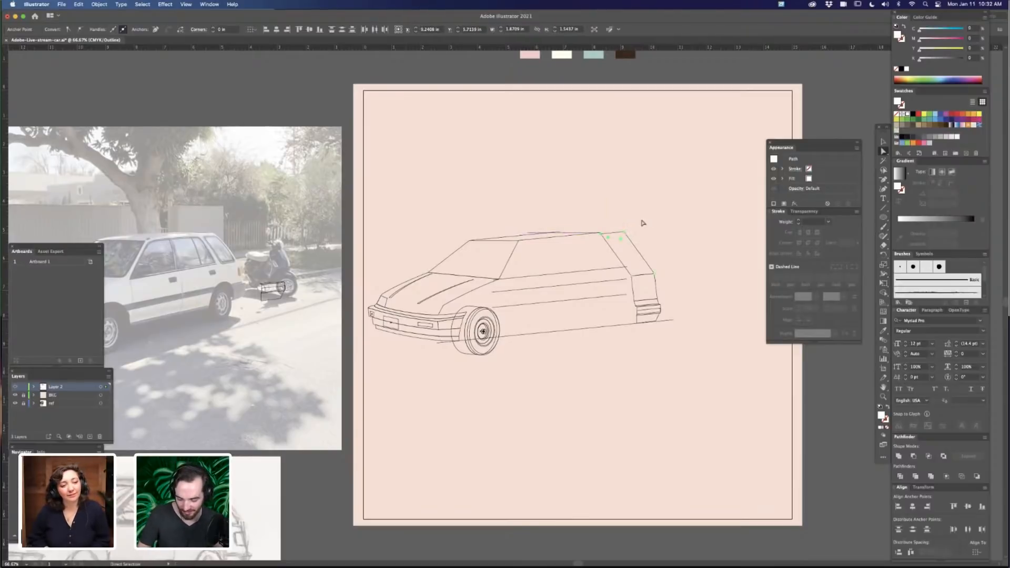
click(484, 417)
Lower the windshield's upper rear corner slightly where it meets the side roof line
scroll(570, 406, left, 5)
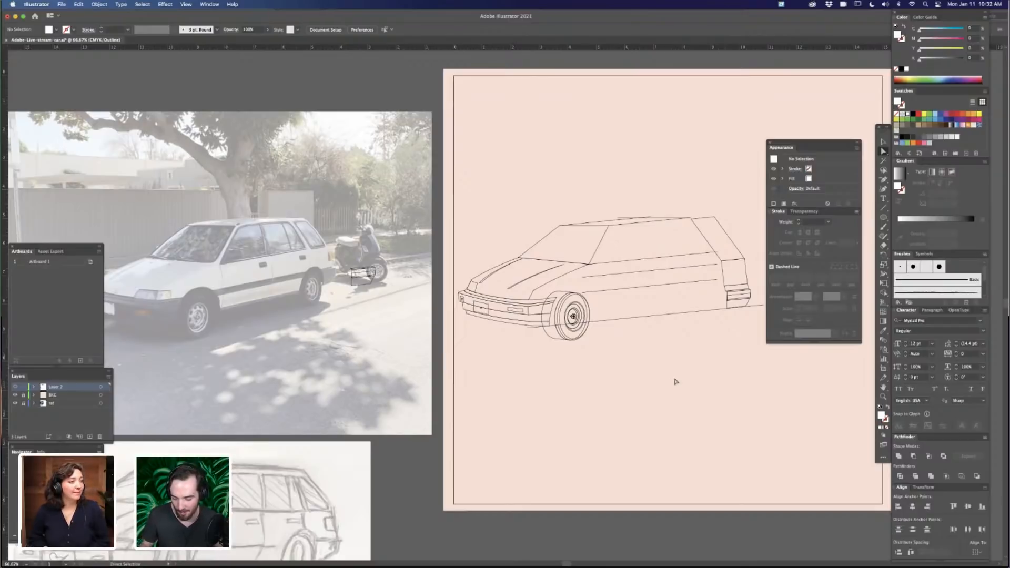
scroll(631, 379, right, 3)
scroll(632, 379, down, 2)
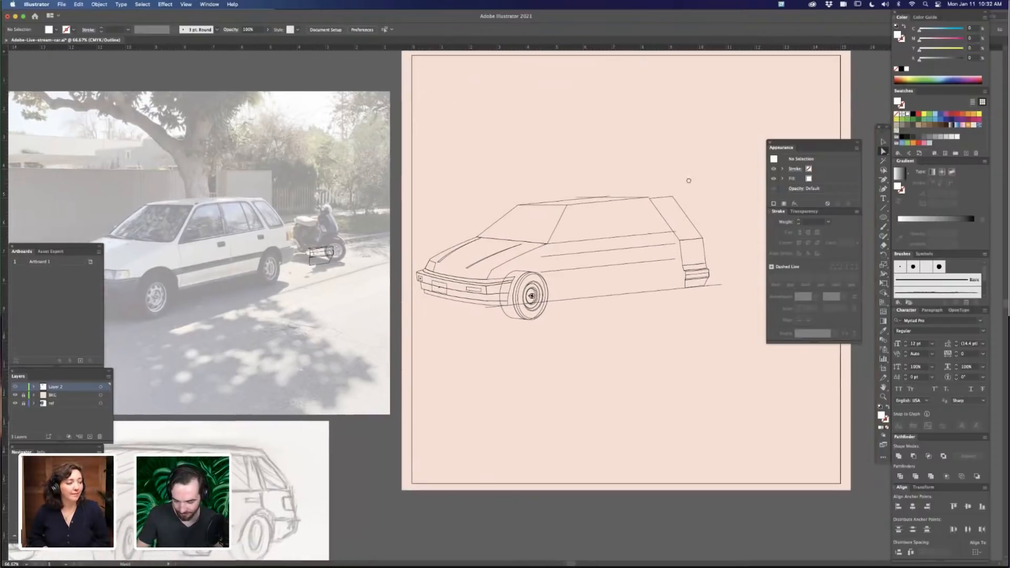
click(649, 198)
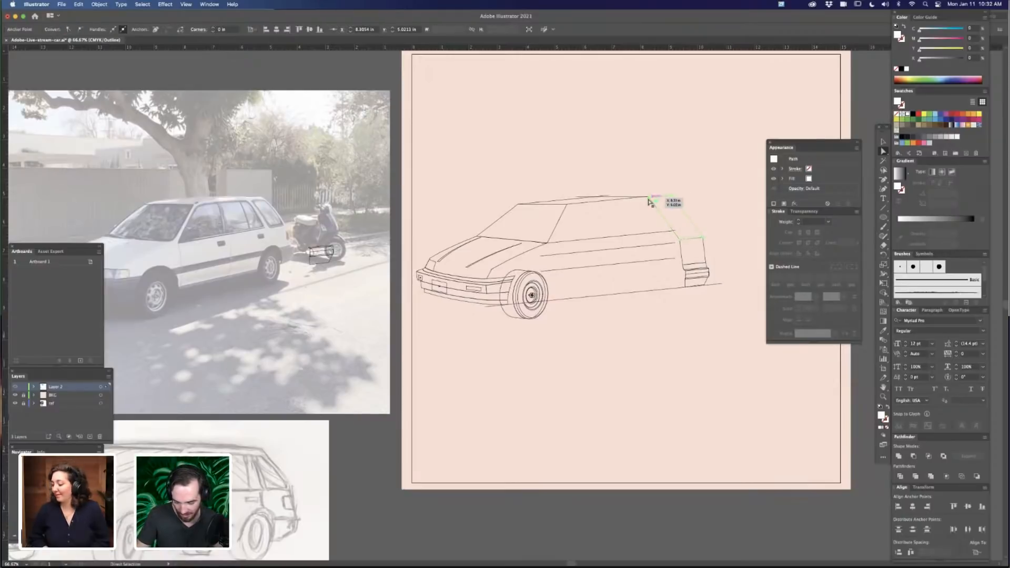
click(692, 181)
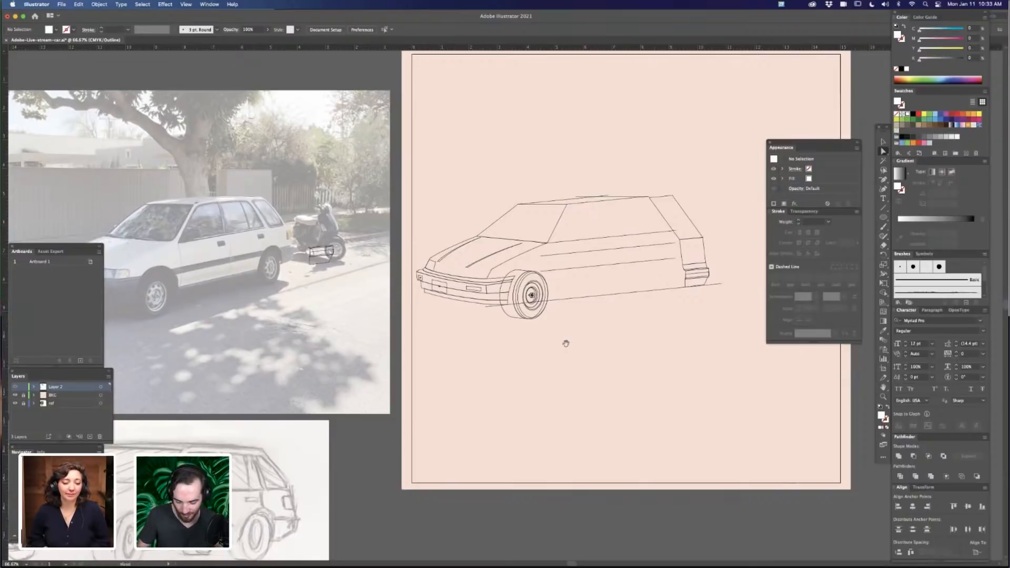
drag(561, 351, 584, 360)
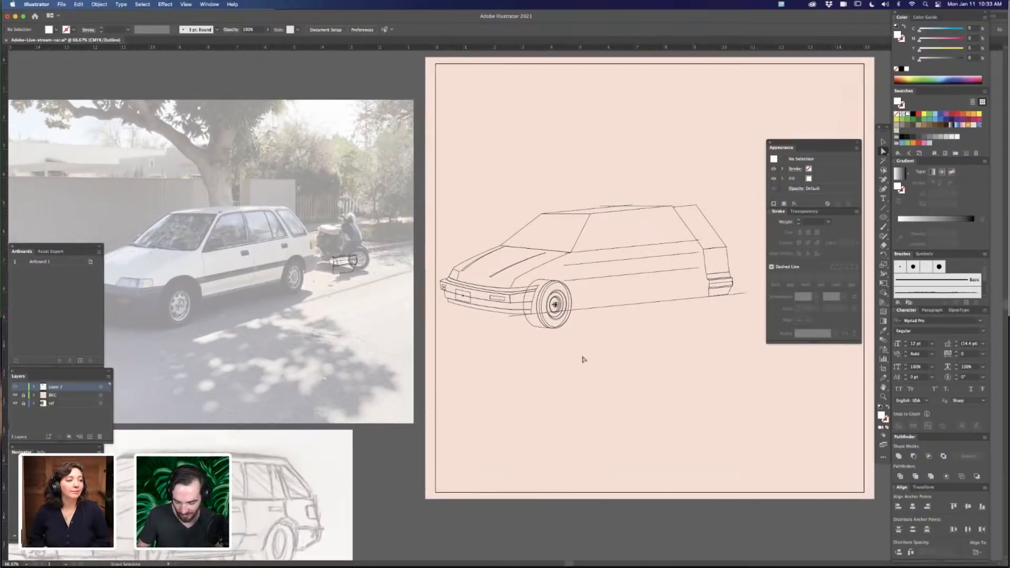
click(603, 213)
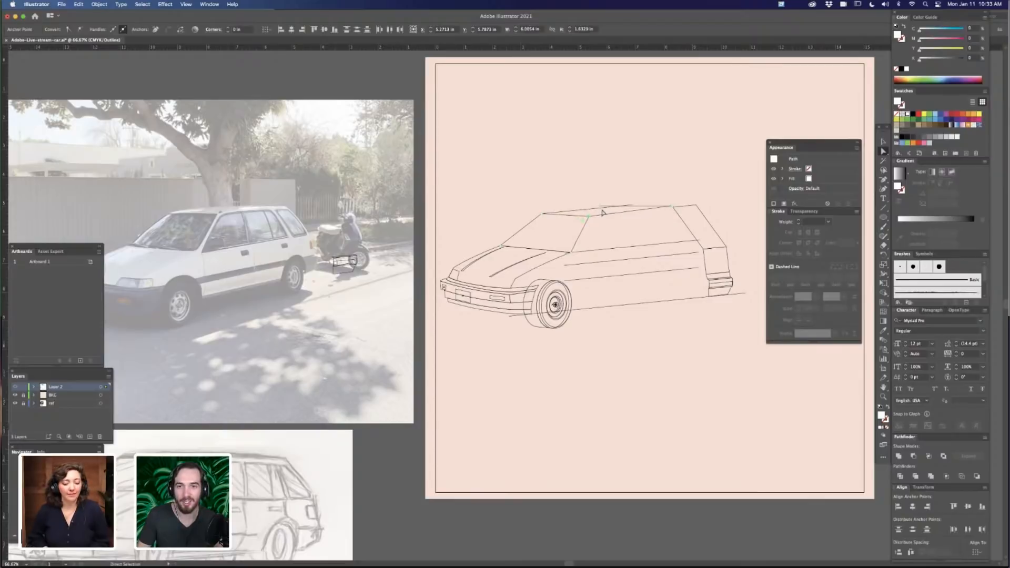
click(675, 174)
scroll(601, 405, right, 3)
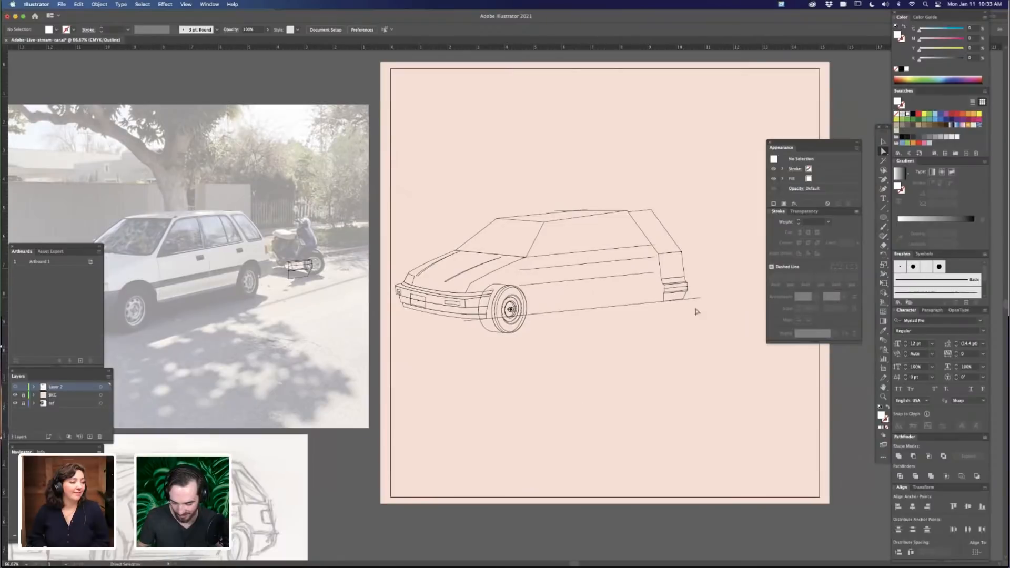
key(v)
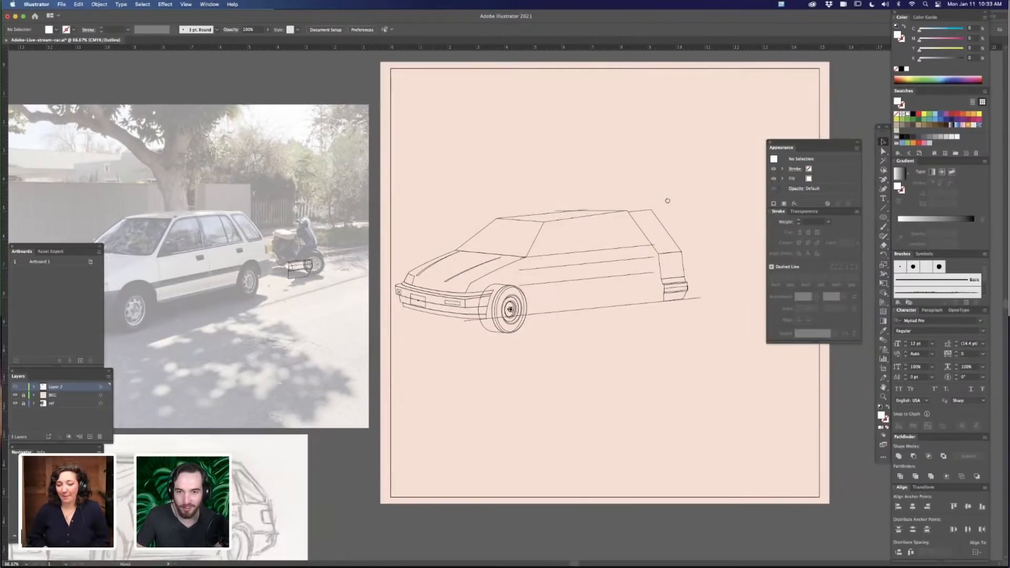
drag(668, 201, 692, 195)
key(space)
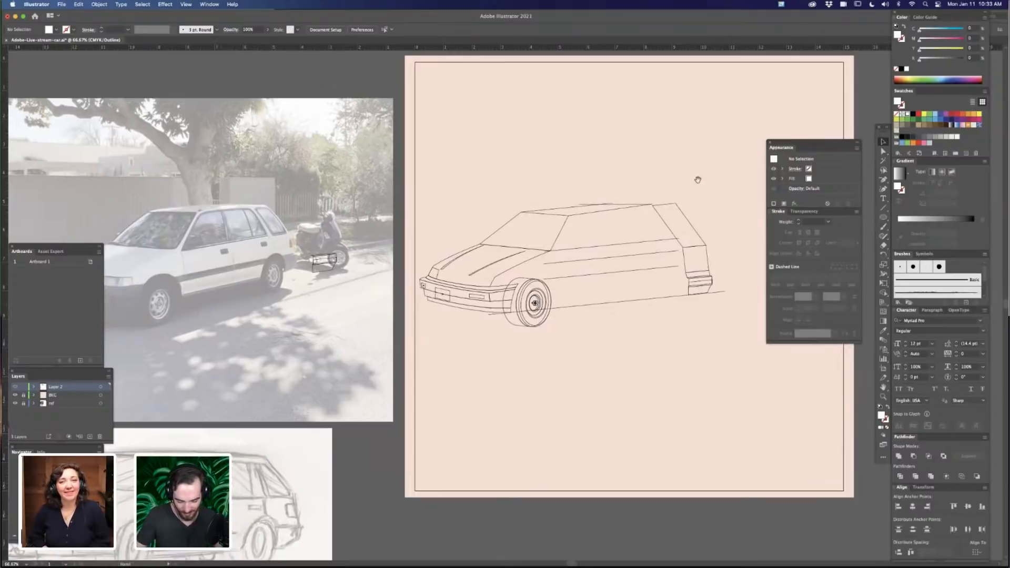
Shift the upper rear corner of the slanted rear window panel slightly forward along the roof
key(a)
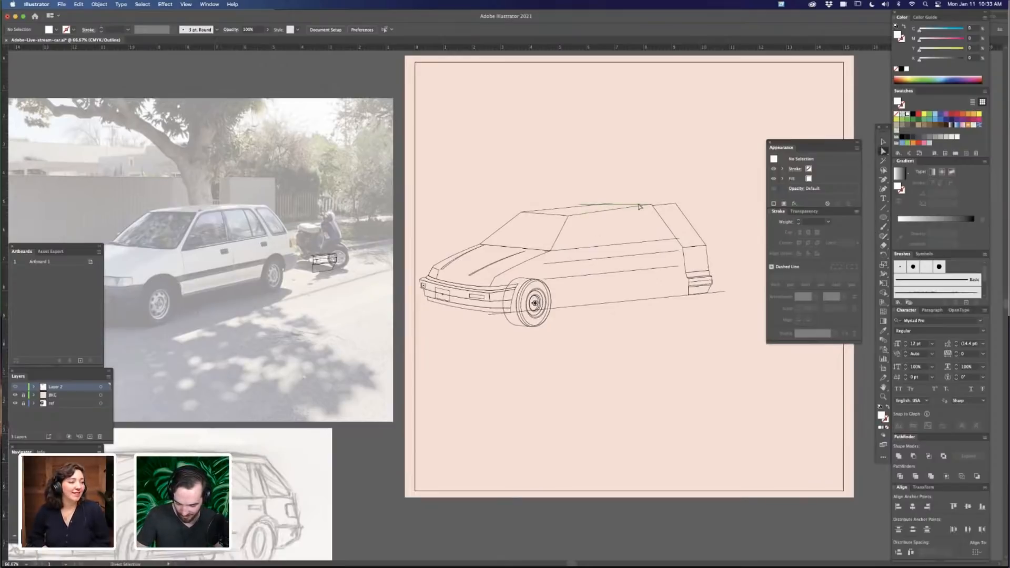
drag(653, 206, 672, 203)
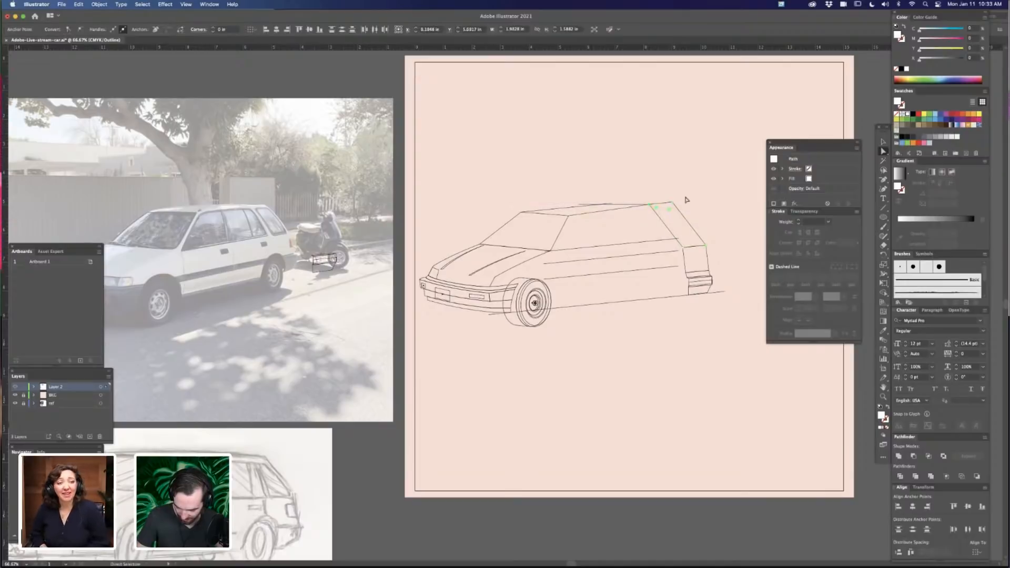
click(705, 195)
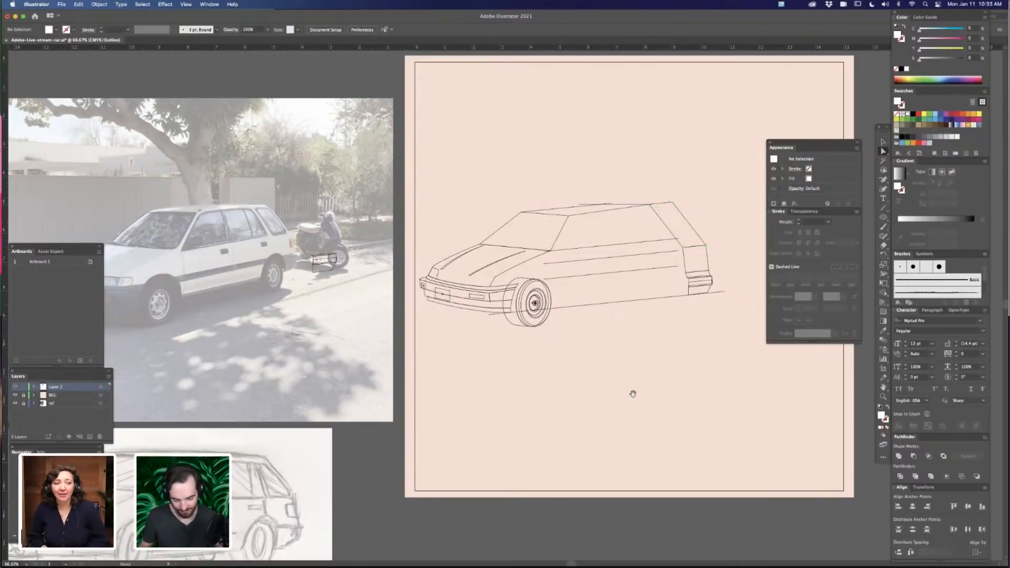
Compare the proportions of the car's closed outline with the reference photo
drag(631, 391, 646, 393)
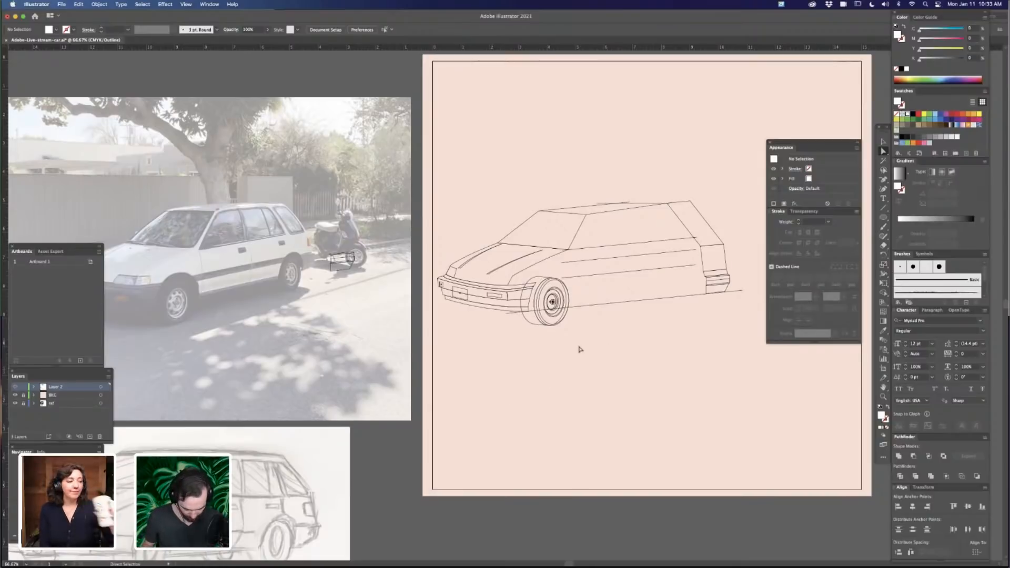
key(super+equal)
drag(536, 429, 548, 432)
key(super+minus)
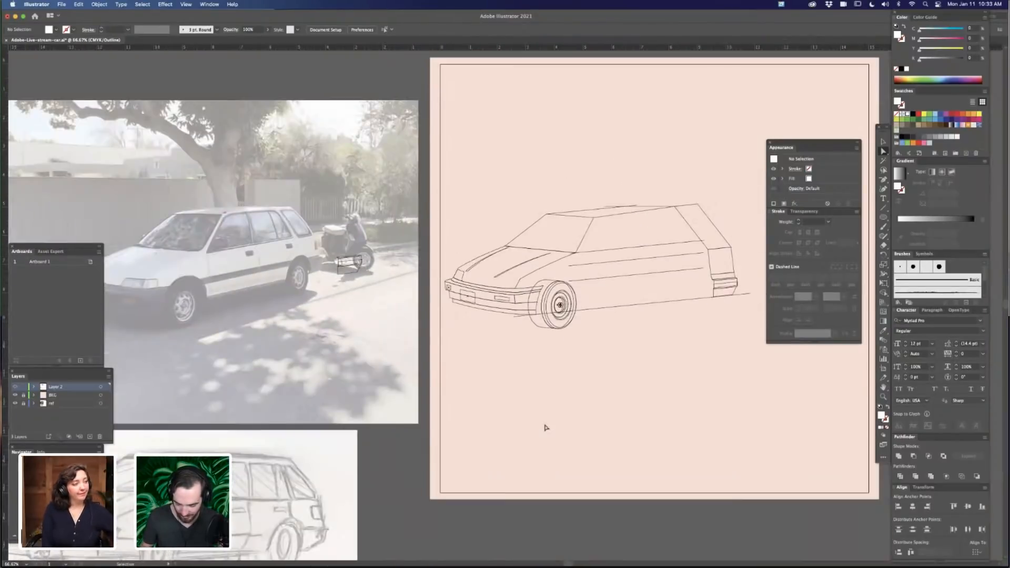
drag(610, 392, 581, 403)
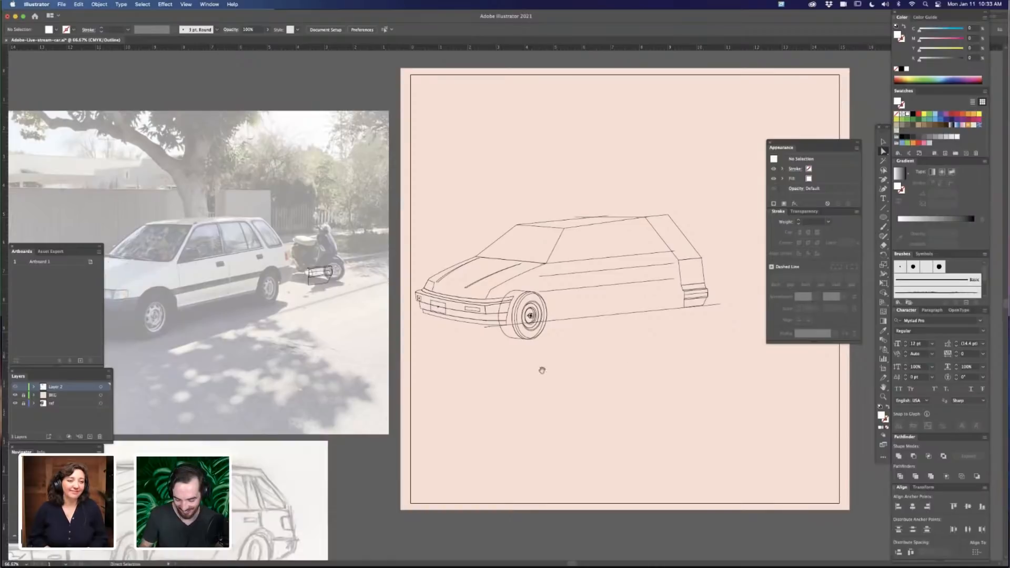
drag(541, 370, 574, 383)
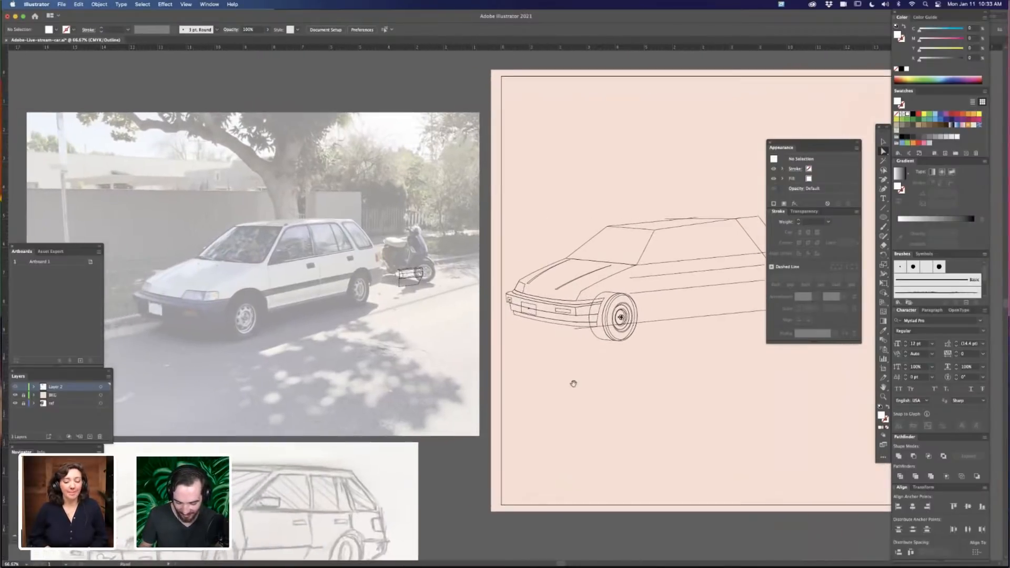
scroll(607, 378, right, 2)
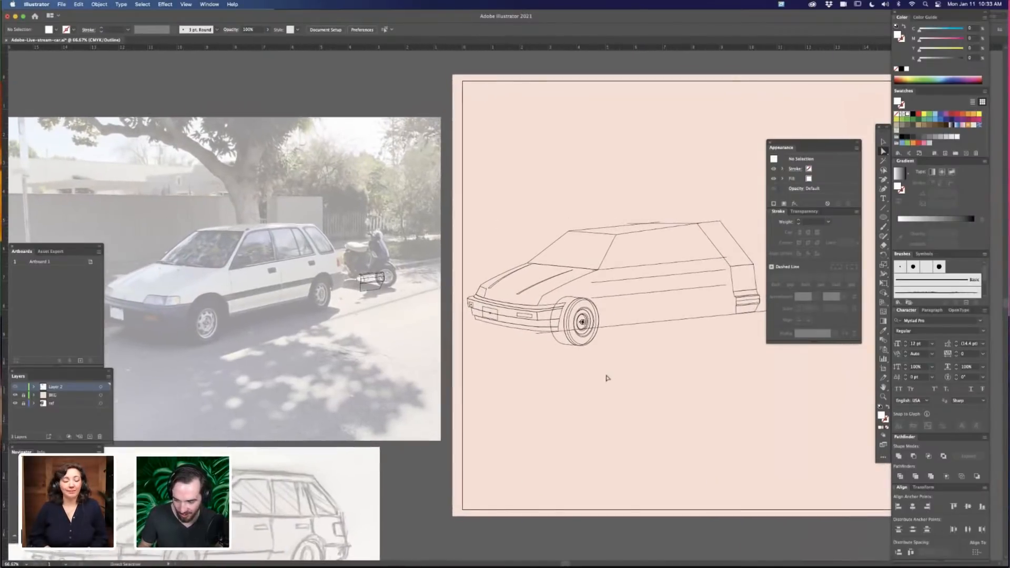
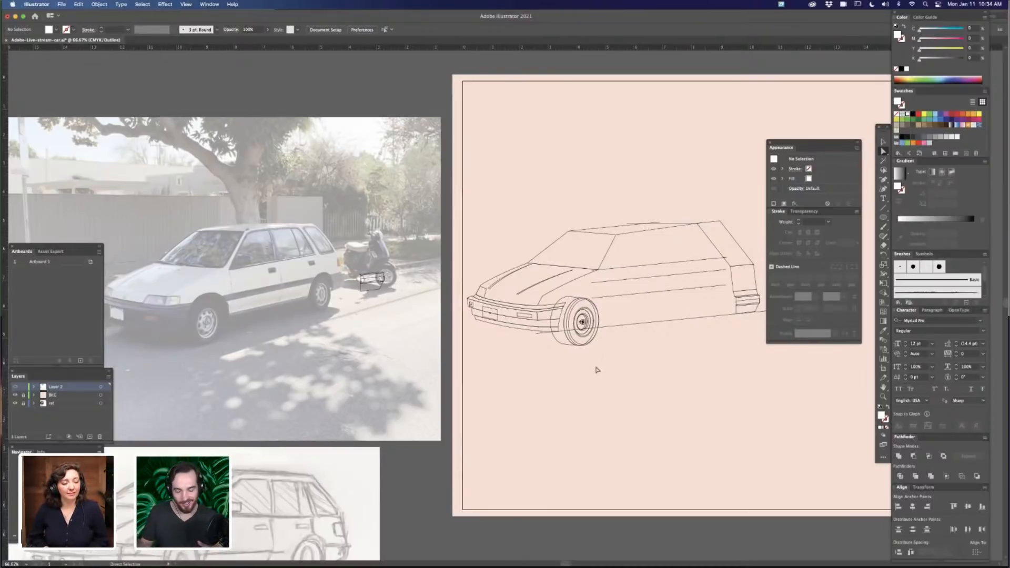
scroll(609, 377, right, 5)
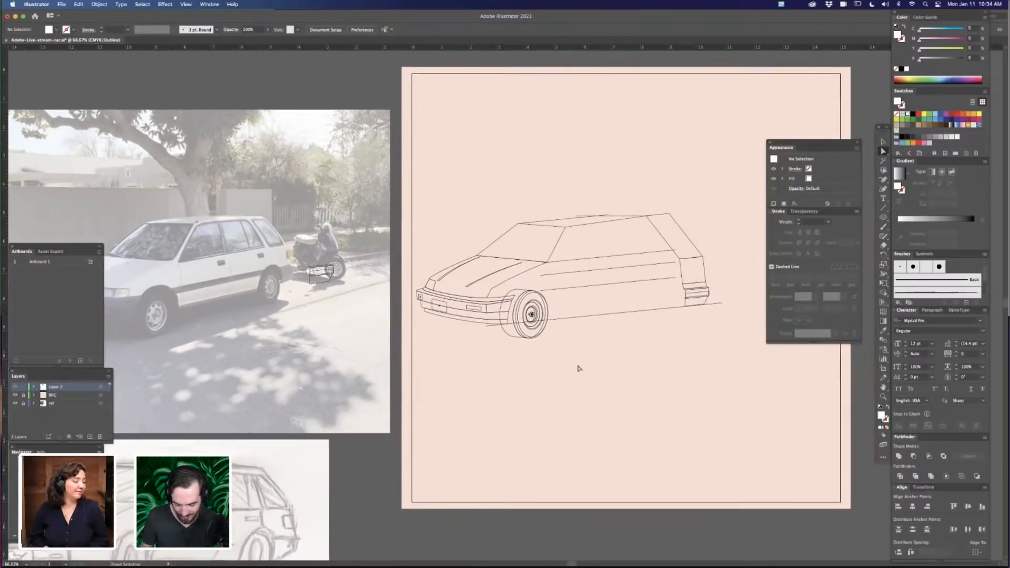
scroll(615, 360, up, 1)
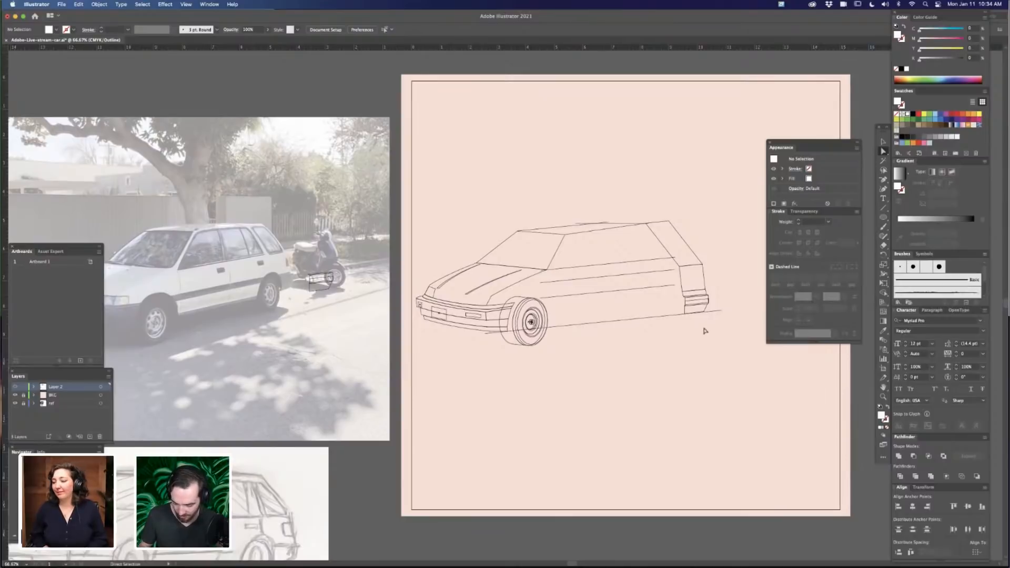
scroll(569, 363, left, 1)
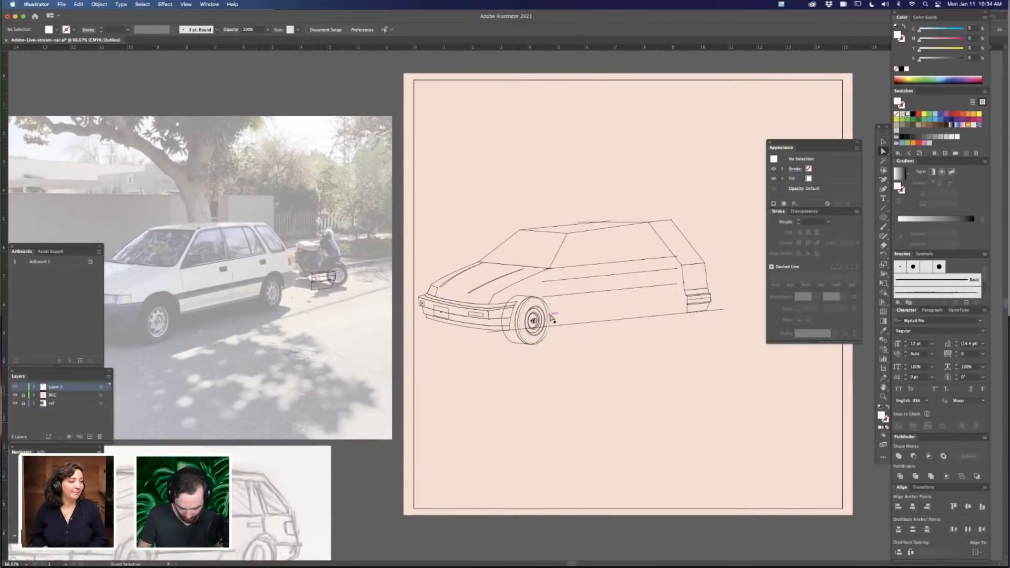
Copy the front wheel group to the rear of the car, just ahead of the rear bumper
key(v)
click(548, 320)
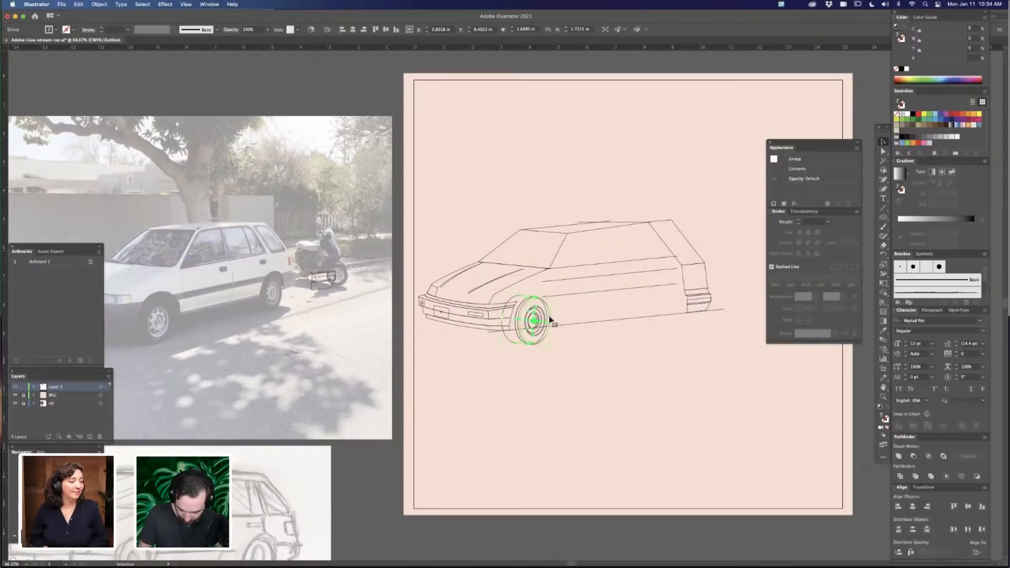
drag(551, 321, 693, 307)
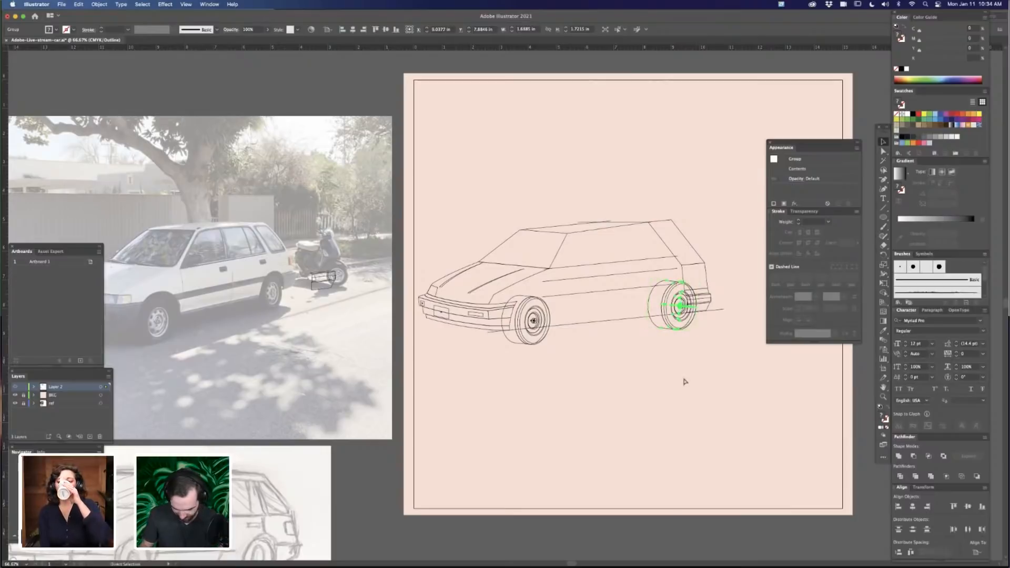
Add an anchor point on the lower body line at the rear tire's front edge and delete the segment behind it
key(super+equal)
key(super+equal)
drag(707, 388, 753, 389)
scroll(647, 372, right, 10)
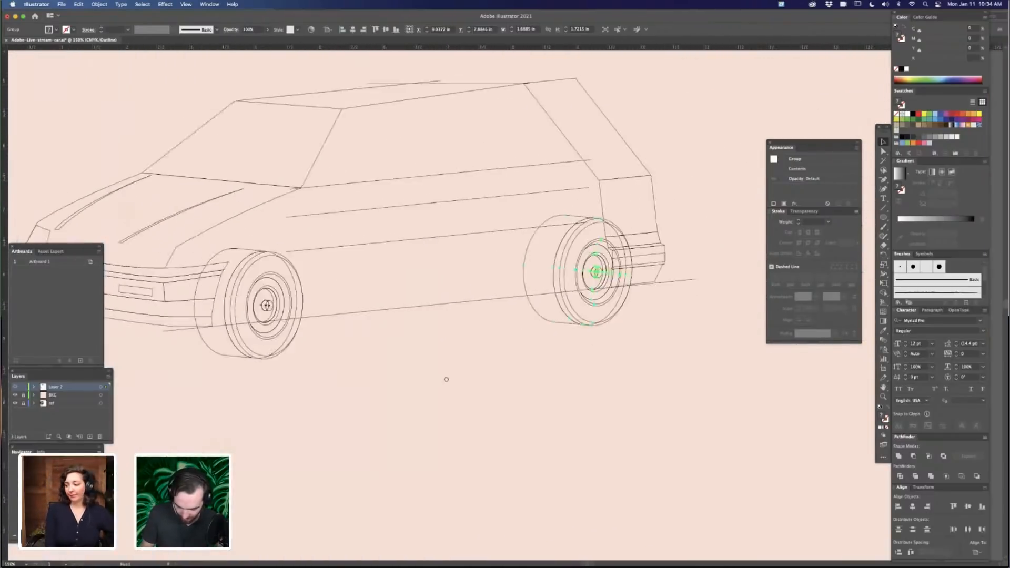
key(equal)
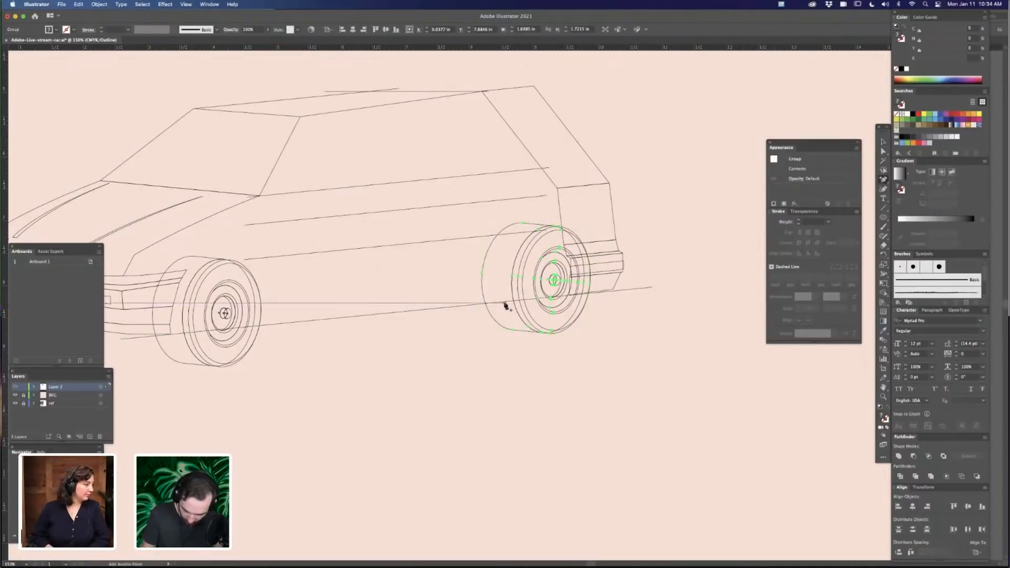
click(507, 302)
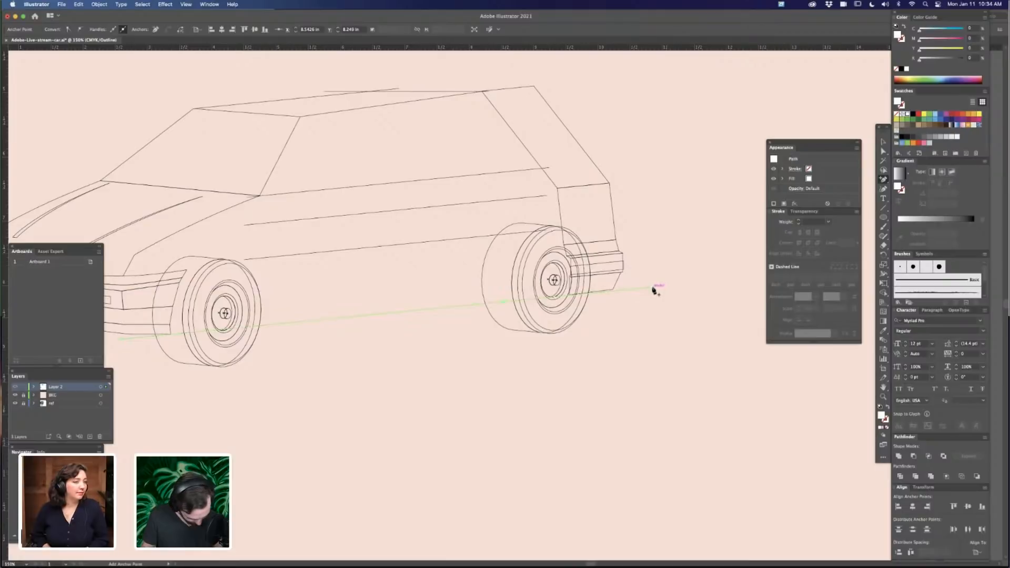
key(a)
click(651, 288)
key(BackSpace)
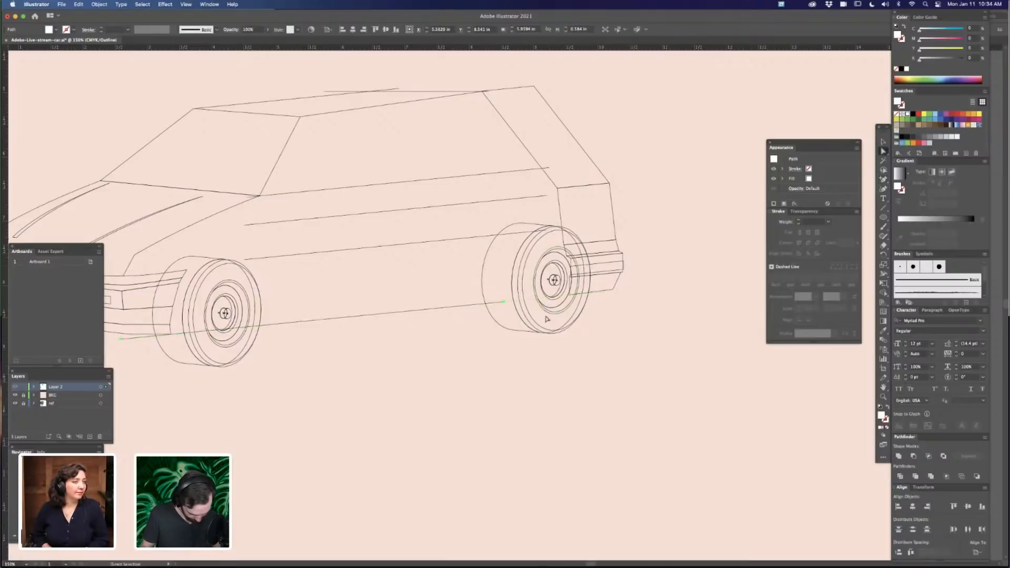
Continue the lower body line with the Pen tool as a curved wheel arch over the rear tire, ending below the rear bumper
key(p)
click(503, 301)
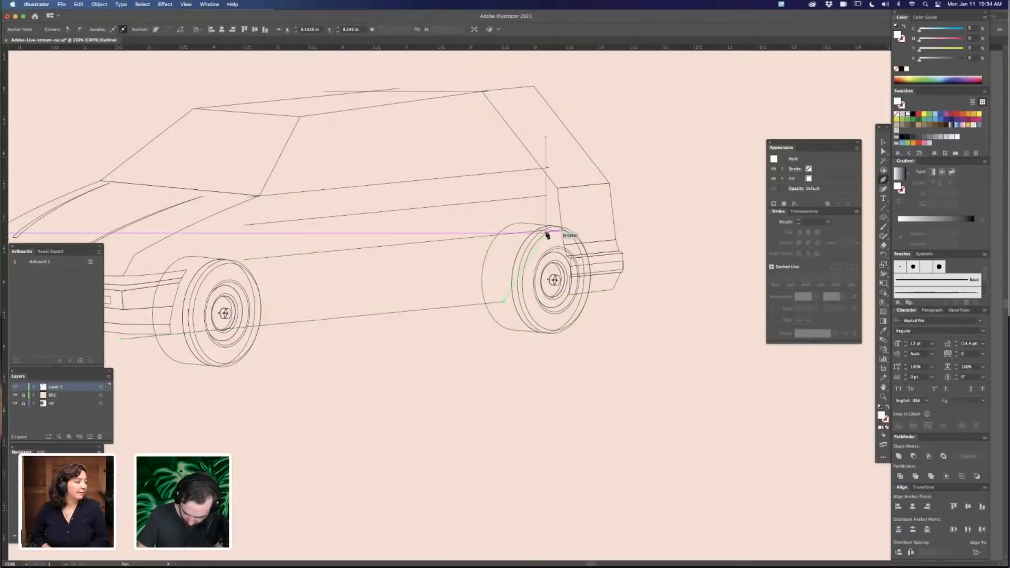
key(super+minus)
key(super+minus)
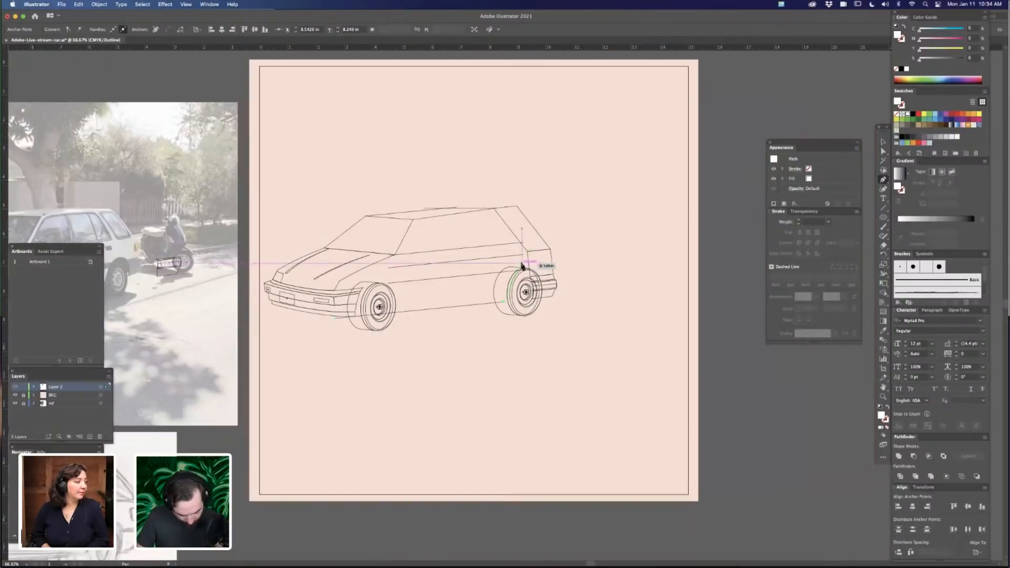
drag(522, 266, 618, 280)
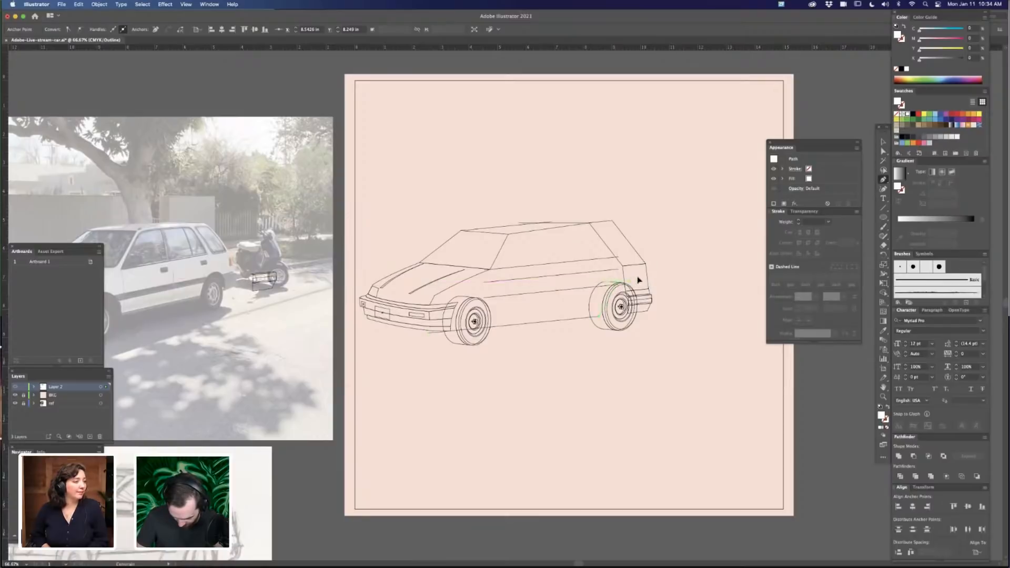
drag(639, 279, 639, 282)
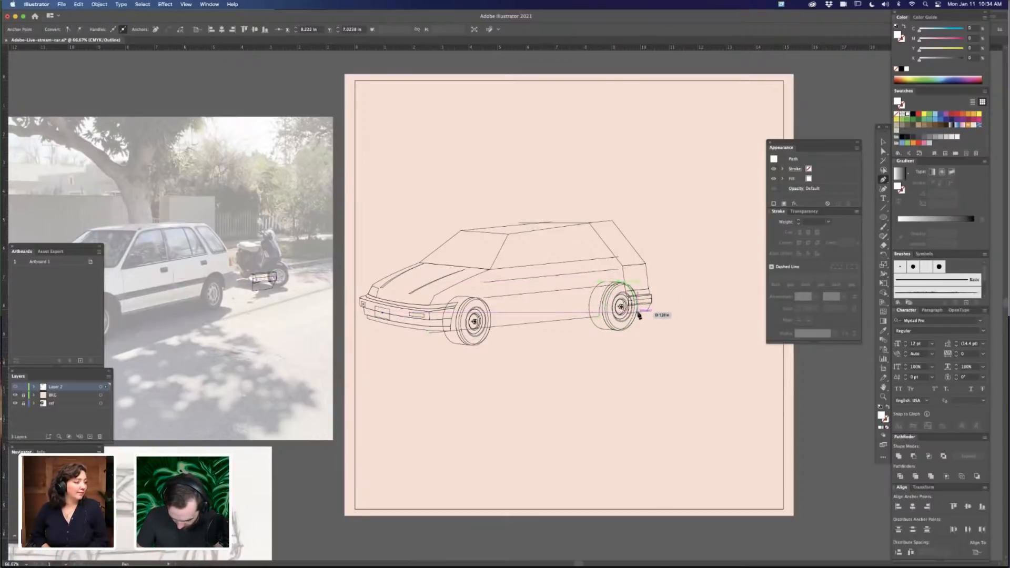
click(639, 315)
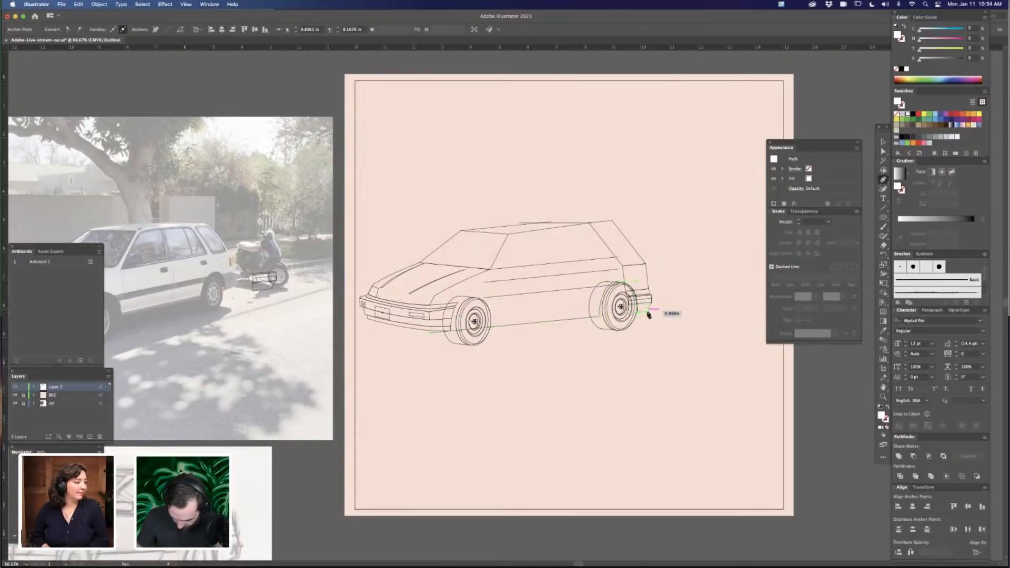
click(648, 314)
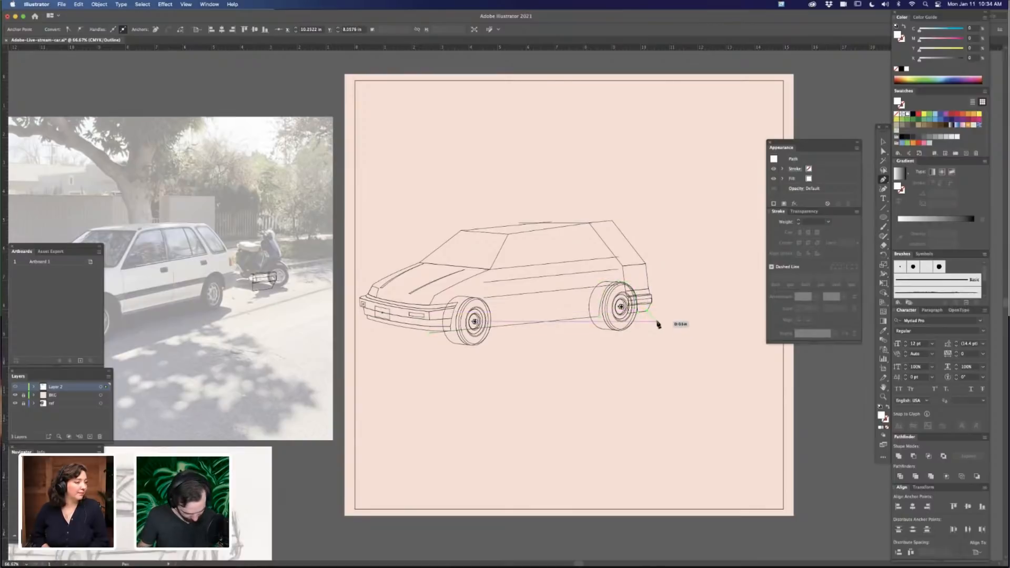
super+click(661, 341)
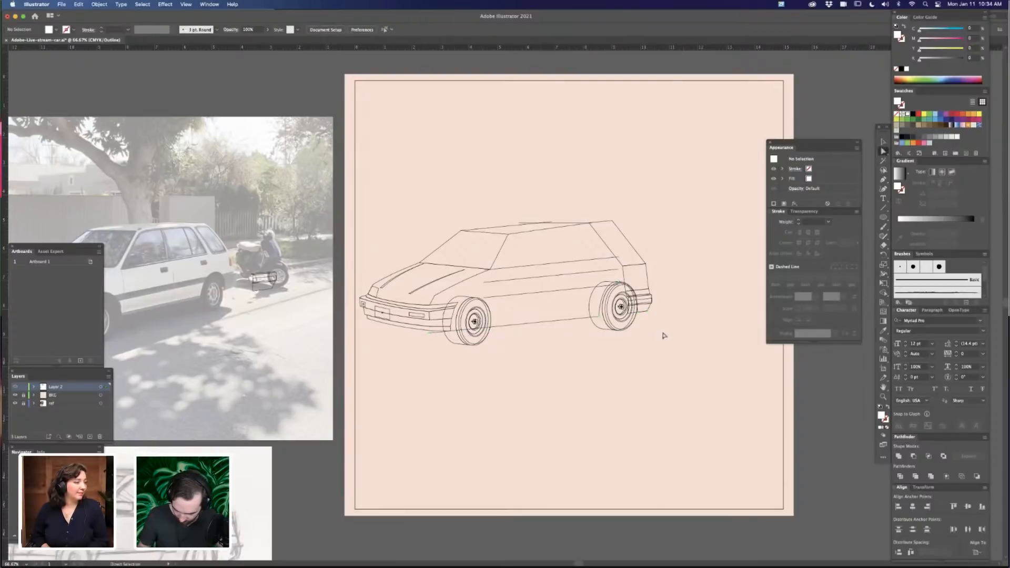
Reshape the rear wheel arch by moving its lower front anchor and its top anchor slightly forward
click(599, 318)
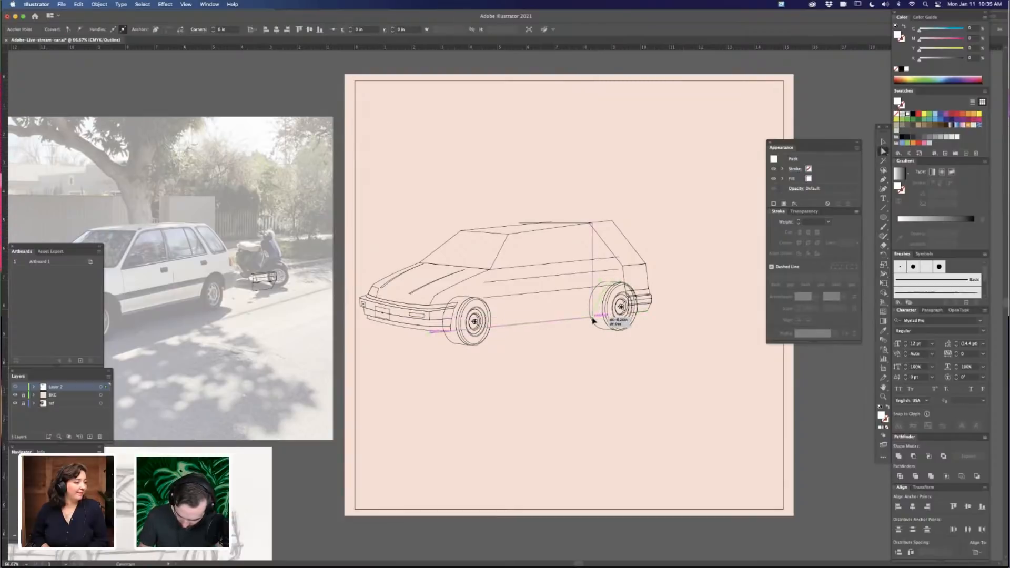
drag(600, 318, 592, 284)
key(super+equal)
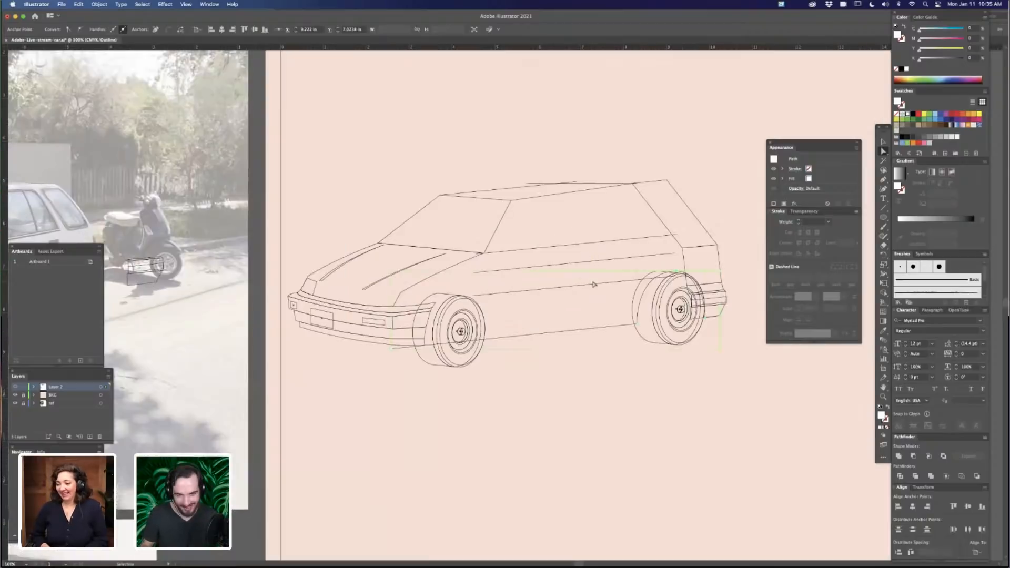
drag(699, 411, 586, 397)
drag(562, 258, 561, 258)
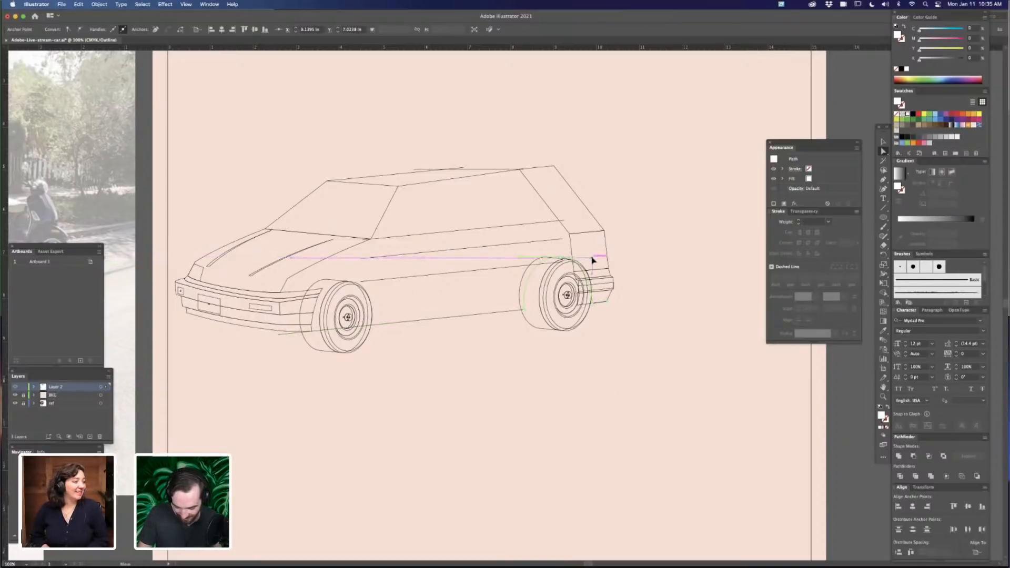
key(v)
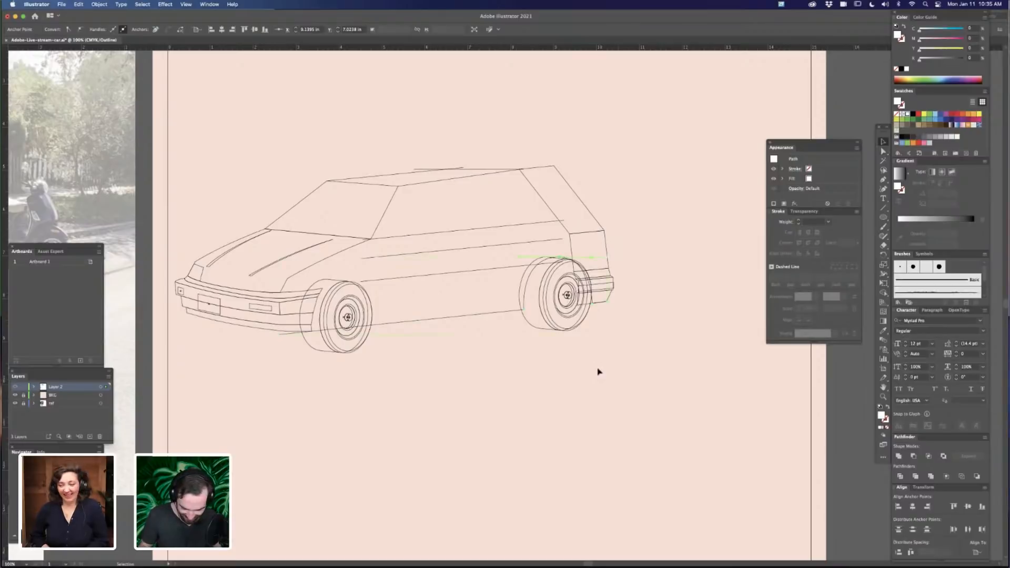
click(597, 372)
Check the car drawing with both wheels in place against the reference photo
drag(564, 383, 607, 387)
key(super+minus)
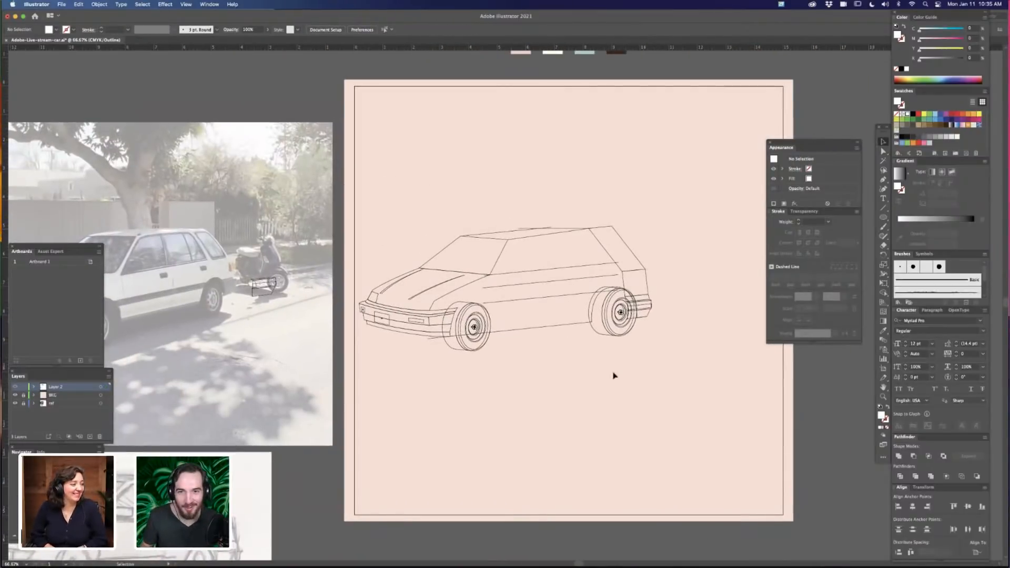
scroll(602, 397, left, 6)
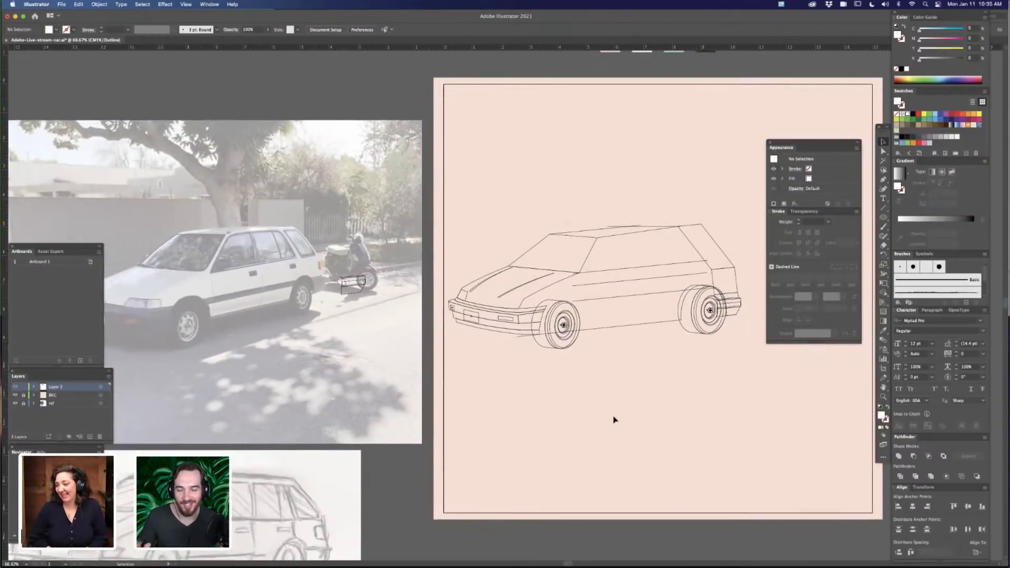
scroll(679, 373, right, 5)
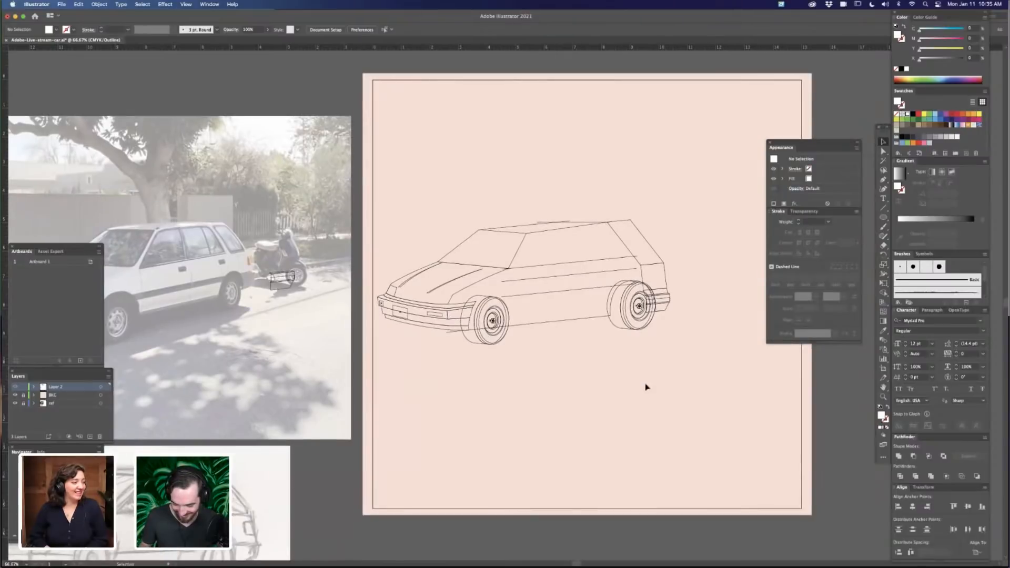
drag(555, 396, 602, 390)
scroll(601, 388, right, 2)
scroll(649, 389, right, 2)
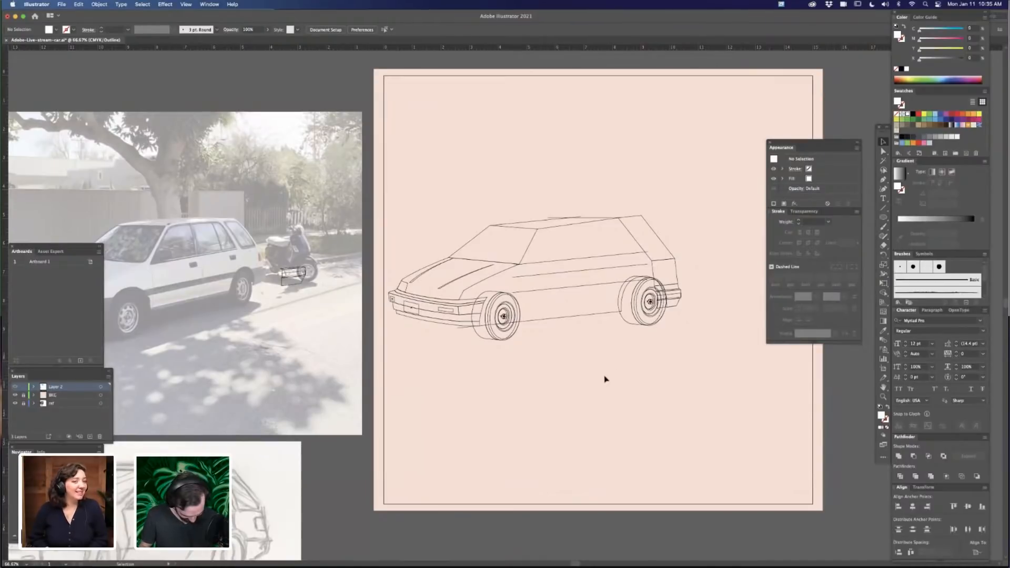
key(super+equal)
drag(650, 380, 624, 380)
key(super+minus)
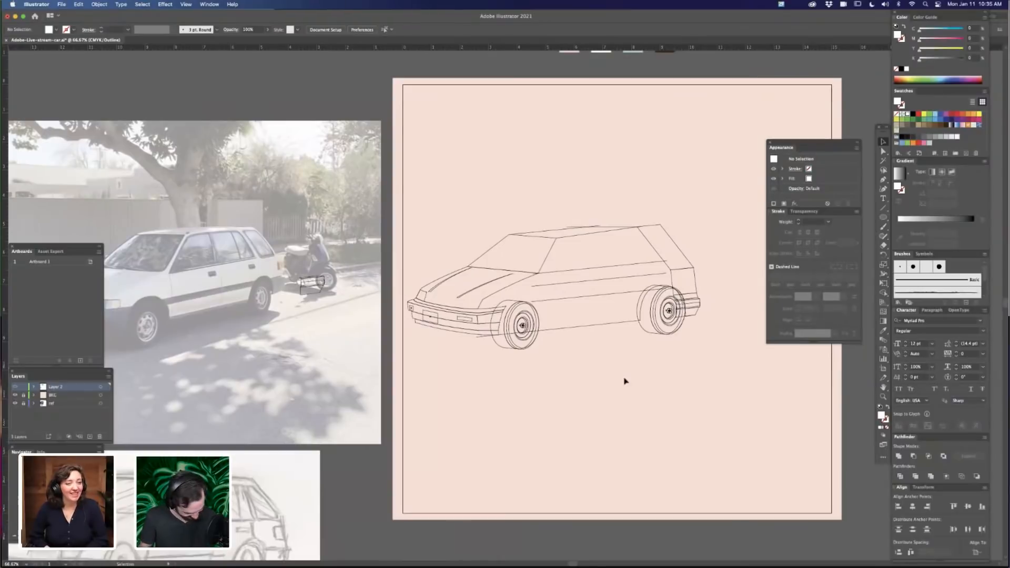
Unlock the ref layer that holds the reference images
click(22, 403)
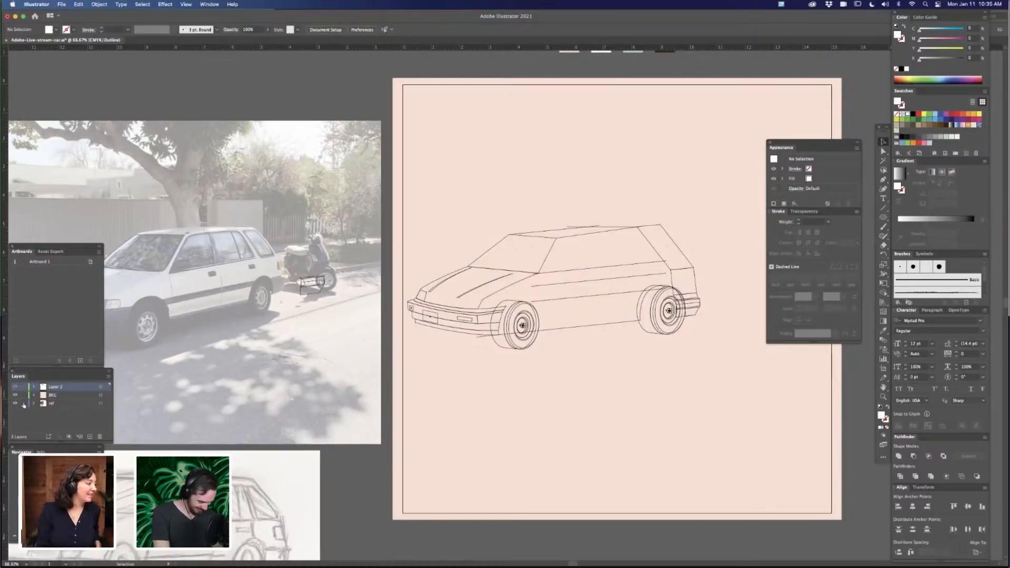
Start a white car side shape in preview mode with the Pen tool, from the rear bumper up the rear pillar and along the roofline to the windshield
key(super+y)
scroll(572, 417, up, 3)
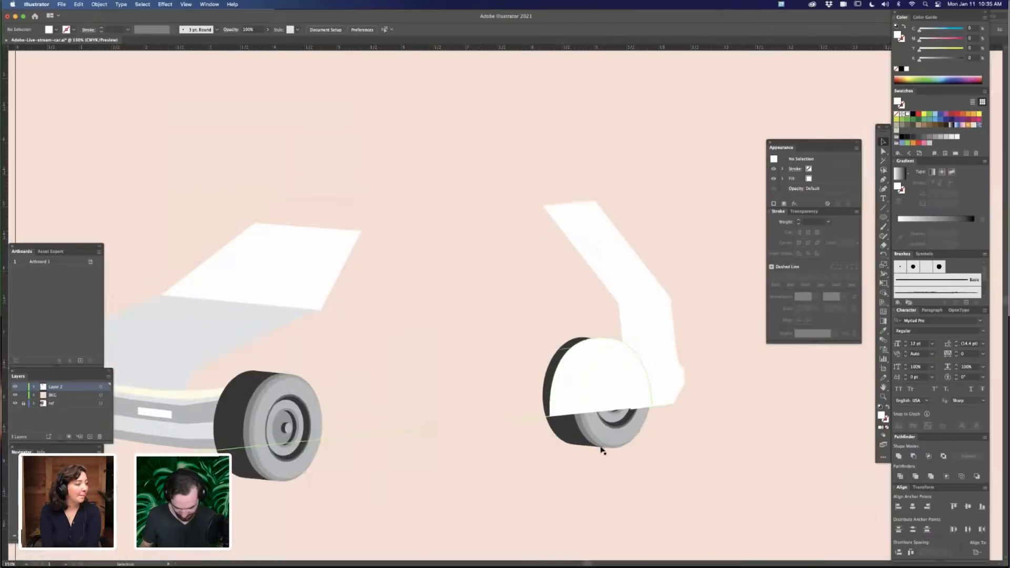
drag(543, 475, 599, 431)
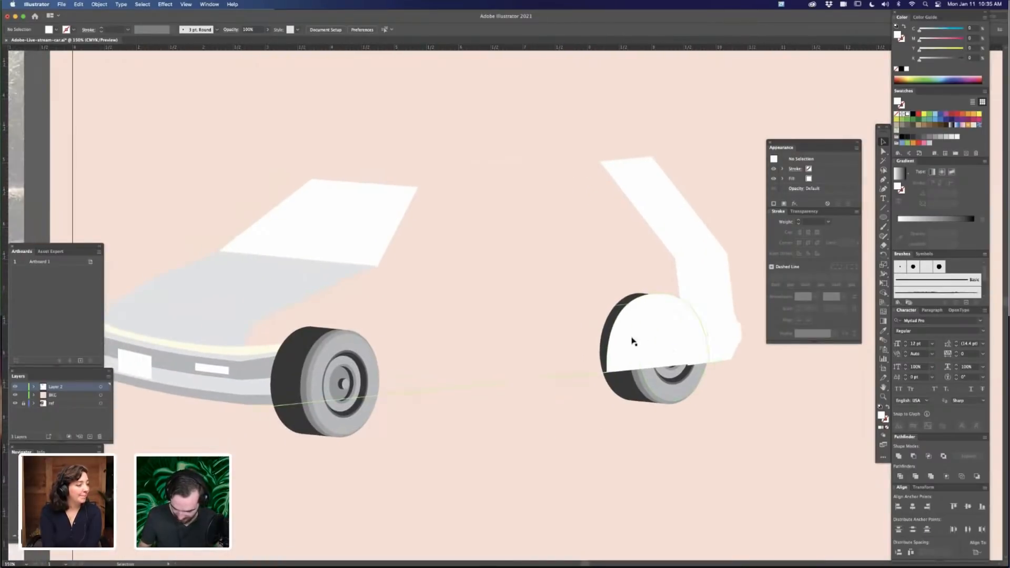
key(a)
click(629, 351)
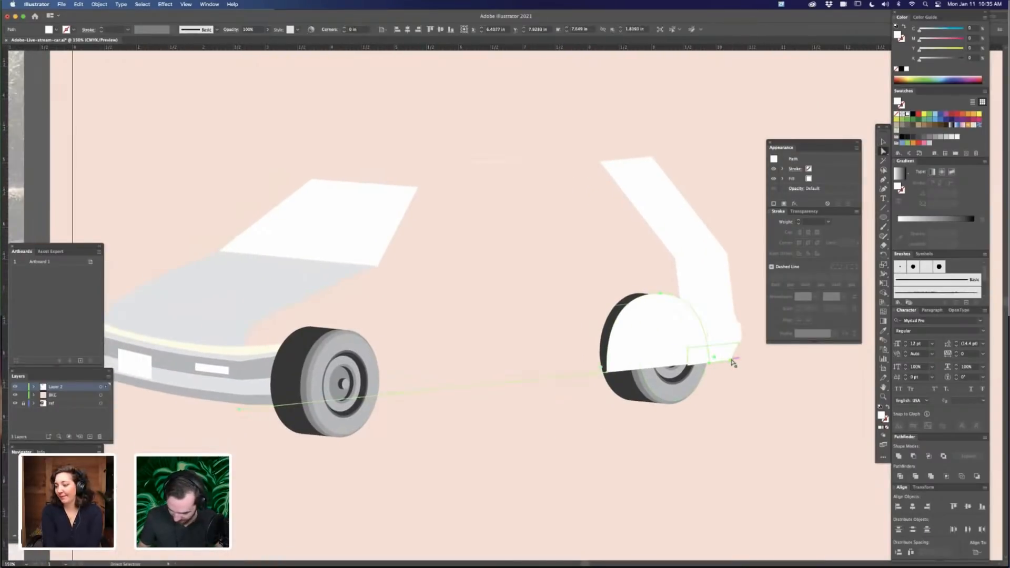
key(p)
click(732, 360)
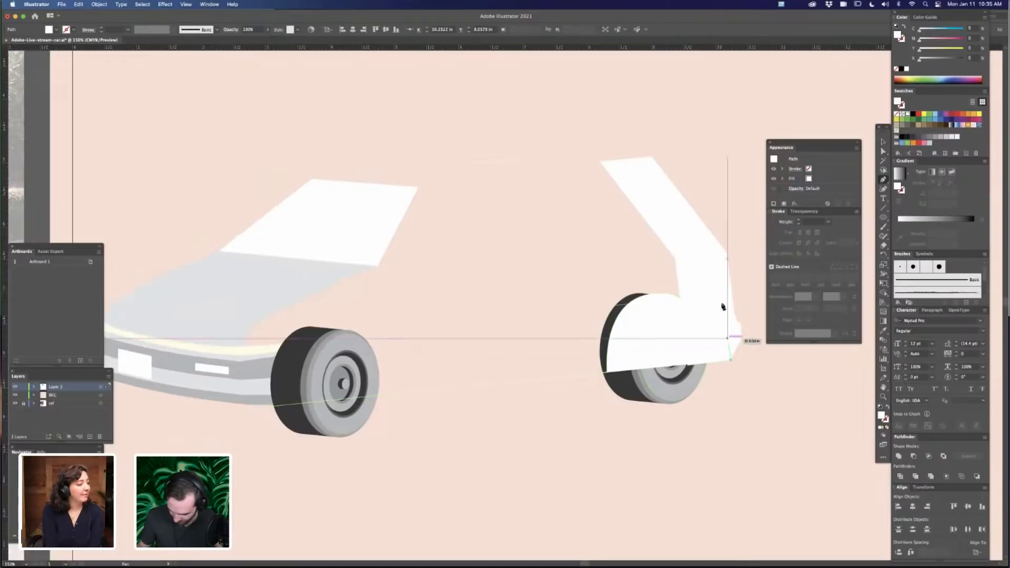
click(712, 259)
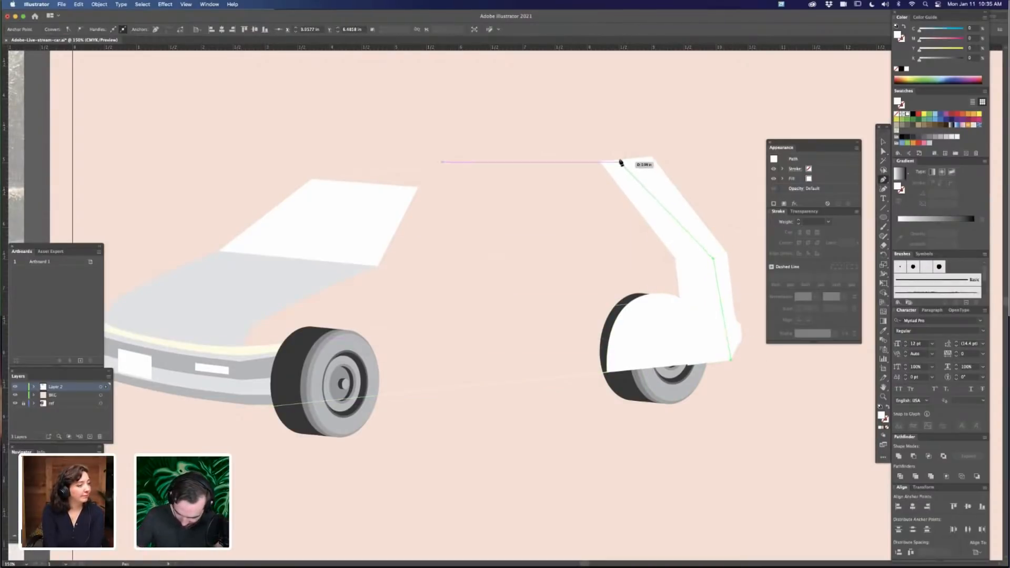
click(620, 160)
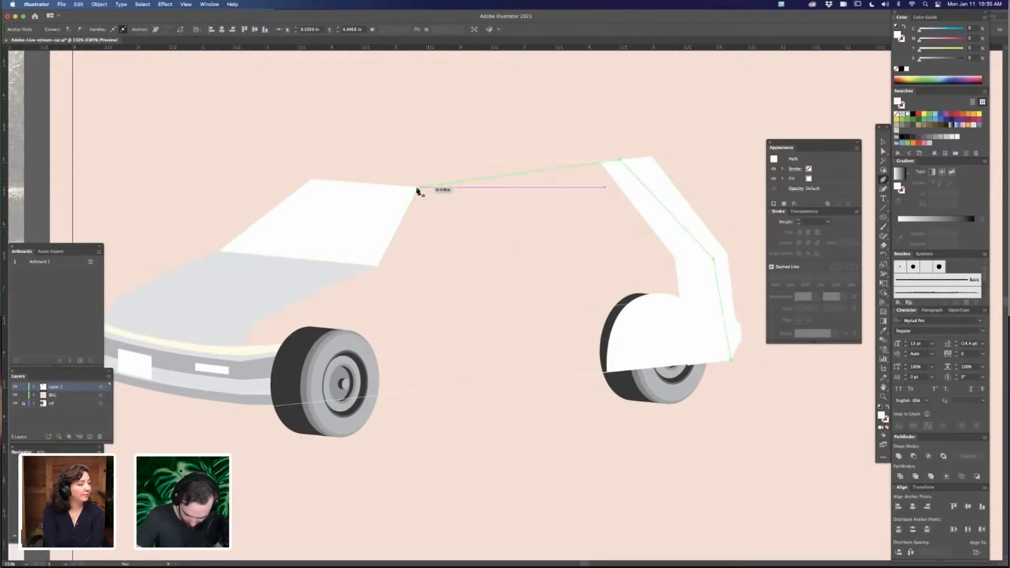
click(409, 190)
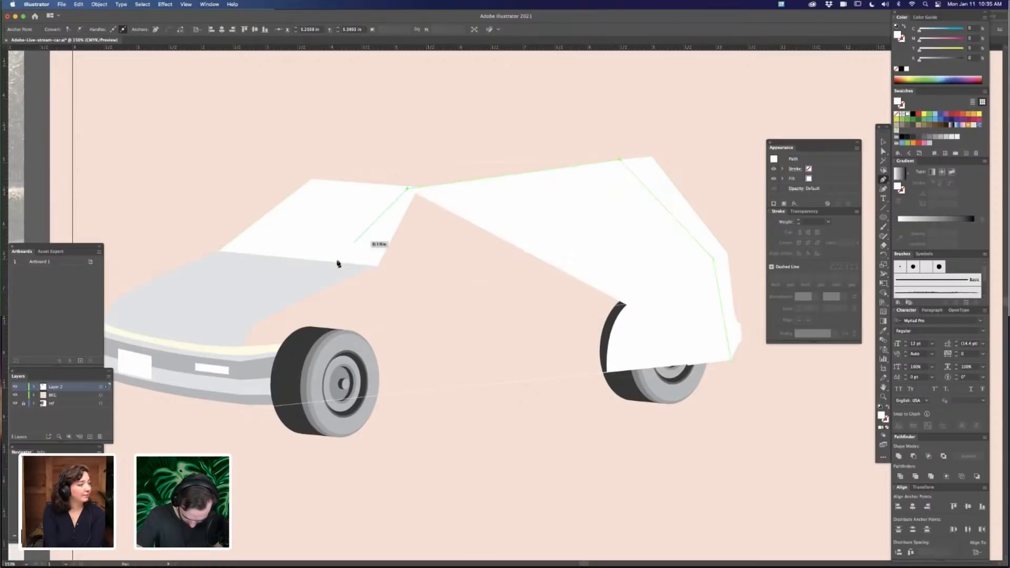
Continue the side shape down the windshield pillar and along the hood edge to the front bumper beside the front tire
click(328, 270)
click(253, 323)
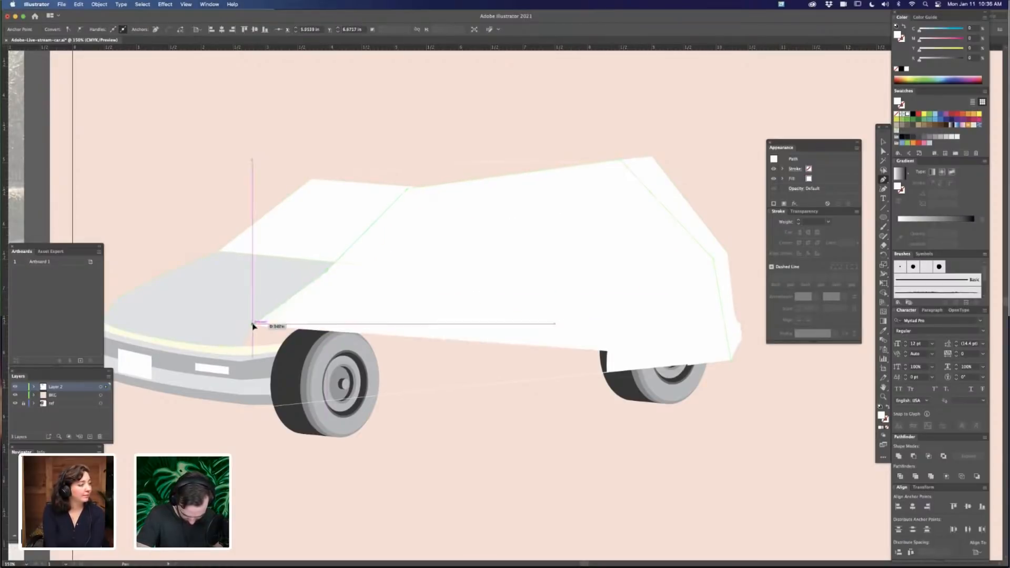
drag(399, 354, 536, 327)
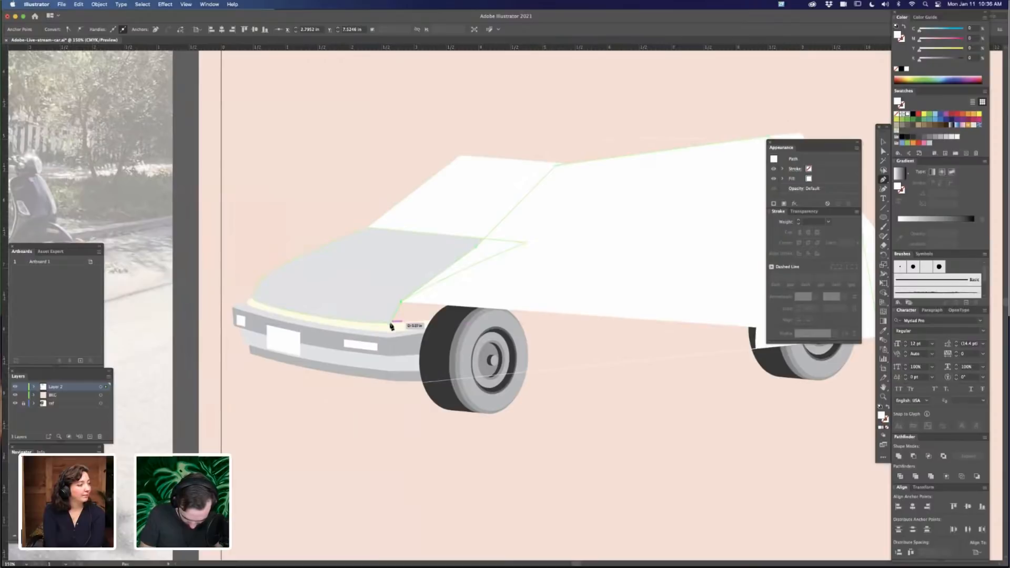
click(390, 323)
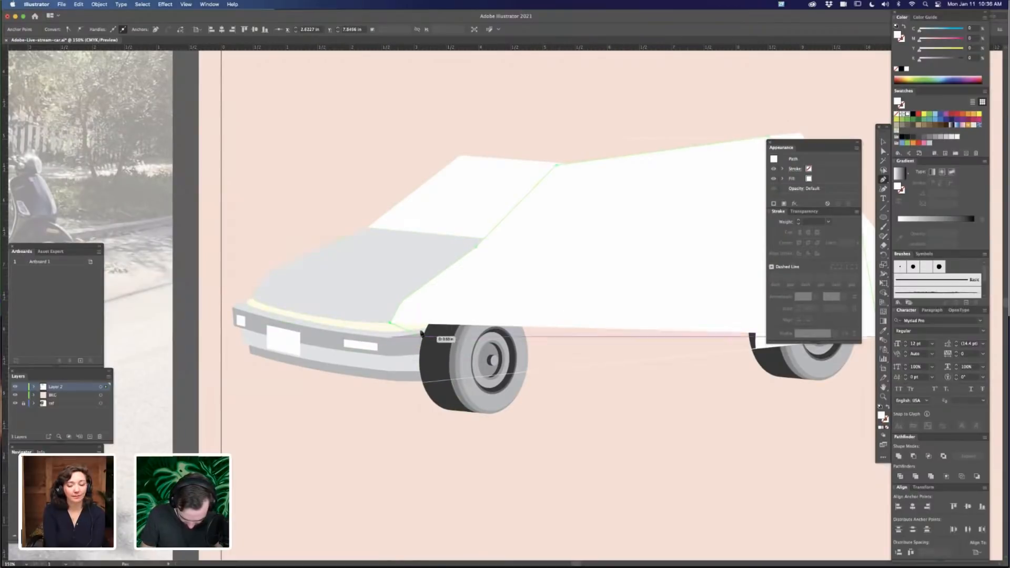
click(396, 334)
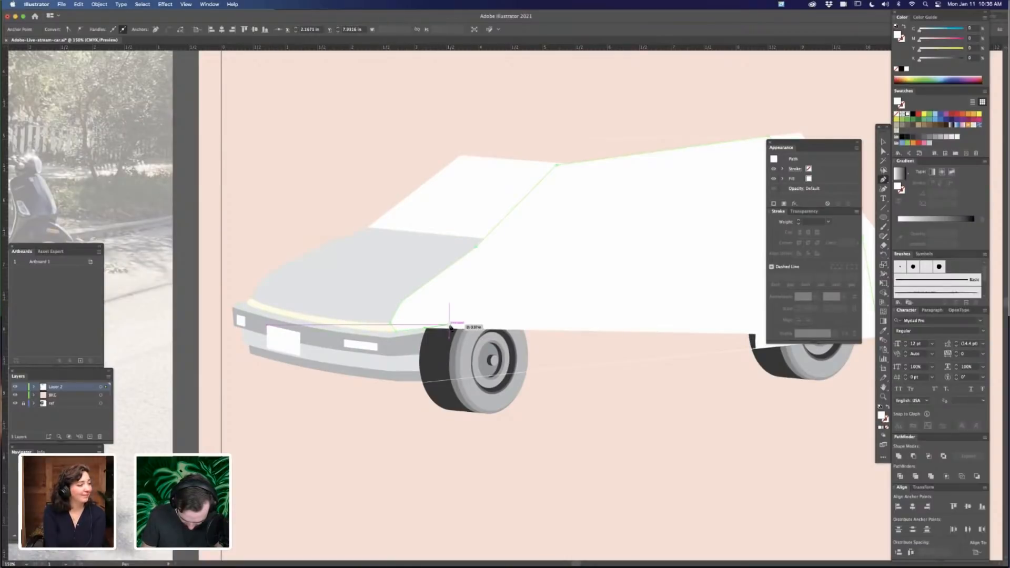
Curve the side shape over the front wheel as an arch and close it along the lower body line at the rear bumper
key(super+minus)
key(super+minus)
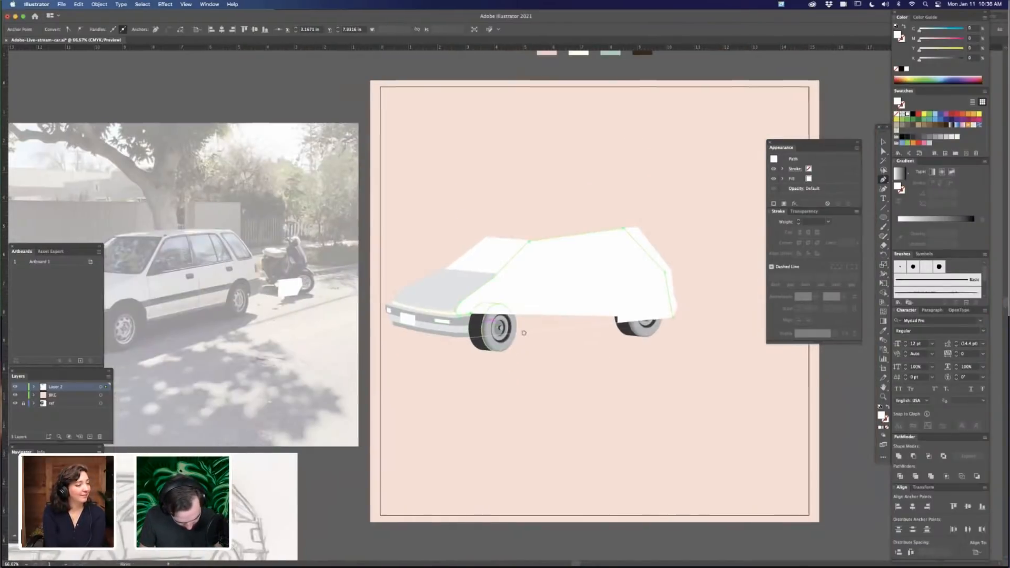
drag(470, 322, 587, 300)
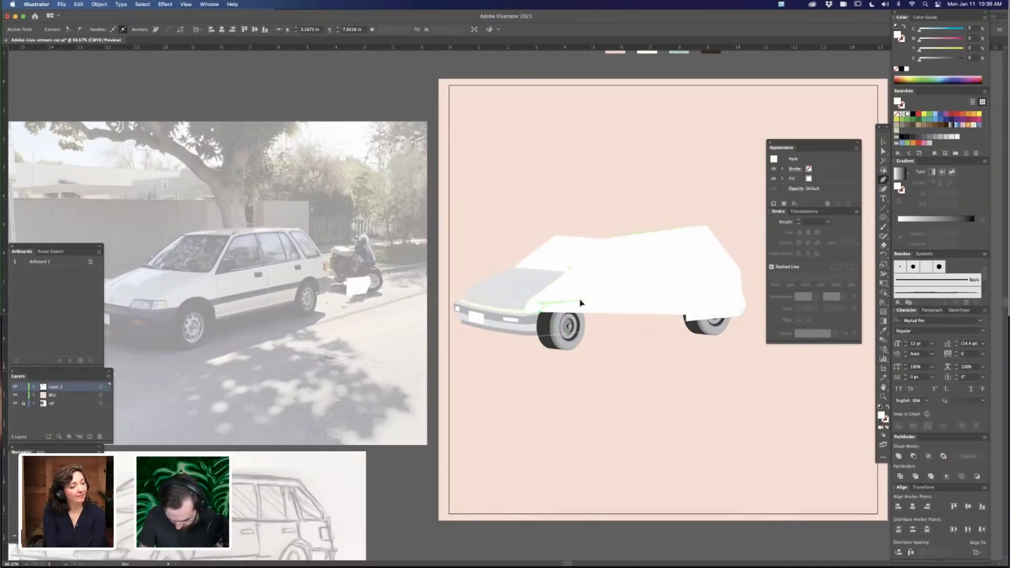
click(581, 303)
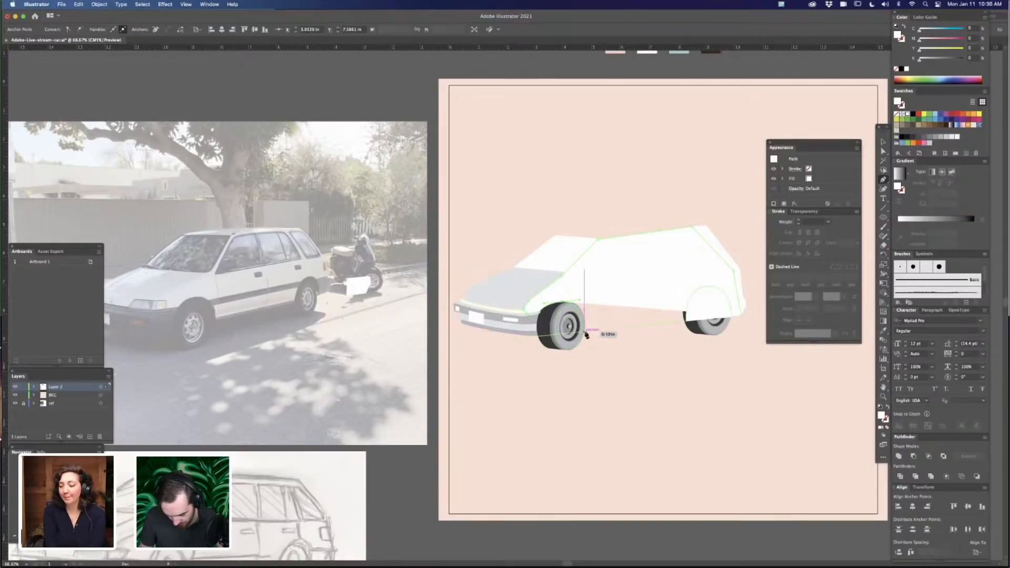
drag(584, 332, 582, 351)
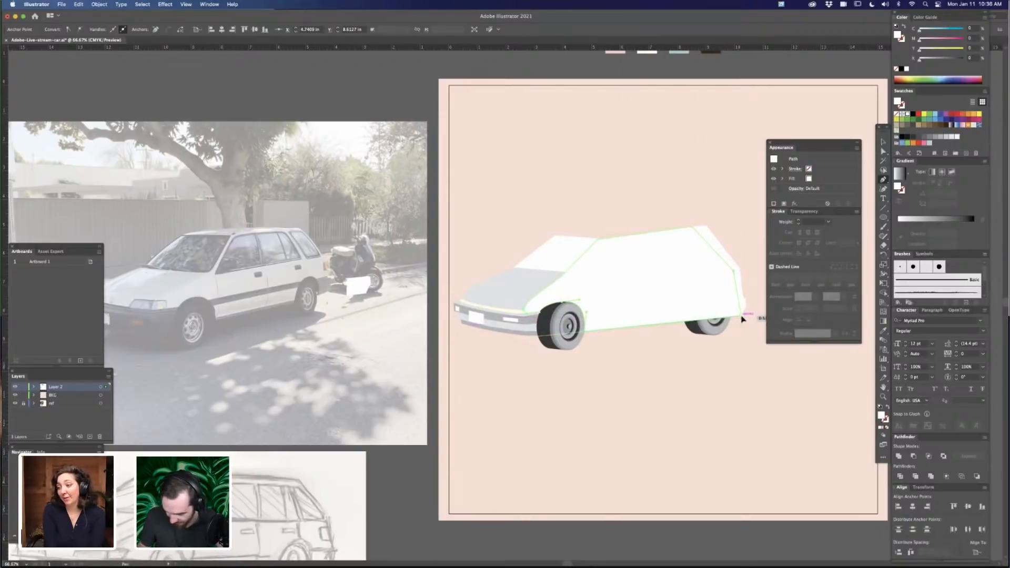
click(741, 319)
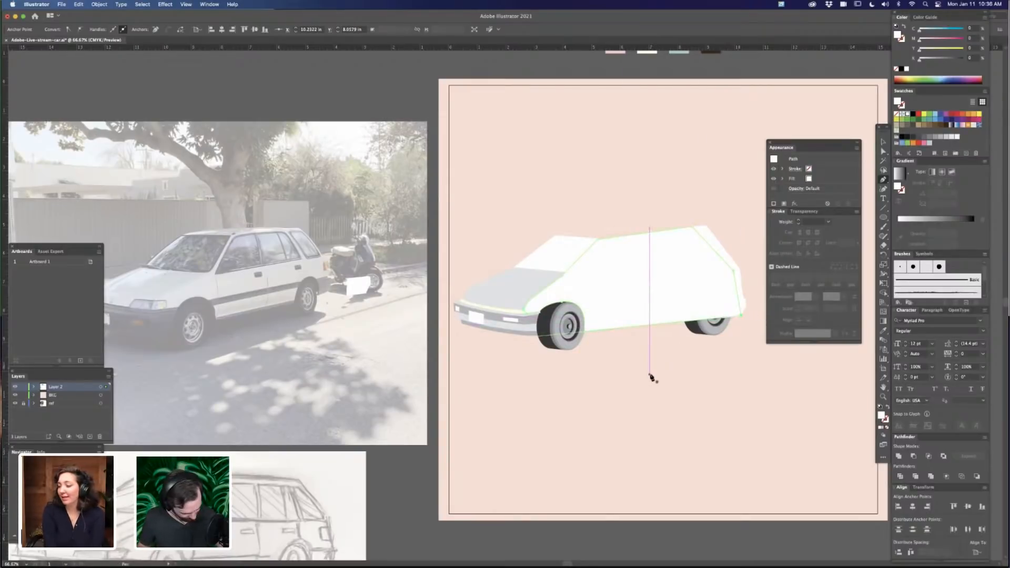
Select the finished side shape and send it behind the rear wheel and its arch shape
key(a)
click(655, 378)
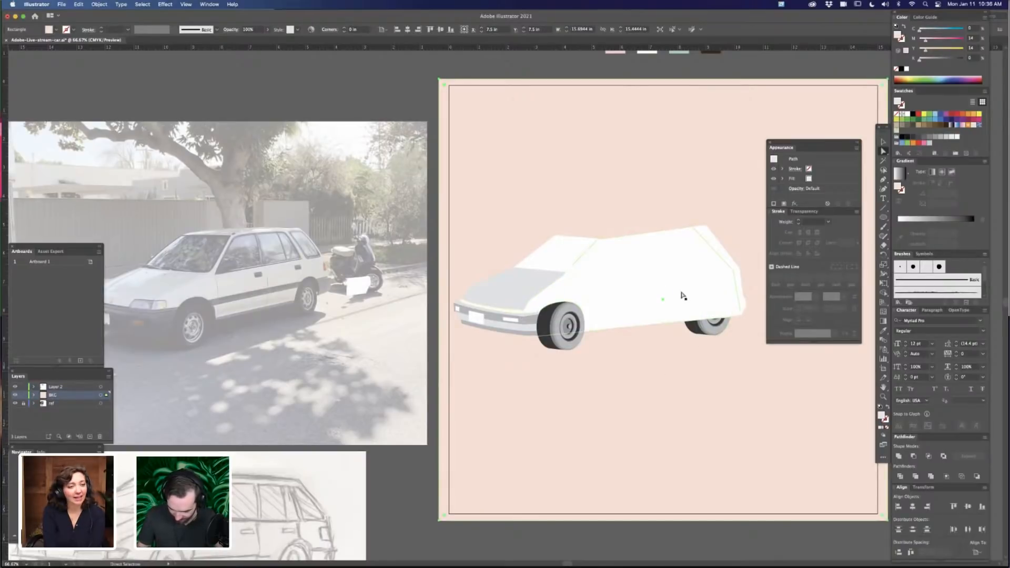
click(710, 283)
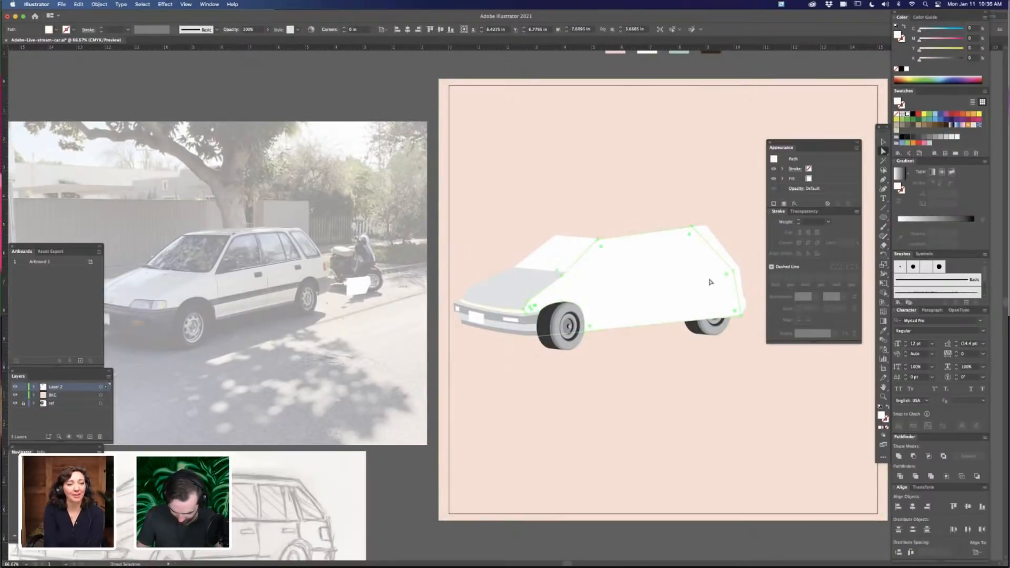
key(v)
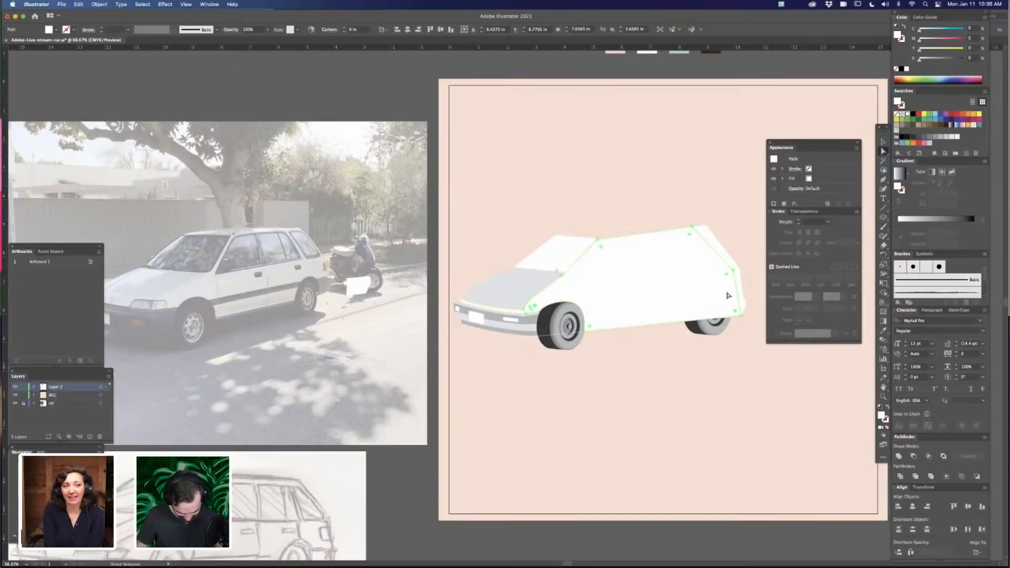
key(a)
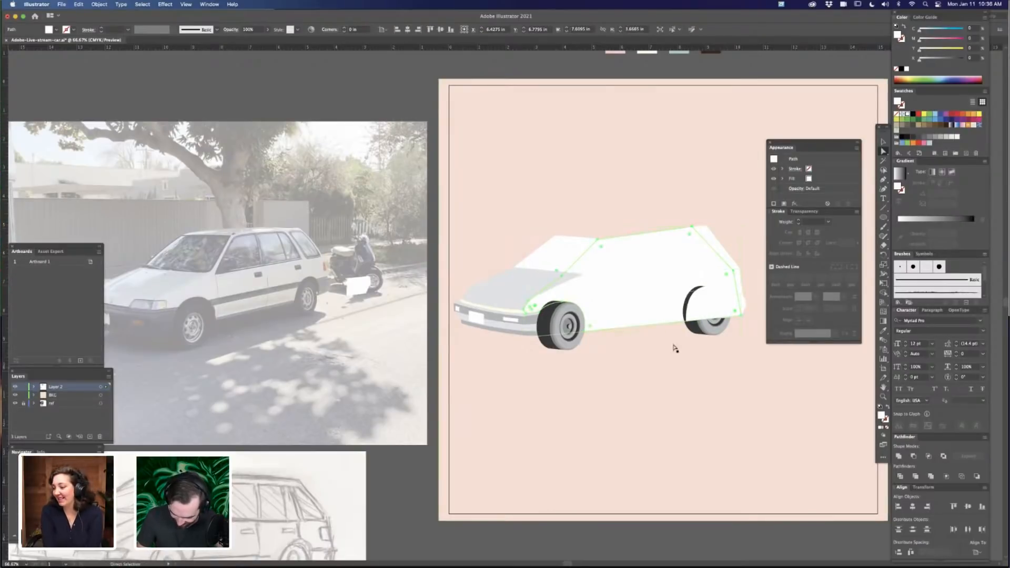
Select the side shape together with the rear arch shape and merge the body regions around the arch with the Shape Builder tool
scroll(678, 324, up, 5)
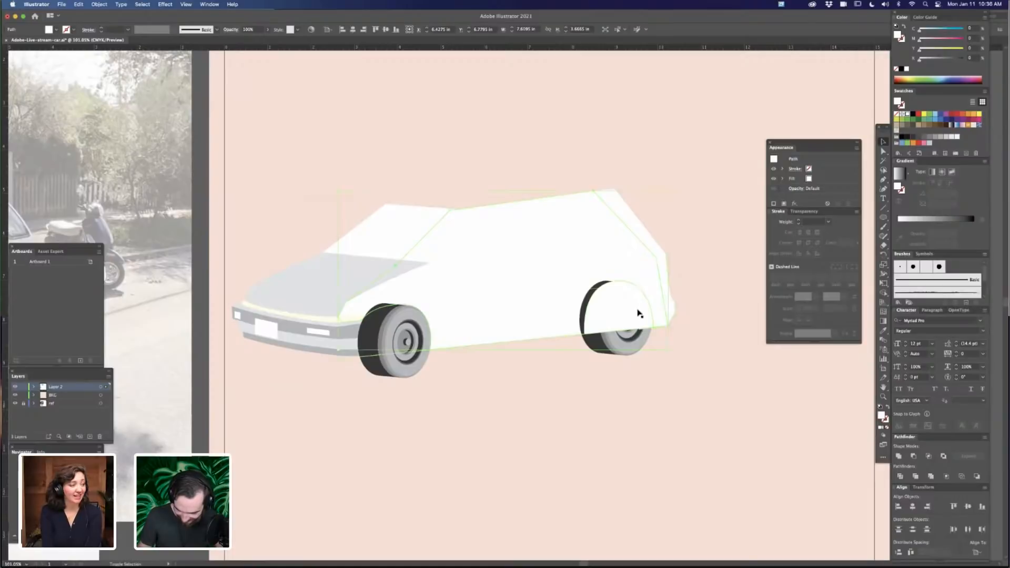
shift+click(639, 313)
key(shift+m)
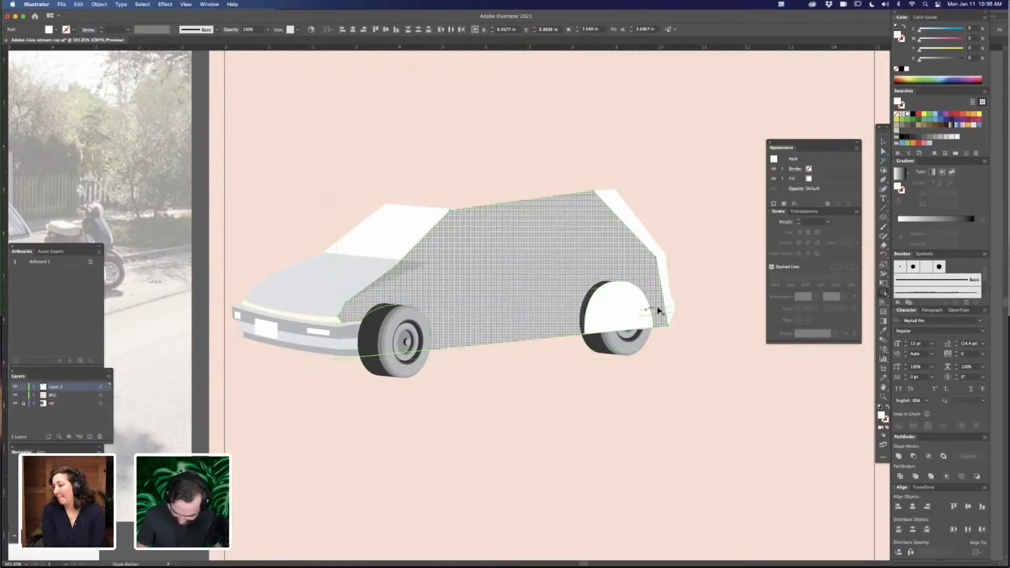
drag(536, 261, 645, 257)
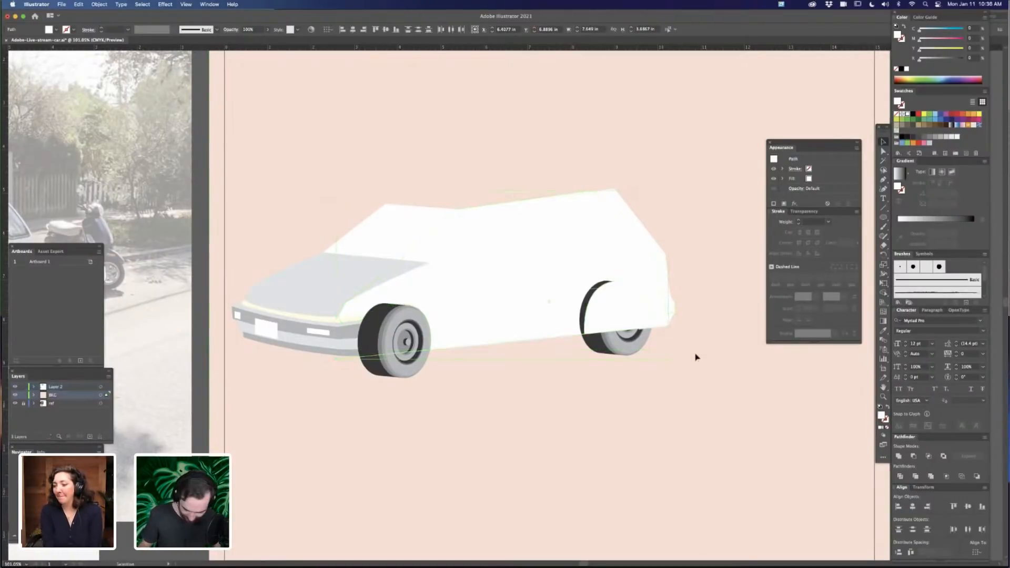
Cut the merged side shape and remove the leftover arch piece covering the rear wheel
click(614, 263)
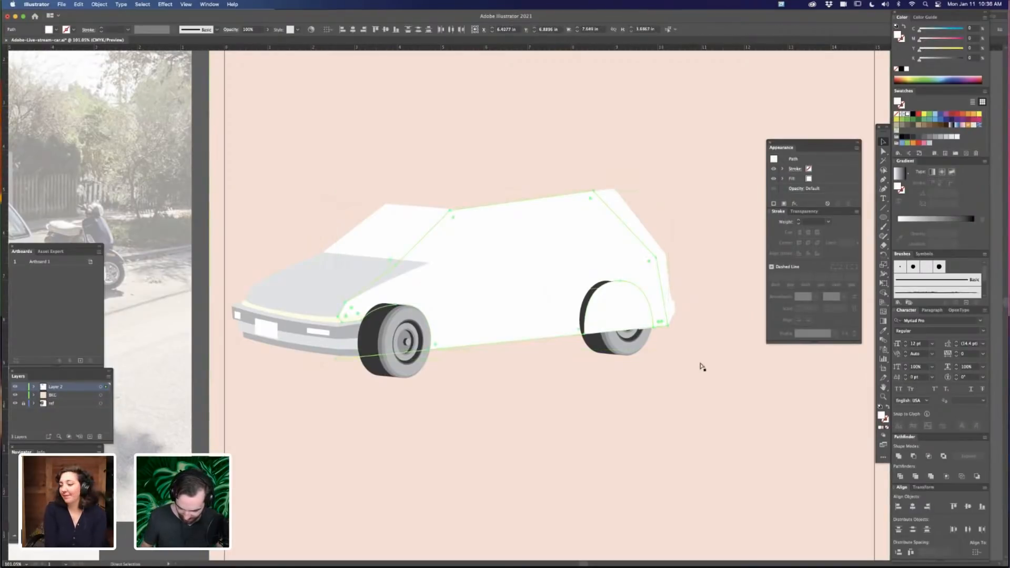
key(super+shift+])
key(Delete)
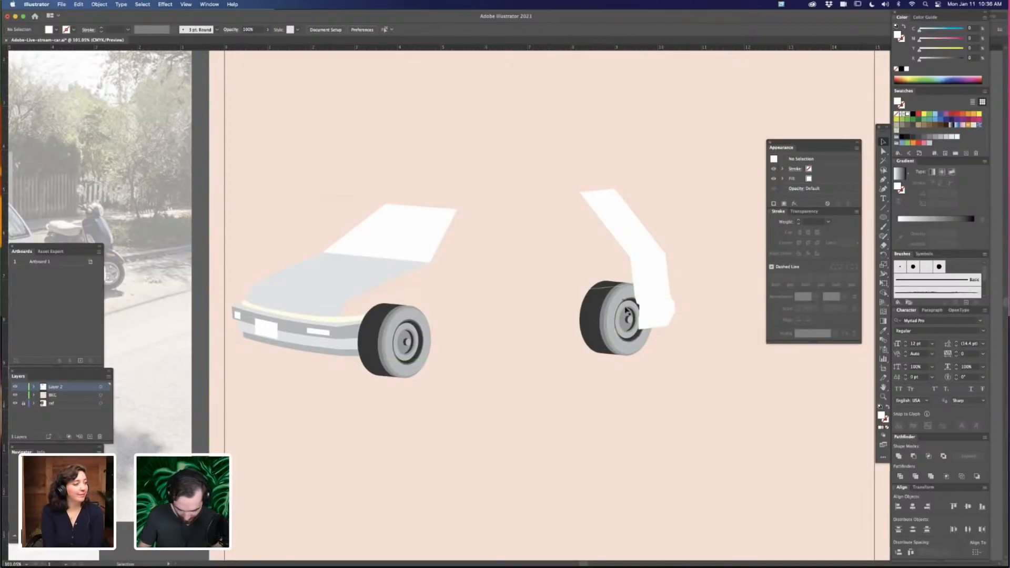
Bring the rear wheel in front of the rear body panel and paste the side shape back in place behind the wheels
click(628, 347)
key(v)
click(684, 358)
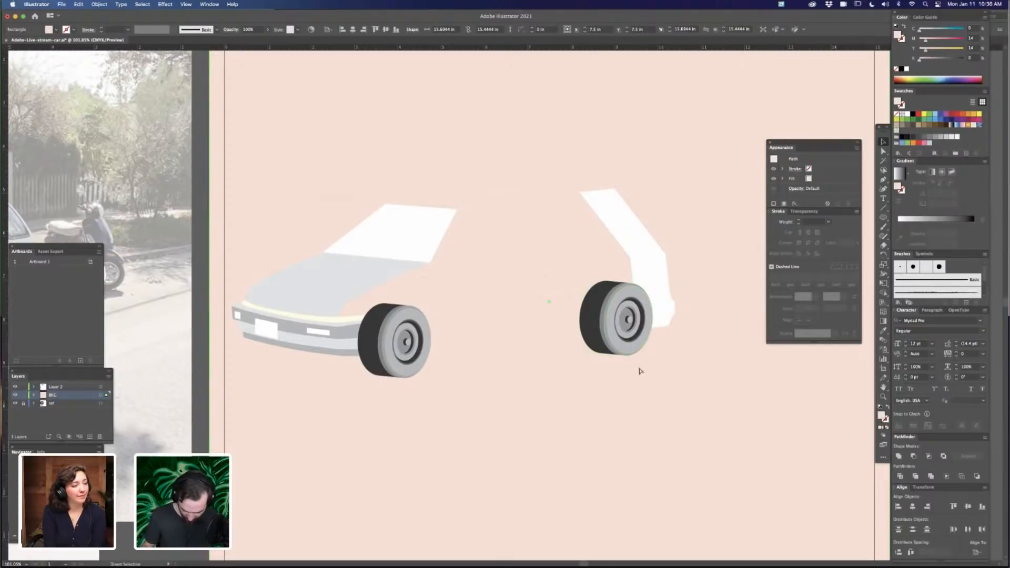
key(super+f)
click(689, 370)
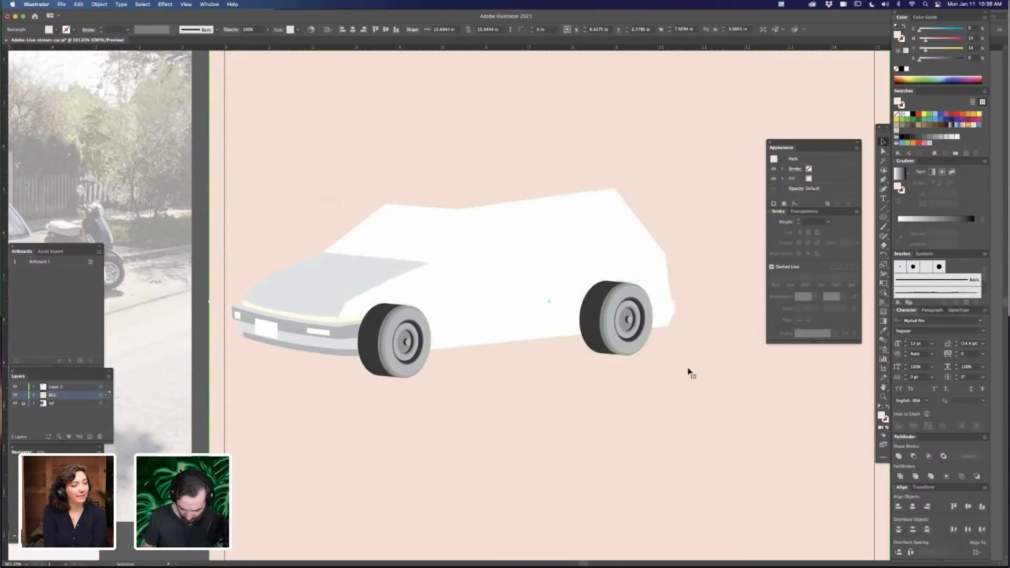
Send the front wheel group backward so it sits behind the front bumper
click(407, 344)
key(super+[)
click(510, 434)
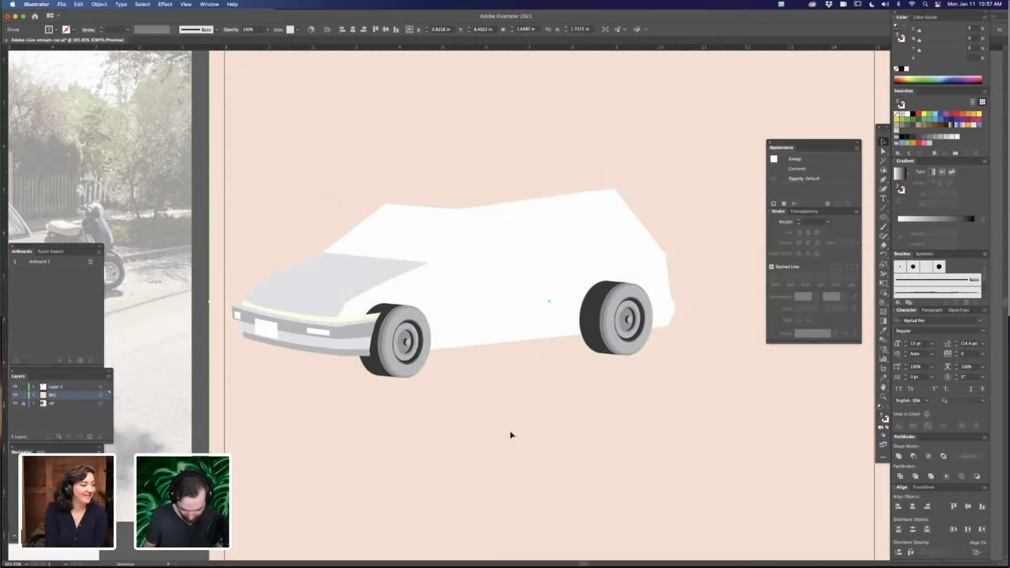
click(455, 314)
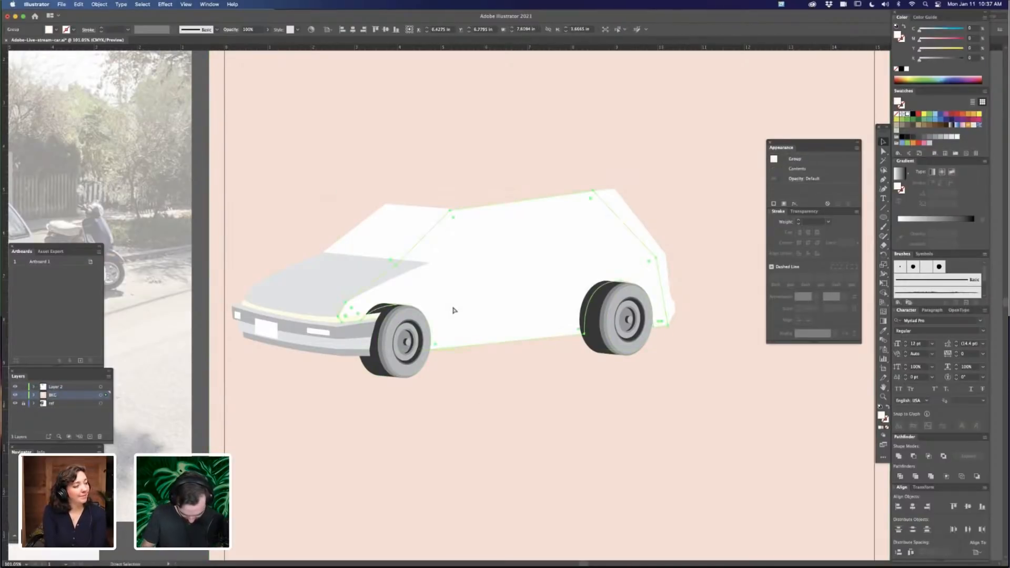
click(483, 385)
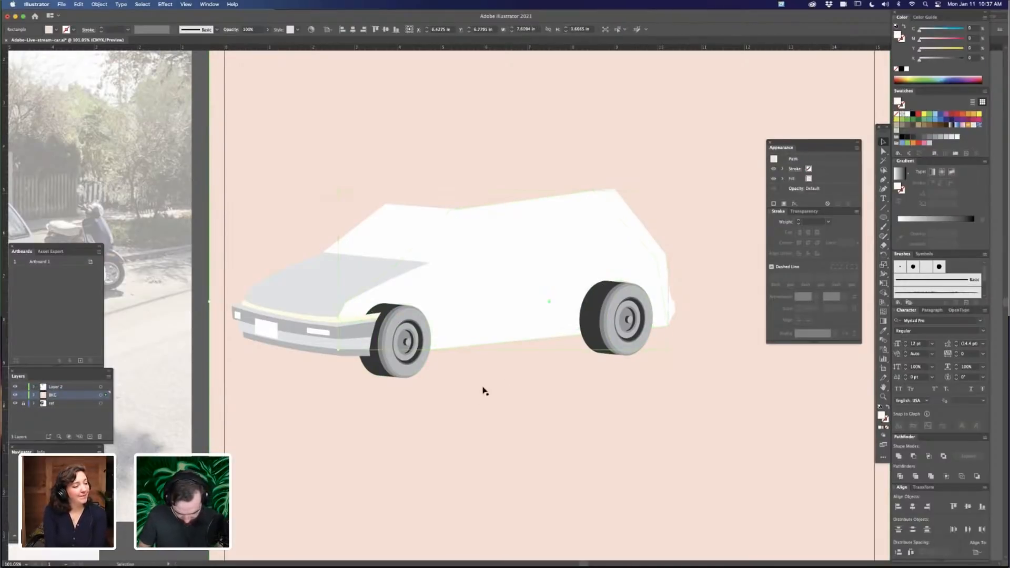
click(431, 290)
click(431, 315)
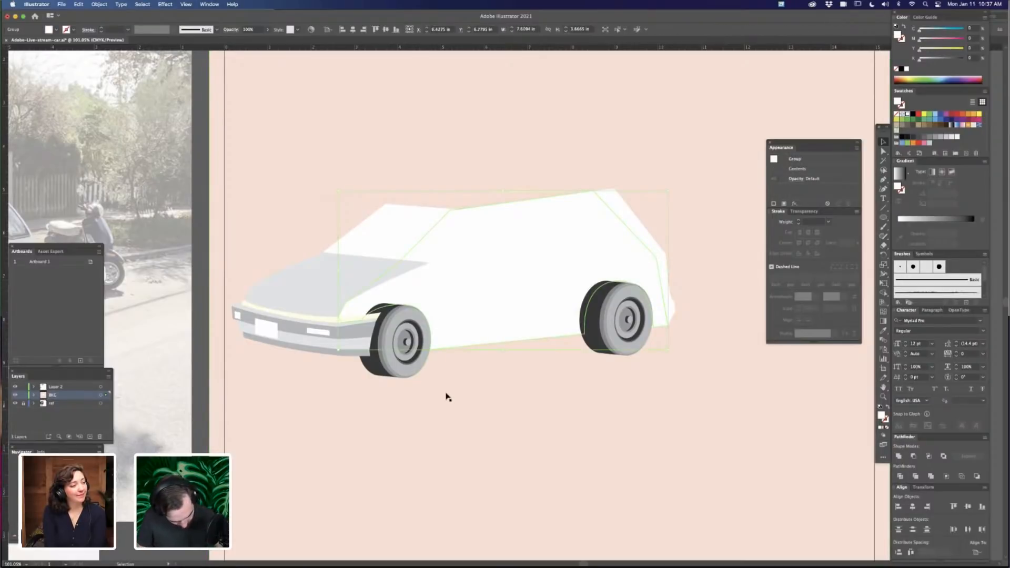
drag(445, 391, 539, 376)
drag(332, 116, 681, 367)
key(super+z)
Lock the background artwork and the BKG layer, selecting only the car's pieces
key(super+2)
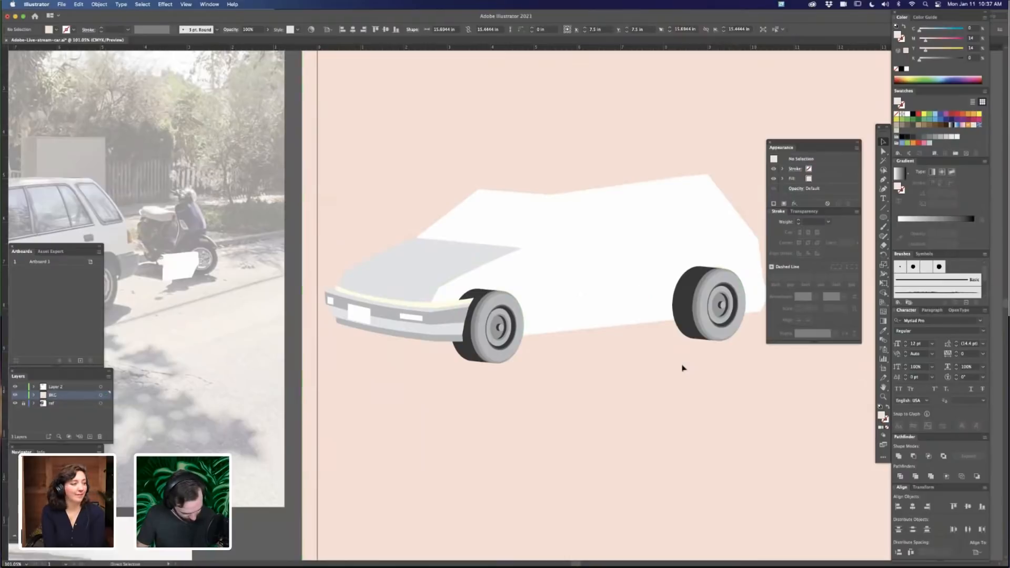
key(super+a)
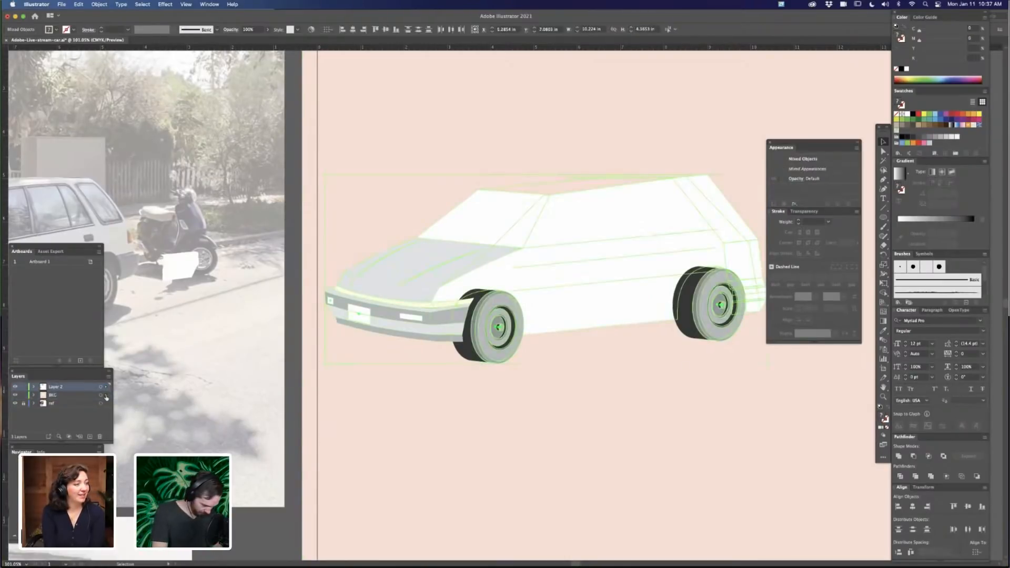
drag(107, 386, 108, 387)
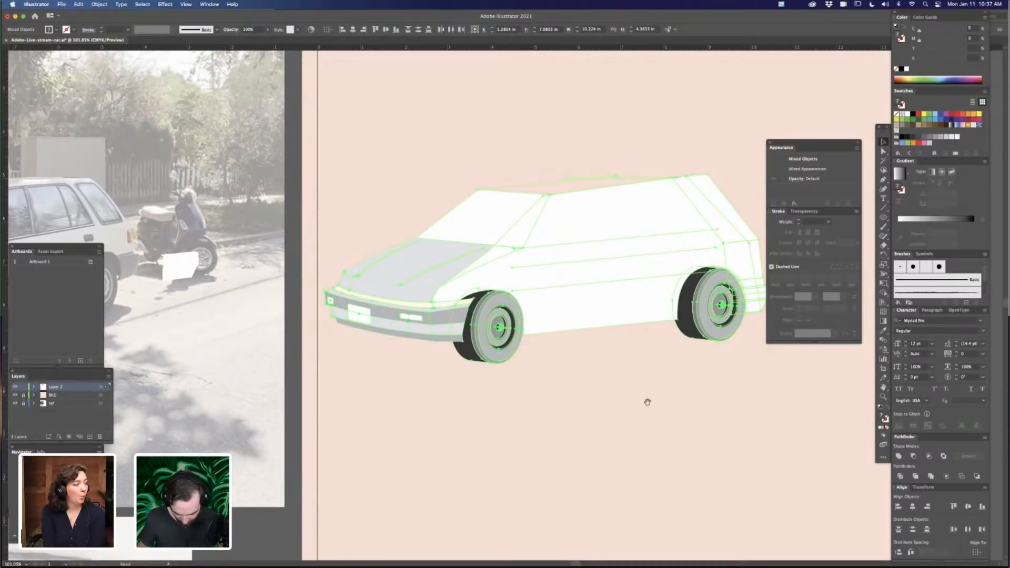
Reshape the white side shape's front wheel arch, moving its front corner to the tire's edge and its top anchor just above the tire
drag(647, 402, 554, 417)
click(586, 417)
click(418, 340)
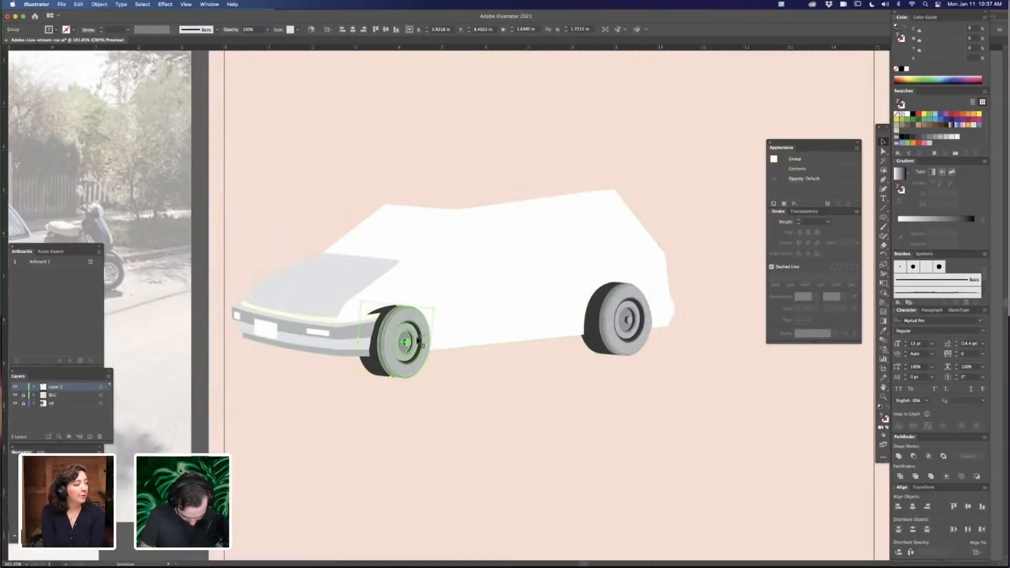
key(a)
key(super+shift+a)
click(478, 329)
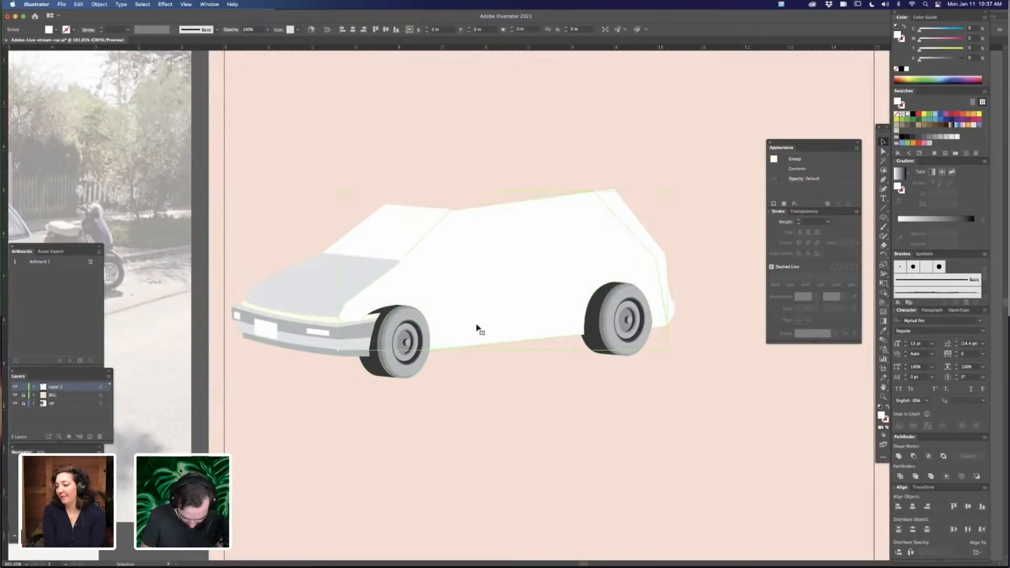
key(a)
key(z)
drag(370, 314, 536, 301)
key(a)
drag(343, 330, 378, 323)
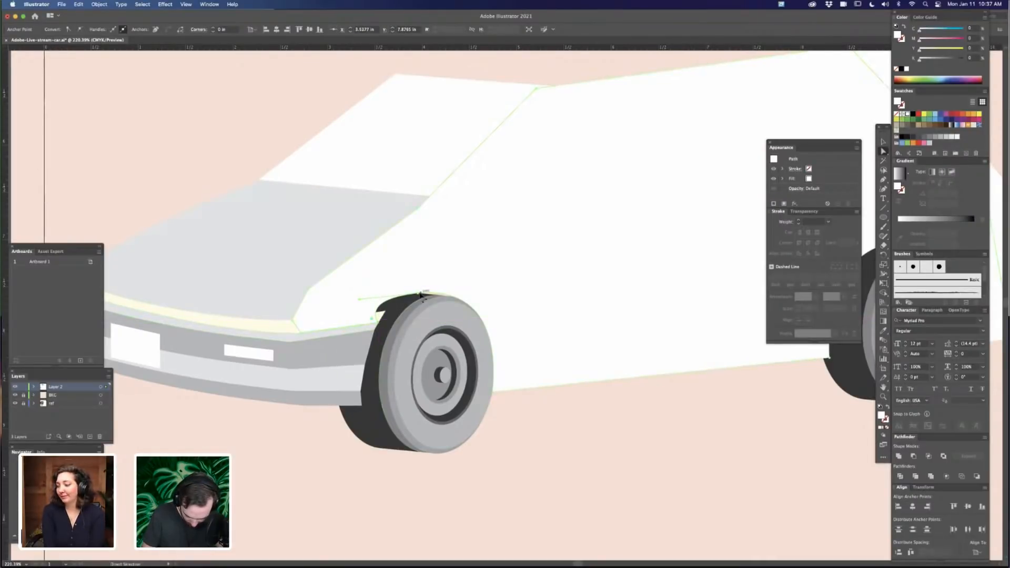
drag(417, 293, 449, 289)
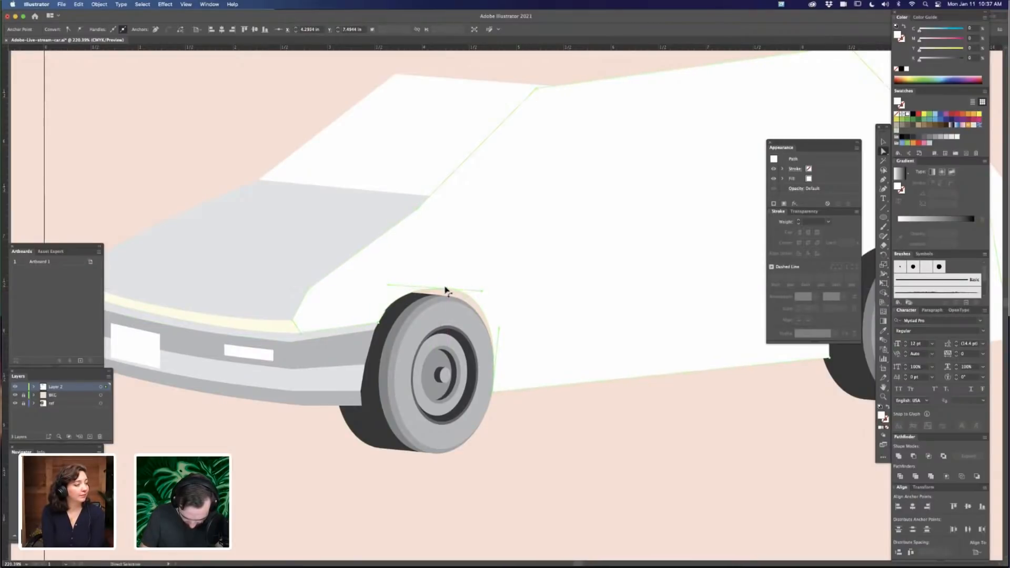
drag(388, 285, 447, 290)
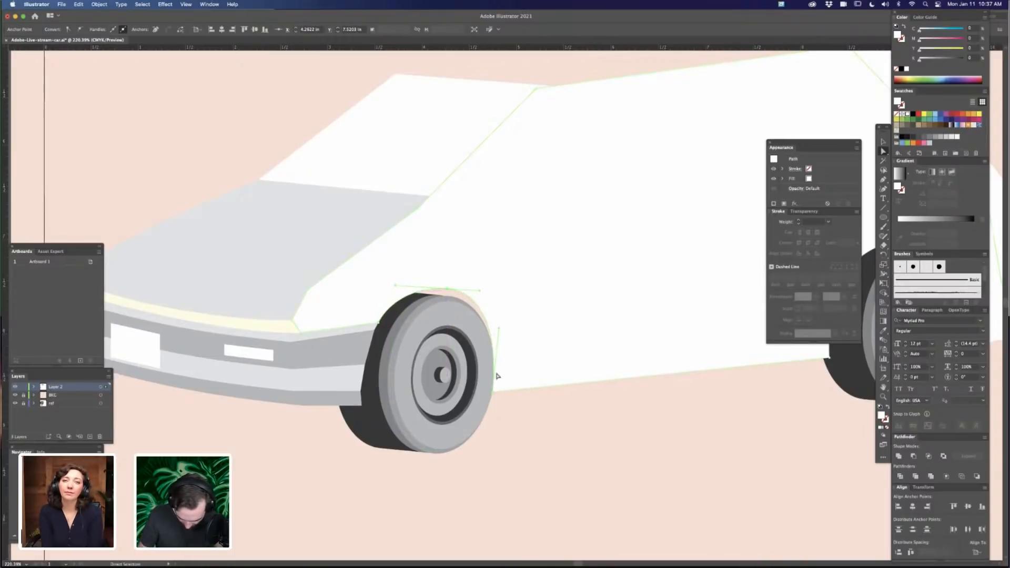
Replace the side shape's lower corner anchor behind the front wheel with one slightly farther back, and curve the arch around the tire
drag(497, 394, 500, 394)
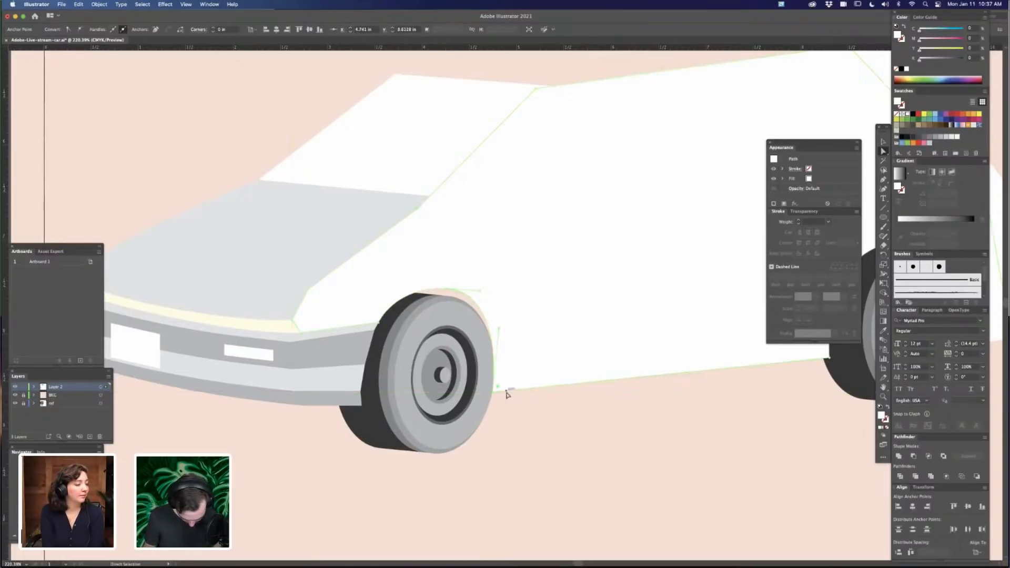
key(Delete)
key(plus)
key(super+shift+z)
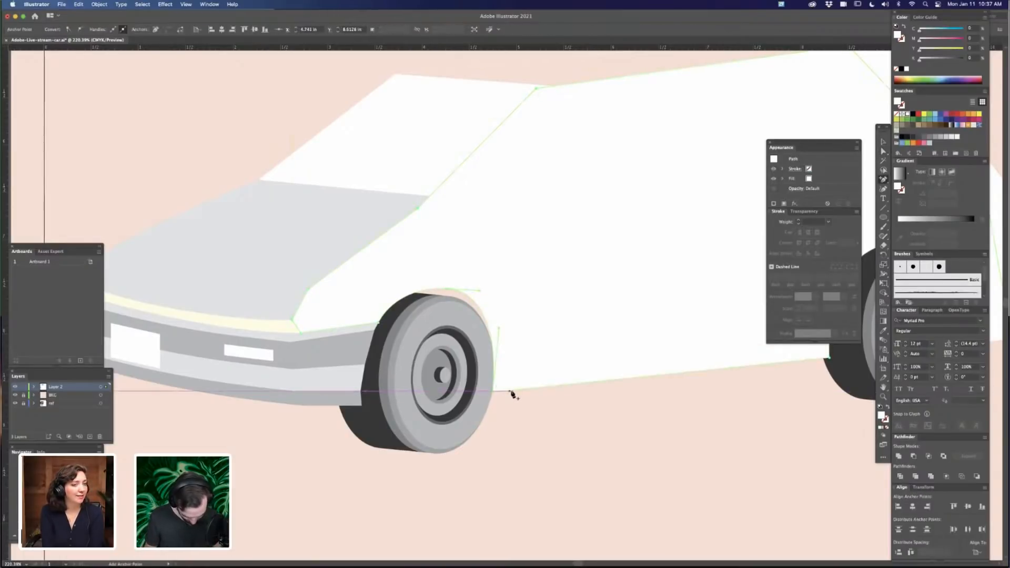
click(503, 391)
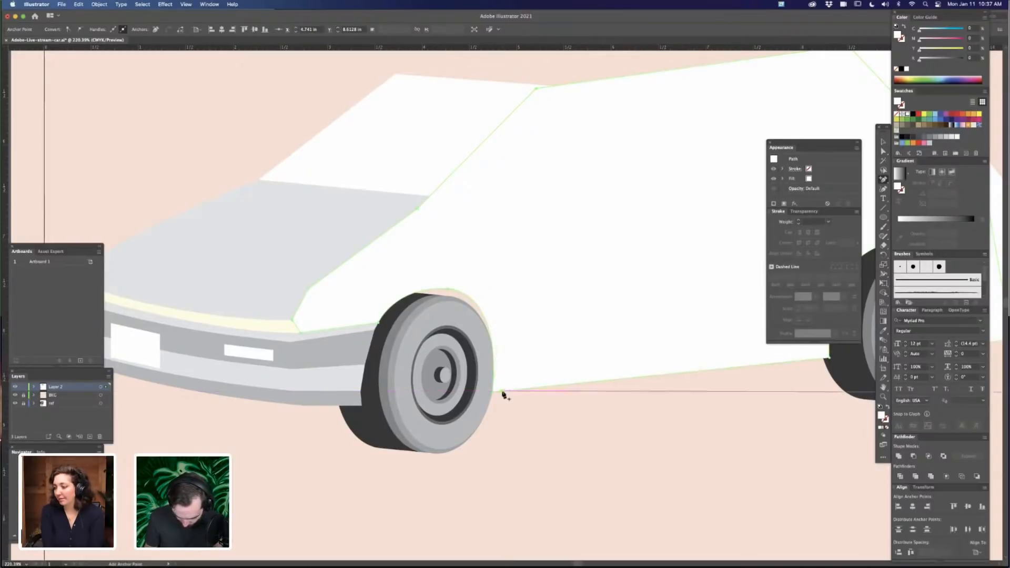
key(minus)
click(493, 392)
key(a)
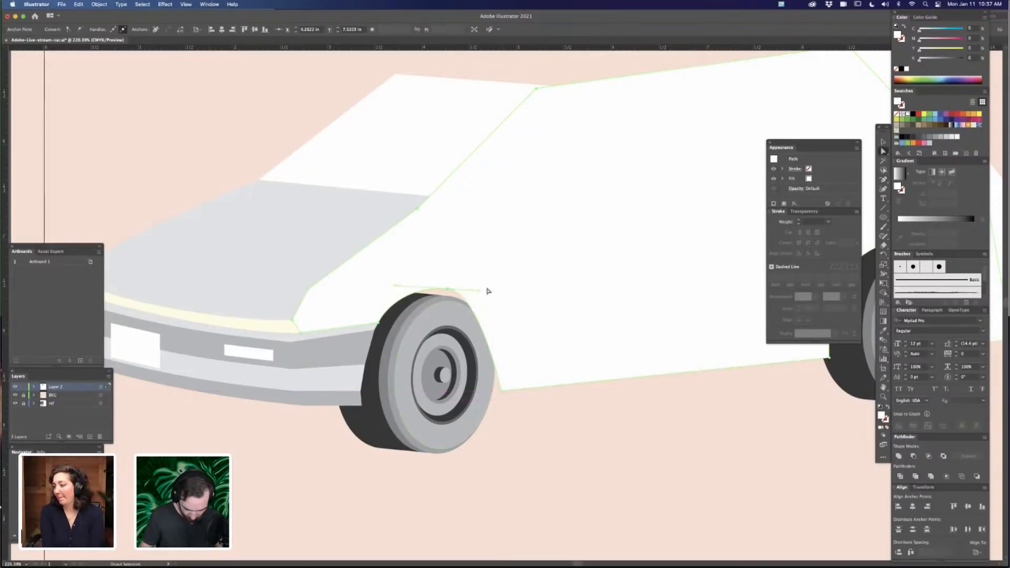
drag(480, 291, 517, 301)
Deselect the side shape and review the reshaped front wheel arch against the whole car
key(super+minus)
key(super+minus)
key(super+minus)
key(super+minus)
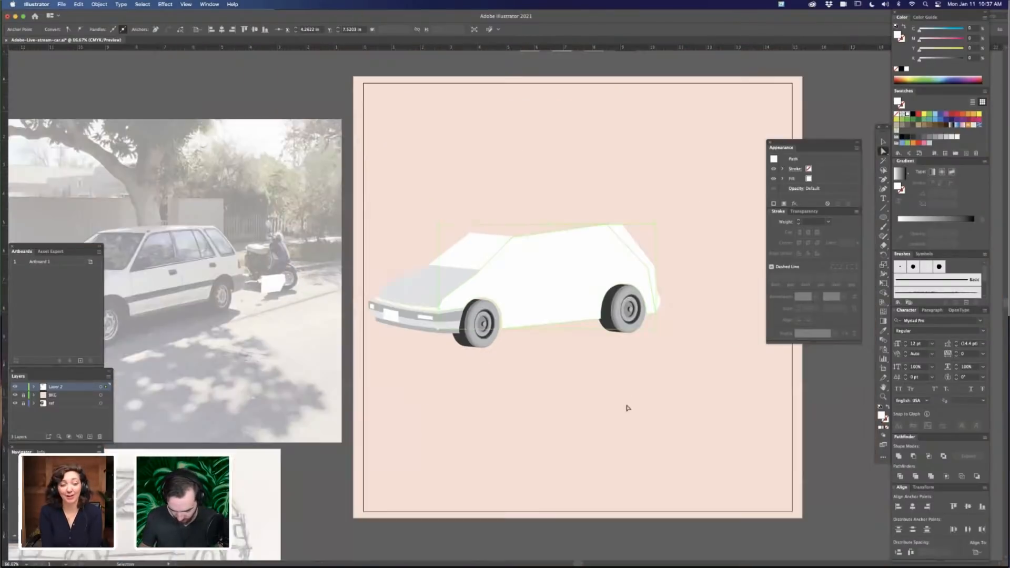
drag(625, 405, 542, 404)
click(610, 377)
key(super+plus)
key(super+plus)
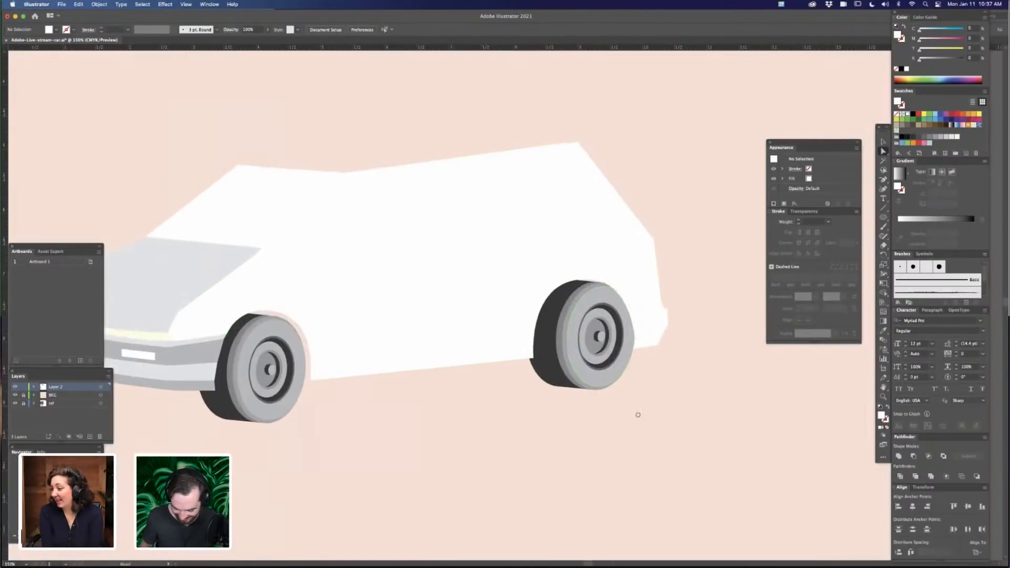
Move the front lower corner of the side shape's rear wheel arch back to the rear tire's edge
drag(638, 414, 591, 414)
drag(481, 362, 502, 356)
key(super+z)
click(467, 395)
click(462, 359)
key(super+c)
key(super+f)
key(v)
key(a)
click(482, 358)
Adjust the rear wheel arch's top anchor over the tire and tilt its curve handles to match the body's perspective
click(540, 280)
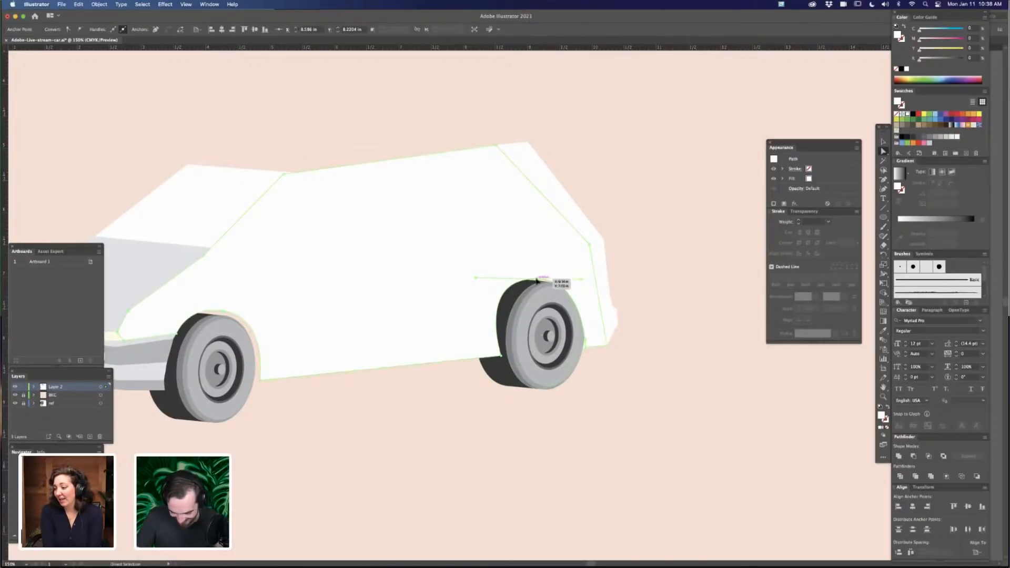
mouse_move(475, 278)
mouse_down()
mouse_move(496, 279)
mouse_move(491, 289)
mouse_up()
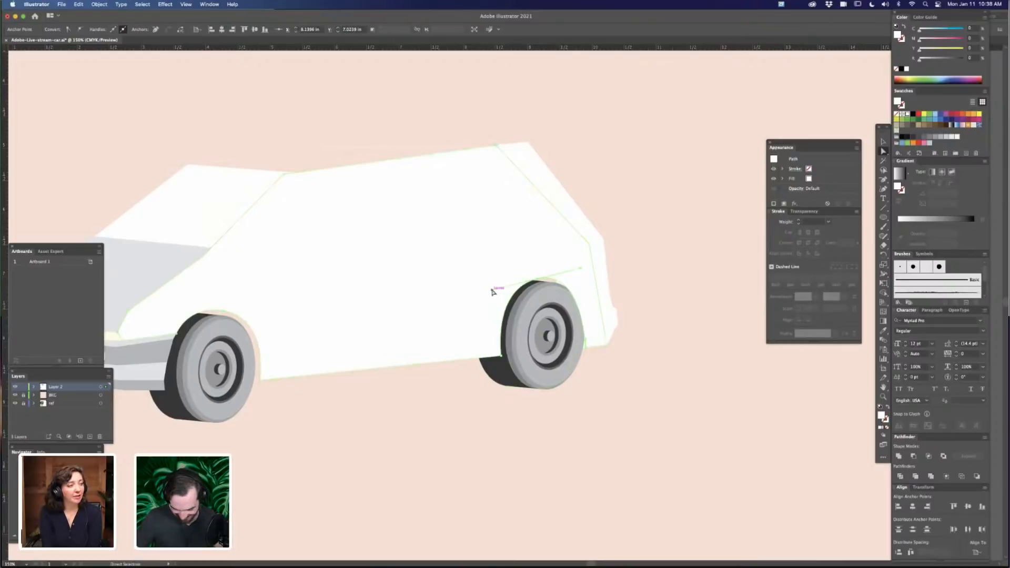
drag(583, 271, 538, 279)
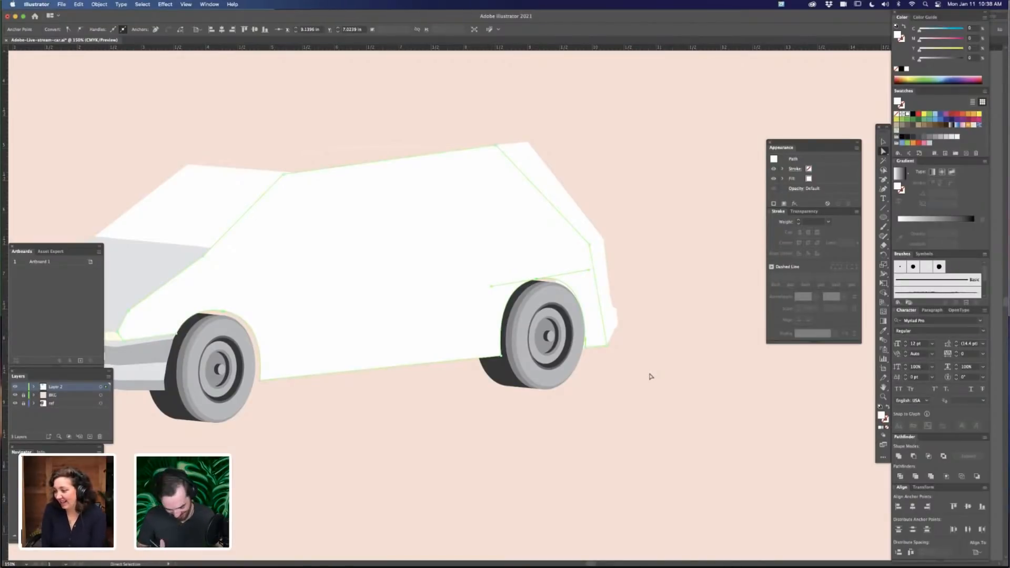
Fine-tune the rear wheel arch's two lower corners and its curve so it leaves a narrow gap around the tire
scroll(673, 389, up, 3)
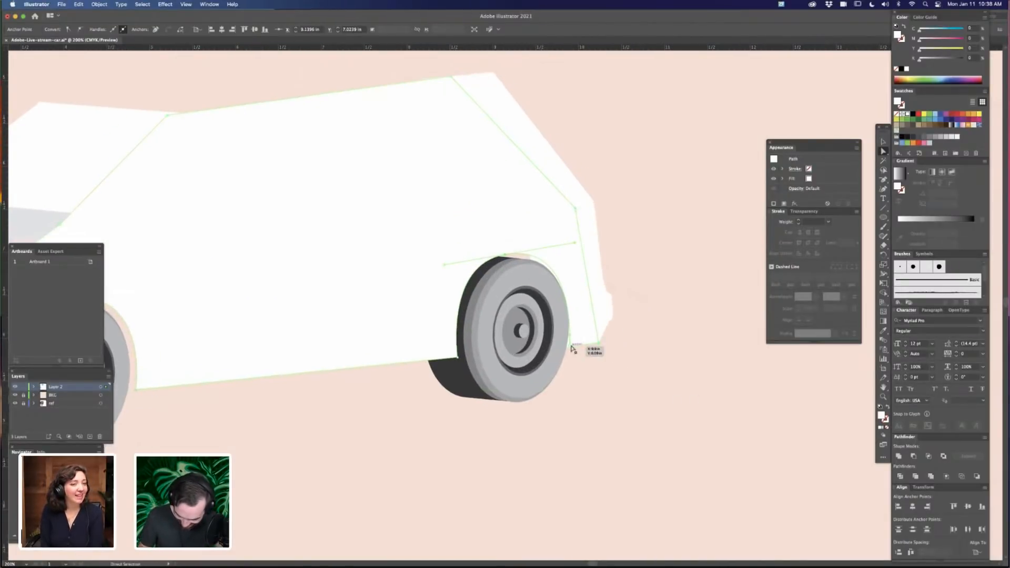
click(573, 348)
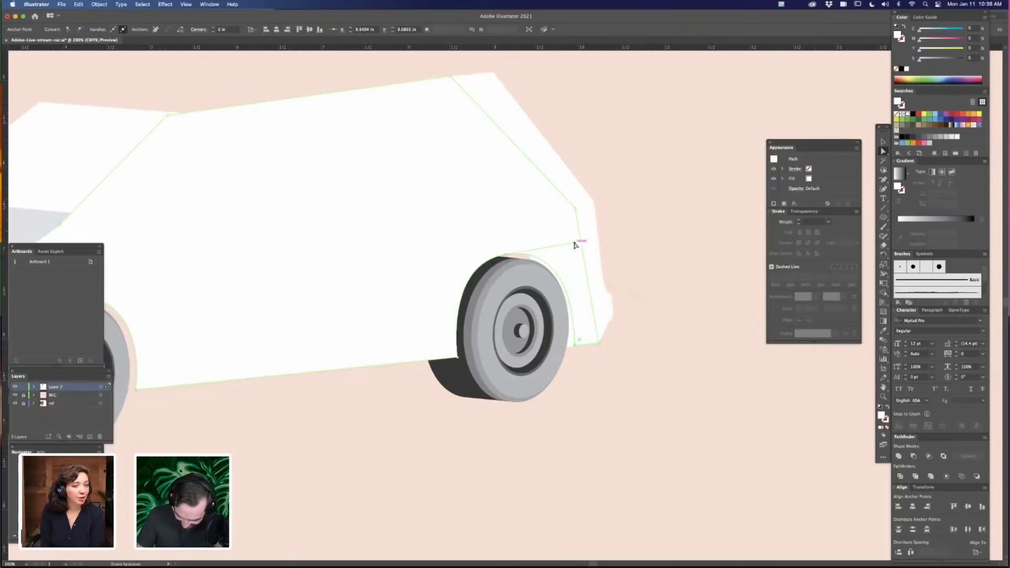
drag(575, 243, 578, 244)
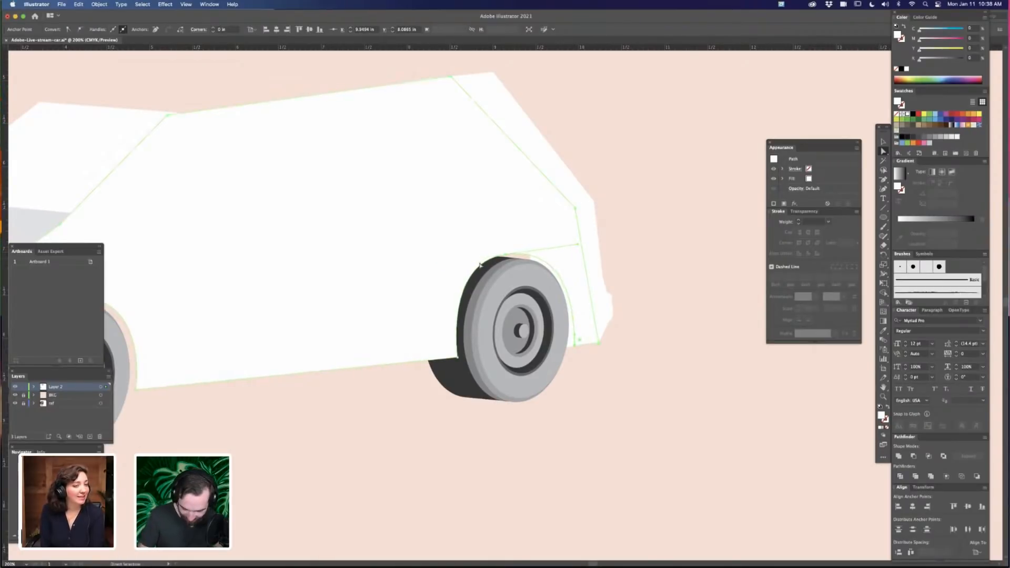
click(458, 339)
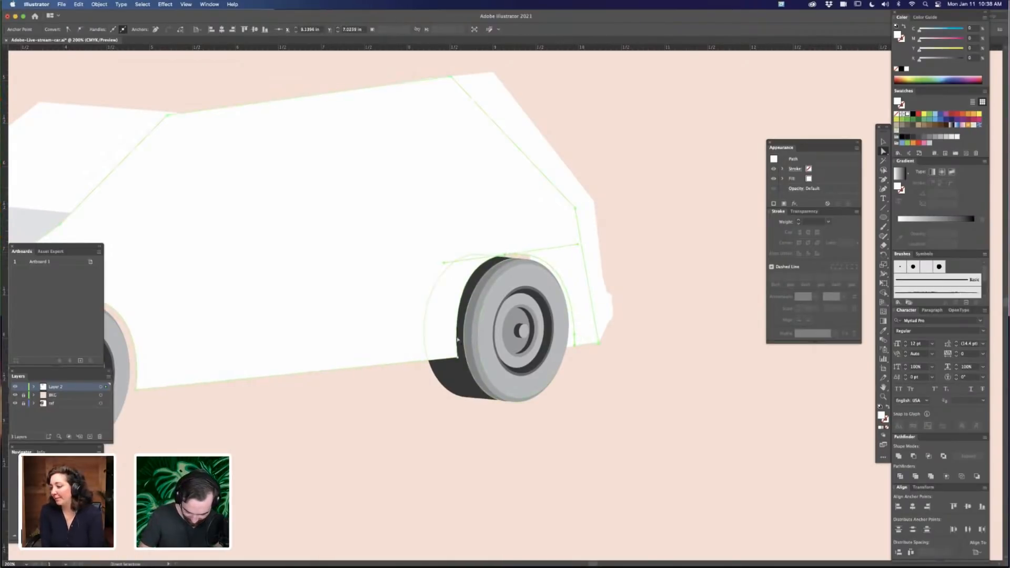
drag(457, 357, 455, 357)
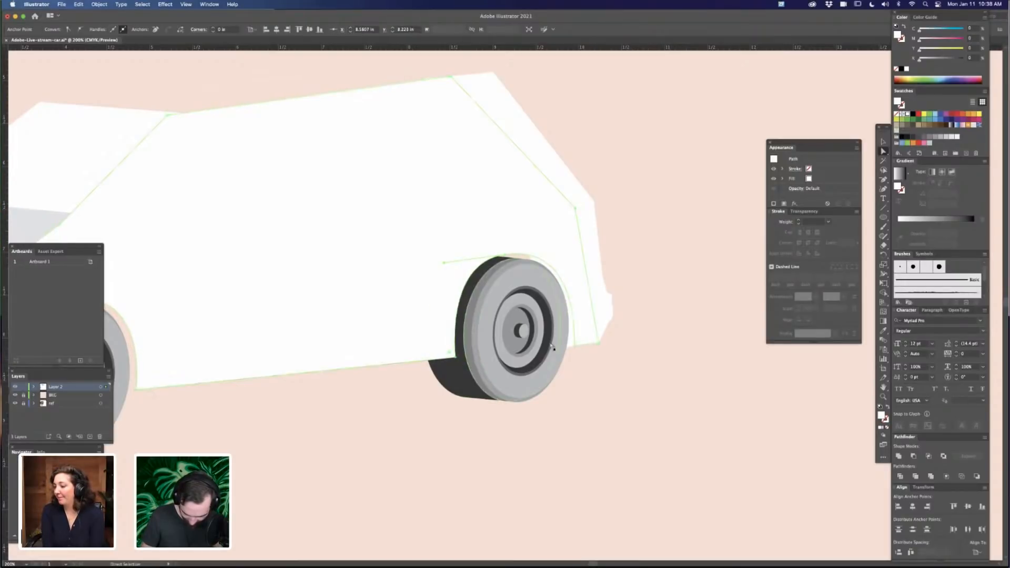
click(654, 342)
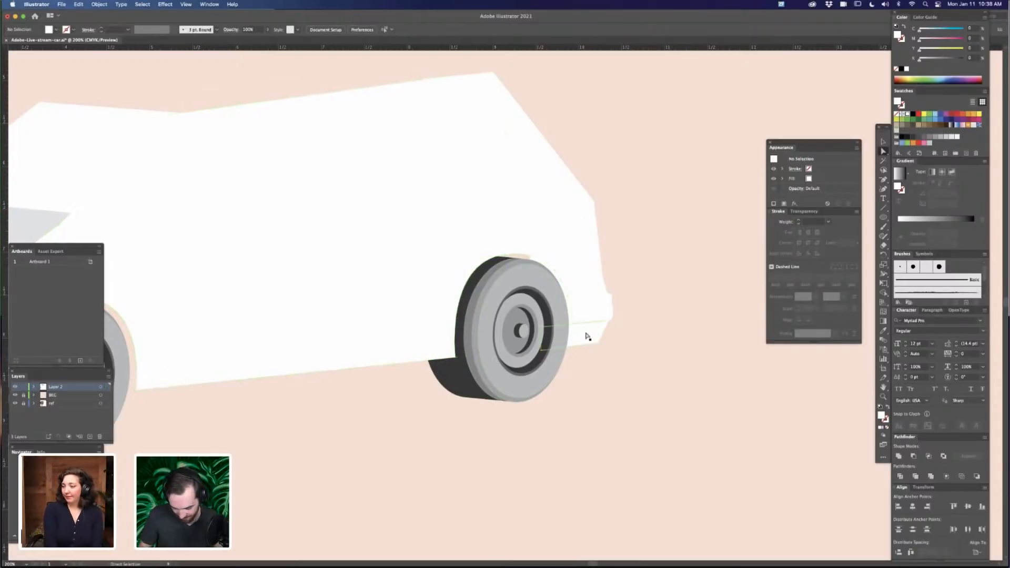
key(v)
click(610, 317)
drag(675, 158, 584, 376)
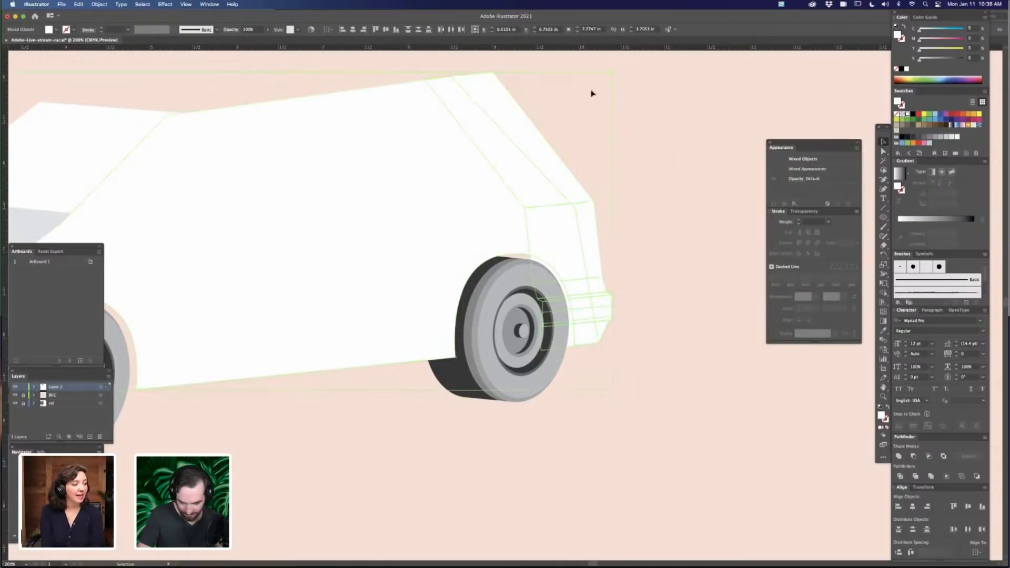
key(super+minus)
key(super+minus)
click(446, 247)
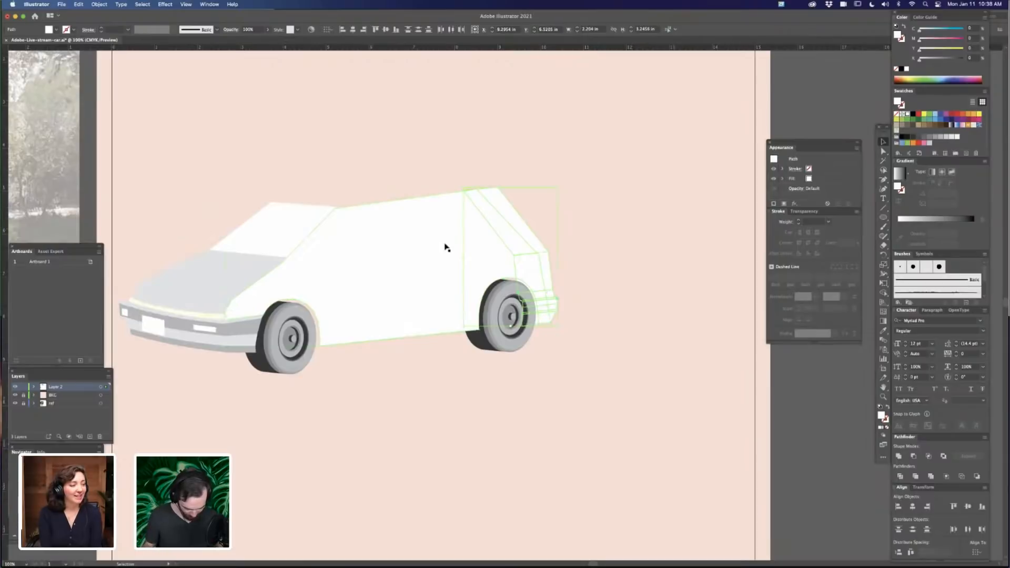
drag(608, 269, 618, 284)
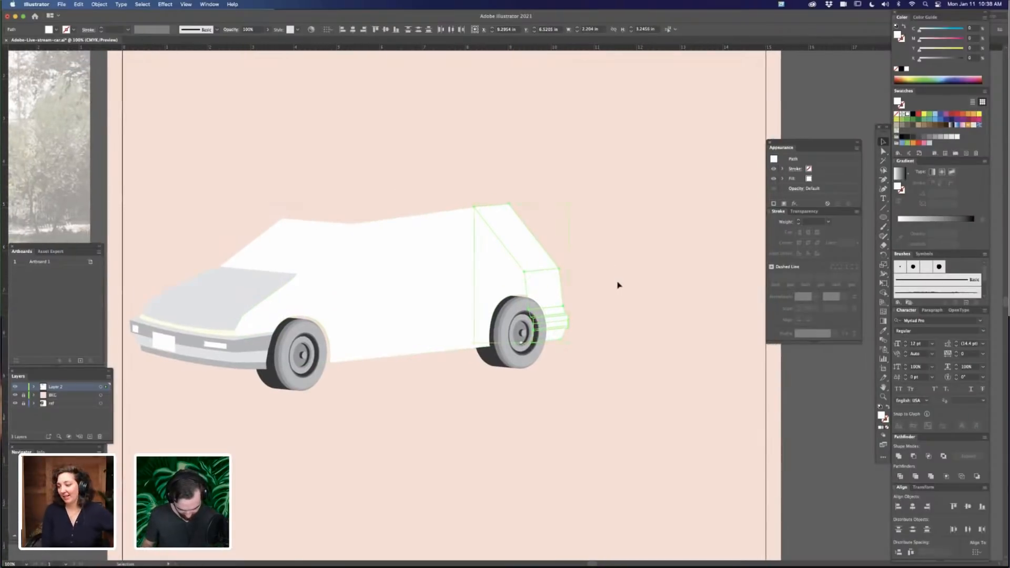
click(618, 283)
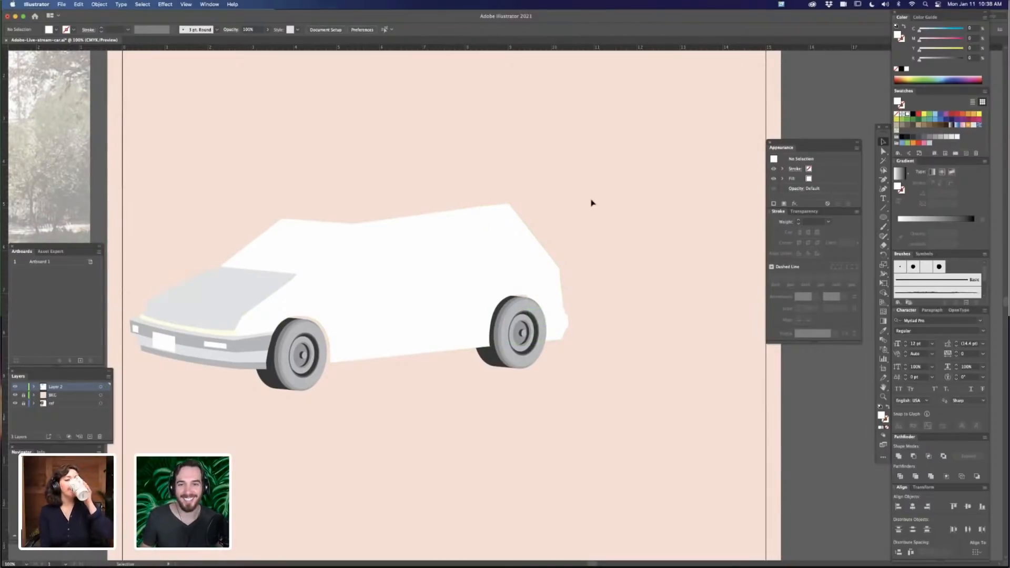
drag(607, 200, 556, 356)
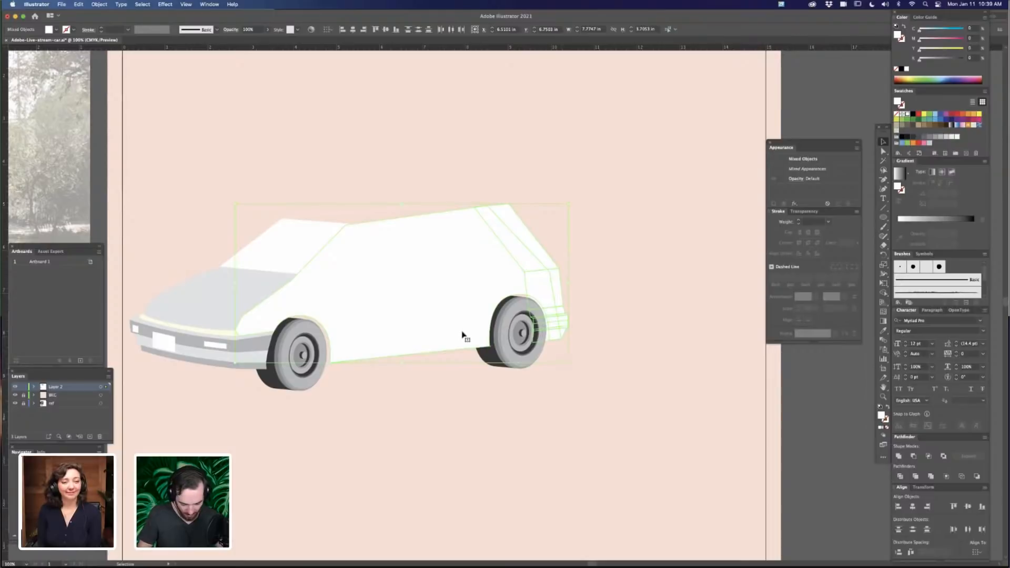
shift+click(453, 336)
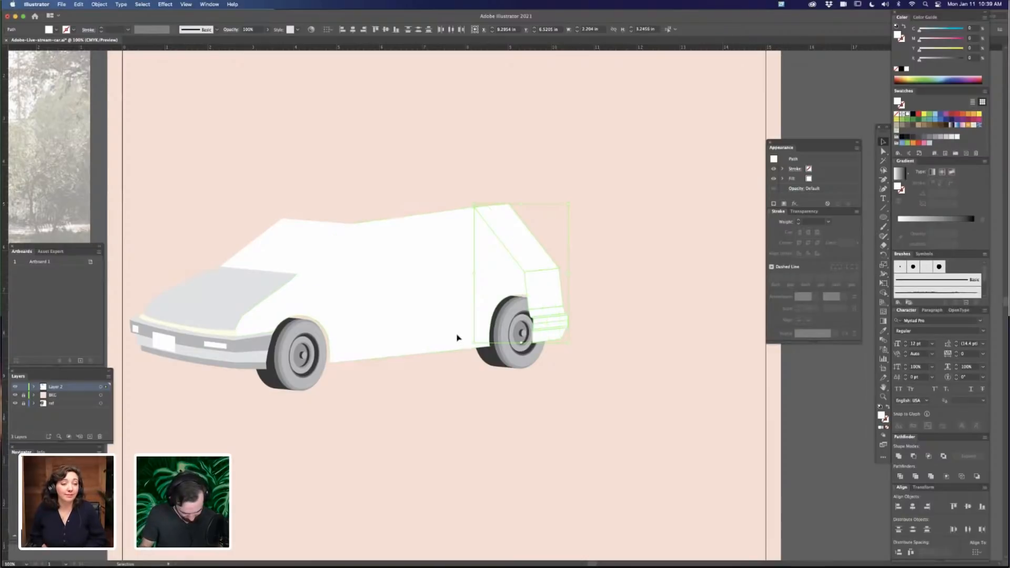
key(a)
key(super+plus)
key(super+minus)
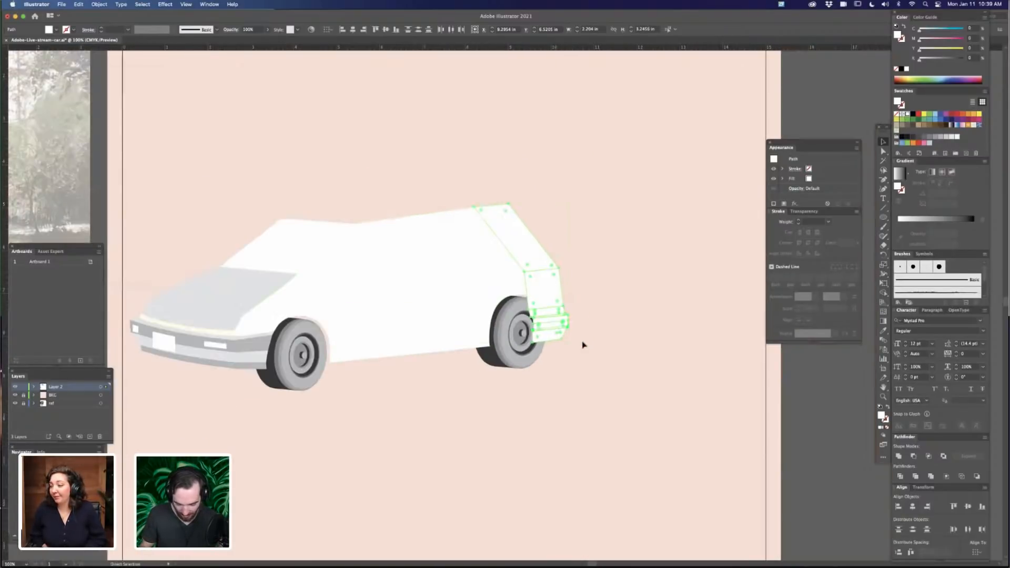
key(v)
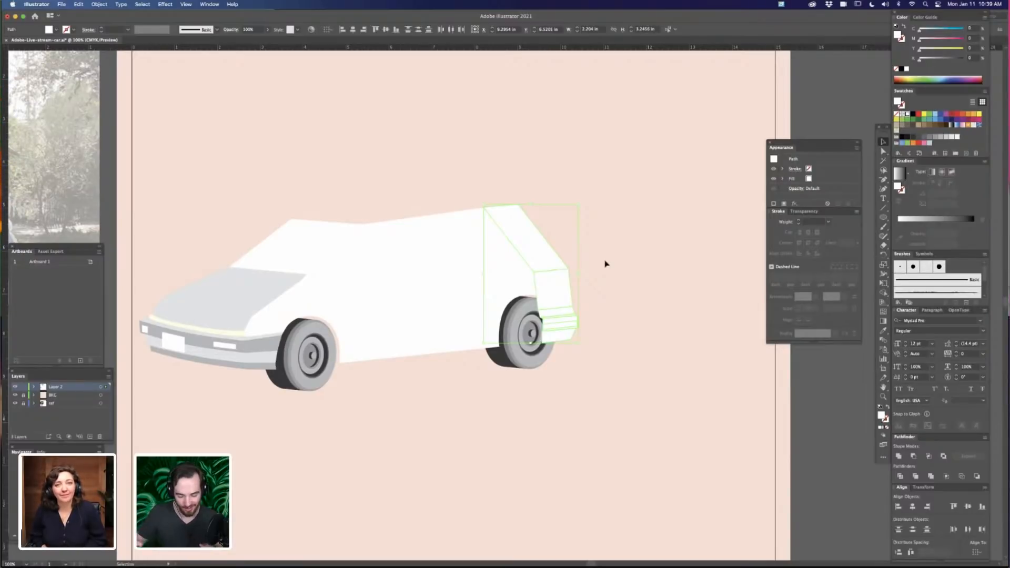
key(super+equal)
drag(653, 356, 645, 335)
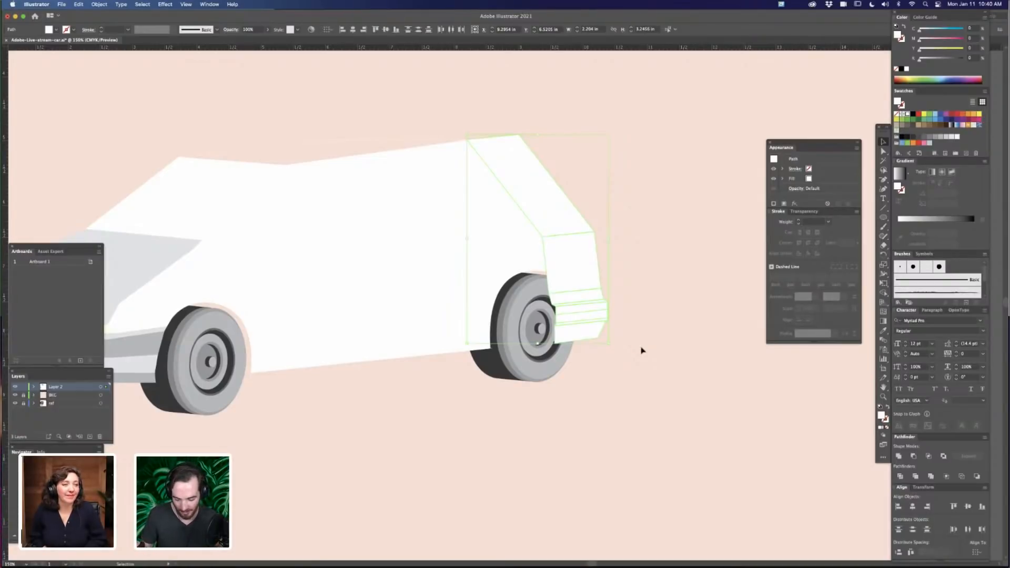
click(611, 396)
scroll(590, 396, left, 1)
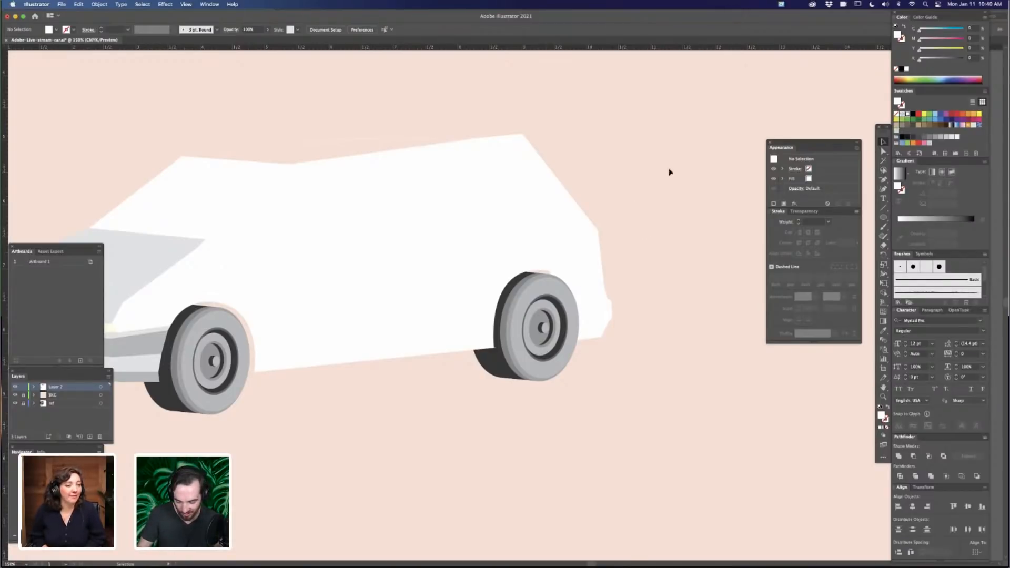
Select the rear body panels and bumper pieces without the side shape and shift them slightly toward the car's rear
drag(666, 172, 596, 375)
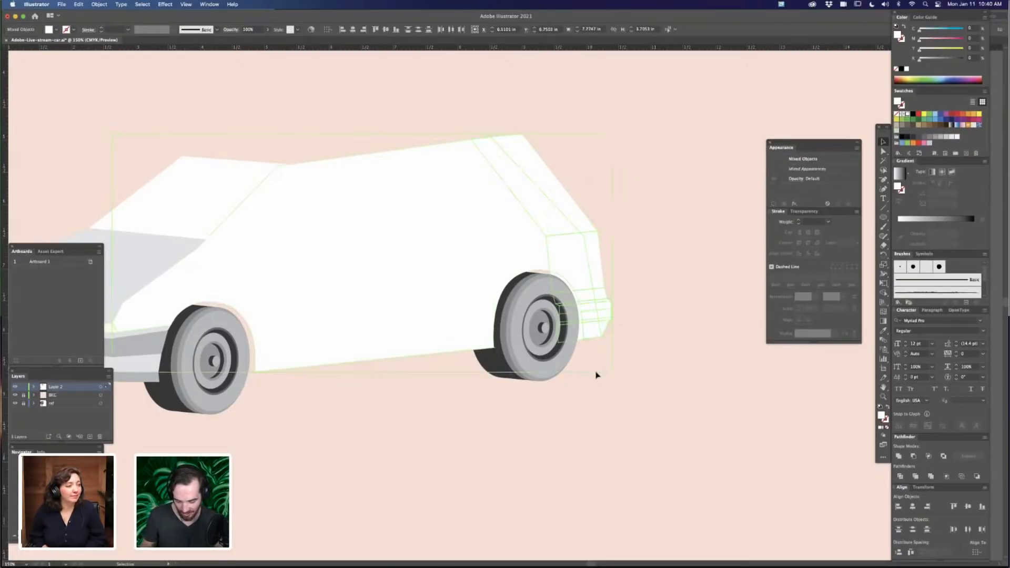
click(497, 245)
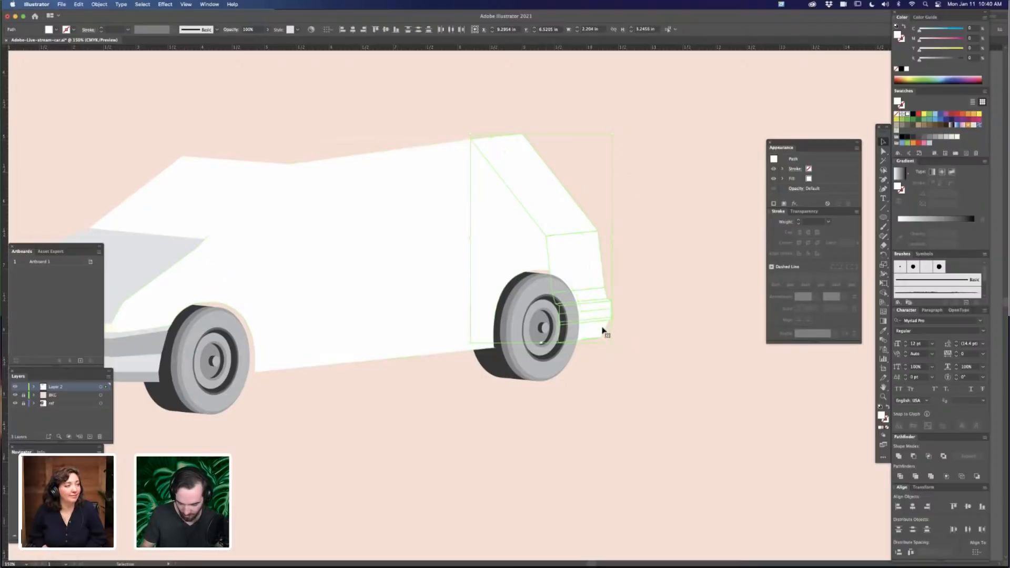
drag(601, 338, 604, 339)
key(super+minus)
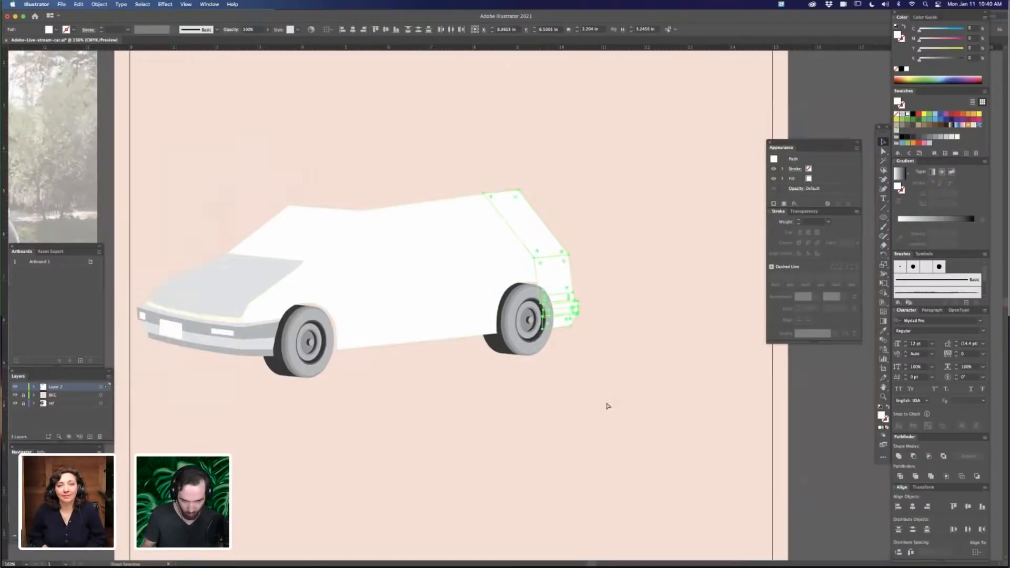
click(608, 375)
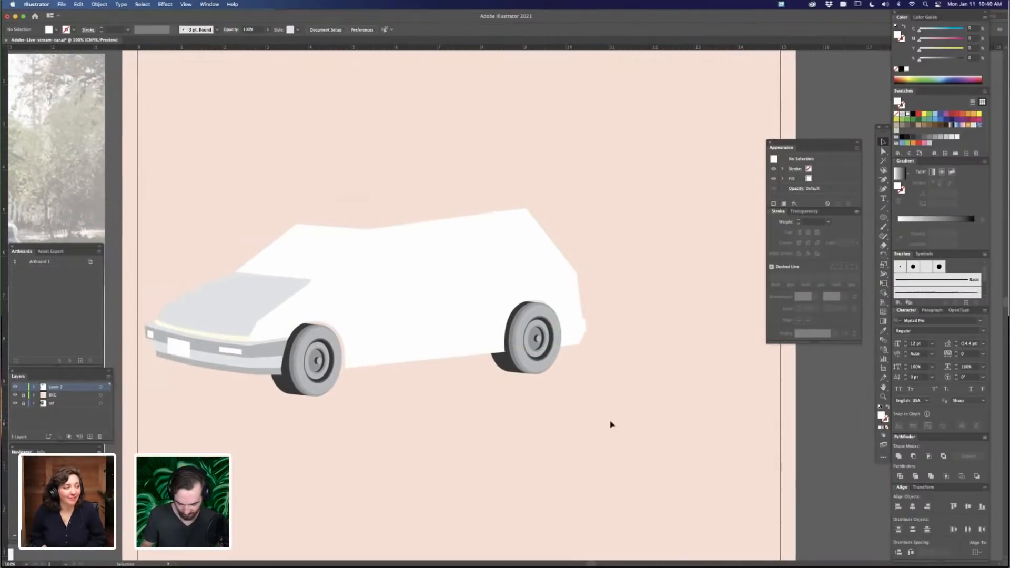
Fill the white side body shape with the gray sampled from the front bumper
key(a)
click(455, 332)
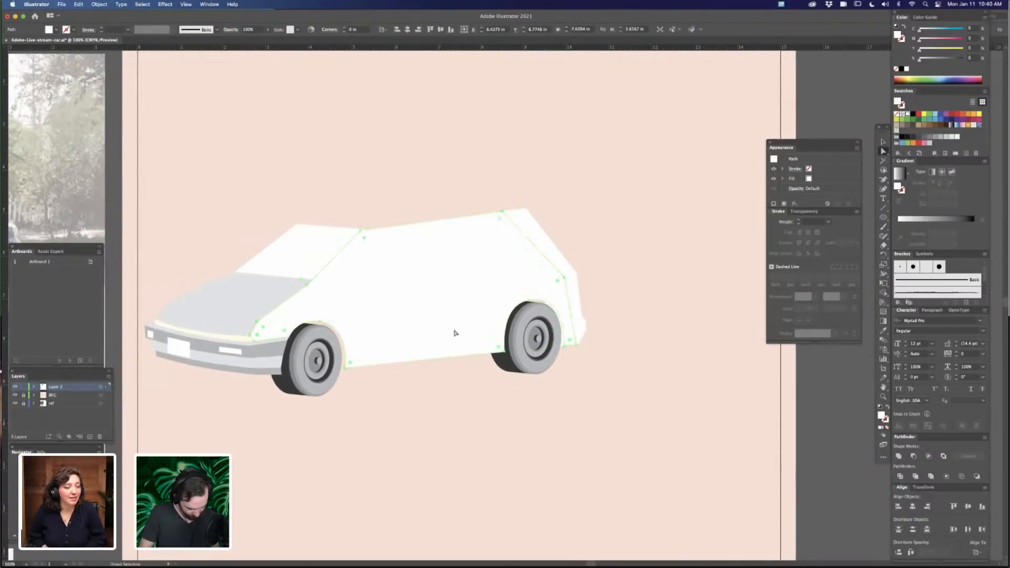
key(i)
click(281, 349)
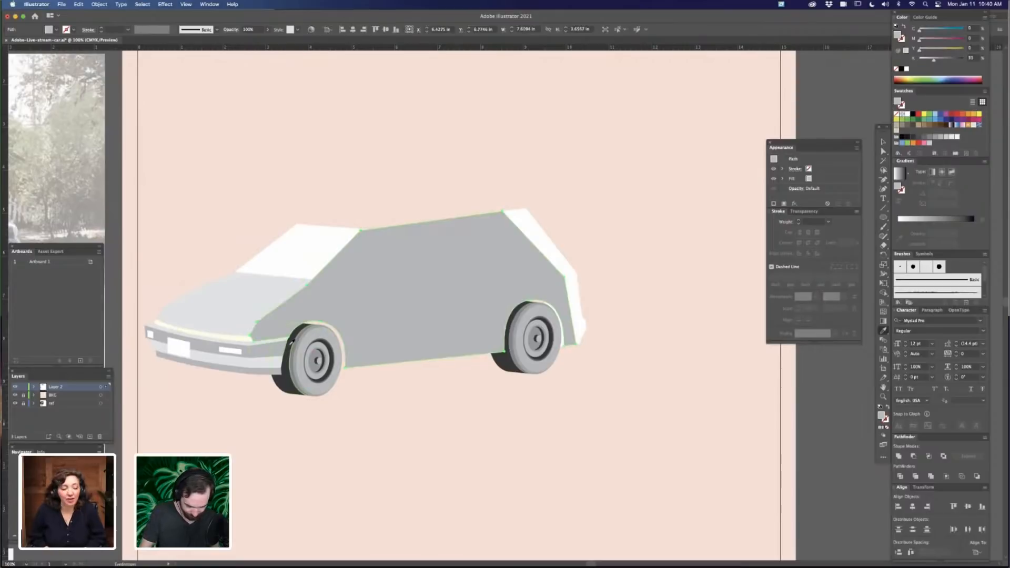
key(a)
click(633, 332)
Move the side shape's two upper rear corners out to the outer edge of the rear window and panels
scroll(634, 332, left, 3)
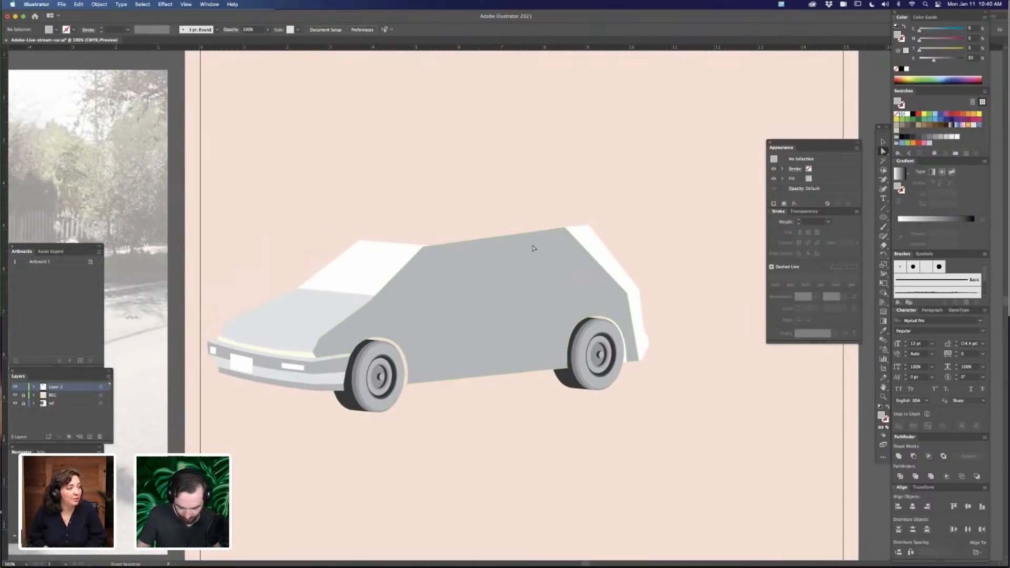
click(521, 232)
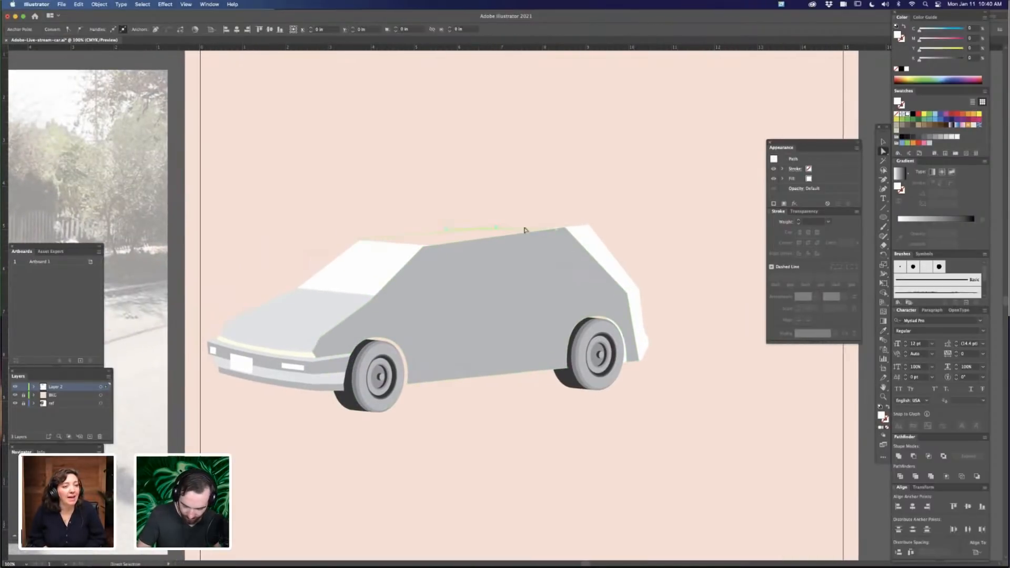
click(649, 223)
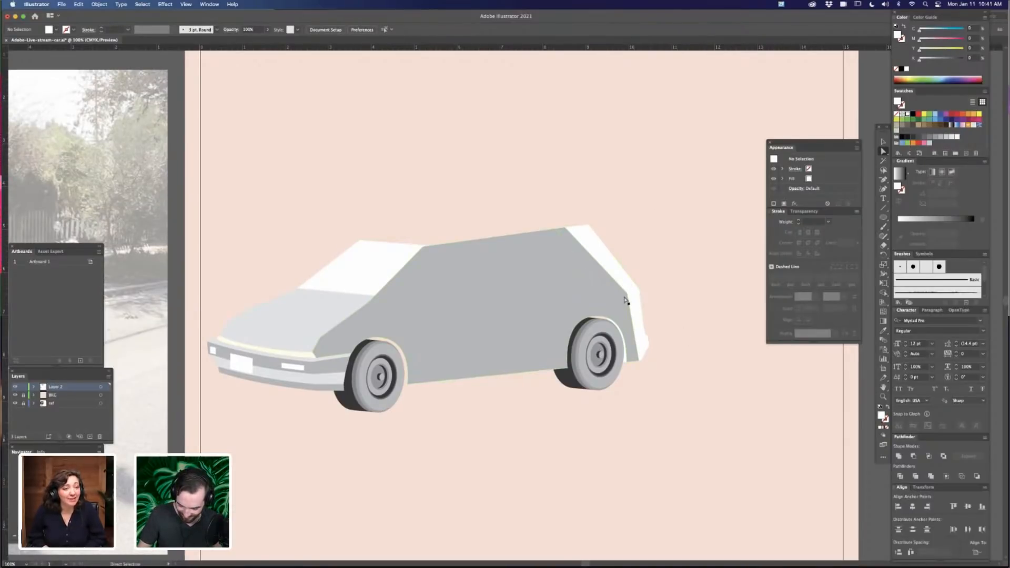
drag(628, 298, 639, 289)
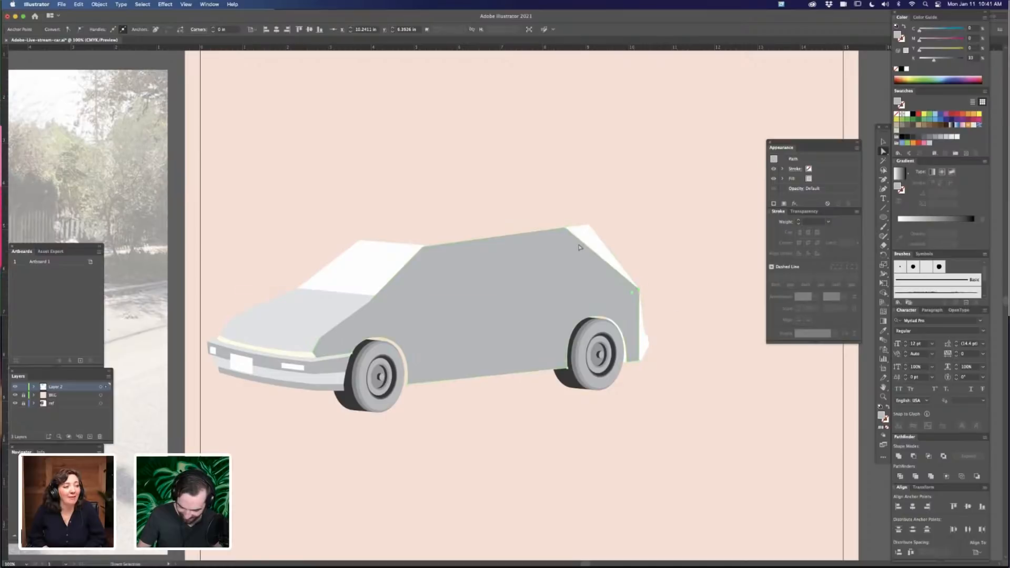
drag(565, 230, 589, 227)
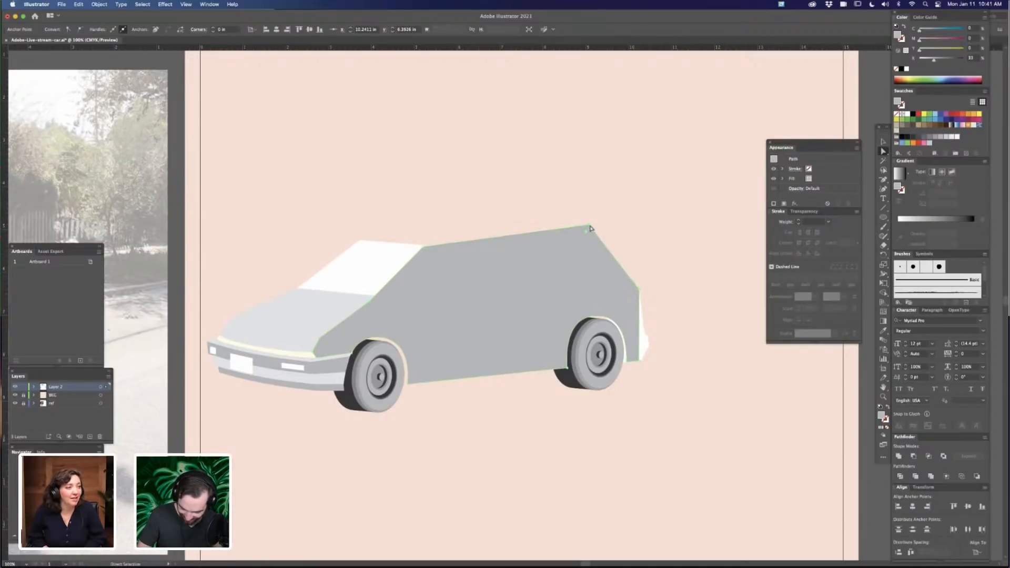
click(673, 242)
Bring the lower rear panel and rear bumper pieces in front of the side shape and group them
key(super+=)
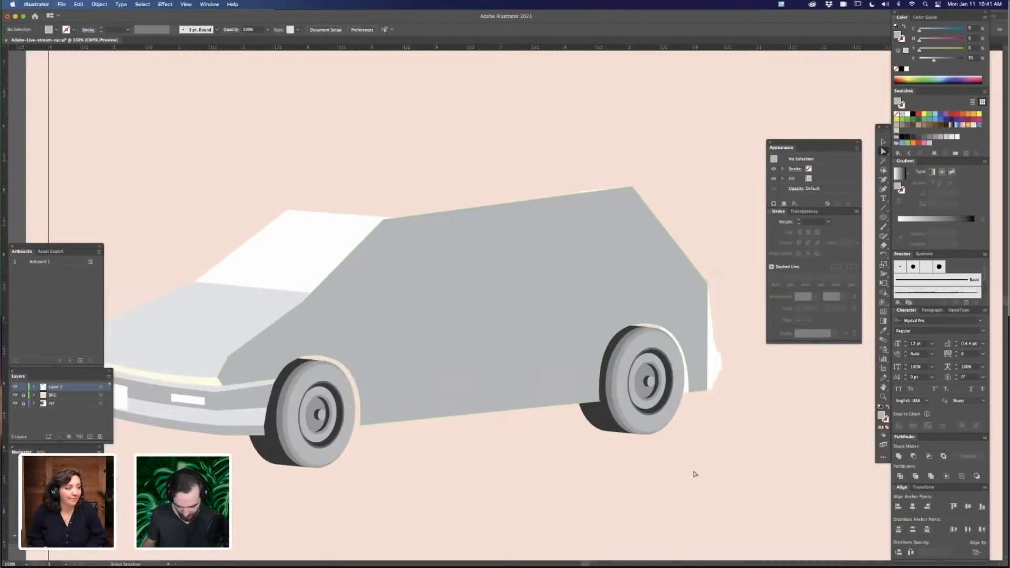
drag(673, 452, 558, 430)
scroll(558, 431, right, 3)
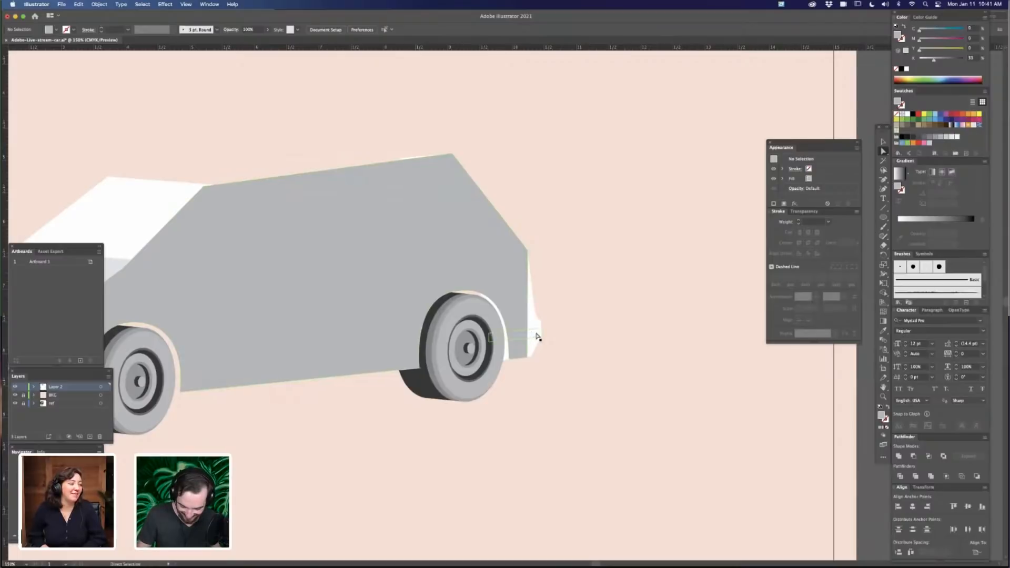
key(v)
click(538, 337)
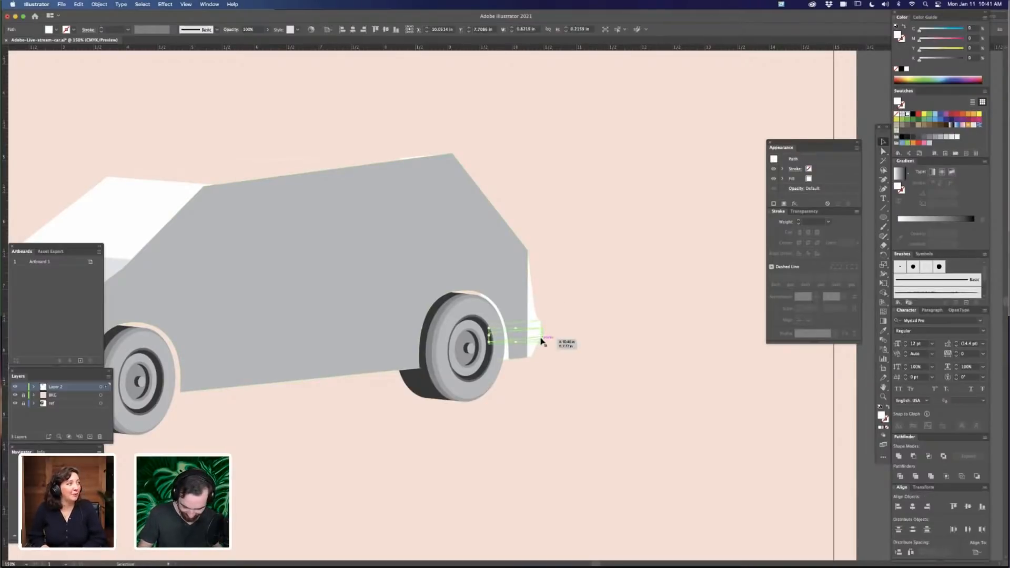
shift+click(518, 376)
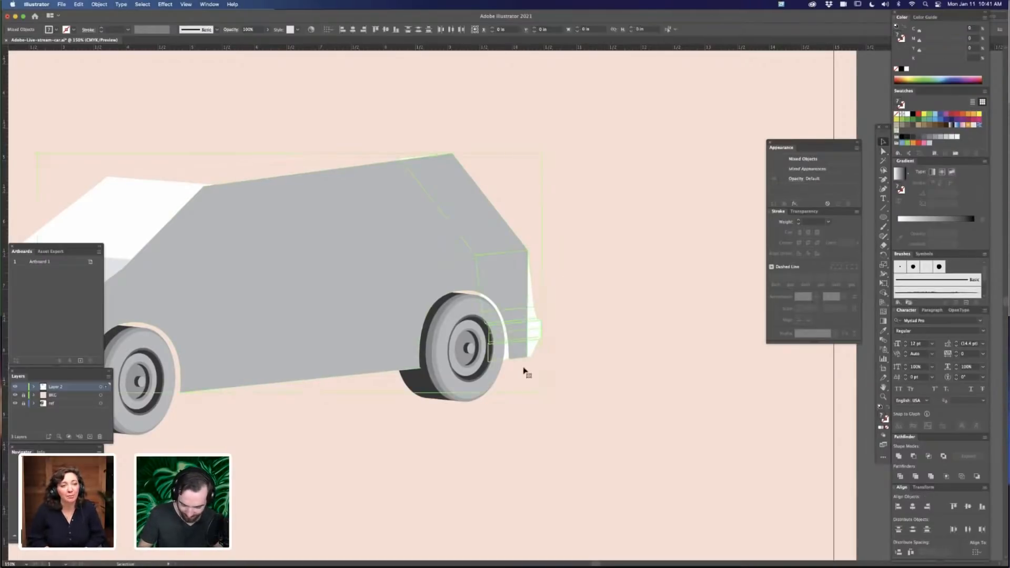
click(512, 237)
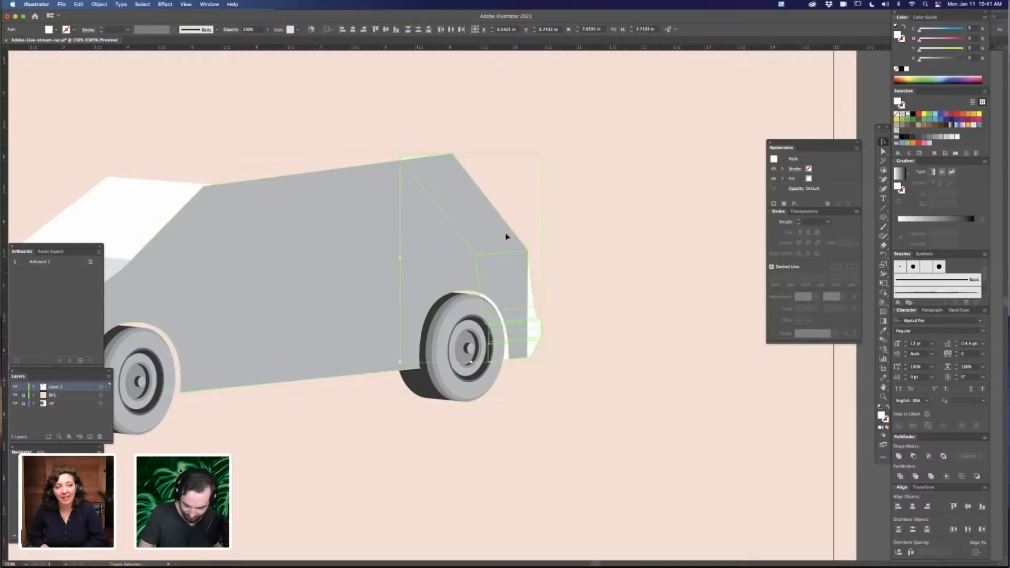
click(478, 260)
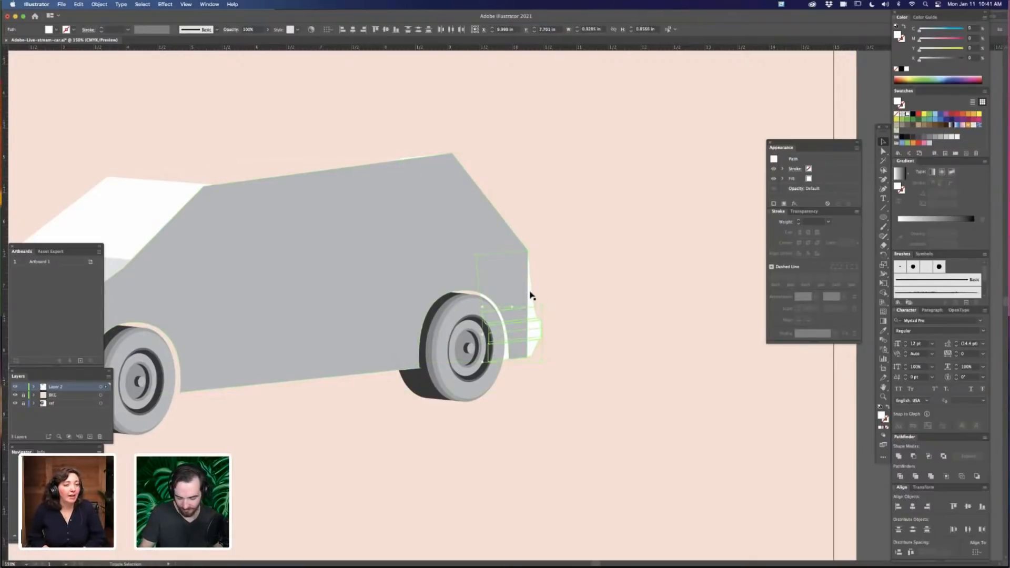
key(super+shift+bracketright)
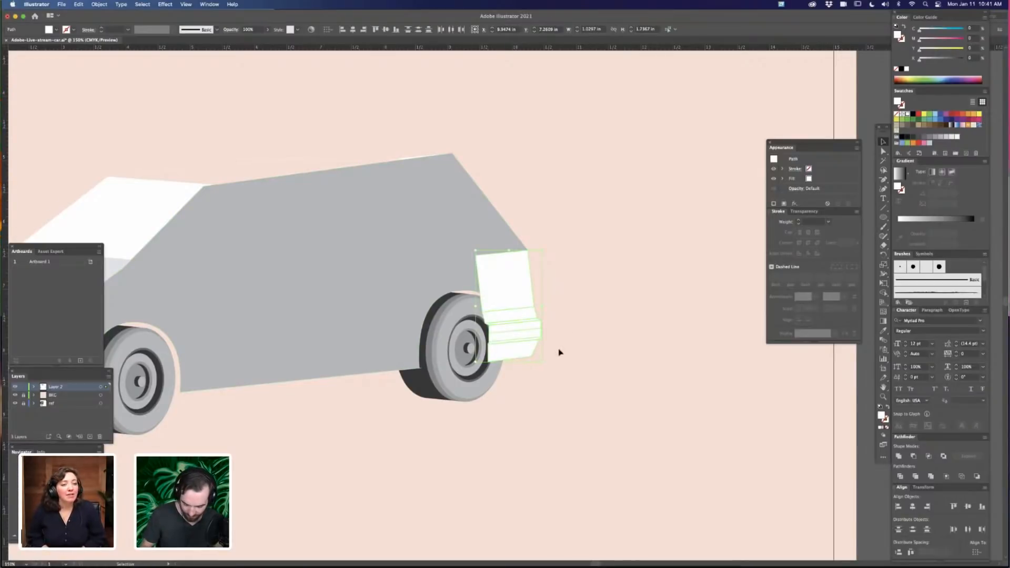
key(super+g)
Split the rear group along the side shape's wheel arch with Shape Builder and delete the part overlapping the rear wheel
shift+click(468, 272)
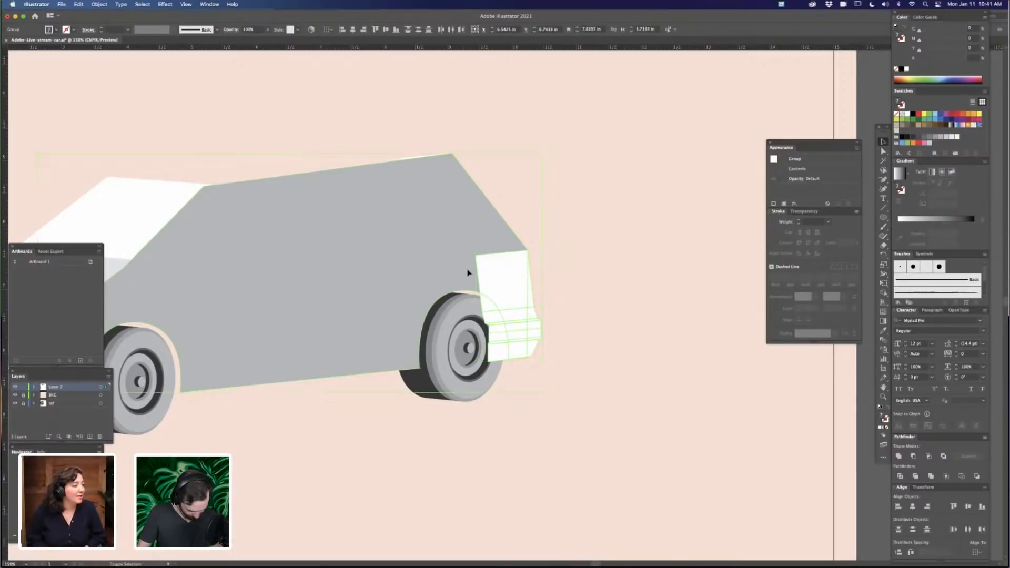
key(shift+m)
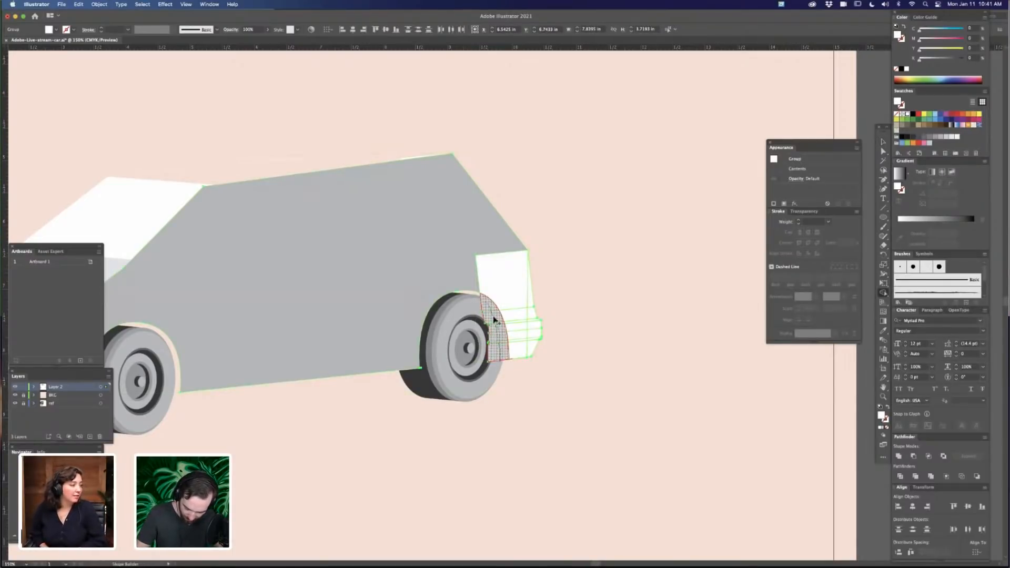
click(498, 351)
key(a)
click(580, 314)
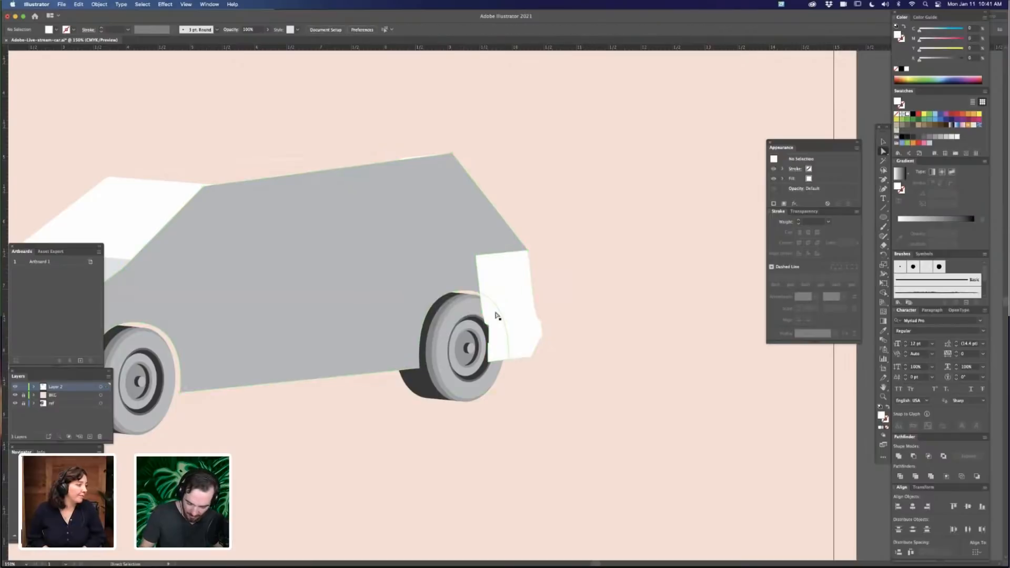
click(496, 318)
key(Delete)
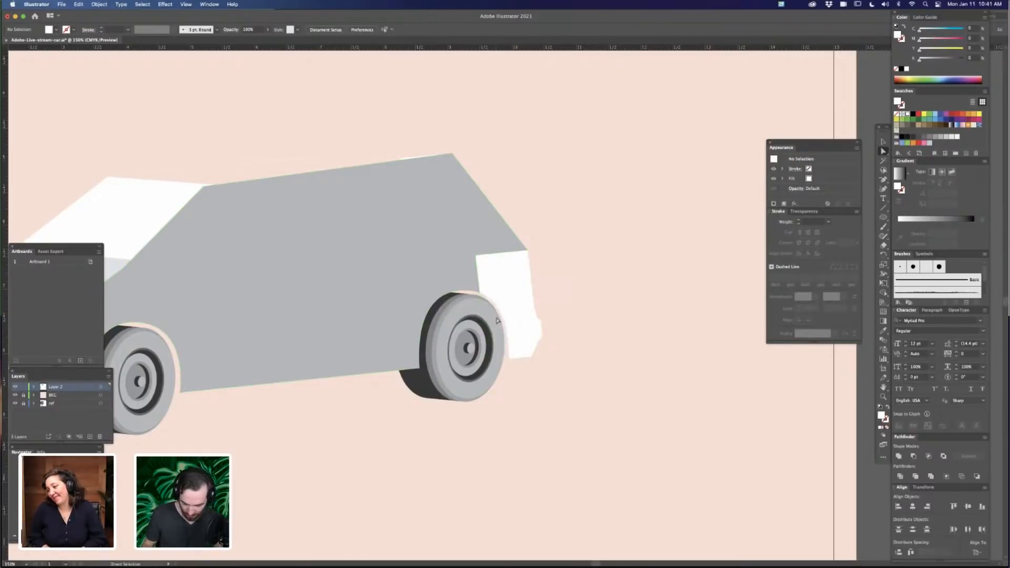
Examine the whole car illustration on the artboard beside the reference photo
key(v)
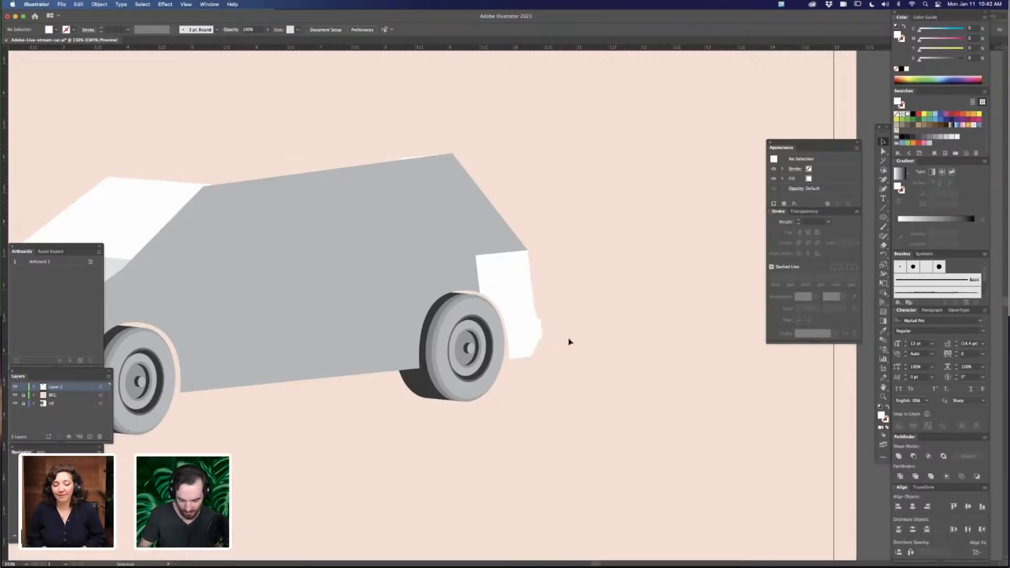
scroll(568, 340, left, 3)
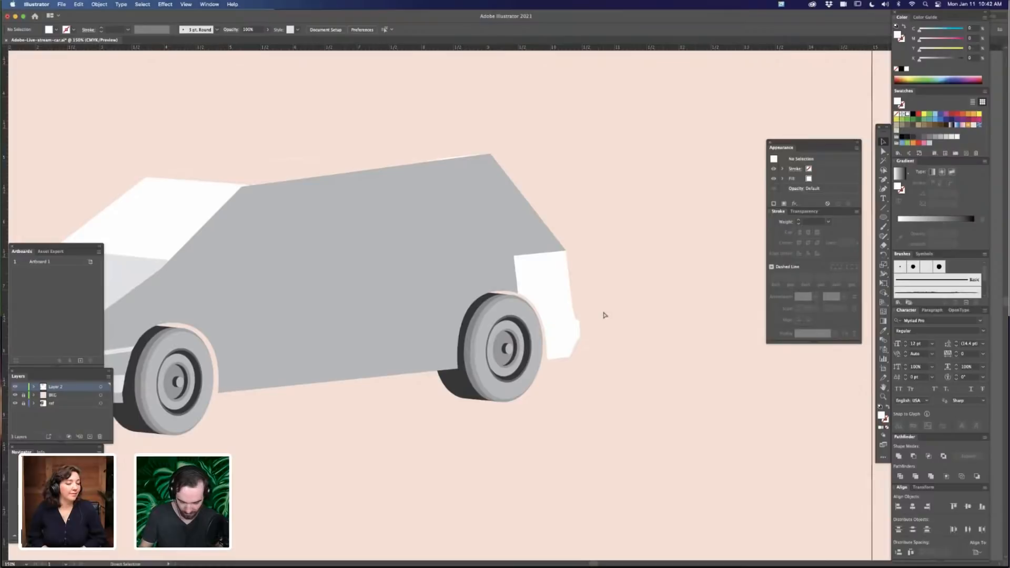
key(super+minus)
key(super+minus)
key(super+minus)
key(super+equal)
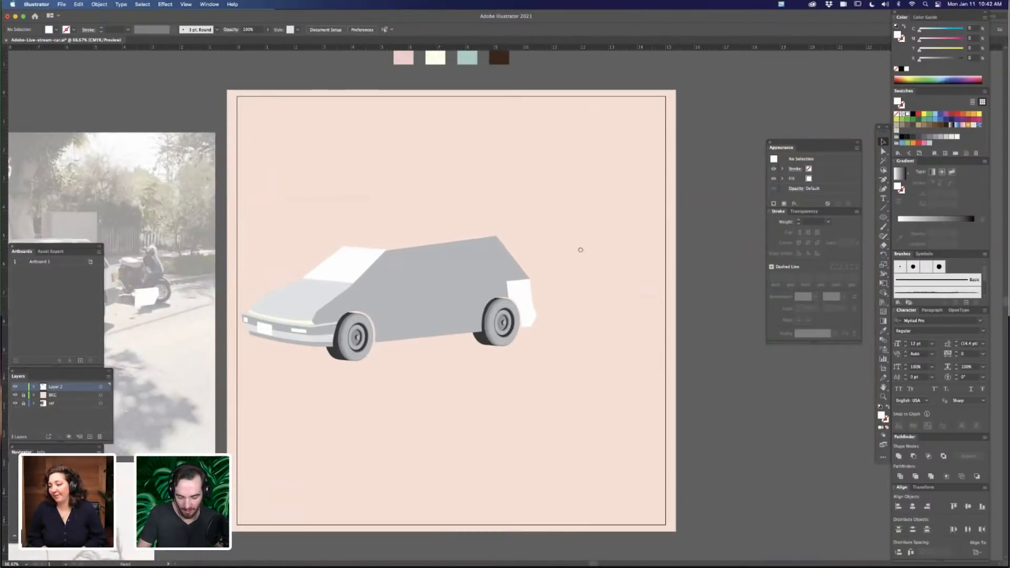
scroll(579, 250, left, 4)
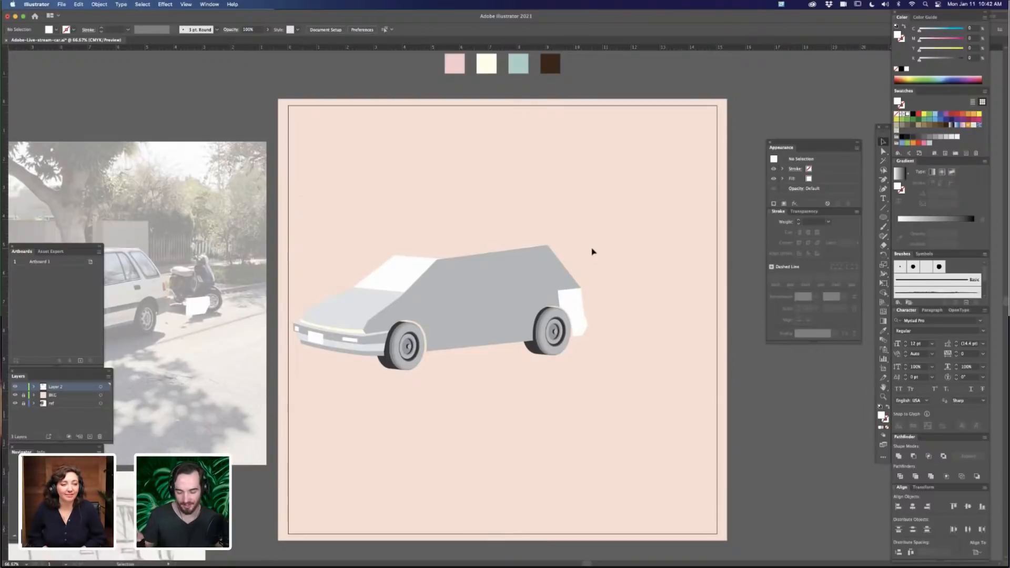
Nudge the side shape's upper rear corner slightly to line up with the end of the roof
key(super+equal)
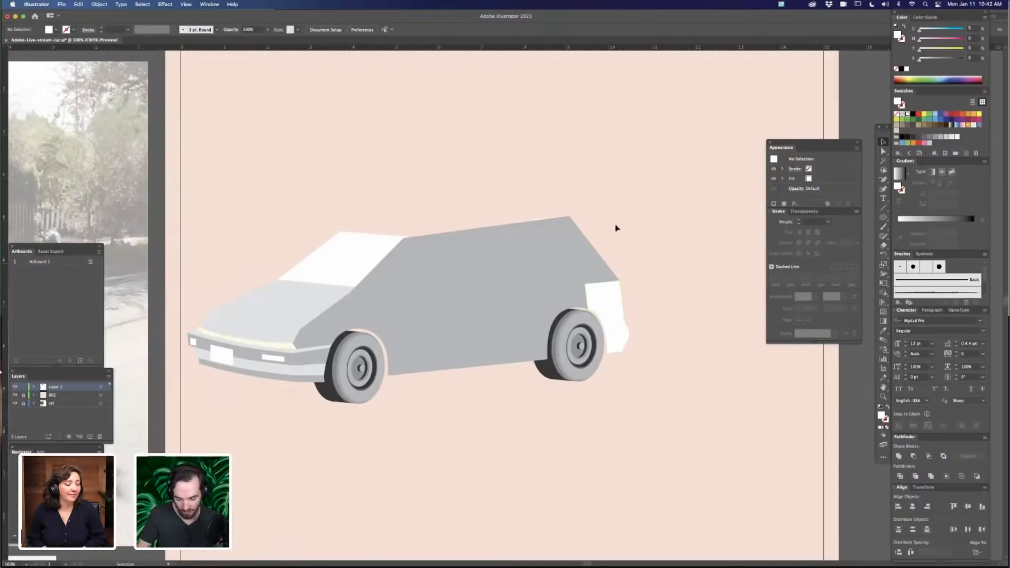
key(super+equal)
key(super+equal)
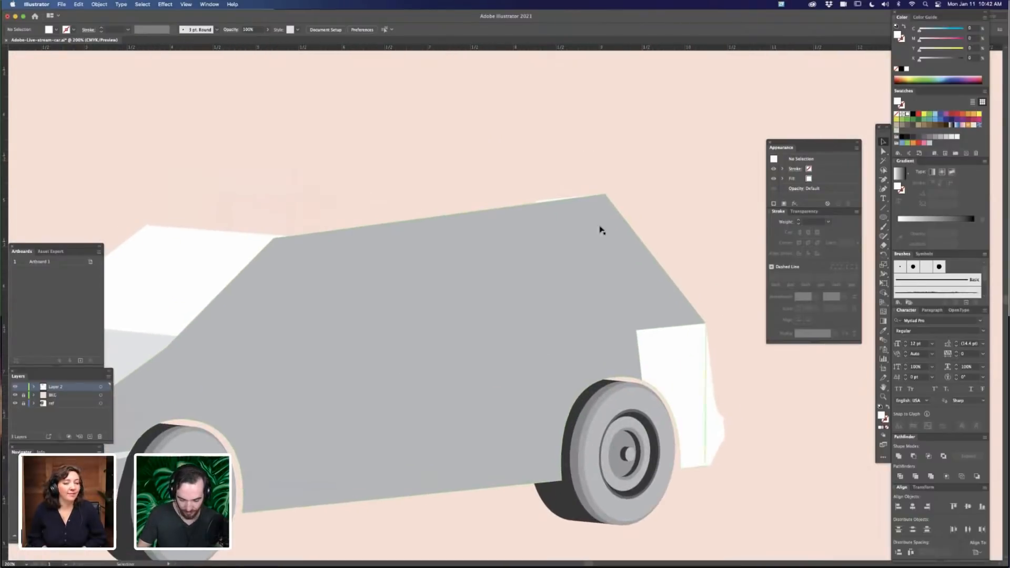
key(a)
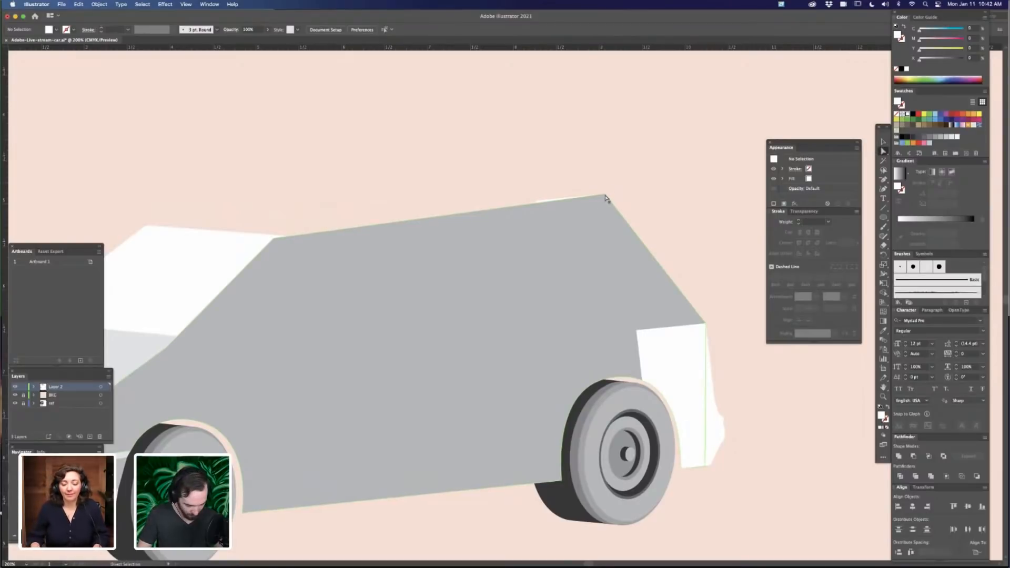
click(605, 197)
mouse_move(605, 196)
mouse_down()
mouse_move(597, 232)
mouse_move(603, 196)
mouse_up()
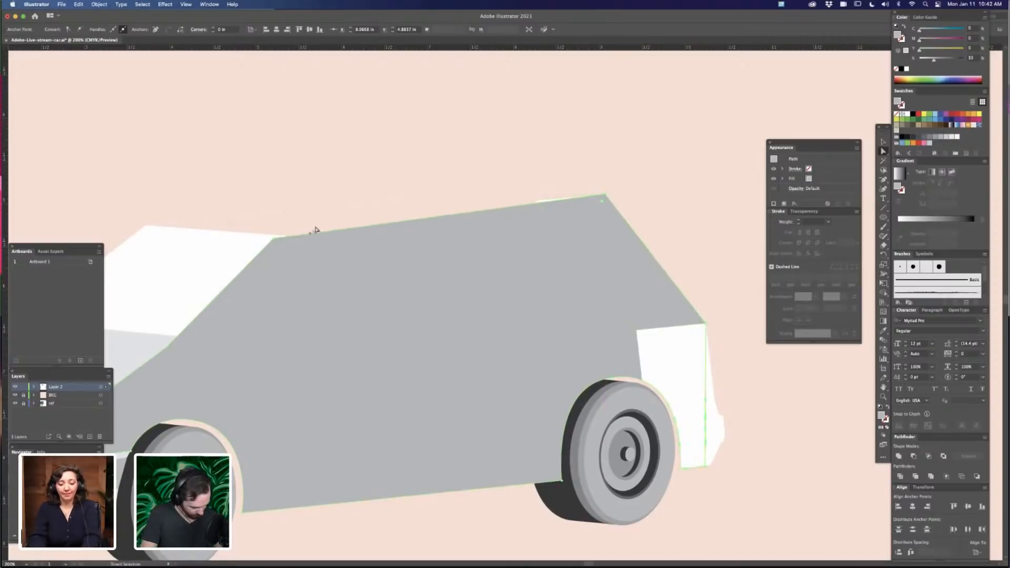
Show Layer 2 in outline view and move the side shape's upper front corner onto the windshield's upper corner
drag(339, 200, 531, 183)
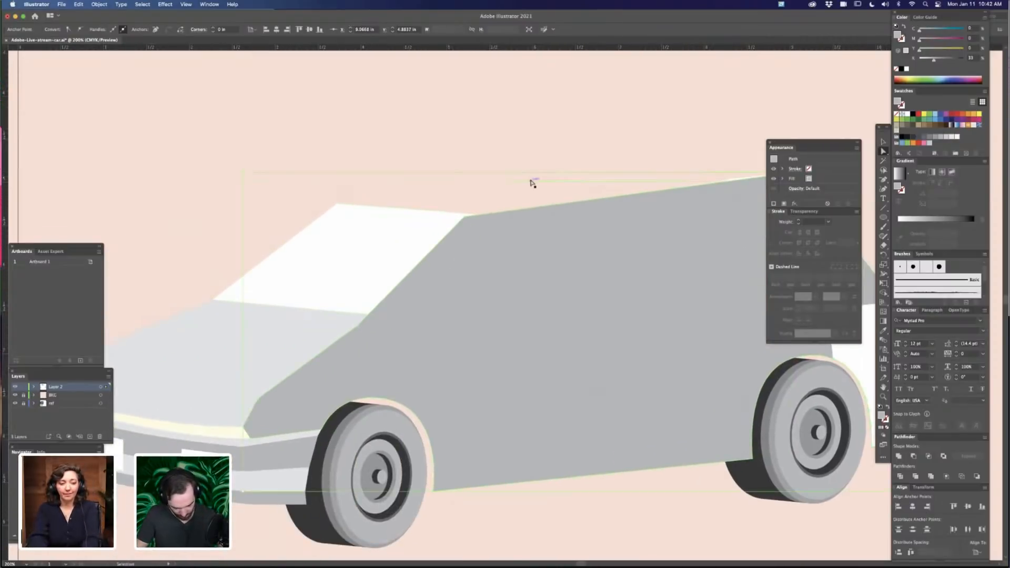
super+click(15, 388)
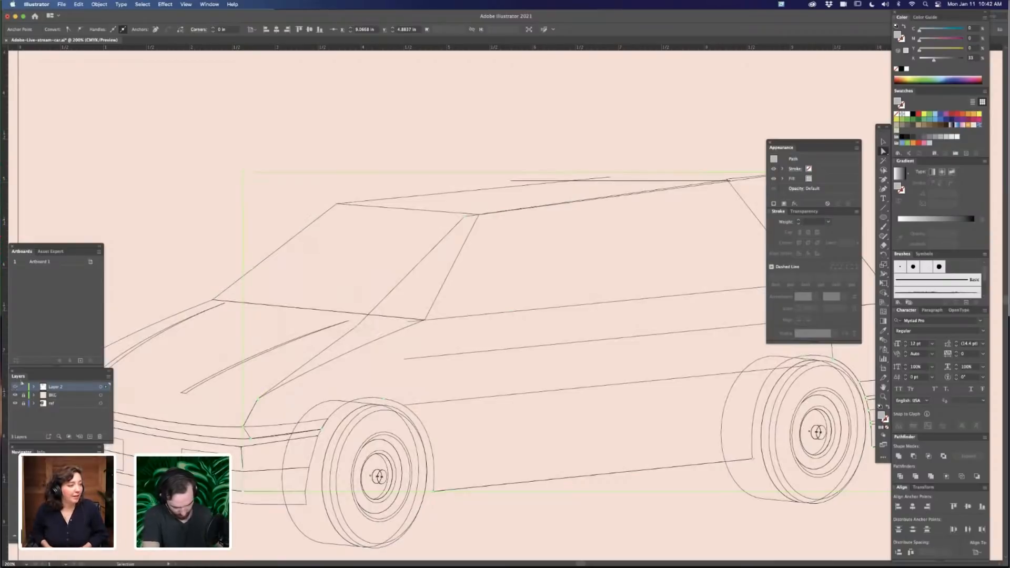
drag(487, 224, 480, 217)
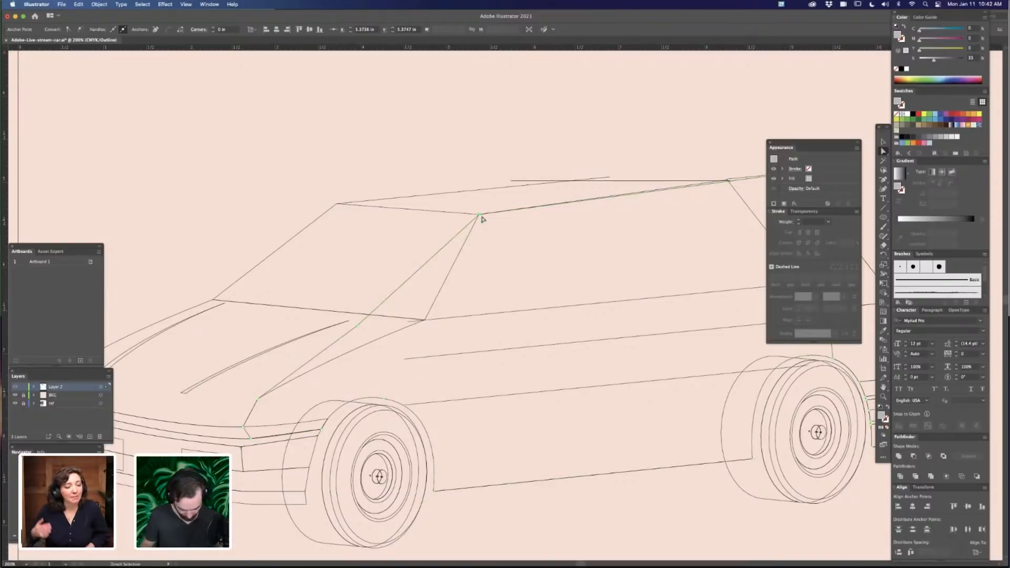
Switch the car artwork from outline view to full-color preview
key(super+minus)
key(super+minus)
drag(657, 428, 627, 410)
key(super+equal)
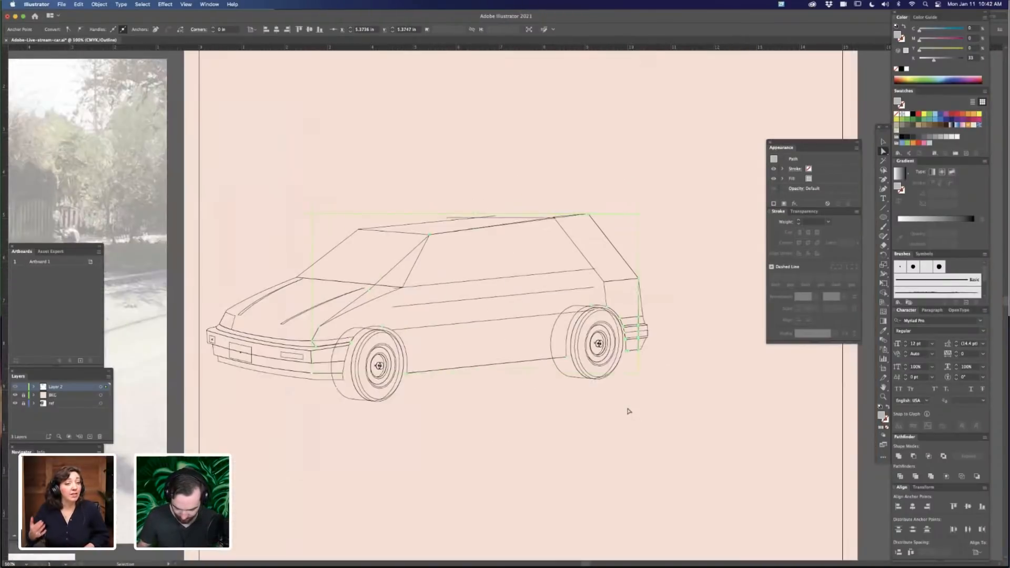
key(a)
scroll(626, 423, up, 1)
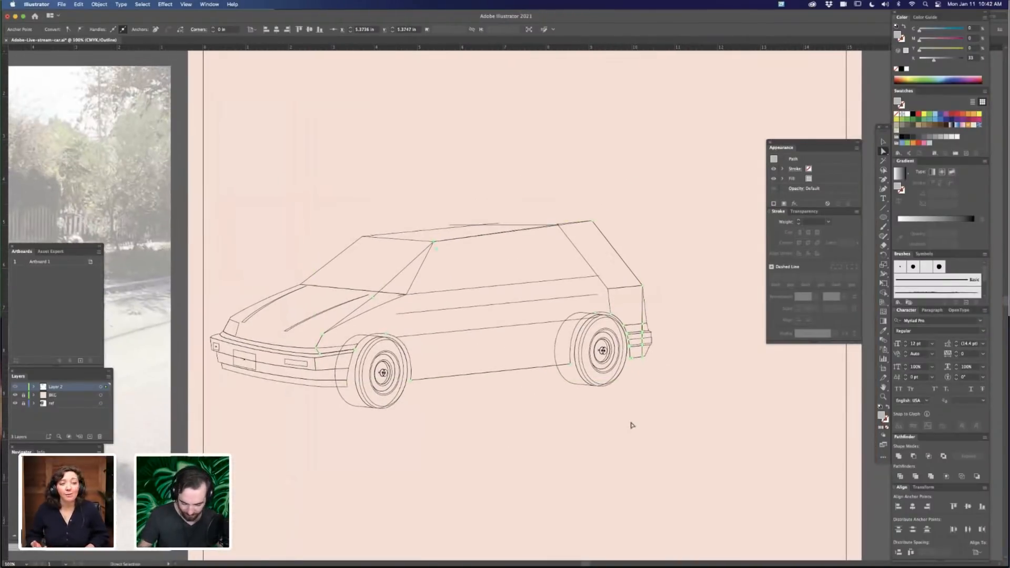
scroll(444, 424, left, 3)
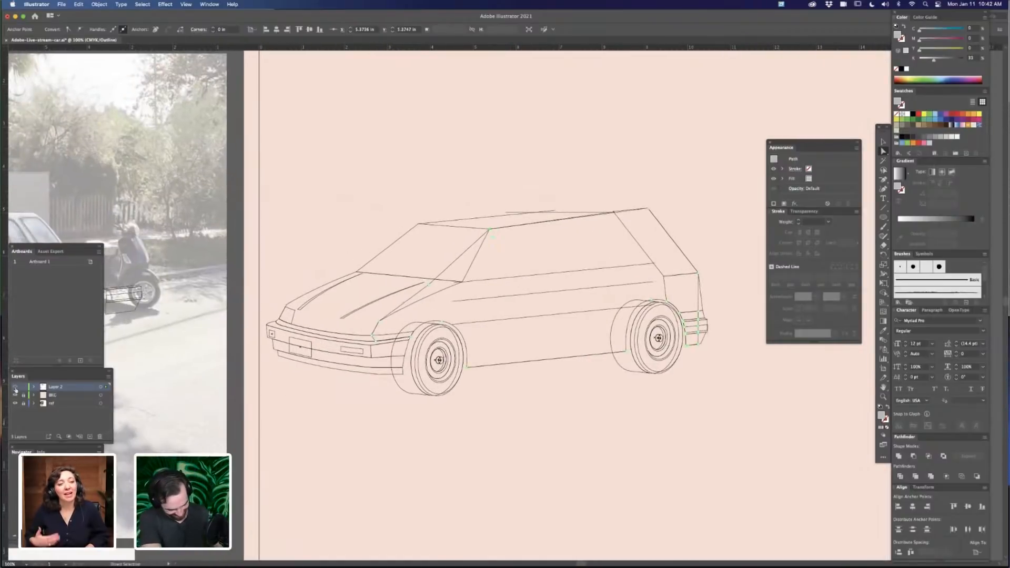
key(ctrl+y)
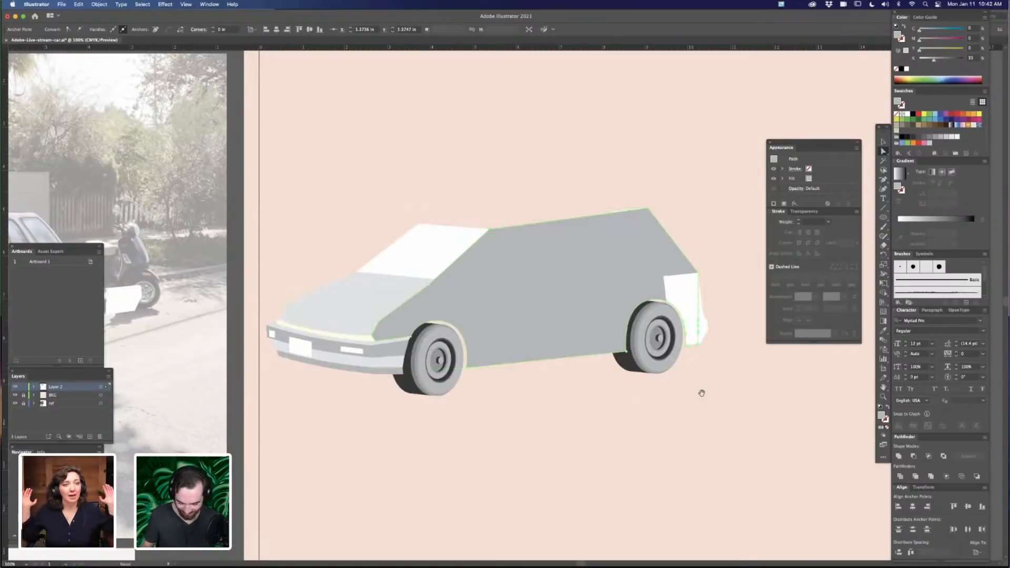
drag(699, 395, 658, 376)
Use Shape Builder on the windshield, hood and side shapes to trim the side panel along the windshield and hood edges
click(421, 234)
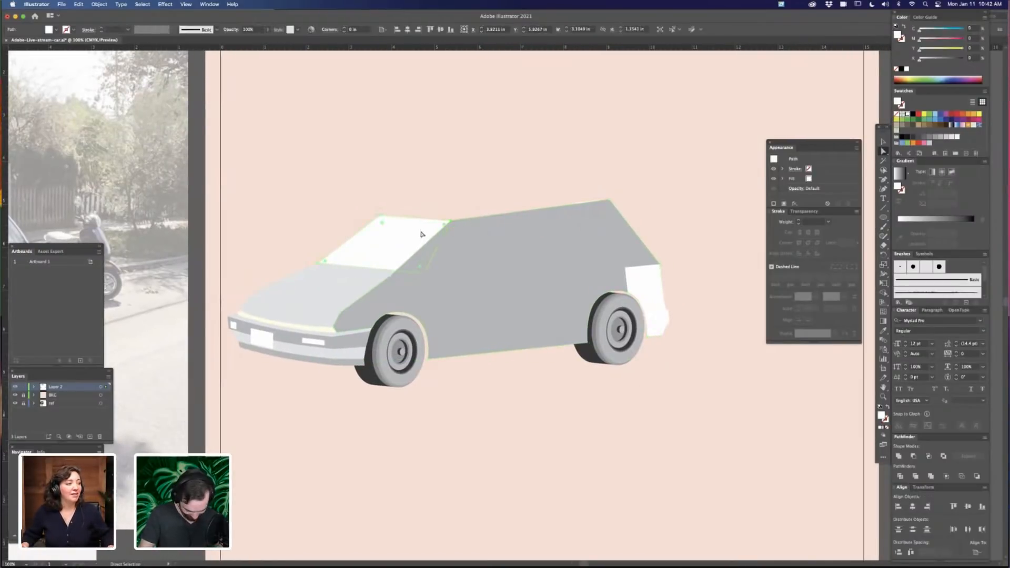
click(350, 290)
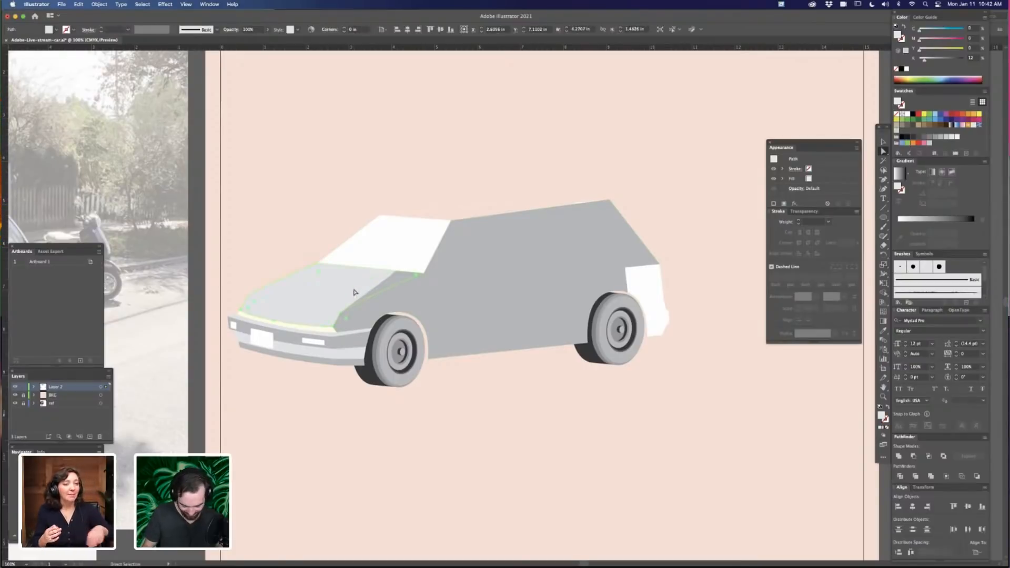
shift+click(485, 316)
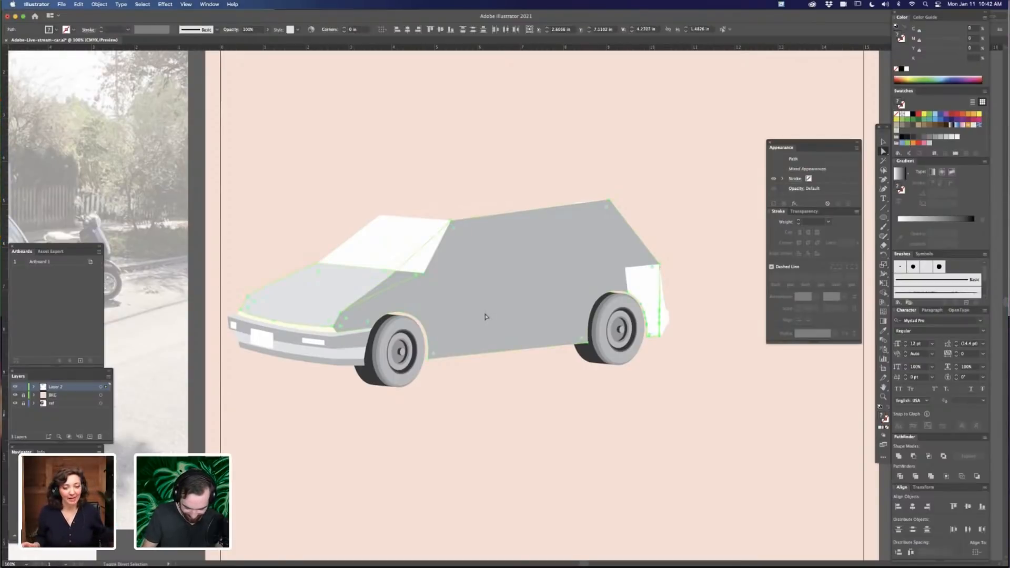
key(shift+m)
mouse_move(608, 252)
mouse_down()
mouse_move(574, 250)
mouse_move(491, 337)
mouse_up()
key(a)
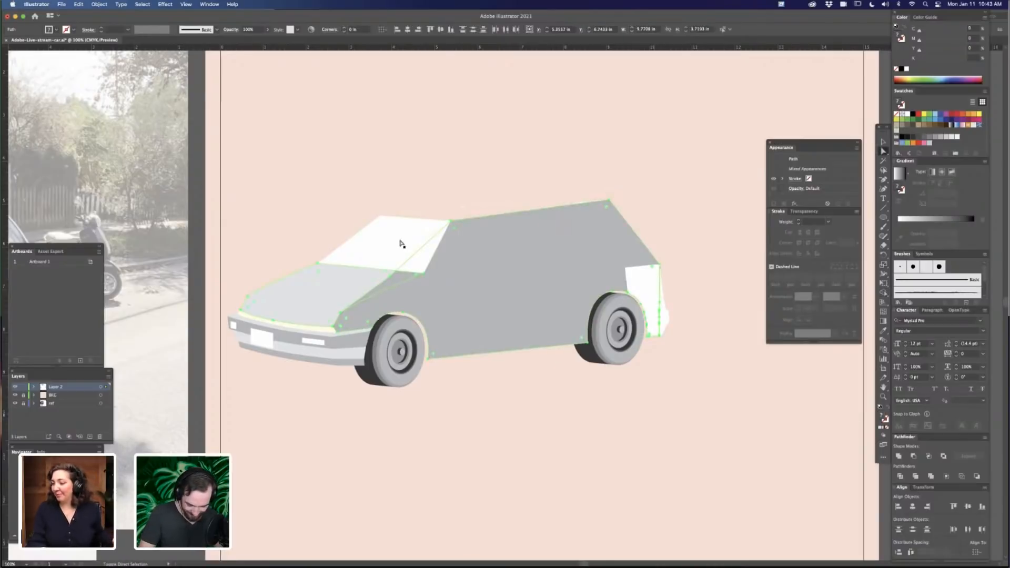
key(shift+m)
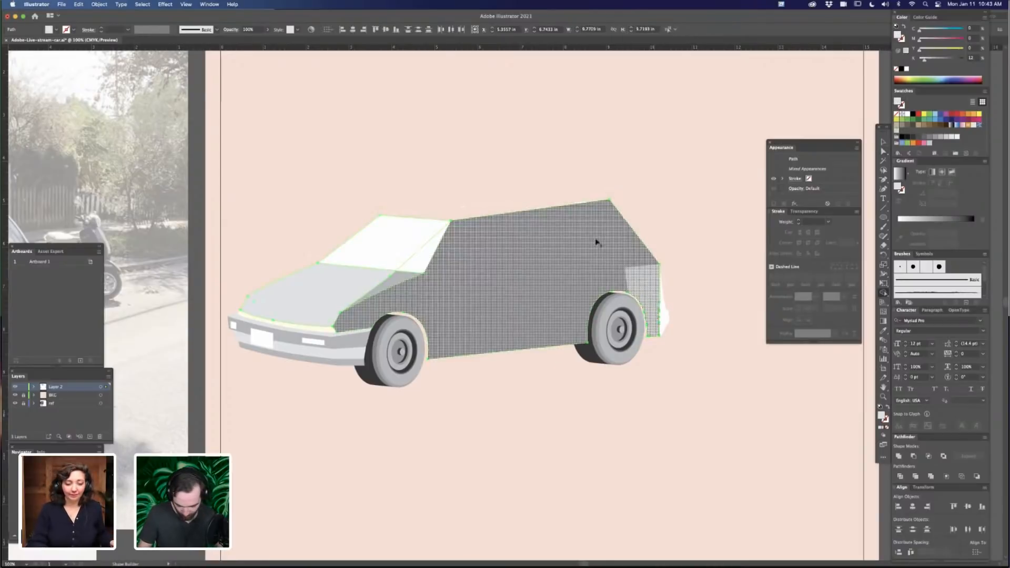
click(504, 328)
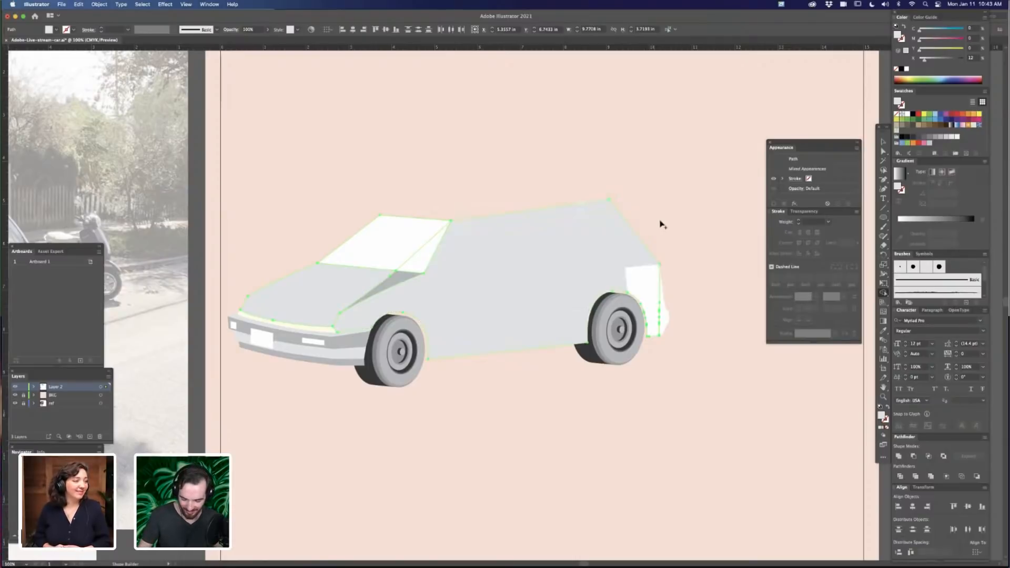
Remove the leftover dark gray sliver between the hood and the side panel
key(a)
click(660, 223)
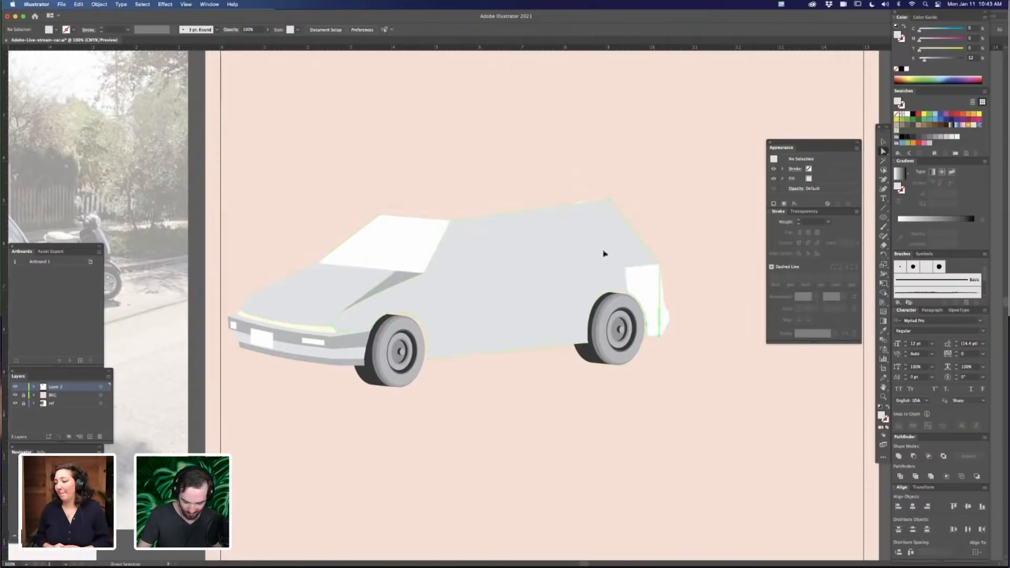
click(605, 255)
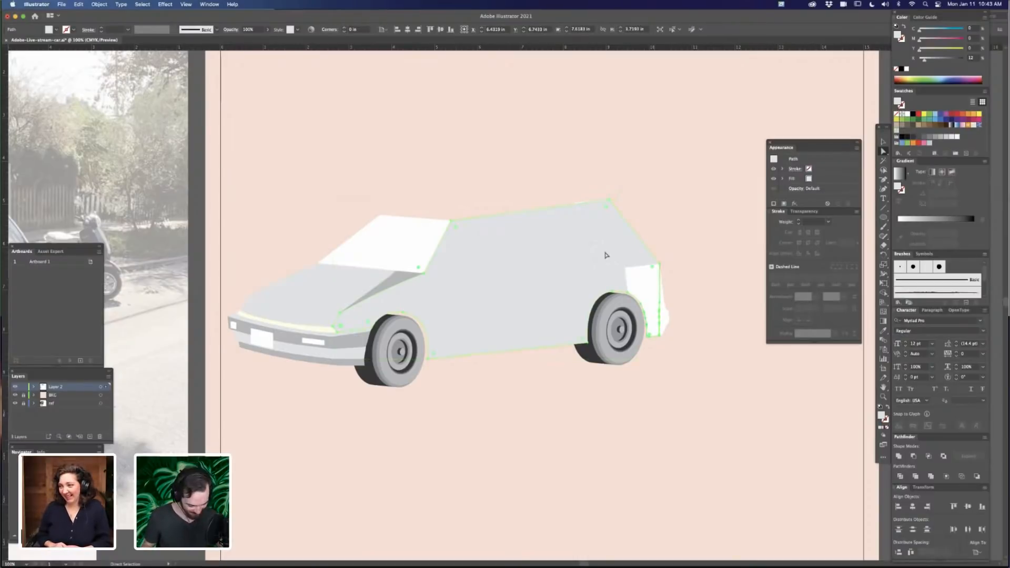
click(675, 203)
click(603, 254)
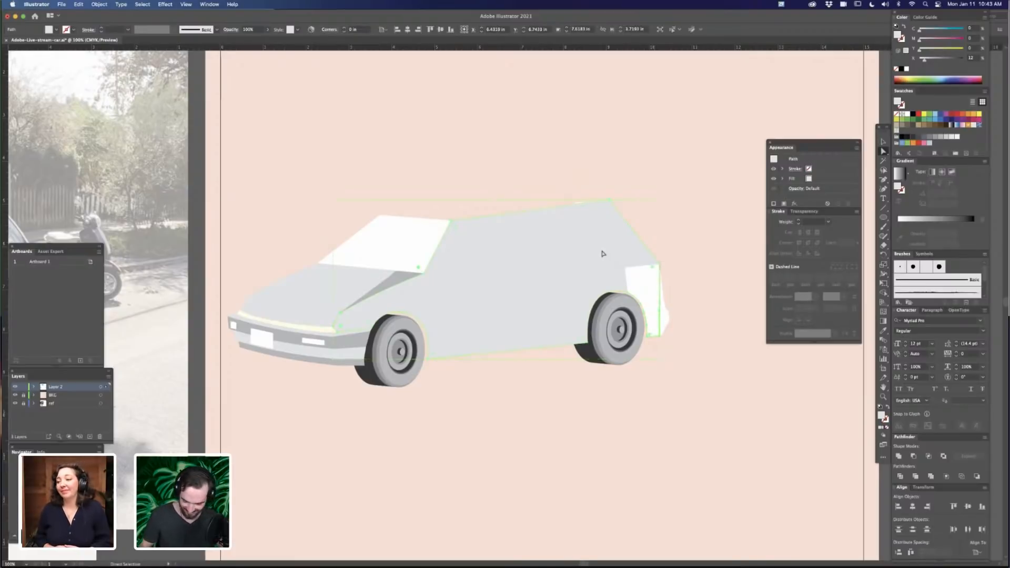
key(super+z)
click(694, 212)
Try deleting the side panel and sending it to the back, undoing each change
click(547, 280)
key(Delete)
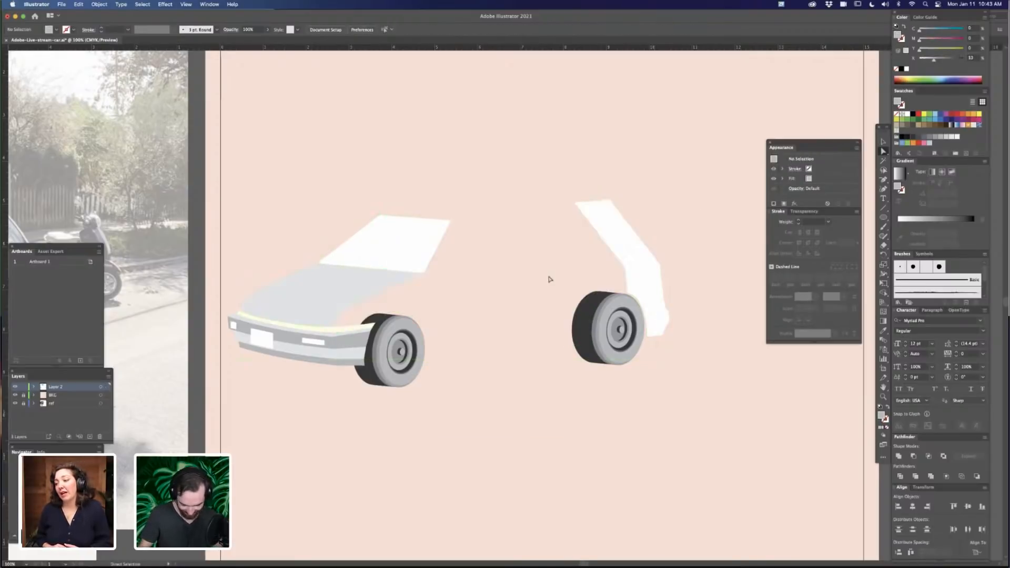
key(super+z)
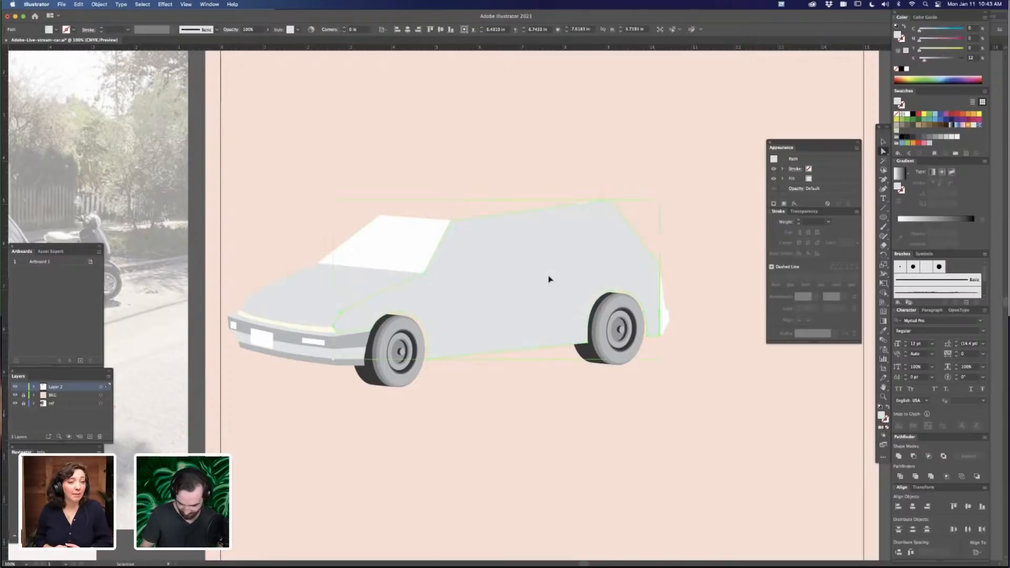
key(super+shift+bracketleft)
click(692, 266)
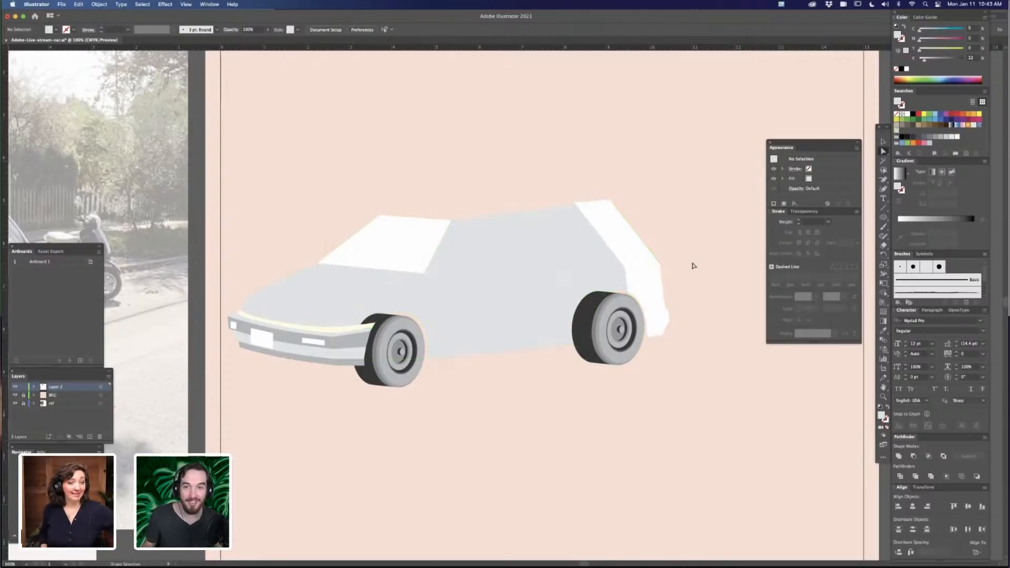
key(super+z)
Bring the white rear pillar panel and the tail pieces to the front, above the side panel
click(562, 289)
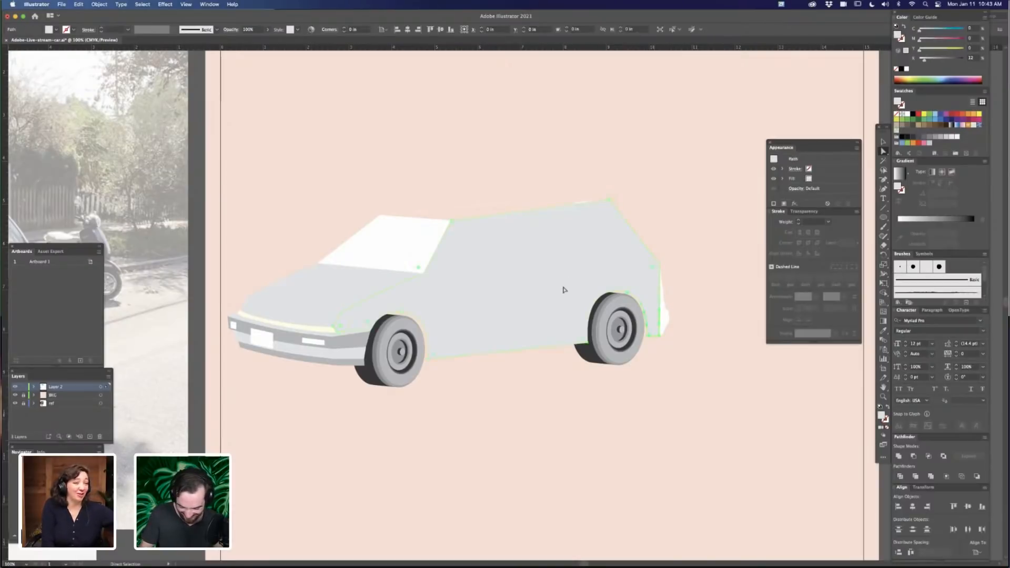
key(v)
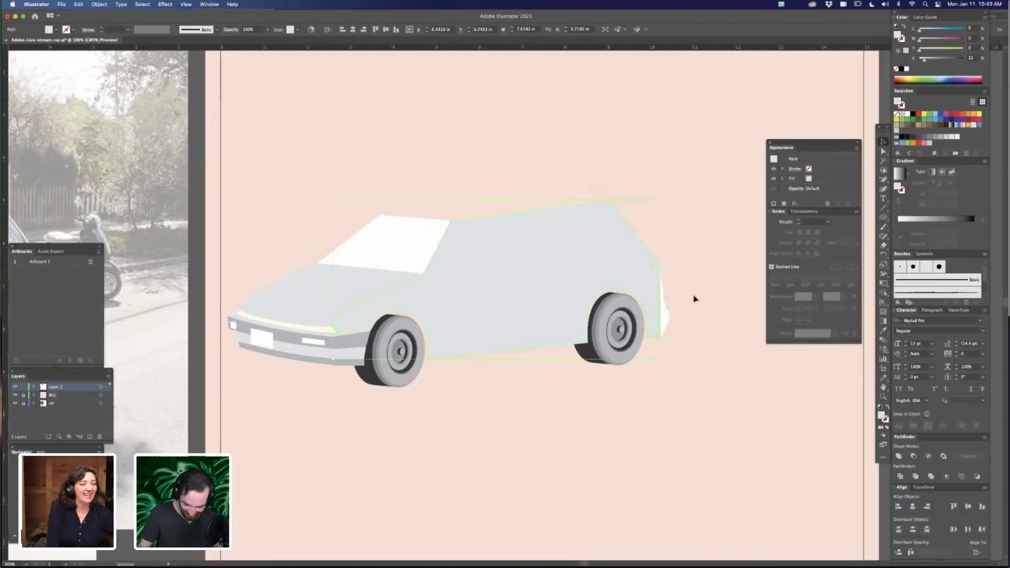
shift+click(666, 284)
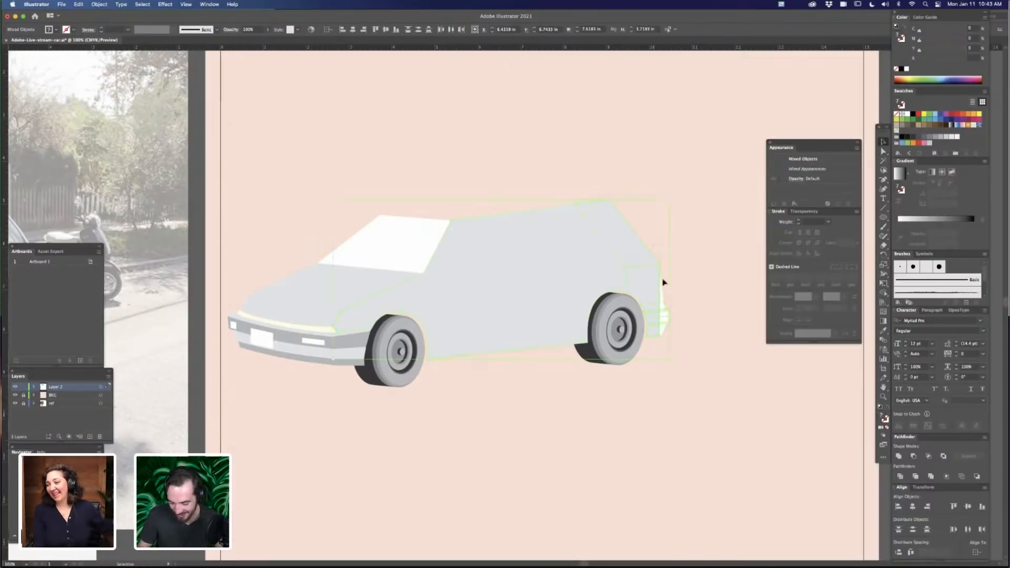
shift+click(585, 264)
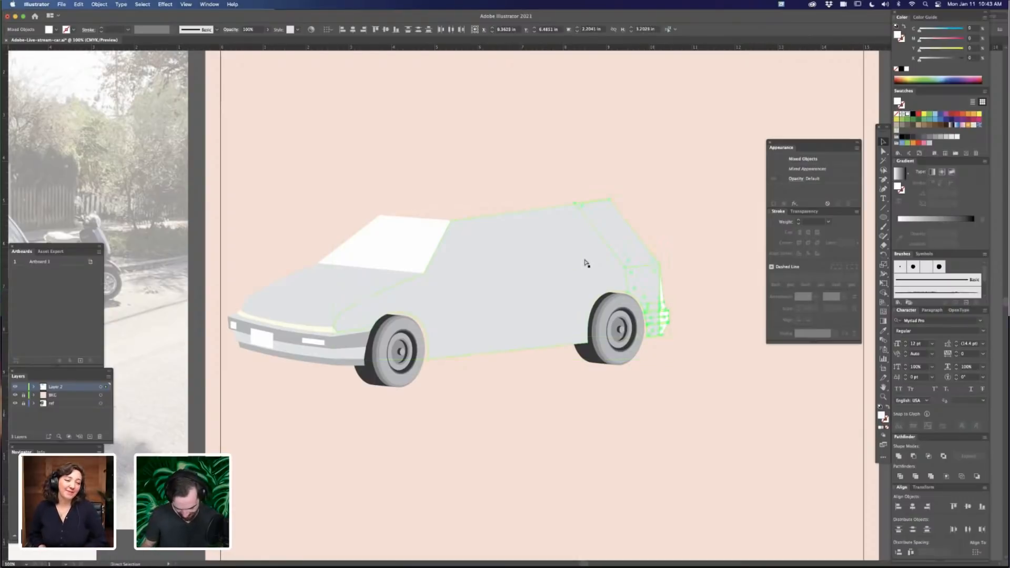
key(super+shift+])
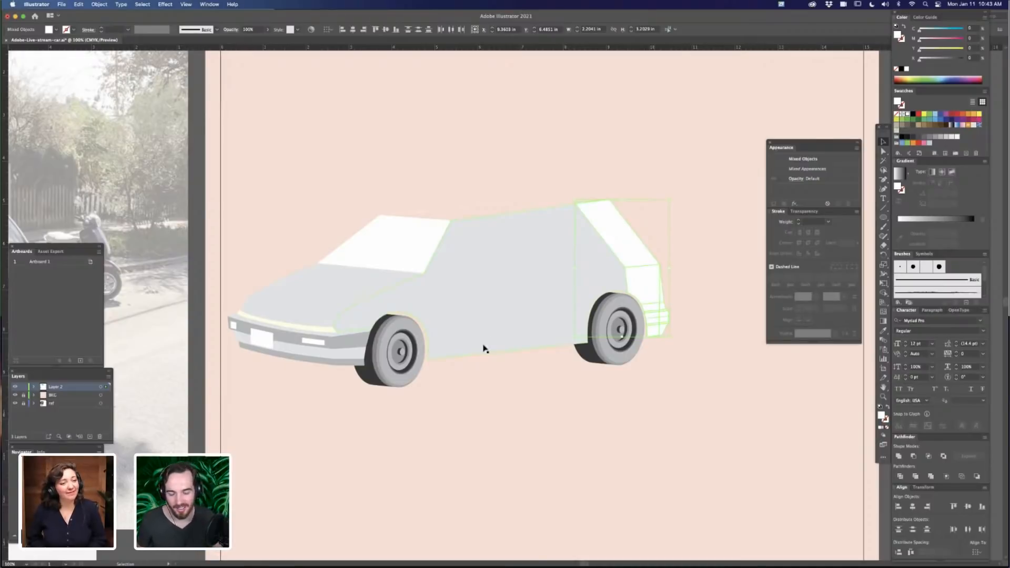
Fill the side panel with the darker gray sampled from the front bumper band
click(525, 335)
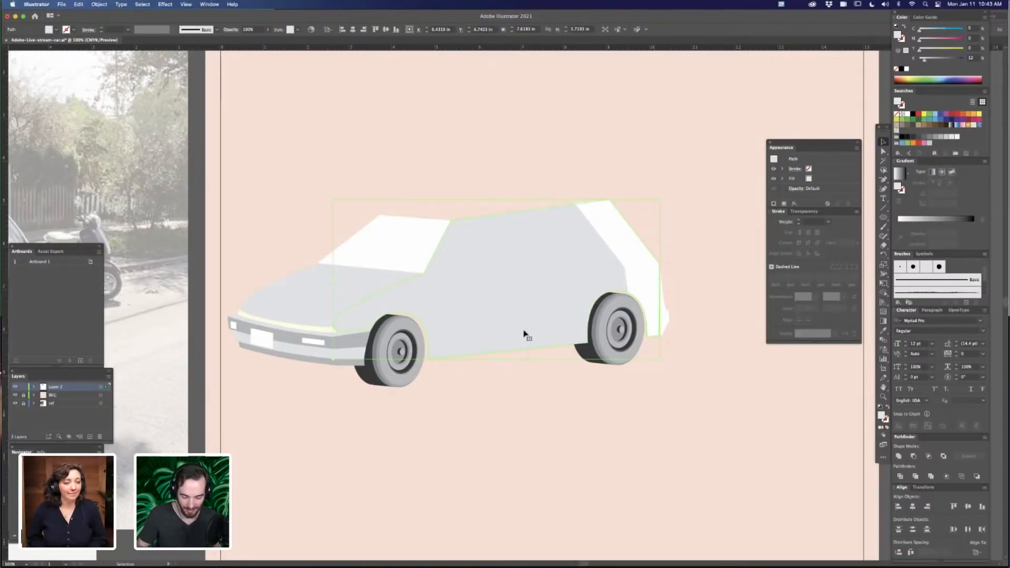
key(i)
click(361, 339)
key(a)
click(563, 395)
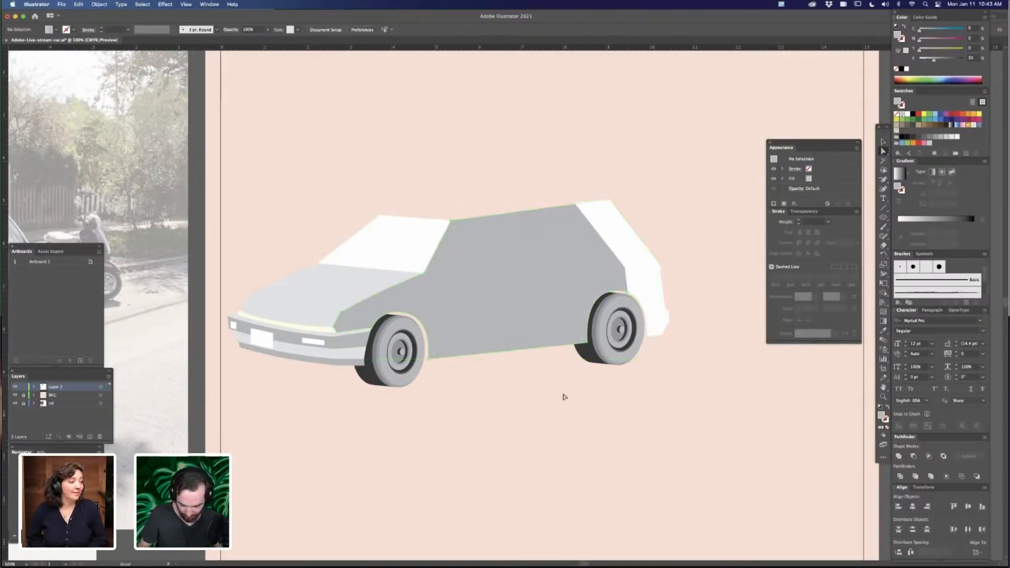
Fill the white rear pillar panel above the tail with the side panel's gray
scroll(579, 392, right, 3)
click(595, 259)
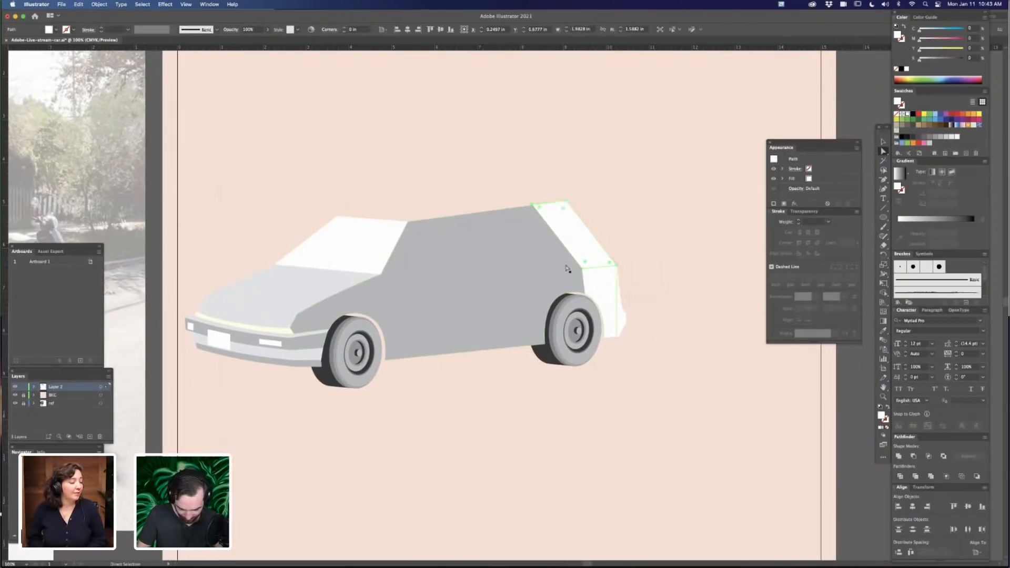
key(Delete)
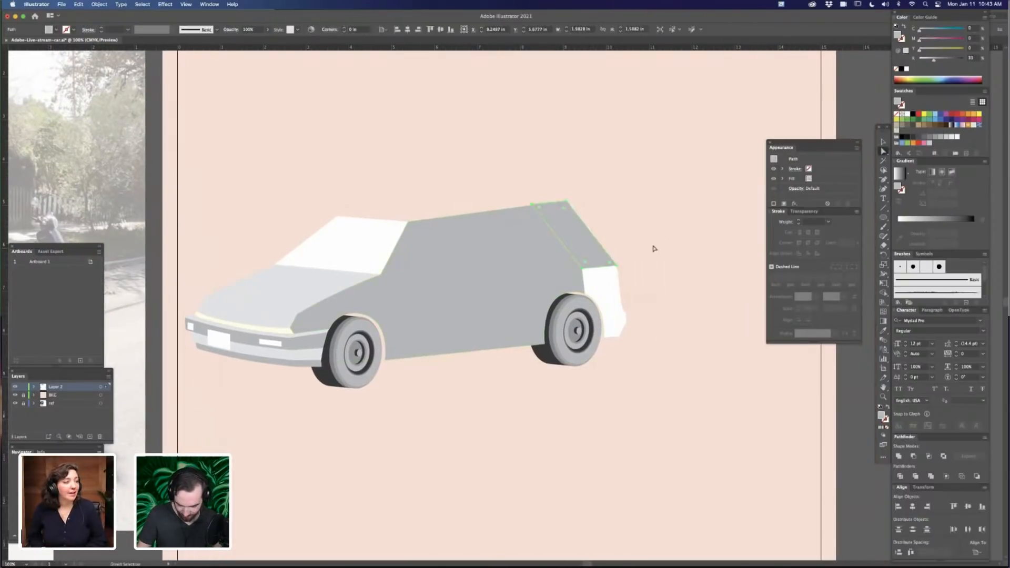
Examine the whole illustration and the roofline joint where the side panel meets the rear pillar panel
key(super+minus)
key(super+minus)
key(super+minus)
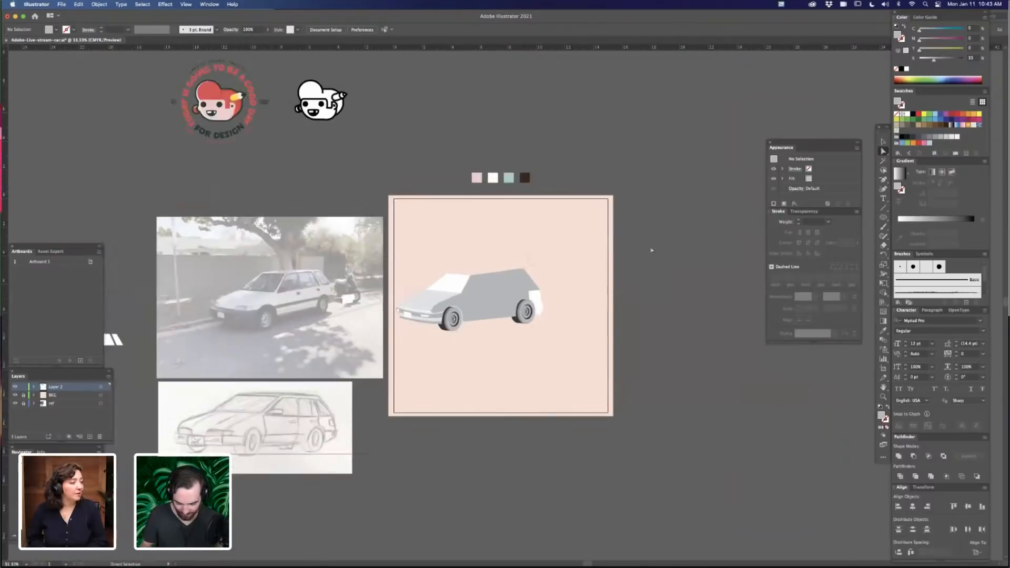
key(super+equal)
key(super+equal)
key(super+equal)
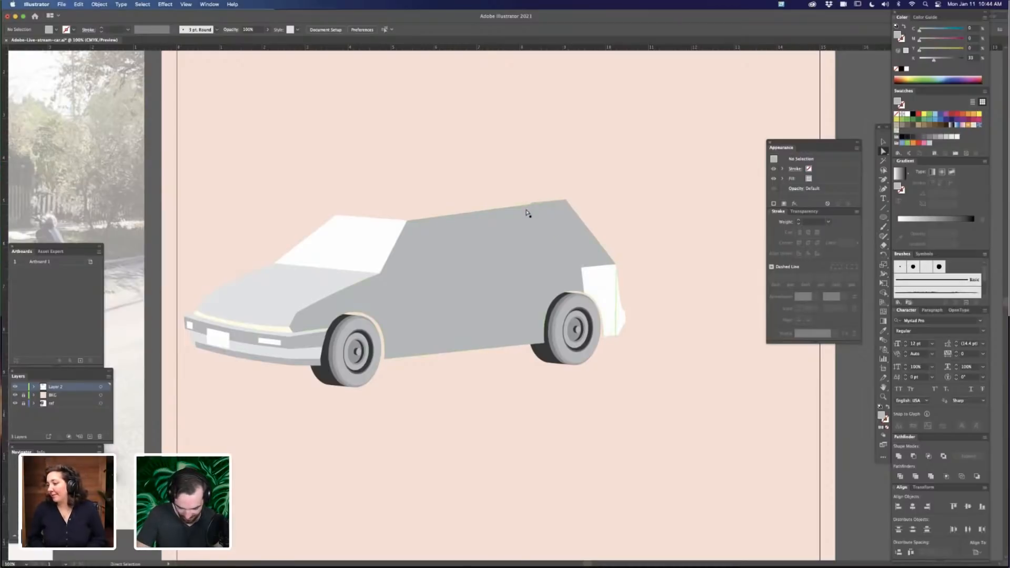
key(z)
drag(535, 183, 761, 171)
key(a)
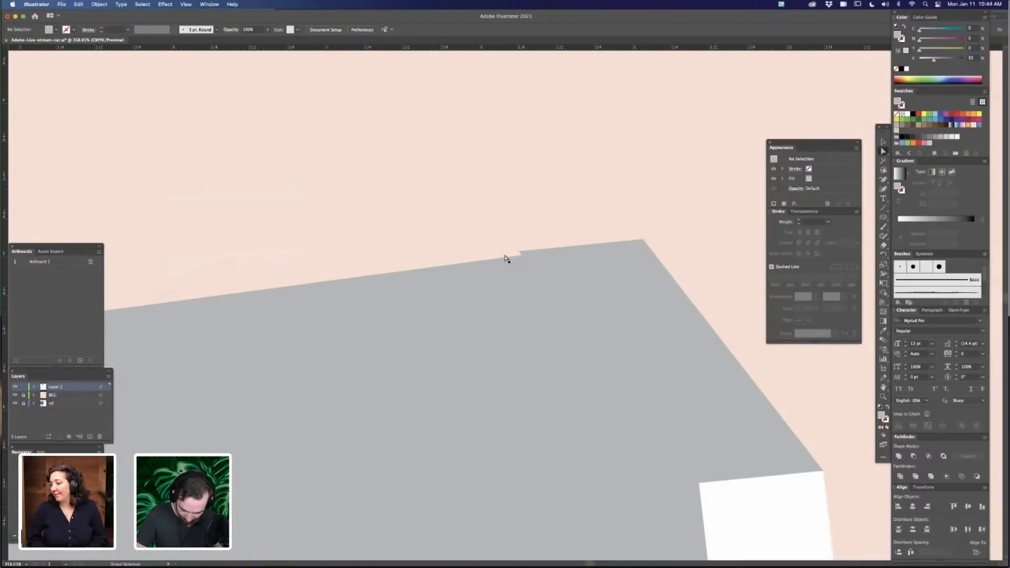
click(524, 272)
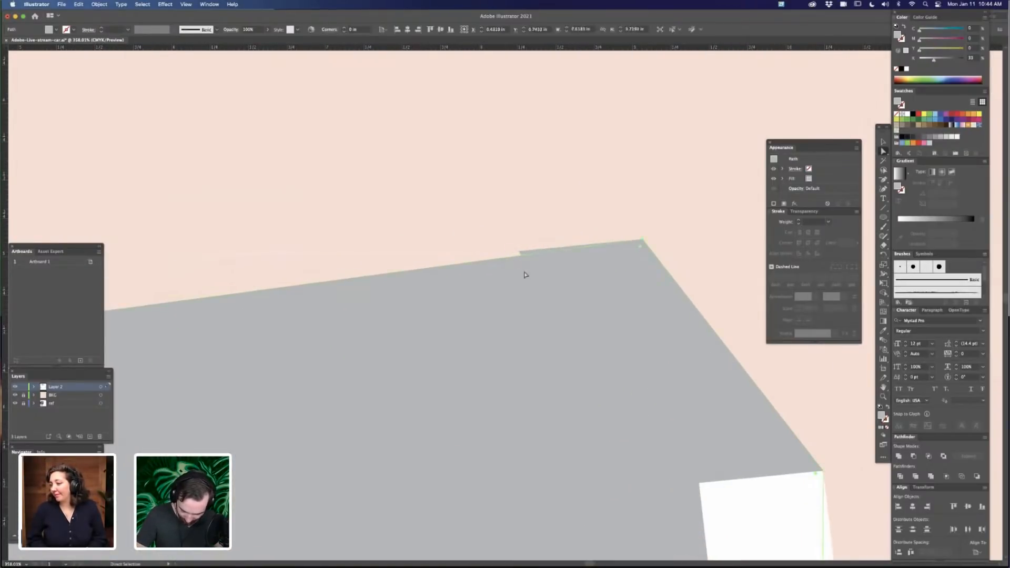
click(498, 258)
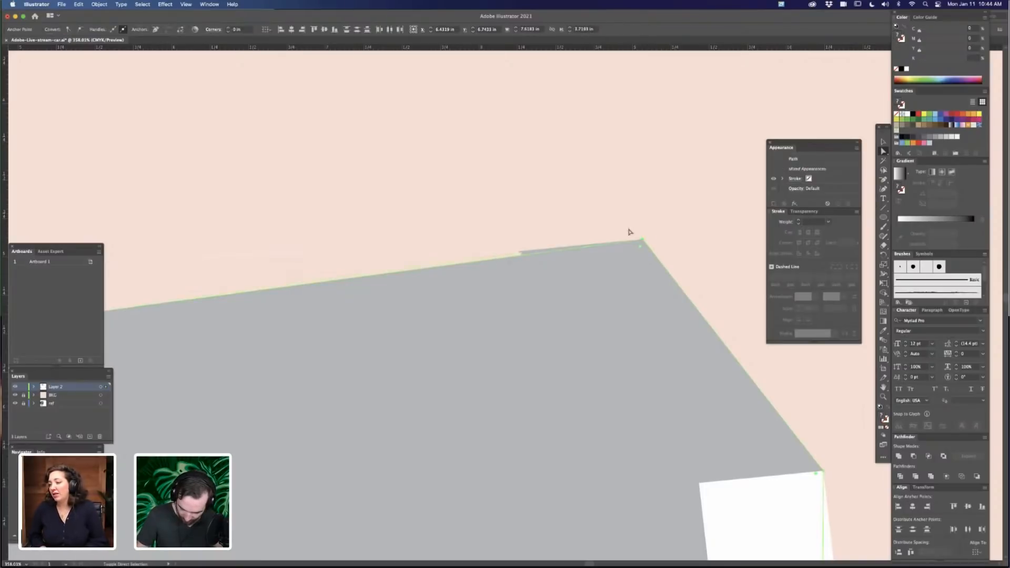
key(super+minus)
key(super+minus)
key(super+minus)
key(super+minus)
key(super+plus)
key(super+plus)
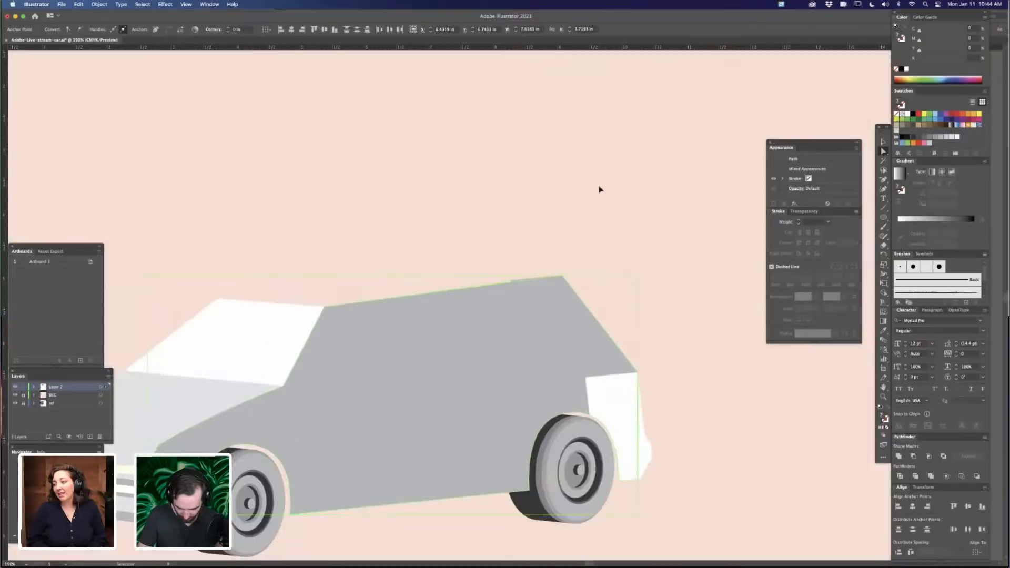
drag(598, 186, 674, 125)
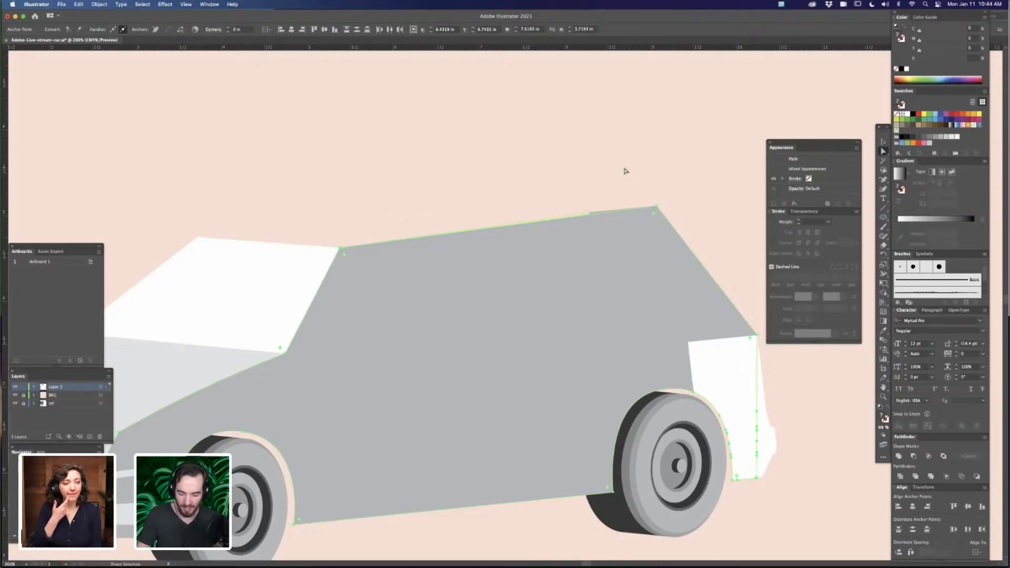
click(684, 174)
scroll(684, 158, down, 3)
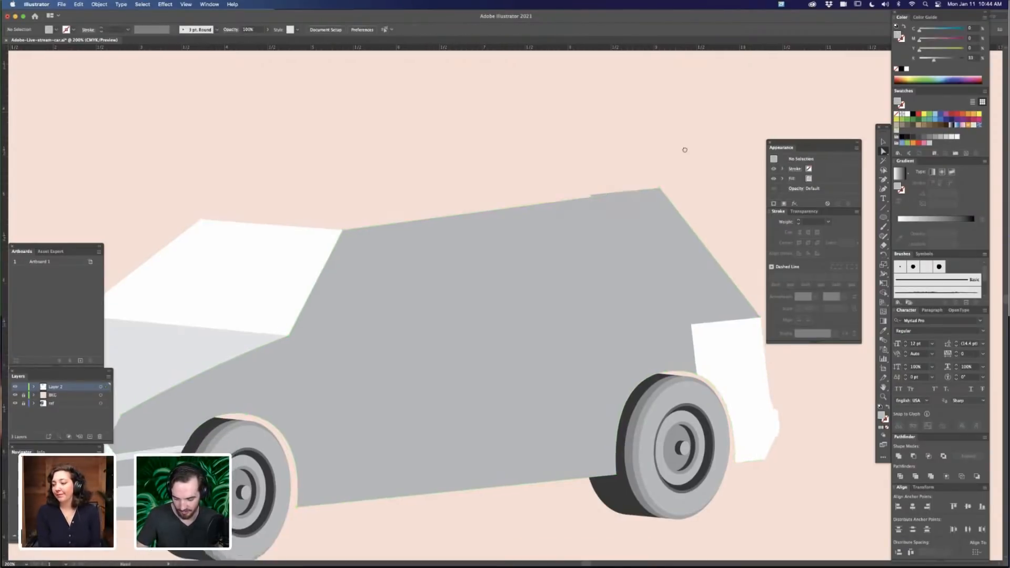
scroll(654, 135, down, 1)
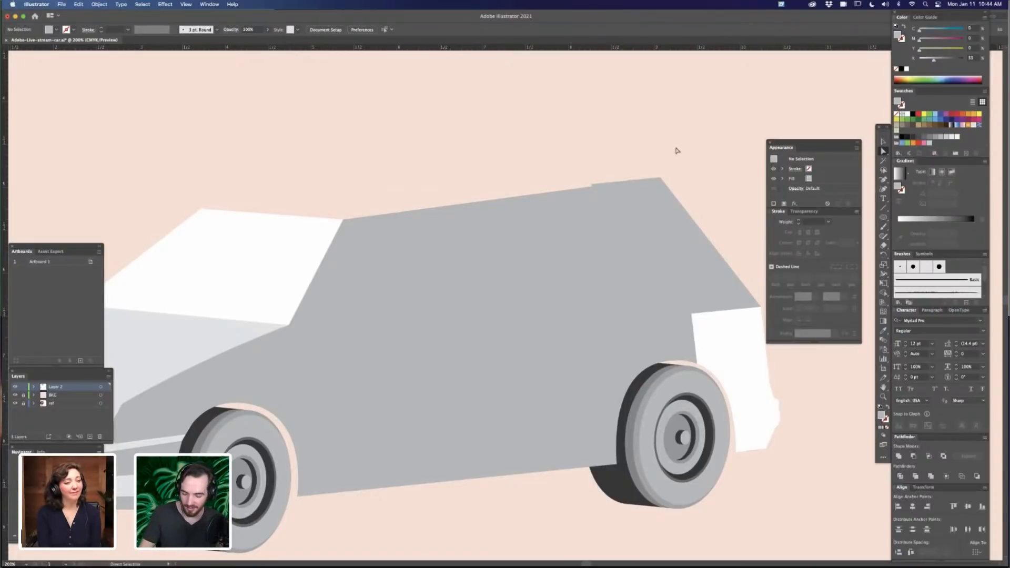
drag(667, 135, 686, 120)
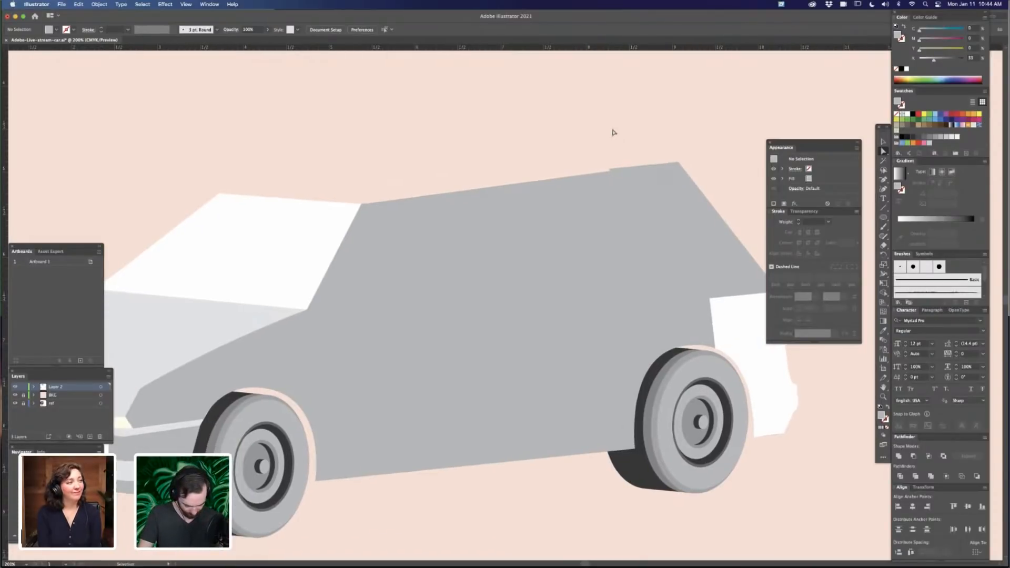
Examine the side panel's roof edge close up and the whole car body against the background
key(super+equal)
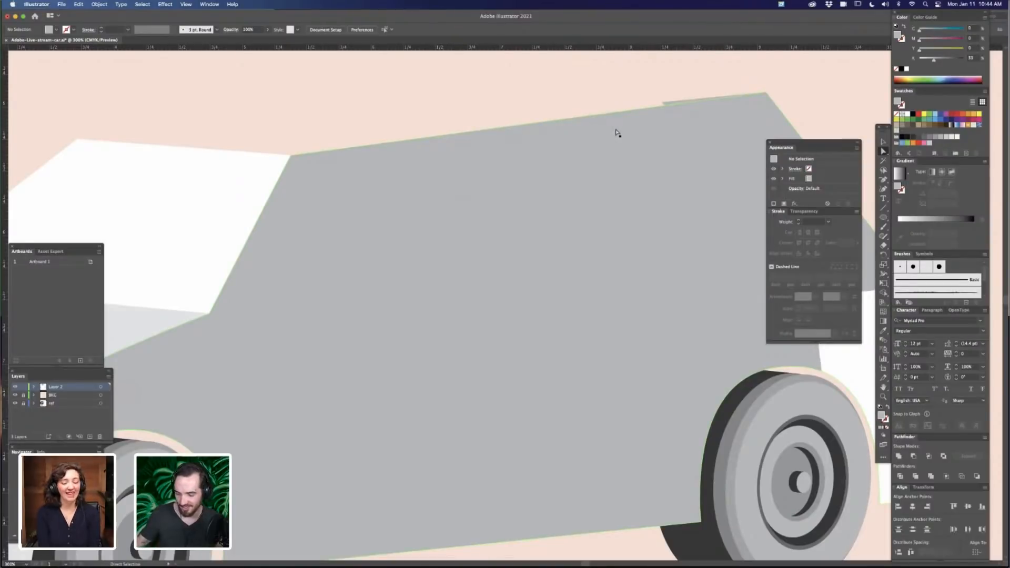
scroll(667, 117, up, 2)
scroll(667, 117, right, 2)
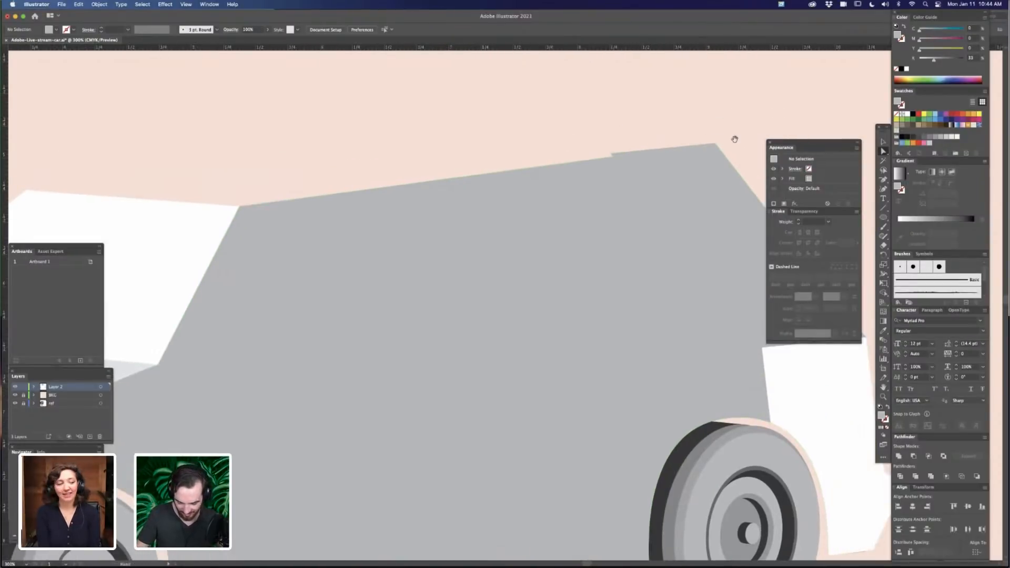
key(super+minus)
key(super+minus)
key(super+minus)
key(super+minus)
key(super+equal)
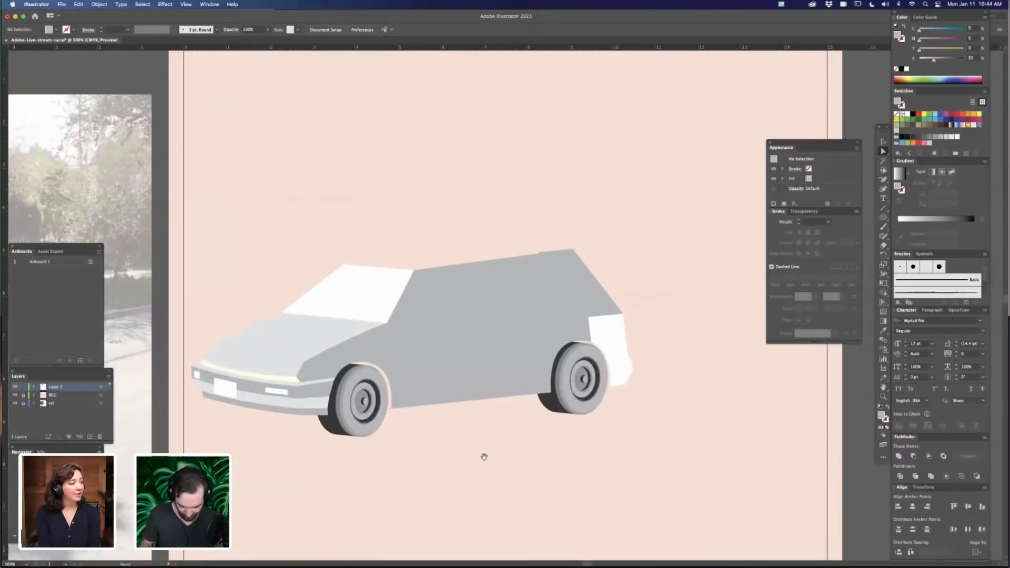
drag(484, 456, 571, 431)
scroll(731, 383, right, 2)
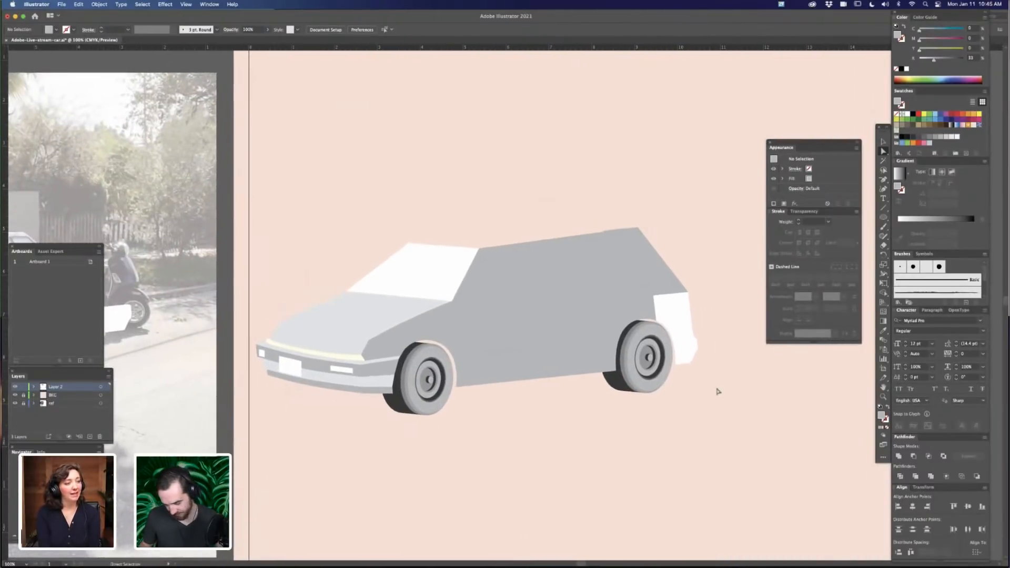
key(super+minus)
key(super+minus)
key(super+equal)
key(super+equal)
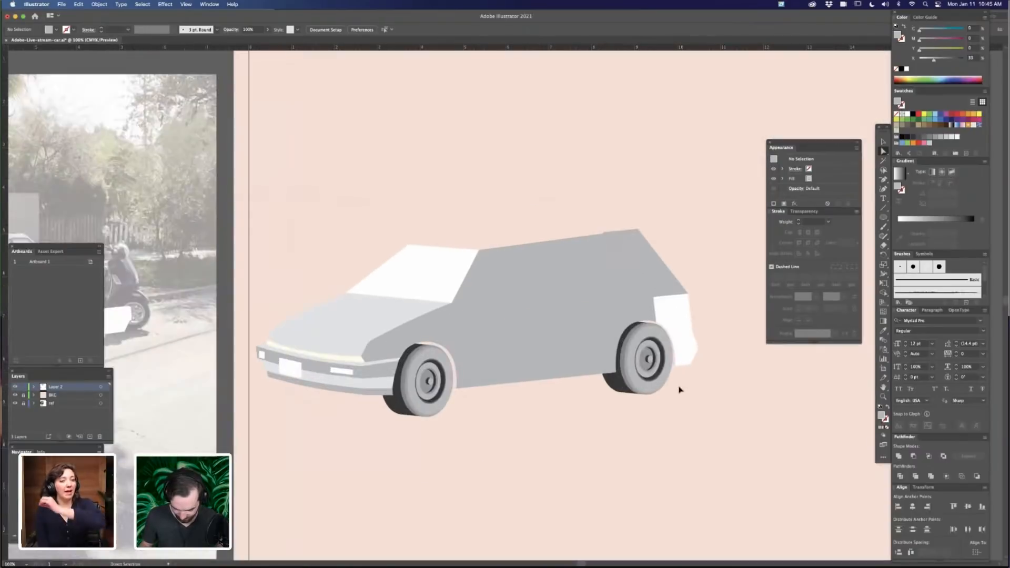
Place a slanted guide line about 5.76 in wide along the roofline of the side panel
key(v)
click(560, 382)
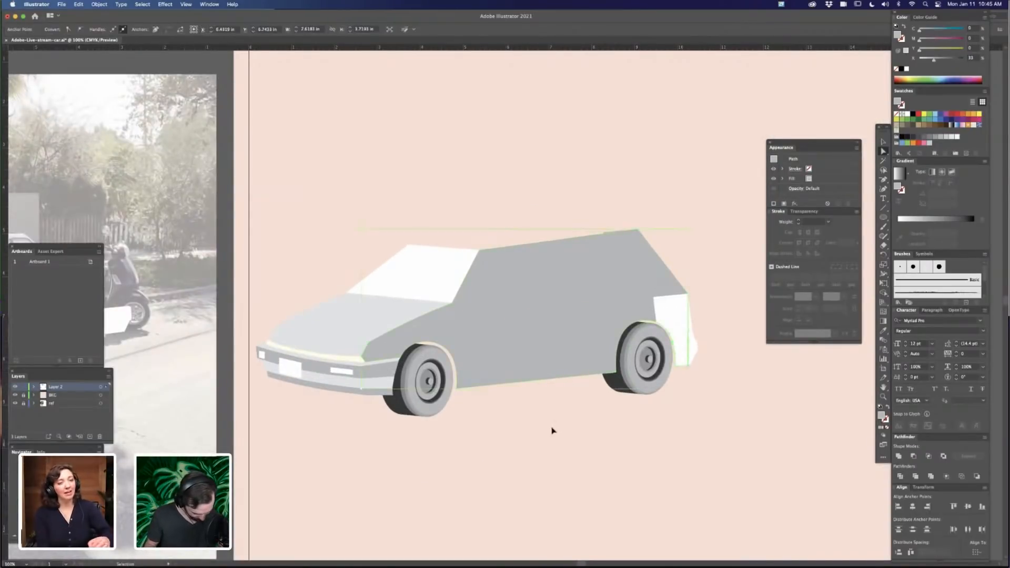
drag(568, 379, 706, 200)
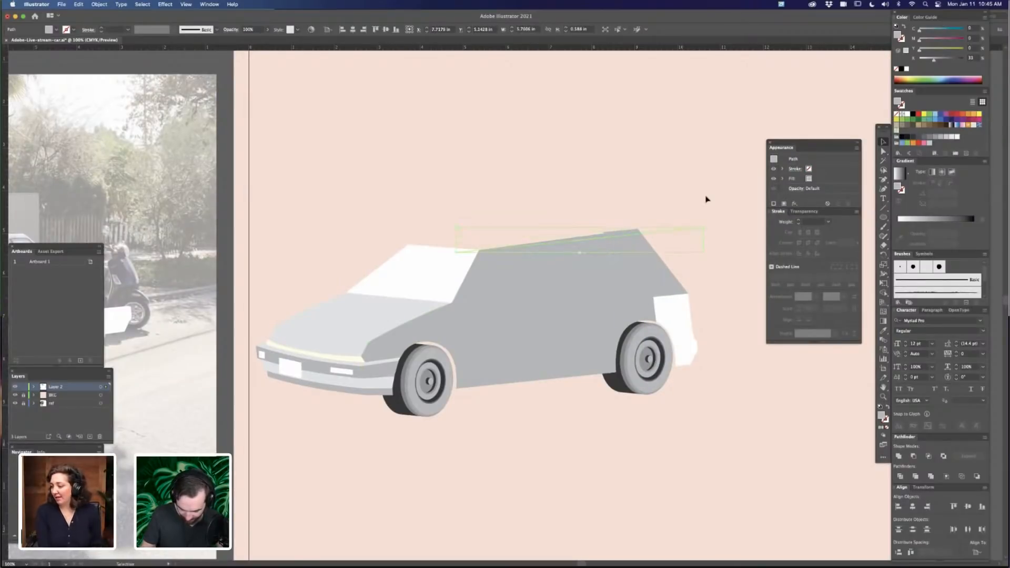
Switch to outline view and move the slanted guide line down toward the upper corner where the windshield meets the side panel
key(super+=)
key(super+=)
drag(618, 321, 532, 381)
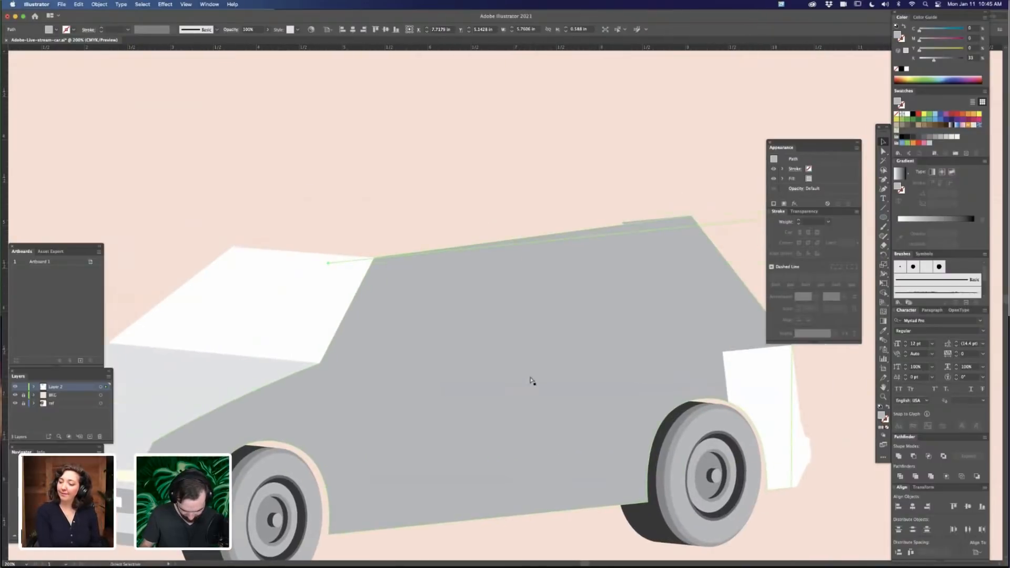
key(super+=)
key(super+=)
drag(457, 336, 673, 404)
key(super+=)
key(super+=)
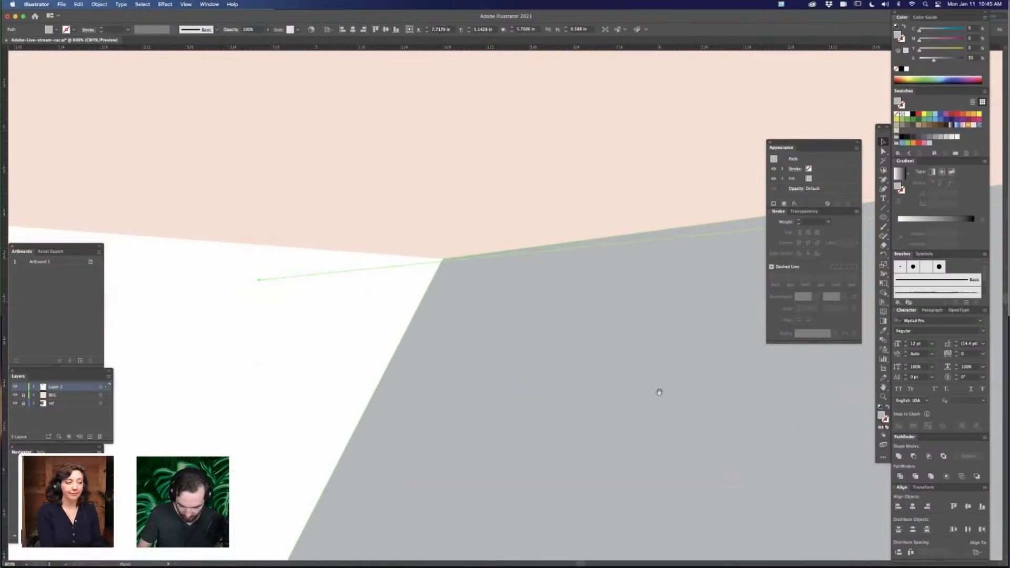
click(528, 235)
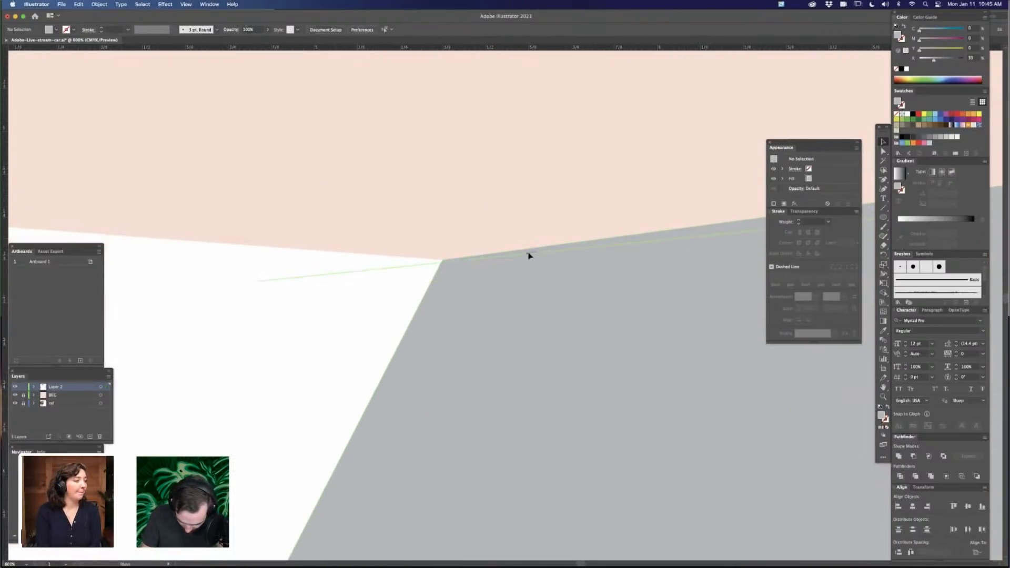
drag(529, 254, 654, 253)
key(super+y)
key(z)
key(v)
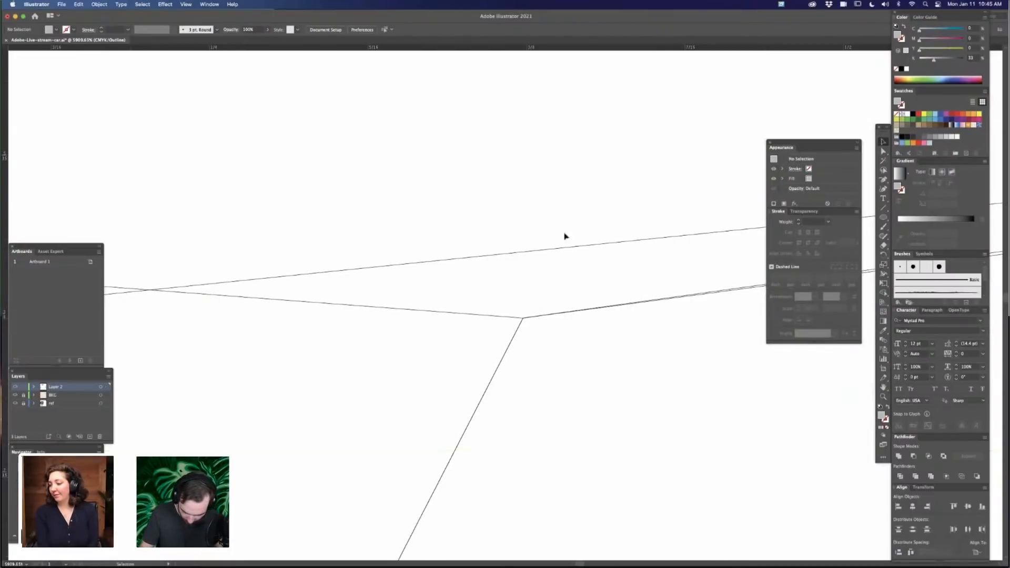
drag(556, 255, 527, 303)
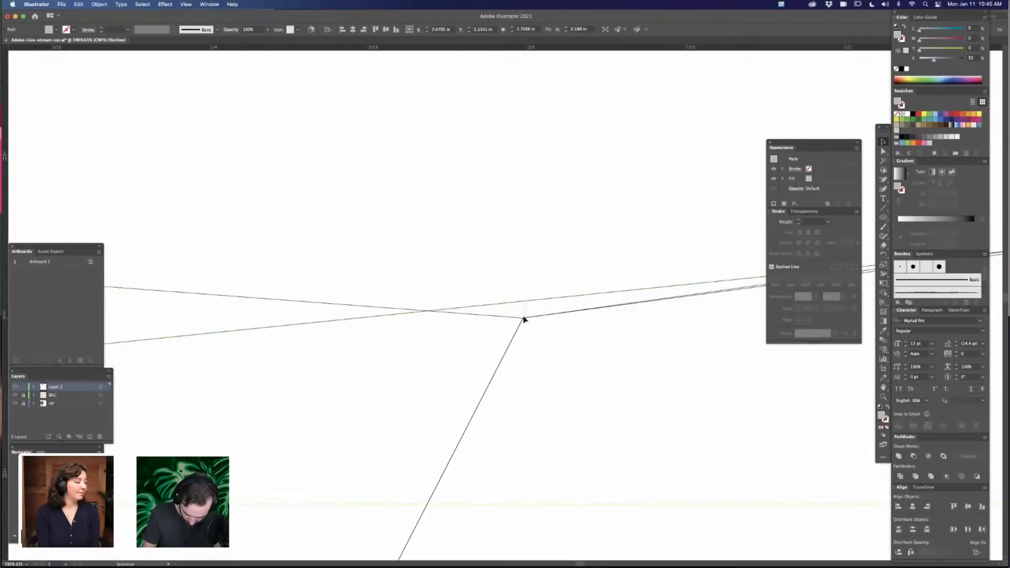
Align the slanted guide line so it passes exactly through the windshield's upper corner point
key(super+minus)
key(super+minus)
key(super+minus)
key(super+minus)
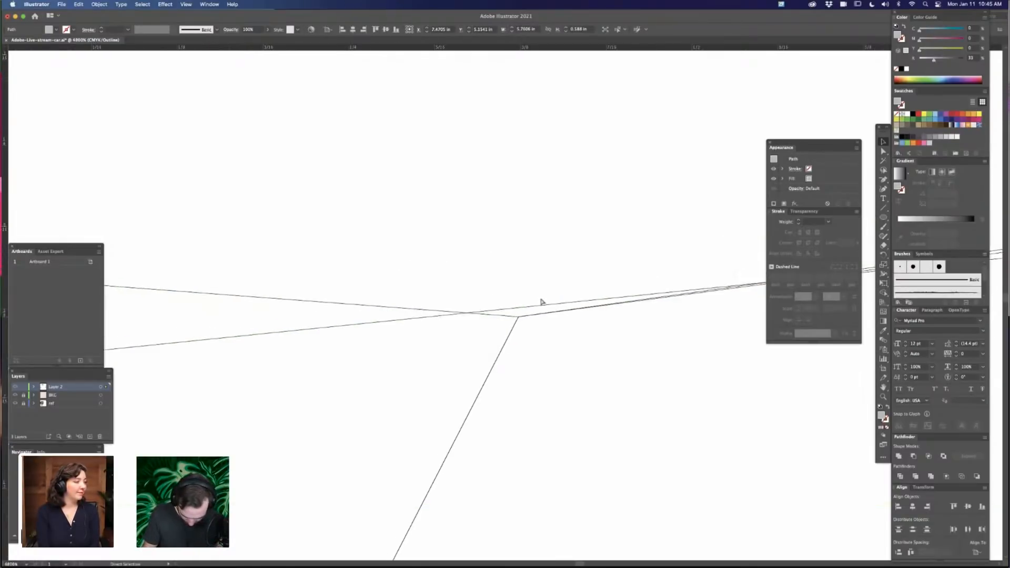
key(super+minus)
key(v)
key(super+shift+a)
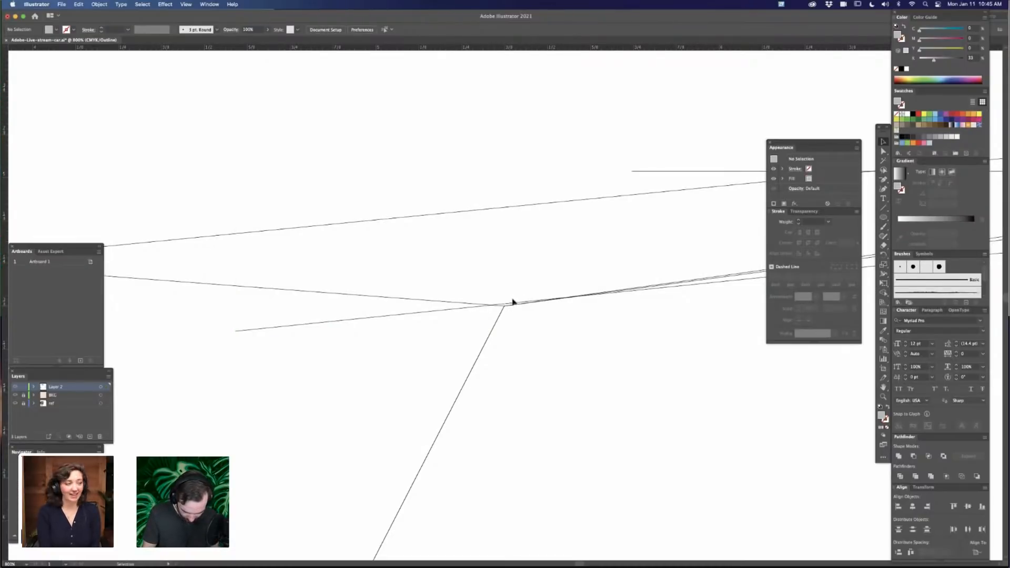
drag(513, 302, 894, 332)
key(z)
drag(685, 435, 656, 315)
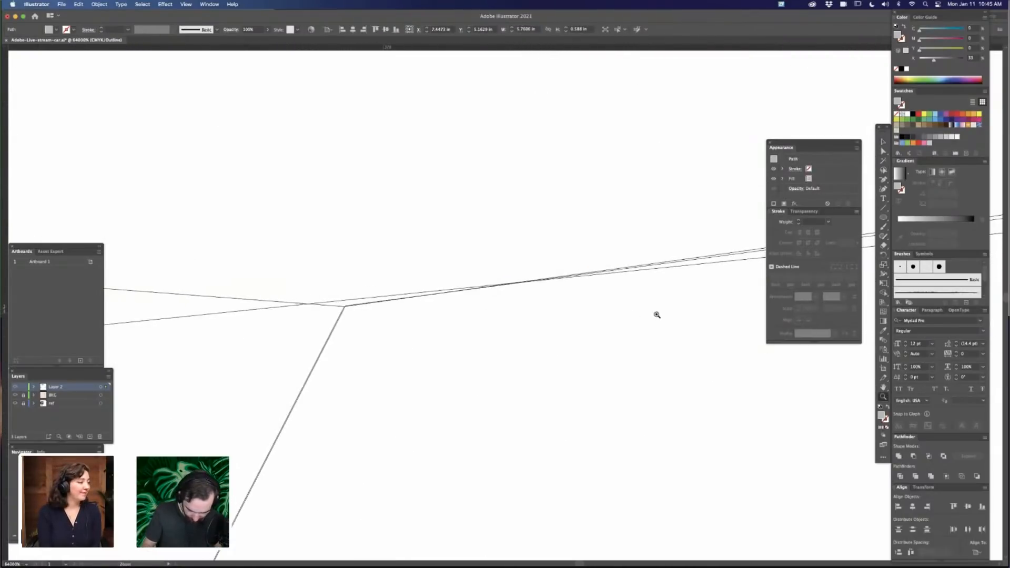
drag(415, 365, 628, 345)
key(a)
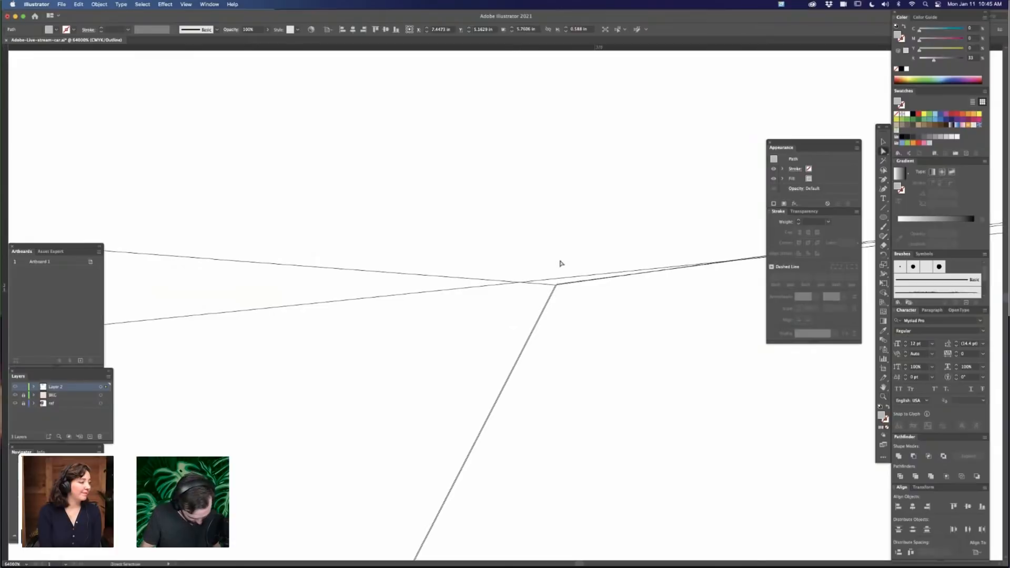
drag(557, 284, 556, 286)
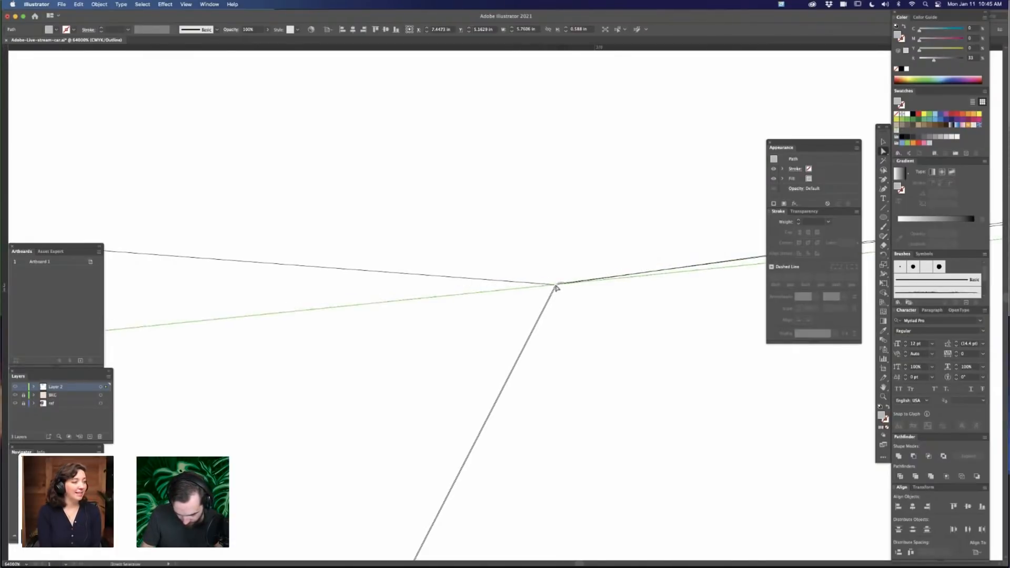
click(566, 257)
Move the side panel's front upper corner anchor onto the windshield's corner point
click(555, 288)
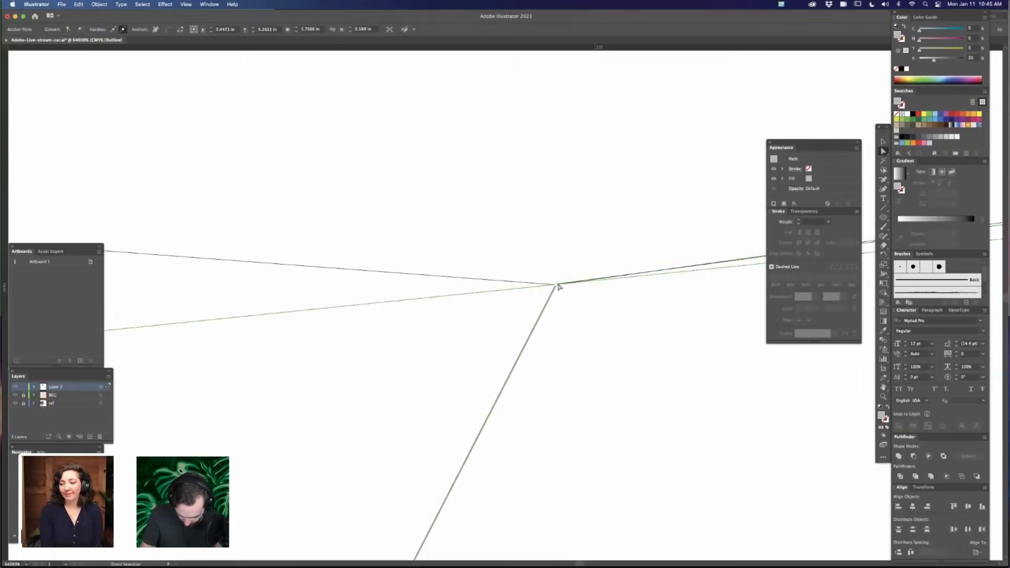
click(543, 291)
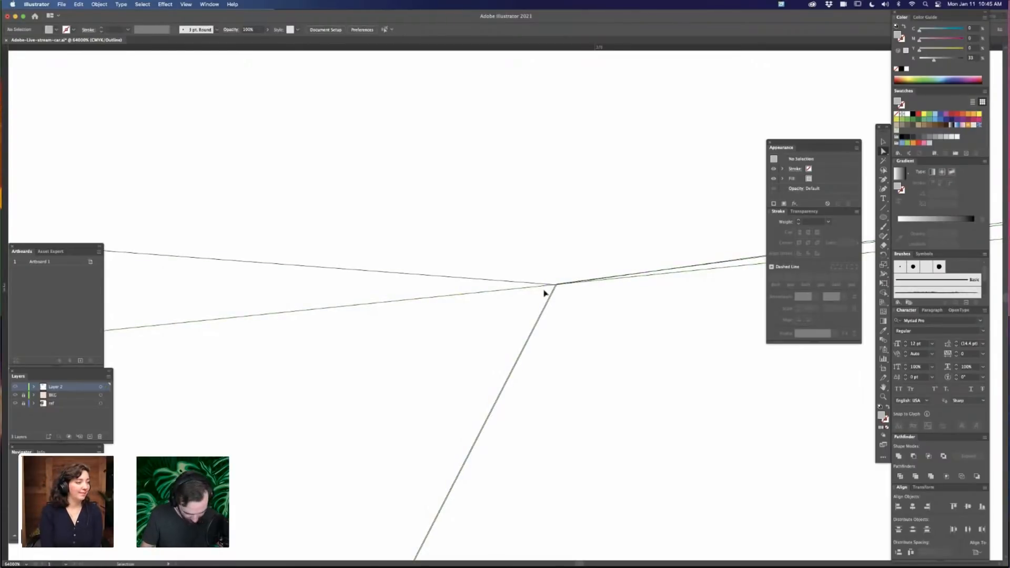
click(560, 284)
drag(562, 287, 557, 286)
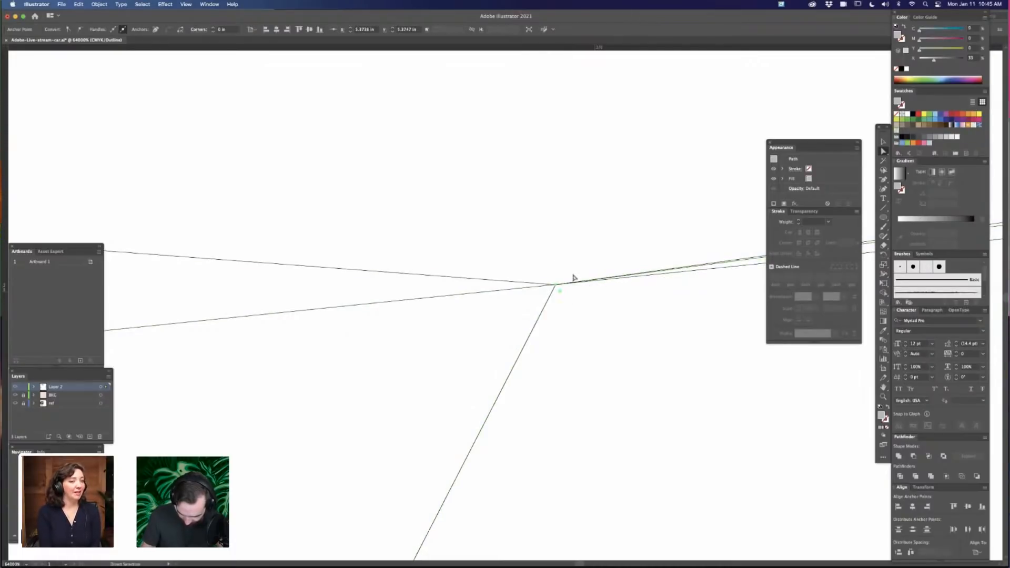
click(596, 244)
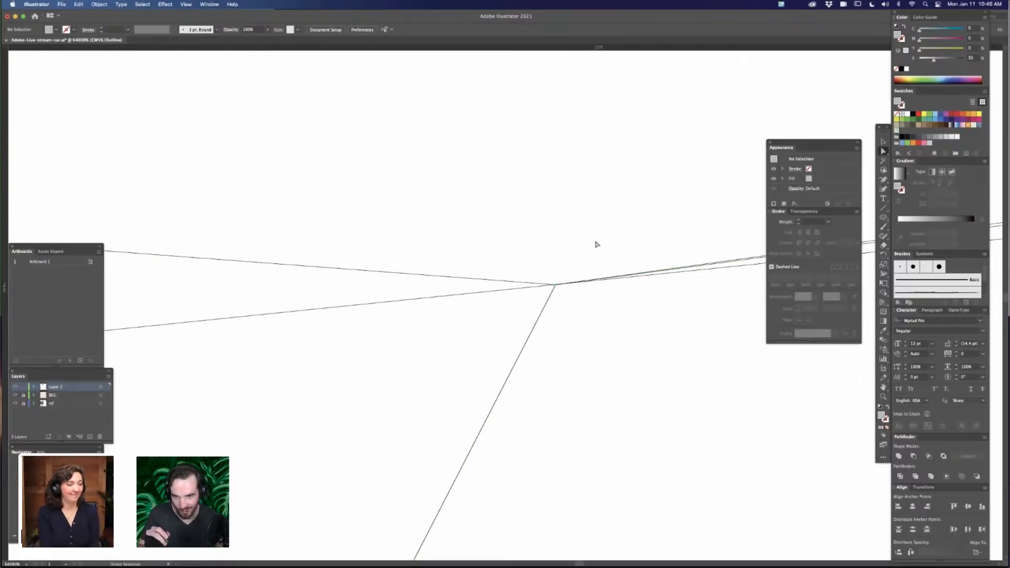
Lengthen the horizontal guide line above the roof to about 5.55 in so it extends past the windshield corner and rear pillar
key(super+minus)
key(super+minus)
key(super+minus)
key(super+minus)
key(super+minus)
key(super+minus)
key(super+minus)
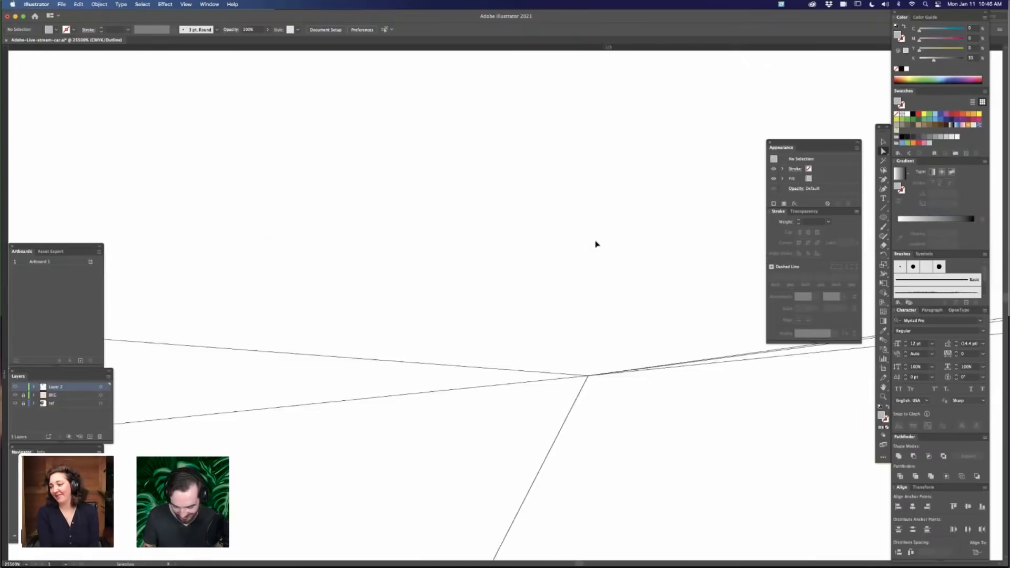
key(super+minus)
key(super+minus)
key(super+minus)
key(super+minus)
key(super+minus)
key(super+minus)
key(super+minus)
key(super+minus)
key(super+minus)
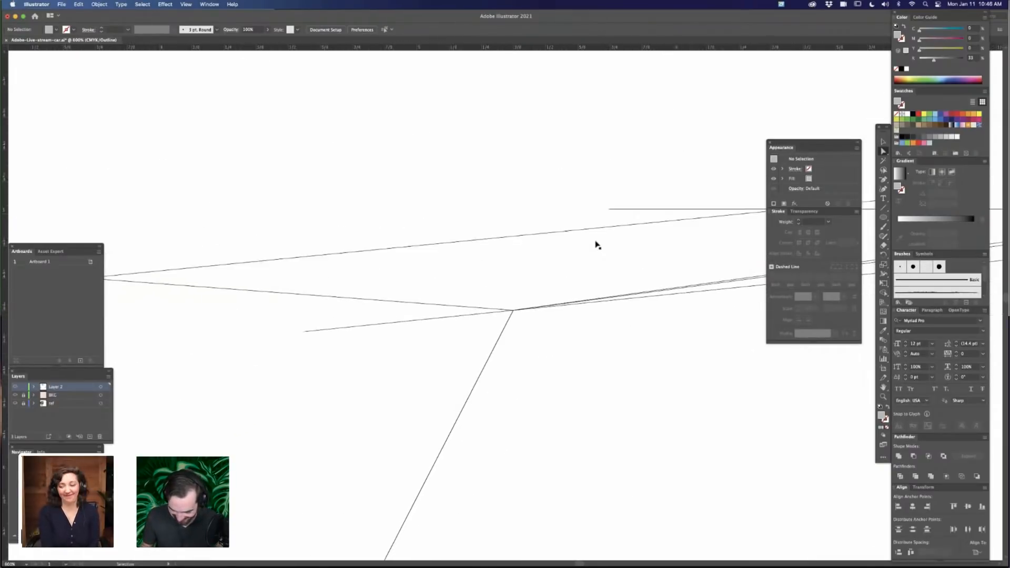
drag(662, 382, 415, 379)
drag(569, 314, 646, 302)
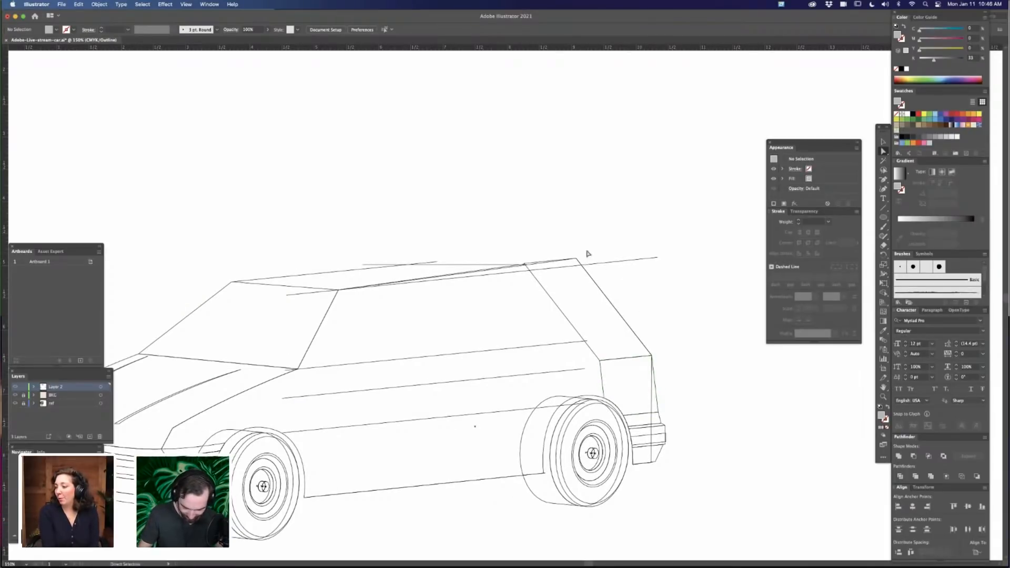
click(456, 266)
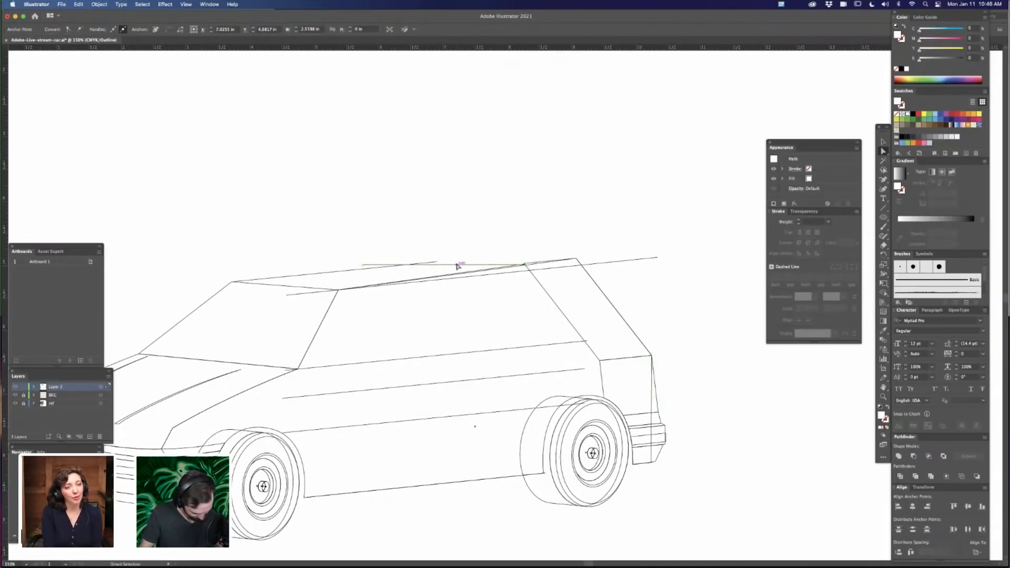
key(v)
drag(528, 262, 625, 248)
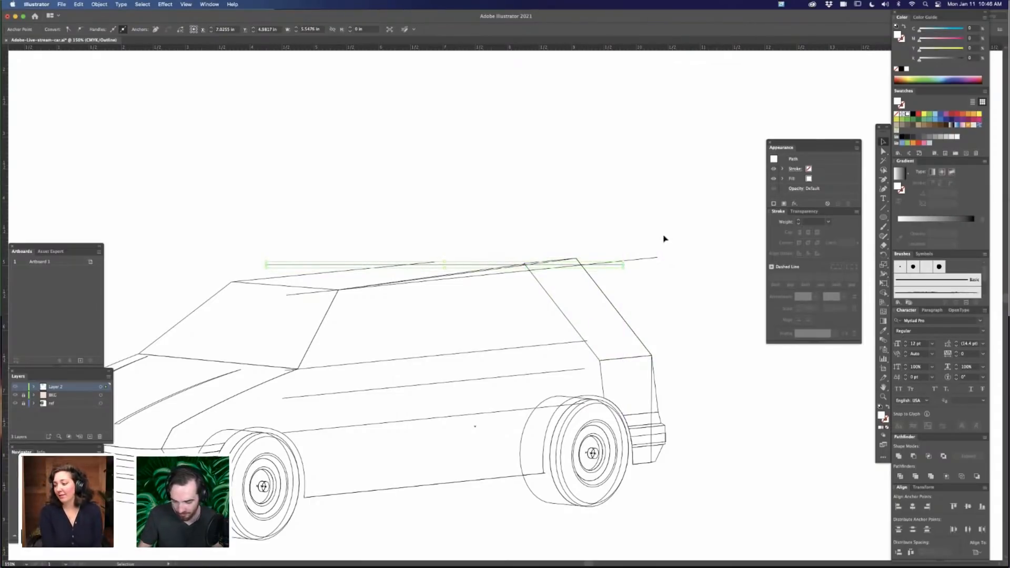
click(621, 241)
Examine the outlined roof and guide lines between the windshield corner and the rear pillar
key(super+equal)
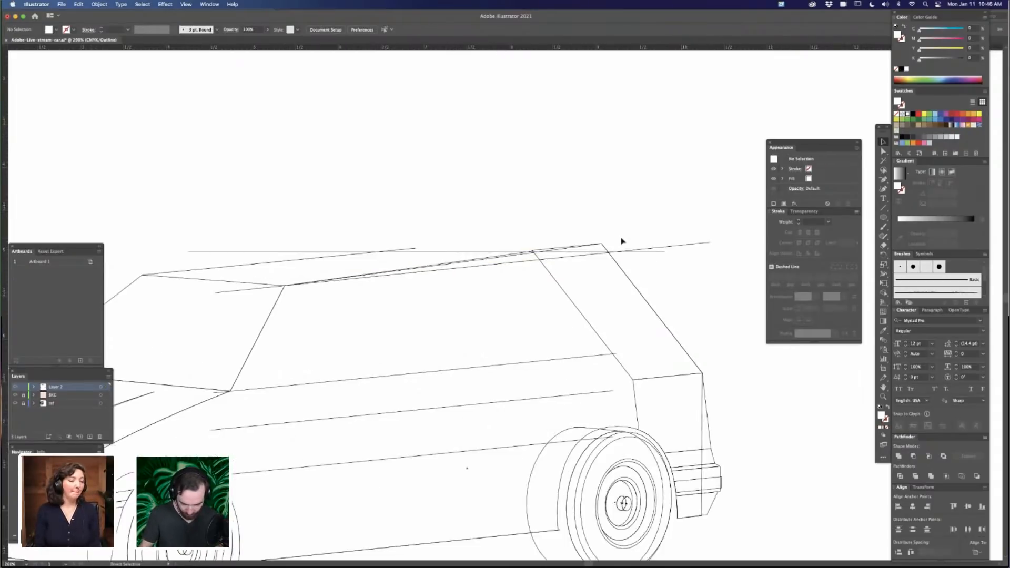
drag(592, 286, 599, 316)
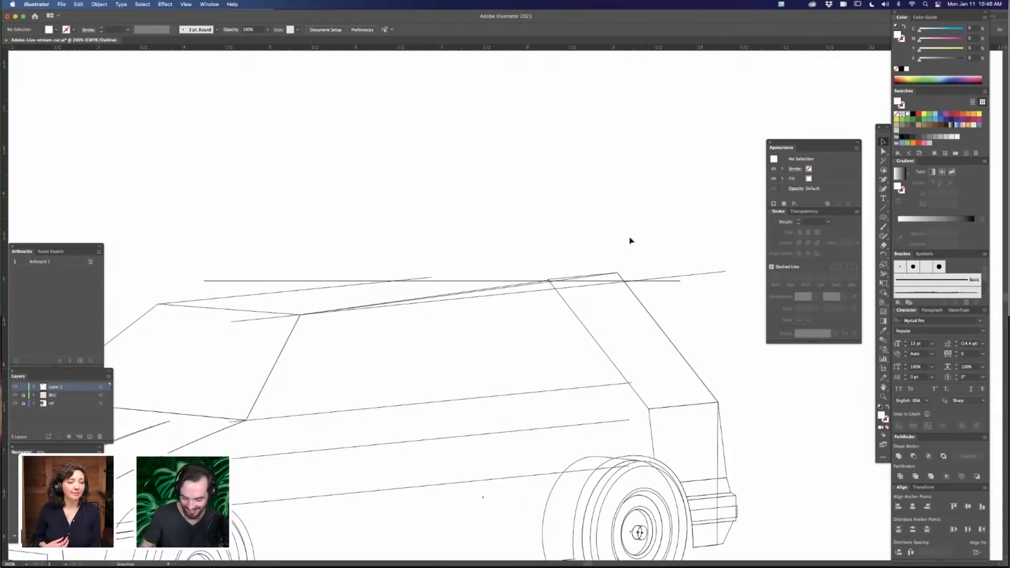
scroll(631, 240, left, 5)
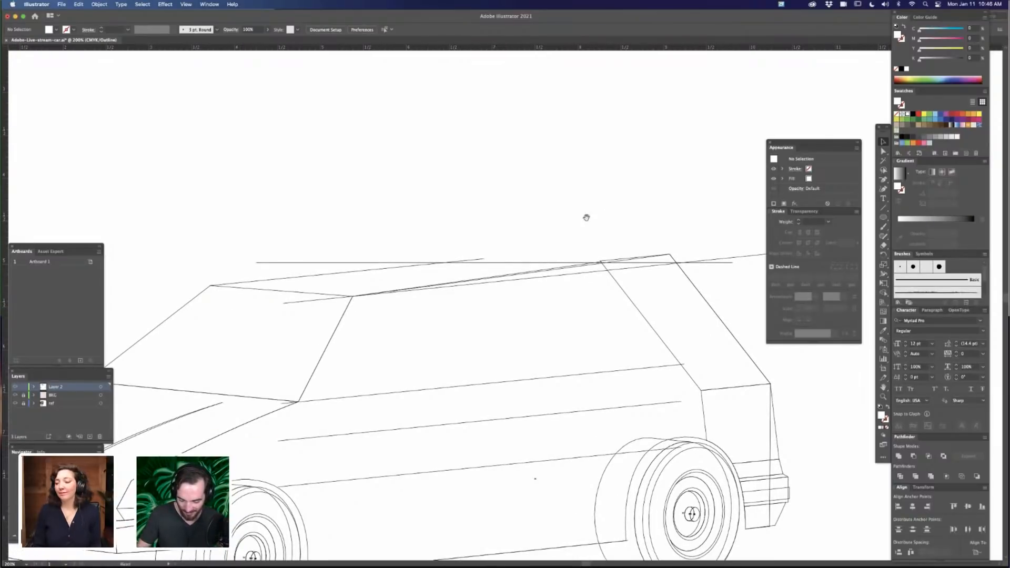
scroll(599, 207, left, 3)
scroll(600, 208, down, 2)
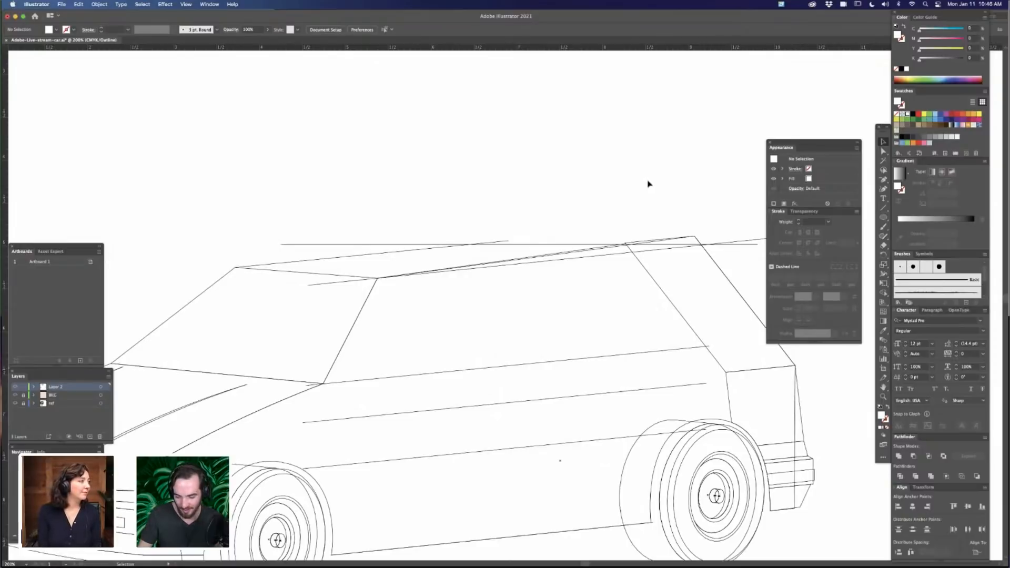
scroll(648, 183, down, 5)
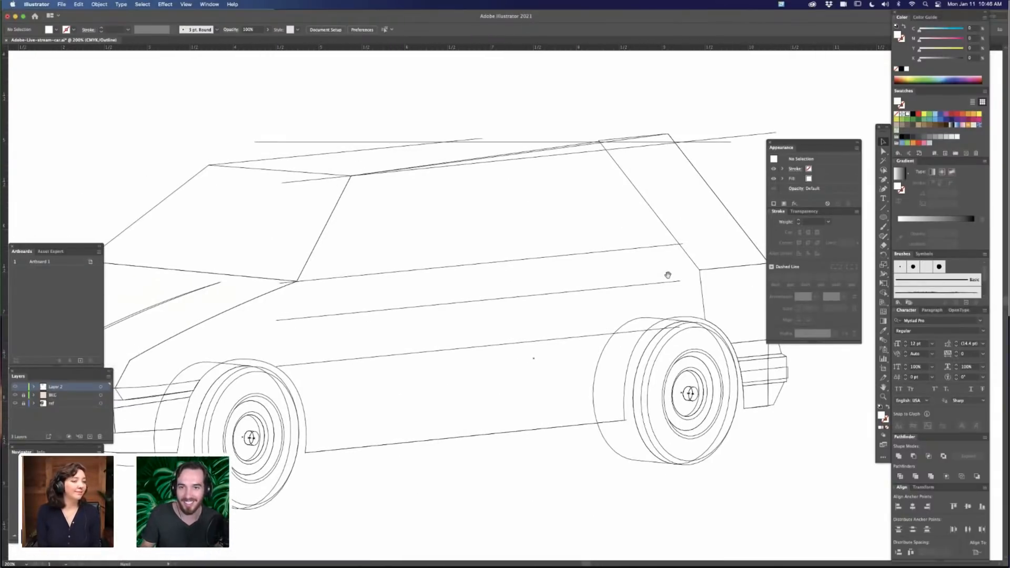
scroll(599, 232, up, 5)
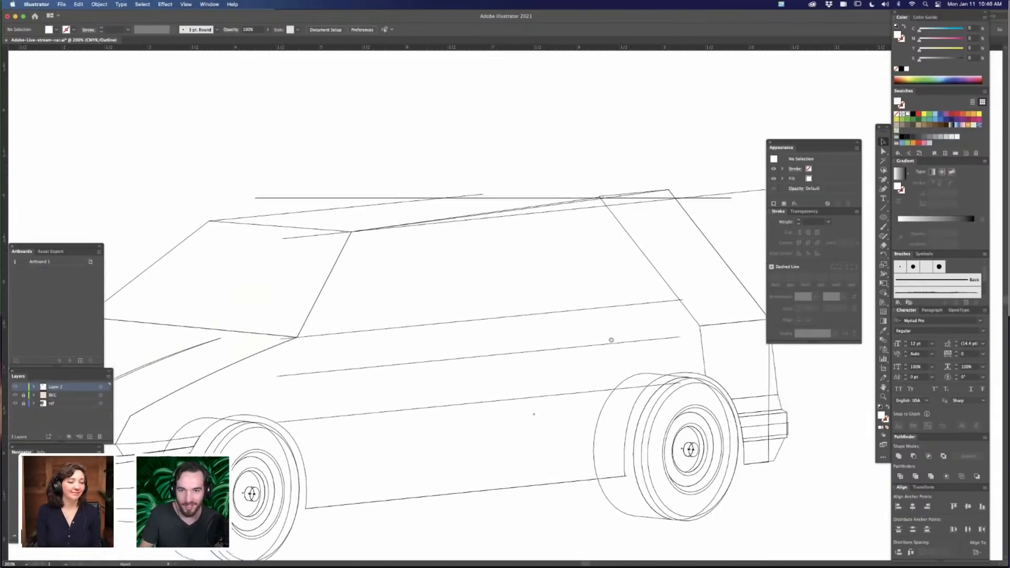
drag(551, 213, 554, 212)
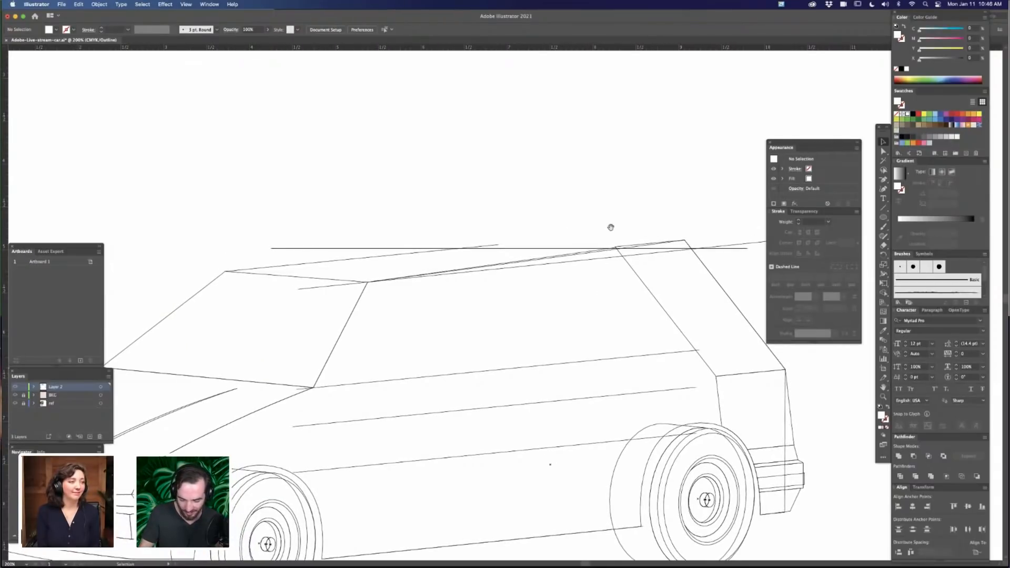
scroll(609, 214, right, 3)
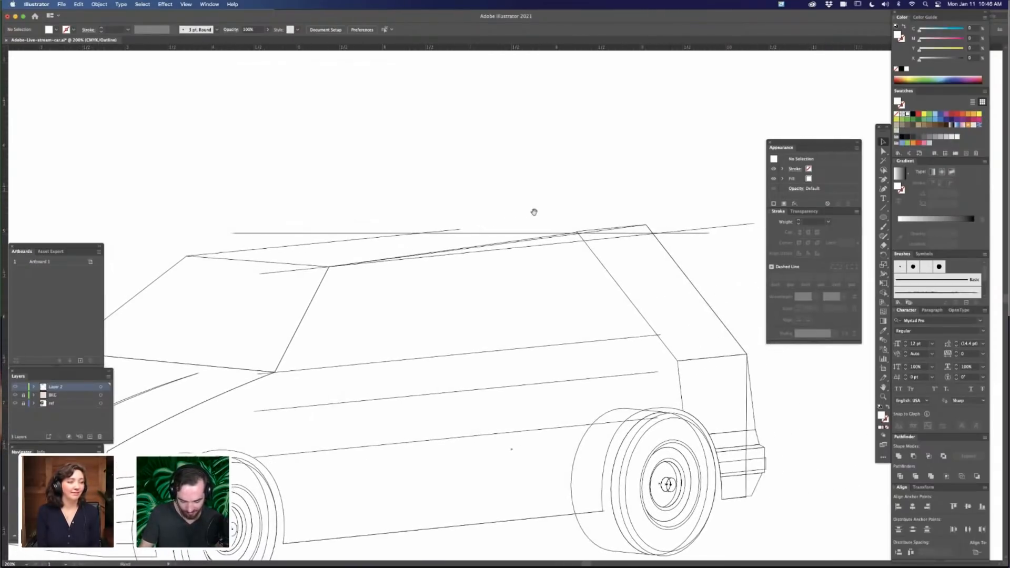
key(super+=)
drag(487, 317, 559, 337)
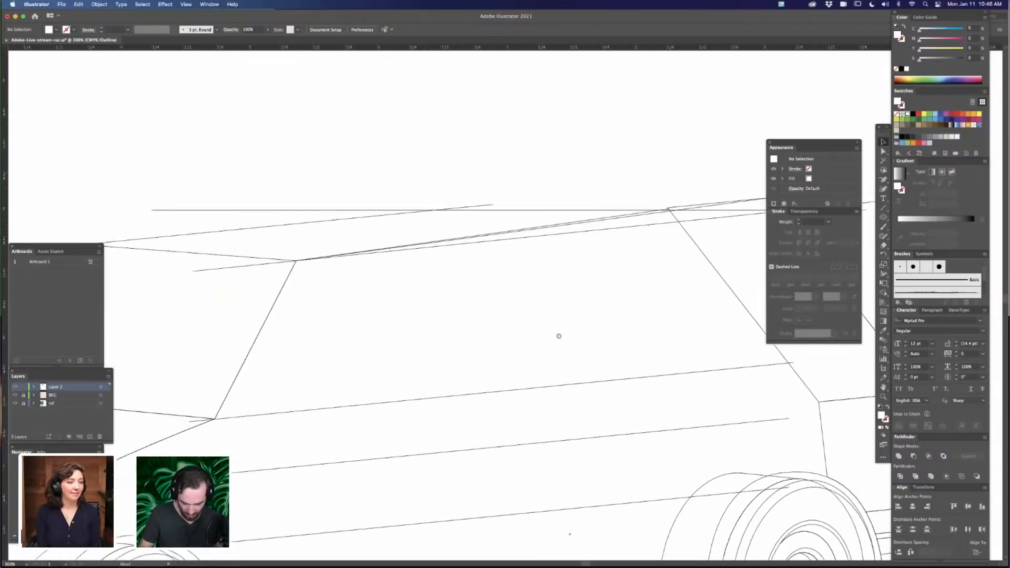
Draw an open straight-sided practice path above the rear roof with the Pen tool, and delete it
drag(725, 255, 626, 257)
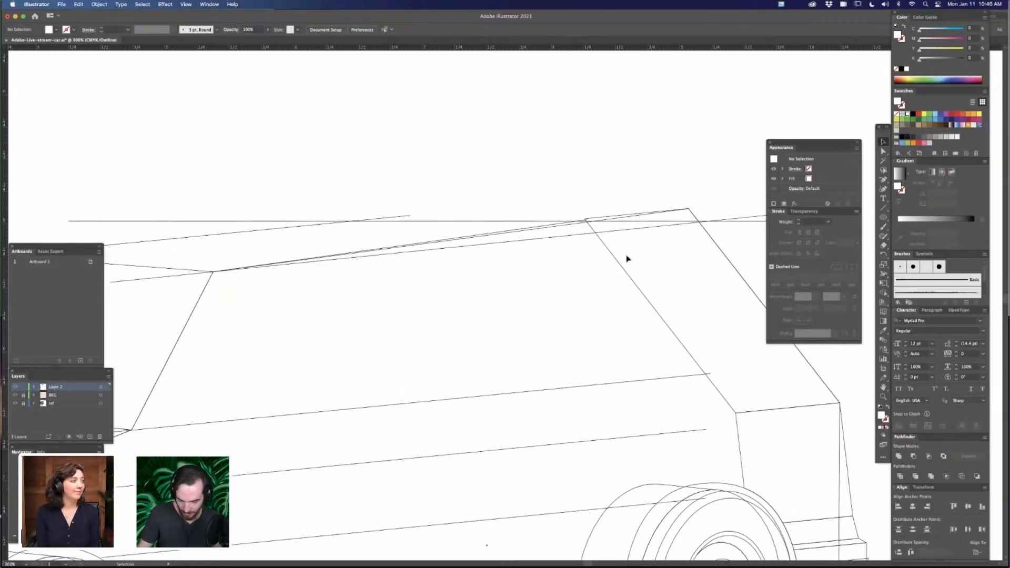
key(p)
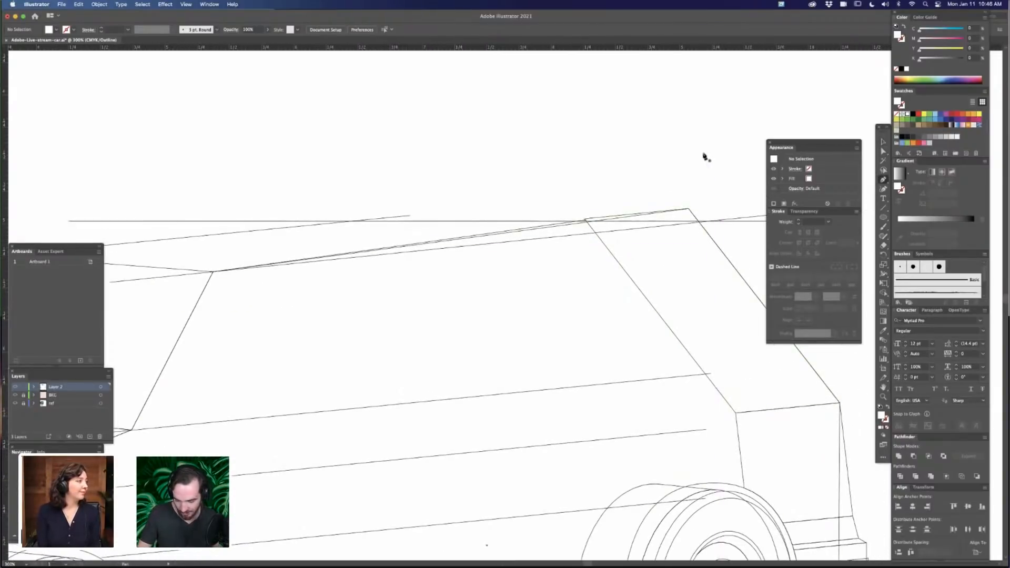
click(689, 132)
click(728, 150)
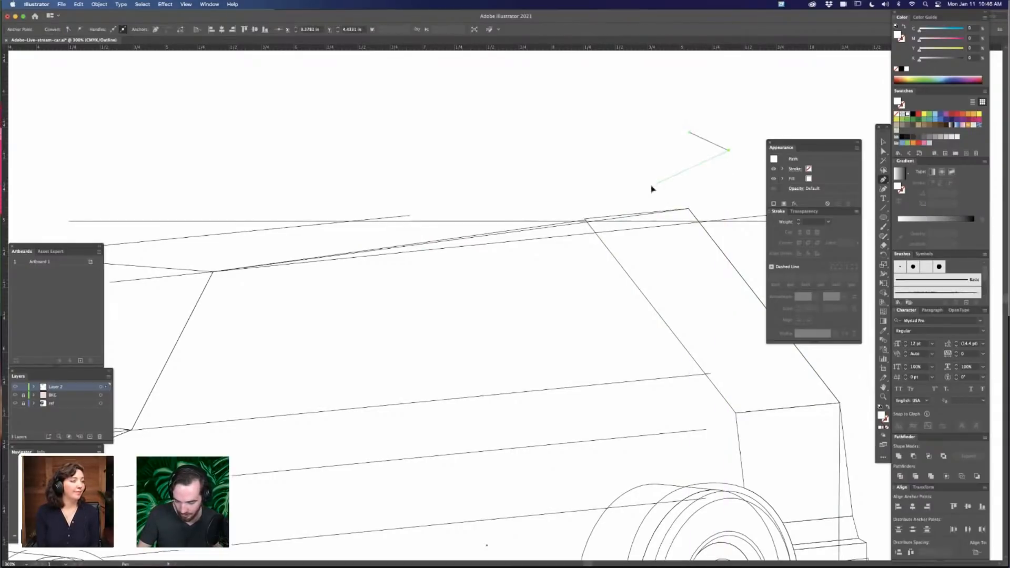
click(652, 185)
click(600, 156)
click(648, 117)
click(720, 113)
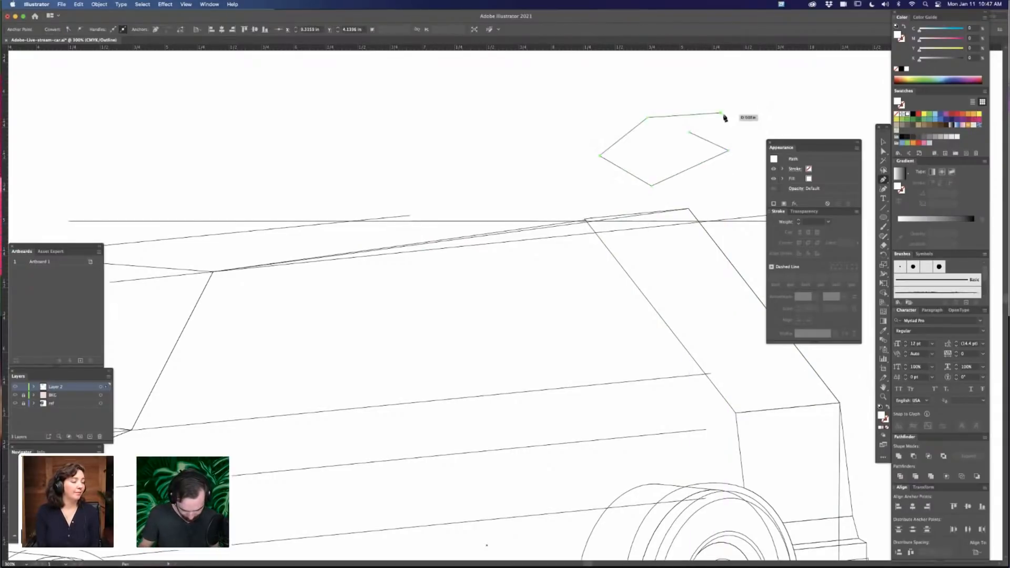
key(Delete)
key(Delete)
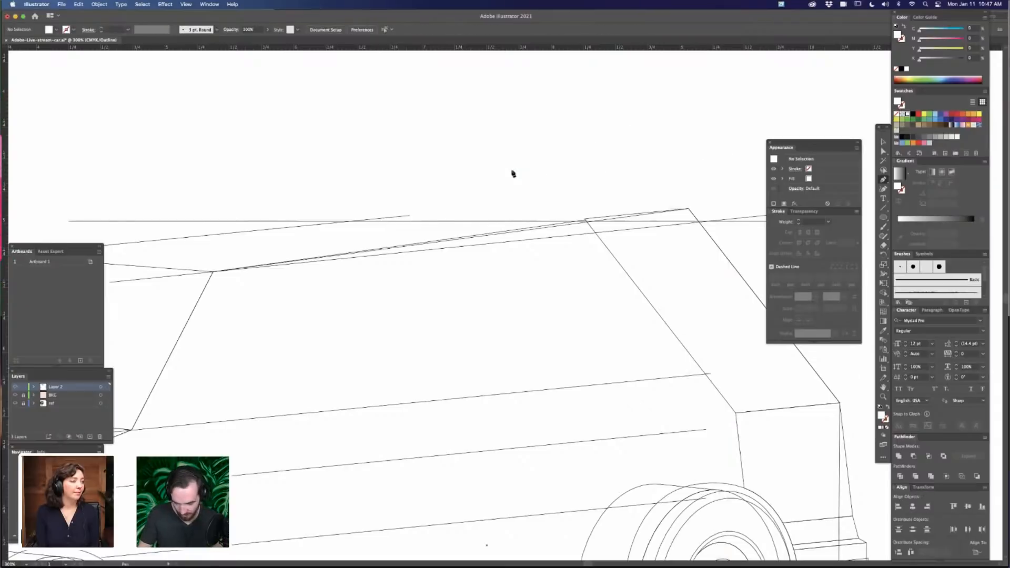
Draw a flowing wave-shaped practice path with smooth curve anchors in the empty area above the roof
drag(526, 161, 523, 314)
key(super+equal)
drag(433, 258, 480, 259)
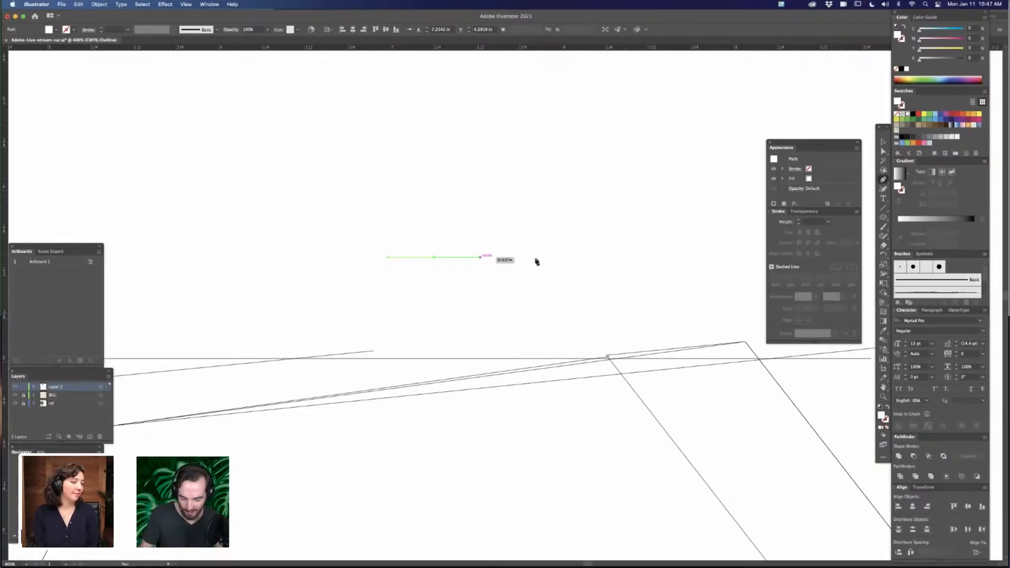
drag(545, 289, 579, 291)
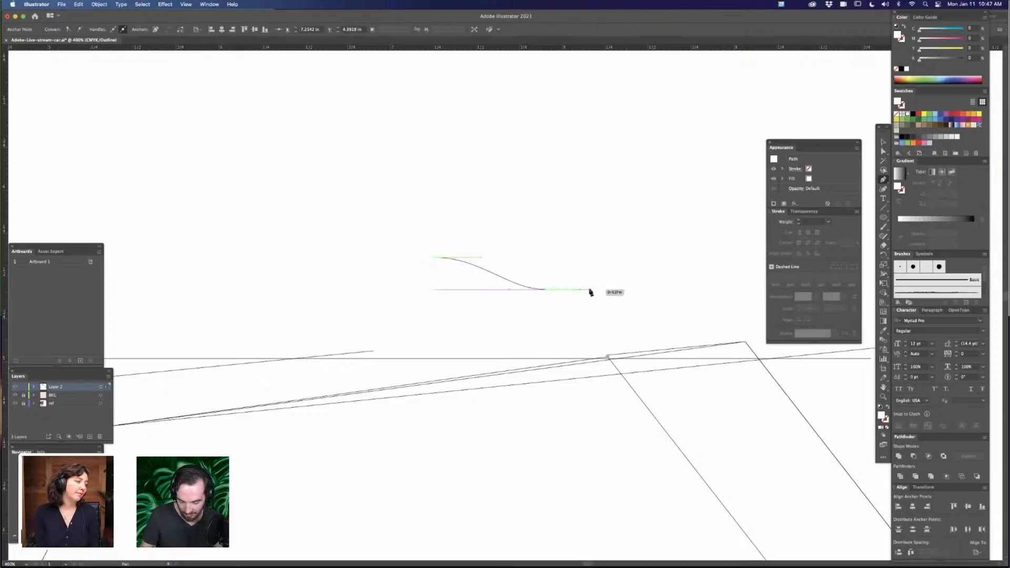
drag(607, 254, 656, 253)
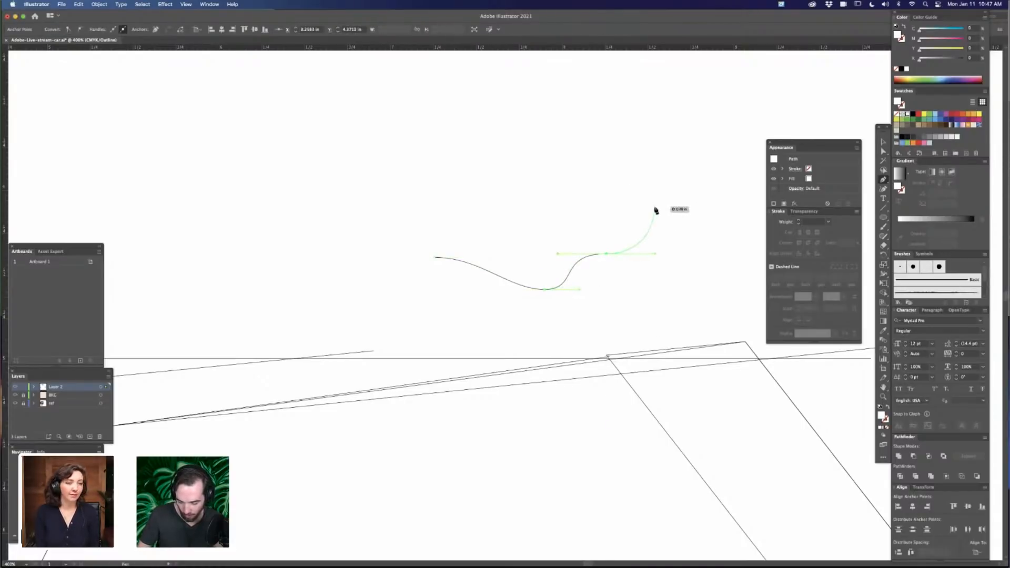
drag(670, 243, 674, 184)
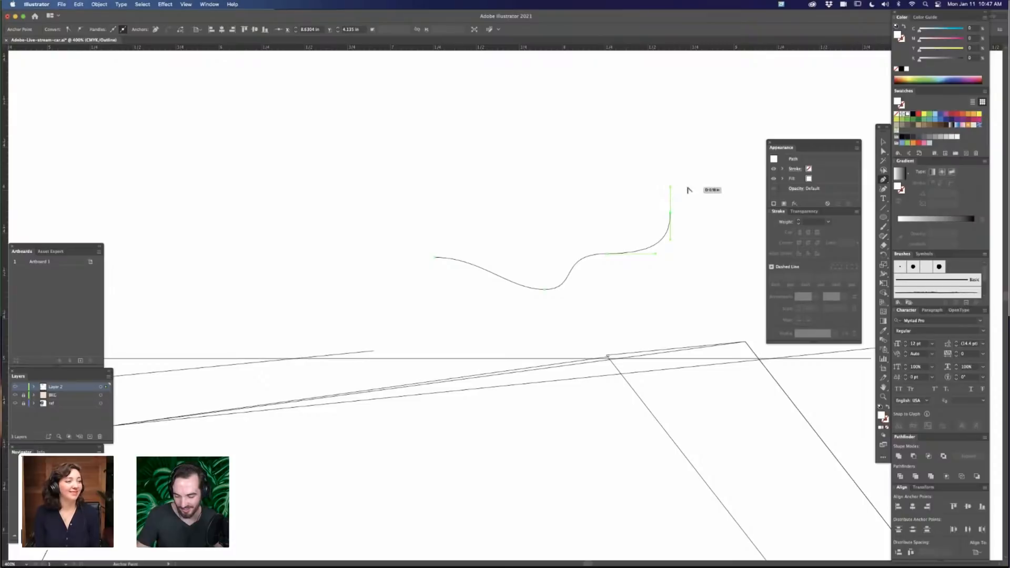
Continue the practice path into a hook shape, redirecting the handles at its corner anchors
drag(670, 187, 697, 205)
drag(712, 251, 711, 268)
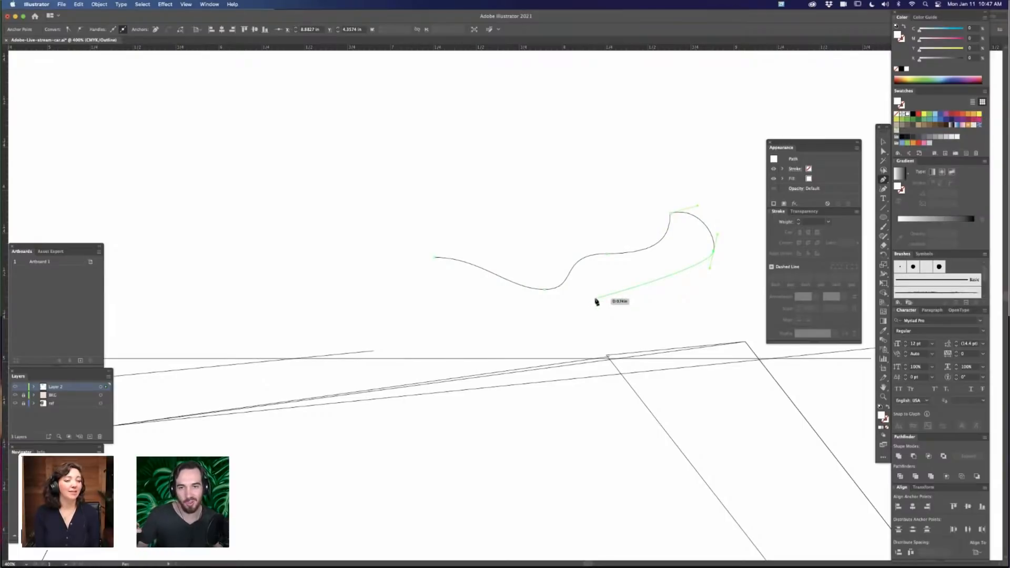
drag(646, 295, 744, 309)
click(648, 295)
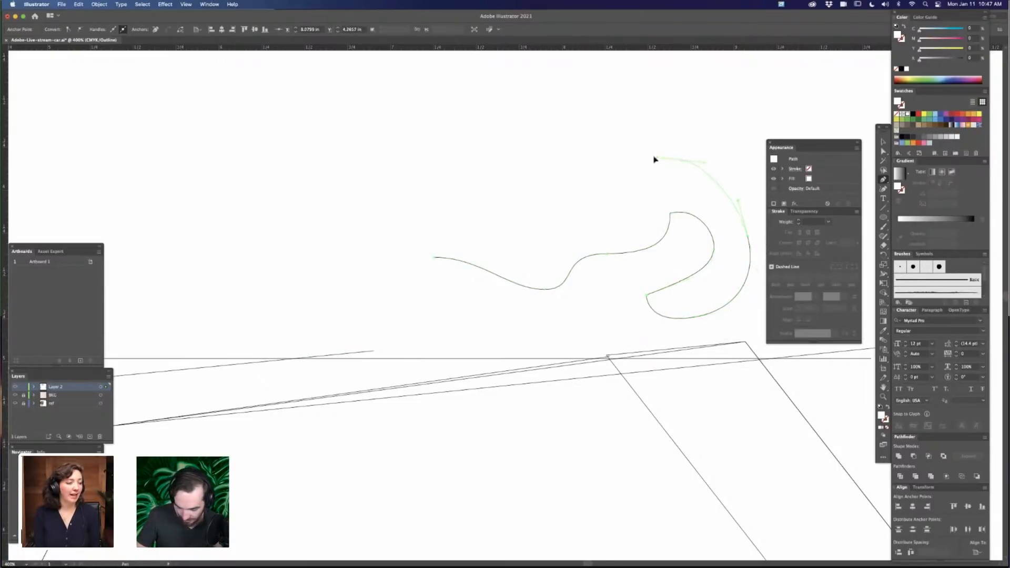
Extend the practice path over the hook into an inner loop with corners, ending in a curve above it
drag(656, 158, 480, 259)
click(600, 230)
click(641, 188)
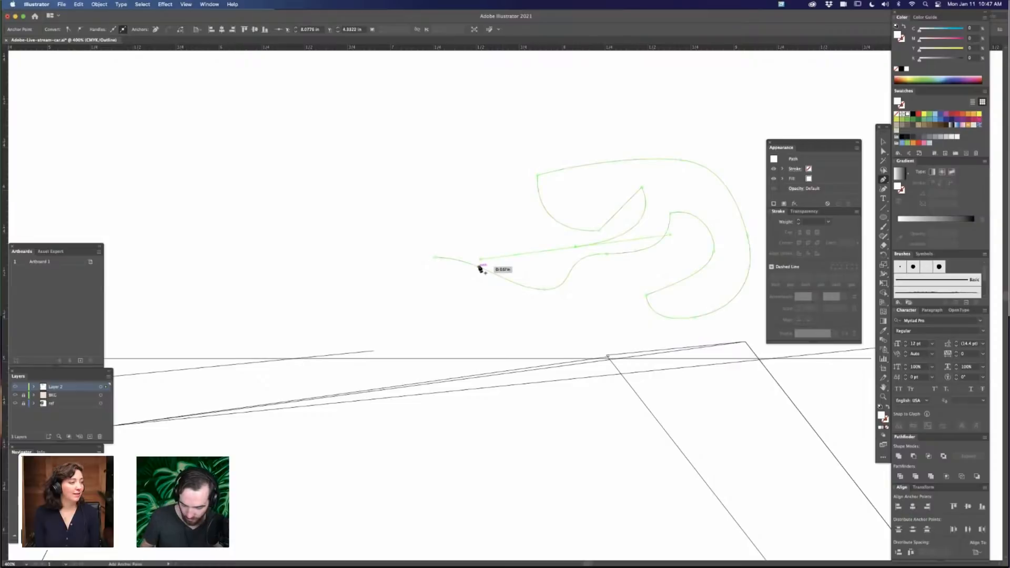
drag(504, 146, 554, 74)
drag(458, 90, 385, 289)
drag(555, 72, 603, 92)
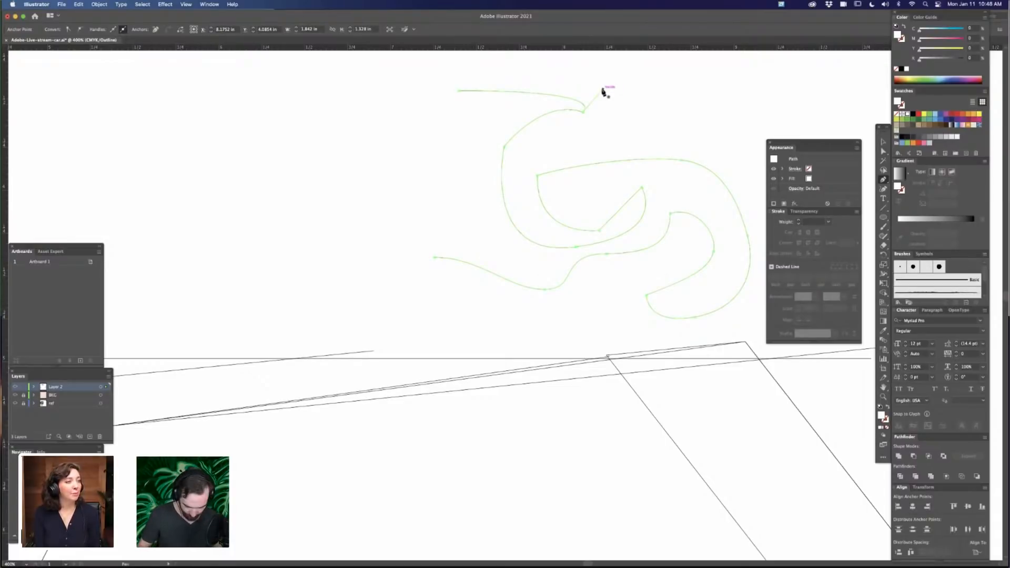
Reshape the curves at two of the practice path's anchors with the Anchor Point tool, and delete the whole path
key(c)
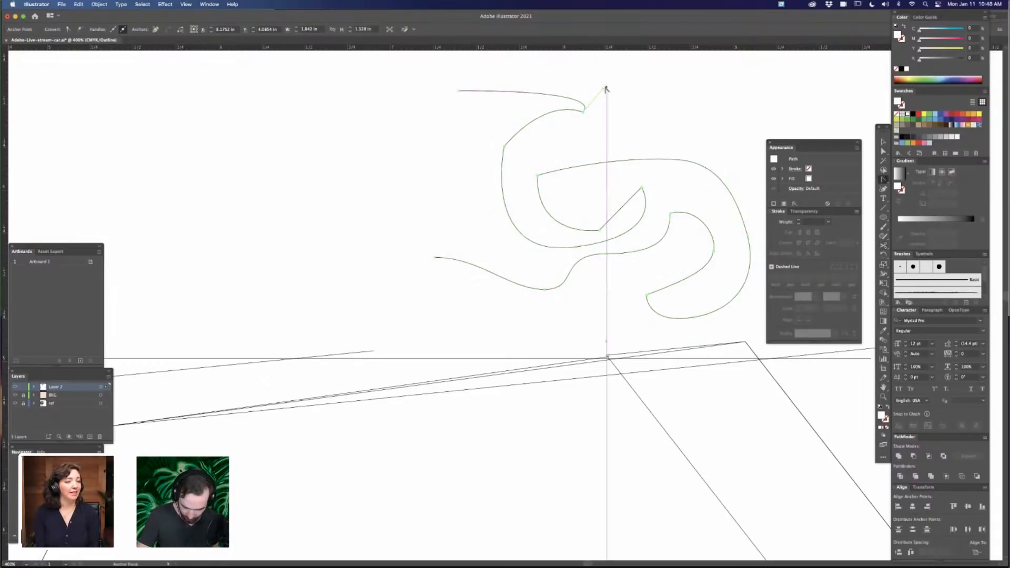
key(shift+c)
drag(605, 93, 558, 87)
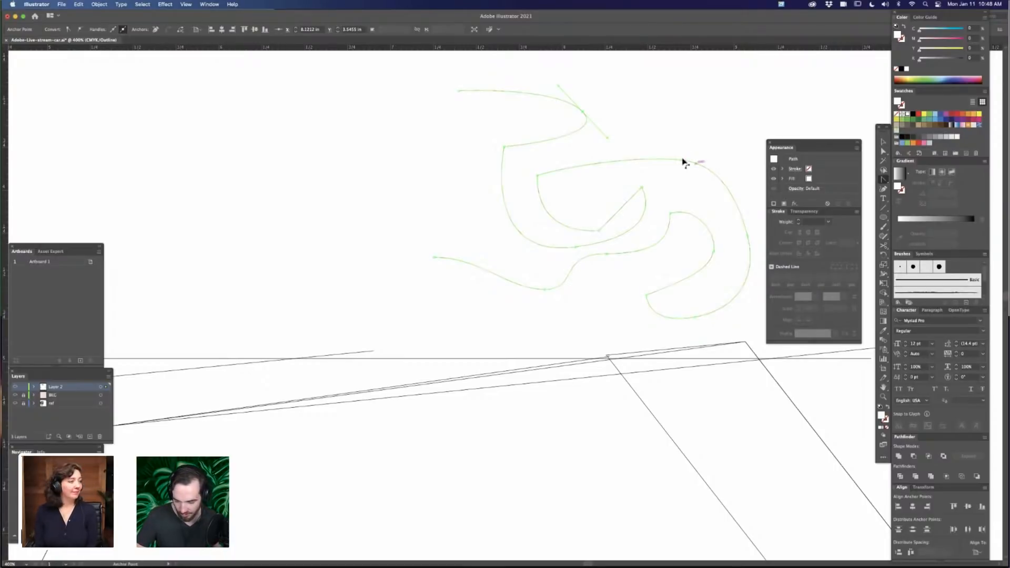
drag(681, 162, 648, 120)
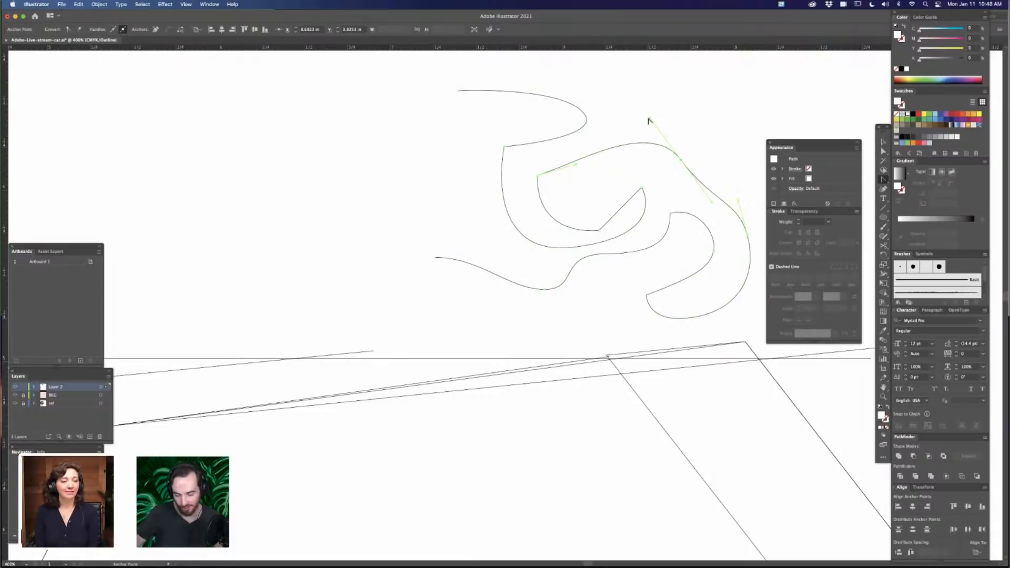
key(v)
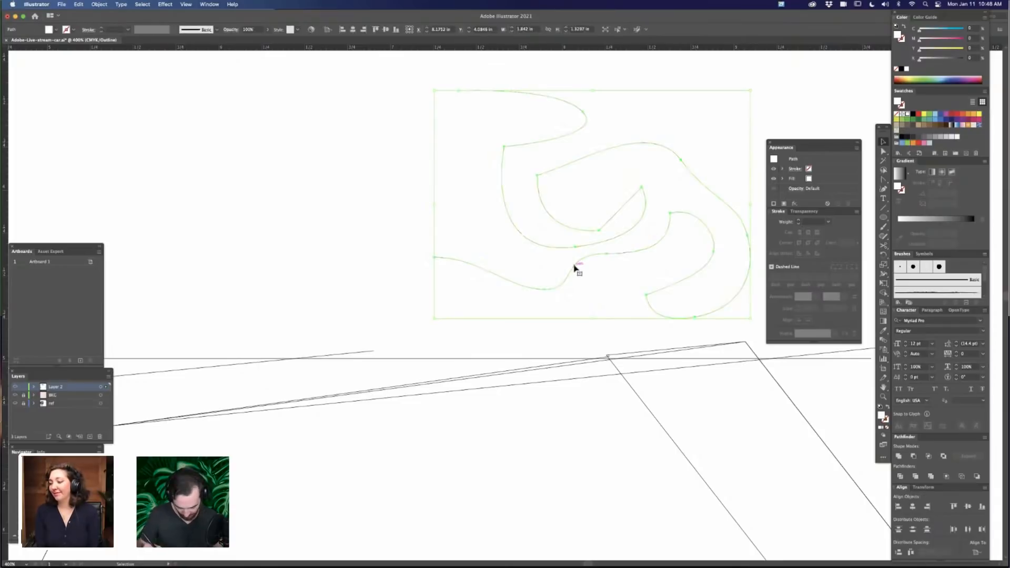
key(Delete)
Merge the side window area with the rear pillar using Shape Builder on the roof guides, pillar shape, window base line and side panel
key(super+minus)
key(super+minus)
key(super+minus)
key(super+minus)
drag(539, 453, 572, 403)
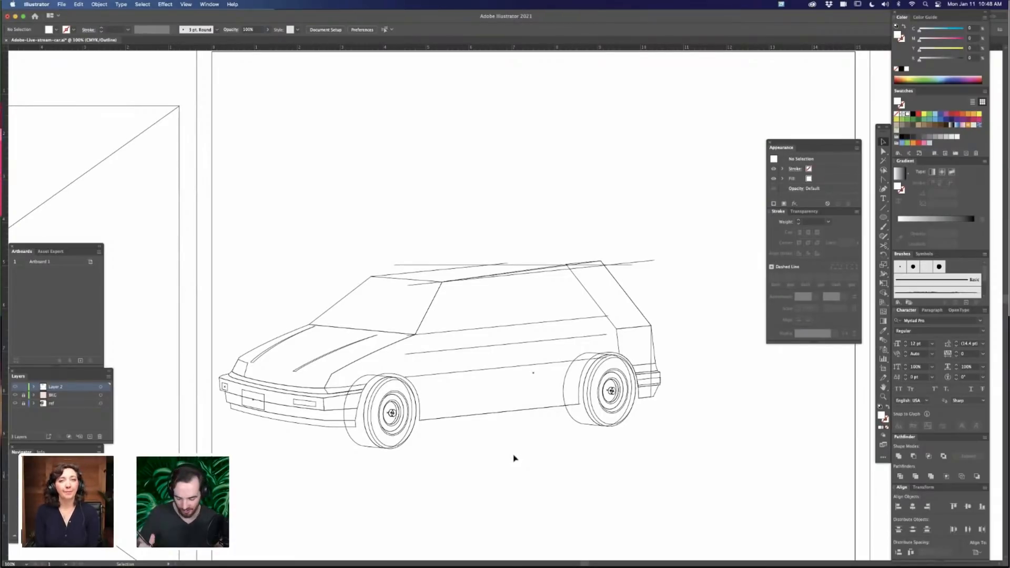
key(super+equal)
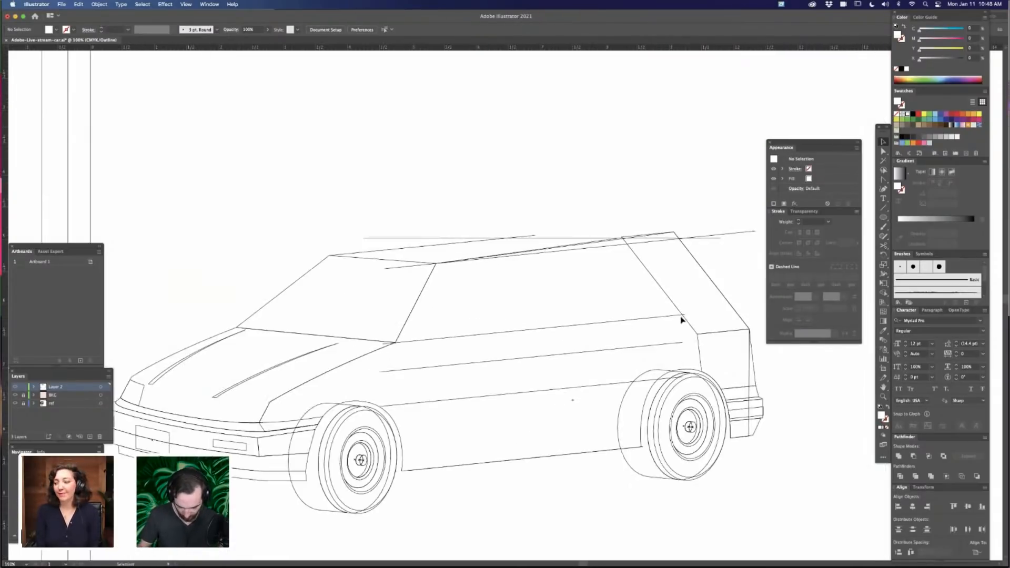
drag(554, 441, 512, 427)
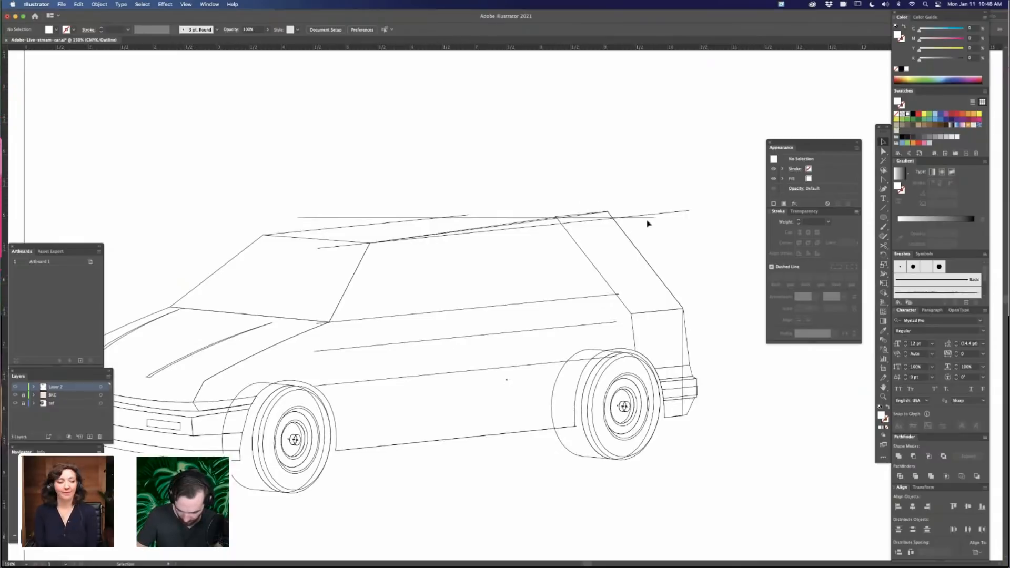
key(super+equal)
drag(552, 320, 514, 359)
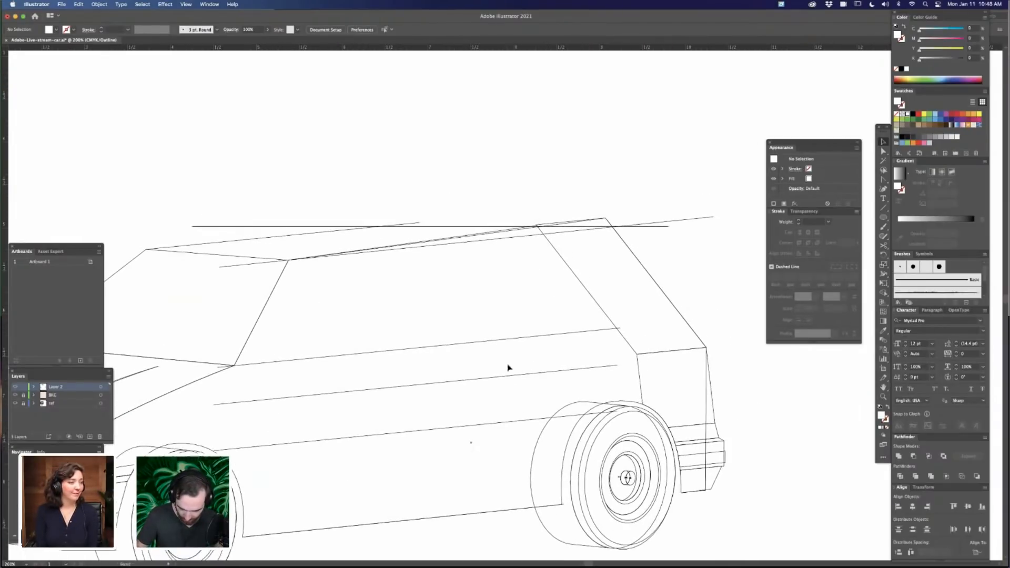
click(661, 227)
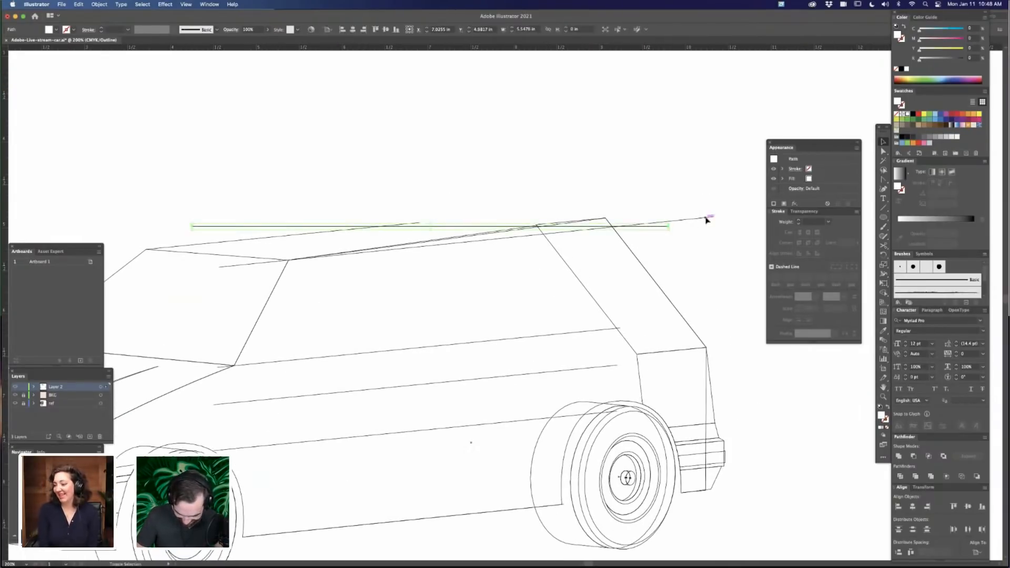
click(708, 247)
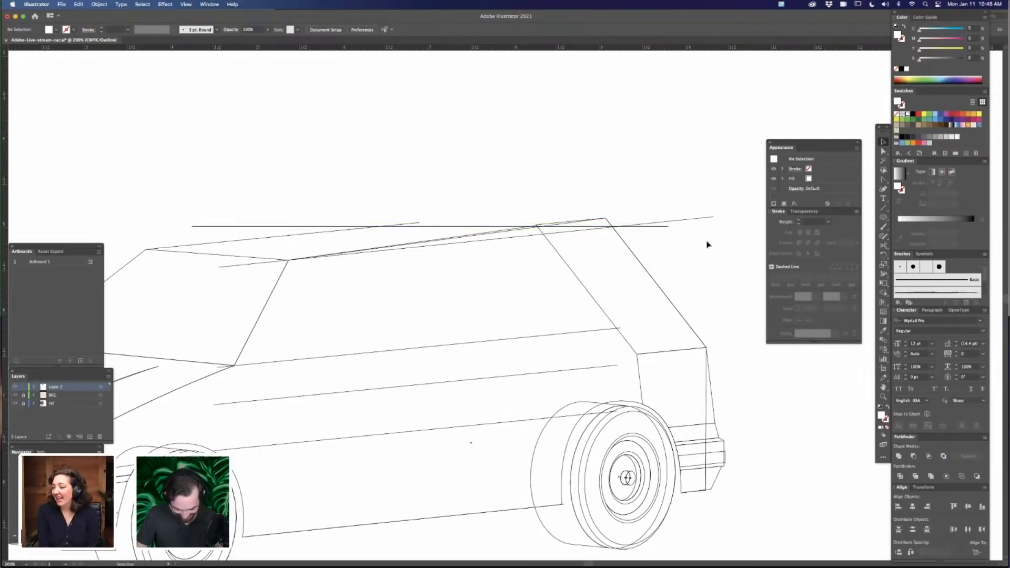
click(665, 226)
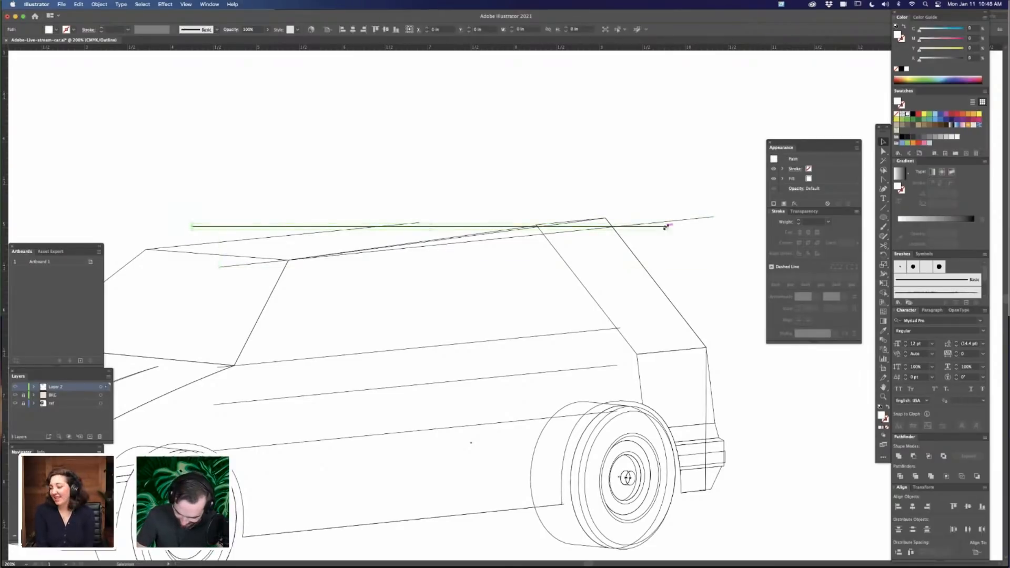
shift+click(703, 217)
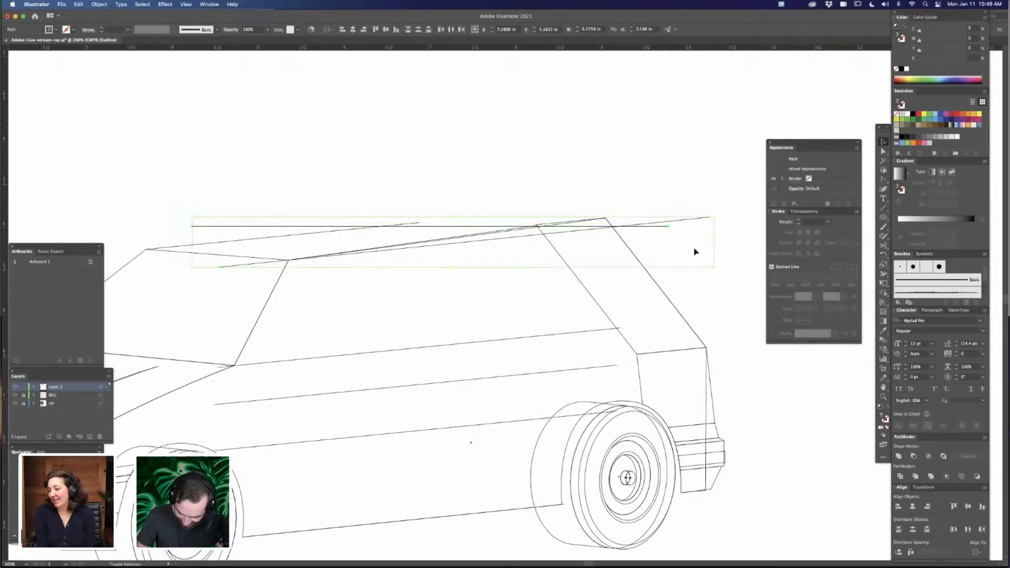
shift+click(584, 286)
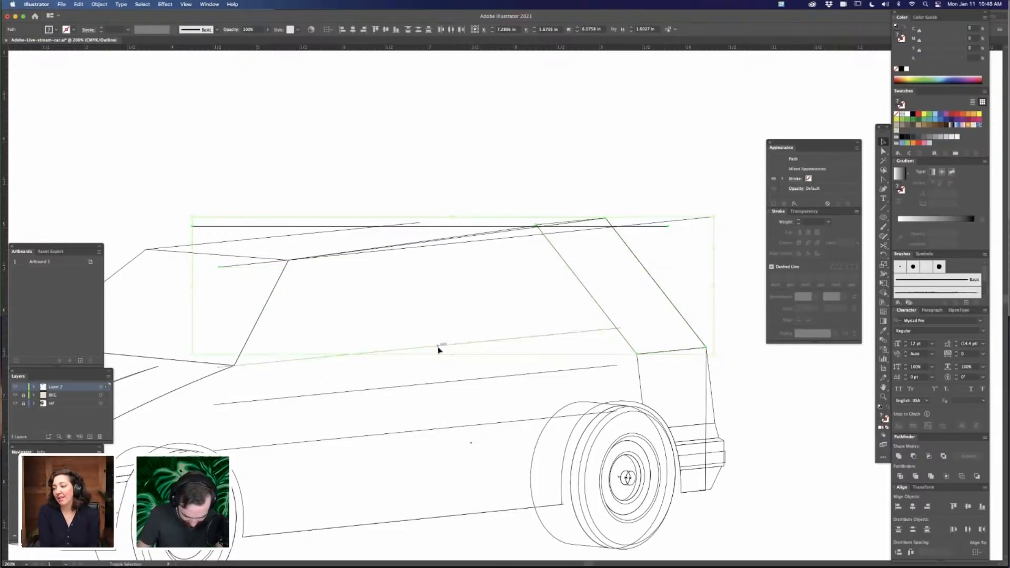
shift+click(456, 344)
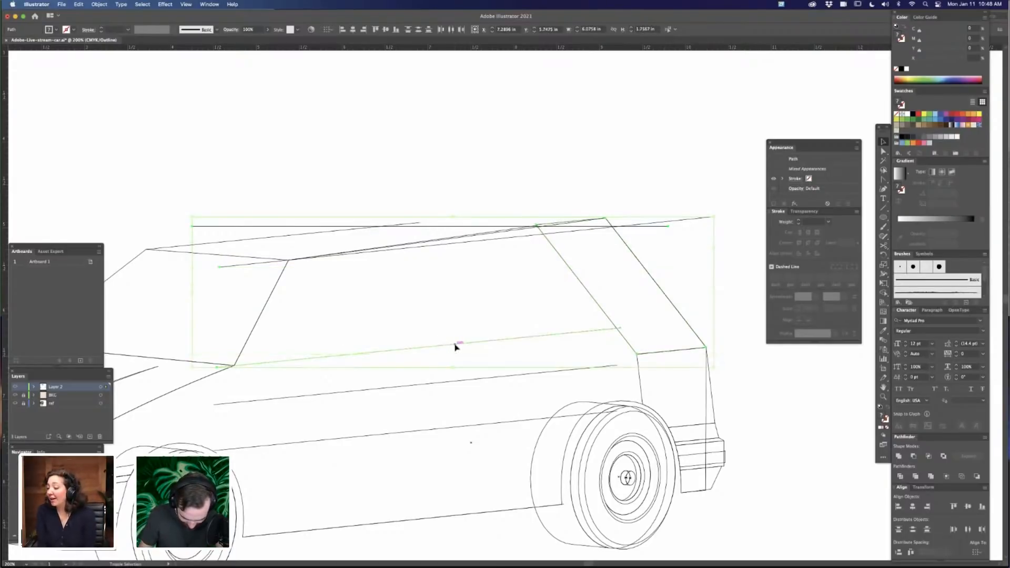
shift+click(291, 272)
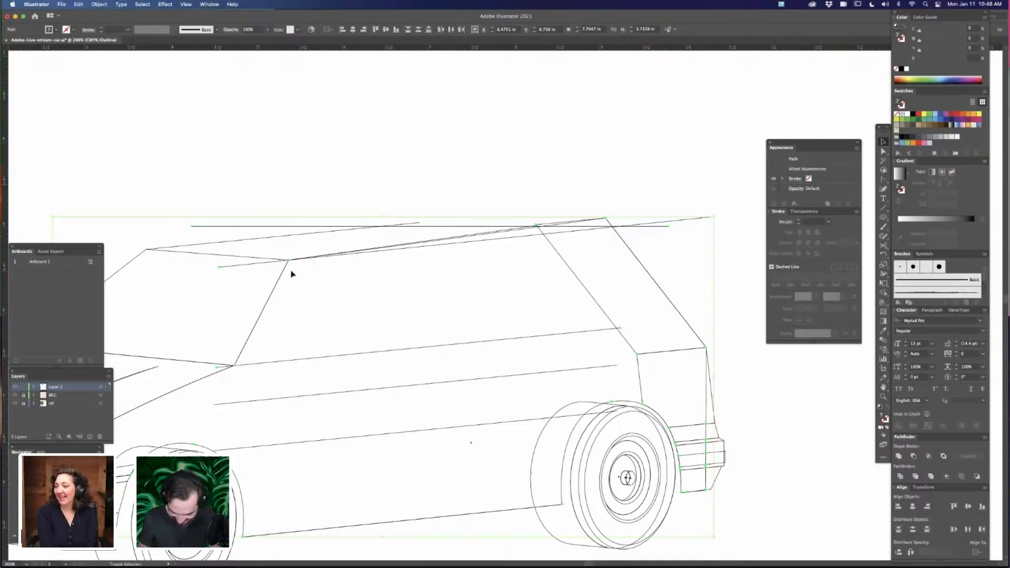
key(shift+m)
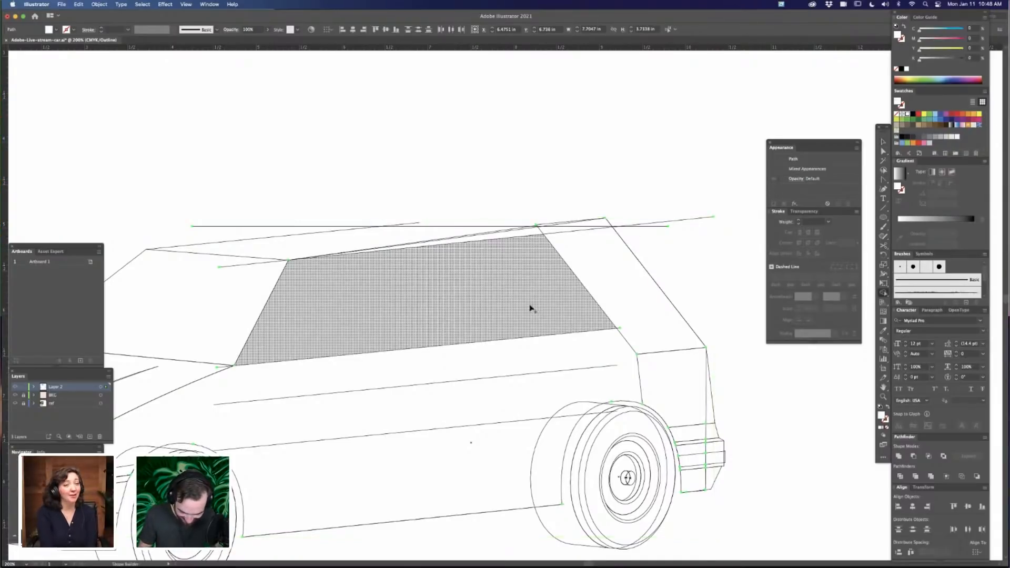
mouse_move(535, 301)
mouse_down()
mouse_move(627, 291)
mouse_move(600, 286)
mouse_move(600, 276)
mouse_up()
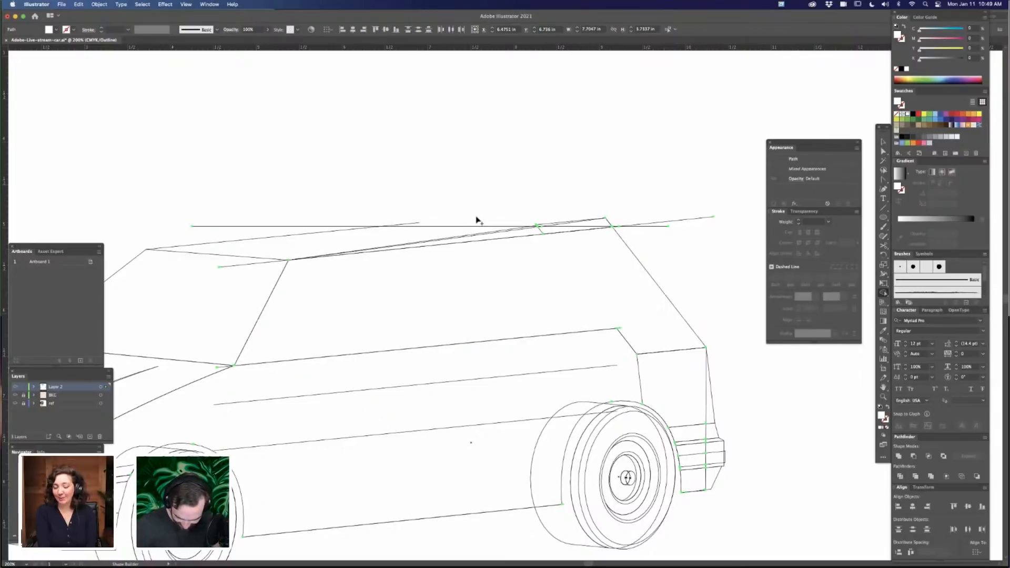
Undo the Shape Builder merge of the side window area and the rear pillar
key(v)
key(super+a)
click(660, 289)
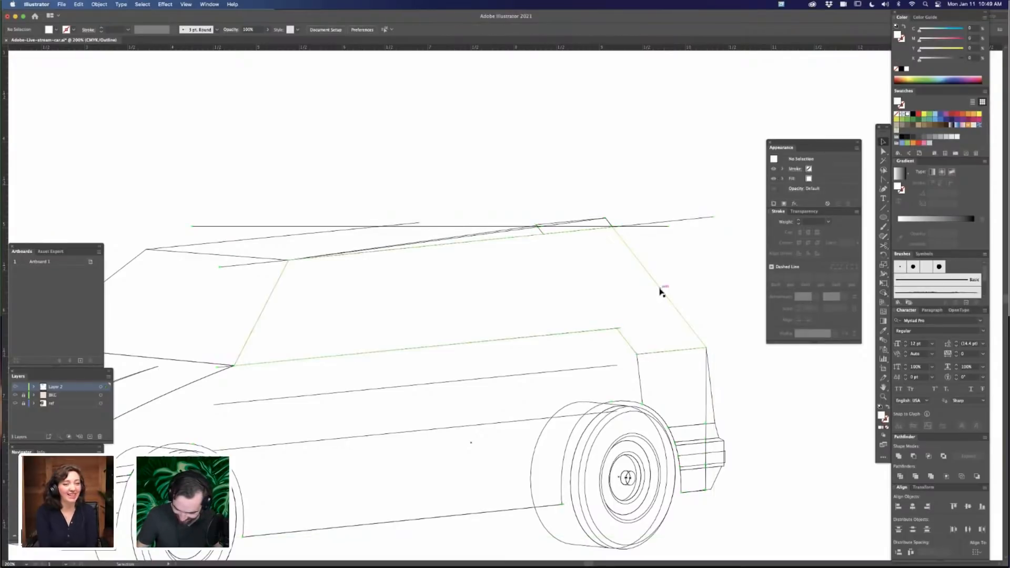
click(728, 279)
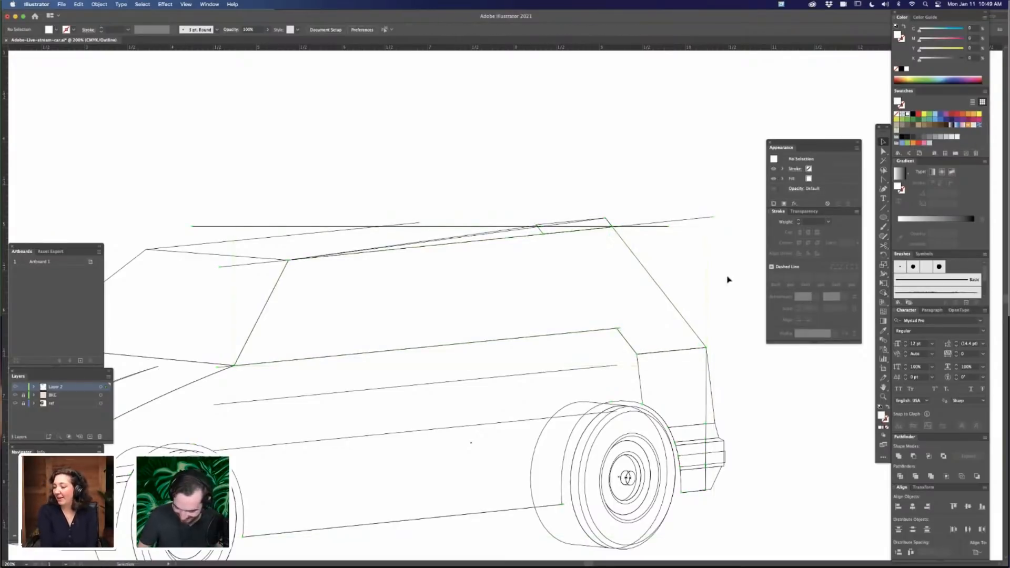
key(super+z)
click(719, 275)
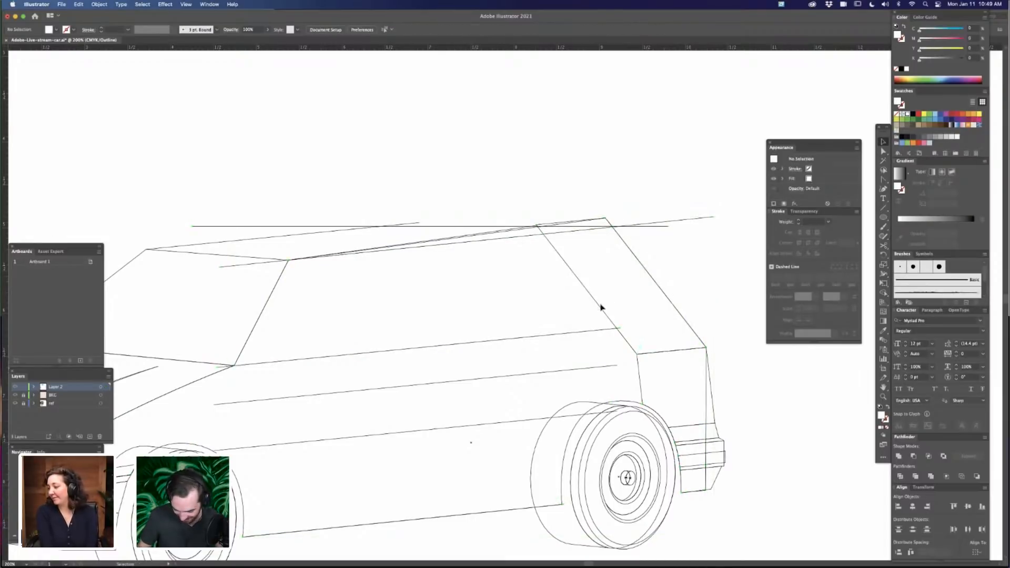
Delete the rear pillar outline and the slanted line beneath the side window, and undo the last deletion
click(600, 308)
key(Delete)
key(v)
click(608, 331)
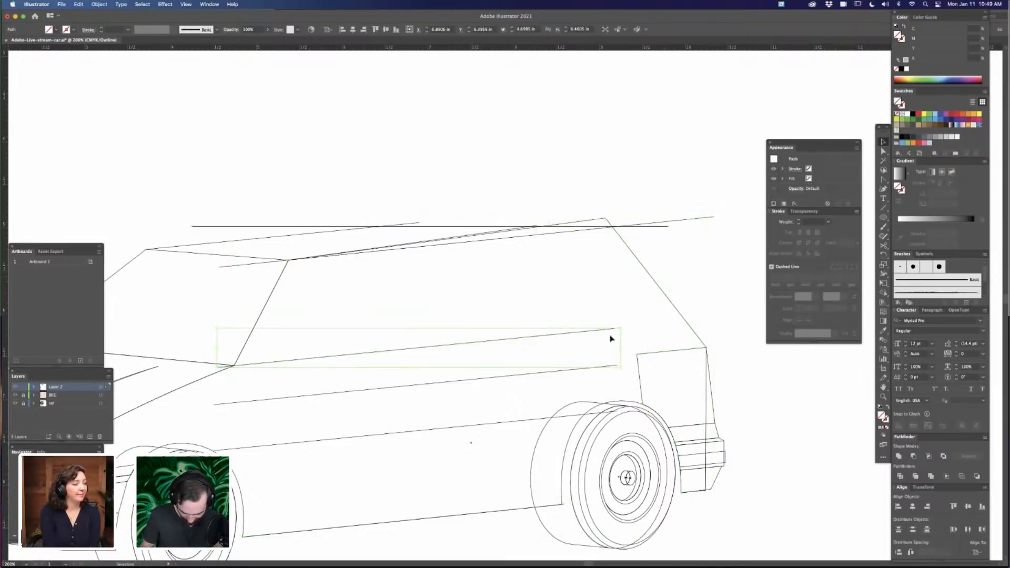
key(Delete)
key(super+z)
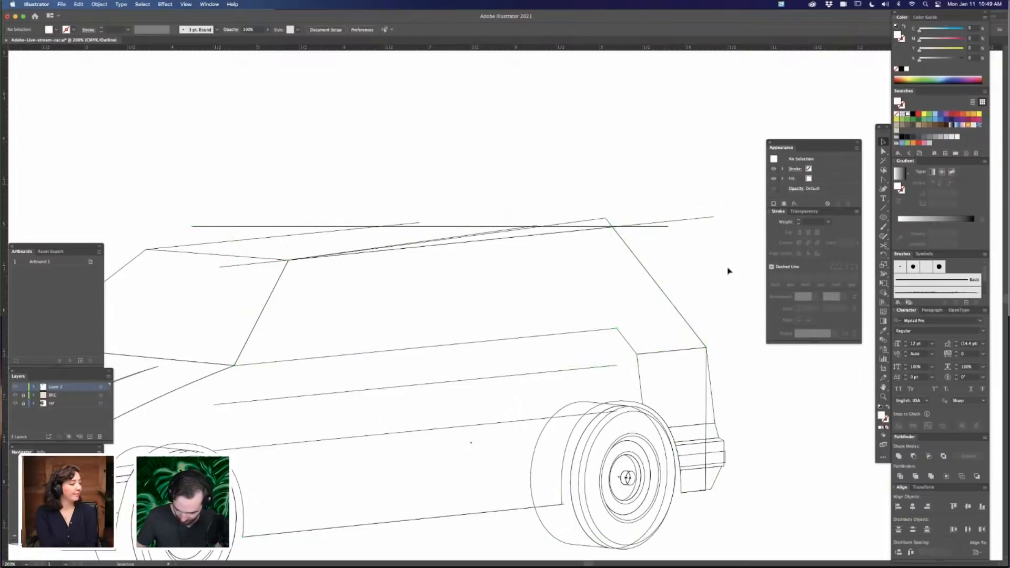
Undo a trial move of the horizontal roof guide, and delete the long slanted guide running past the rear of the roof
drag(668, 227, 671, 190)
key(super+z)
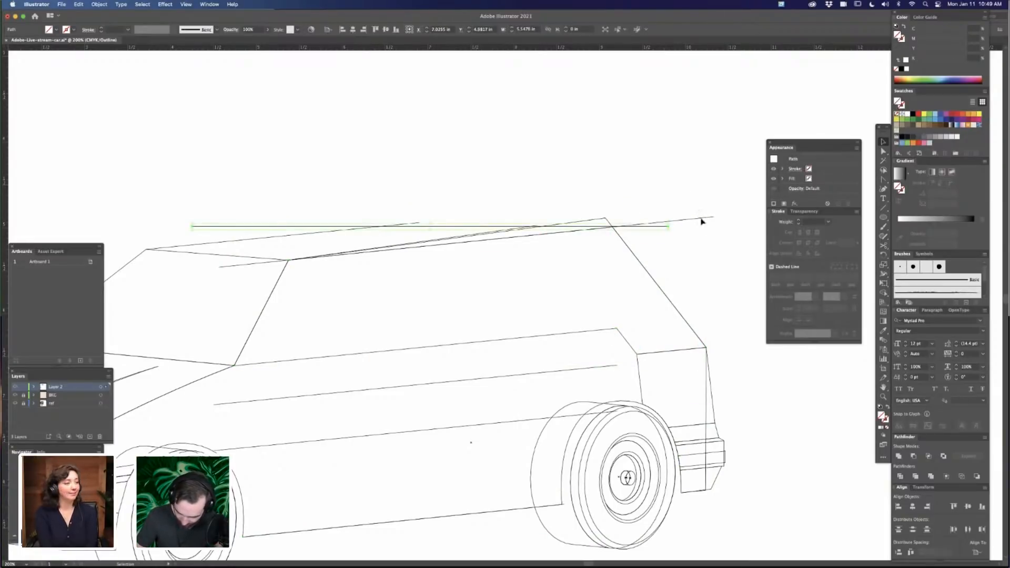
click(701, 218)
click(730, 228)
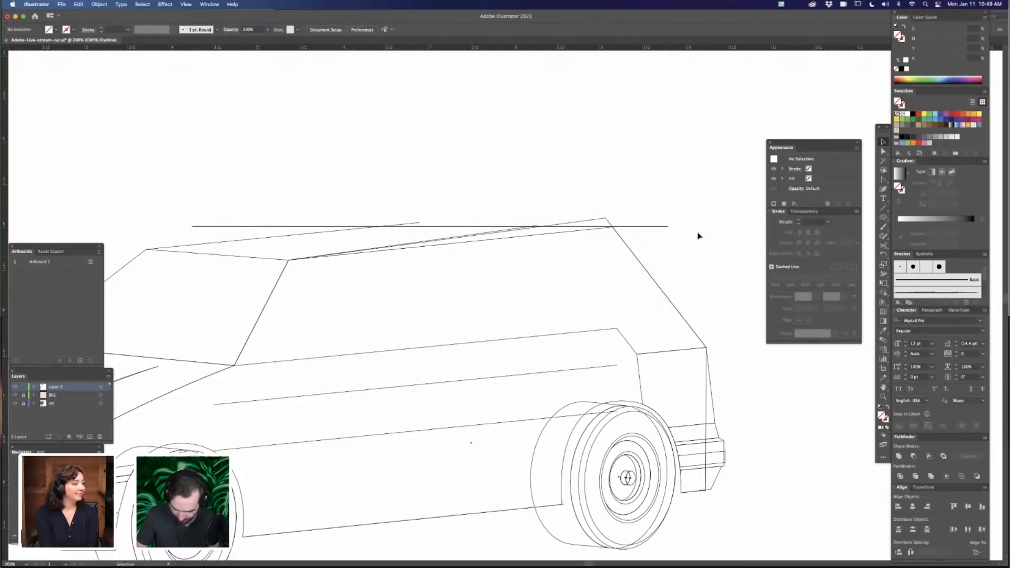
Try to move the side window shape's front upper anchor above the roof, and undo the move
click(543, 227)
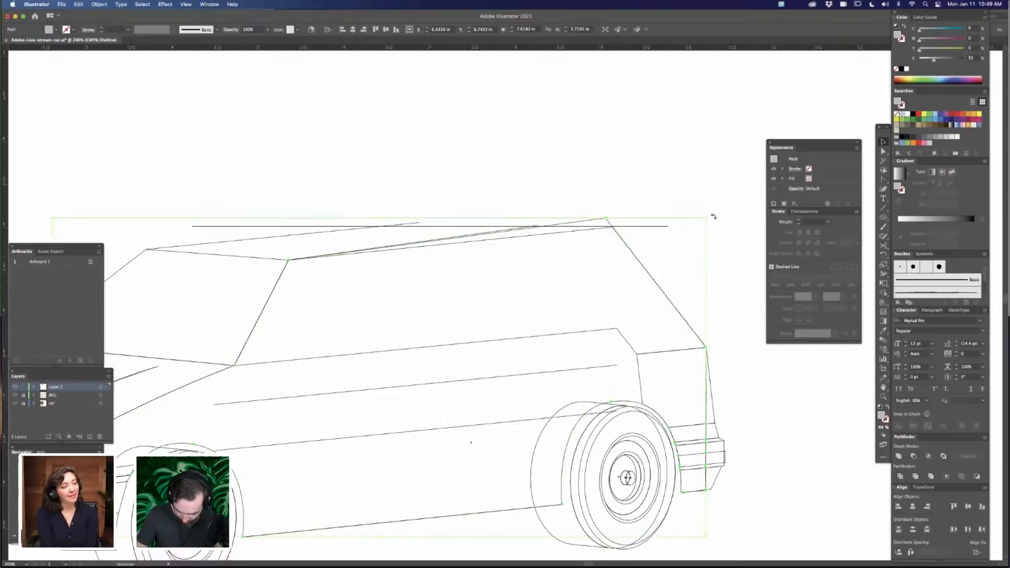
key(a)
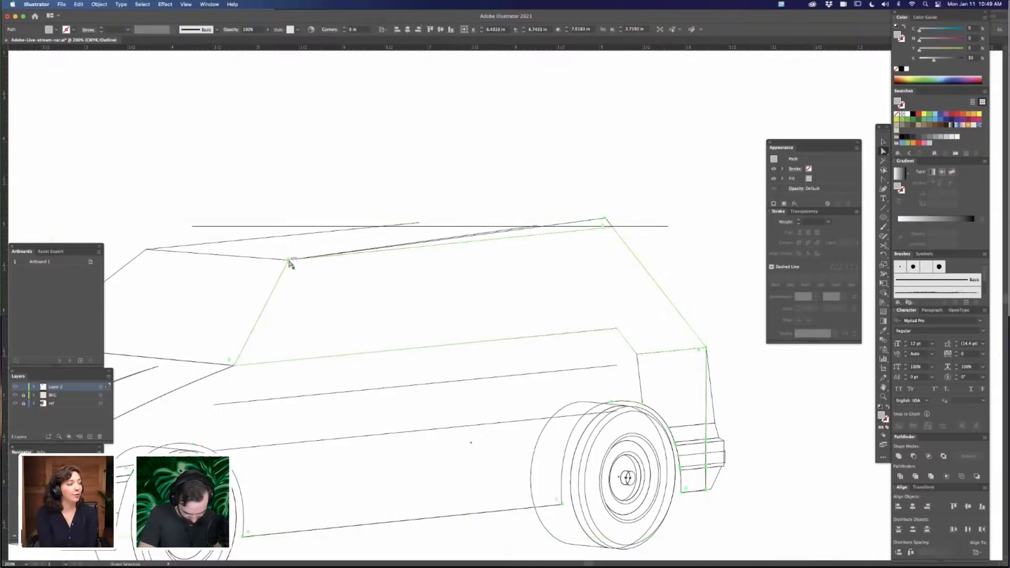
drag(288, 261, 411, 149)
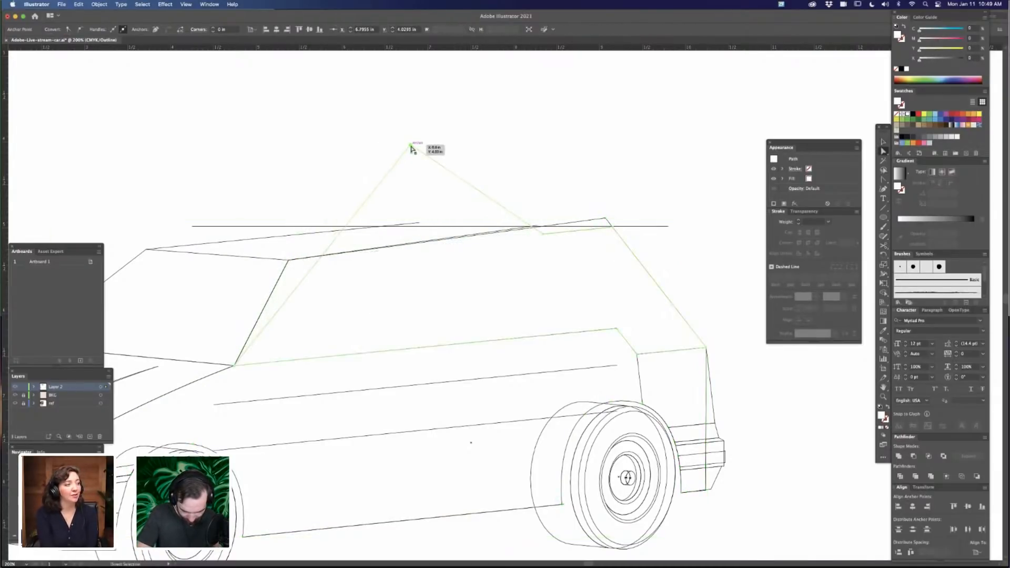
key(super+z)
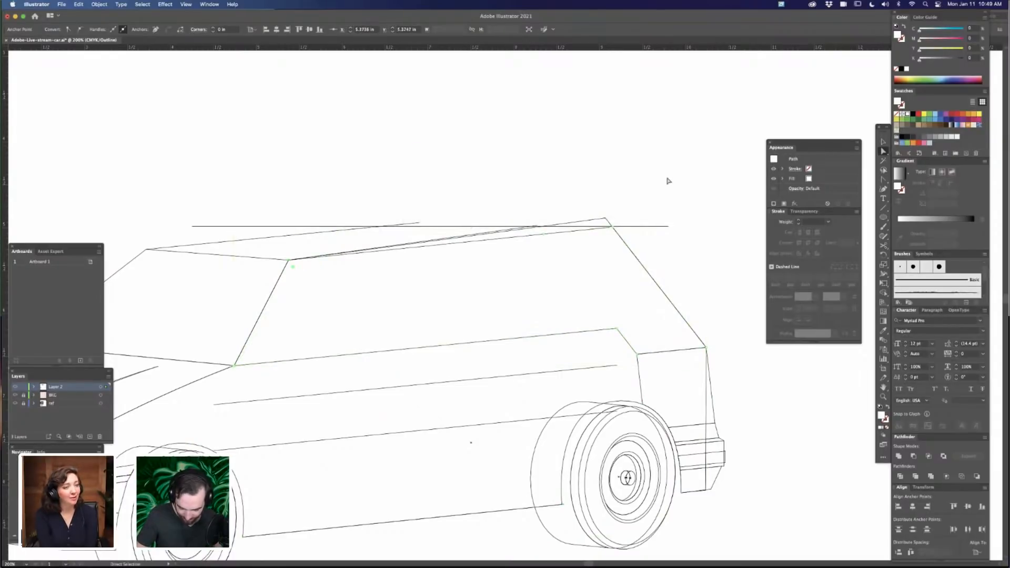
click(353, 265)
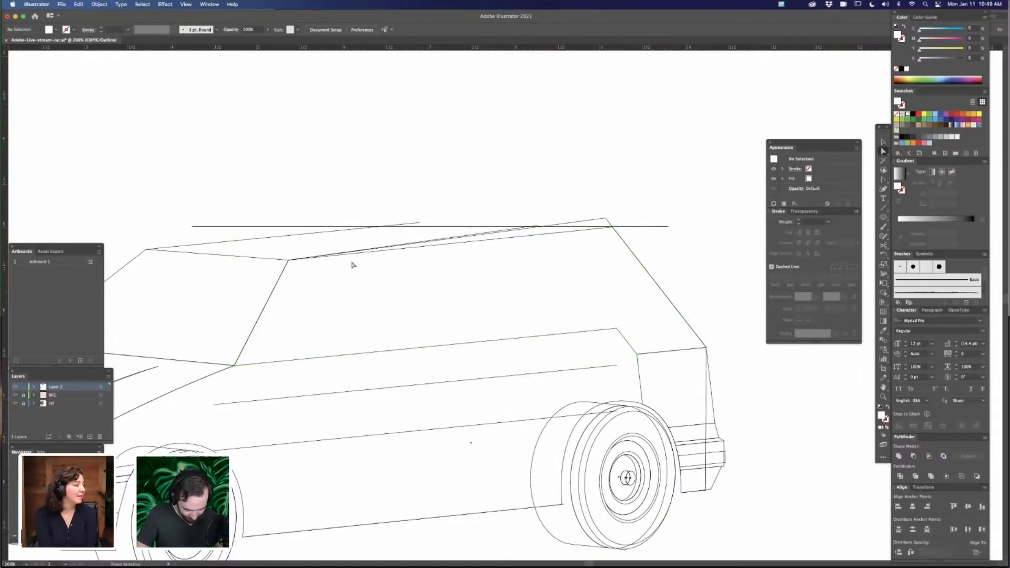
Lower the car body outline's rear roof corner onto the upper rear corner of the side window shape
click(314, 258)
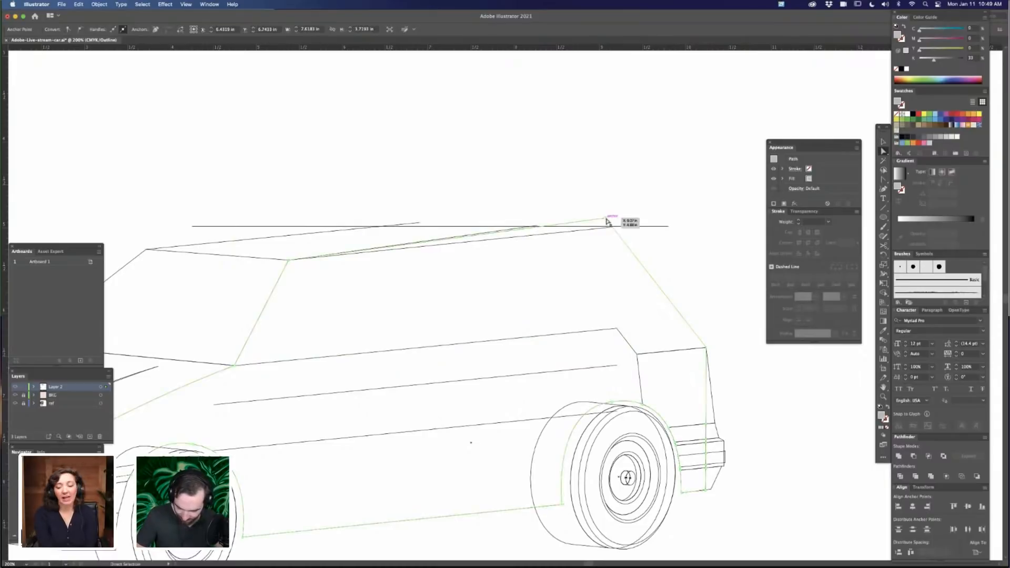
drag(606, 220, 614, 230)
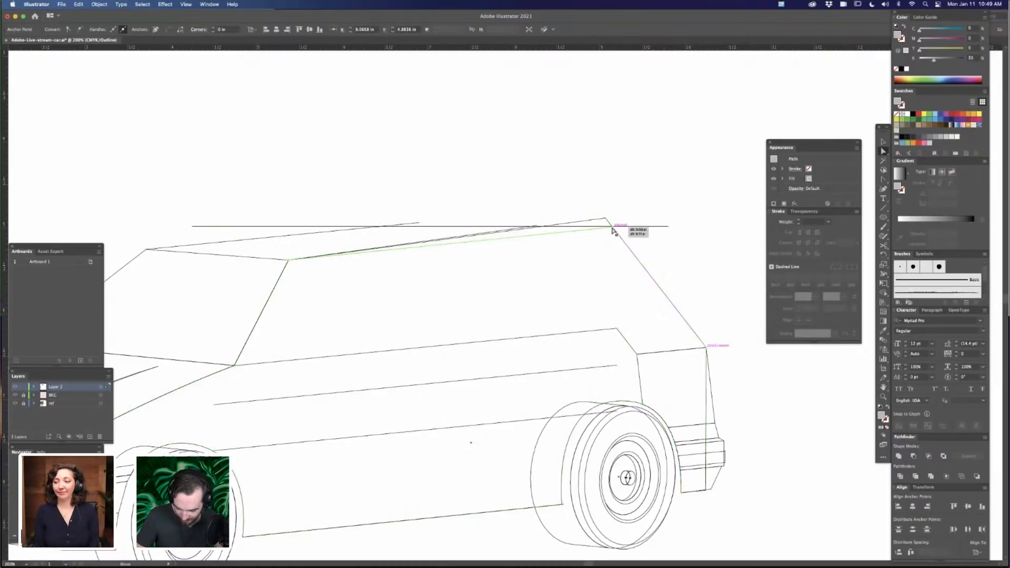
drag(613, 231, 821, 221)
key(z)
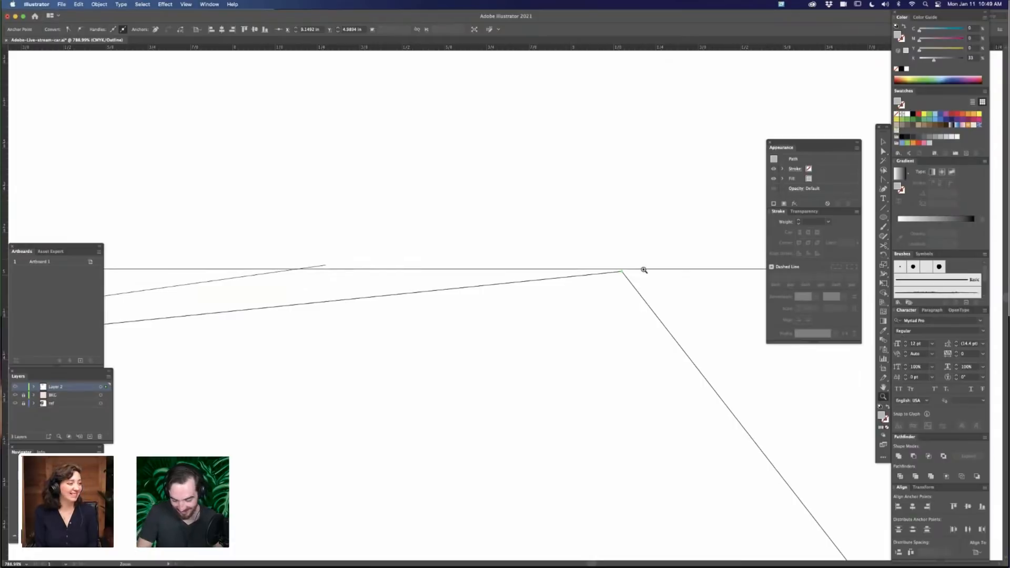
key(a)
mouse_move(623, 271)
mouse_down()
mouse_move(595, 238)
mouse_move(624, 272)
mouse_up()
click(633, 234)
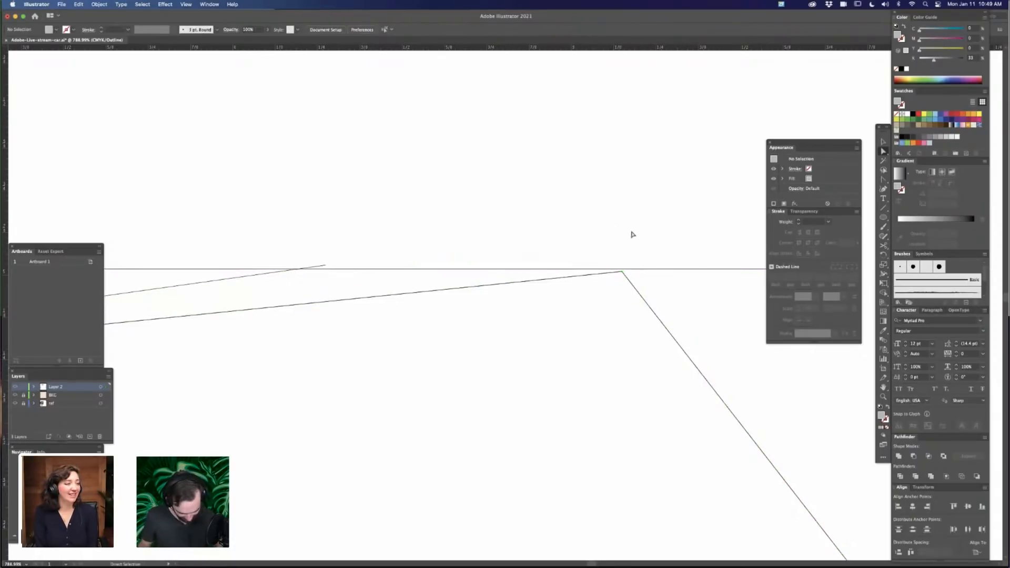
Delete the leftover slanted guide that runs just above the near side's roof edge
key(super+minus)
key(super+minus)
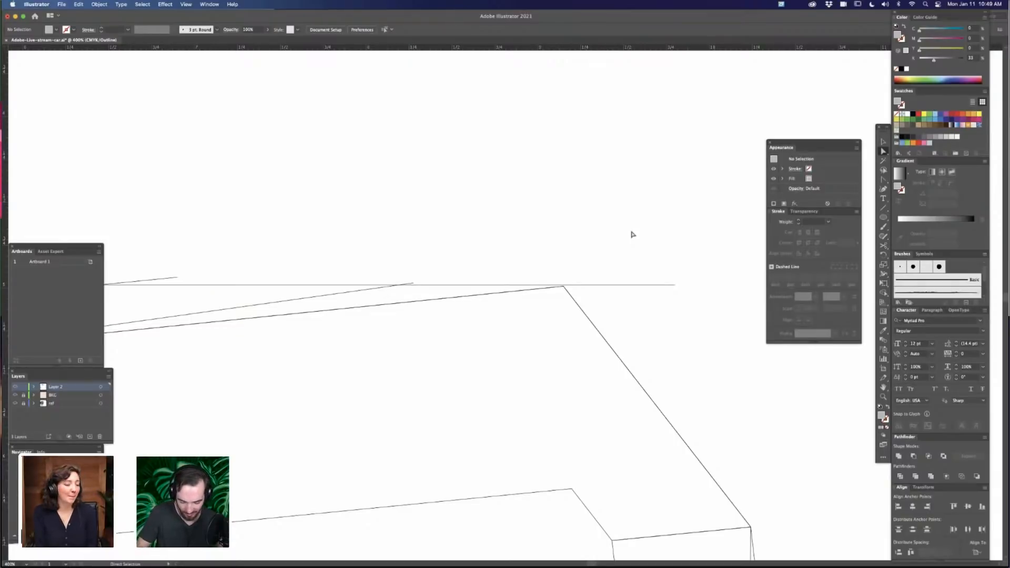
key(super+minus)
key(super+minus)
key(super+minus)
key(super+minus)
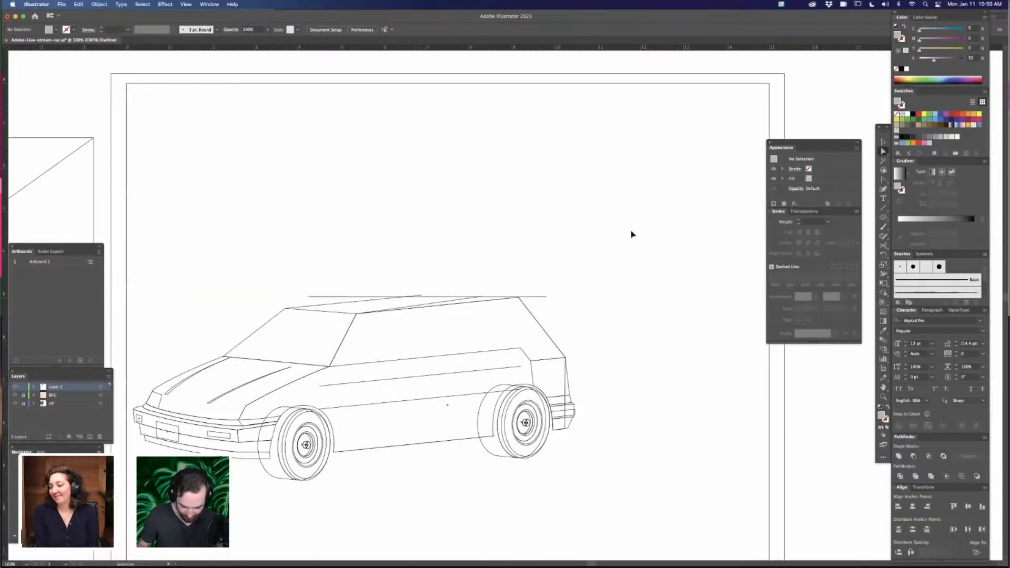
key(super+plus)
key(super+plus)
drag(474, 253, 648, 233)
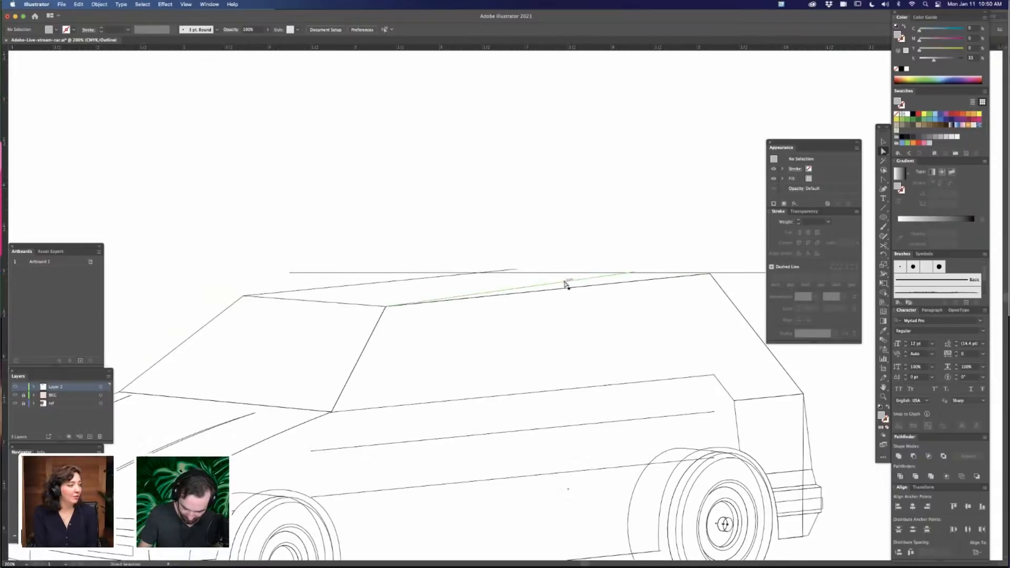
click(567, 281)
key(Delete)
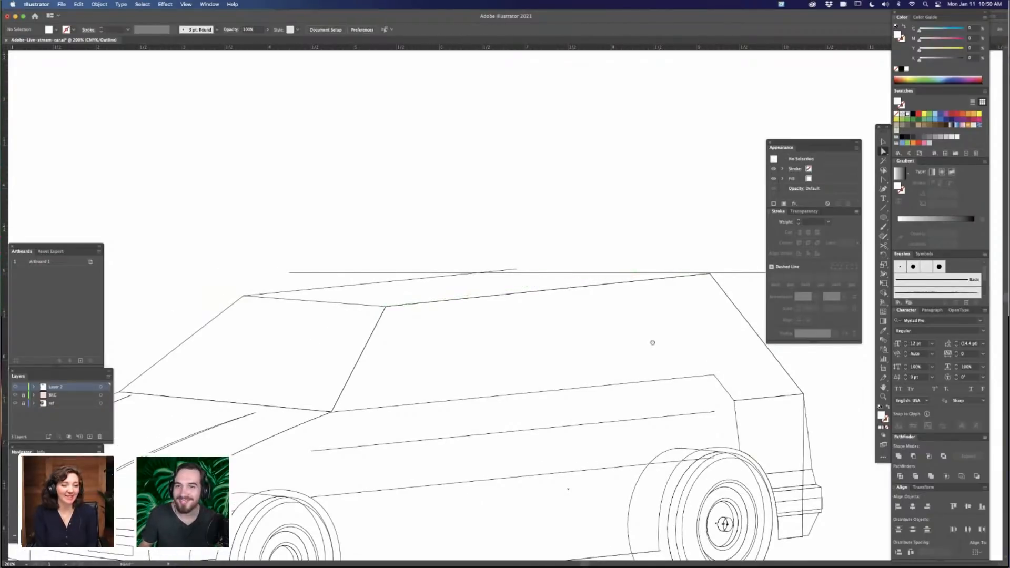
Copy the near side's roof edge segment and place the copy so it starts at the windshield's far upper corner
drag(651, 342, 588, 320)
drag(647, 353, 580, 331)
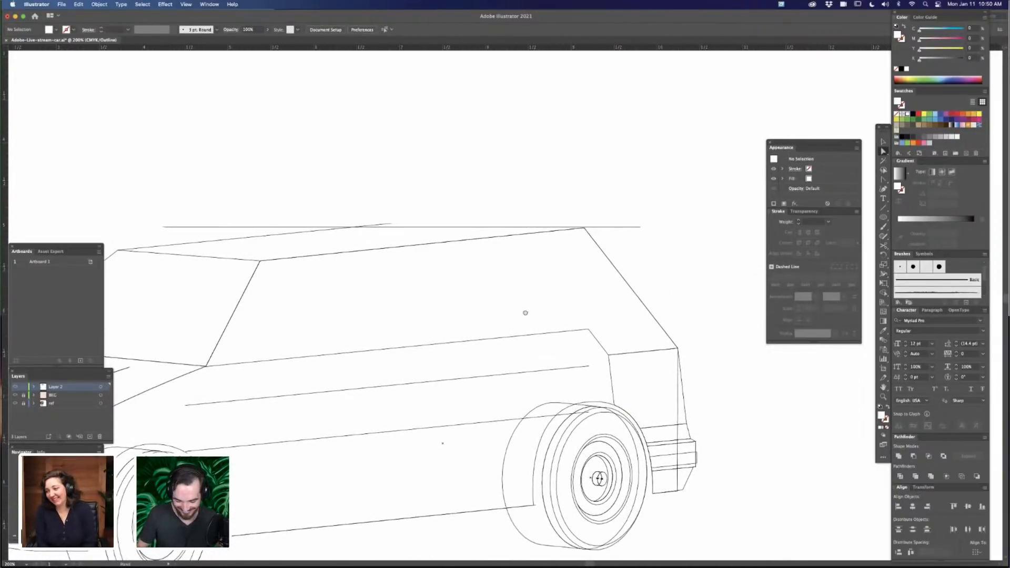
drag(525, 311, 610, 301)
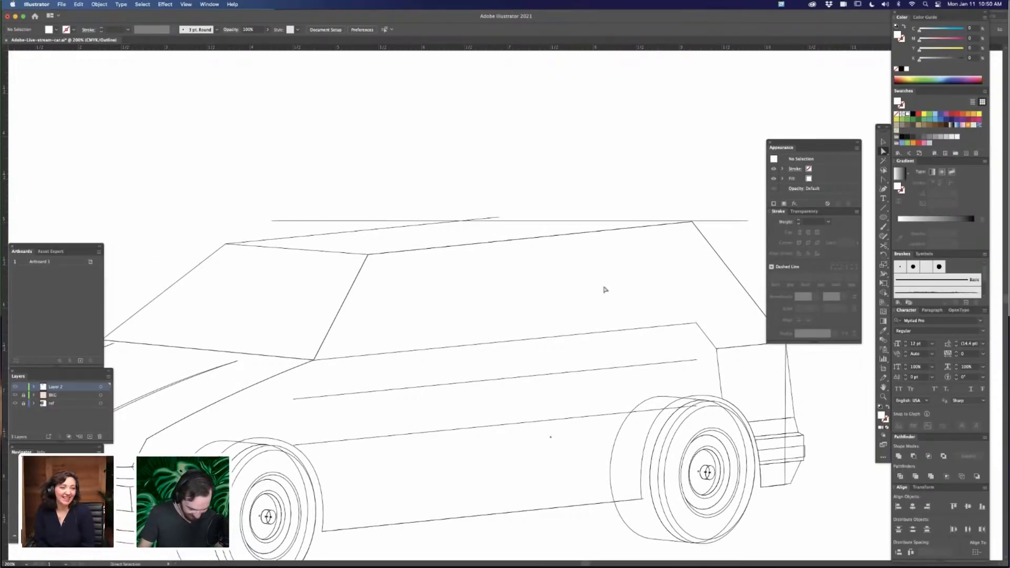
click(604, 232)
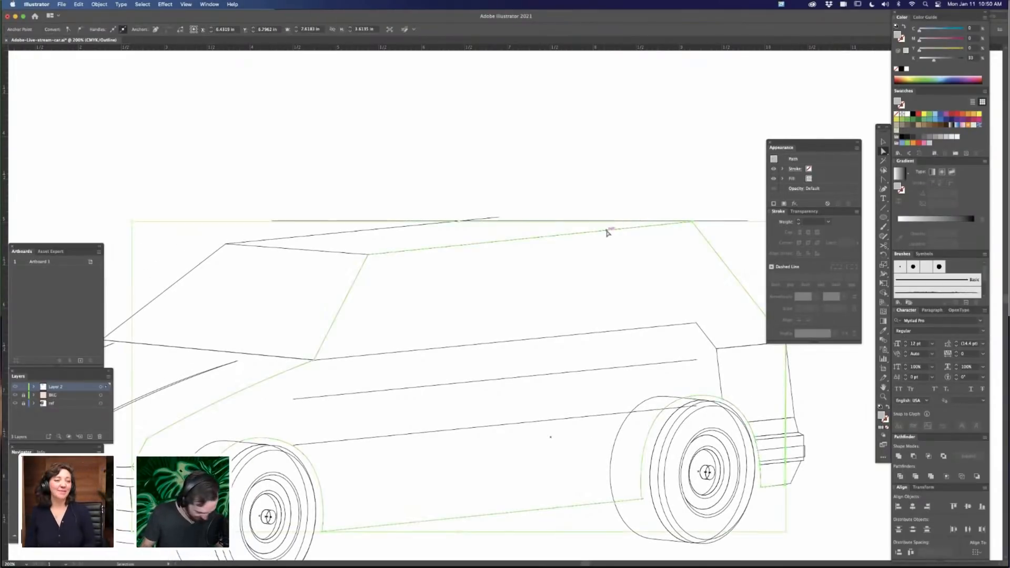
click(629, 200)
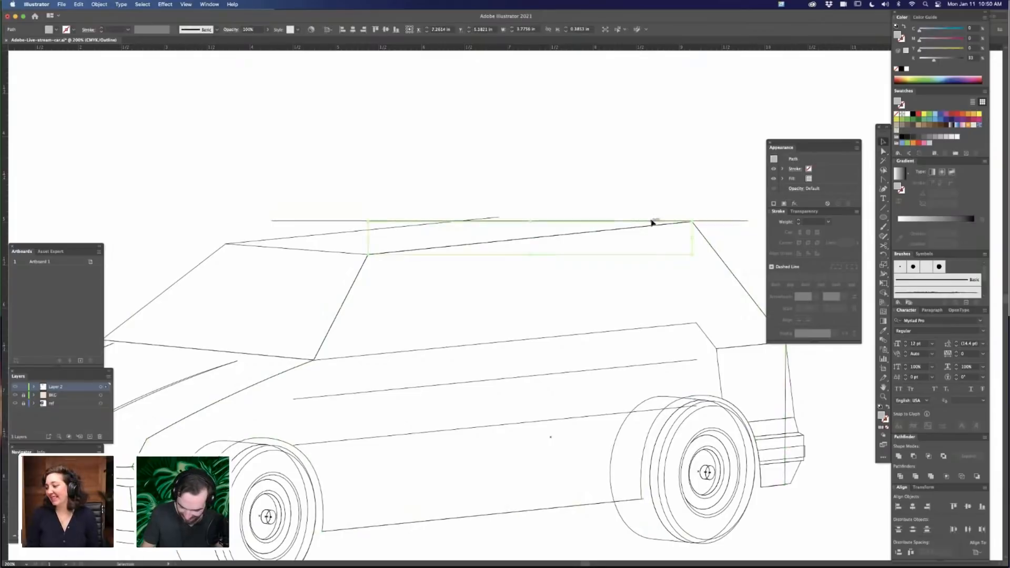
drag(649, 228, 507, 215)
key(z)
drag(445, 215, 547, 236)
drag(494, 301, 721, 290)
drag(473, 363, 514, 379)
key(super+minus)
key(super+minus)
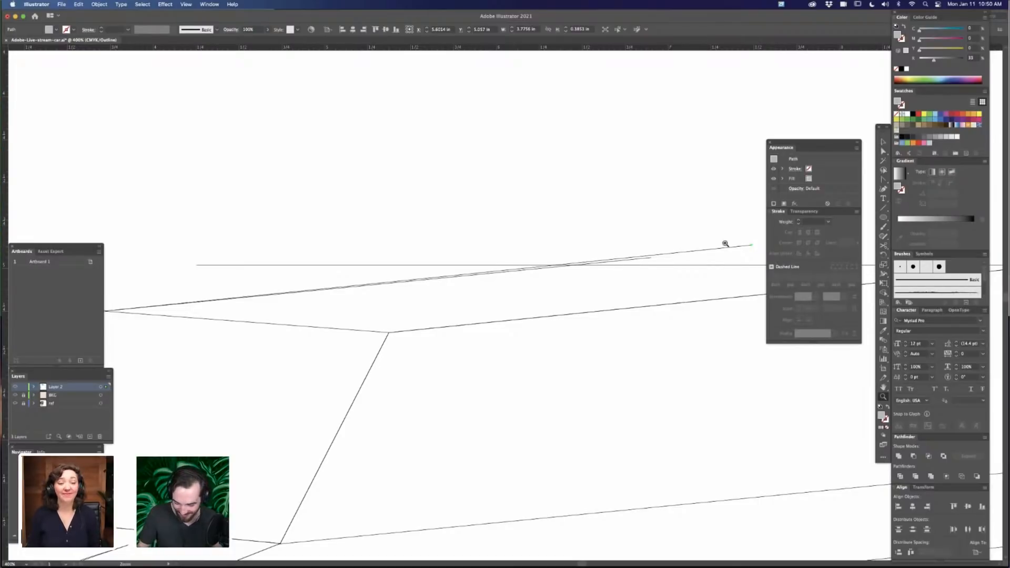
Delete the old, shorter guide line along the far roof edge, keeping the copied roof edge
key(v)
click(702, 224)
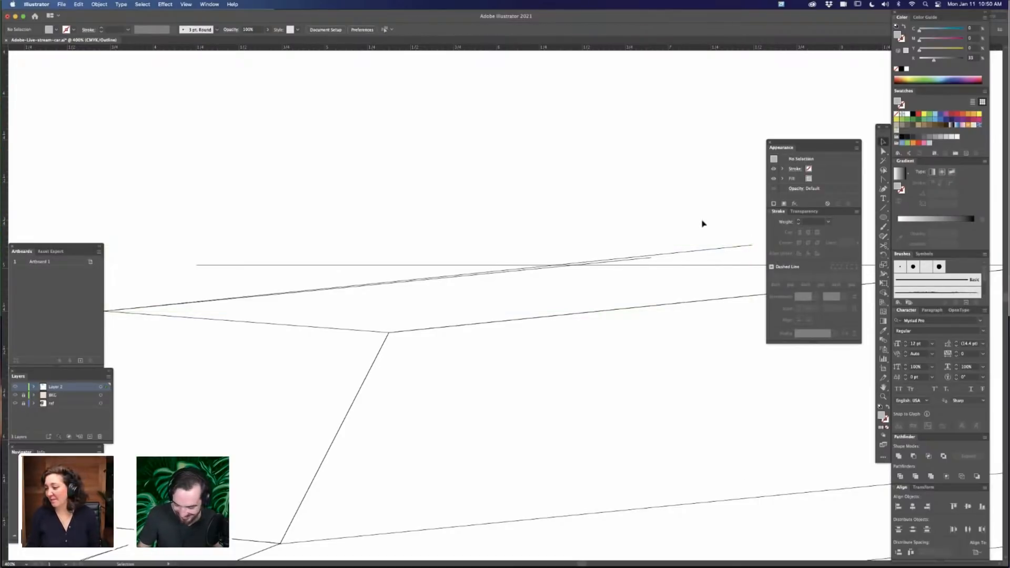
click(651, 259)
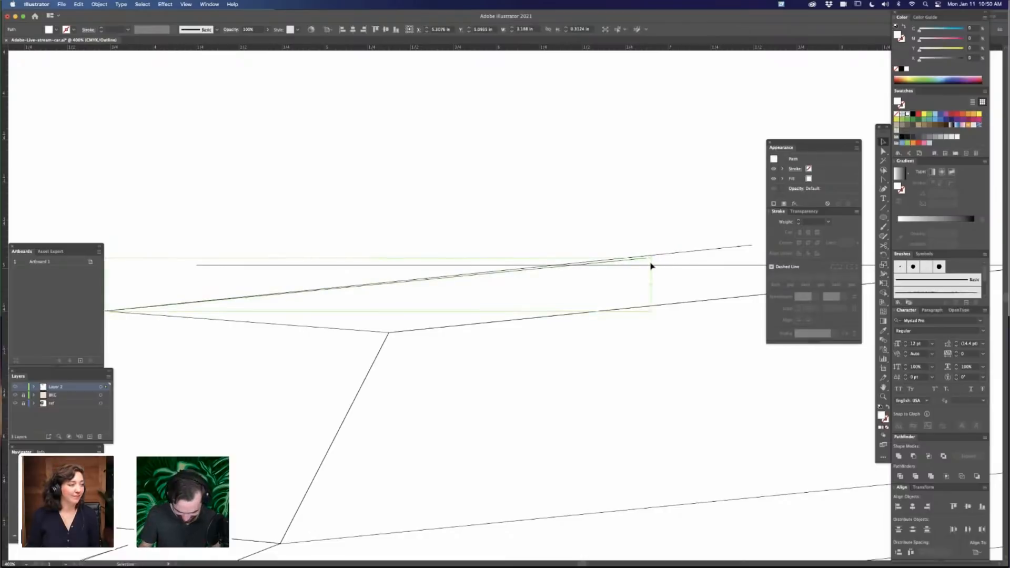
click(652, 263)
key(super+minus)
key(super+minus)
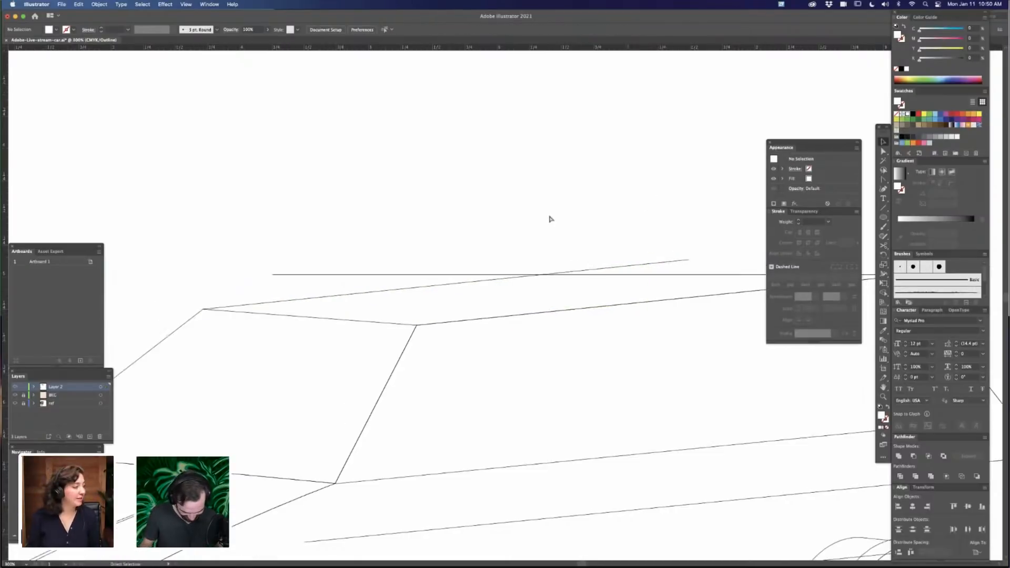
Examine up close where the copied far roof edge meets the windshield's upper corner
drag(573, 358, 588, 315)
key(z)
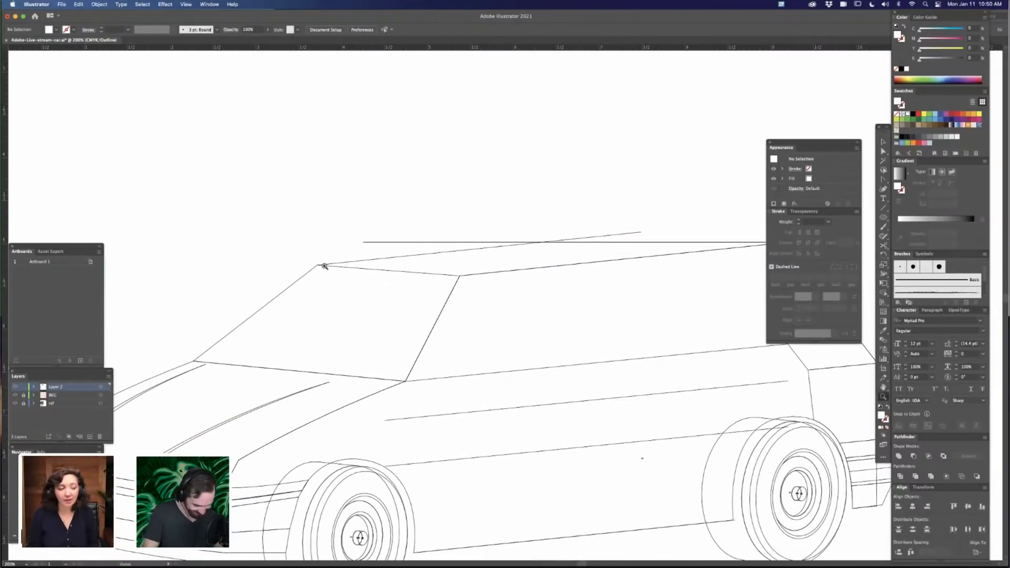
drag(311, 258, 717, 215)
drag(583, 346, 552, 219)
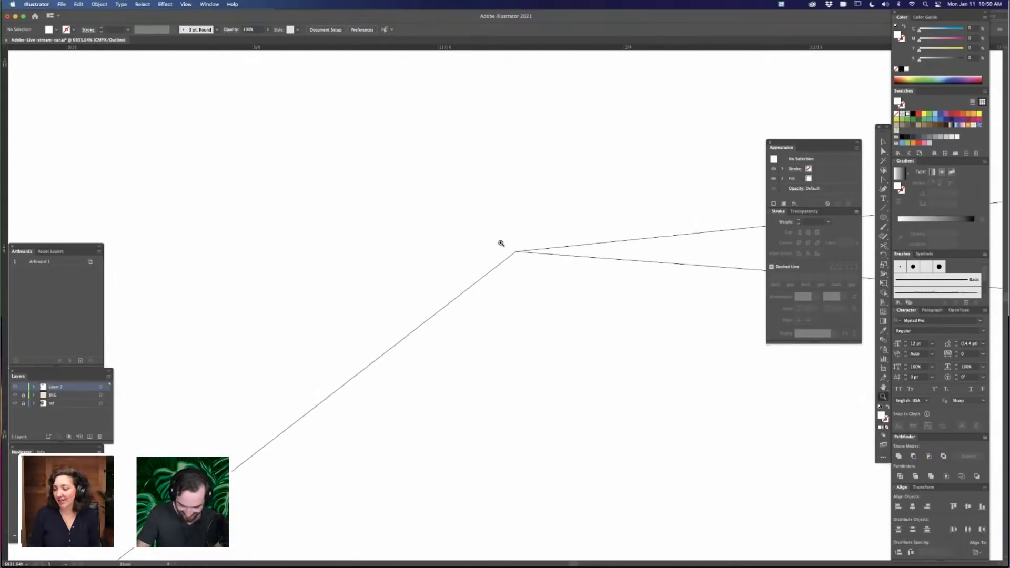
drag(502, 242, 748, 284)
drag(647, 377, 490, 364)
drag(467, 306, 480, 351)
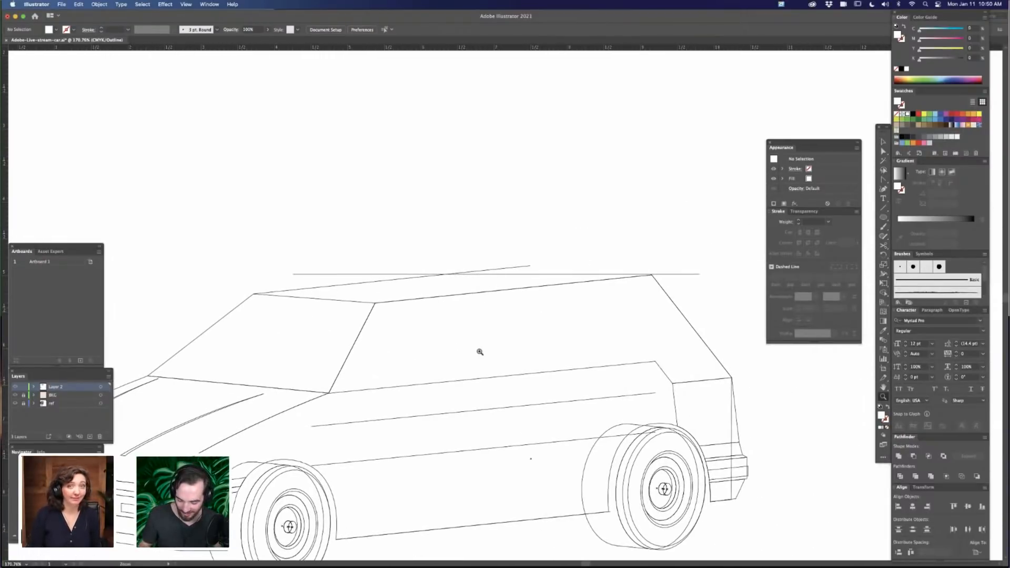
key(v)
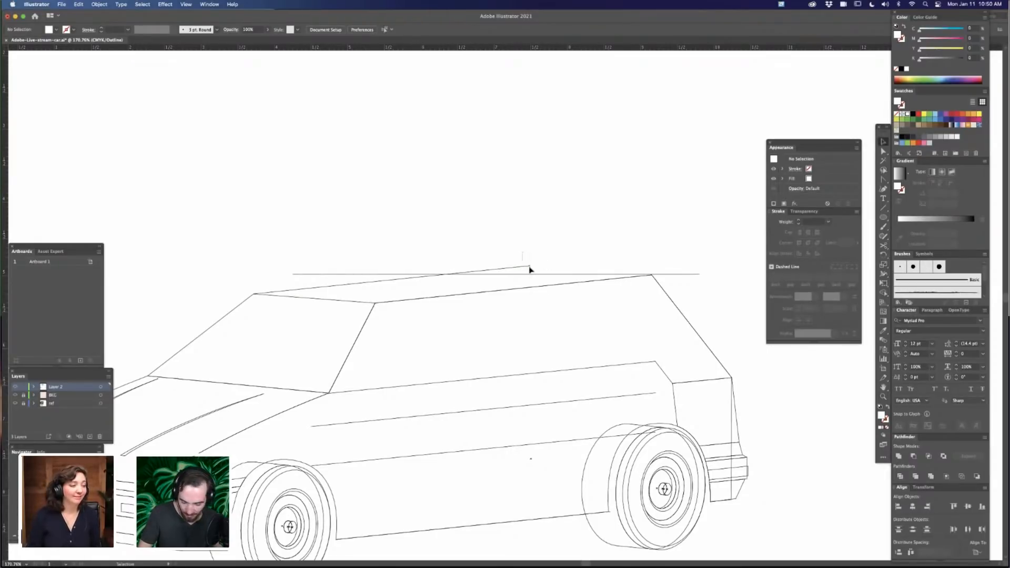
click(531, 267)
drag(686, 263, 700, 291)
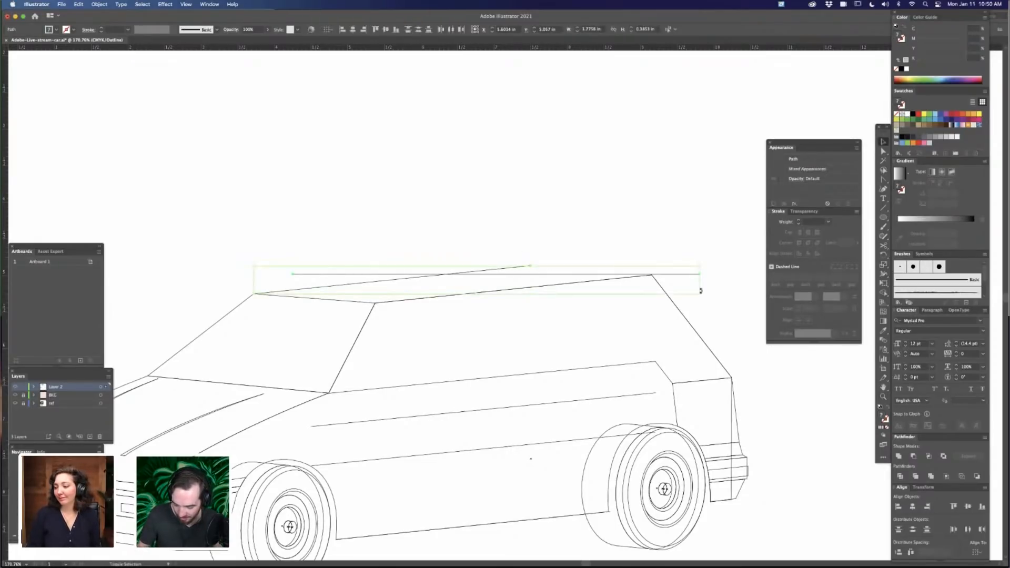
shift+click(691, 326)
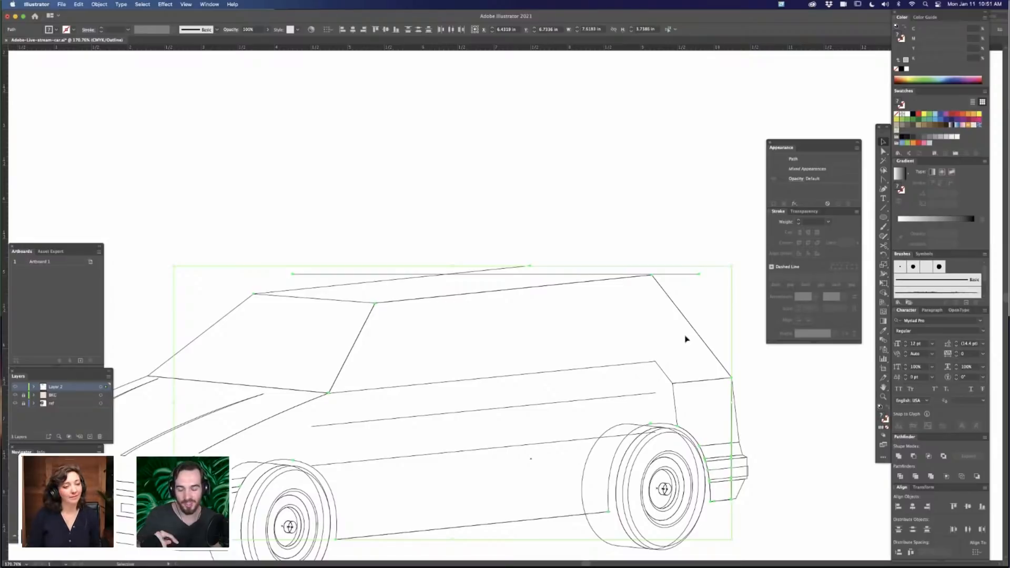
drag(480, 219, 691, 296)
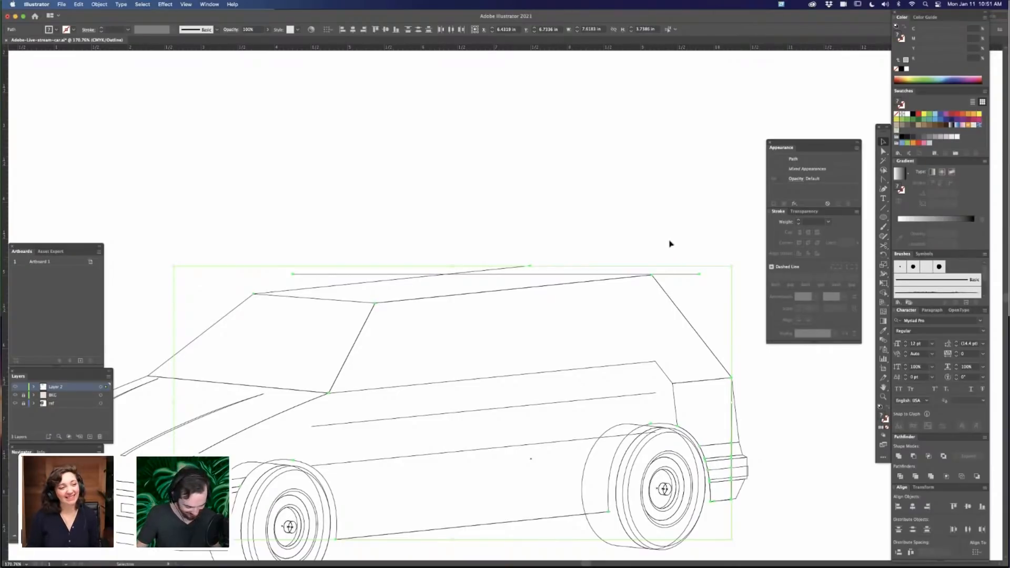
shift+click(329, 300)
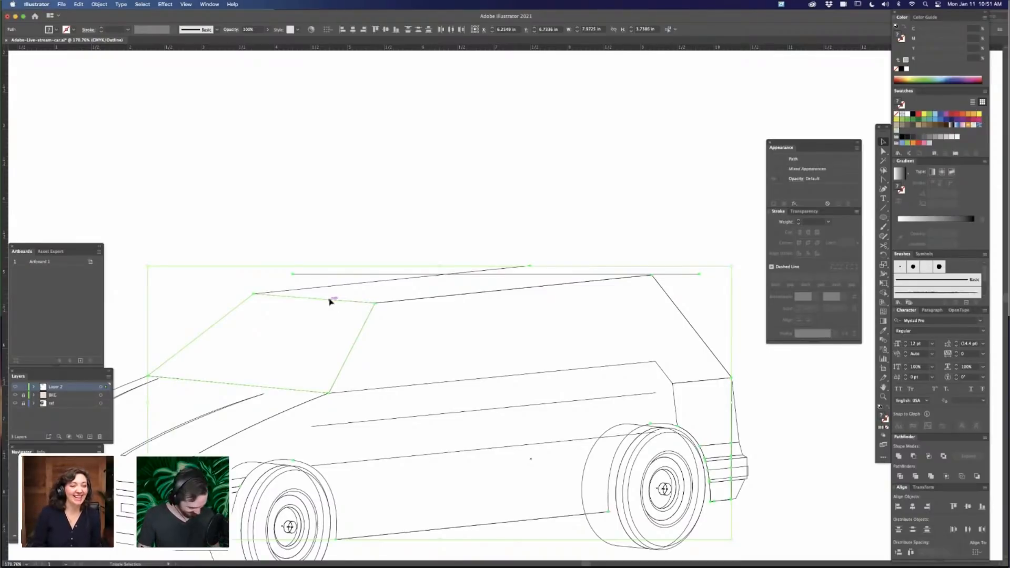
click(495, 230)
Move the horizontal roof guide down so it passes exactly through the body outline's rear roof corner
key(super+equal)
key(super+equal)
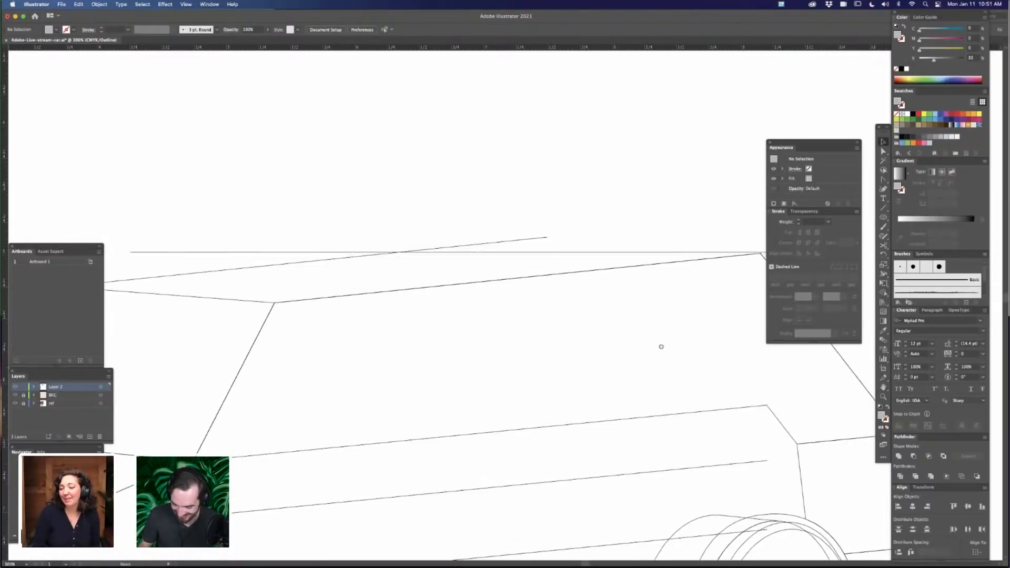
drag(662, 346, 489, 347)
key(z)
drag(579, 249, 772, 243)
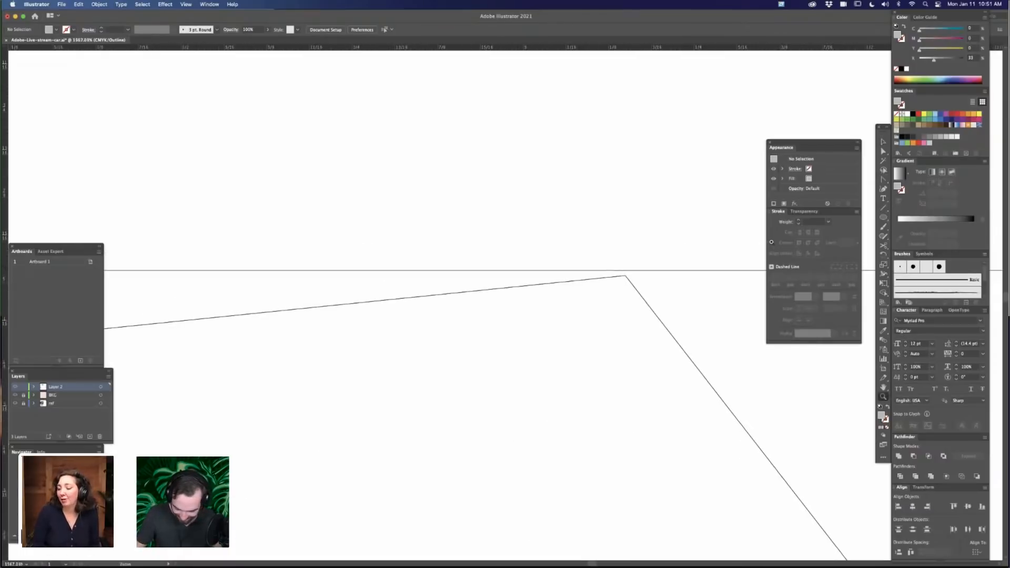
drag(596, 273, 553, 351)
key(v)
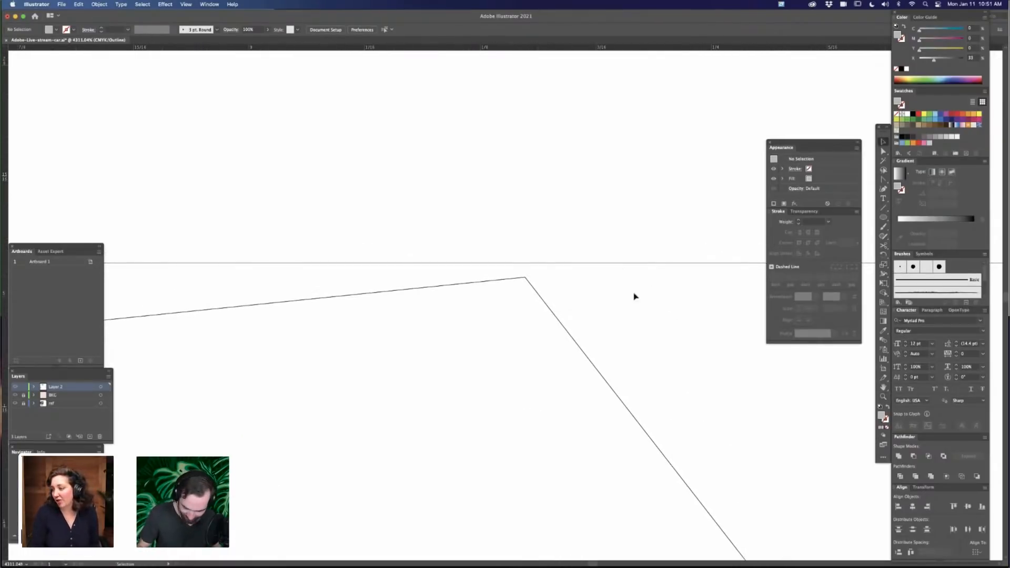
drag(626, 264, 530, 279)
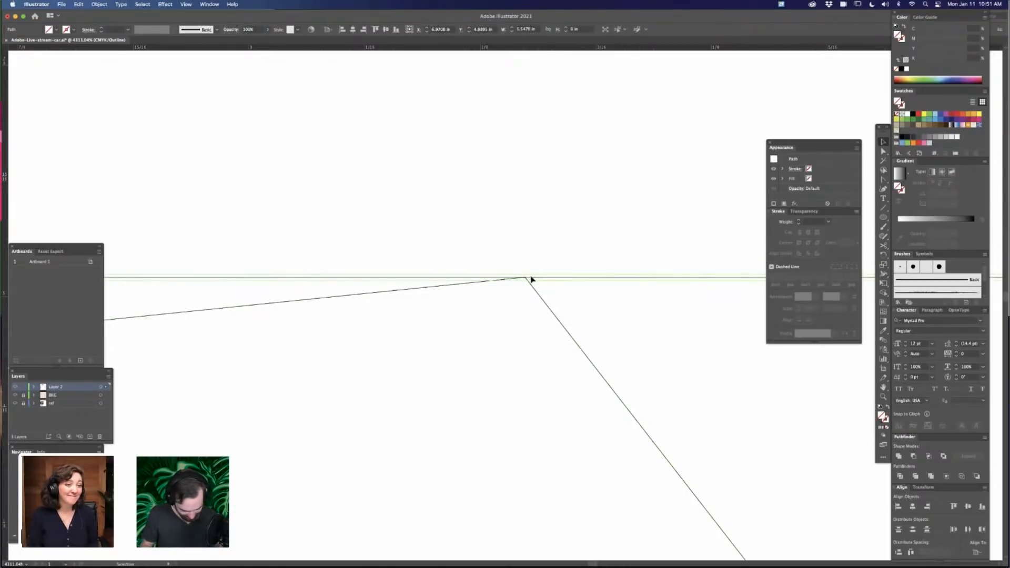
Fine-tune the horizontal roof guide at extreme magnification so it meets the body outline's rear roof corner exactly
key(super+equal)
key(super+equal)
key(super+equal)
key(super+equal)
key(super+equal)
key(super+equal)
key(super+equal)
key(super+minus)
key(super+minus)
key(super+minus)
drag(570, 168, 605, 269)
key(z)
key(v)
click(651, 318)
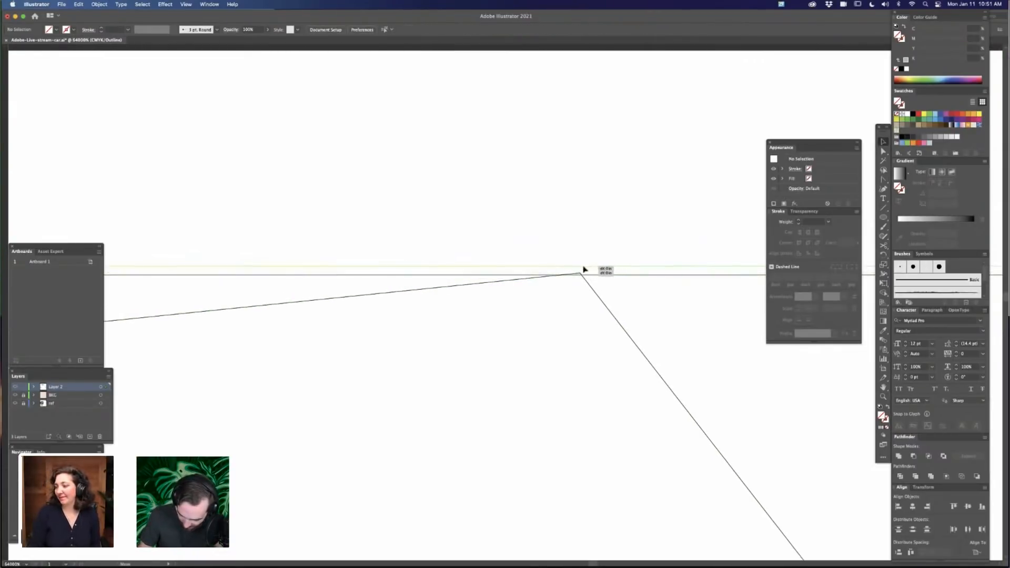
click(583, 272)
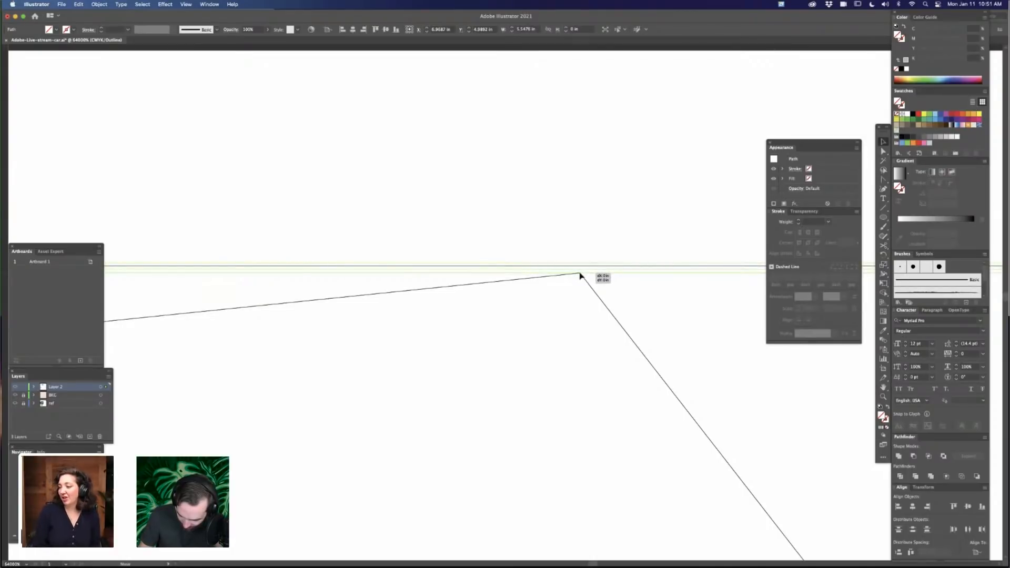
drag(580, 274, 581, 275)
key(super+minus)
key(super+minus)
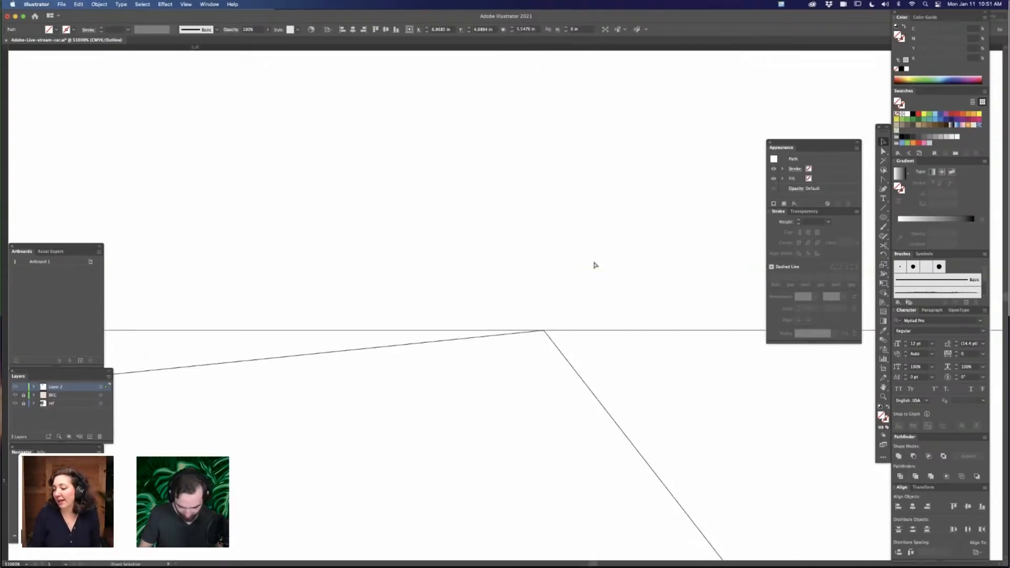
Examine the whole car outline together with the aligned roof guides, and clear the selection
key(super+minus)
key(super+minus)
key(super+minus)
key(super+minus)
key(super+minus)
key(super+minus)
key(super+minus)
key(super+minus)
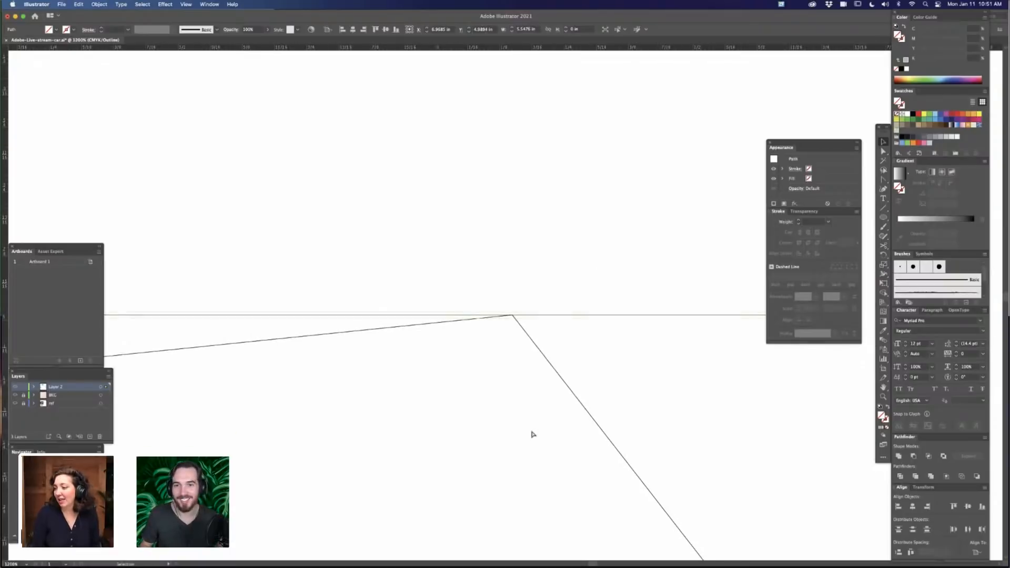
key(space)
drag(440, 430, 532, 343)
drag(472, 419, 566, 351)
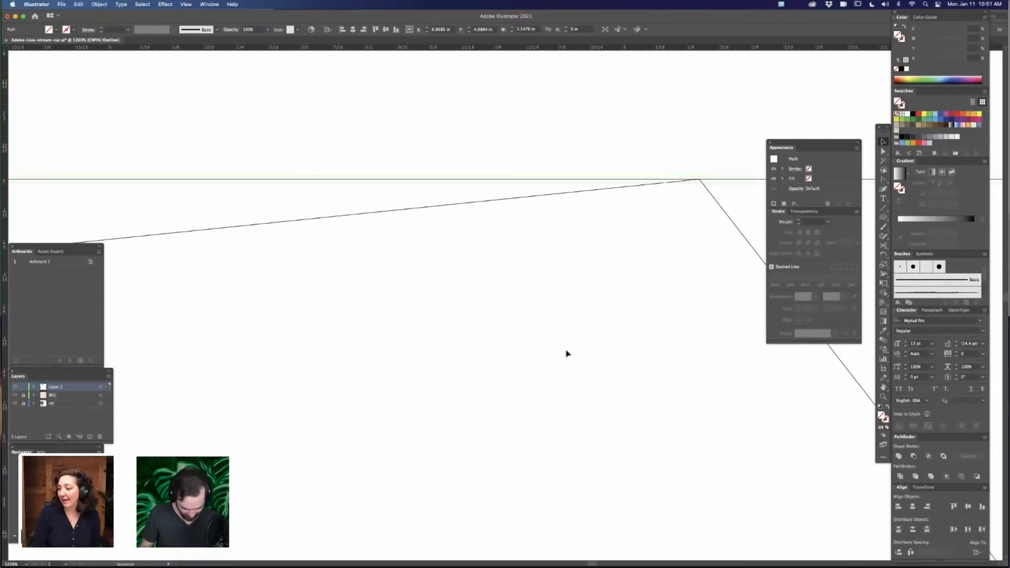
key(super+minus)
key(super+minus)
key(super+minus)
key(super+minus)
key(super+minus)
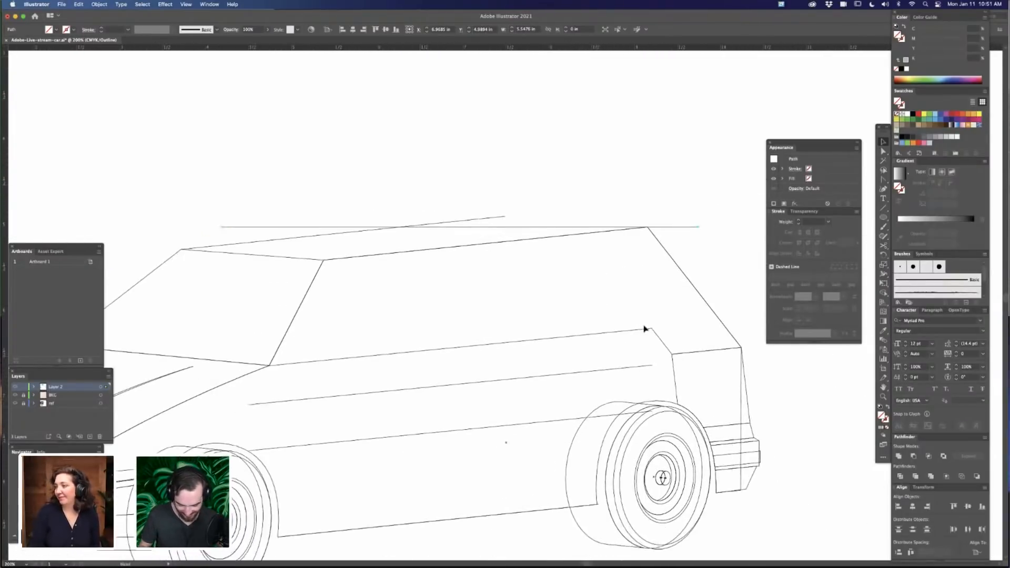
key(super+minus)
key(super+minus)
click(502, 460)
drag(576, 463, 506, 455)
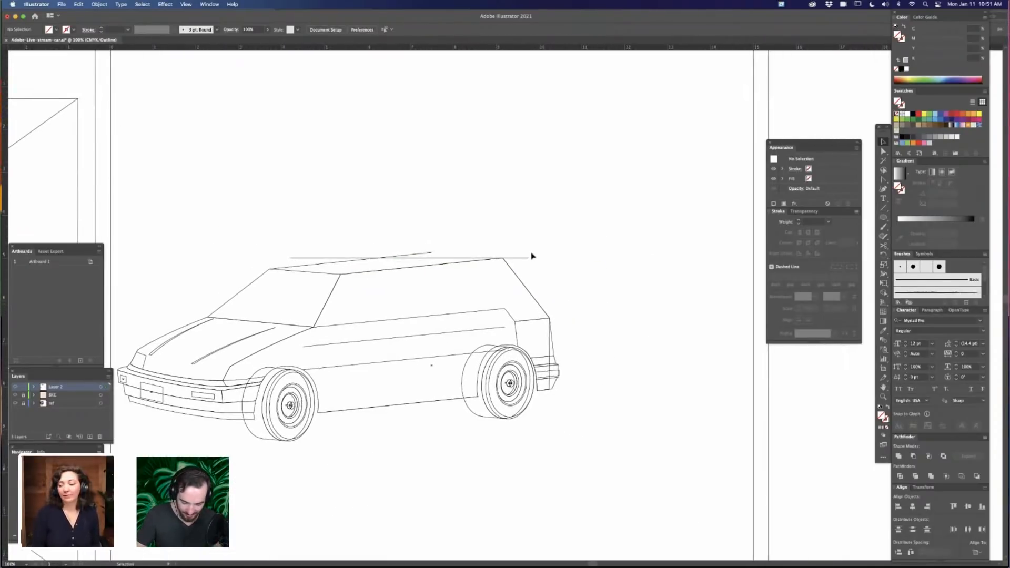
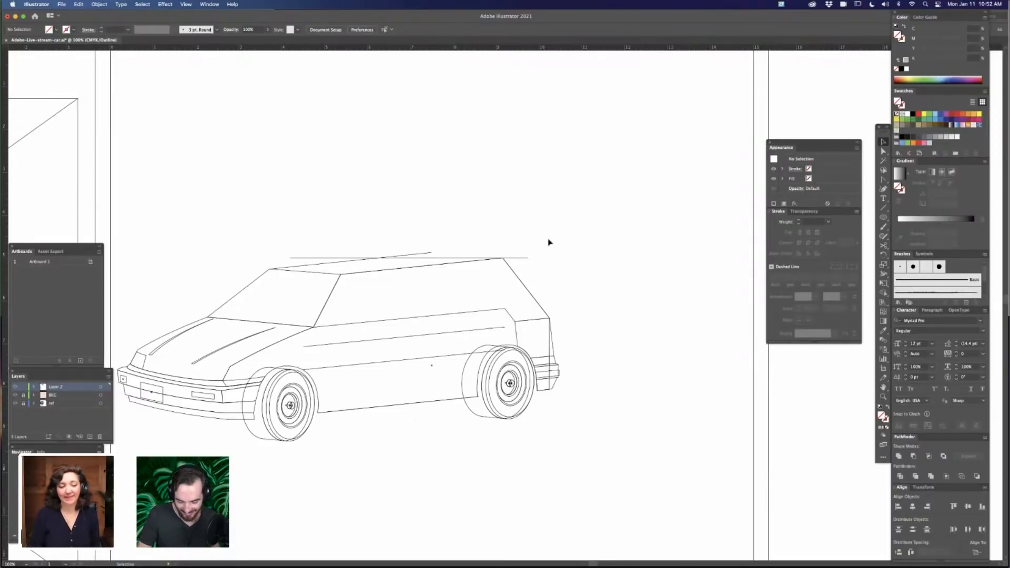
Copy the near-side windshield pillar edge from the body outline and place the copy's lower end at the windshield's far lower corner
drag(539, 234, 650, 205)
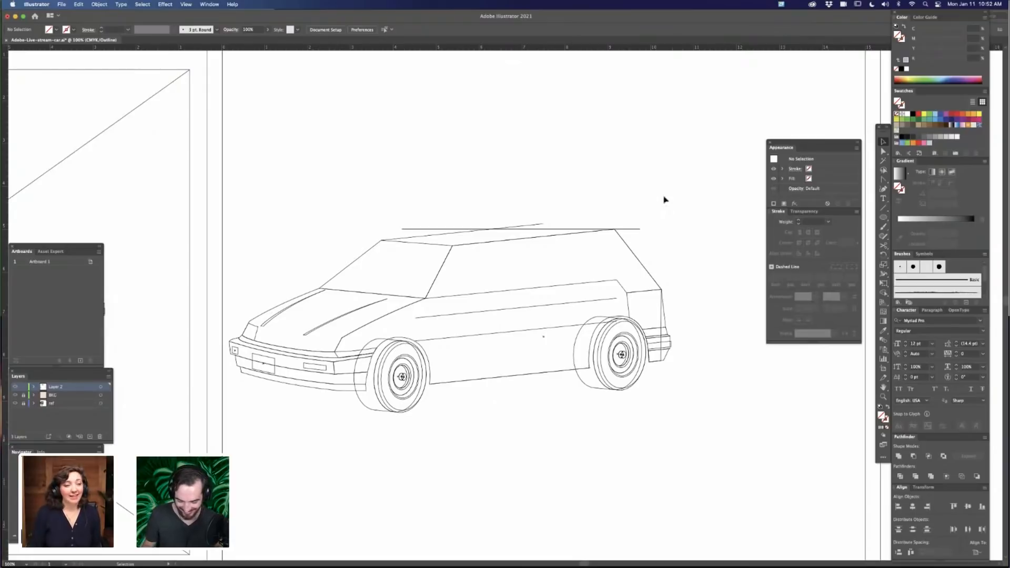
key(super+=)
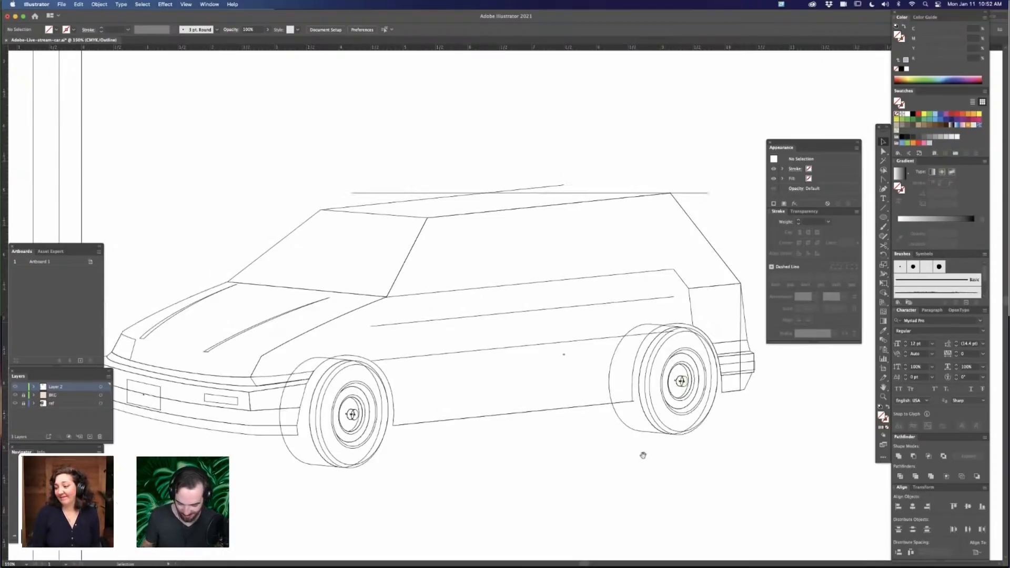
drag(642, 455, 572, 446)
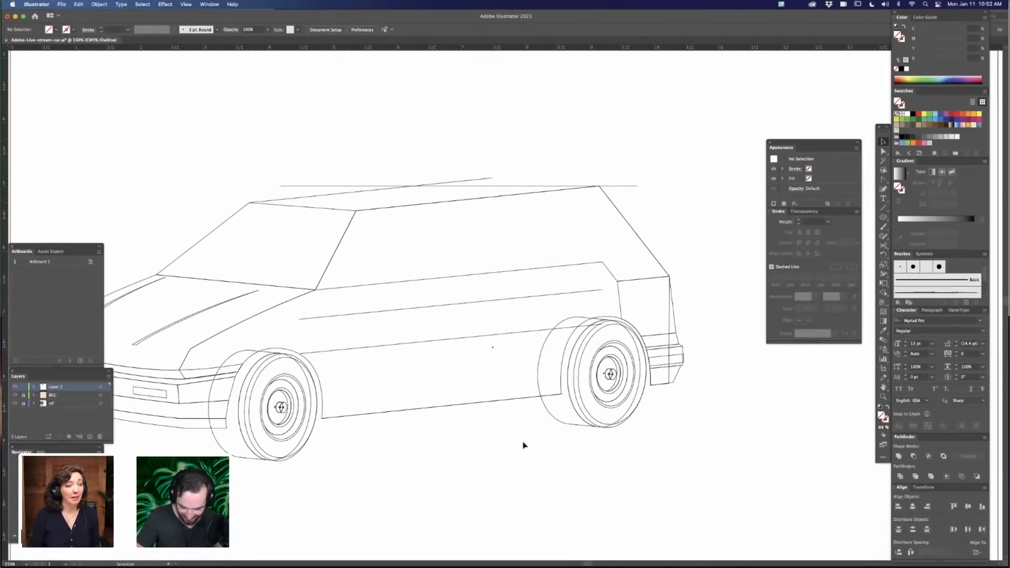
scroll(647, 153, left, 5)
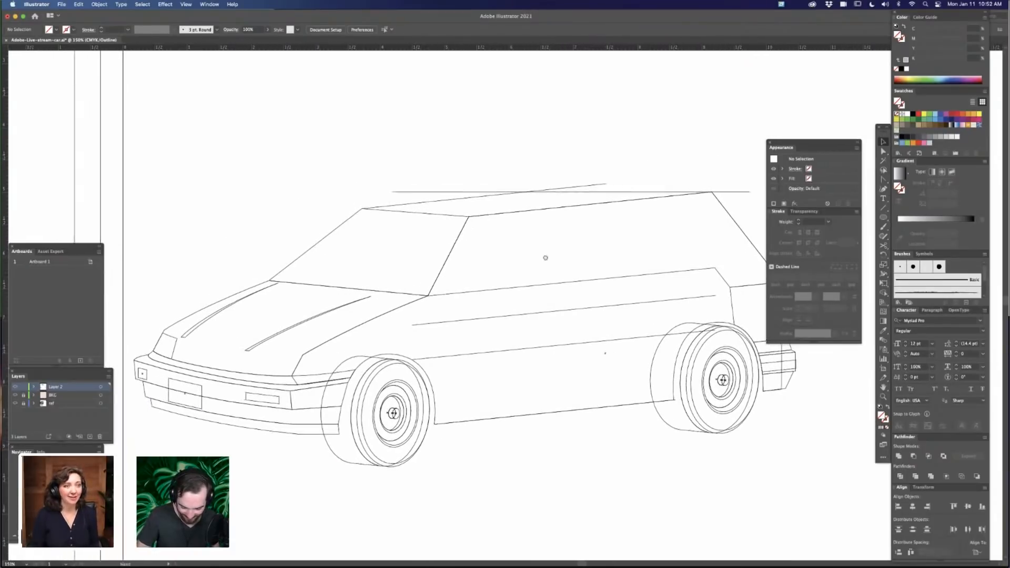
scroll(546, 257, left, 3)
key(a)
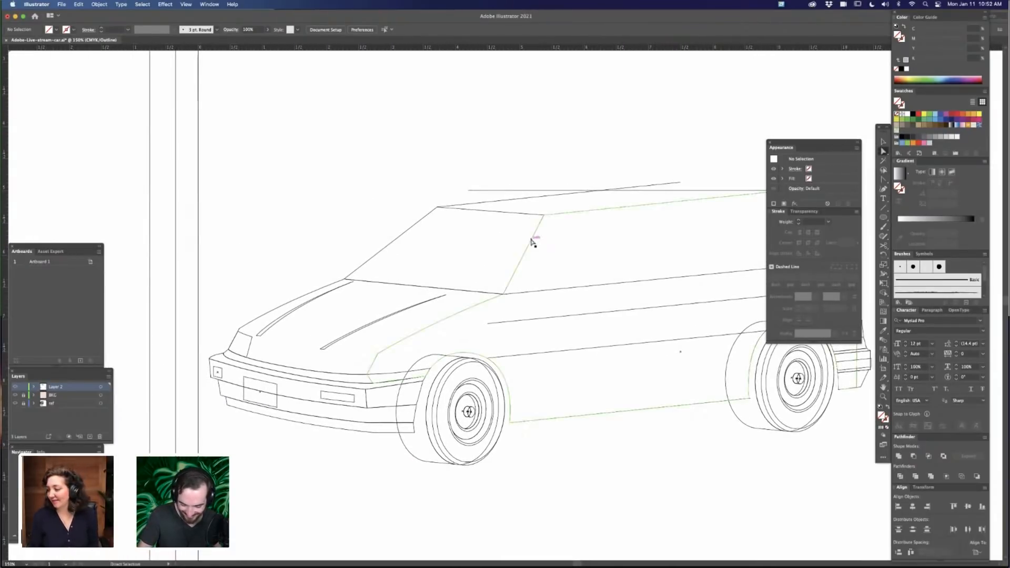
click(532, 242)
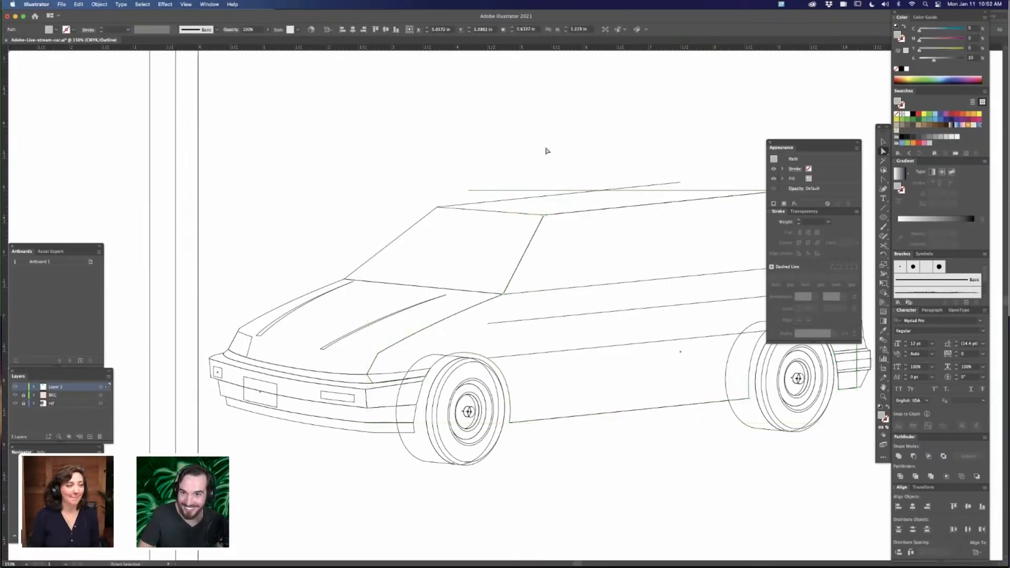
key(v)
click(512, 129)
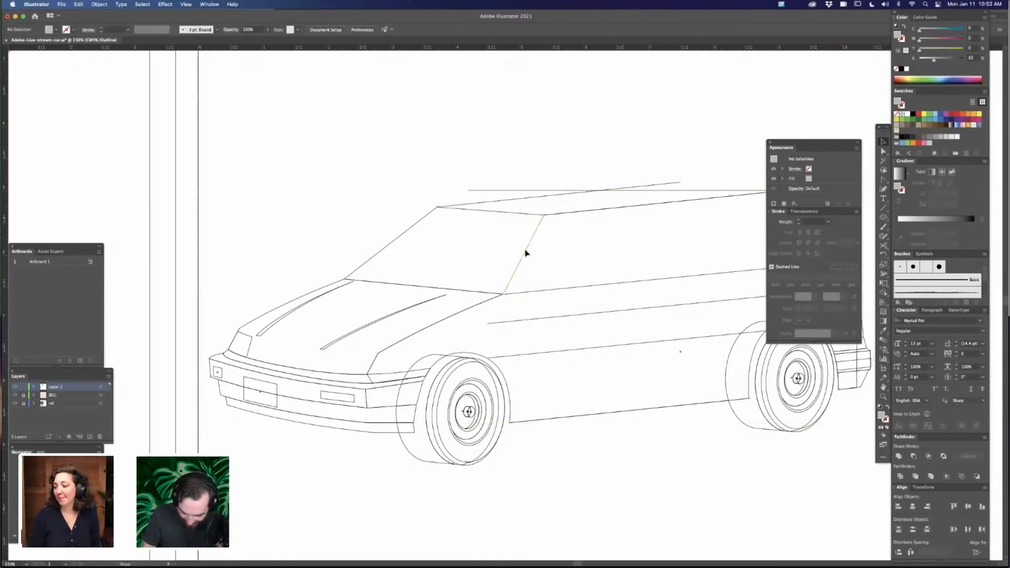
drag(526, 254, 368, 238)
Move the upper end of the copied pillar line close to the windshield's far upper corner, then deselect it
key(super+minus)
key(super+minus)
key(super+minus)
key(super+minus)
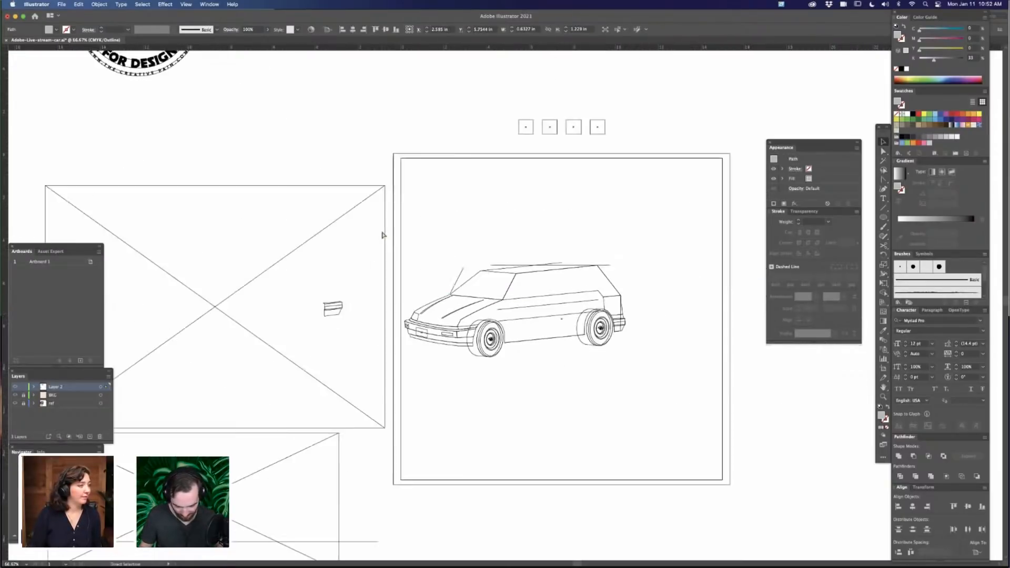
key(super+equal)
key(super+equal)
key(super+equal)
key(super+equal)
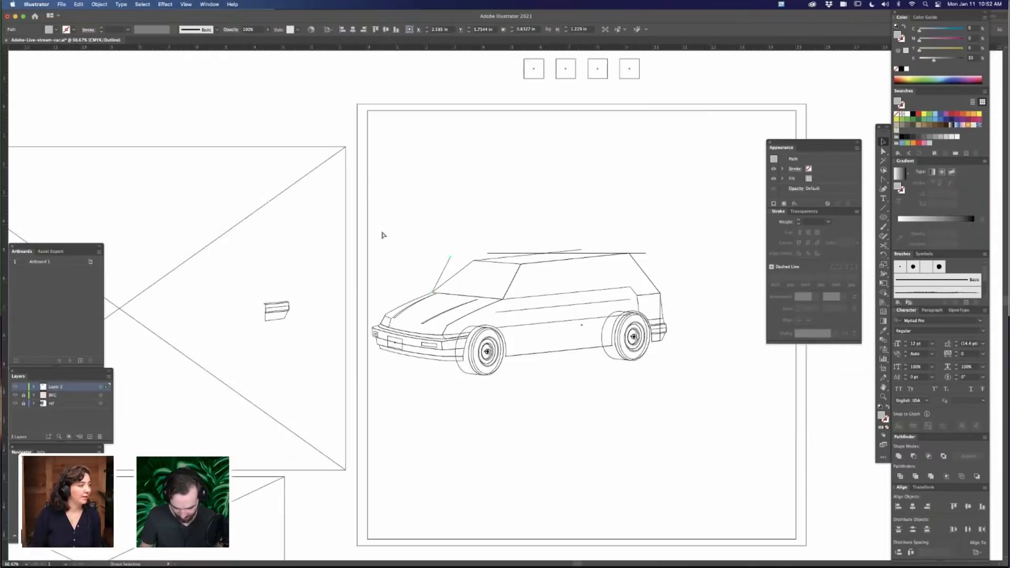
key(a)
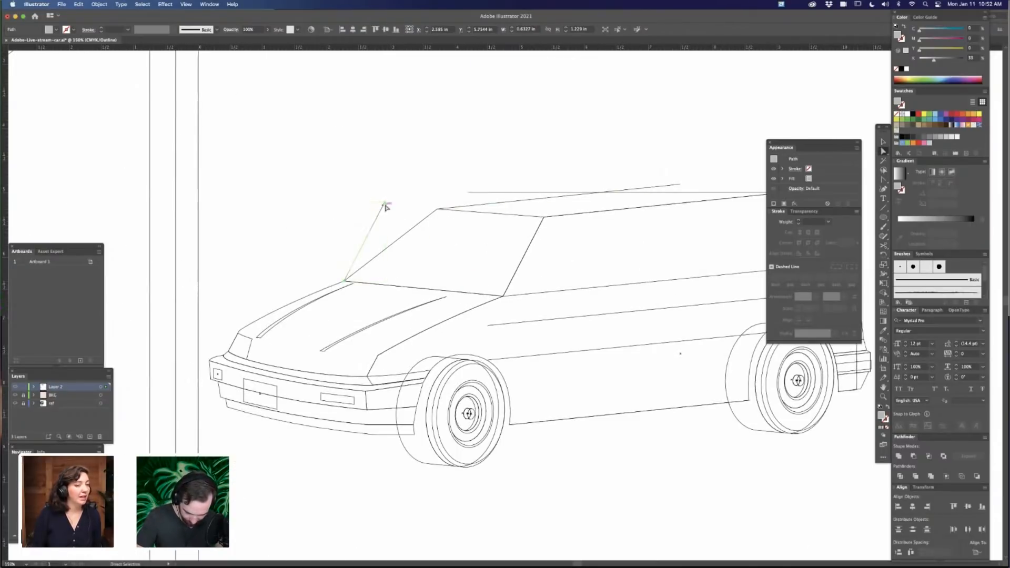
drag(385, 203, 419, 209)
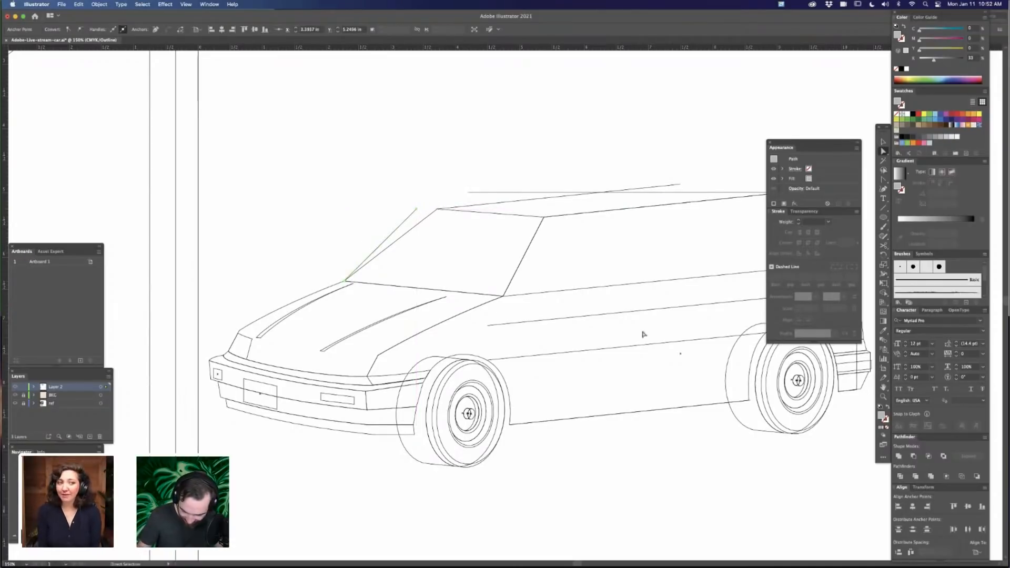
scroll(569, 331, down, 5)
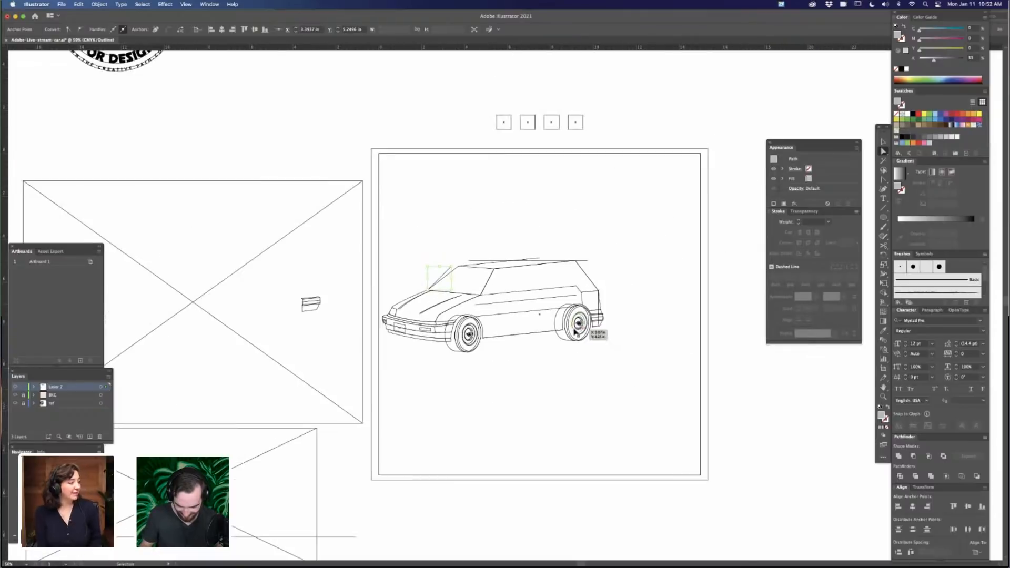
key(super+equal)
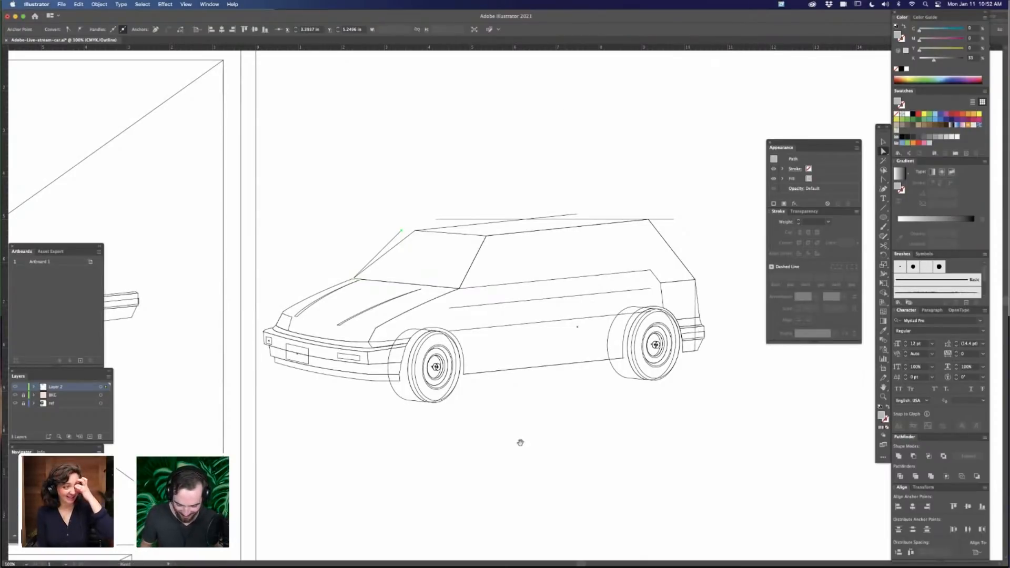
scroll(494, 421, down, 2)
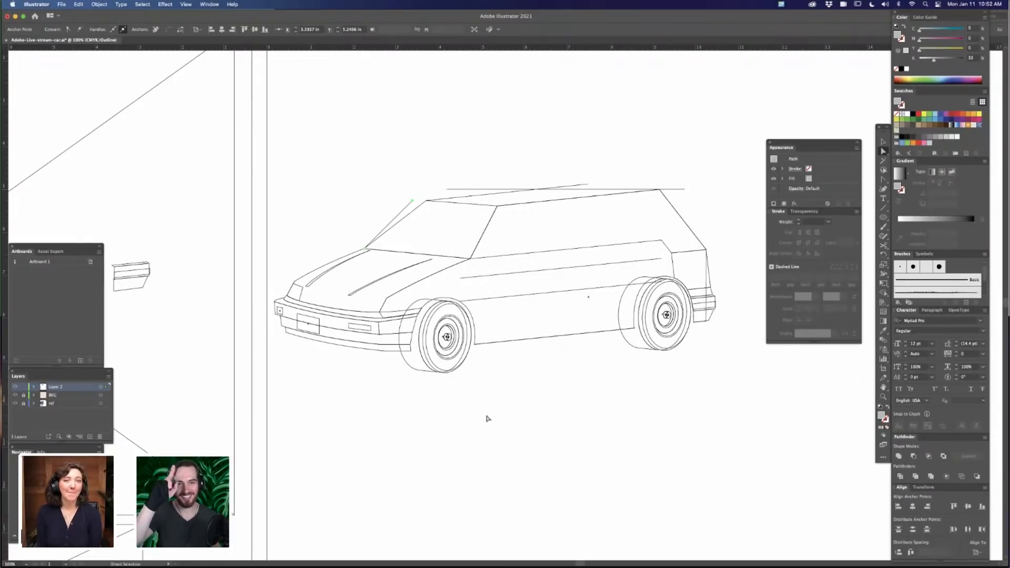
click(578, 380)
drag(579, 387, 555, 424)
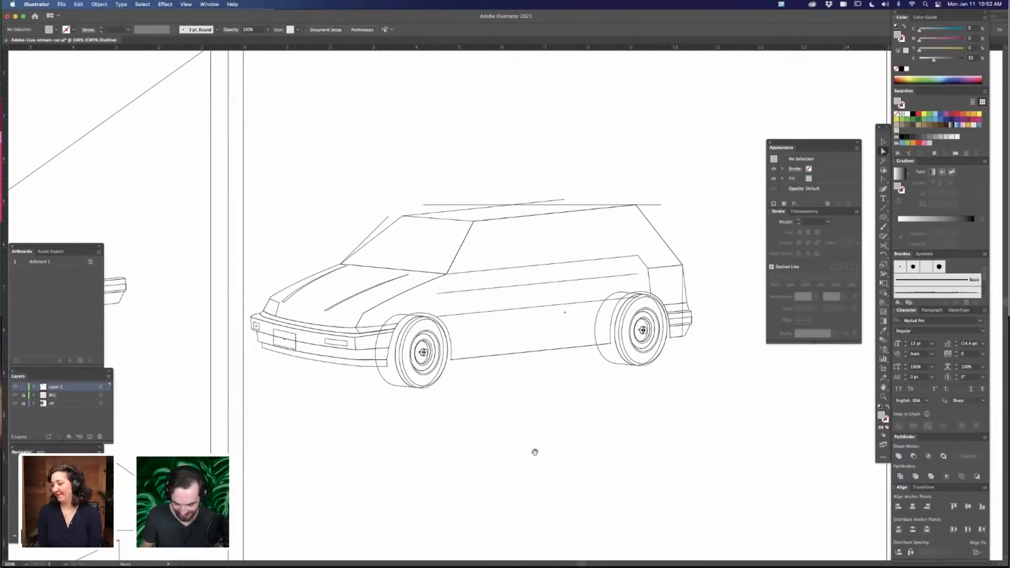
drag(626, 416, 616, 417)
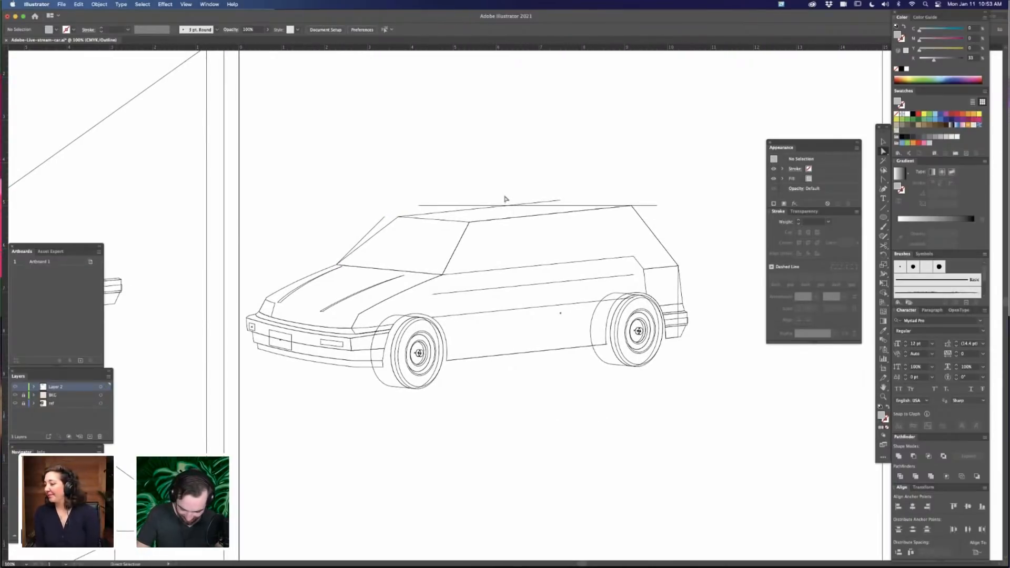
Select the roof lines and body outline and create the enclosed roof panel as a shape with the Shape Builder tool
drag(668, 170, 442, 232)
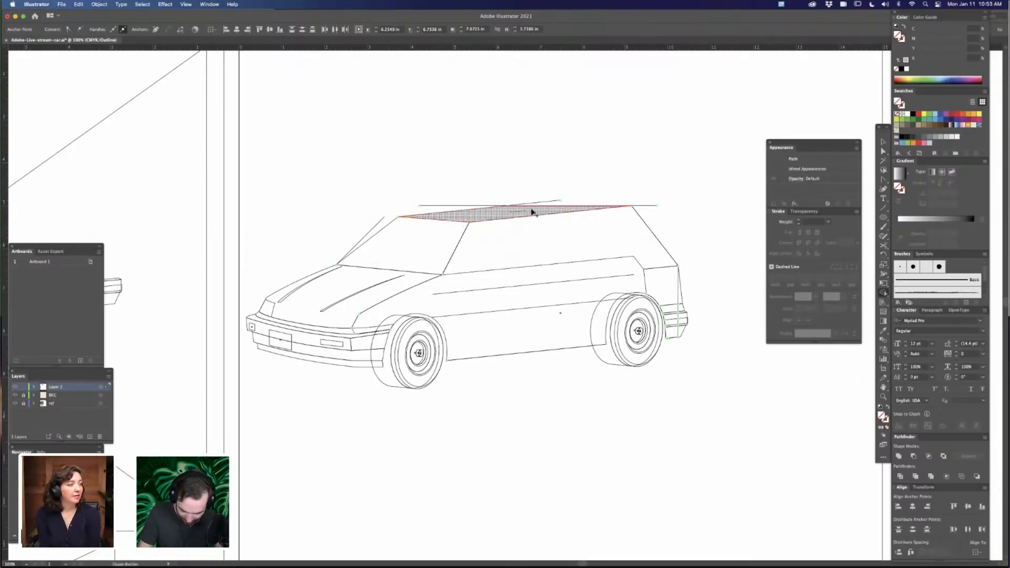
key(v)
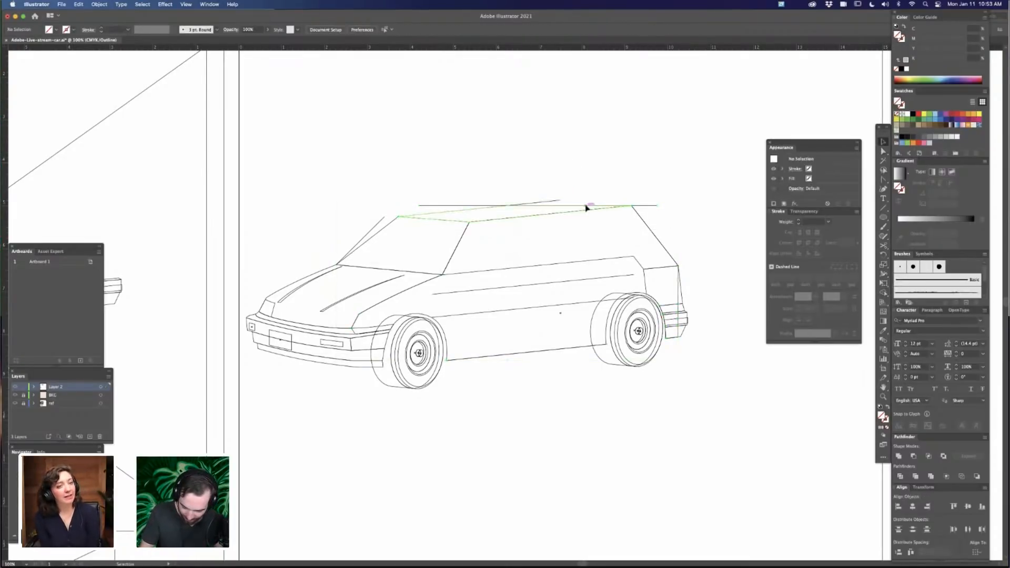
click(588, 208)
key(super+shift+a)
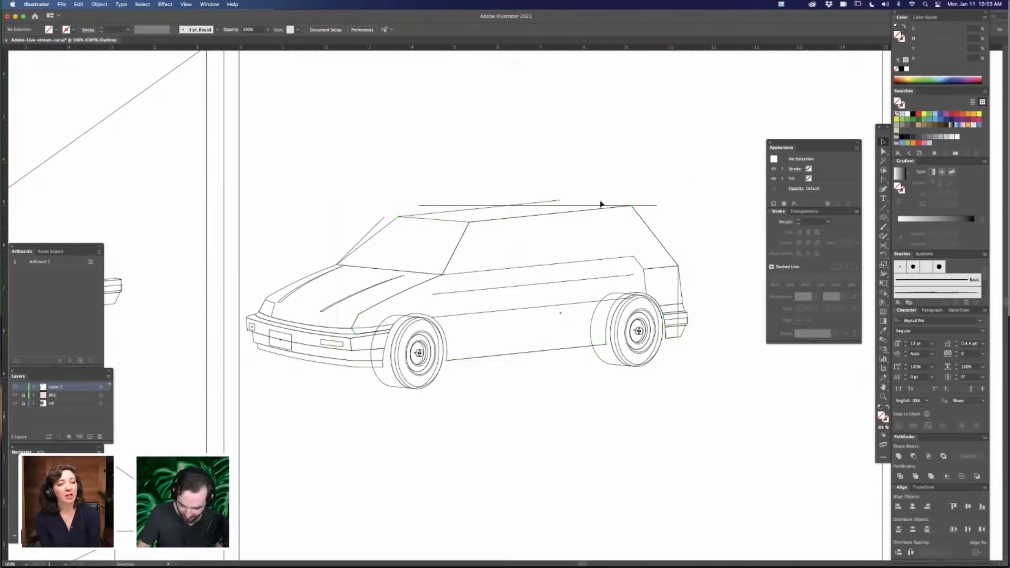
Delete the far roof edge line and the horizontal roof guide, keeping the roof panel shape in place
click(559, 201)
key(Delete)
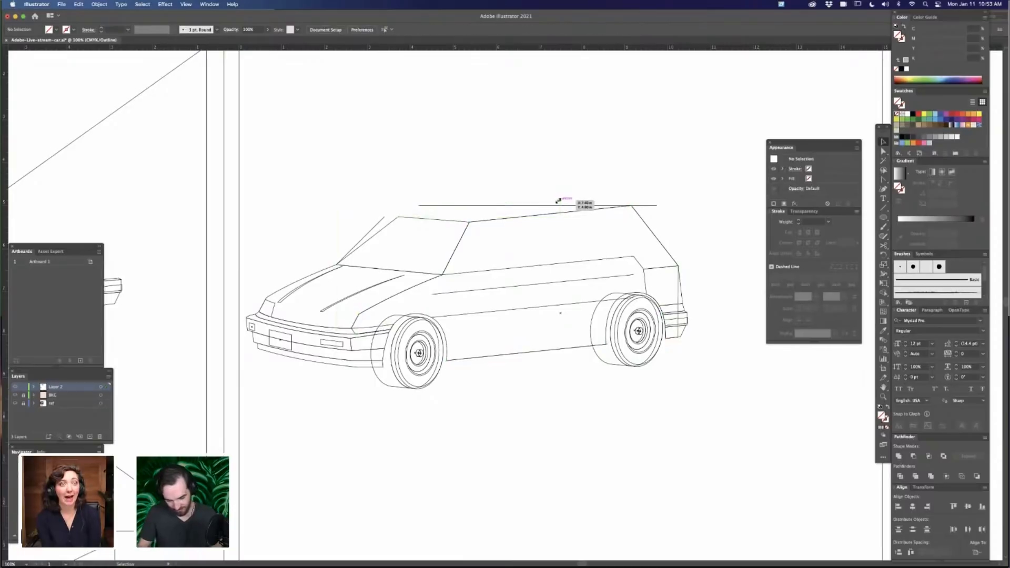
click(656, 205)
key(Delete)
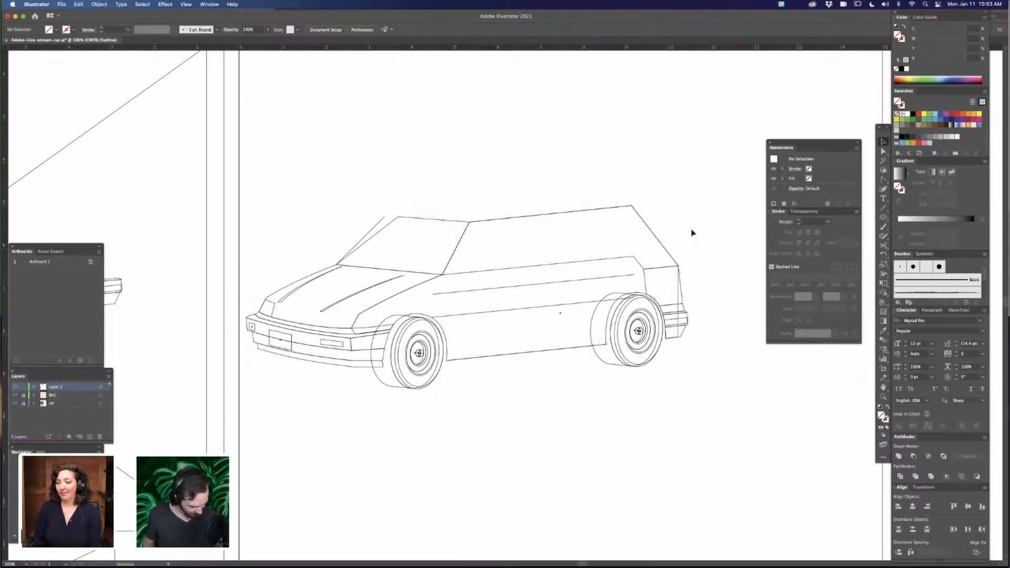
key(ctrl+z)
key(ctrl+z)
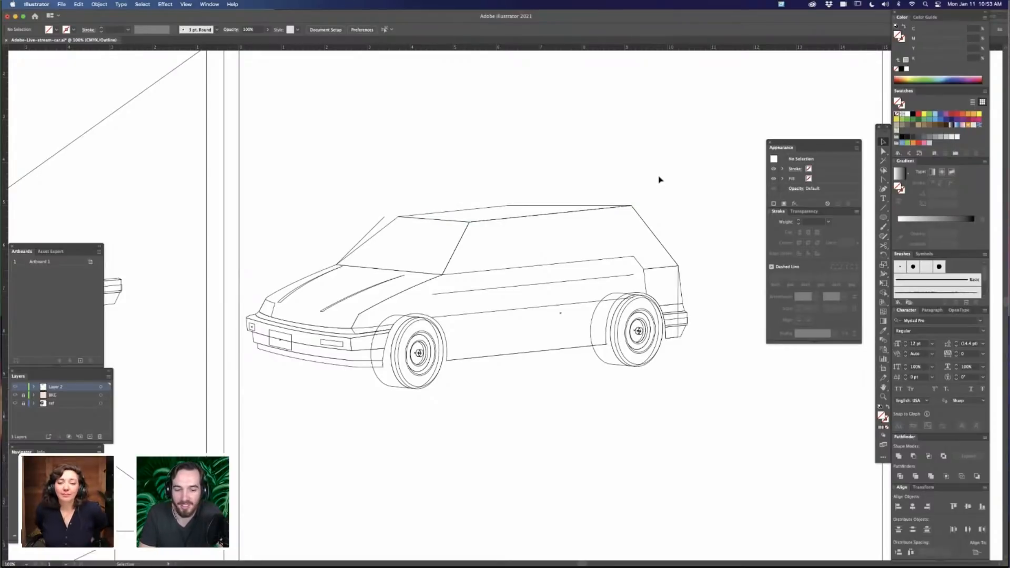
Select the anchor points of the car's rear section, including roof, wheel and bumper, and try shifting them toward the front
scroll(631, 368, right, 3)
scroll(631, 368, down, 1)
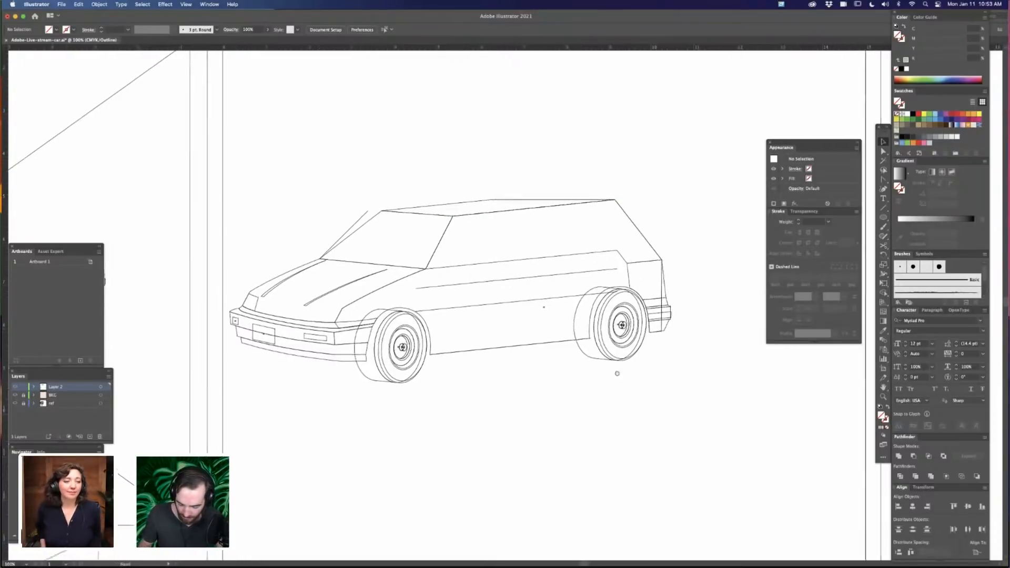
key(a)
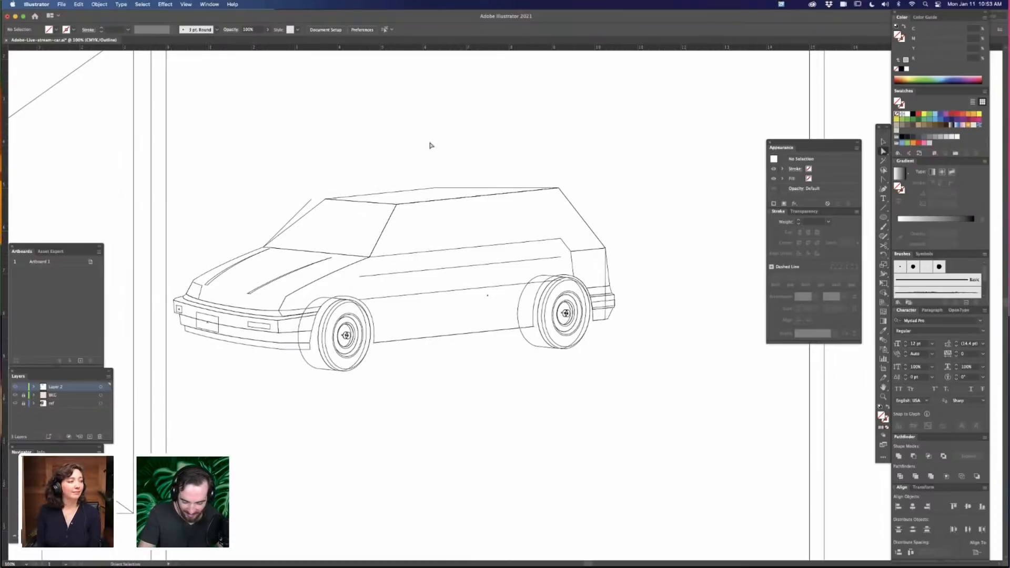
drag(429, 137, 660, 408)
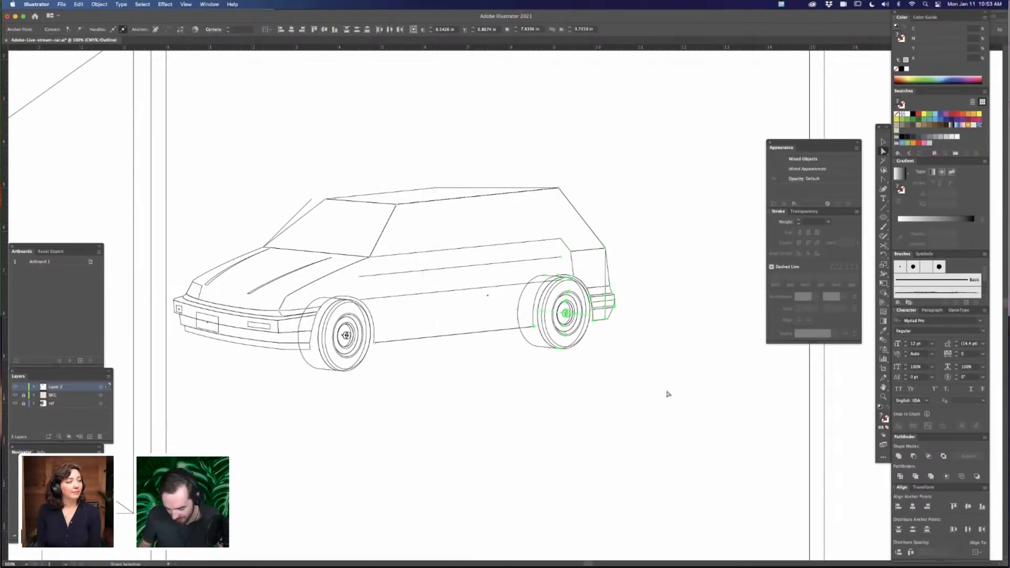
key(super+=)
drag(511, 418, 542, 447)
drag(620, 402, 609, 404)
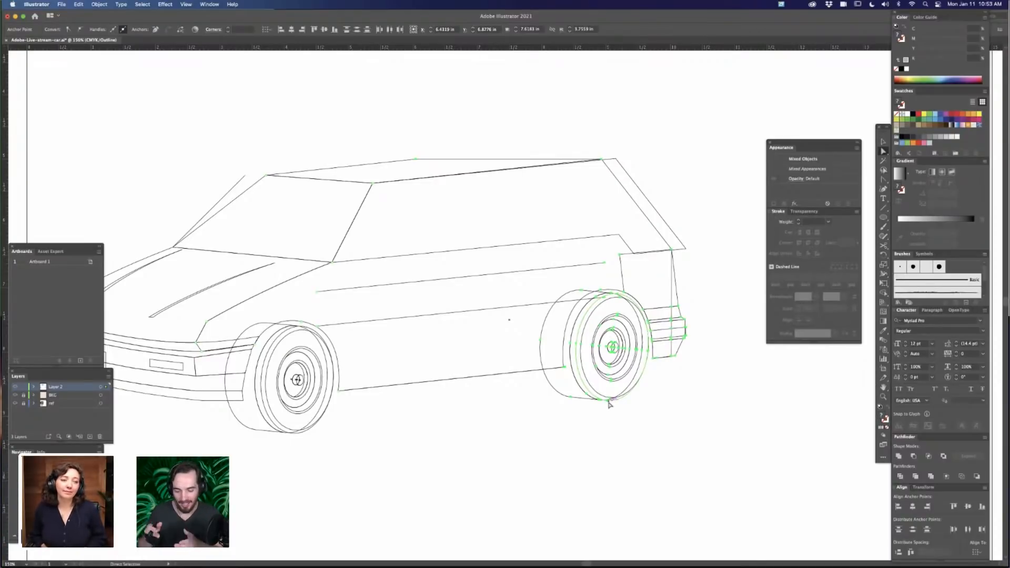
Nudge the selected rear section points back toward the rear until they line up with the hatch's sloping edge
key(Right)
key(Right)
key(Right)
key(Right)
key(Right)
key(Right)
key(Right)
key(Right)
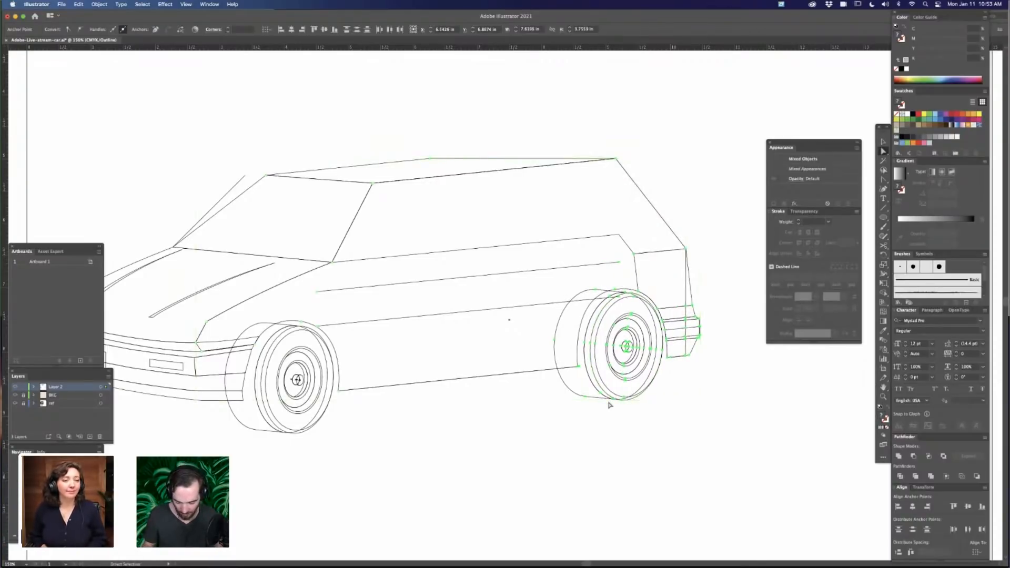
Try shifting the selected rear section points slightly toward the front of the car and undo the shift
key(super+=)
key(super+=)
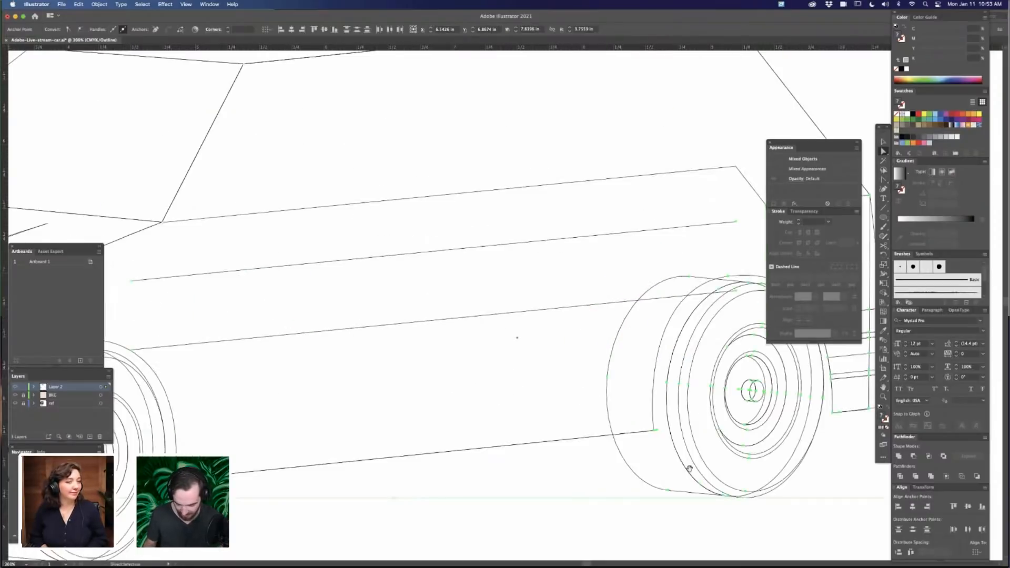
drag(680, 451, 665, 338)
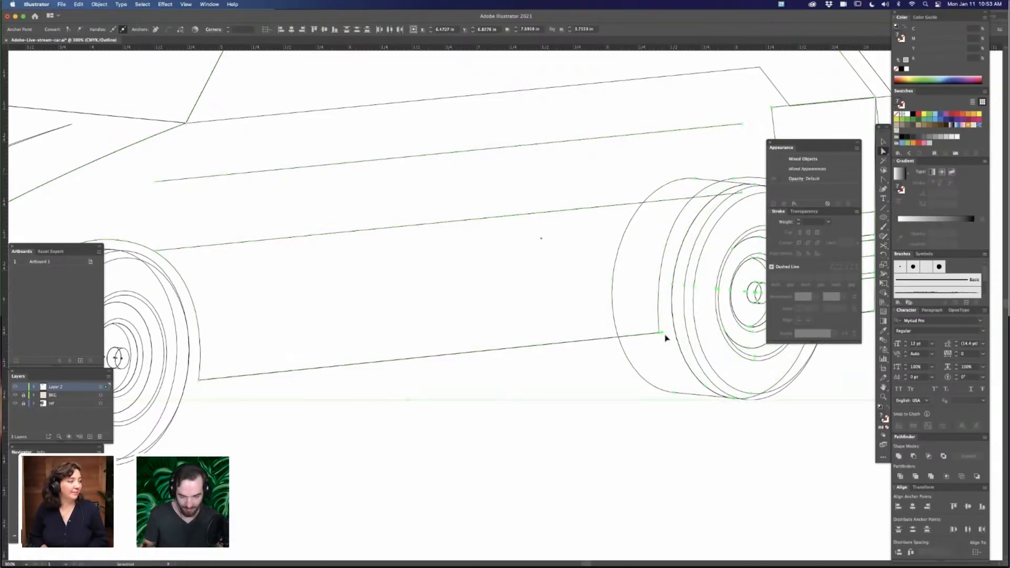
key(super+minus)
key(super+minus)
key(super+minus)
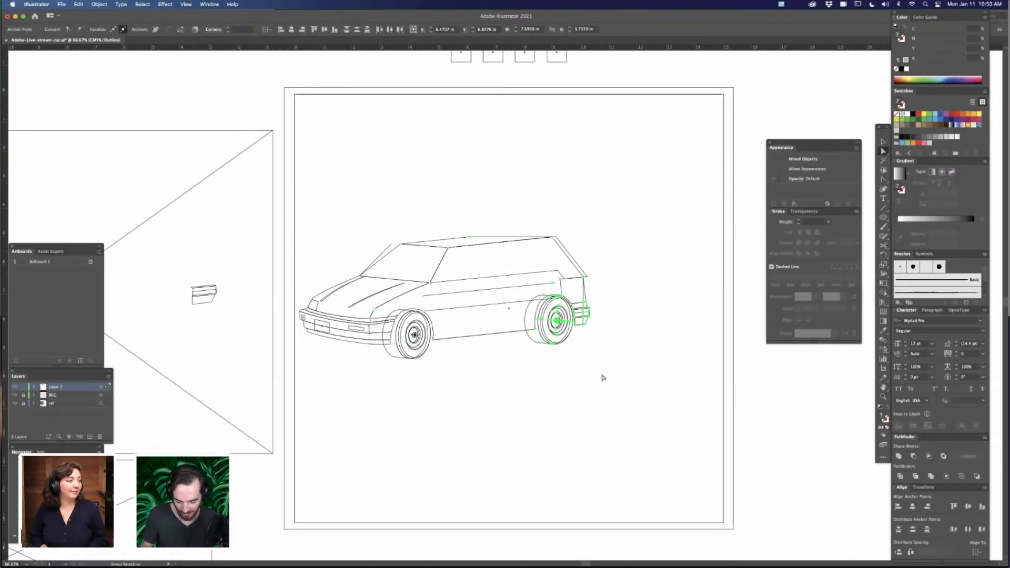
key(super+z)
key(v)
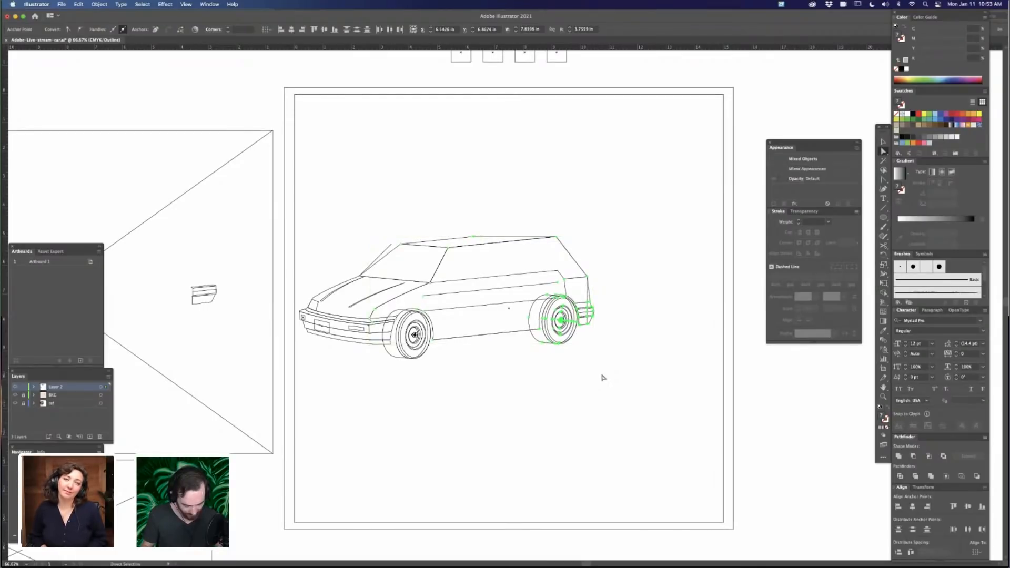
Move the rear section's anchor points, including roof, wheel and bumper, toward the front to shorten the car body, and deselect them
key(a)
drag(659, 186, 469, 381)
key(super+plus)
key(super+plus)
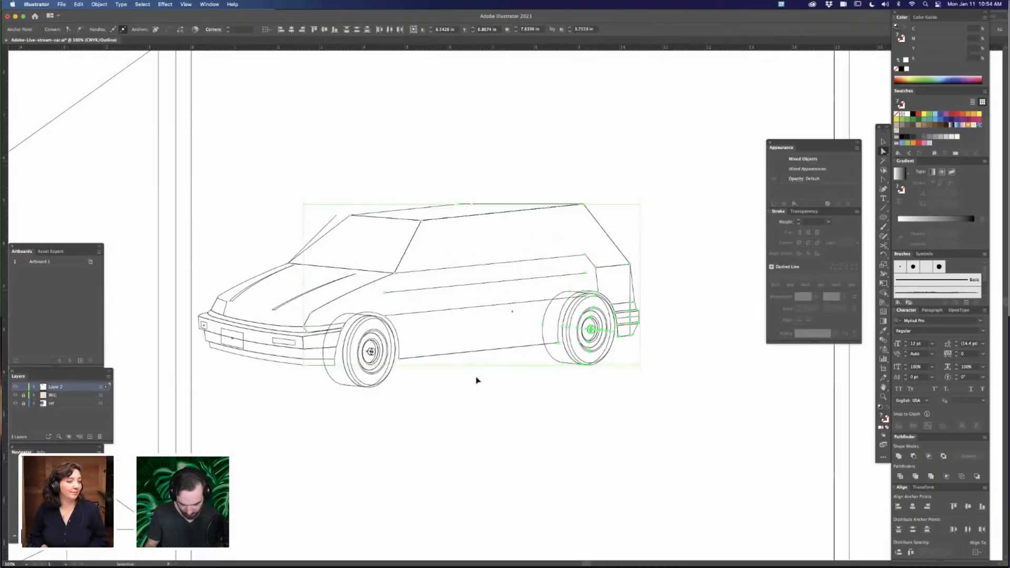
drag(587, 364, 556, 369)
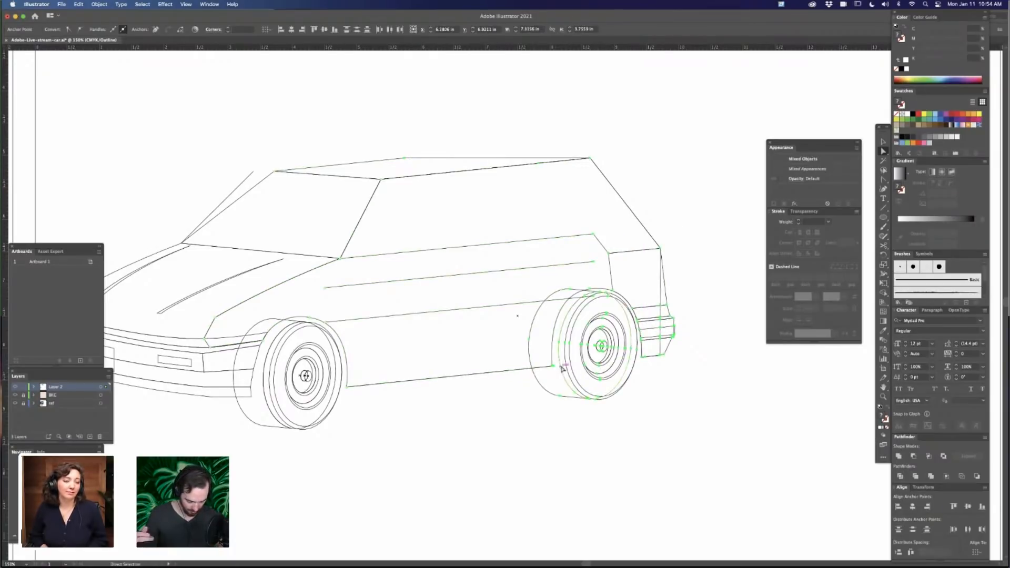
key(super+minus)
key(super+minus)
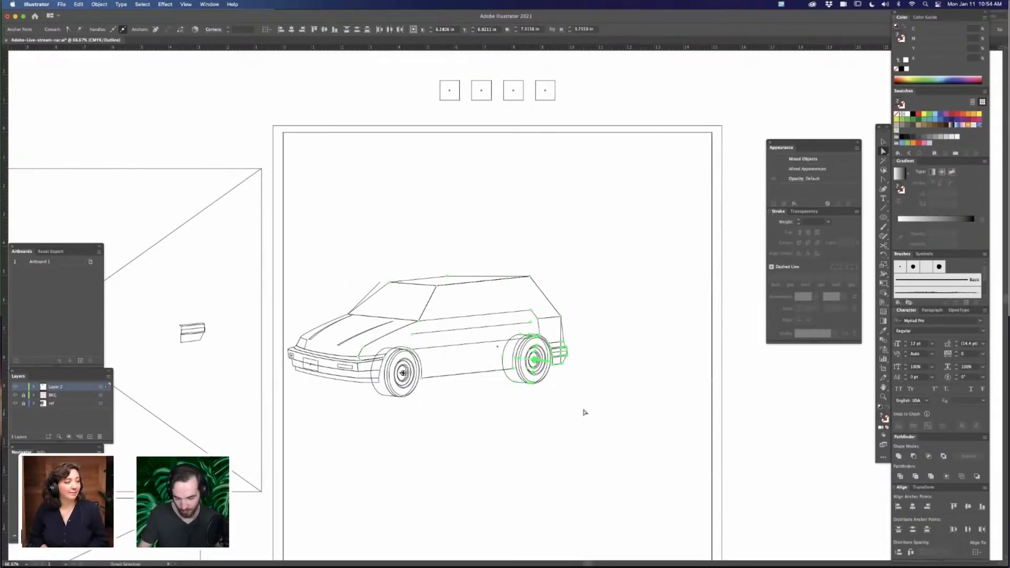
click(463, 230)
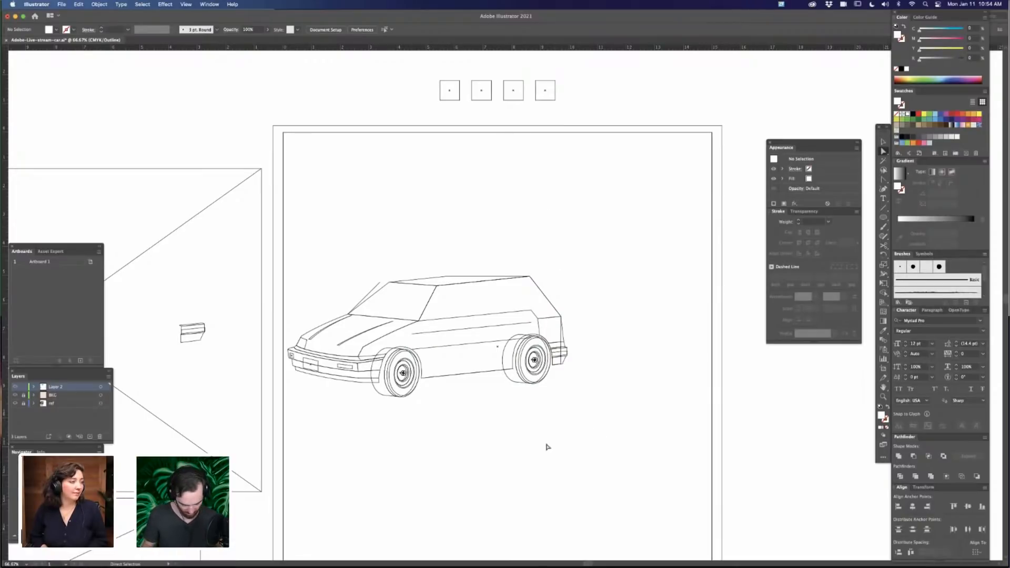
Move the upper anchor point of the far windshield pillar closer to the roof corner to make the pillar thinner
key(super+=)
drag(446, 473, 570, 452)
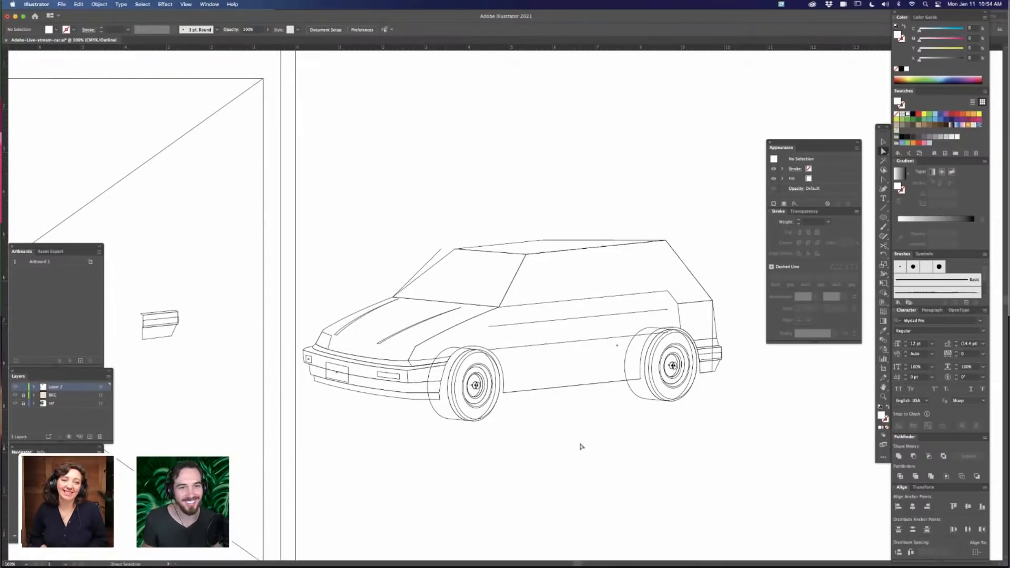
drag(689, 180, 600, 176)
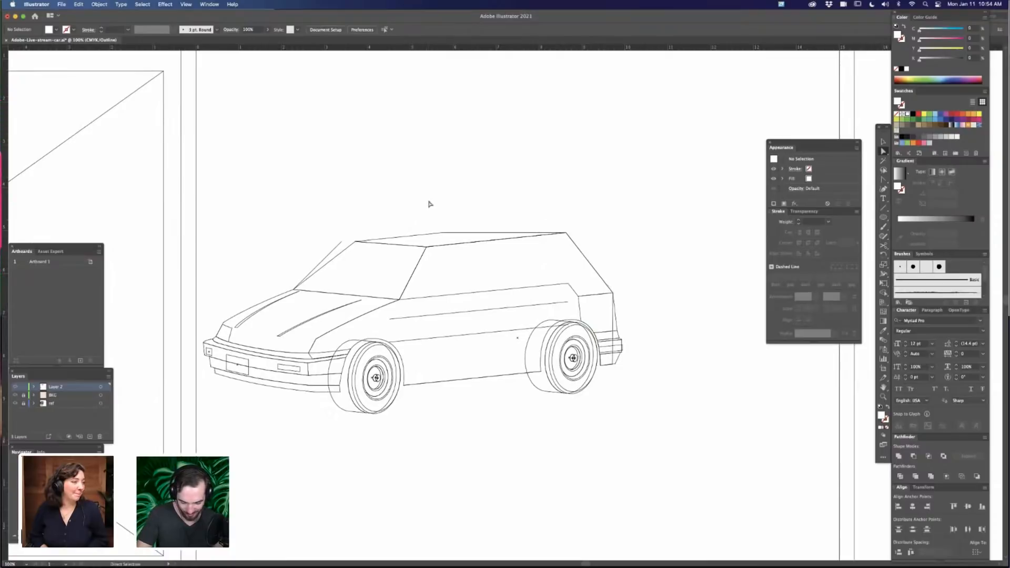
drag(420, 206, 623, 226)
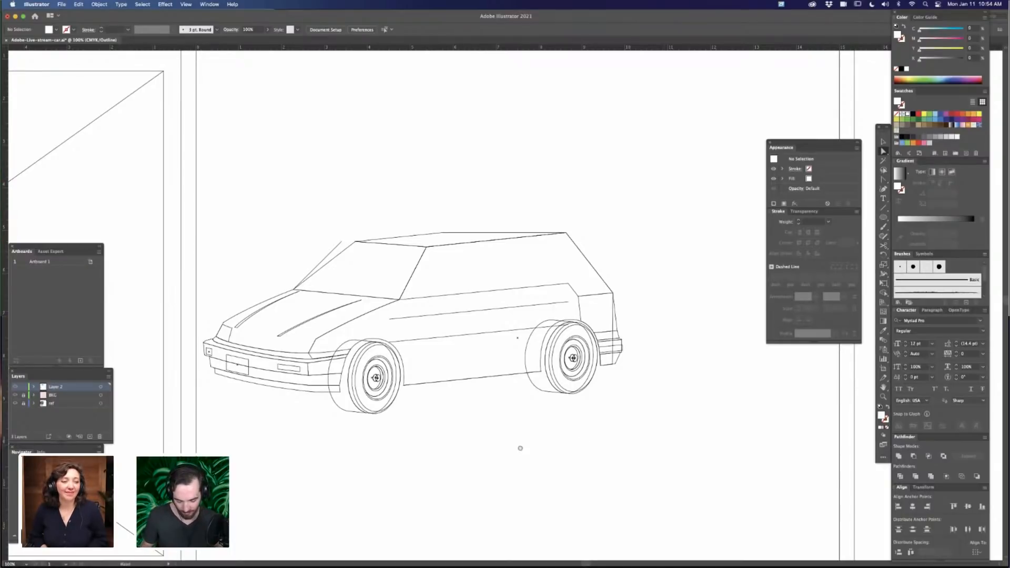
drag(520, 448, 562, 438)
key(super+equal)
key(super+equal)
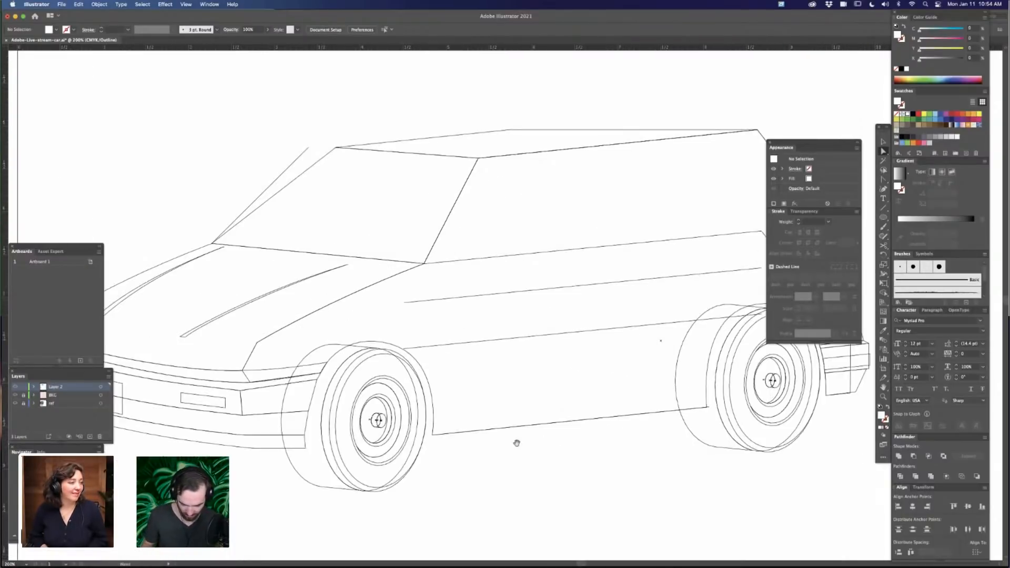
drag(491, 414, 618, 430)
drag(437, 164, 455, 164)
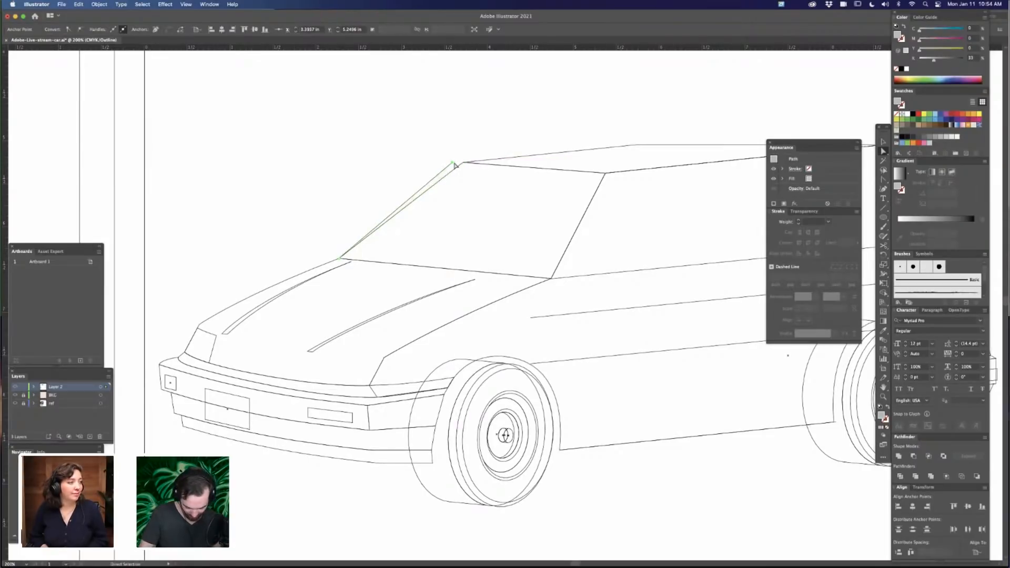
key(v)
key(super+minus)
key(super+minus)
key(super+minus)
key(super+minus)
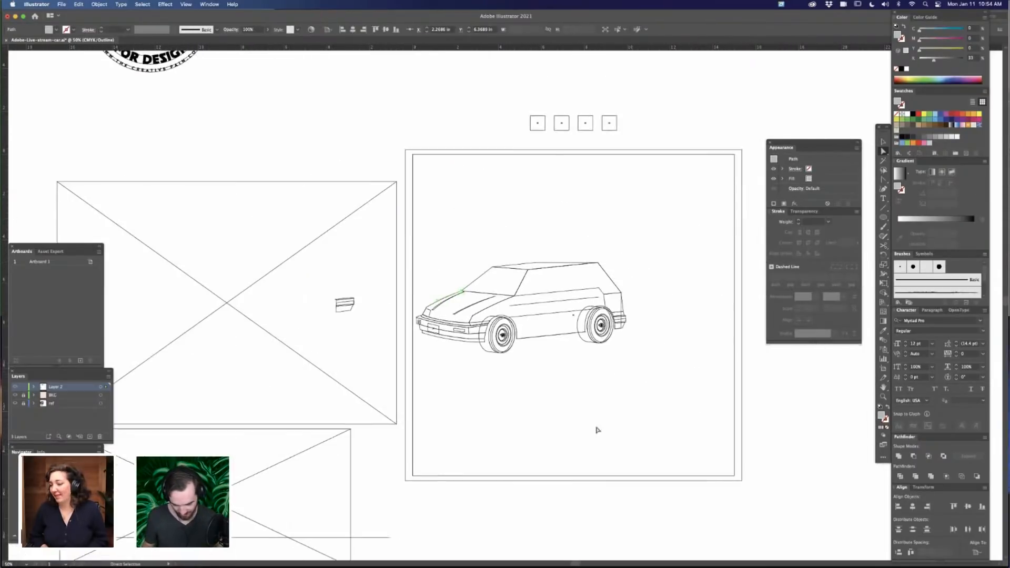
click(595, 431)
Move the near hood crease toward the hood's near side edge and the windshield's lower corner
scroll(595, 437, right, 2)
key(a)
key(super+equal)
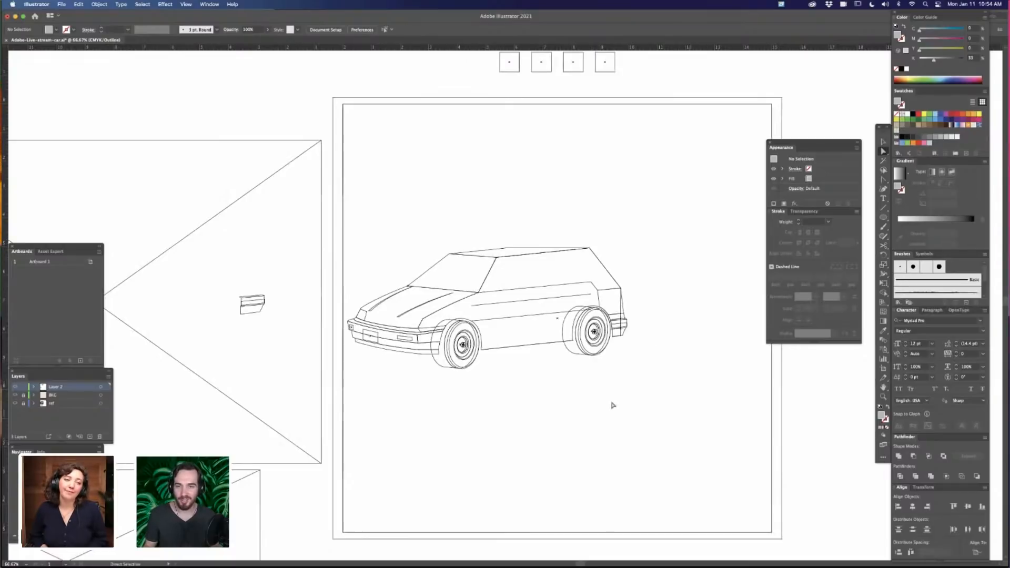
scroll(502, 399, left, 2)
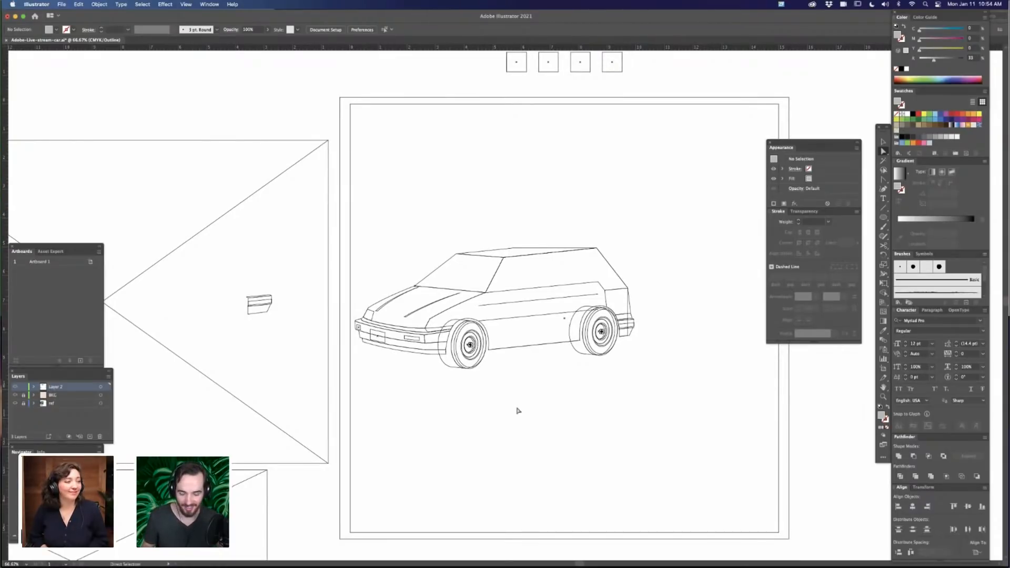
key(super+equal)
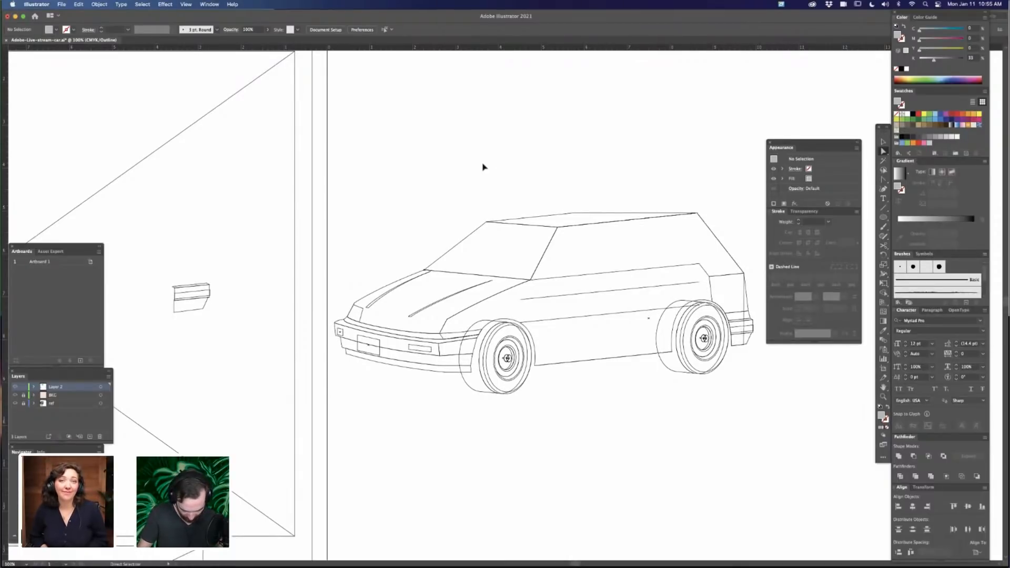
key(super+equal)
scroll(474, 435, left, 2)
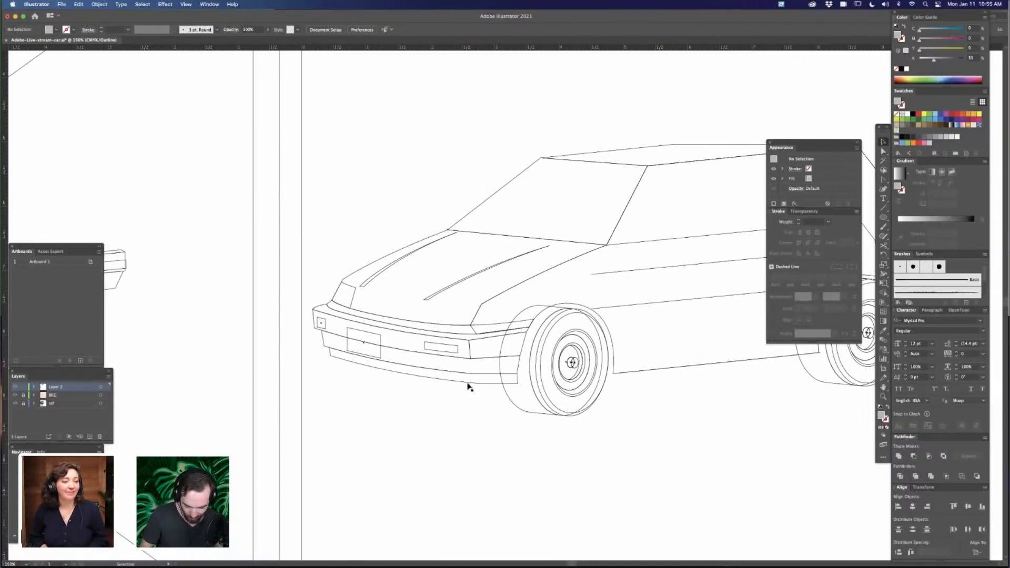
drag(514, 261, 559, 255)
click(589, 228)
Duplicate the windshield's lower edge in place, extend it past both sides and set it just below the windshield as a guide
key(a)
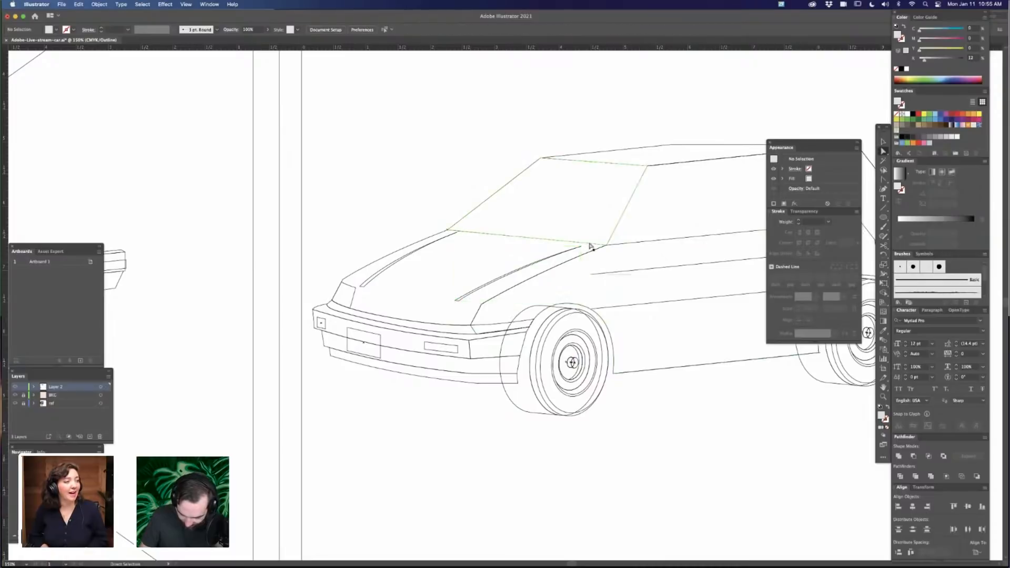
click(589, 246)
key(super+c)
key(super+f)
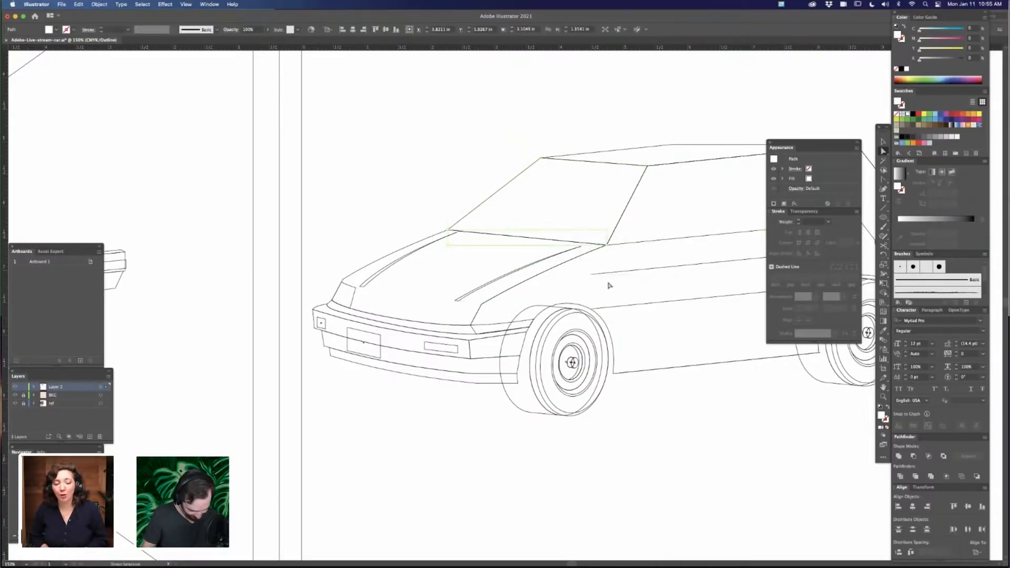
key(v)
drag(607, 244, 655, 255)
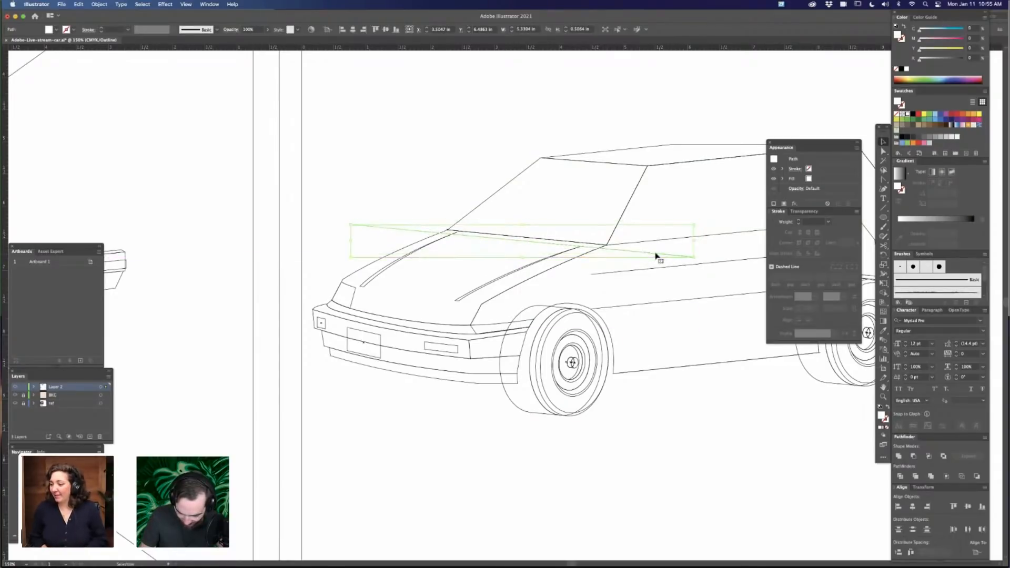
key(super+equal)
key(super+equal)
scroll(655, 257, up, 5)
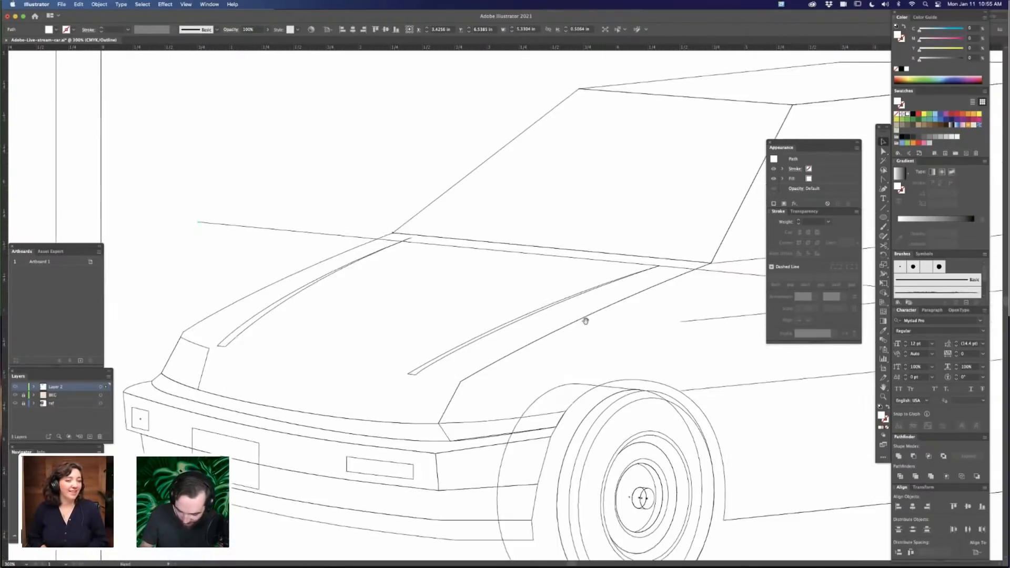
Shift the far hood crease so its rear end meets the guide line, and delete the guide
drag(376, 273, 368, 277)
click(436, 145)
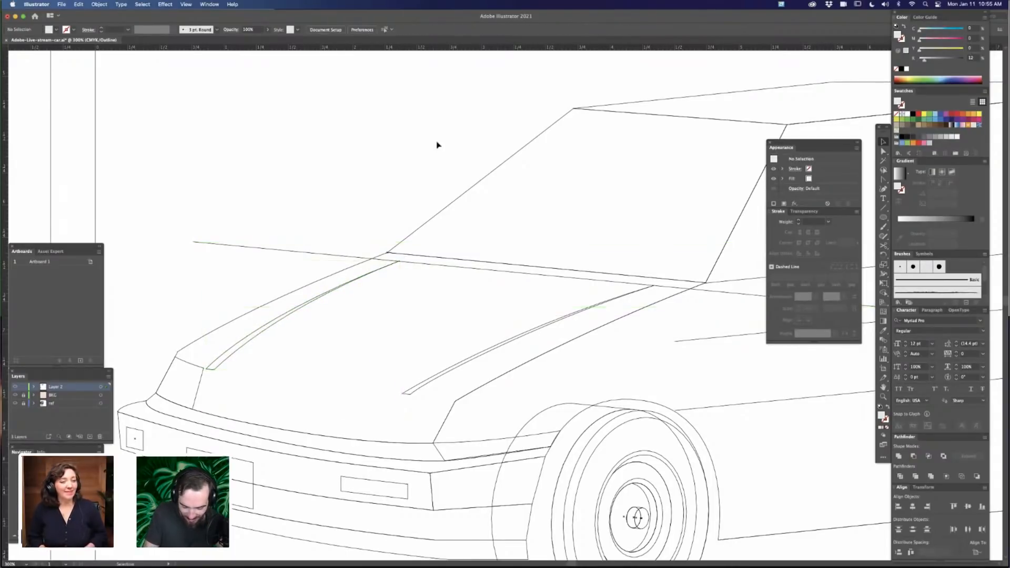
scroll(594, 368, down, 3)
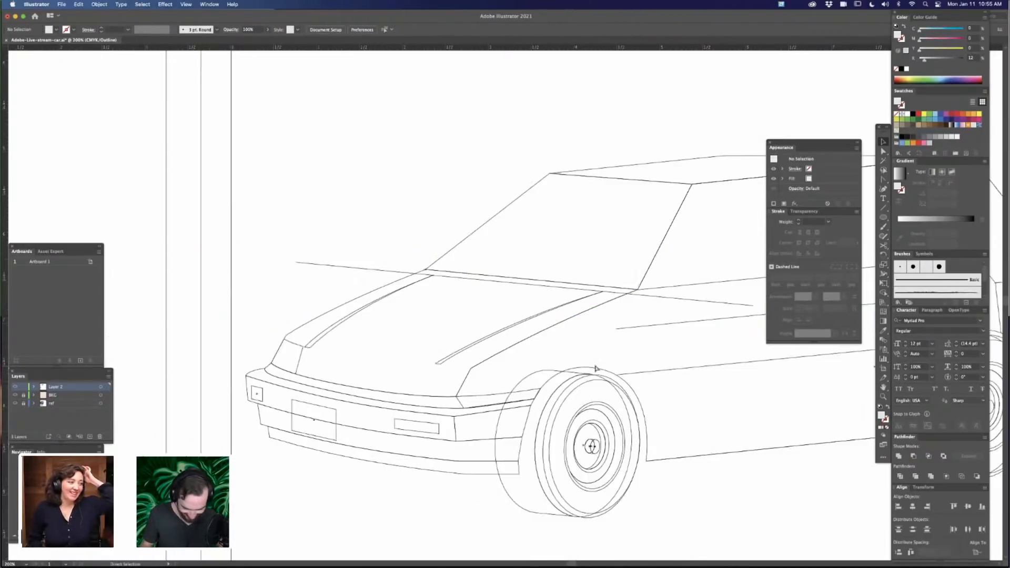
drag(353, 226, 388, 259)
key(Delete)
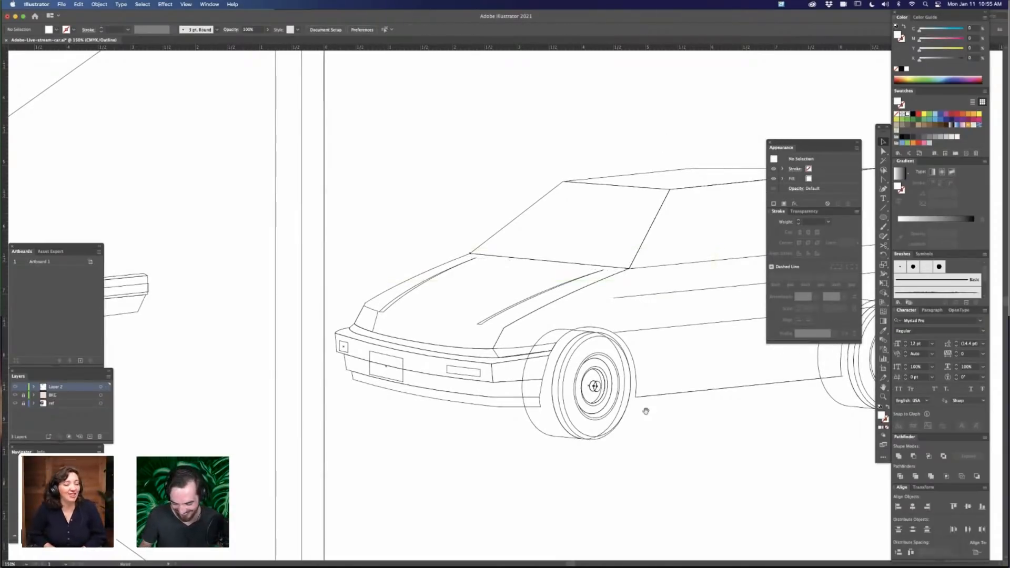
Examine the front end and the overall proportions of the car outline
drag(647, 412, 629, 394)
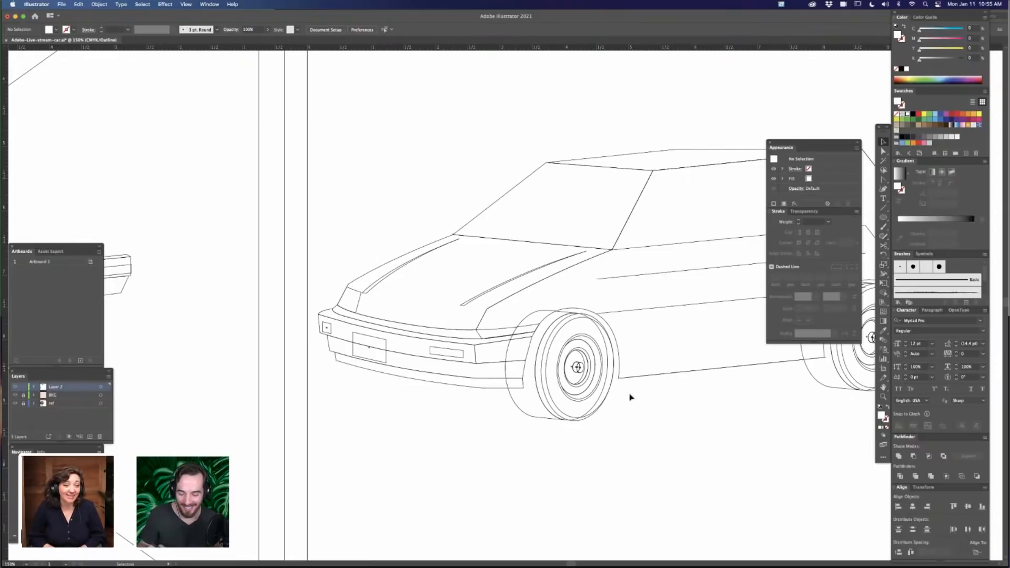
drag(647, 426, 615, 395)
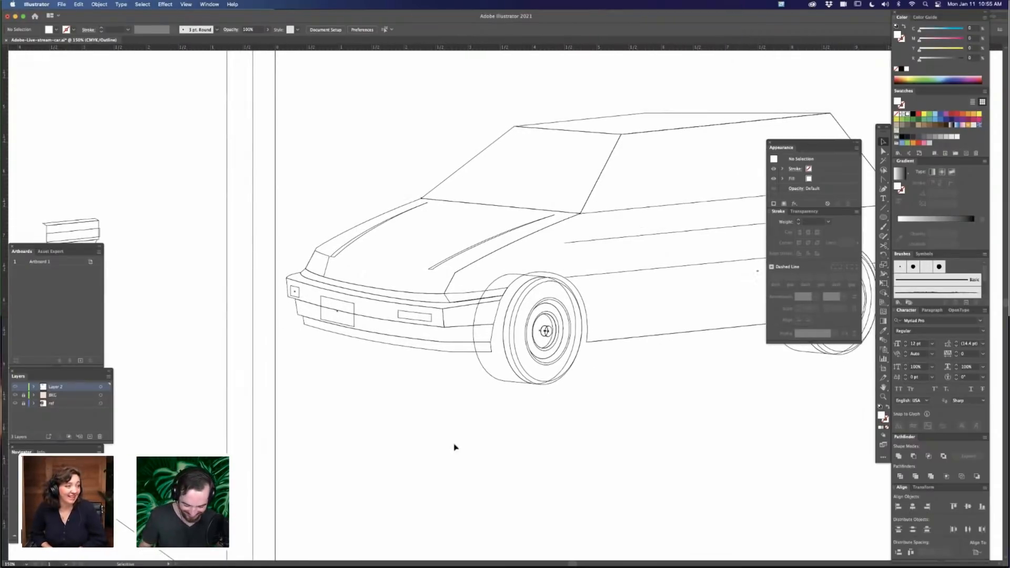
key(super+equal)
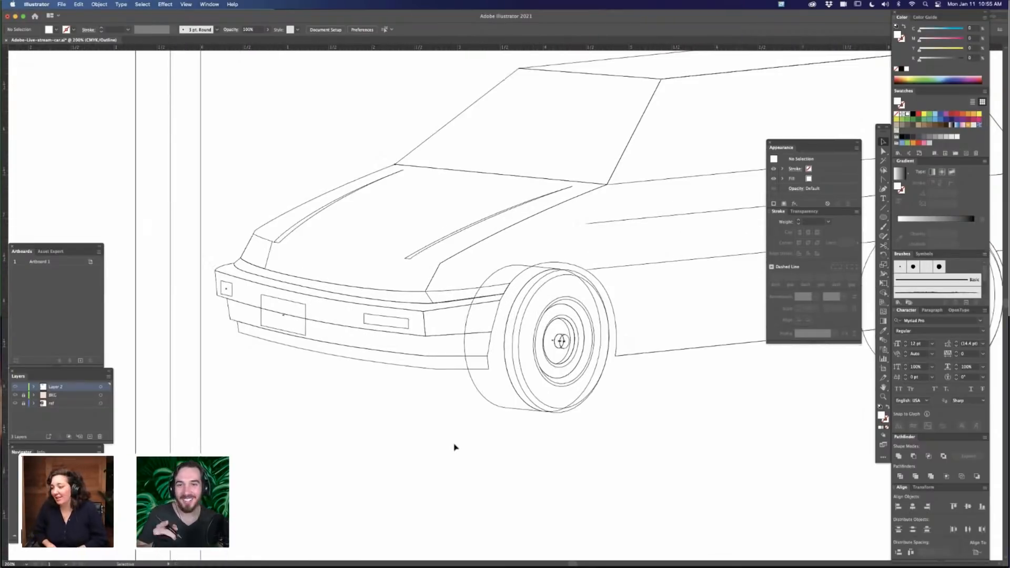
drag(610, 417, 632, 383)
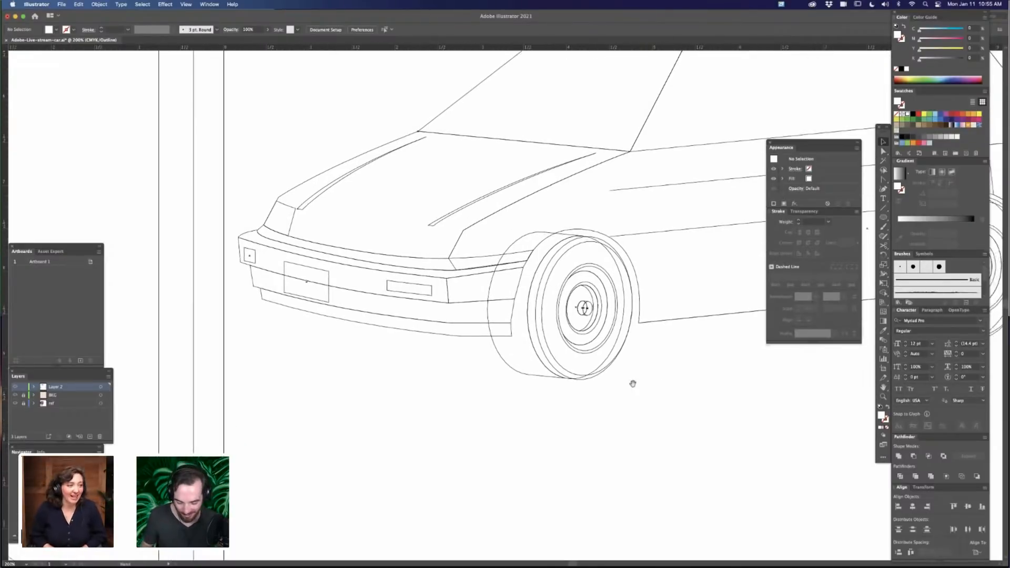
drag(544, 431, 539, 432)
drag(609, 422, 500, 436)
key(super+minus)
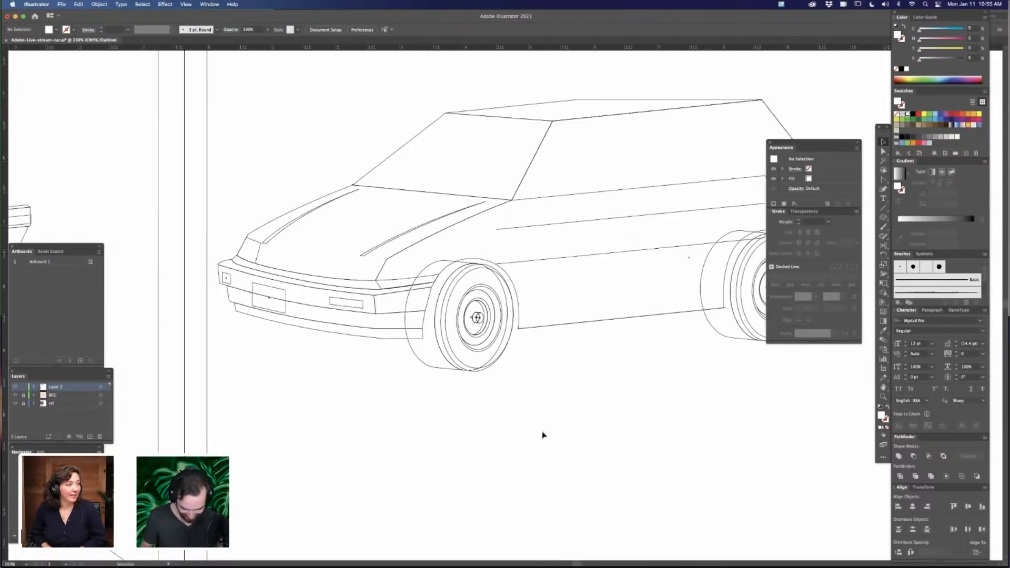
drag(581, 402, 494, 423)
key(super+minus)
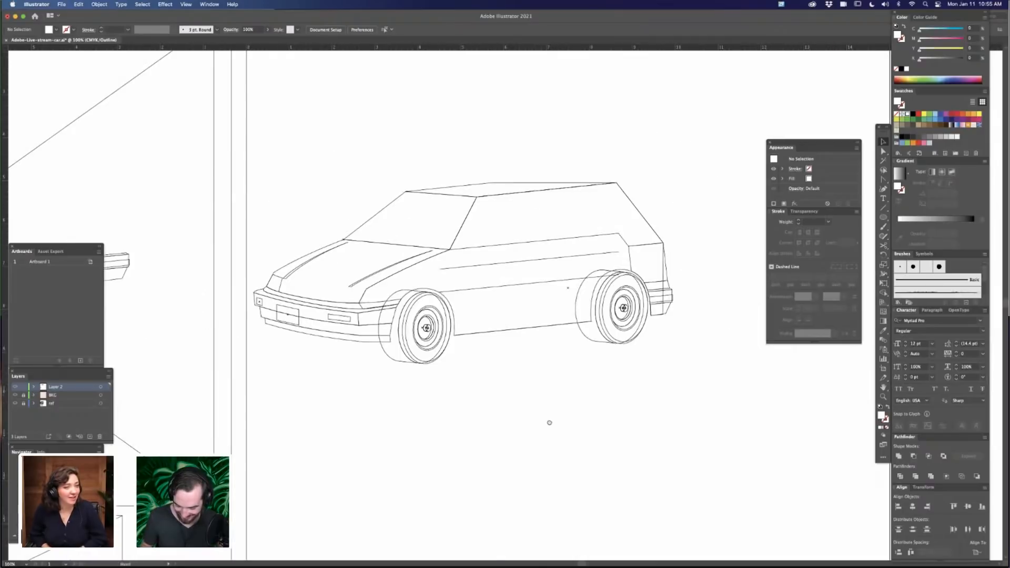
scroll(550, 423, right, 4)
scroll(549, 422, up, 3)
Adjust the curve at the top of the rear wheel arch on the side body shape
key(a)
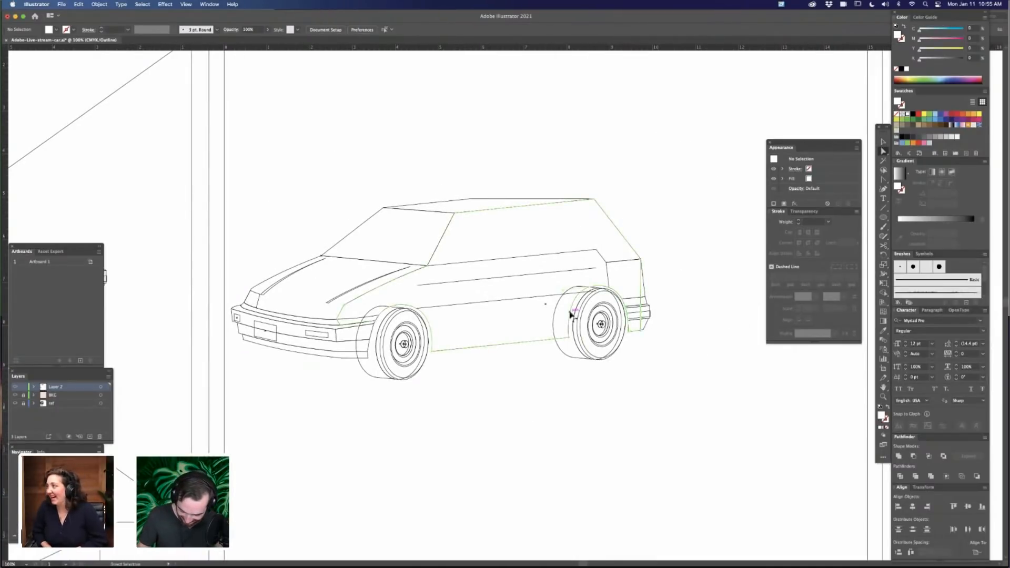
click(571, 314)
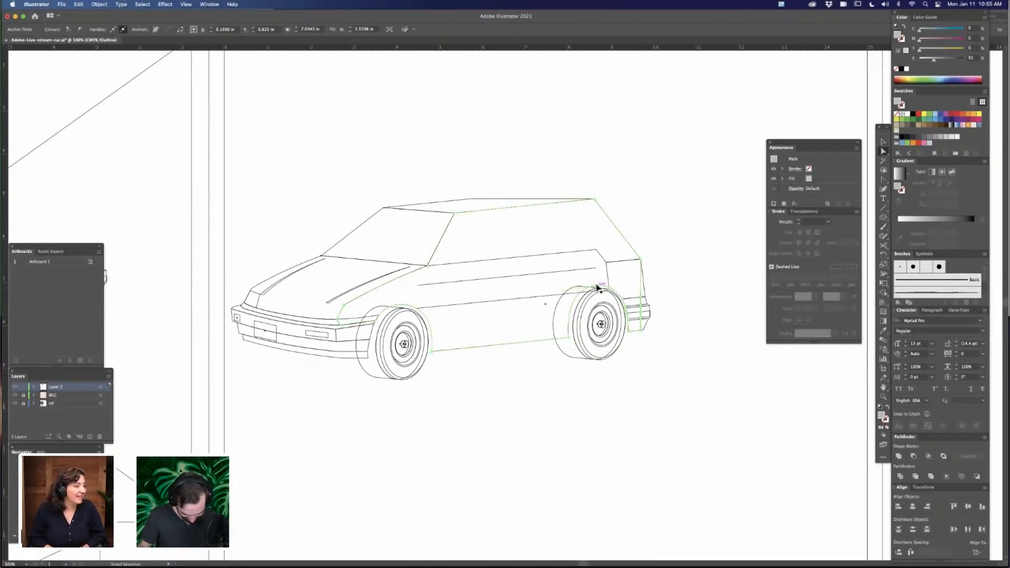
key(super+plus)
scroll(541, 408, right, 6)
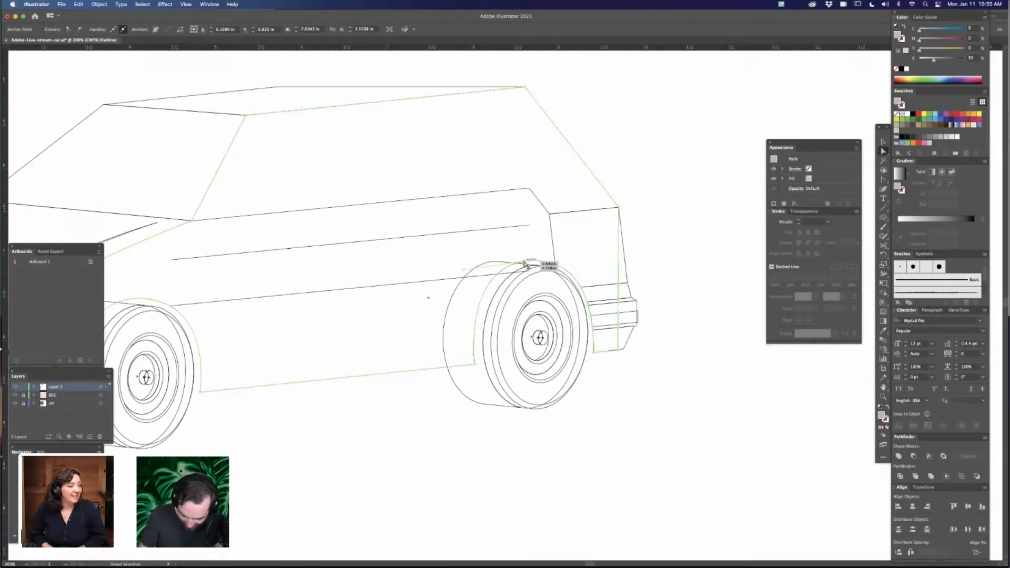
click(525, 263)
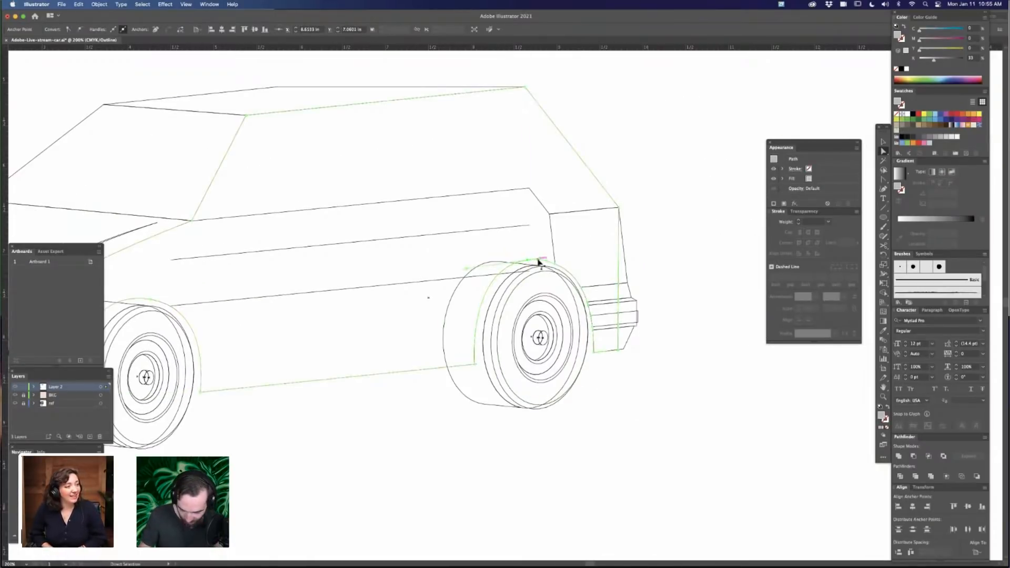
drag(538, 262, 530, 264)
click(678, 242)
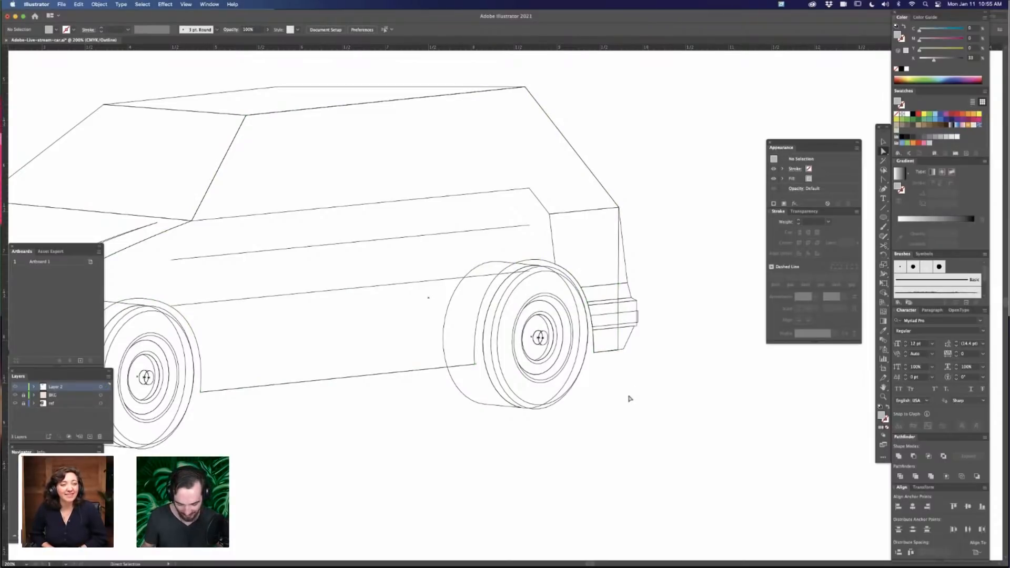
Examine the rear wheel arch's fit around the tire up close and the overall car outline
click(540, 259)
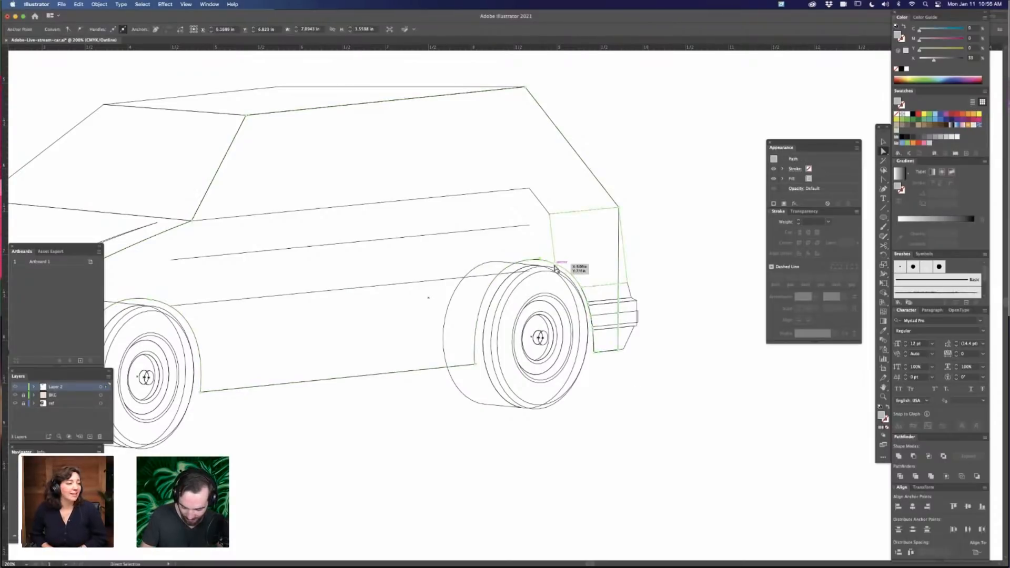
super+click(688, 338)
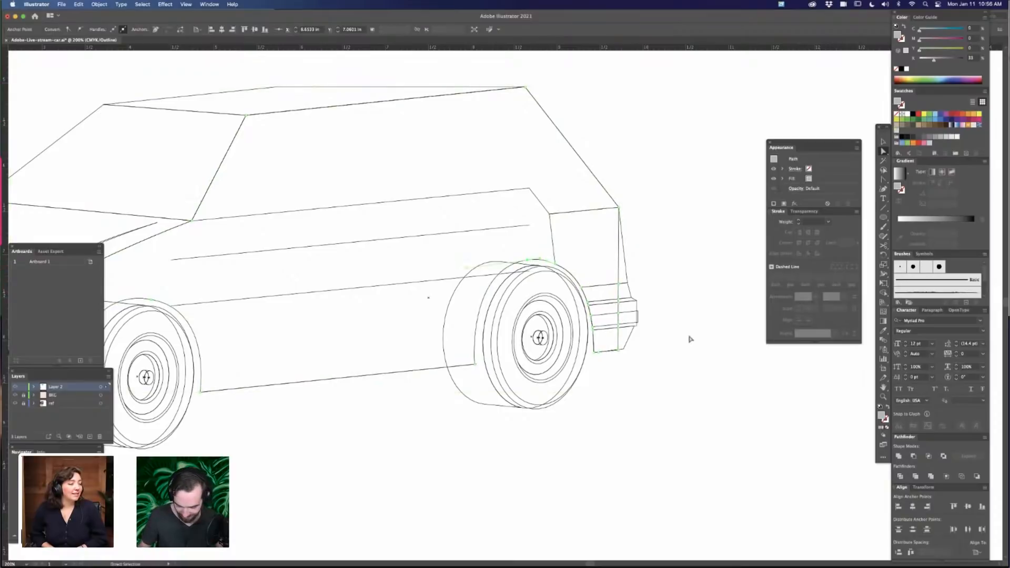
key(z)
key(super+z)
click(665, 335)
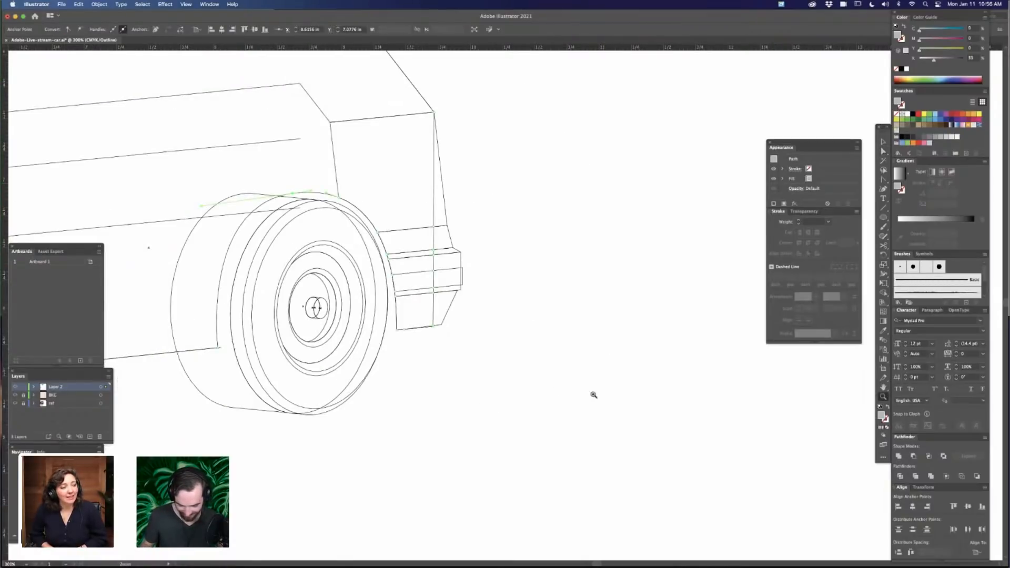
key(a)
click(517, 377)
key(super+minus)
key(super+minus)
key(super+minus)
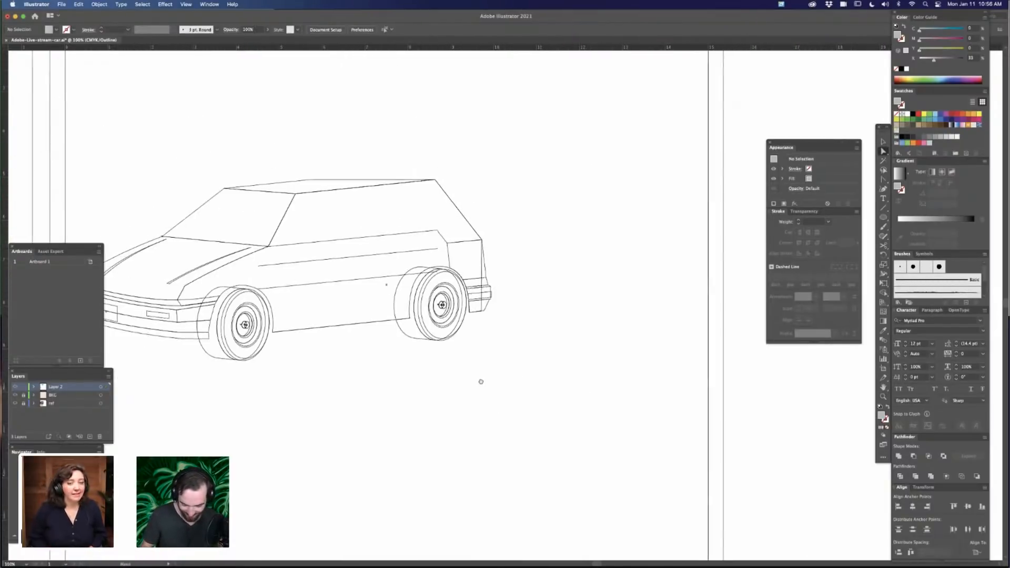
drag(492, 382, 591, 400)
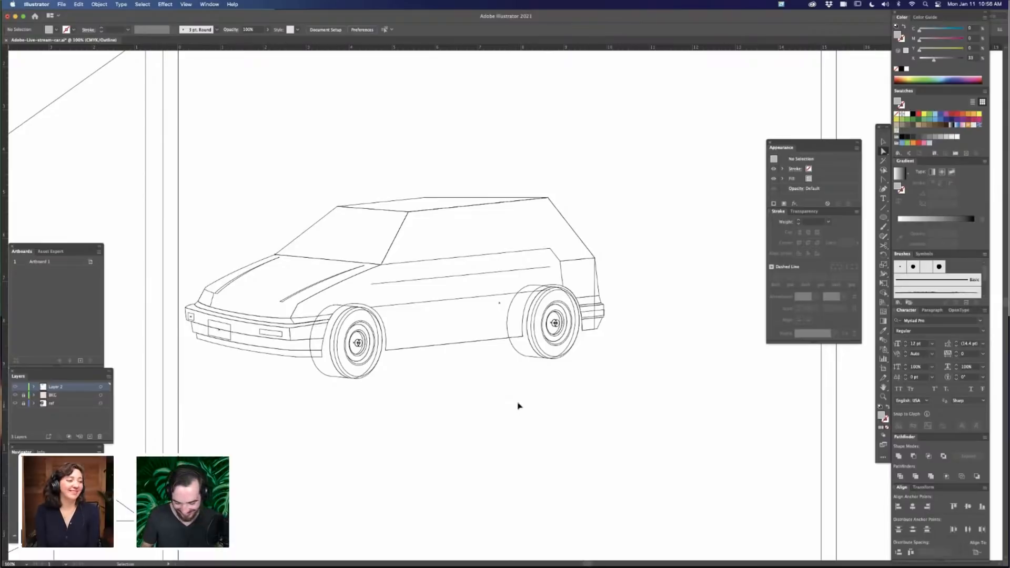
key(super+minus)
drag(472, 404, 607, 392)
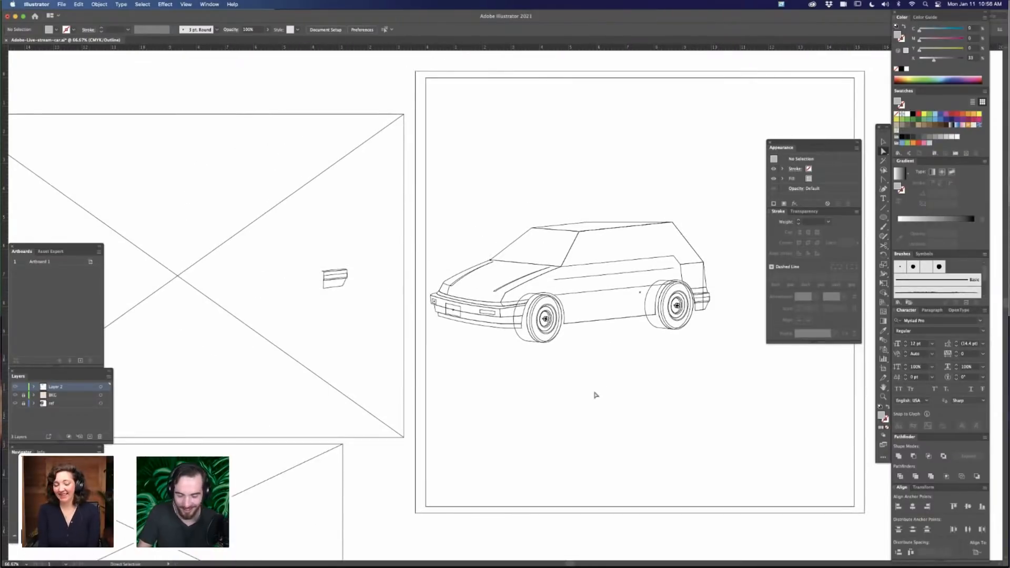
drag(631, 392, 525, 405)
Show the artwork in colour preview and fill the white rear quarter panel and side window shape with the body side's grey
key(ctrl+y)
click(558, 290)
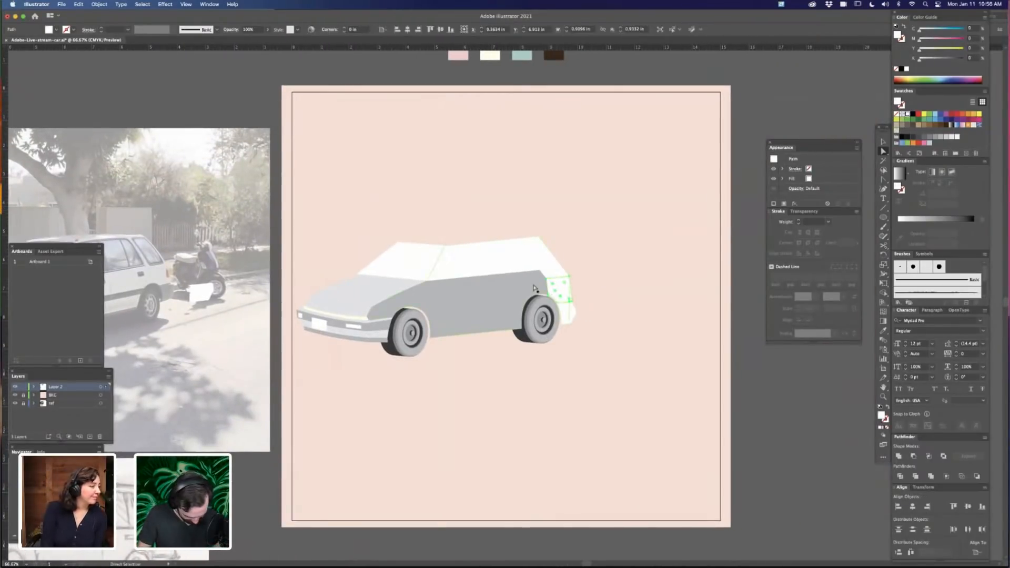
key(i)
click(538, 288)
key(a)
click(553, 273)
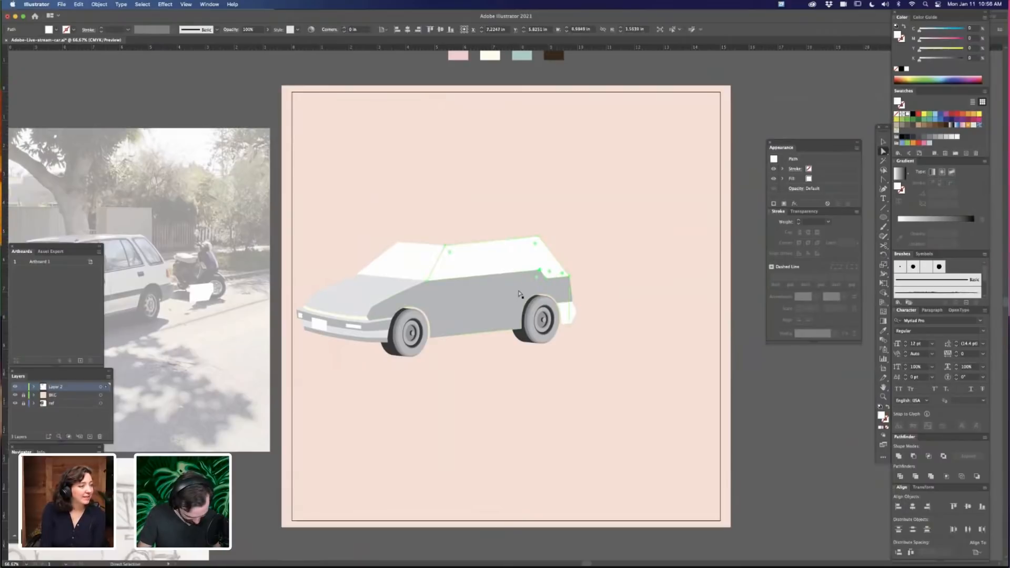
key(i)
click(518, 295)
key(a)
click(586, 298)
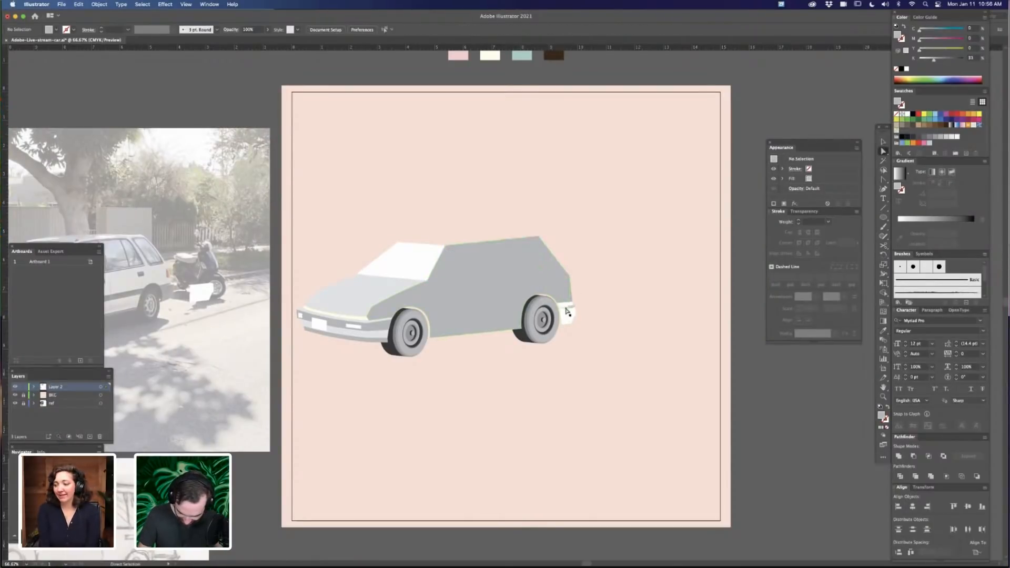
Fill the upper strip of the rear bumper with a dark grey by raising its black value
click(566, 309)
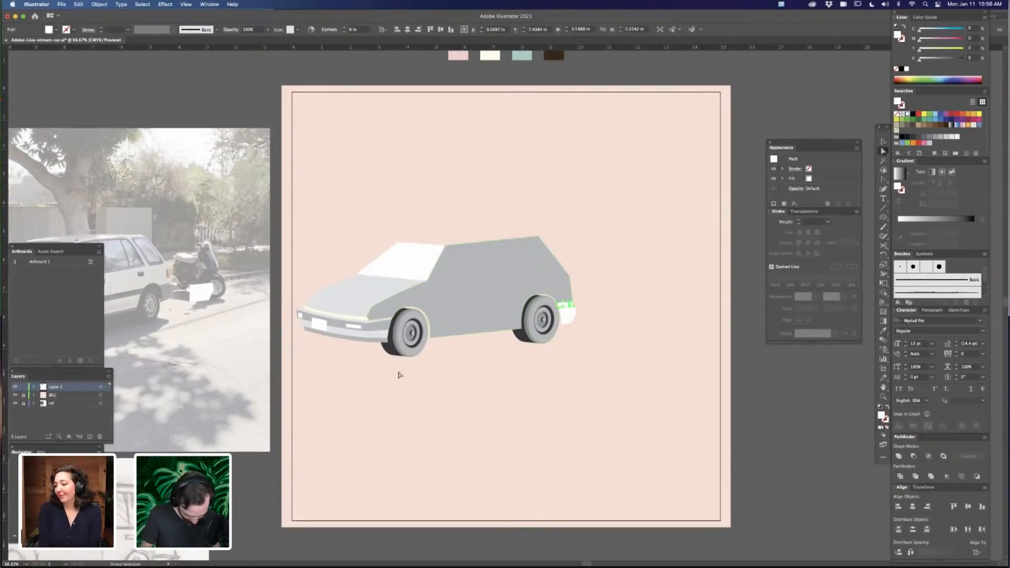
click(939, 58)
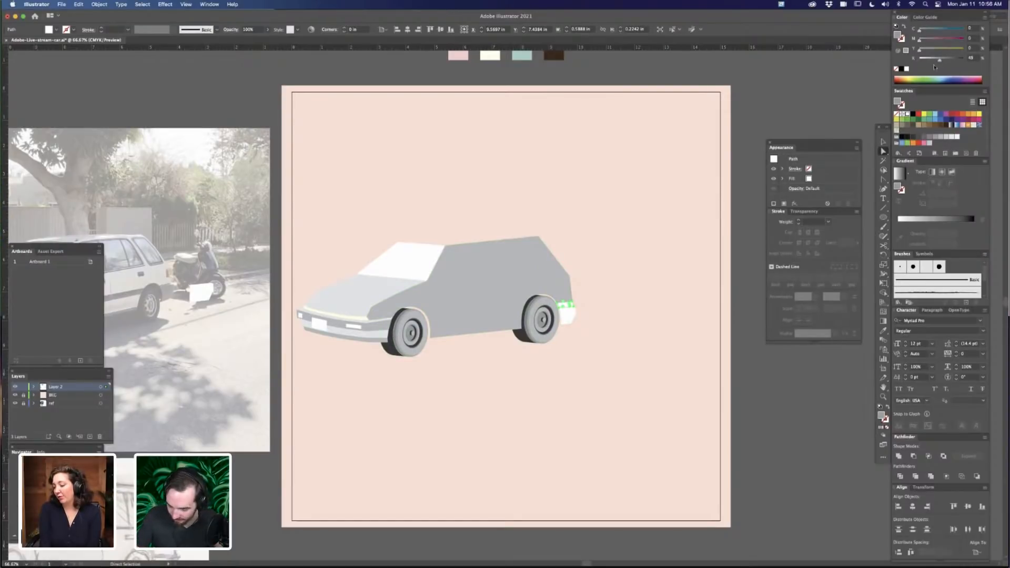
click(950, 59)
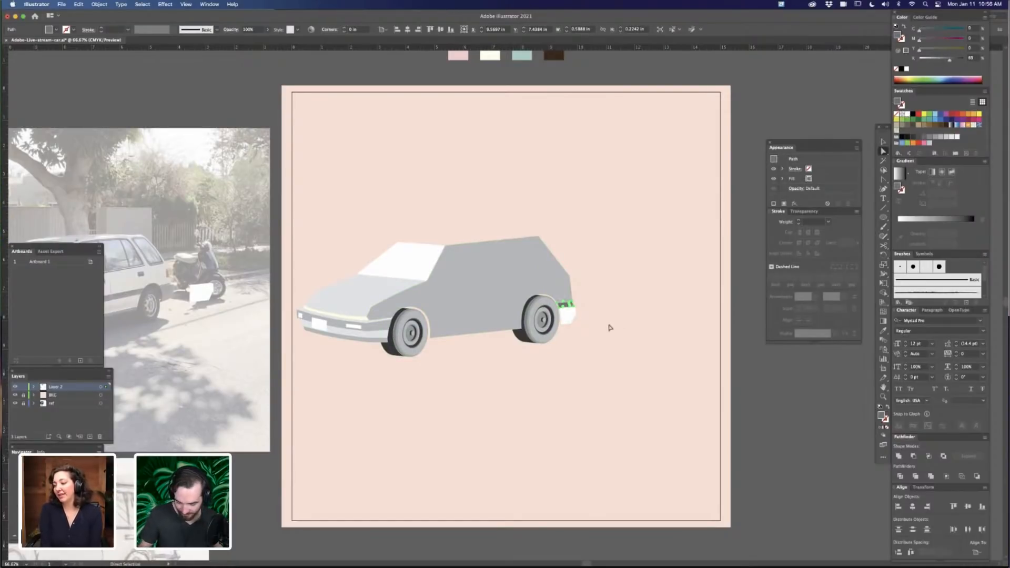
click(608, 334)
key(super+1)
drag(510, 425, 549, 424)
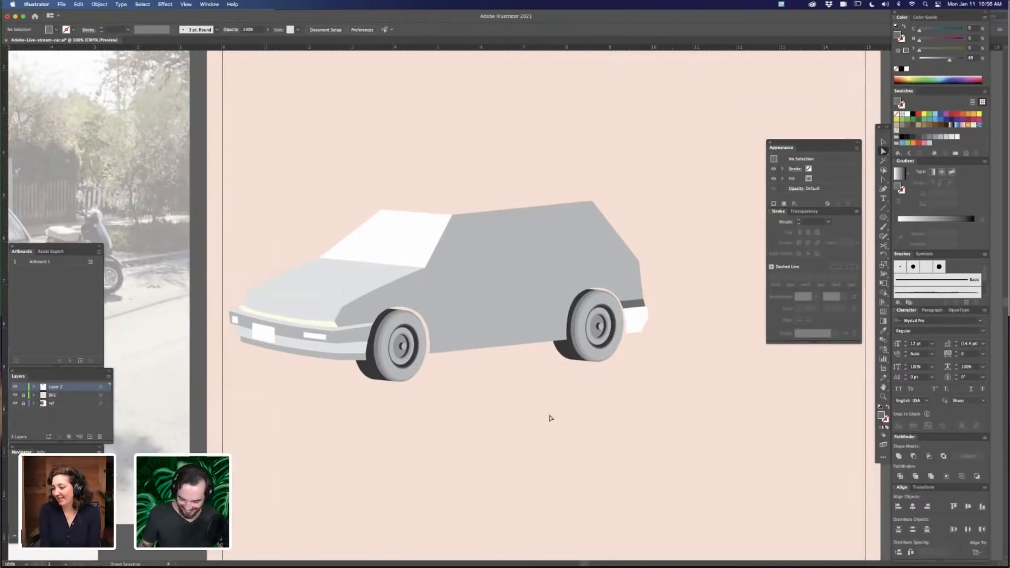
Match the front bumper's thin top strip and its upper side section beside the wheel to the rear bumper strip's dark grey
click(367, 329)
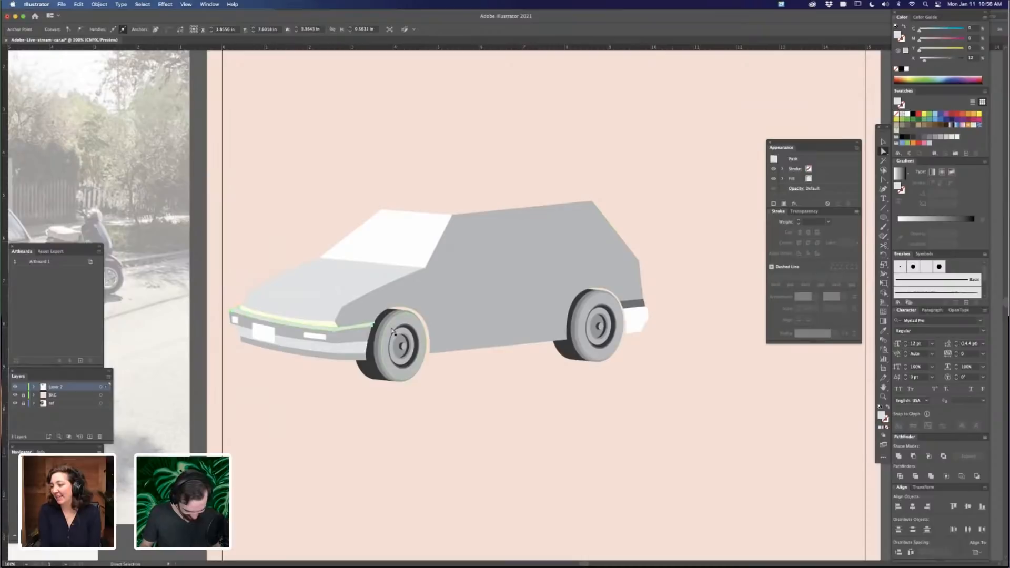
key(i)
click(634, 304)
key(a)
click(669, 296)
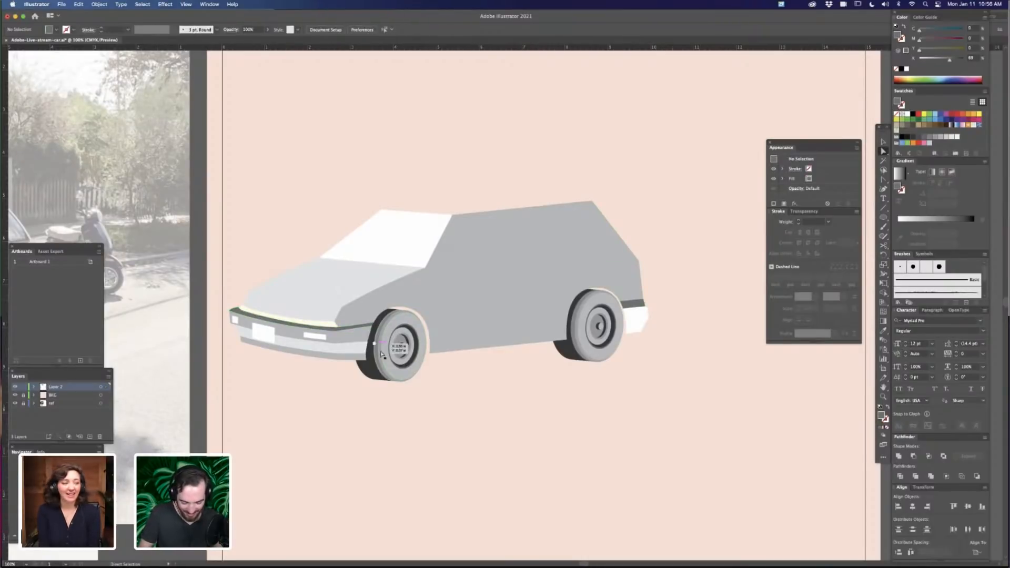
click(372, 339)
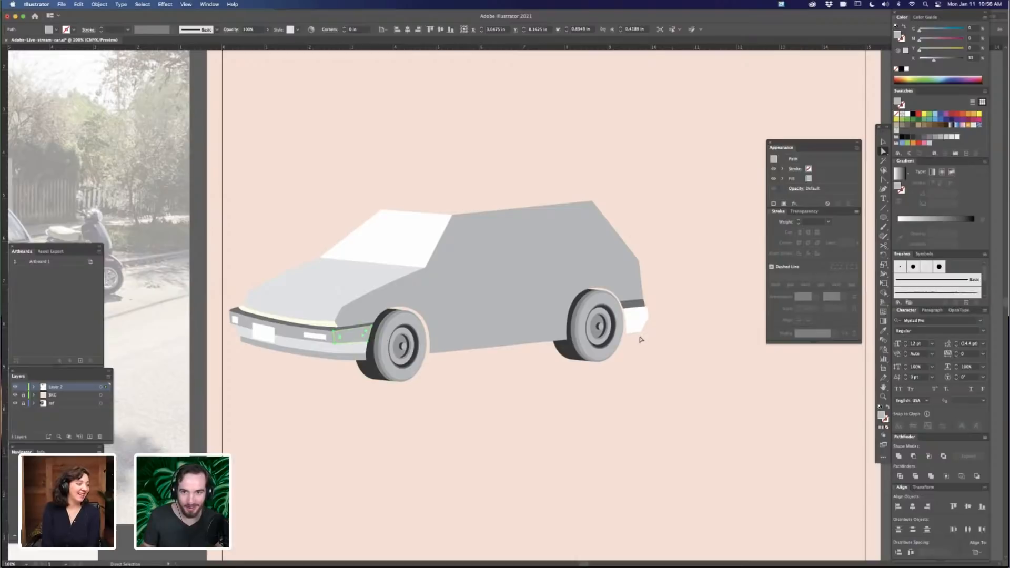
key(i)
click(635, 305)
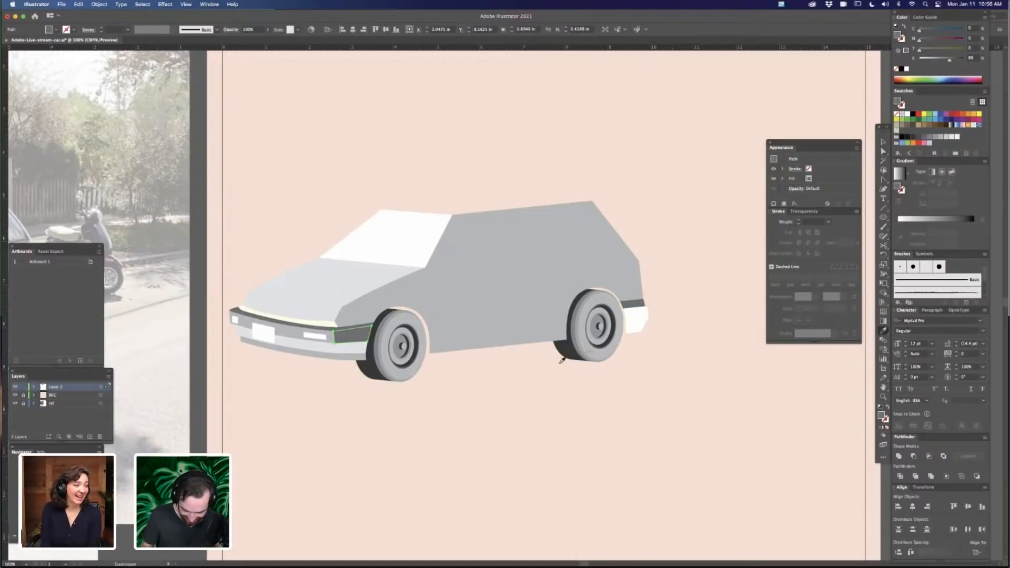
Duplicate the front bumper's light lower band in place
key(a)
click(360, 348)
drag(405, 387, 569, 364)
key(z)
drag(491, 308, 604, 346)
key(a)
click(518, 425)
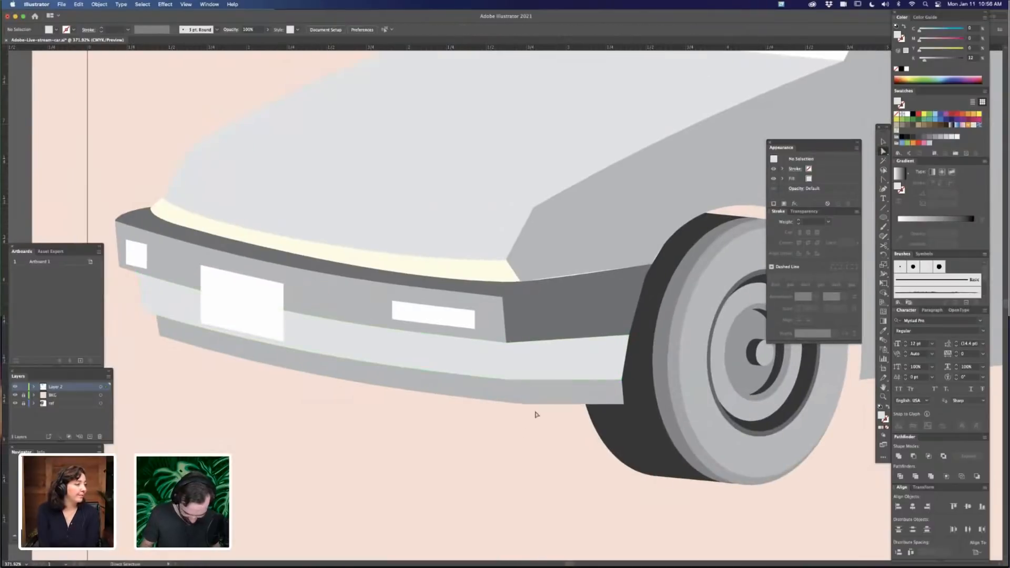
click(526, 356)
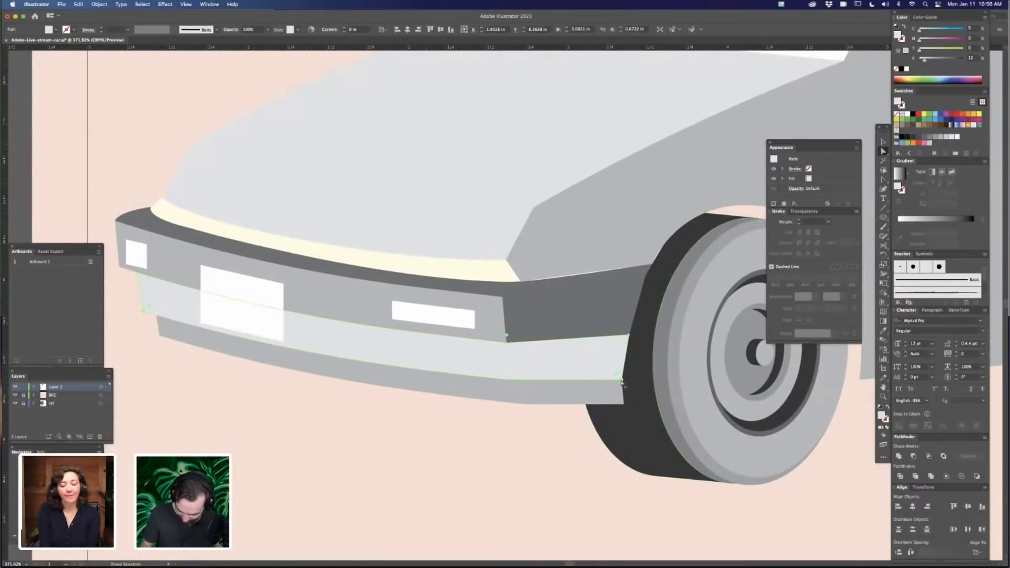
click(589, 365)
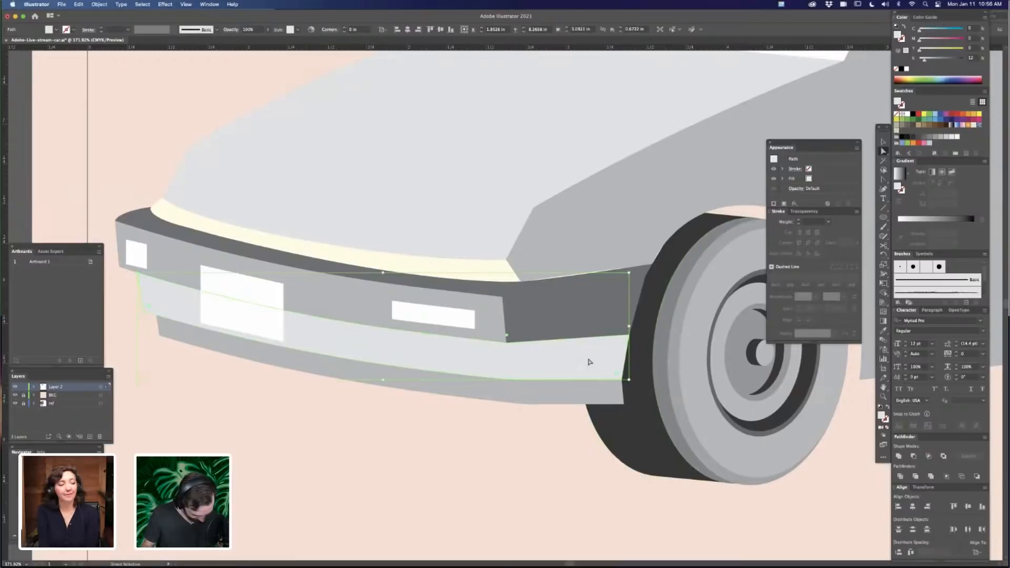
drag(467, 463, 561, 444)
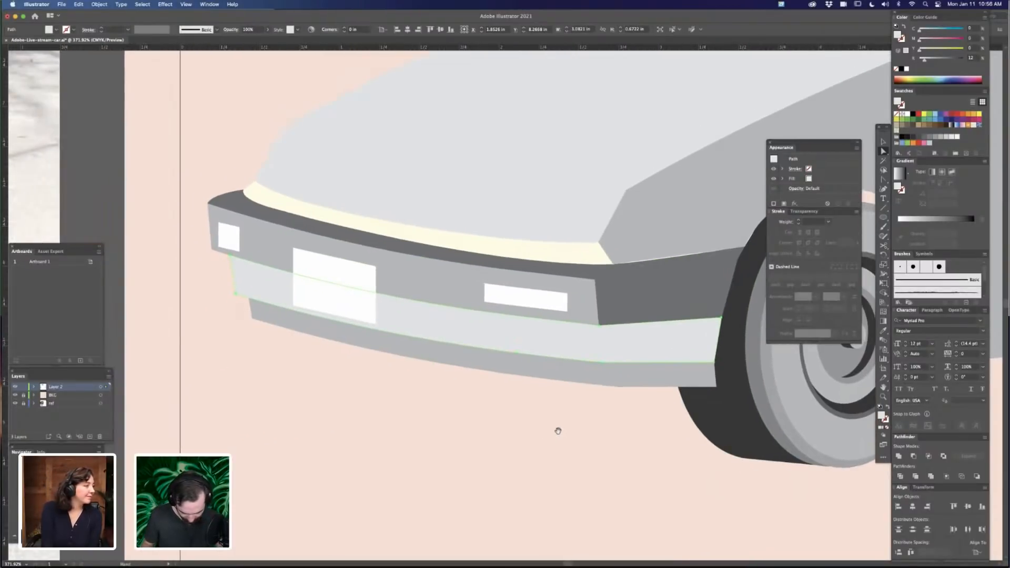
Isolate the duplicated band and delete its front-facing anchor points, leaving only the side section beside the wheel
key(v)
double_click(632, 342)
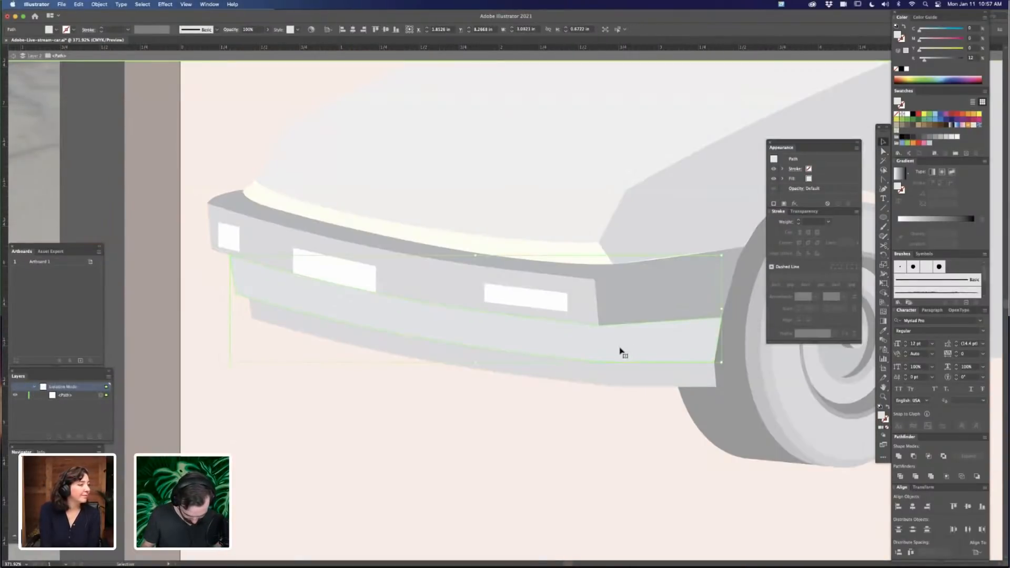
key(p)
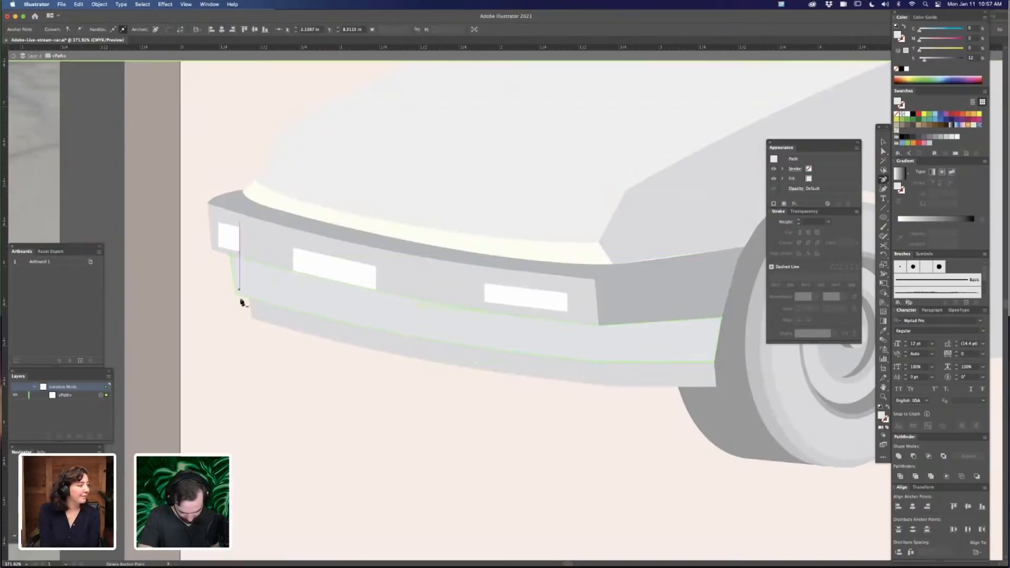
click(237, 297)
click(231, 256)
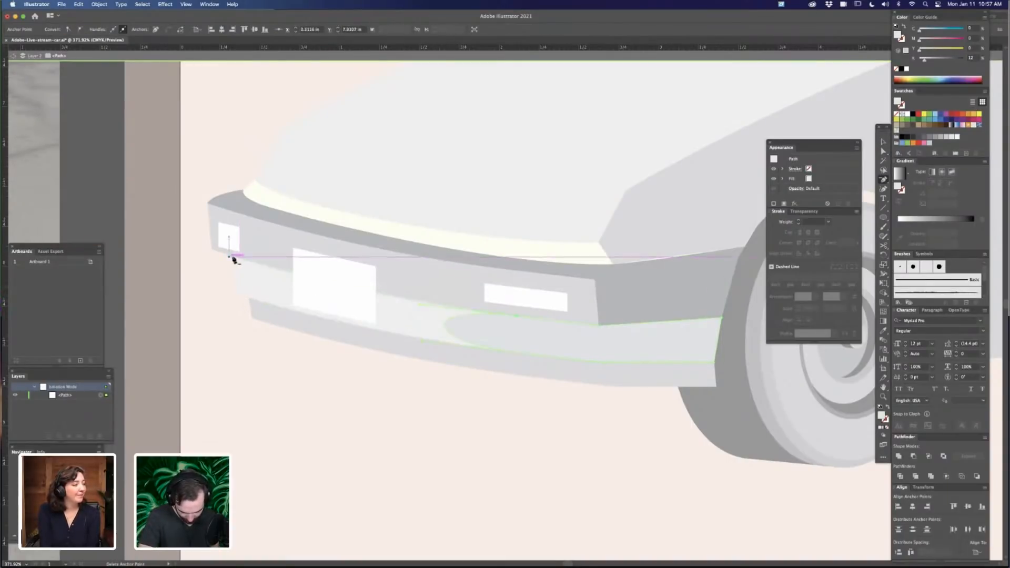
click(519, 319)
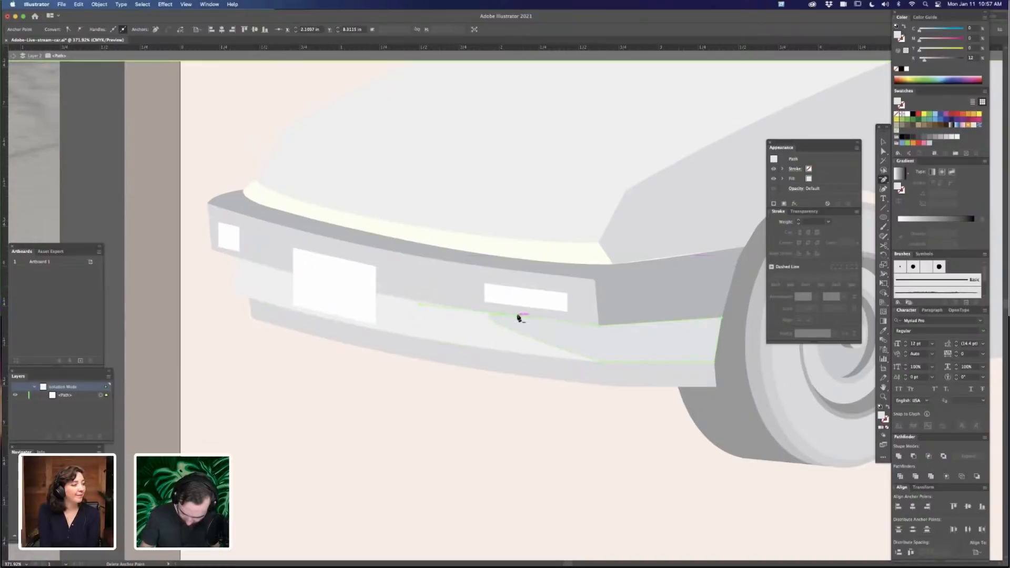
click(523, 324)
key(Escape)
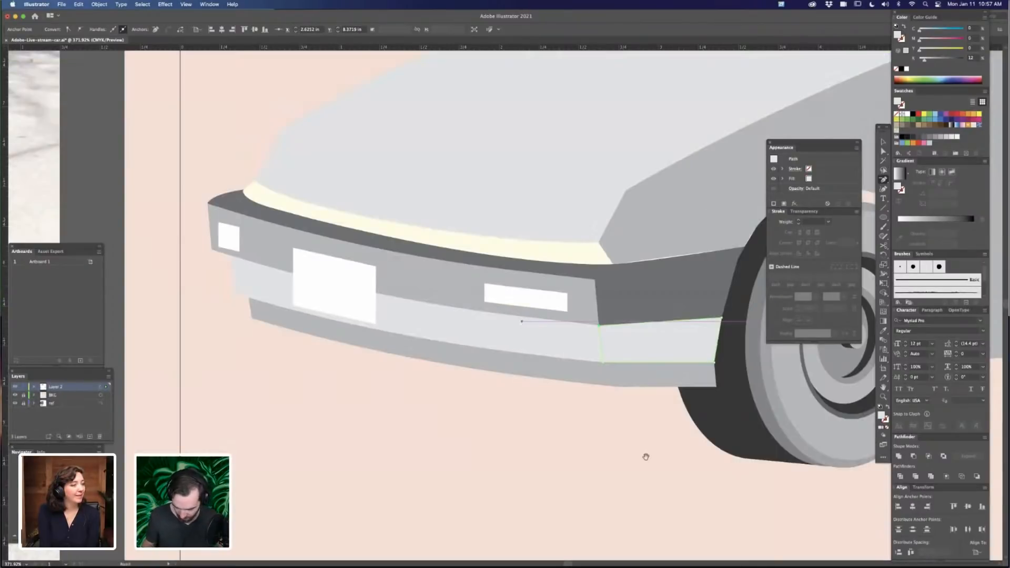
Give the band's side section the dark grey of the bumper section above it and lighten it to a mid grey
drag(648, 455, 430, 437)
key(i)
click(491, 282)
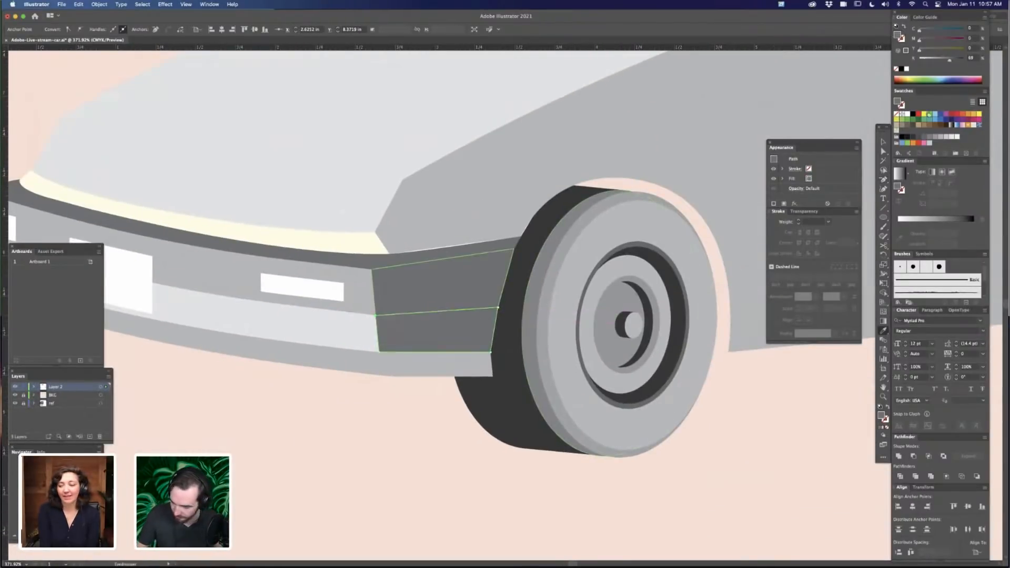
click(942, 60)
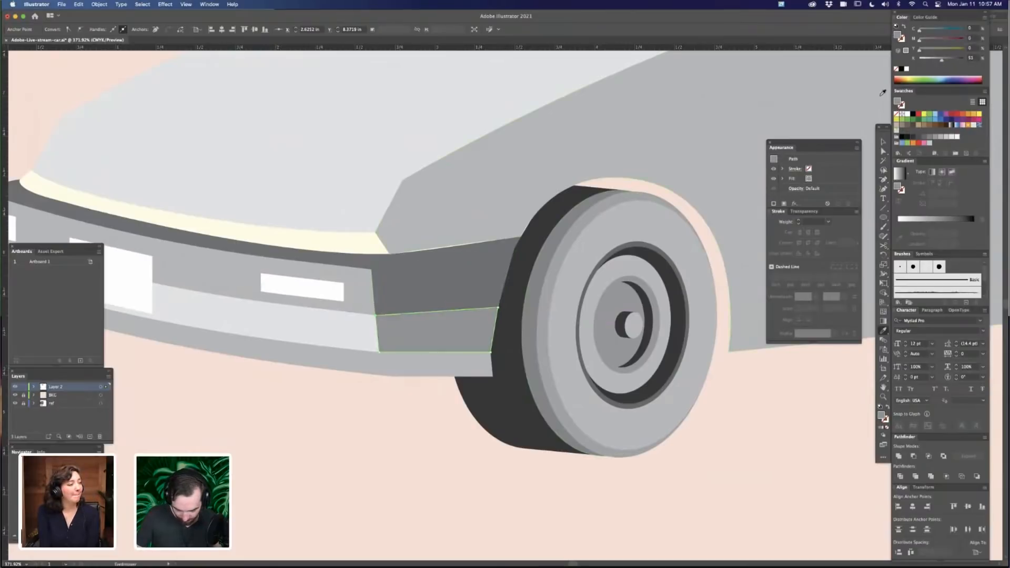
Add an anchor point on the bottom edge of the front bumper's lowest band, where the front face meets the side
key(a)
click(475, 375)
scroll(475, 375, left, 5)
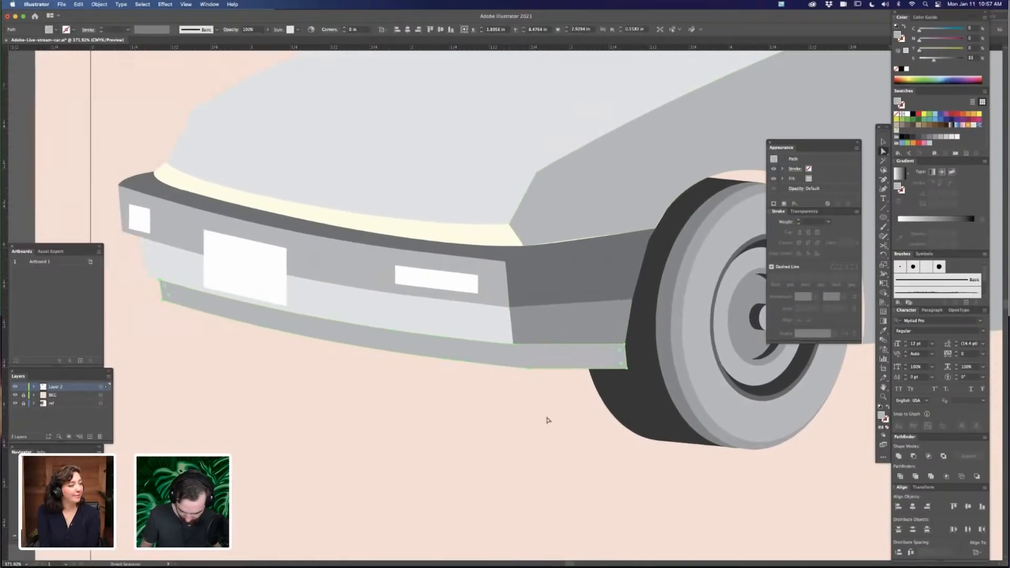
click(530, 405)
key(plus)
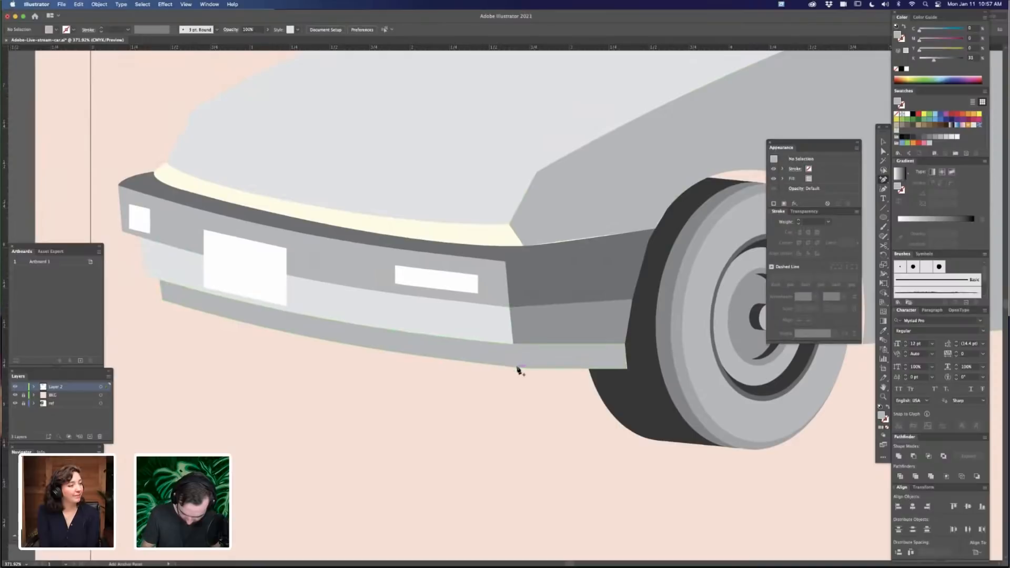
click(526, 368)
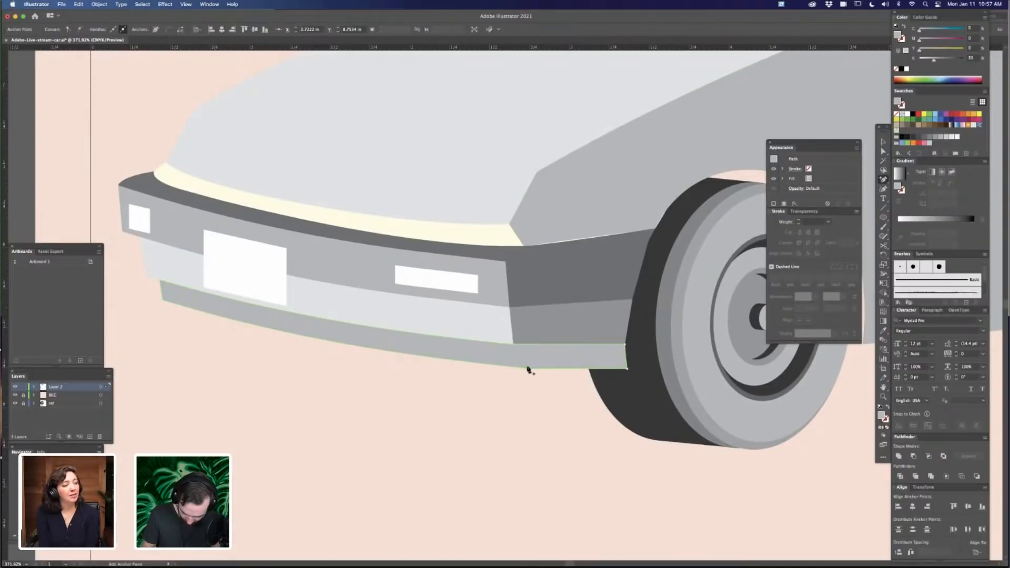
key(a)
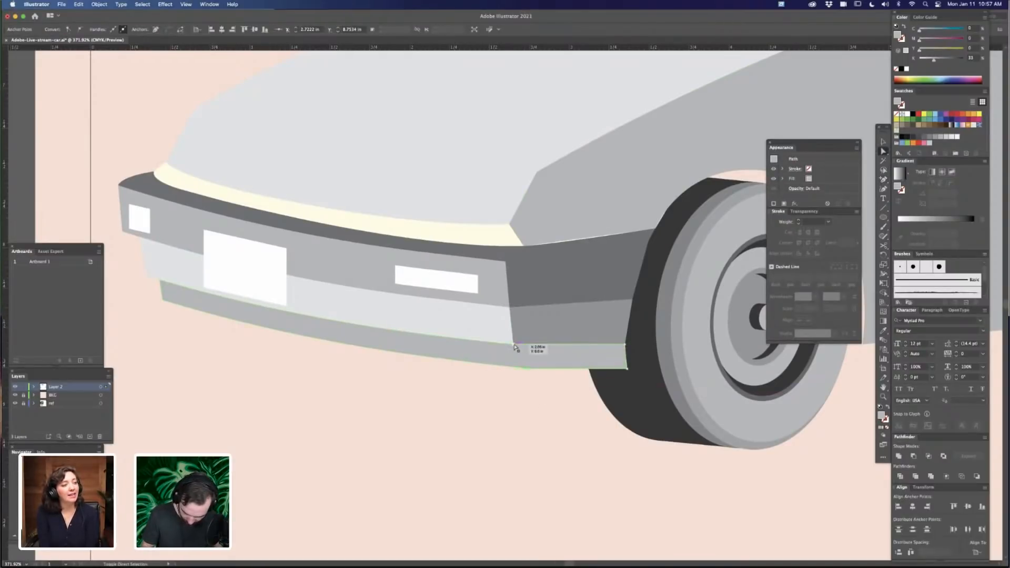
click(540, 349)
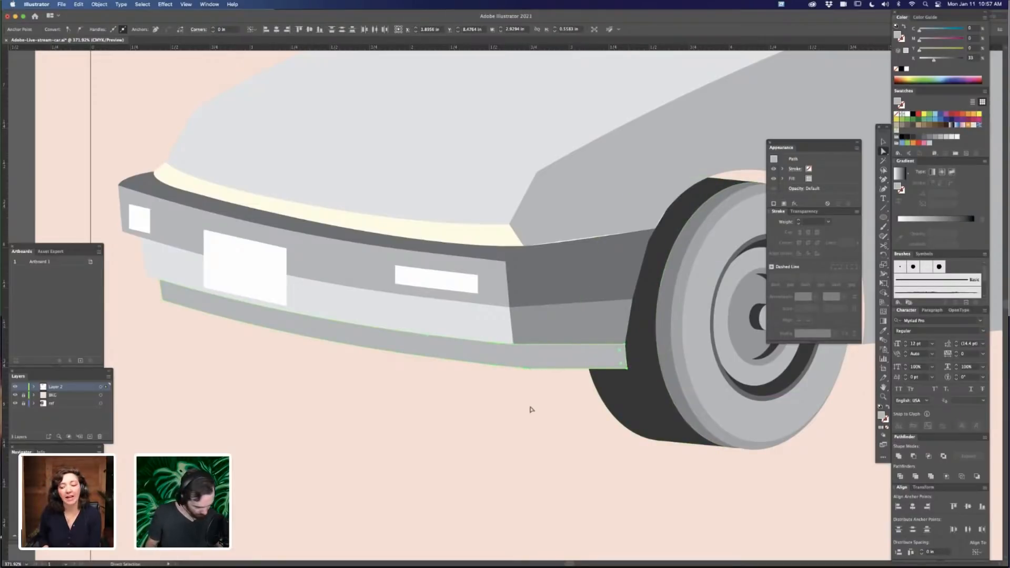
click(518, 440)
Review the front bumper's shading against the whole car and examine its corner beside the wheel up close
key(super+minus)
key(super+minus)
key(super+minus)
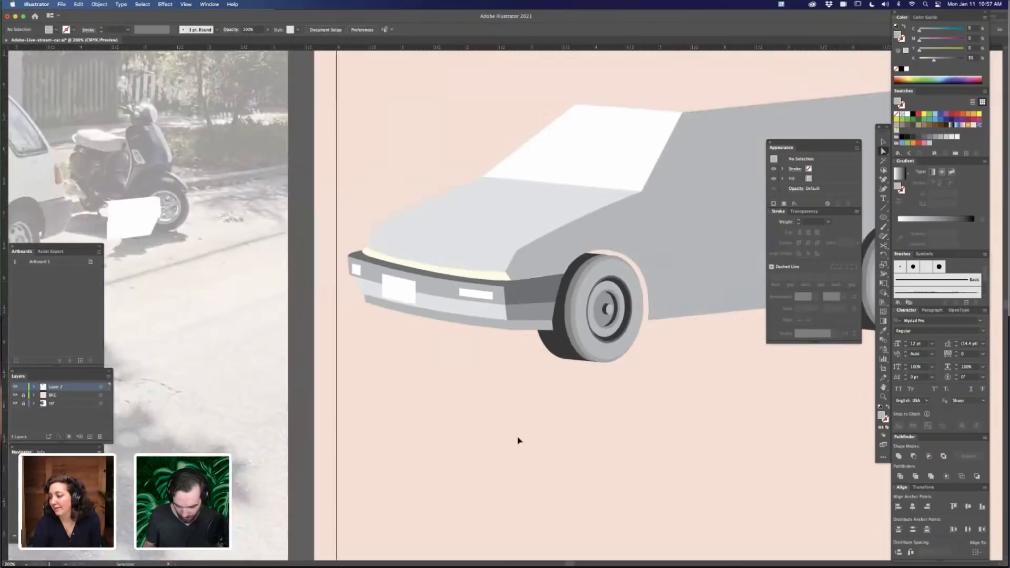
key(ctrl+minus)
key(ctrl+minus)
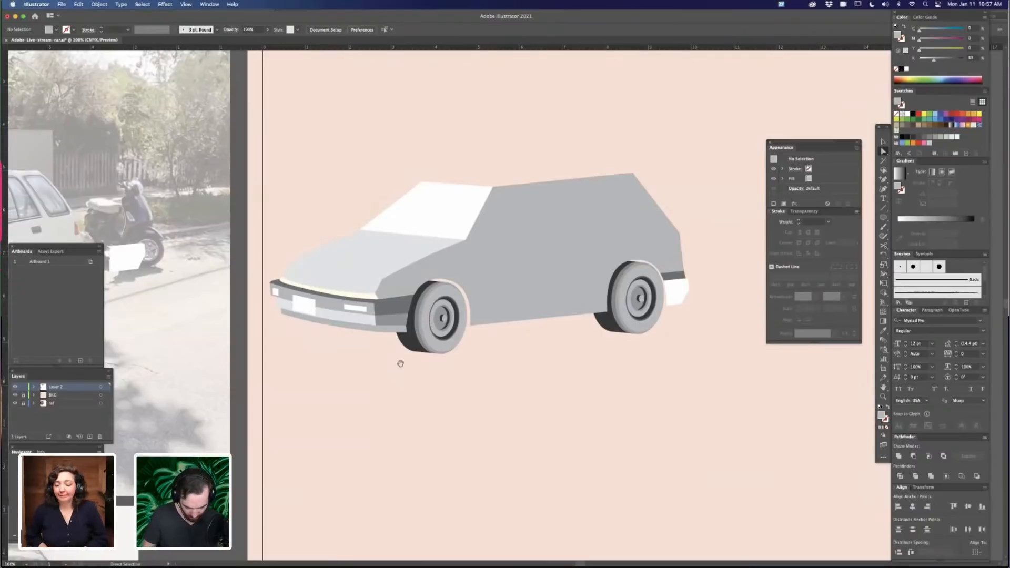
drag(401, 361, 500, 361)
key(super+plus)
key(super+plus)
key(super+plus)
key(super+plus)
key(super+plus)
key(super+plus)
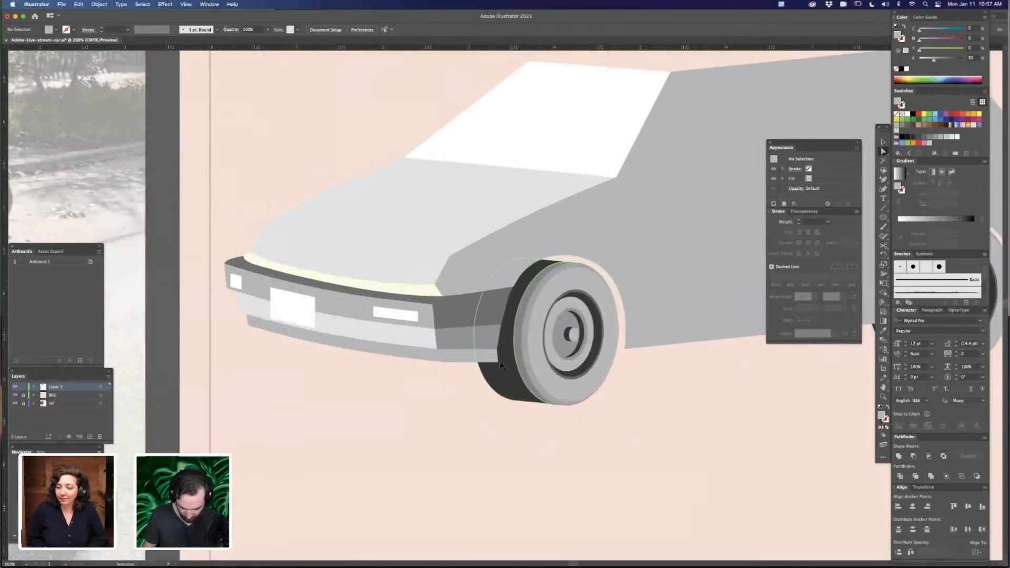
drag(471, 403, 635, 363)
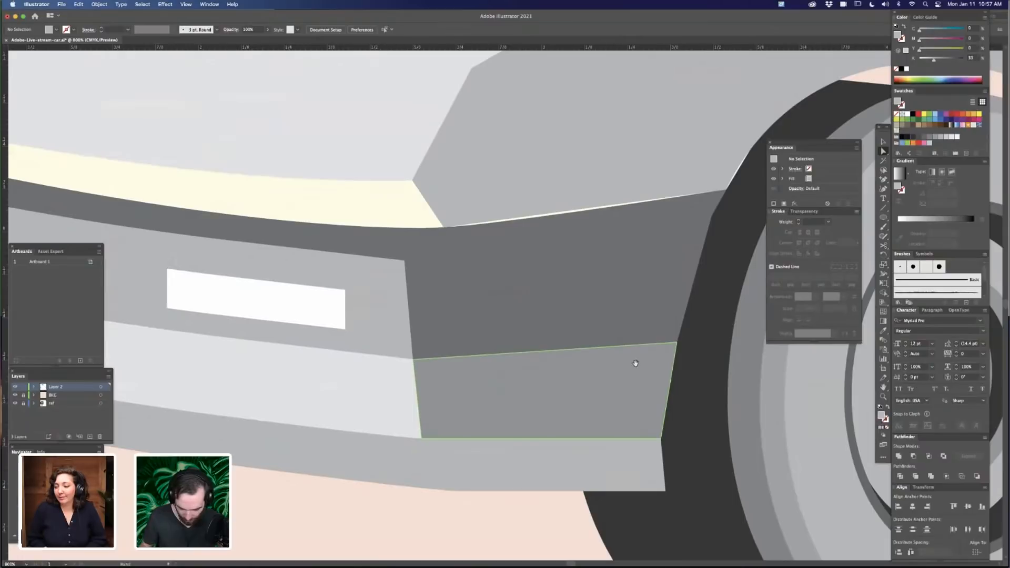
drag(480, 514, 527, 441)
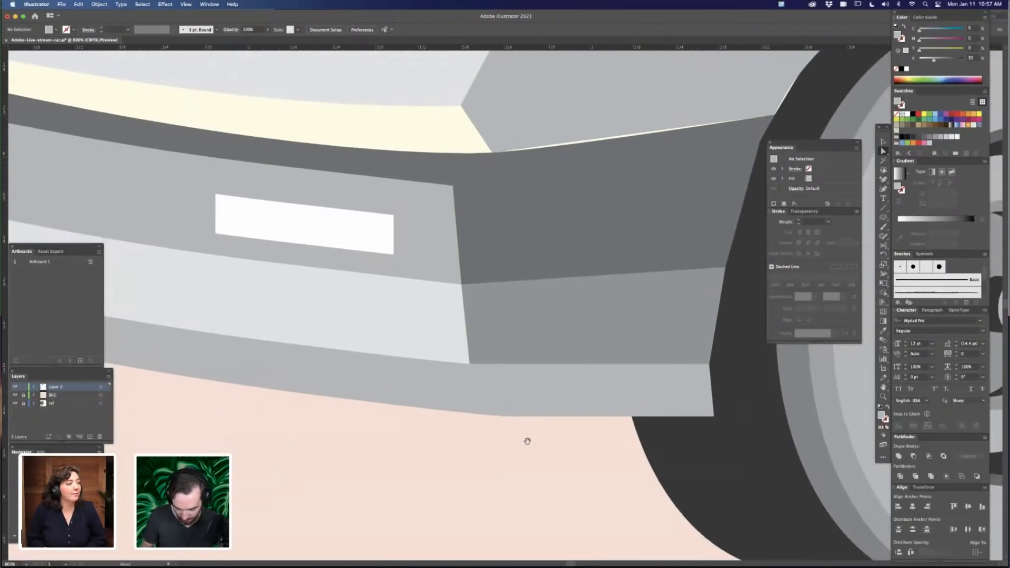
Reduce a copy of the front bumper's lowest band to its side section beside the wheel by deleting its front-facing anchor points
key(super+z)
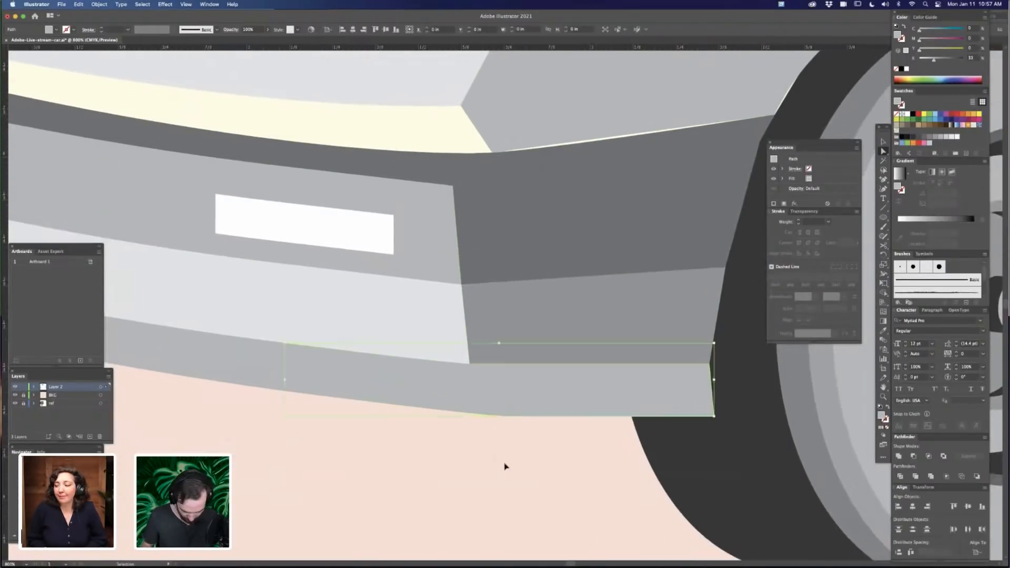
drag(502, 467, 512, 455)
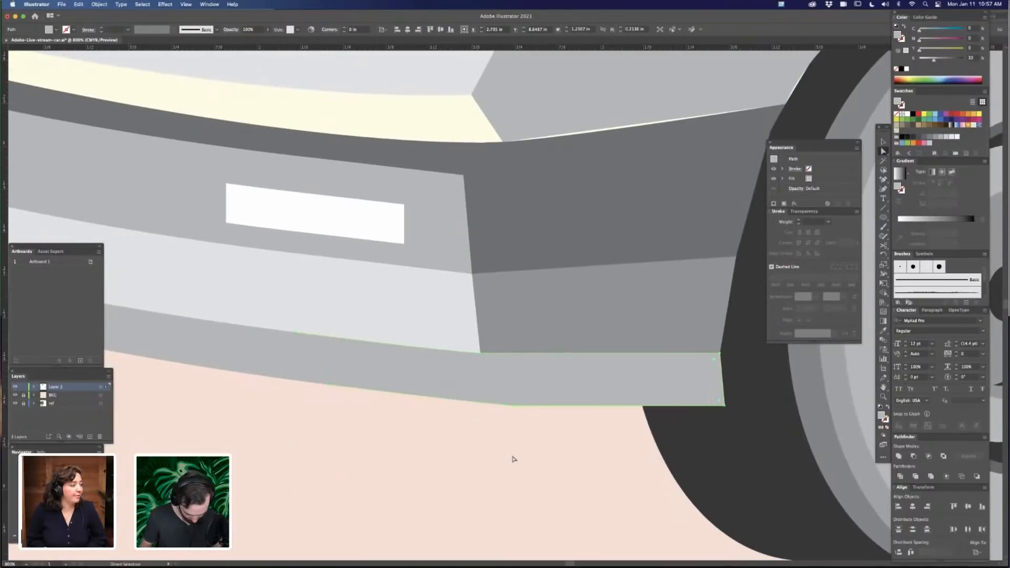
key(-)
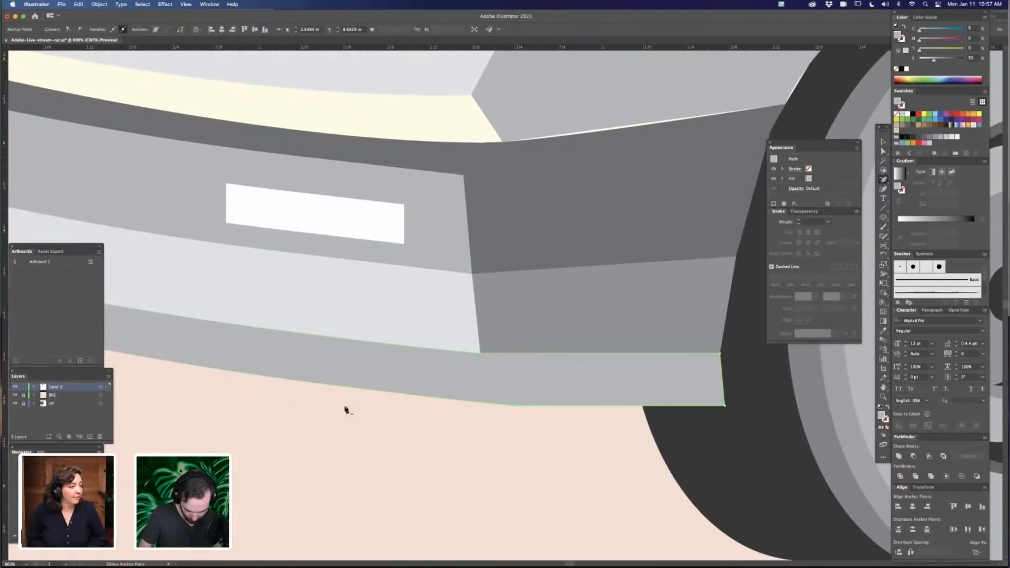
click(329, 385)
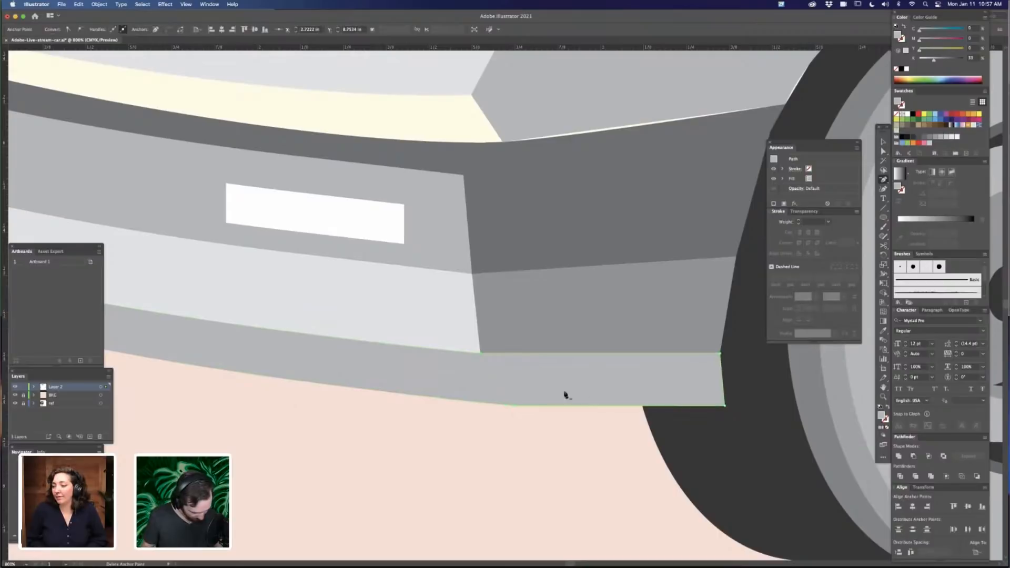
key(a)
click(611, 383)
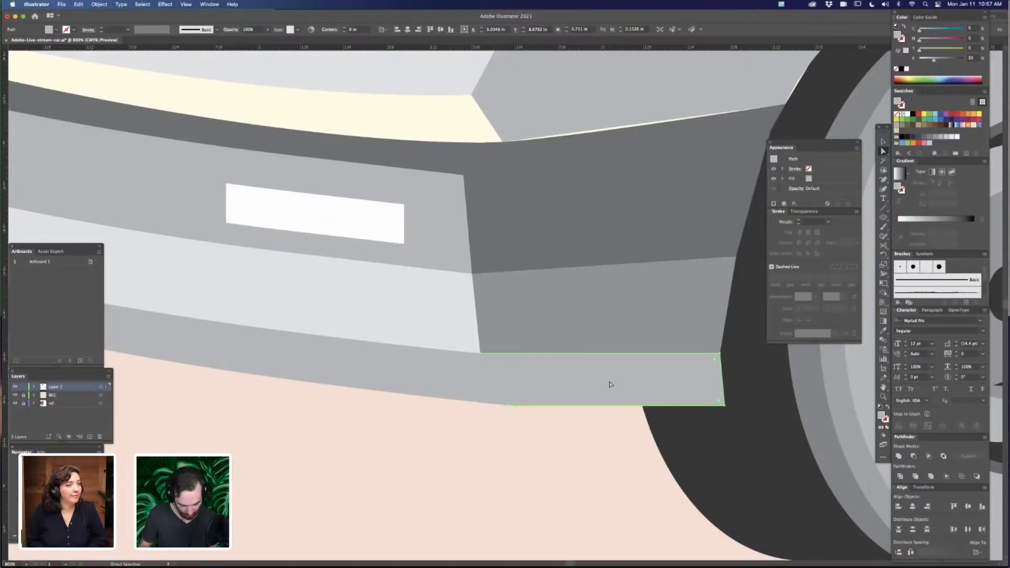
Try to shade the lowest band's side section with the mid grey of the section above it and lighten it
key(super+minus)
key(super+minus)
key(super+minus)
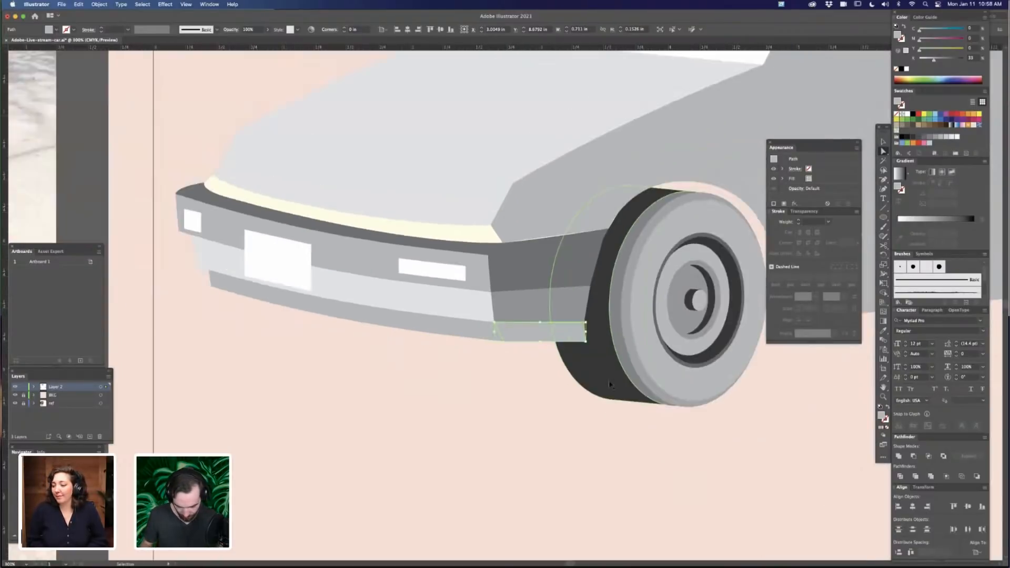
key(super+minus)
key(i)
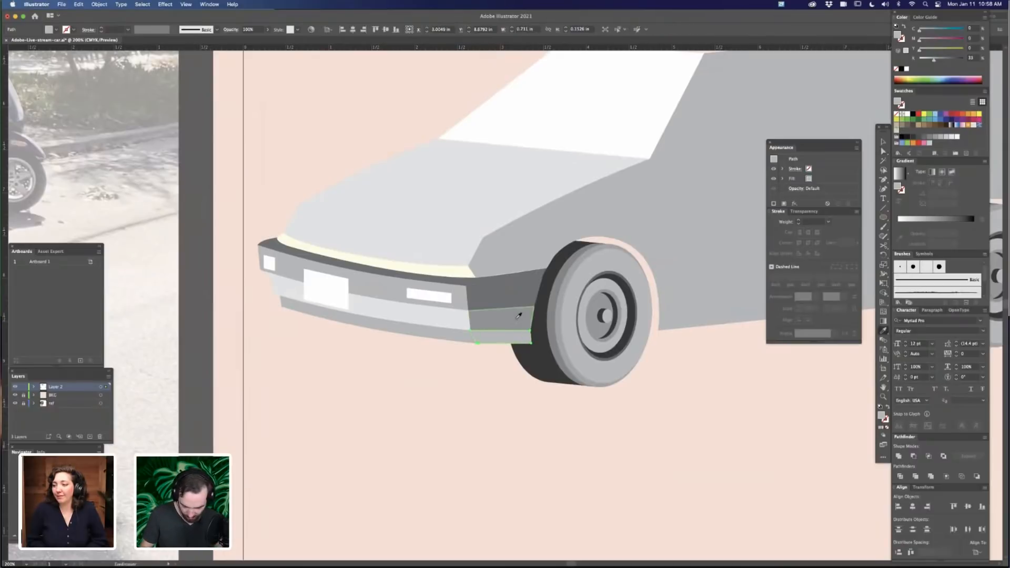
click(518, 315)
click(934, 60)
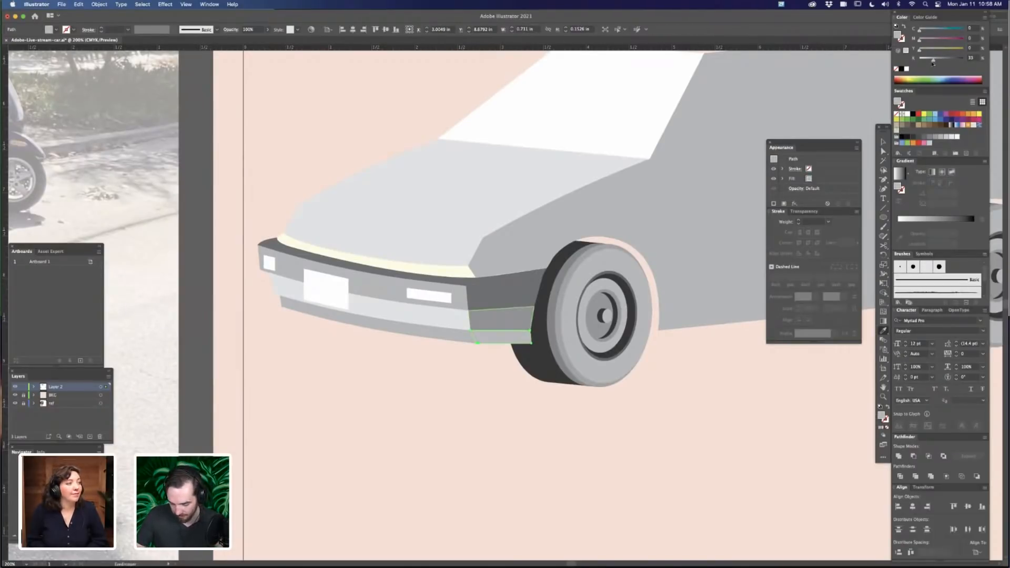
key(a)
click(658, 389)
drag(666, 415, 594, 403)
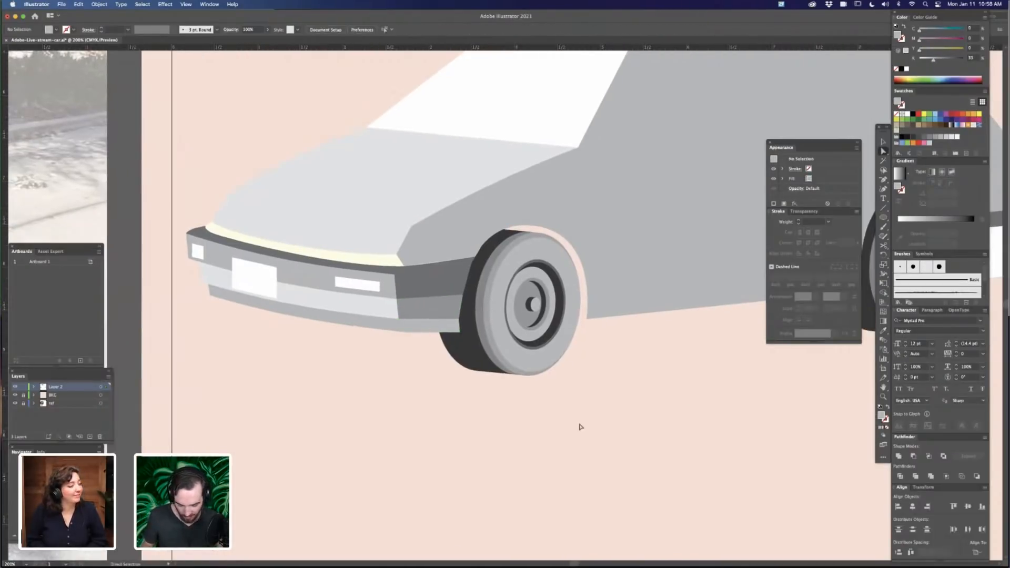
Match the lowest band's side section to the dark grey of the front bumper's upper side section
click(449, 330)
key(i)
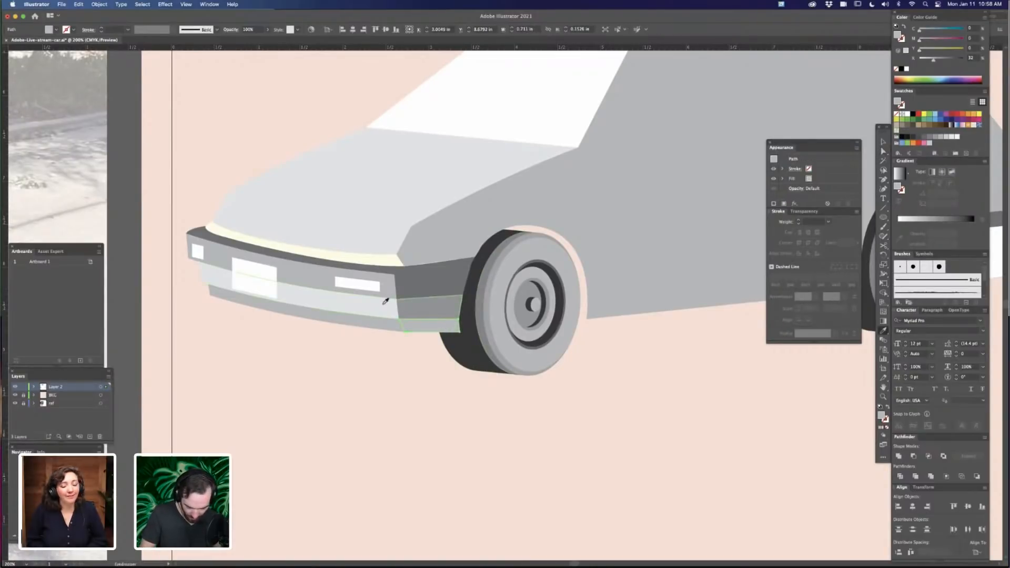
click(459, 275)
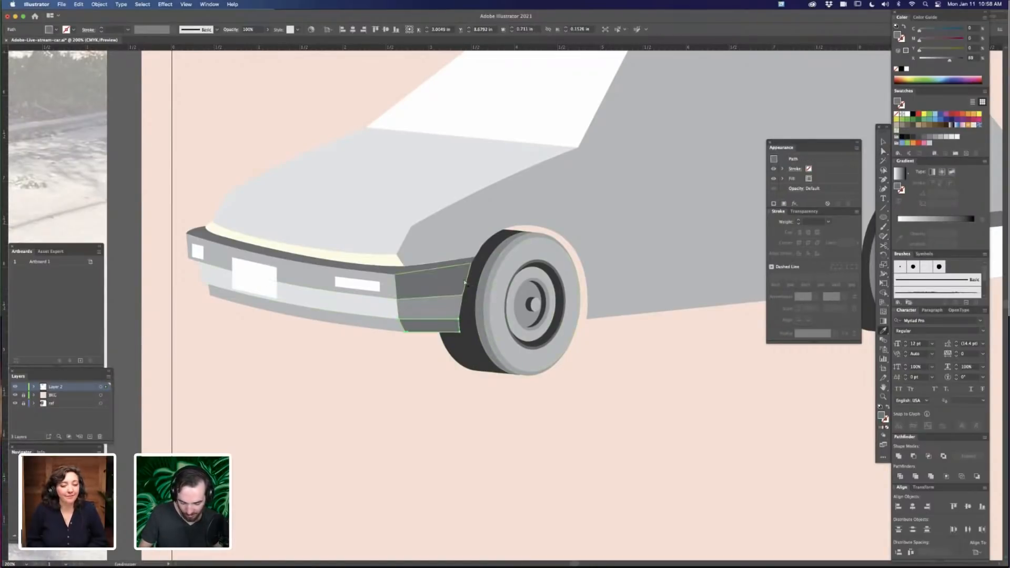
key(a)
click(529, 428)
Compare the shaded car with the reference photo and sketch, and examine the front bumper and wheel arch
key(super+minus)
key(super+minus)
key(super+minus)
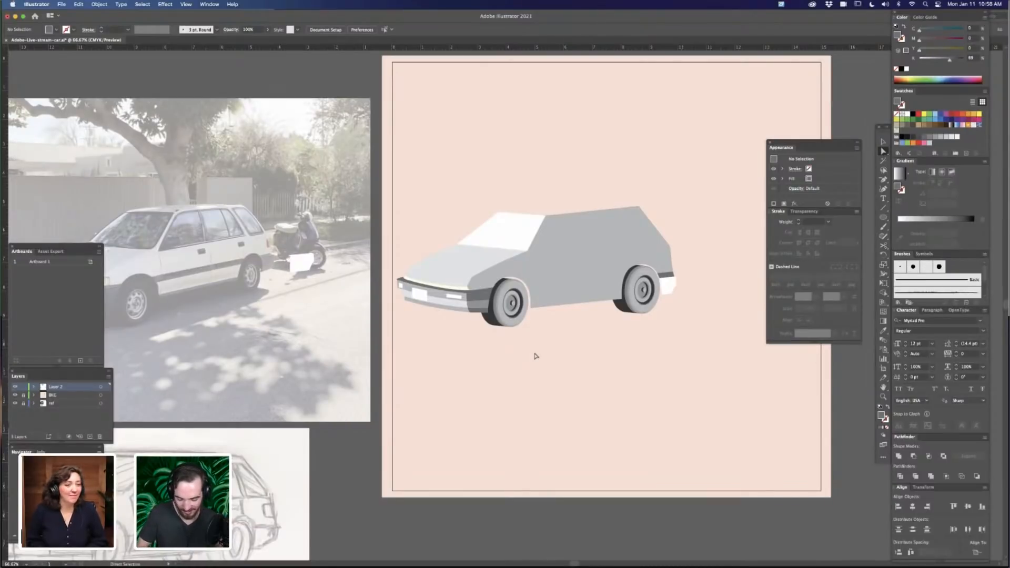
scroll(563, 368, right, 2)
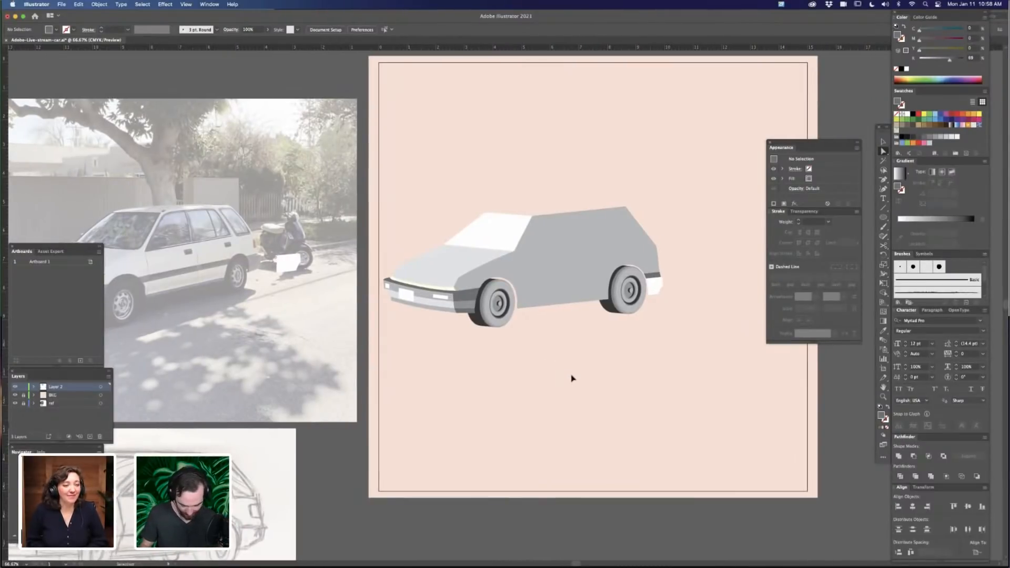
key(super+plus)
scroll(557, 372, up, 2)
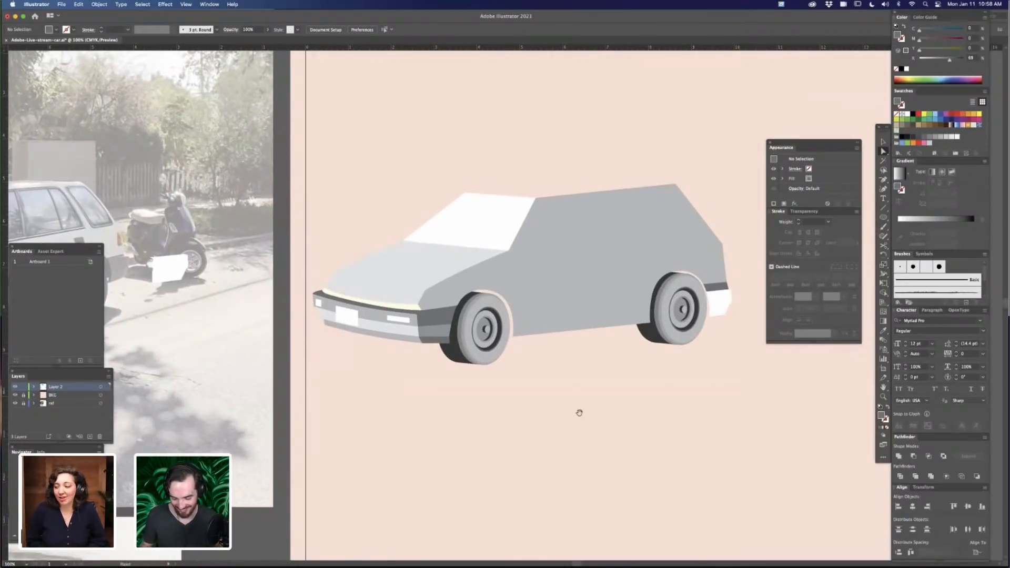
scroll(579, 412, left, 4)
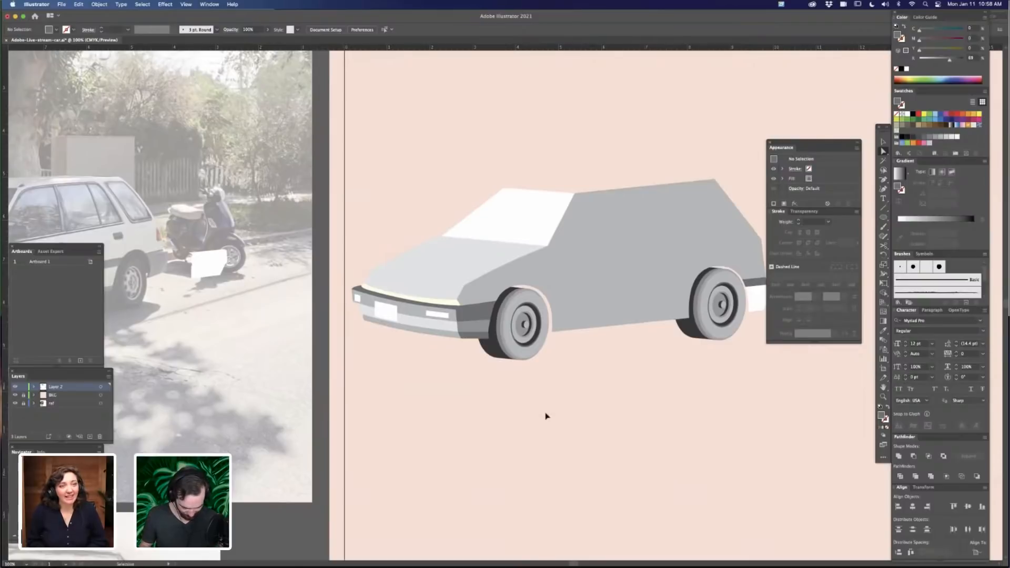
key(super+plus)
scroll(410, 451, left, 10)
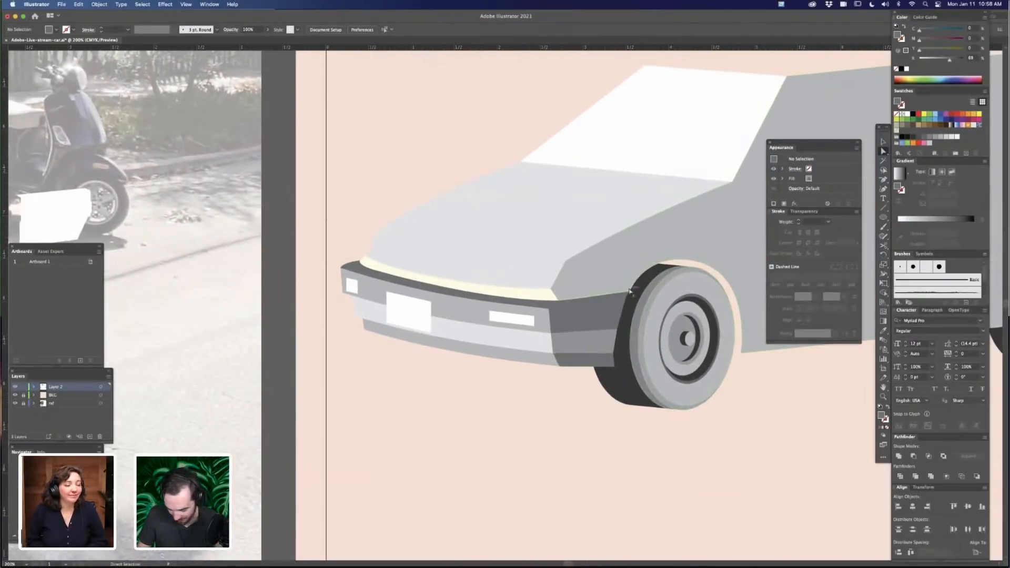
scroll(579, 410, right, 8)
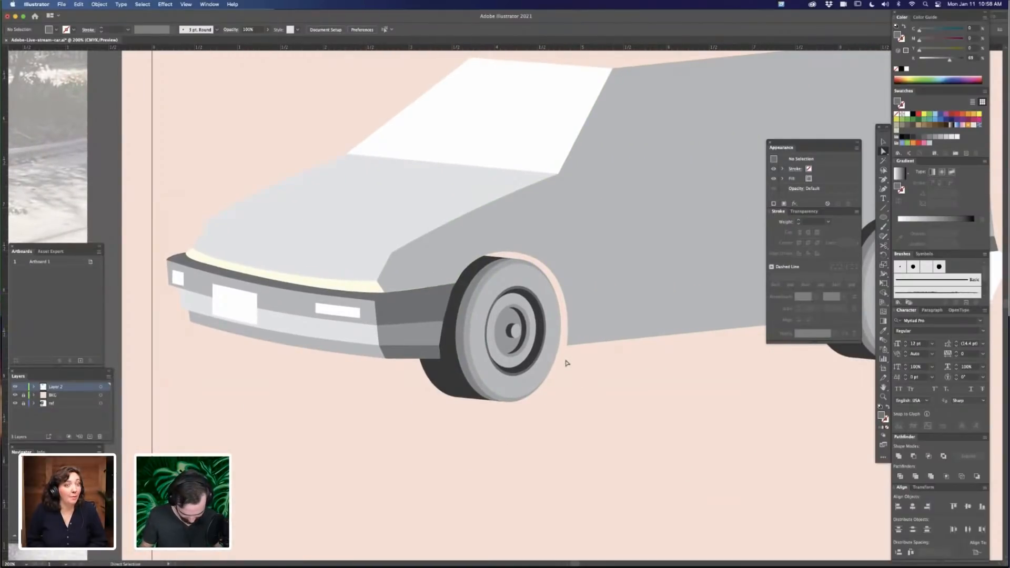
key(super+minus)
key(super+minus)
key(super+minus)
scroll(622, 368, right, 2)
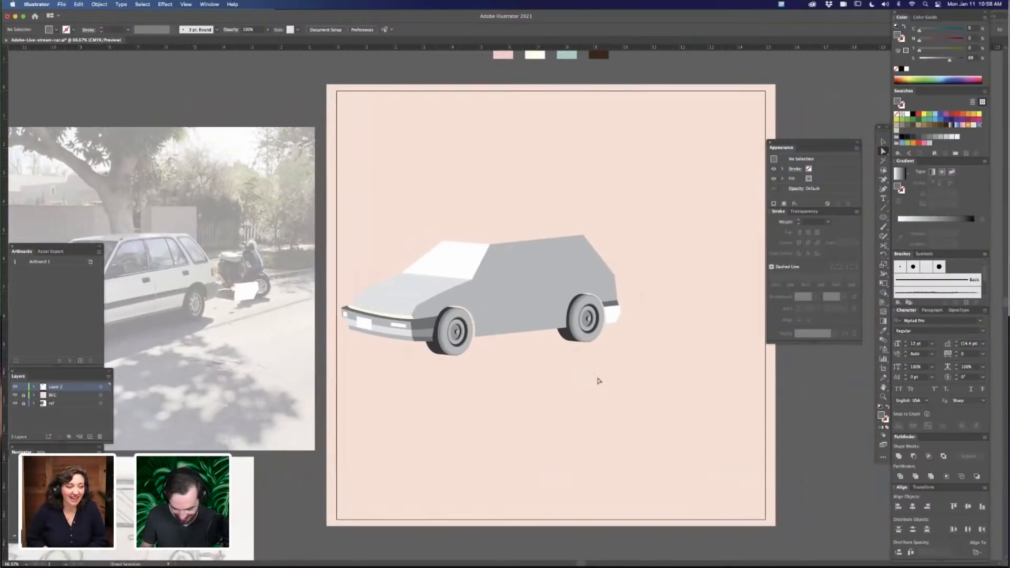
key(super+minus)
key(super+minus)
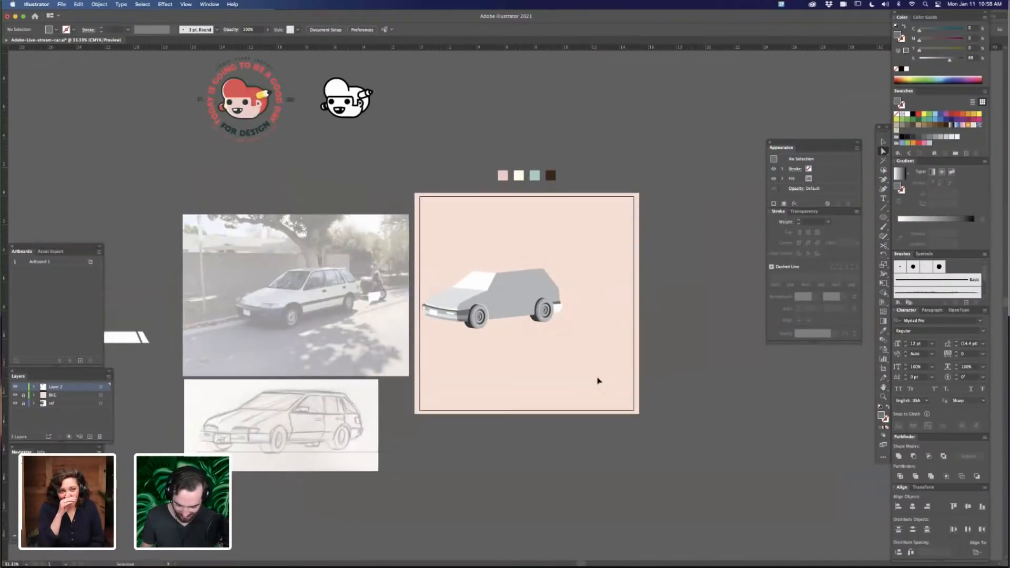
Fill the car's roof plane between the windshield and the body side with the dark grey of the rear tire
key(super+plus)
key(super+plus)
key(super+plus)
key(super+plus)
drag(710, 164, 639, 257)
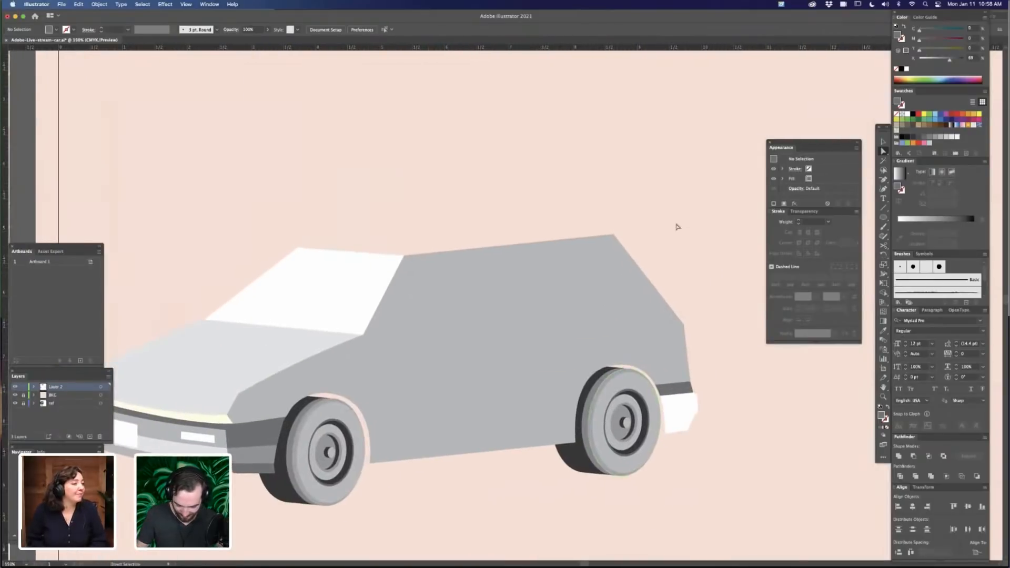
click(582, 236)
click(570, 456)
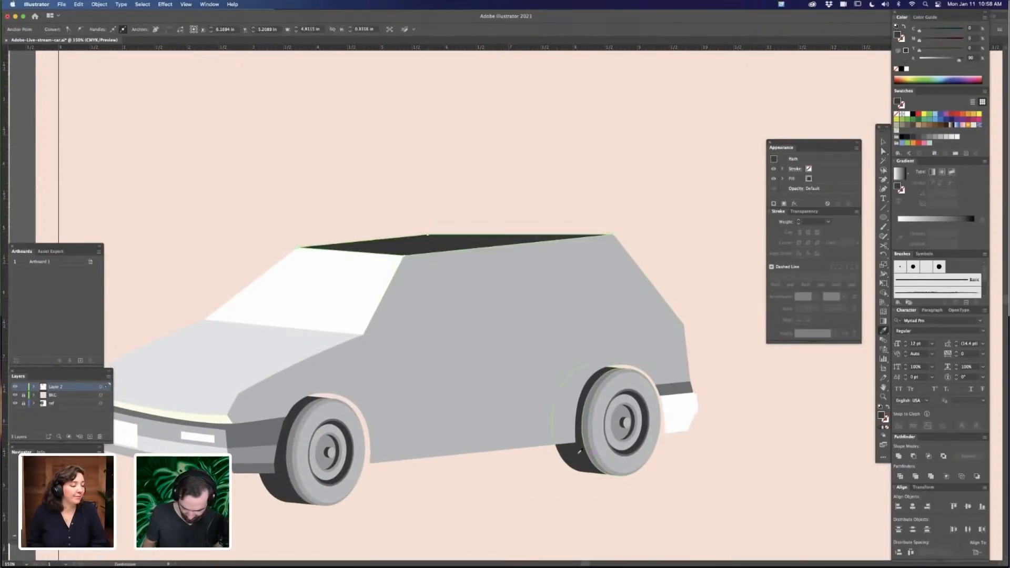
key(a)
click(707, 249)
Compare the whole car with the reference photo and examine the upper side plane between roof and body
key(super+minus)
key(super+minus)
key(super+minus)
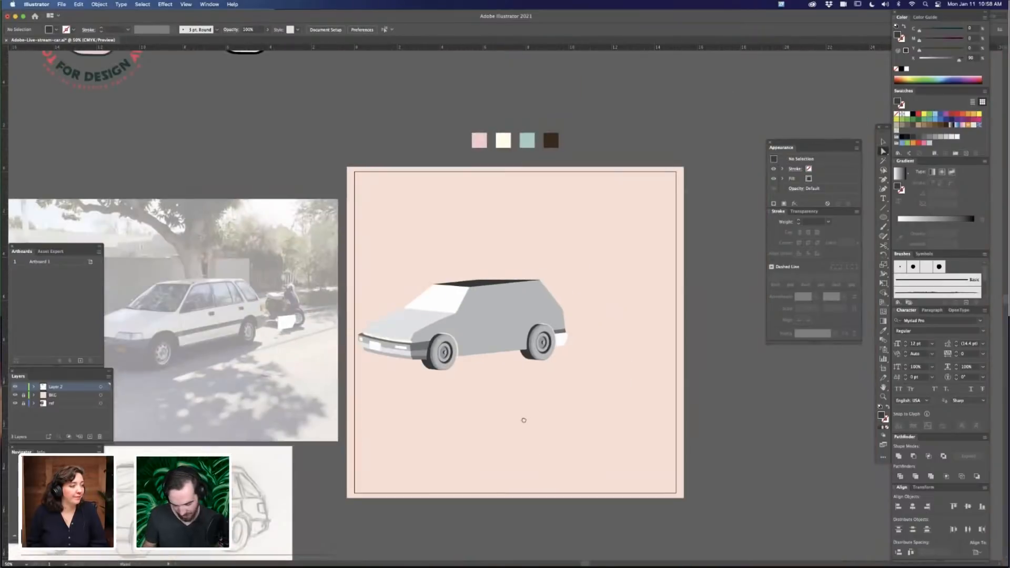
key(super+1)
key(a)
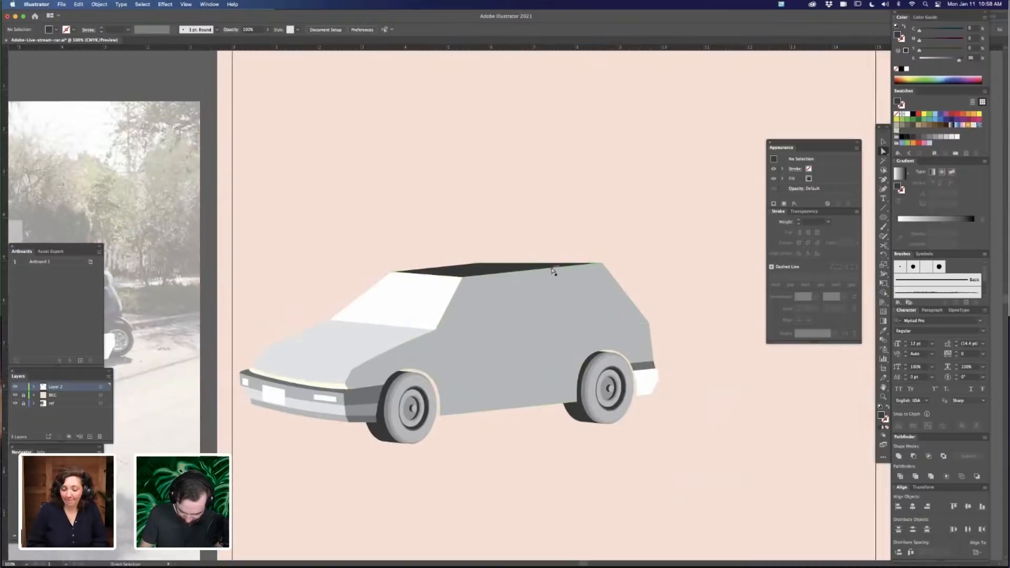
drag(503, 219, 545, 165)
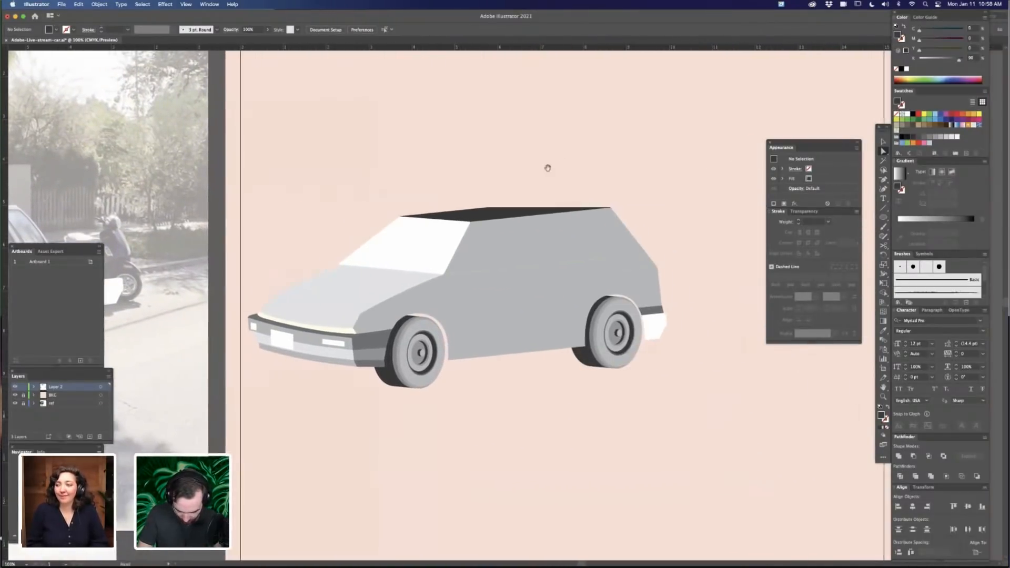
click(579, 245)
scroll(507, 388, down, 1)
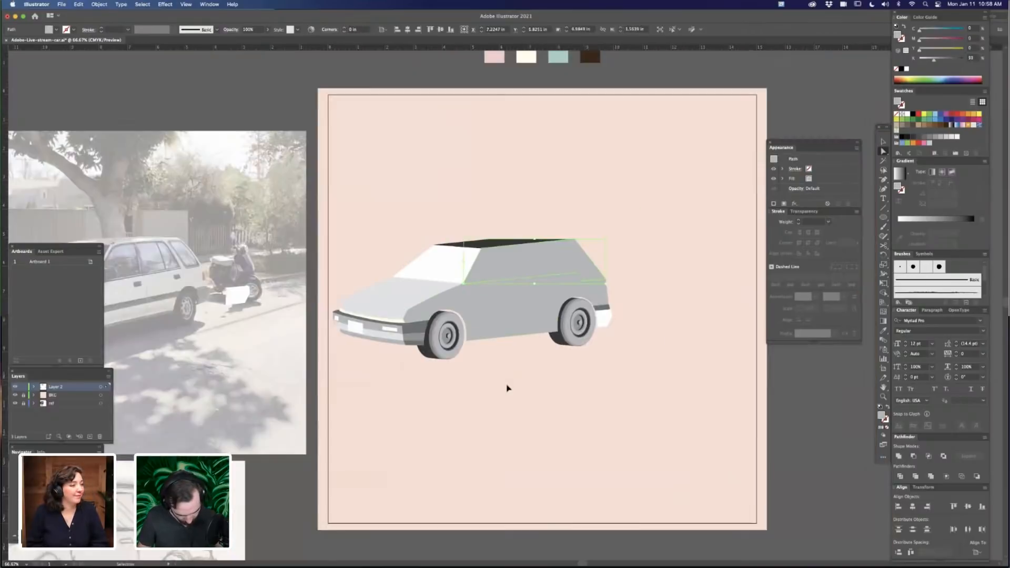
drag(507, 388, 462, 368)
Extend a straight line along the upper side plane's lower edge out past the car's rear edge
key(z)
drag(519, 253, 687, 219)
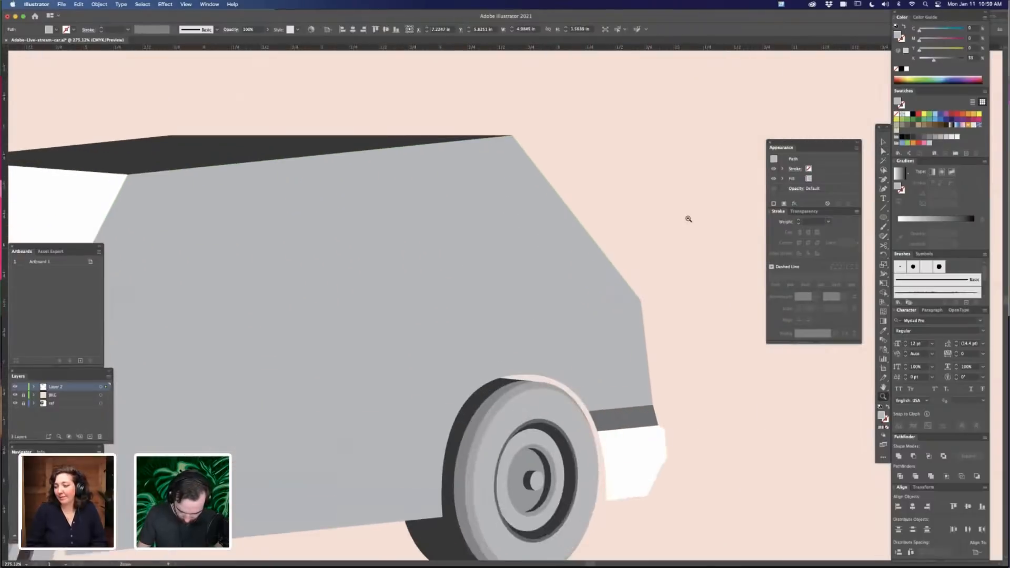
key(a)
key(super+shift+a)
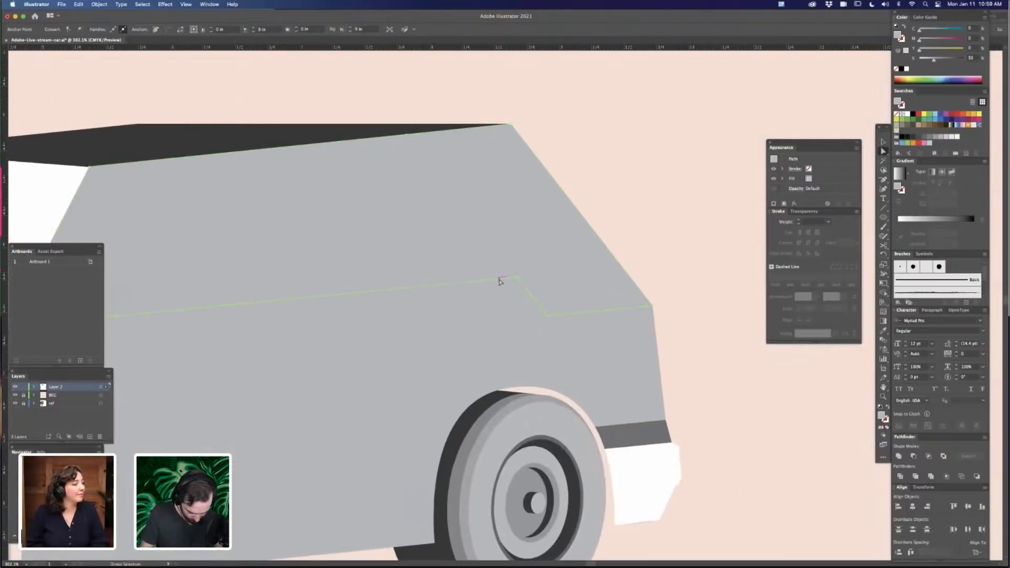
drag(498, 280, 655, 248)
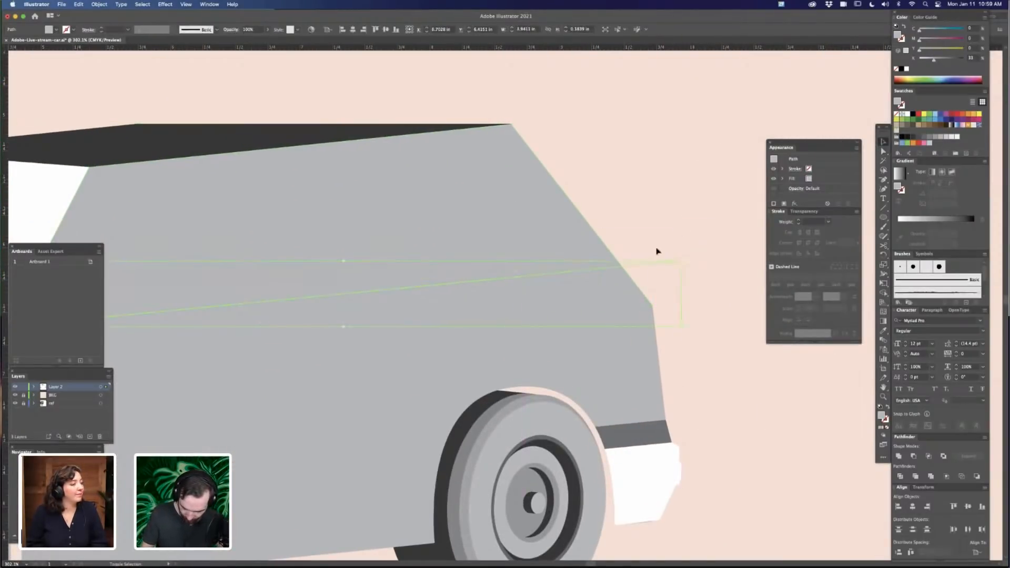
Divide the upper side plane along the straight line and remove the leftover piece below it at the rear
key(a)
shift+click(614, 292)
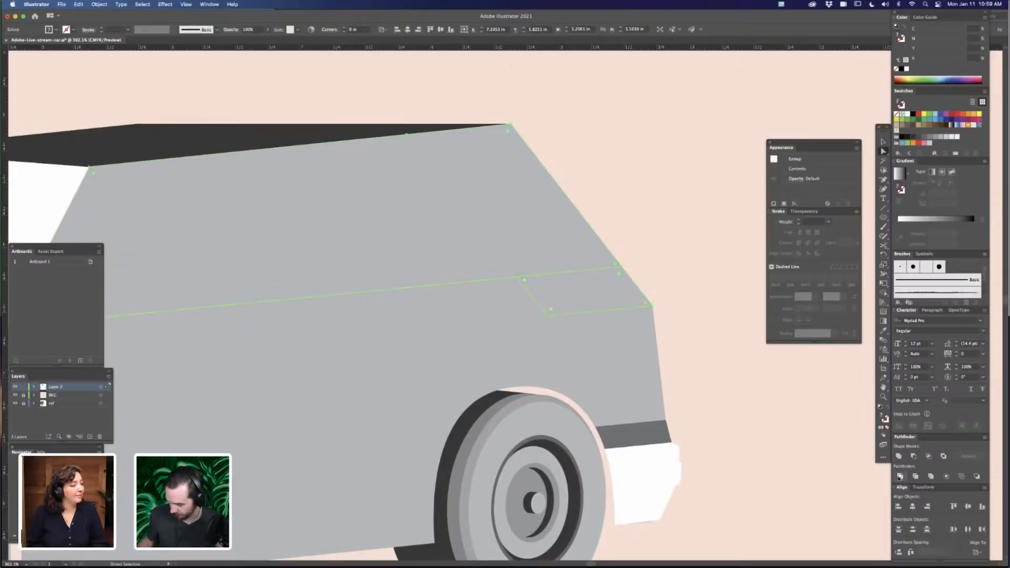
click(683, 281)
click(577, 251)
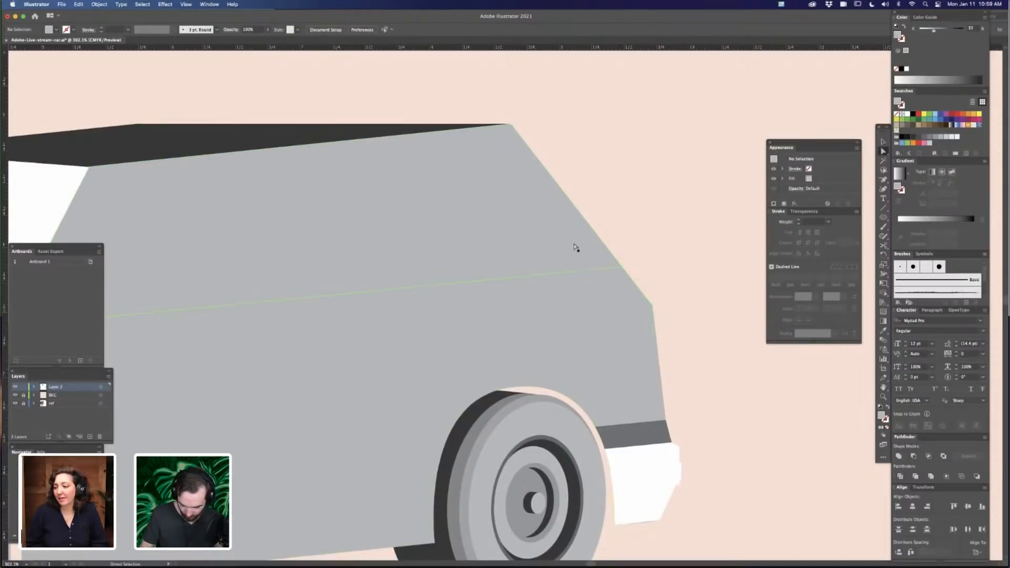
Create an inset side window shape from the upper side plane with Offset Path at -0.095 in, keeping miter joins
key(super+1)
drag(589, 312, 656, 300)
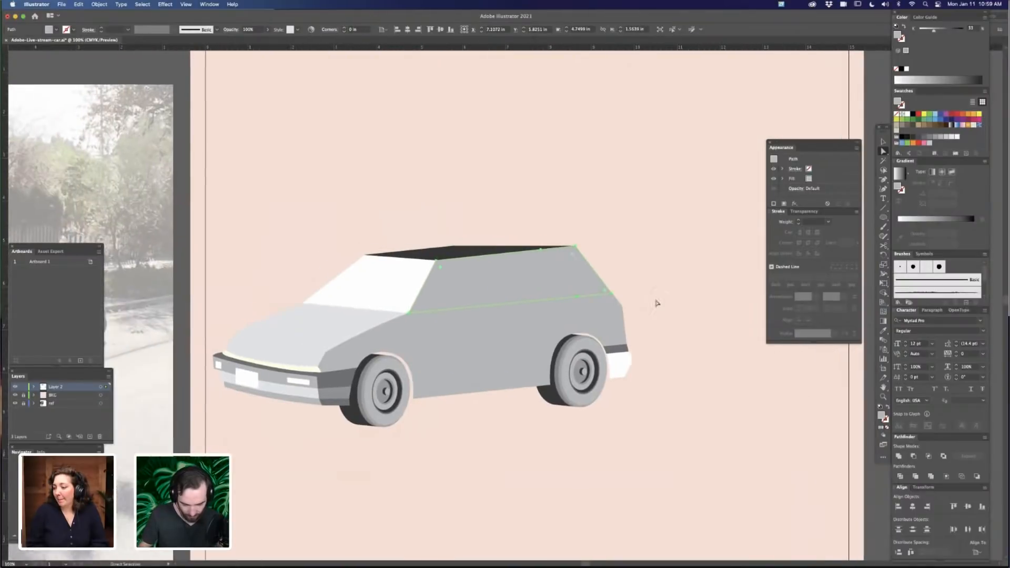
click(99, 4)
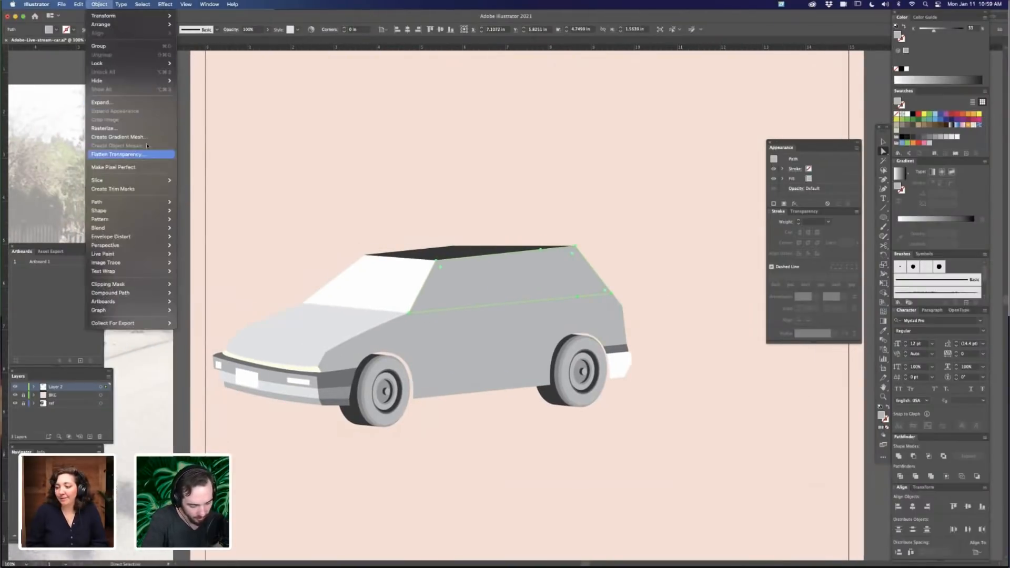
mouse_move(152, 202)
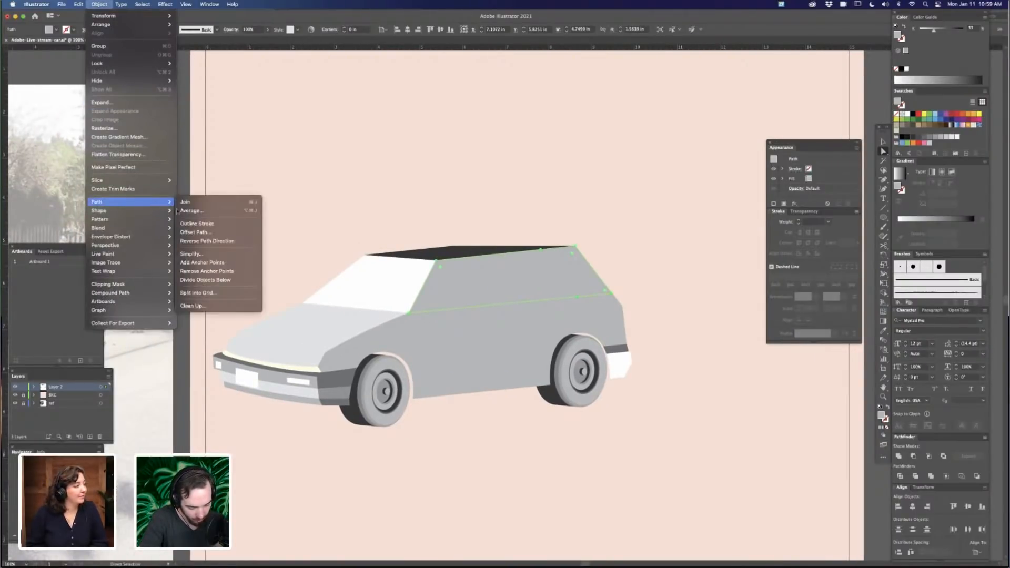
click(233, 232)
text(-0.125)
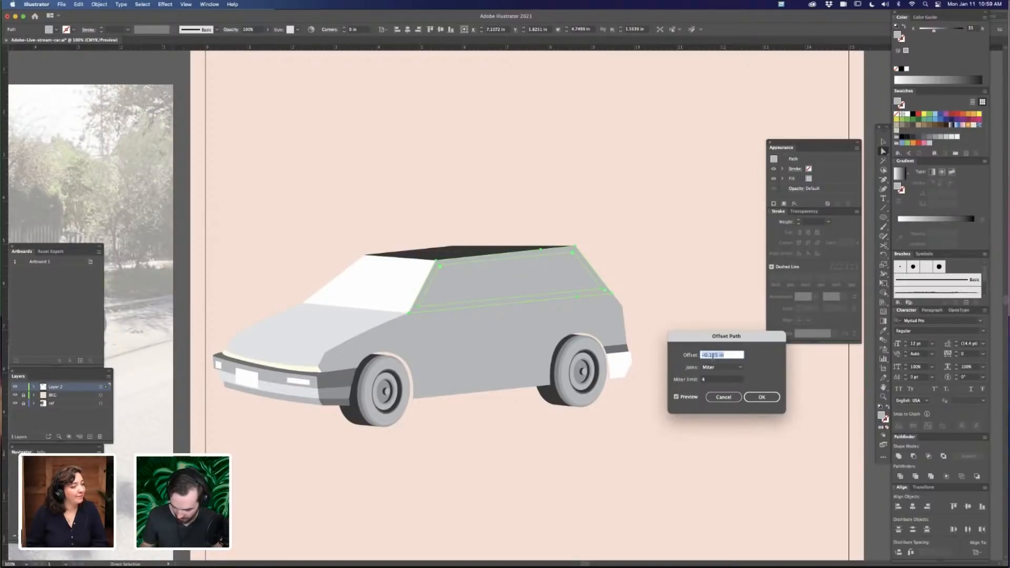
click(712, 355)
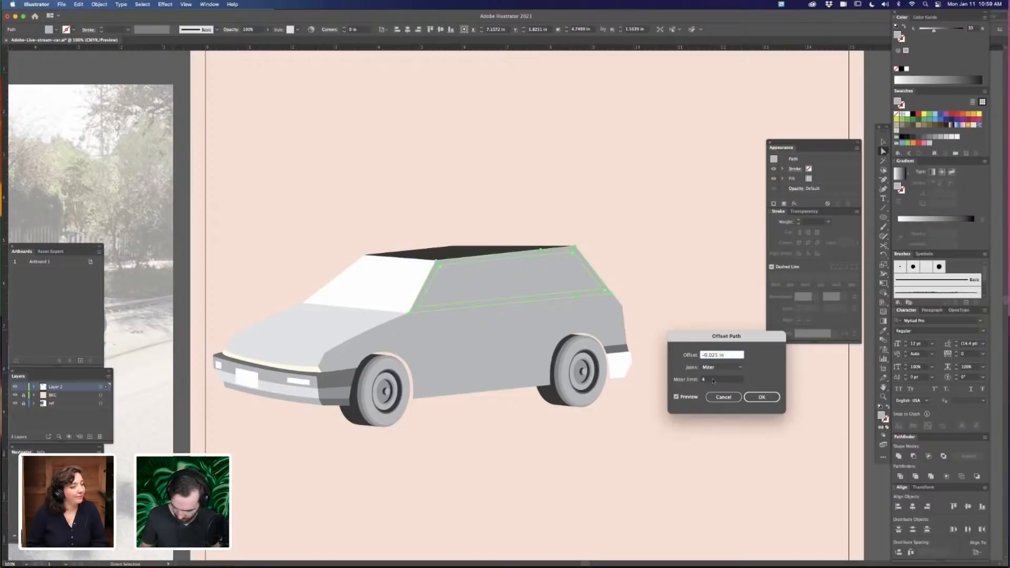
click(724, 379)
click(714, 355)
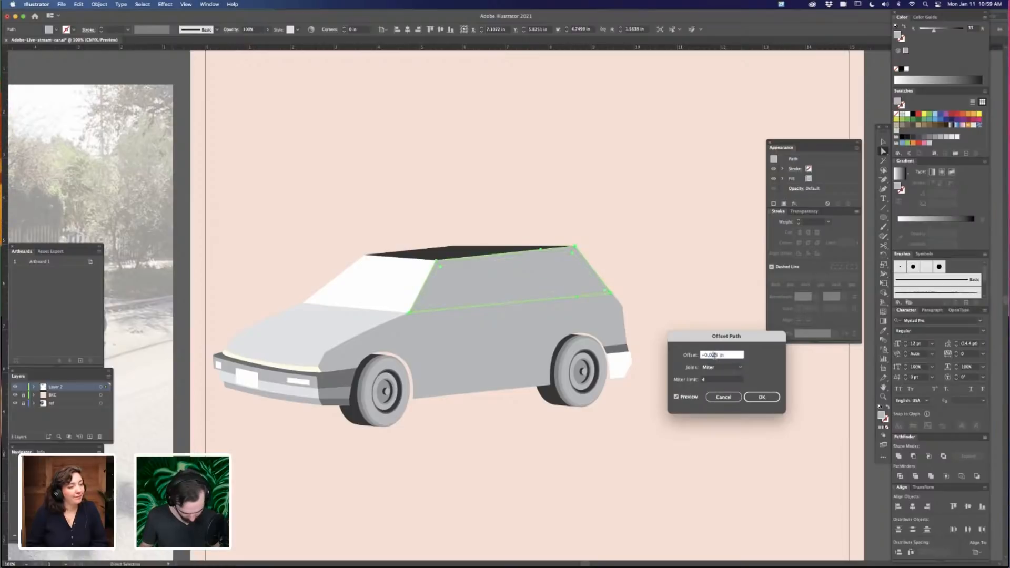
click(723, 379)
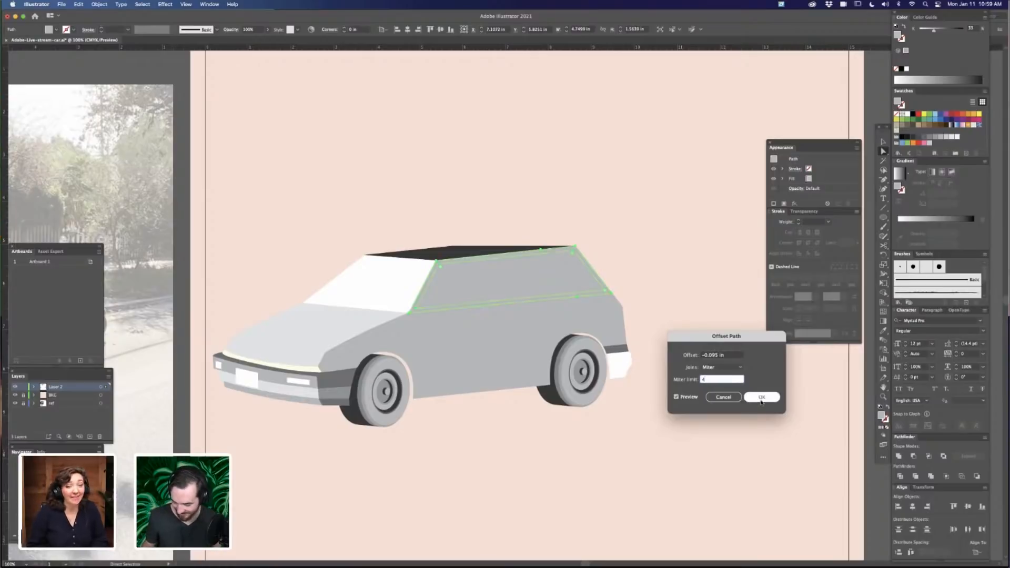
click(762, 398)
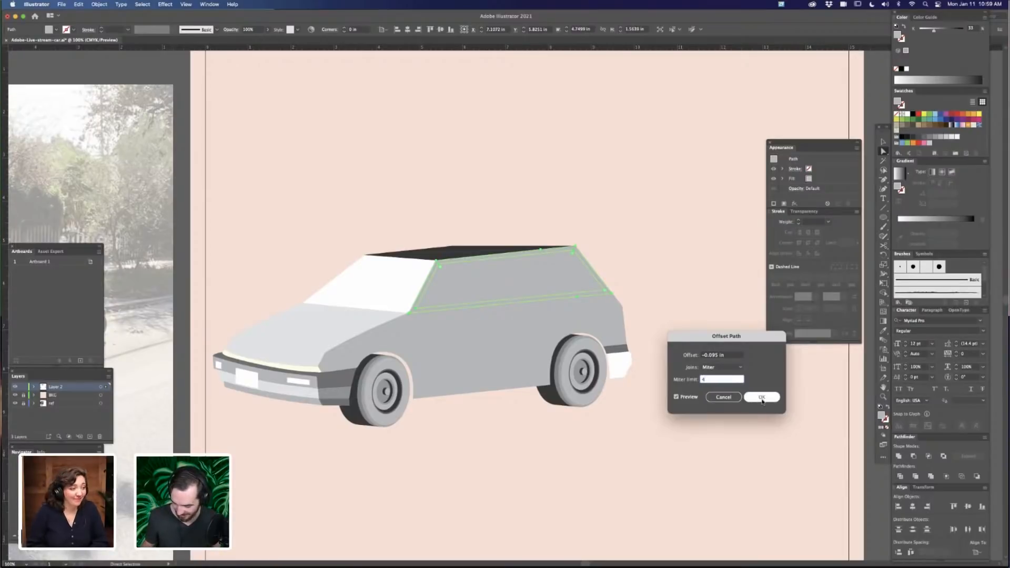
click(763, 398)
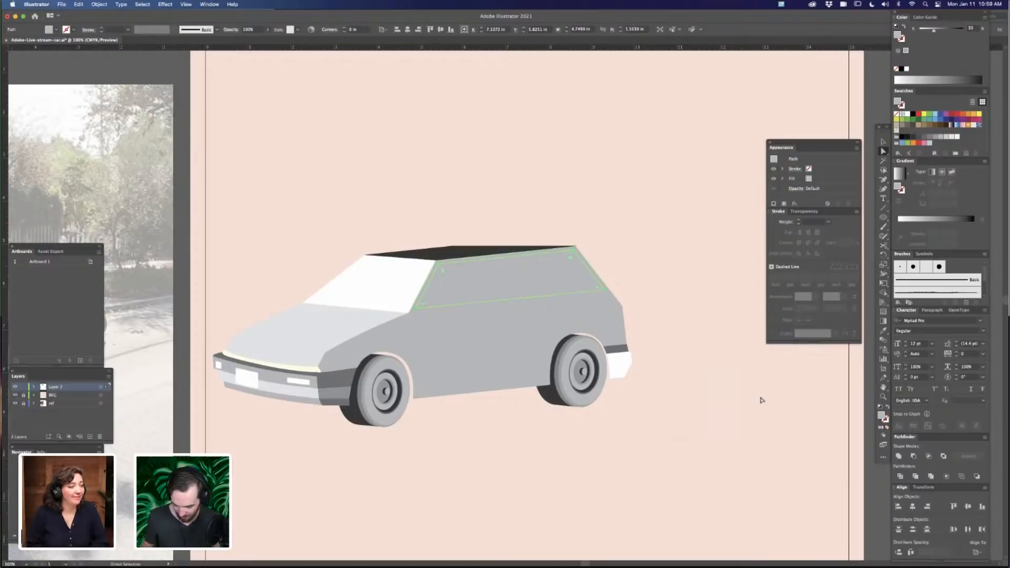
Fill the inset side window shape with the roof's dark grey
key(super+equal)
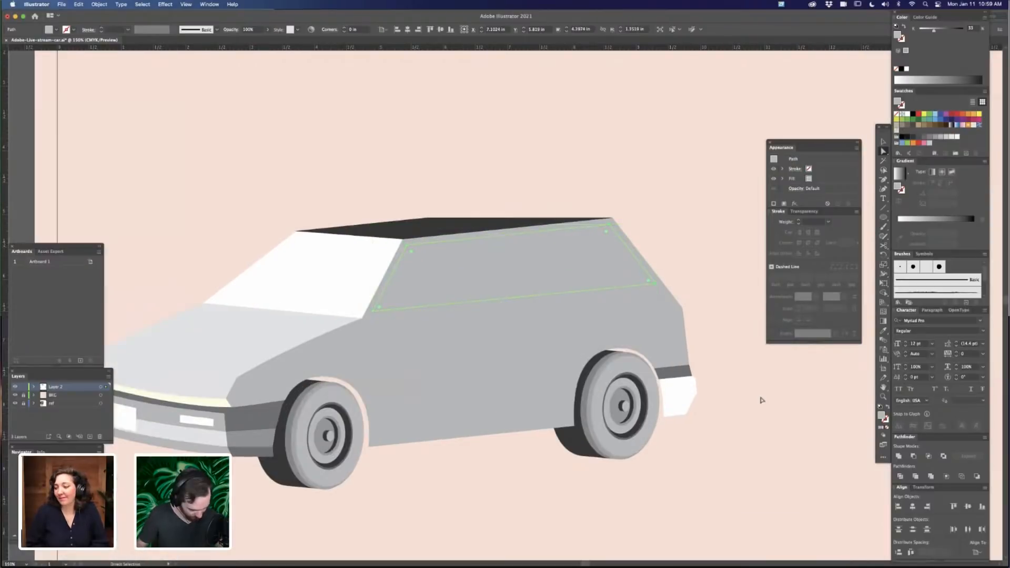
key(i)
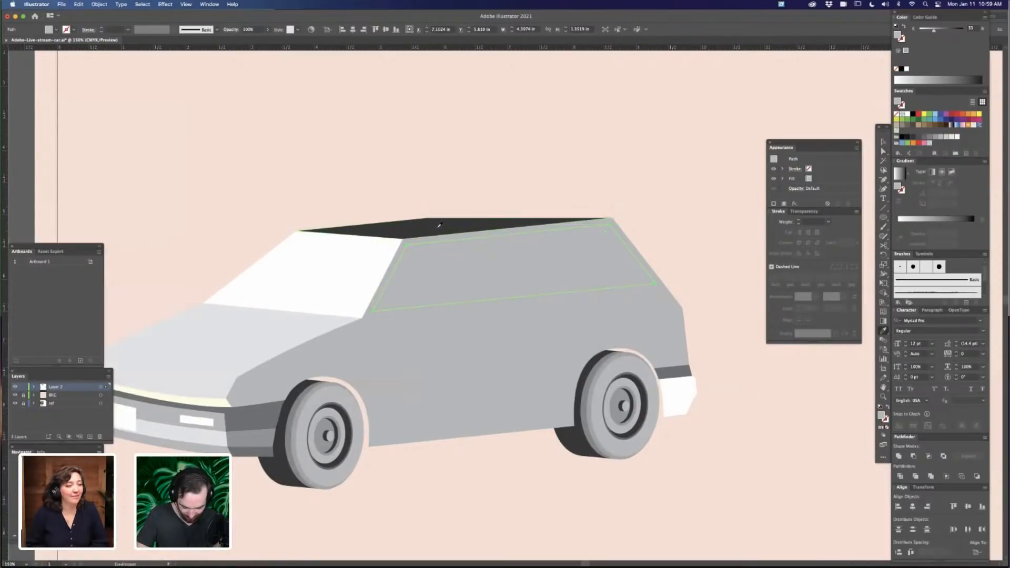
click(439, 225)
click(684, 196)
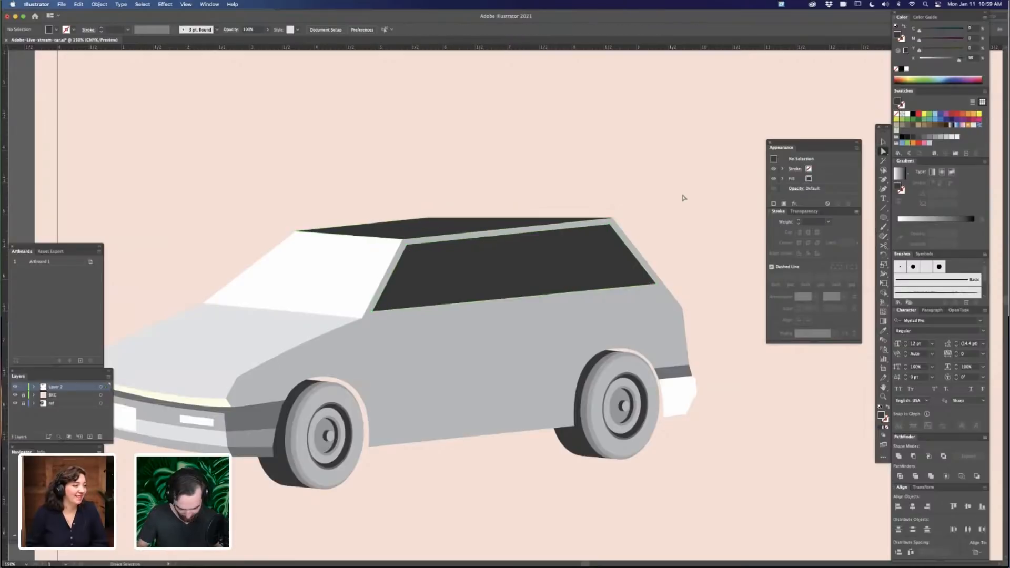
Move the dark side window's two lower corners slightly down toward the body
key(super+minus)
key(super+minus)
key(super+equal)
key(super+equal)
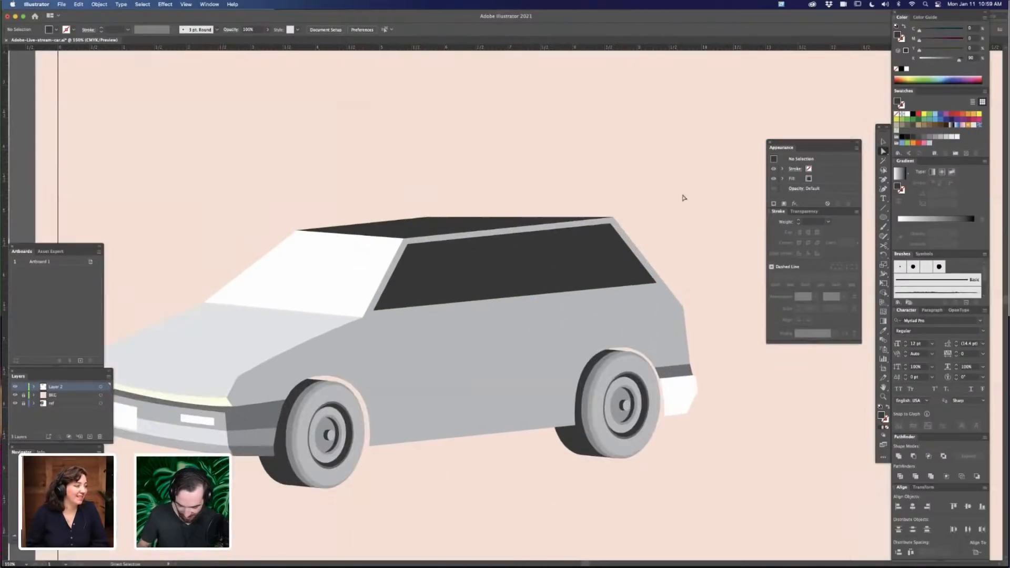
drag(721, 381, 694, 366)
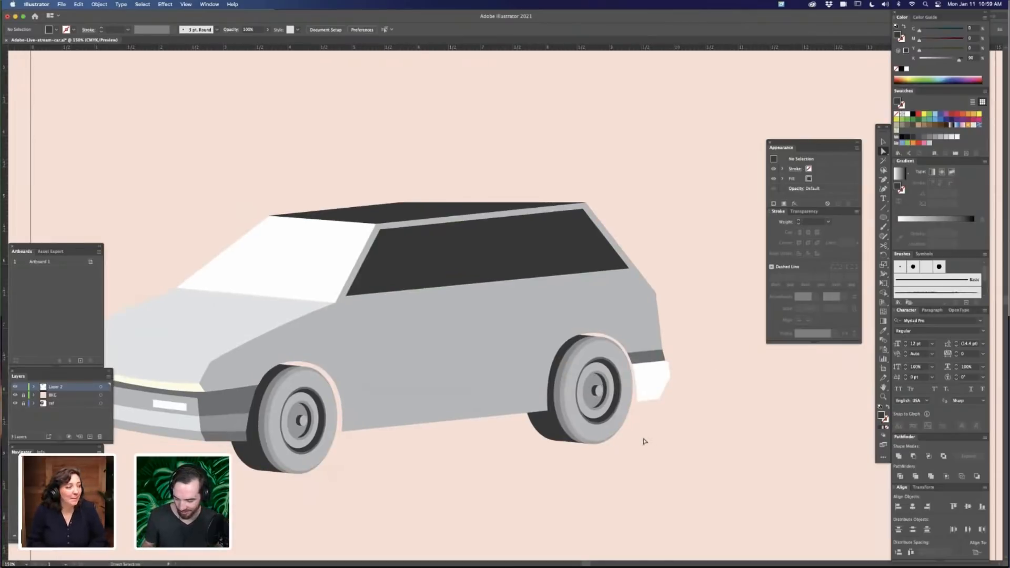
scroll(587, 470, left, 3)
scroll(587, 470, down, 1)
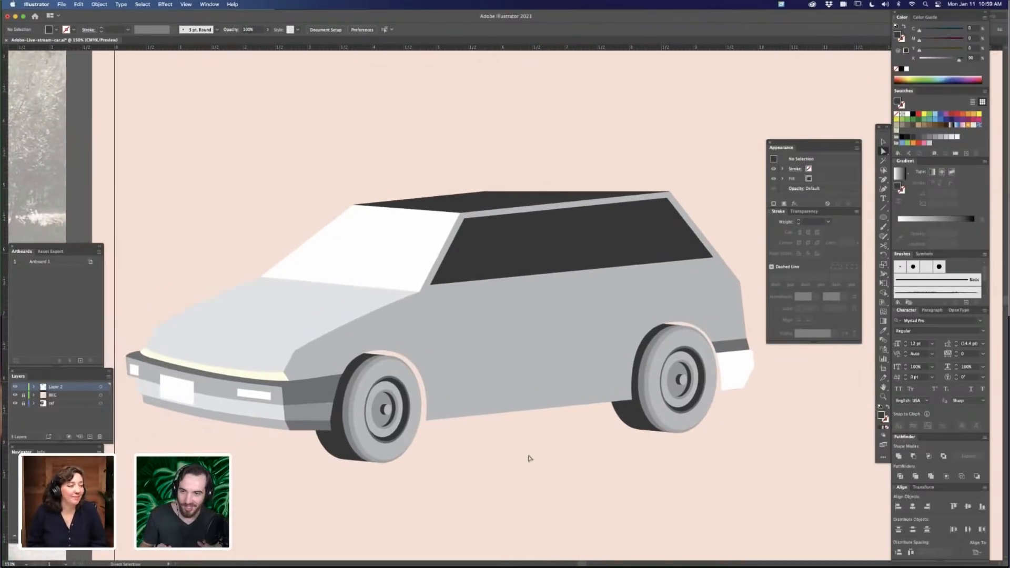
click(708, 255)
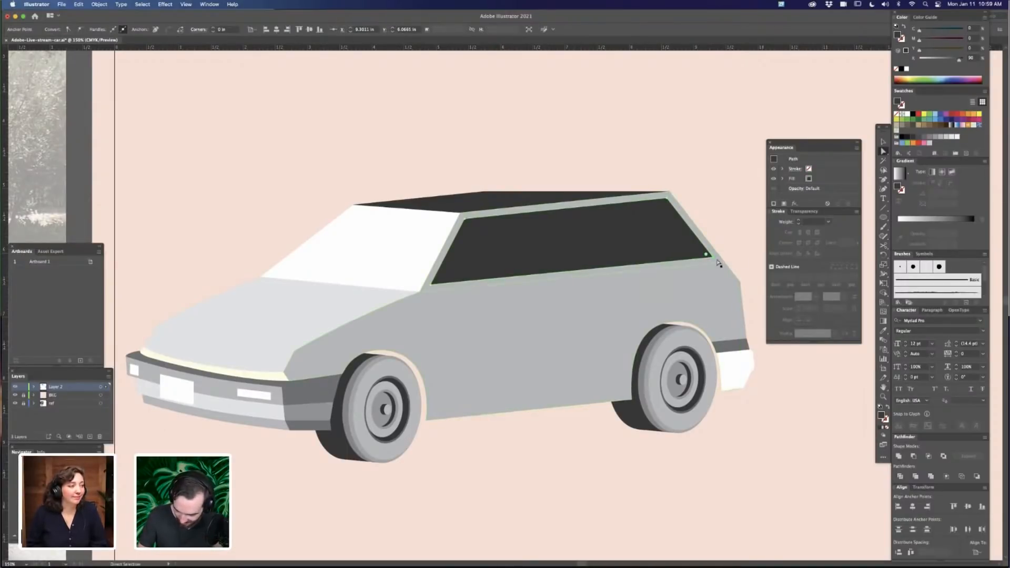
drag(715, 260, 718, 266)
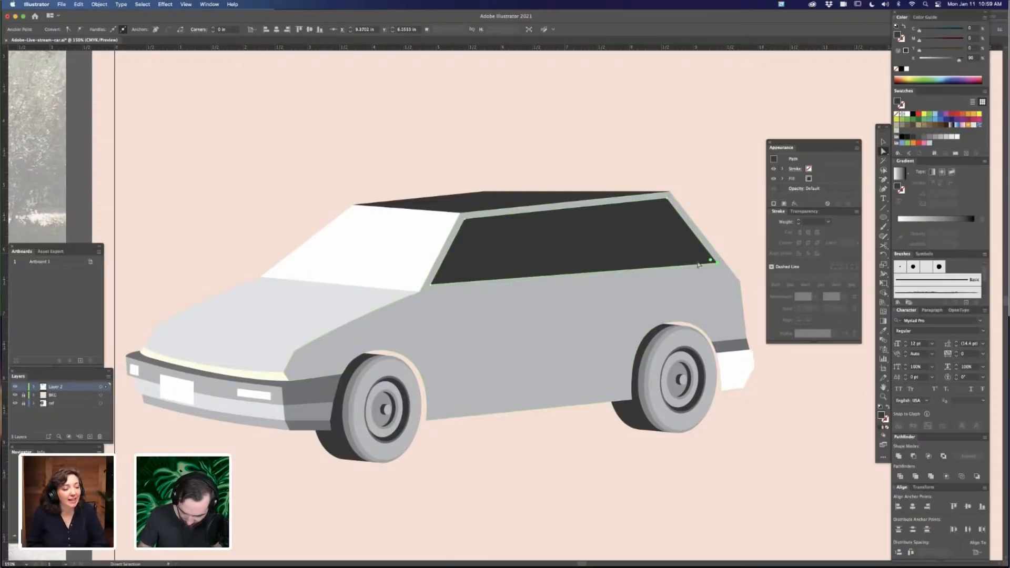
drag(431, 287, 430, 292)
click(541, 481)
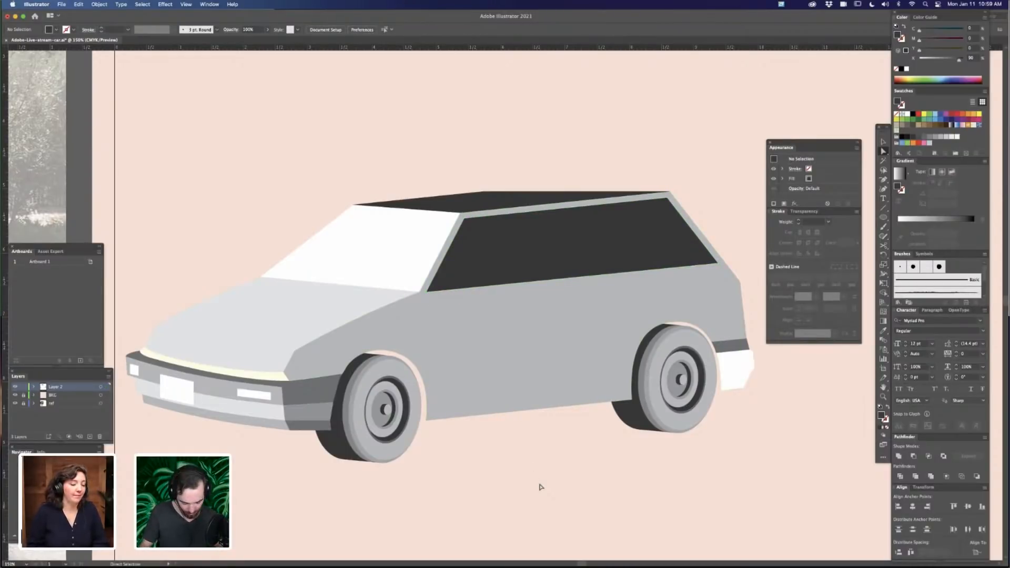
Draw a dark circle about 0.54 in wide below the front wheel and another about 2.77 in wide below and behind the car
key(super+minus)
key(super+minus)
key(super+minus)
drag(494, 412, 506, 373)
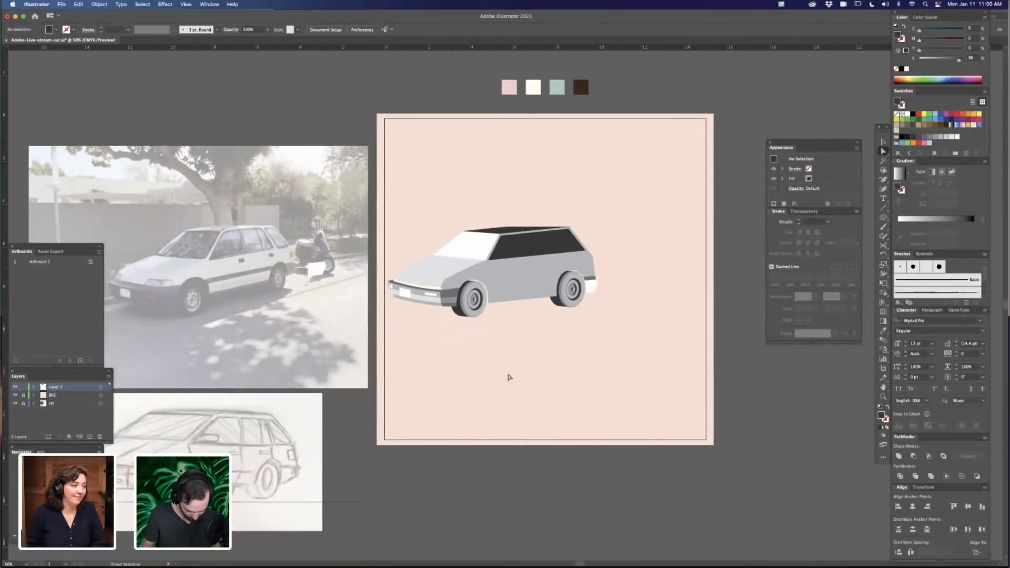
key(l)
drag(443, 351, 454, 361)
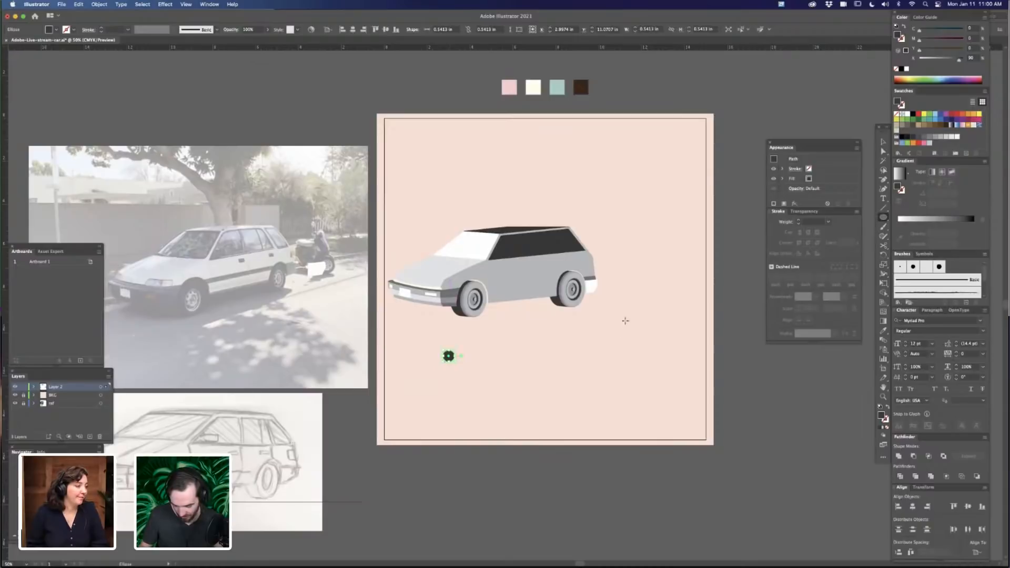
drag(625, 316, 669, 378)
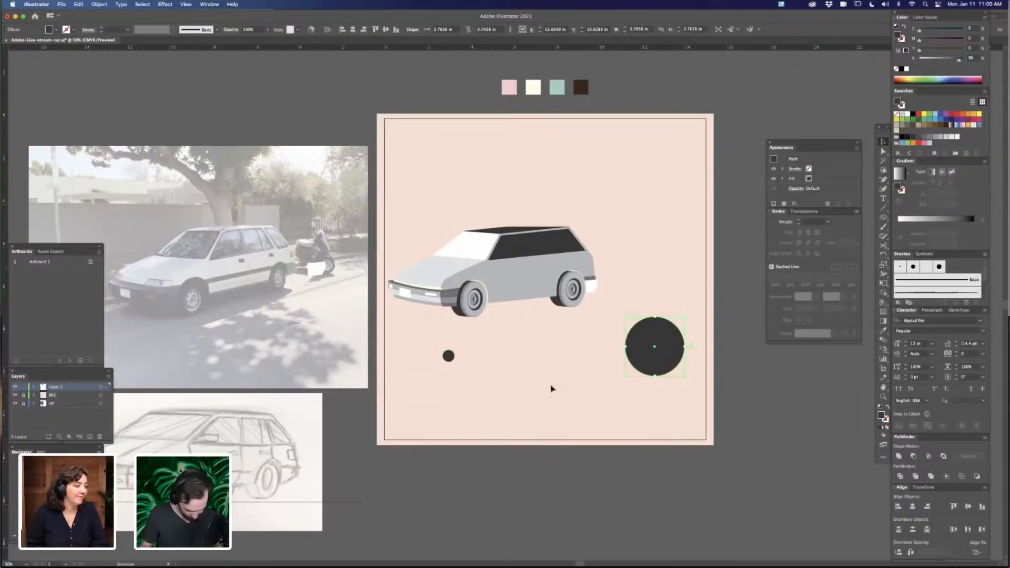
key(super+plus)
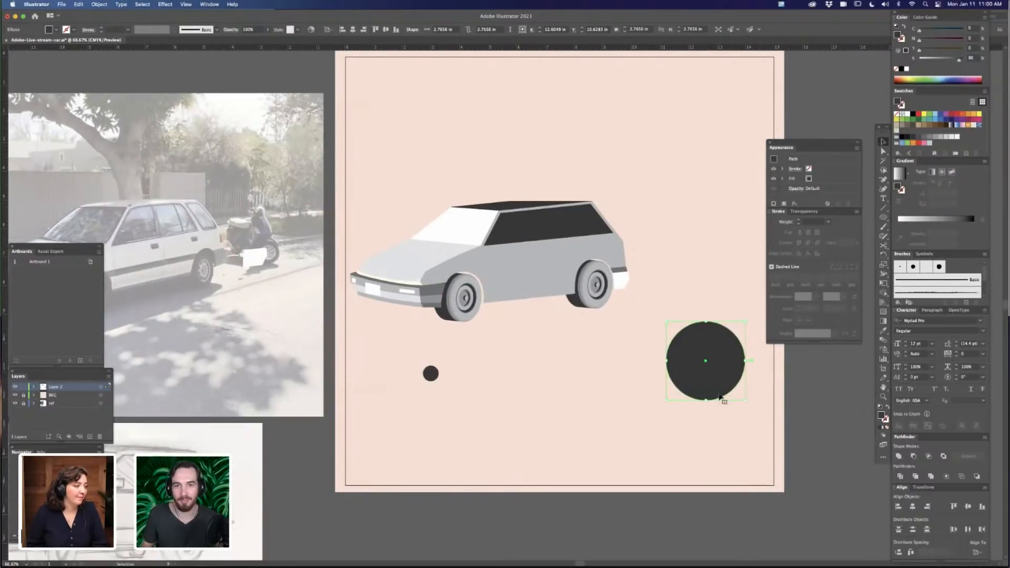
scroll(679, 437, right, 4)
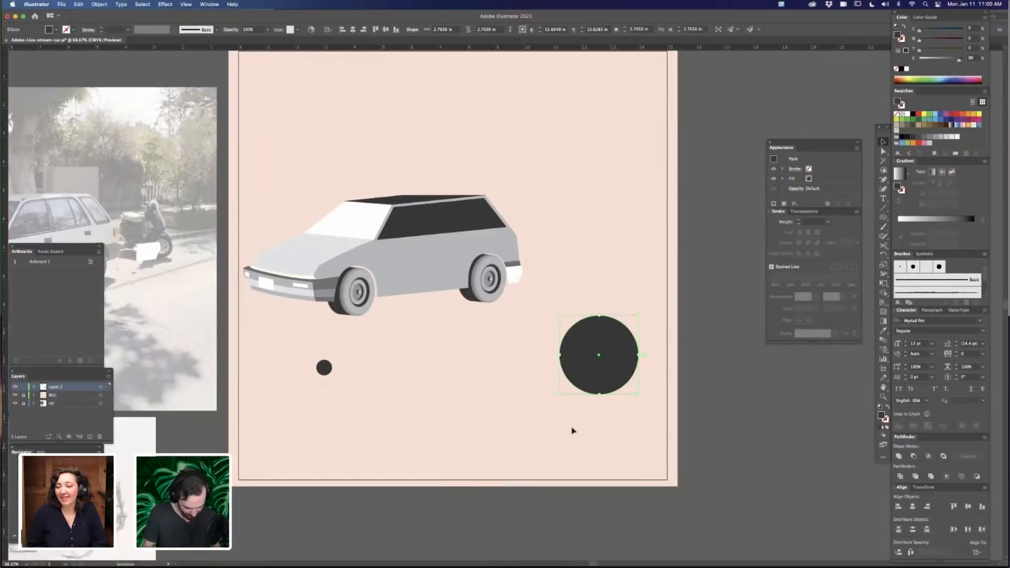
key(l)
click(501, 363)
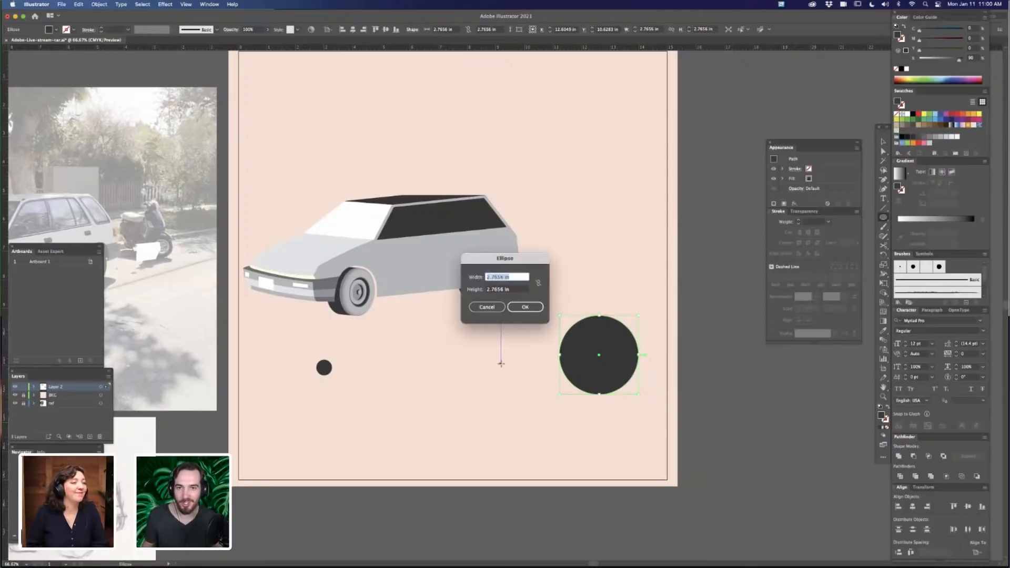
key(Escape)
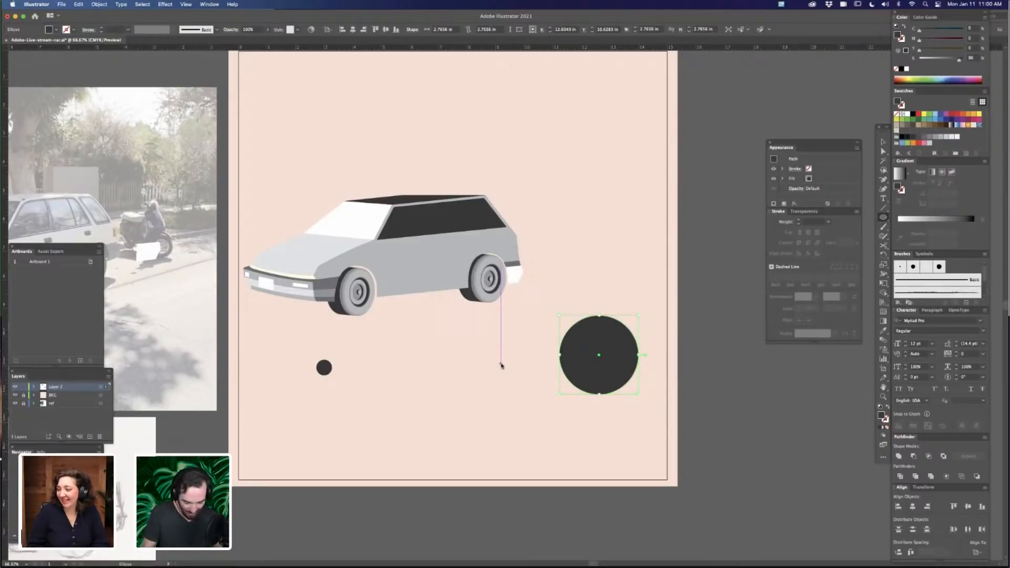
Blend the small and large dark circles below the car into a row of intermediate circles
key(v)
shift+click(324, 367)
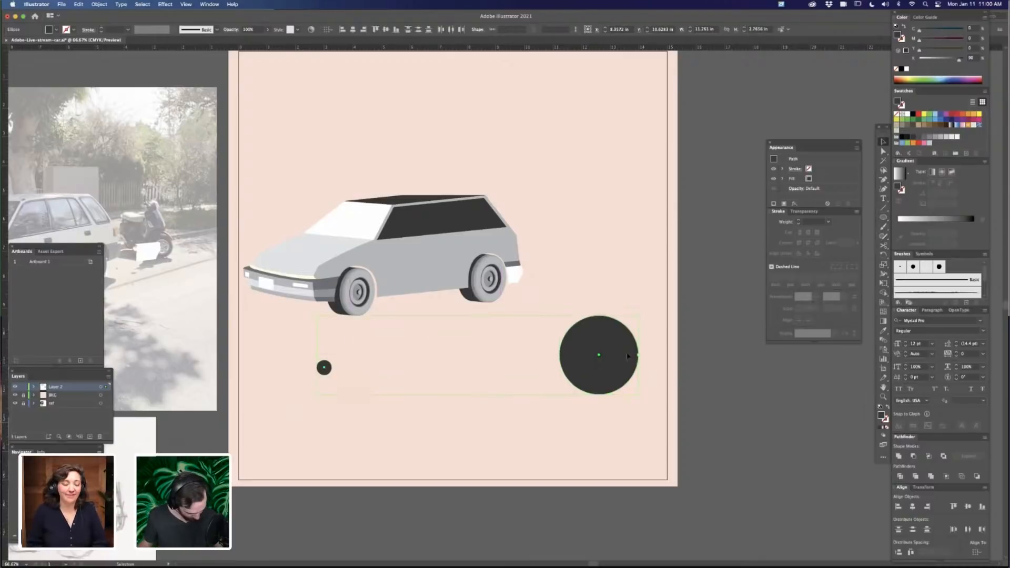
key(super+alt+b)
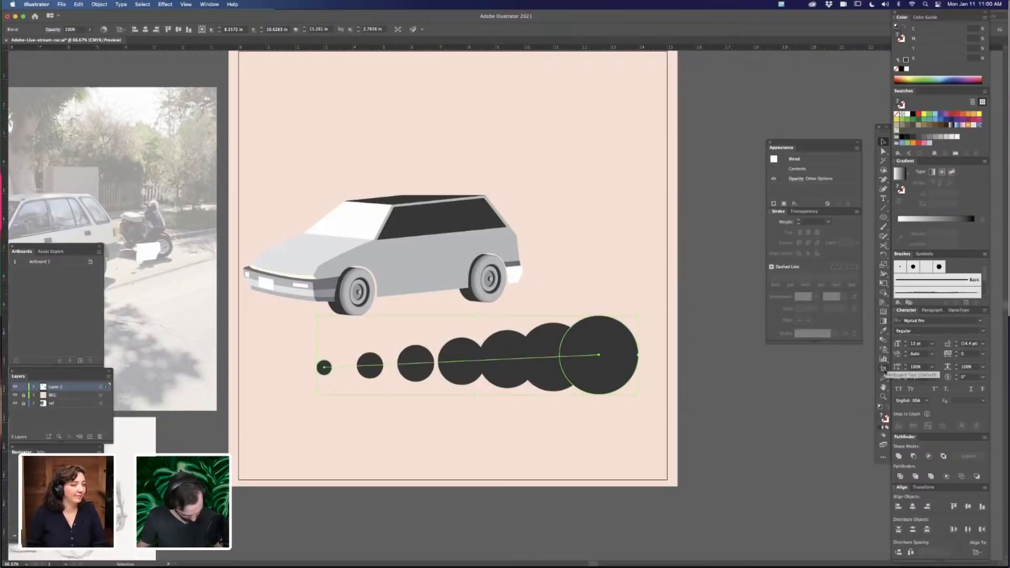
key(b)
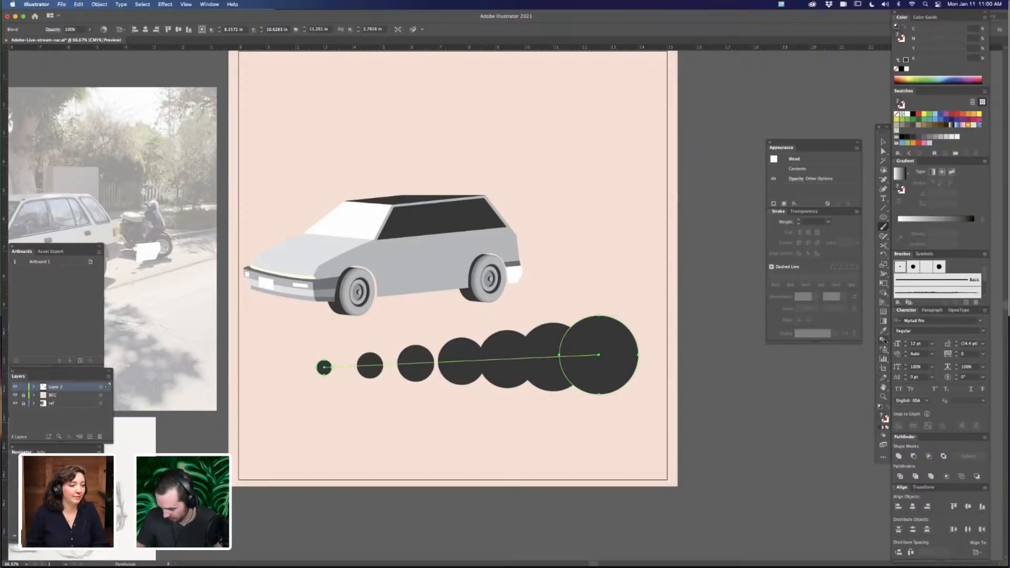
Preview Specified Distance spacings of 1.5, 2.5, 2.75 and 3.125 in for the circle blend, and cancel the options
double_click(883, 341)
drag(773, 445, 712, 209)
click(677, 218)
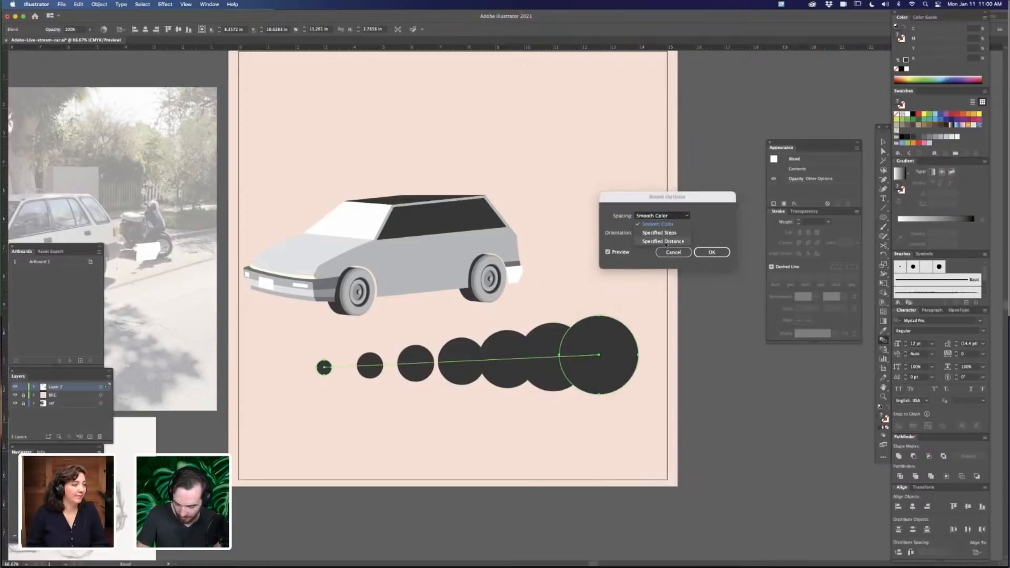
click(655, 240)
text(1.25)
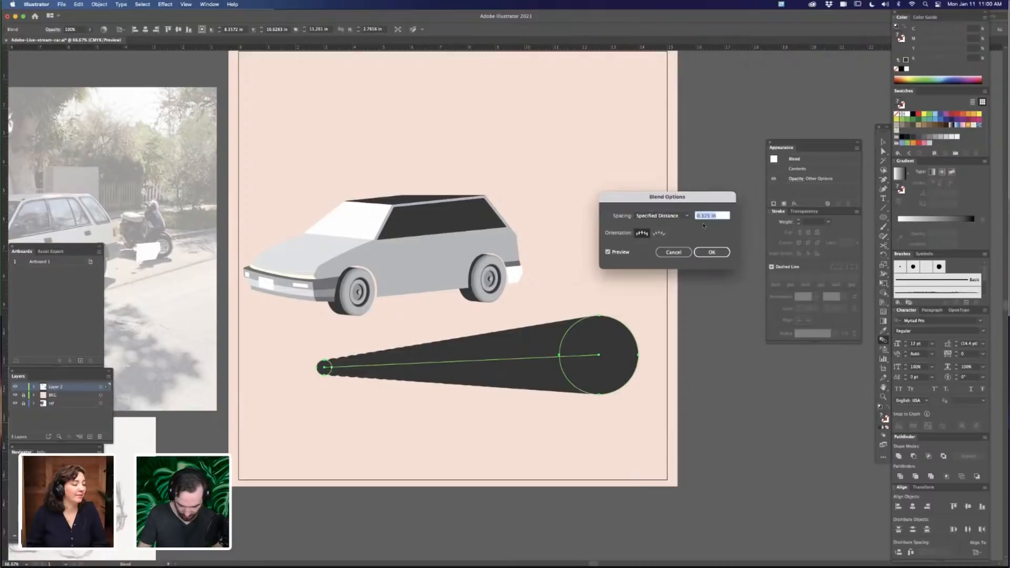
key(Tab)
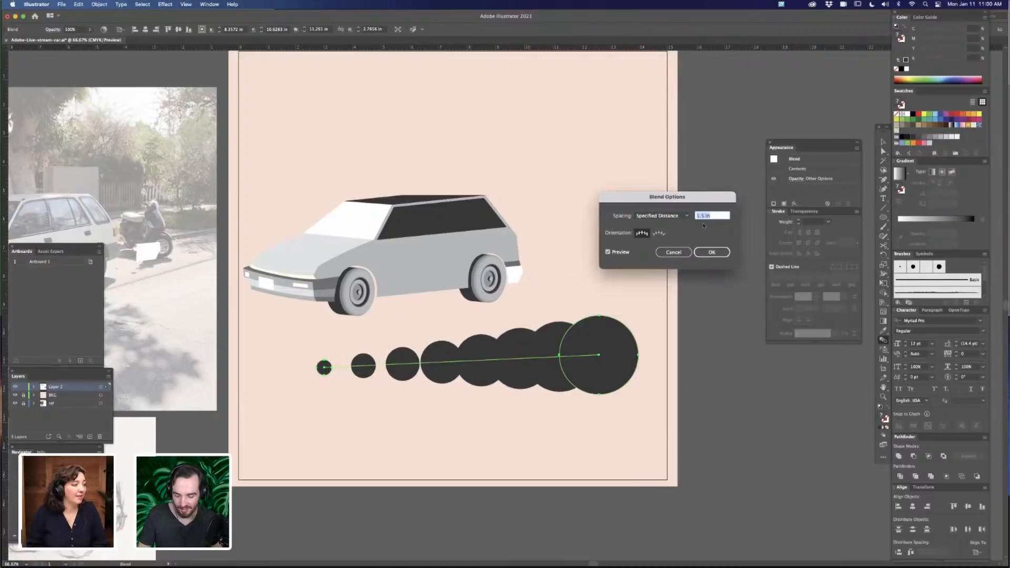
text(2.5)
key(Tab)
text(2.75)
key(Tab)
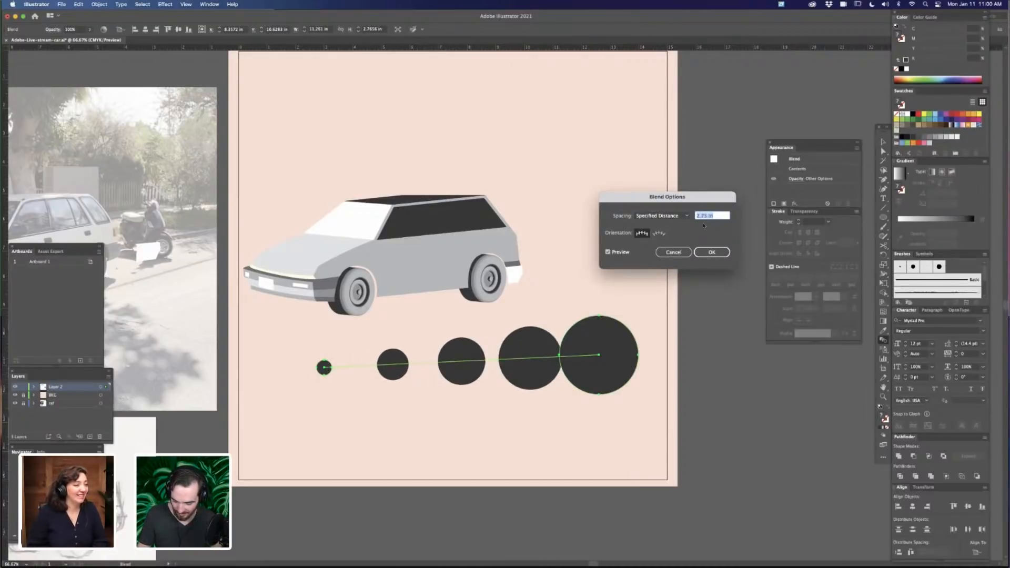
text(3.125)
key(Tab)
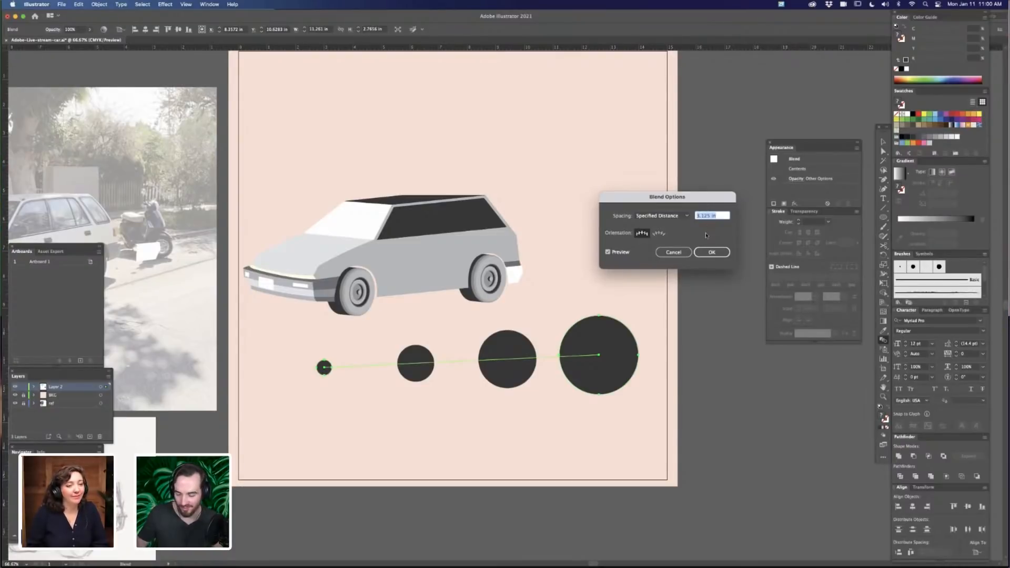
click(673, 253)
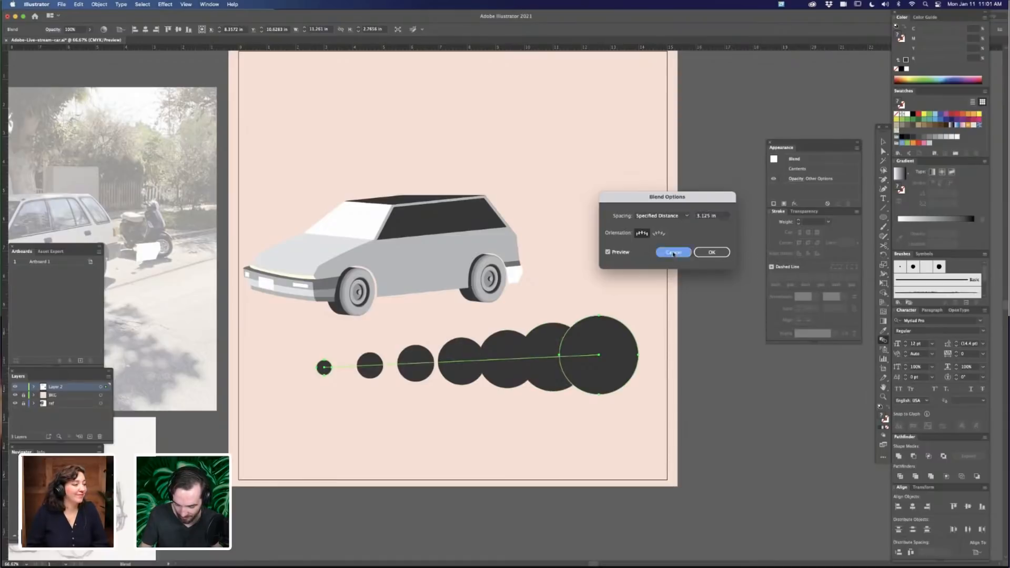
Delete the blended row of circles below the car
key(v)
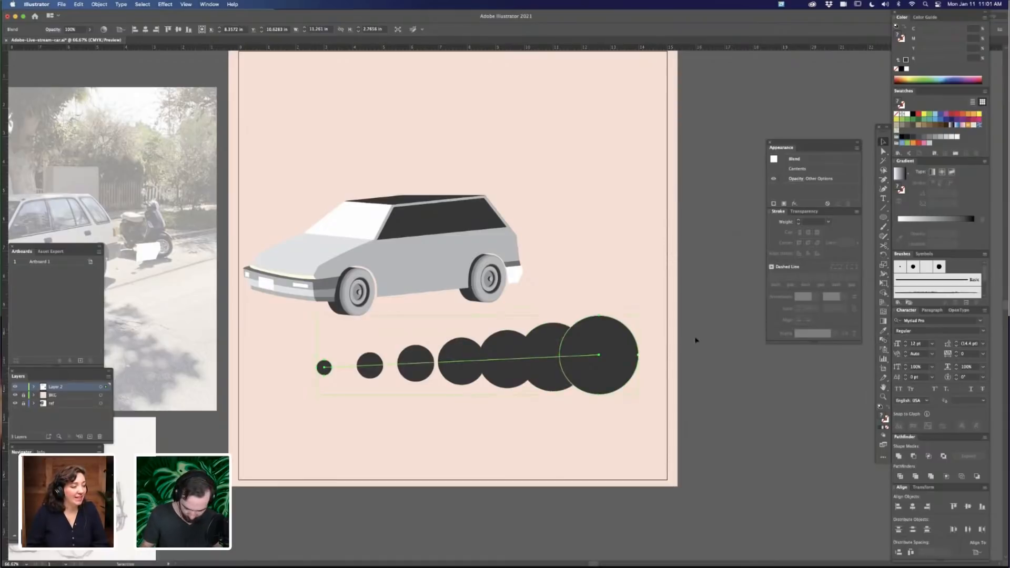
drag(695, 340, 261, 447)
key(Delete)
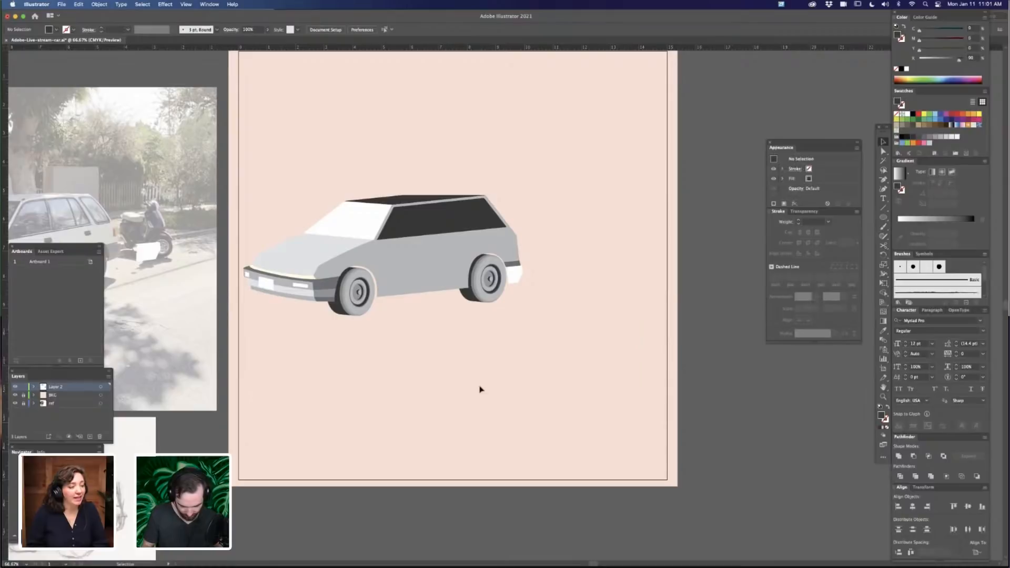
Examine the car's proportions and window shape up close and at full artboard scale beside the reference photo
key(super+=)
drag(423, 352, 595, 377)
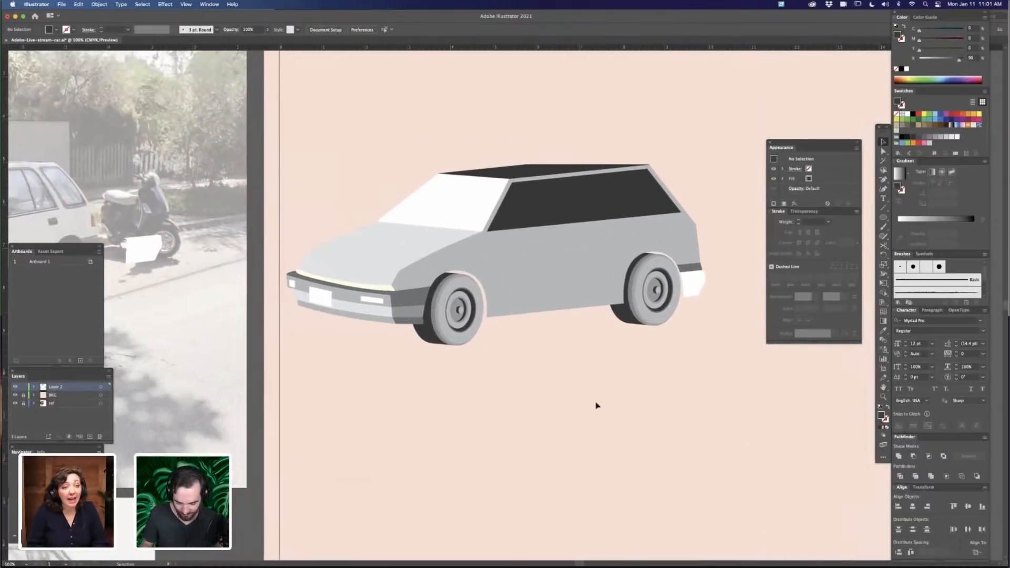
drag(658, 379, 570, 416)
key(super+minus)
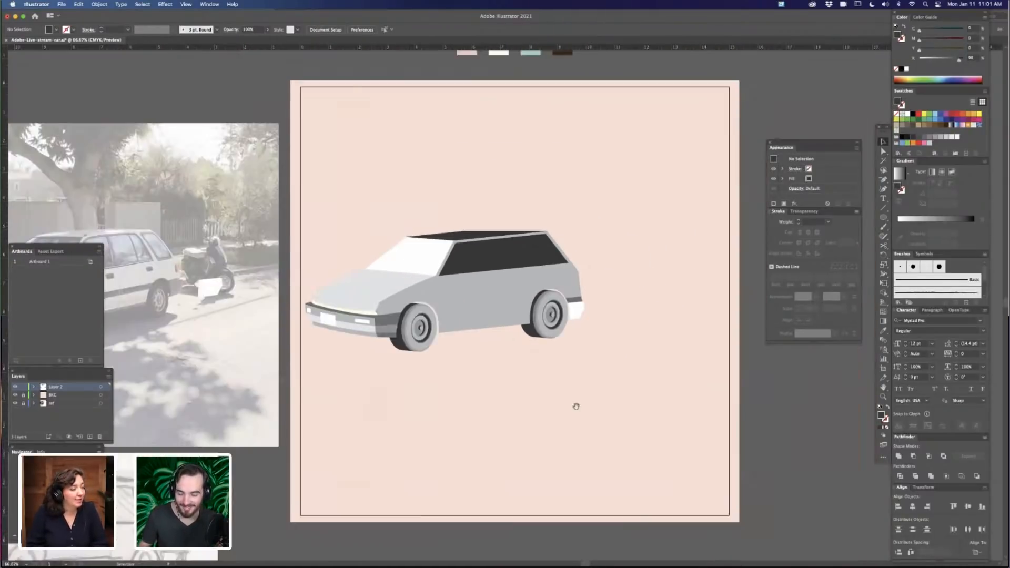
drag(647, 193, 687, 175)
drag(622, 216, 681, 196)
key(super+plus)
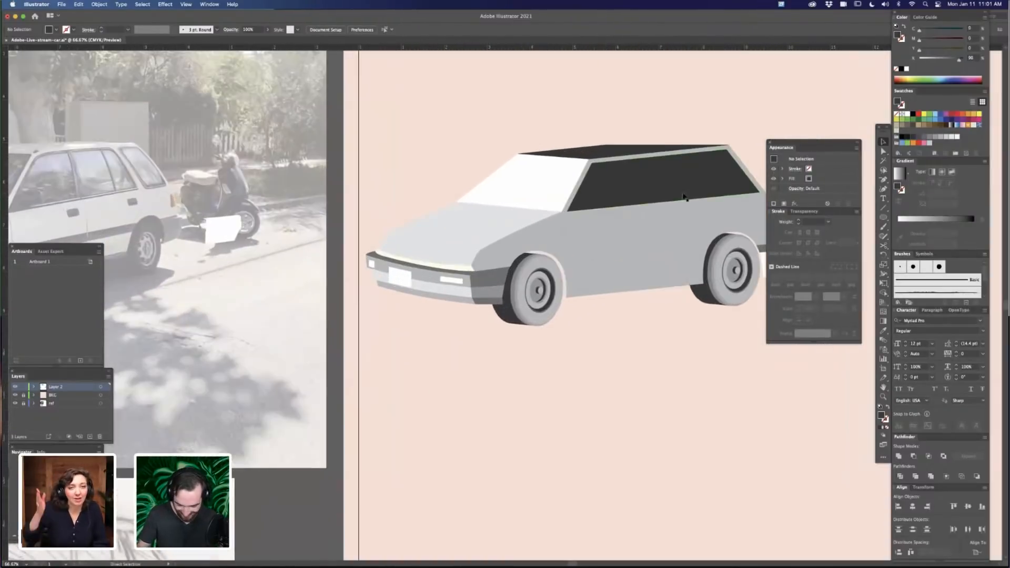
drag(683, 391, 535, 458)
key(a)
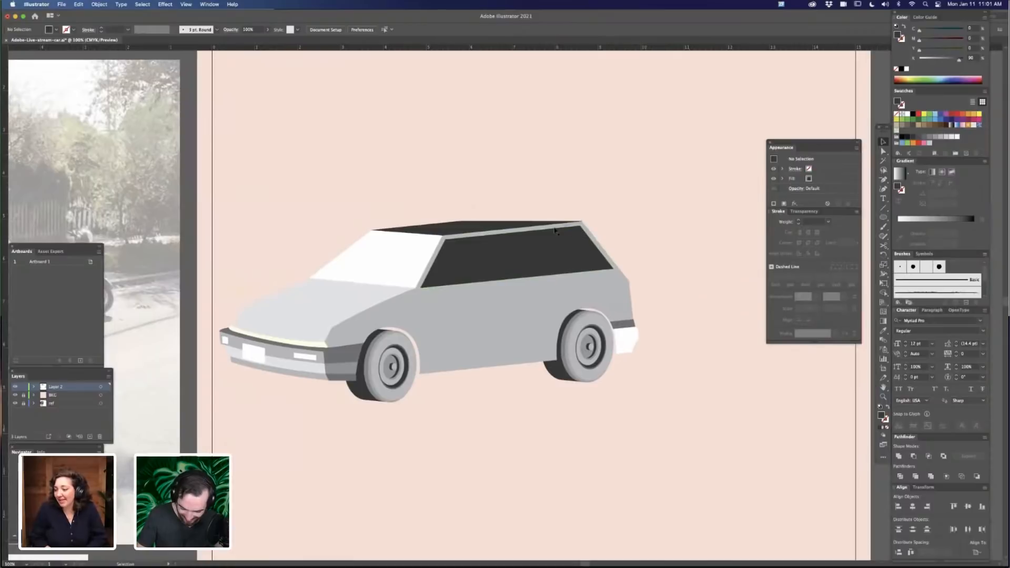
key(super+minus)
key(super+minus)
key(super+minus)
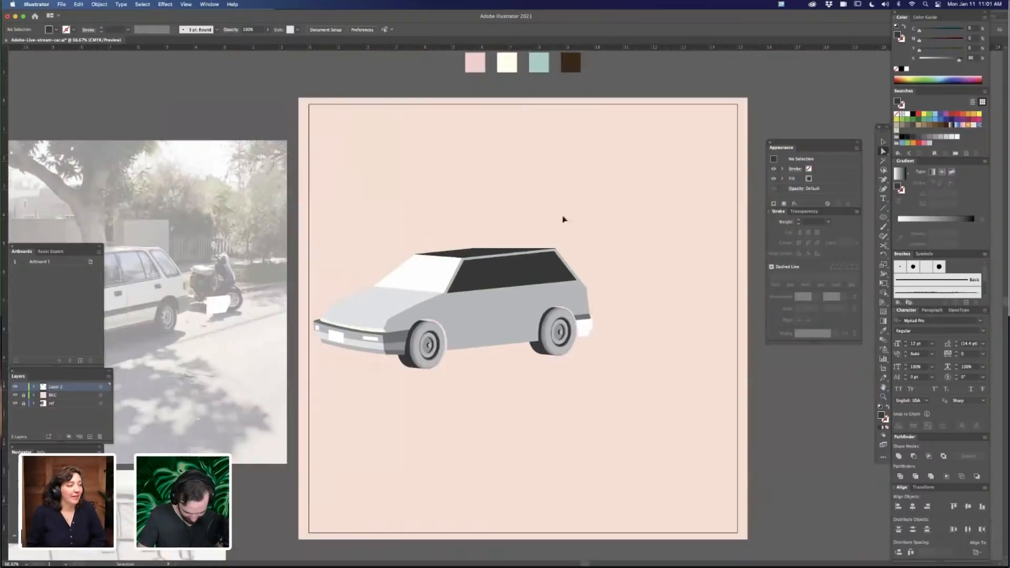
Copy only the slanted rear edge of the dark side window and paste it in front as a separate line
key(super+plus)
key(super+plus)
key(super+plus)
key(super+plus)
key(super+plus)
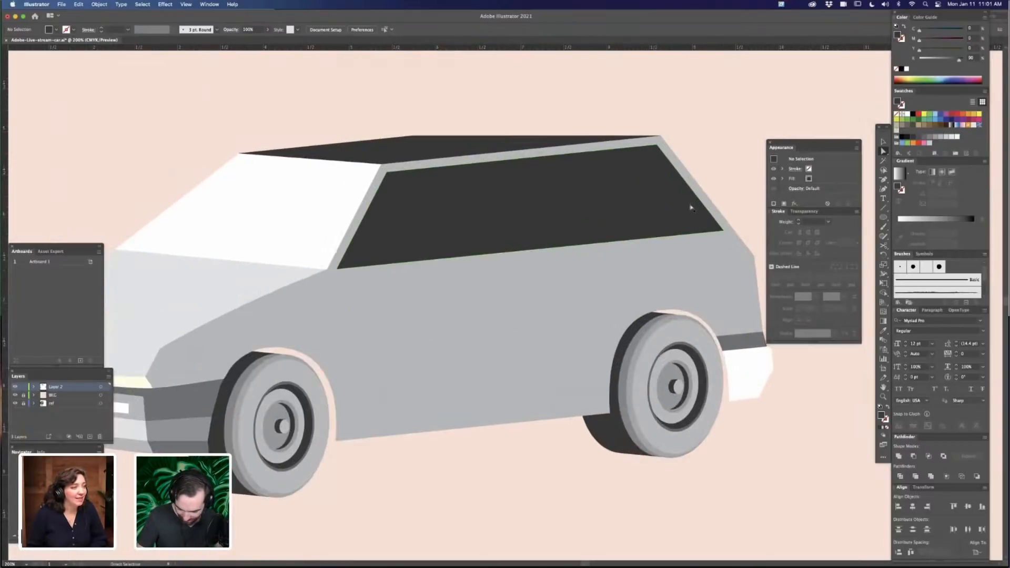
click(693, 195)
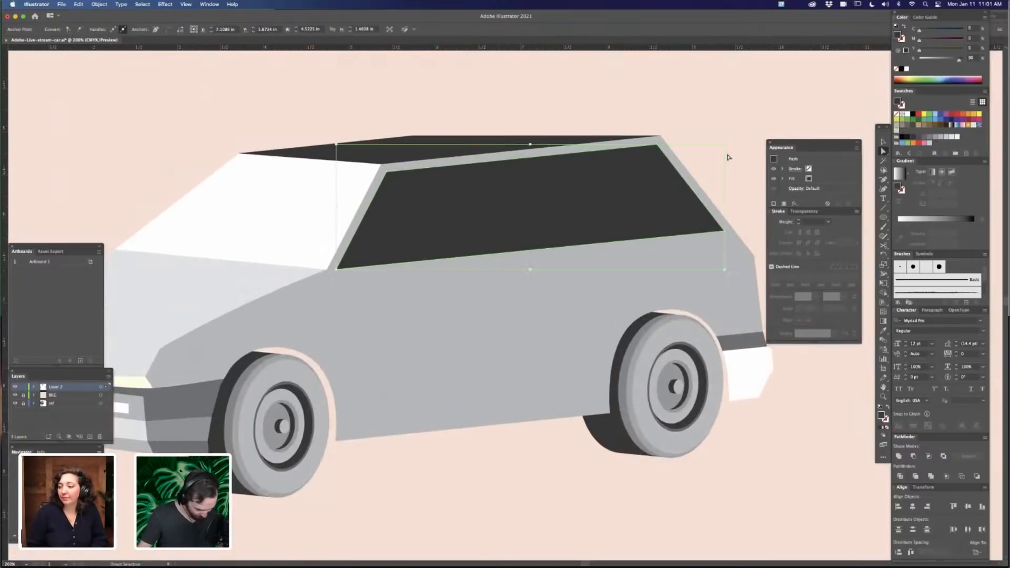
key(v)
key(super+c)
key(super+f)
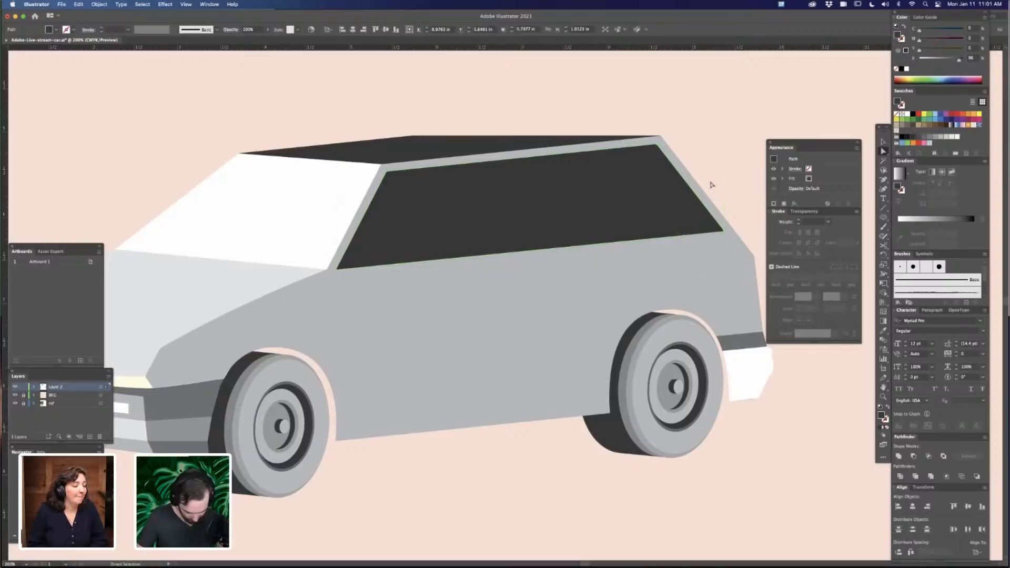
Enlarge the copied edge line to about 1.42 by 1.82 in and move it forward inside the side window
key(v)
drag(655, 144, 631, 105)
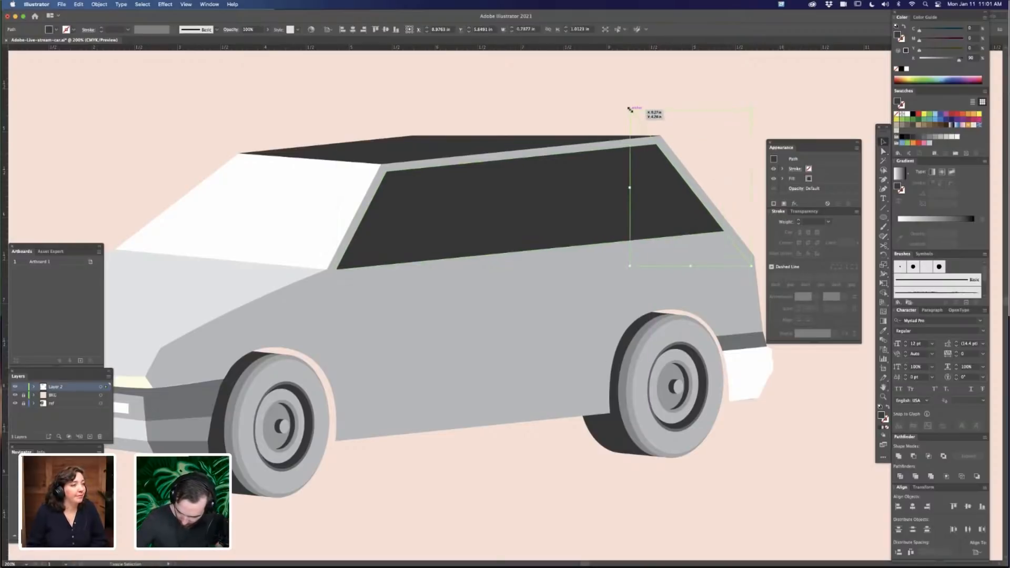
drag(736, 253, 692, 255)
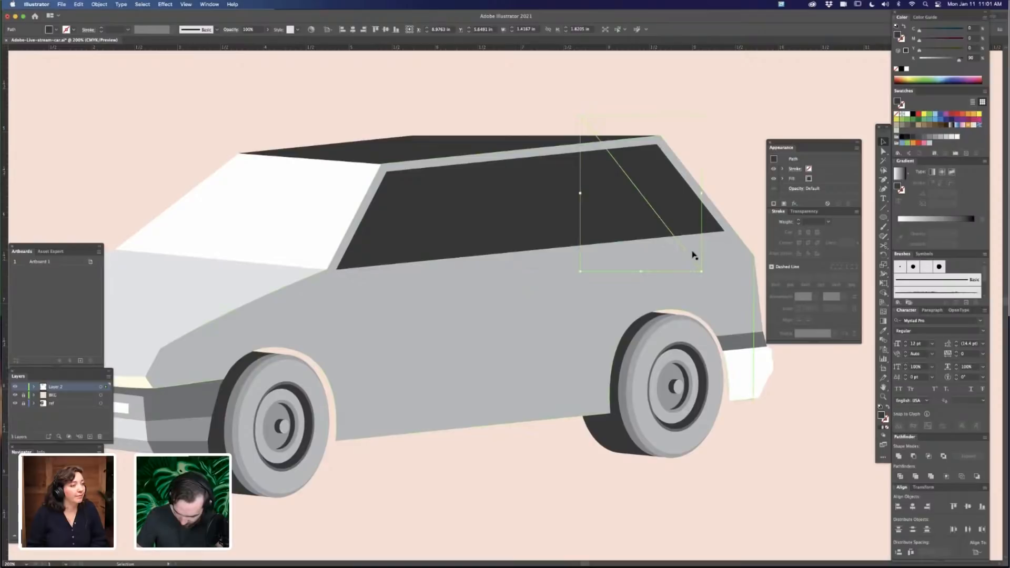
Steepen the slanted line by moving its lower endpoint toward the front and its upper endpoint toward the rear
key(super+minus)
key(super+minus)
key(super+minus)
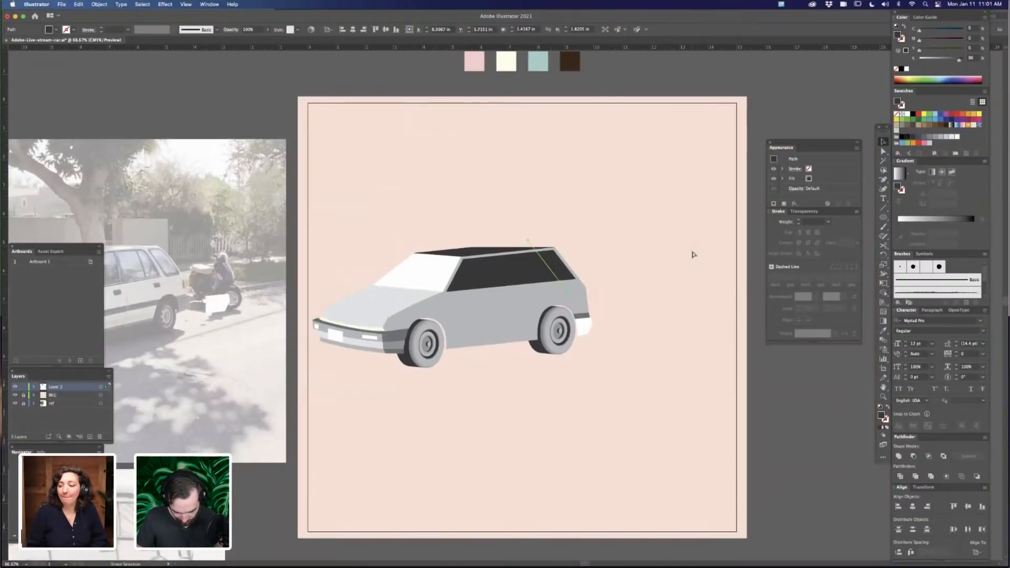
key(v)
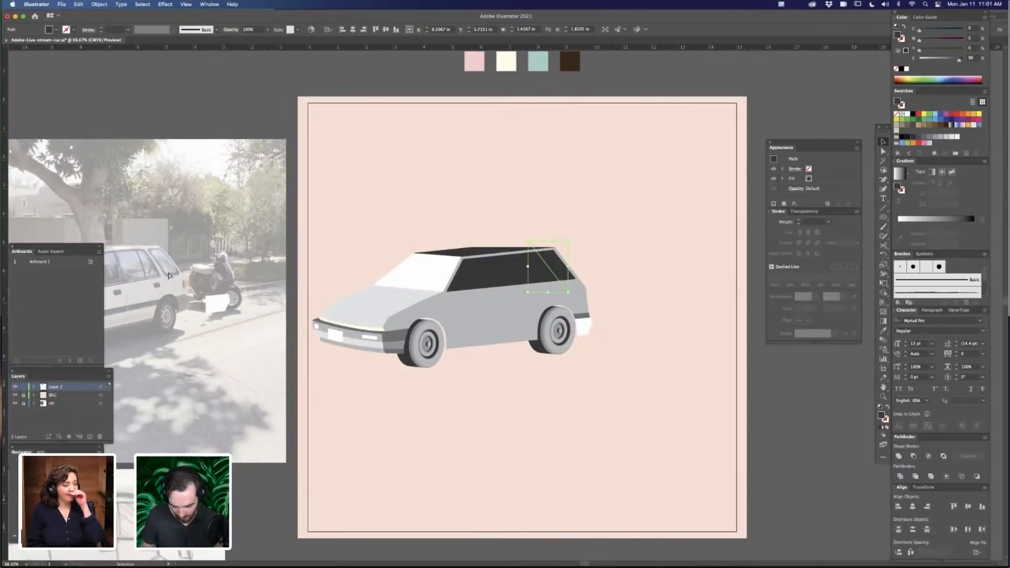
key(super+plus)
key(super+plus)
key(super+plus)
key(a)
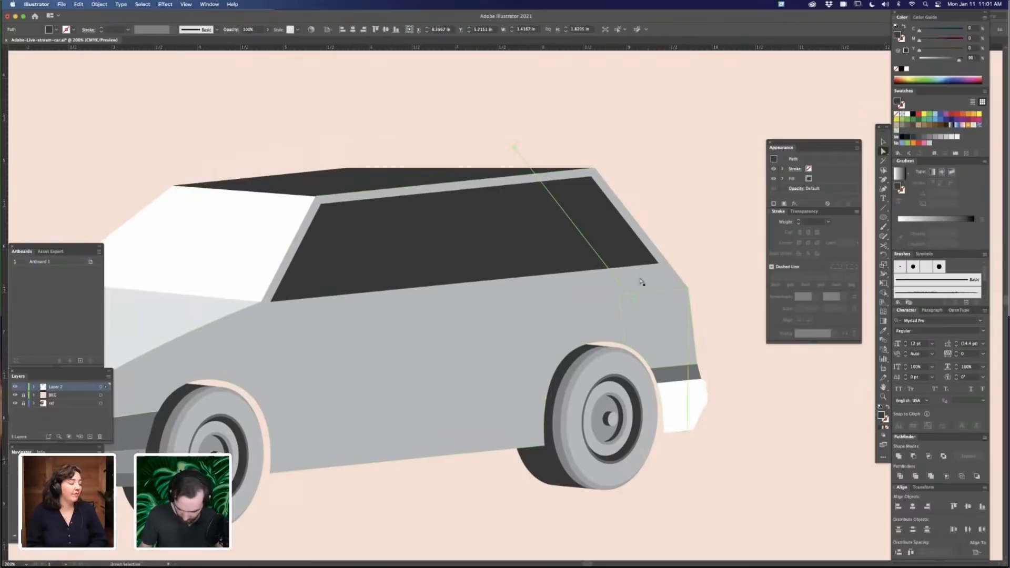
drag(637, 304, 624, 310)
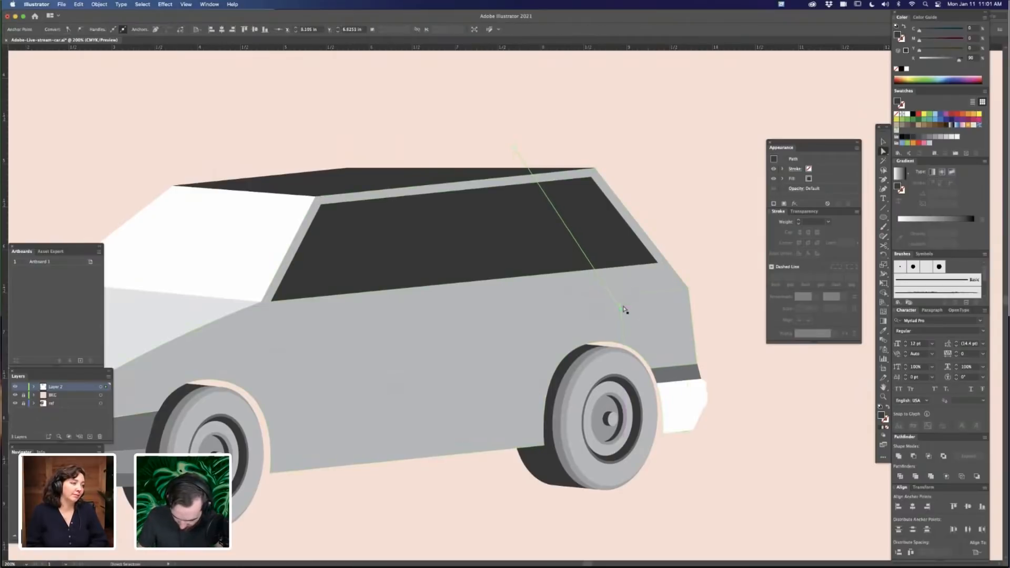
drag(515, 149, 532, 148)
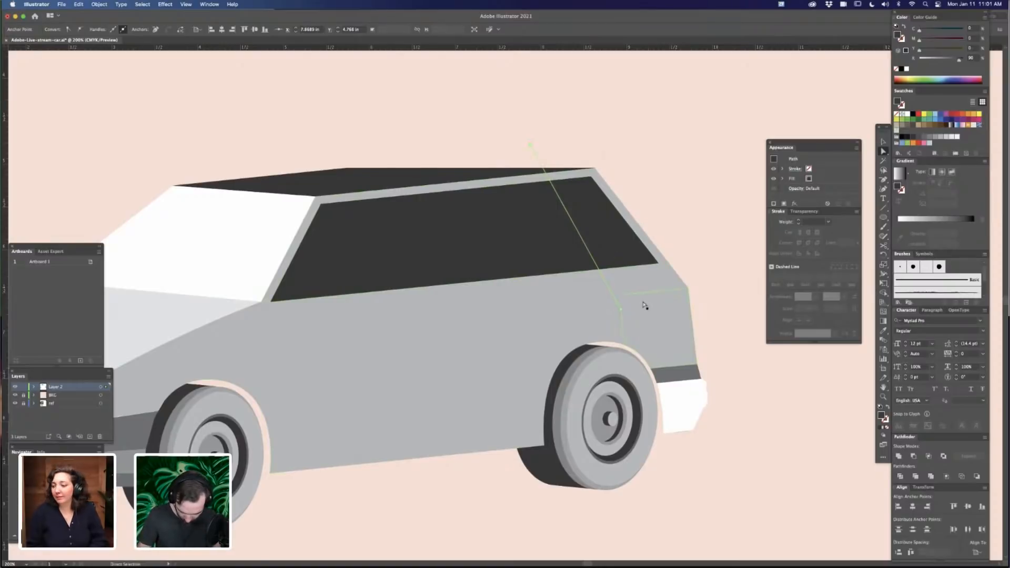
Duplicate the slanted line slightly toward the front and join both lines into one closed narrow strip
drag(609, 288, 600, 289)
shift+click(610, 289)
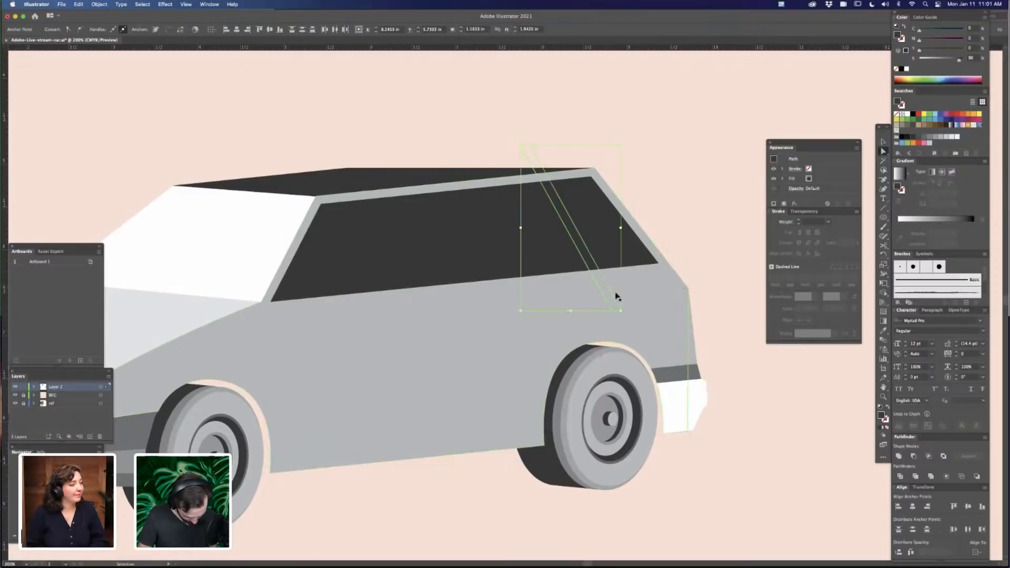
key(super+j)
key(Return)
key(super+shift+a)
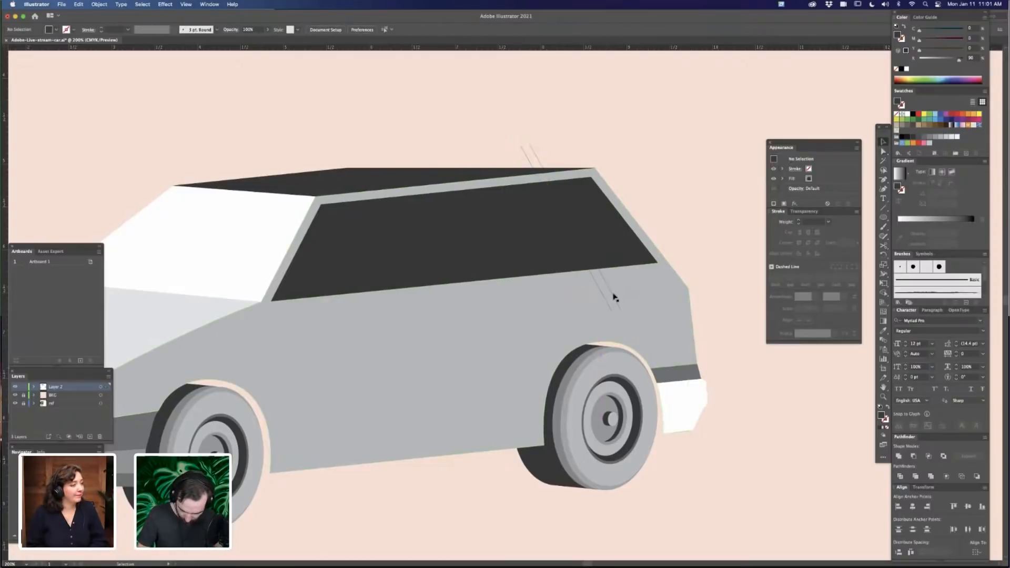
Take the narrow strip out of the side window's group and bring it to the front
key(v)
click(606, 301)
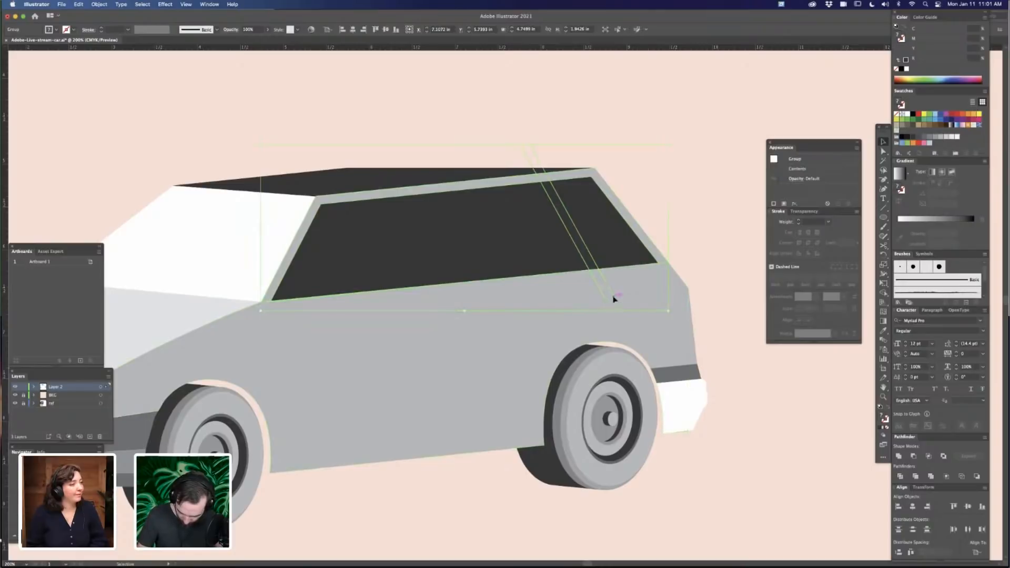
double_click(614, 297)
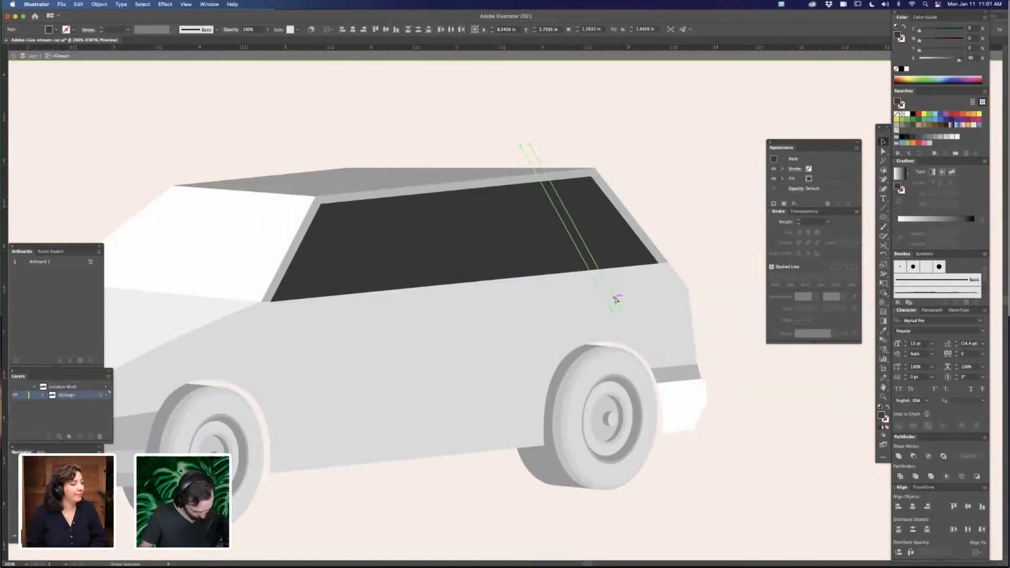
click(681, 235)
double_click(680, 236)
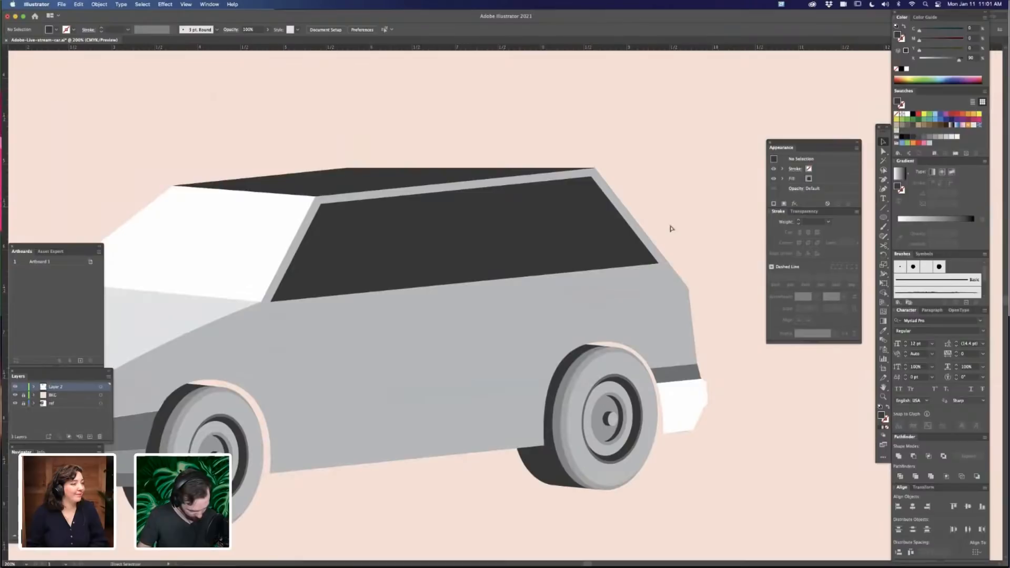
key(super+z)
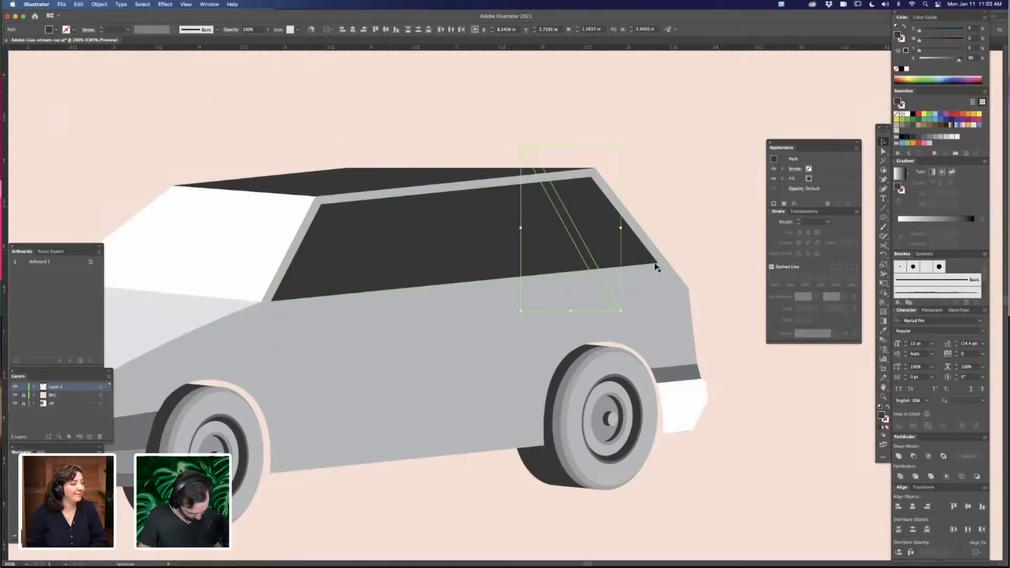
key(super+shift+])
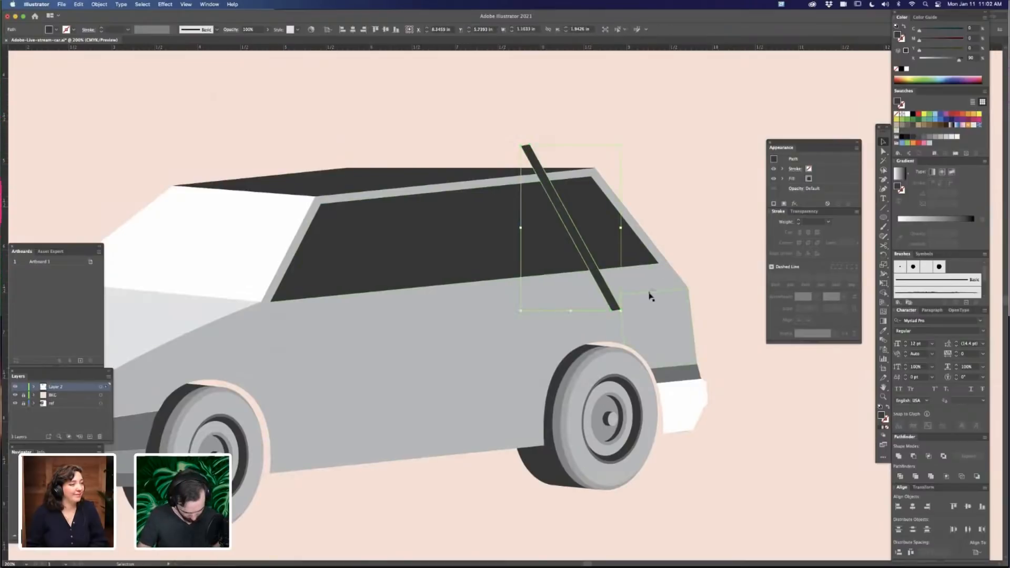
Fill the slanted strip with the car side's body grey to form a window pillar
key(i)
click(652, 289)
key(a)
click(676, 225)
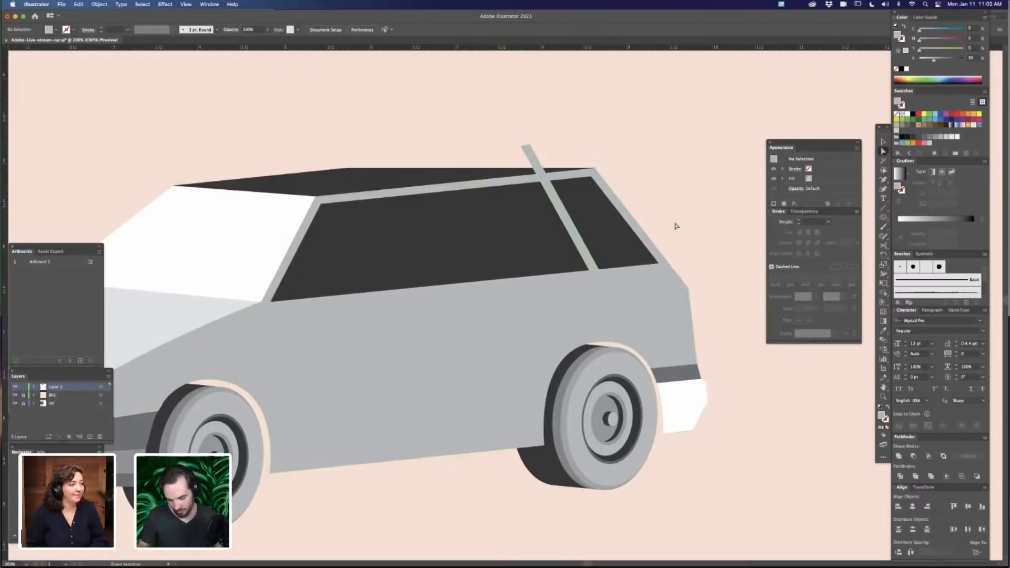
Trim the slanted window pillar at the roof rail by adding two anchor points there and removing its two upper end points
click(548, 189)
key(plus)
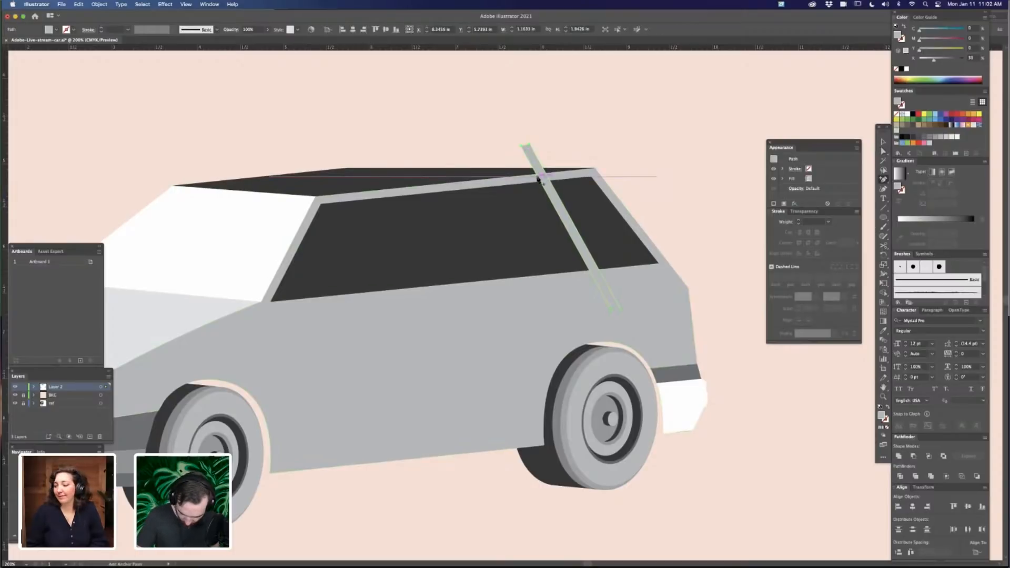
click(538, 179)
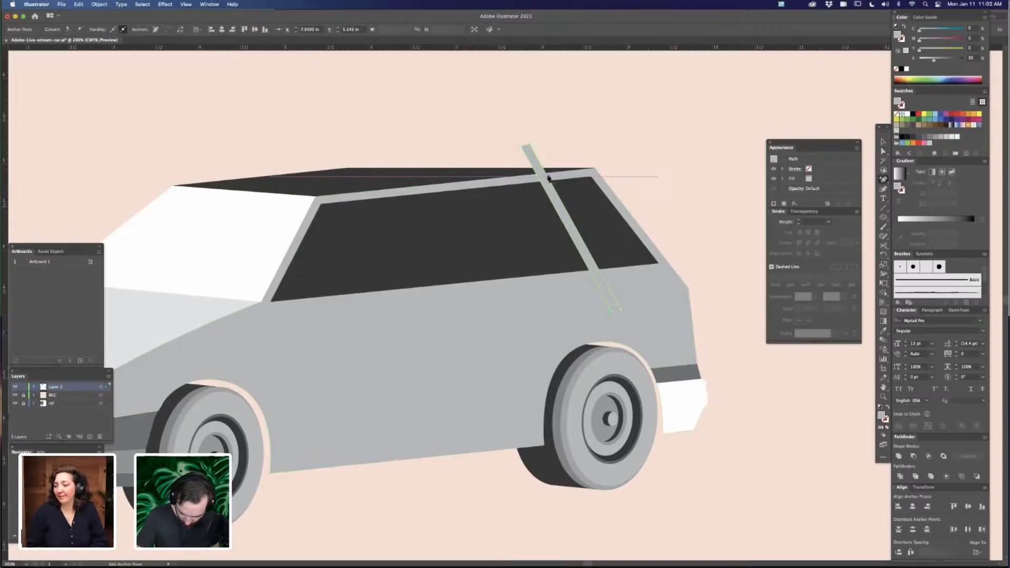
click(548, 177)
key(minus)
click(521, 147)
click(529, 145)
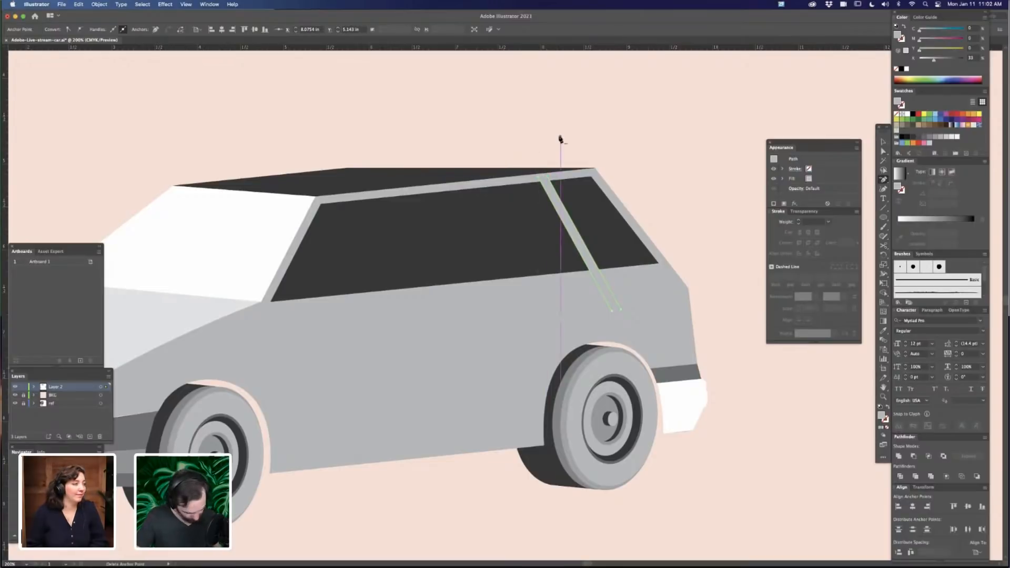
key(a)
click(664, 182)
Examine the whole car on the artboard with its shortened window pillar
key(super+minus)
key(super+minus)
key(super+minus)
key(super+minus)
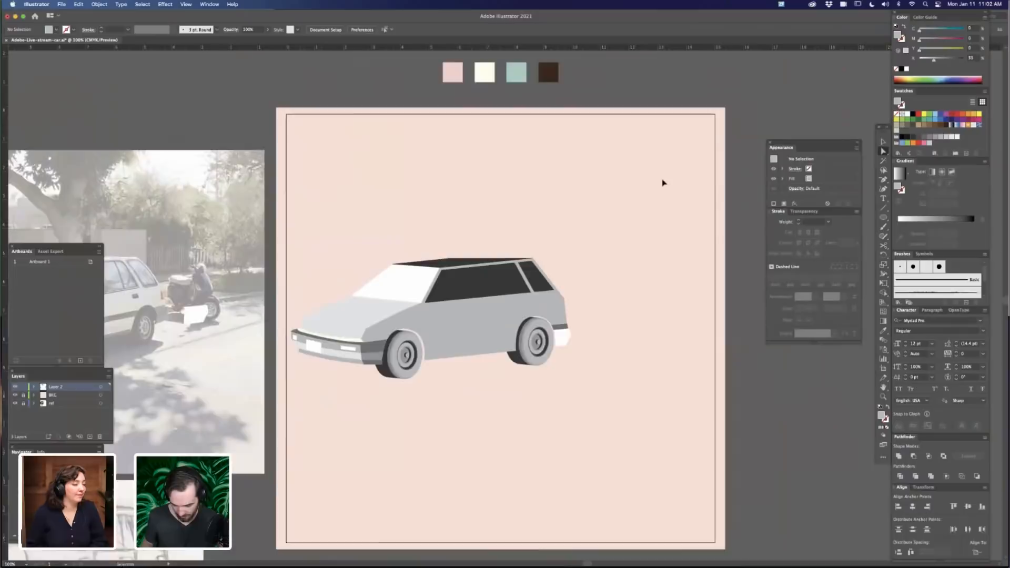
key(super+equal)
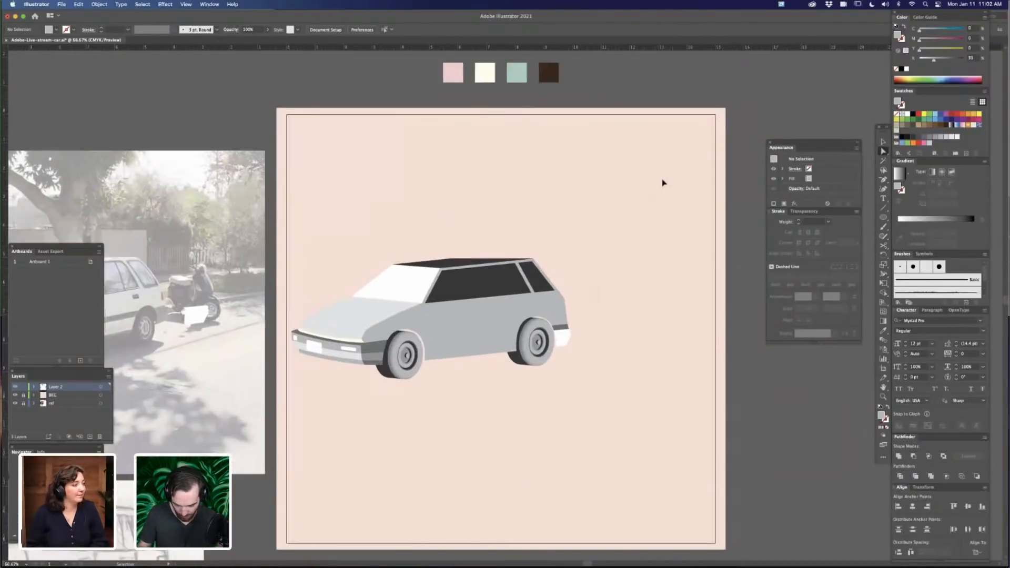
key(super+minus)
key(super+equal)
key(super+equal)
key(super+equal)
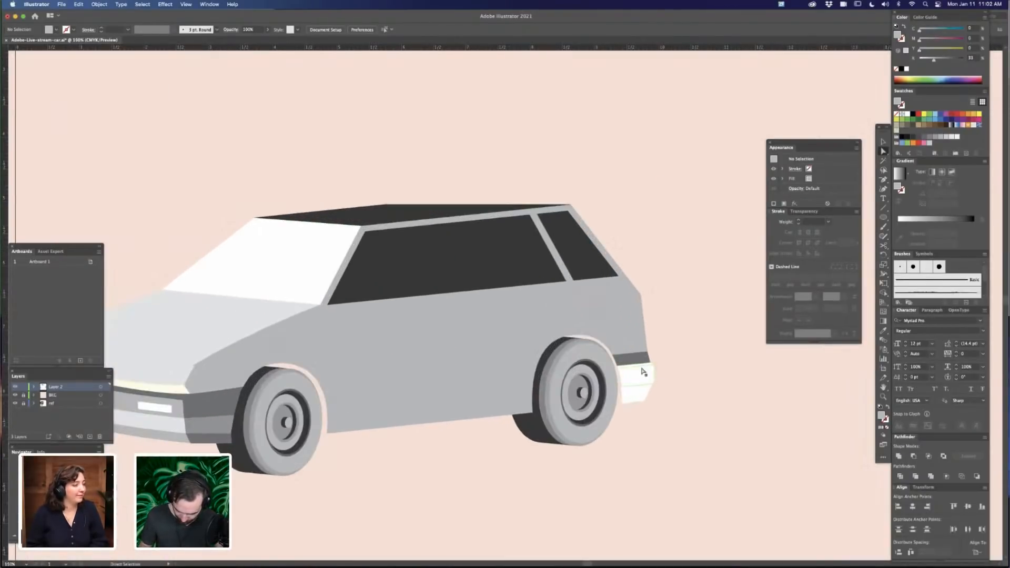
Fill the upper white section of the rear bumper with the dark grey of the front bumper's upper side band
click(644, 374)
key(i)
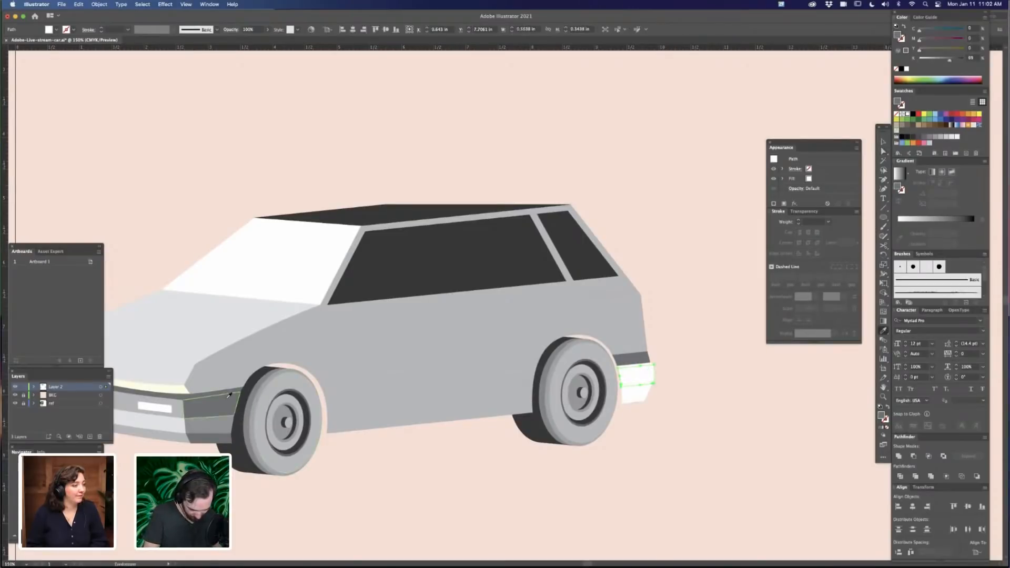
click(227, 402)
key(a)
click(662, 388)
Fill the rear bumper's white middle band with the mid grey of the front bumper's side
click(644, 382)
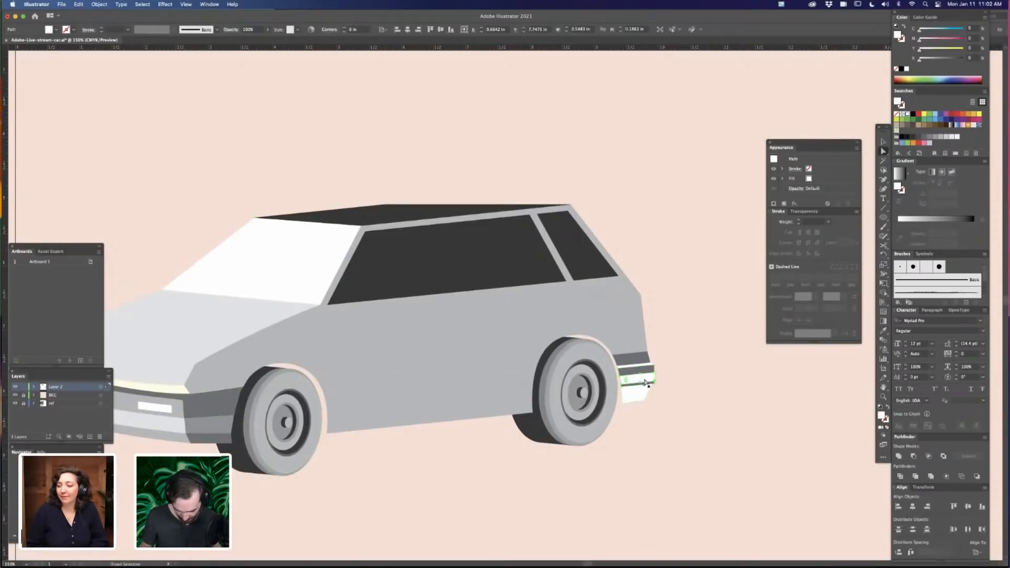
key(i)
click(223, 423)
key(a)
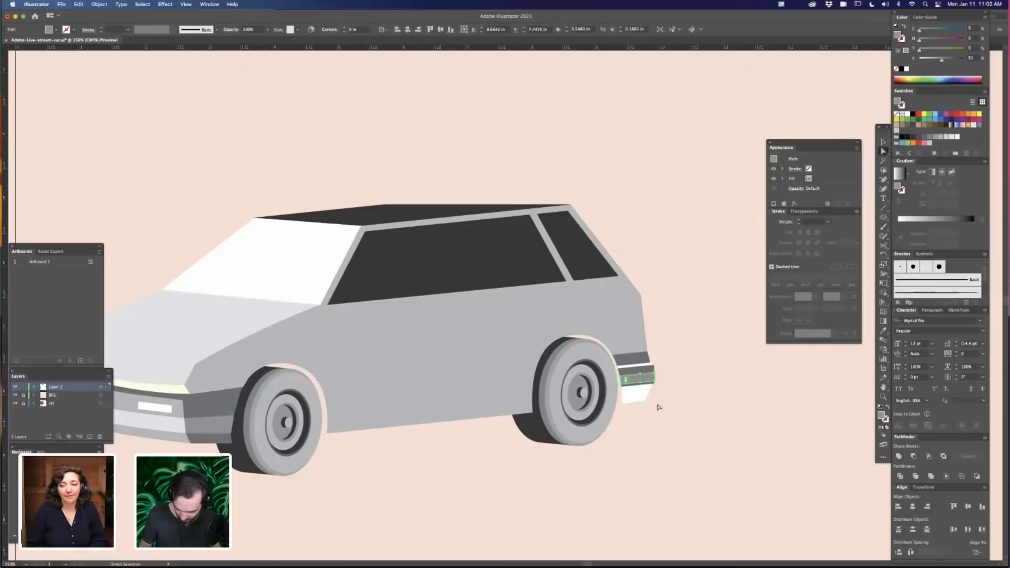
click(658, 408)
Try the dark grey of the front bumper's lowest side strip on the rear bumper's bottom section
click(640, 396)
key(i)
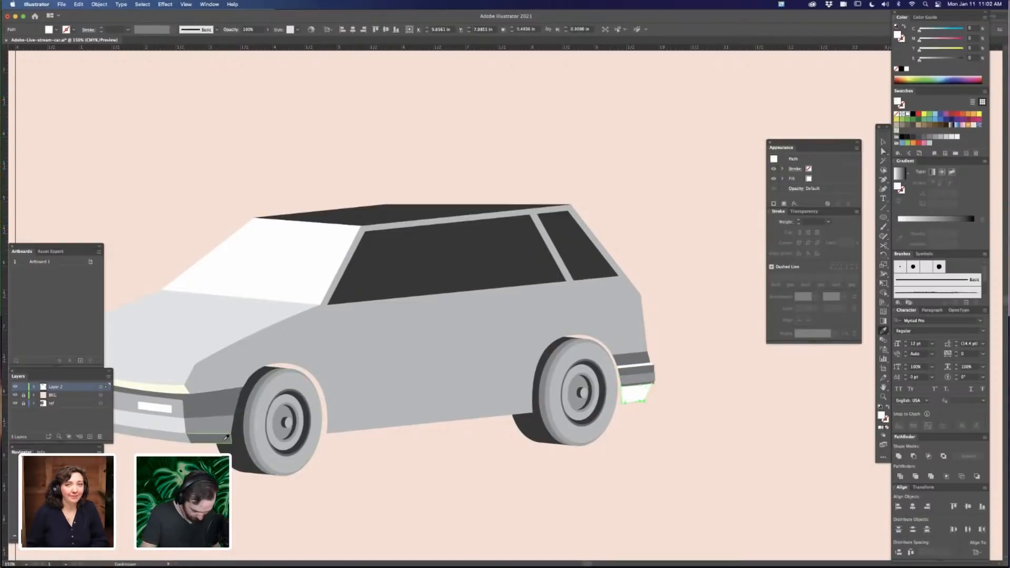
click(229, 437)
key(a)
click(656, 441)
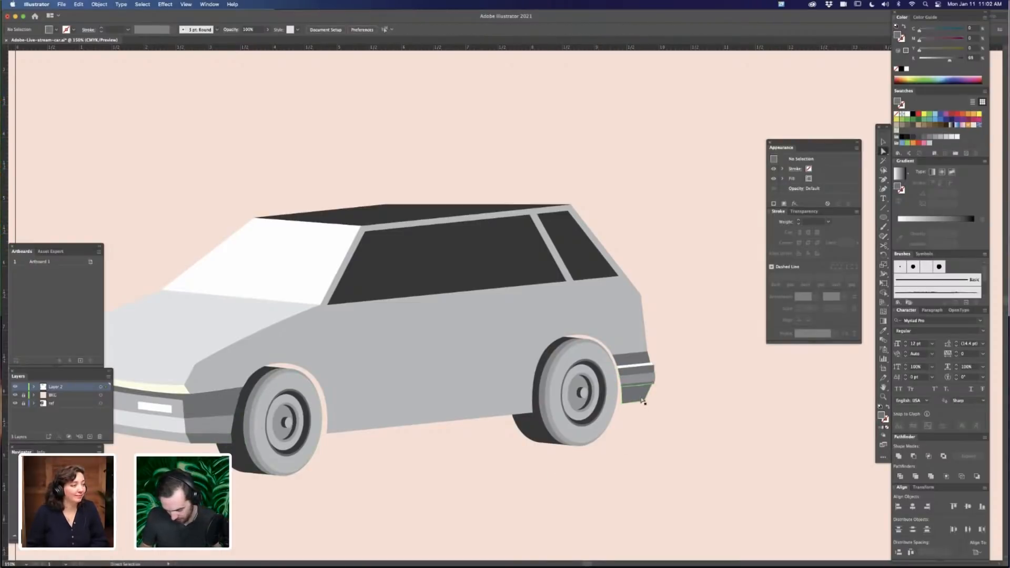
Fill the rear bumper's bottom section with the near-black grey of the front tyre's tread
click(643, 400)
scroll(545, 458, left, 5)
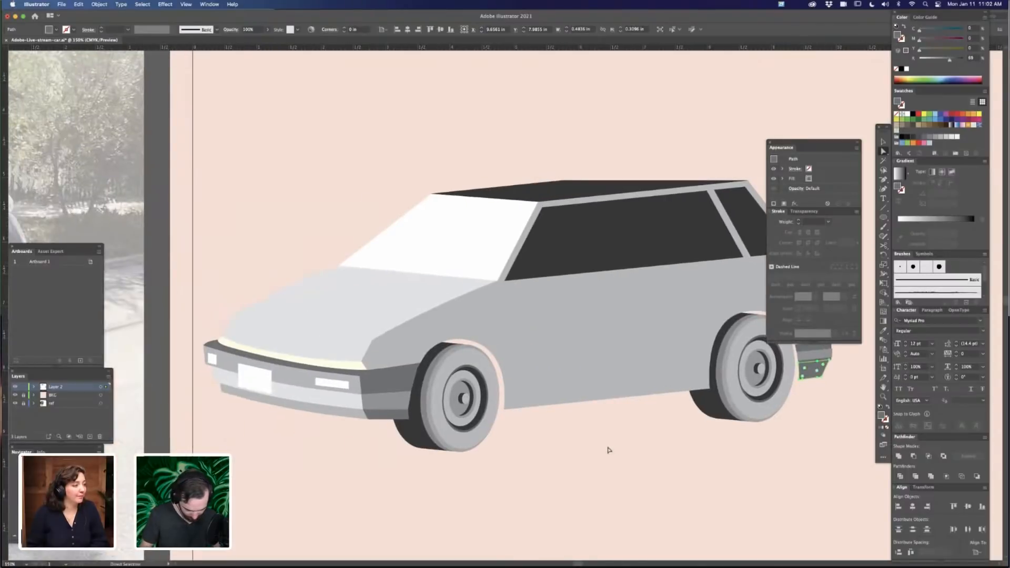
key(i)
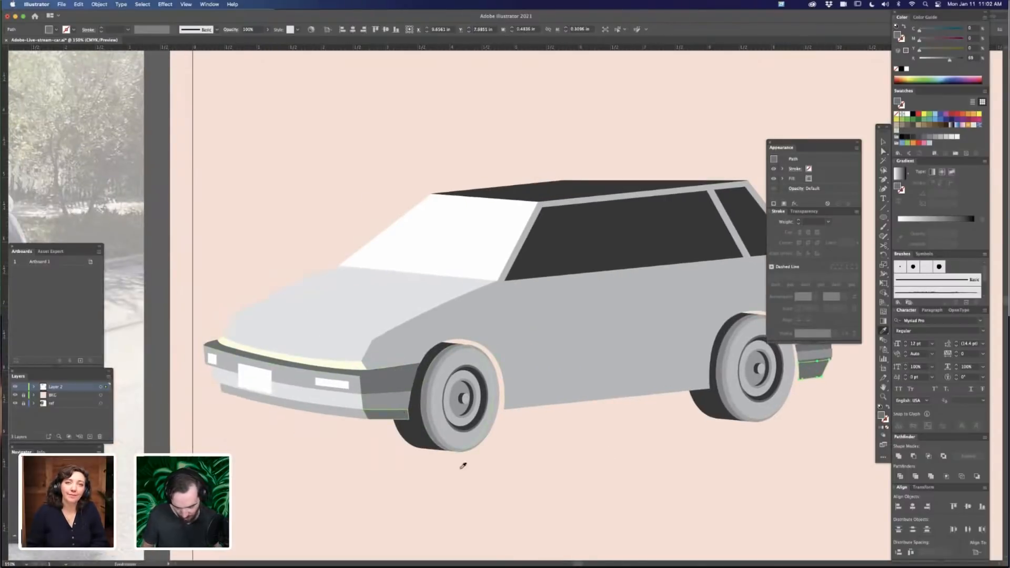
click(428, 437)
drag(680, 458, 458, 442)
key(a)
click(604, 431)
drag(545, 424, 615, 443)
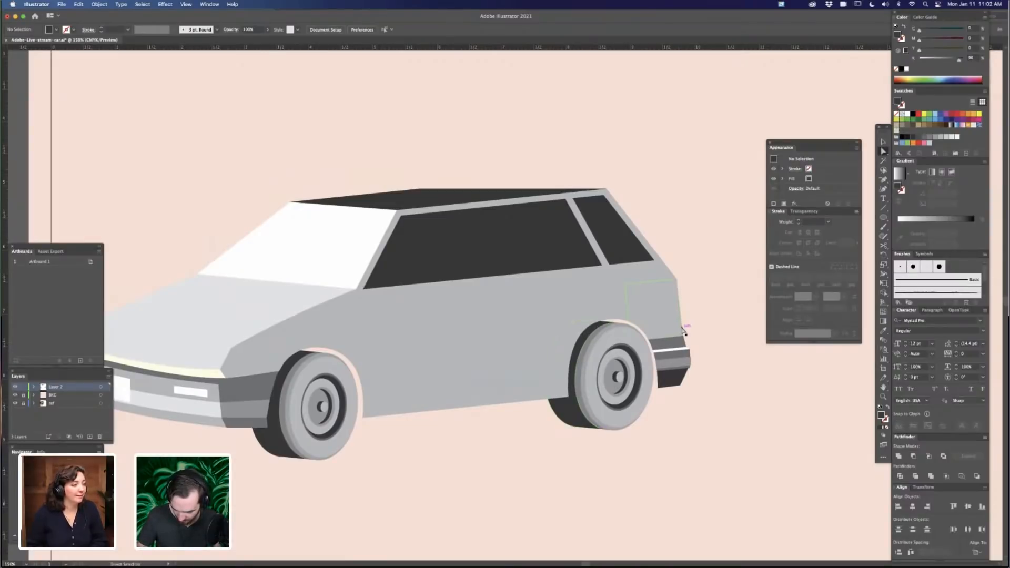
Compare the whole car illustration with the reference photo, and inspect its side and windows up close
key(super+0)
key(super+minus)
key(super+minus)
key(super+minus)
key(super+minus)
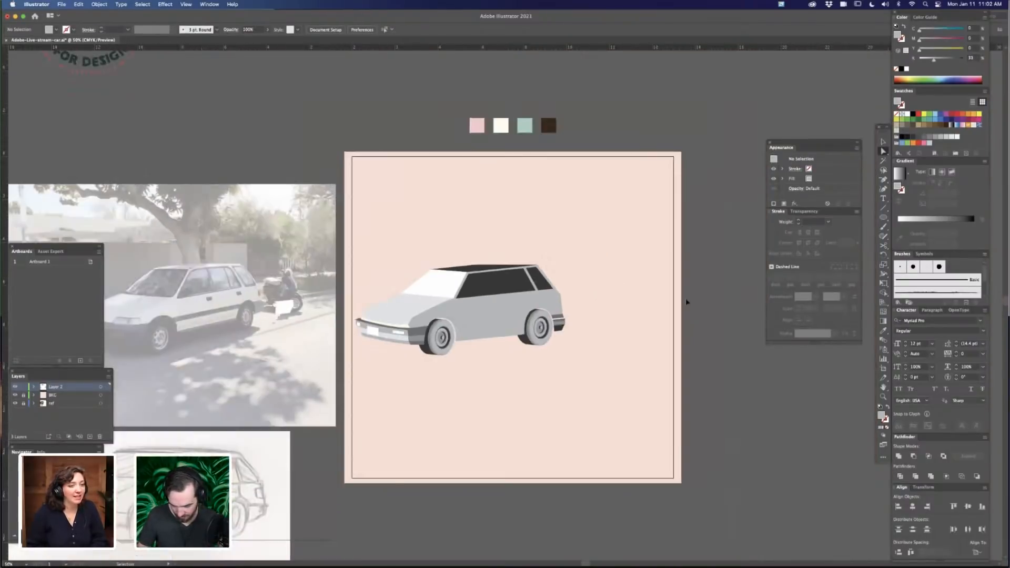
key(super+plus)
key(super+plus)
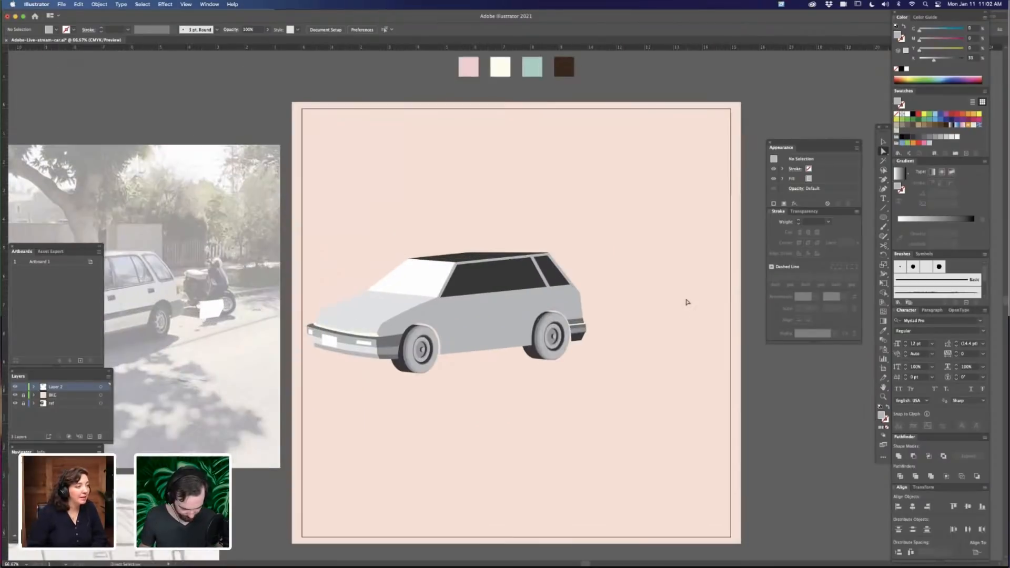
key(a)
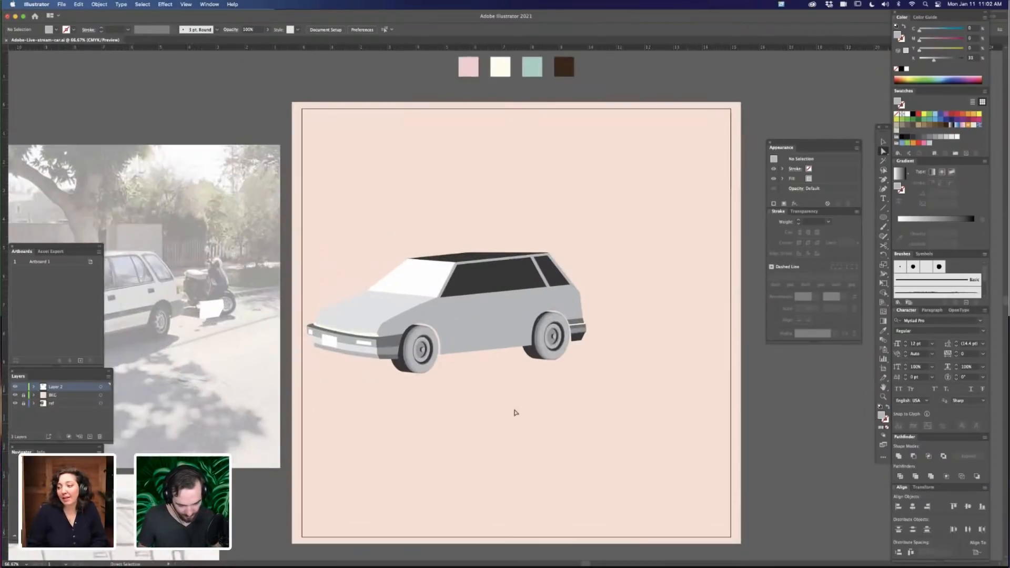
mouse_move(509, 410)
mouse_down()
mouse_move(651, 412)
mouse_move(553, 406)
mouse_move(547, 394)
mouse_up()
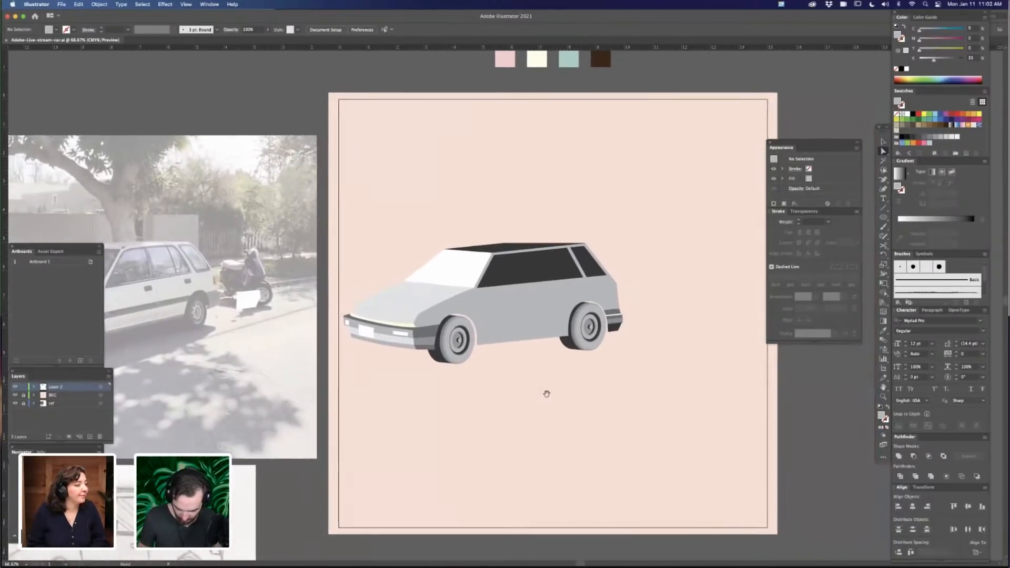
drag(469, 418, 600, 389)
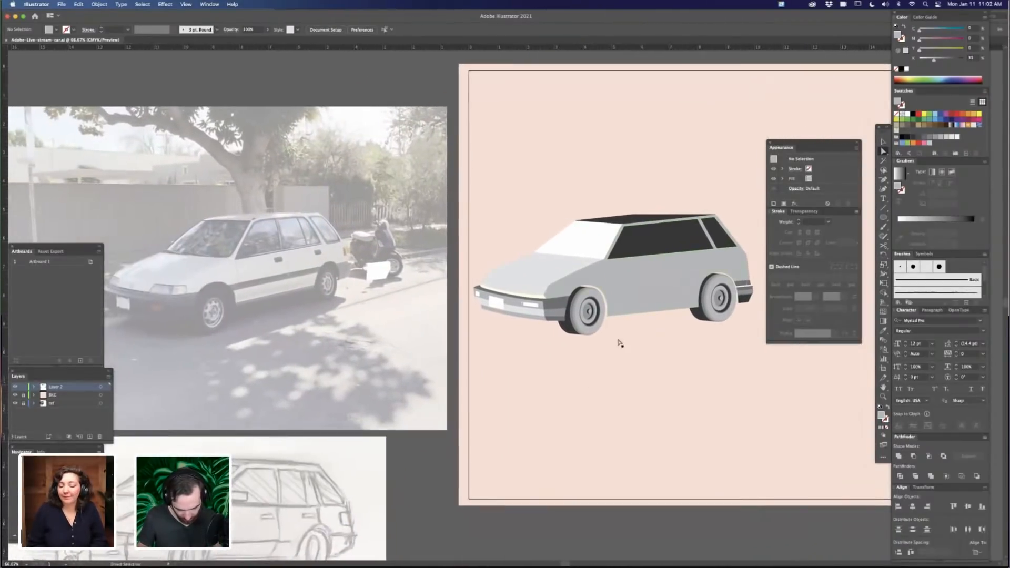
drag(661, 360, 500, 406)
key(super+equal)
drag(602, 380, 516, 418)
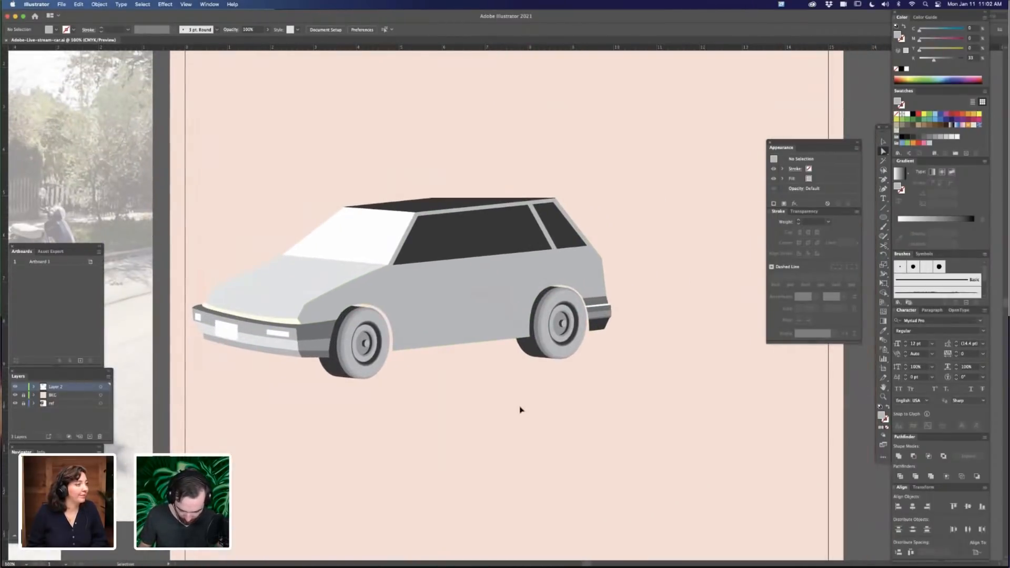
key(super+equal)
scroll(520, 409, left, 5)
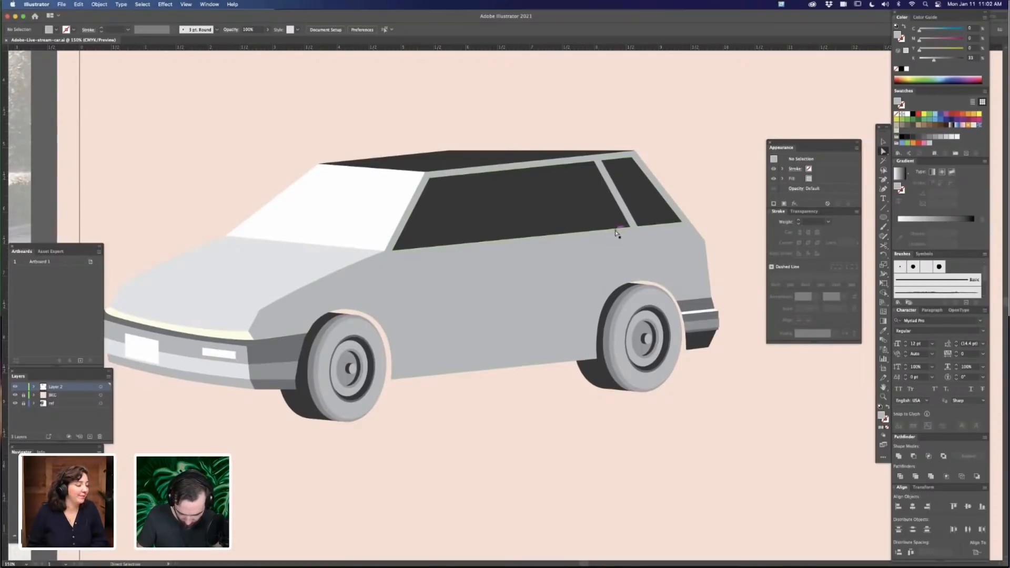
Lower the bottom edge of the dark side window and pull its lower rear corner outward
drag(615, 232, 611, 246)
drag(681, 236, 688, 235)
key(super+shift+a)
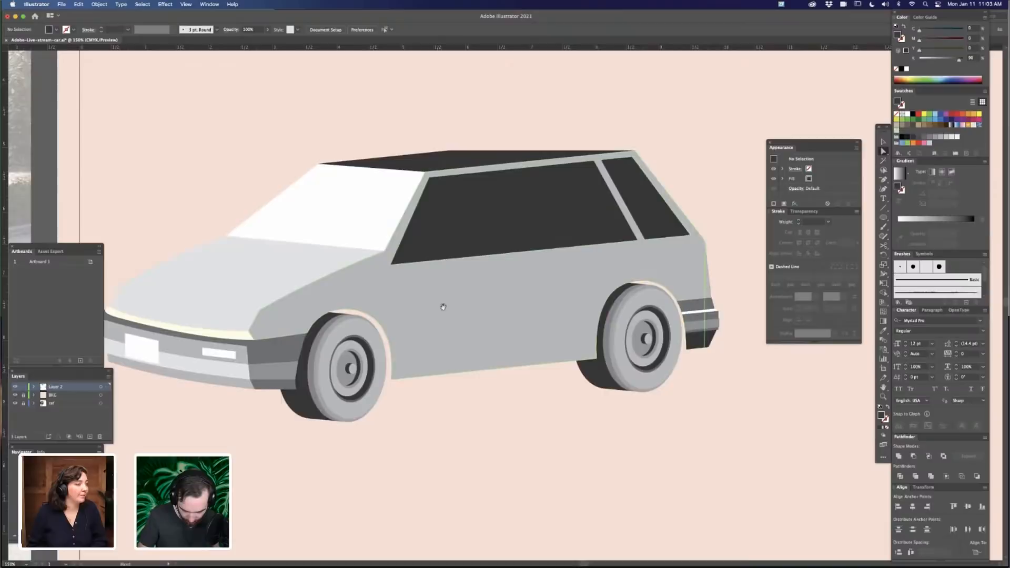
Select the two thin crease shapes on the hood and lock them out of further selections
drag(443, 304, 595, 297)
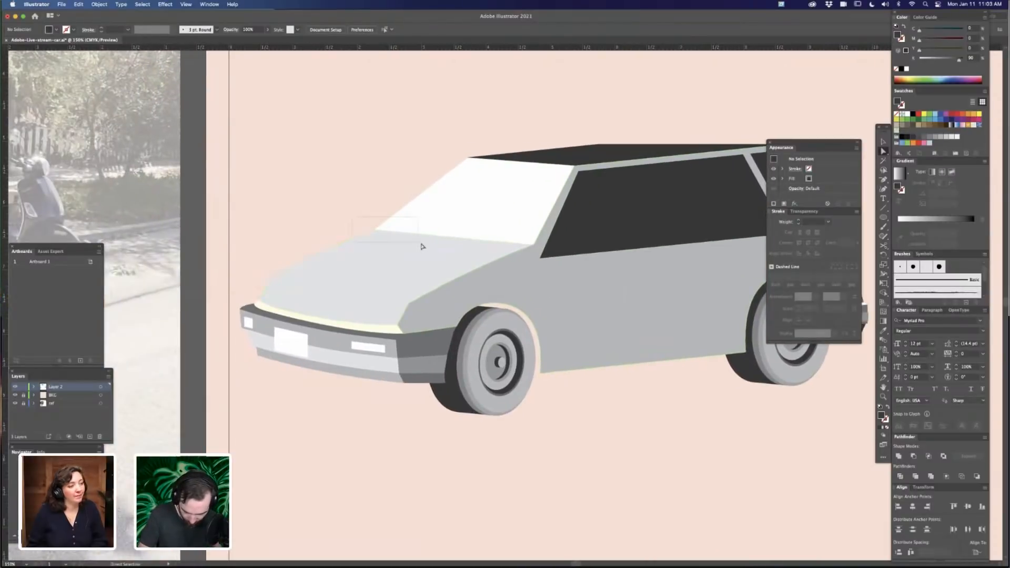
click(426, 243)
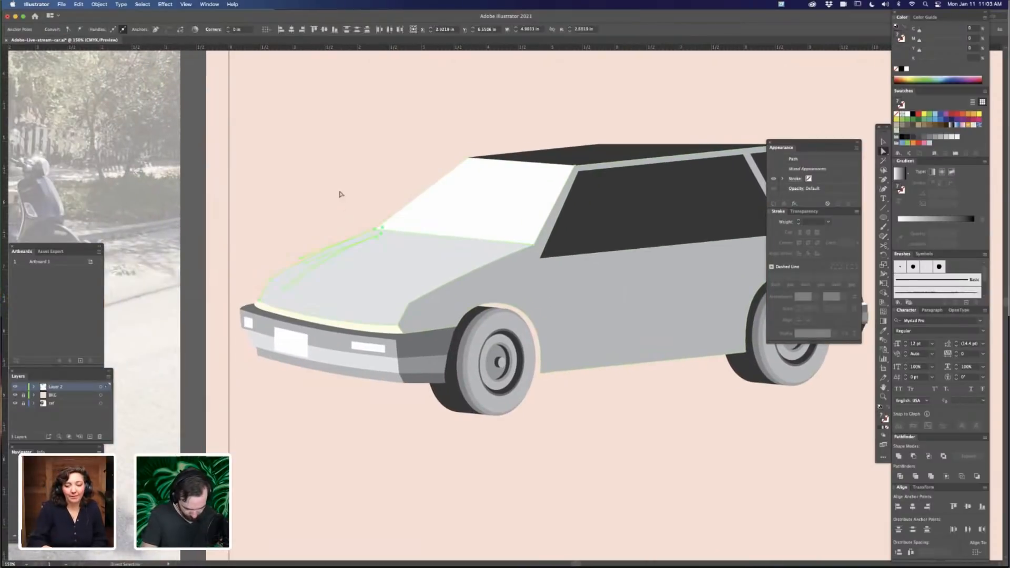
click(339, 195)
click(351, 251)
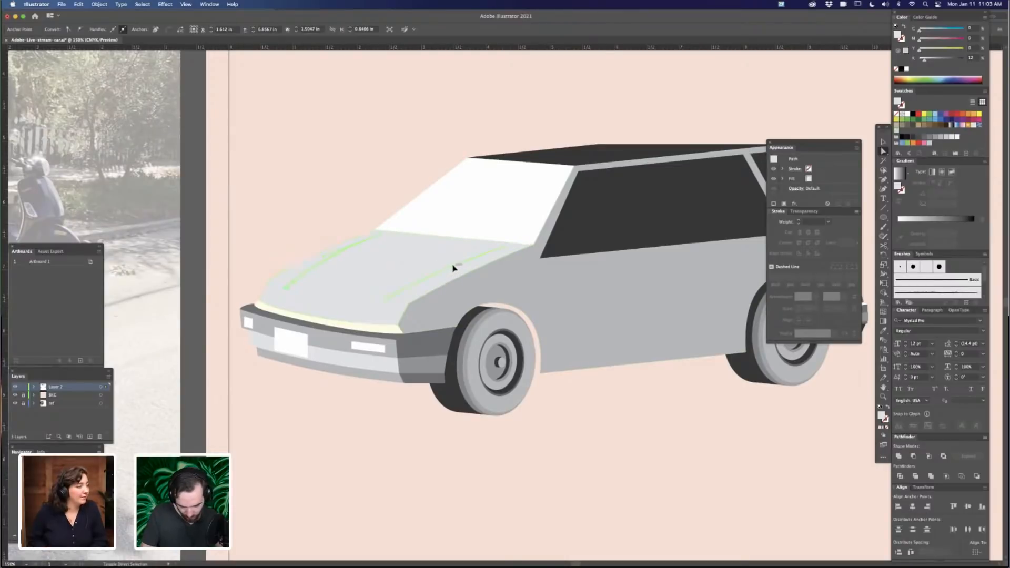
click(454, 268)
key(v)
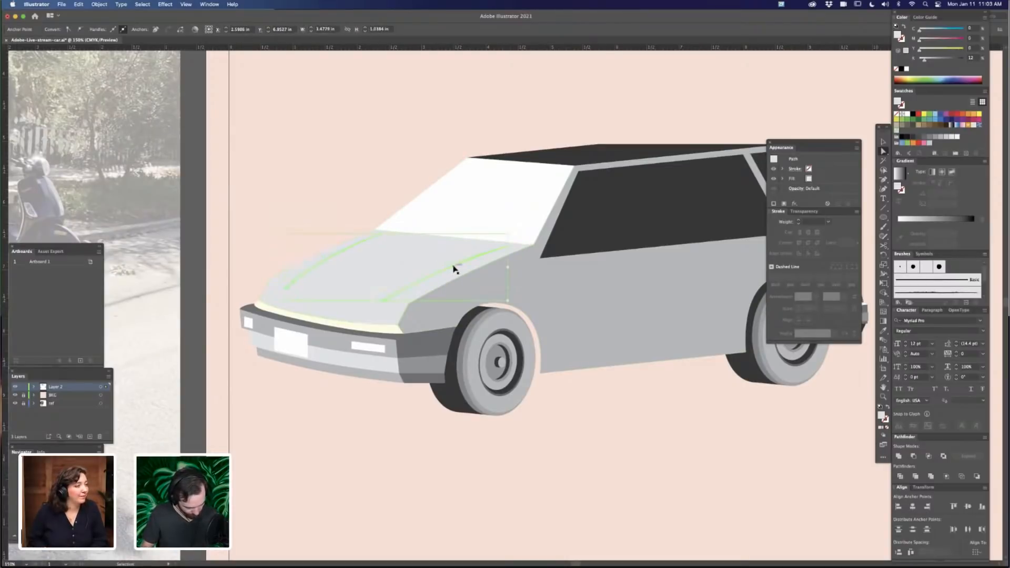
key(super+x)
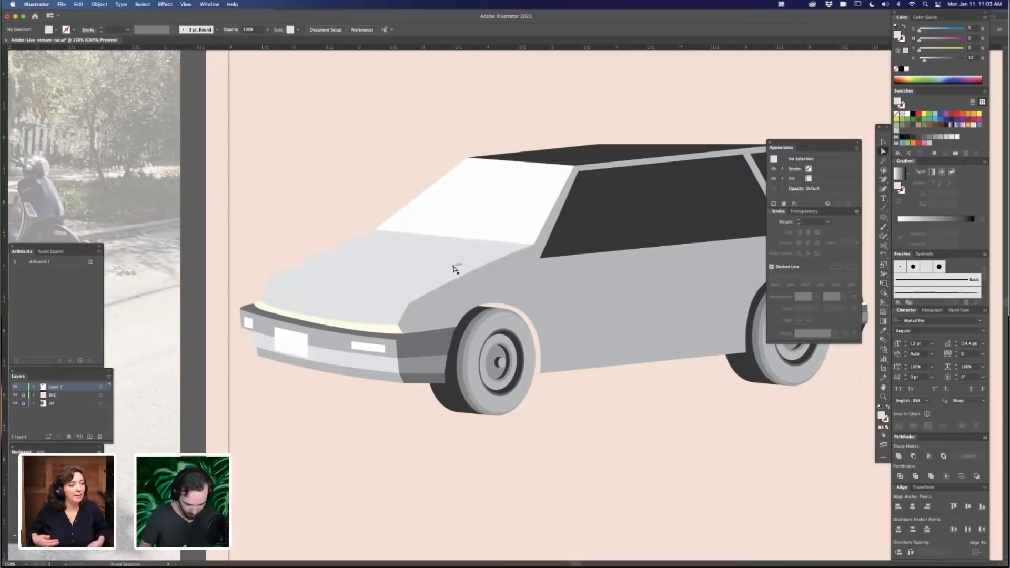
Select the anchor points along the windshield base and beltline in outline view and shift them together down and slightly forward
drag(364, 220, 391, 240)
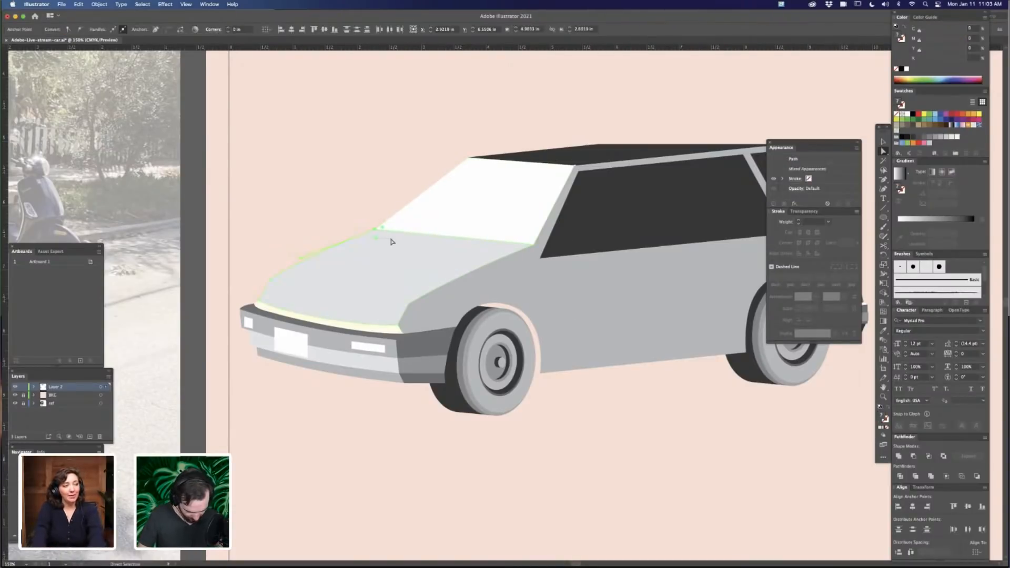
key(super+y)
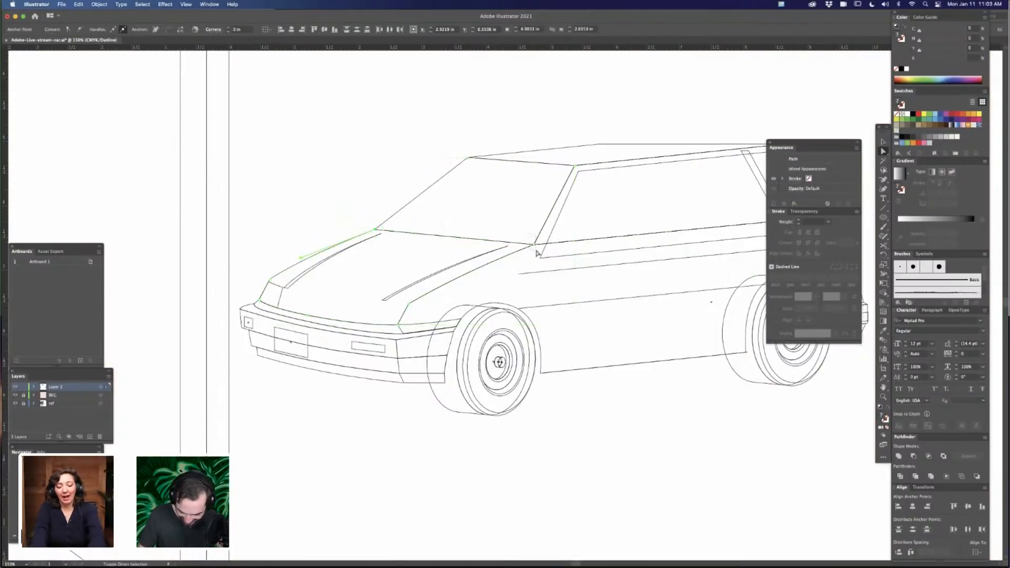
click(534, 245)
drag(609, 424, 440, 435)
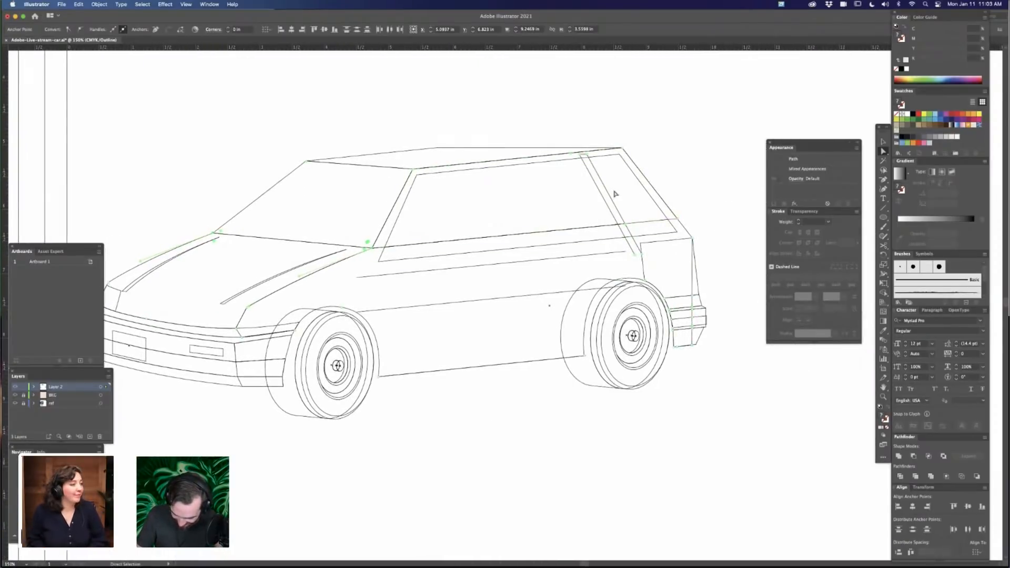
click(603, 204)
click(459, 263)
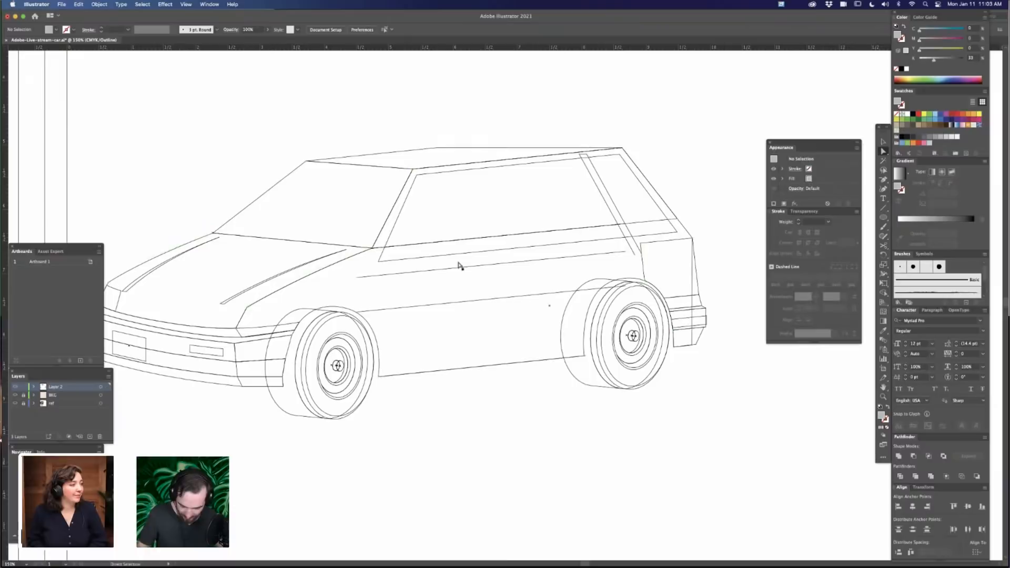
drag(200, 228, 233, 252)
drag(361, 239, 383, 260)
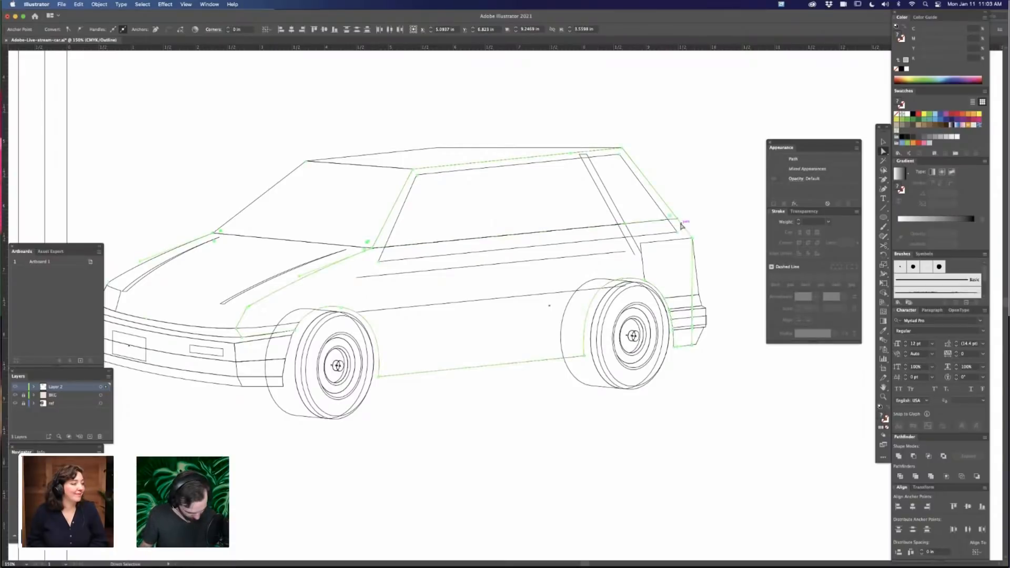
key(ctrl+y)
scroll(527, 294, up, 3)
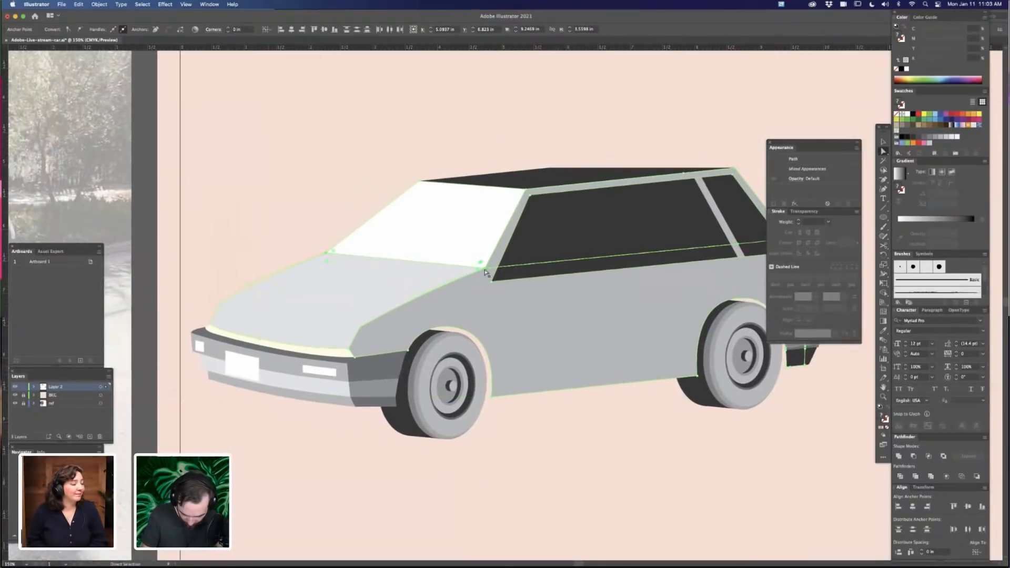
drag(490, 271, 484, 284)
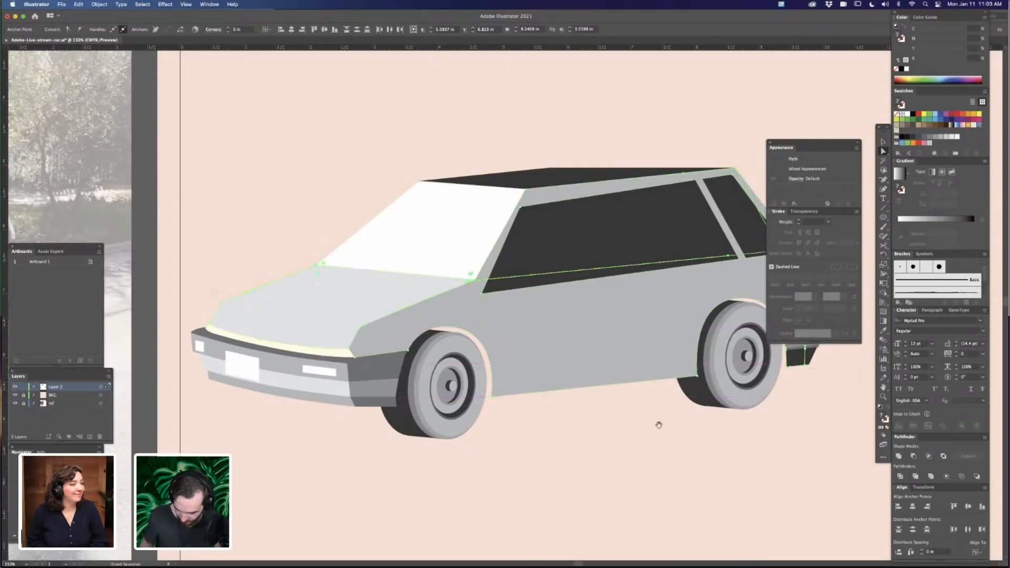
Move the dark side window shape off the car into the empty area above the roof
drag(658, 425, 531, 431)
key(super+minus)
key(super+minus)
key(super+minus)
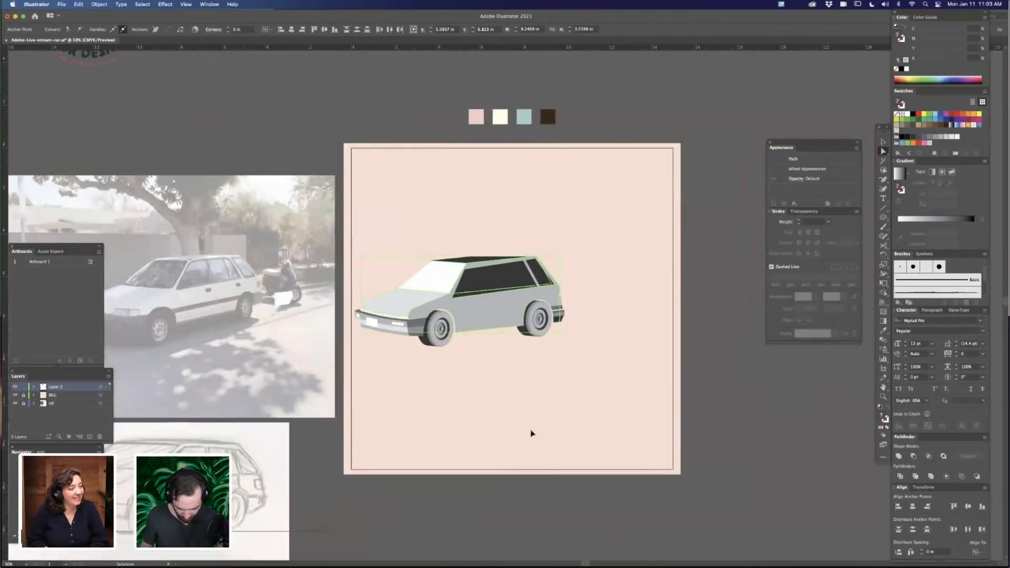
key(super+plus)
key(super+plus)
click(528, 408)
drag(499, 408, 546, 417)
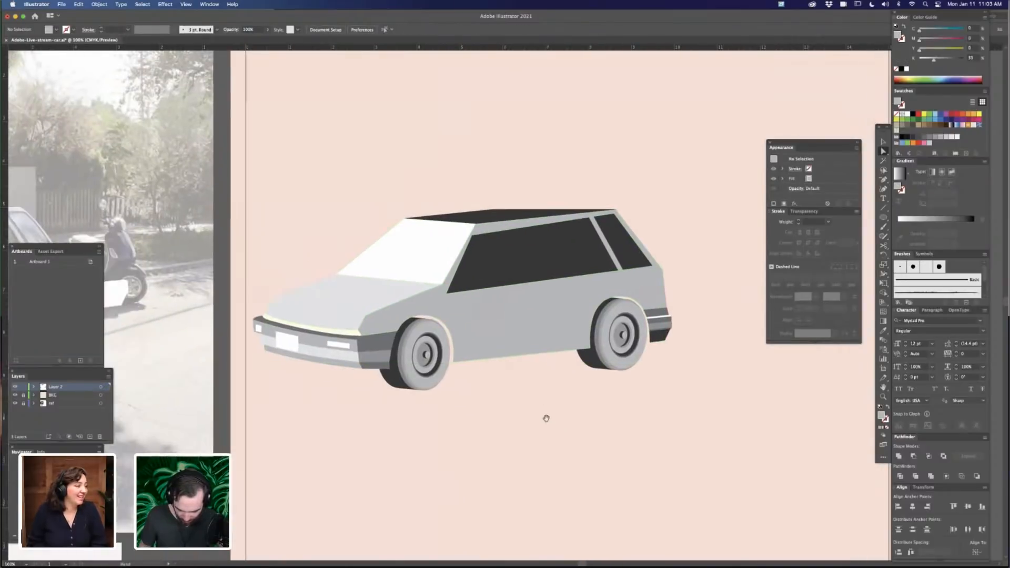
drag(549, 259, 557, 108)
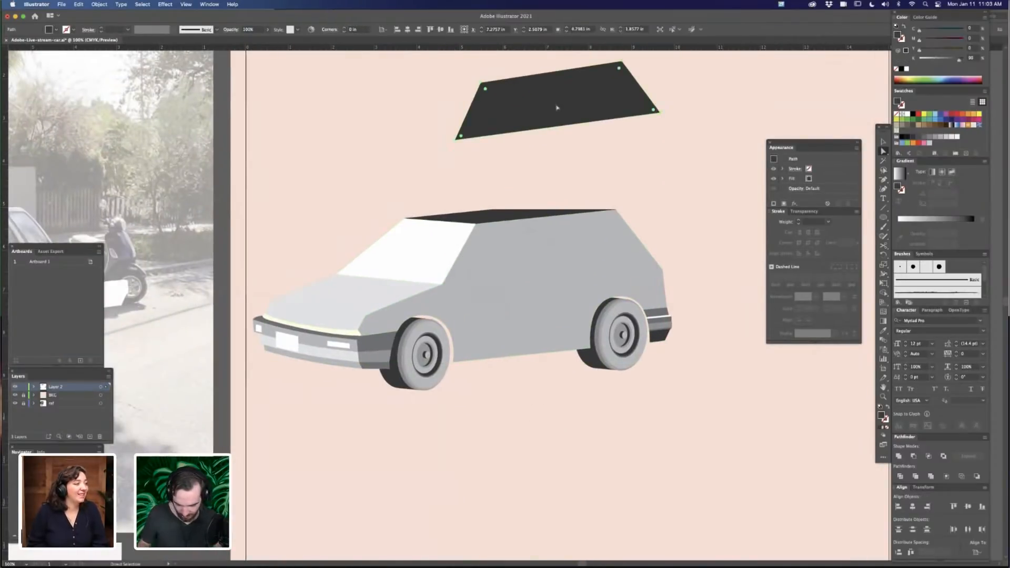
Examine the windowless car's overall proportions on the artboard against the reference photo and sketch
key(ctrl+minus)
key(ctrl+minus)
key(ctrl+minus)
key(a)
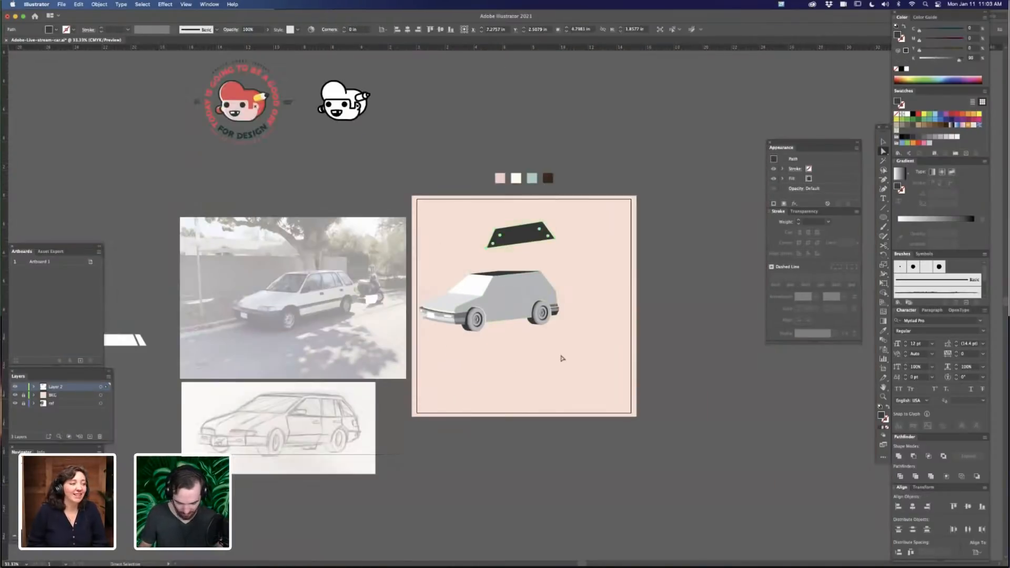
key(ctrl+plus)
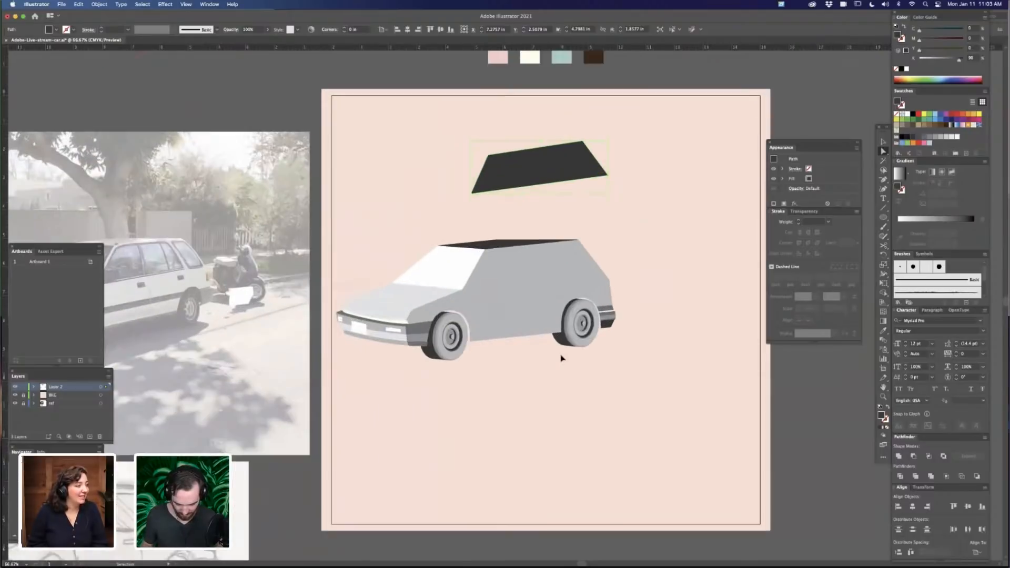
key(ctrl+minus)
key(ctrl+minus)
key(ctrl+plus)
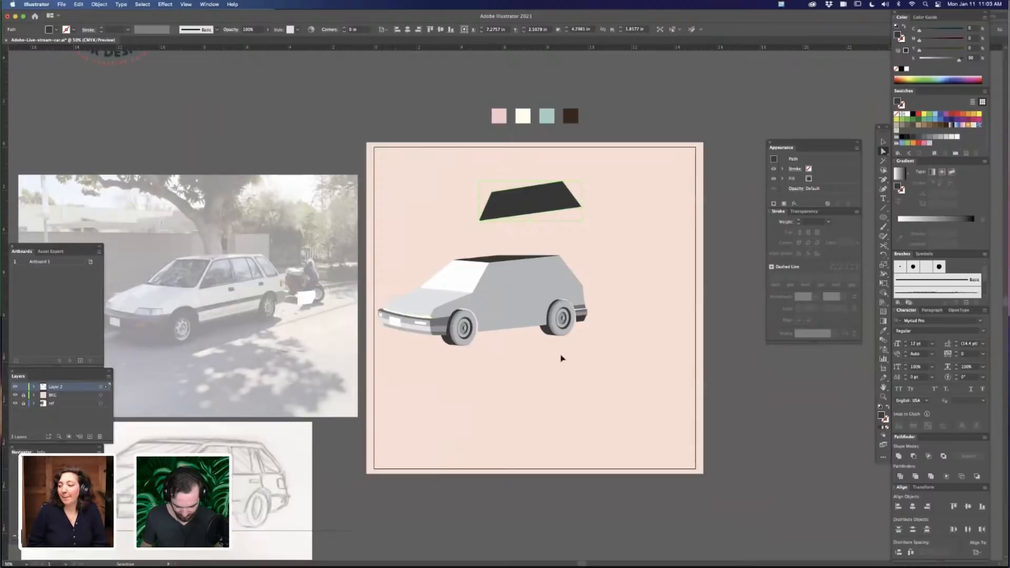
key(ctrl+plus)
key(ctrl+plus)
key(a)
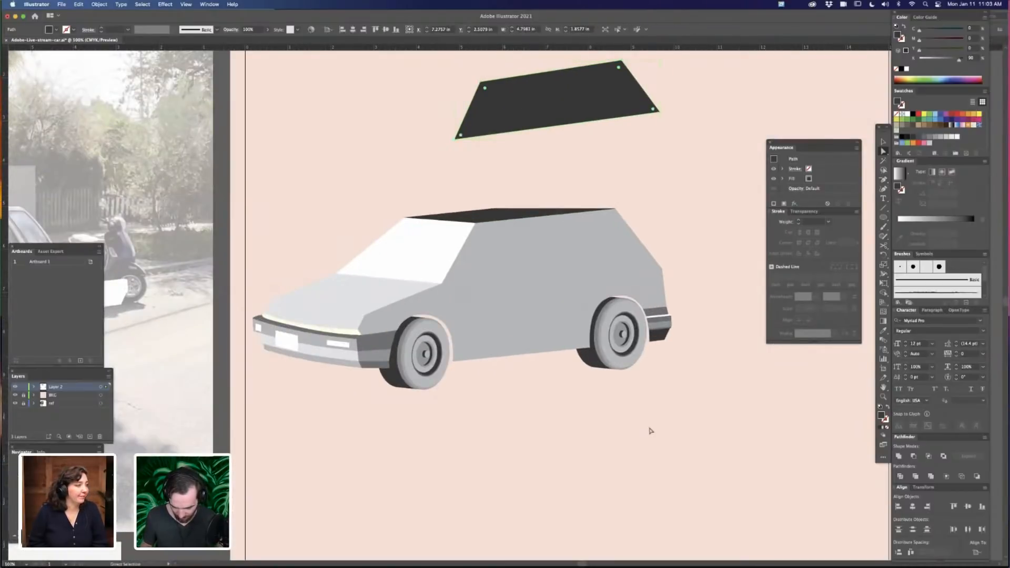
Delete the surplus anchor points from the top and bottom edges of the grey upper side panel
click(640, 402)
click(569, 227)
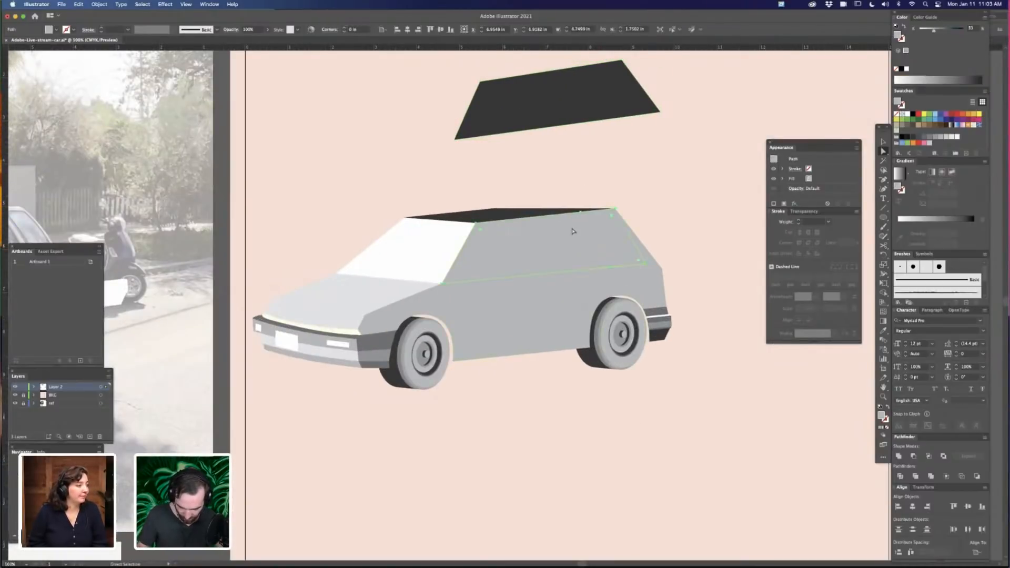
drag(688, 404, 638, 407)
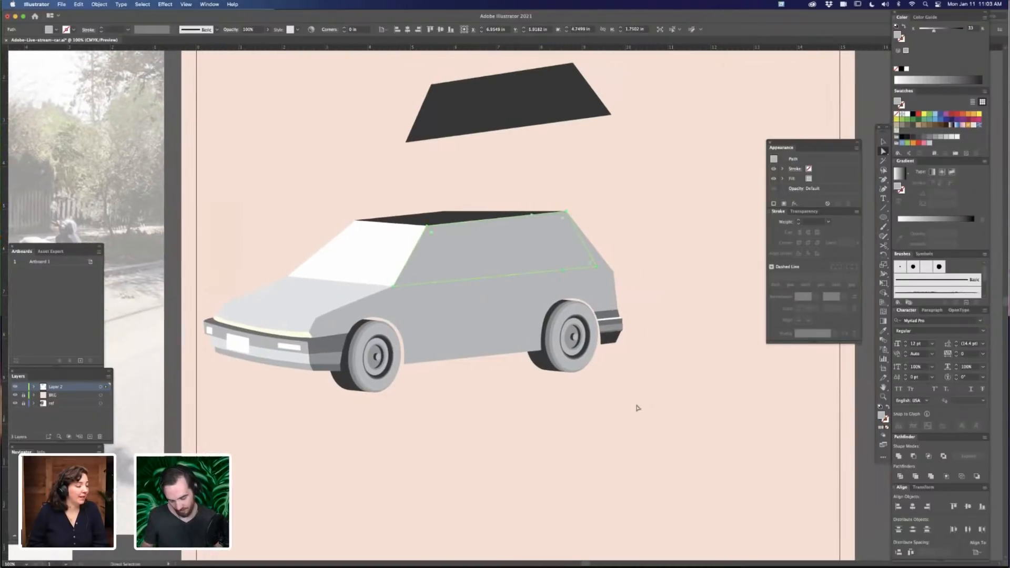
key(-)
click(531, 215)
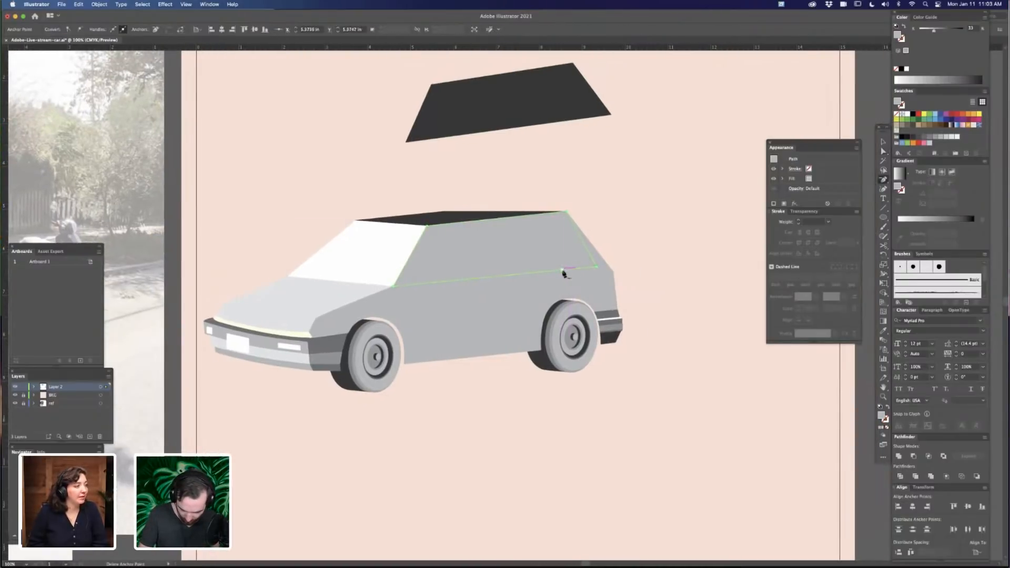
click(562, 270)
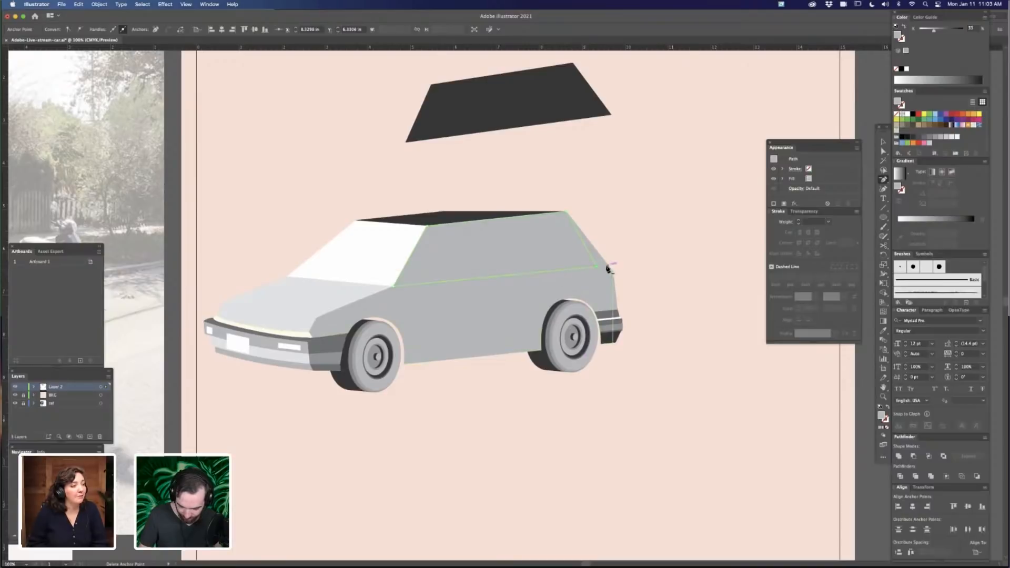
Try to pull the upper side panel's lower rear corner out to the back of the body
key(a)
click(596, 268)
drag(596, 267, 615, 272)
click(652, 251)
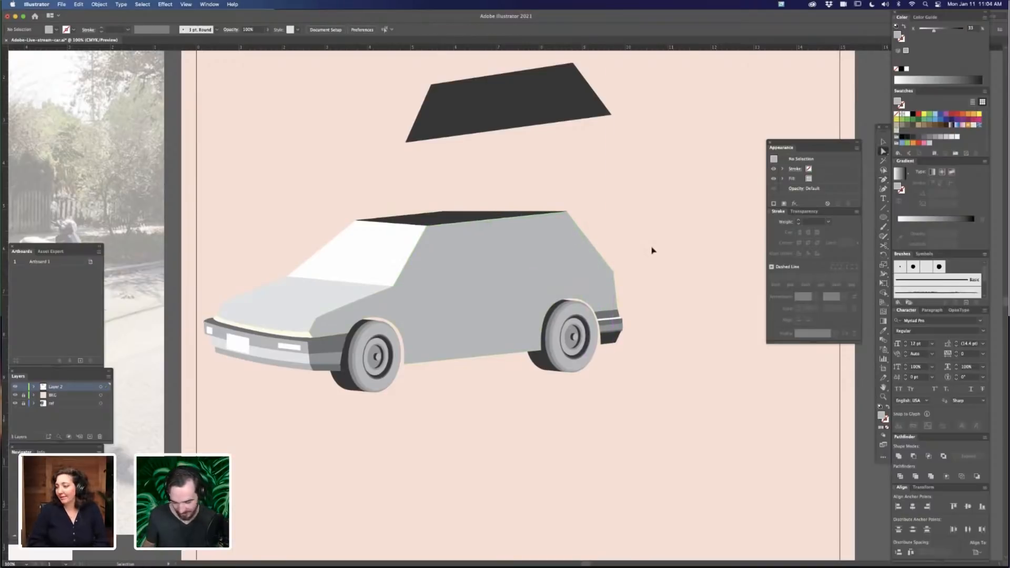
Check the car's silhouette at reduced and normal size beside the reference images
key(super+minus)
key(super+minus)
key(super+minus)
key(super+minus)
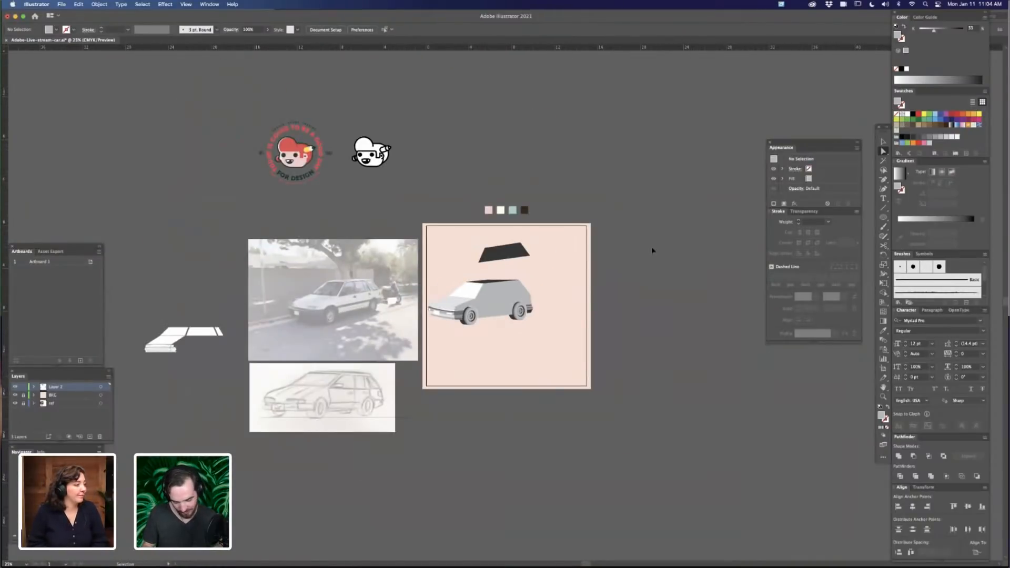
key(super+plus)
key(super+plus)
key(super+plus)
key(super+plus)
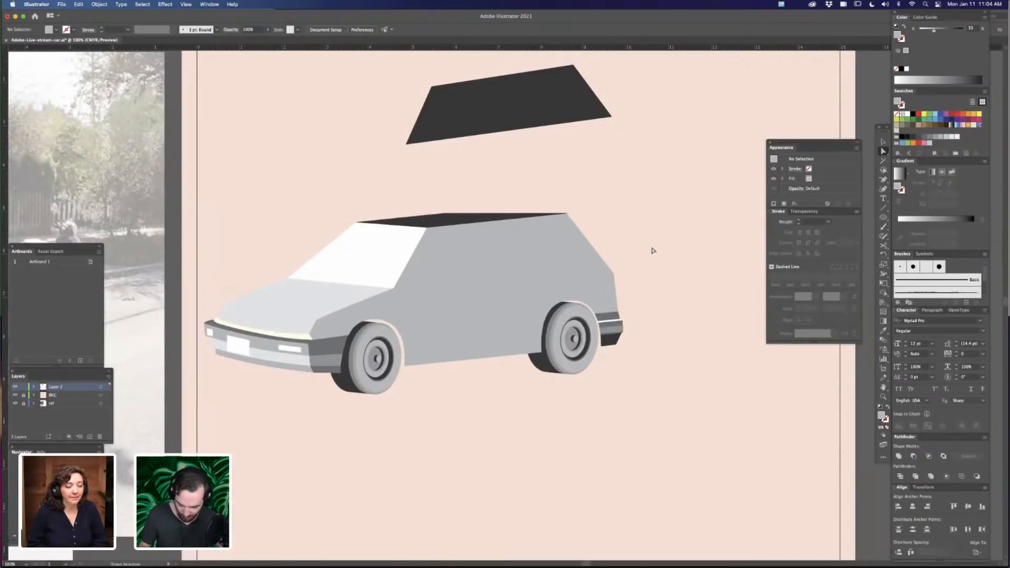
key(space)
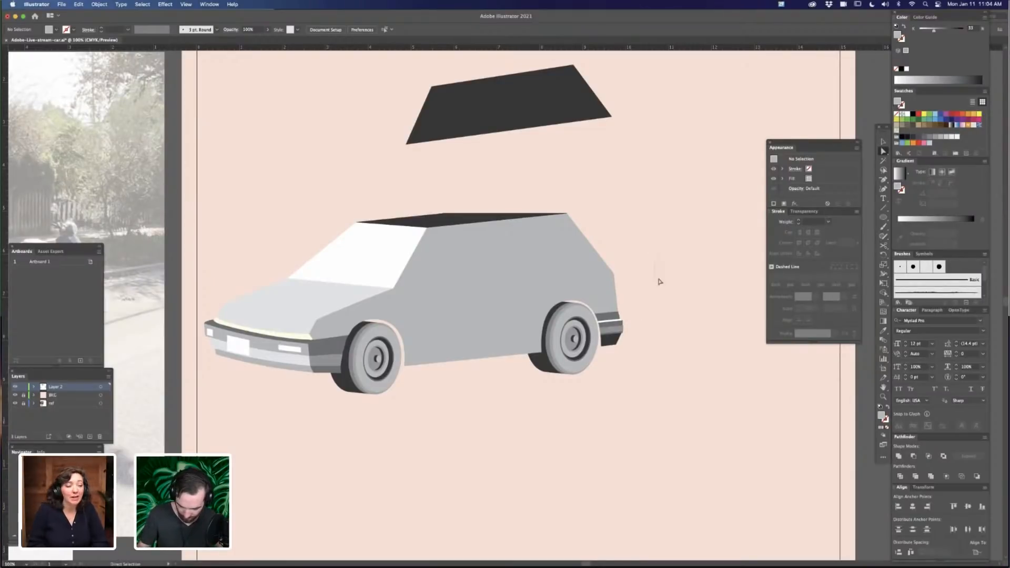
drag(649, 266, 719, 295)
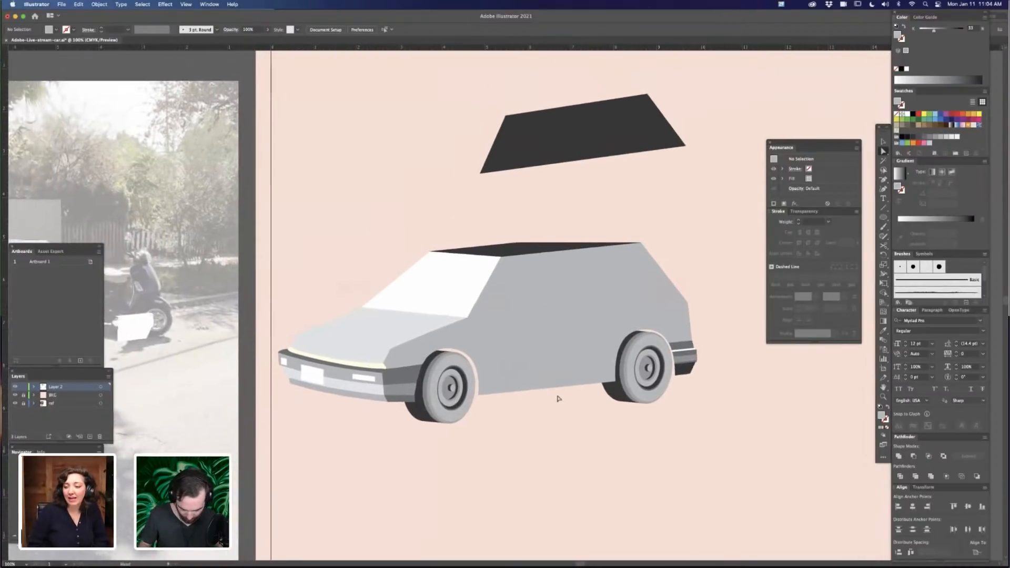
Move the upper side panel's lower rear corner onto the slanted rear edge of the body, working in outline view
click(587, 291)
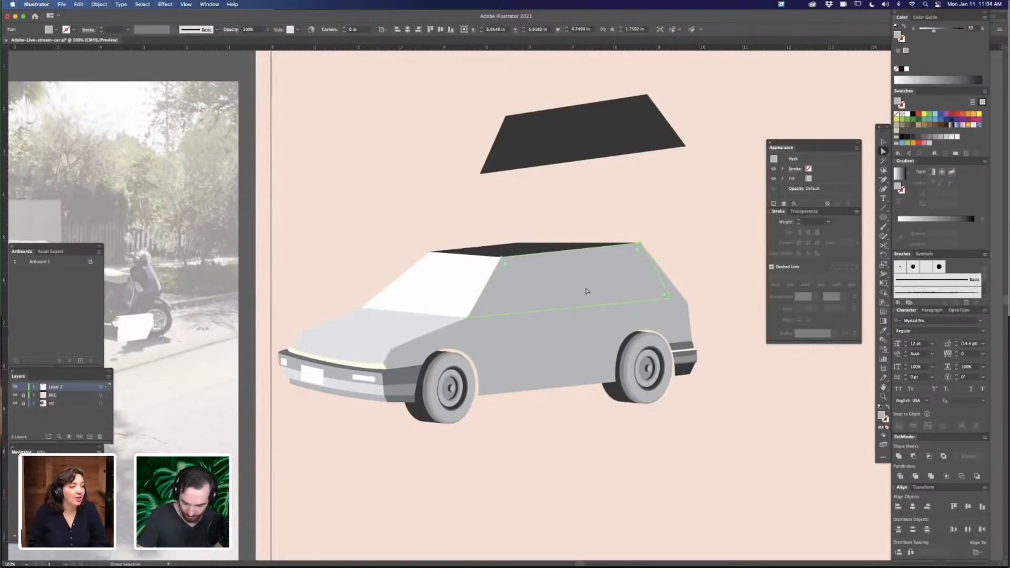
drag(665, 295, 650, 345)
key(super+z)
key(z)
key(ctrl+y)
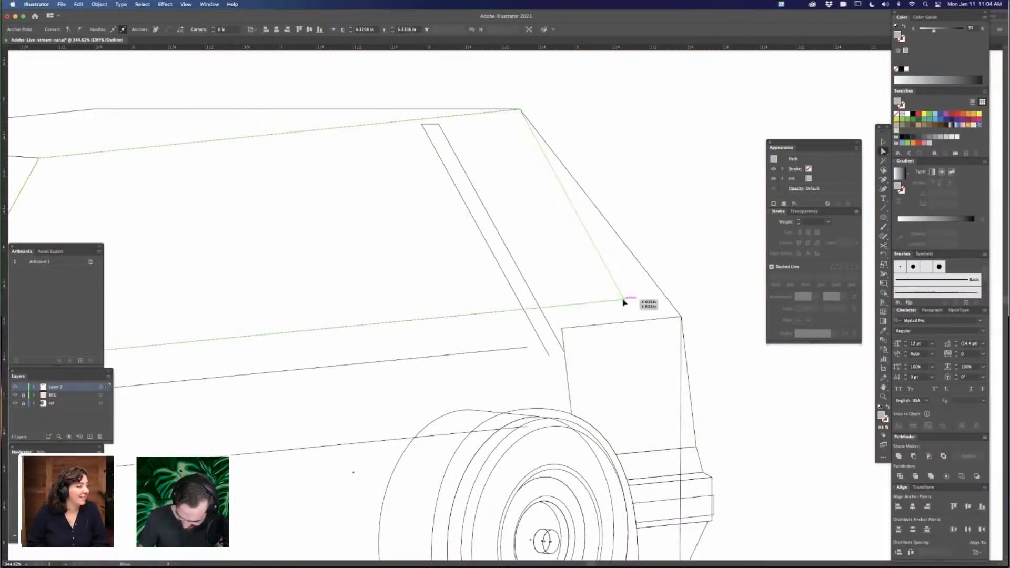
drag(623, 302, 666, 298)
click(711, 362)
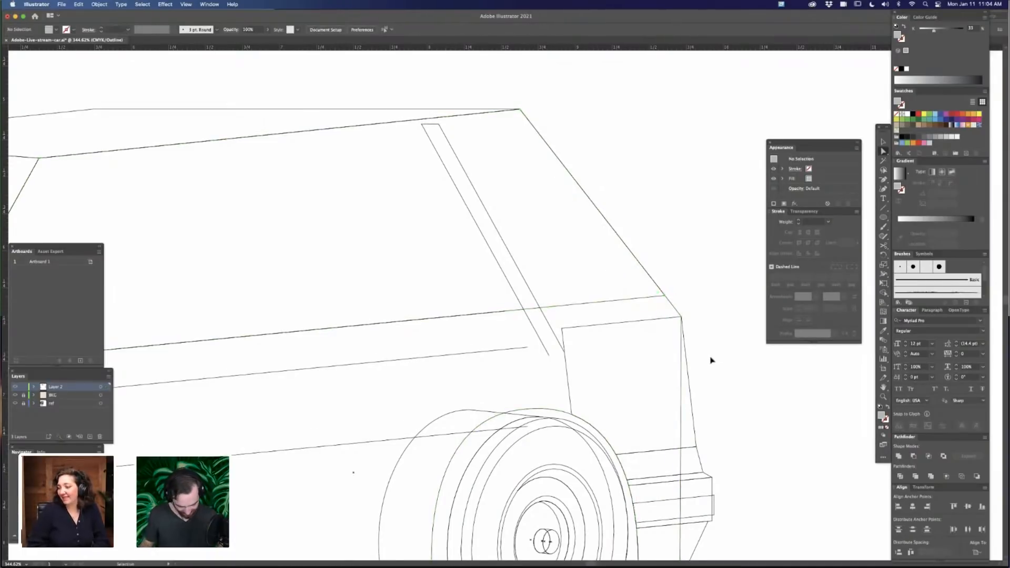
Inspect the whole car's outlines and return to the full-colour preview
key(super+minus)
key(super+minus)
key(super+minus)
key(super+minus)
key(super+minus)
drag(521, 417, 593, 405)
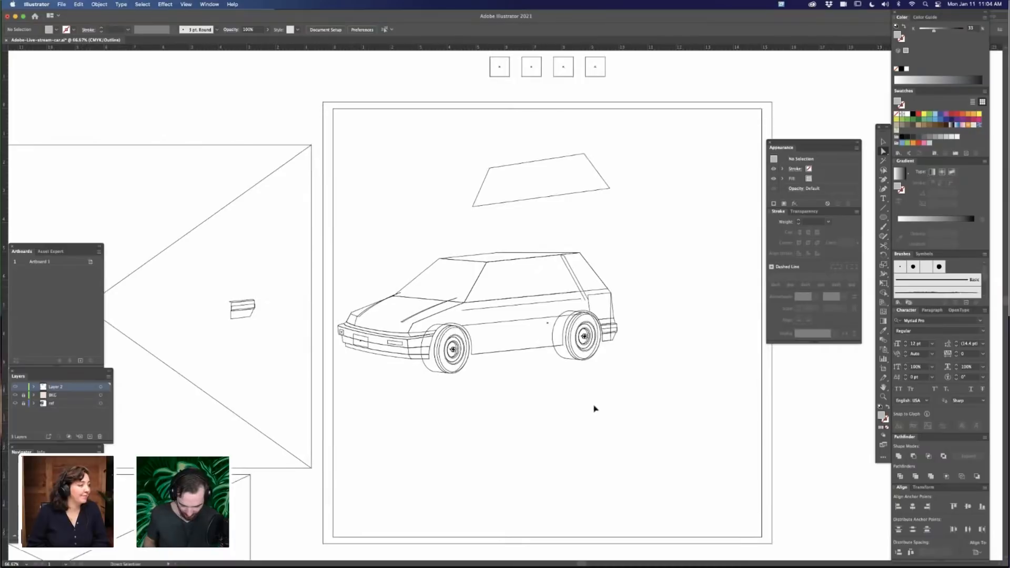
key(ctrl+plus)
key(ctrl+plus)
scroll(593, 408, left, 3)
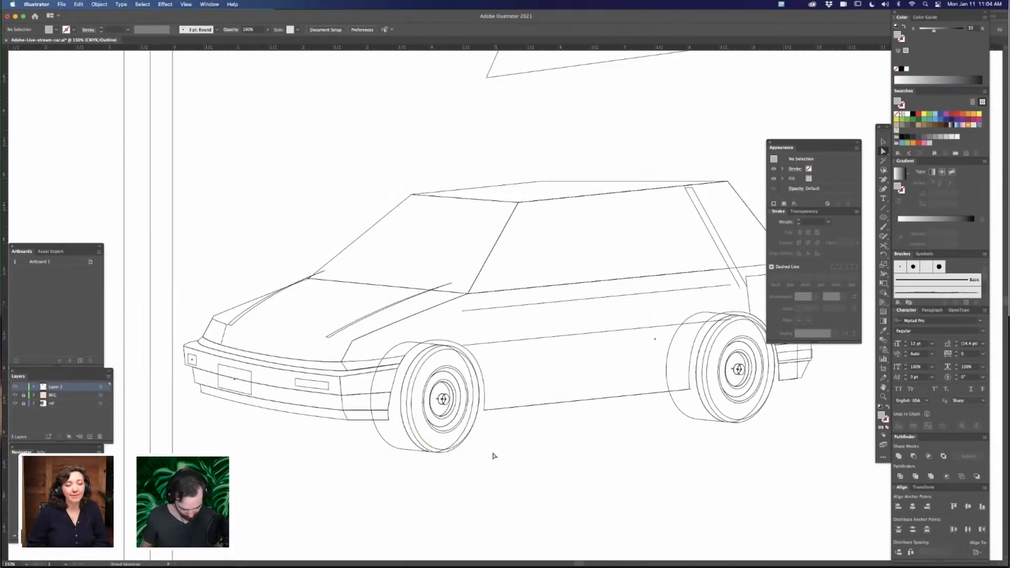
key(ctrl+minus)
key(ctrl+y)
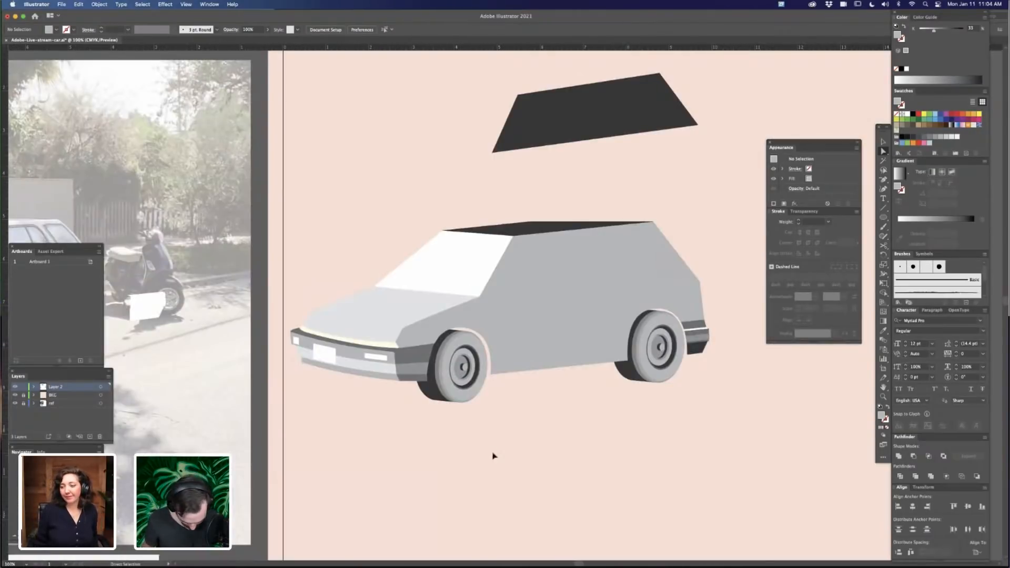
Compare the whole car illustration with the reference photo and the pencil sketch at reduced size
key(ctrl+minus)
key(ctrl+minus)
key(ctrl+minus)
drag(511, 379, 526, 383)
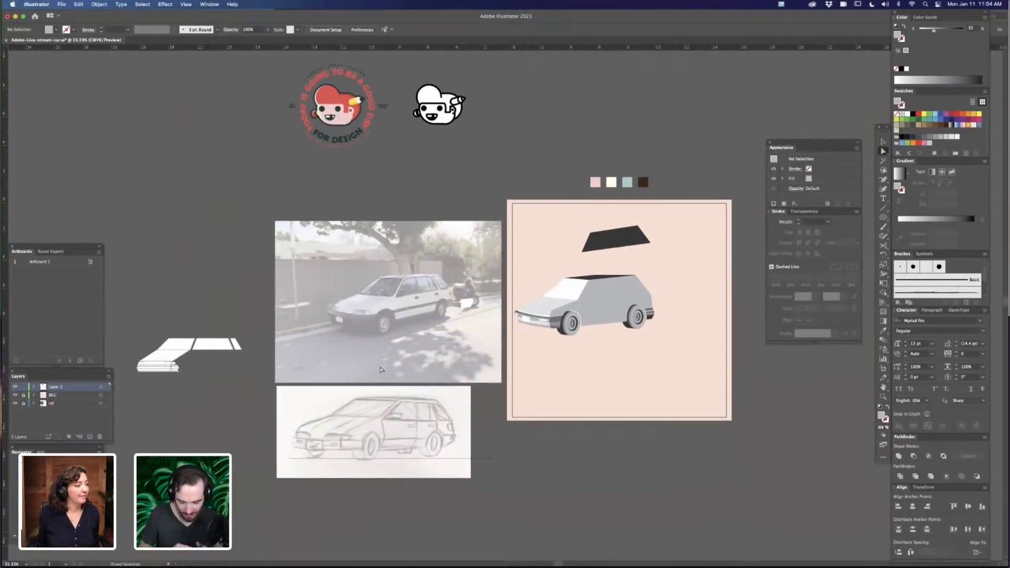
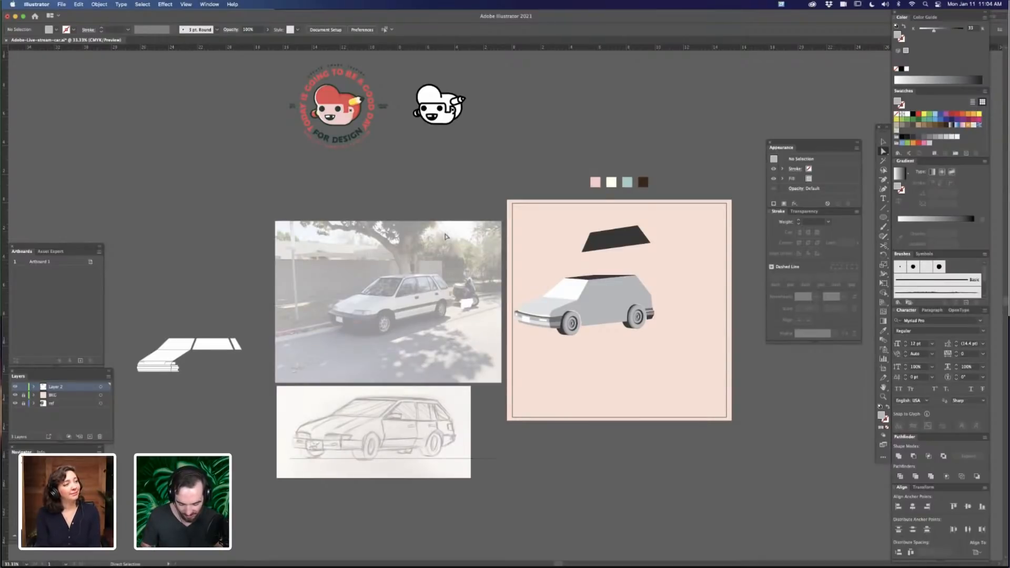
key(super+plus)
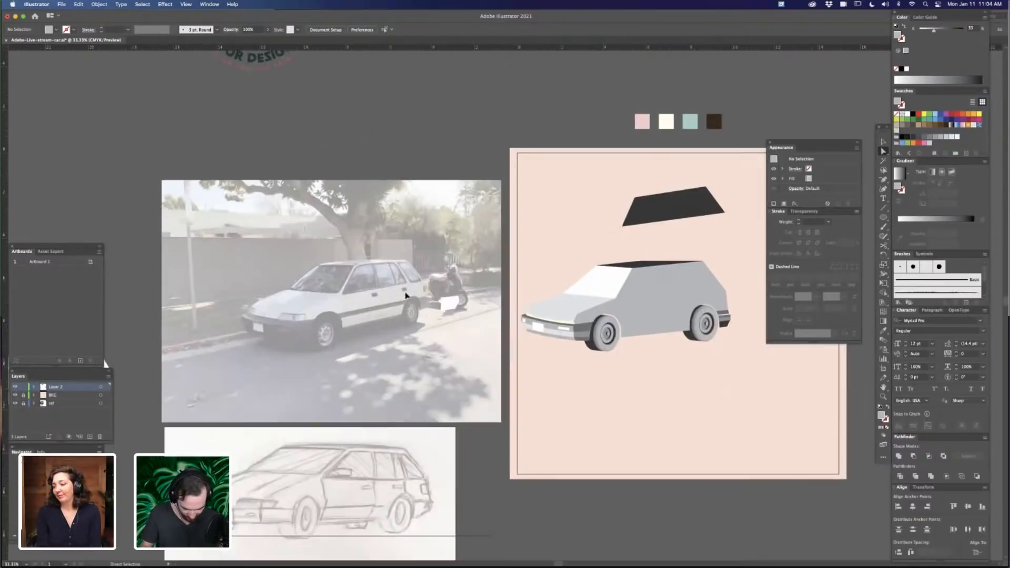
drag(485, 431, 563, 377)
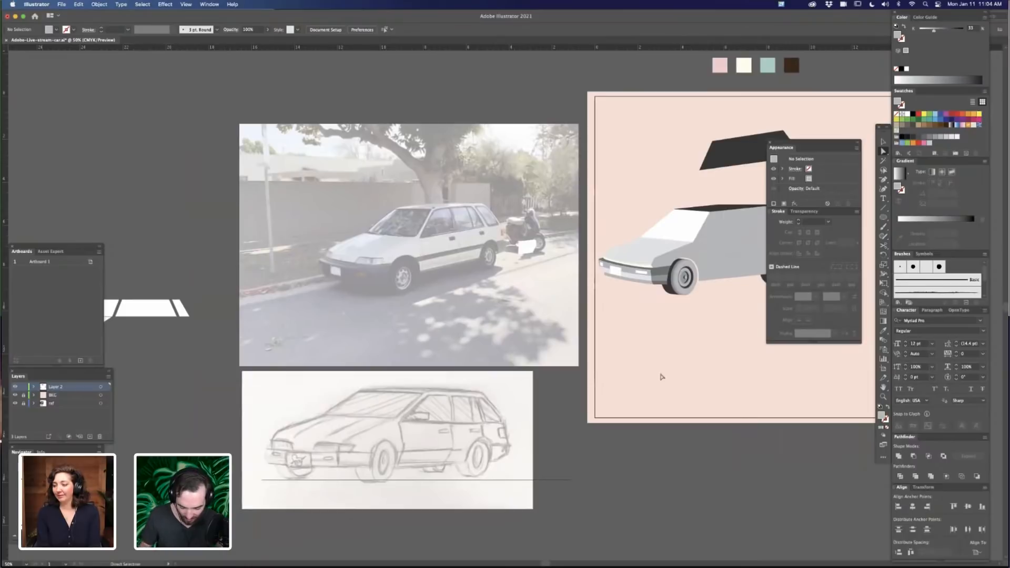
scroll(598, 363, right, 3)
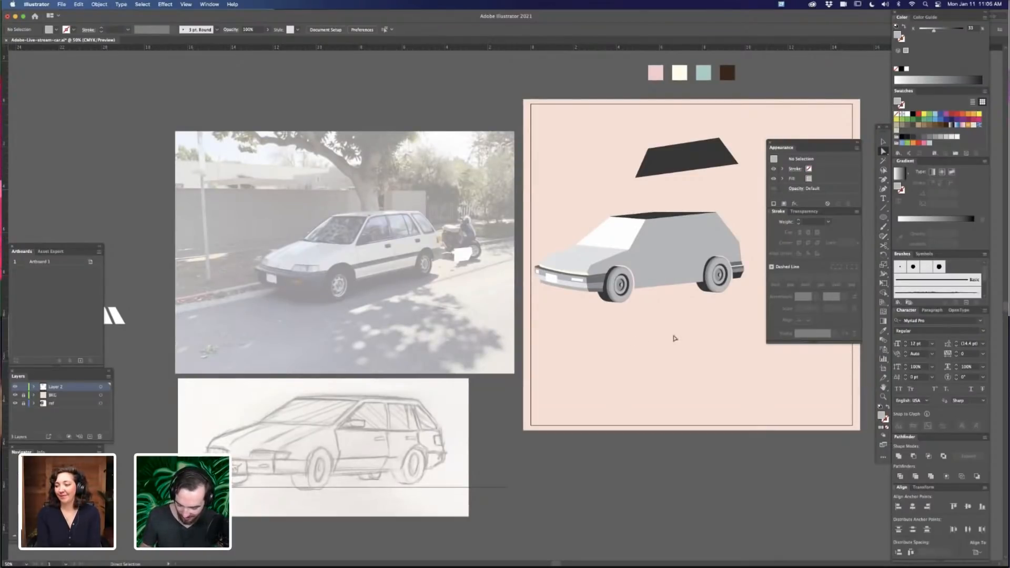
drag(674, 339, 620, 350)
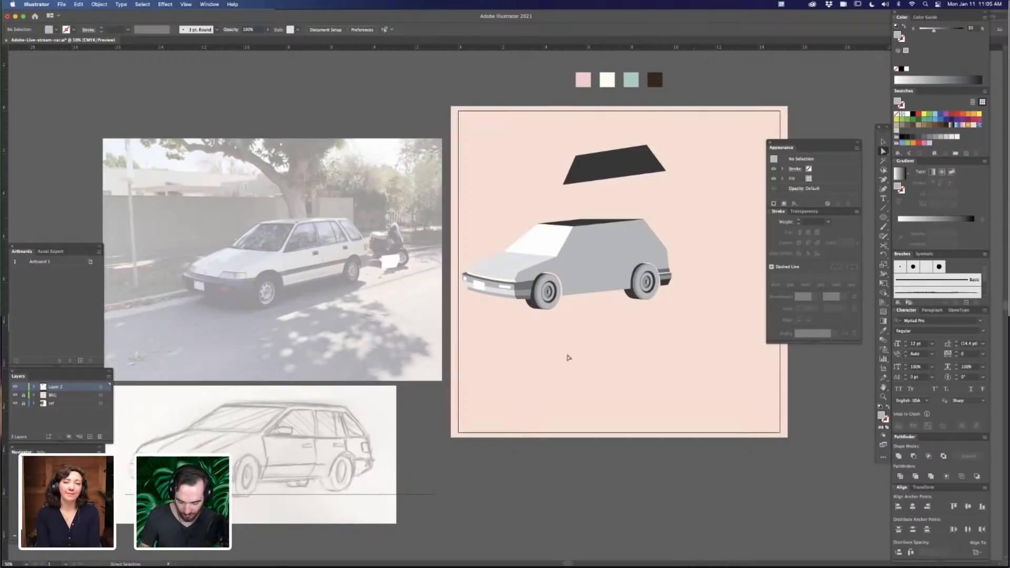
scroll(568, 357, left, 5)
scroll(568, 358, down, 2)
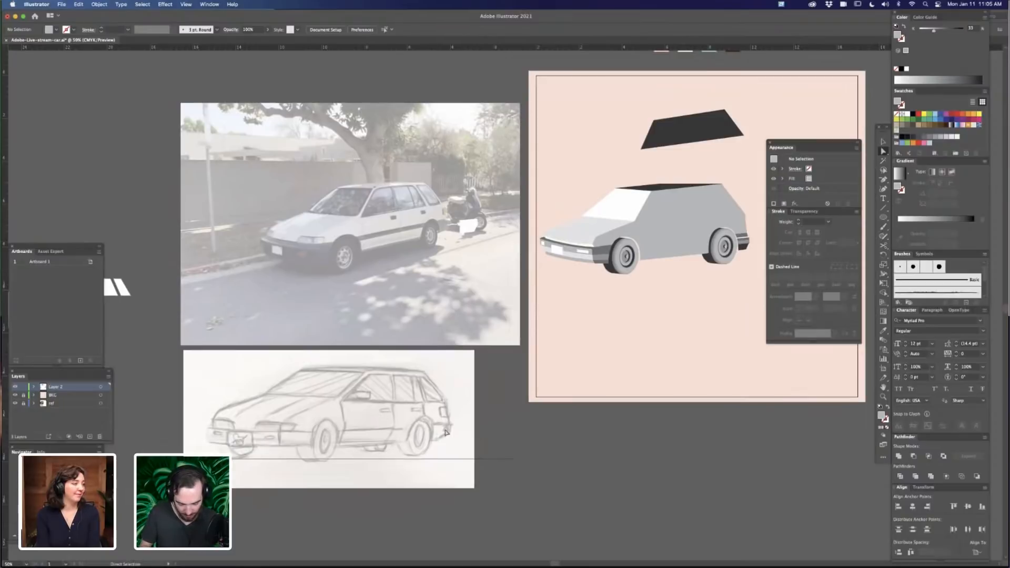
scroll(667, 320, right, 6)
scroll(668, 320, up, 2)
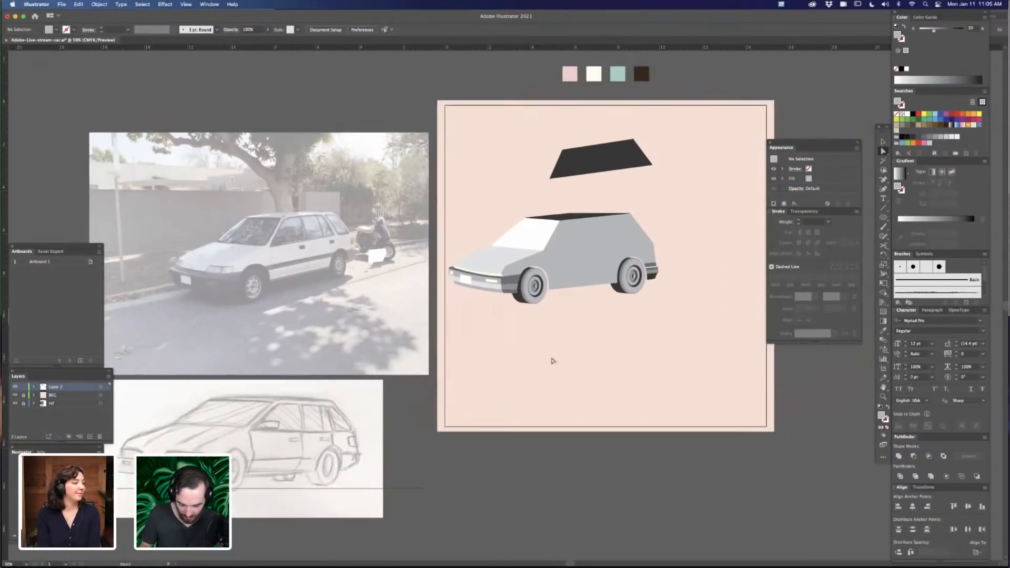
scroll(553, 361, right, 3)
scroll(553, 361, up, 2)
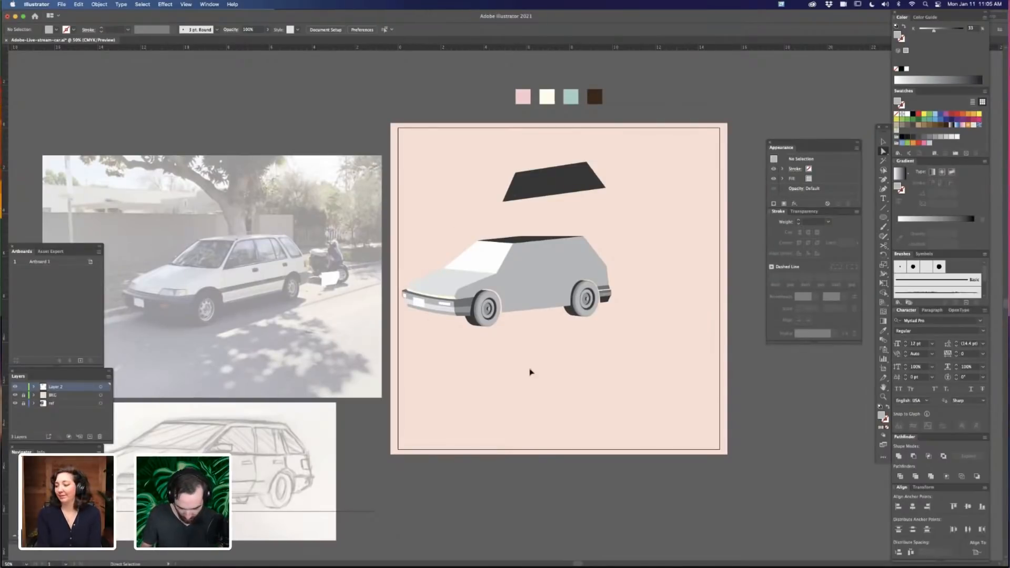
Examine the car's roofline, side body and rear shape at normal size
key(super+equal)
key(super+equal)
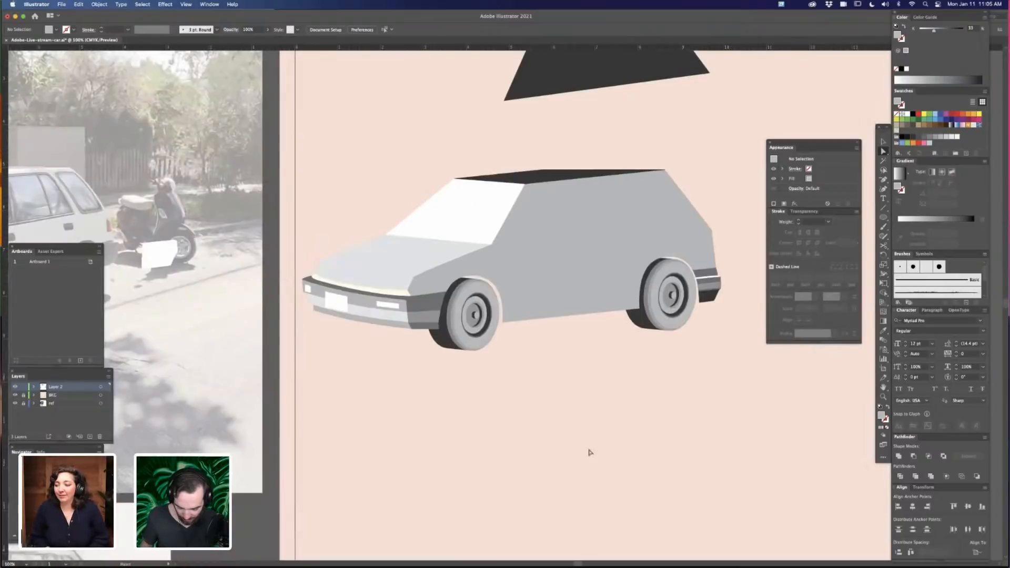
scroll(645, 413, up, 3)
scroll(598, 176, up, 1)
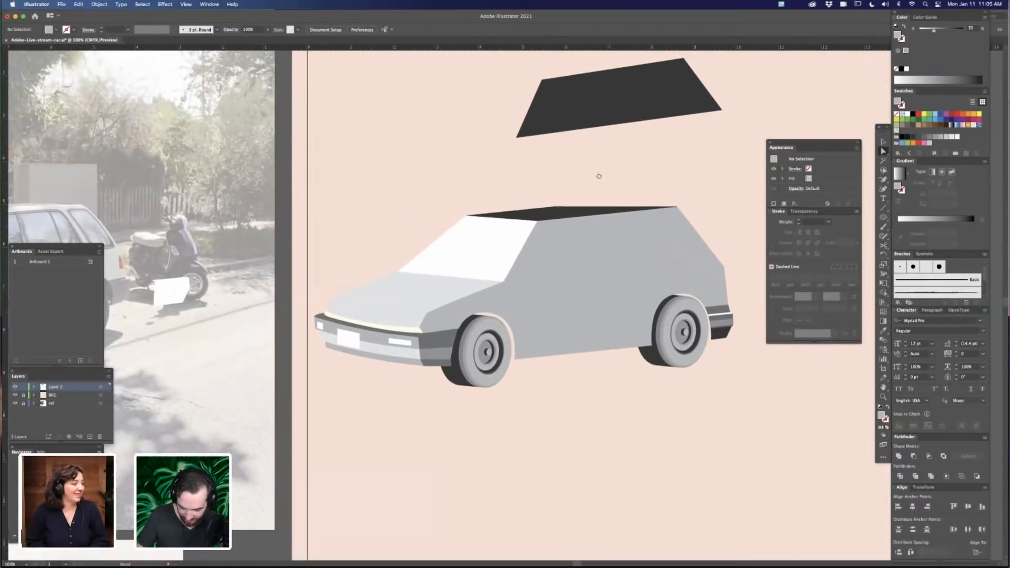
scroll(599, 176, right, 3)
scroll(616, 205, left, 3)
scroll(616, 205, down, 1)
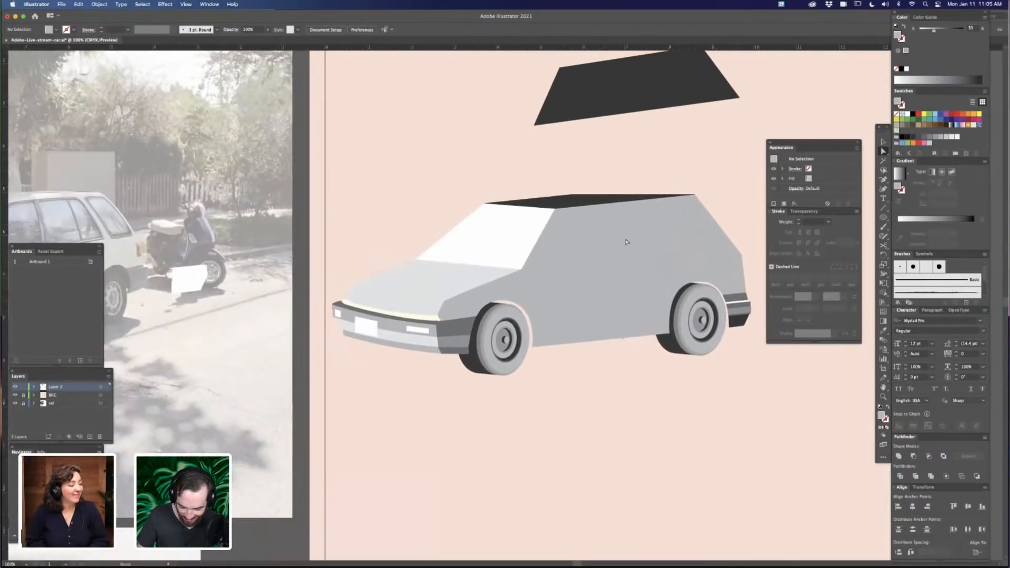
scroll(577, 214, left, 2)
scroll(509, 448, right, 2)
scroll(509, 448, right, 8)
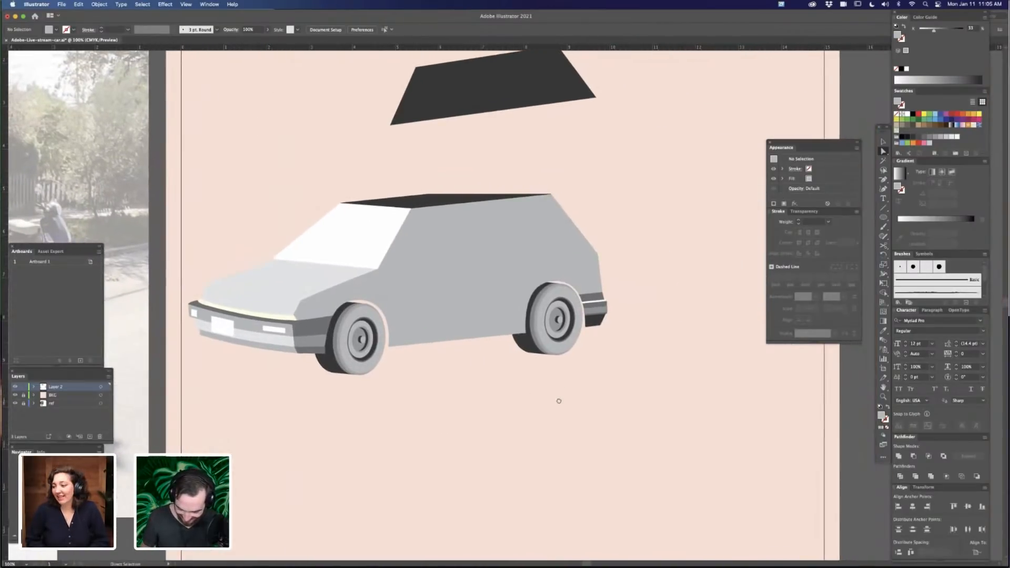
scroll(560, 226, left, 2)
Try shifting the upper side panel down over the lower body and check its edges in outline view
click(565, 221)
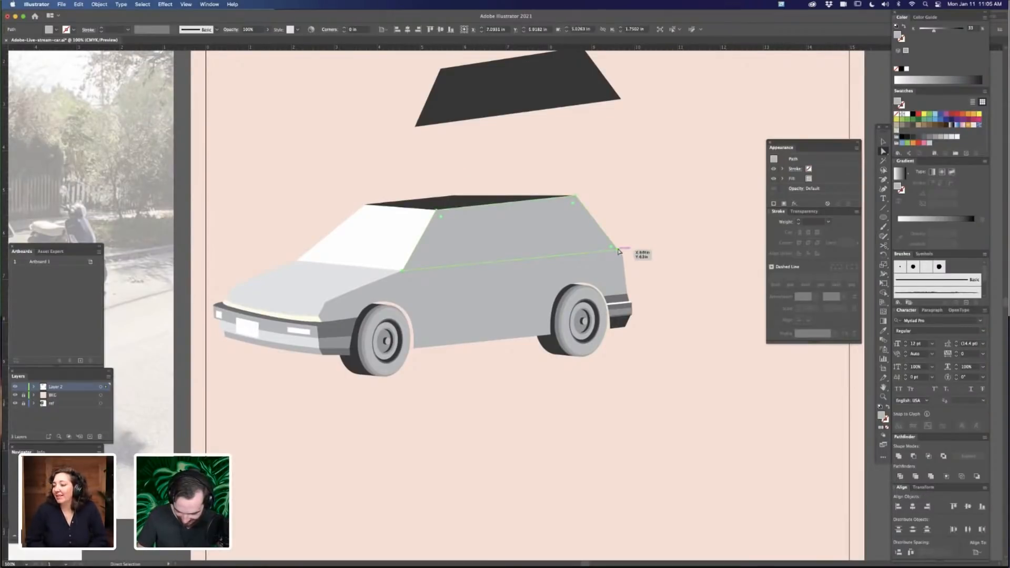
click(605, 188)
key(super+equal)
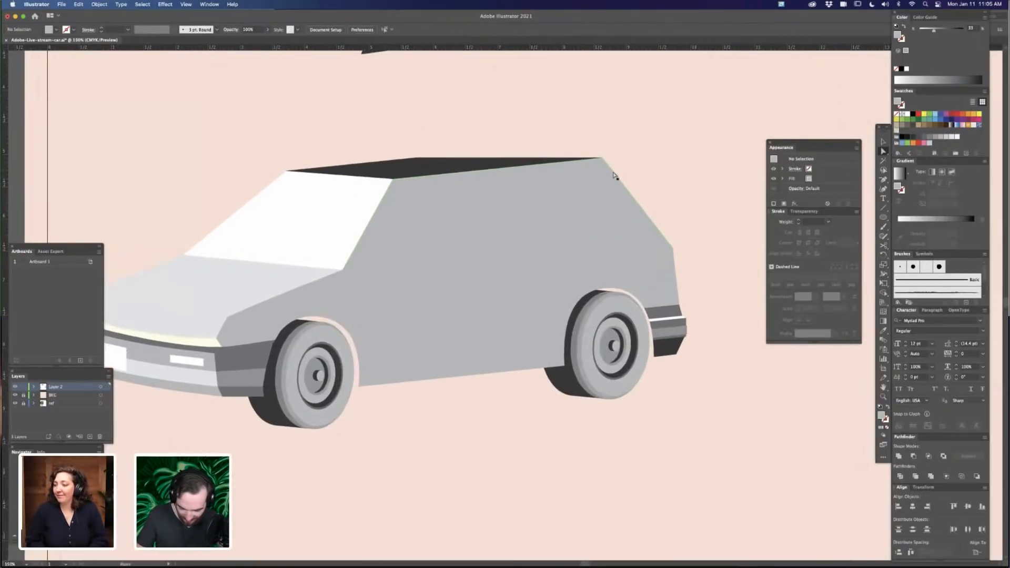
click(622, 298)
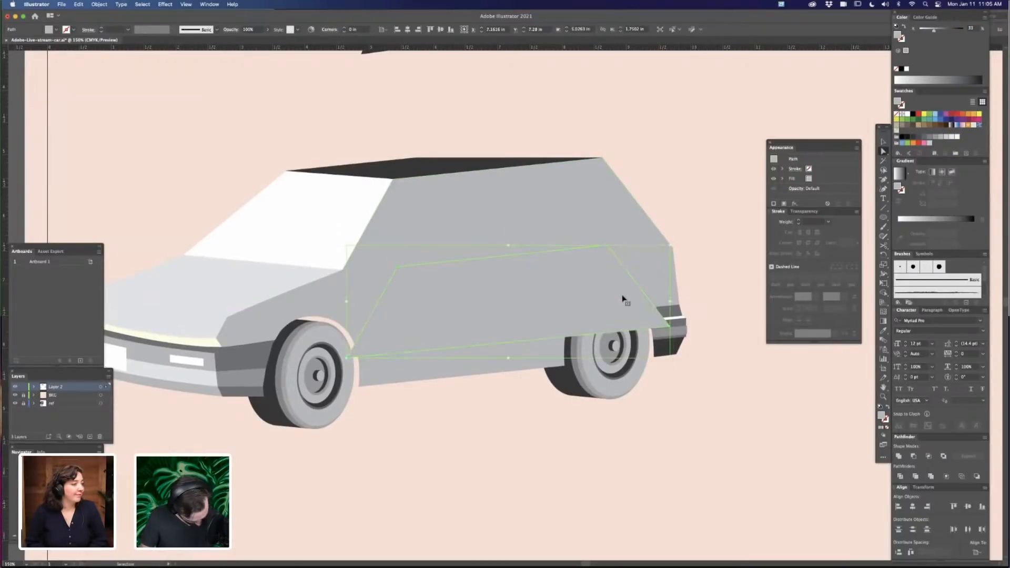
key(super+y)
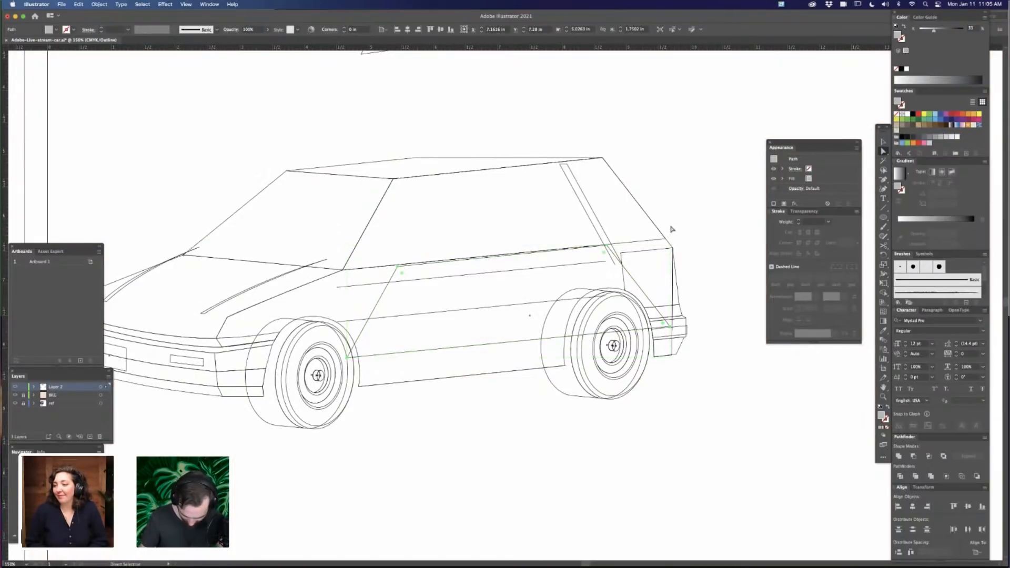
click(683, 240)
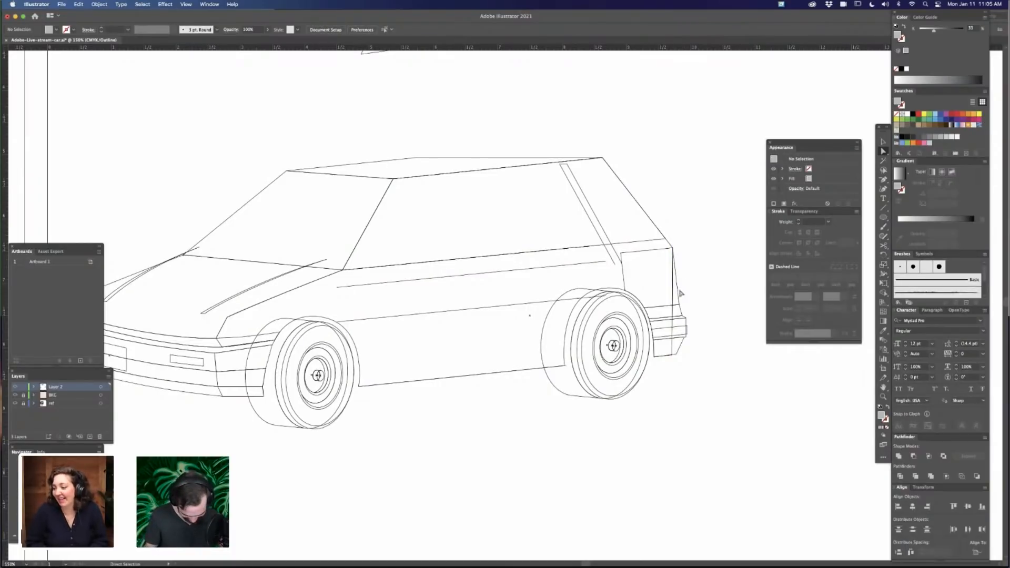
Review the outlines of the full car body and restore the full-colour preview
key(super+minus)
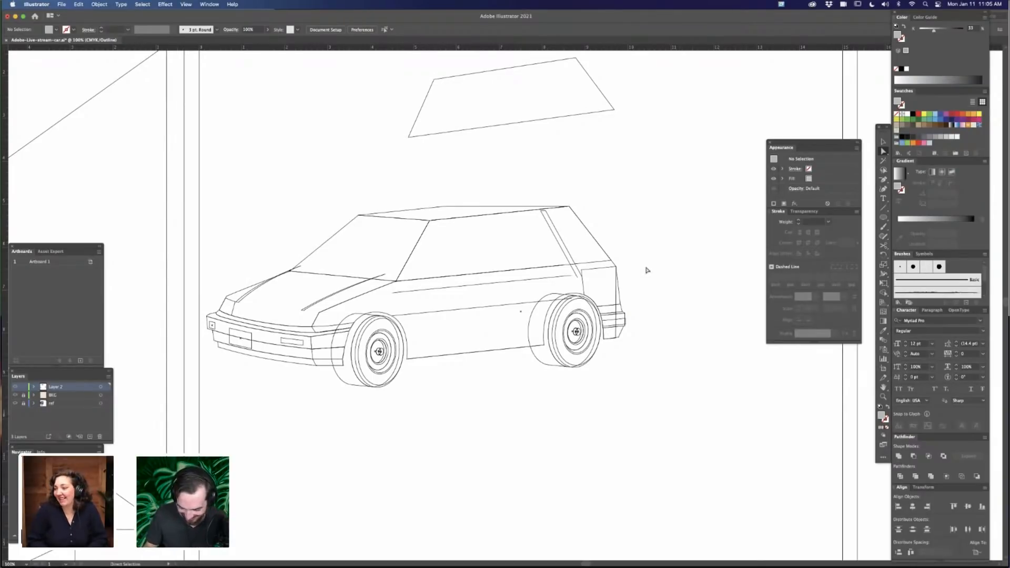
drag(484, 400, 526, 387)
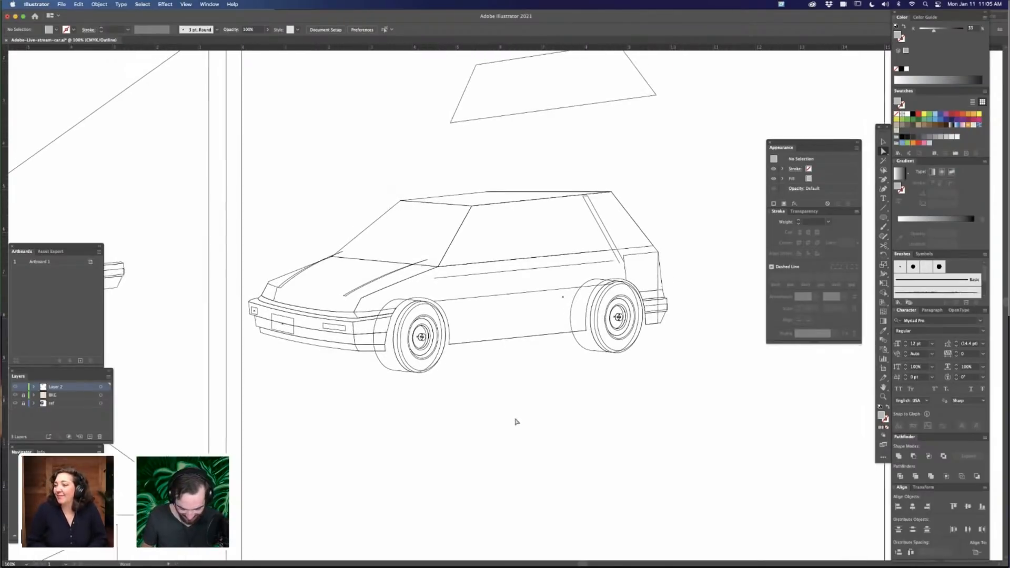
scroll(517, 422, left, 2)
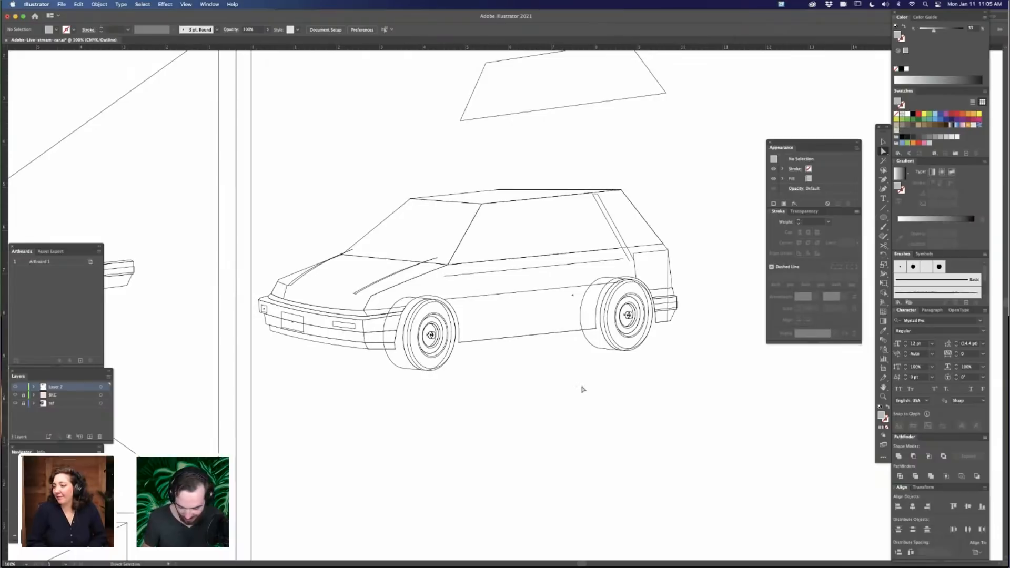
key(super+y)
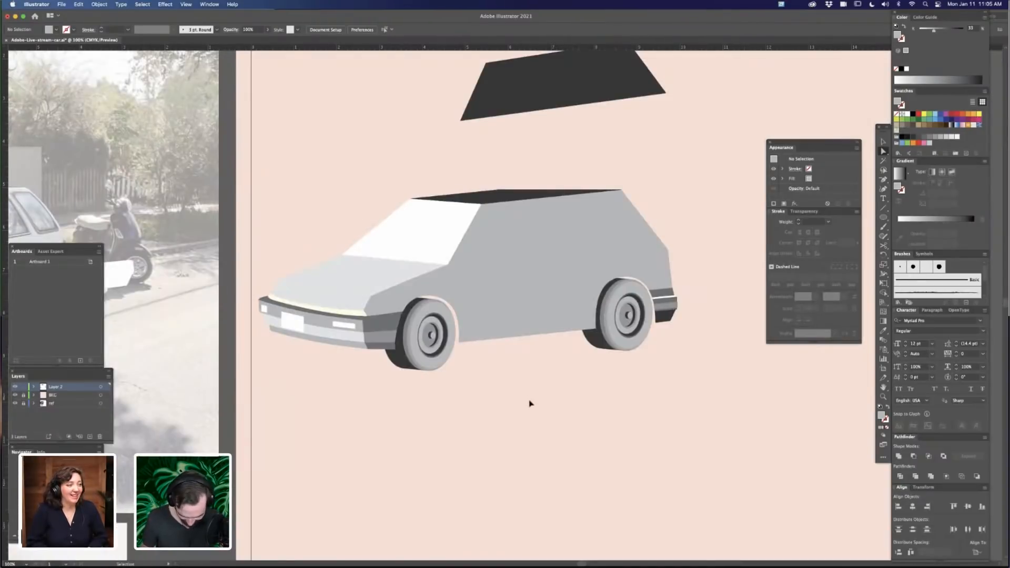
Check the shape of the upper side panel against the reference photo and sketch
scroll(530, 404, down, 4)
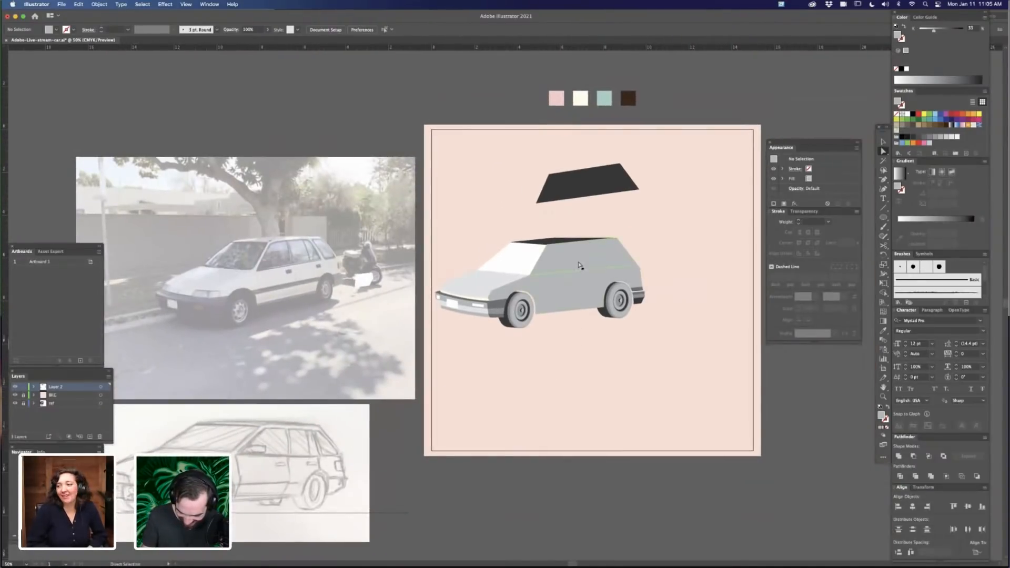
click(581, 263)
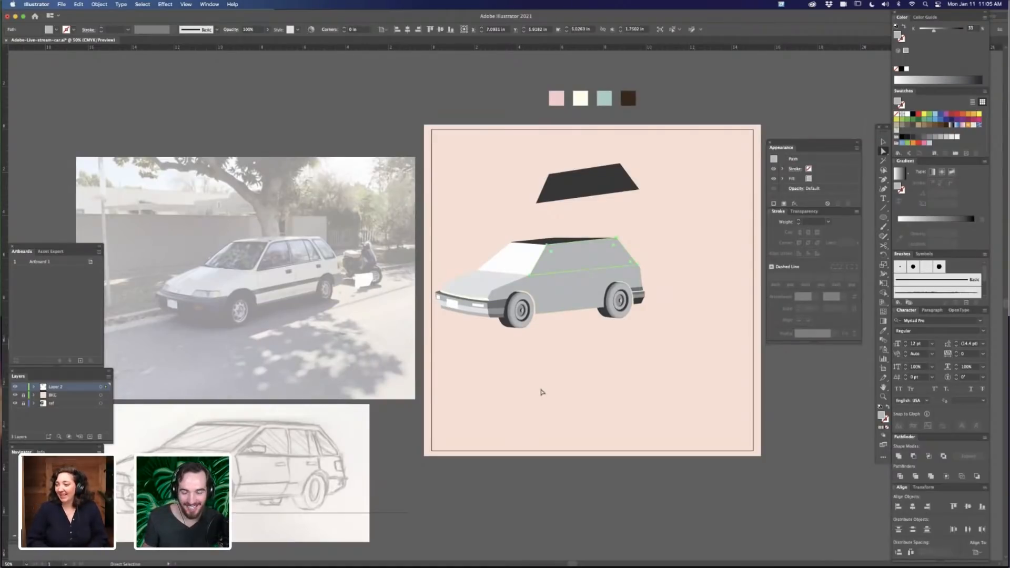
click(570, 356)
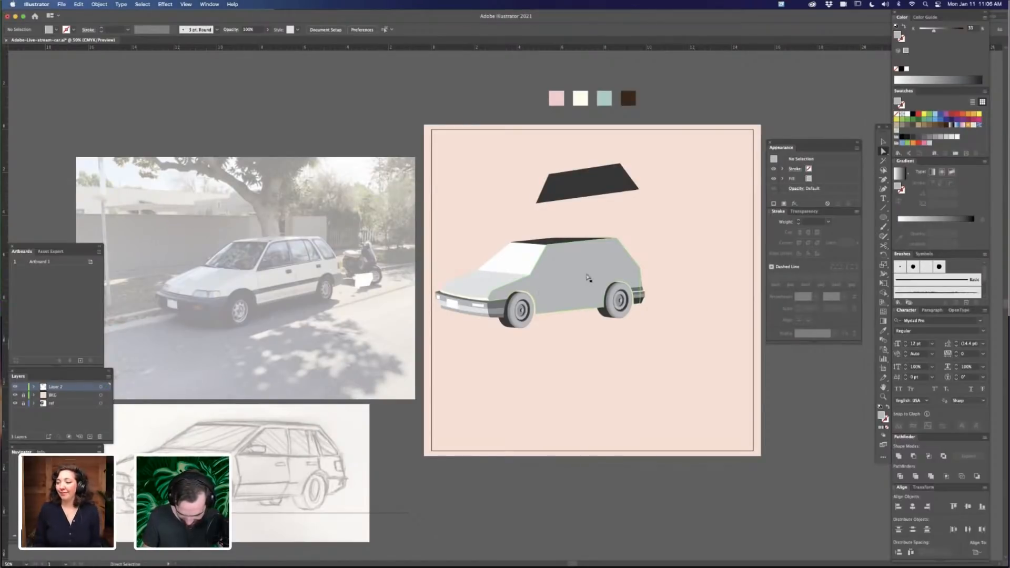
click(594, 265)
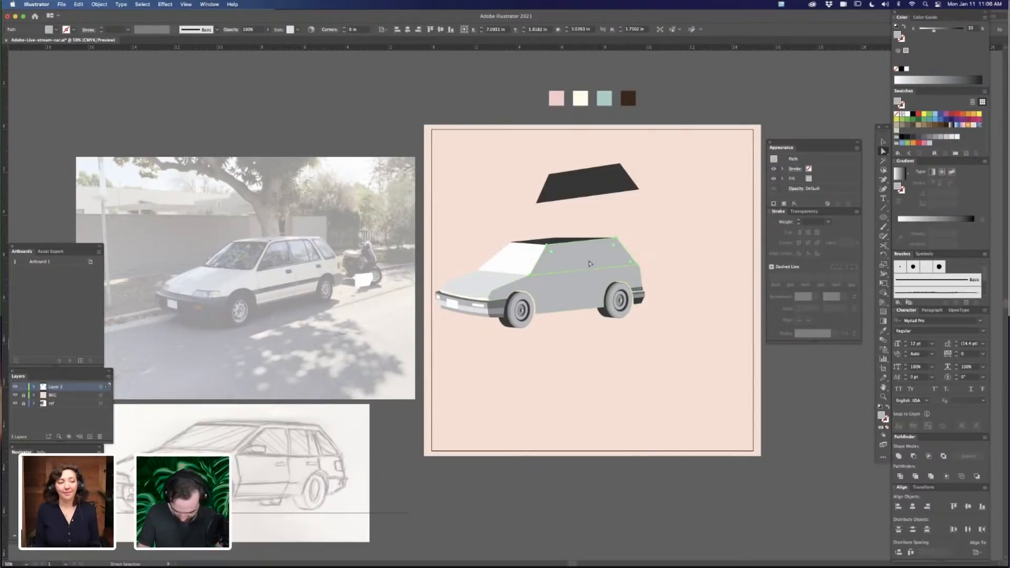
Duplicate the roof's lower side edge as a separate line and lengthen it beyond both ends of the roof
key(z)
drag(614, 259, 681, 200)
key(a)
key(super+z)
key(super+z)
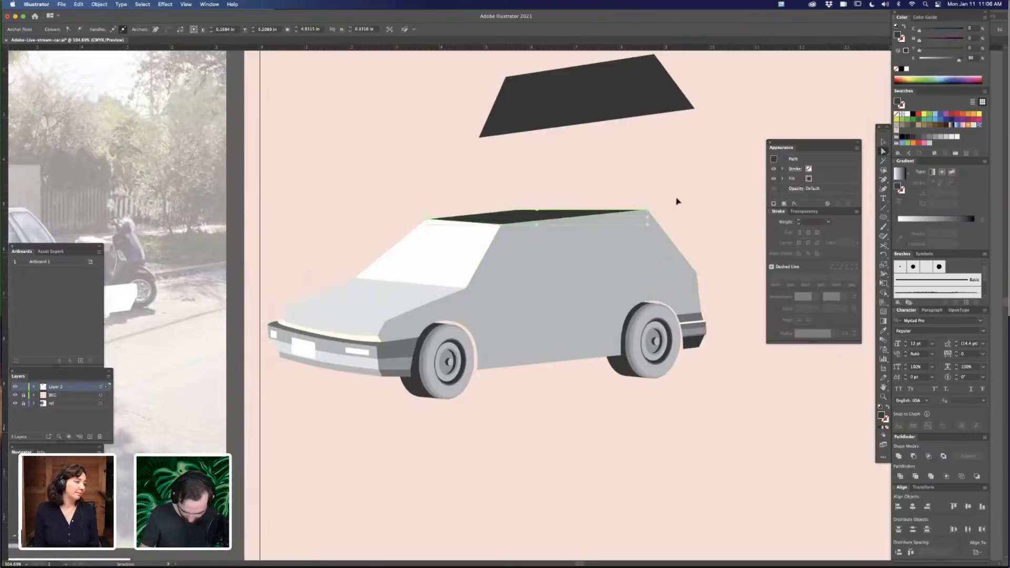
key(super+z)
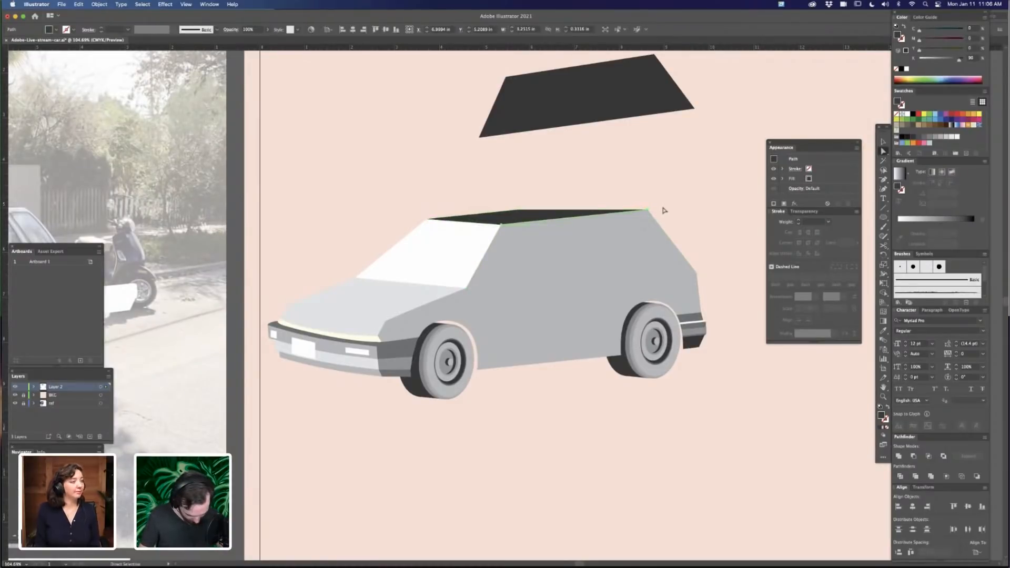
key(v)
drag(735, 188, 735, 194)
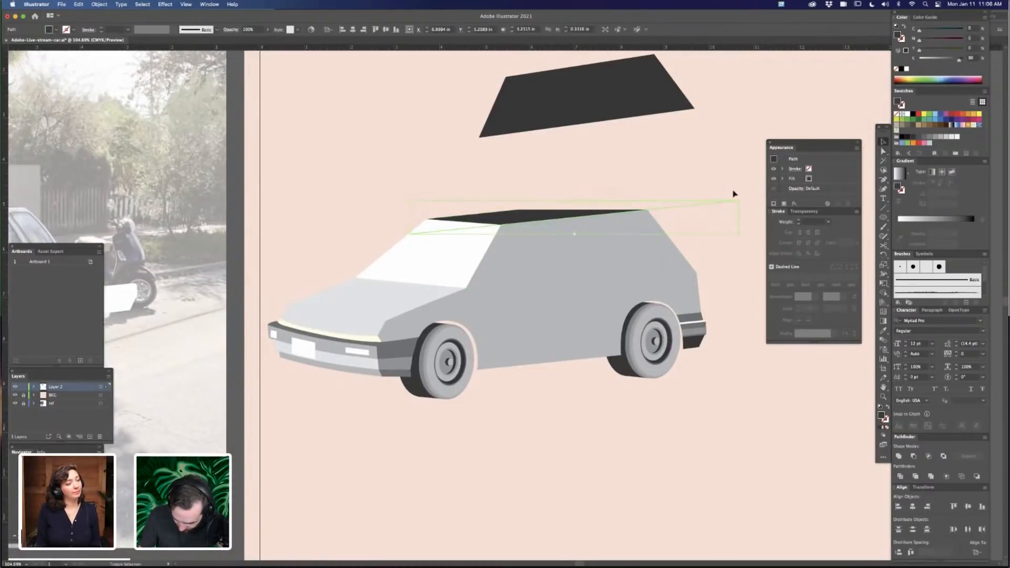
Move the lengthened line down to the beltline so it passes through the windscreen's lower rear corner
key(super+equal)
drag(523, 423, 360, 415)
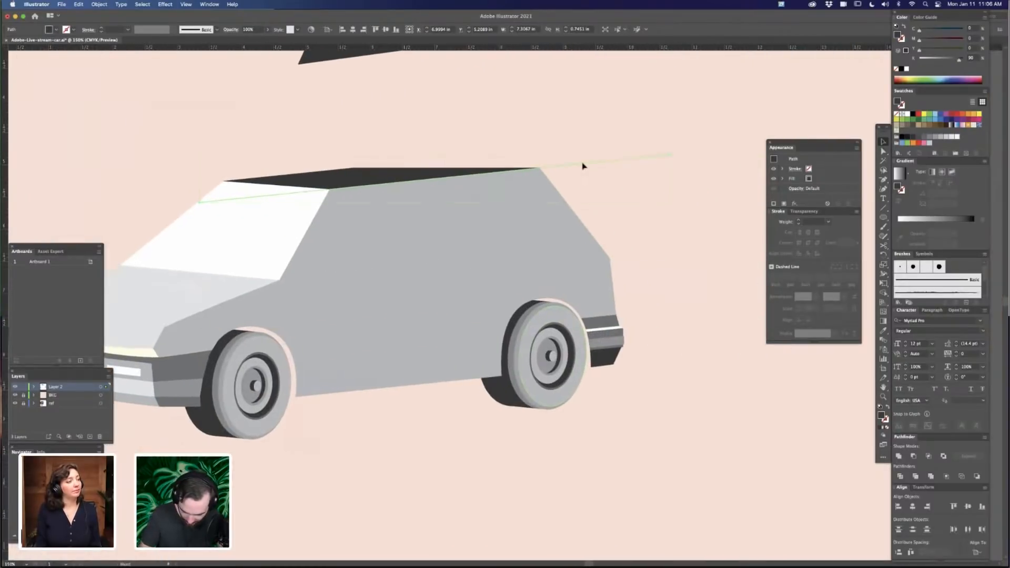
drag(583, 166, 610, 251)
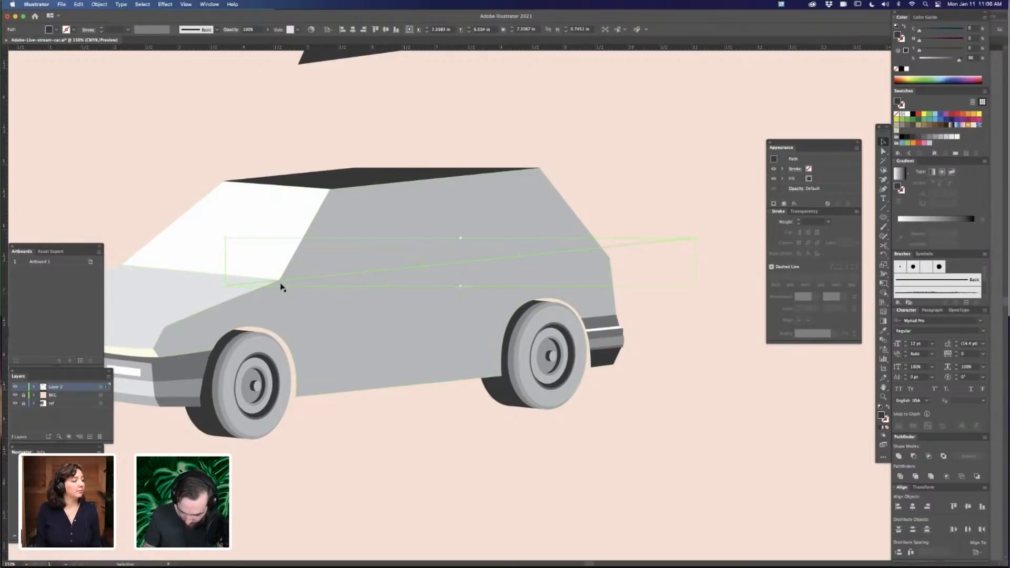
Raise the rear body panel's upper rear corner onto the beltline guide line
key(a)
click(604, 266)
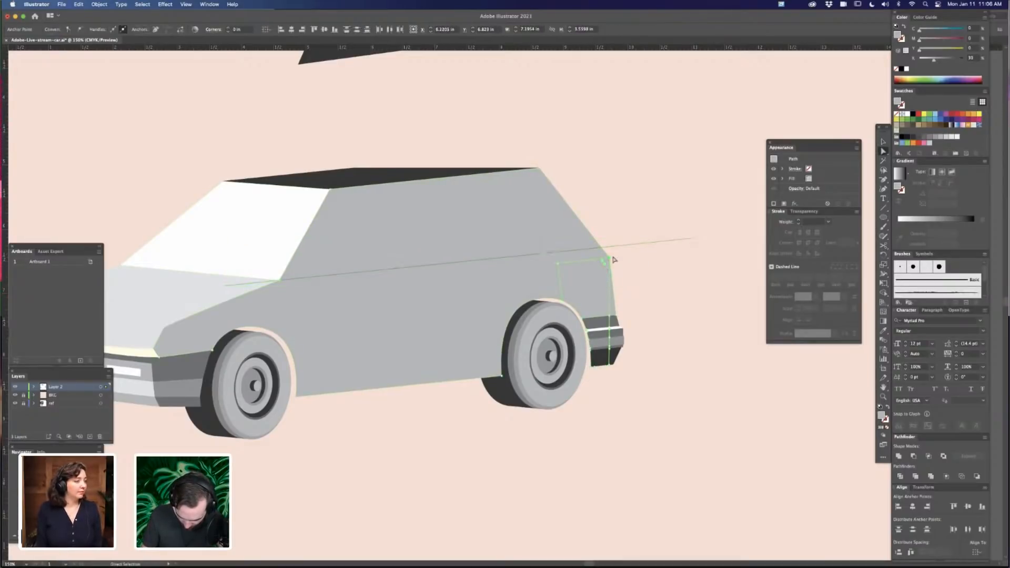
drag(610, 260, 608, 248)
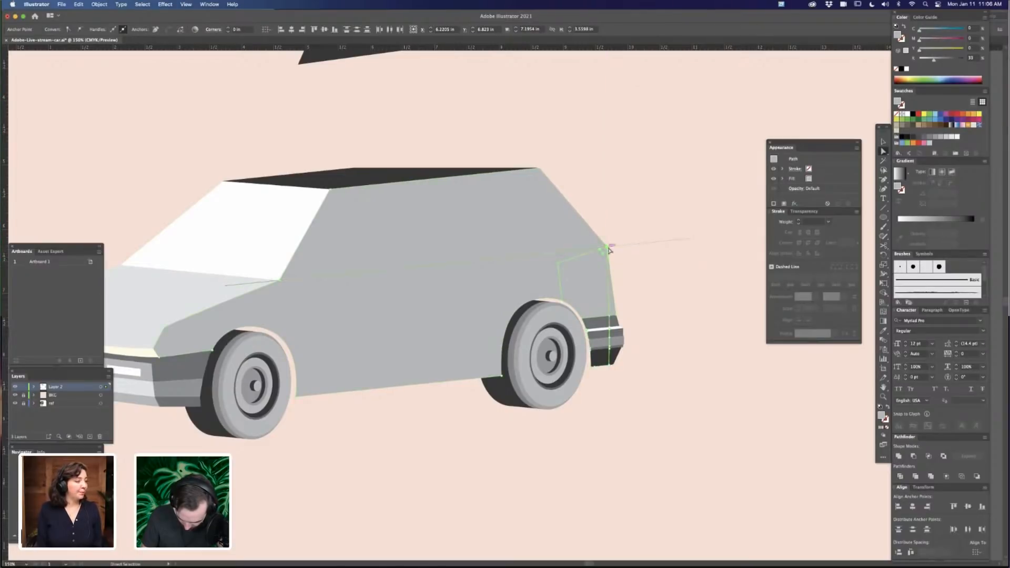
click(656, 292)
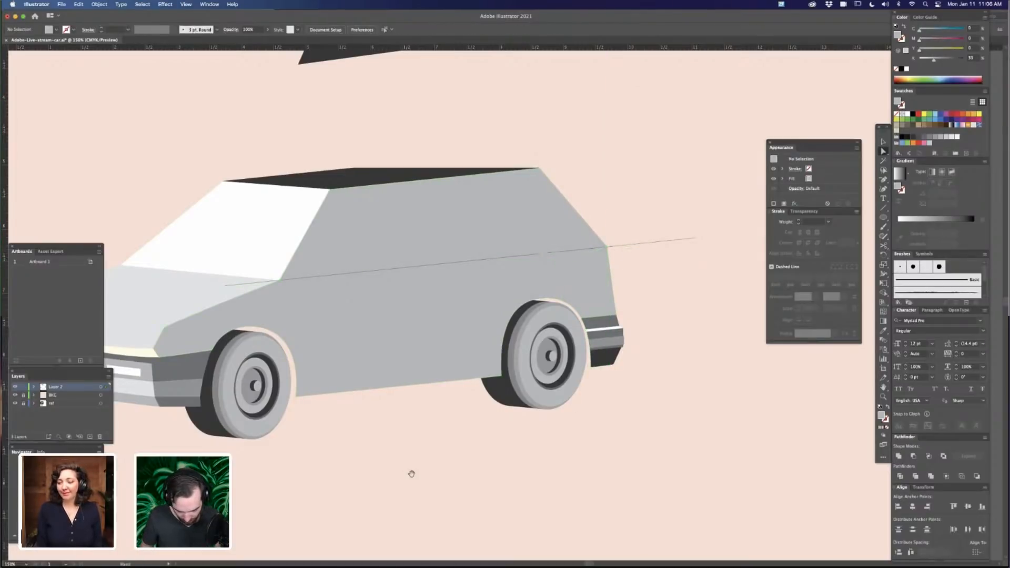
drag(412, 473, 473, 463)
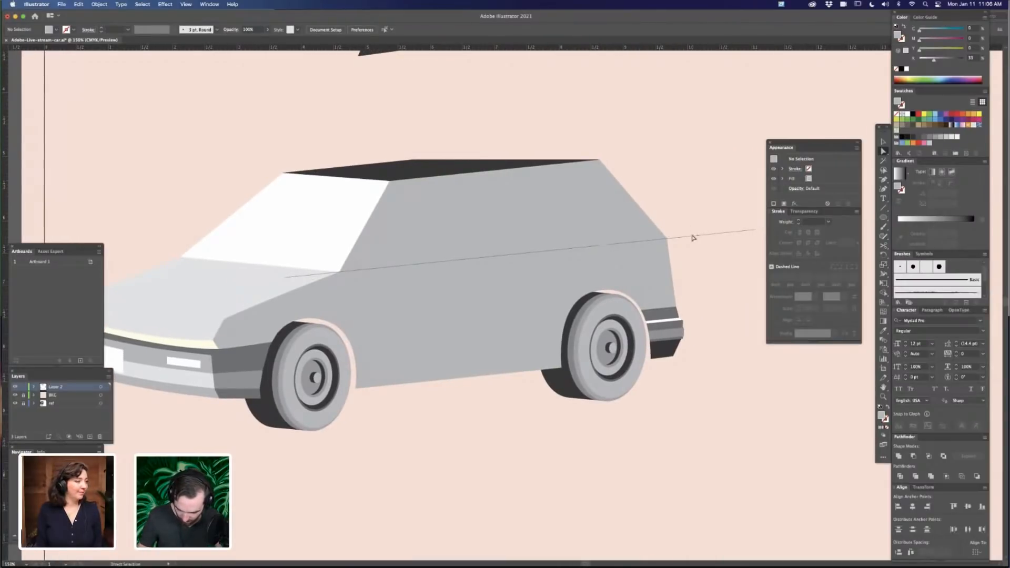
Move the beltline guide line down to the upper edge of the rear bumper
drag(693, 237, 673, 303)
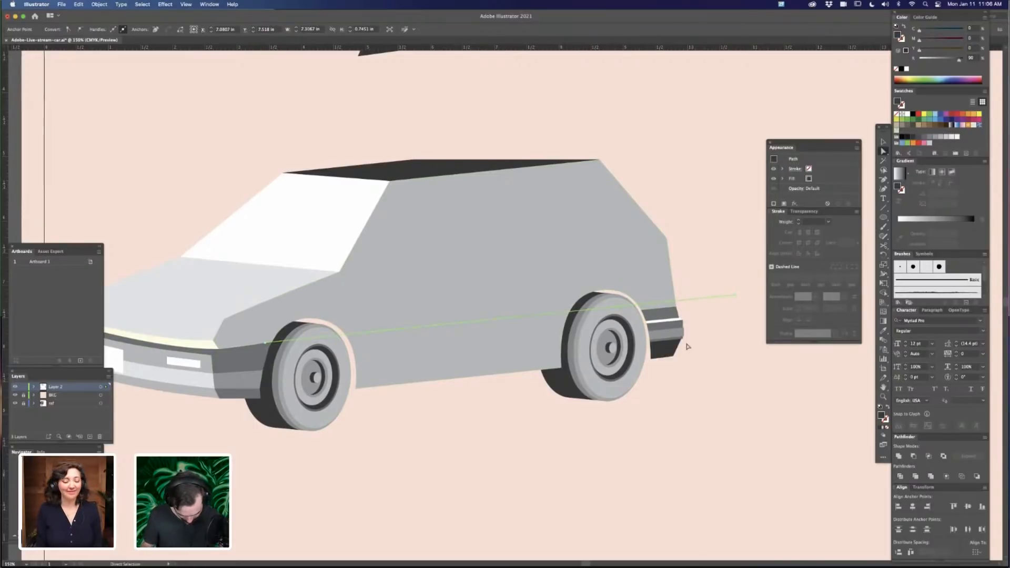
key(super+equal)
key(super+equal)
drag(865, 333, 585, 340)
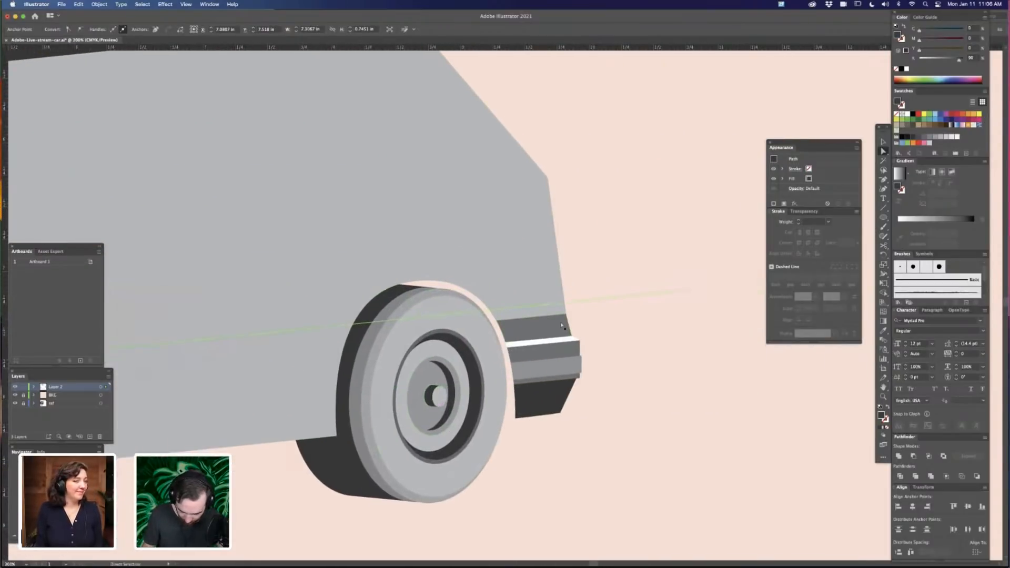
Delete the separate rear body panel between the rear wheel arch and the car's rear edge
key(v)
click(562, 329)
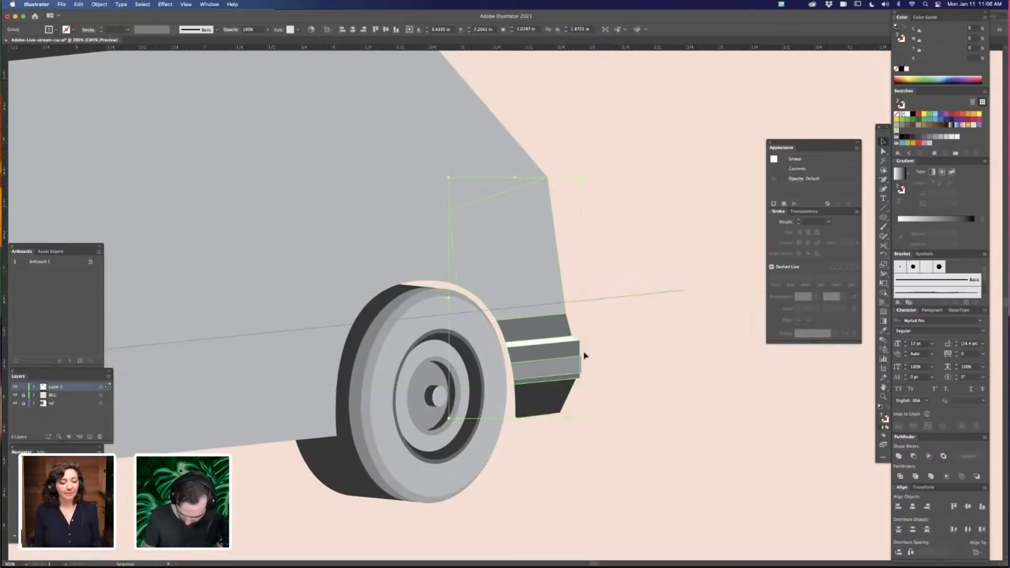
click(568, 332)
key(a)
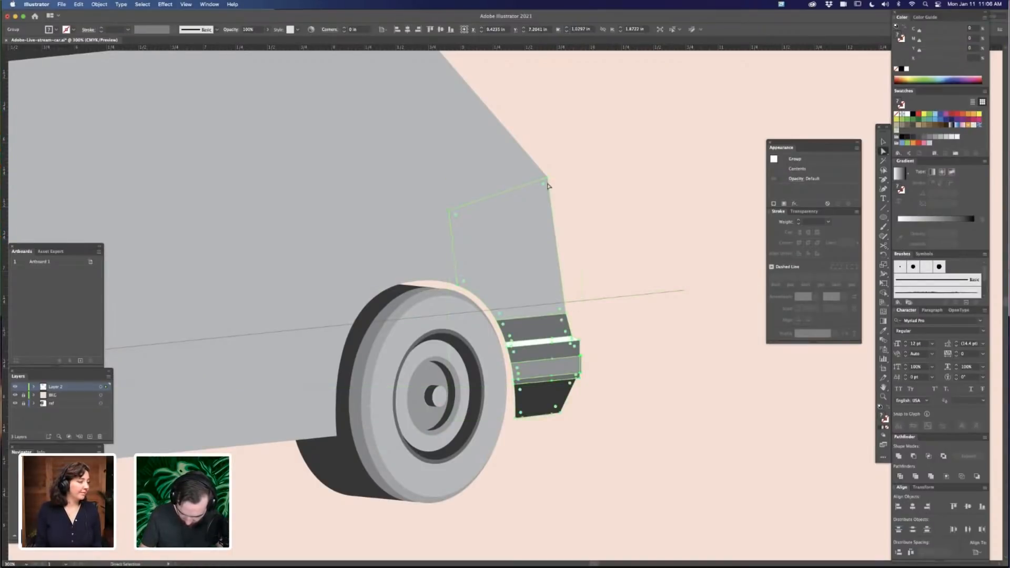
drag(551, 179, 570, 216)
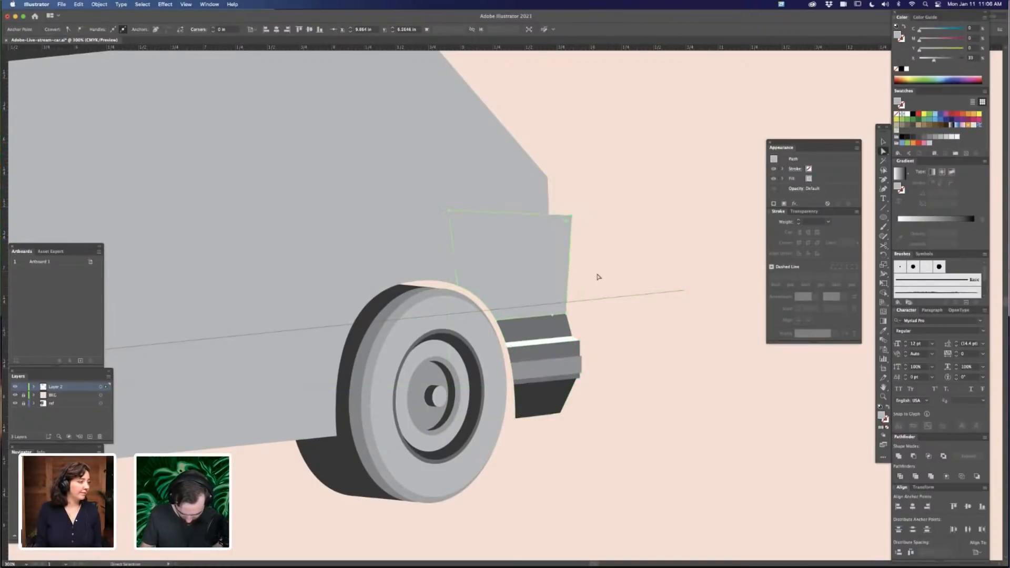
key(BackSpace)
key(BackSpace)
key(v)
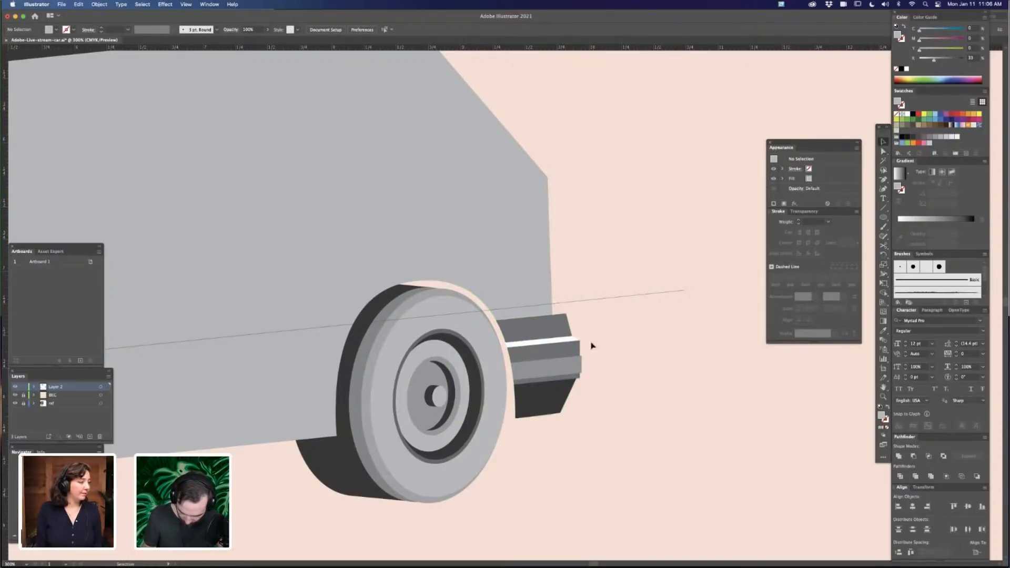
Move the rear bumper group up and forward so its upper edge meets the guide line beside the rear wheel arch
click(561, 393)
drag(573, 370, 566, 360)
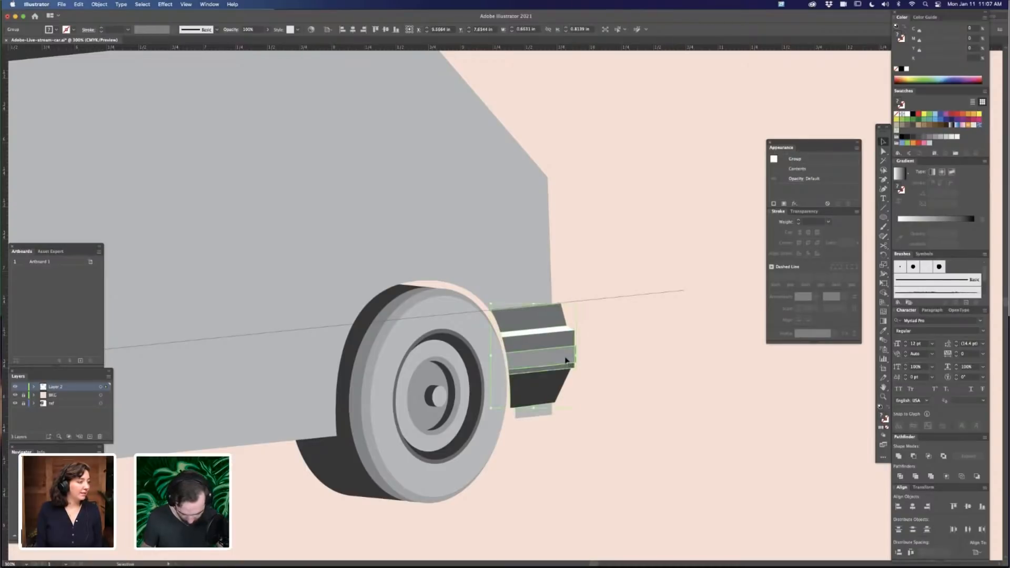
key(z)
drag(489, 296, 667, 266)
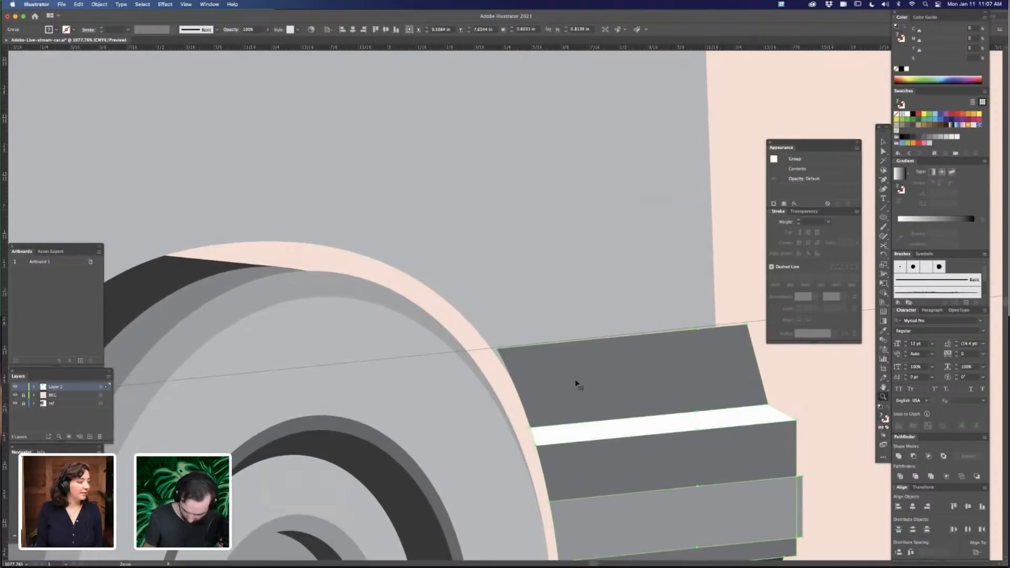
key(v)
drag(577, 376, 578, 378)
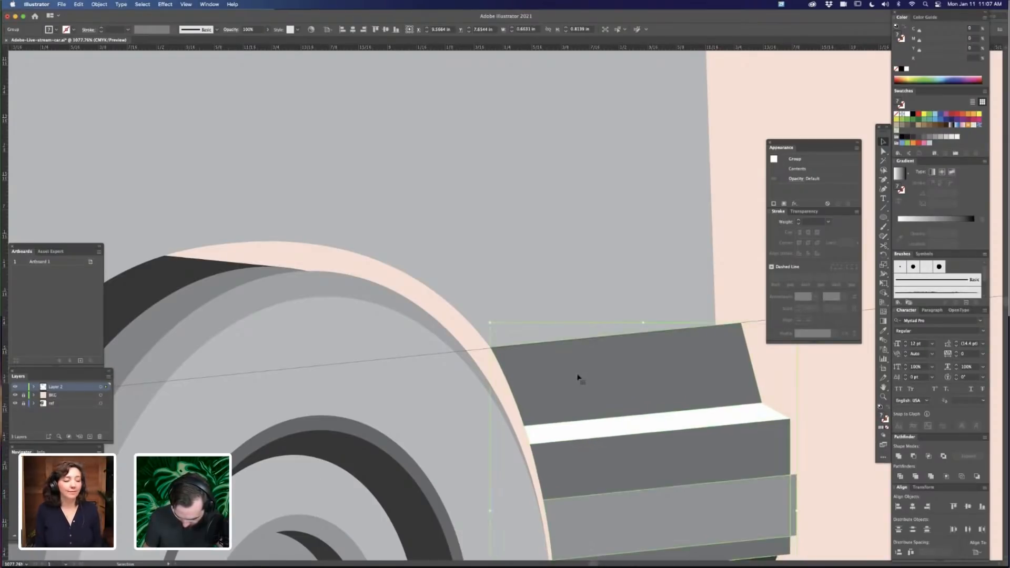
Fine-tune the rear bumper group so its upper front corner sits exactly on the guide line at the wheel arch edge
key(z)
drag(509, 384, 622, 349)
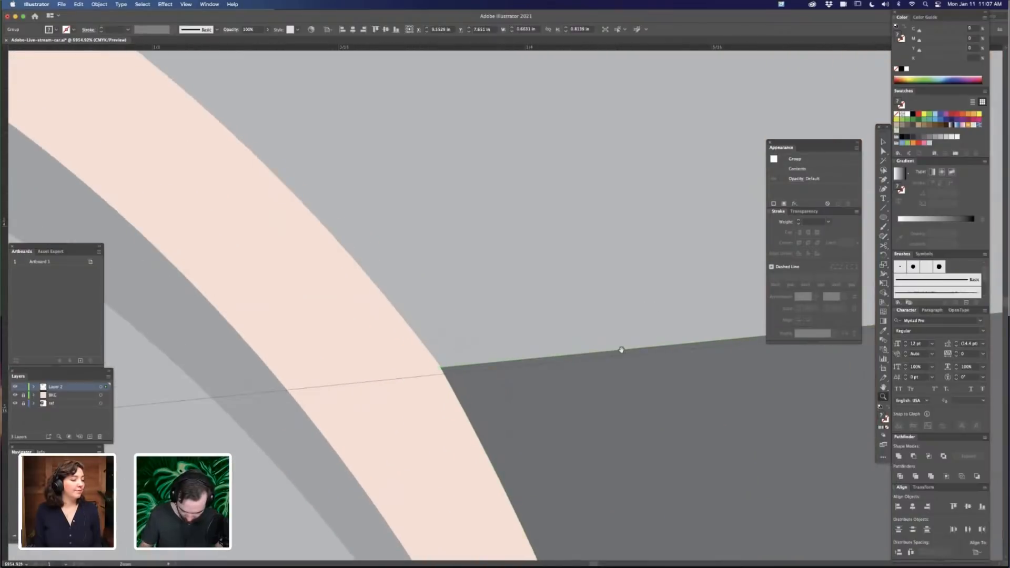
key(v)
click(385, 350)
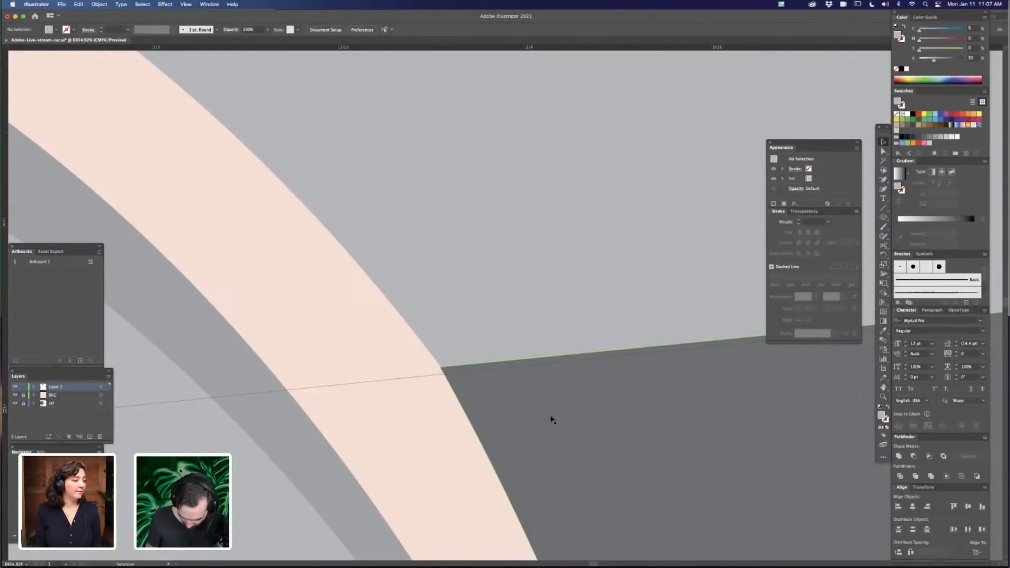
drag(551, 418, 554, 429)
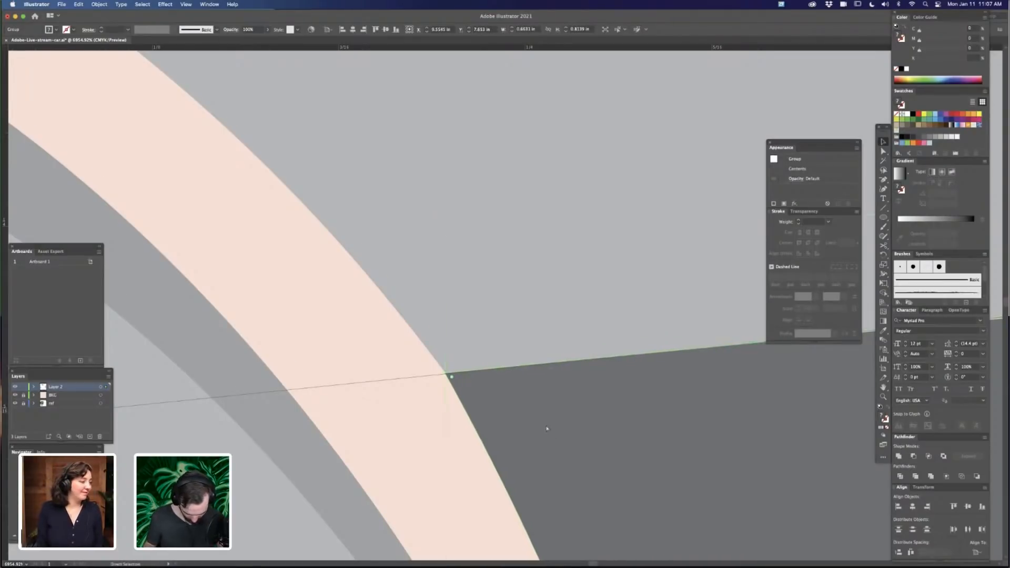
Remove the side panel's lower rear anchor points so the panel no longer sticks out below the rear bumper
key(super+minus)
key(super+minus)
key(super+minus)
key(super+minus)
key(super+minus)
key(super+minus)
key(super+minus)
key(super+minus)
key(super+minus)
key(super+minus)
key(space)
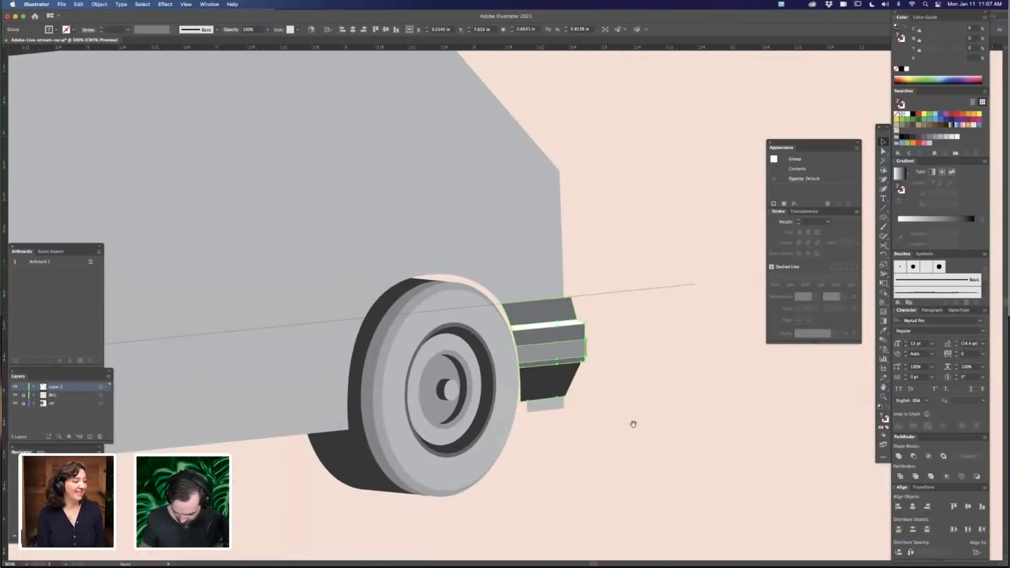
drag(633, 424, 600, 403)
key(a)
click(526, 387)
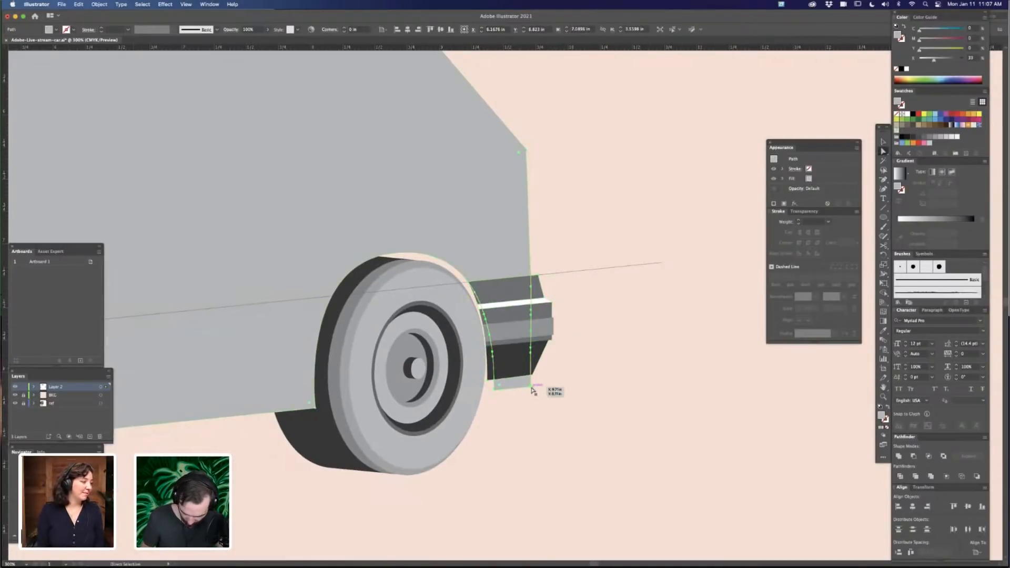
key(minus)
click(530, 388)
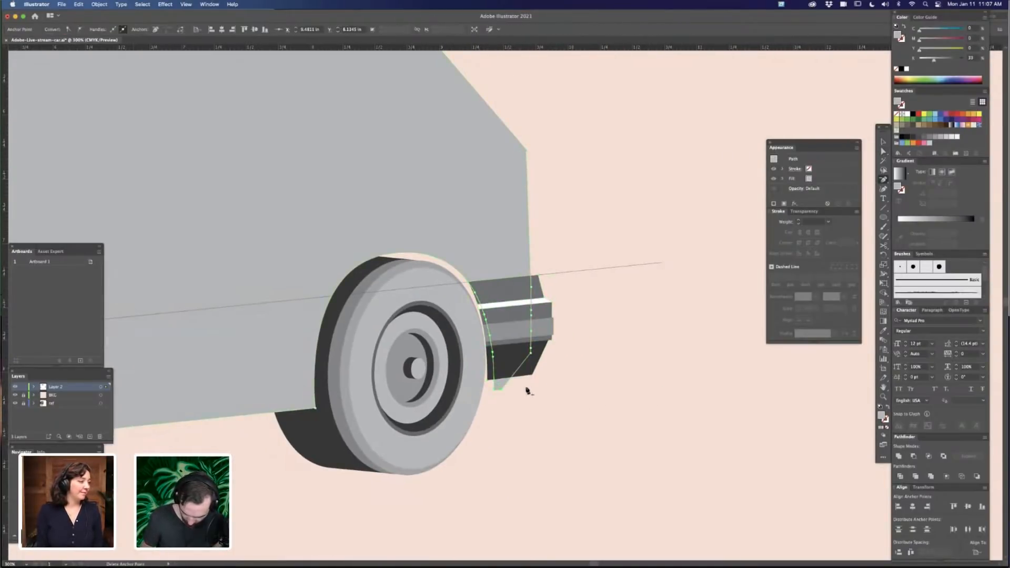
click(494, 392)
click(502, 390)
key(a)
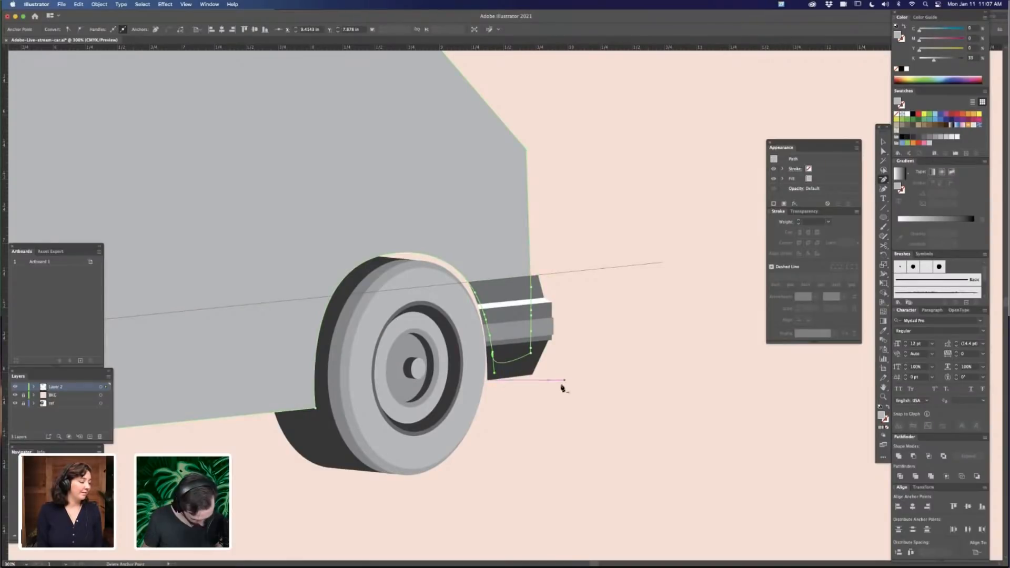
click(567, 379)
Move the guide line down onto the side panel's lower edge between the wheels
key(super+minus)
key(super+minus)
key(super+minus)
key(super+minus)
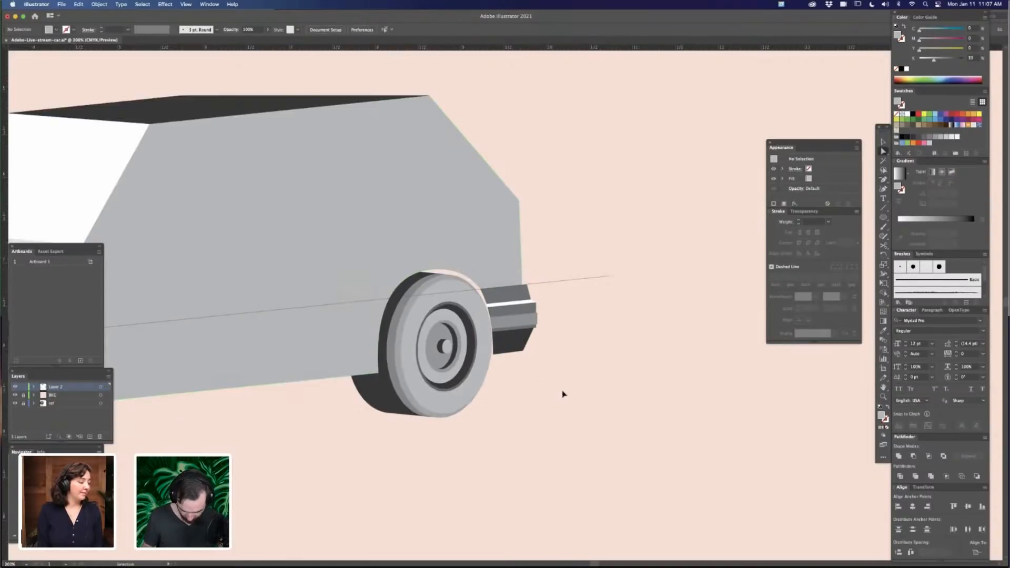
drag(468, 375, 514, 372)
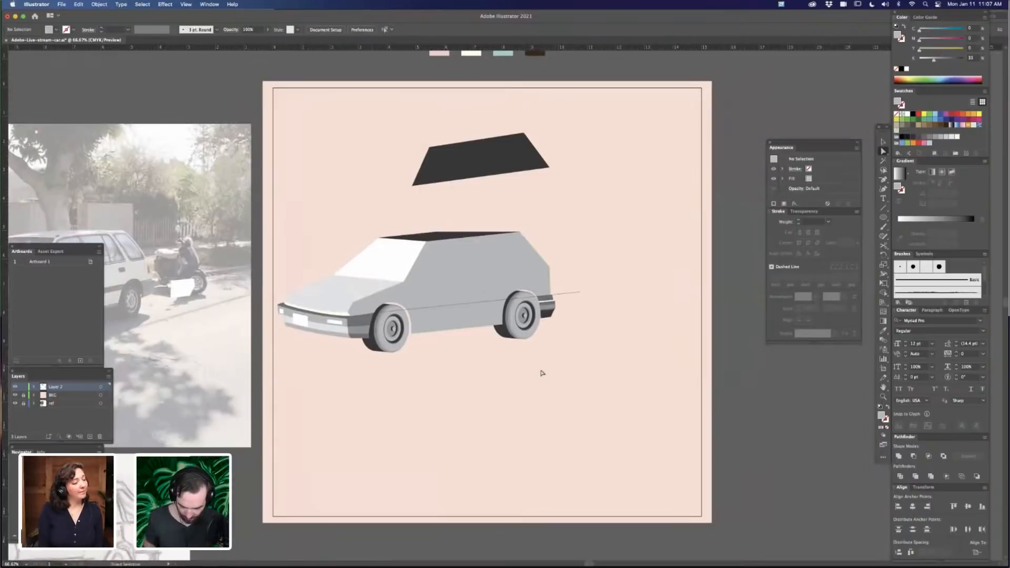
scroll(532, 437, left, 3)
scroll(532, 438, up, 2)
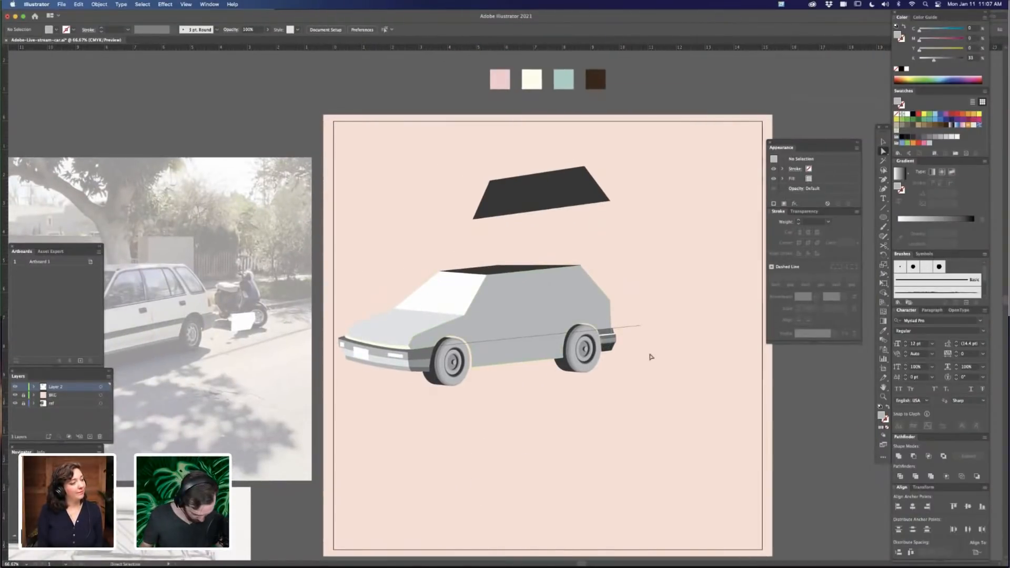
key(v)
drag(631, 328, 713, 330)
key(z)
drag(337, 447, 500, 435)
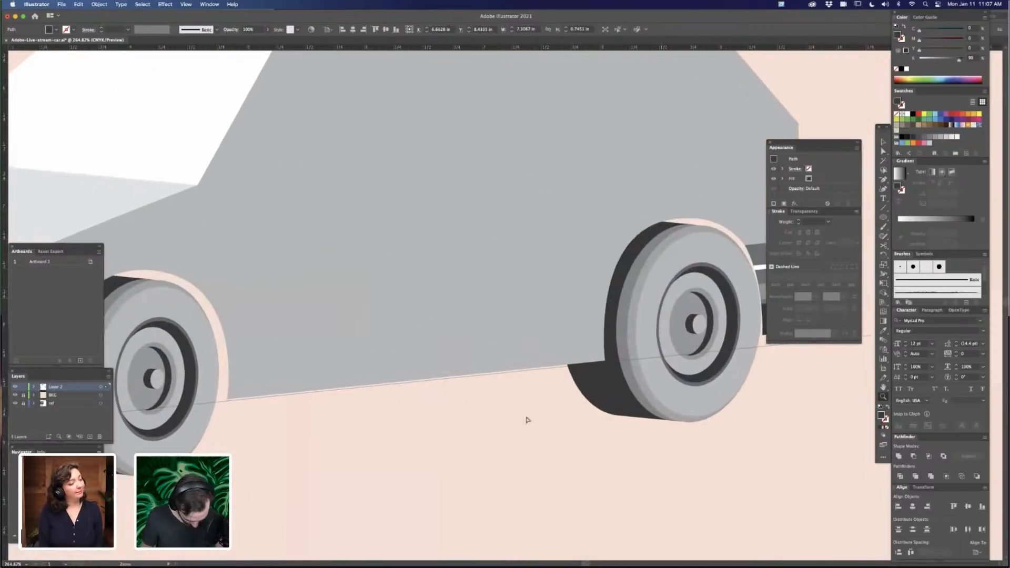
Check the side panel's lower edge against the guide line and delete the guide line
key(a)
key(super+shift+a)
click(648, 361)
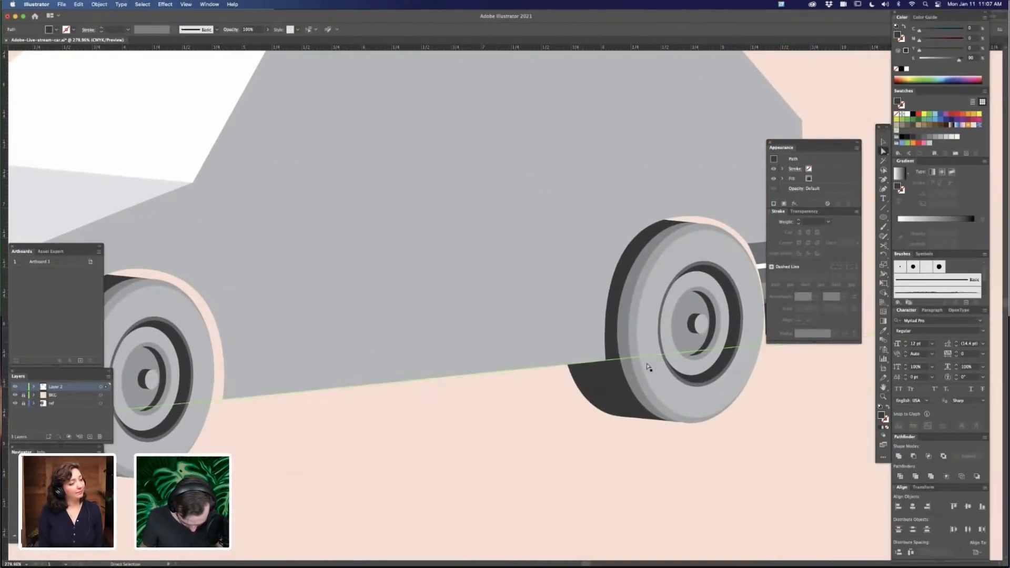
key(super+1)
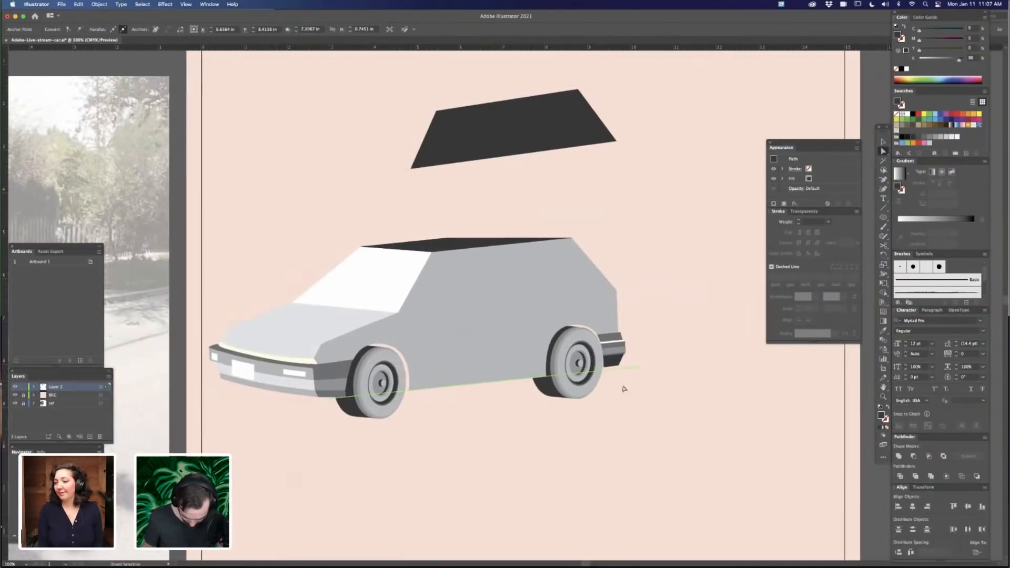
click(604, 449)
Snap the upper side panel's lower rear corner to the rear corner of the car body
click(570, 271)
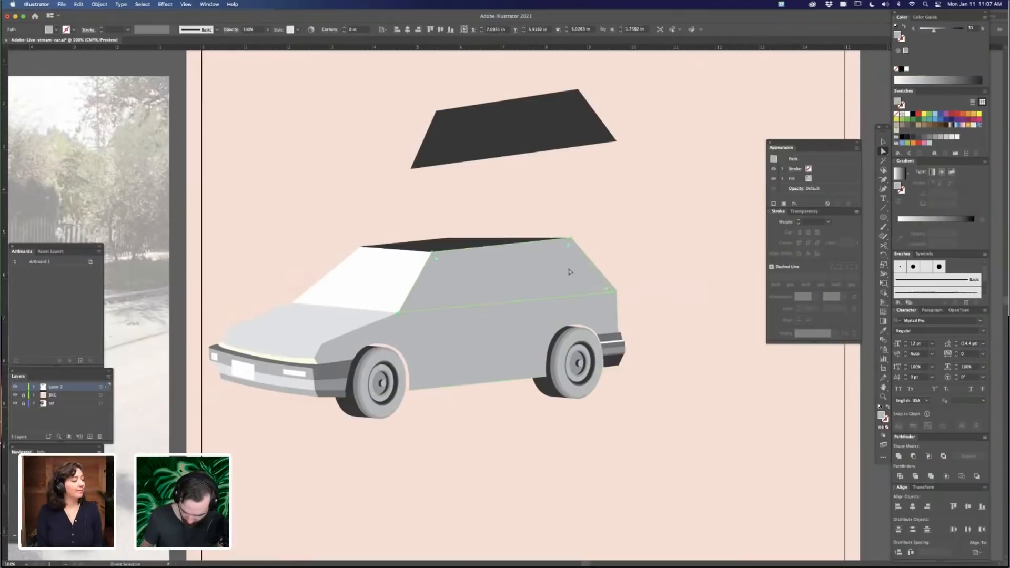
scroll(586, 275, up, 5)
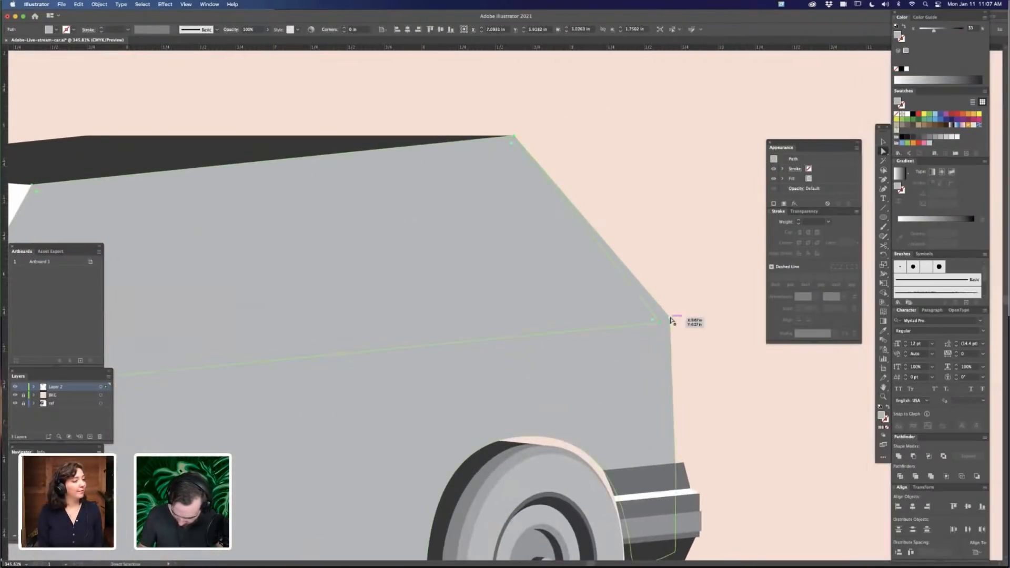
drag(662, 326, 670, 317)
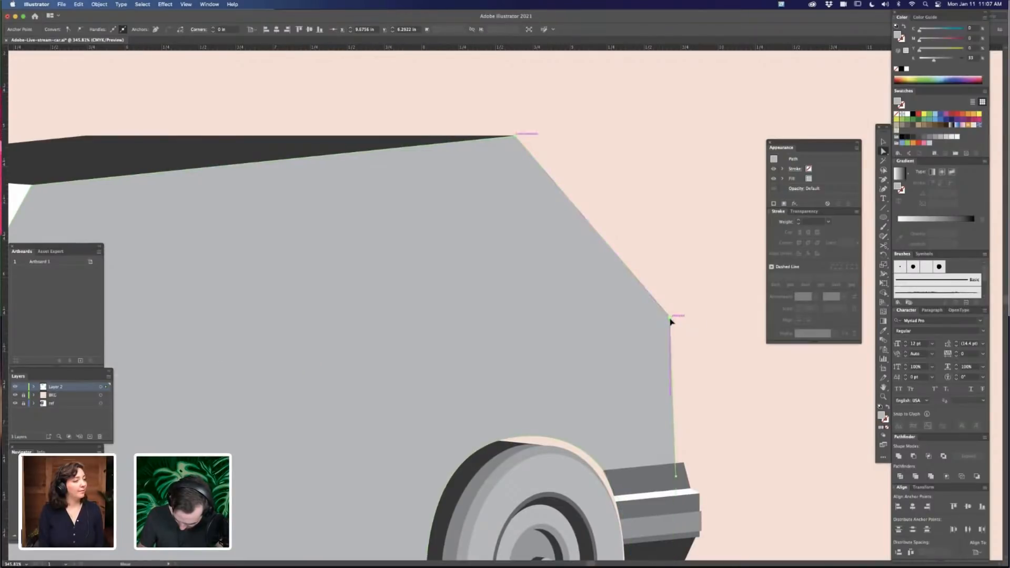
click(679, 347)
Switch to outline view and delete the stray lines lying on and just below the beltline
key(super+y)
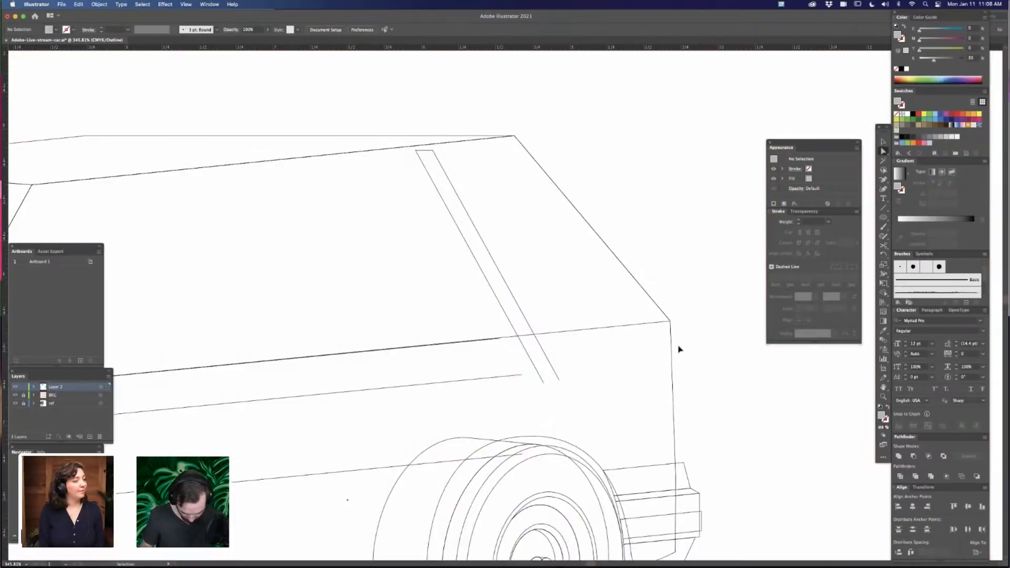
drag(496, 357, 619, 343)
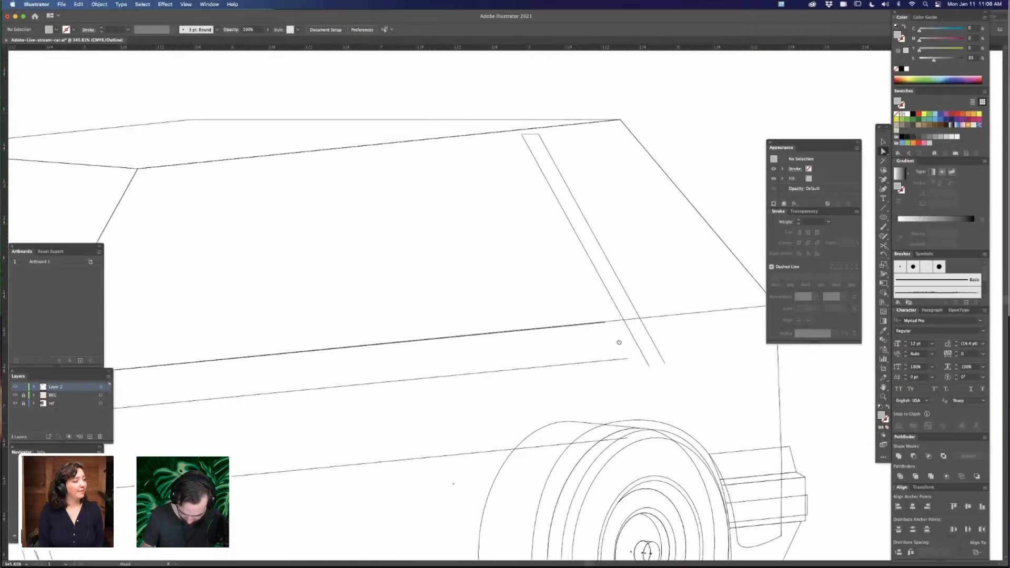
key(super+minus)
key(super+minus)
key(super+minus)
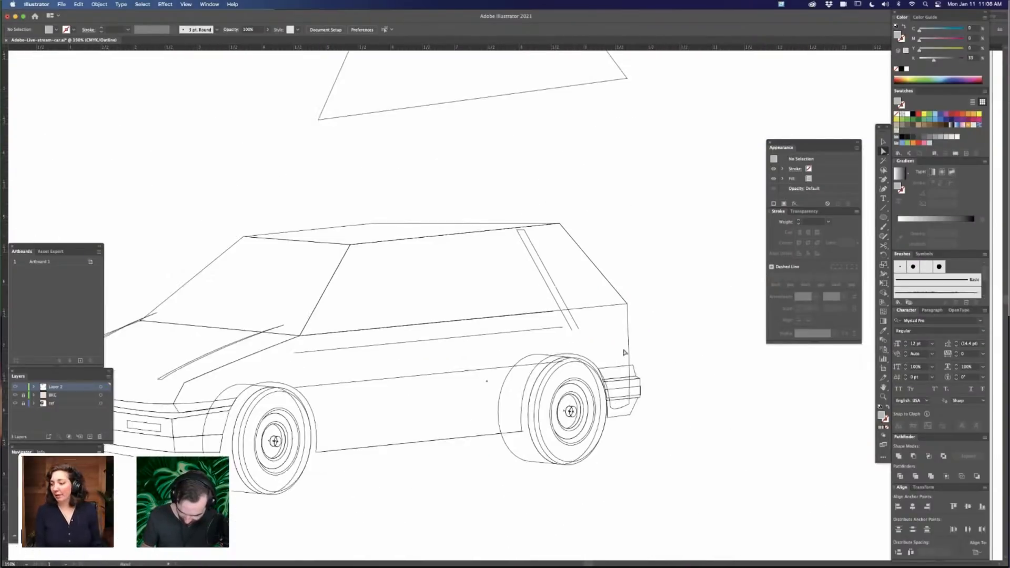
scroll(605, 342, left, 1)
scroll(598, 339, left, 4)
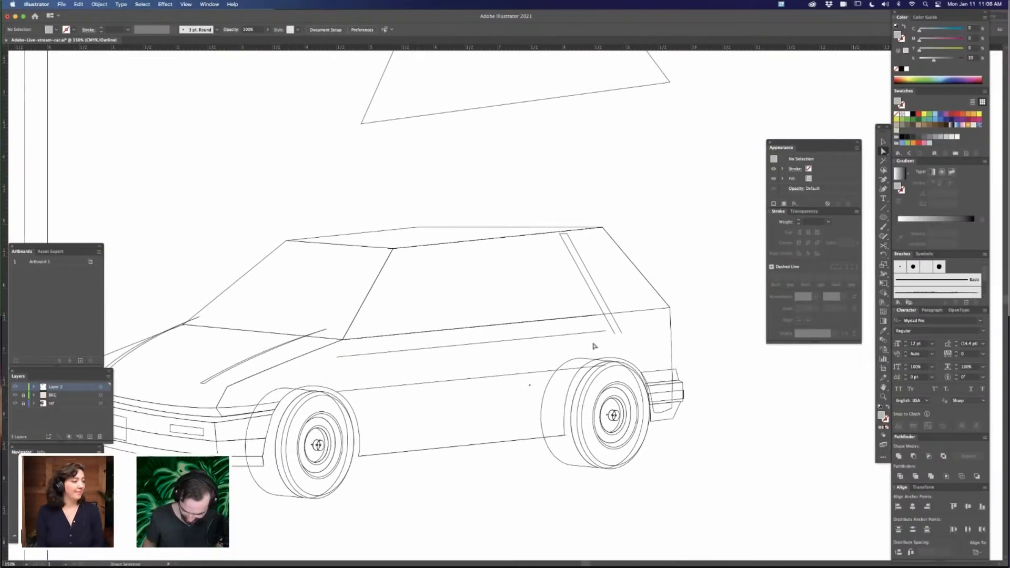
click(596, 331)
key(Delete)
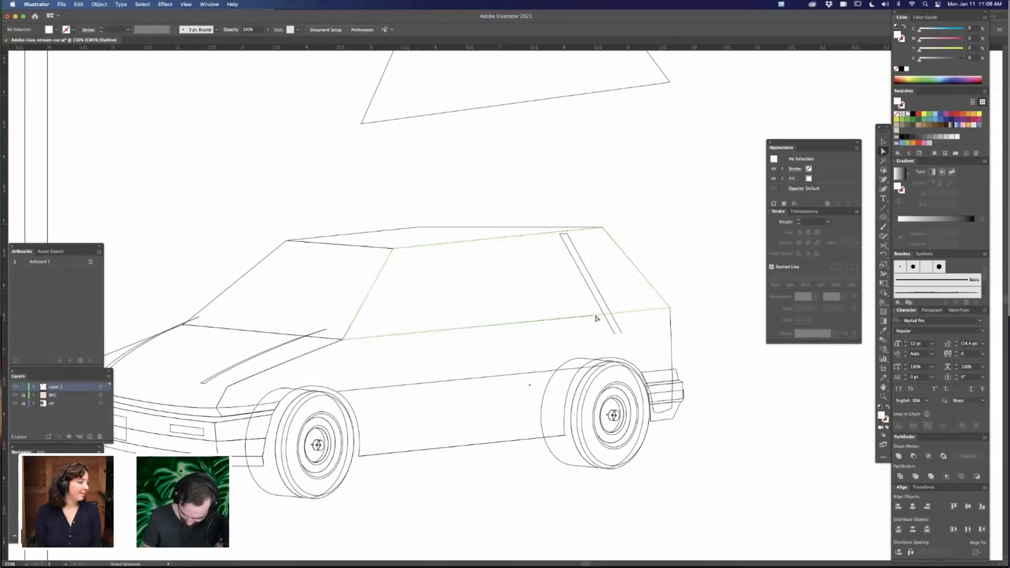
click(597, 318)
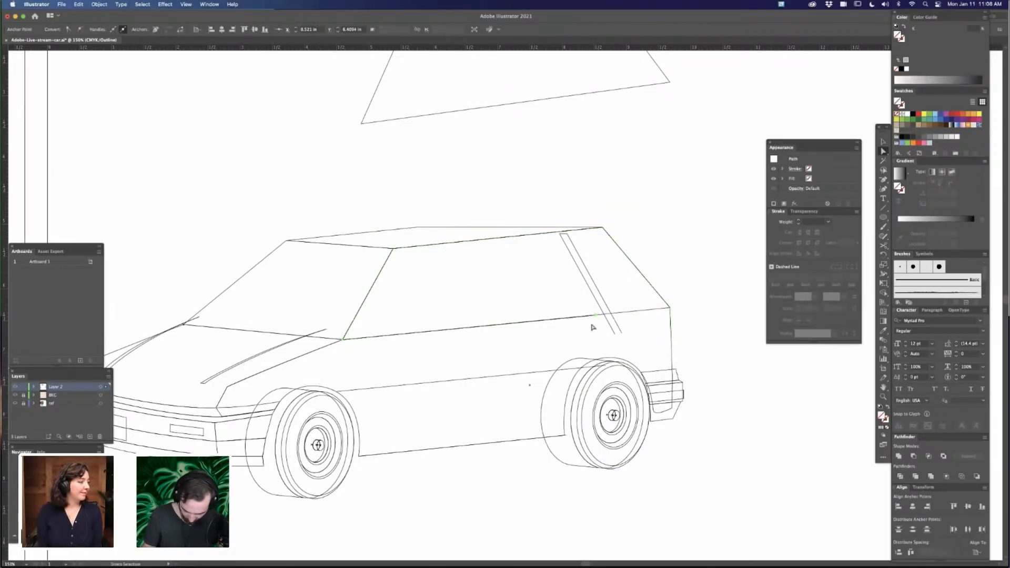
click(592, 327)
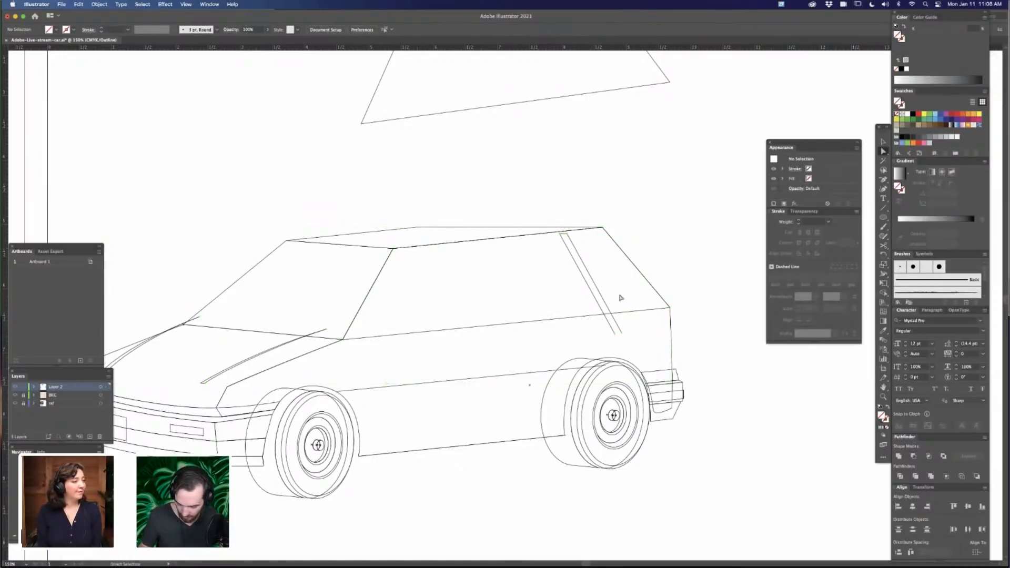
Select the upper side panel group, return to preview view and offset its path by -0.105 in with miter joins
key(v)
click(591, 318)
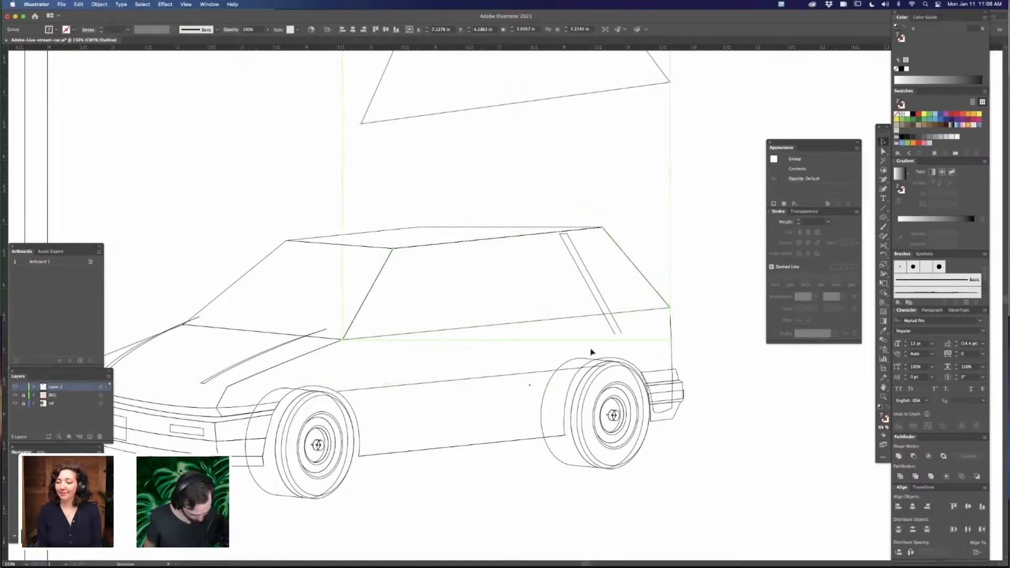
key(super+y)
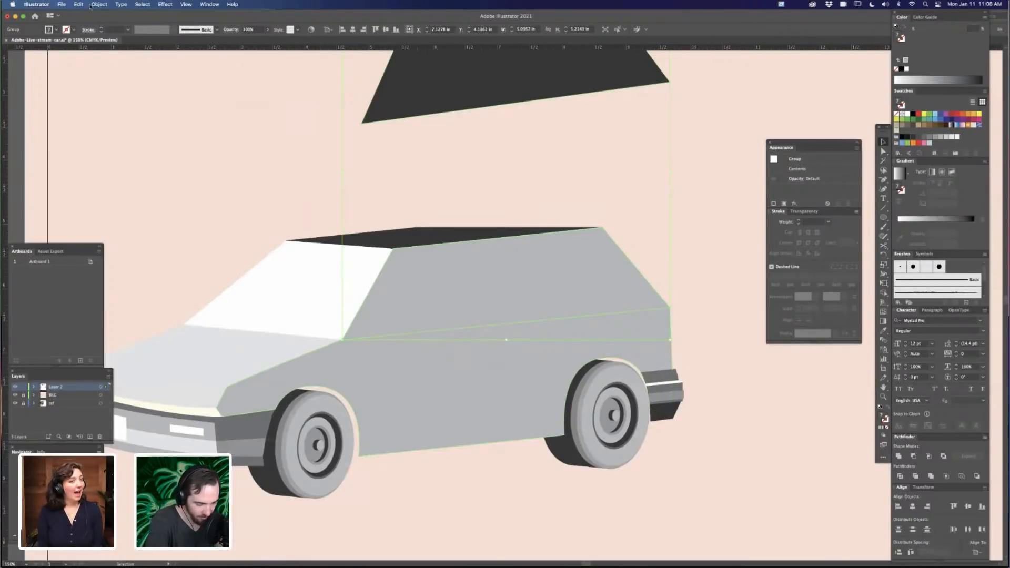
click(91, 6)
mouse_move(158, 202)
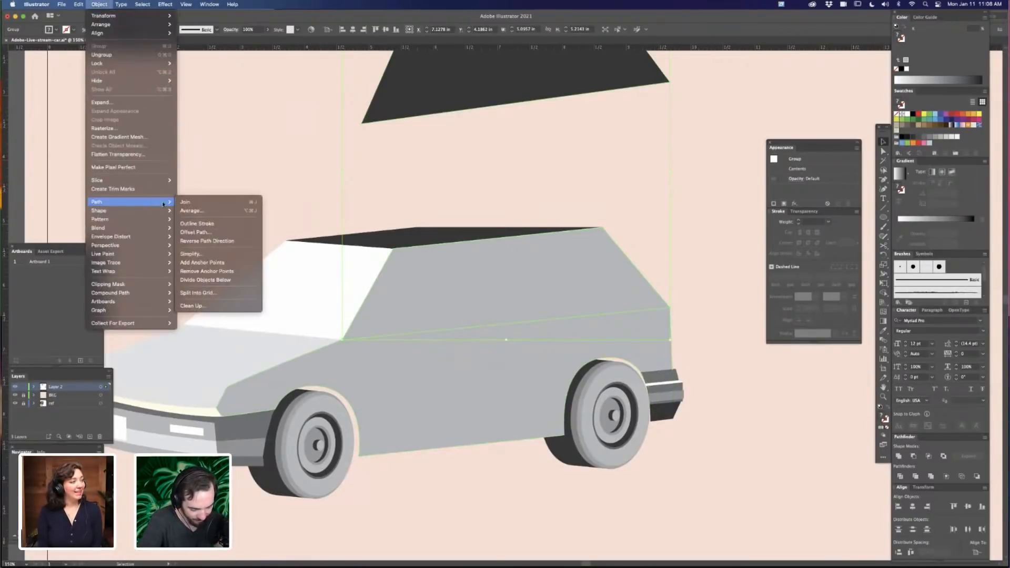
click(215, 232)
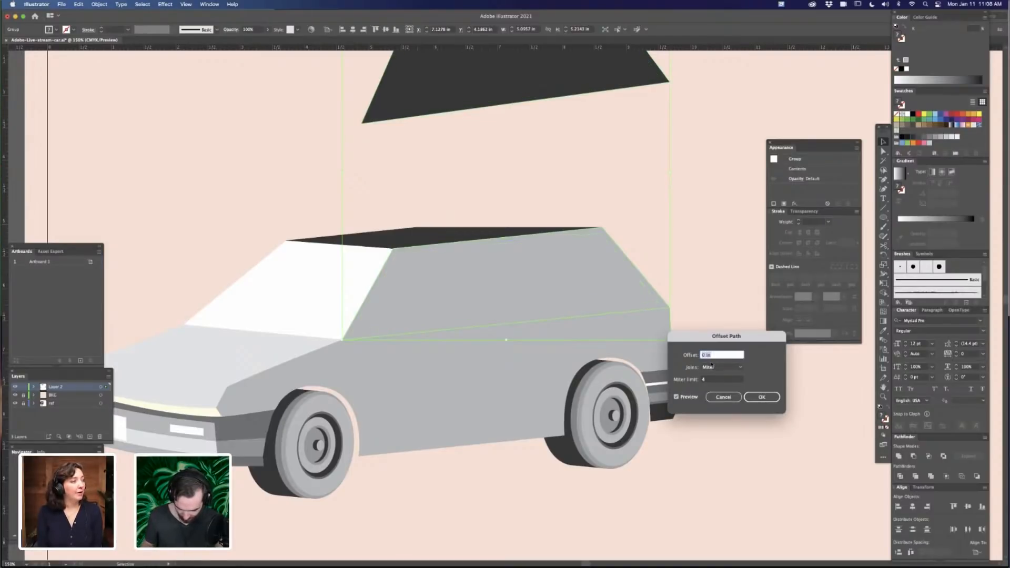
key(Down)
key(Down)
key(Up)
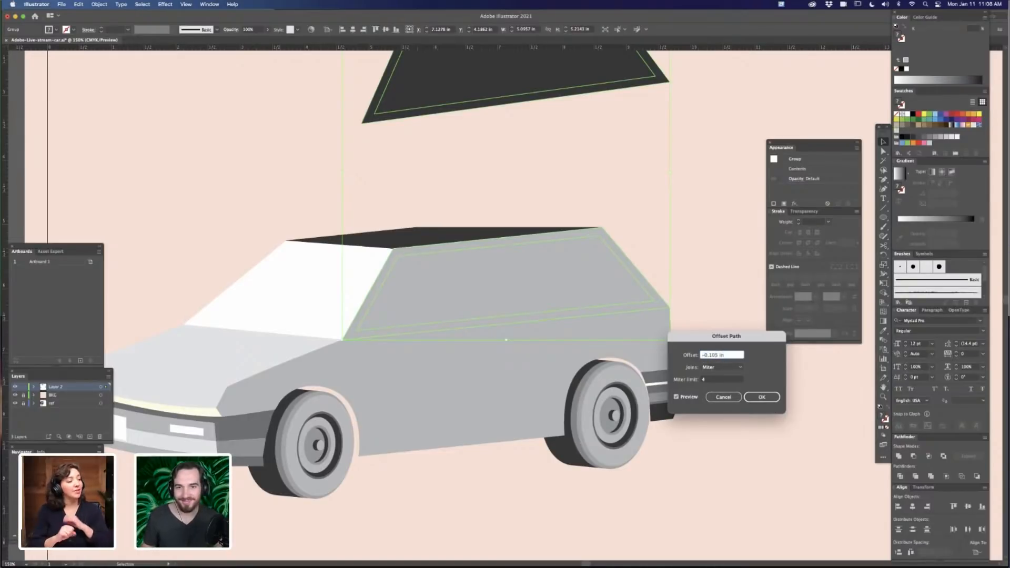
click(714, 379)
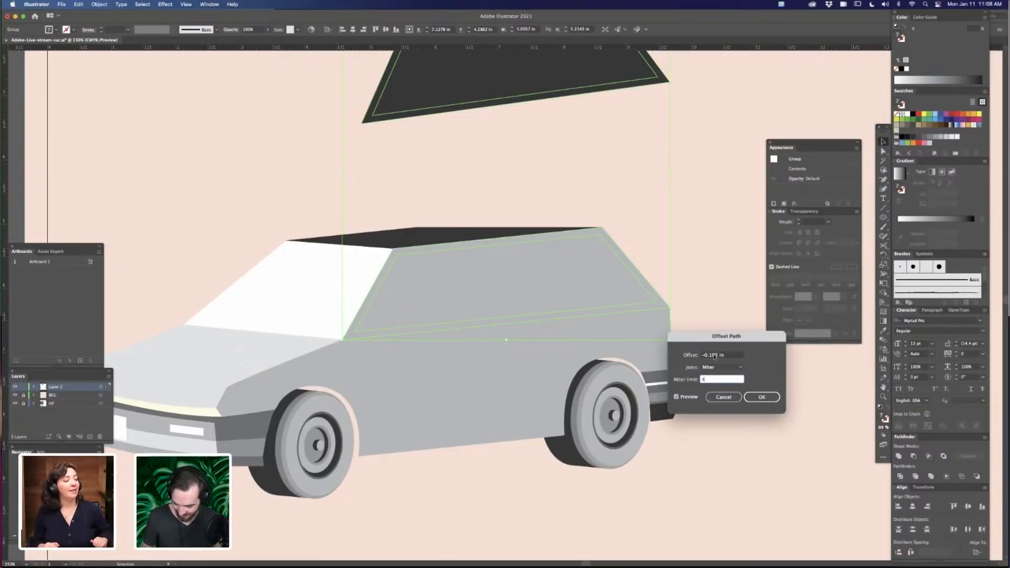
click(759, 399)
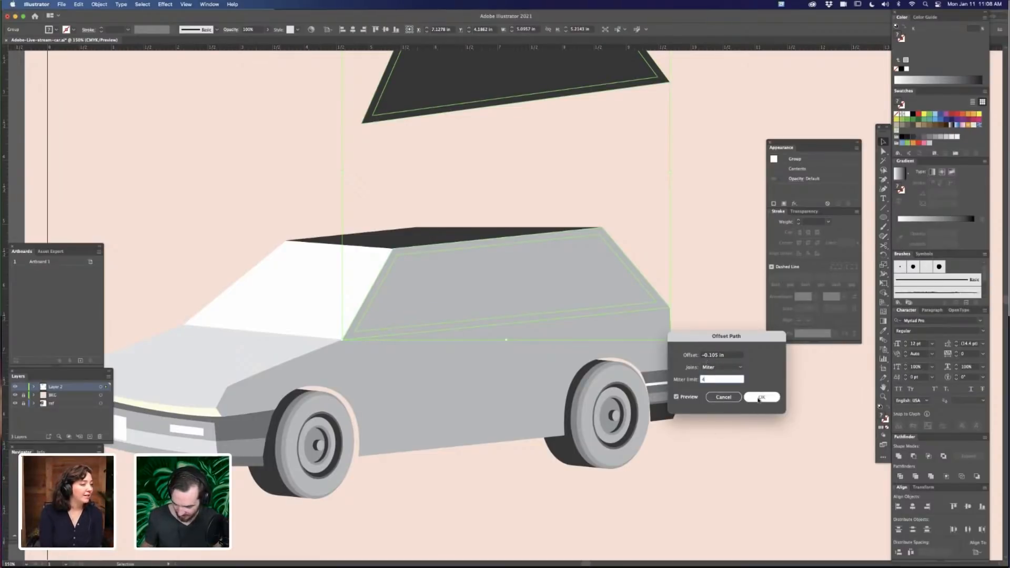
click(760, 398)
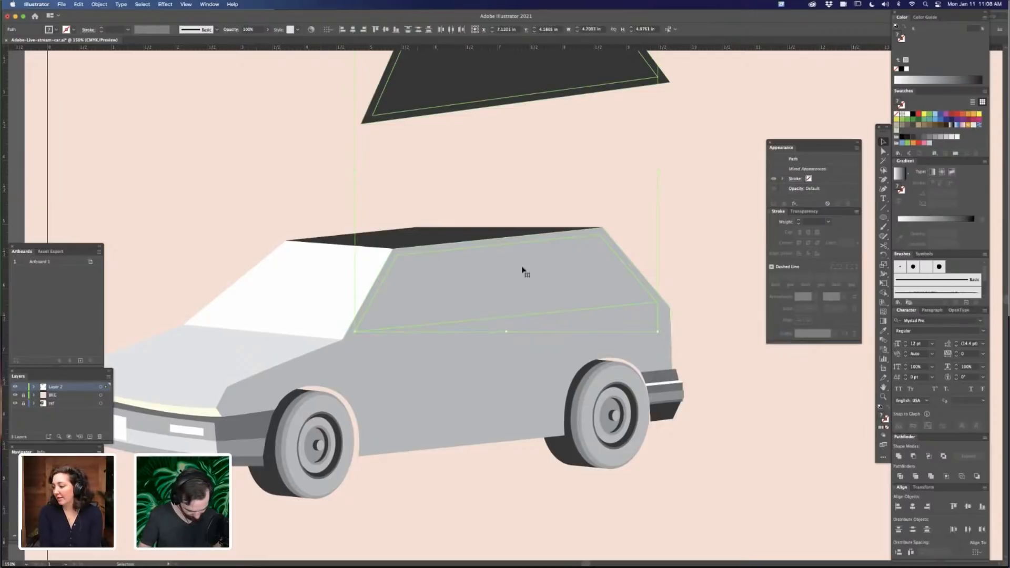
Fill the inset side window shape with the dark grey sampled from the roof
key(i)
click(499, 228)
key(a)
click(662, 248)
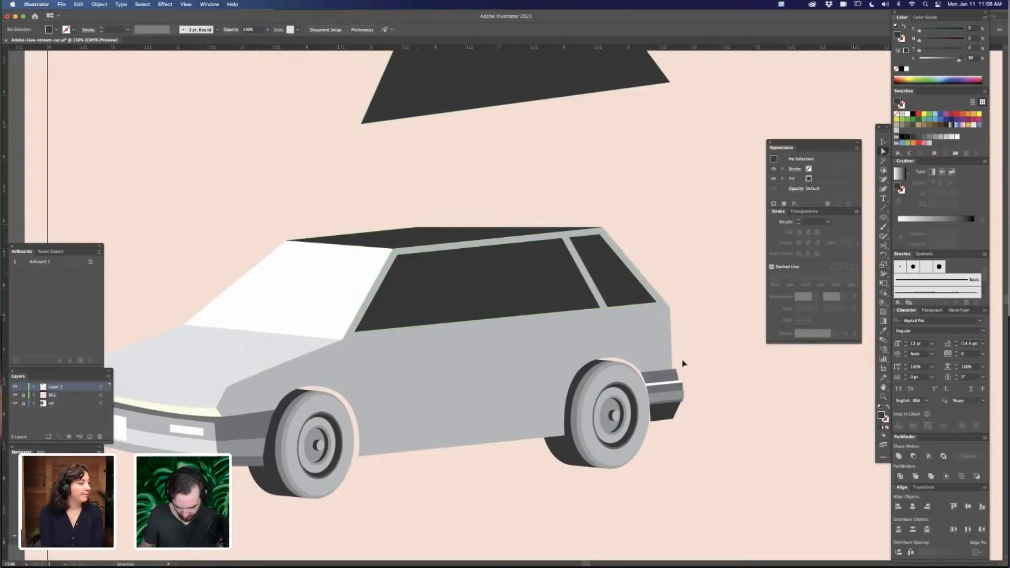
Examine how the dark side windows look on the whole car beside the reference photo
key(super+minus)
key(super+minus)
key(super+minus)
key(super+minus)
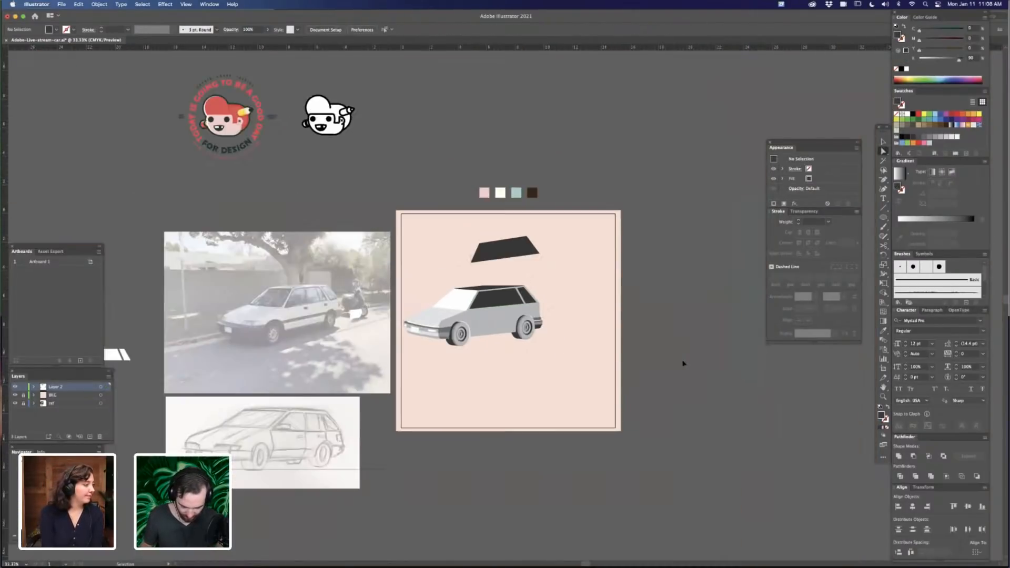
key(super+plus)
key(super+plus)
key(super+plus)
key(super+plus)
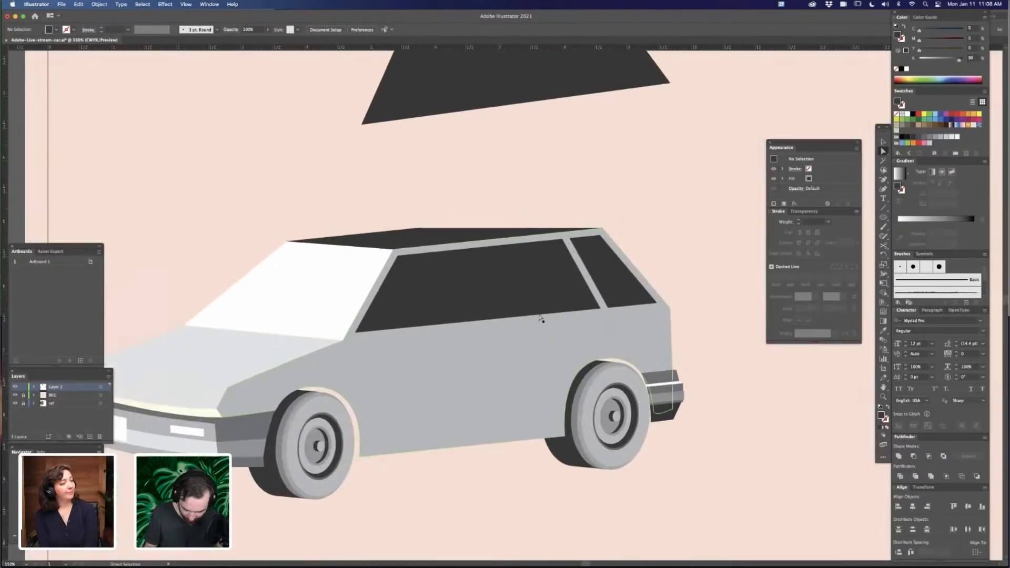
Copy the side window's lower edge, move the copy down onto the door area and stretch it to about 7.05 in wide
click(540, 317)
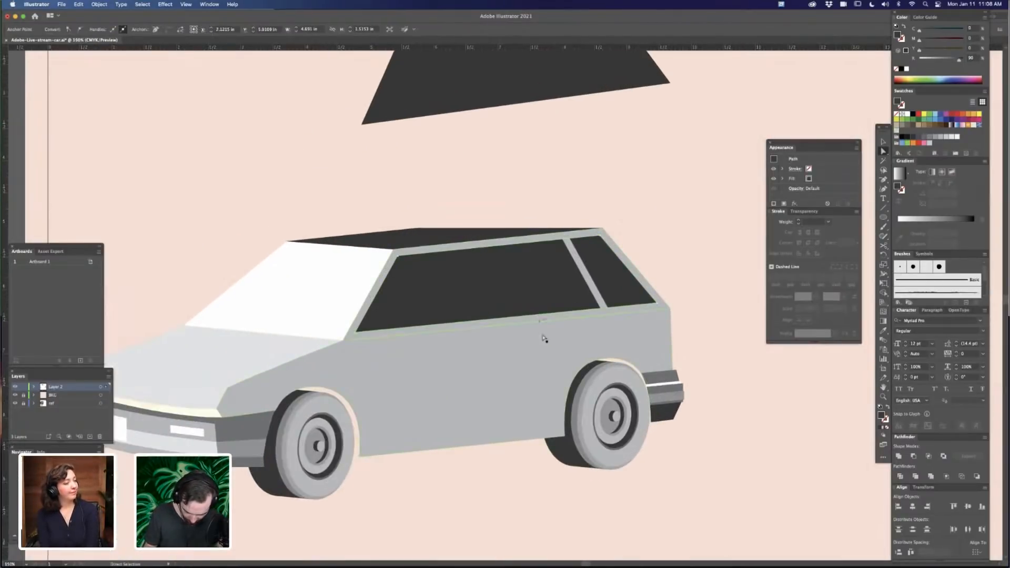
key(super+c)
key(super+f)
key(v)
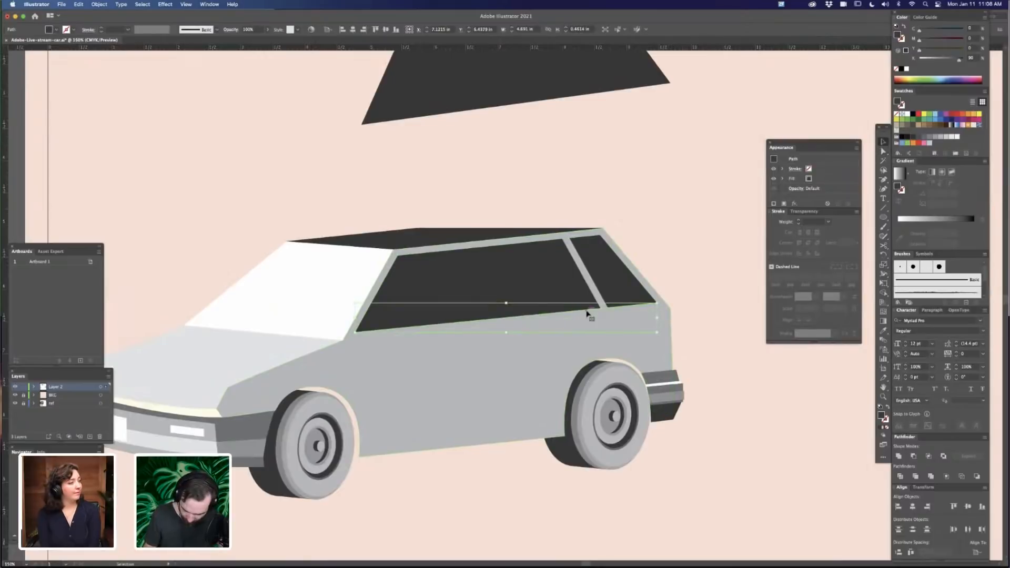
drag(588, 311, 599, 348)
drag(659, 343, 728, 322)
Compare the car's side with the reference photo to judge where the body line runs
key(super+minus)
key(super+minus)
key(super+minus)
drag(485, 406, 566, 402)
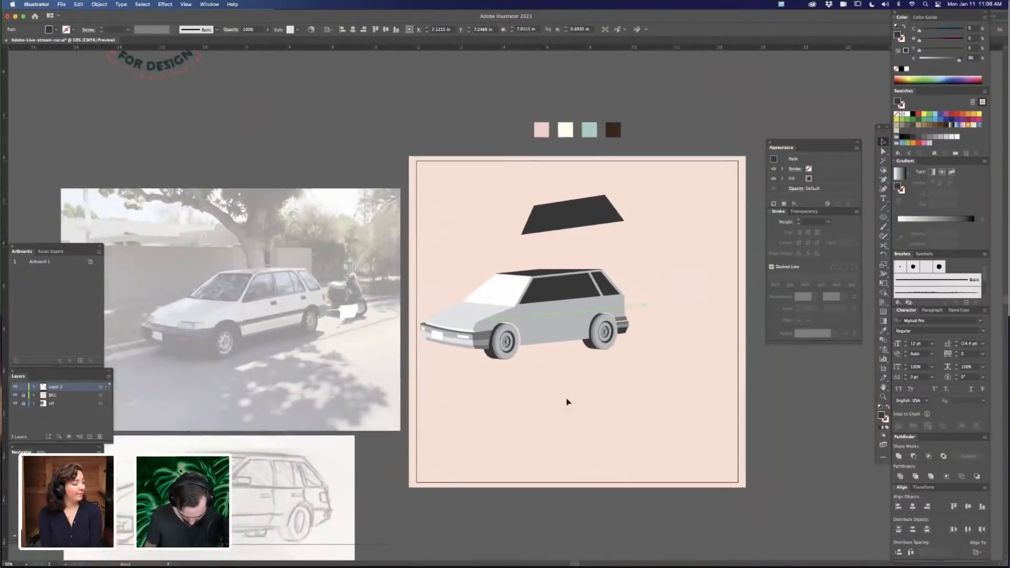
key(super+equal)
key(super+equal)
drag(451, 422, 494, 404)
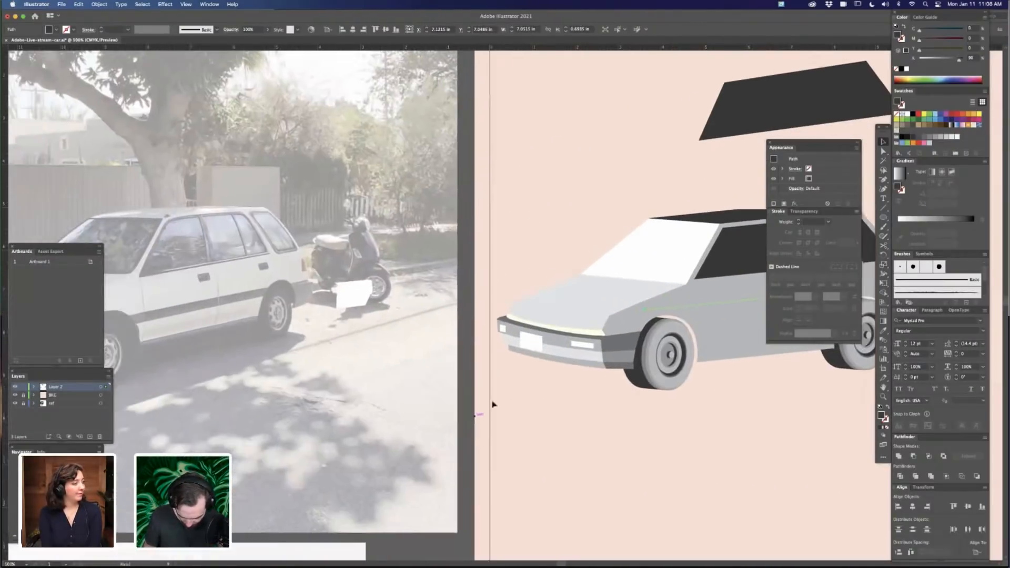
drag(329, 307, 562, 289)
drag(419, 299, 507, 286)
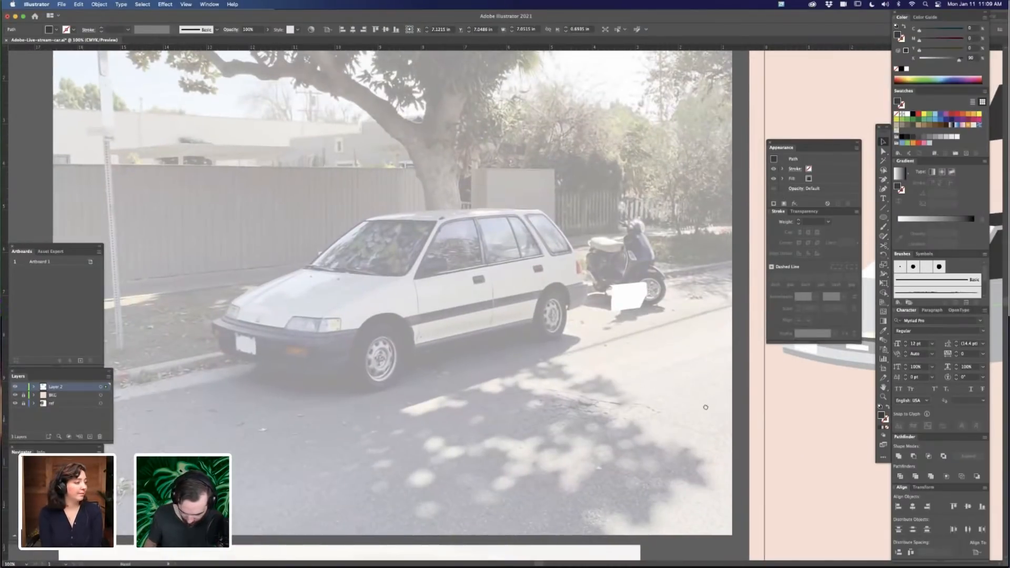
scroll(706, 407, right, 10)
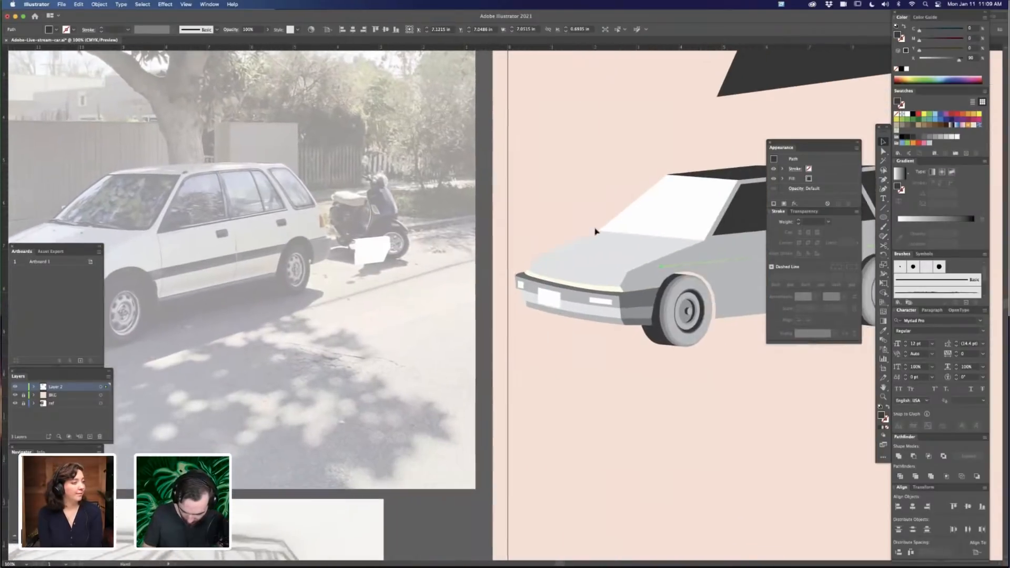
scroll(597, 237, right, 8)
Move the copied guide line slightly up, closer to the side windows
mouse_move(599, 240)
mouse_down()
mouse_move(595, 252)
mouse_move(600, 243)
mouse_up()
click(600, 239)
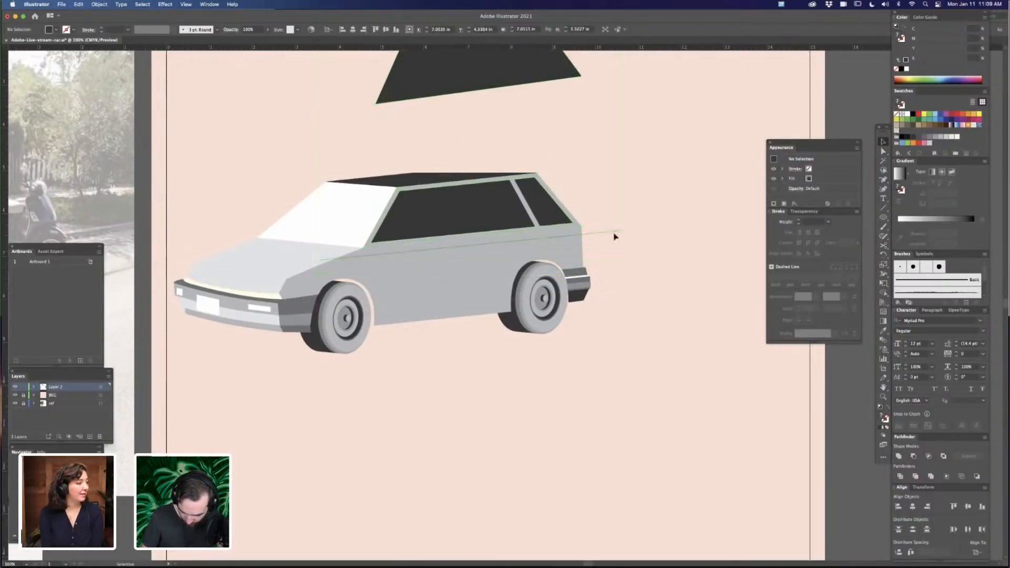
double_click(608, 233)
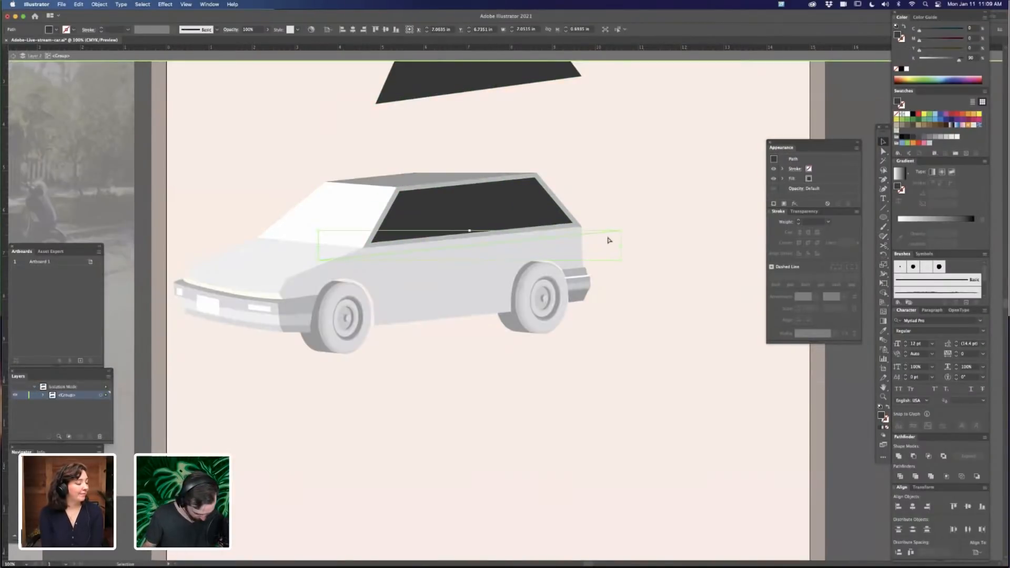
double_click(625, 323)
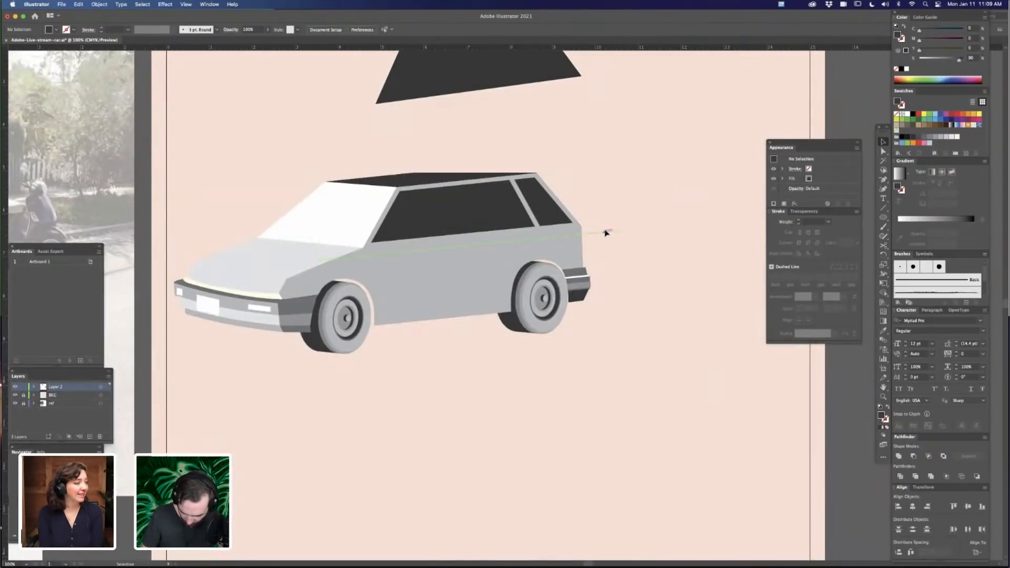
Isolate the side window group and delete the dark four-sided shape floating above the car
scroll(636, 342, left, 2)
scroll(636, 342, up, 1)
click(540, 228)
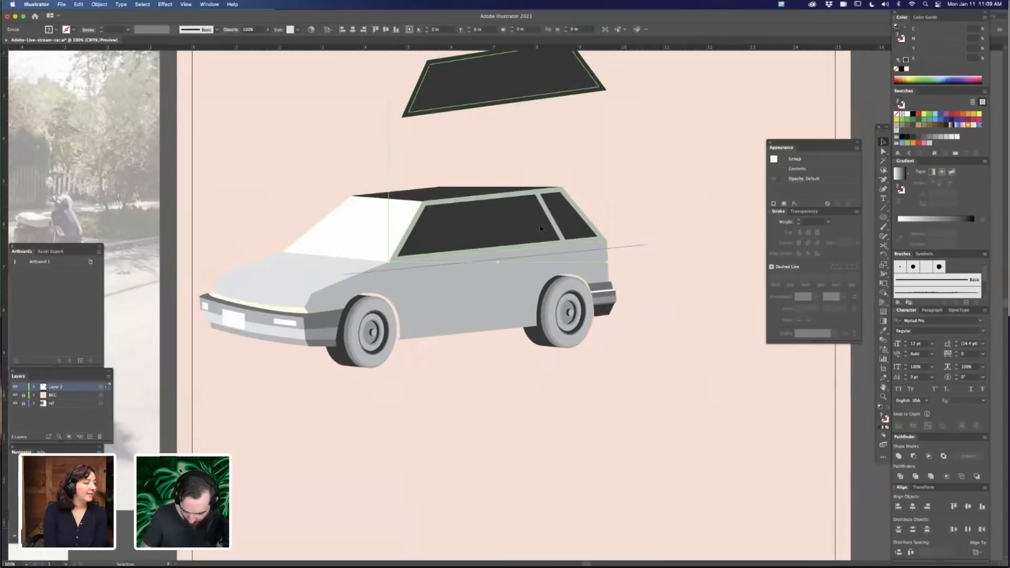
scroll(532, 289, up, 5)
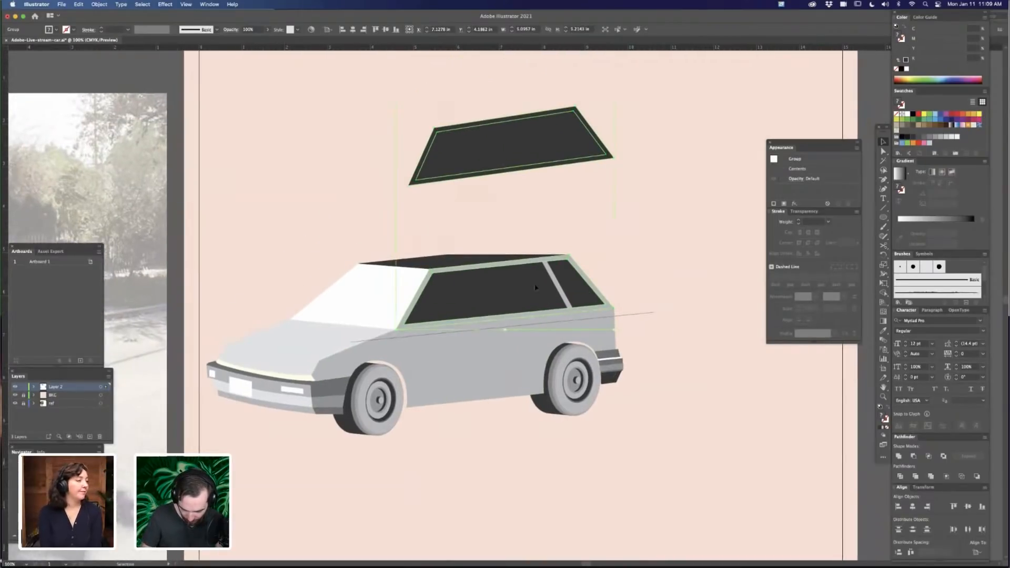
double_click(536, 288)
click(411, 187)
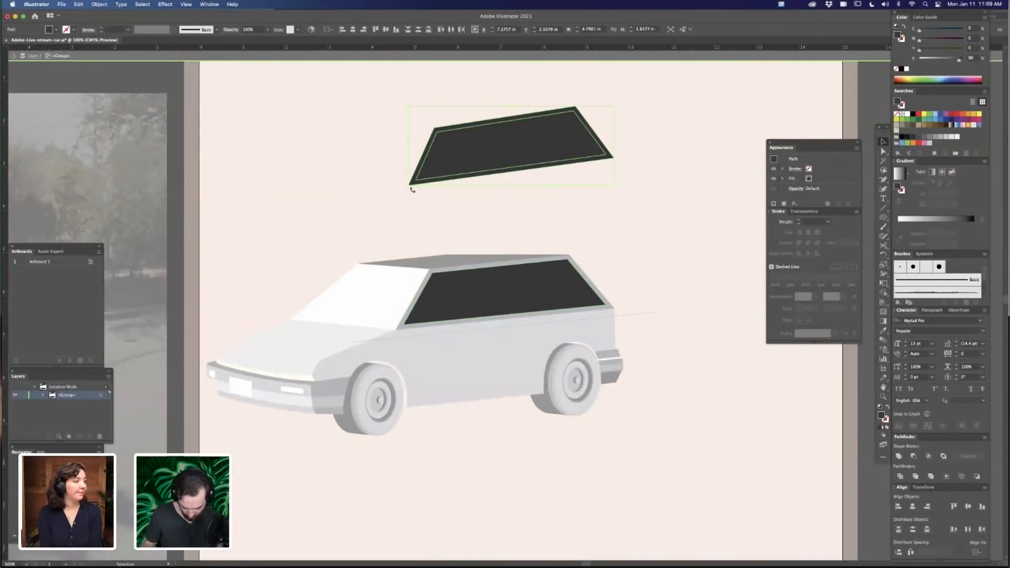
key(Delete)
key(Escape)
Examine the car's side windows, rear bumper and overall proportions against the reference photo
scroll(658, 275, down, 4)
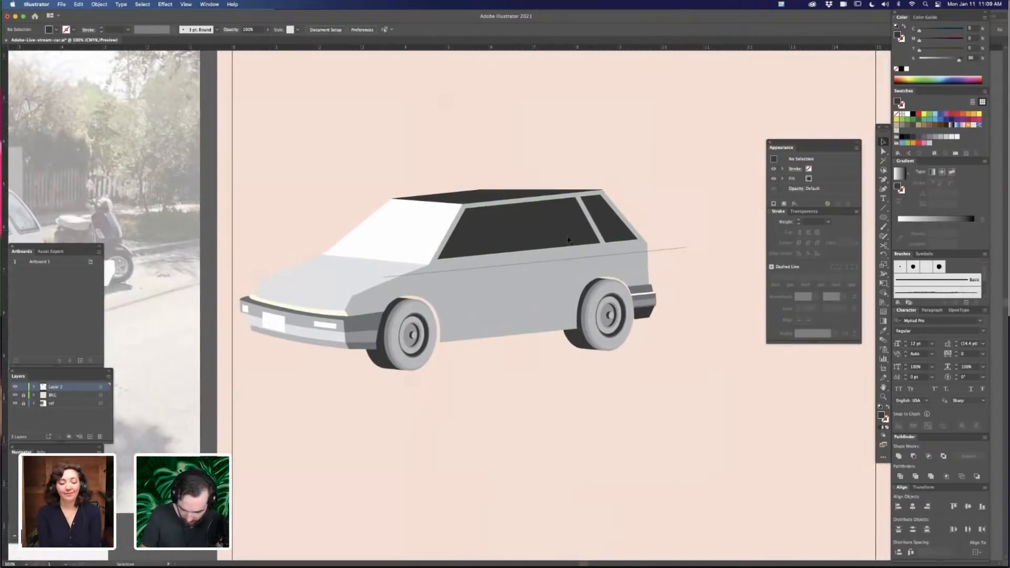
click(593, 243)
scroll(690, 219, down, 3)
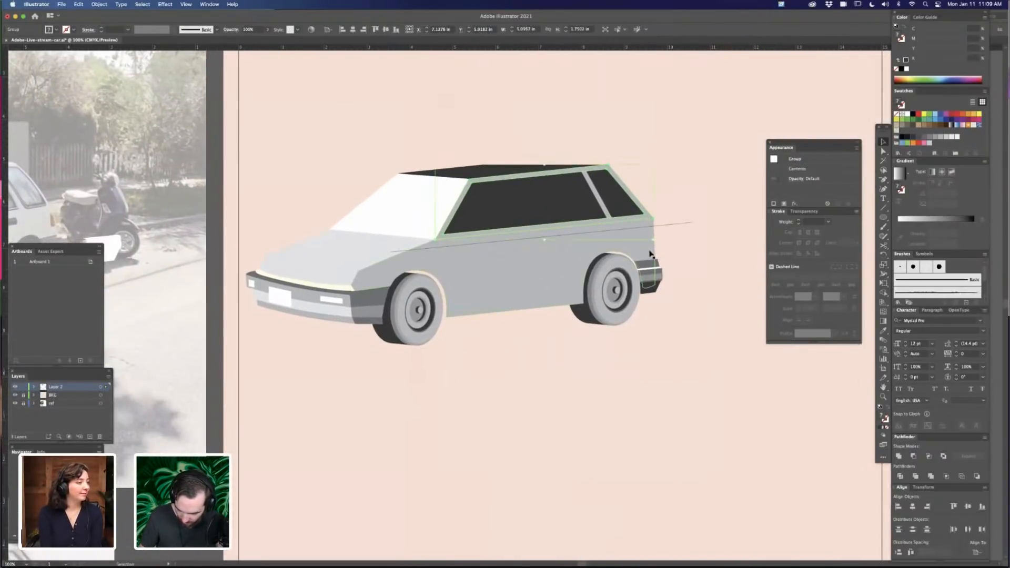
click(659, 276)
click(627, 402)
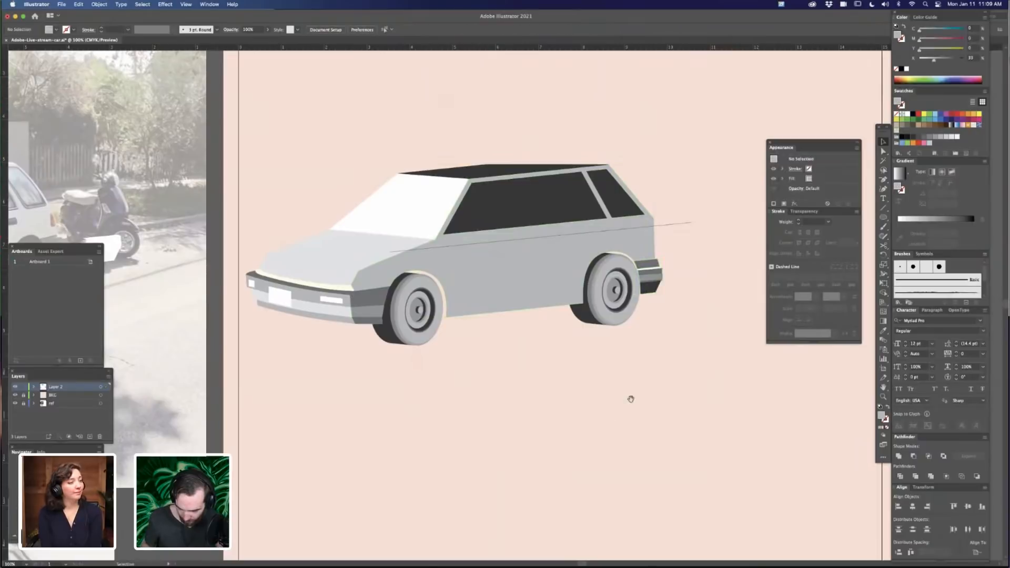
scroll(623, 404, up, 3)
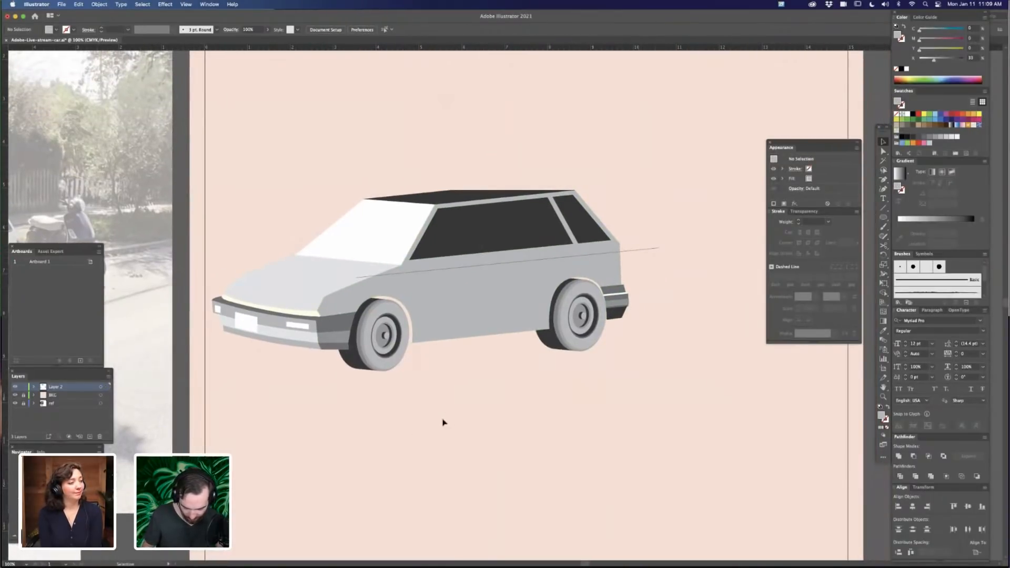
key(super+minus)
key(super+minus)
key(super+minus)
key(super+minus)
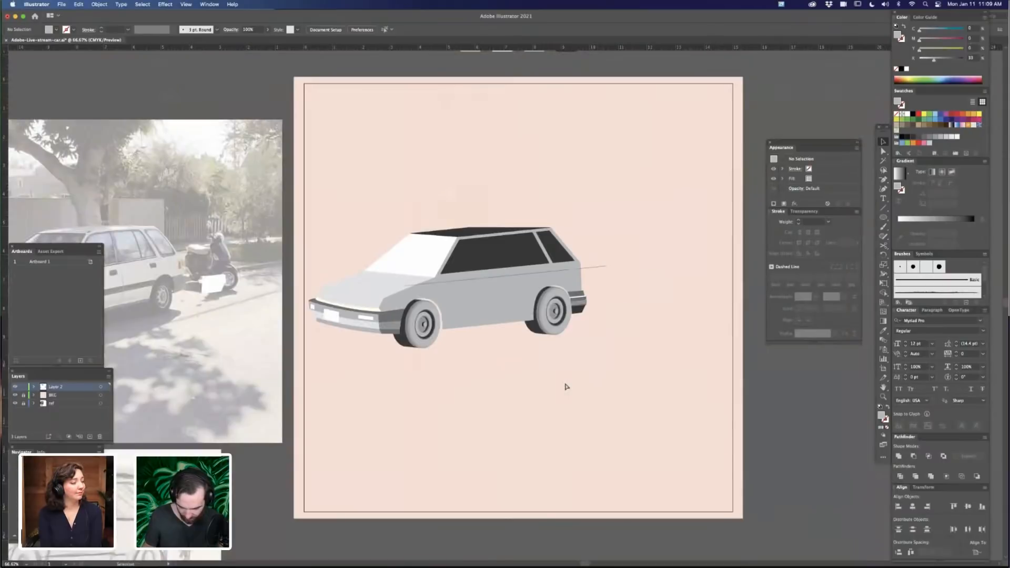
key(super+plus)
key(super+plus)
key(super+plus)
key(super+plus)
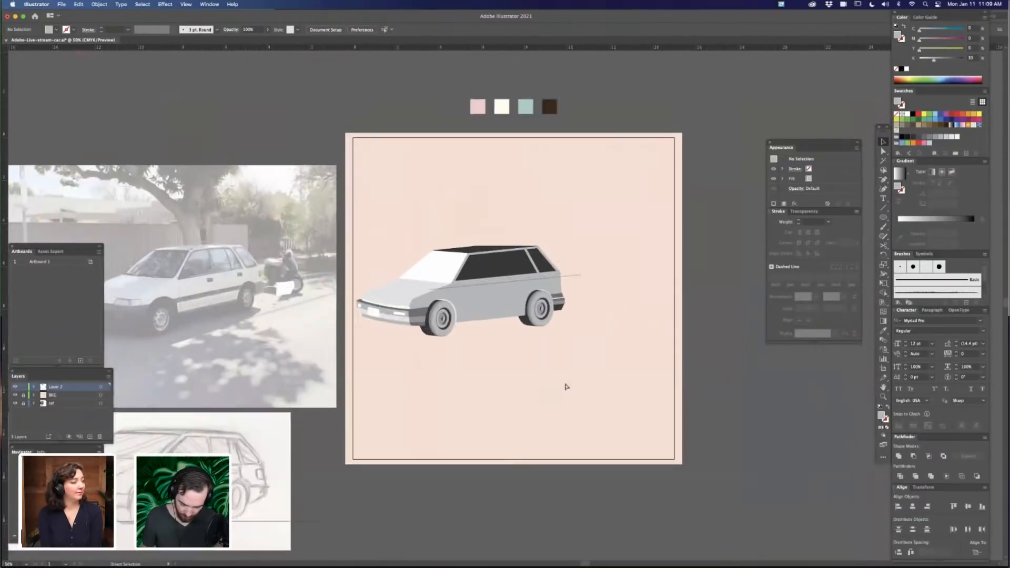
key(super+plus)
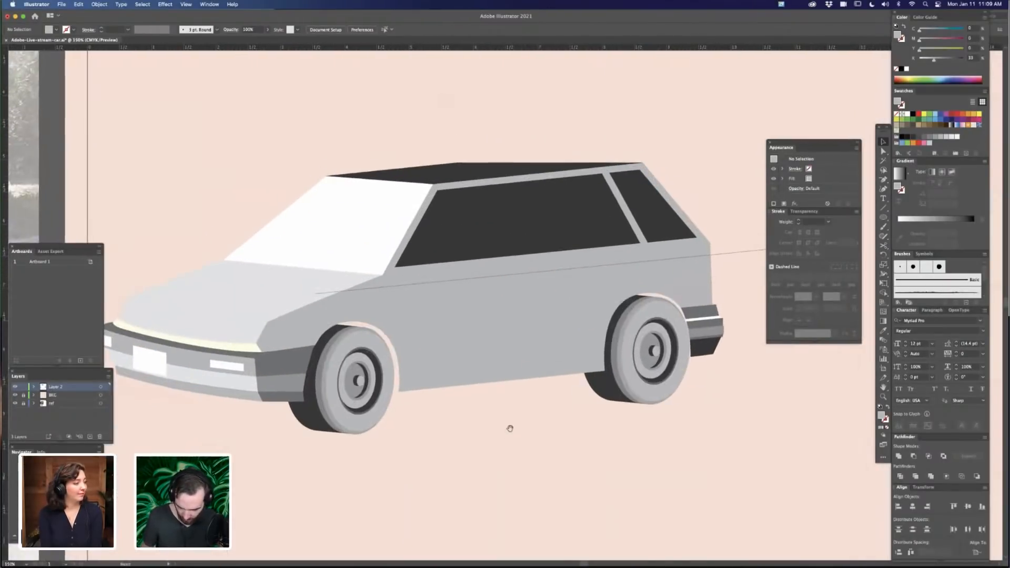
Add an anchor point on the car body's rear edge, just below where the guide line crosses it
click(744, 254)
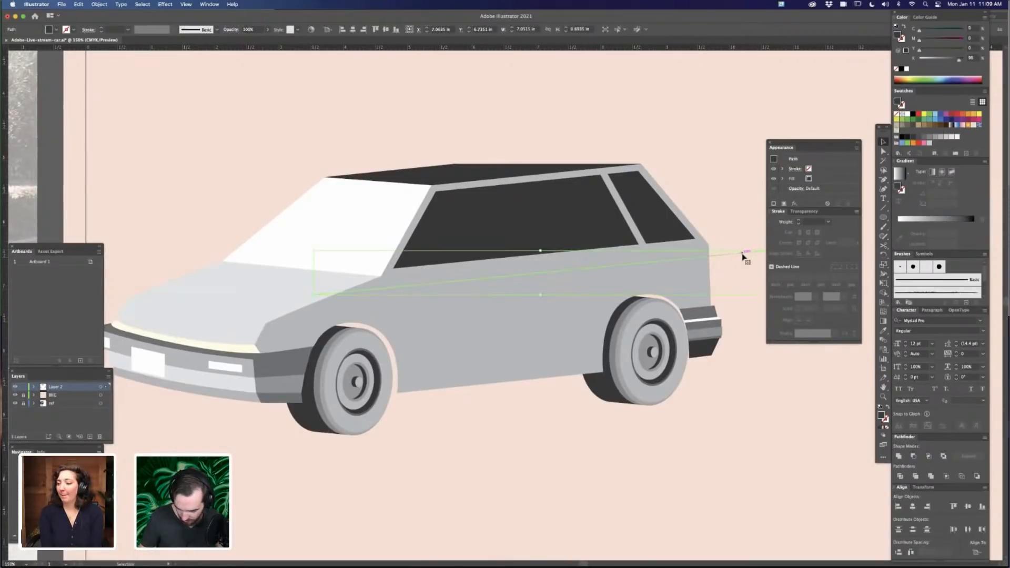
key(super+minus)
key(super+plus)
drag(695, 433, 645, 434)
key(a)
click(661, 263)
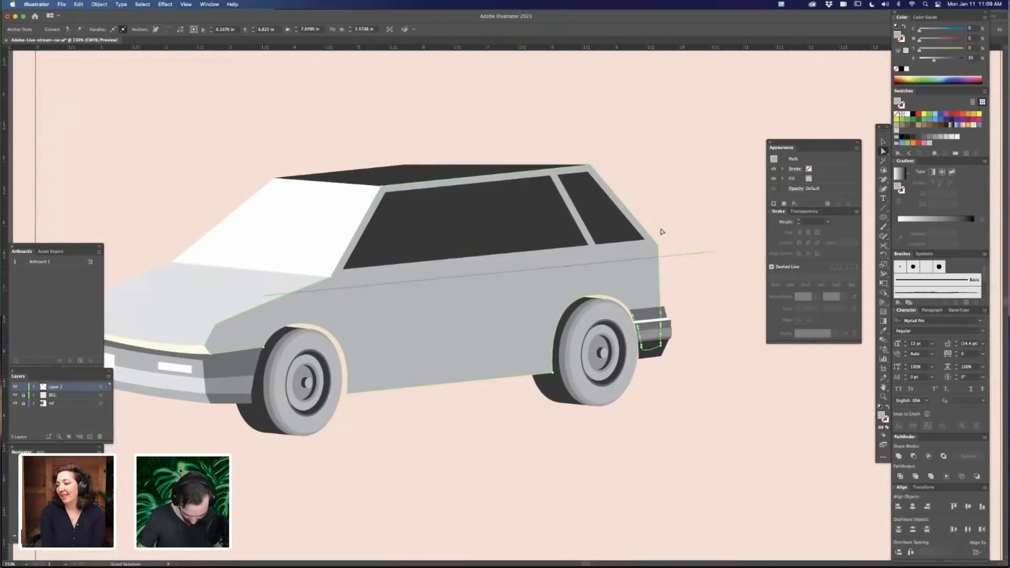
key(plus)
click(658, 263)
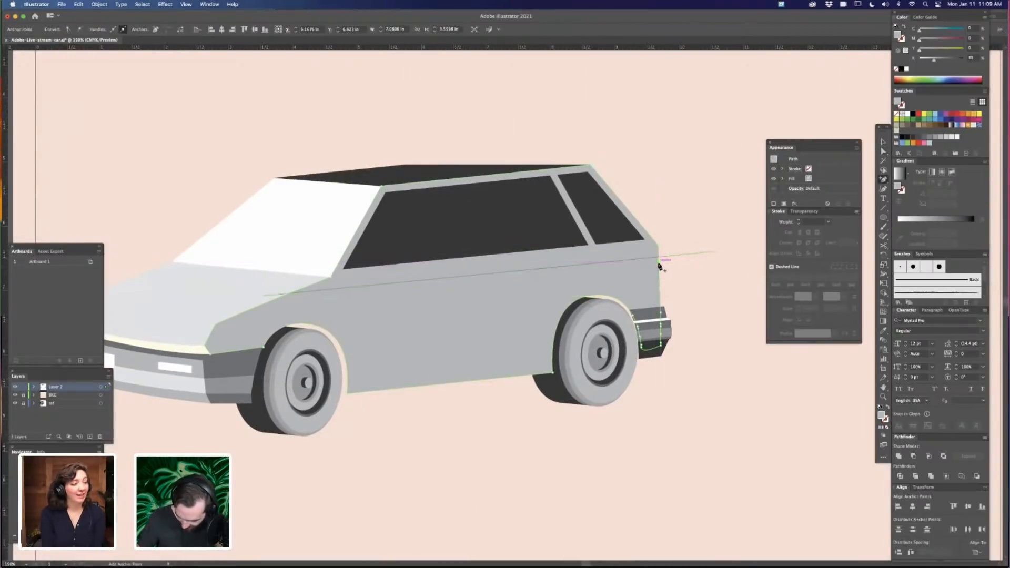
Pull the new rear-edge anchor point slightly outward and up onto the guide line
key(a)
click(659, 263)
drag(660, 264, 663, 260)
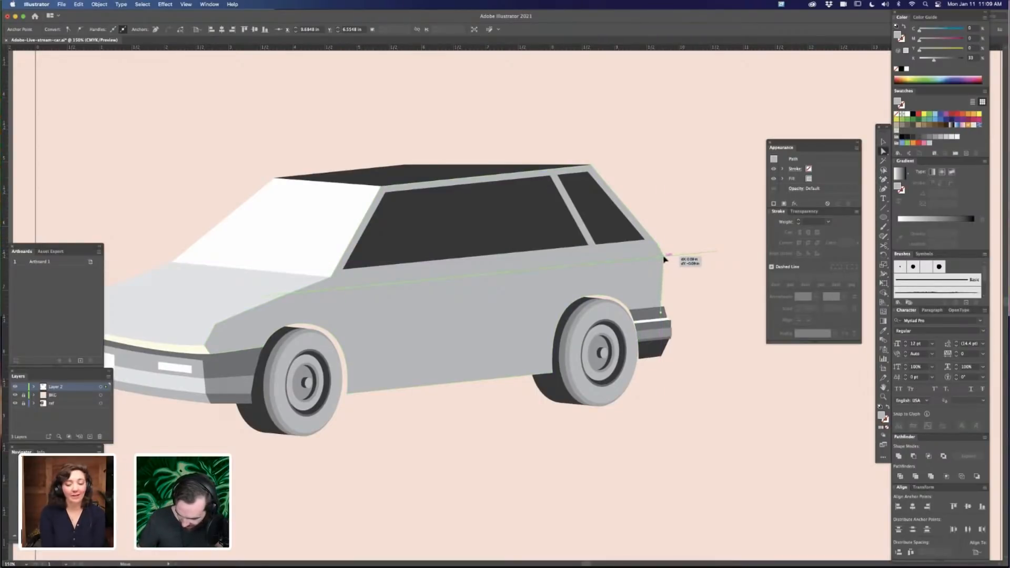
drag(663, 260, 664, 259)
click(694, 314)
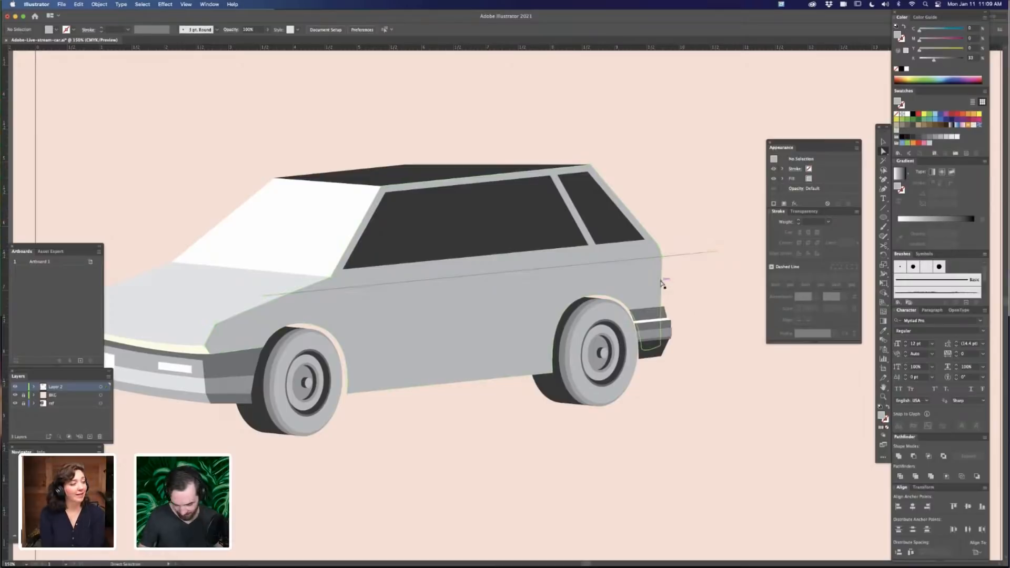
Pull the lower anchor point on the car body's rear edge outward and slightly up to angle the rear profile
click(662, 291)
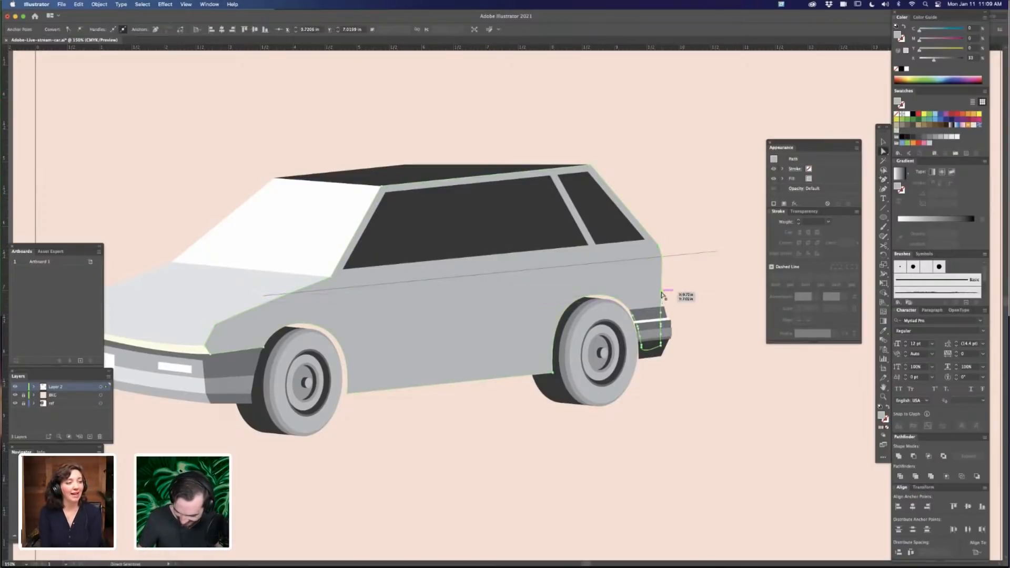
mouse_move(662, 295)
mouse_down()
mouse_move(666, 308)
mouse_move(672, 294)
mouse_up()
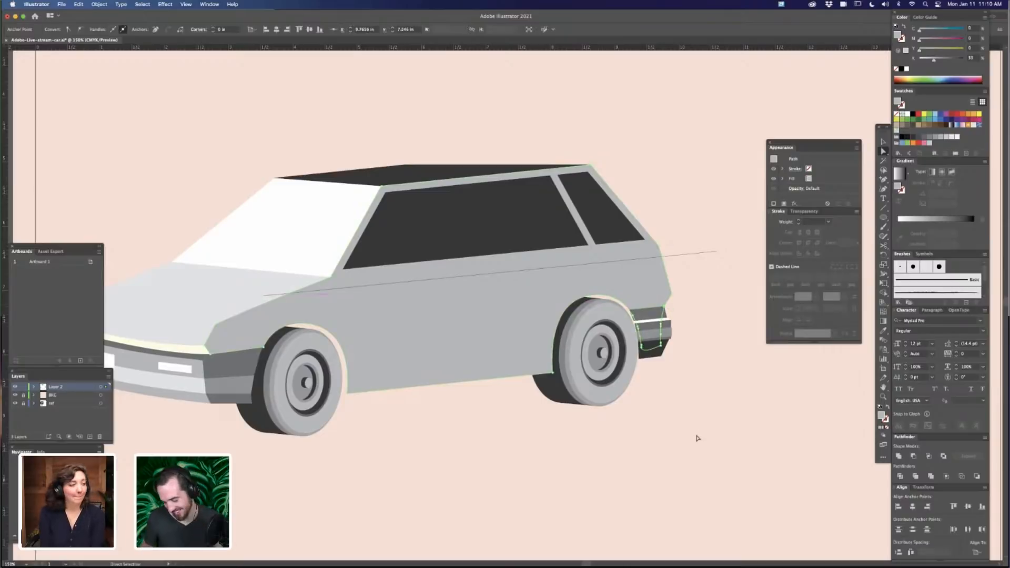
drag(672, 295, 661, 259)
click(686, 339)
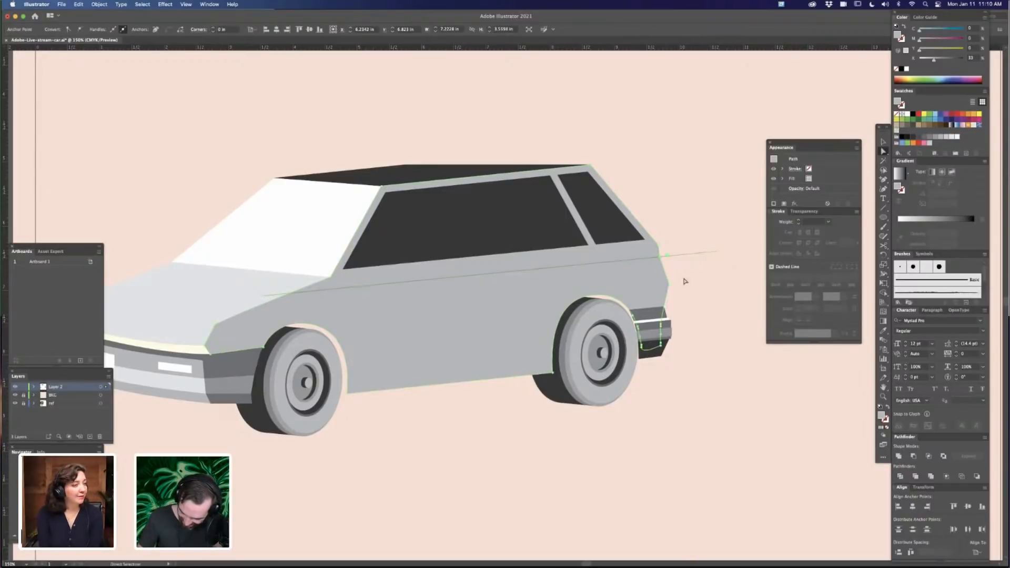
click(703, 364)
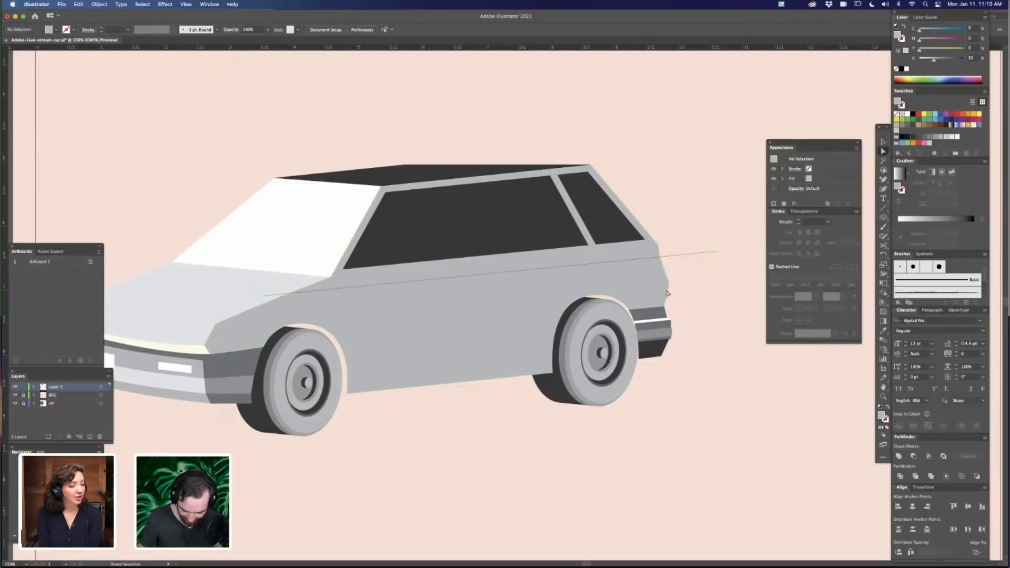
Duplicate the body guide line slightly lower so the copy passes through the protruding corner of the rear edge
key(v)
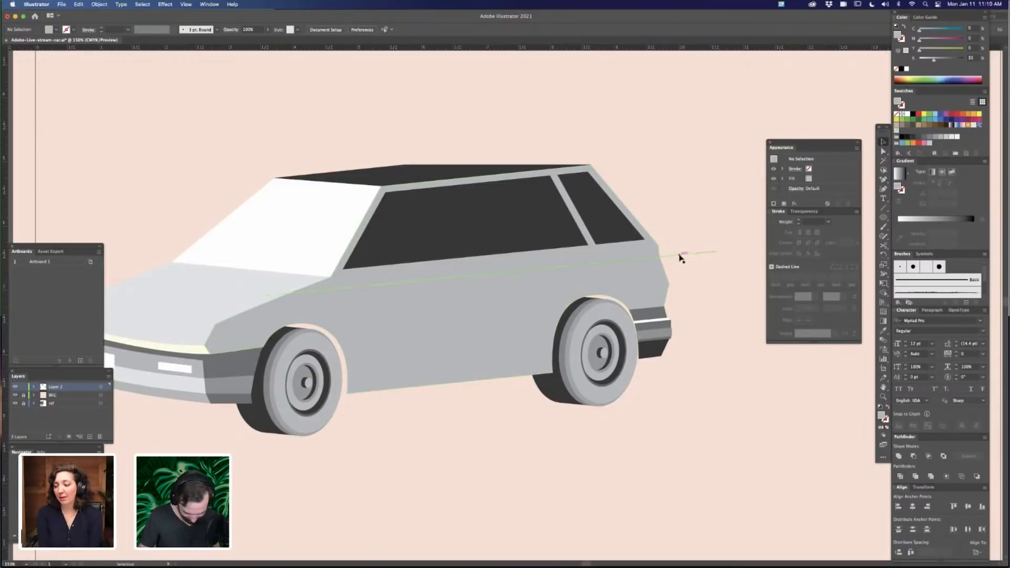
drag(680, 257, 681, 285)
drag(519, 447, 661, 419)
key(super+minus)
key(super+minus)
key(super+minus)
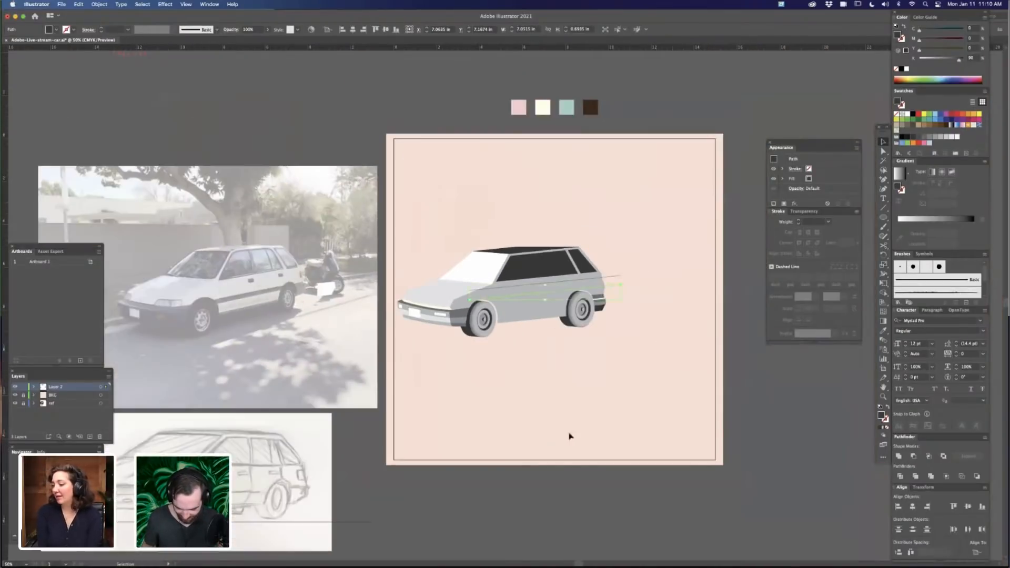
Duplicate the front wheel group and place the copy behind the front bumper as the far-side wheel
key(super+equal)
key(super+equal)
key(super+equal)
scroll(566, 431, left, 2)
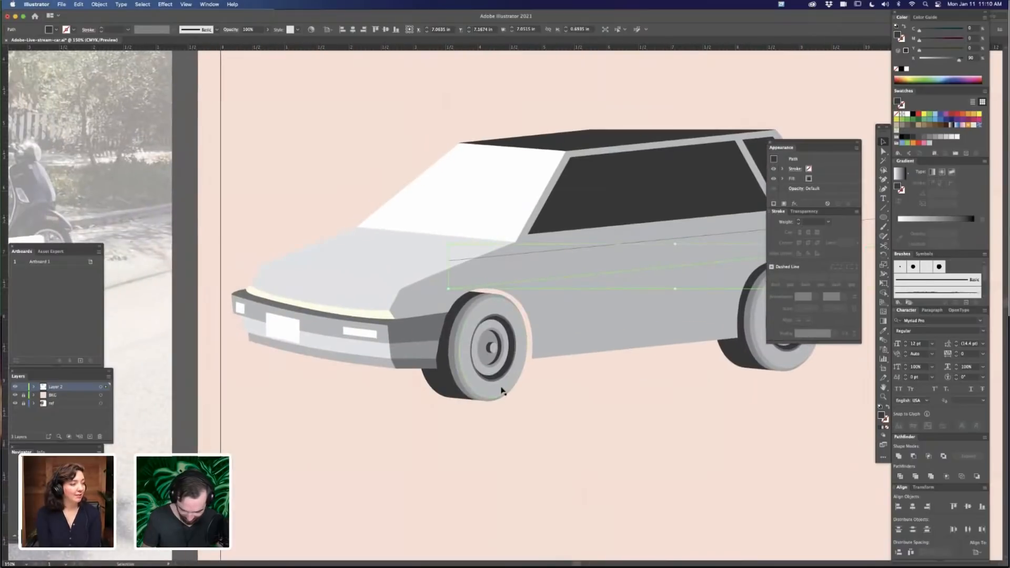
click(503, 398)
drag(503, 397, 354, 364)
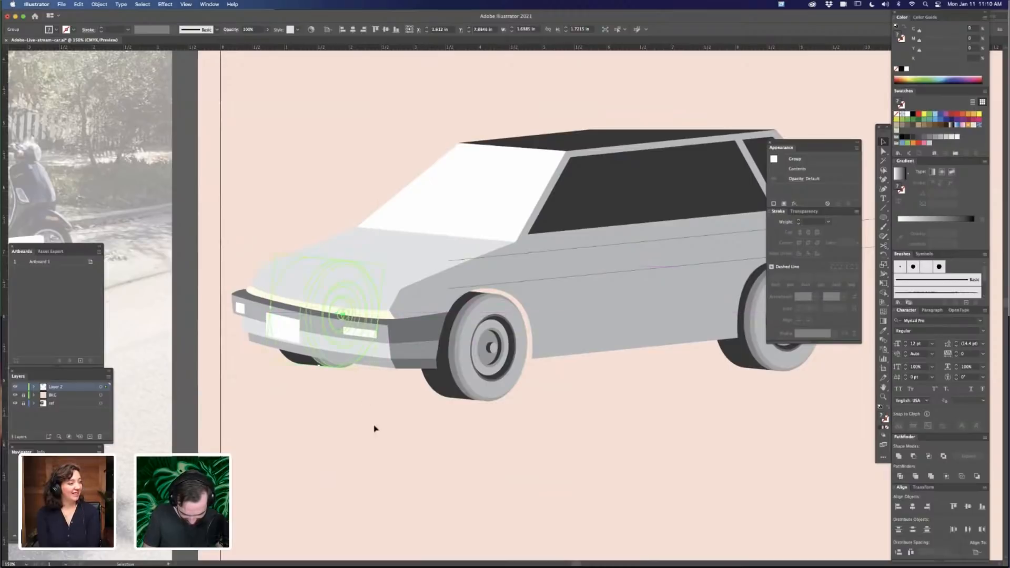
click(554, 410)
key(space)
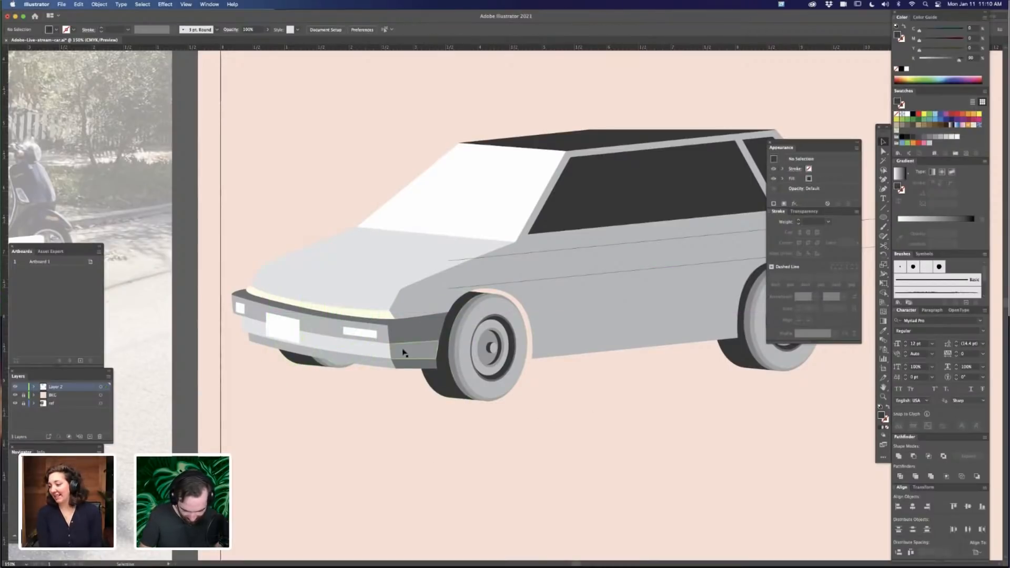
Copy the windshield's lower edge and place it as a perspective guide line beneath the front wheels
key(a)
drag(552, 414, 679, 404)
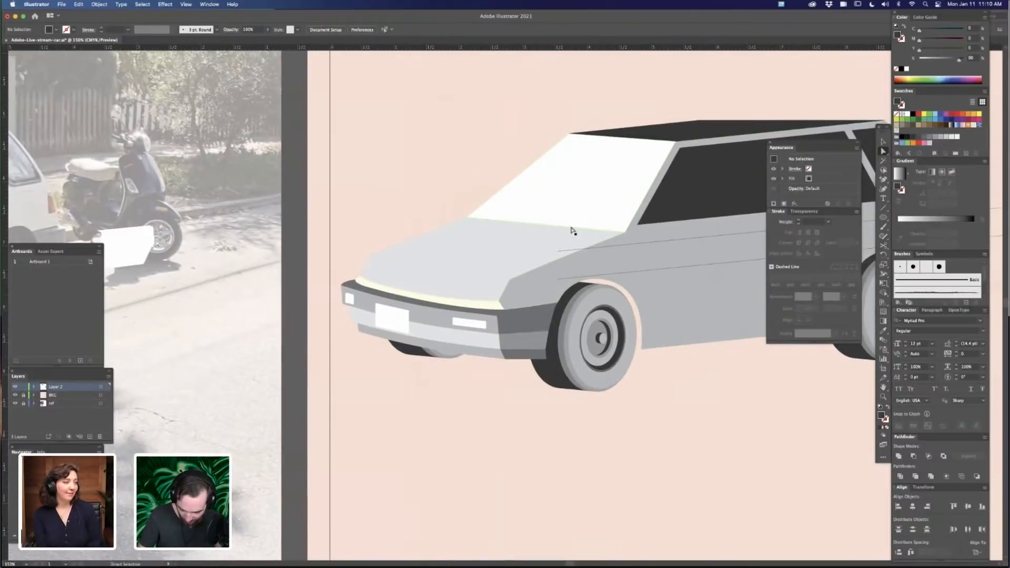
click(571, 235)
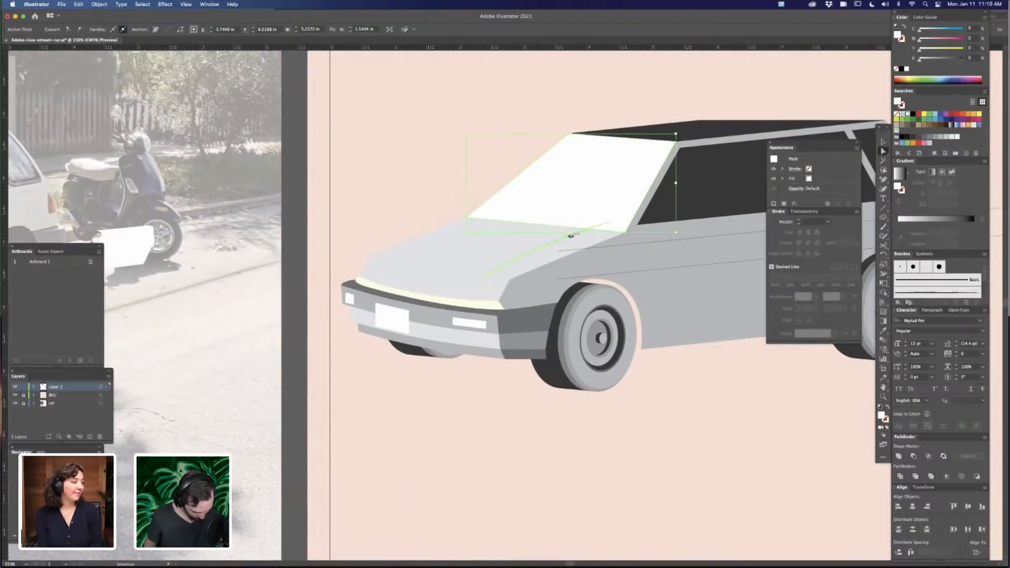
key(v)
drag(600, 233, 813, 355)
drag(682, 401, 677, 404)
Lower the copied far-side front wheel beneath the bumper and delete that copy
mouse_move(451, 362)
mouse_down()
mouse_move(463, 374)
mouse_move(450, 380)
mouse_up()
click(610, 446)
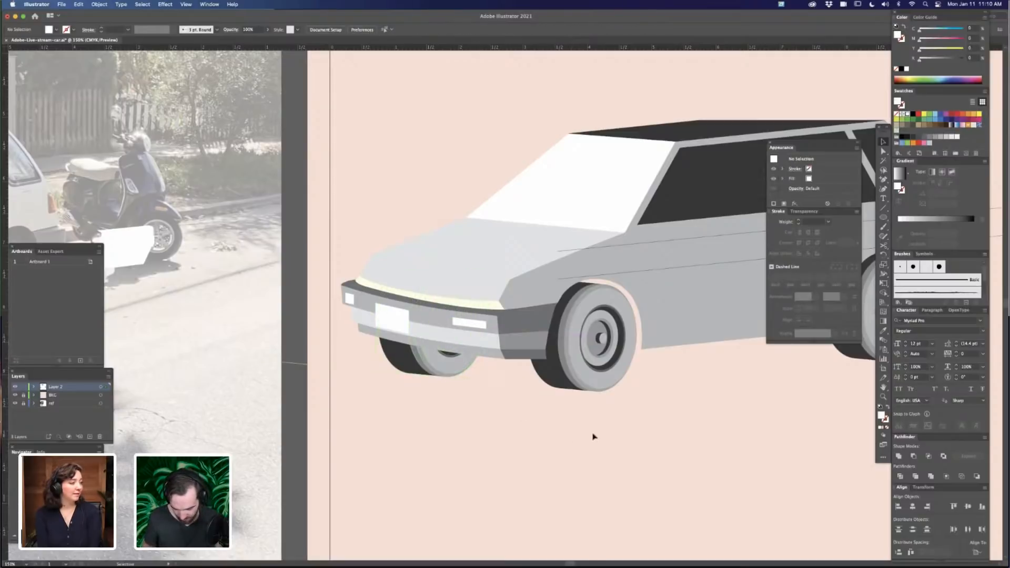
scroll(593, 436, right, 5)
key(super+0)
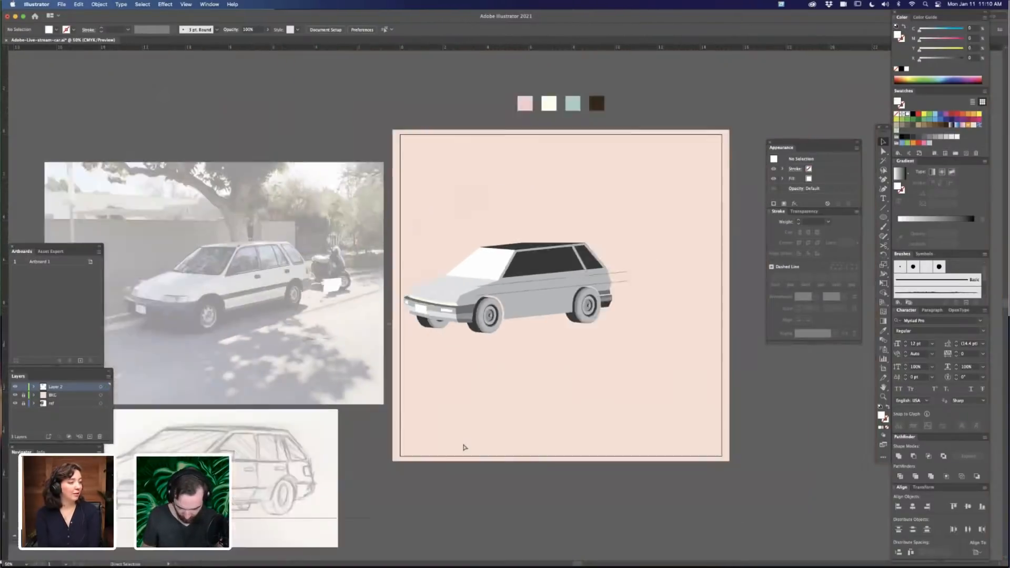
key(super+1)
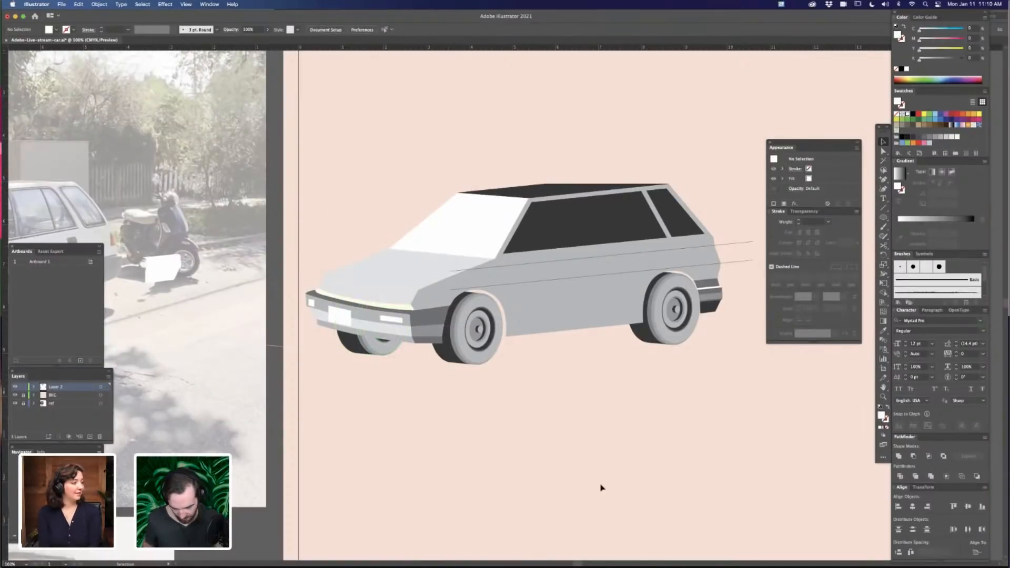
scroll(551, 449, up, 2)
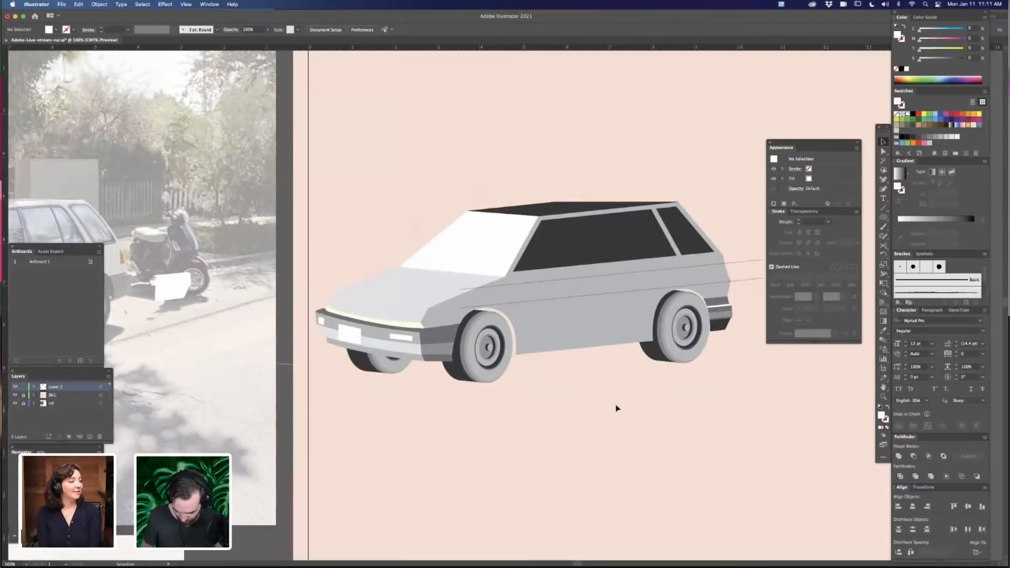
click(390, 369)
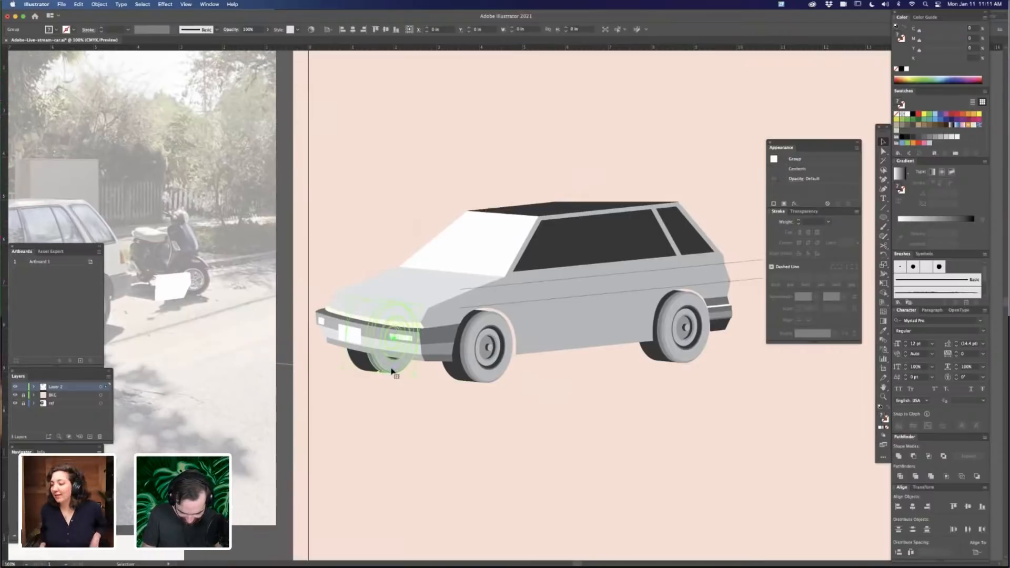
key(Delete)
Select the front and rear wheel groups and scale them down slightly together
click(496, 353)
shift+click(691, 352)
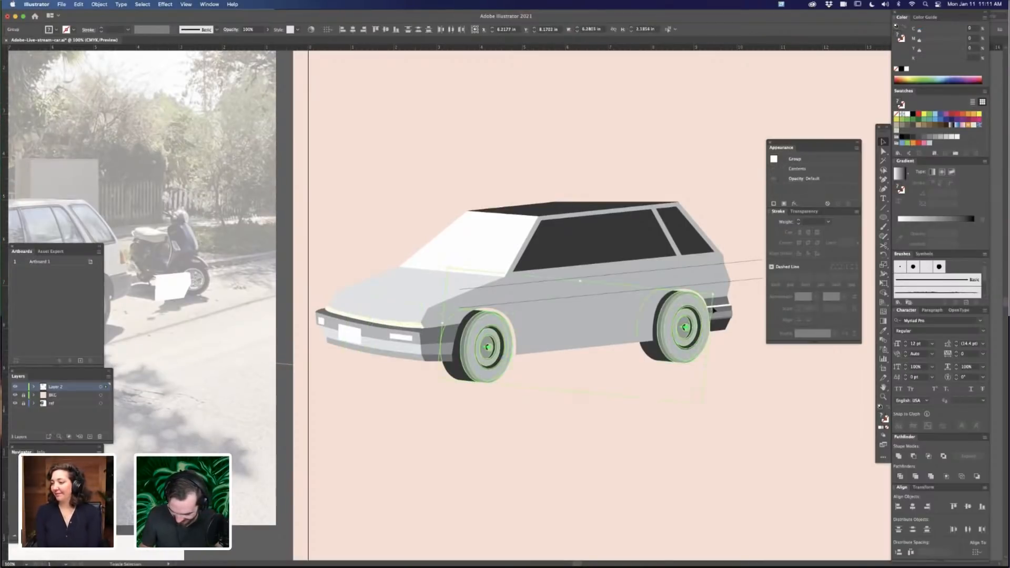
drag(709, 298, 667, 348)
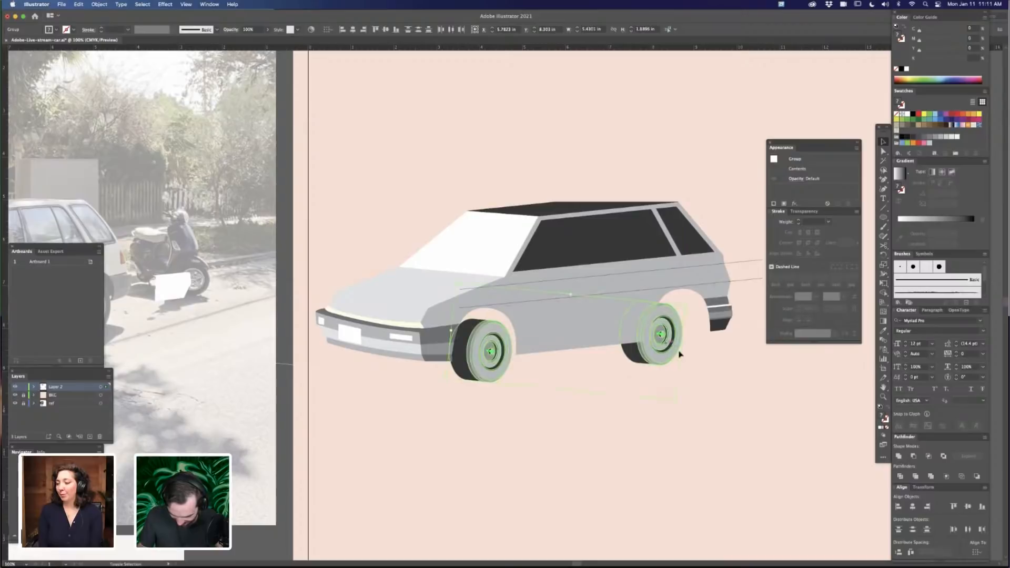
Copy the lower body guide line beneath the wheels and reposition the rear wheel in its arch, resting on that guide
click(673, 355)
drag(756, 281, 738, 364)
drag(683, 346, 702, 332)
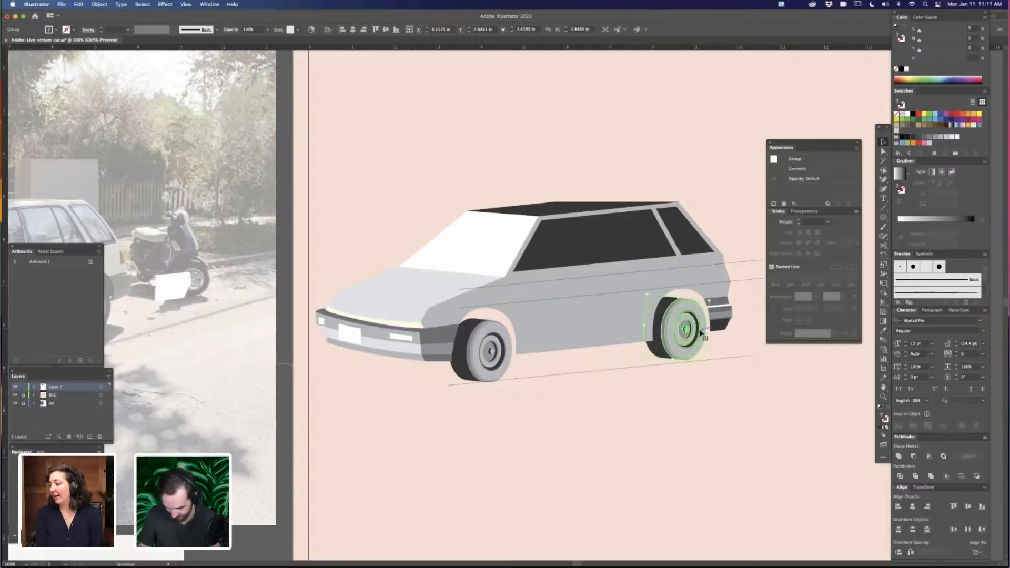
key(Down)
key(Right)
key(Right)
key(Right)
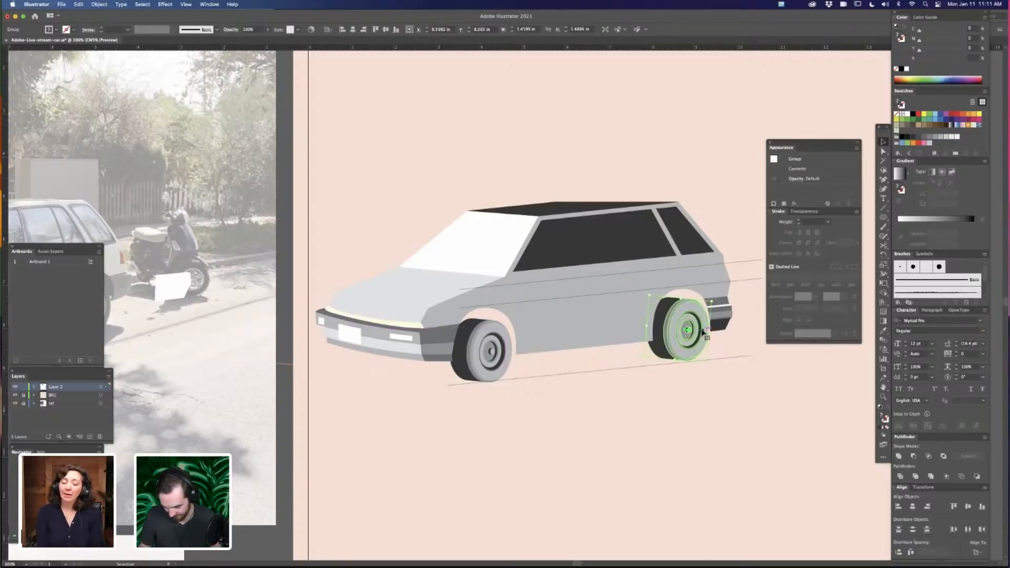
key(Down)
key(Down)
click(731, 411)
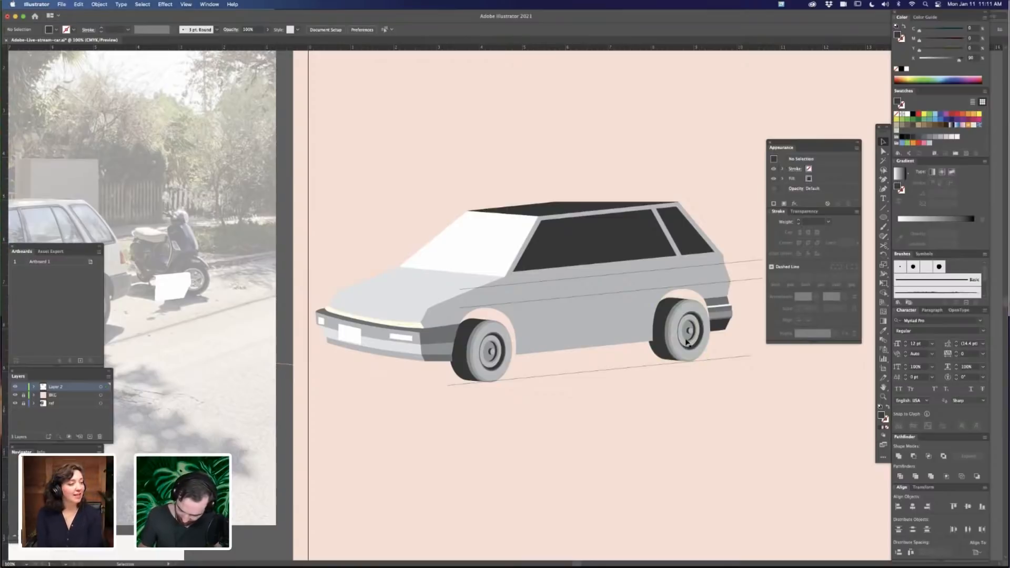
click(686, 343)
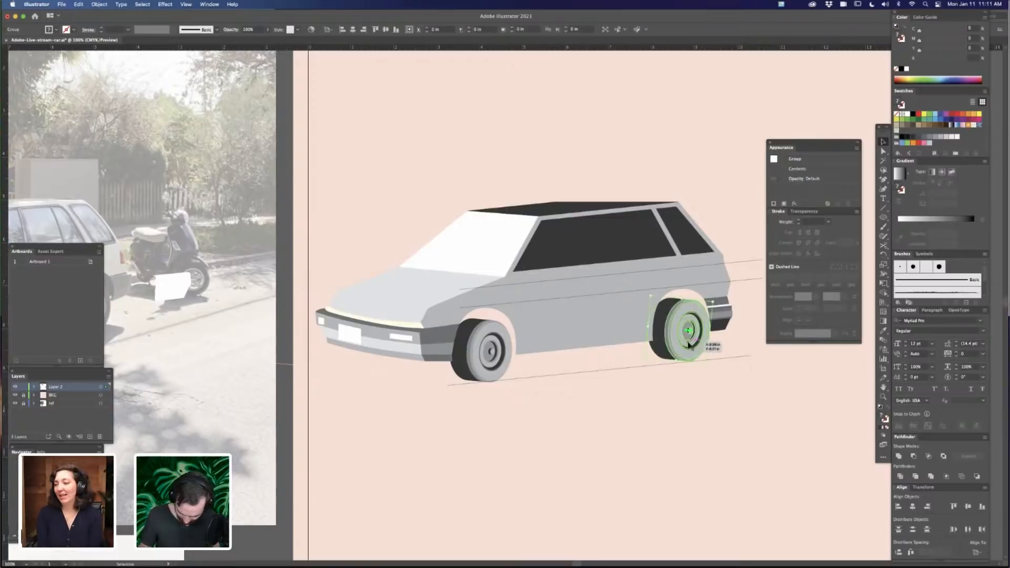
click(730, 396)
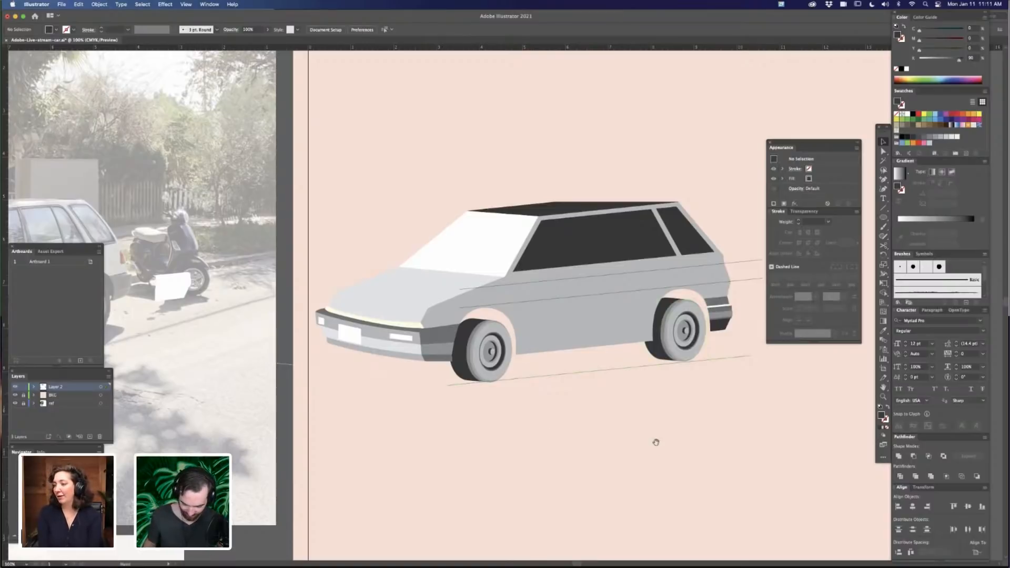
Duplicate the lower body guide line down to the rear bumper's top edge and lengthen the middle guide at both ends
drag(586, 414, 592, 422)
drag(693, 423, 549, 439)
key(super+=)
drag(671, 452, 603, 464)
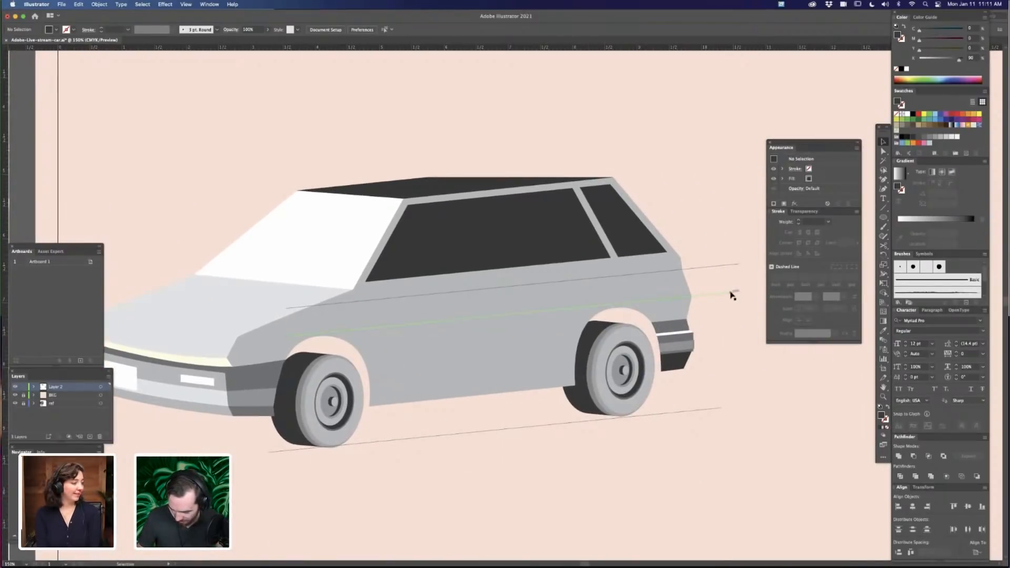
drag(731, 293, 726, 317)
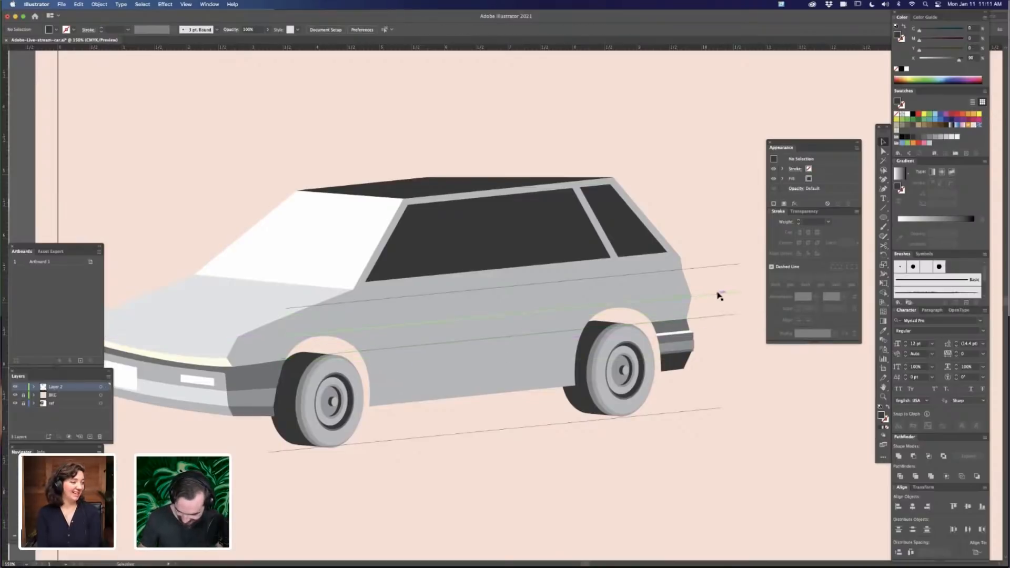
click(718, 297)
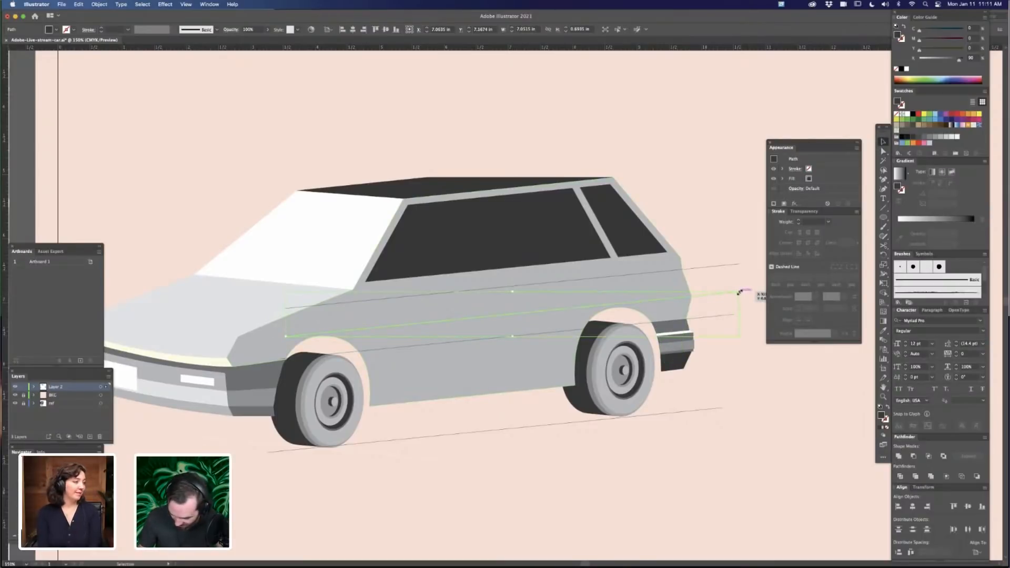
drag(739, 292, 799, 270)
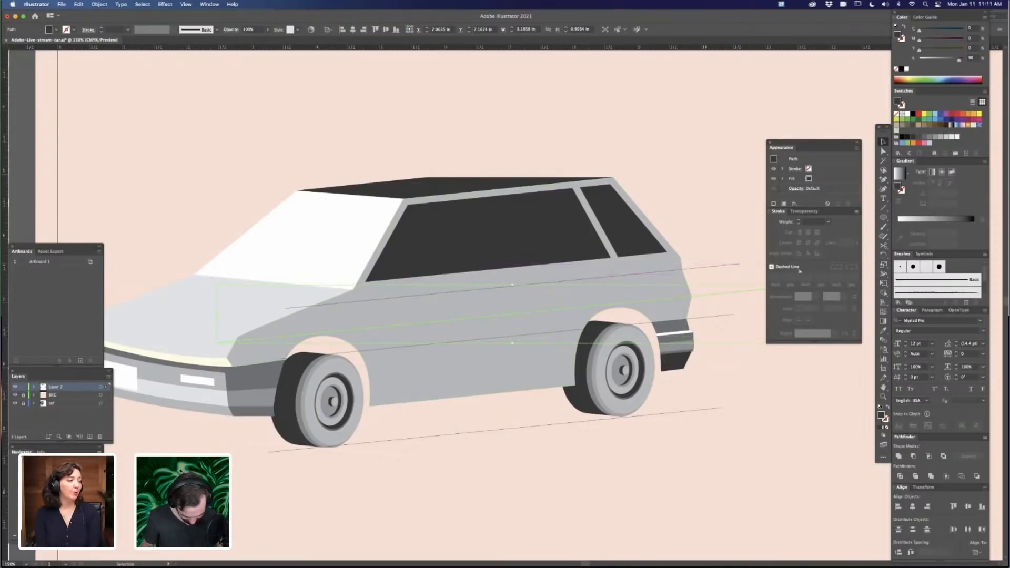
Examine how the guide lines run along the car side from the front bumper to the rear edge
key(super+minus)
click(473, 430)
drag(475, 432, 537, 395)
key(super+plus)
key(super+plus)
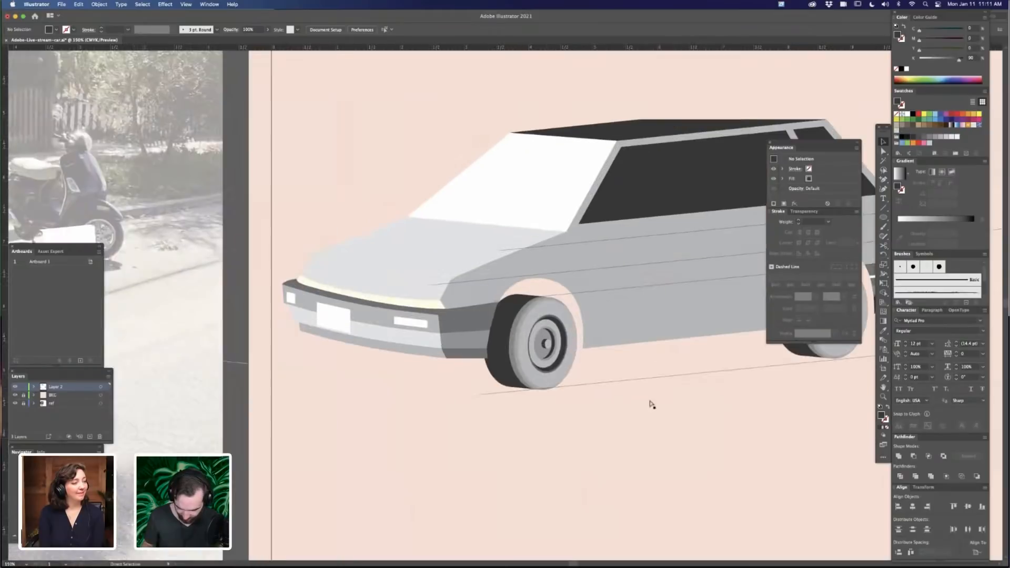
key(super+plus)
drag(508, 429, 417, 426)
drag(603, 409, 358, 421)
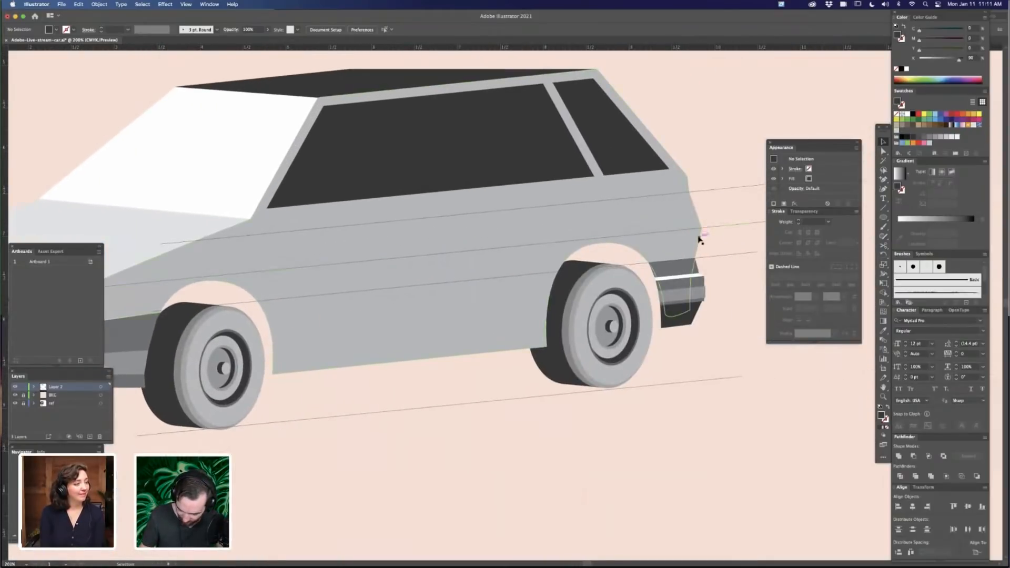
scroll(684, 247, left, 5)
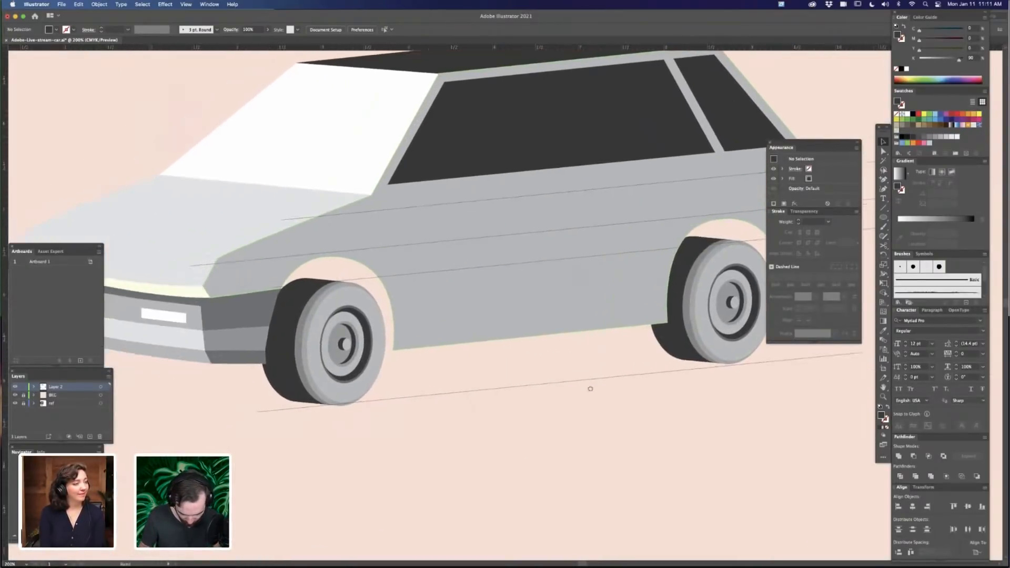
Place a copy of the front tyre's outer ellipse in front of everything, enlarge it to wheel-arch size and shift it slightly toward the front
key(a)
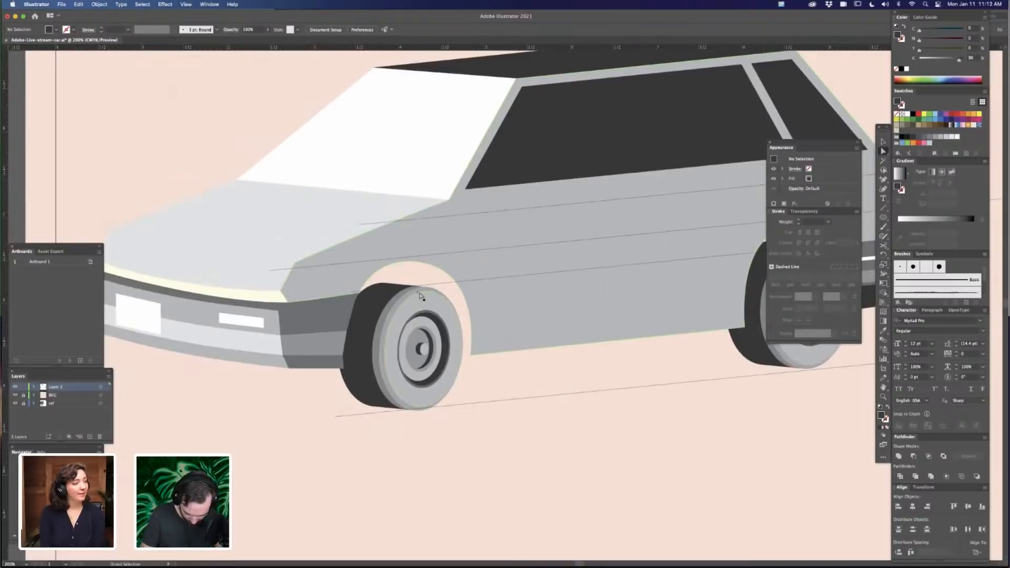
click(424, 303)
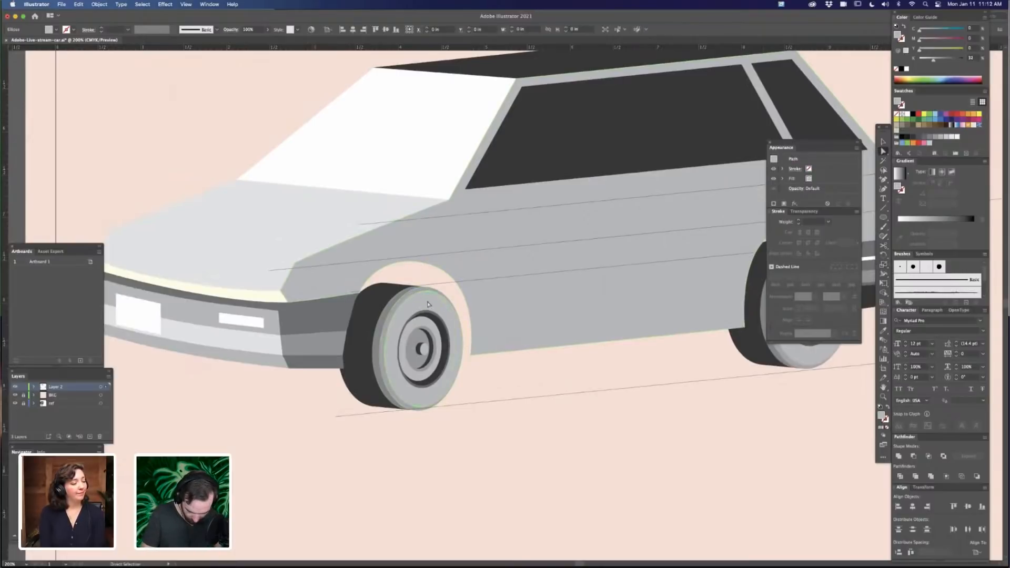
key(shift+super+])
key(v)
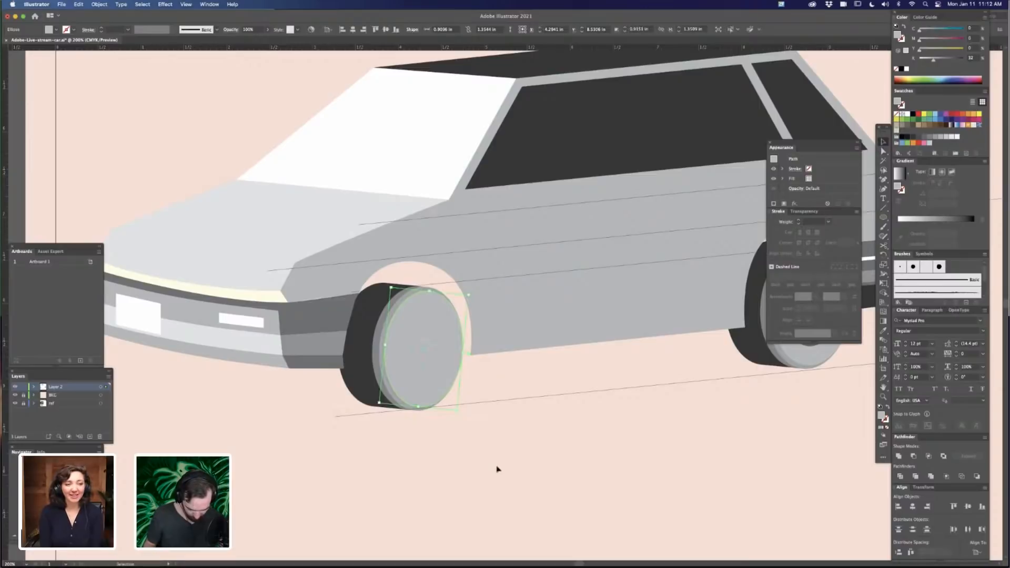
drag(468, 294, 509, 255)
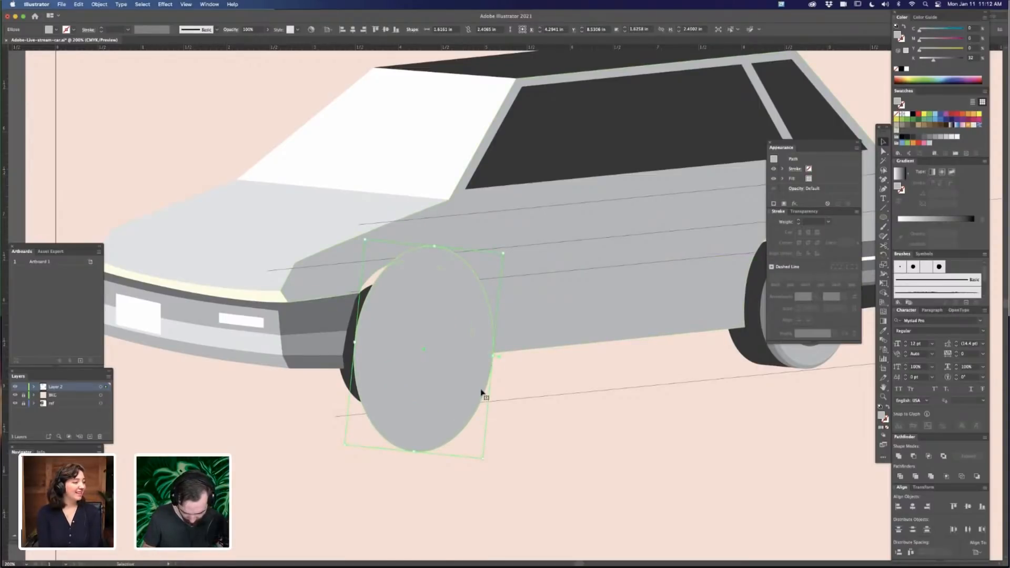
key(super+y)
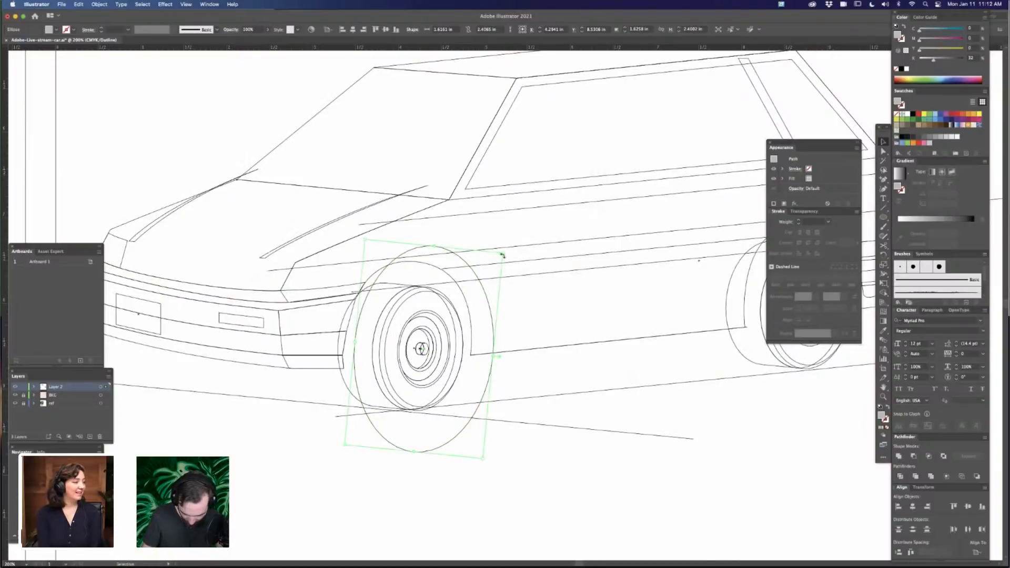
drag(504, 253, 490, 270)
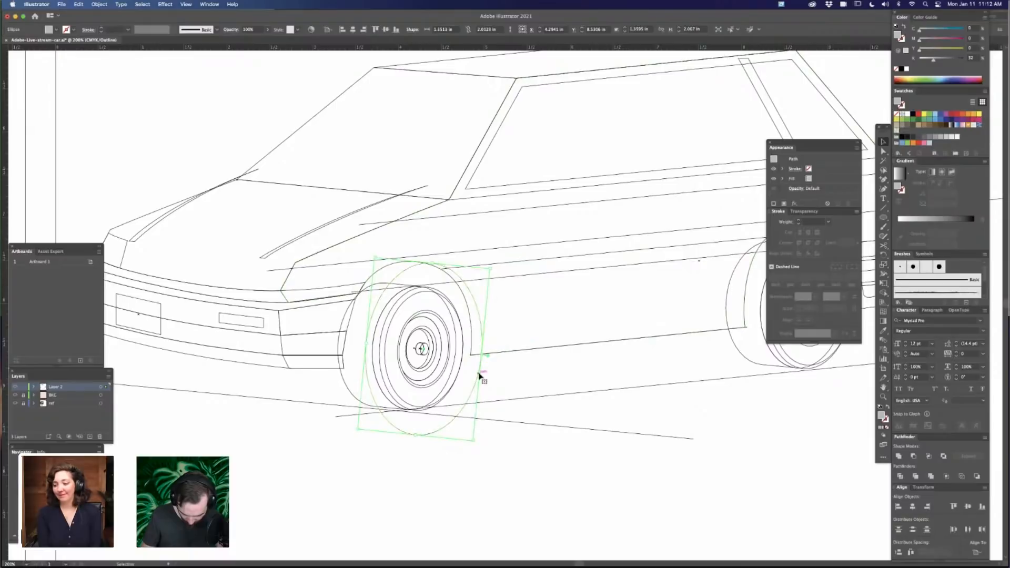
drag(478, 374, 475, 374)
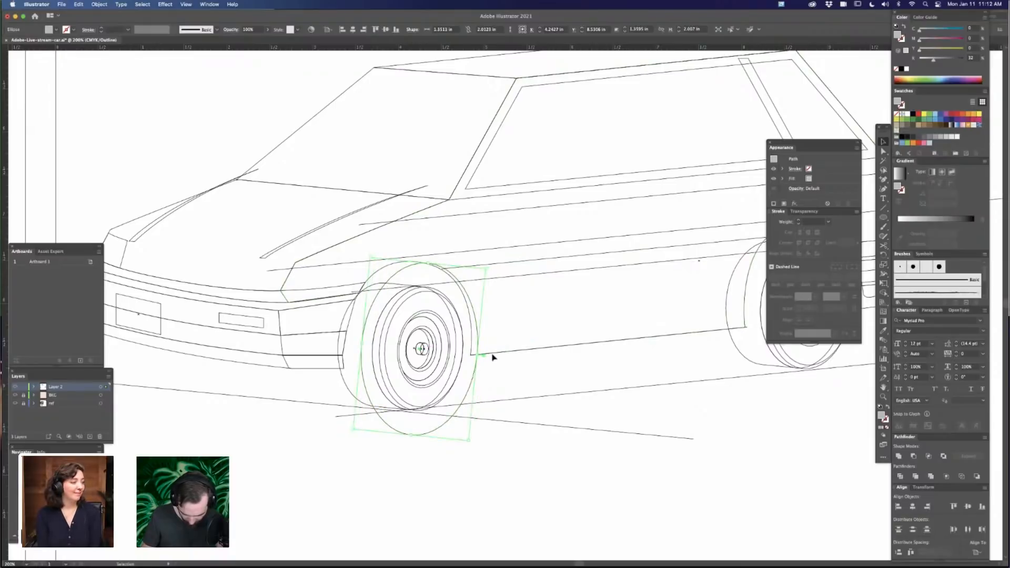
Move the body side's front arch anchor point inward so the body overlaps the enlarged ellipse
key(a)
key(super+y)
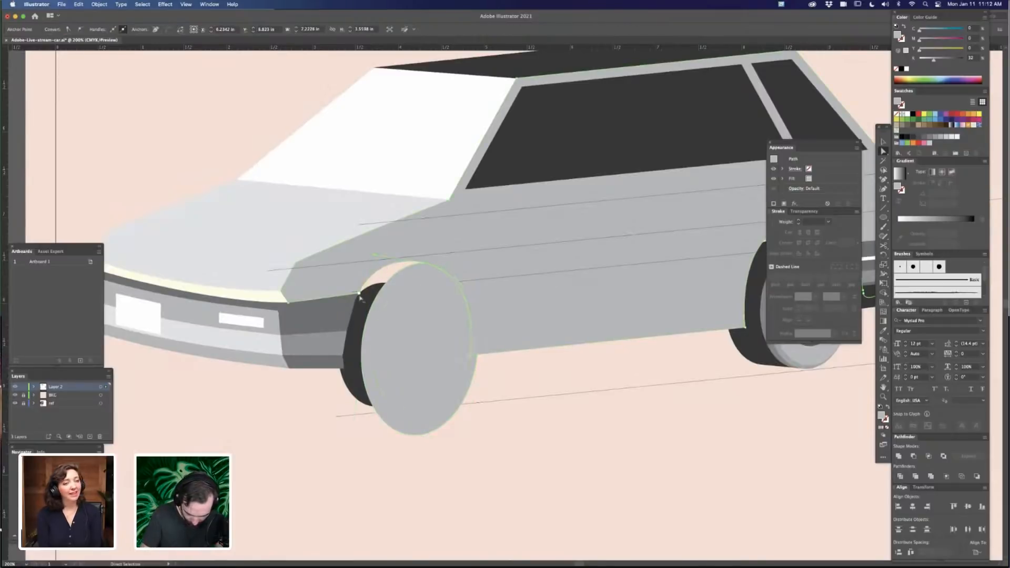
drag(372, 293, 426, 288)
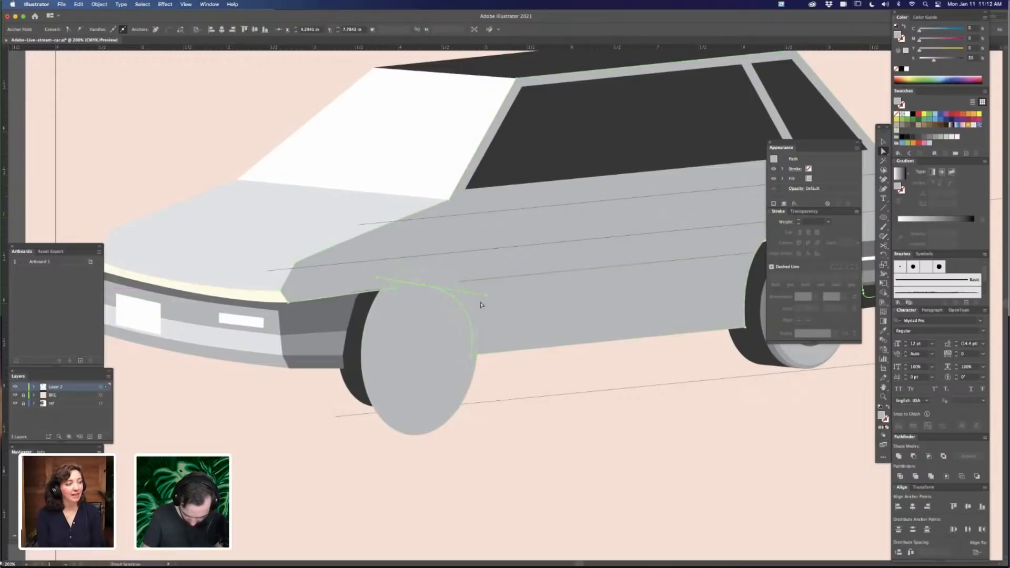
Group the front bumper's three side panels with the dark trim strip and the cream strip above them
scroll(414, 363, left, 5)
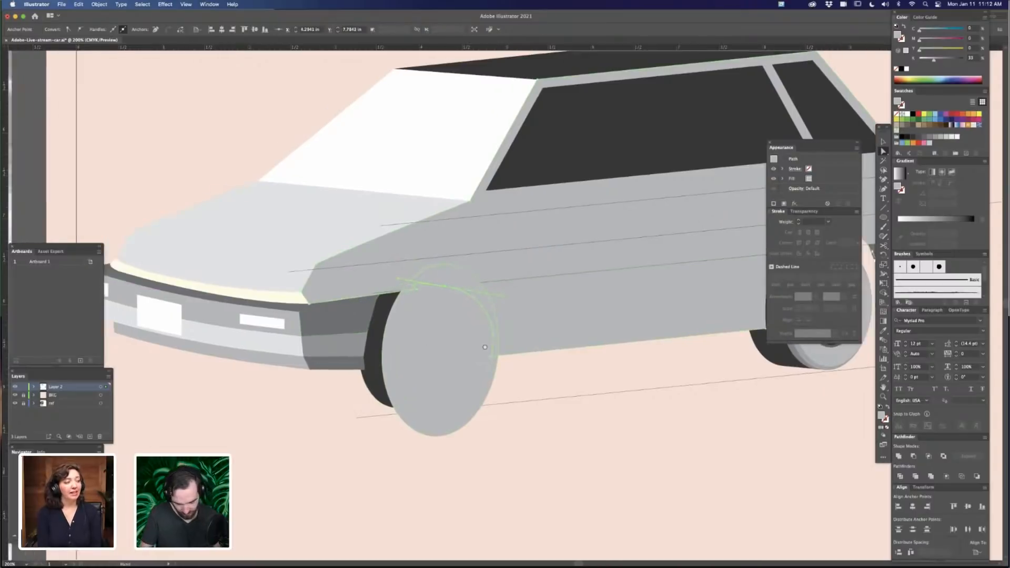
scroll(525, 352, up, 1)
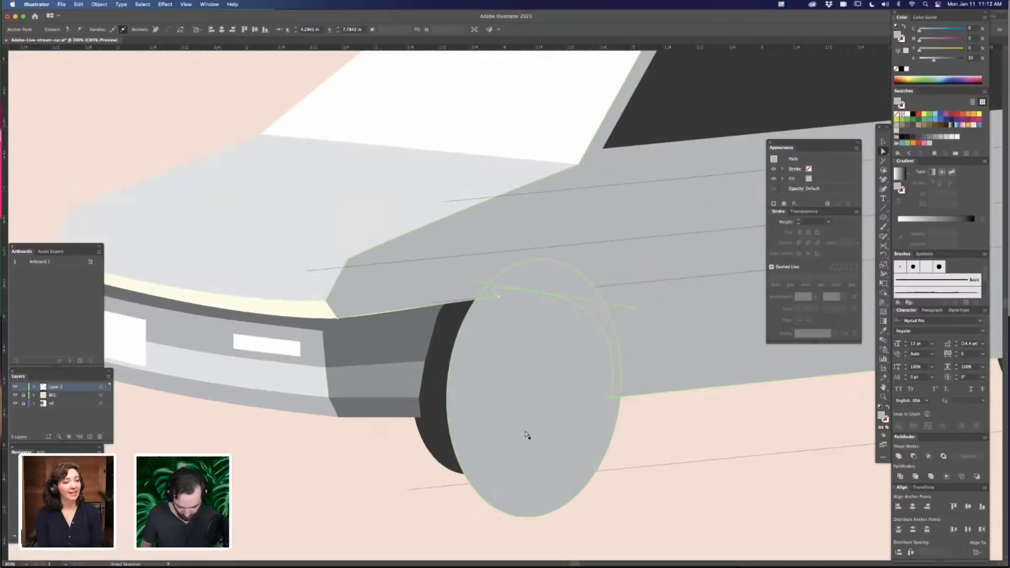
key(v)
click(425, 335)
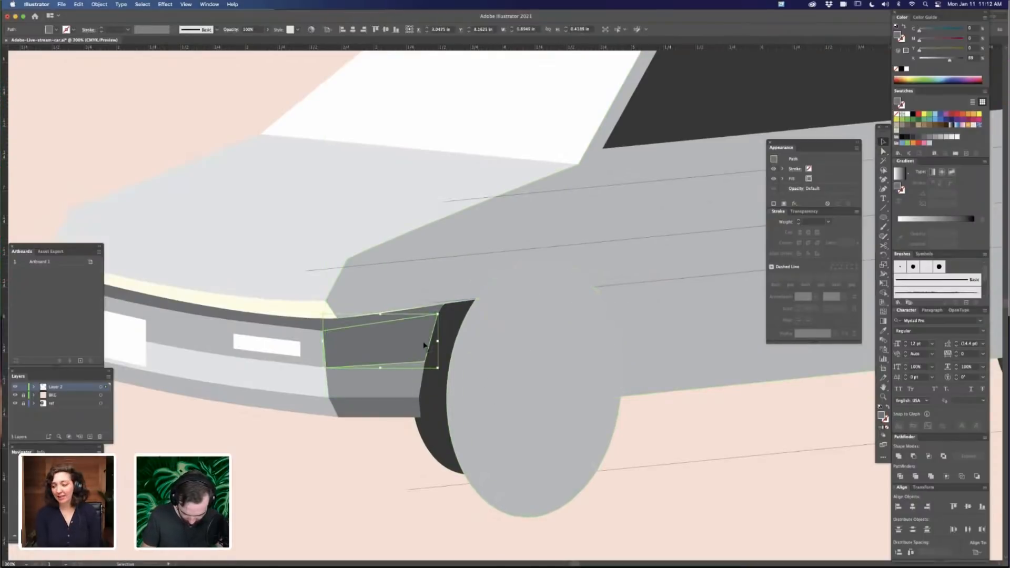
click(418, 406)
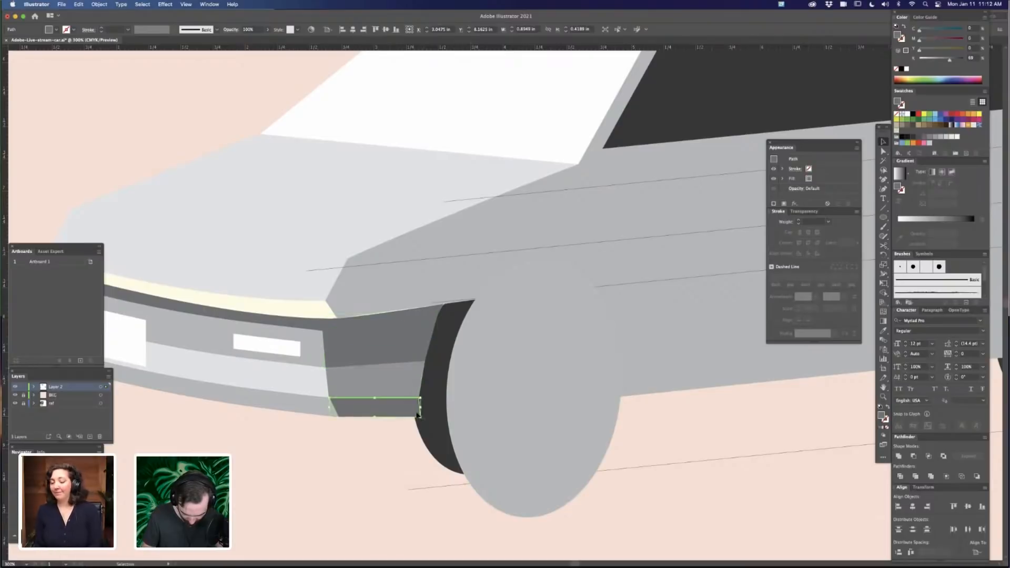
shift+click(414, 378)
shift+click(422, 348)
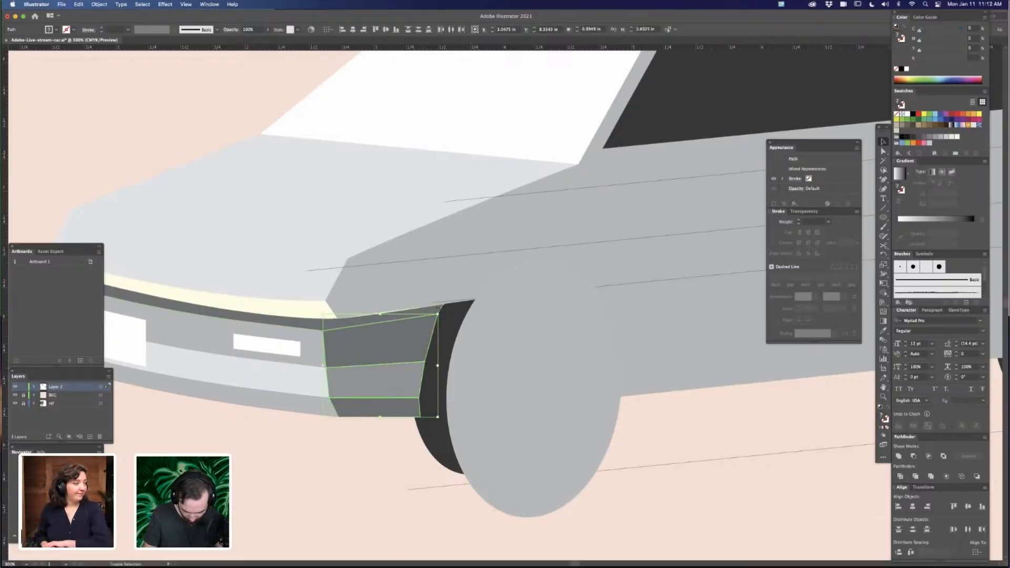
shift+click(439, 312)
key(a)
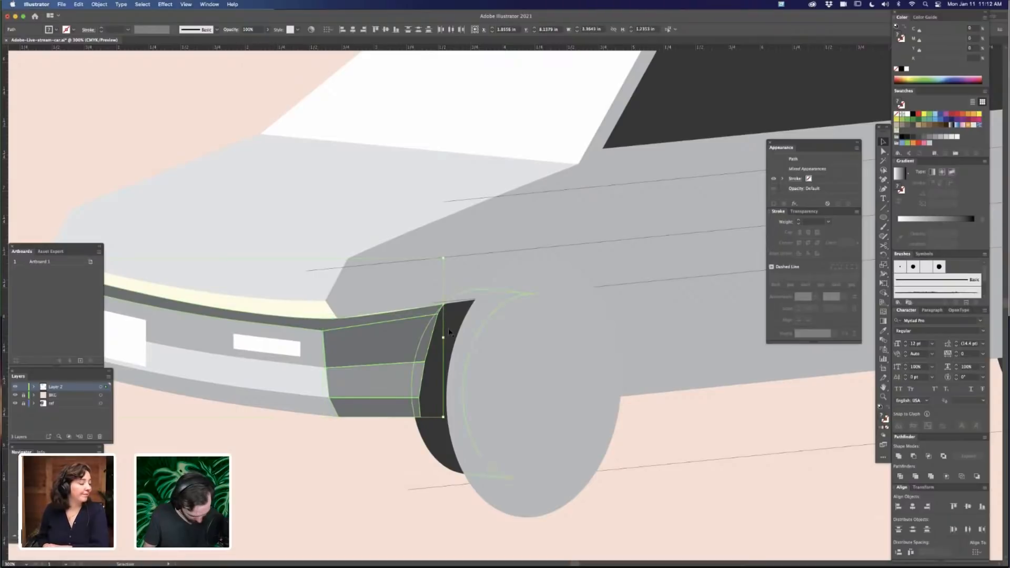
key(super+y)
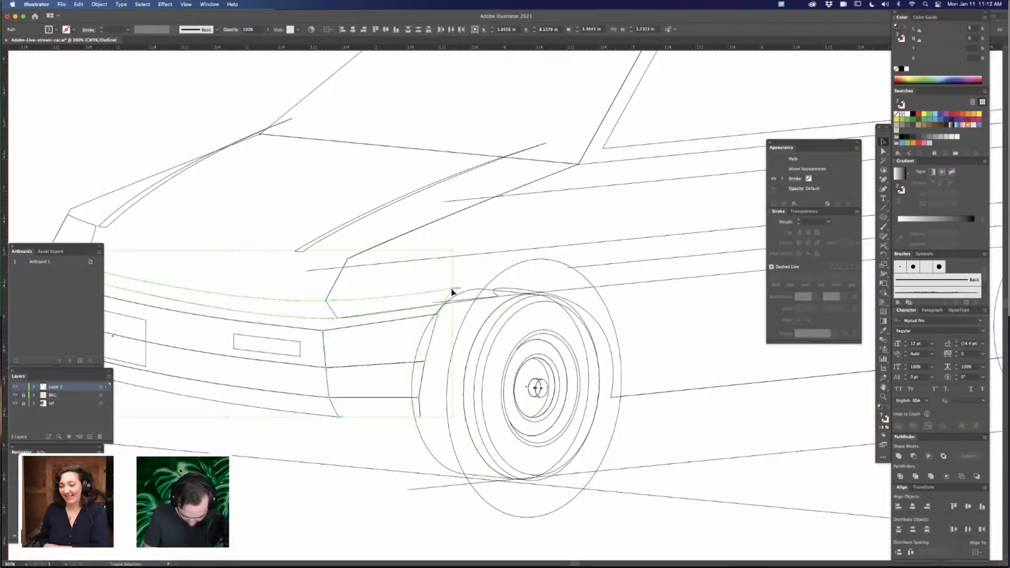
shift+click(453, 289)
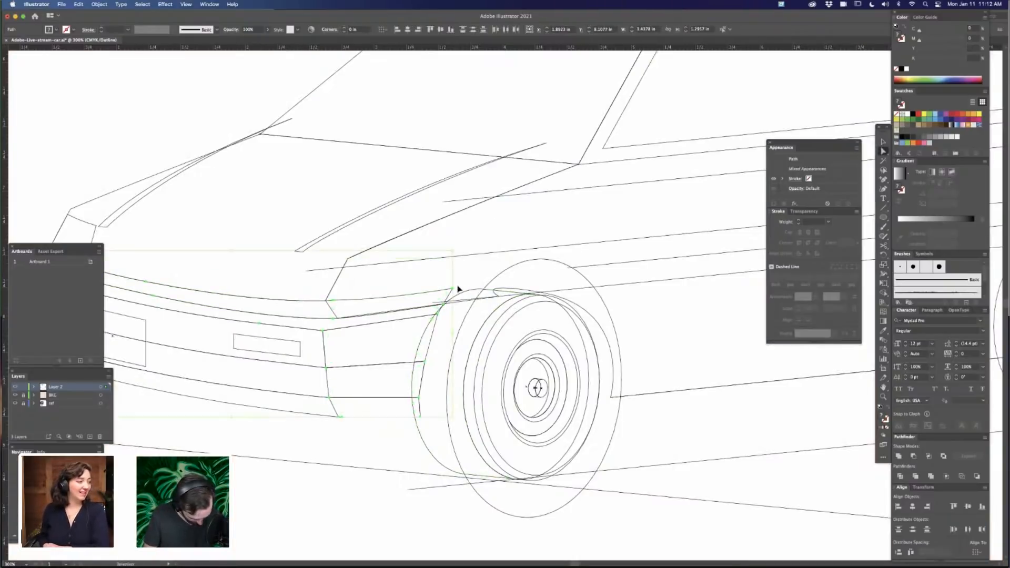
key(super+g)
Isolate the front bumper group and extend the wheel-side ends of its panels and strips until they overlap the enlarged ellipse
click(420, 417)
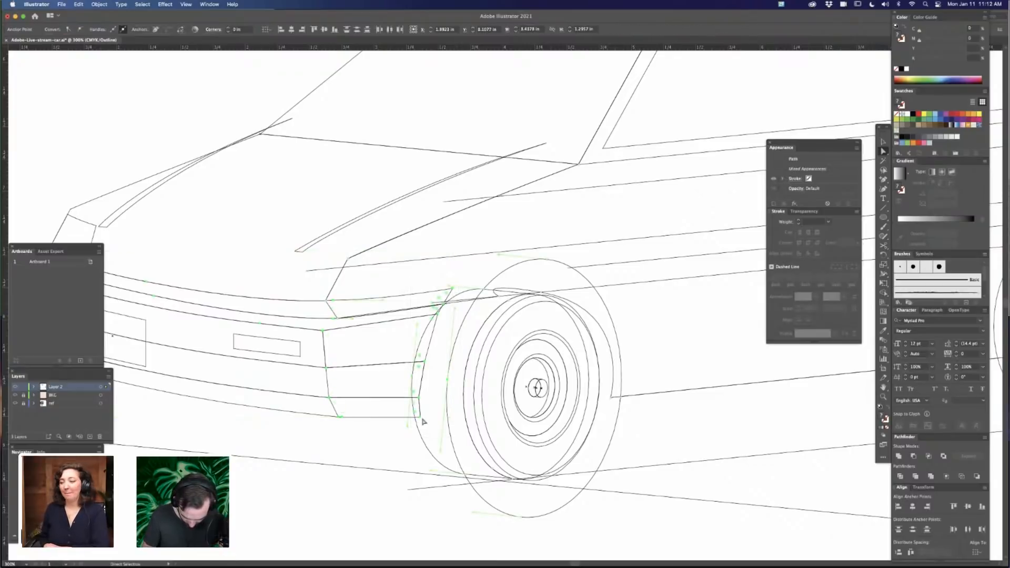
key(v)
click(449, 316)
double_click(452, 289)
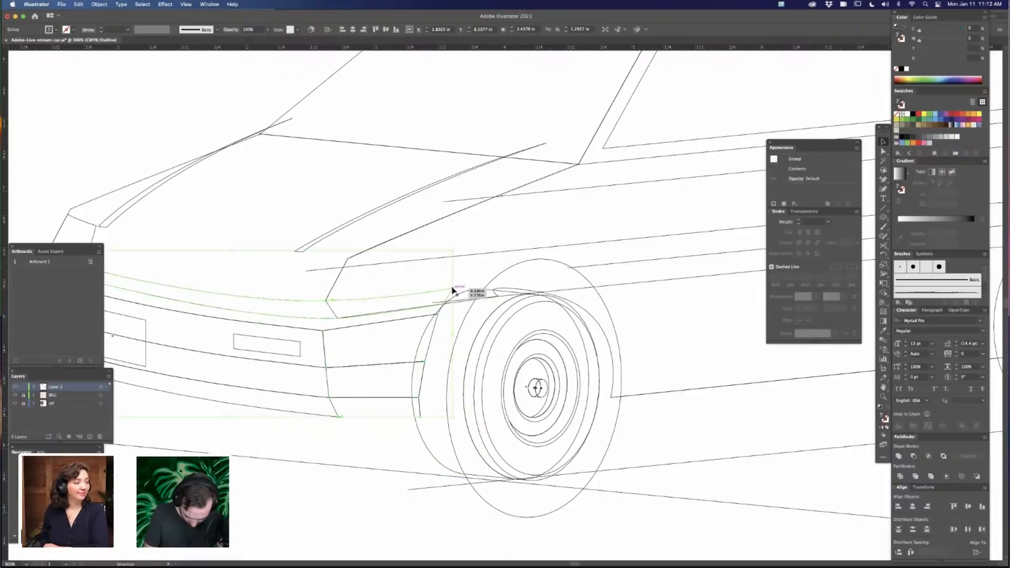
click(453, 289)
key(a)
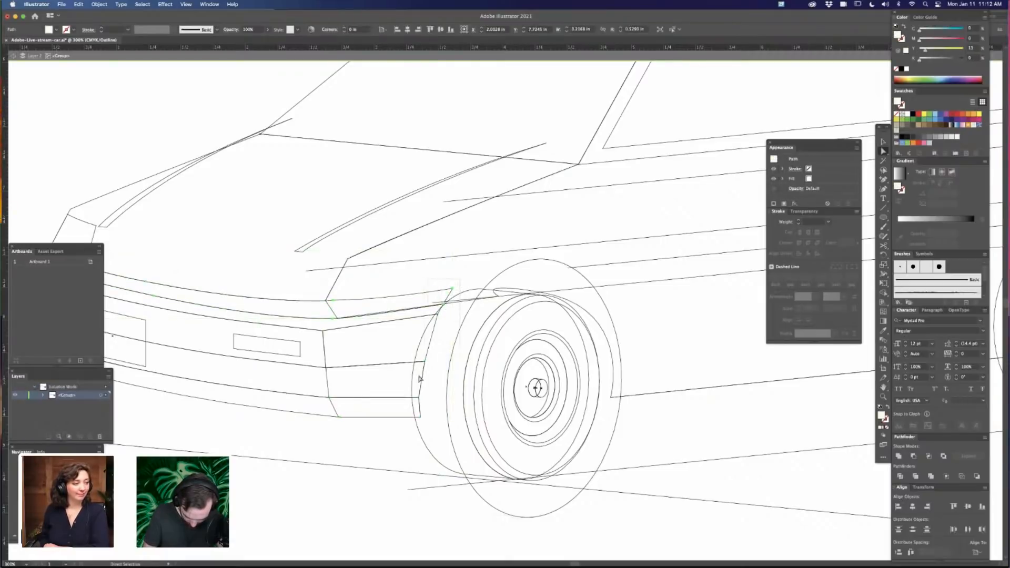
shift+click(417, 429)
drag(421, 423, 452, 421)
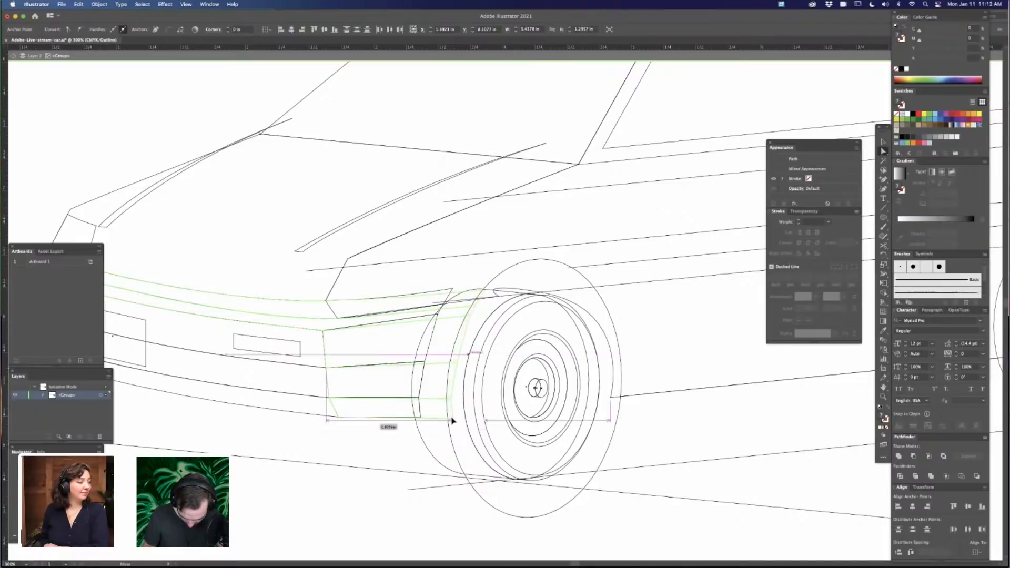
drag(452, 419, 460, 419)
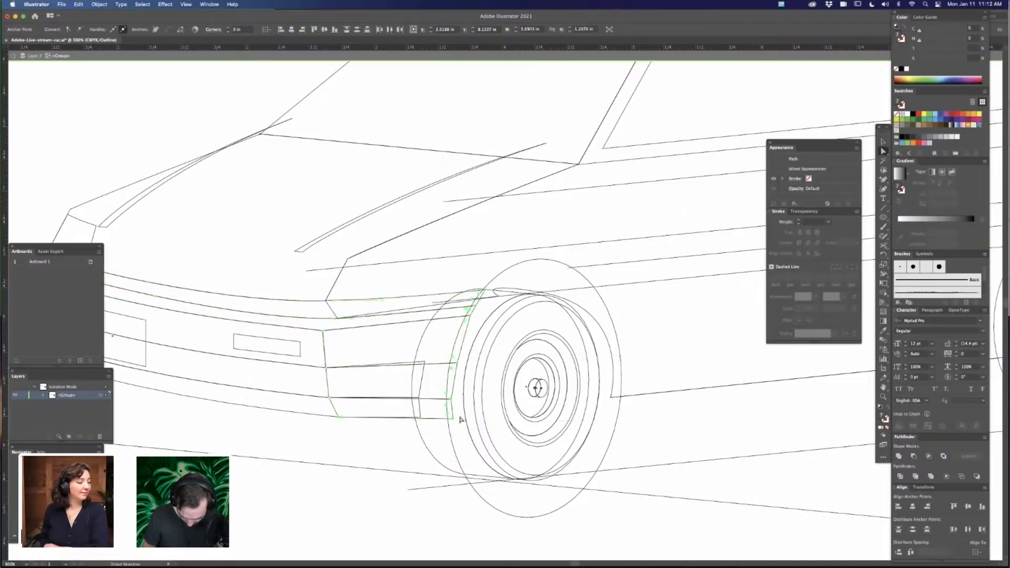
key(super+y)
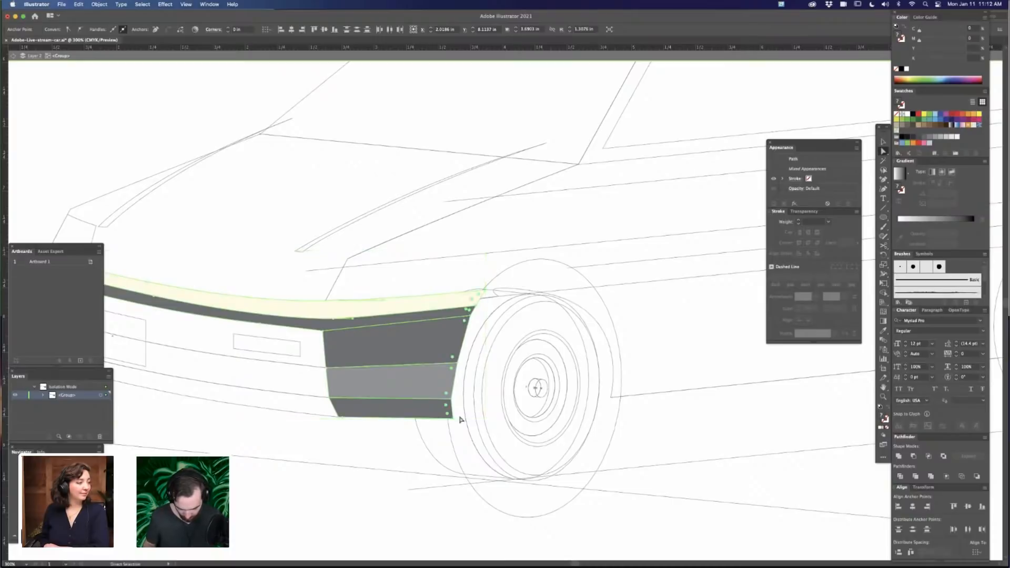
key(Escape)
key(super+y)
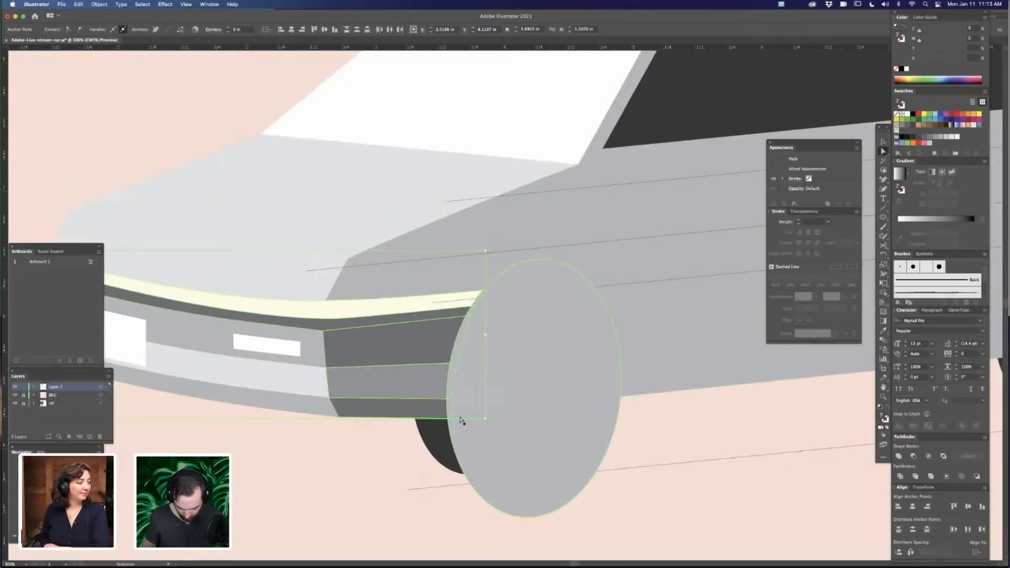
Cut the front wheel arch out of the body side and bumper with Shape Builder along the enlarged ellipse, and delete the merged ellipse
scroll(461, 421, right, 3)
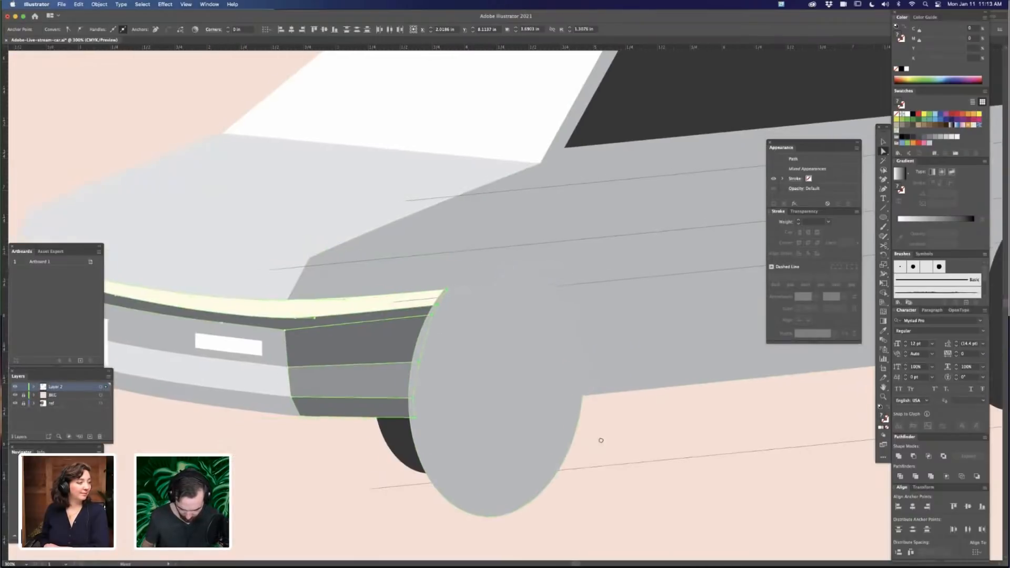
shift+click(551, 411)
shift+click(605, 372)
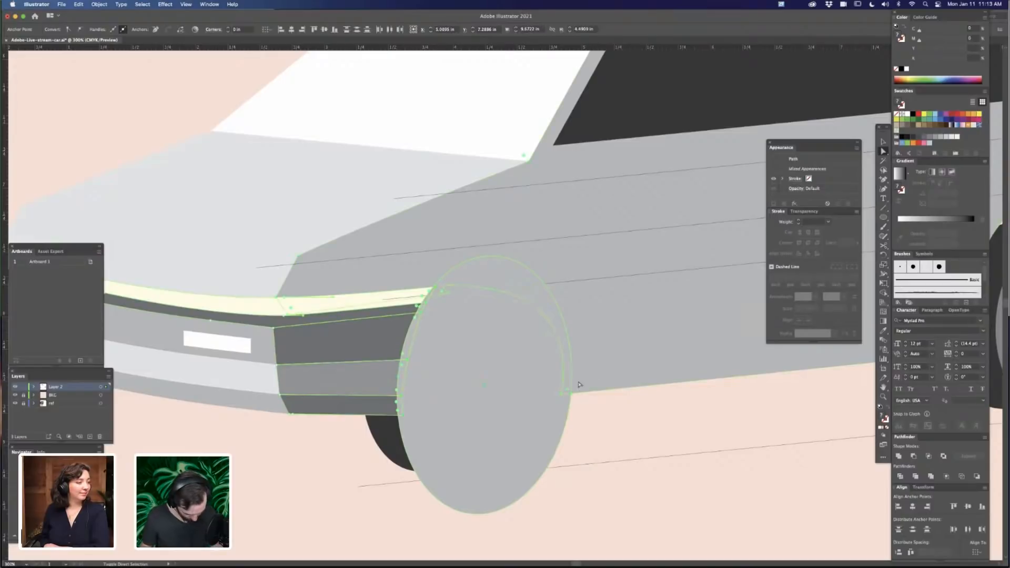
key(shift+m)
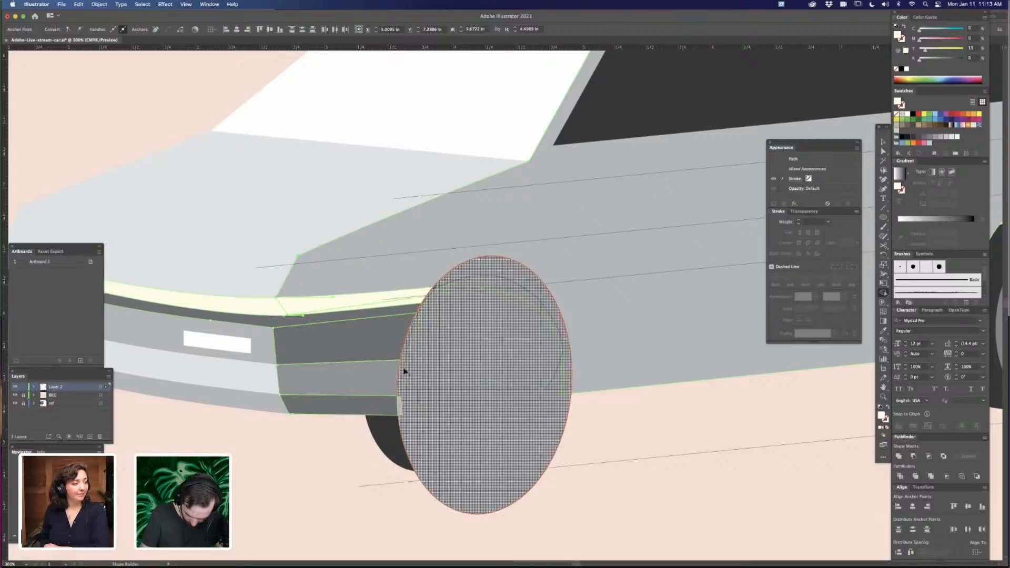
click(410, 445)
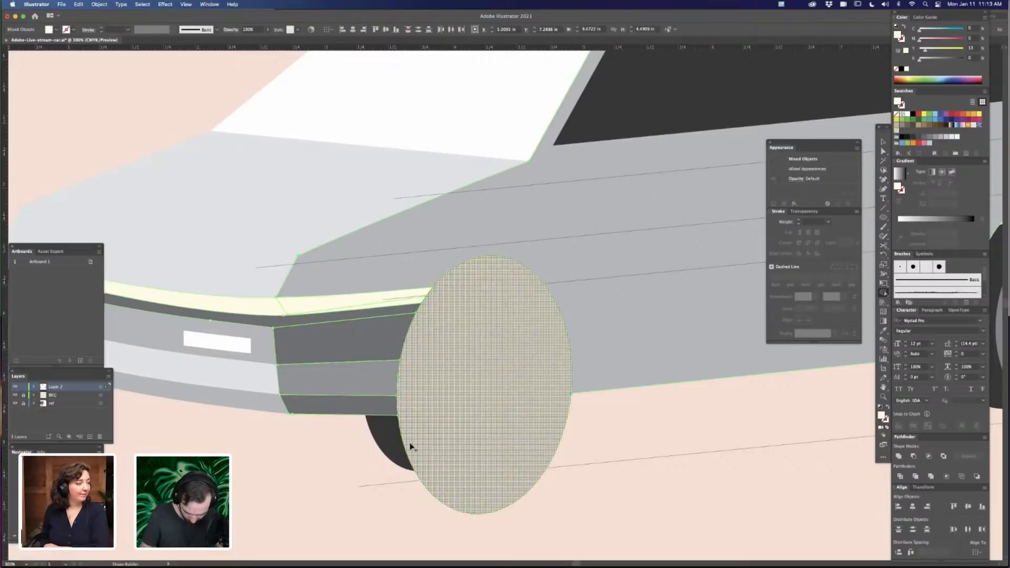
key(a)
click(606, 430)
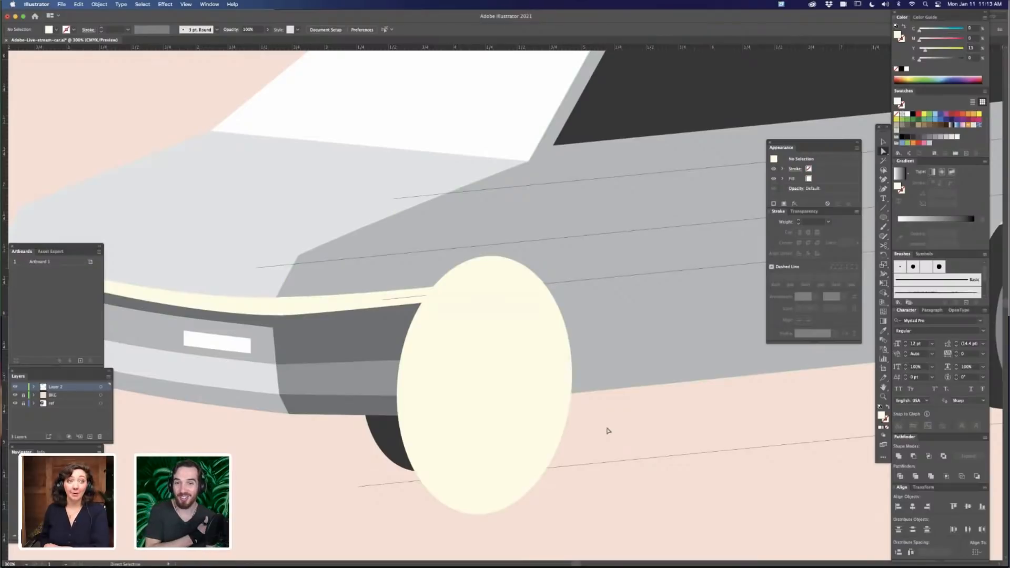
click(551, 328)
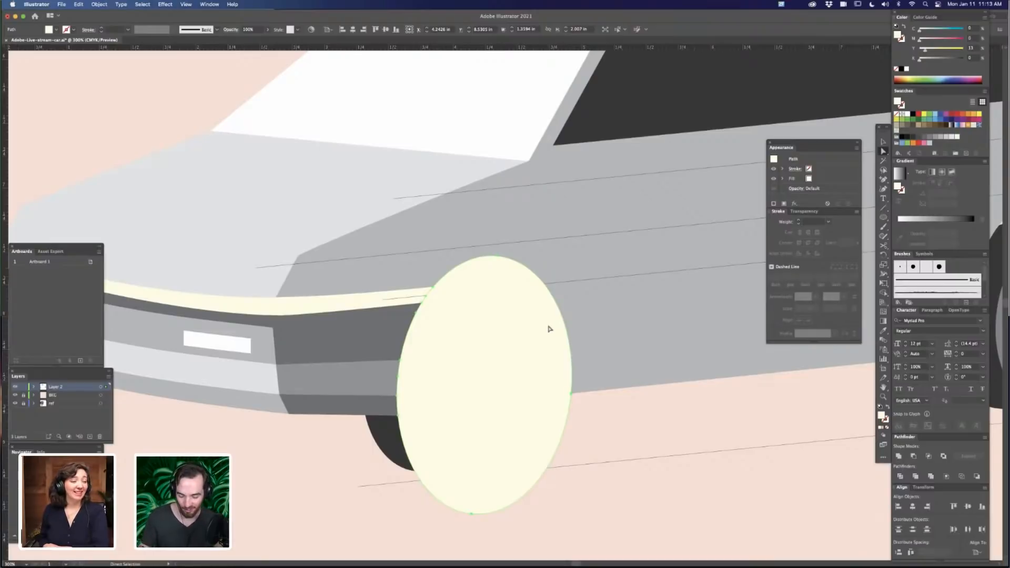
key(Delete)
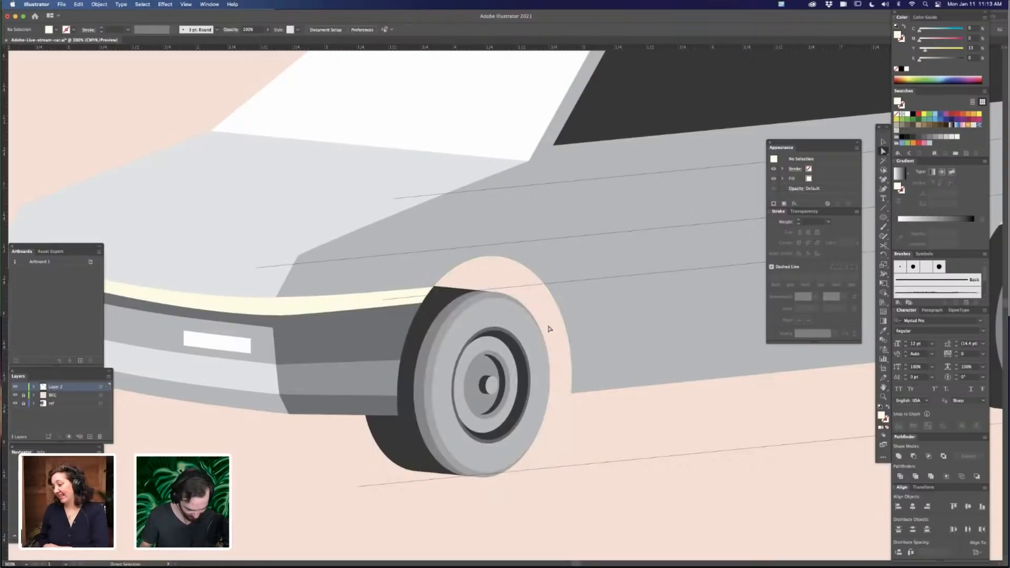
Inspect the recut front wheel arch up close, return to the whole car at 100% view and save the document
key(super+minus)
key(super+minus)
key(super+minus)
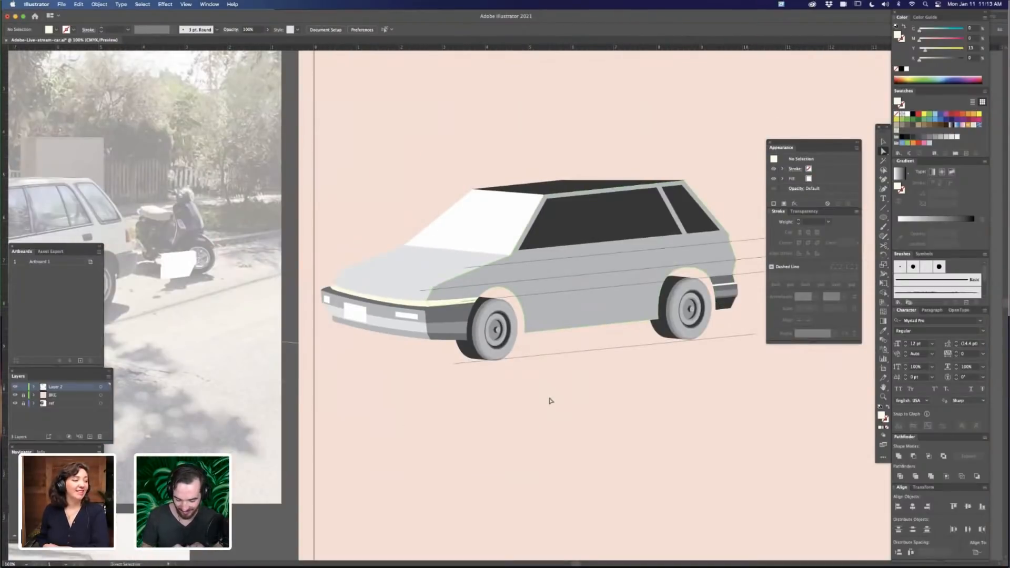
key(z)
drag(504, 292, 698, 251)
key(a)
click(526, 301)
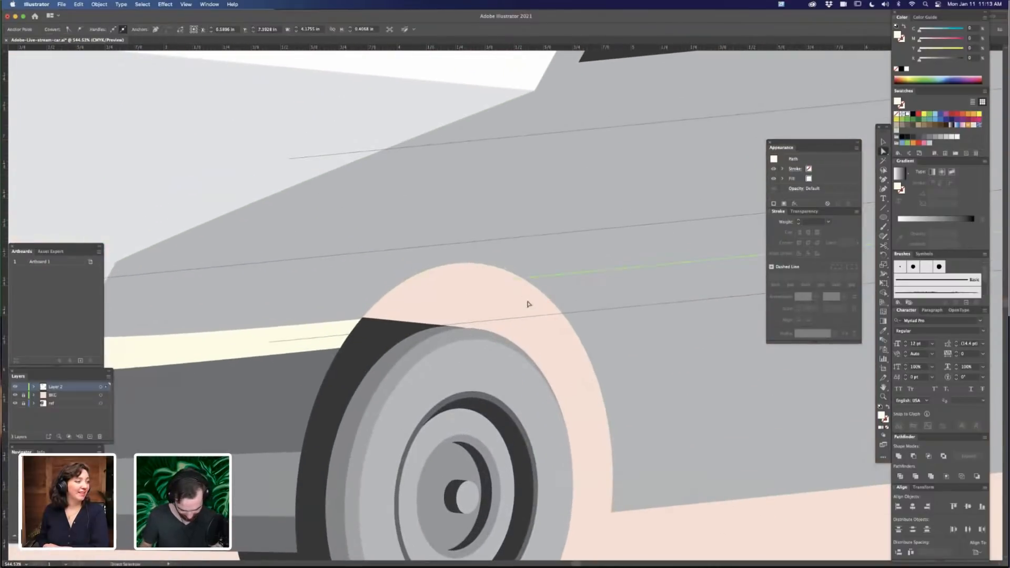
key(super+1)
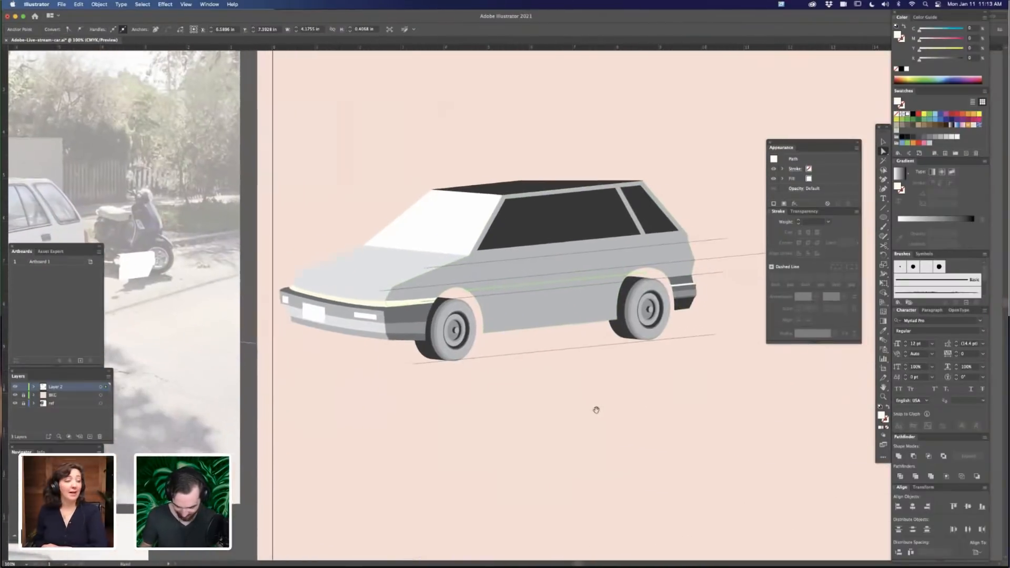
click(600, 412)
key(super+s)
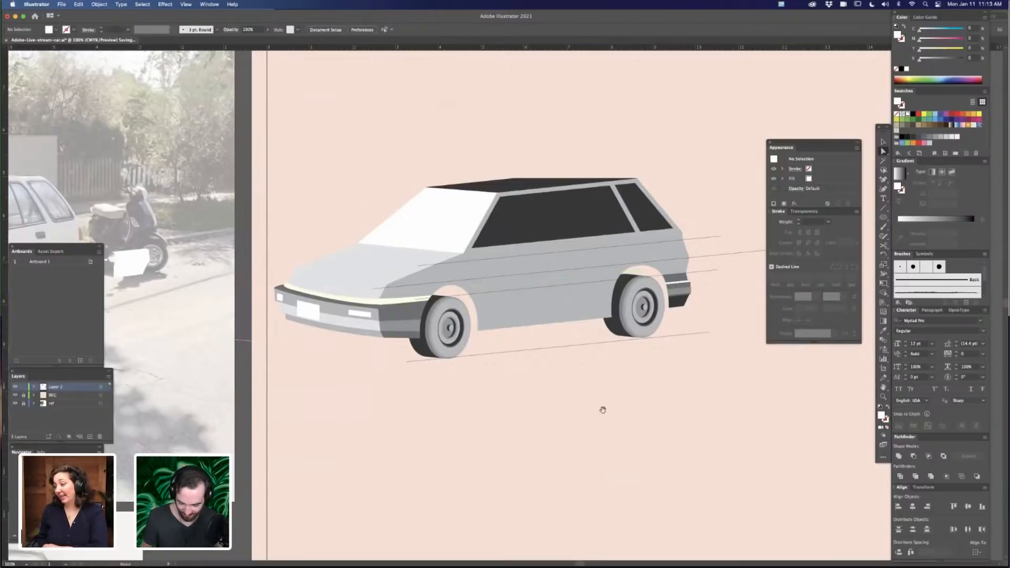
Bring back the merged cream ellipse at the front wheel by undoing, and remove it from the front arch to reuse it
drag(612, 400, 593, 403)
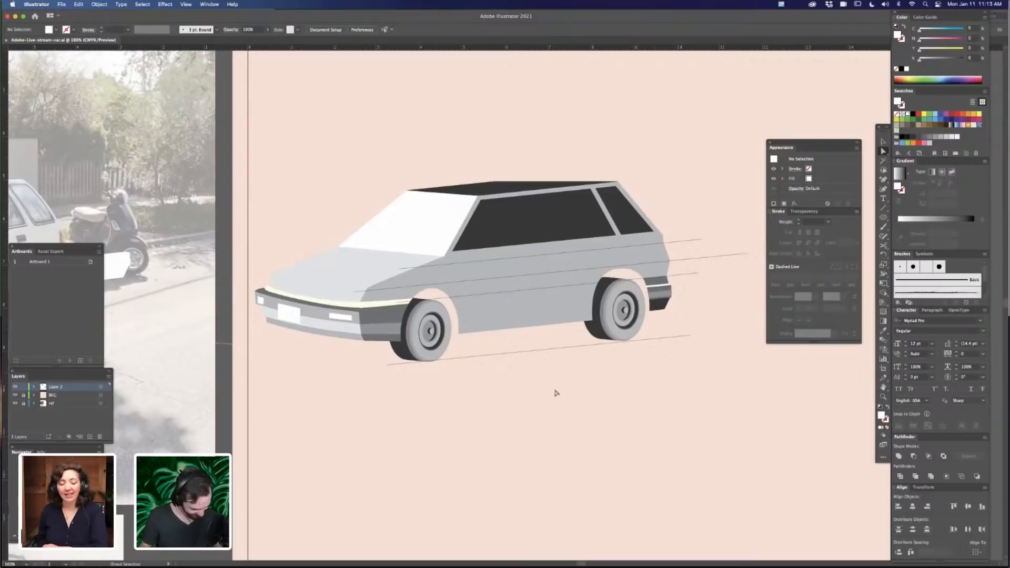
key(super+z)
key(super+z)
key(super+z)
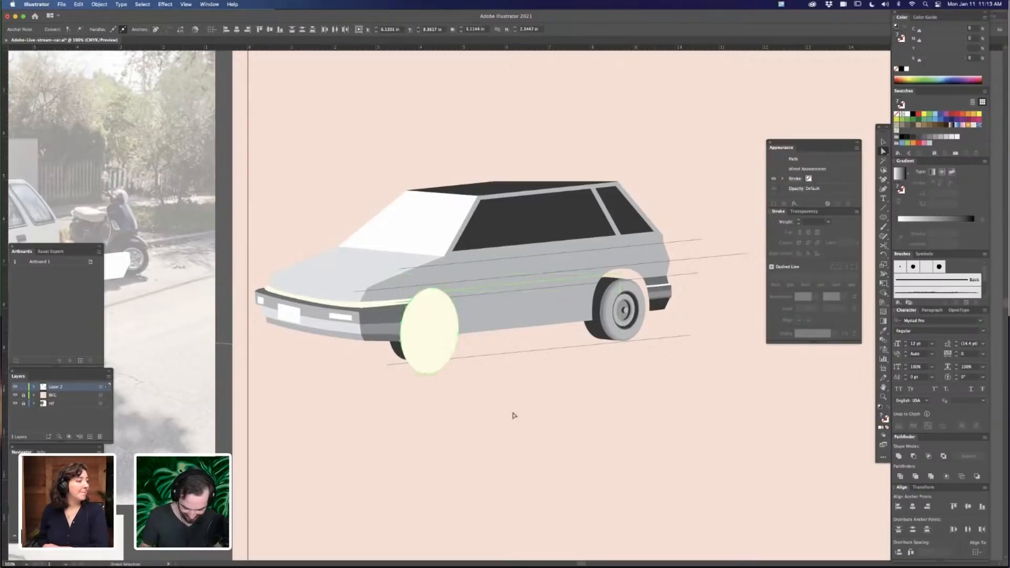
click(514, 415)
click(444, 348)
key(Delete)
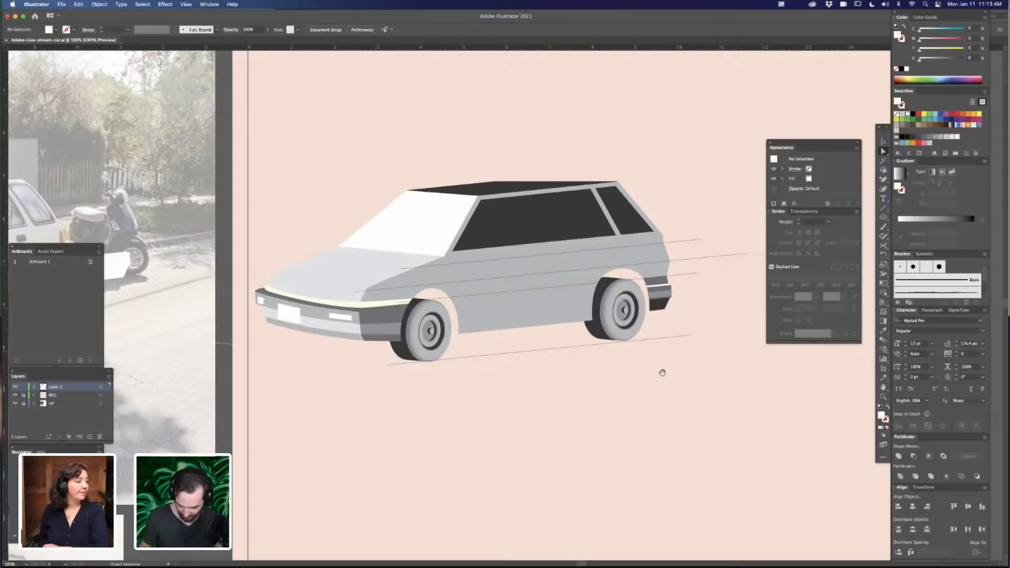
Paste the cream ellipse and move it over the rear wheel, aligned with the existing arch edge in outline view
drag(661, 372, 553, 393)
key(ctrl+v)
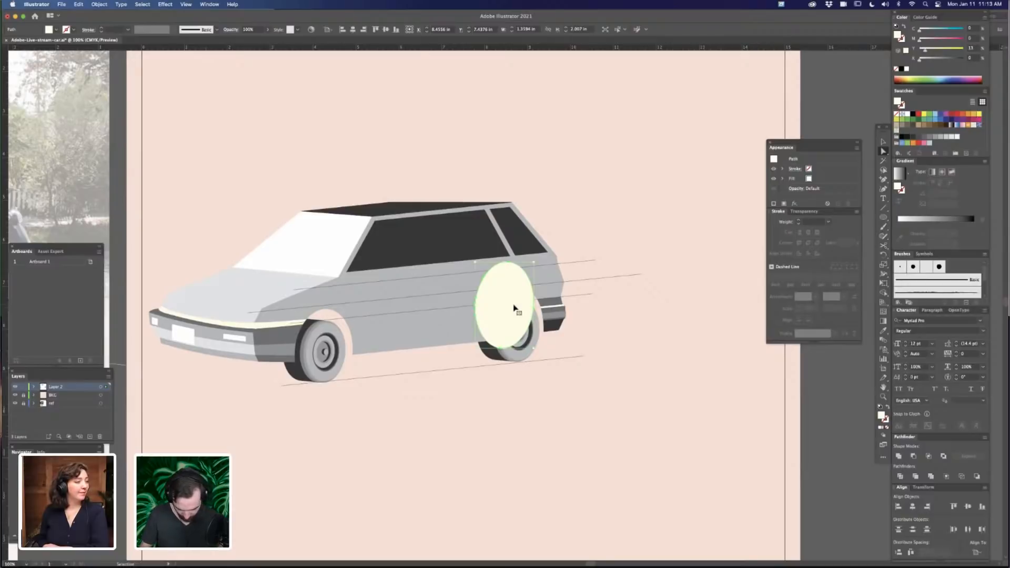
key(super+equal)
key(super+equal)
key(v)
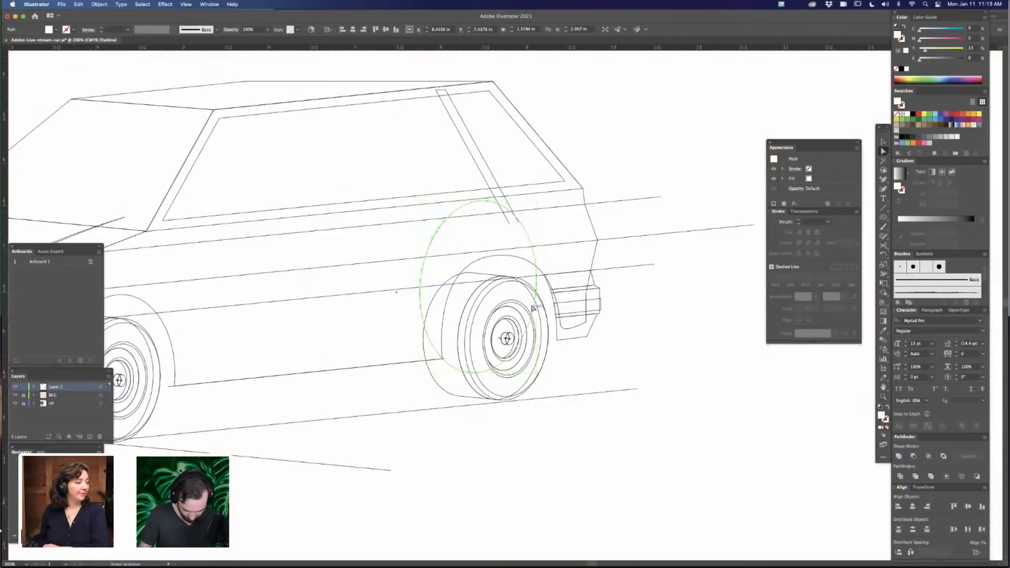
key(super+y)
drag(534, 254, 561, 303)
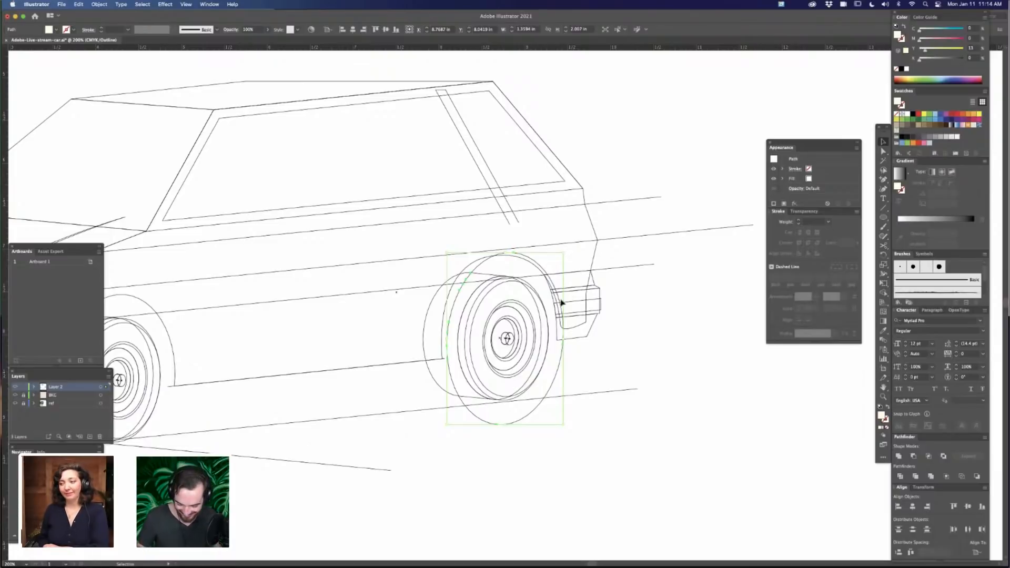
click(661, 305)
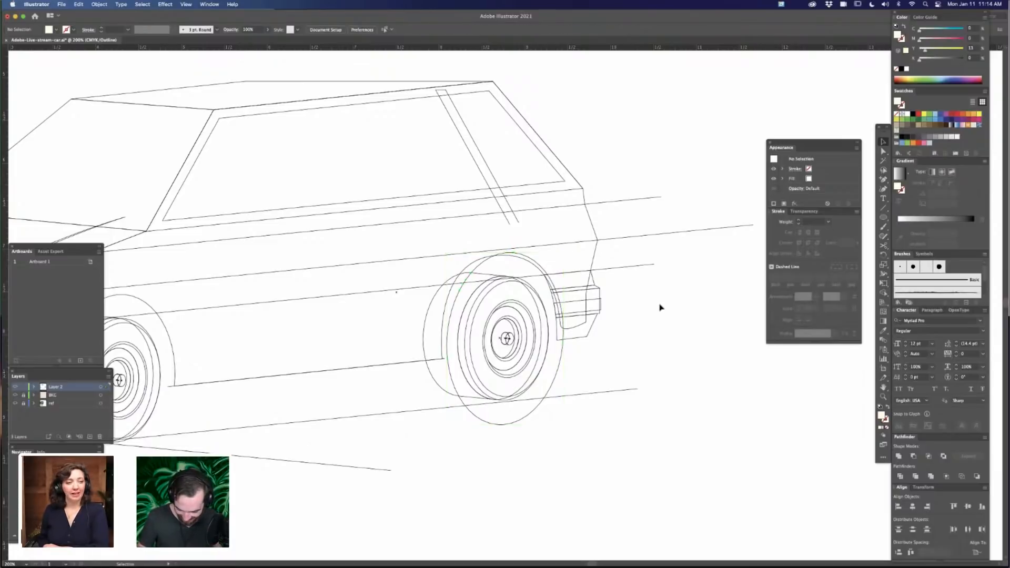
click(533, 264)
key(super+y)
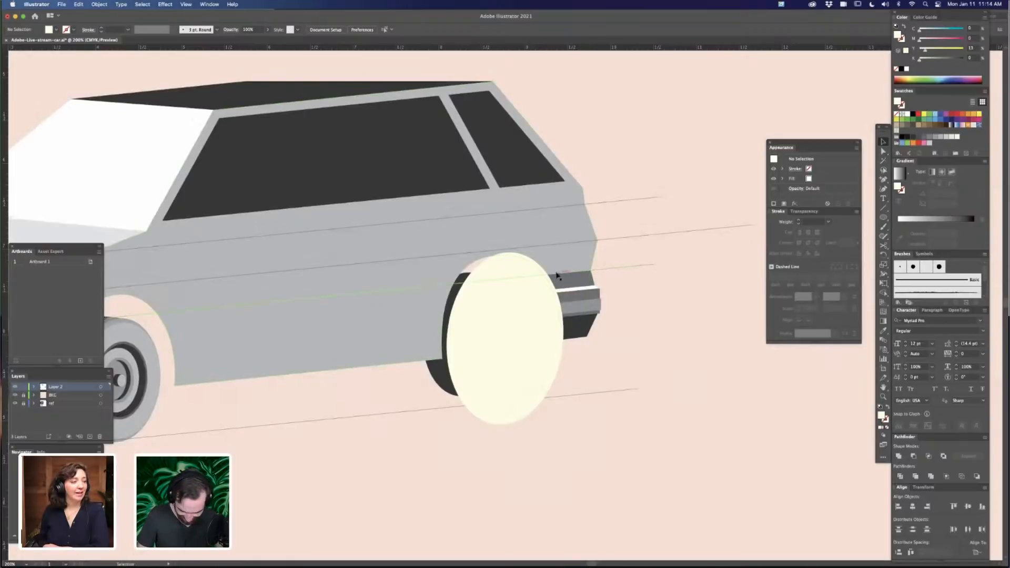
Move the body side's rear arch anchor points inward so the old arch edge lies within the cream ellipse
drag(449, 361, 450, 360)
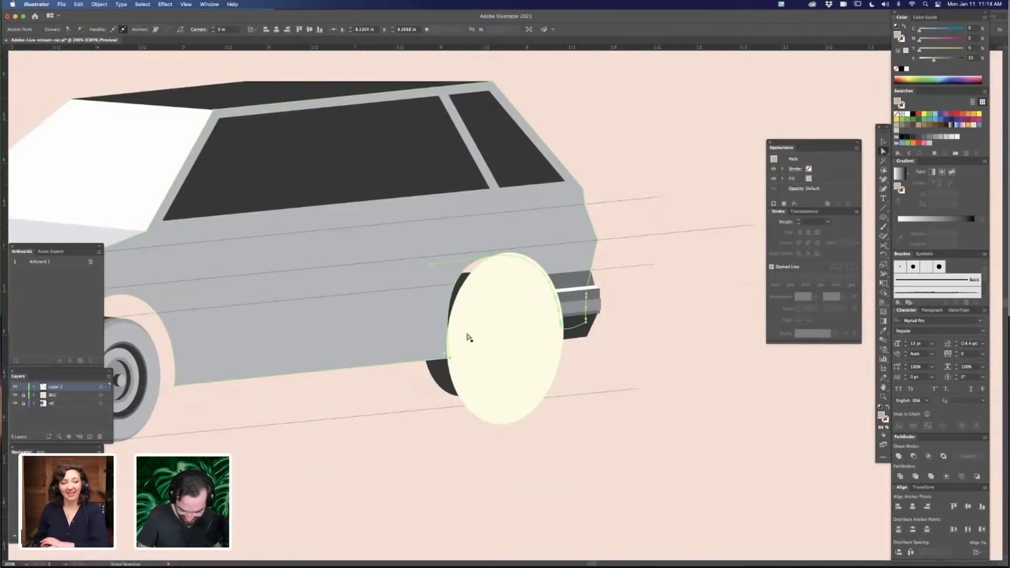
drag(492, 256, 556, 330)
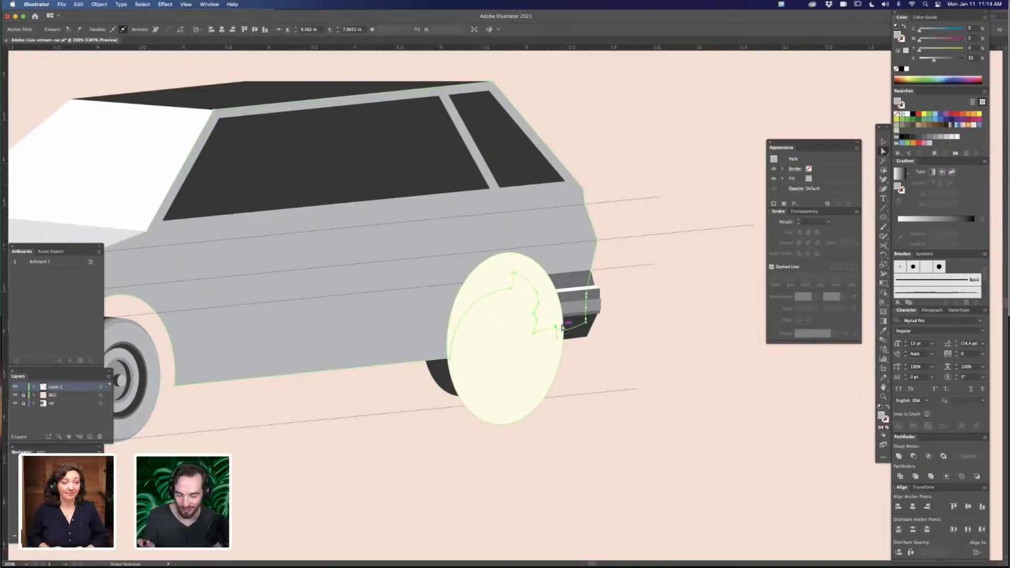
click(642, 332)
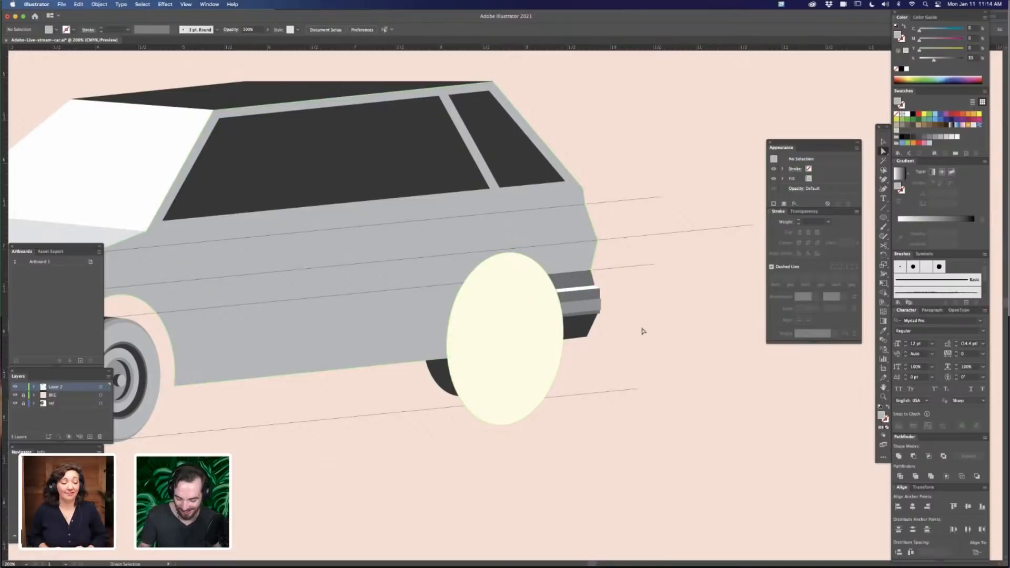
drag(622, 345, 652, 346)
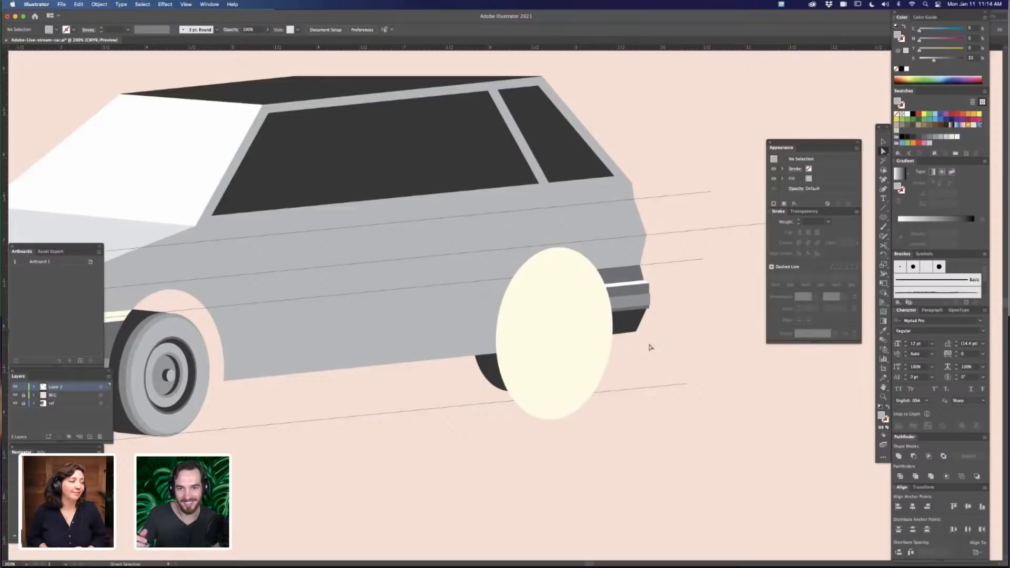
Cut the rear wheel arch out of the body side with Shape Builder, keeping the cream ellipse for the bumper
click(604, 352)
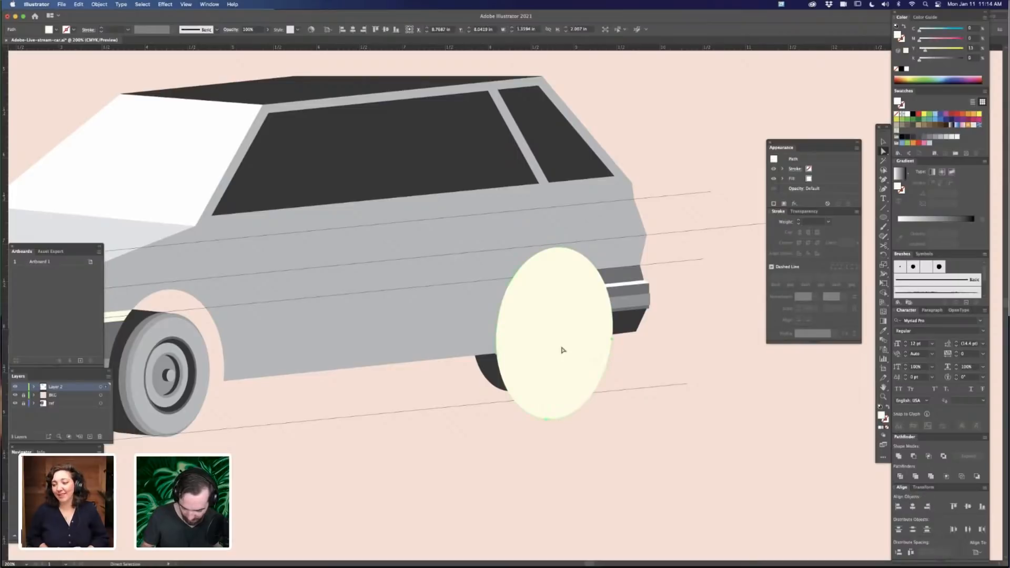
shift+click(489, 343)
key(shift+m)
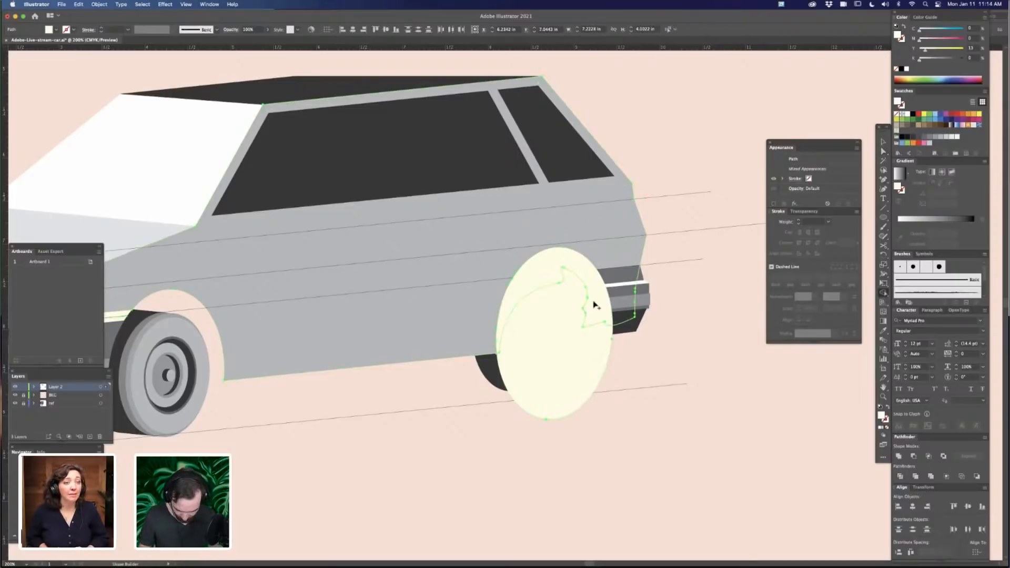
mouse_move(594, 307)
mouse_down()
mouse_move(582, 337)
mouse_move(645, 336)
mouse_up()
key(a)
click(660, 341)
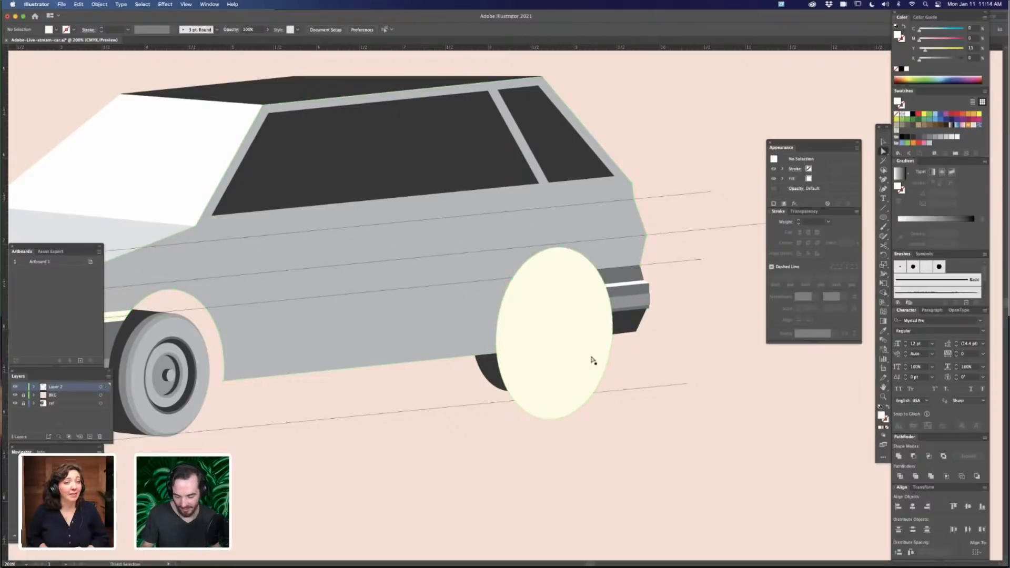
click(593, 359)
key(Delete)
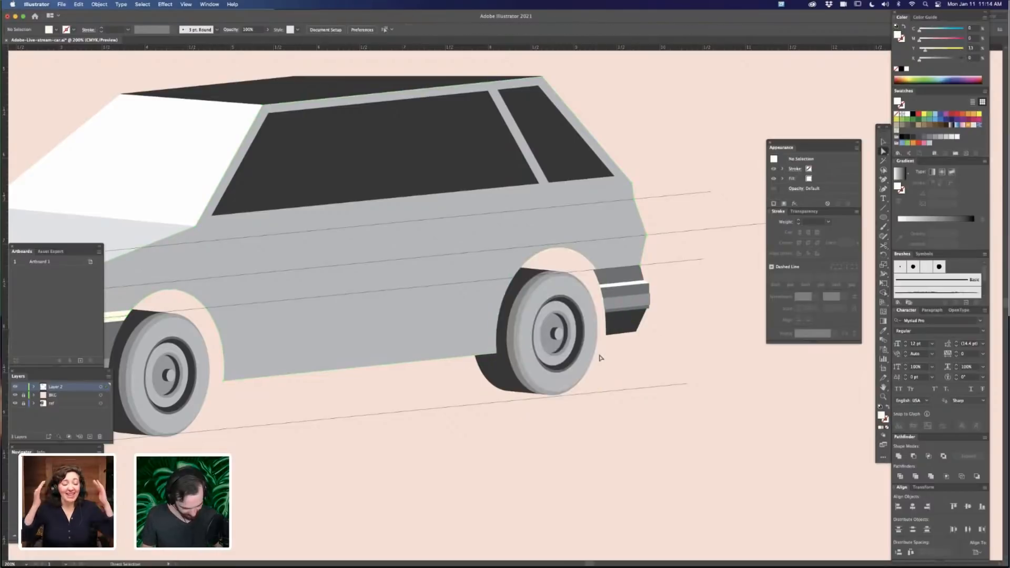
key(super+z)
Trim the rear bumper group along the cream ellipse with Shape Builder, and delete the ellipse
key(v)
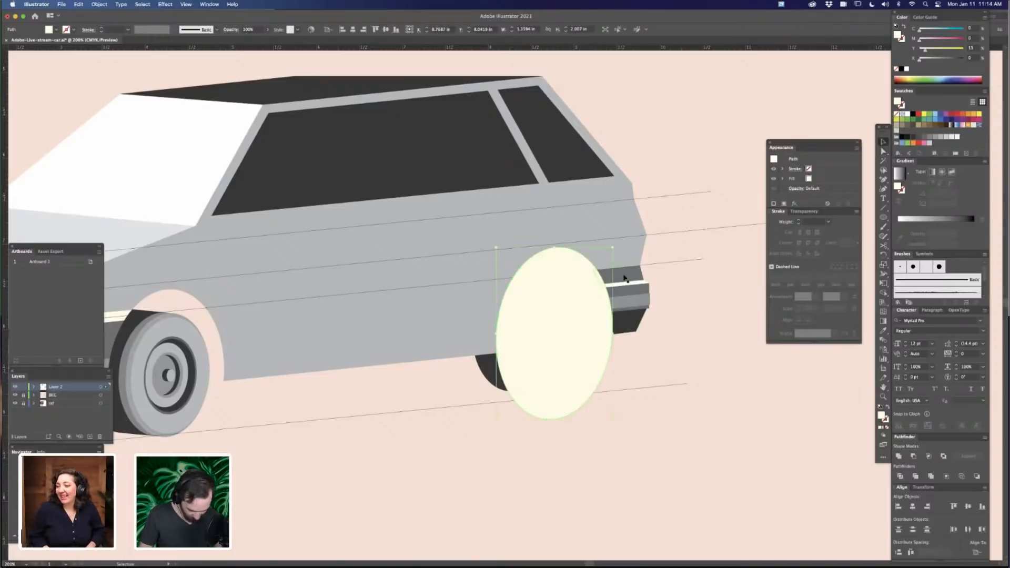
shift+click(634, 283)
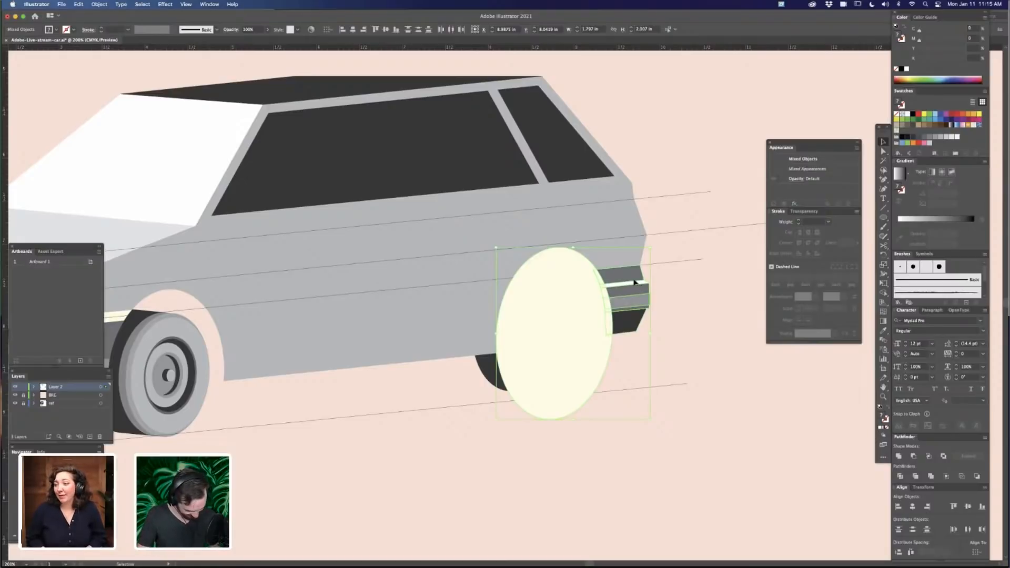
key(shift+m)
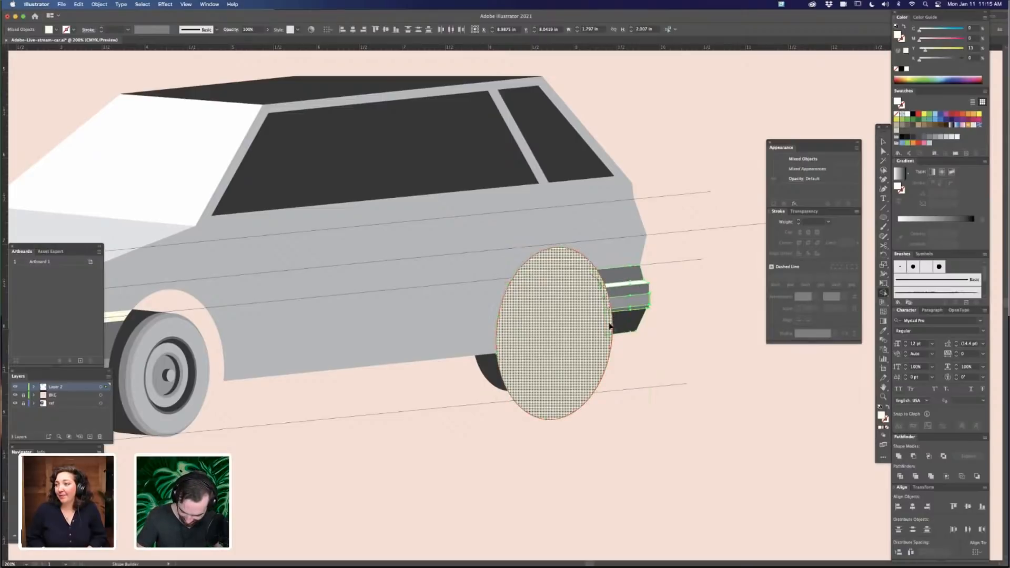
key(a)
click(664, 349)
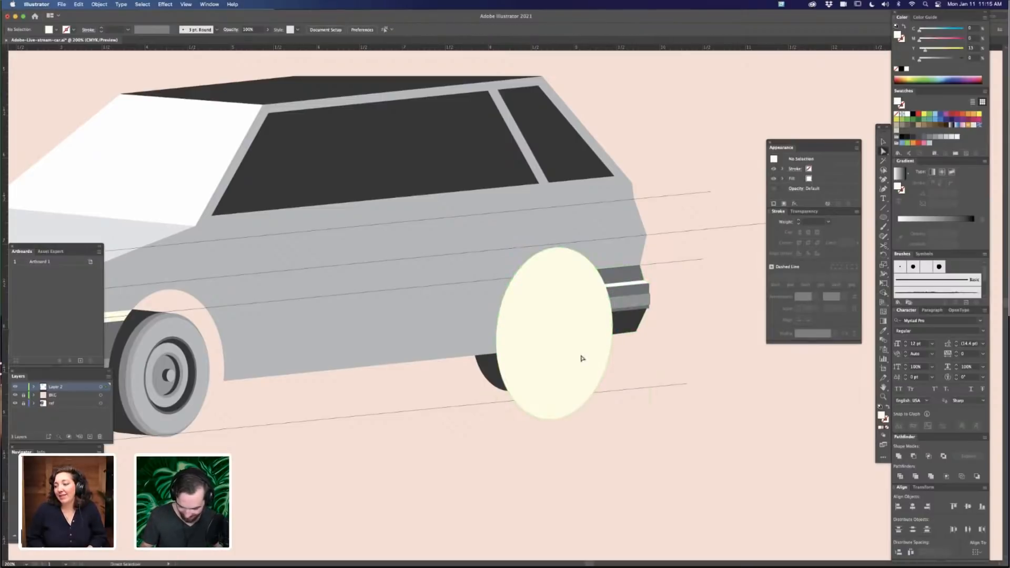
click(583, 358)
key(Delete)
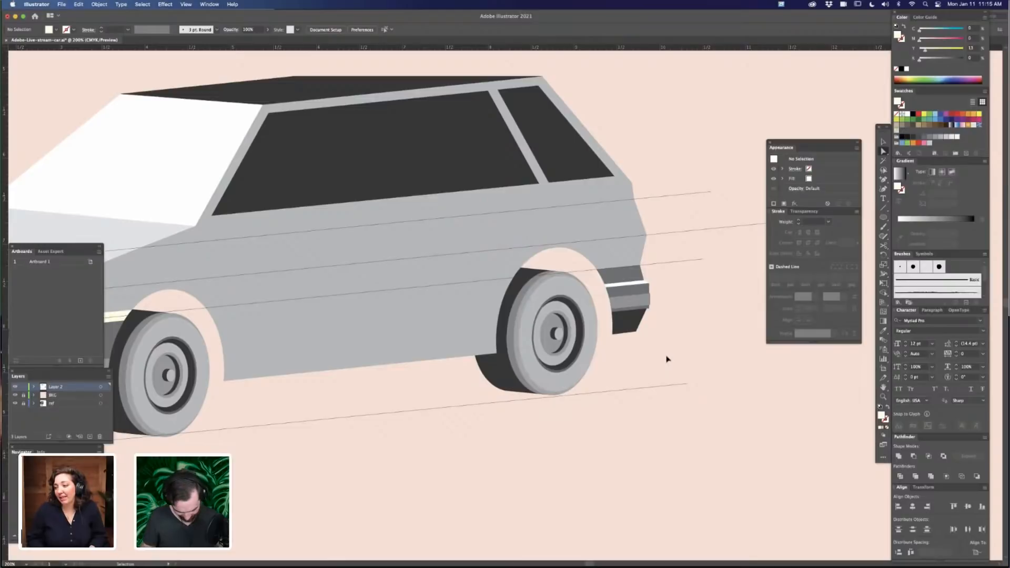
Examine the recut wheel arches on the whole car and up close from the rear to the front
key(super+0)
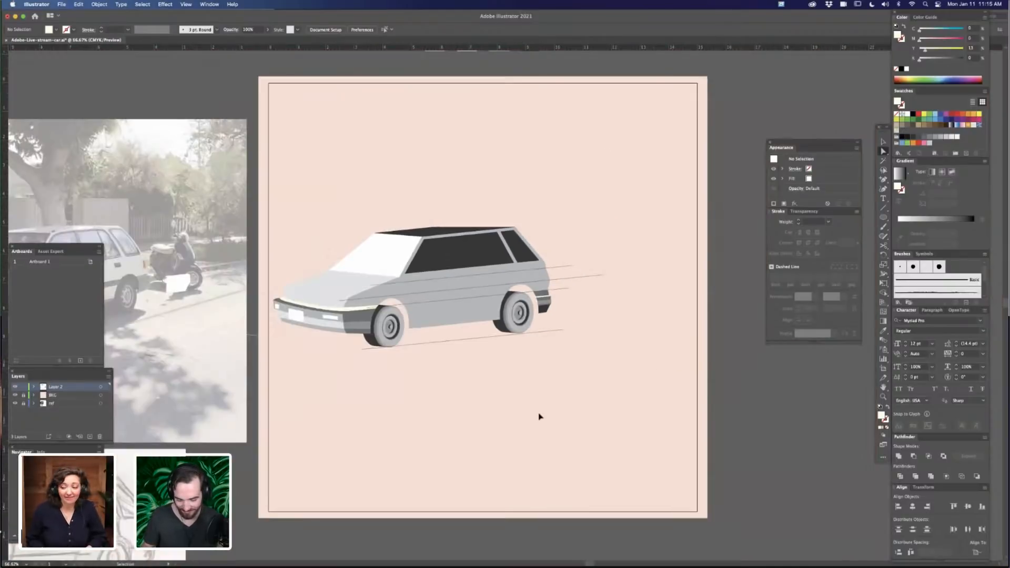
key(super+plus)
key(super+plus)
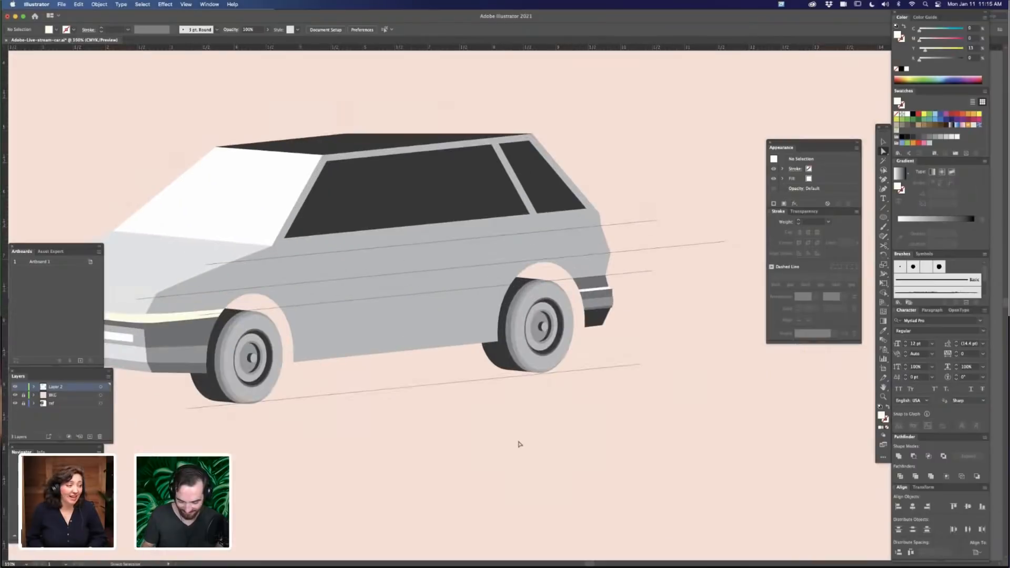
drag(487, 437, 595, 428)
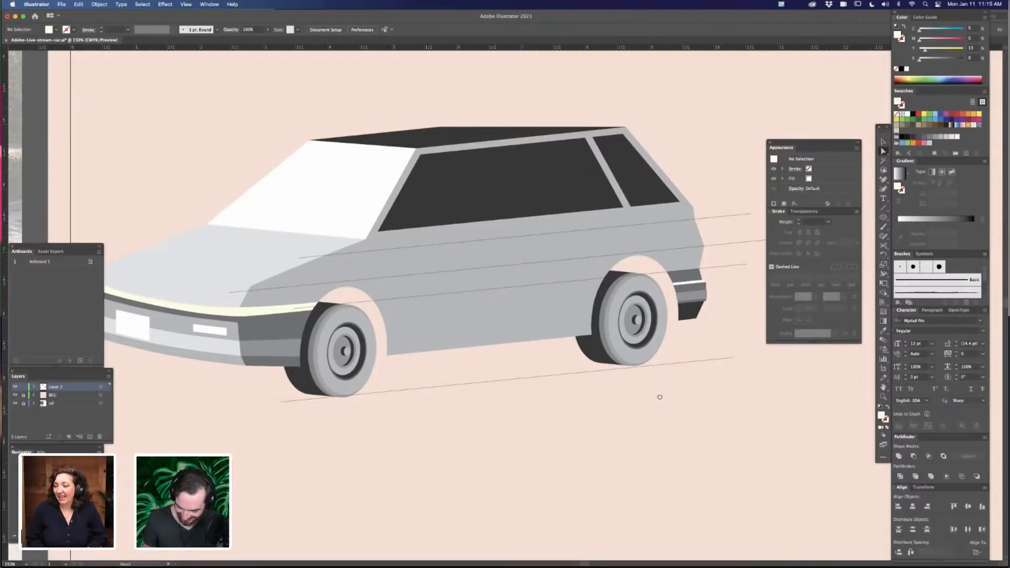
scroll(674, 370, right, 2)
scroll(674, 371, up, 1)
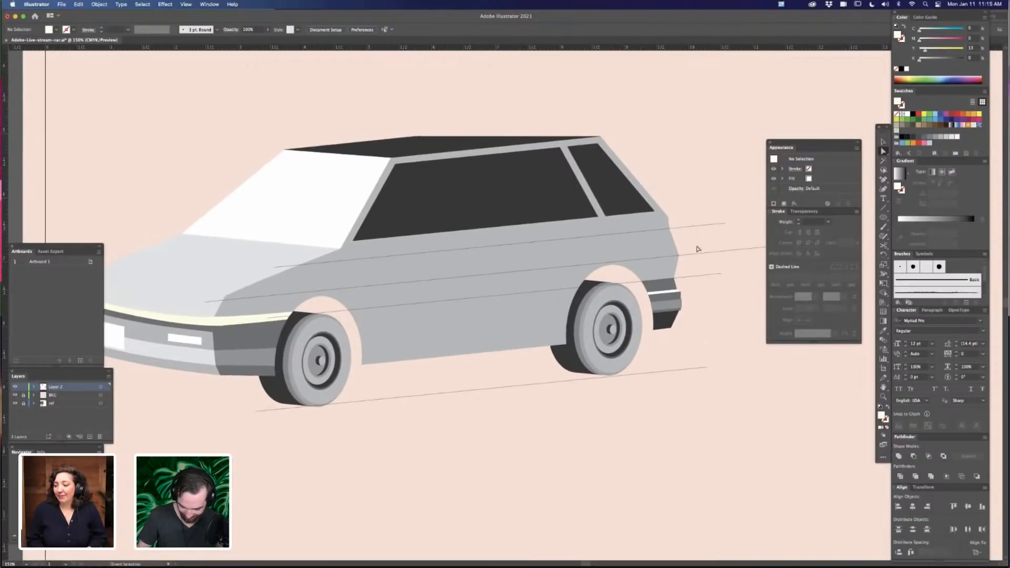
scroll(425, 435, left, 4)
scroll(424, 434, down, 1)
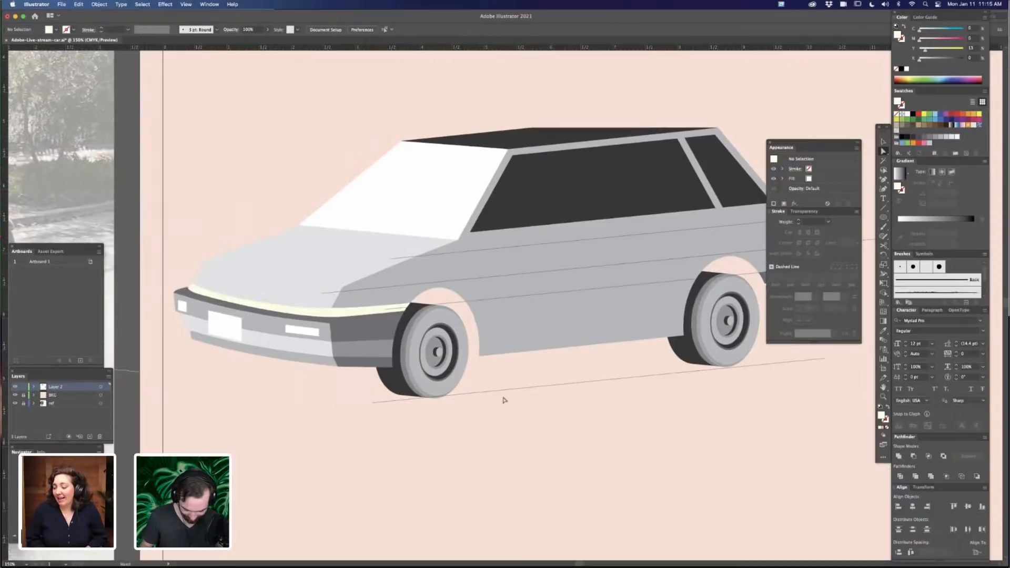
Paste another cream ellipse over the front wheel and align it with the existing front arch edge in outline view
key(cmd+v)
drag(532, 305, 461, 352)
key(super+y)
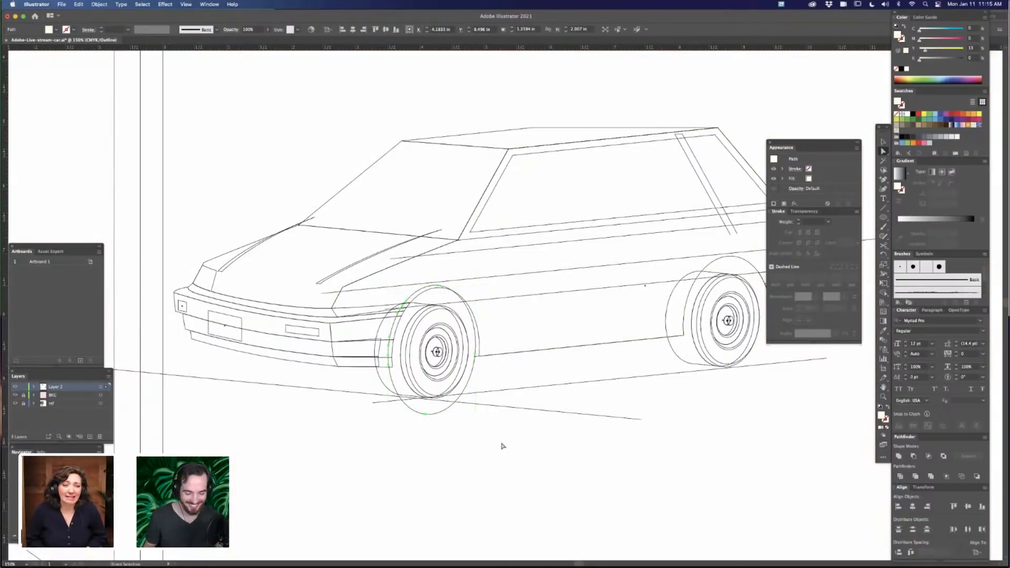
key(v)
click(491, 454)
drag(472, 364, 476, 378)
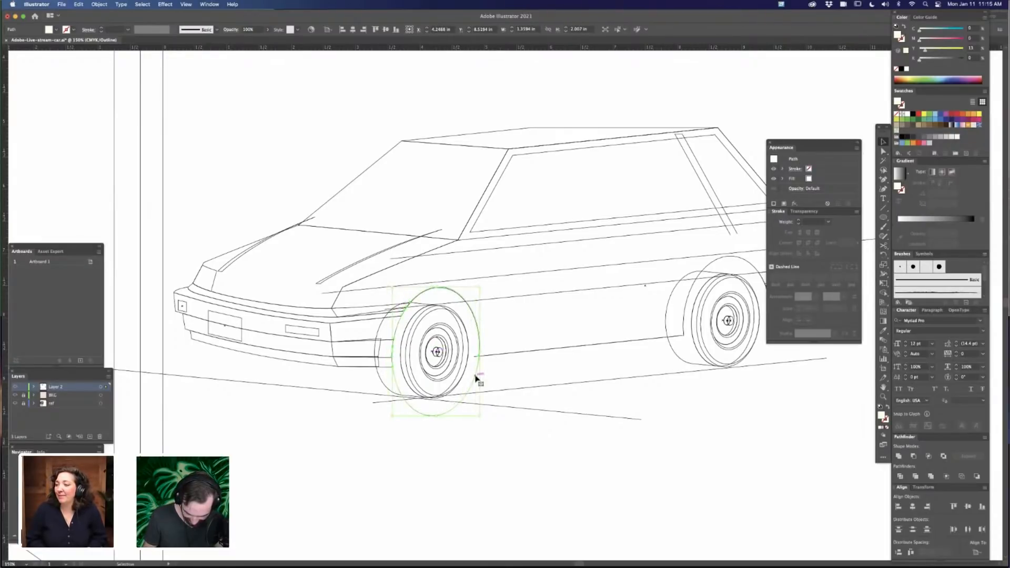
key(super+y)
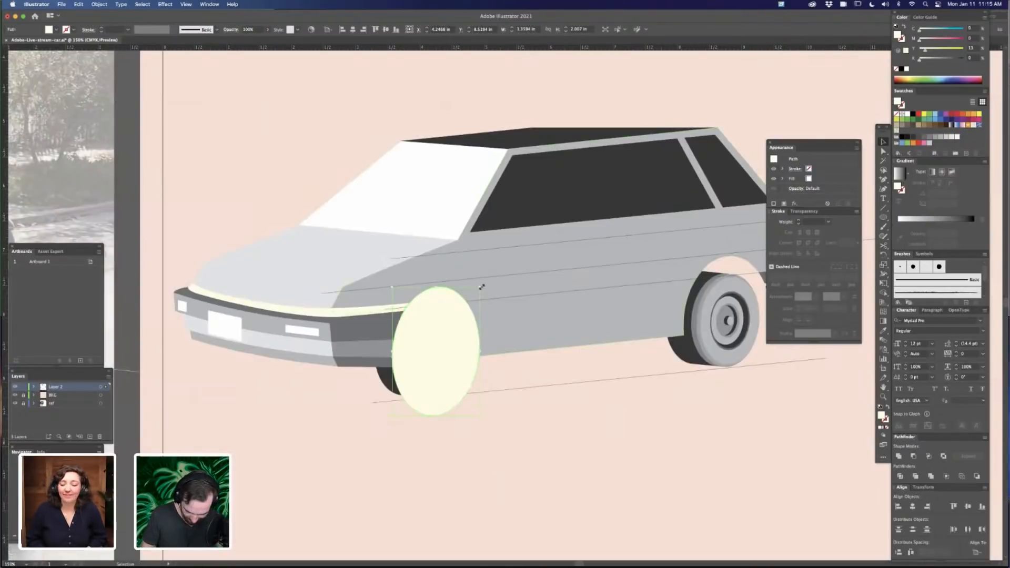
Enlarge the pasted ellipse to about 1.56 × 2.31 in and position it as an outer ring around the front wheel arch
mouse_move(481, 286)
mouse_down()
mouse_move(498, 271)
mouse_move(496, 279)
mouse_up()
key(super+y)
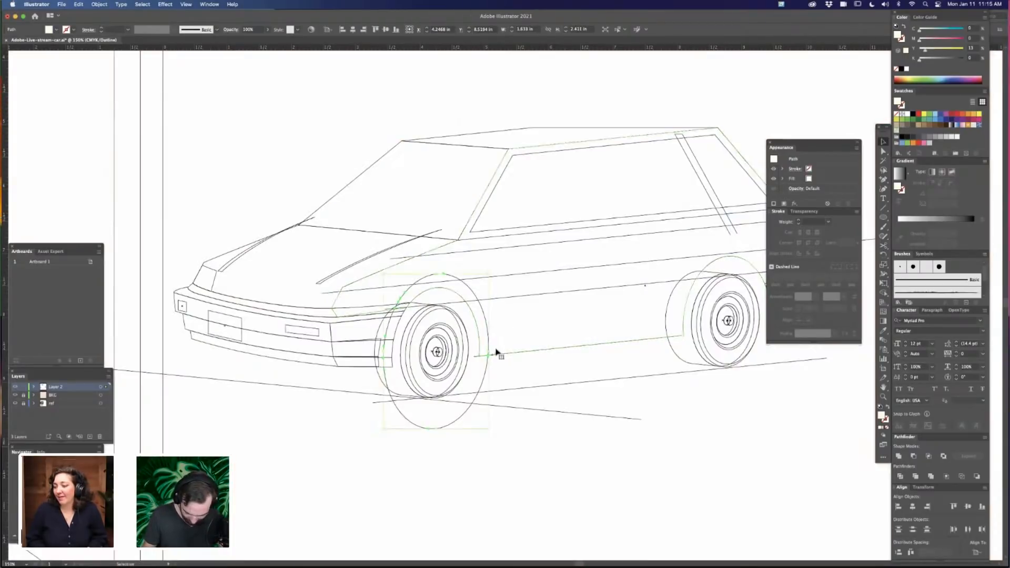
drag(484, 379, 476, 379)
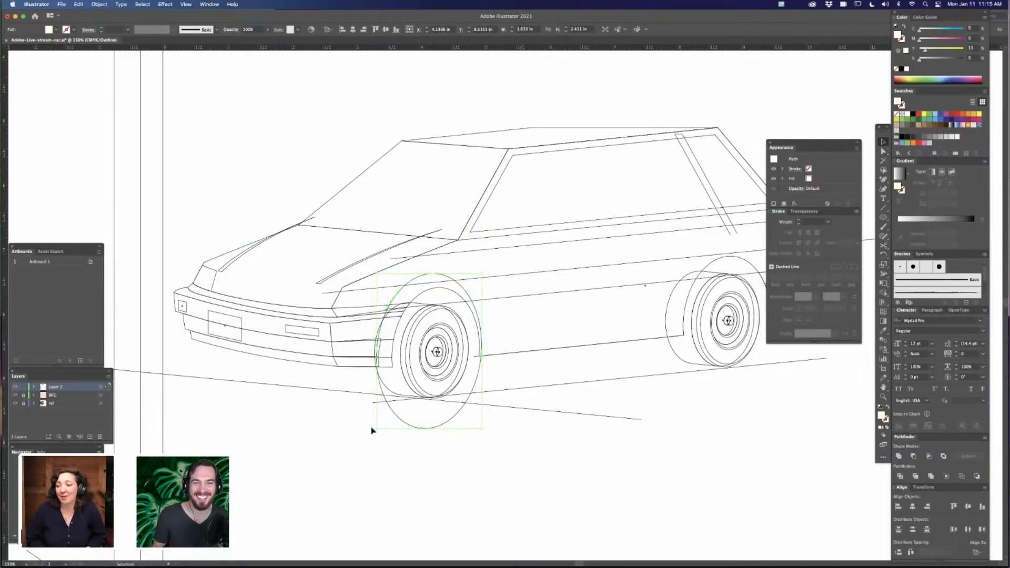
mouse_move(371, 430)
mouse_down()
mouse_move(392, 408)
mouse_move(379, 422)
mouse_up()
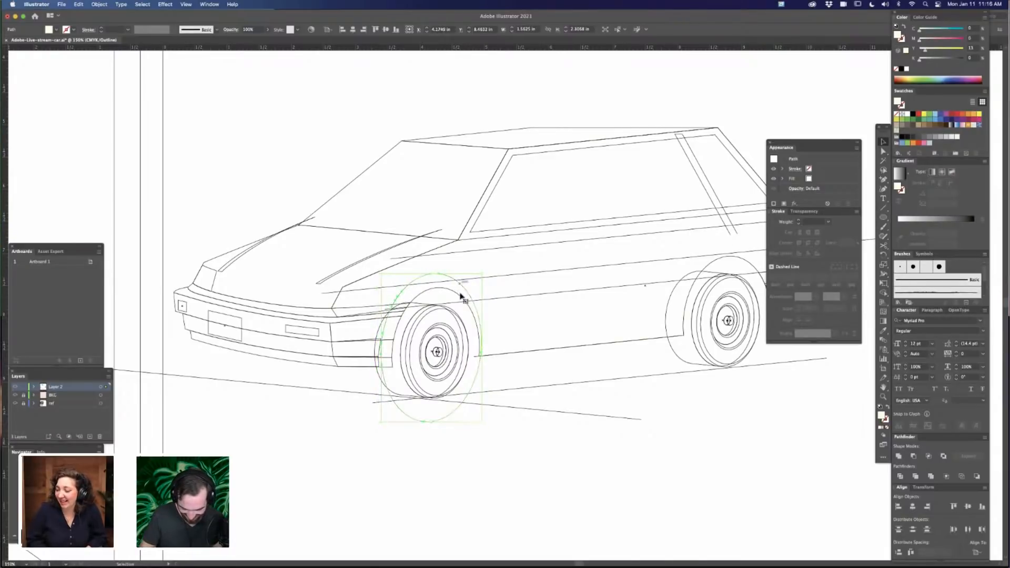
drag(464, 288, 470, 289)
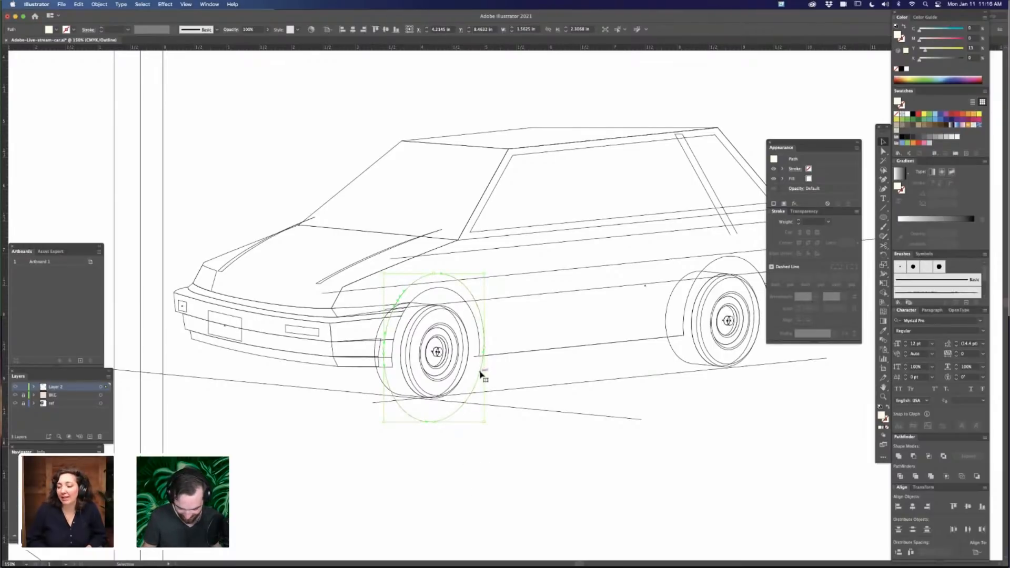
drag(480, 372, 480, 372)
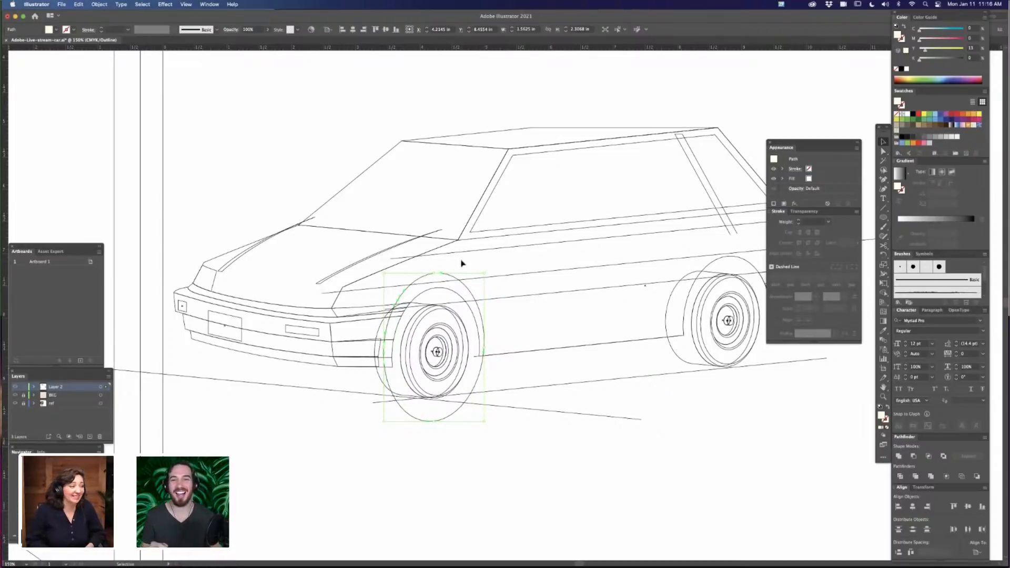
click(472, 314)
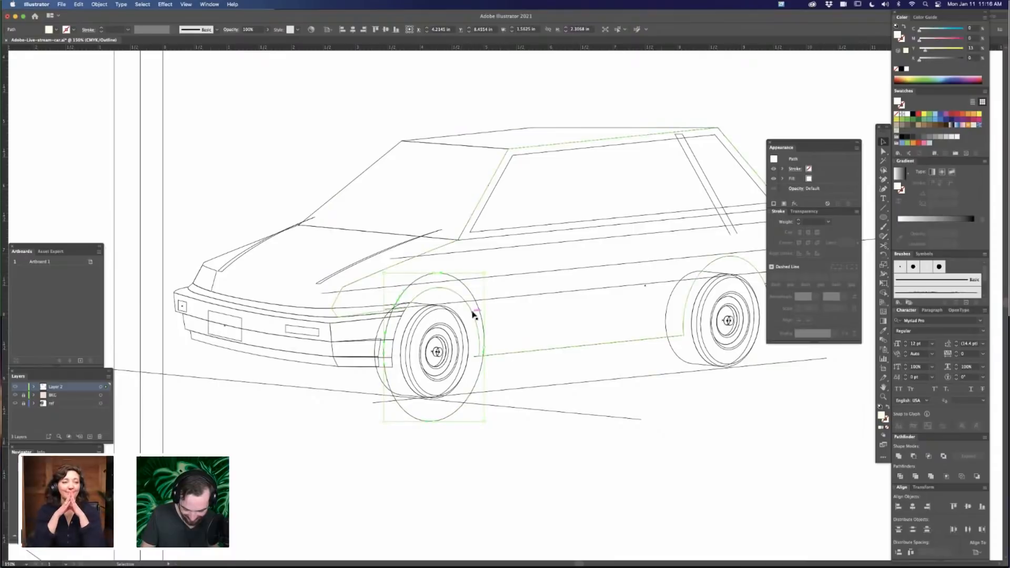
shift+click(481, 326)
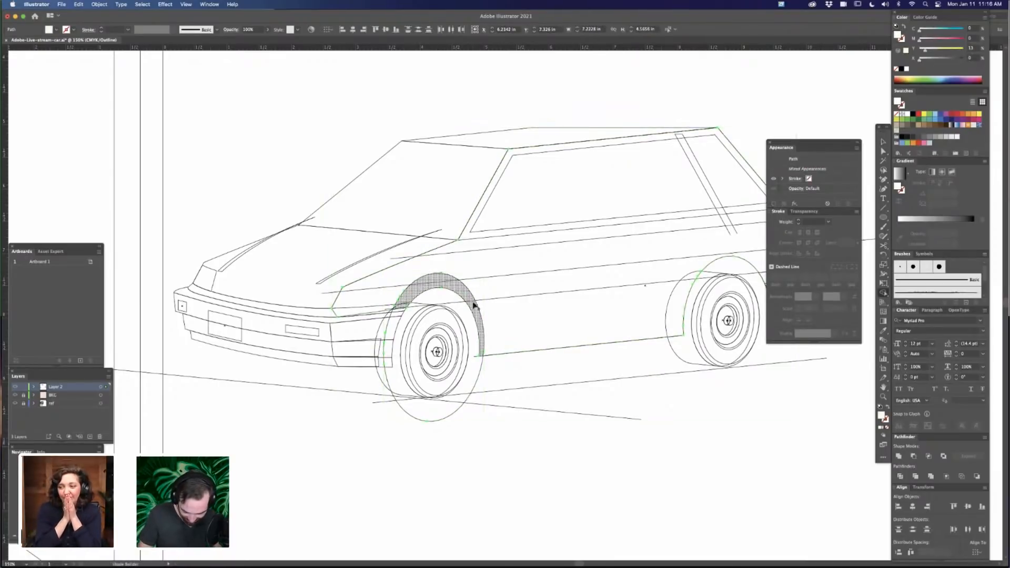
mouse_move(474, 305)
mouse_down()
mouse_move(421, 286)
mouse_move(391, 320)
mouse_move(388, 340)
mouse_move(433, 307)
mouse_move(401, 325)
mouse_move(446, 375)
mouse_up()
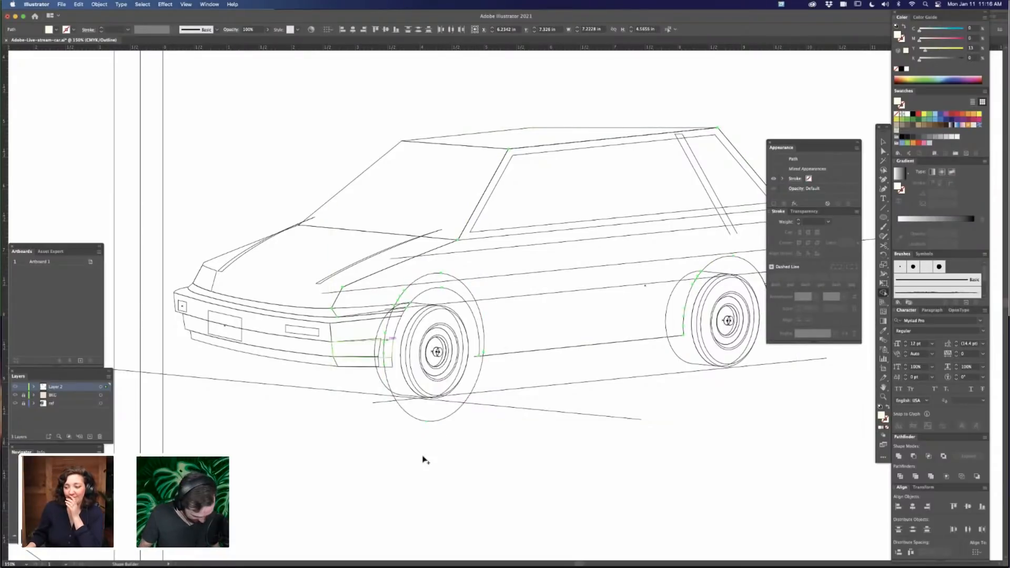
key(v)
click(417, 480)
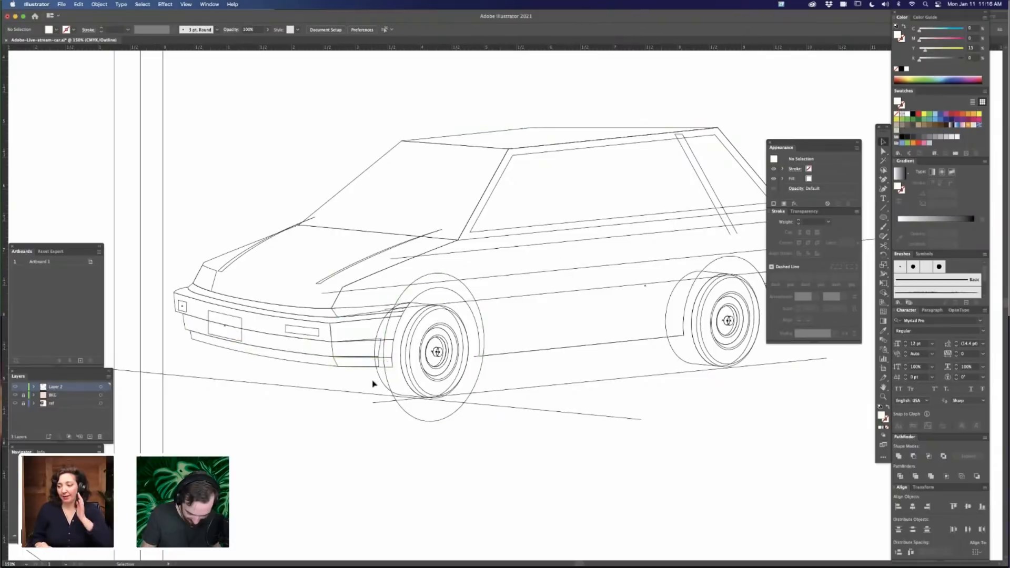
With all artwork selected, merge the ring segments above the front wheel into one arch band using Shape Builder
key(super+a)
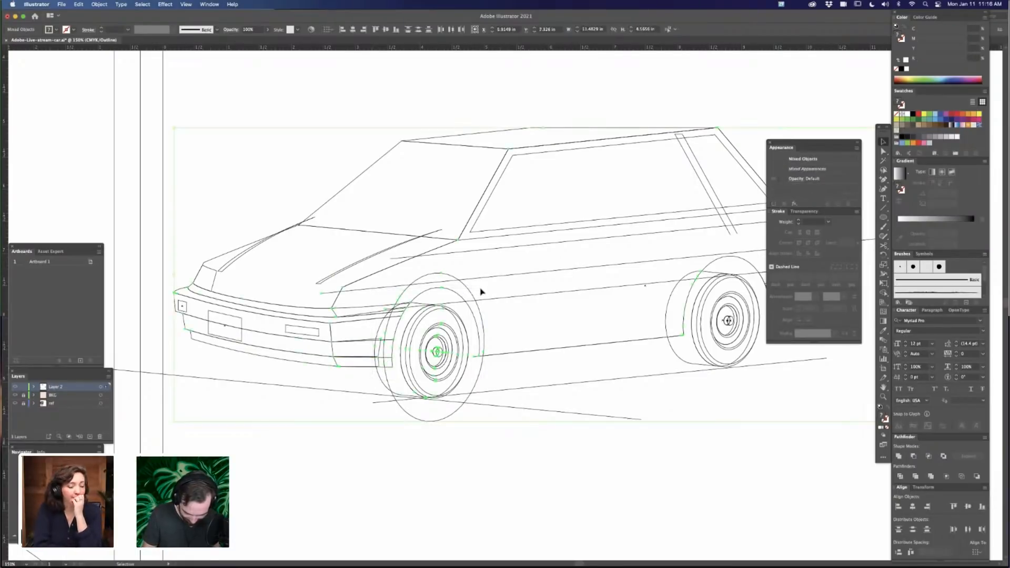
key(shift+m)
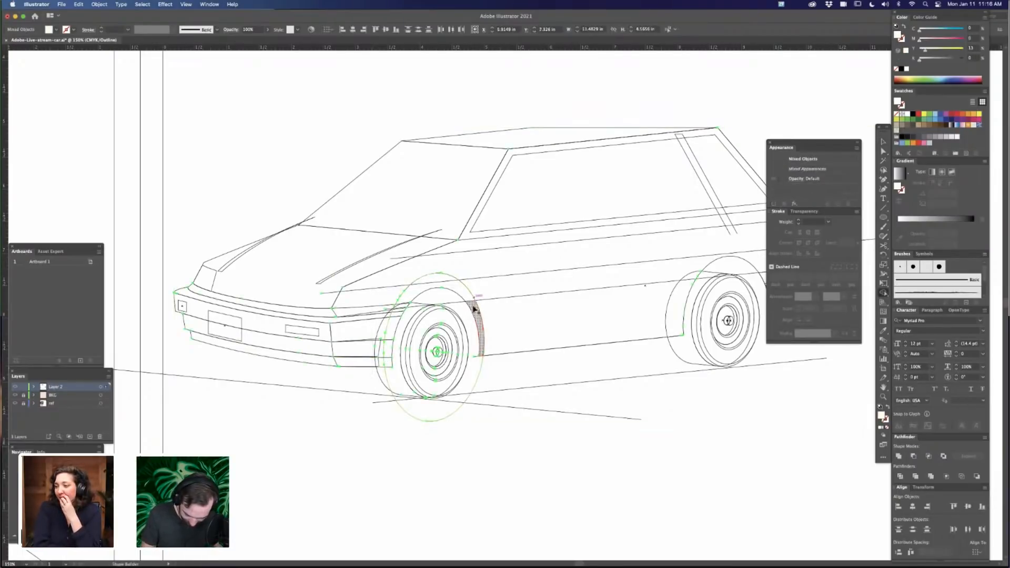
mouse_move(448, 282)
mouse_down()
mouse_move(395, 323)
mouse_move(398, 306)
mouse_move(394, 321)
mouse_move(407, 301)
mouse_move(391, 367)
mouse_up()
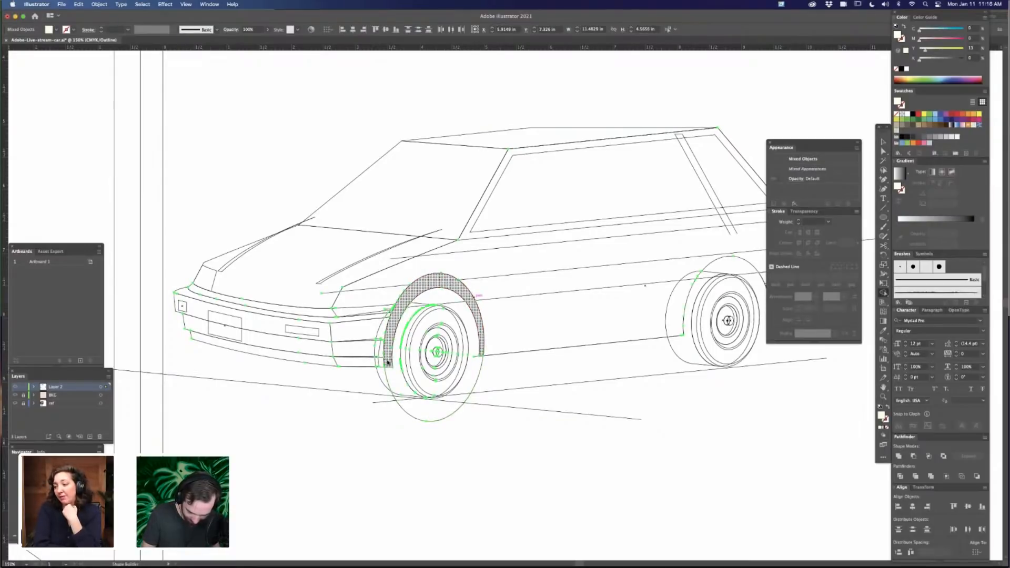
key(a)
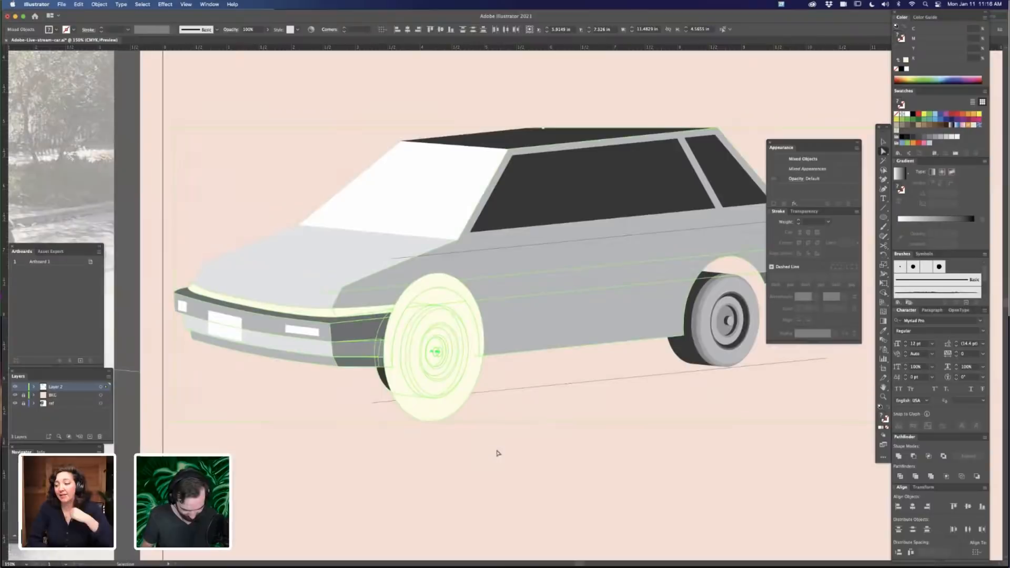
key(super+y)
click(503, 448)
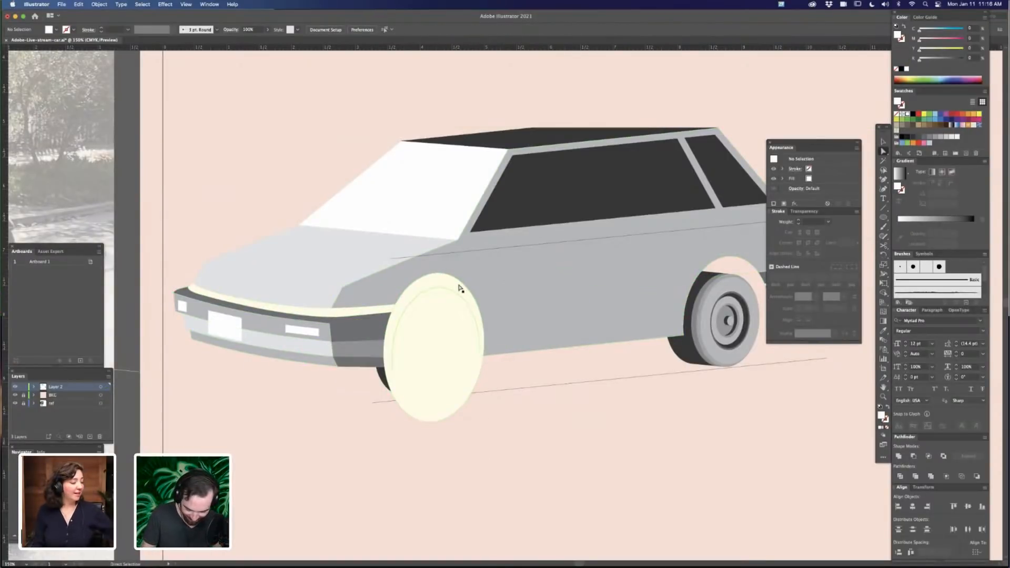
Delete the leftover cream ellipse covering the front wheel, keeping only the arch band
click(462, 292)
key(v)
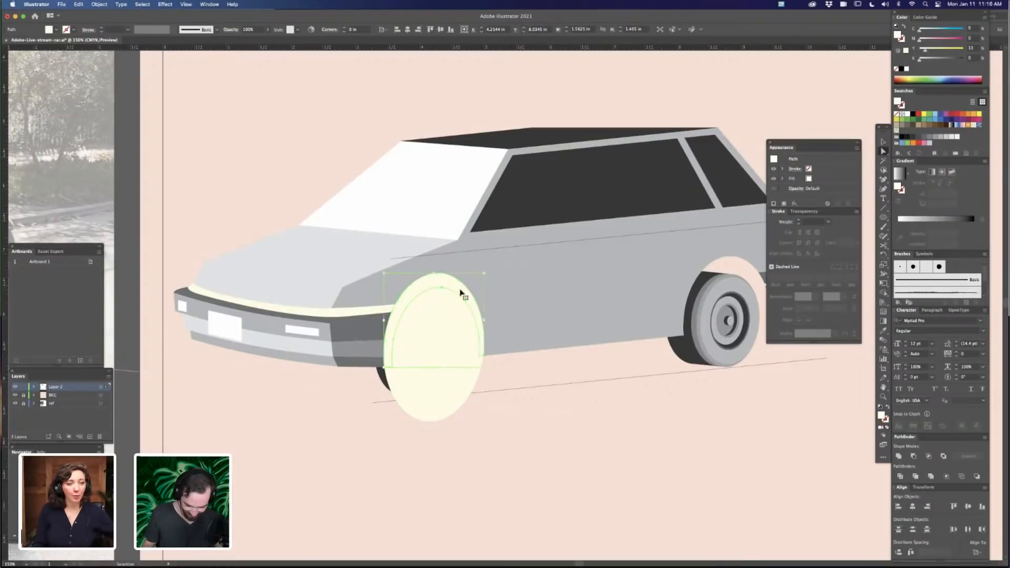
key(super+z)
key(a)
click(517, 410)
click(474, 313)
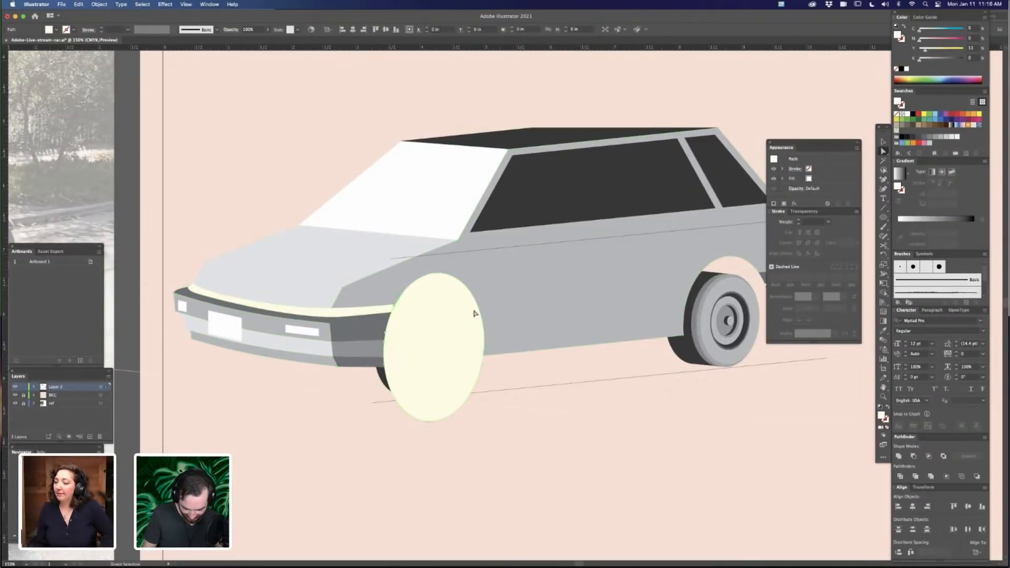
key(Delete)
key(super+z)
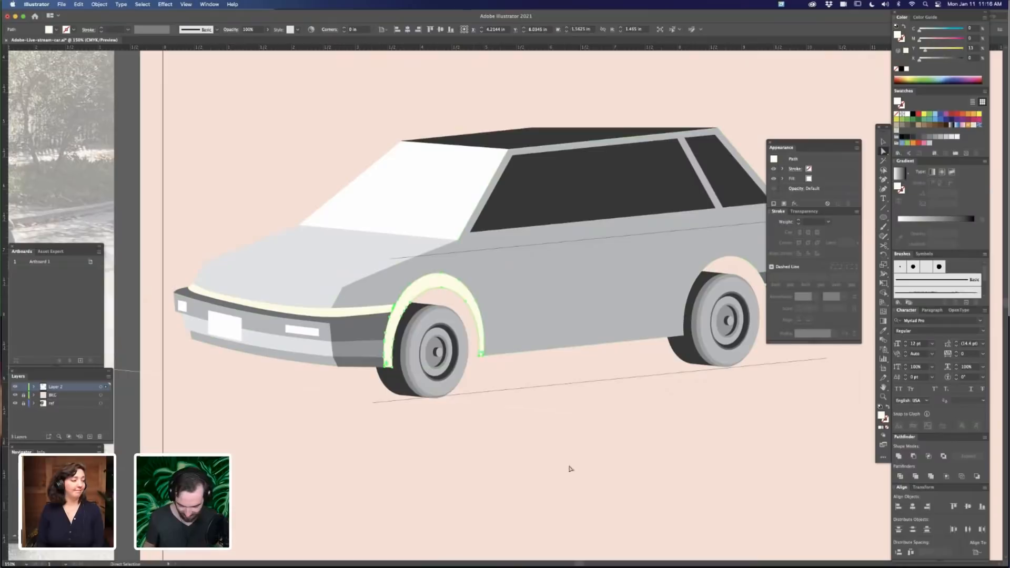
click(572, 467)
Place a copy of the cream front arch band around the rear wheel arch
drag(592, 458, 559, 467)
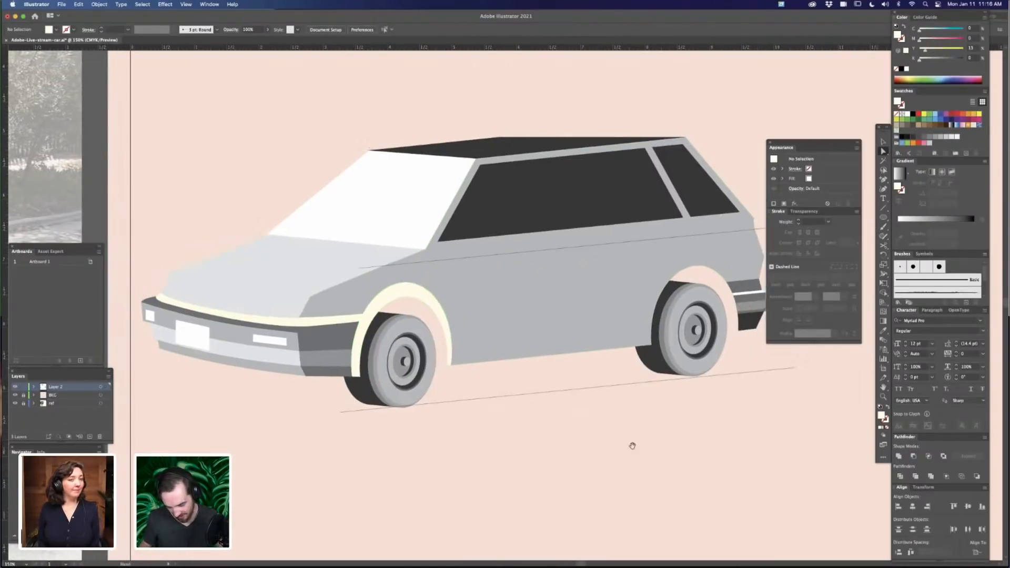
drag(676, 456, 636, 460)
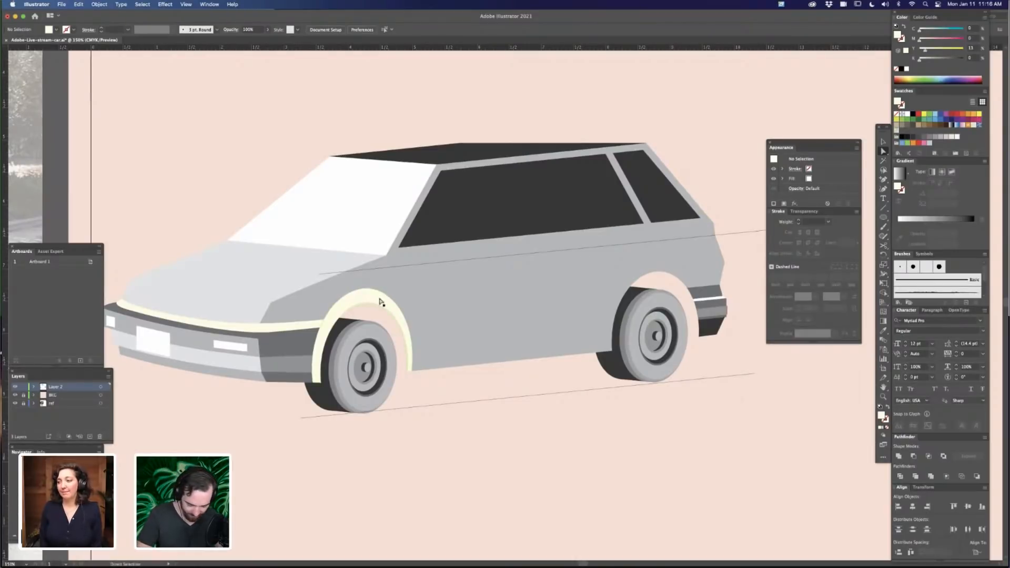
drag(379, 298, 672, 272)
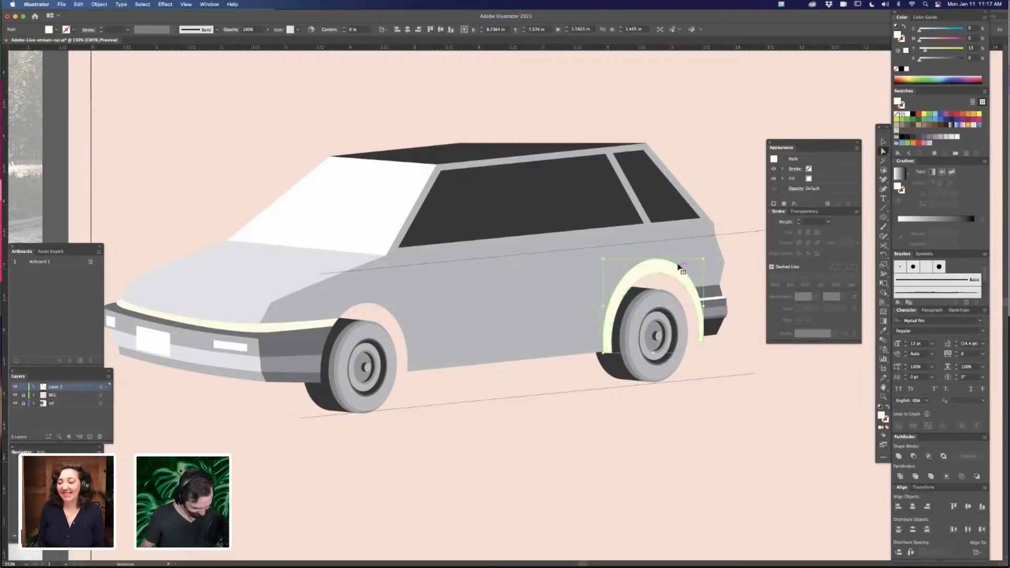
key(super+z)
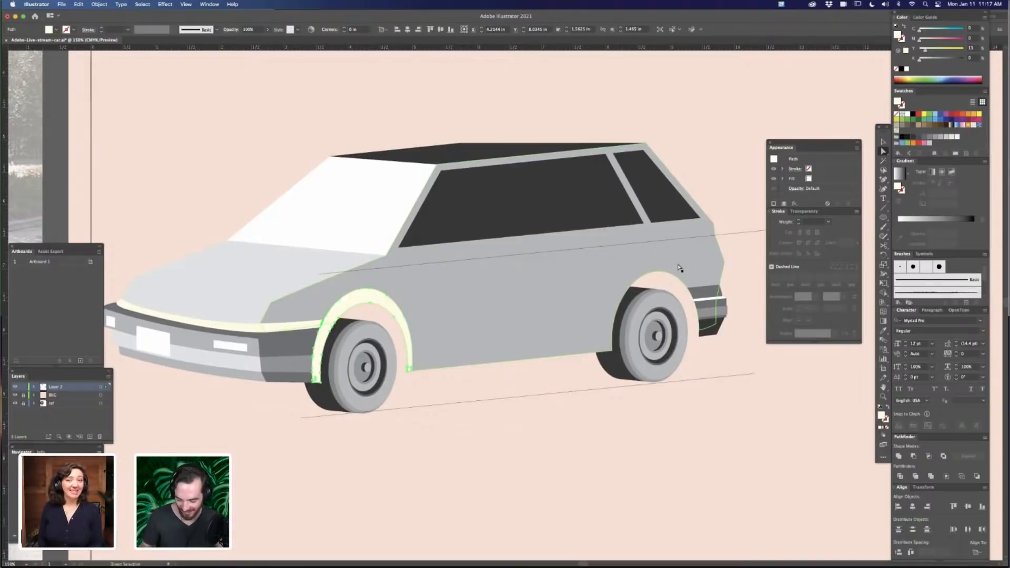
click(582, 440)
key(super+shift+z)
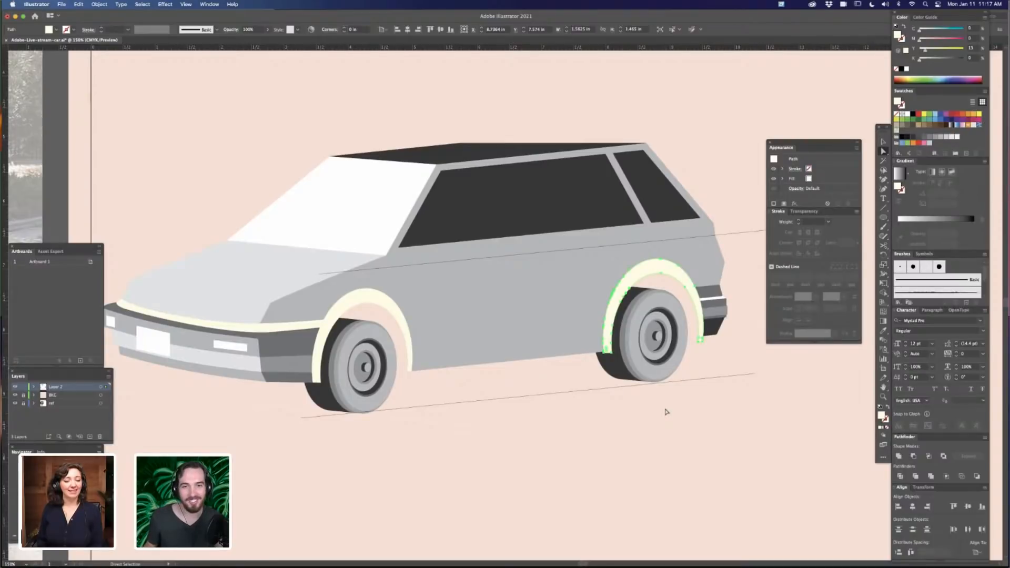
click(647, 435)
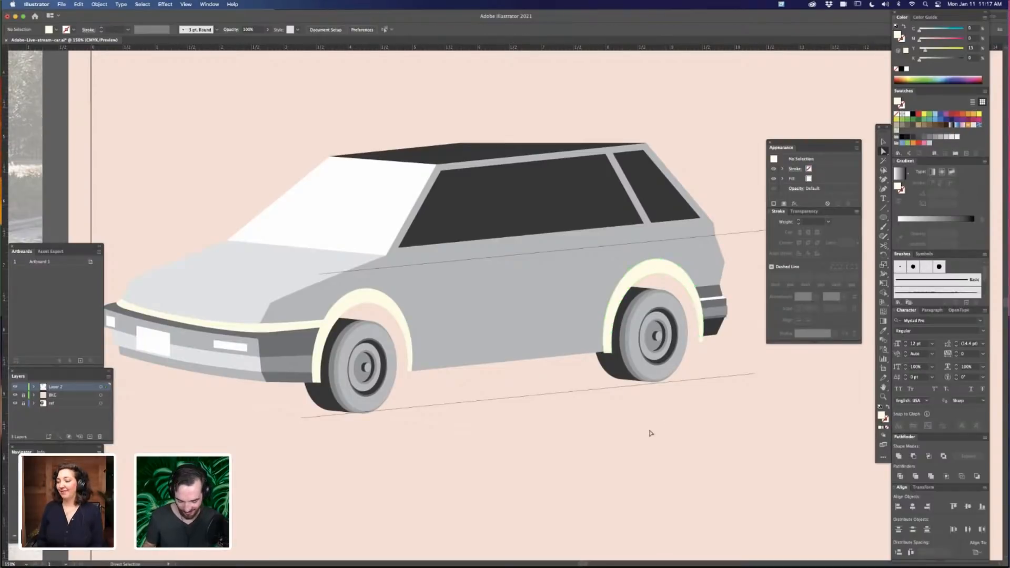
In outline view, align the rear arch band's lower inner corner with the corner of the body's rear wheel cutout
drag(659, 431, 577, 427)
key(super+=)
drag(665, 453, 613, 455)
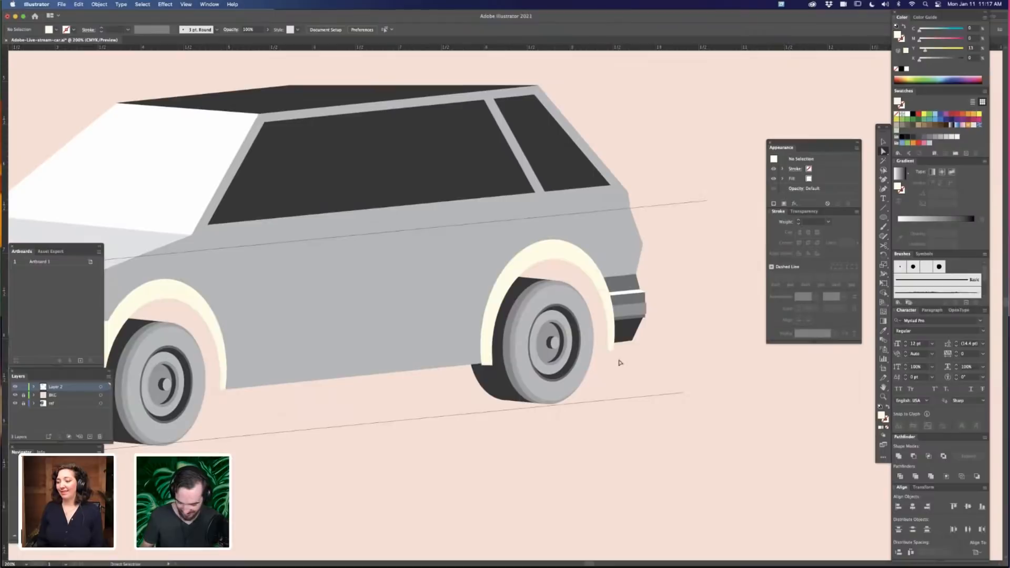
click(612, 333)
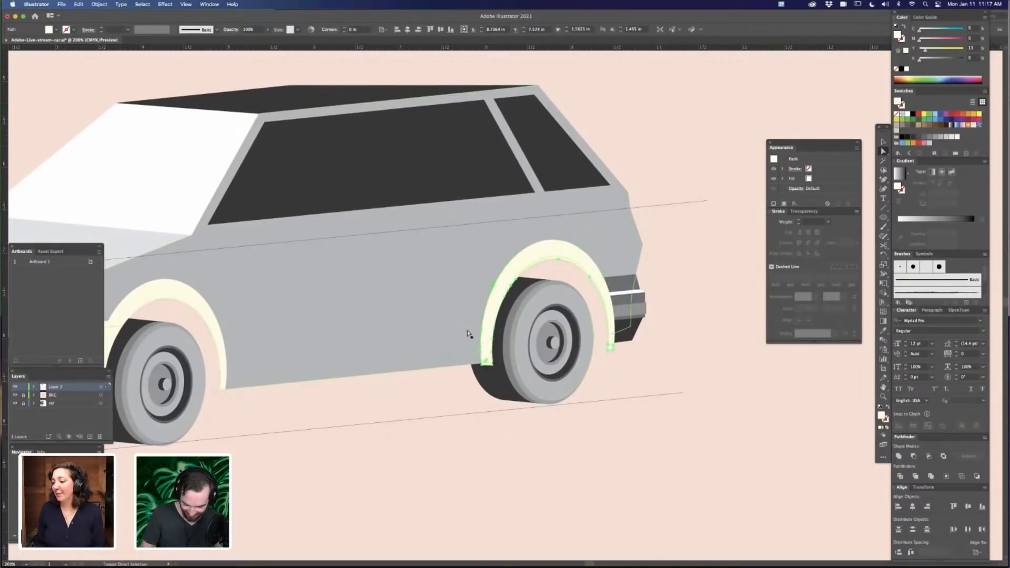
key(z)
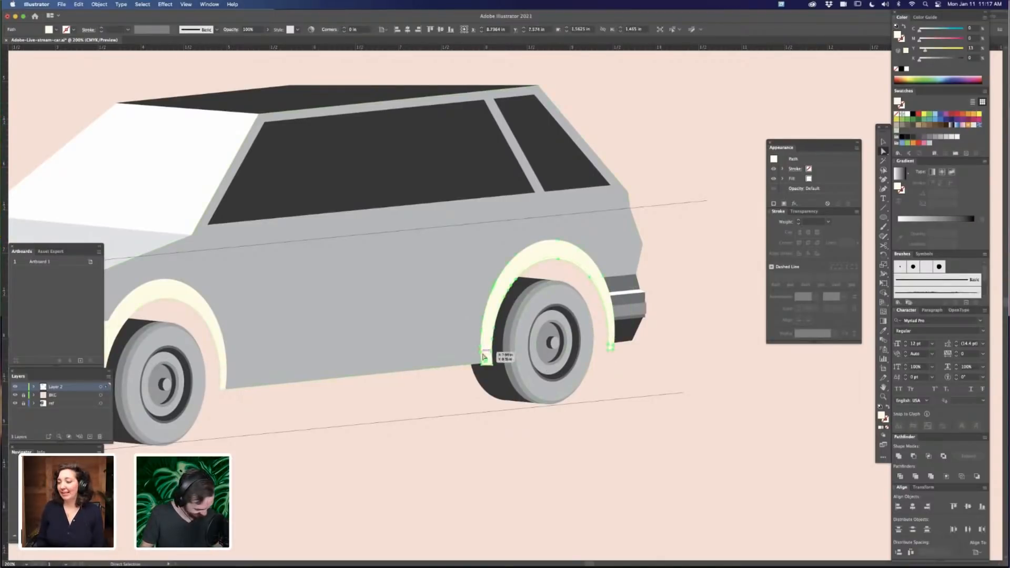
drag(492, 354, 579, 336)
key(super+y)
drag(705, 423, 646, 422)
key(v)
click(739, 337)
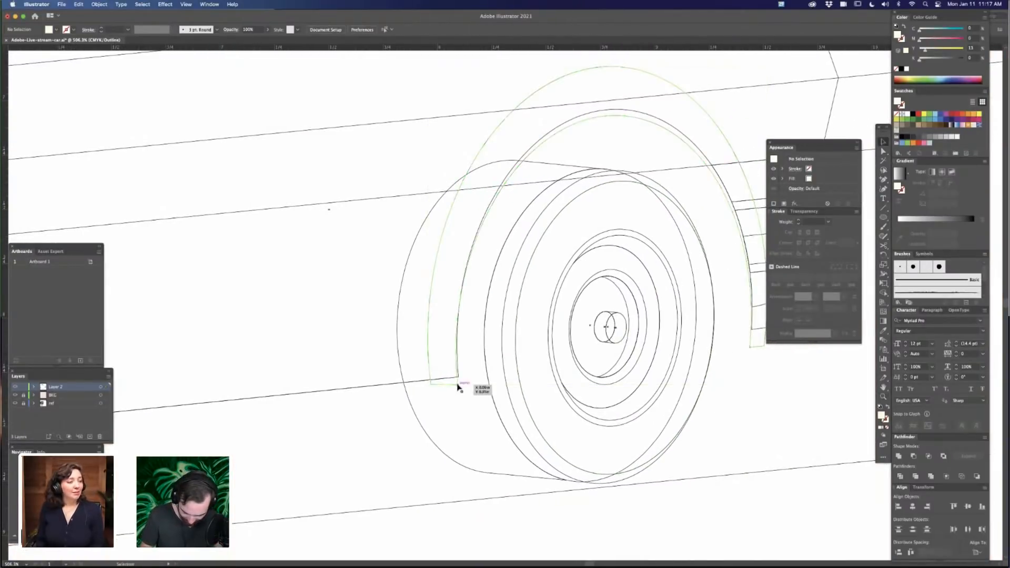
drag(463, 384, 560, 352)
click(479, 412)
key(z)
key(v)
mouse_move(479, 431)
mouse_down()
mouse_move(476, 402)
mouse_move(479, 412)
mouse_up()
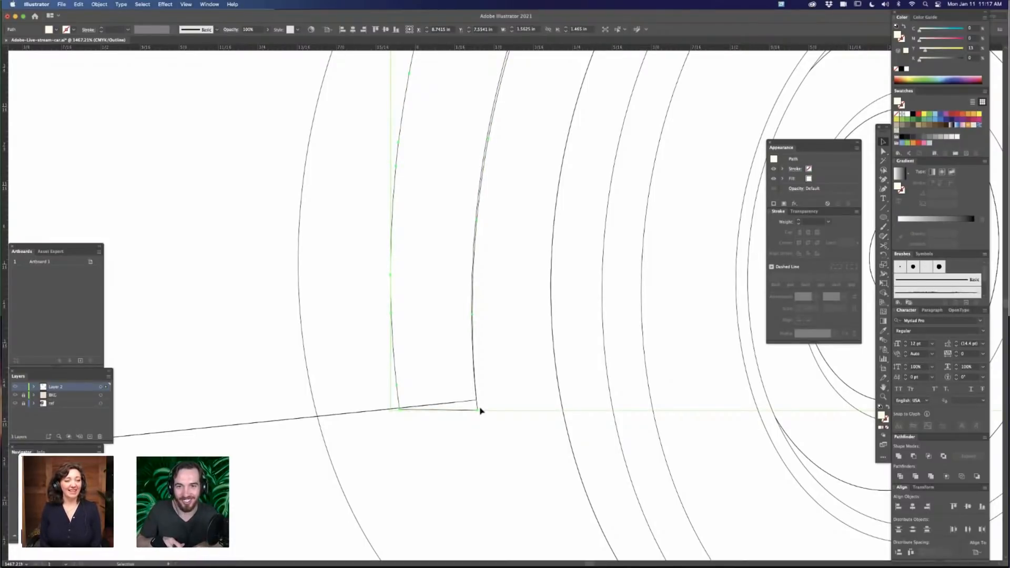
Cut the rear arch band along the car body's lower edge with Shape Builder in preview mode
key(super+minus)
key(super+minus)
key(super+minus)
key(super+minus)
key(super+minus)
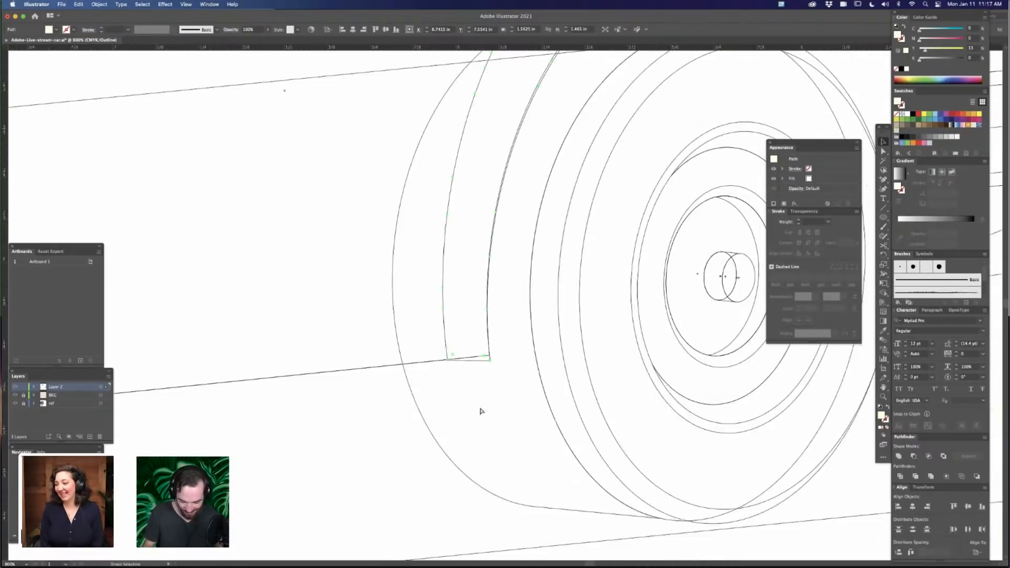
drag(693, 380, 602, 398)
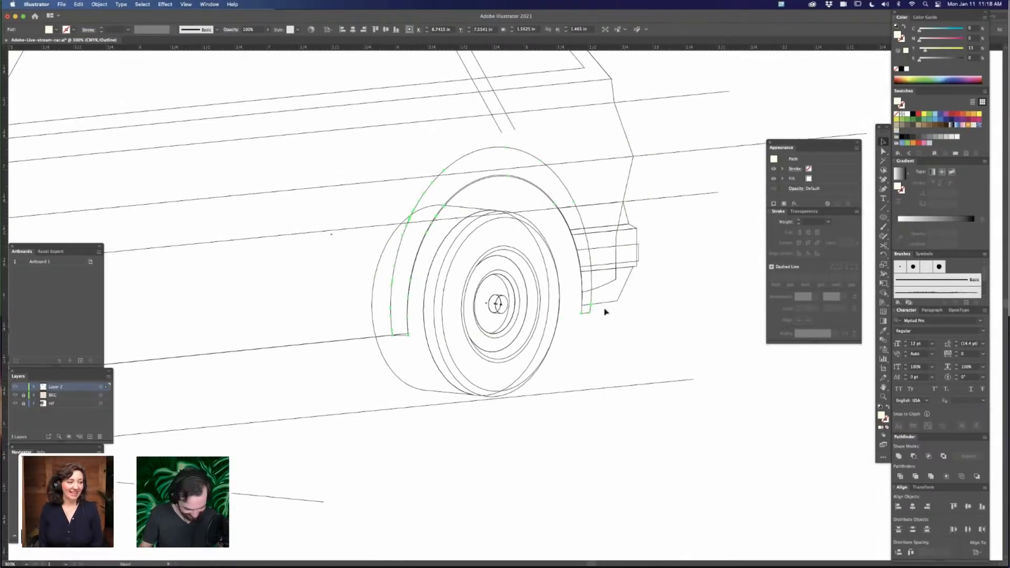
key(z)
drag(583, 308, 621, 288)
key(super+y)
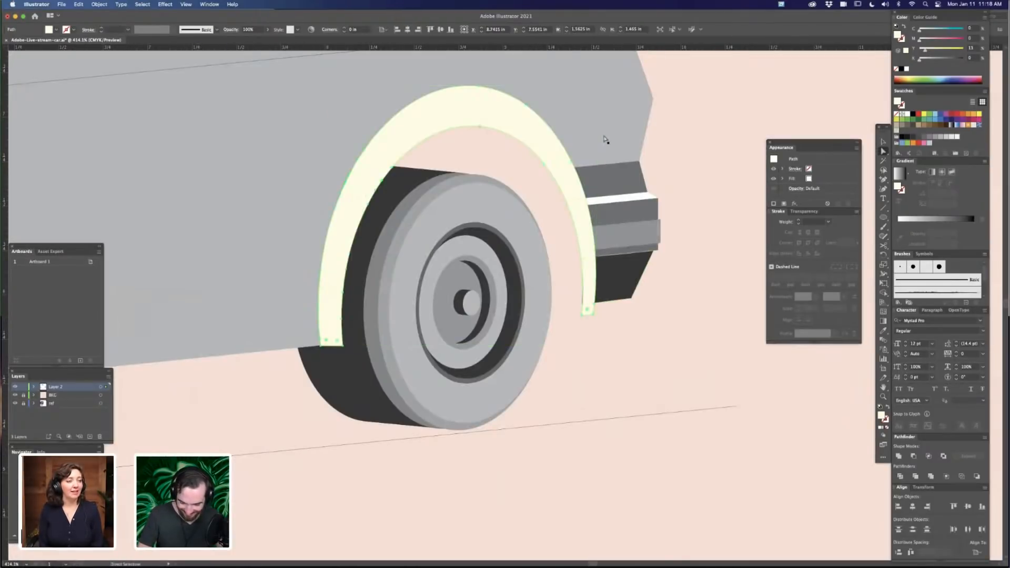
shift+click(606, 138)
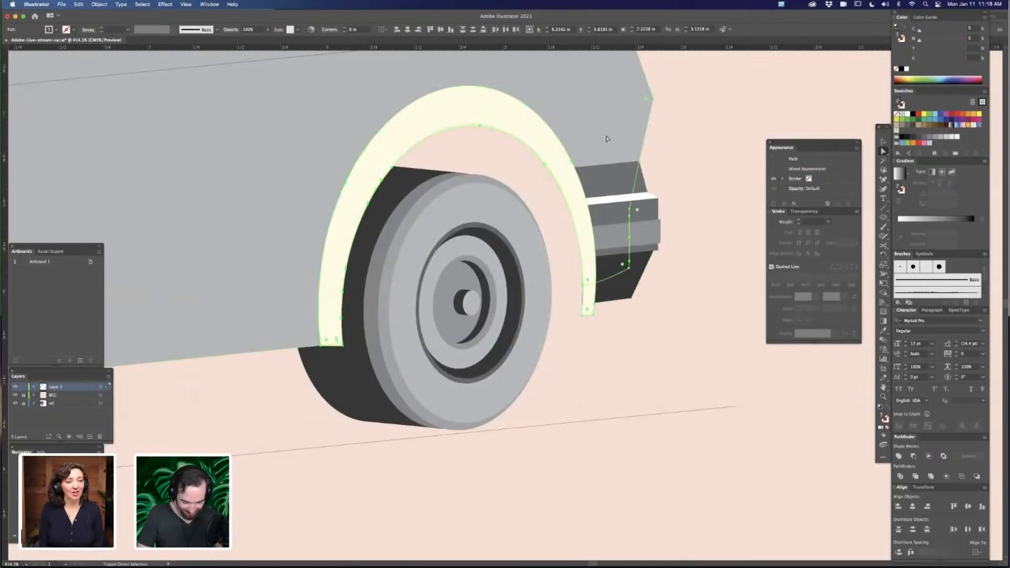
key(shift+m)
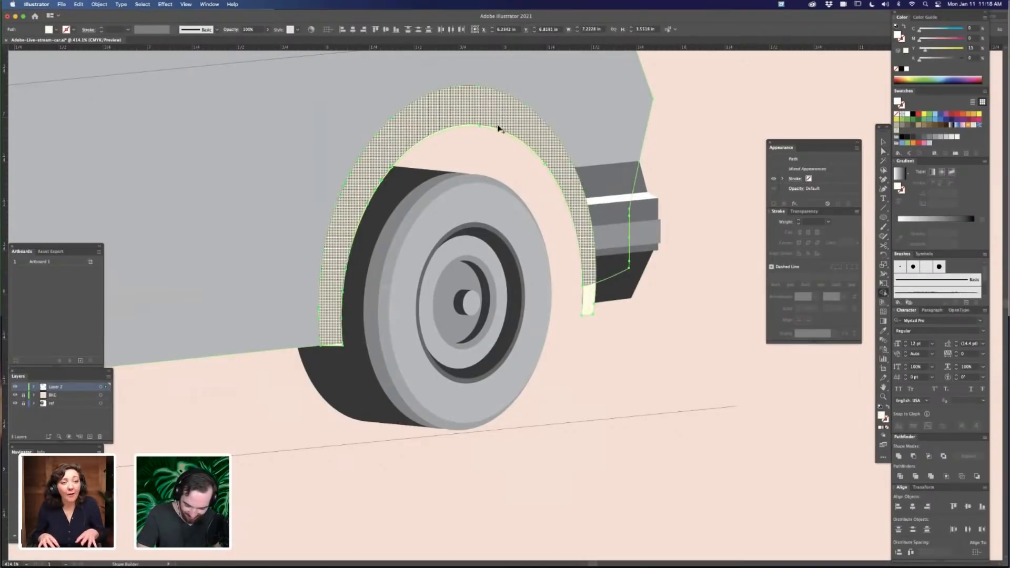
click(499, 132)
key(a)
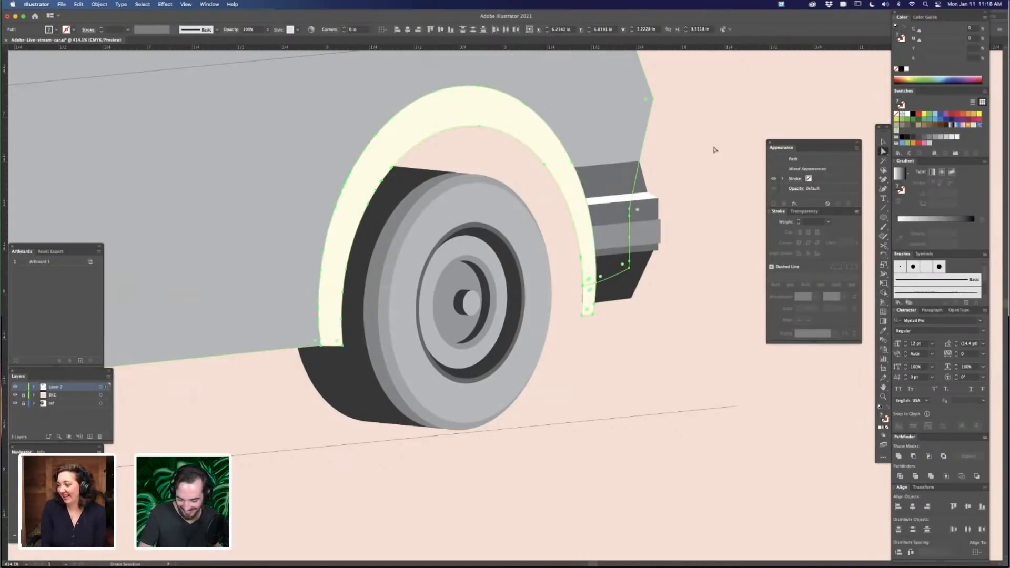
Remove the excess end of the rear arch band that extends below the body behind the rear wheel
click(532, 135)
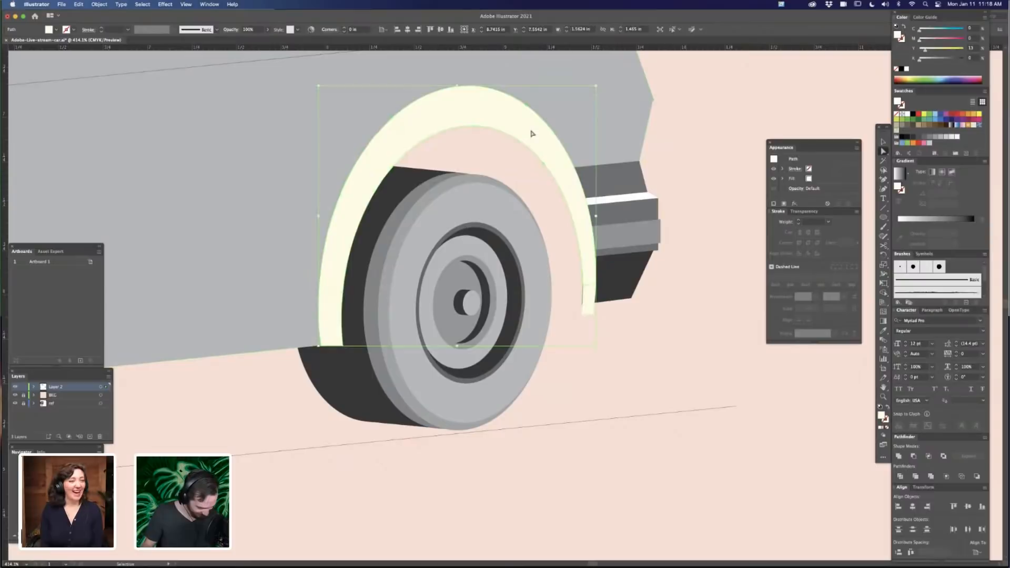
click(594, 150)
click(658, 468)
key(v)
click(582, 227)
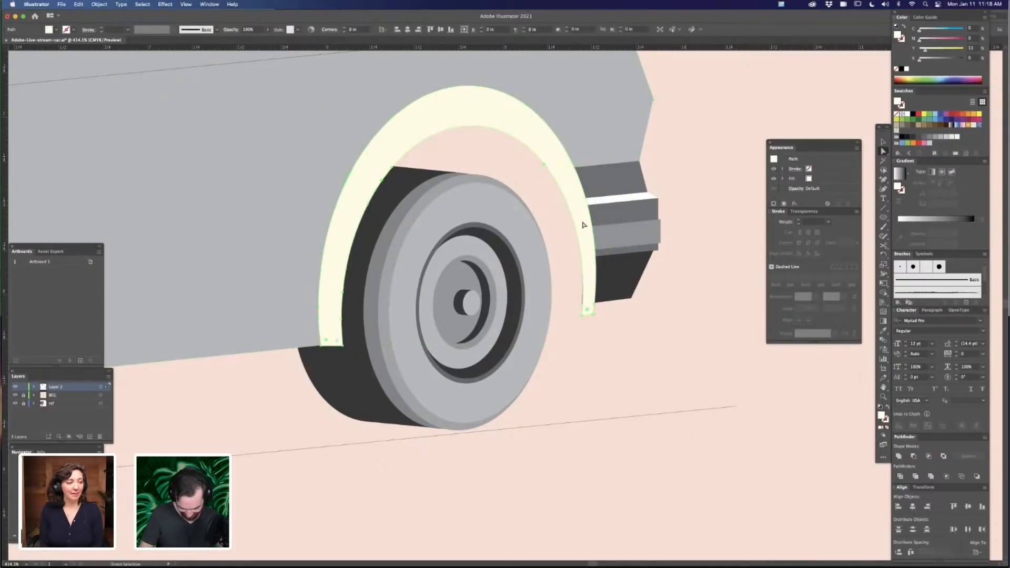
key(Delete)
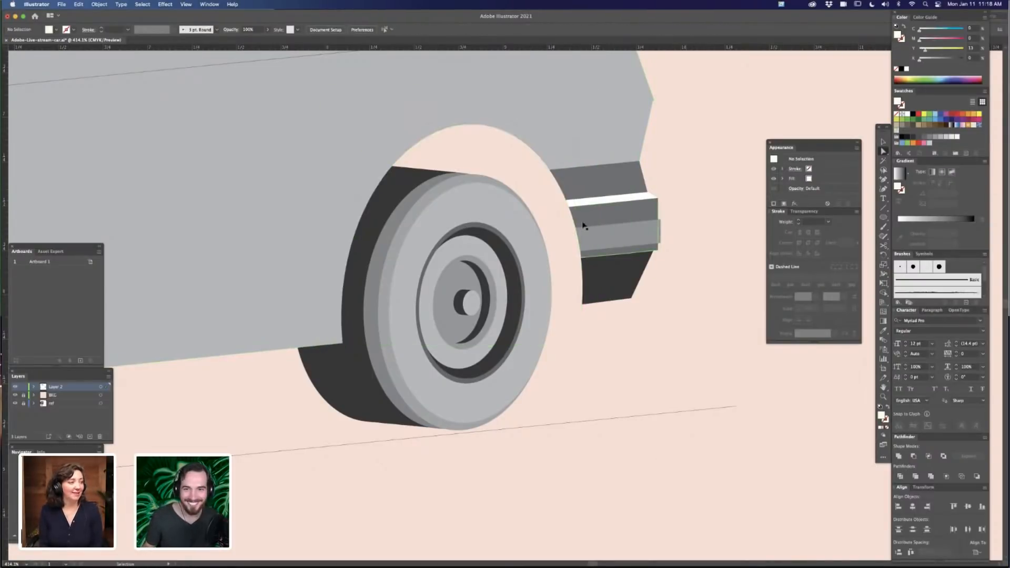
key(ctrl+z)
key(a)
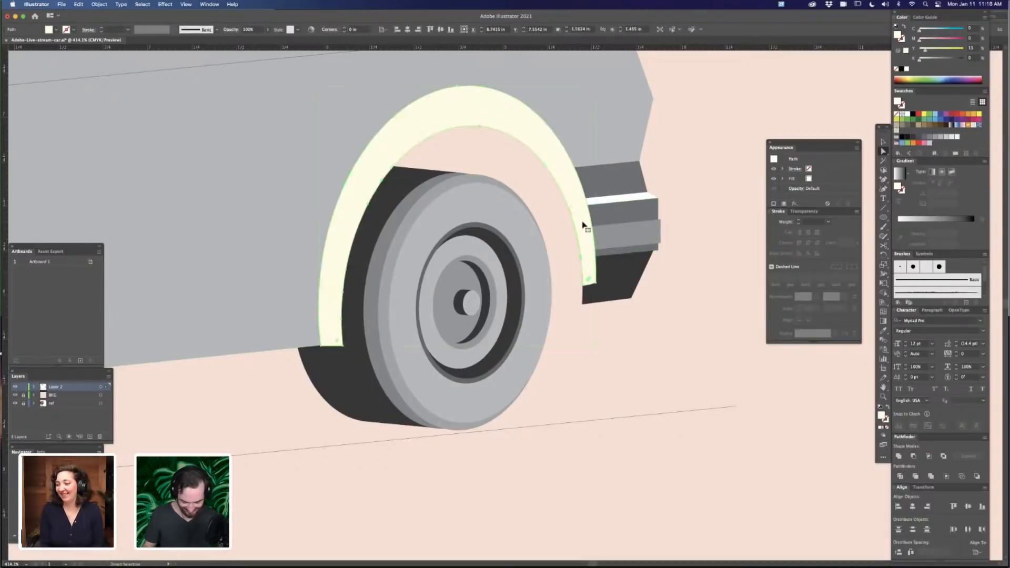
Recolor the front and rear arch bands together from cream to light grey
key(super+minus)
key(super+minus)
key(super+minus)
key(super+minus)
key(super+minus)
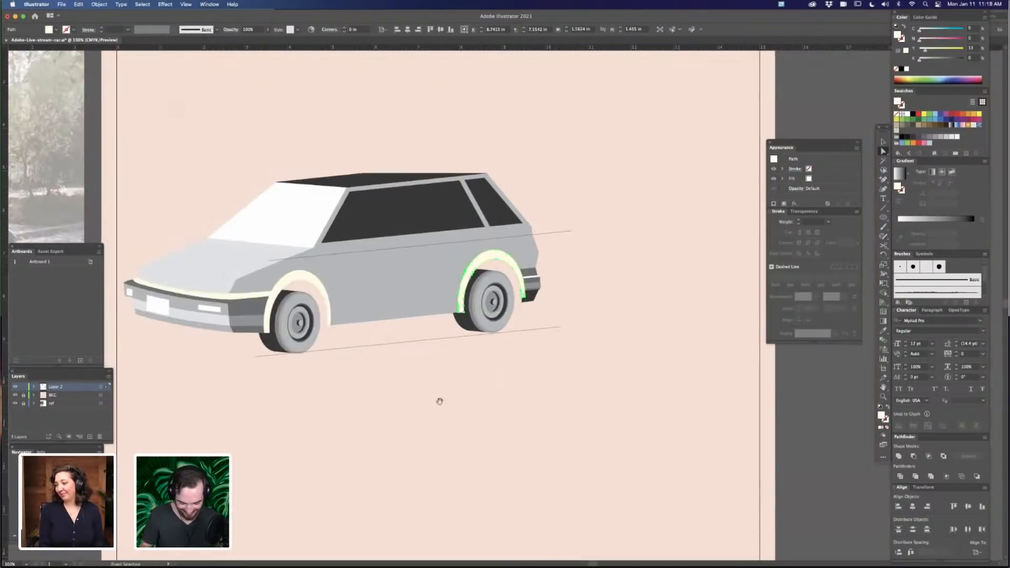
drag(440, 401, 550, 409)
shift+click(418, 282)
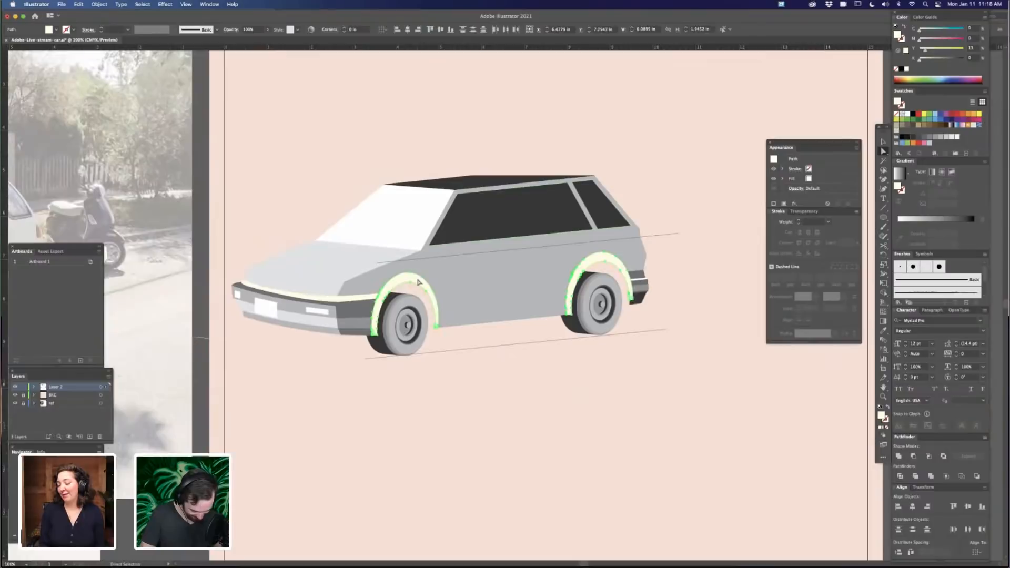
click(546, 422)
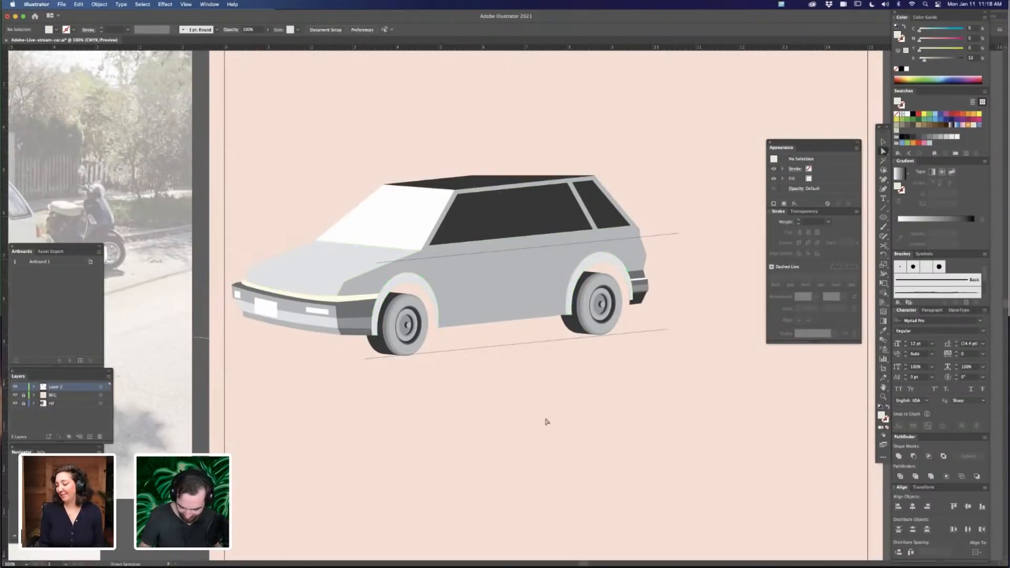
Inspect the bumpers and wheel arch bands on the car in preview and outline views
key(v)
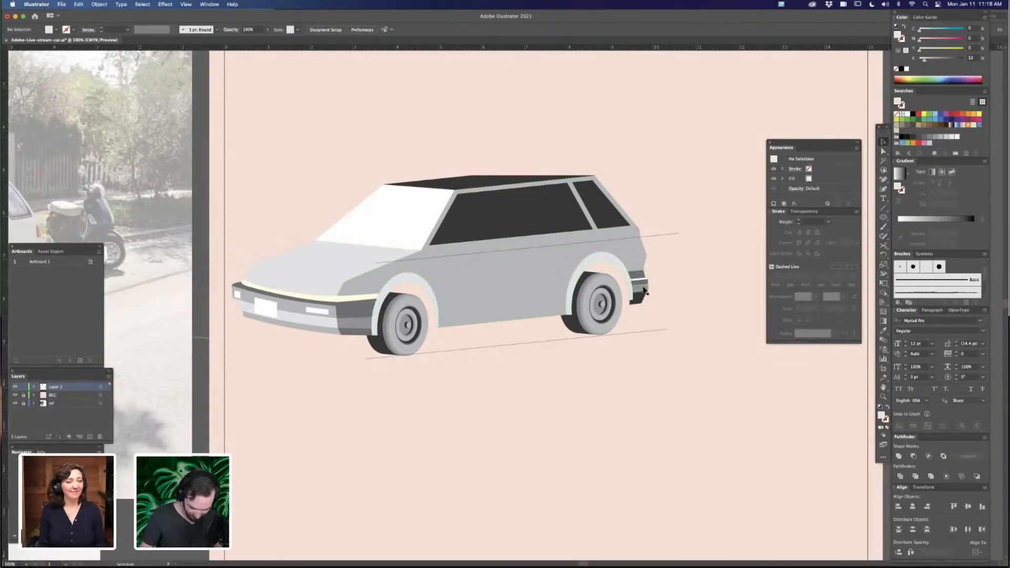
click(645, 288)
click(665, 405)
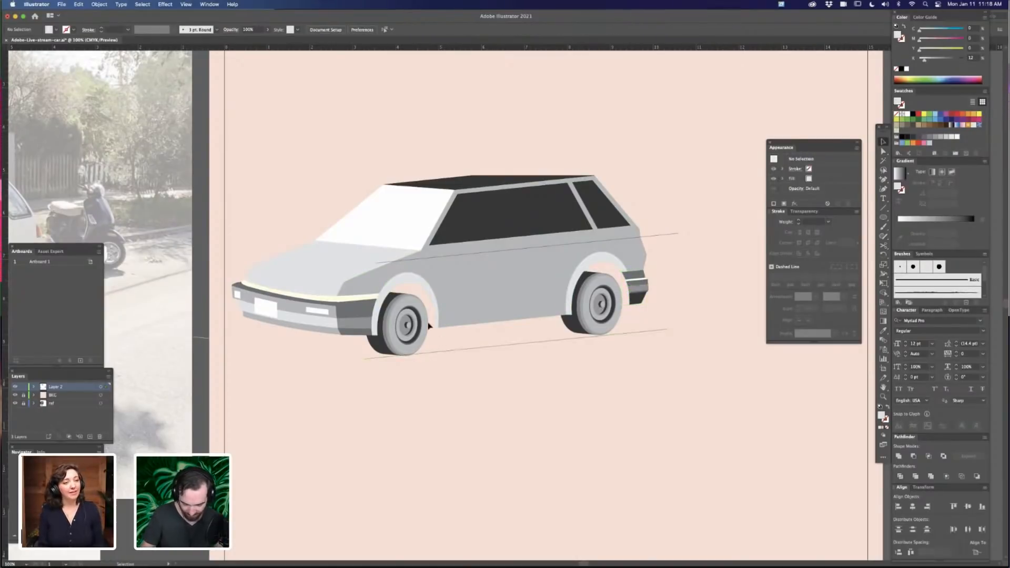
click(365, 312)
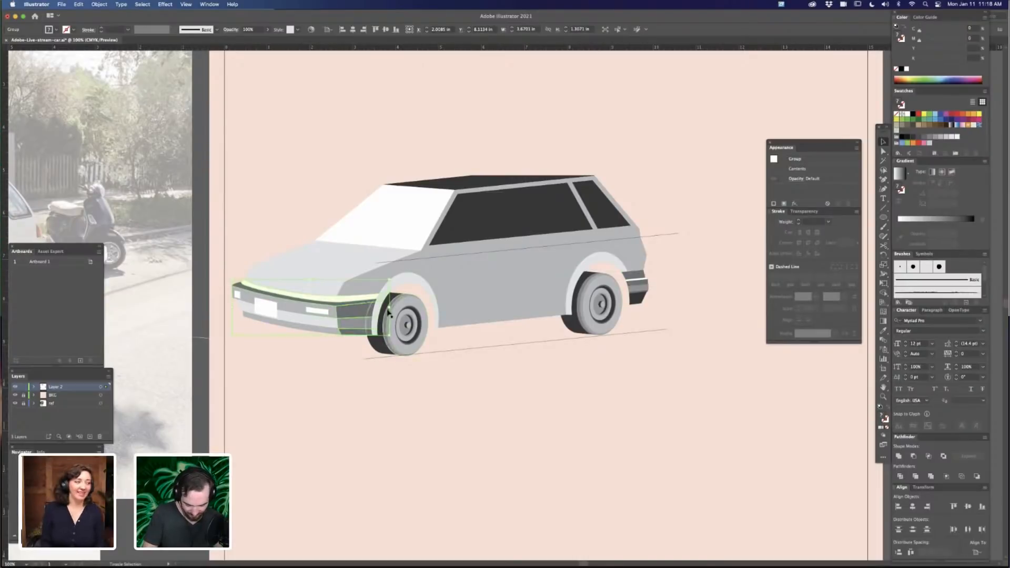
click(424, 289)
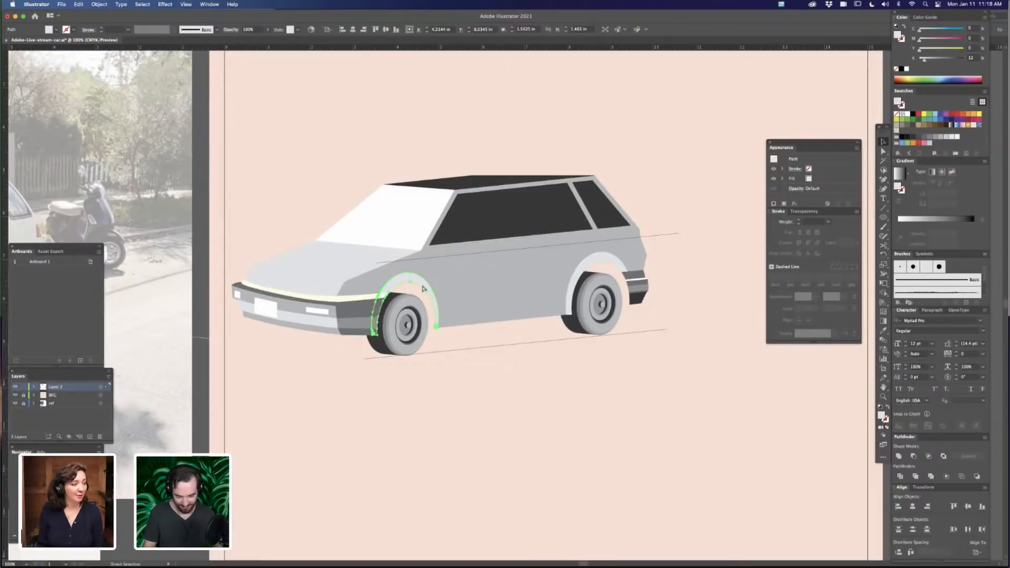
click(532, 500)
drag(537, 453, 546, 489)
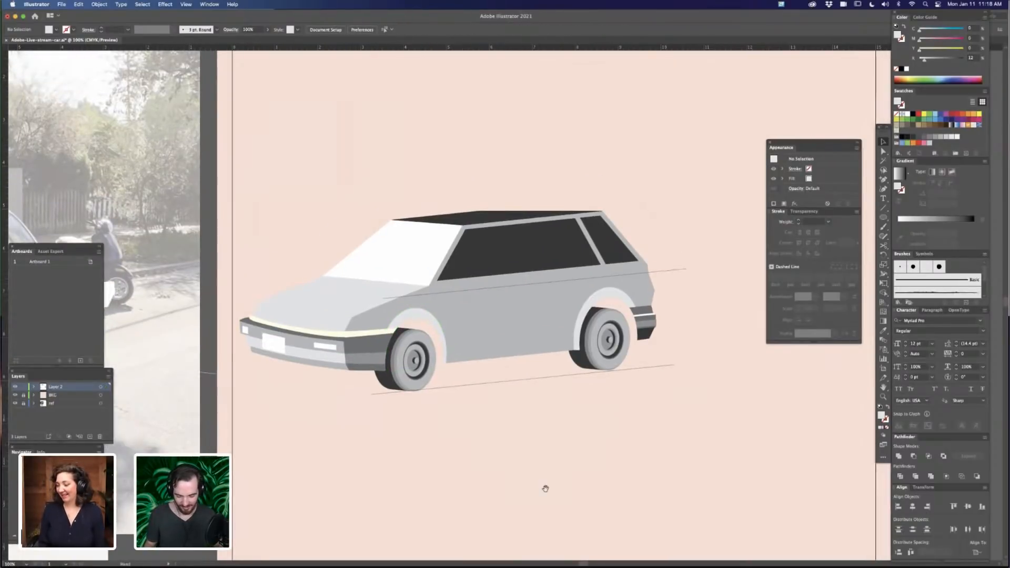
key(super+equal)
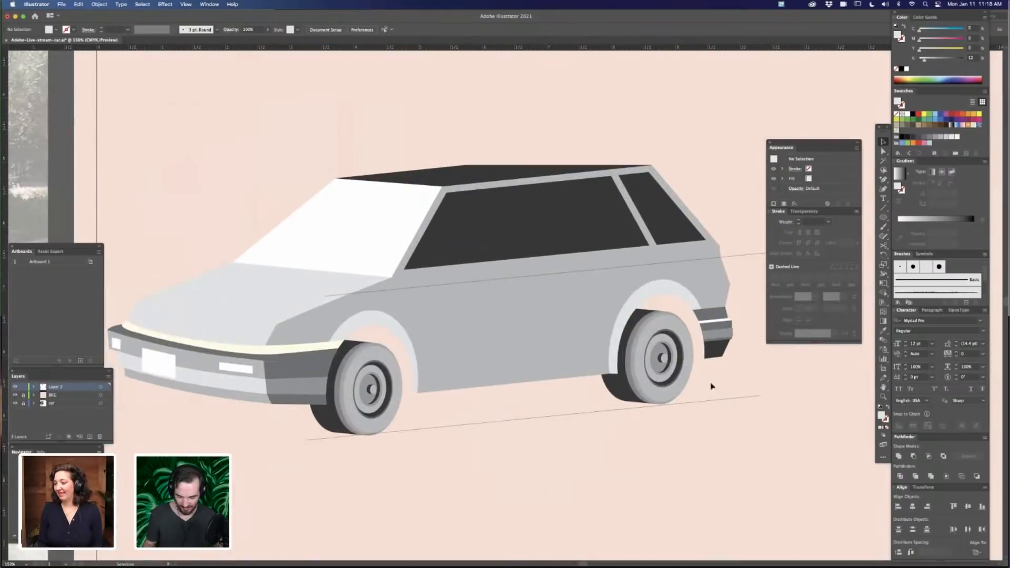
key(super+y)
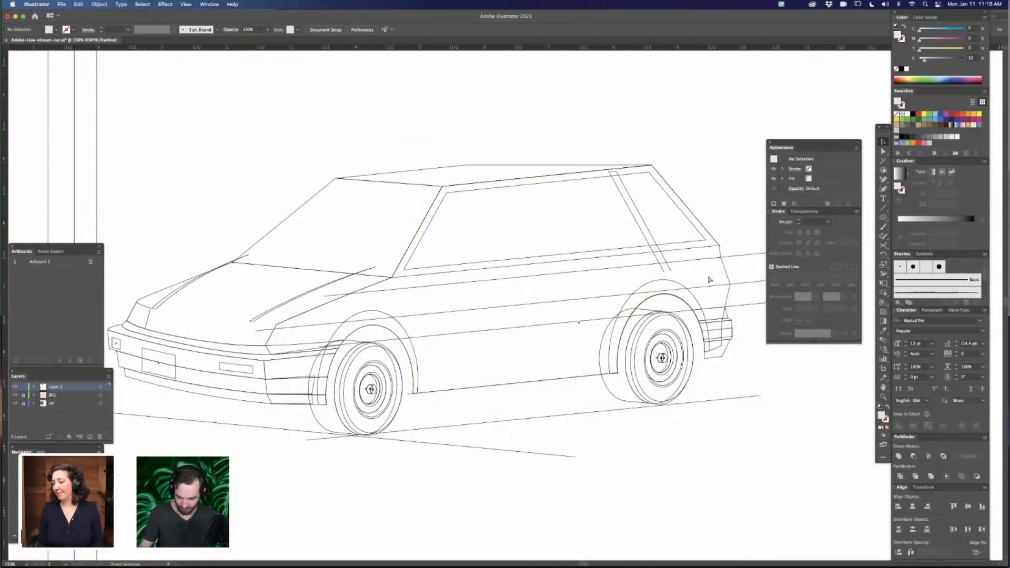
key(super+y)
Compare the car illustration with the reference photo and save the document
click(739, 258)
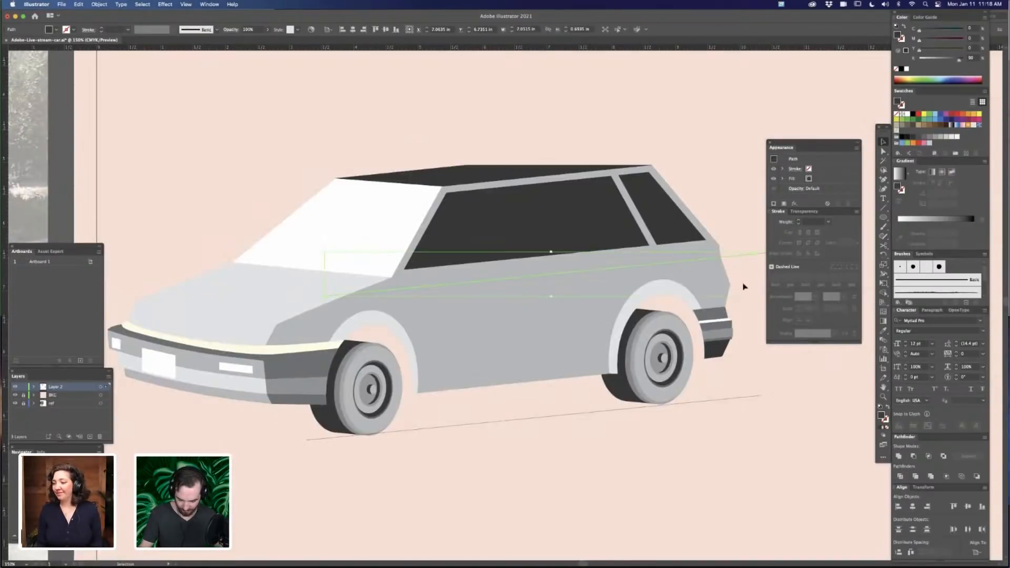
key(super+minus)
key(super+minus)
key(super+minus)
drag(460, 408, 616, 456)
key(super+equal)
key(super+equal)
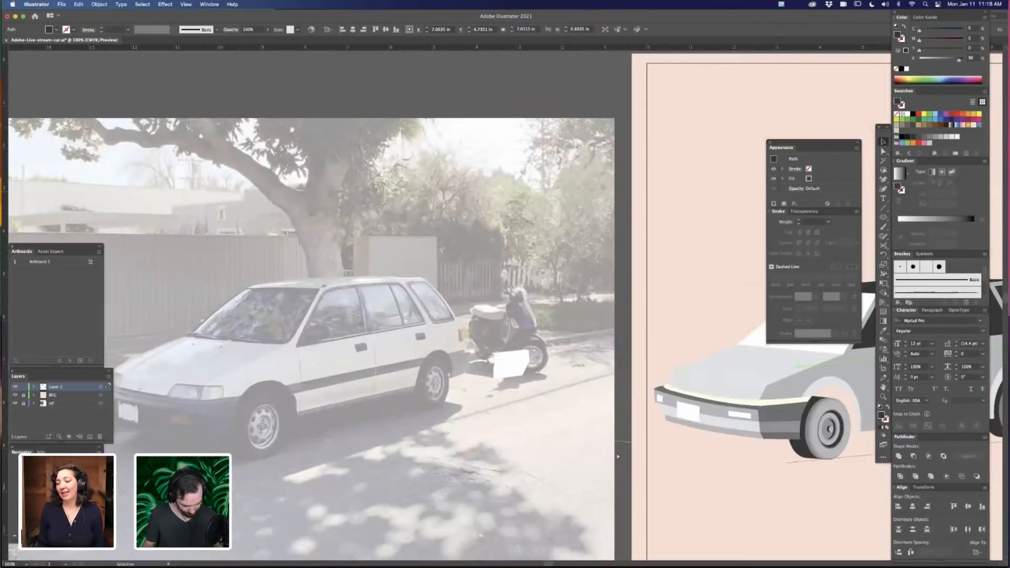
key(super+s)
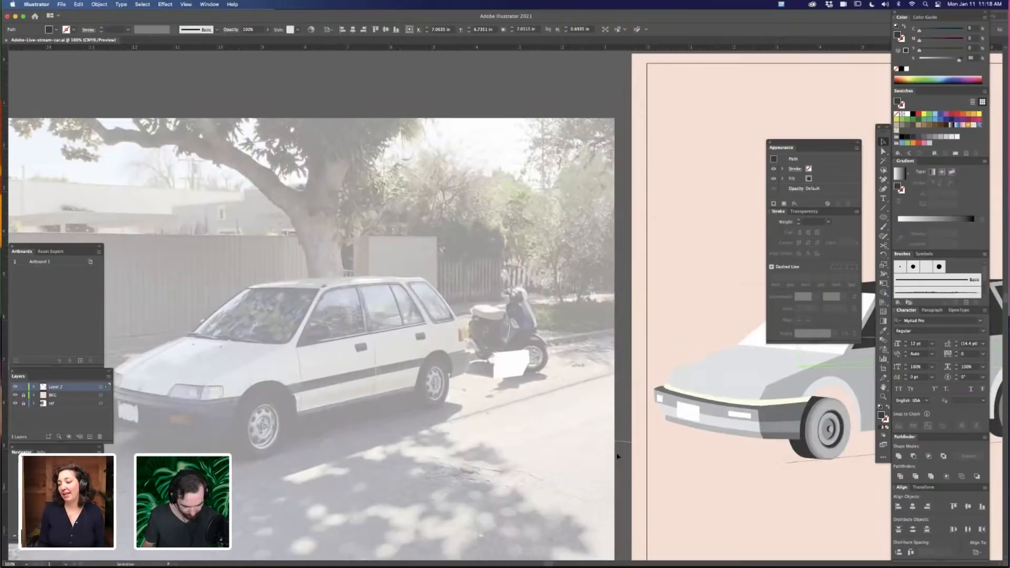
Move the thin guide line on the car's side up to just below the lower edge of the side windows
drag(744, 466, 405, 437)
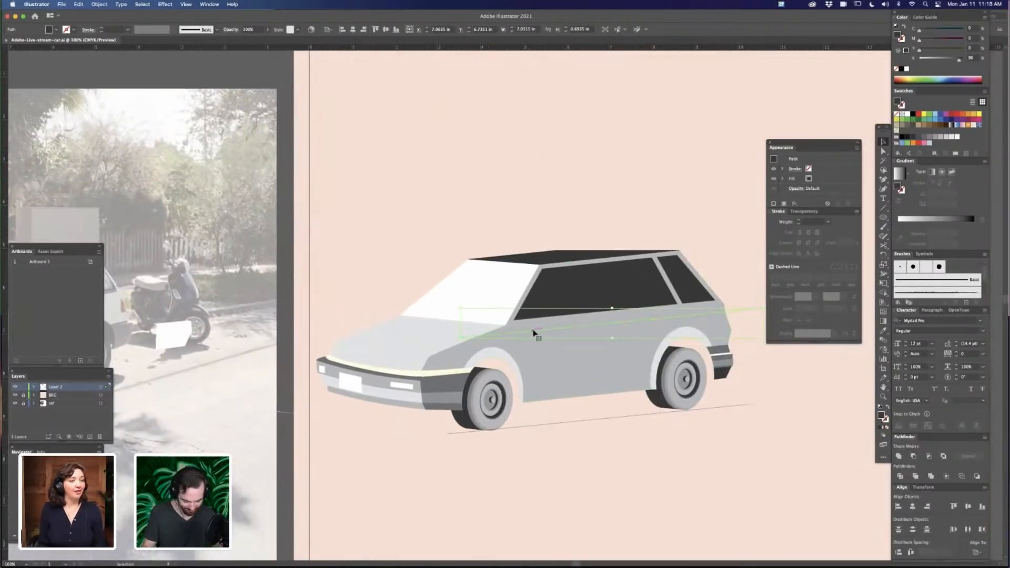
key(super+=)
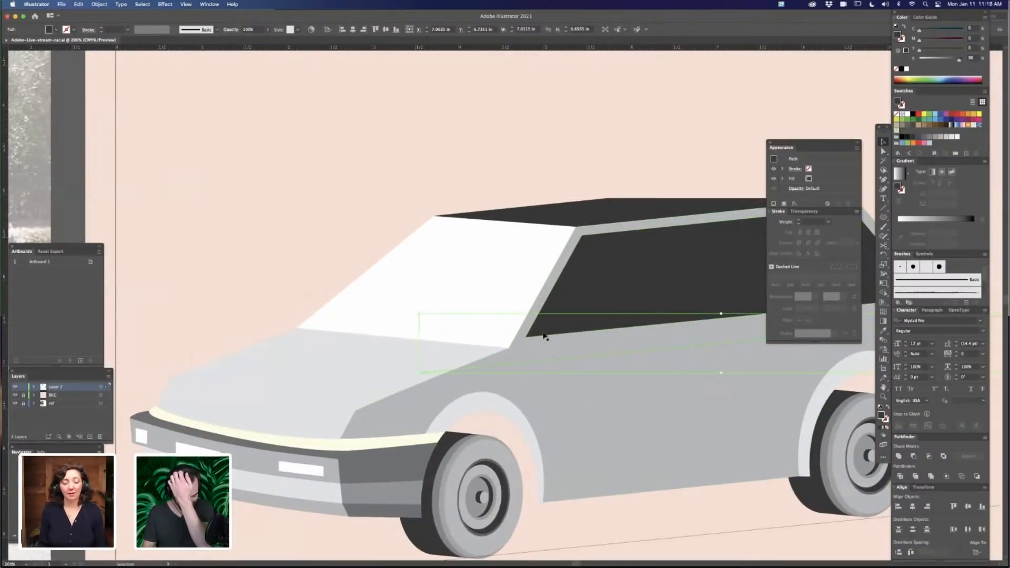
scroll(672, 488, down, 3)
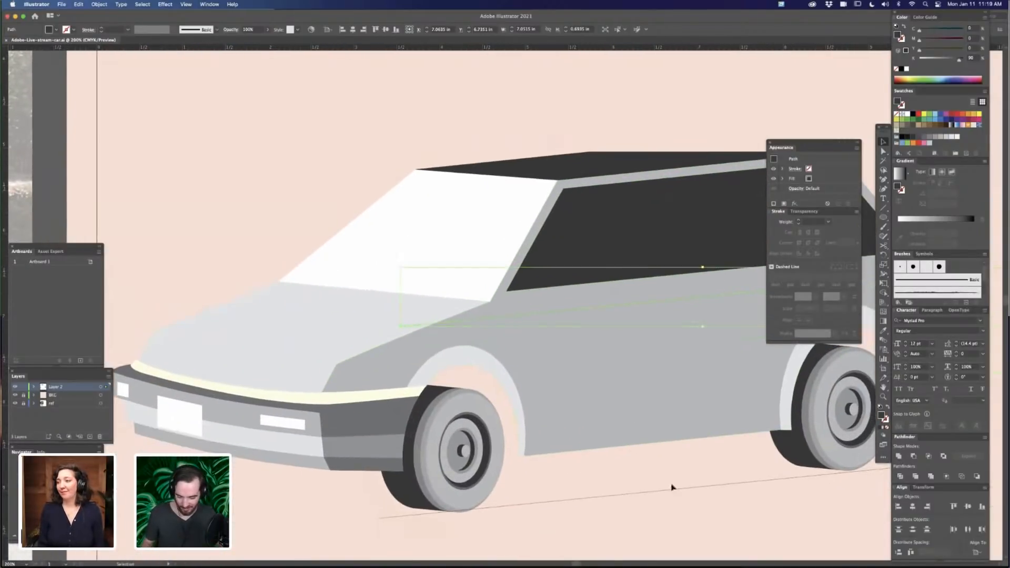
click(650, 113)
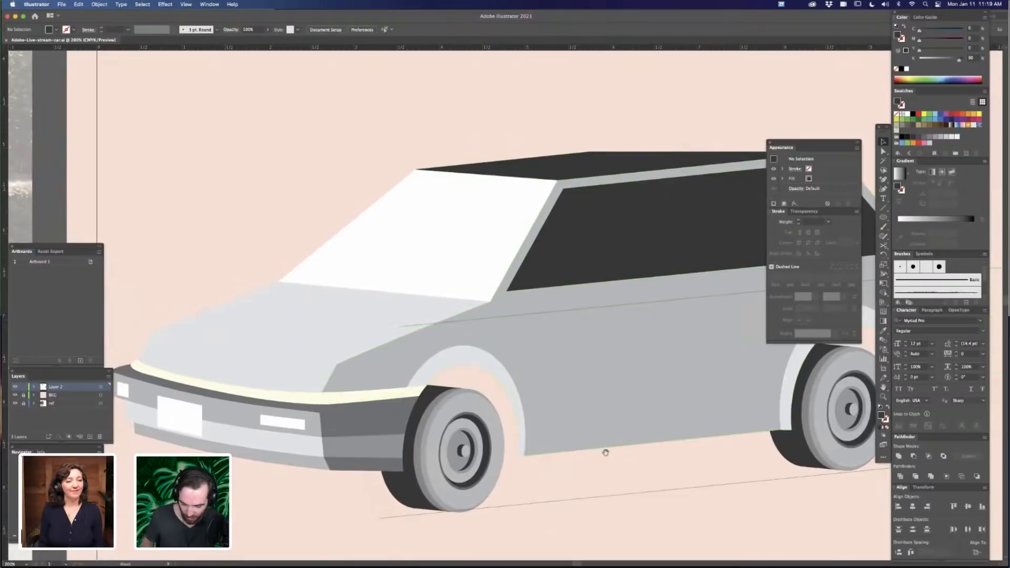
drag(604, 451, 518, 387)
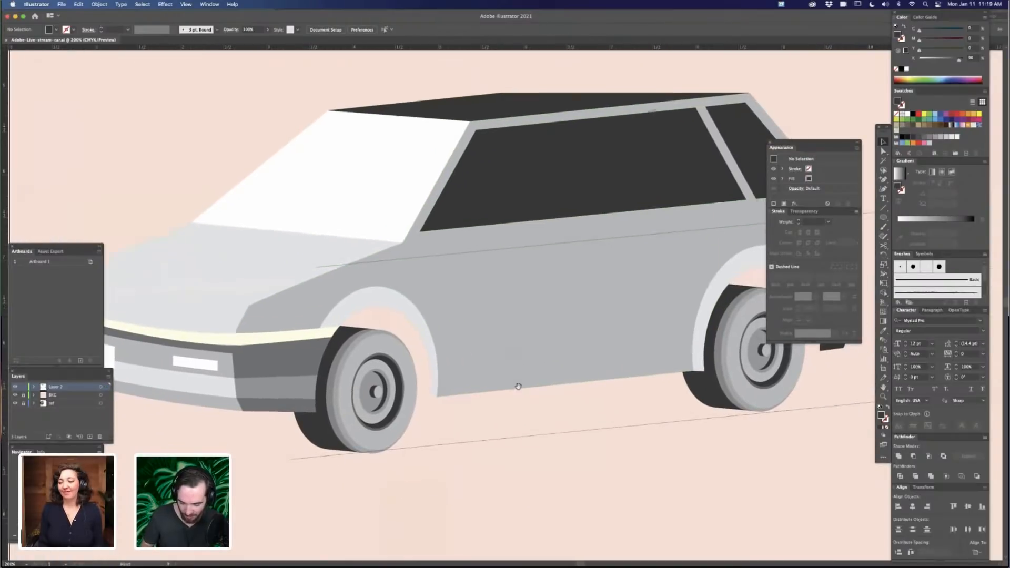
click(603, 244)
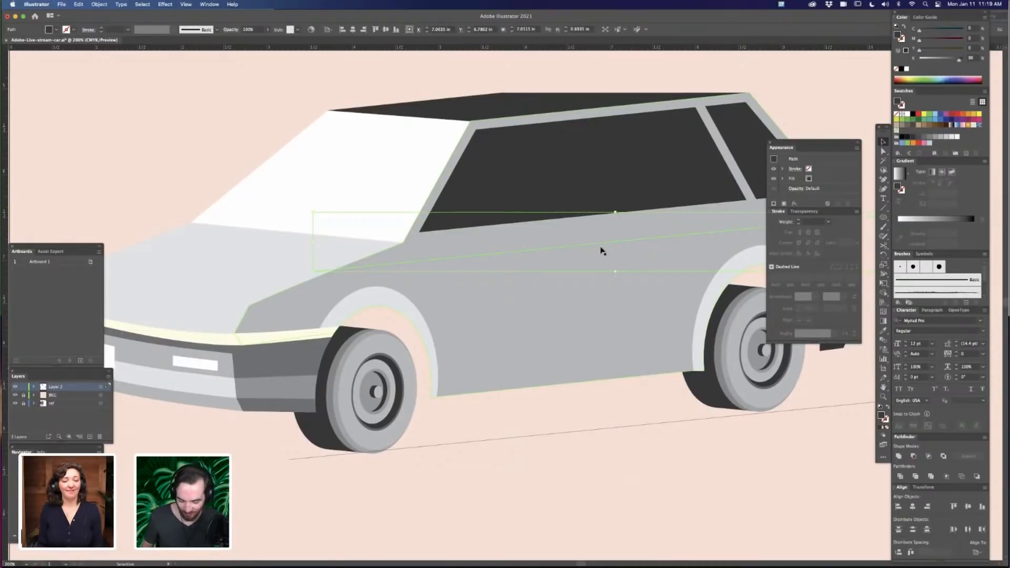
key(super+minus)
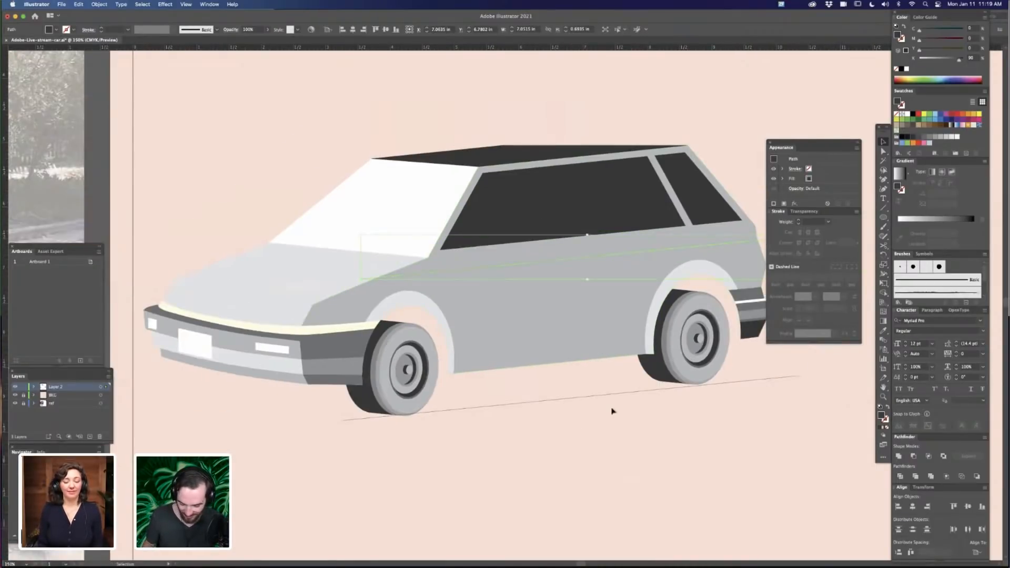
click(643, 421)
drag(654, 411, 580, 408)
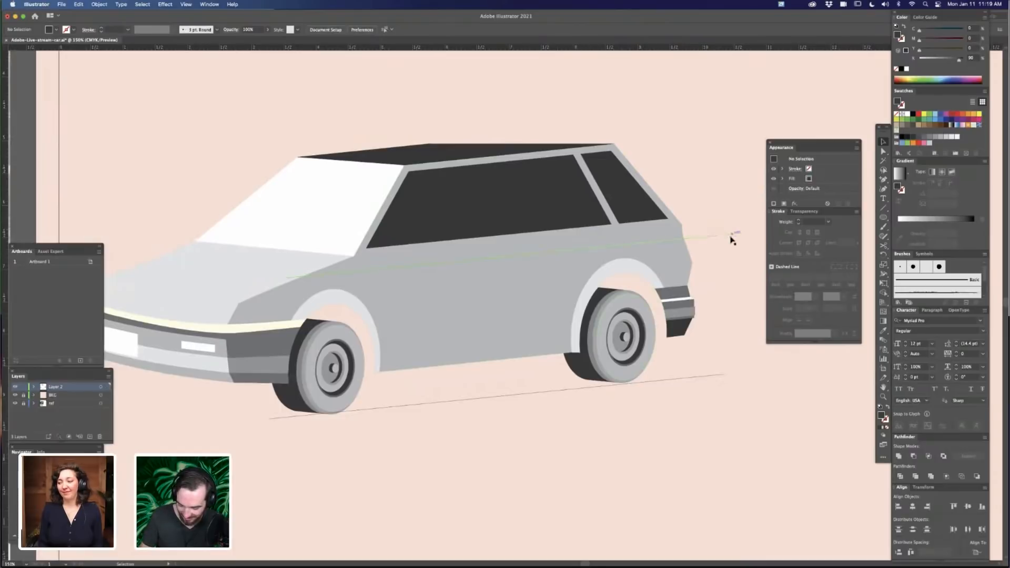
drag(729, 236, 721, 223)
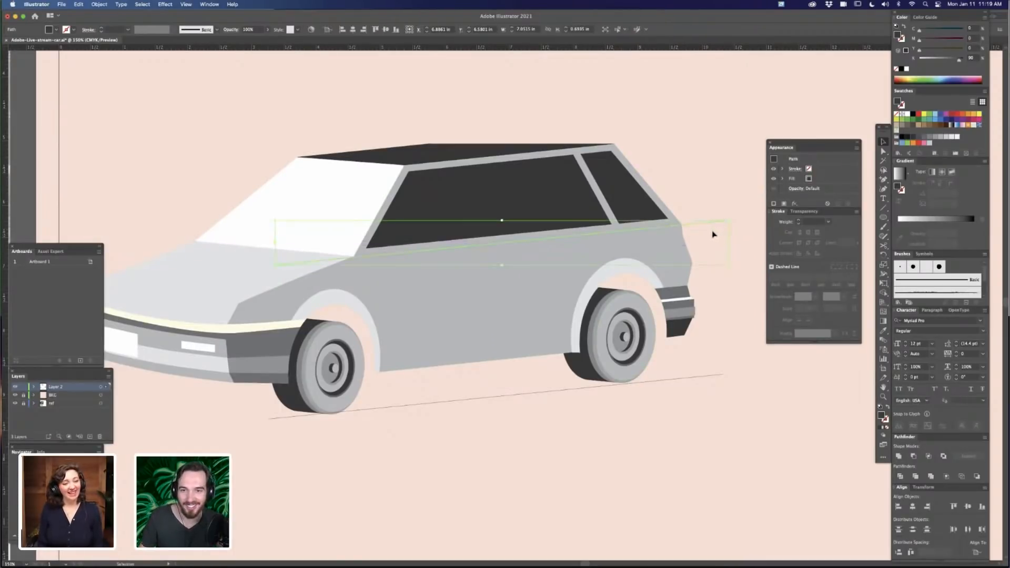
Lower the guide line slightly below the windows and place a parallel copy beneath it to mark the side stripe's lower edge
click(726, 220)
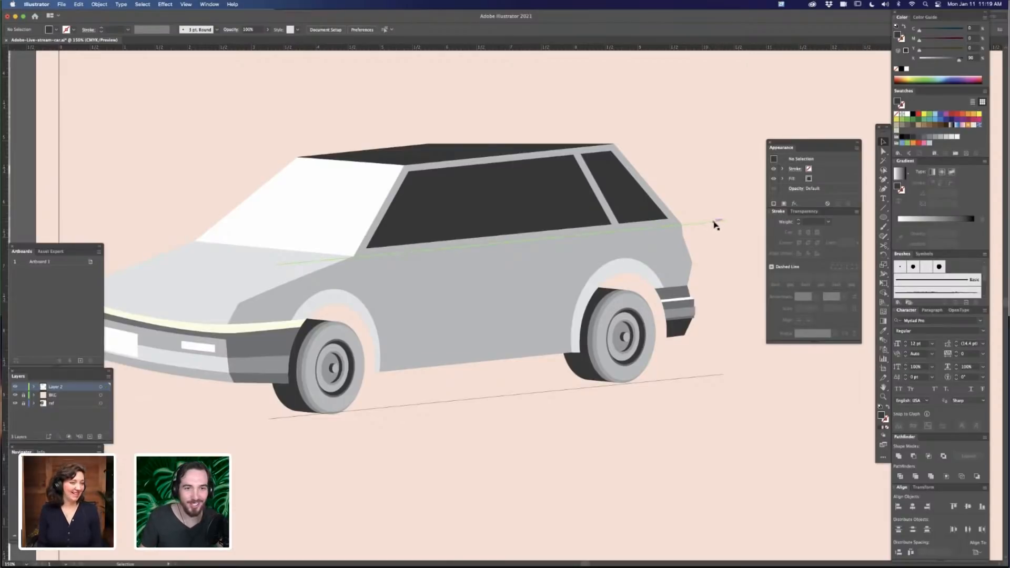
drag(715, 225, 716, 233)
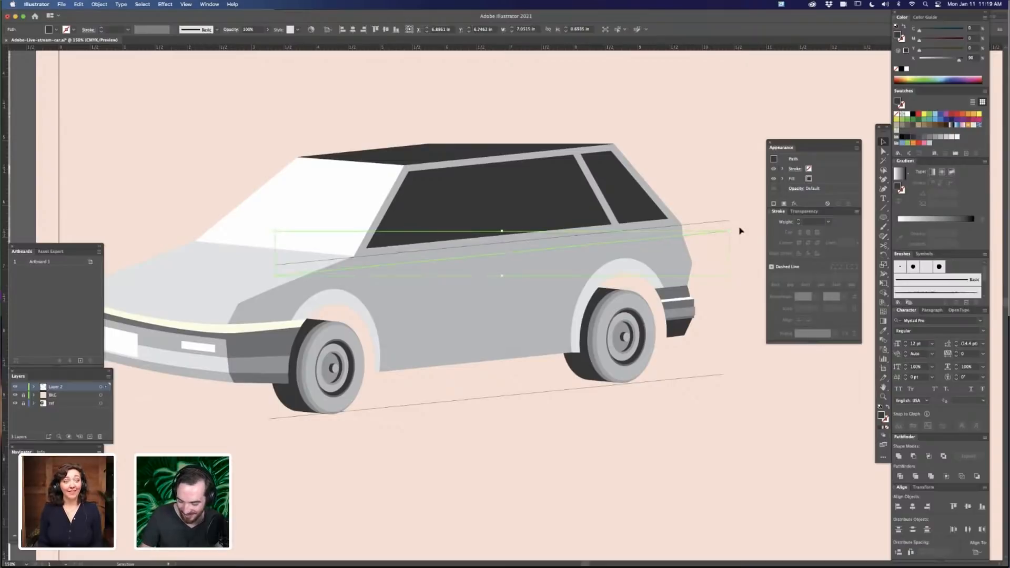
click(731, 240)
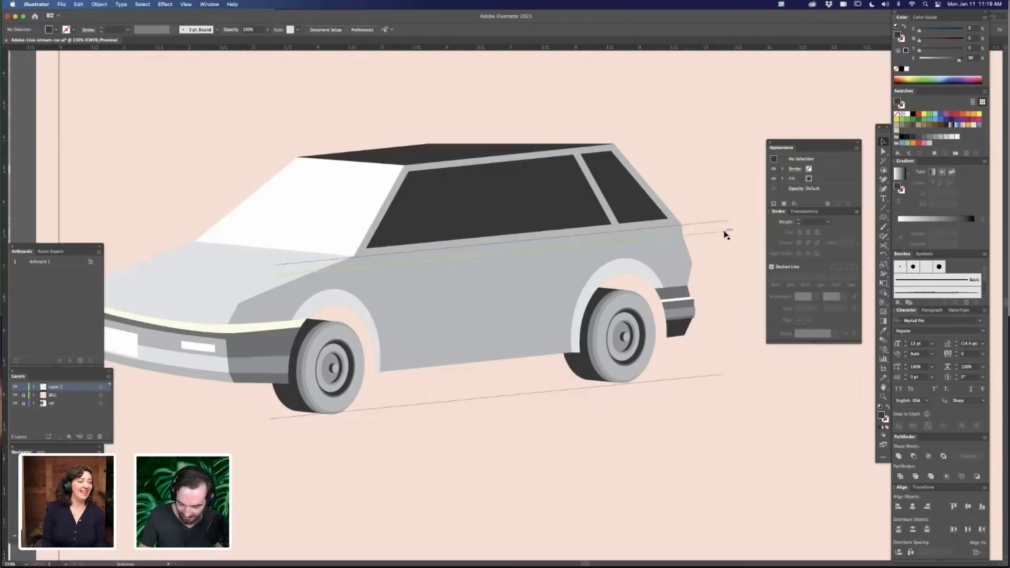
drag(724, 234, 724, 263)
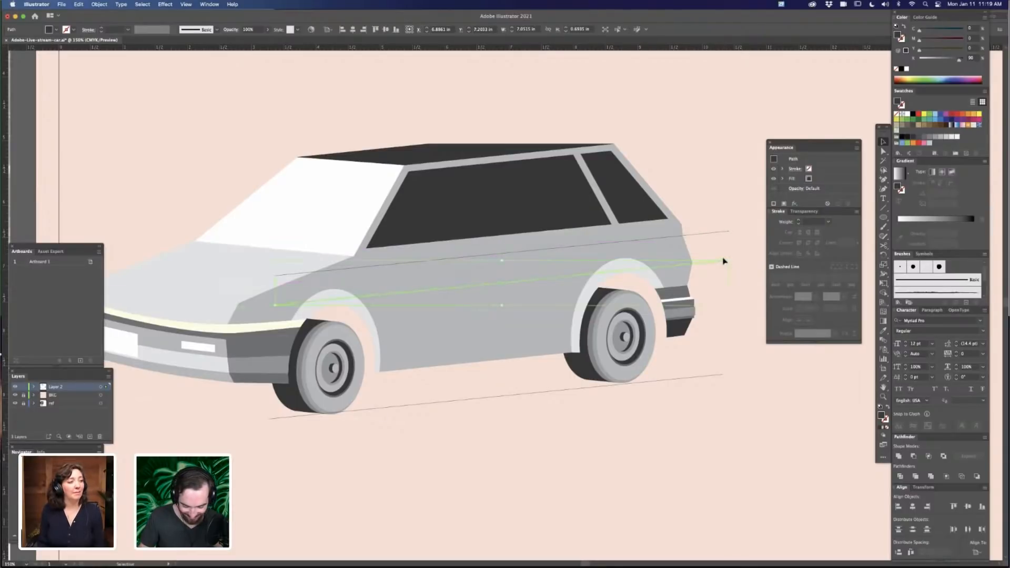
Create an enlarged copy of the front wheel arch band around the original and select it together with the lower stripe line
click(367, 316)
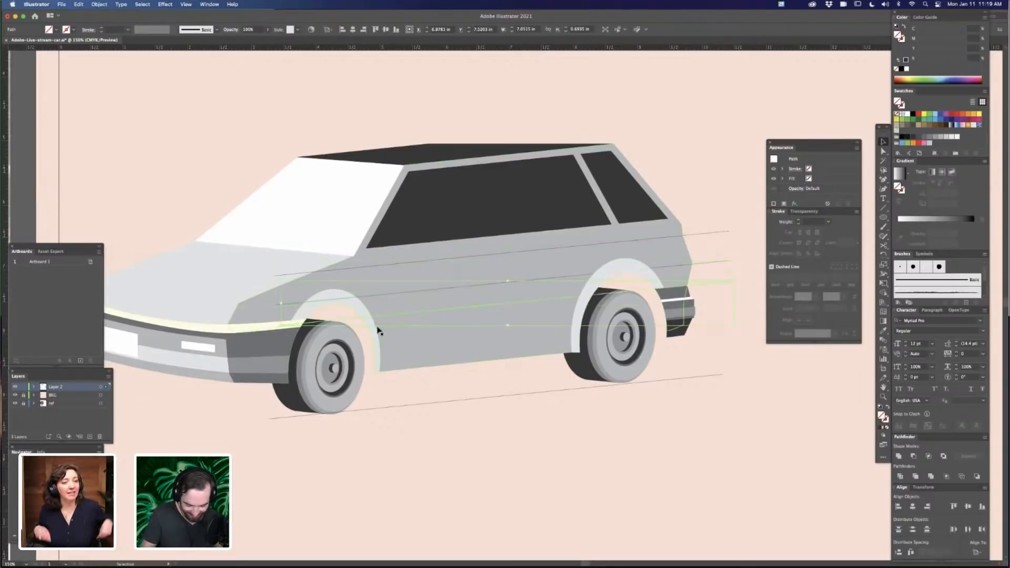
click(437, 482)
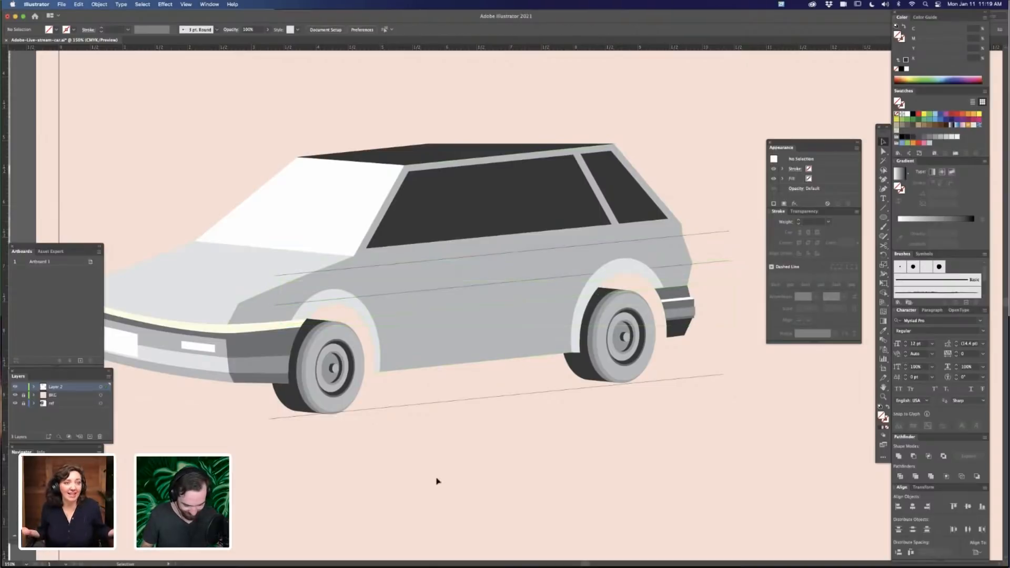
click(376, 328)
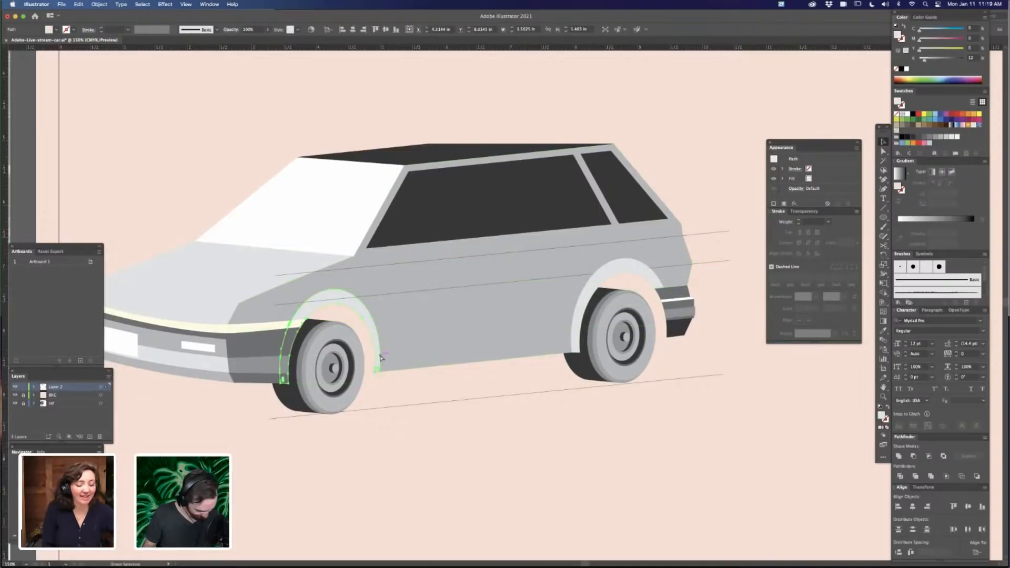
drag(380, 290, 397, 277)
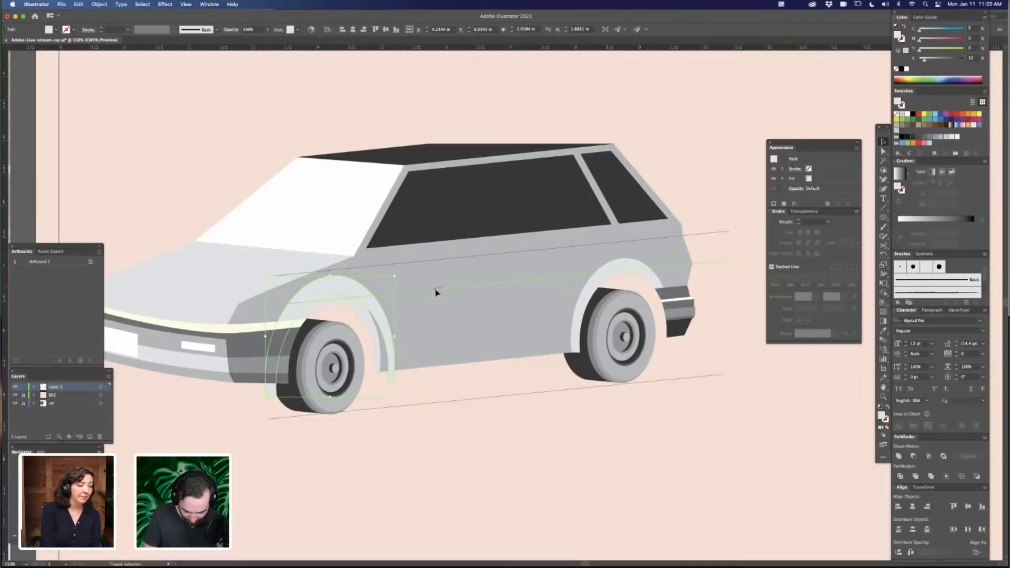
shift+click(436, 291)
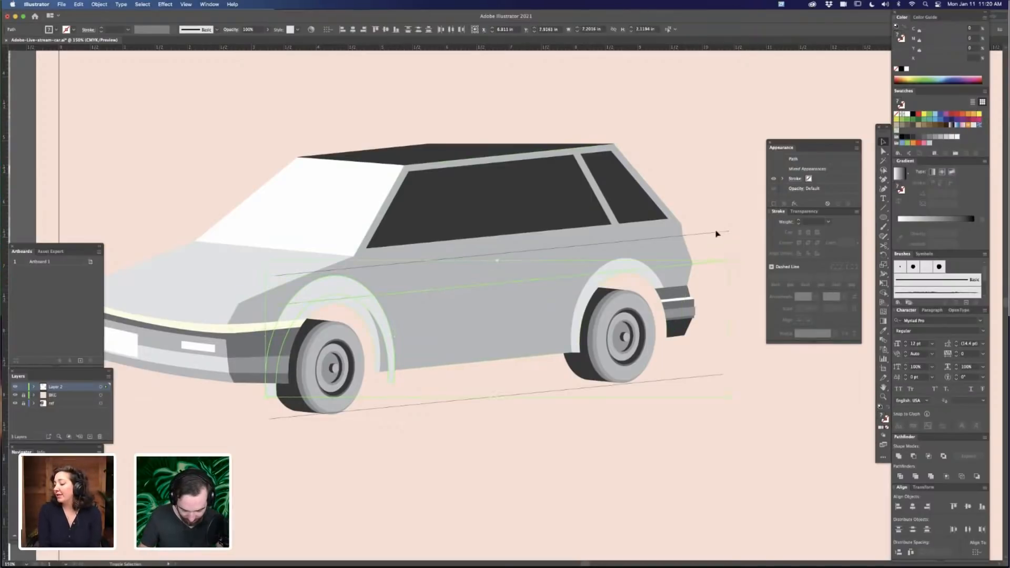
Move the upper stripe line down until it meets the top of the enlarged front arch band
click(723, 203)
drag(703, 234, 703, 242)
key(z)
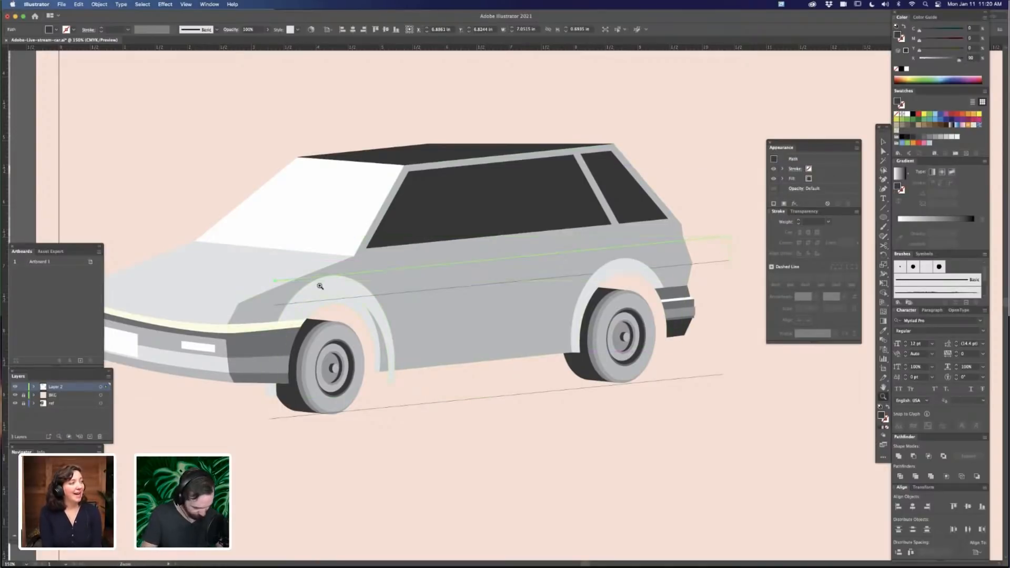
drag(315, 293, 518, 270)
key(v)
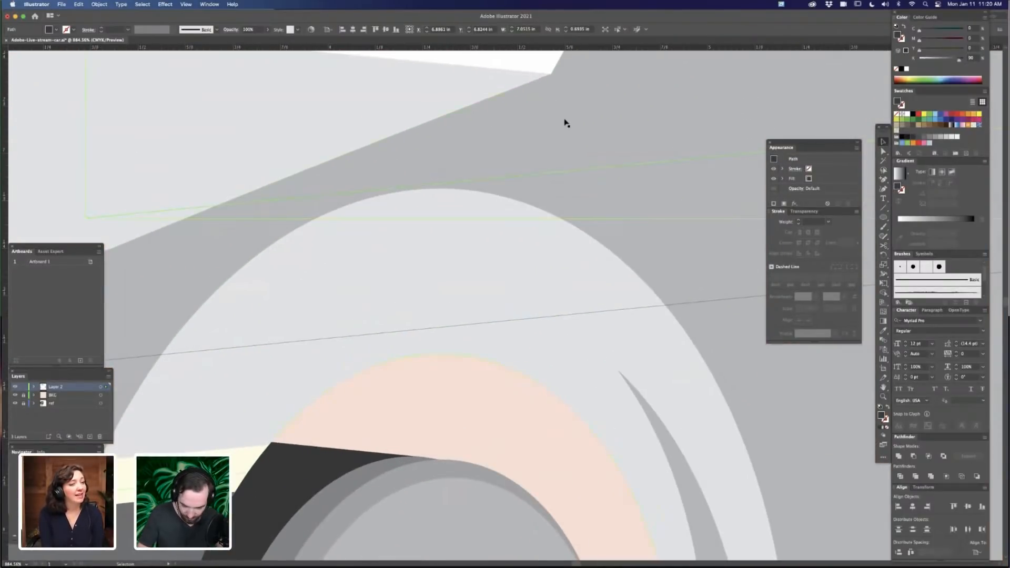
click(585, 153)
drag(605, 171, 604, 174)
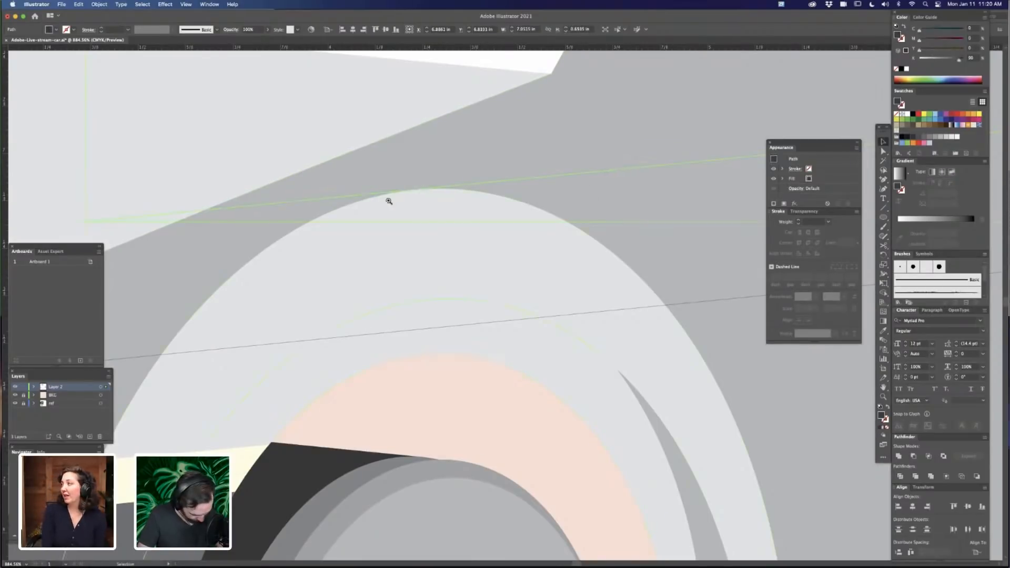
Fine-tune the upper stripe line in outline view so it runs tangent to the enlarged front arch's outer curve
key(z)
drag(390, 201, 443, 339)
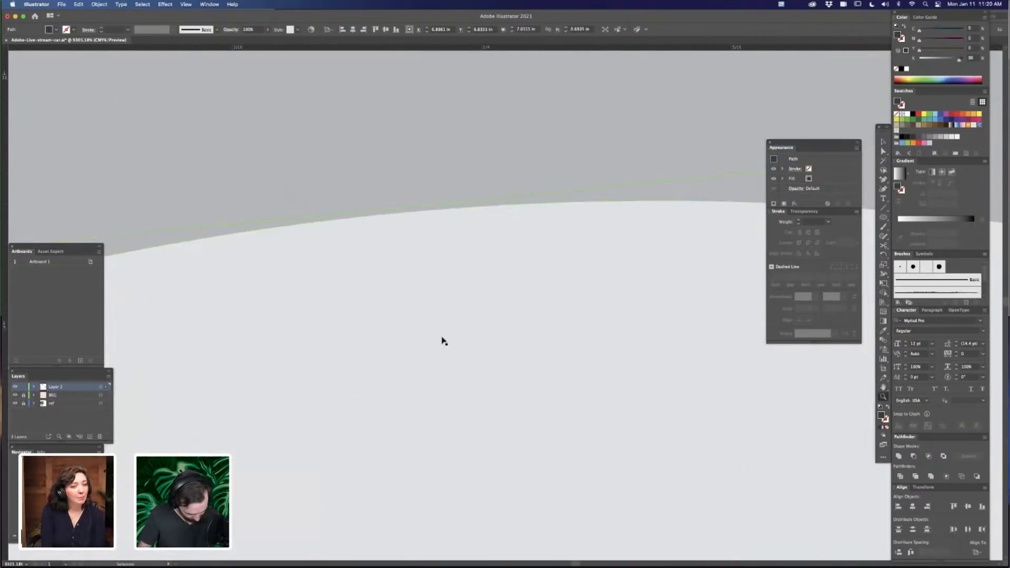
key(super+y)
key(v)
click(603, 252)
drag(682, 180, 688, 187)
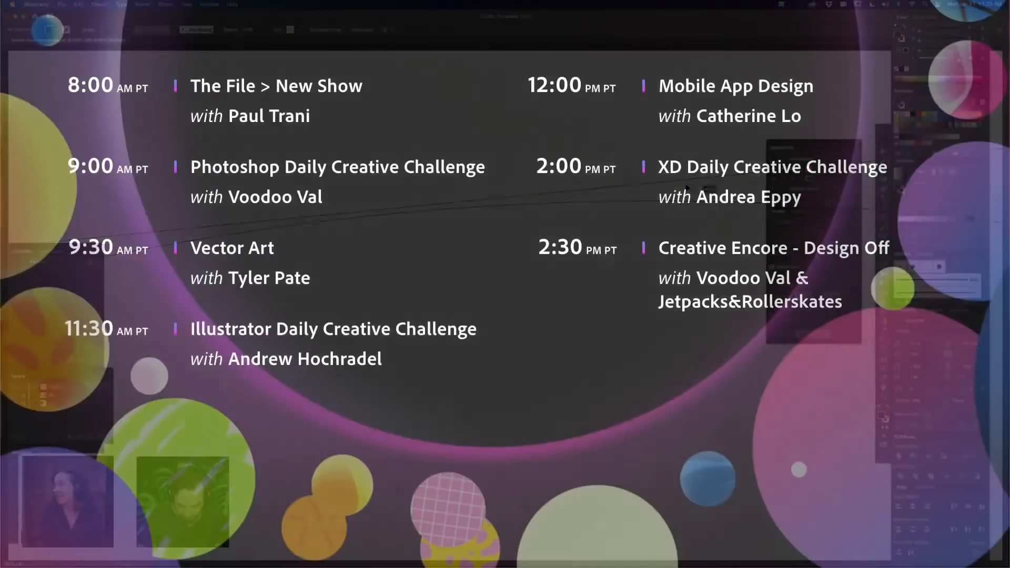
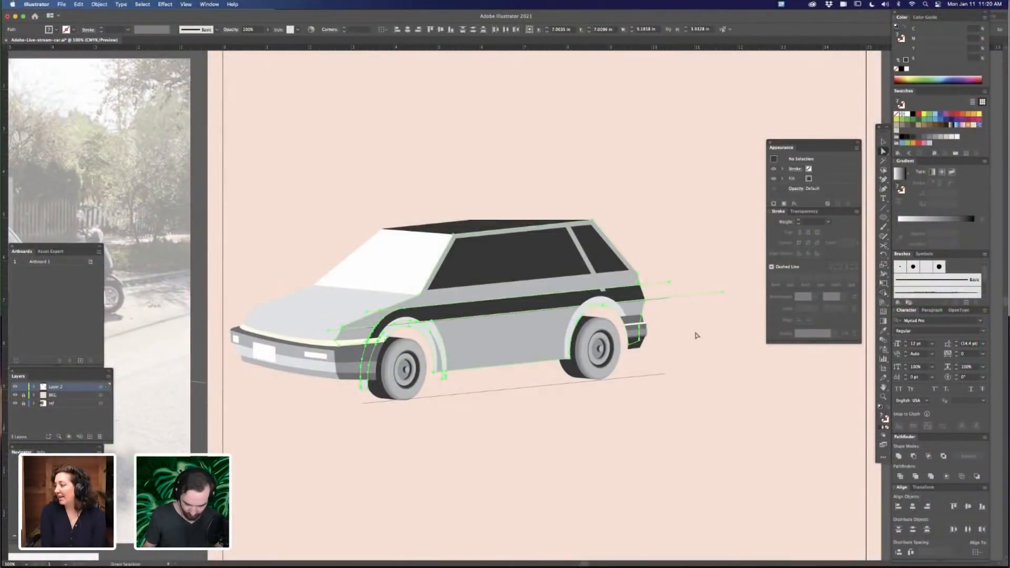
Take the dark side stripe out of the artwork temporarily and delete the upper stripe guide line
click(639, 296)
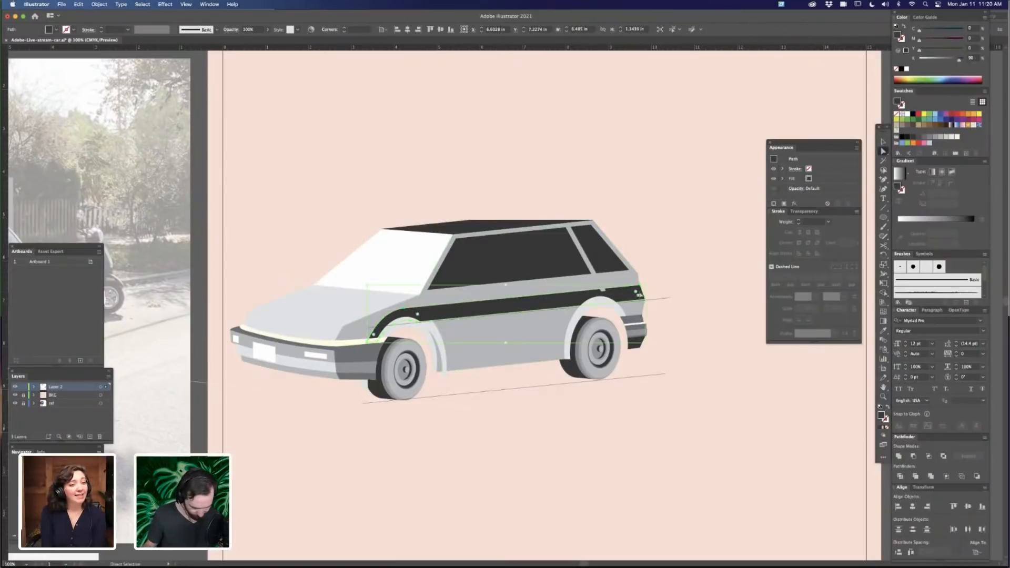
key(super+z)
click(710, 332)
click(669, 282)
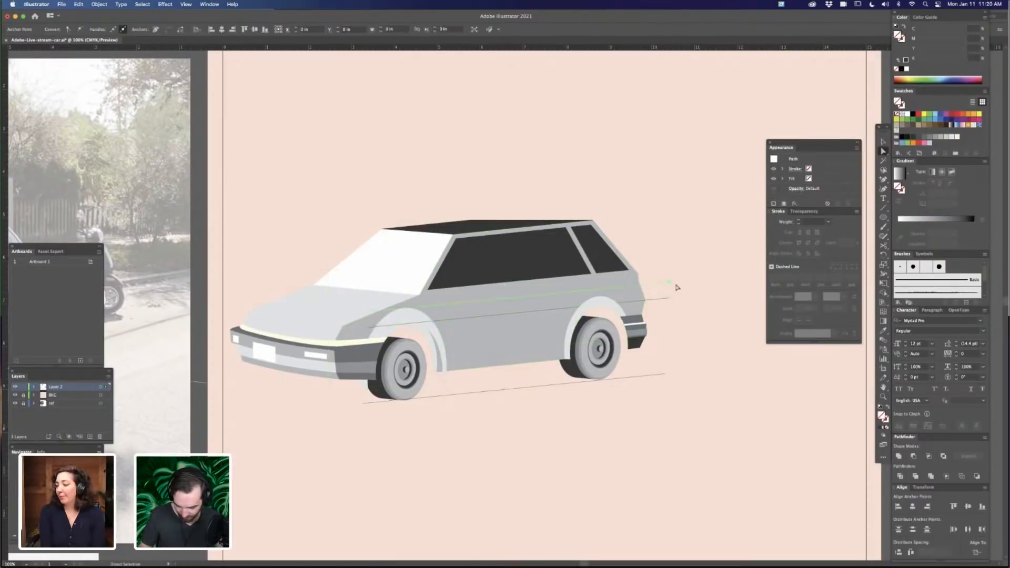
key(Delete)
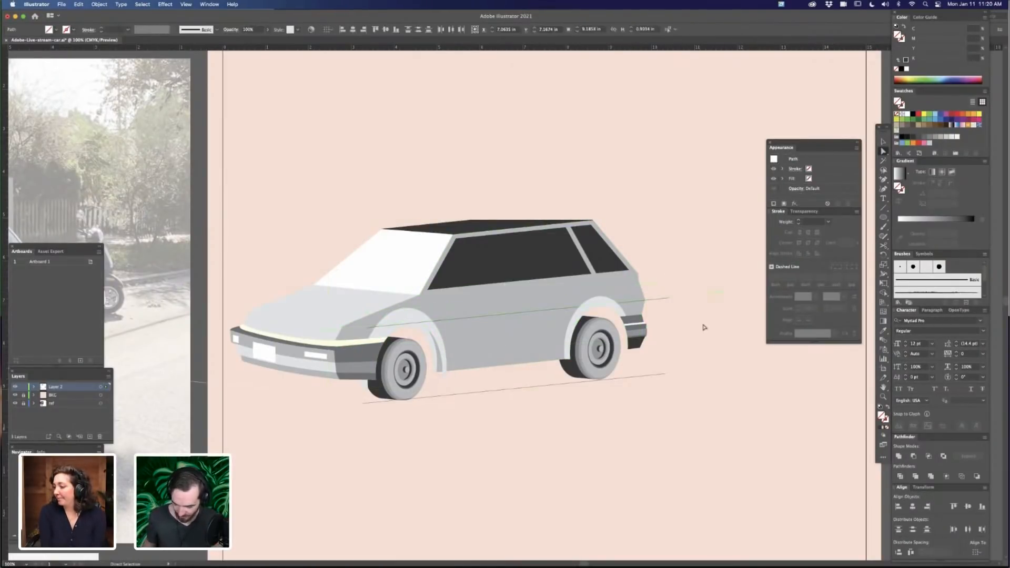
click(703, 326)
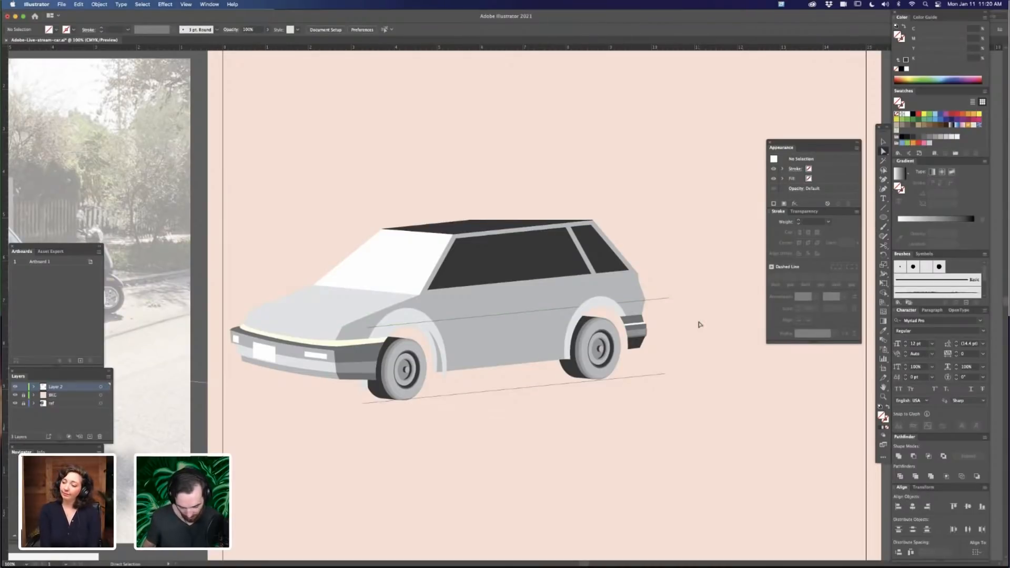
Delete the enlarged copy of the front wheel arch band, keeping the original band
key(super+=)
drag(424, 388, 473, 386)
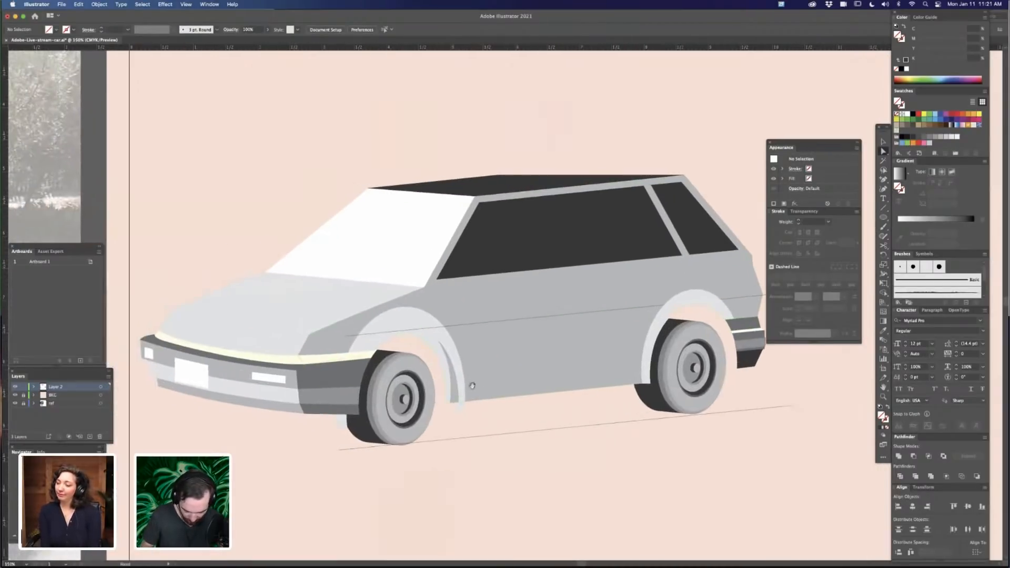
click(445, 339)
key(Delete)
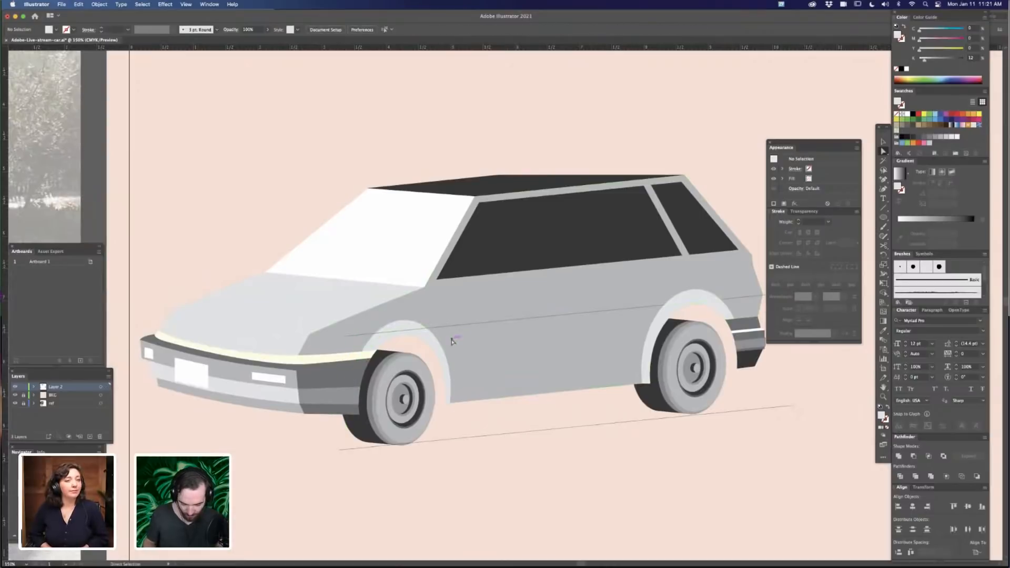
Bring the dark side stripe back onto the car's body
key(super+minus)
key(super+minus)
key(super+minus)
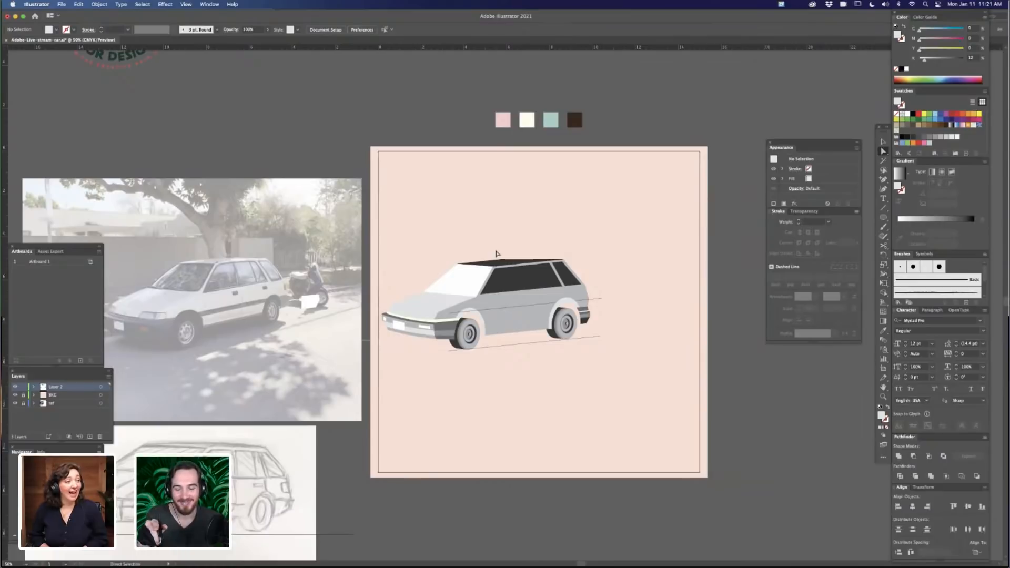
key(super+=)
key(super+=)
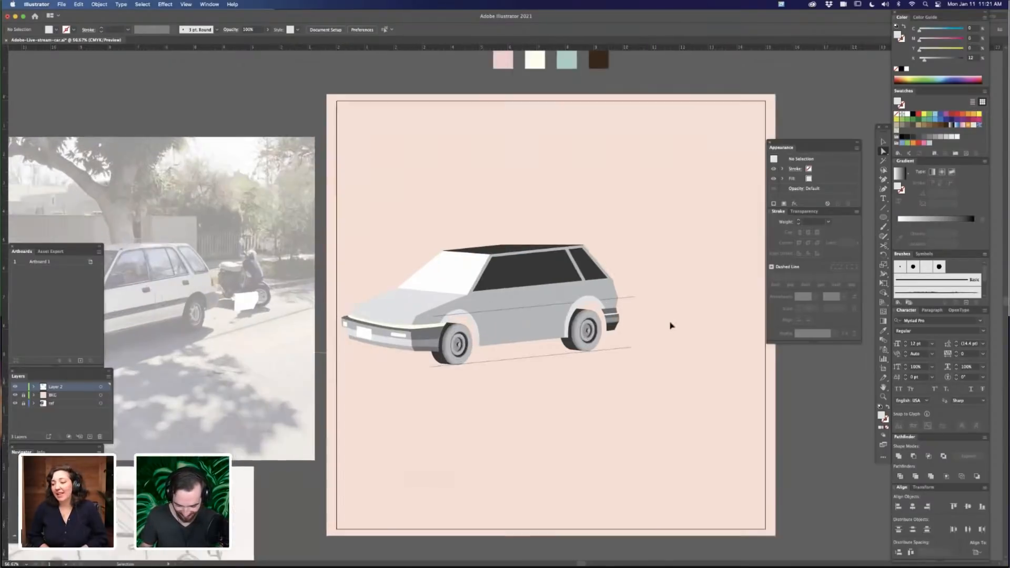
drag(569, 430, 562, 454)
key(super+z)
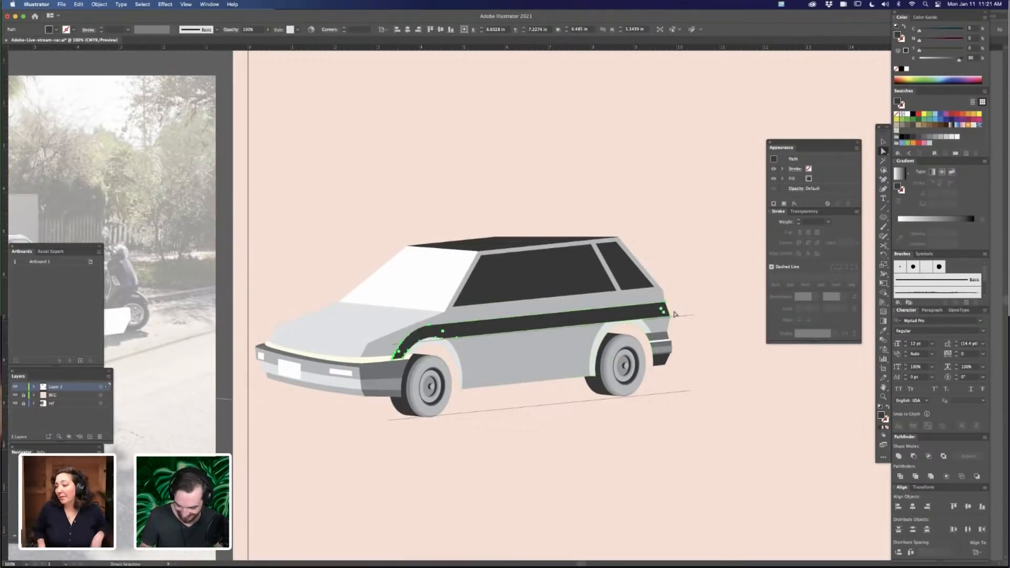
Recolour the side stripe with the light grey sampled from the car's hood
key(v)
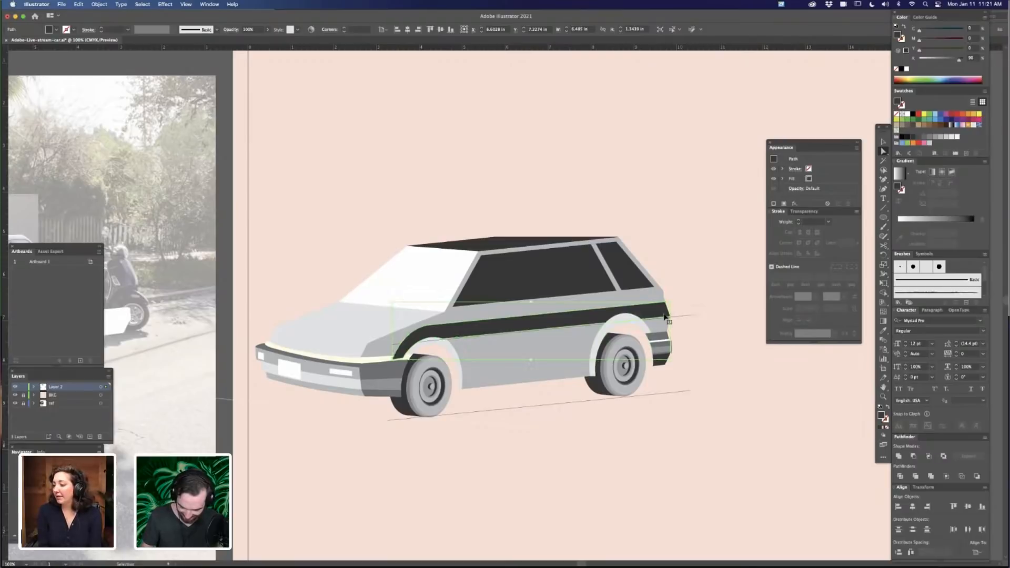
key(i)
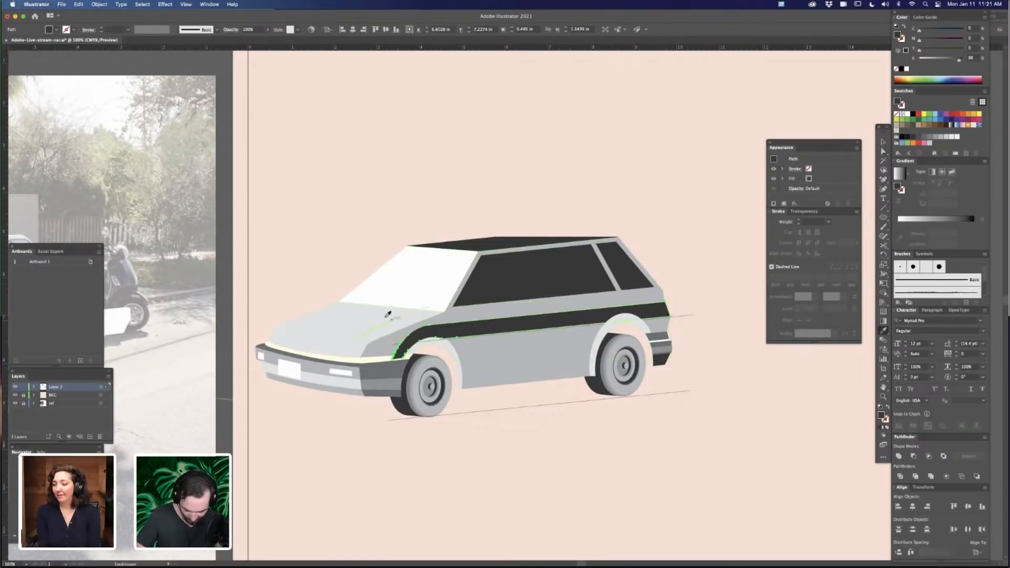
click(388, 314)
key(a)
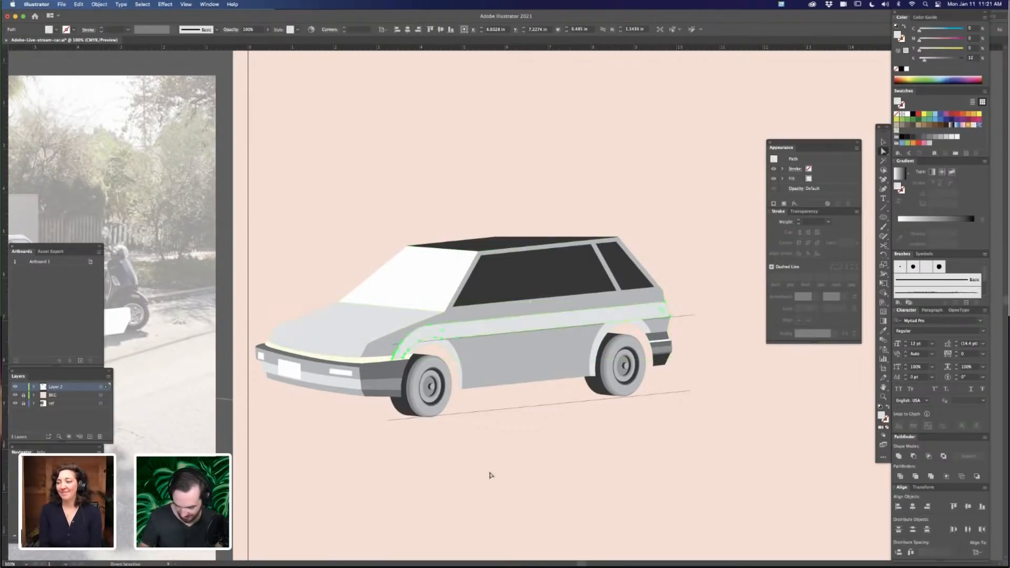
click(664, 440)
drag(597, 460, 616, 452)
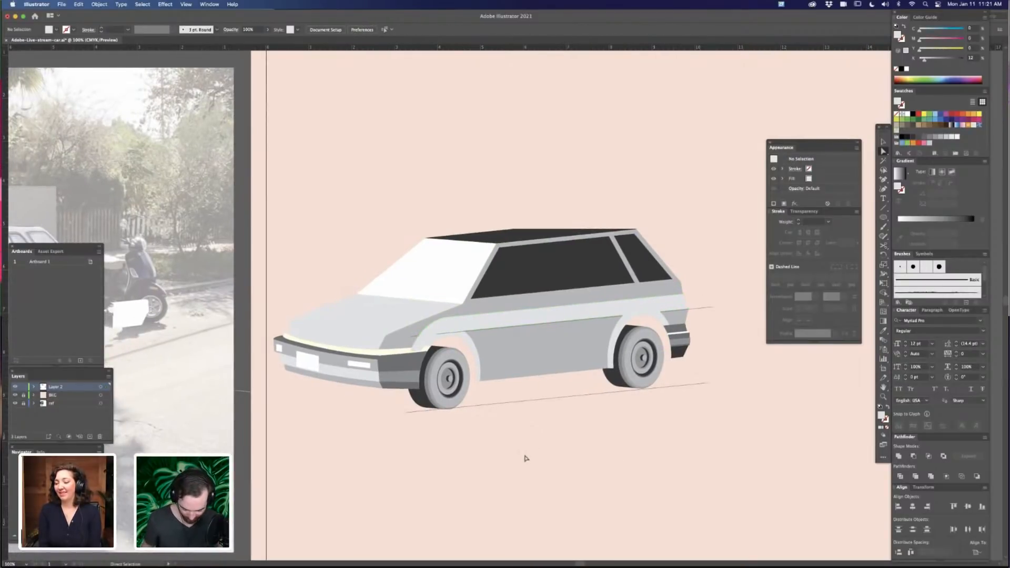
Remove the lower stripe guide line that extends past the rear of the car
key(super+equal)
key(v)
click(411, 341)
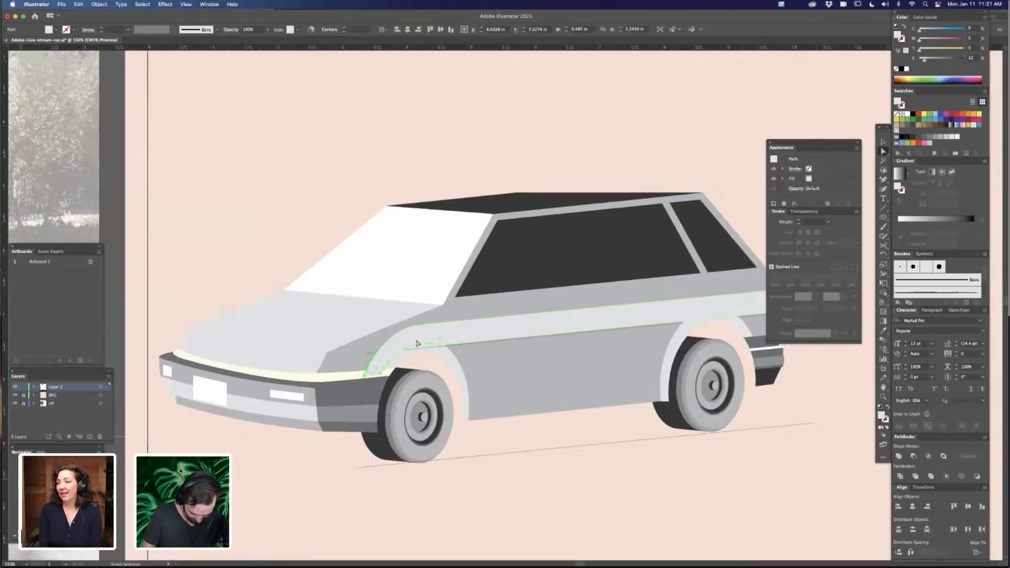
click(529, 492)
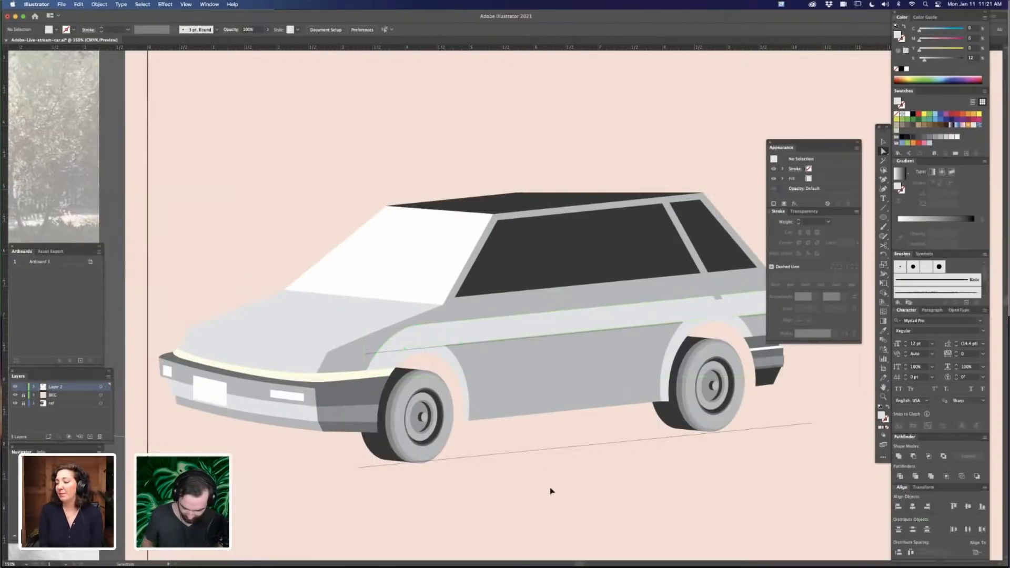
key(super+minus)
key(super+minus)
key(a)
key(super+equal)
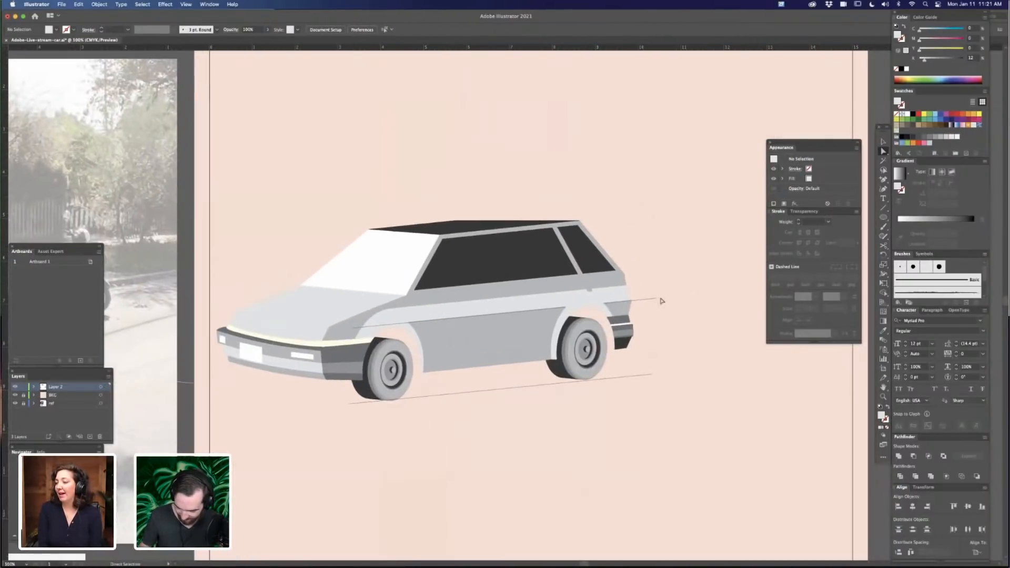
click(658, 299)
click(662, 322)
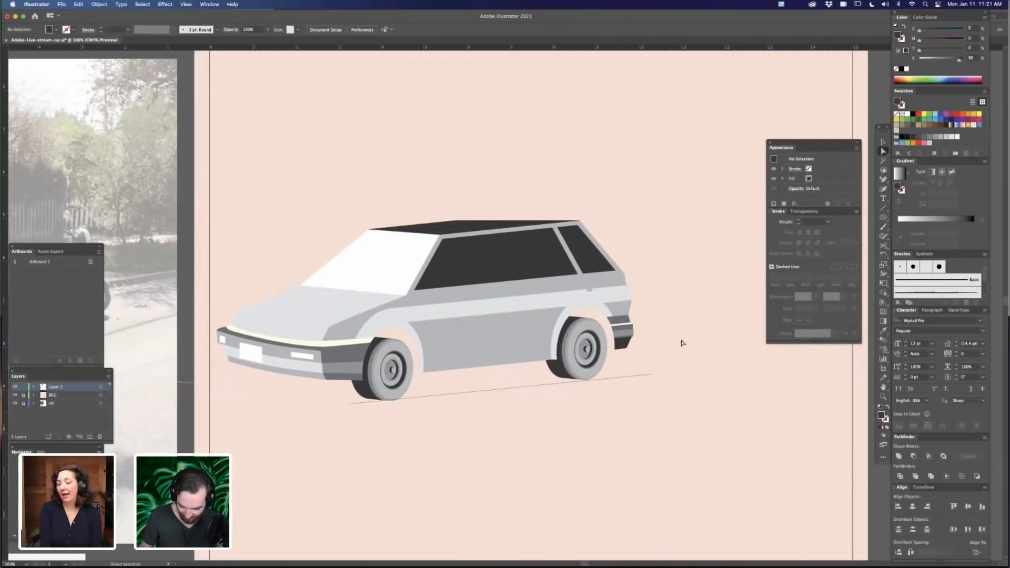
Place a line parallel to the stripe's lower edge further down the body side, extending past the rear bumper
click(622, 304)
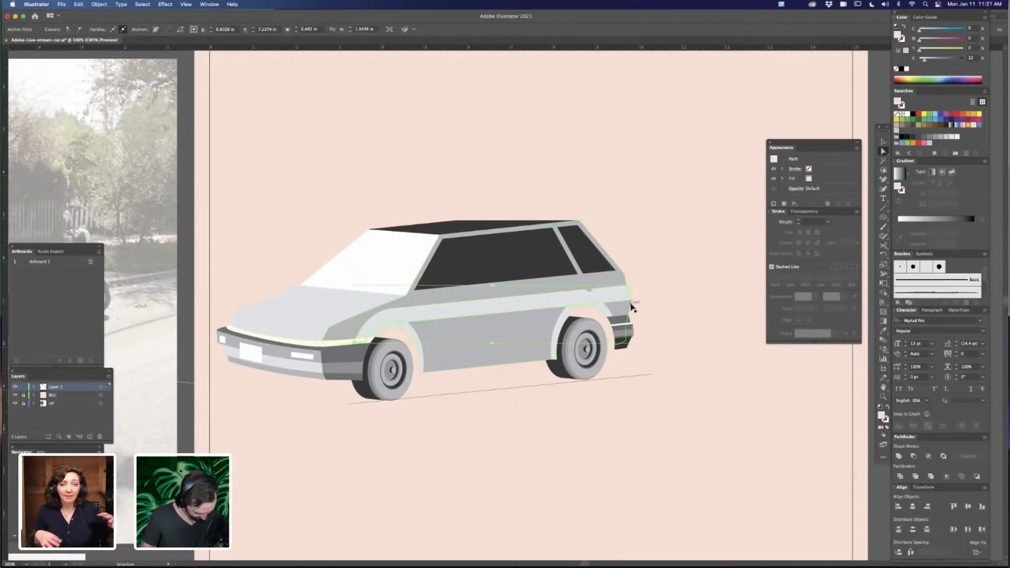
key(v)
mouse_move(641, 299)
mouse_down()
mouse_move(704, 270)
mouse_move(654, 296)
mouse_move(652, 316)
mouse_up()
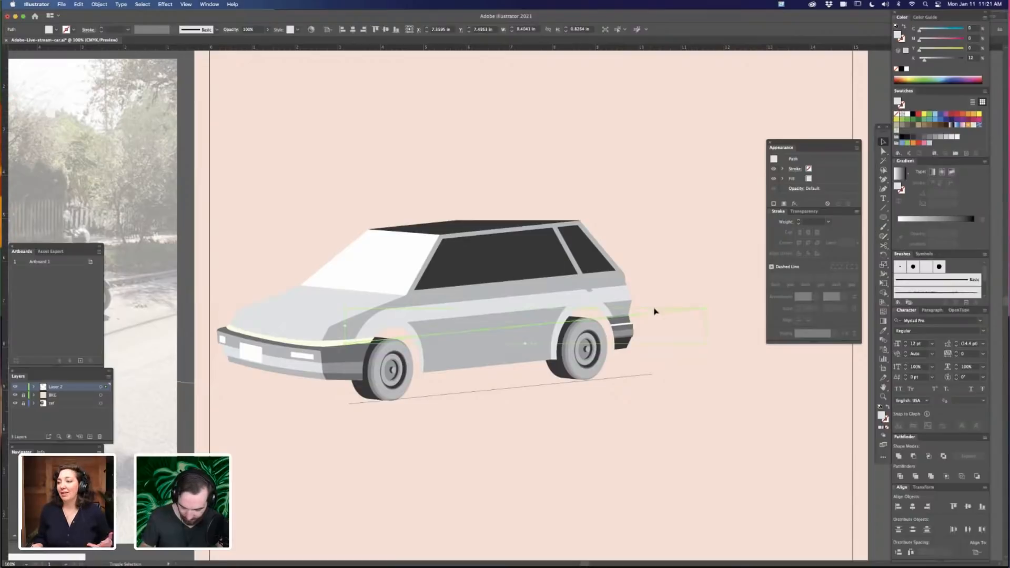
key(a)
click(663, 280)
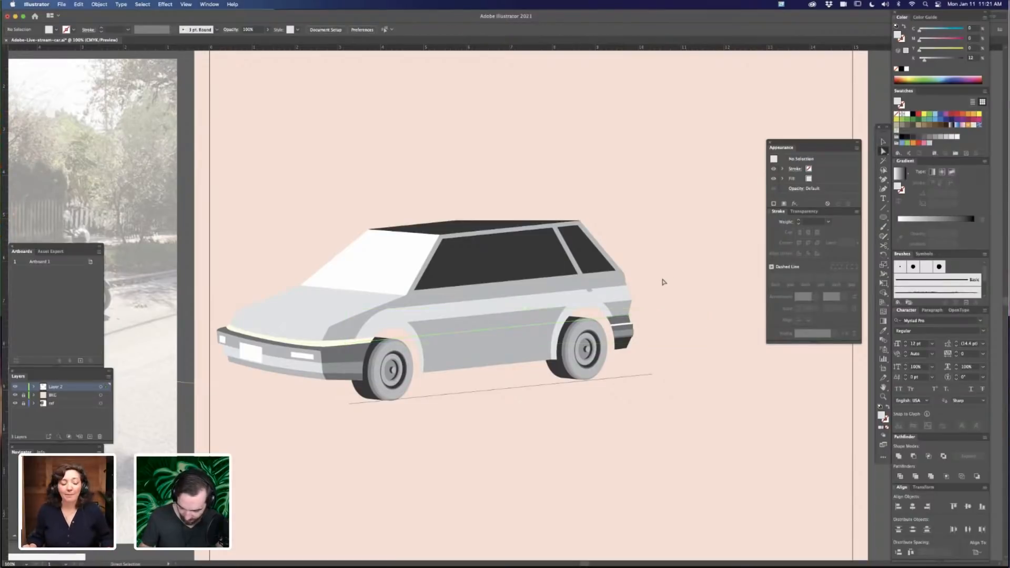
Select the car's body side together with the new lower line and divide them with Shape Builder
click(619, 299)
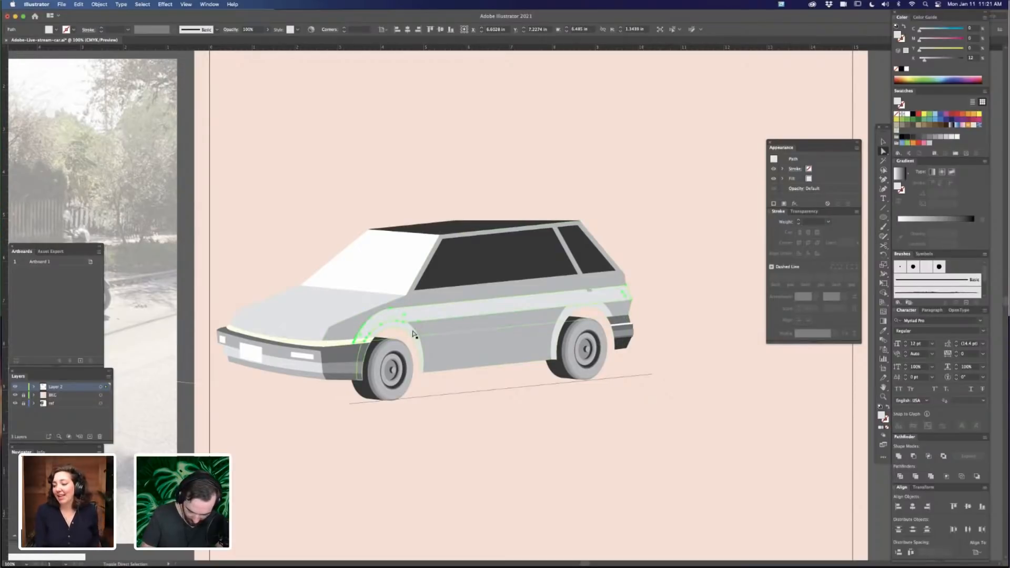
click(647, 318)
shift+click(518, 352)
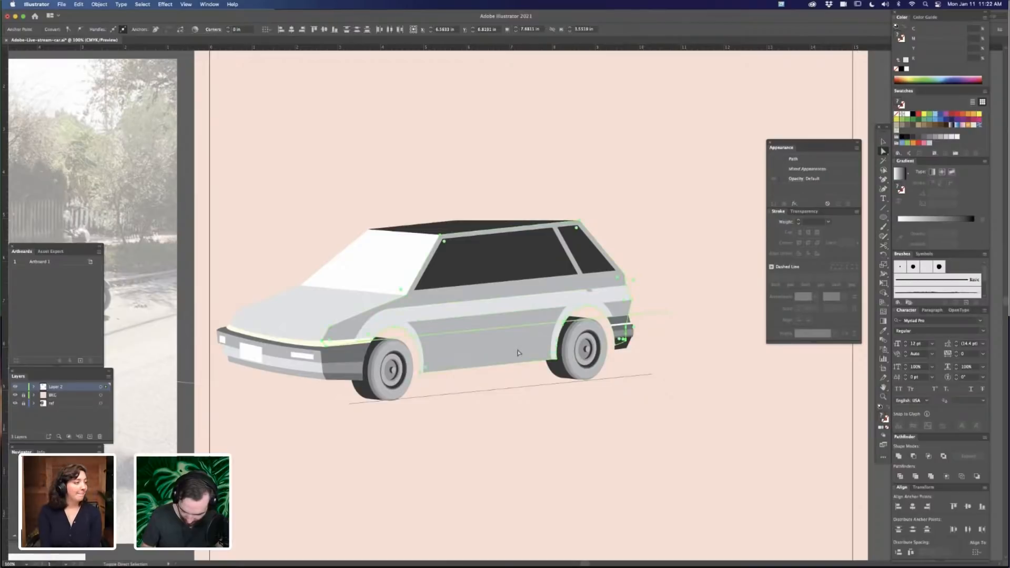
key(shift+m)
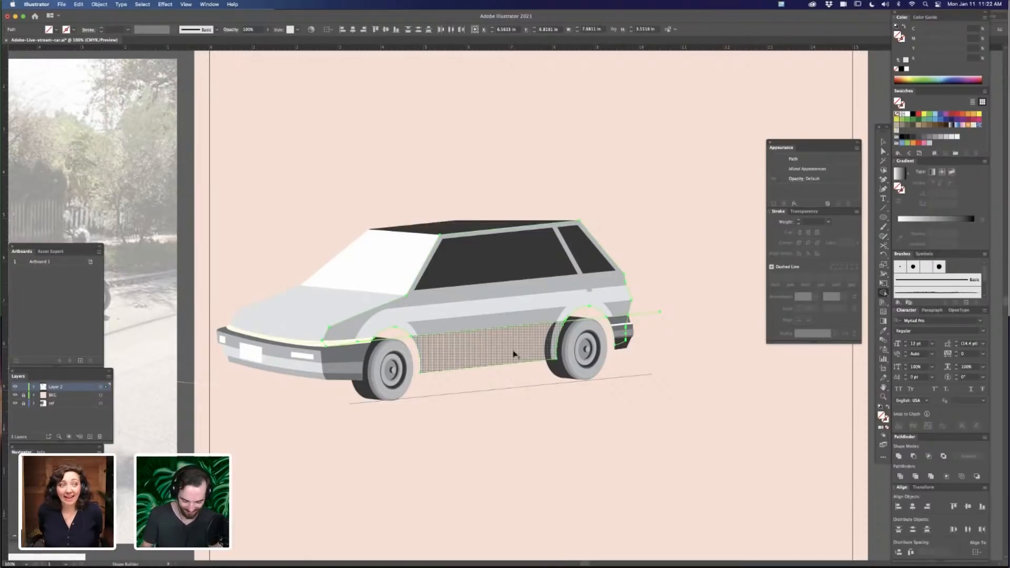
Try to fill the body panel below the line with the medium grey sampled from the front bumper
key(i)
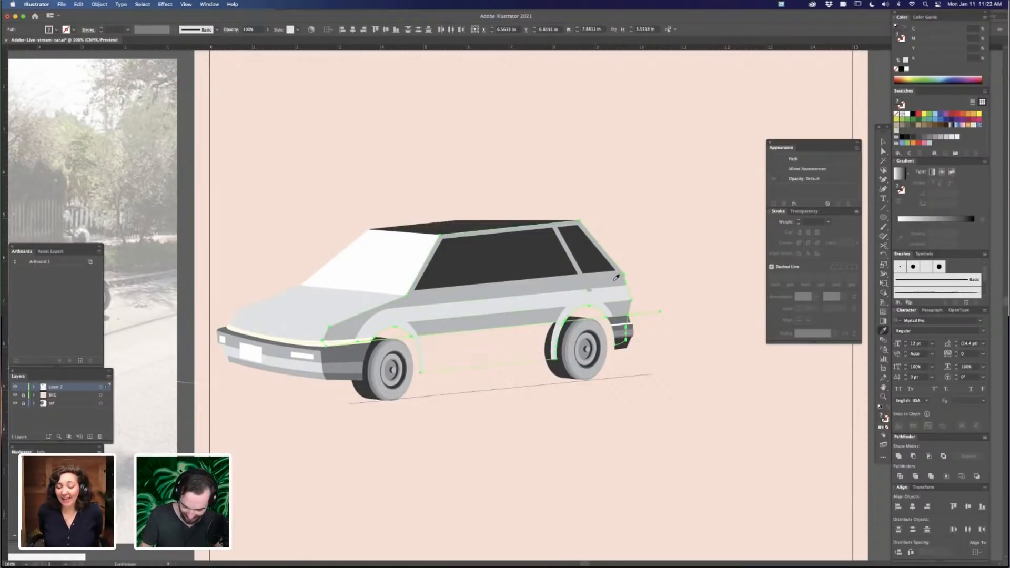
click(348, 356)
click(389, 377)
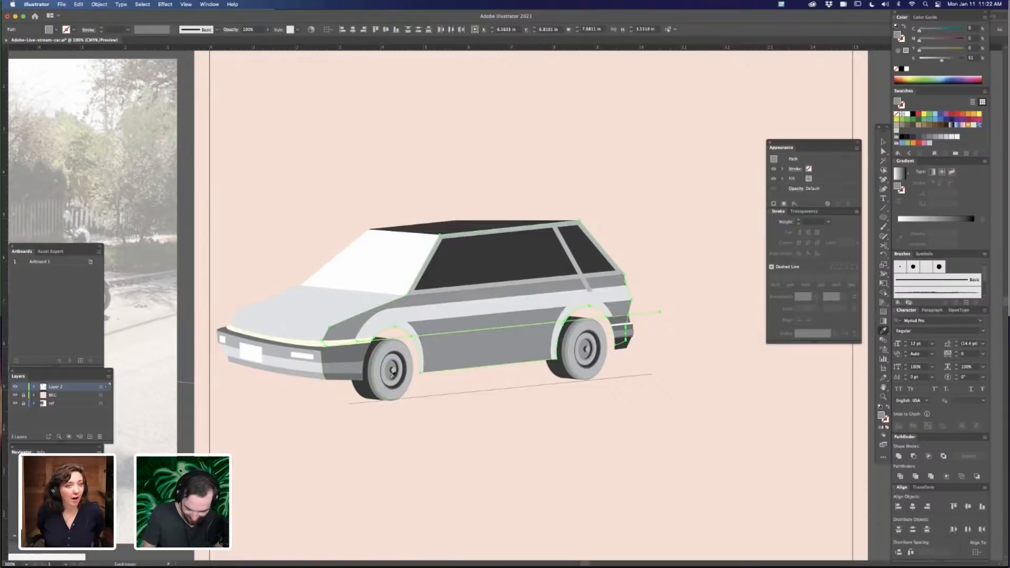
key(shift+m)
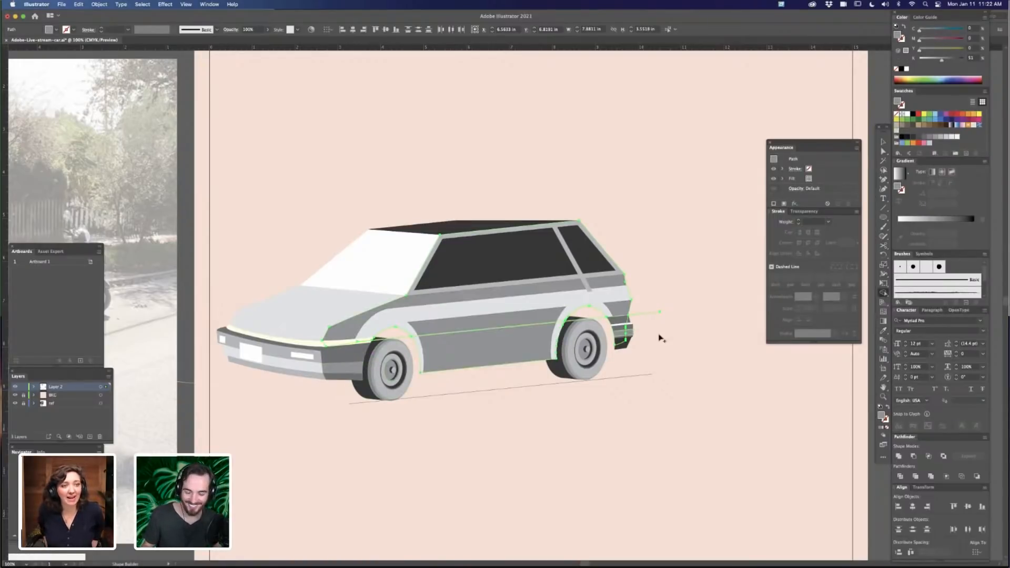
key(a)
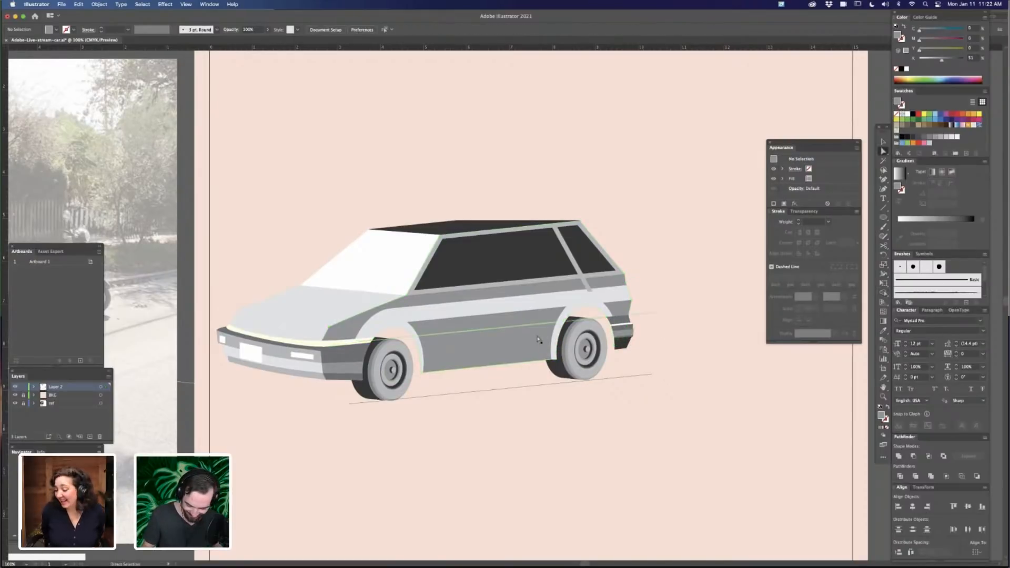
click(543, 345)
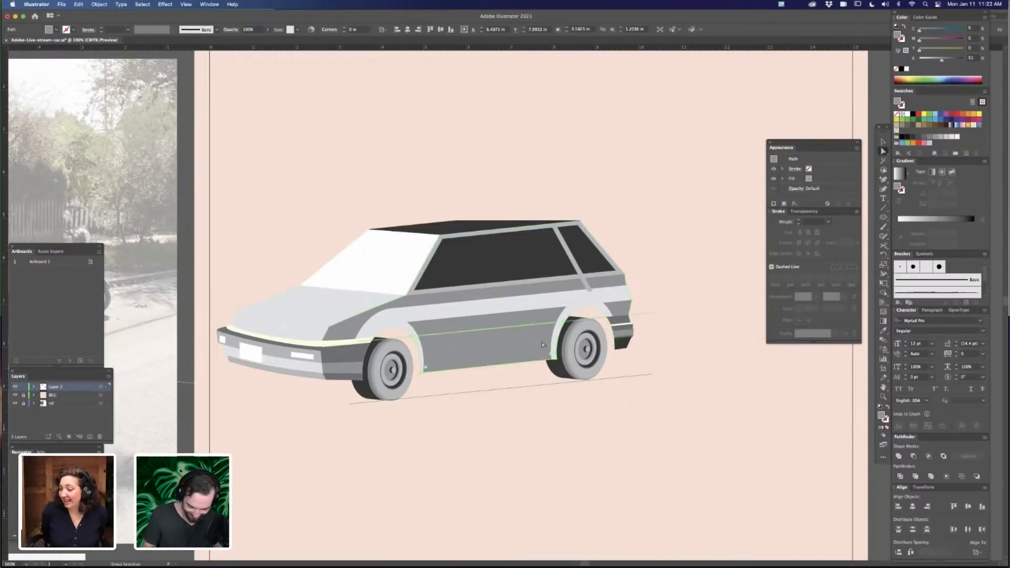
Undo the medium grey fill of the body side
click(686, 337)
key(super+z)
key(super+z)
key(super+z)
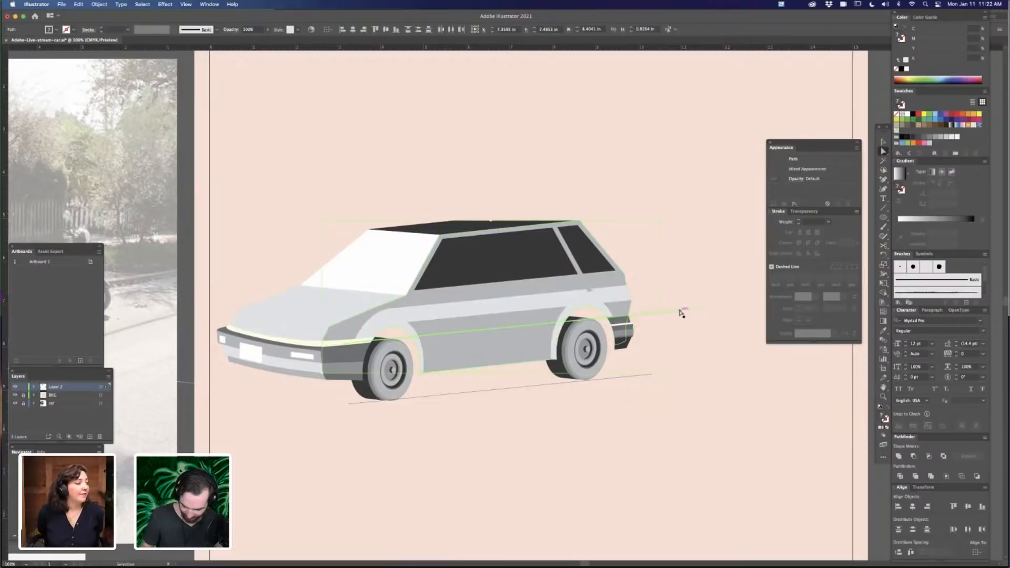
Fill only the lower body panel between the wheels with medium grey and remove the leftover dividing line
click(684, 310)
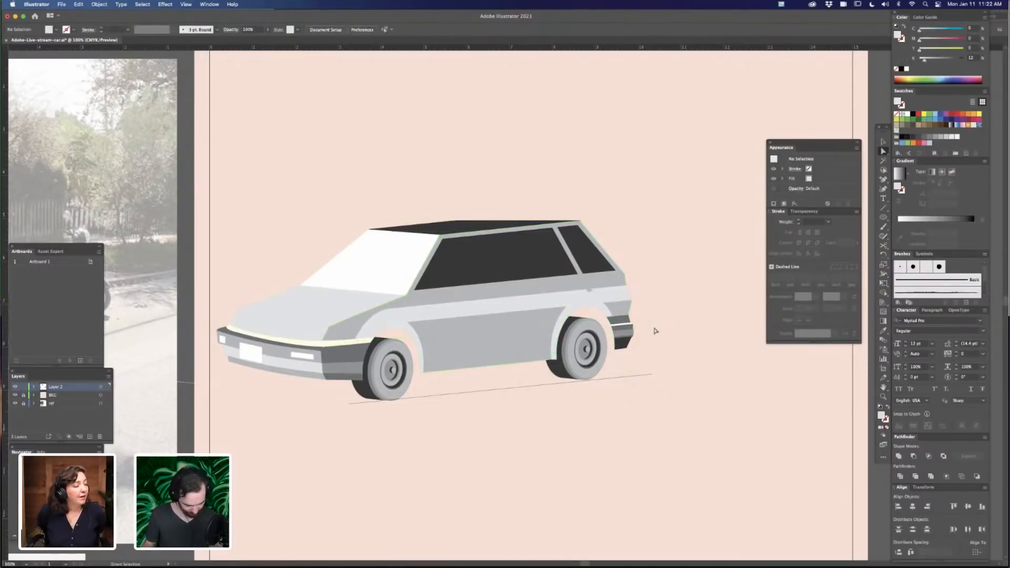
key(super+shift+z)
click(678, 421)
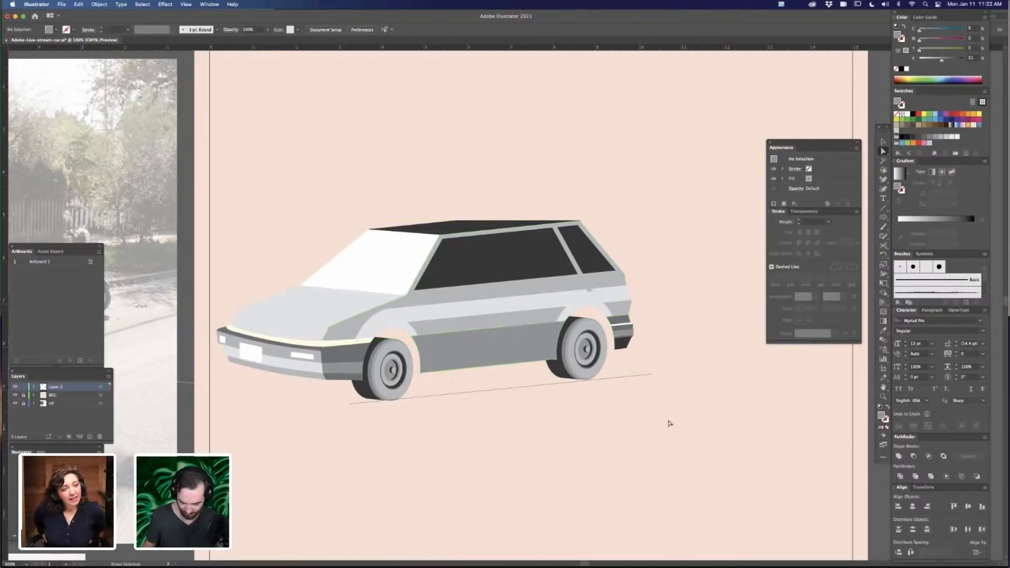
click(537, 342)
key(v)
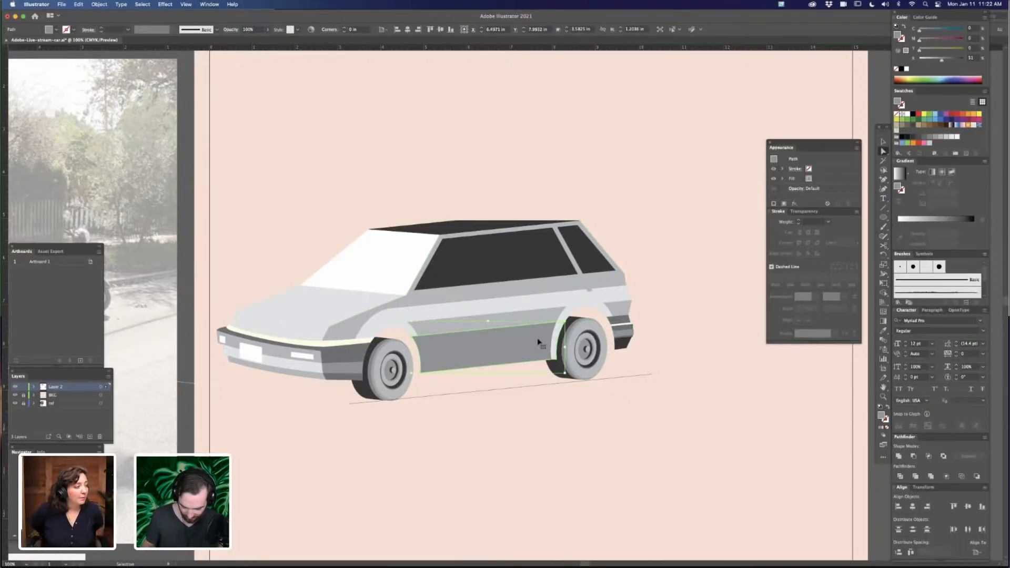
key(a)
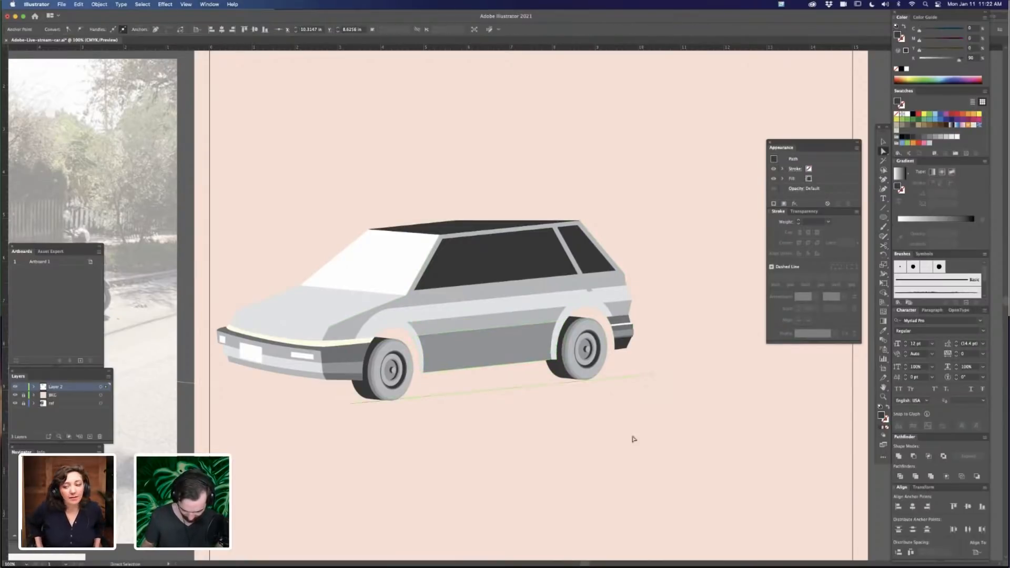
click(629, 439)
key(super+minus)
key(super+minus)
key(super+minus)
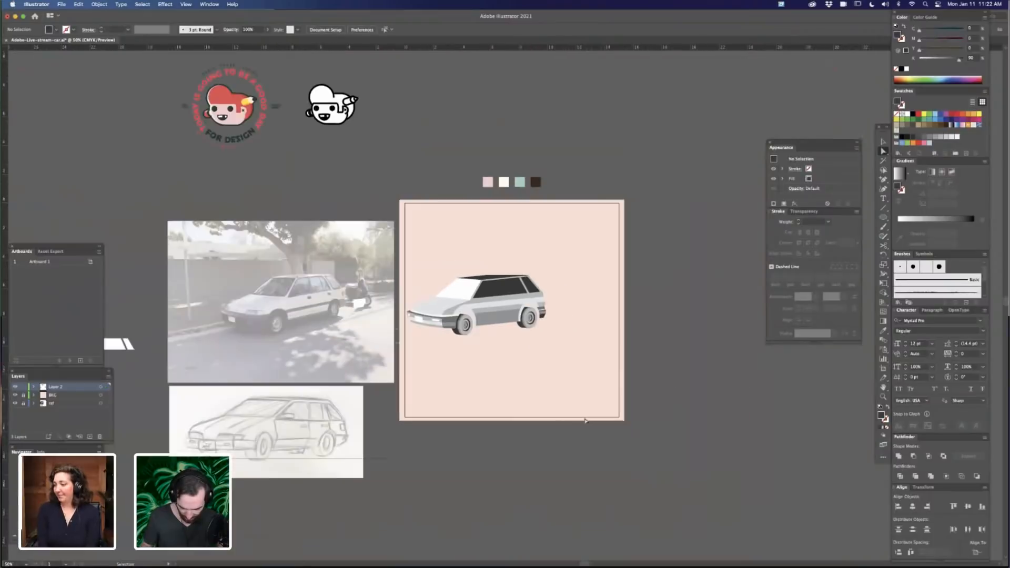
drag(520, 407, 564, 413)
key(super+plus)
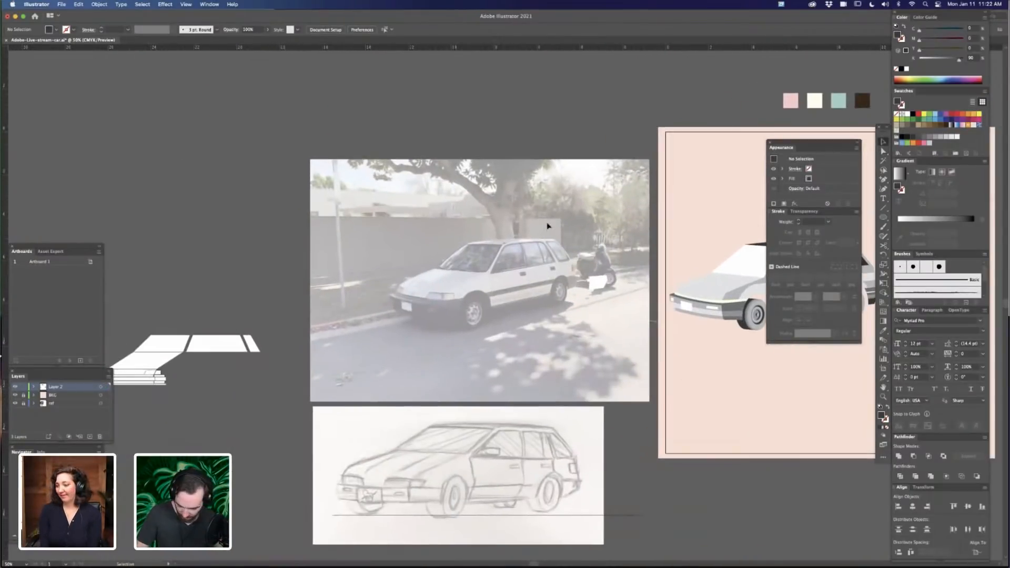
Move the small white shape off the reference photo to the empty area above it and set the ref layer's image dimming to 100%
drag(595, 283, 428, 109)
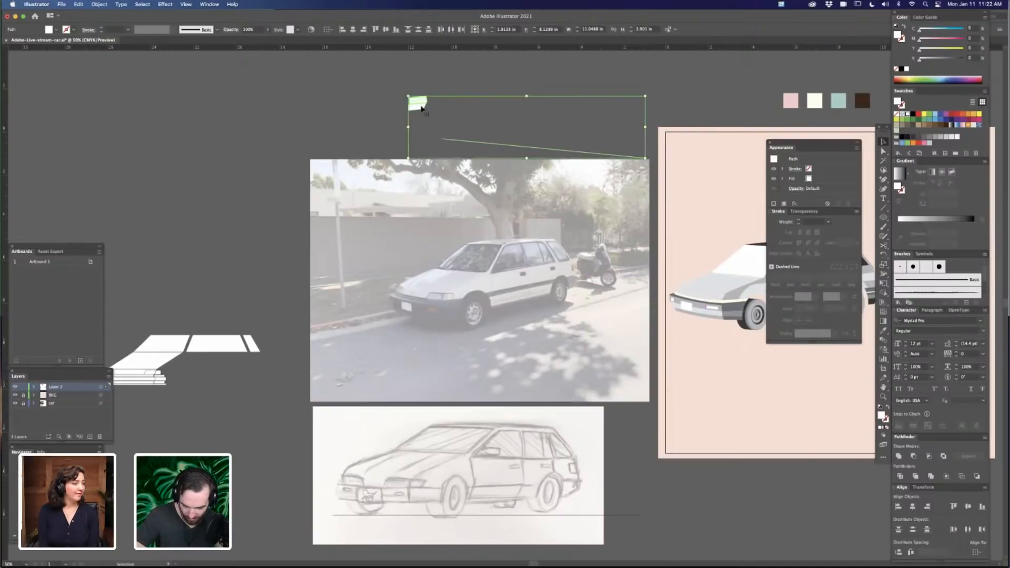
scroll(533, 353, down, 1)
key(super+equal)
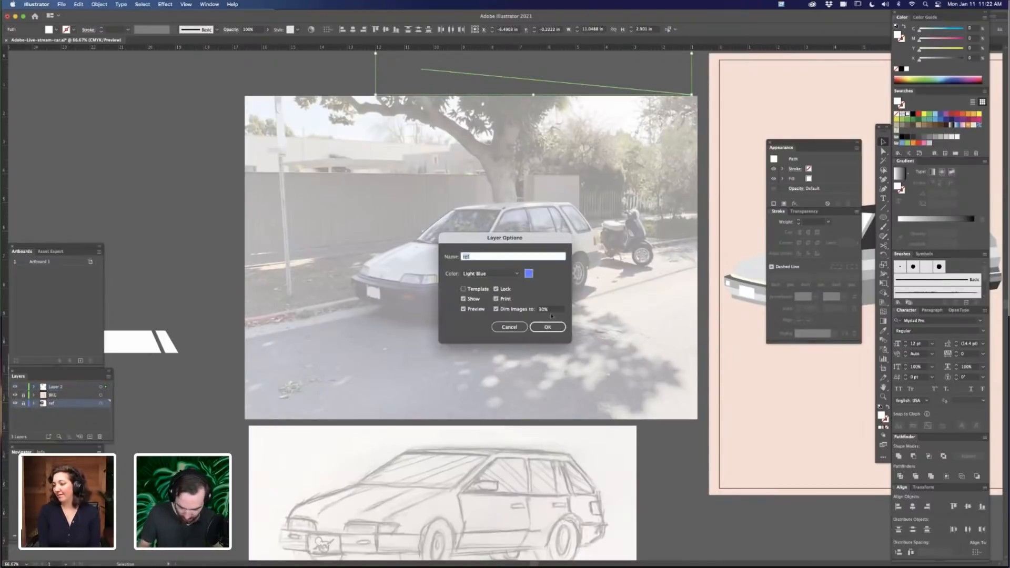
key(Tab)
text(100)
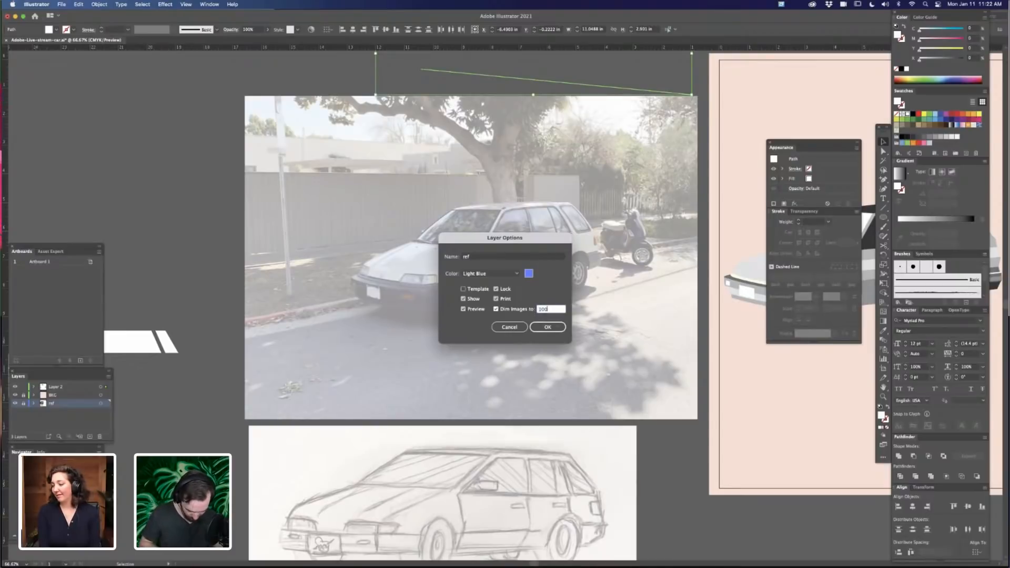
key(Return)
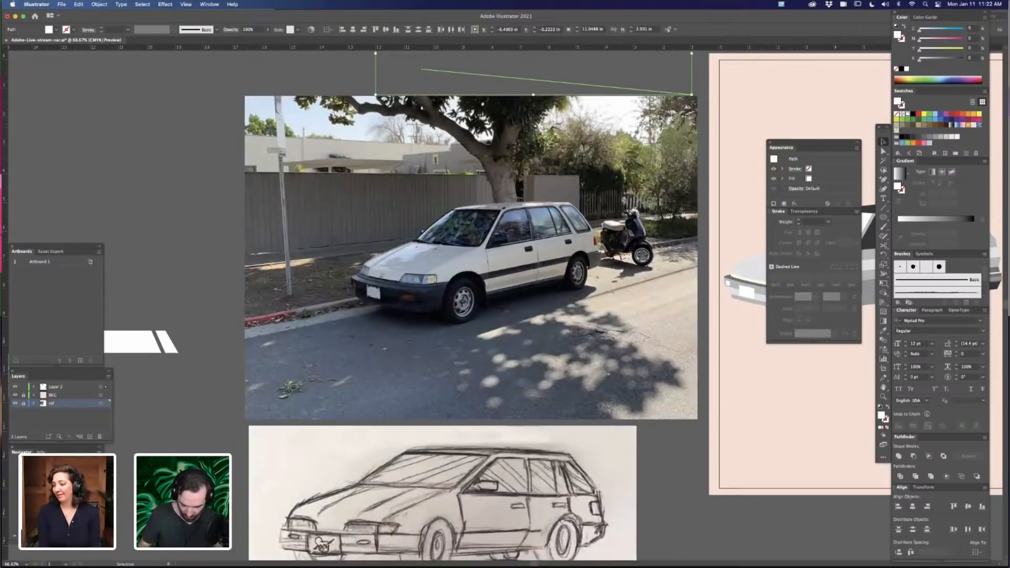
Delete the stray thin line path above the reference photo
click(652, 448)
drag(627, 452, 544, 492)
click(471, 119)
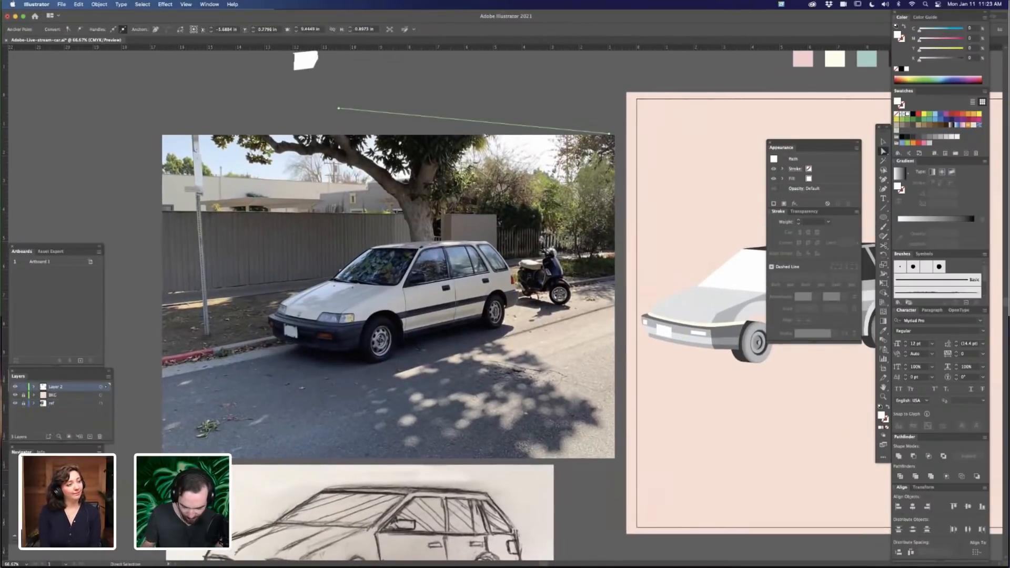
key(Delete)
key(Delete)
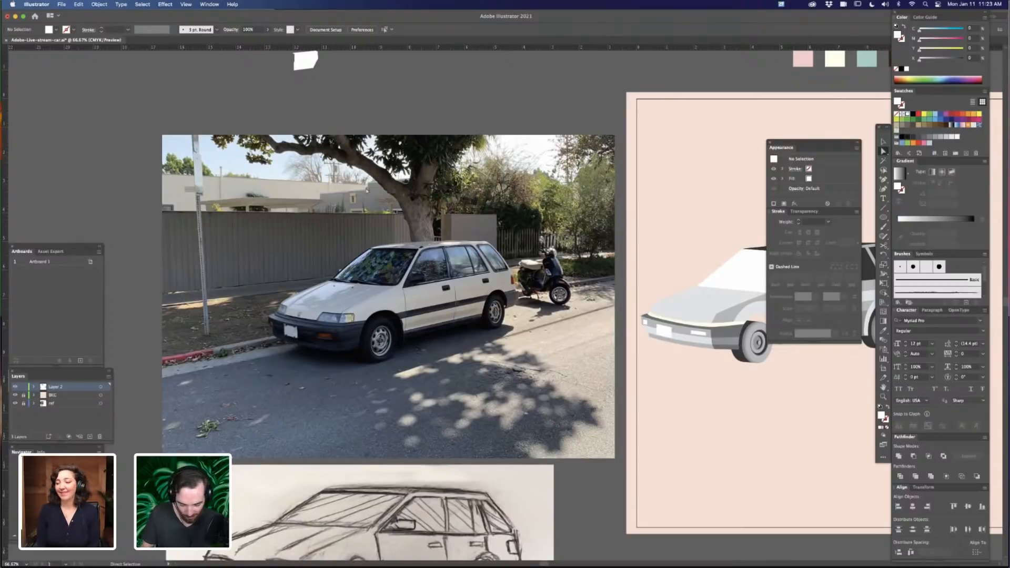
Shift the horizontal ground line beneath the sketched car's wheels slightly upward
scroll(585, 487, down, 10)
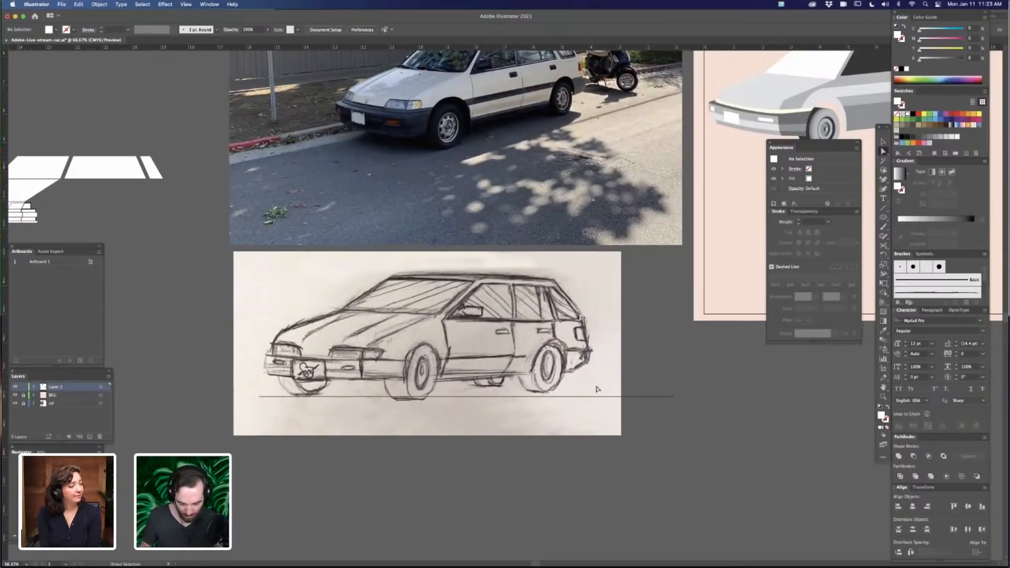
scroll(624, 354, up, 3)
scroll(625, 354, right, 2)
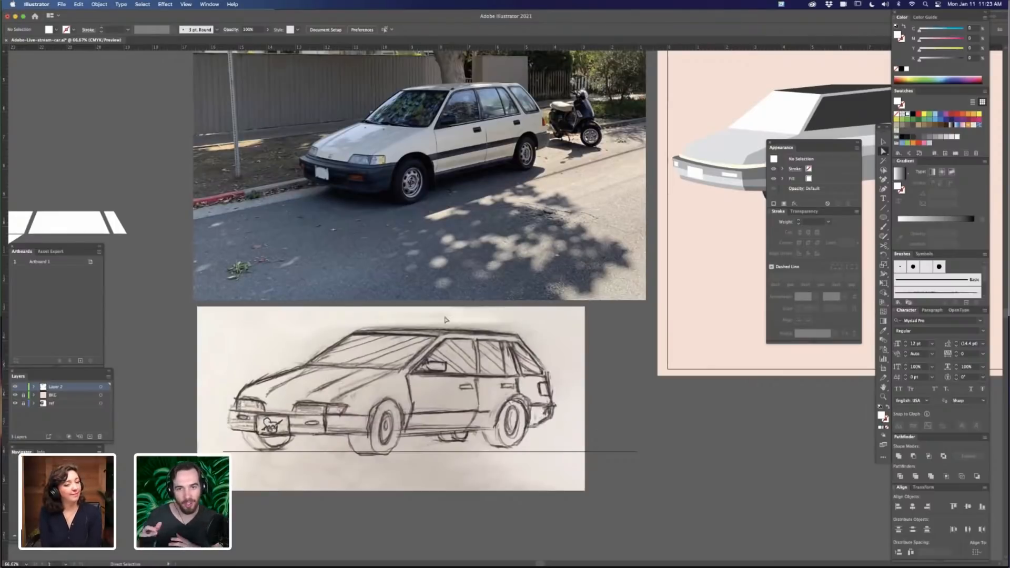
scroll(583, 442, up, 3)
scroll(583, 442, right, 3)
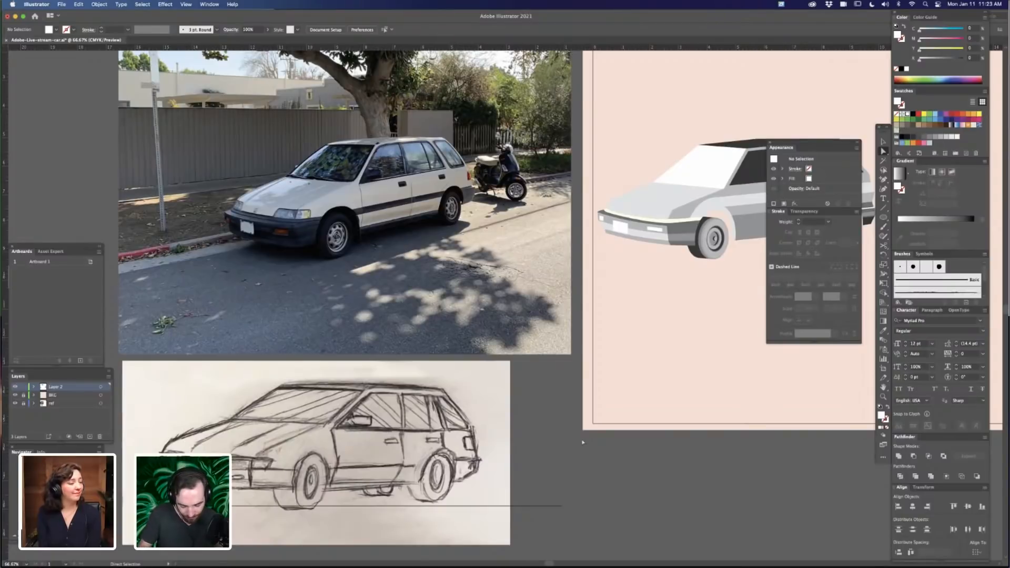
scroll(546, 412, down, 5)
scroll(546, 412, left, 3)
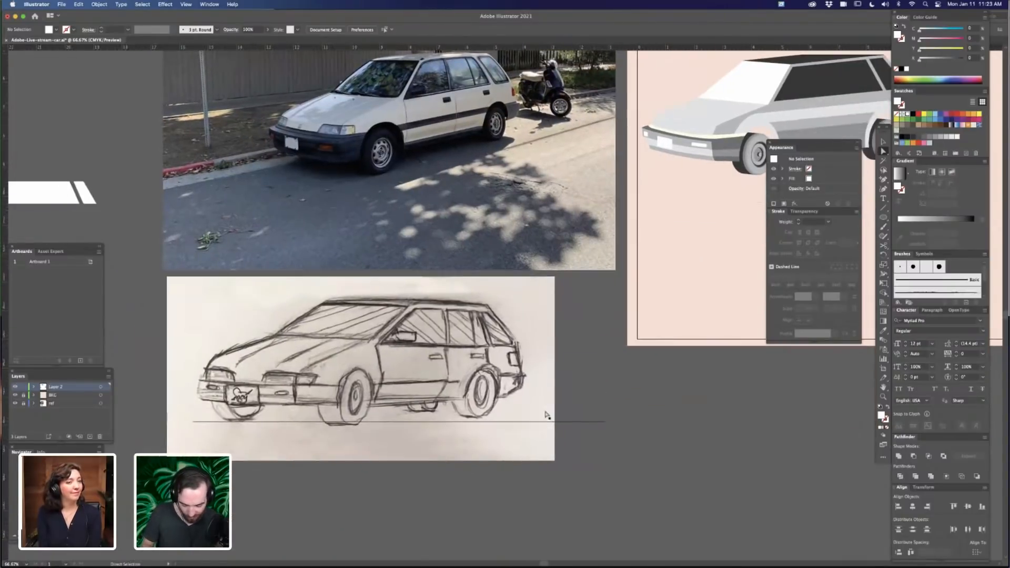
click(589, 421)
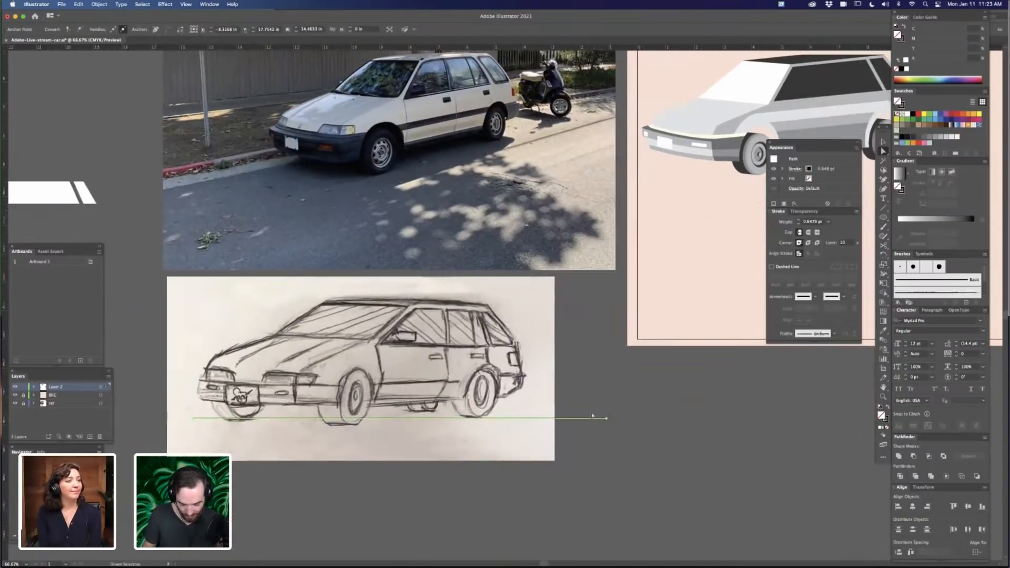
Examine the undimmed reference photo, the pencil sketch and the spare white car shapes, and deselect the ground line
scroll(603, 285, up, 7)
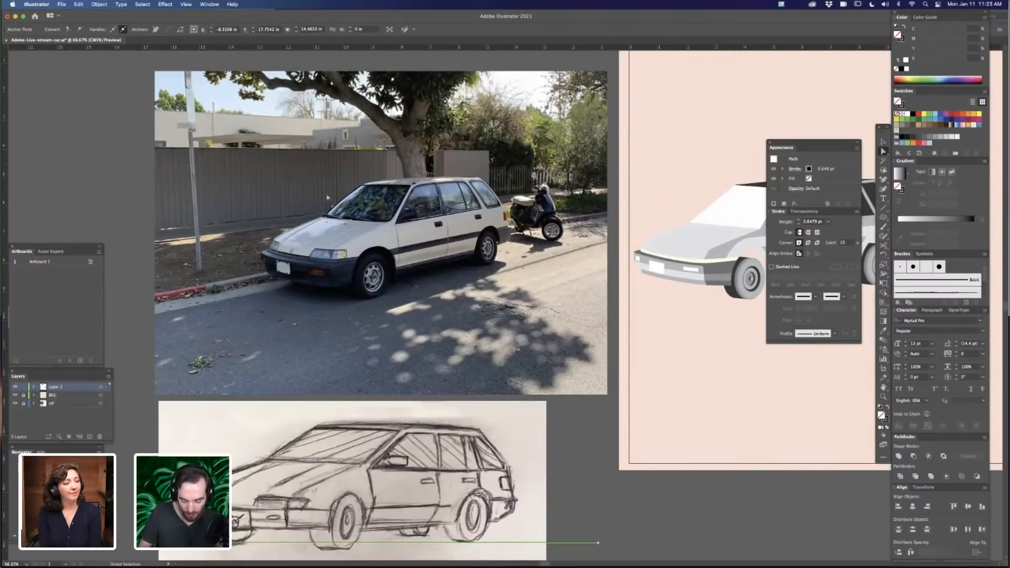
drag(572, 387, 639, 329)
scroll(639, 329, left, 10)
scroll(639, 330, down, 2)
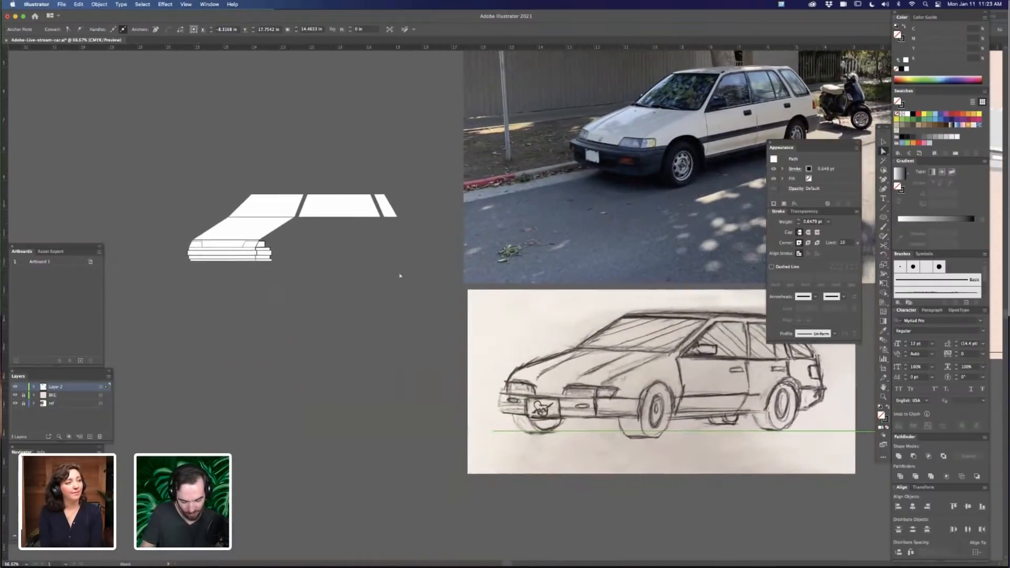
scroll(674, 386, right, 10)
scroll(675, 386, up, 2)
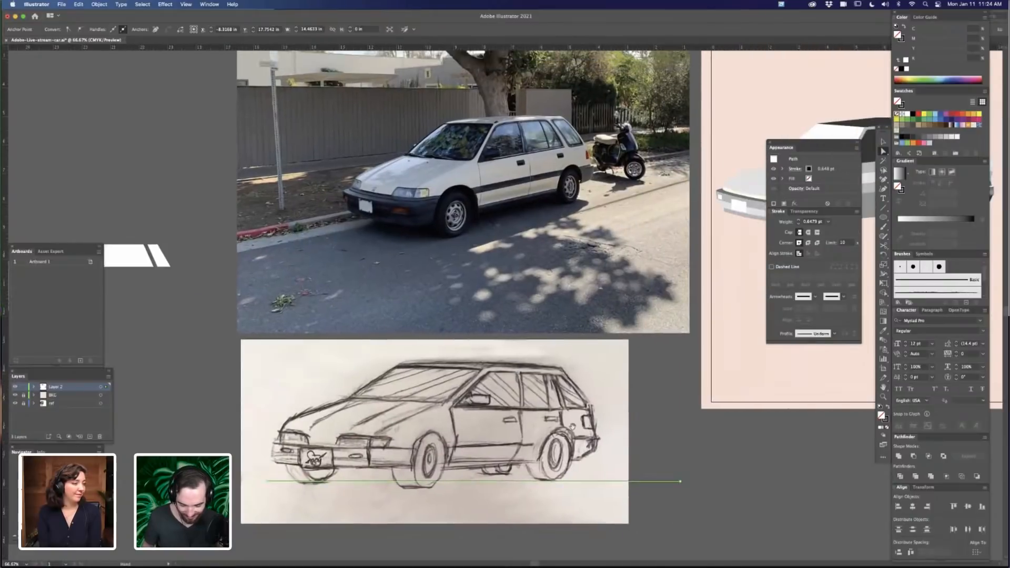
drag(572, 427, 547, 435)
drag(507, 399, 471, 410)
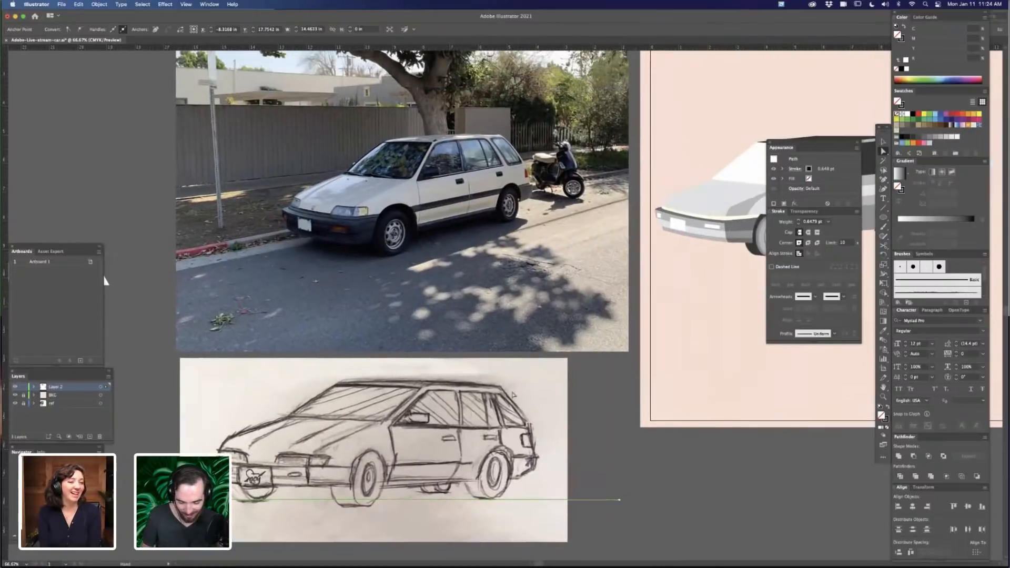
drag(651, 416, 585, 436)
click(565, 416)
Examine the whole car illustration on the pink artboard against the reference photo, and inspect it closely at 100% zoom
scroll(564, 416, right, 4)
scroll(565, 416, up, 1)
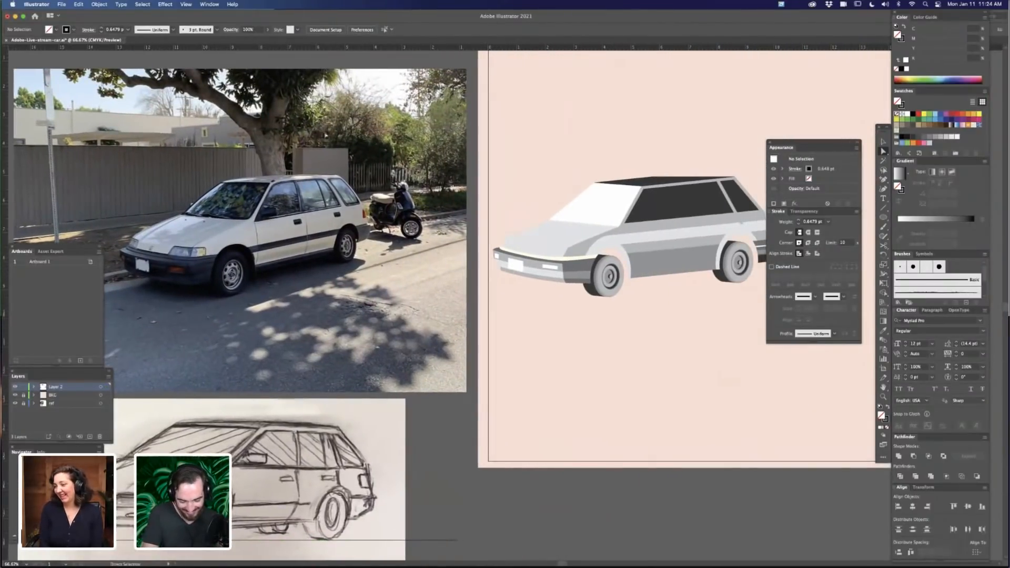
scroll(451, 365, up, 1)
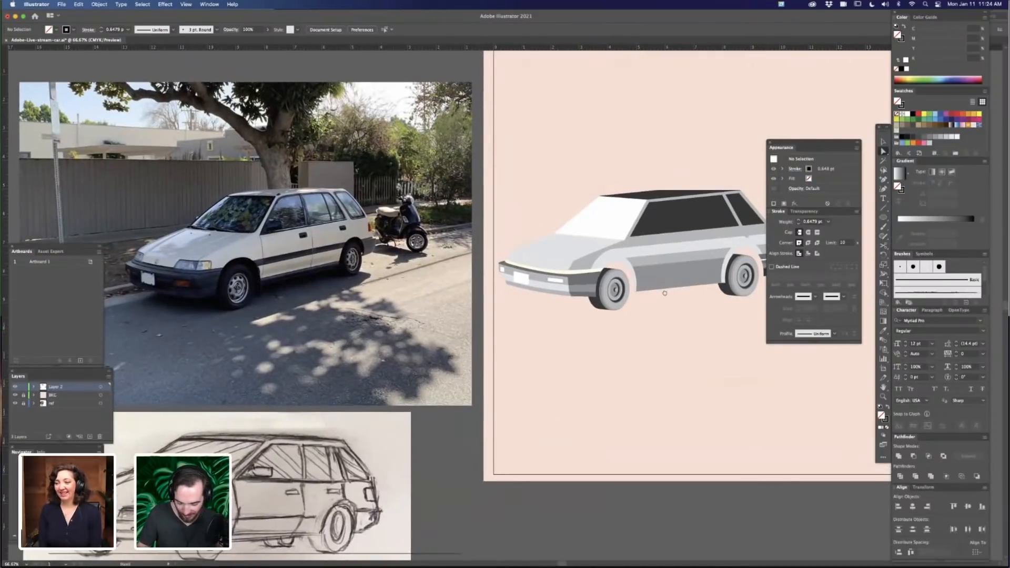
scroll(662, 293, right, 4)
scroll(663, 292, up, 1)
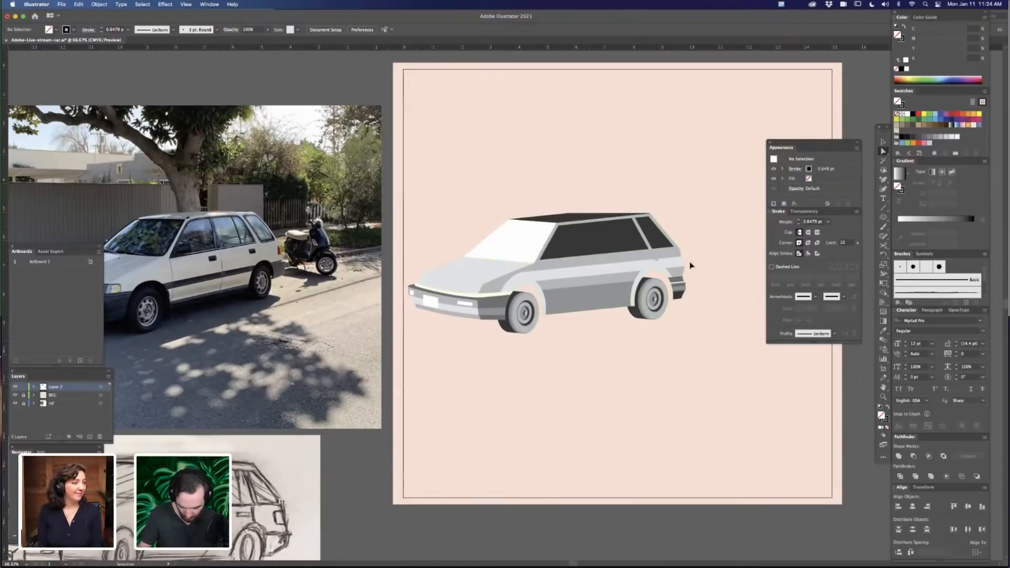
key(super+equal)
key(space)
drag(628, 410, 546, 409)
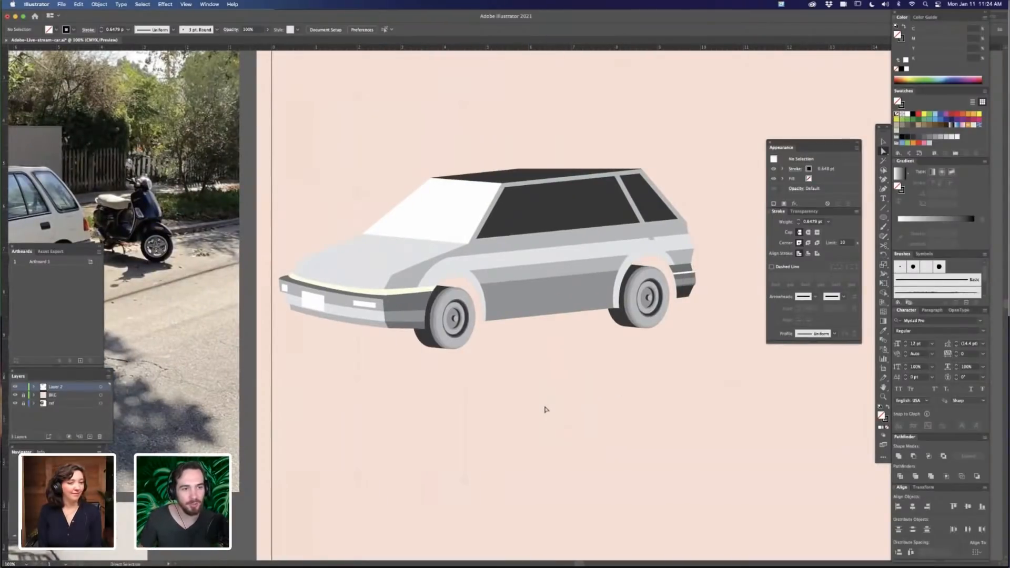